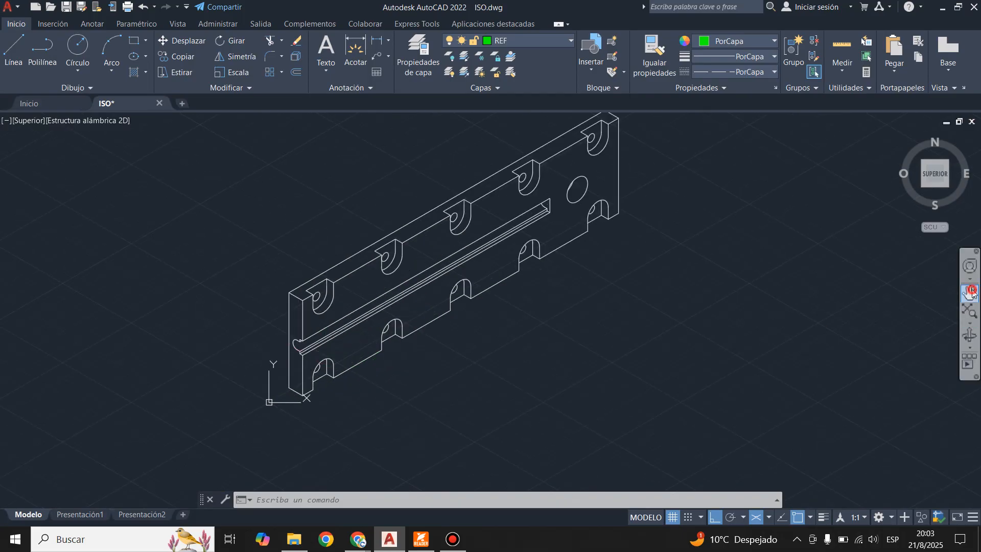
# Step: Turn off isometric drafting to return the drawing to the orthographic grid
pyautogui.click(969, 292)
pyautogui.moveTo(707, 256)
pyautogui.mouseDown()
pyautogui.moveTo(631, 335)
pyautogui.moveTo(666, 300)
pyautogui.mouseUp()
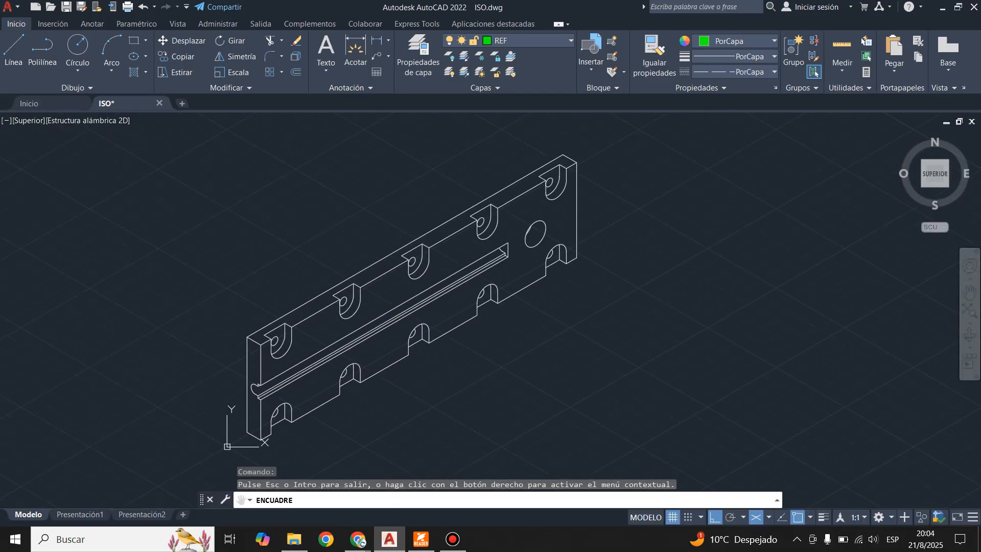
pyautogui.press('Escape')
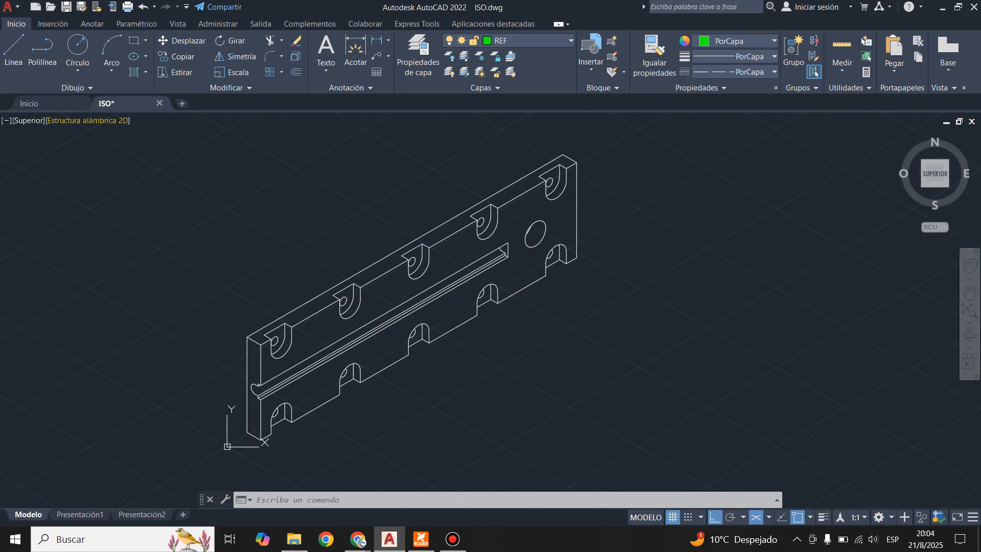
pyautogui.click(756, 517)
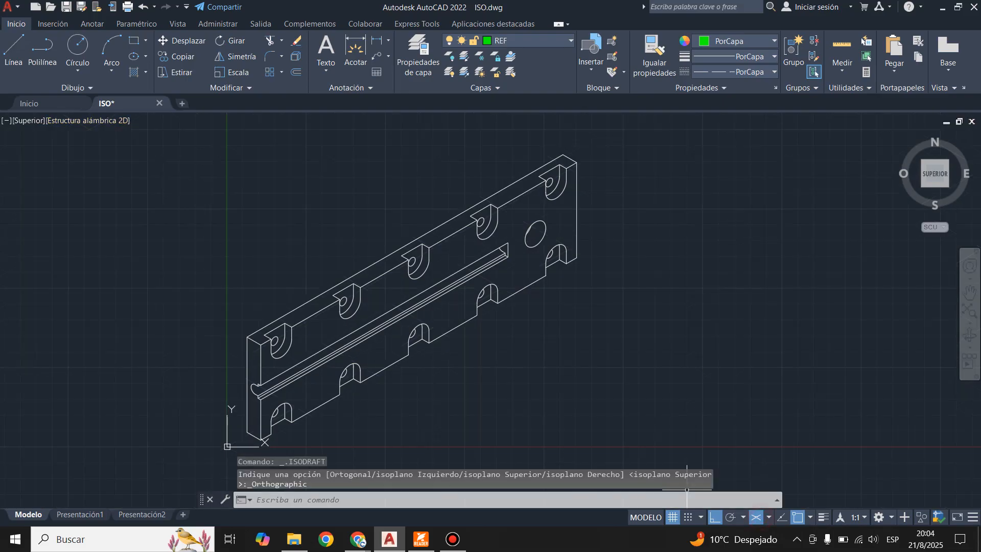
# Step: Make layer 0 the current layer for drawing beside the isometric view
pyautogui.scroll(-4, 332, 245)
pyautogui.scroll(2, 539, 215)
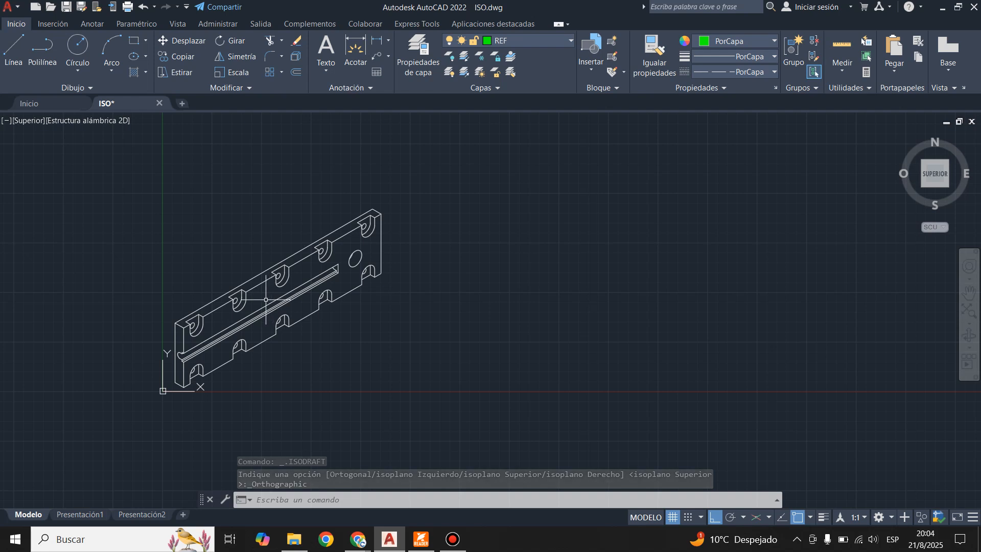
pyautogui.scroll(-4, 191, 314)
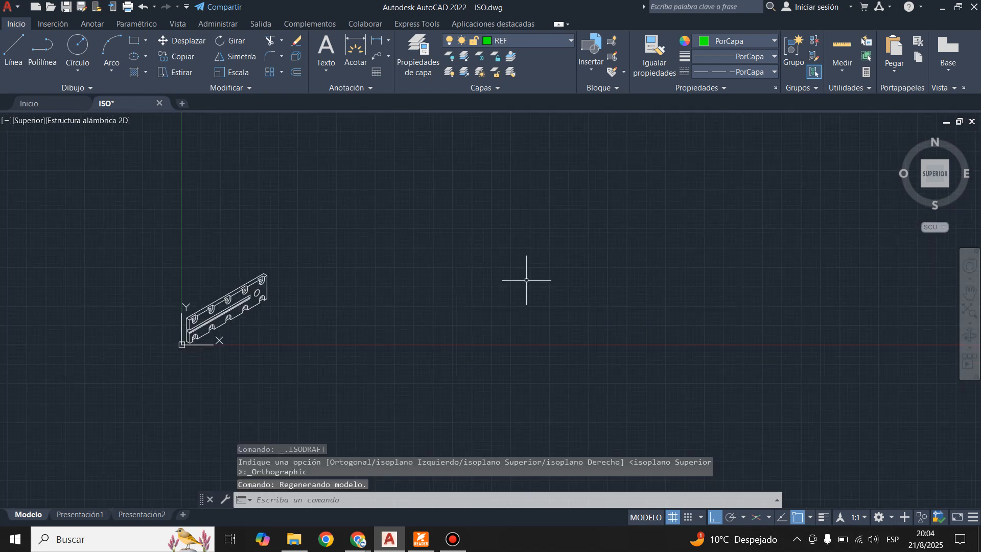
pyautogui.scroll(2, 514, 279)
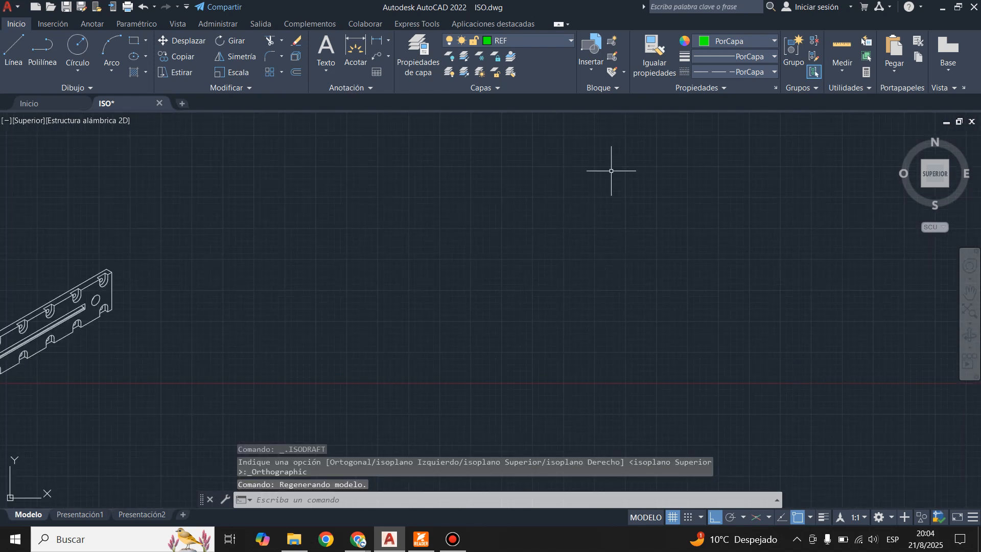
pyautogui.scroll(-2, 521, 270)
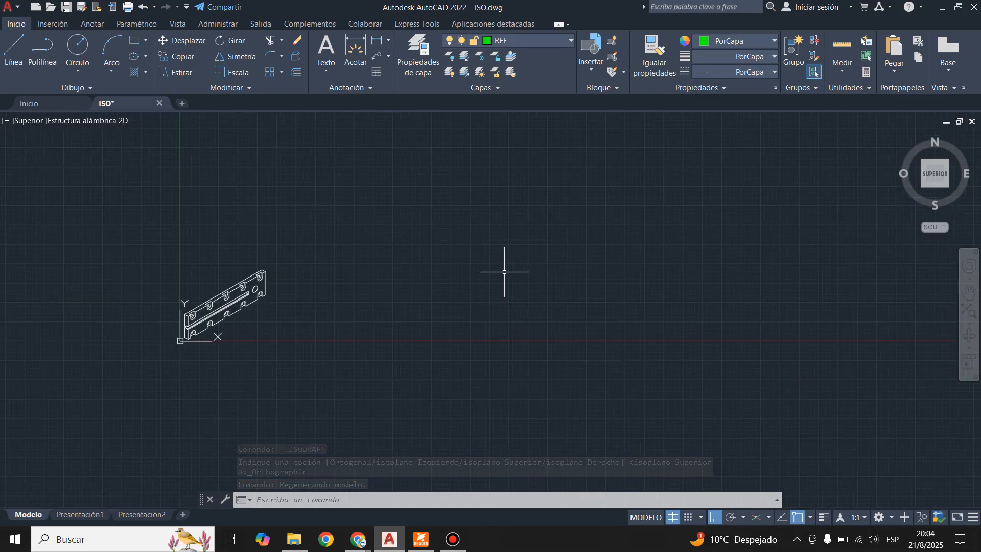
pyautogui.scroll(2, 376, 316)
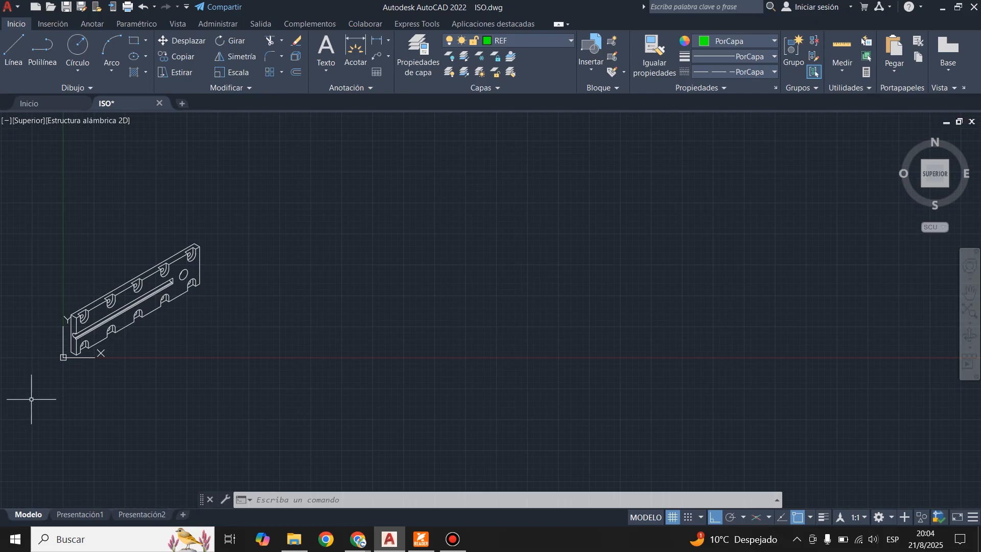
pyautogui.scroll(3, 470, 238)
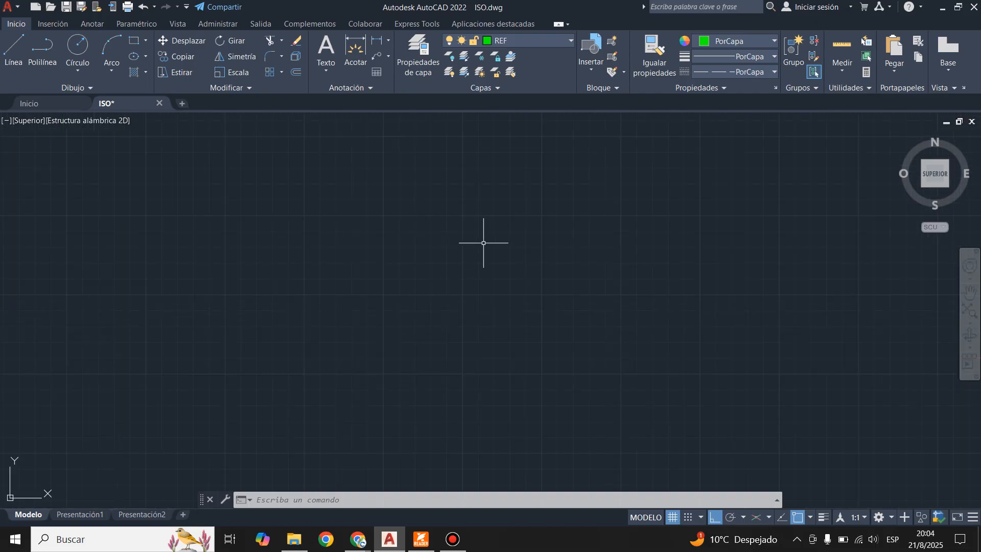
pyautogui.click(15, 57)
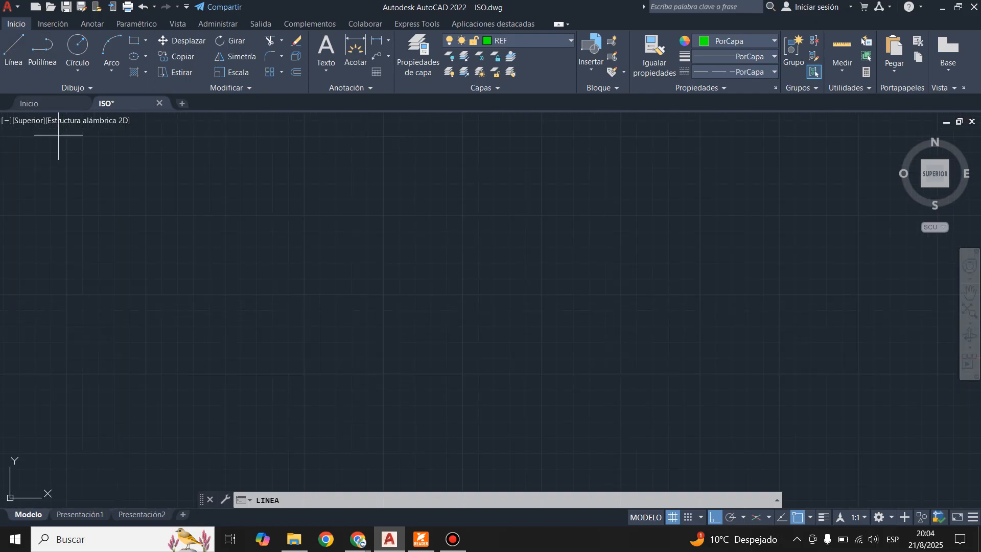
pyautogui.click(520, 37)
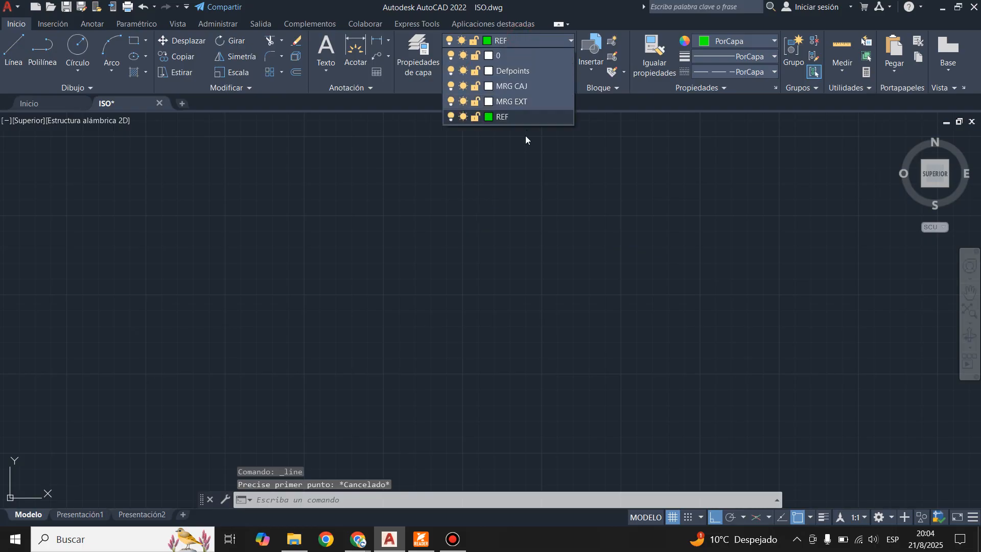
pyautogui.click(507, 56)
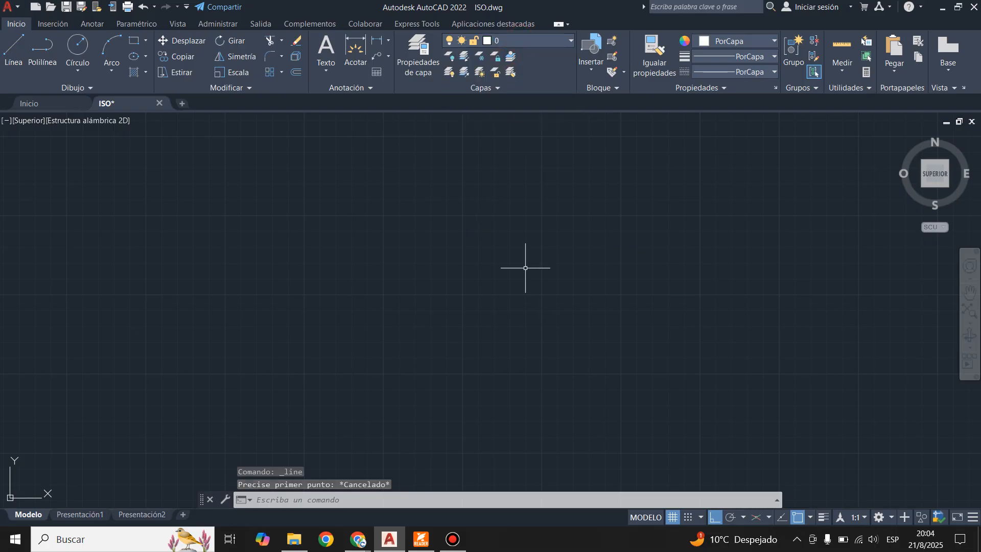
# Step: Draw the plate's rectangular outline, 230 wide and 60 high, with lines in the empty area, checking the dimensions in the Foxit PDF
pyautogui.click(15, 56)
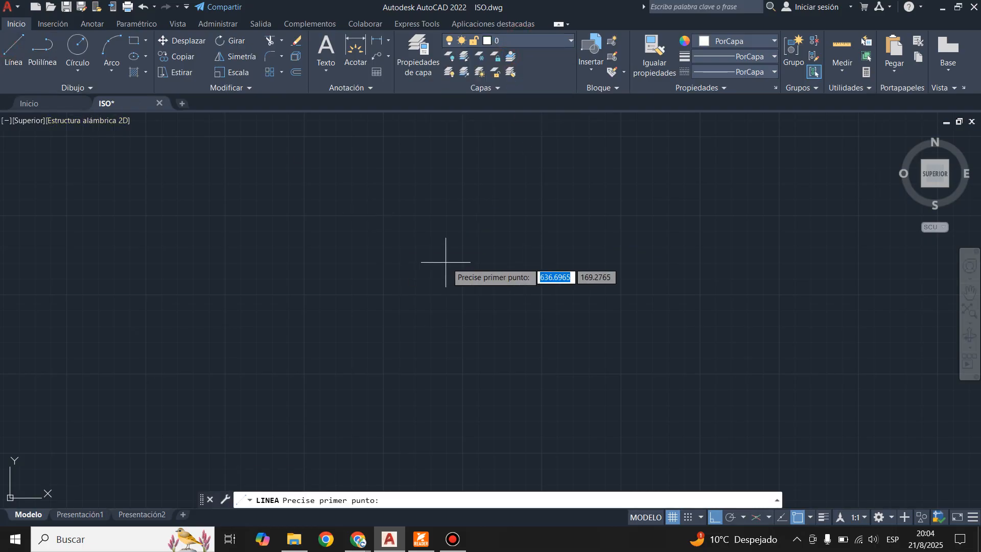
pyautogui.click(463, 256)
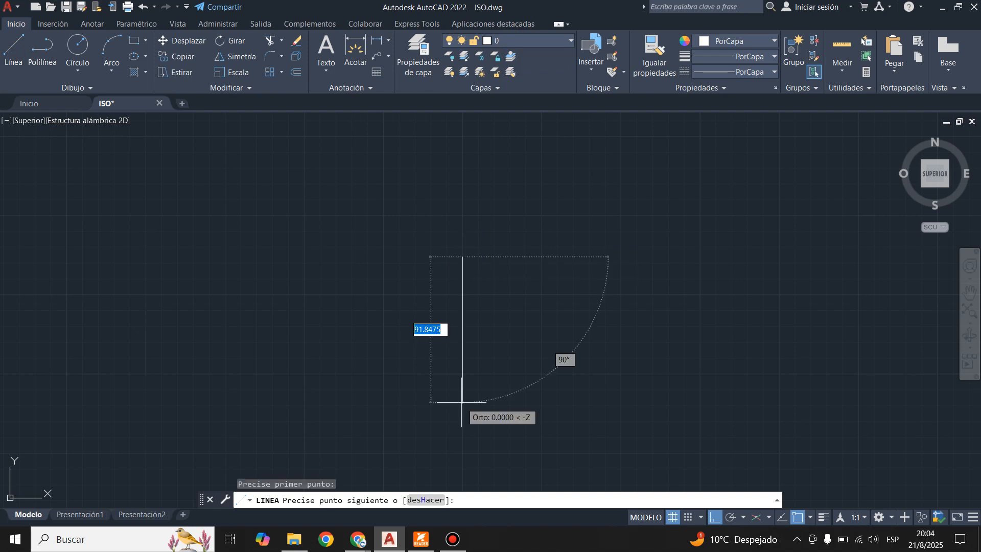
pyautogui.click(421, 541)
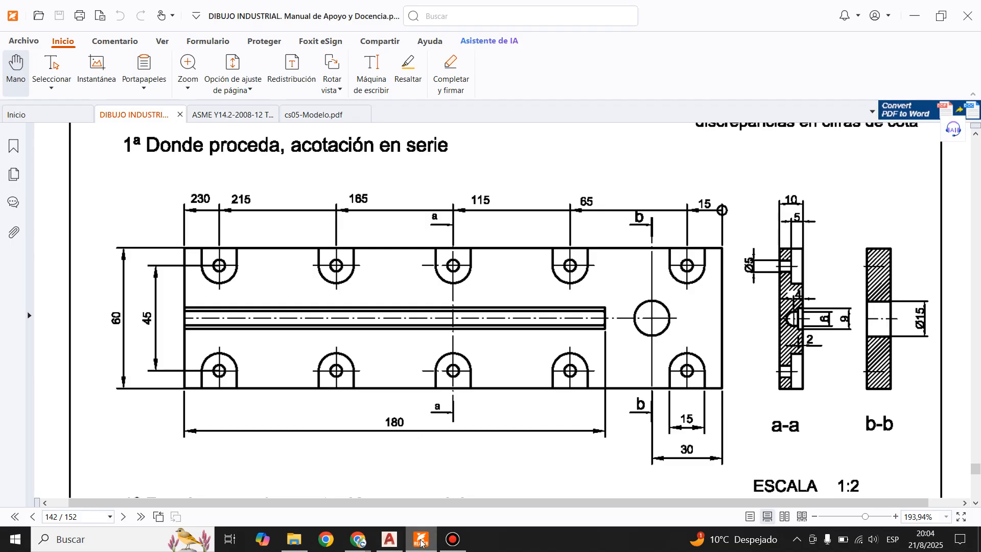
pyautogui.click(421, 540)
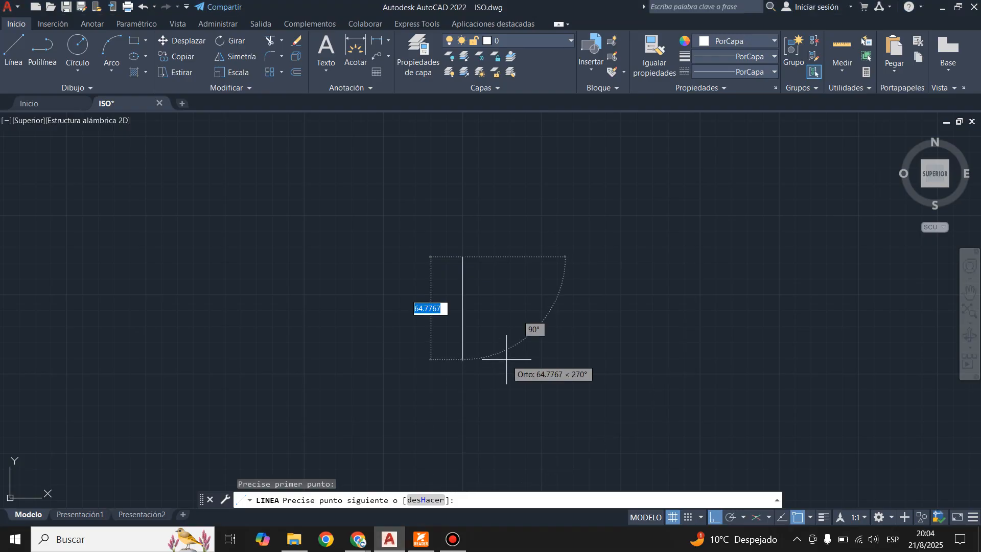
pyautogui.write('60')
pyautogui.press('Return')
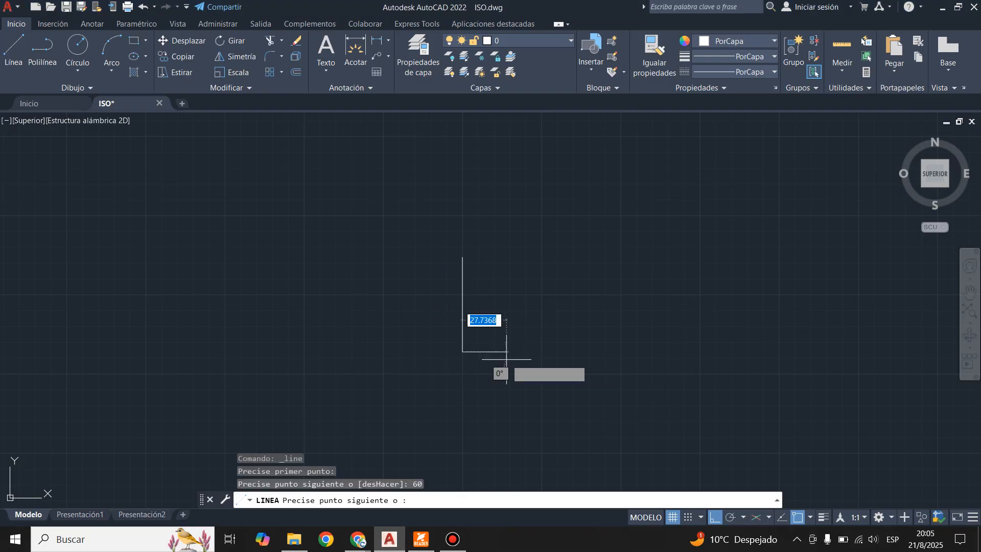
pyautogui.write('230')
pyautogui.press('Return')
pyautogui.write('60')
pyautogui.press('Return')
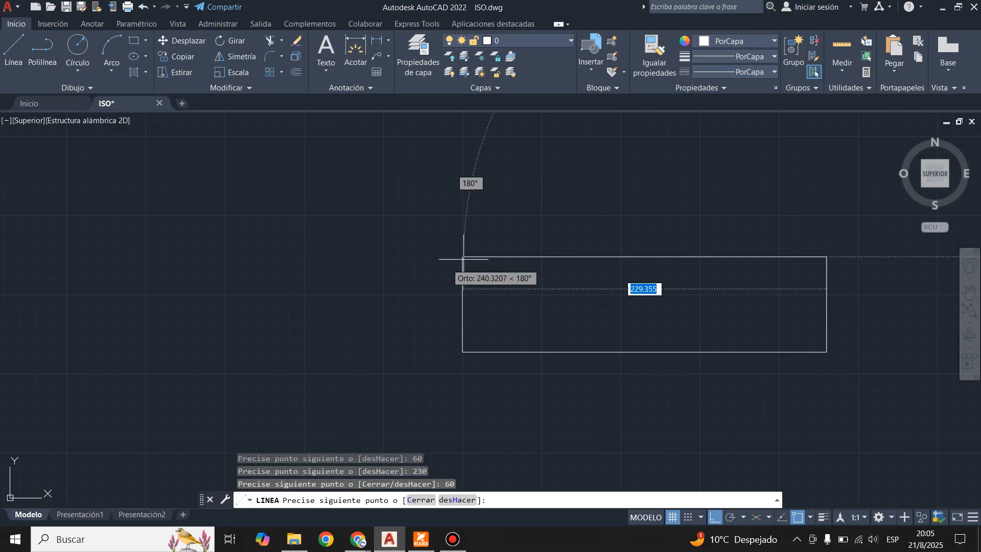
pyautogui.click(463, 257)
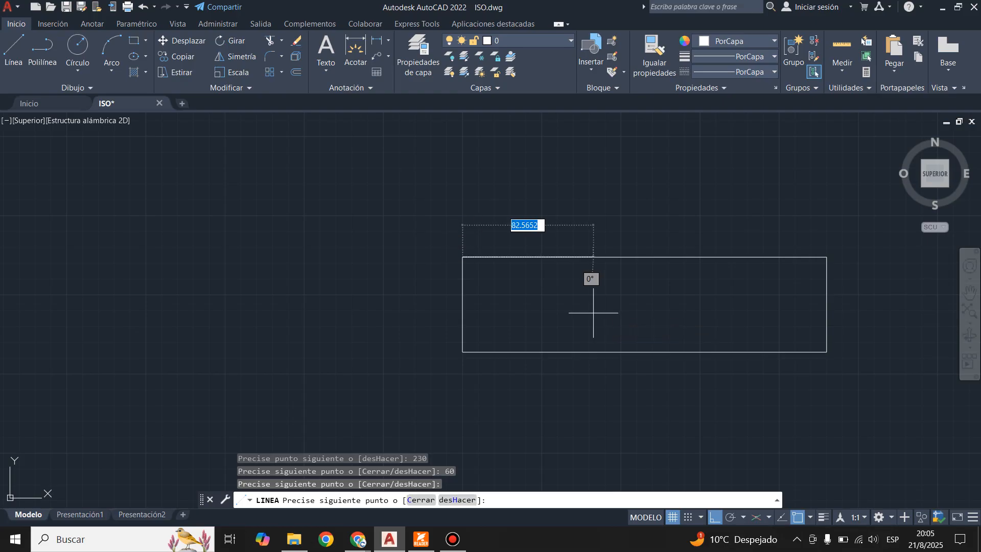
pyautogui.press('Return')
# Step: Draw construction lines from the plate's upper right corner, 15 leftward along the edge and 7.5 downward, after consulting the Foxit PDF's dimensions
pyautogui.scroll(2, 595, 304)
pyautogui.scroll(-2, 311, 319)
pyautogui.scroll(2, 488, 312)
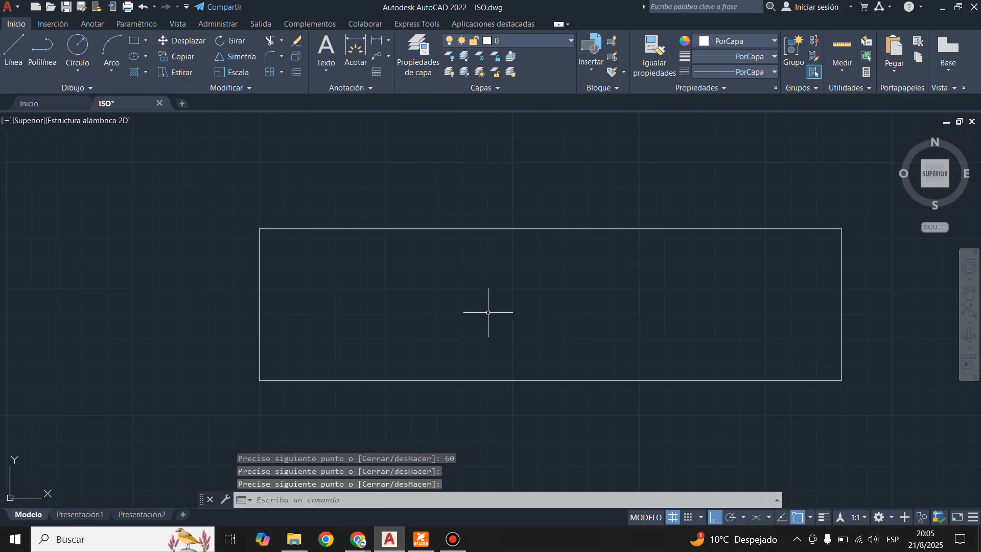
pyautogui.scroll(-2, 391, 311)
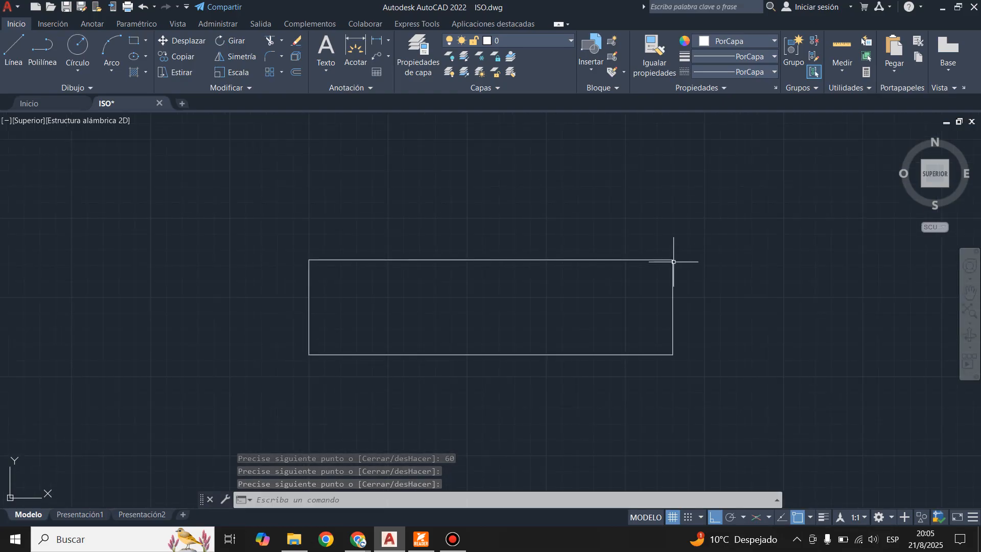
pyautogui.scroll(5, 649, 266)
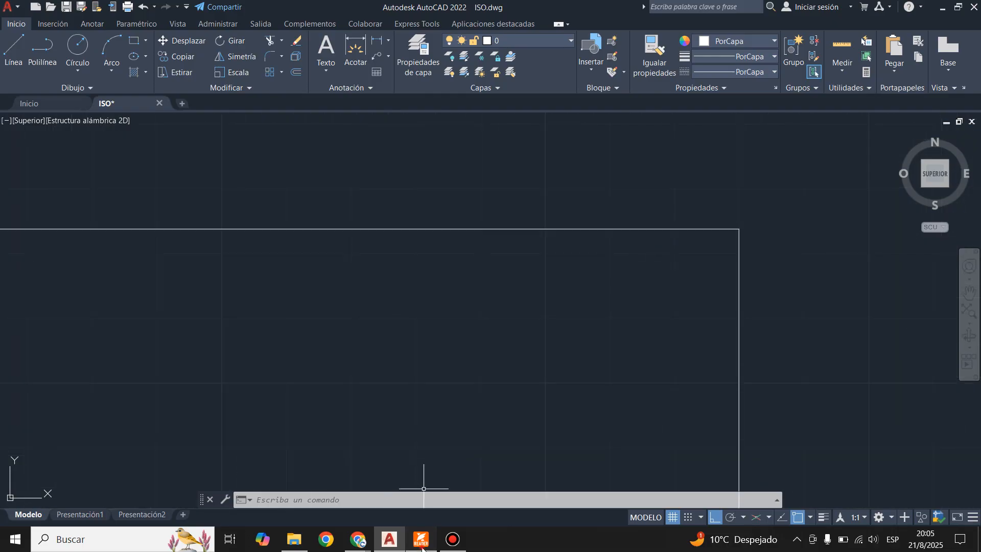
pyautogui.click(422, 539)
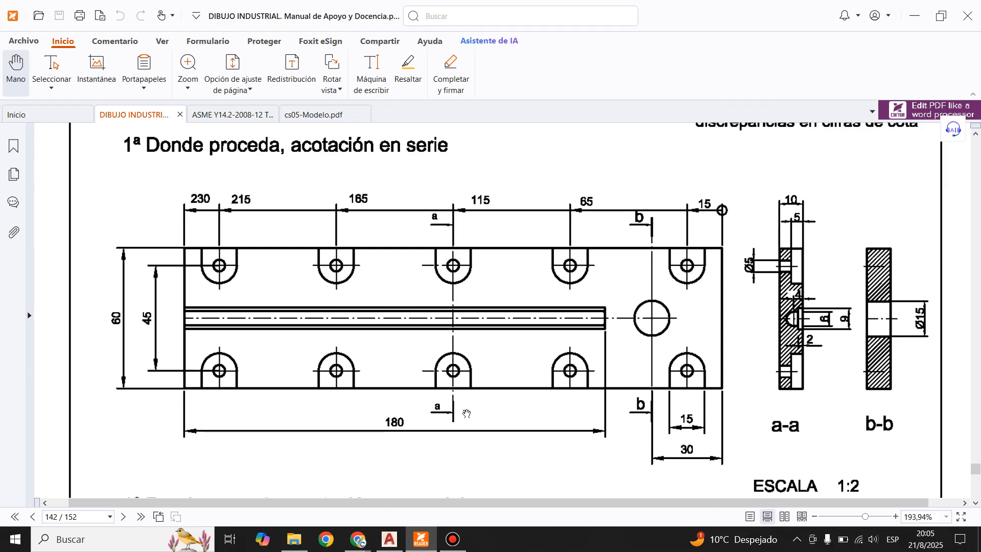
pyautogui.click(390, 539)
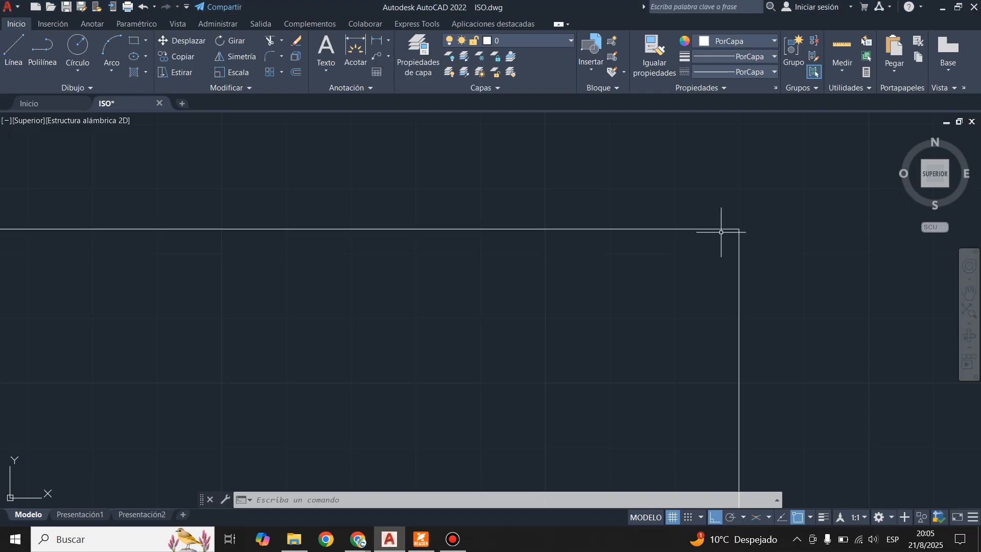
pyautogui.click(13, 51)
pyautogui.click(738, 229)
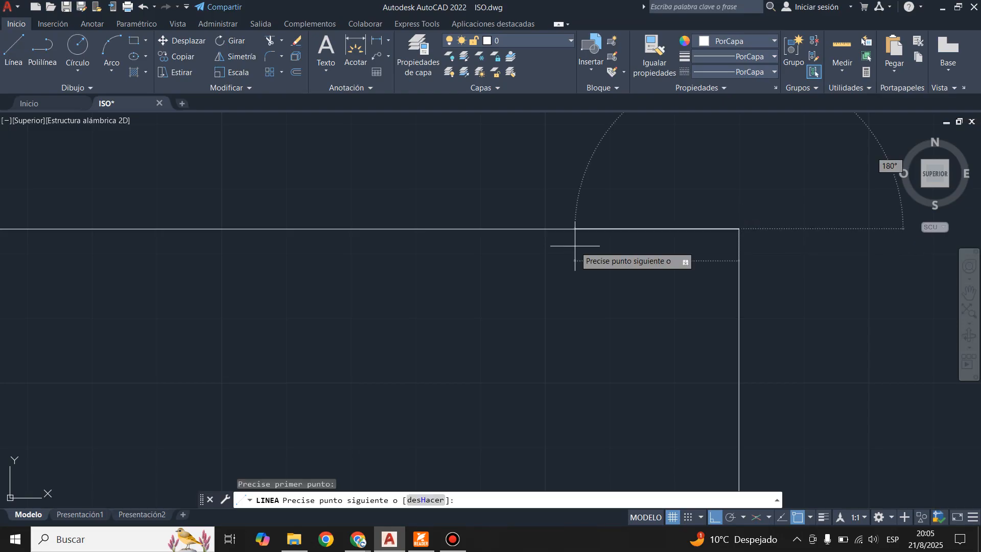
pyautogui.write('15')
pyautogui.press('Return')
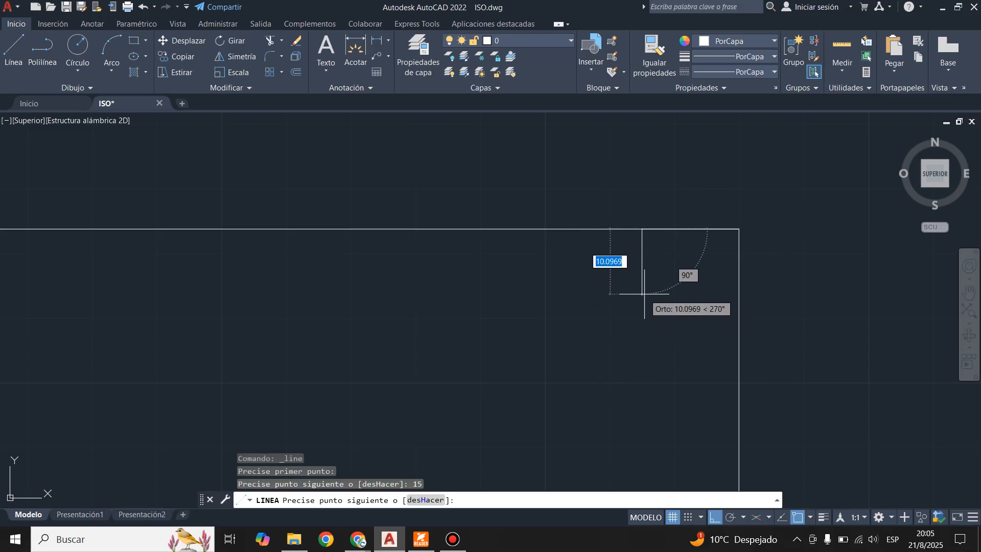
pyautogui.write('7.5')
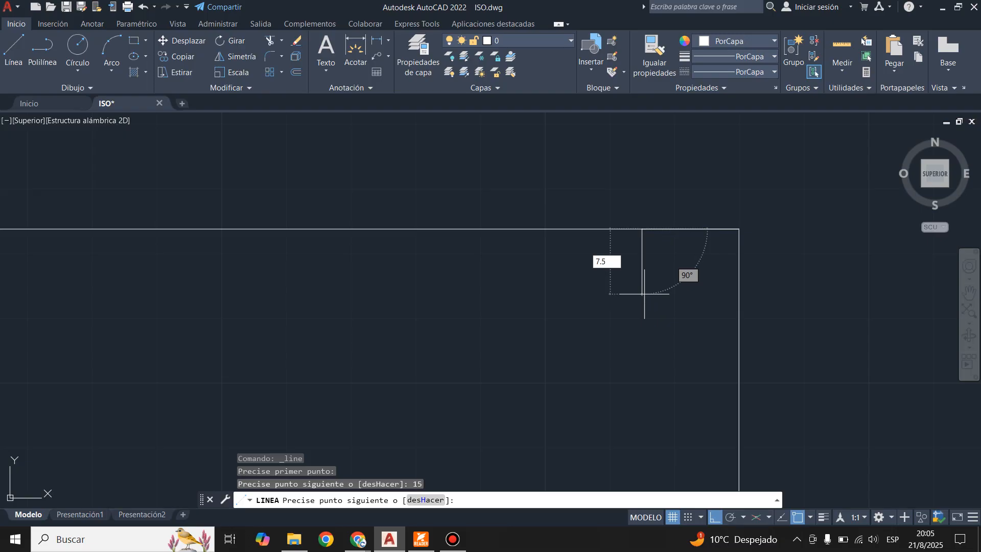
pyautogui.press('Return')
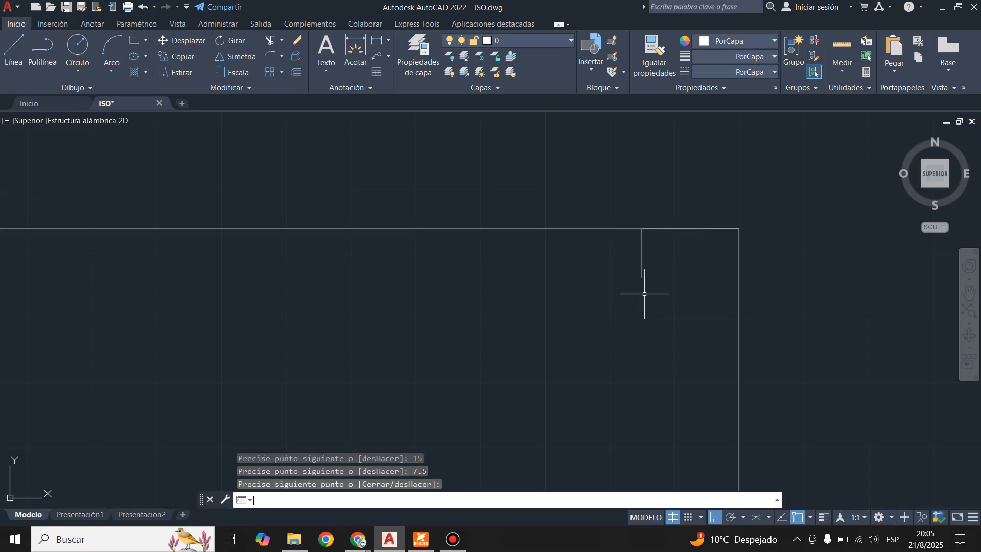
pyautogui.press('Return')
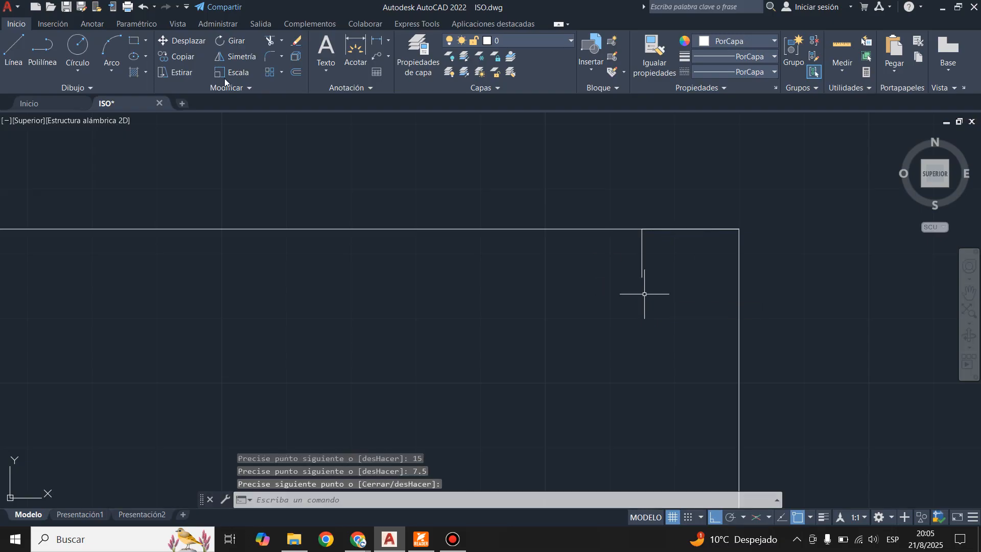
# Step: Draw a circle of diameter 15 centred on the lower end of the 7.5 construction line
pyautogui.click(82, 73)
pyautogui.click(96, 123)
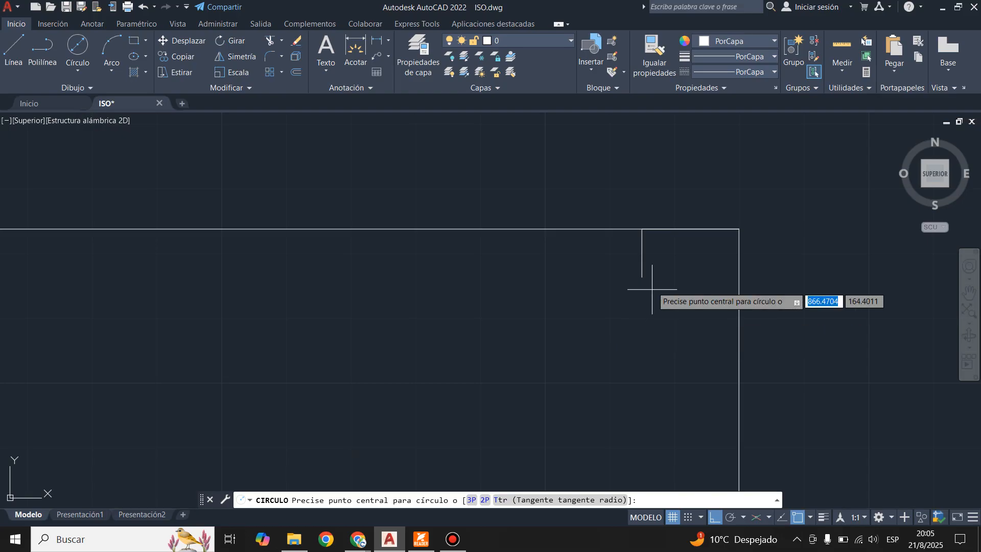
pyautogui.click(641, 277)
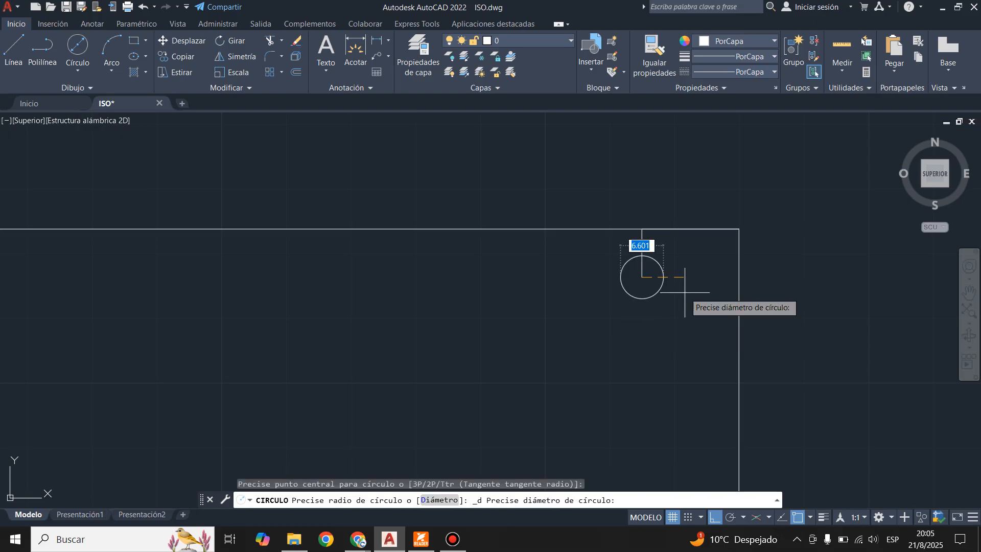
pyautogui.write('15')
pyautogui.press('Return')
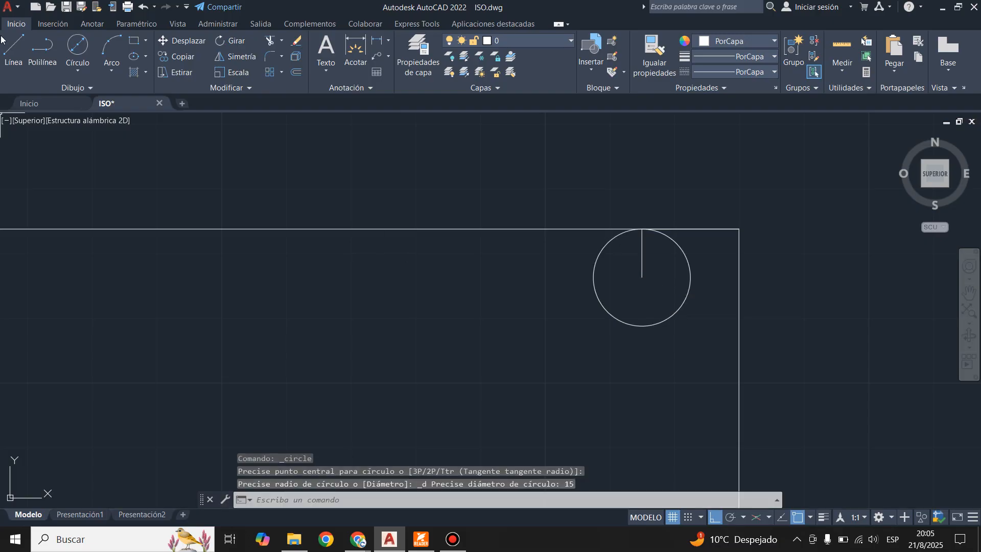
# Step: Draw a second circle of diameter 15 inside the plate, freely placed below and left of the first circle
pyautogui.click(77, 46)
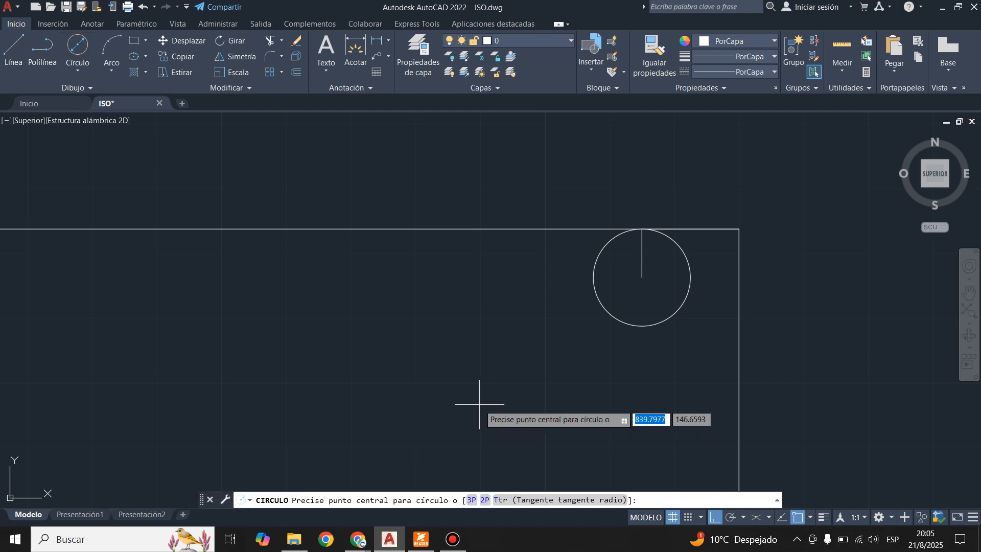
pyautogui.click(443, 379)
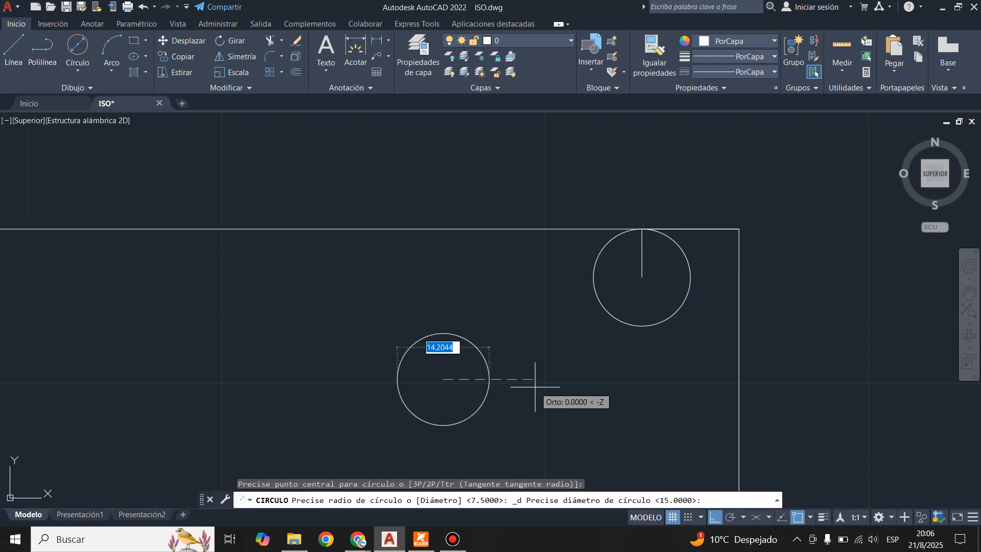
pyautogui.write('15')
pyautogui.press('Return')
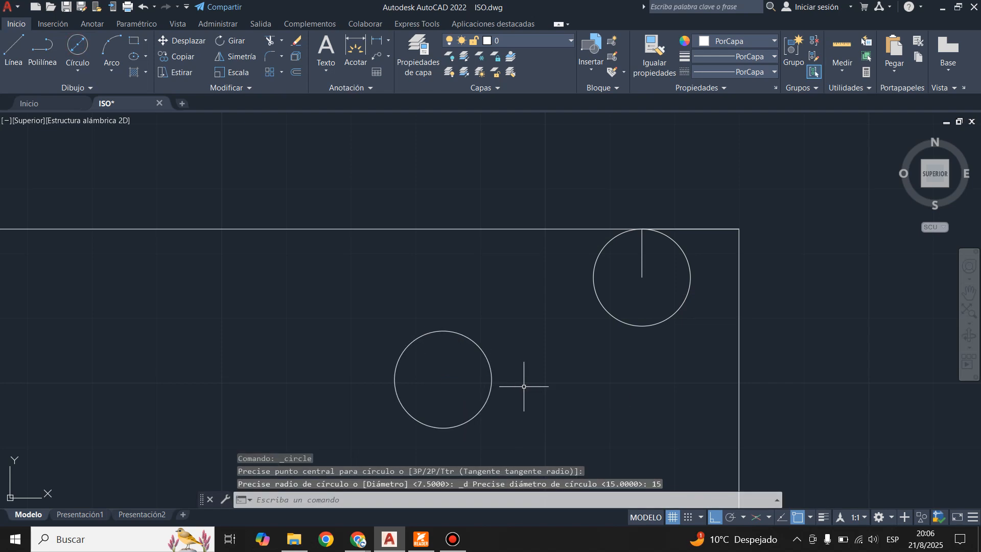
# Step: Erase the freely placed circle below and left of the circle at the plate's upper right corner
pyautogui.press('Escape')
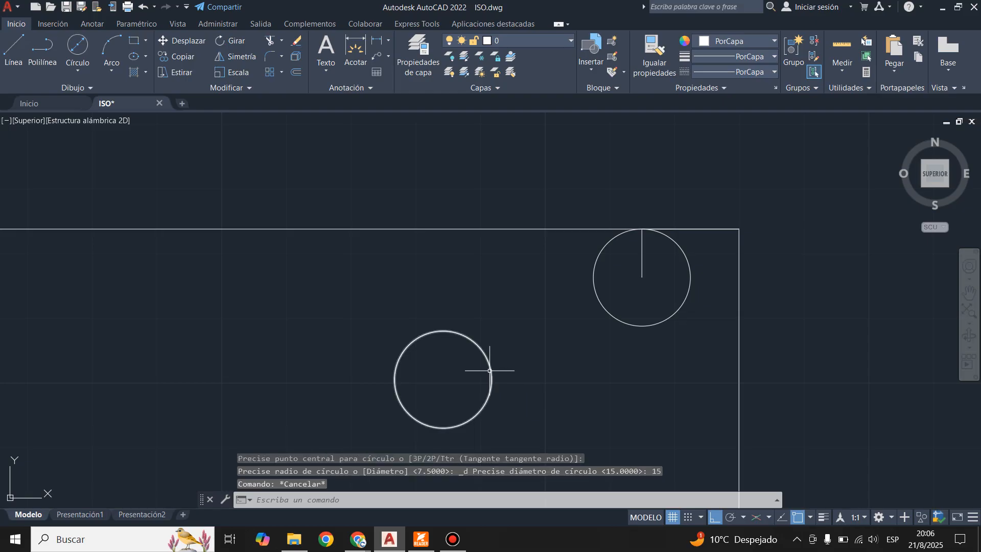
pyautogui.click(489, 370)
pyautogui.press('Delete')
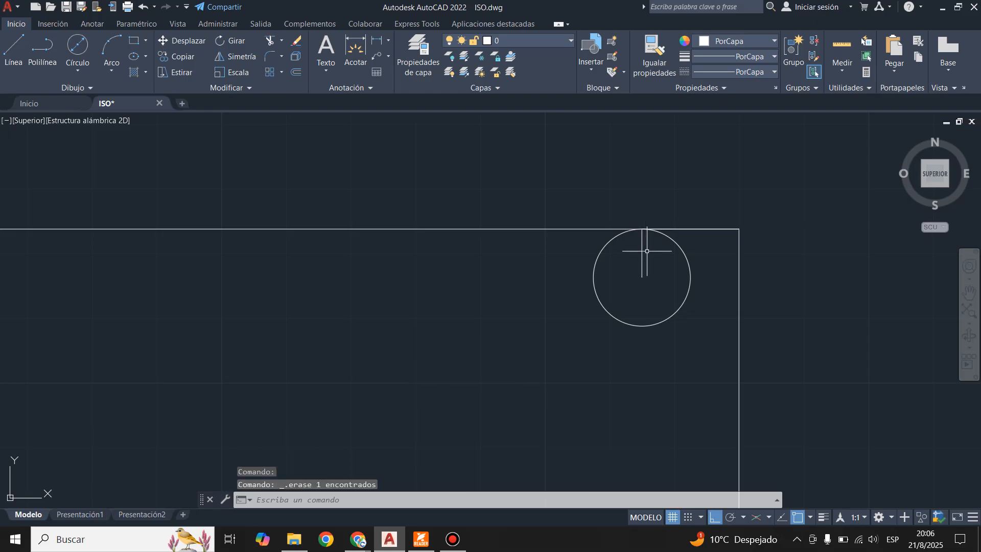
# Step: Draw two vertical lines from the circle's left and right quadrants up to the plate's top edge
pyautogui.click(13, 51)
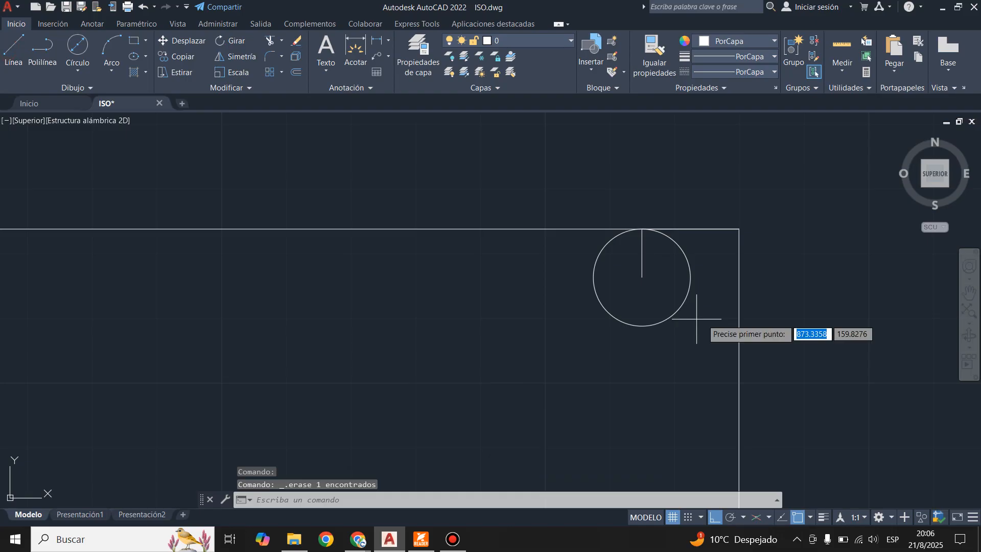
pyautogui.click(593, 278)
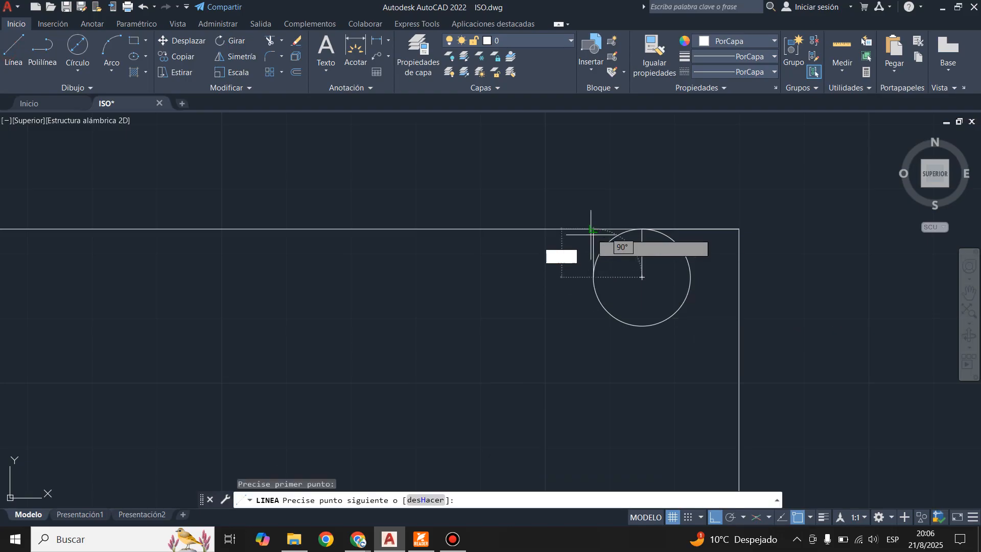
pyautogui.click(593, 229)
pyautogui.press('Return')
pyautogui.press('Return')
pyautogui.click(690, 277)
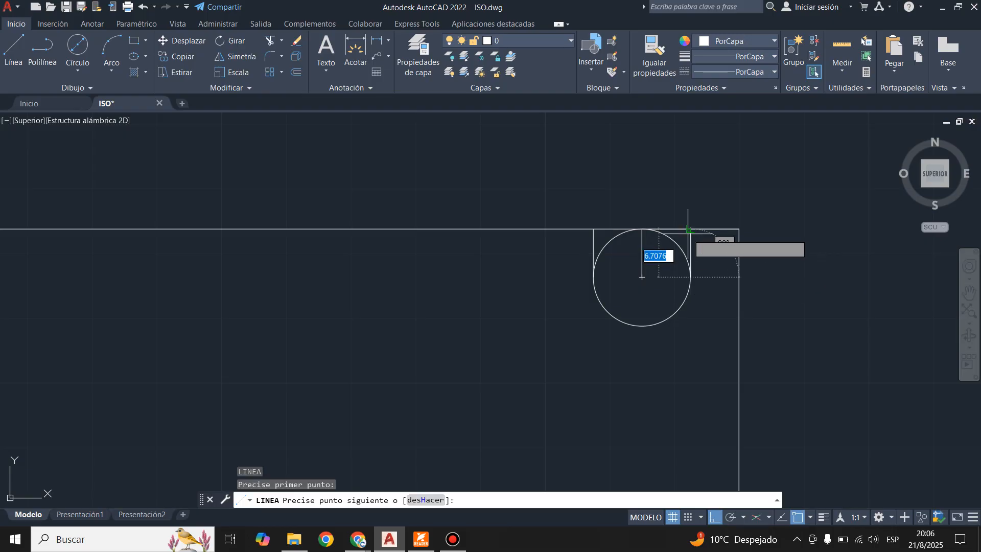
pyautogui.click(690, 229)
pyautogui.press('Return')
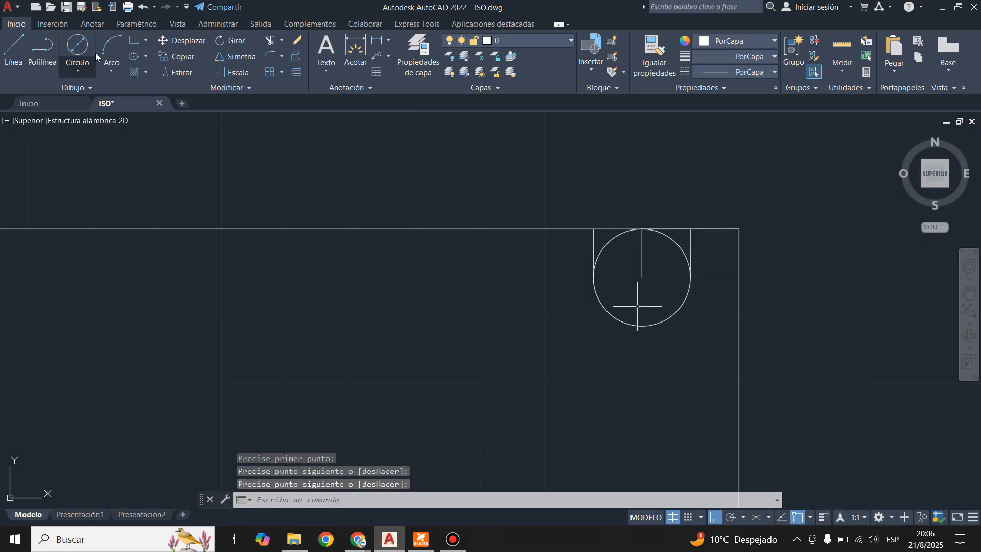
# Step: Draw a concentric circle of diameter 5 inside the 15 circle, checking the hole size in the Foxit PDF
pyautogui.click(421, 540)
pyautogui.click(422, 540)
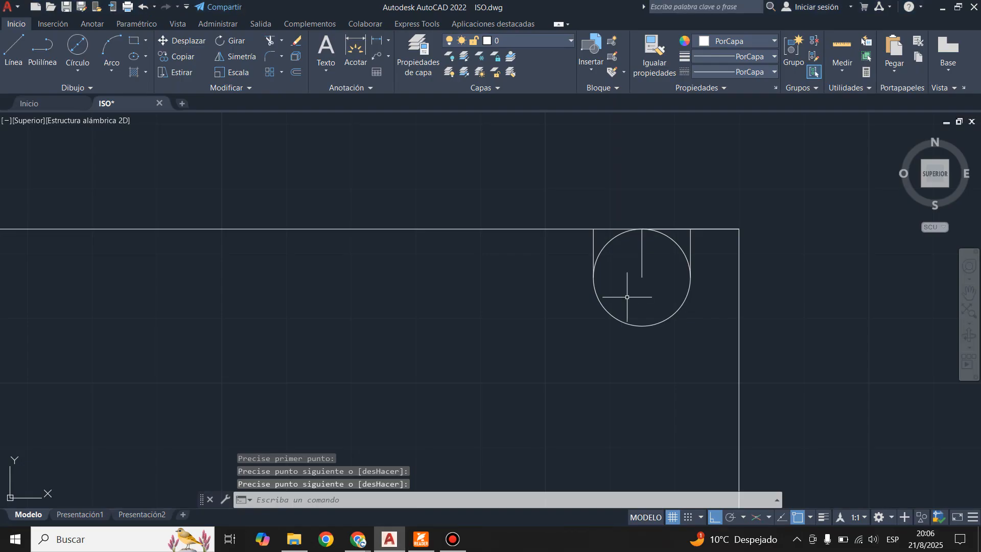
pyautogui.click(78, 47)
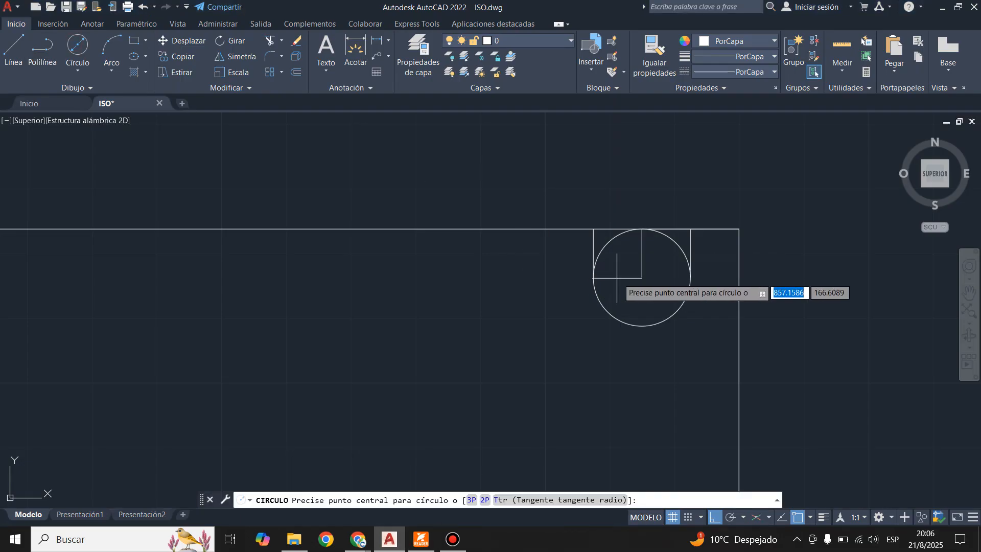
pyautogui.click(642, 278)
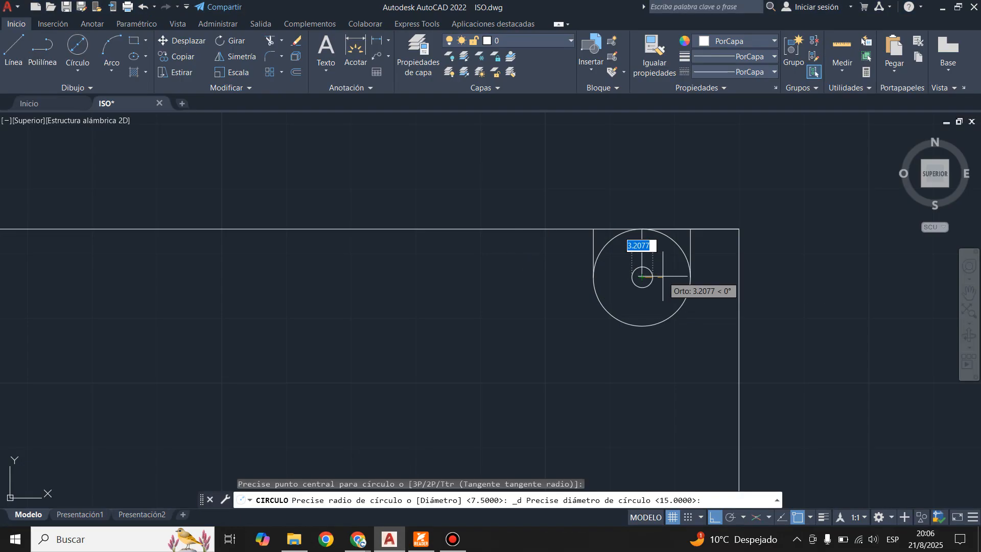
pyautogui.write('5')
pyautogui.press('Return')
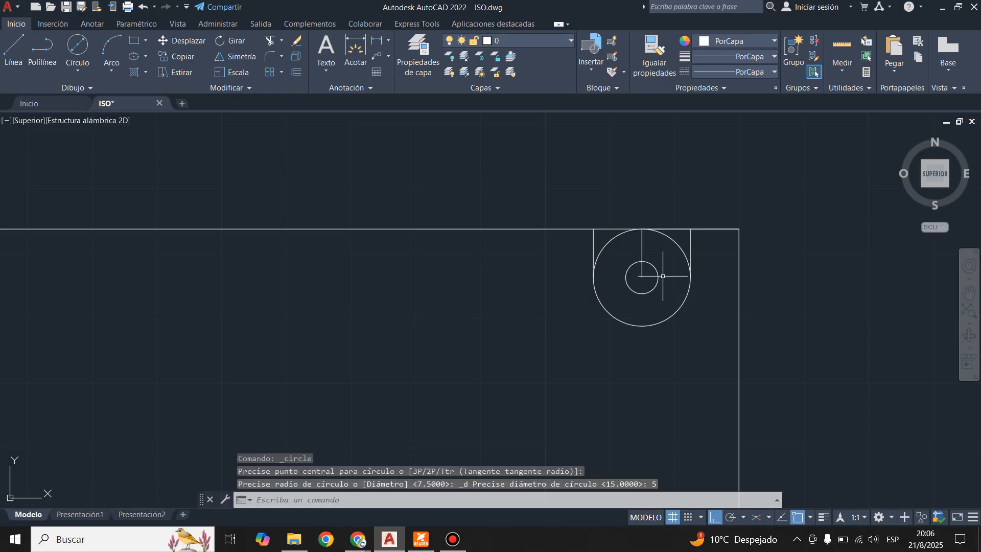
# Step: Trim away the large circle's upper arc and the central vertical construction line to leave a U-shaped slot around the hole
pyautogui.scroll(4, 687, 254)
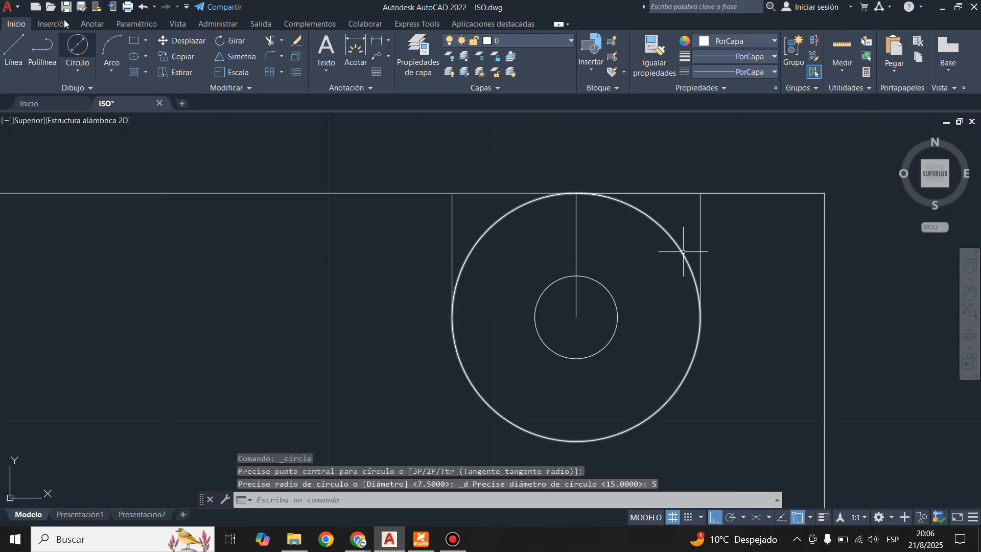
pyautogui.click(269, 41)
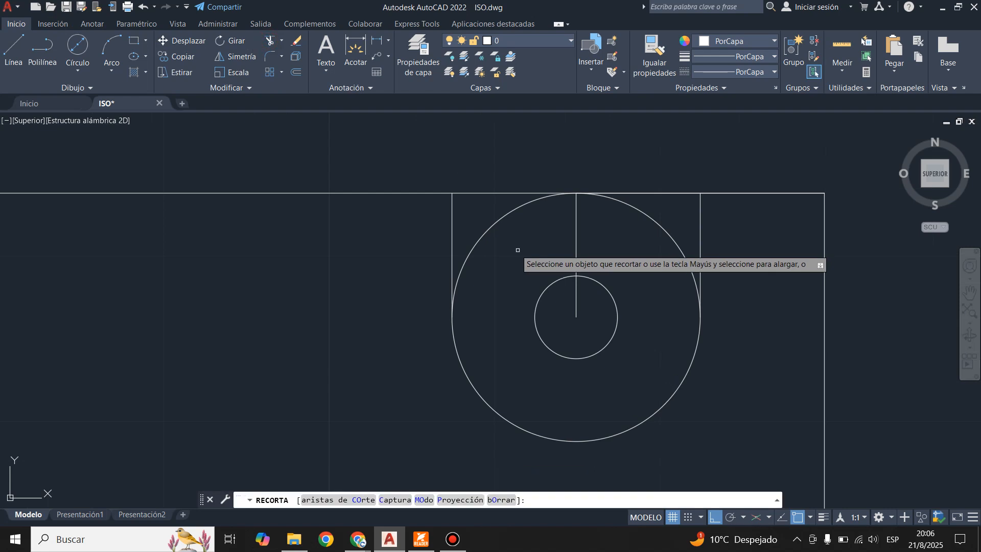
pyautogui.click(476, 228)
pyautogui.click(664, 220)
pyautogui.press('Return')
pyautogui.click(576, 298)
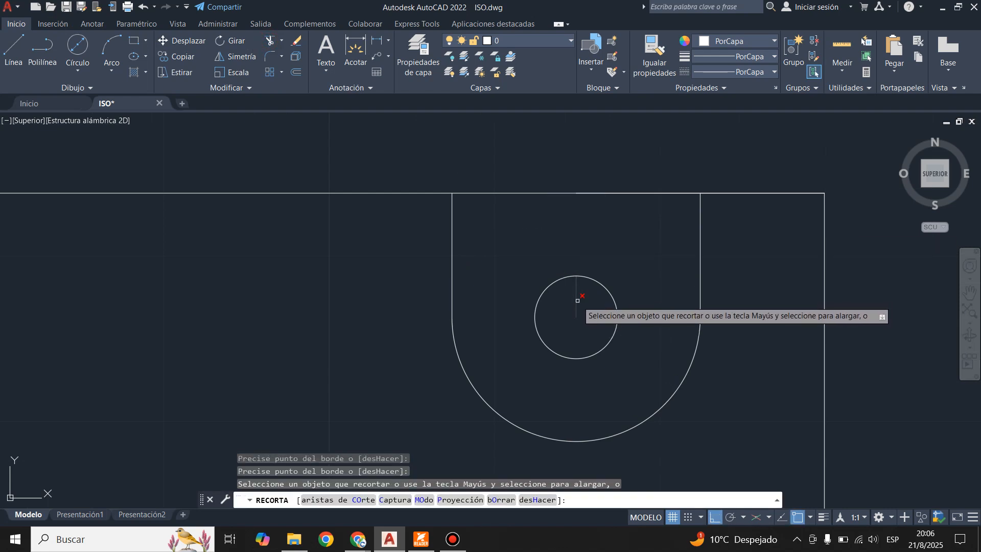
pyautogui.press('Escape')
# Step: Erase the 15 construction line overlapping the plate's top edge at the upper right corner, after consulting the Foxit PDF
pyautogui.scroll(-8, 530, 227)
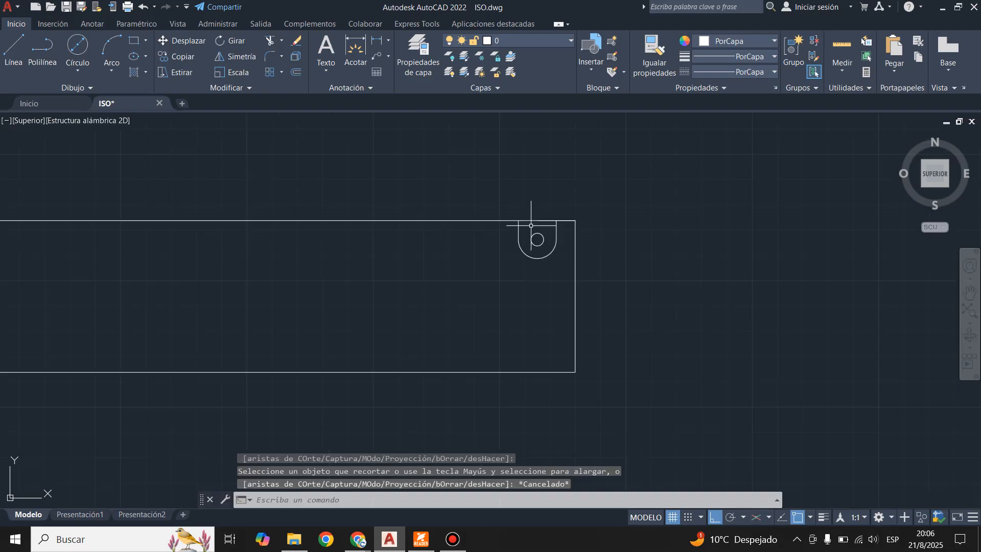
pyautogui.scroll(-2, 684, 265)
pyautogui.scroll(2, 606, 229)
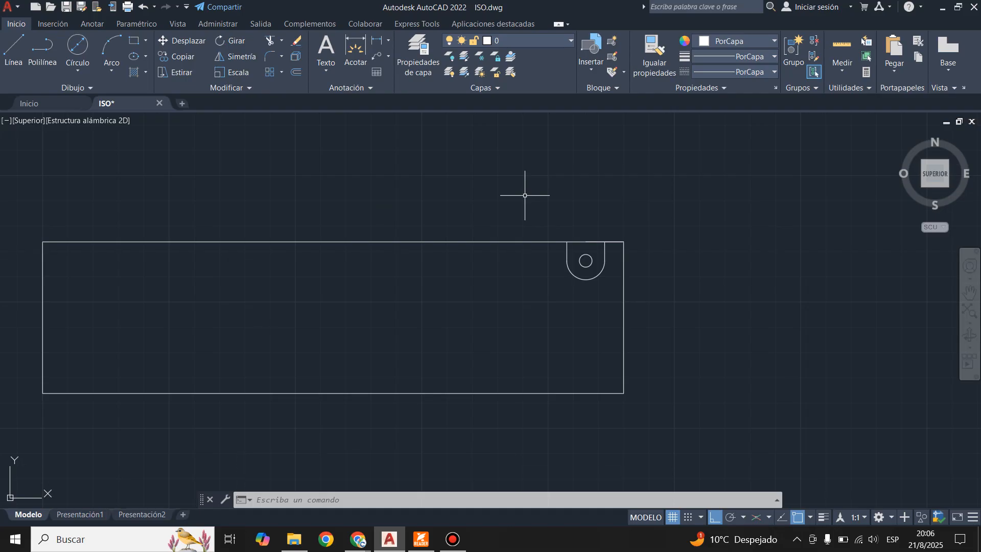
pyautogui.scroll(2, 551, 196)
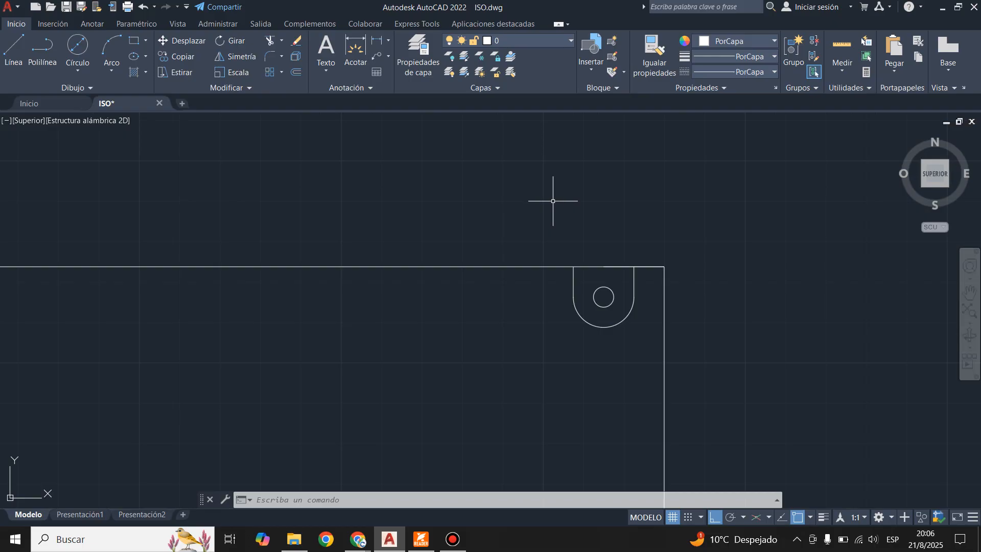
pyautogui.click(421, 540)
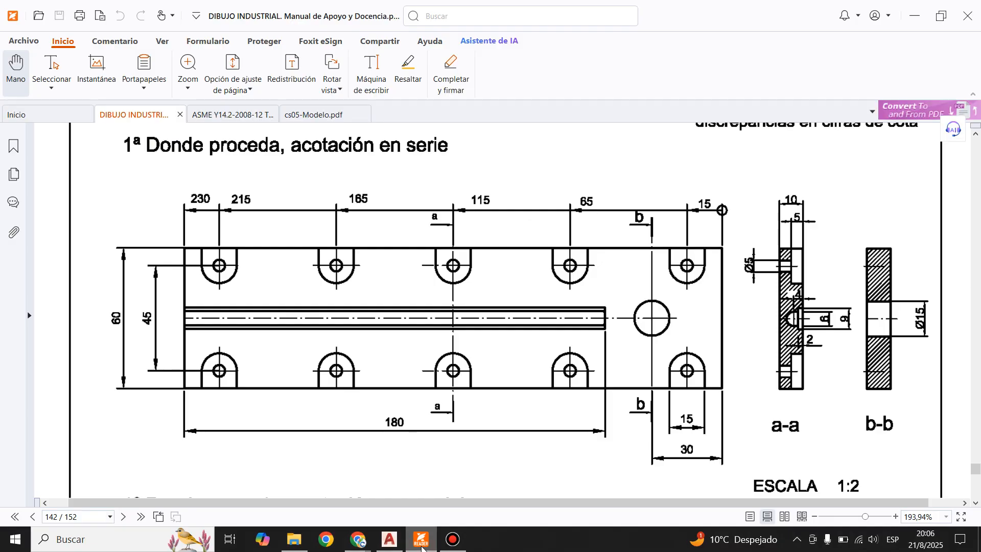
pyautogui.click(421, 542)
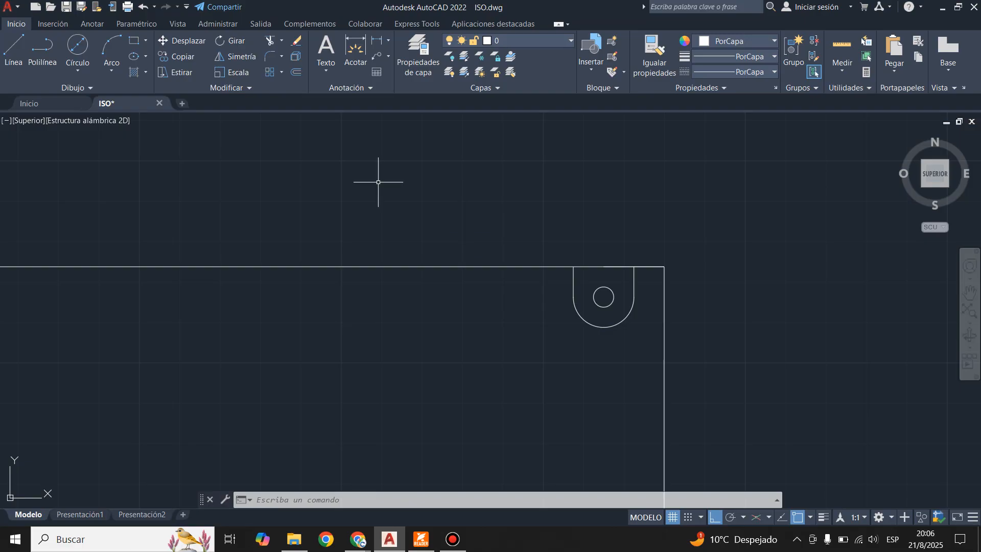
pyautogui.click(613, 265)
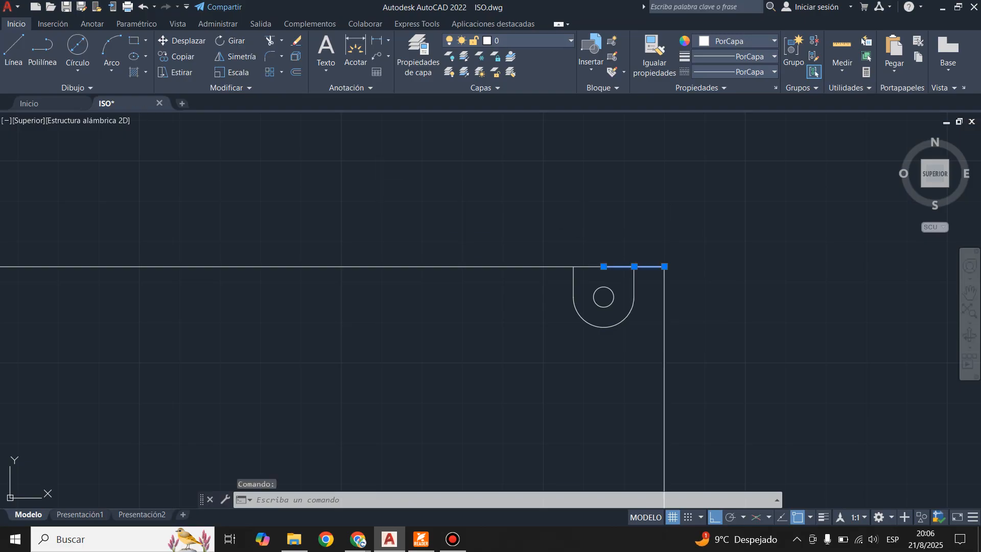
pyautogui.press('Delete')
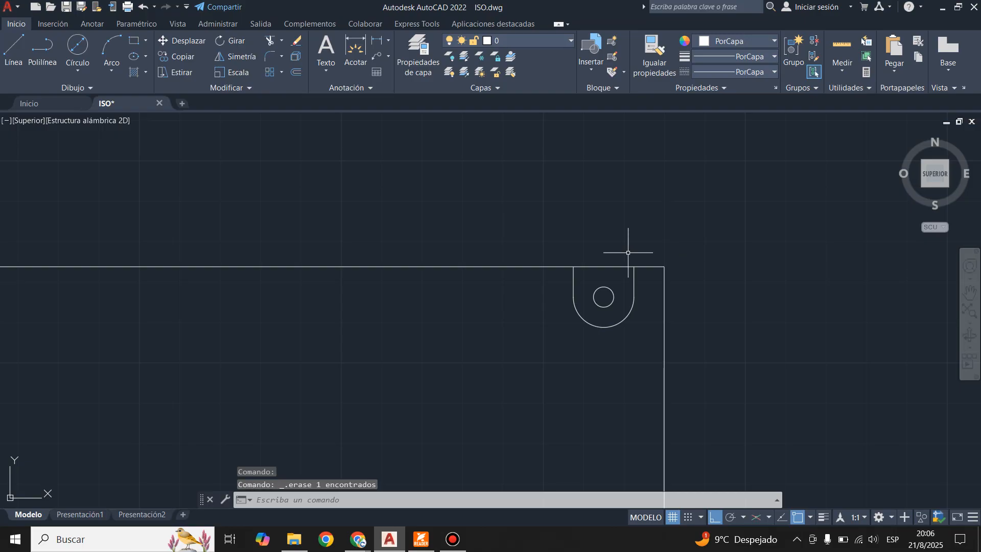
# Step: Make layer REF current and draw a vertical reference line from the hole's centre up to the plate's top edge
pyautogui.scroll(2, 628, 253)
pyautogui.click(533, 41)
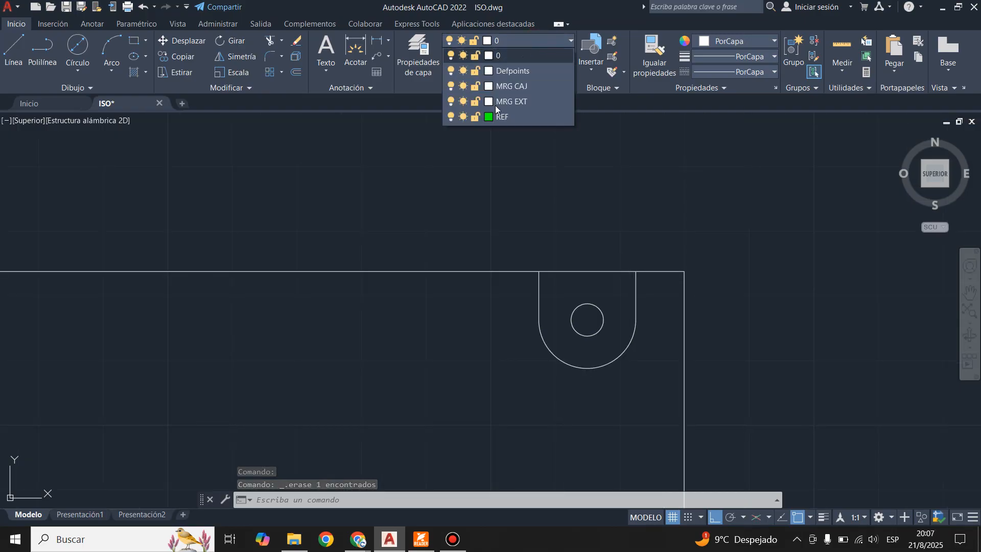
pyautogui.click(506, 117)
pyautogui.click(5, 51)
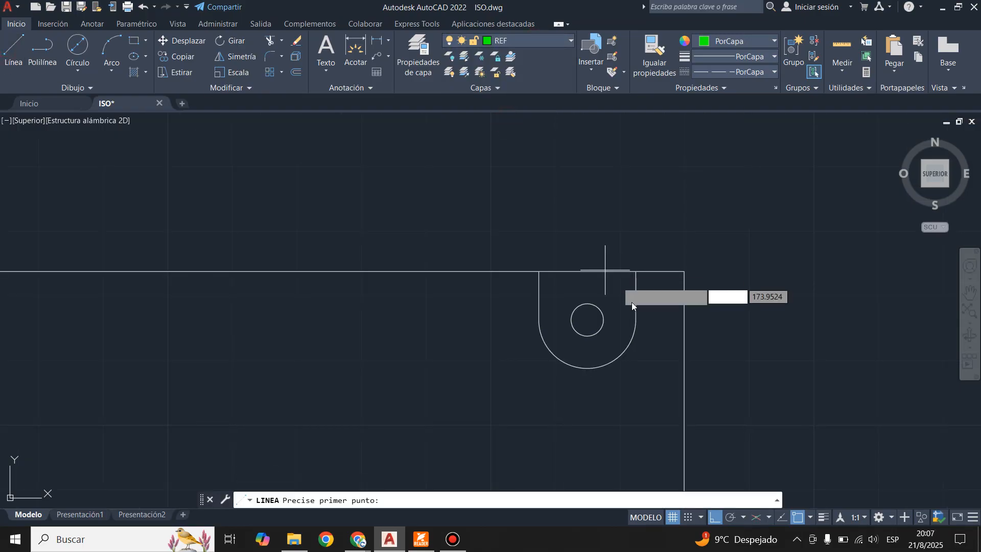
pyautogui.click(586, 319)
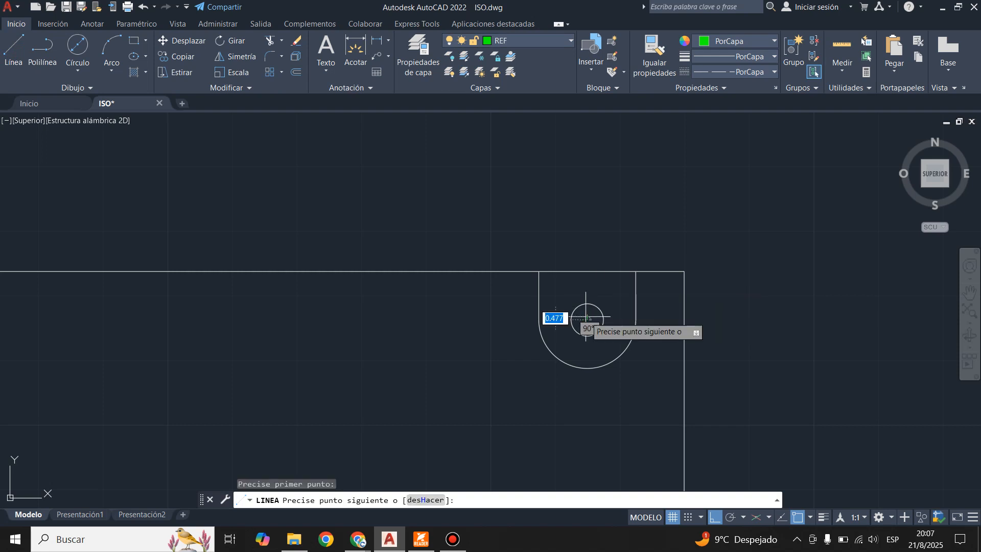
pyautogui.click(587, 271)
pyautogui.press('Return')
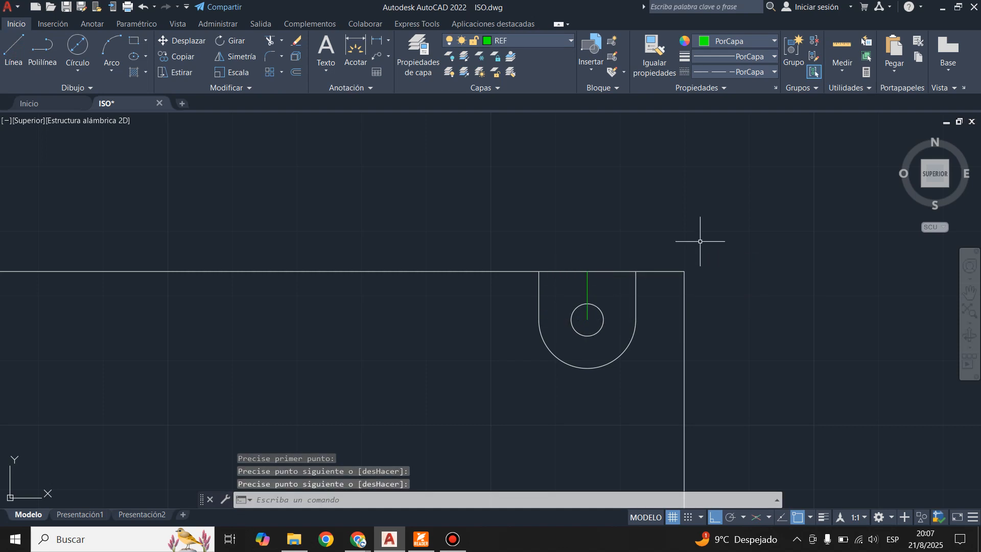
# Step: Draw a 65 long reference line leftward along the top edge from the plate's upper right corner
pyautogui.click(13, 49)
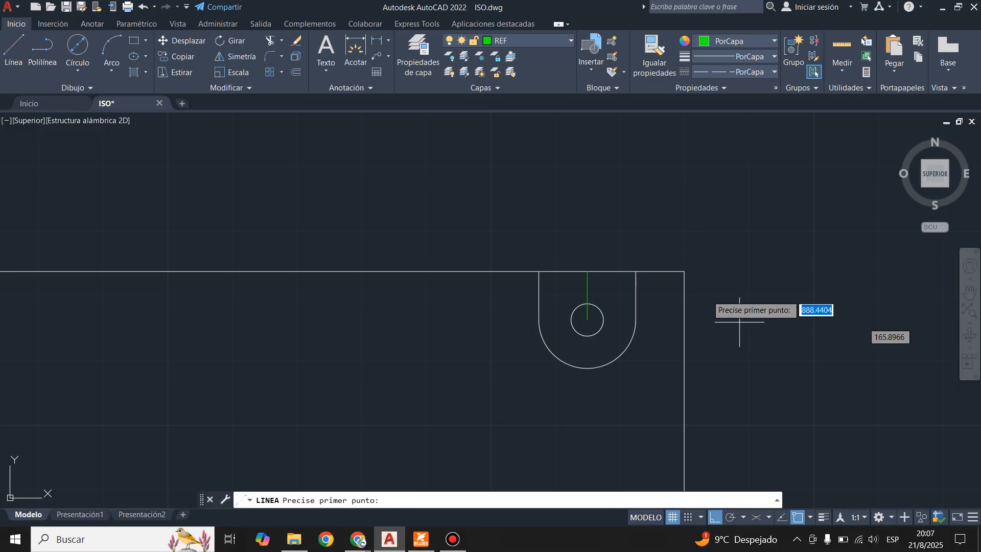
pyautogui.click(684, 271)
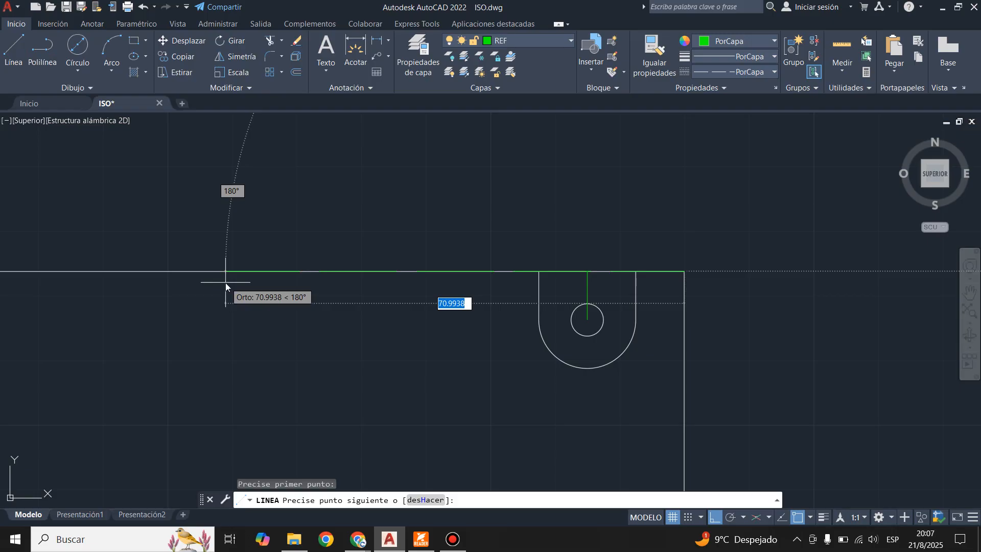
pyautogui.write('65')
pyautogui.press('Return')
pyautogui.press('Return')
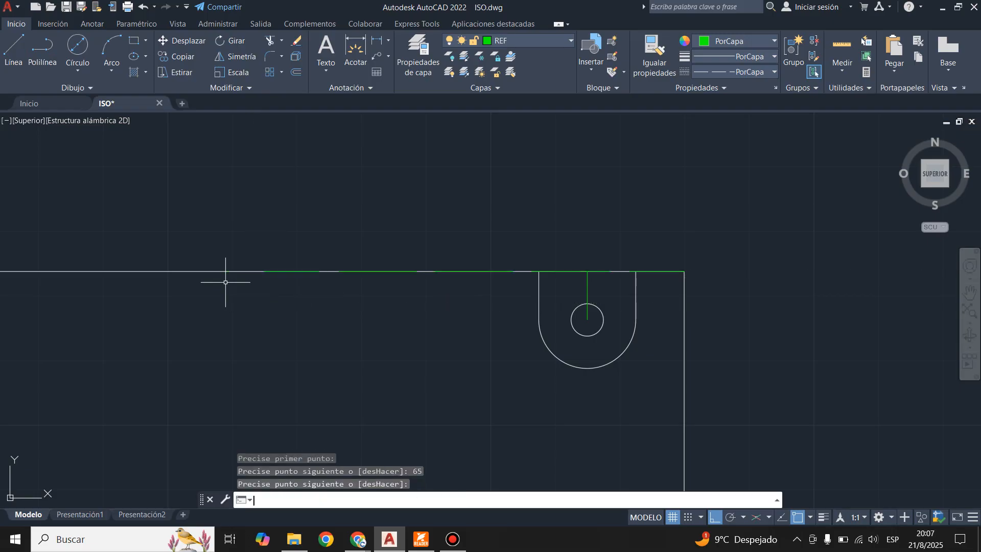
# Step: Copy the slot, hole and vertical reference line from the slot's top midpoint to the left end of the 65 line
pyautogui.click(513, 214)
pyautogui.click(646, 423)
pyautogui.click(179, 56)
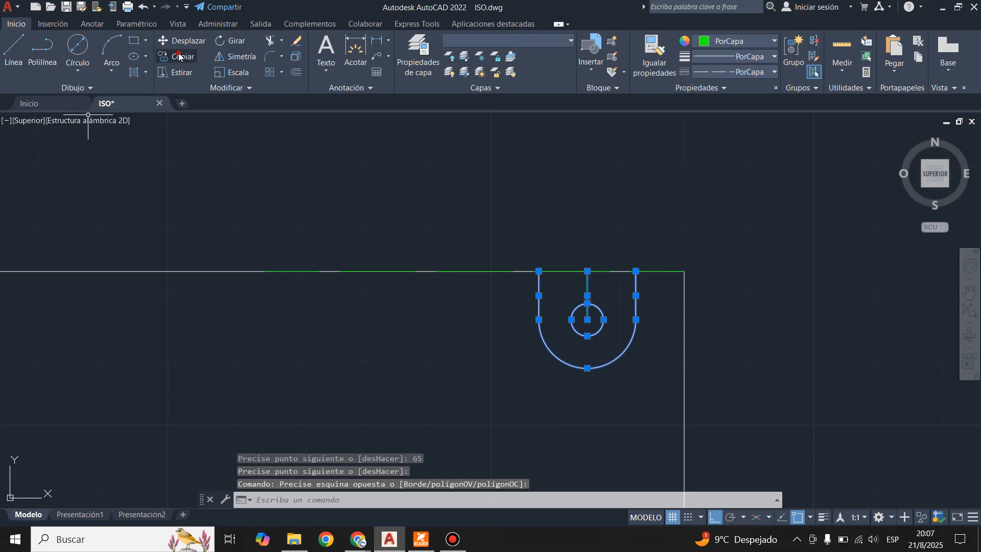
pyautogui.click(586, 271)
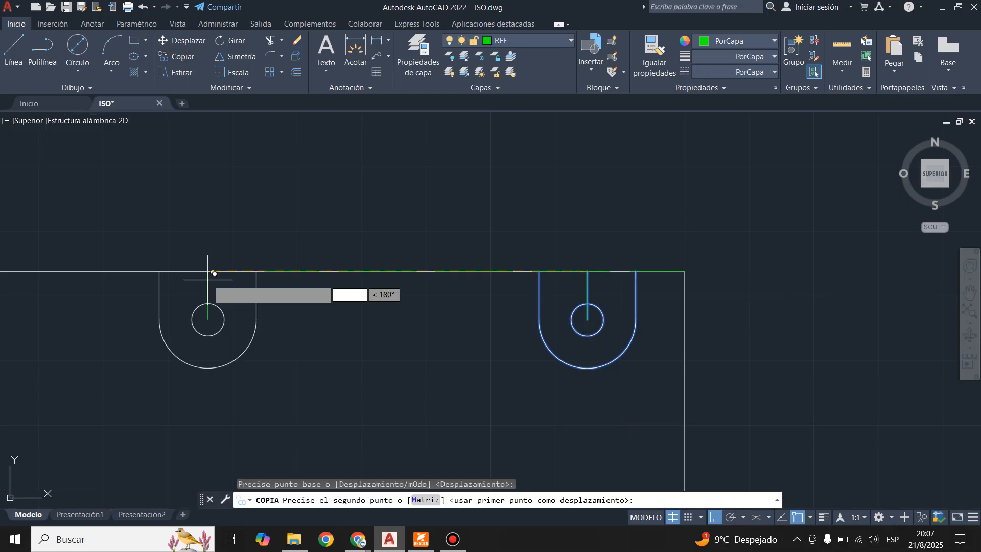
pyautogui.click(265, 271)
pyautogui.press('Escape')
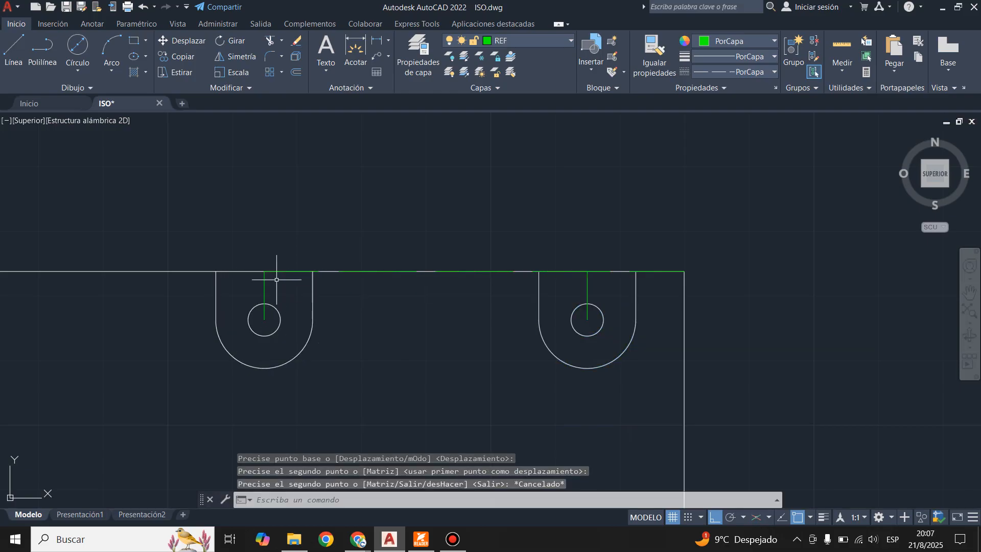
# Step: Erase the 65 reference line along the plate's top edge
pyautogui.click(413, 272)
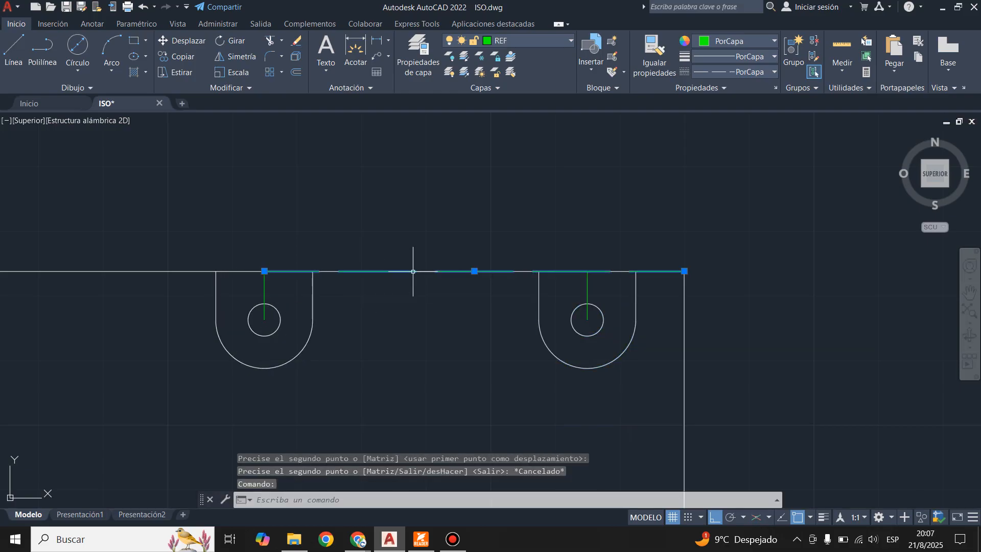
pyautogui.press('Delete')
pyautogui.scroll(-2, 752, 301)
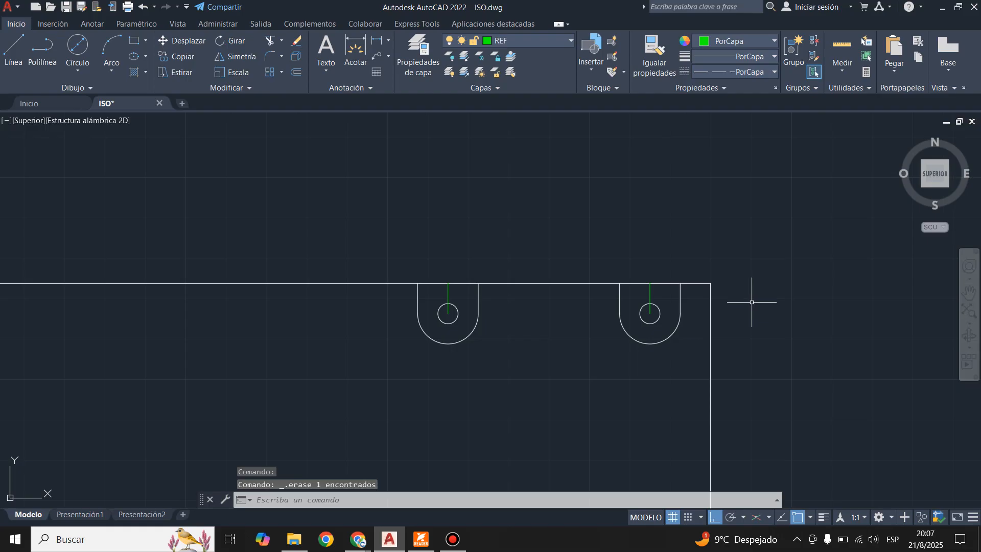
# Step: Draw a 115 long reference line leftward along the top edge from the plate's upper right corner
pyautogui.click(427, 544)
pyautogui.click(428, 545)
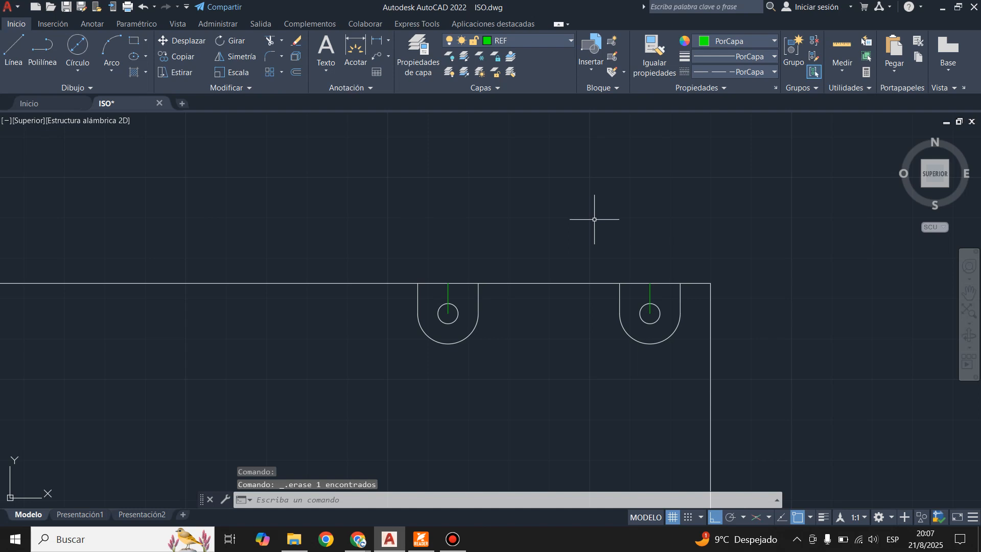
pyautogui.click(15, 48)
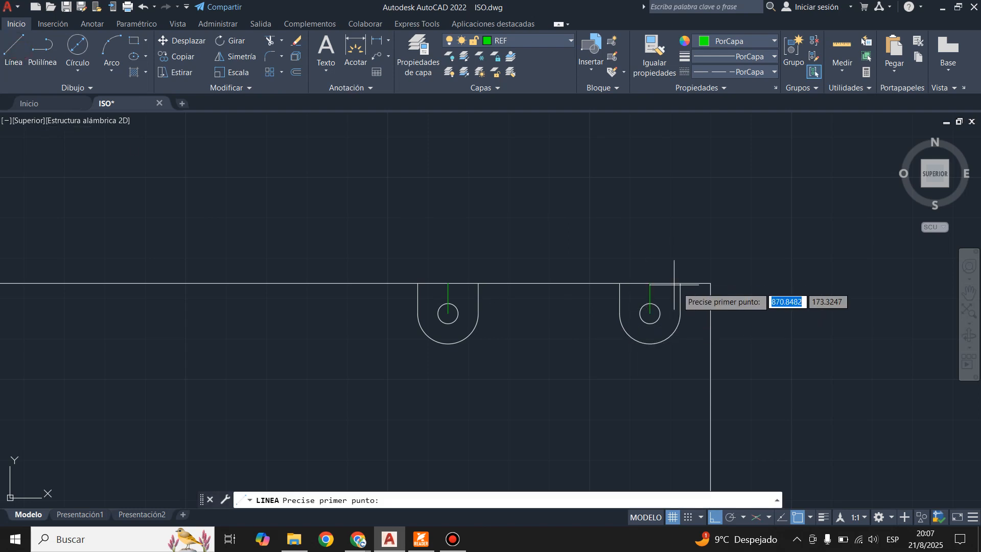
pyautogui.click(710, 283)
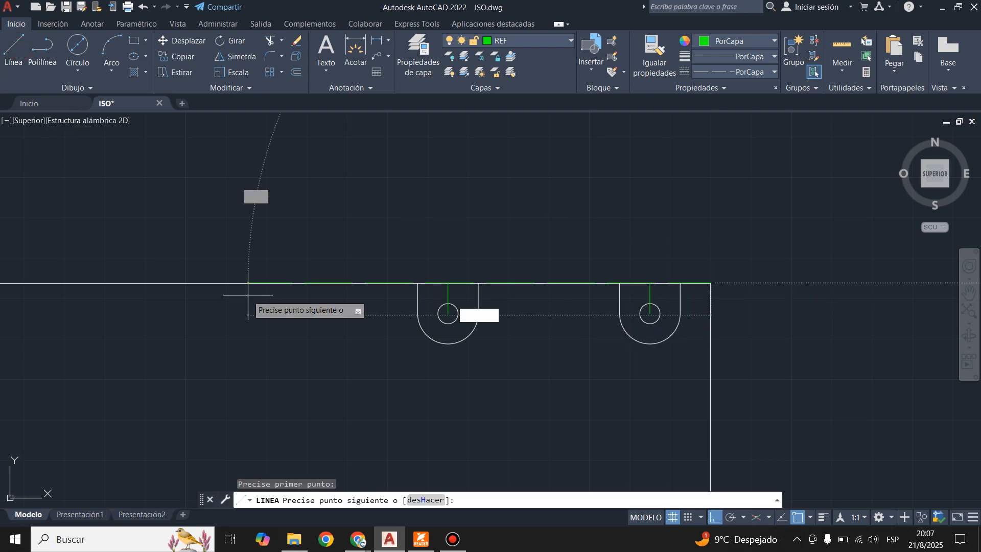
pyautogui.write('115')
pyautogui.press('Return')
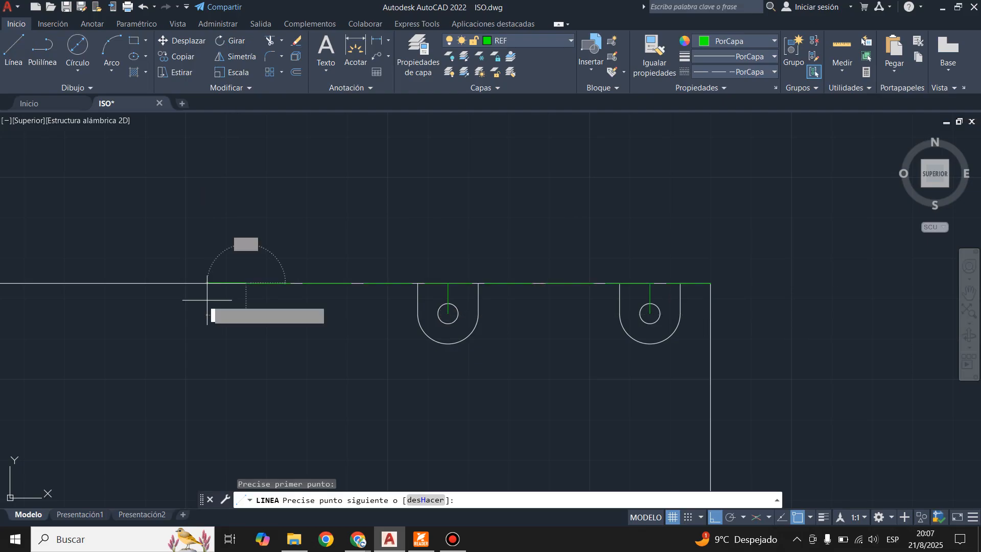
pyautogui.press('Return')
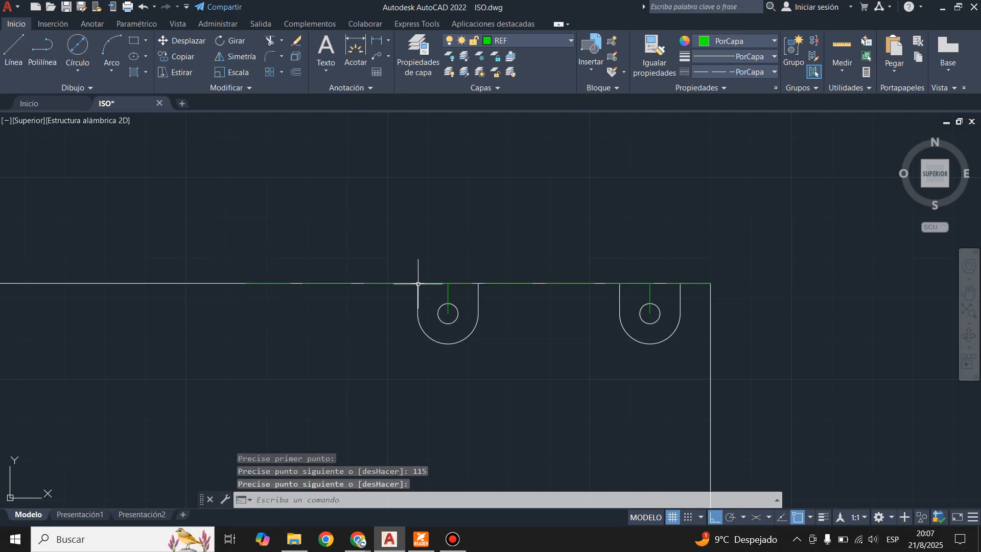
# Step: Copy the leftmost slot, its hole and vertical reference line from the slot's top midpoint to the left end of the 115 line
pyautogui.click(399, 256)
pyautogui.click(541, 400)
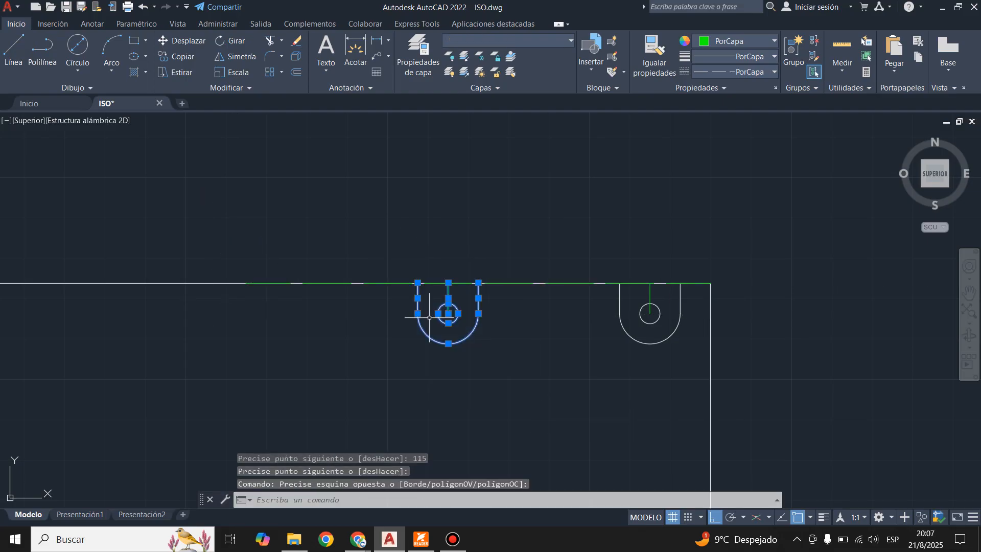
pyautogui.click(183, 56)
pyautogui.click(448, 283)
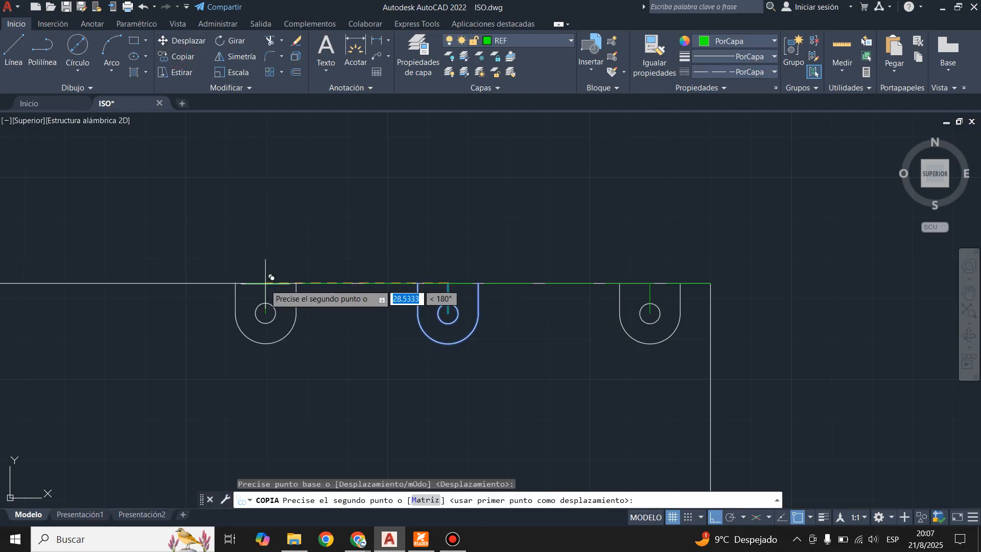
pyautogui.click(246, 283)
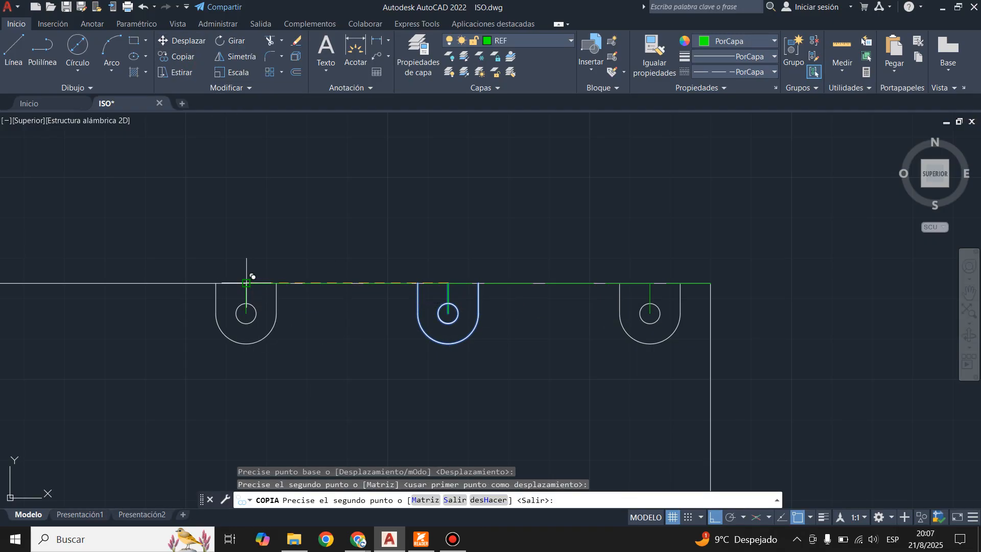
pyautogui.press('Escape')
# Step: Check the slot positions in the PDF manual and erase the 115 reference line along the plate's top edge
pyautogui.click(422, 540)
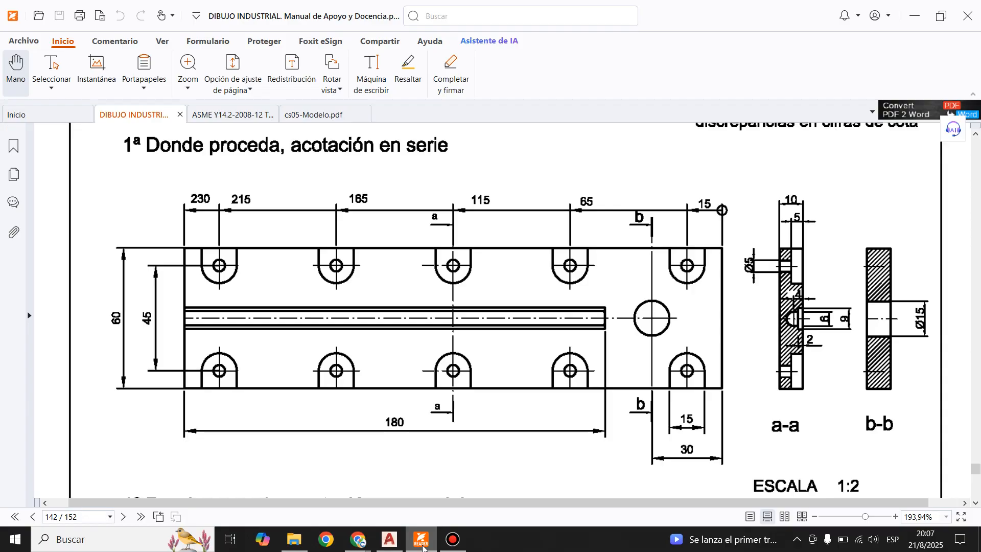
pyautogui.click(390, 539)
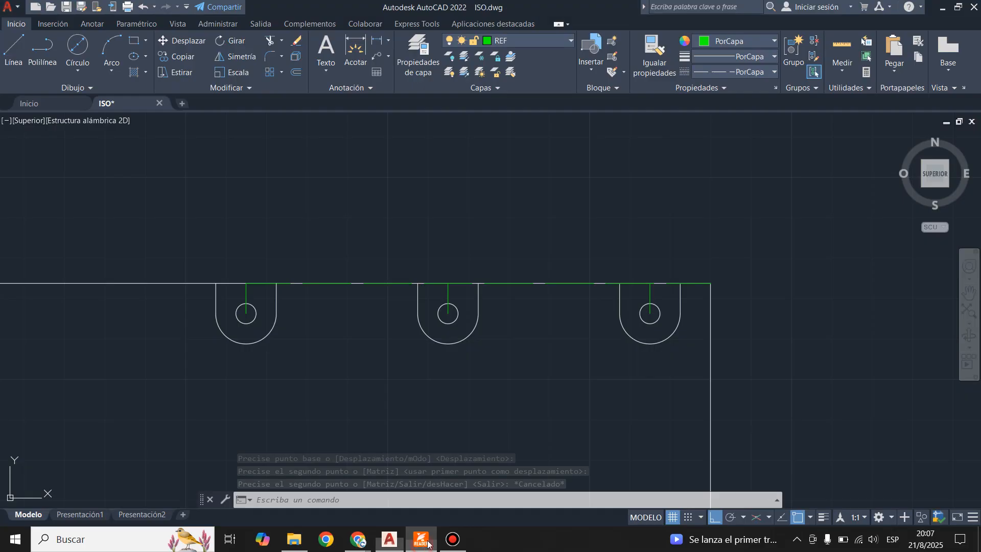
pyautogui.click(522, 282)
pyautogui.press('Delete')
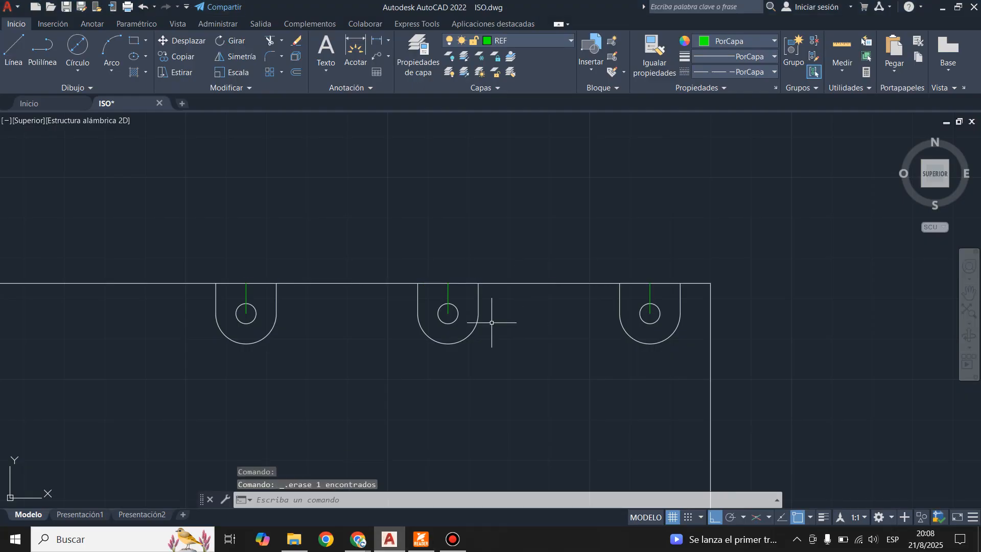
# Step: Check the next slot position in the PDF manual and draw a 165 long reference line leftward from the plate's upper right corner
pyautogui.click(419, 541)
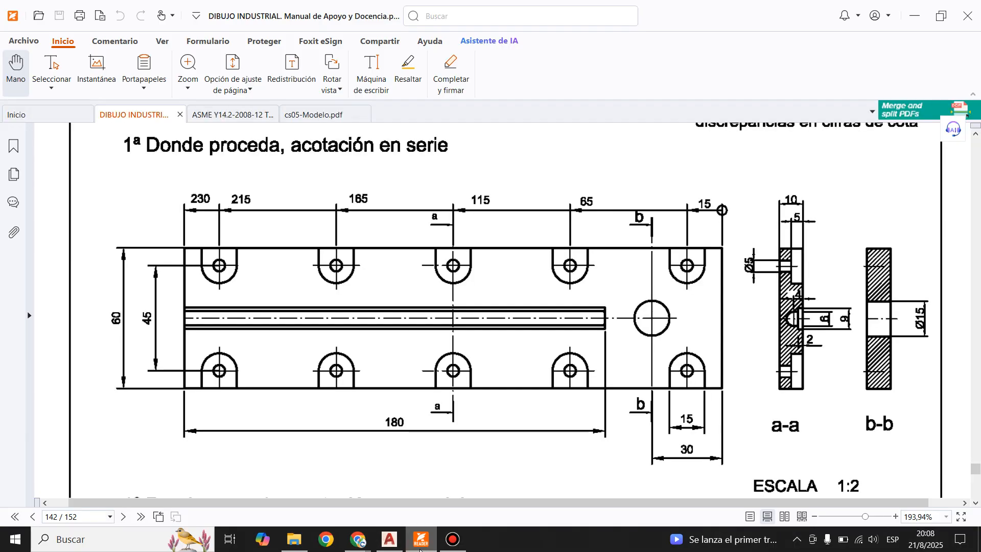
pyautogui.hotkey('alt', 'Tab')
pyautogui.scroll(-2, 631, 376)
pyautogui.scroll(-2, 631, 377)
pyautogui.scroll(2, 534, 388)
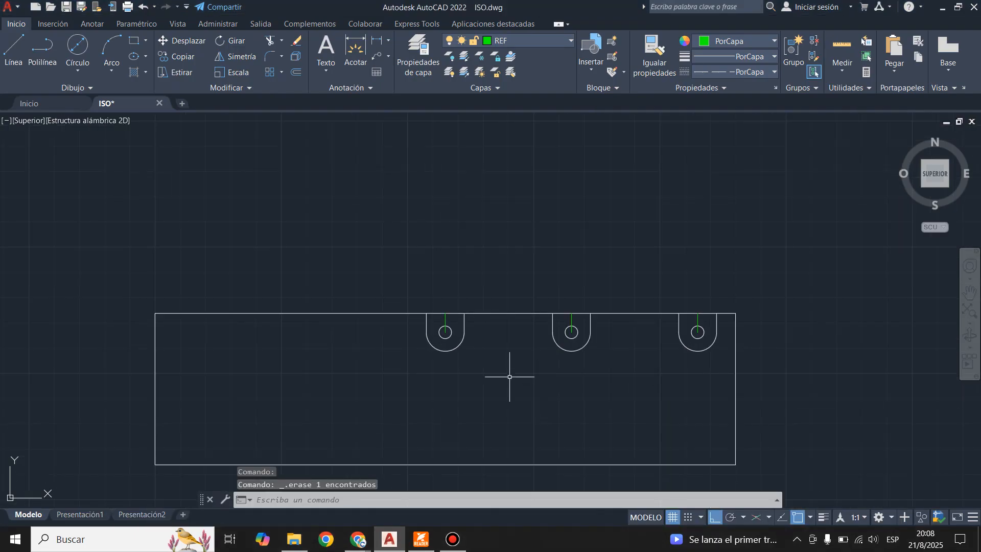
pyautogui.write('l')
pyautogui.press('Return')
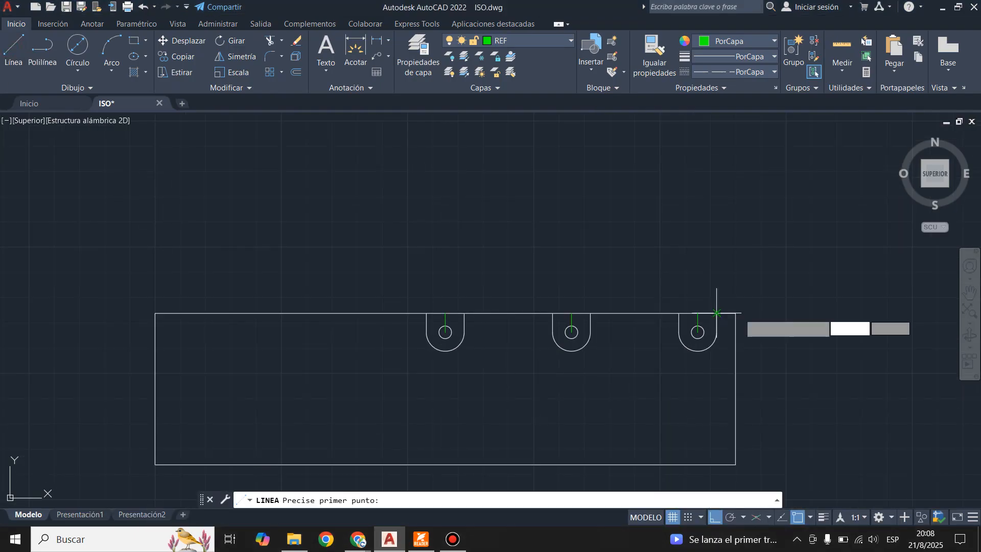
pyautogui.click(735, 313)
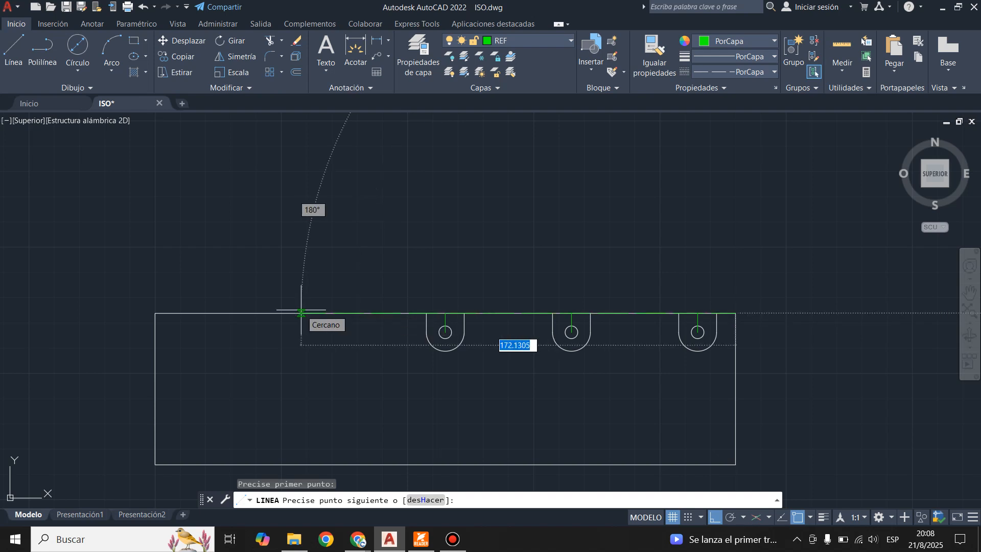
pyautogui.write('1.6')
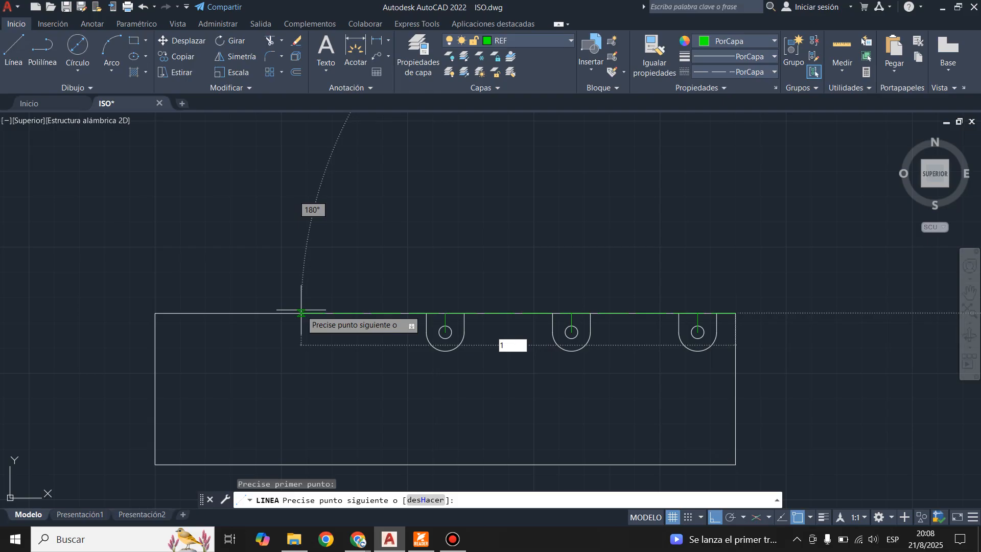
pyautogui.press('Return')
pyautogui.press('Return')
# Step: Copy the leftmost slot, its hole and vertical line from the slot's top midpoint to the left end of the 165 line, and erase that line
pyautogui.scroll(2, 396, 316)
pyautogui.click(412, 270)
pyautogui.click(534, 412)
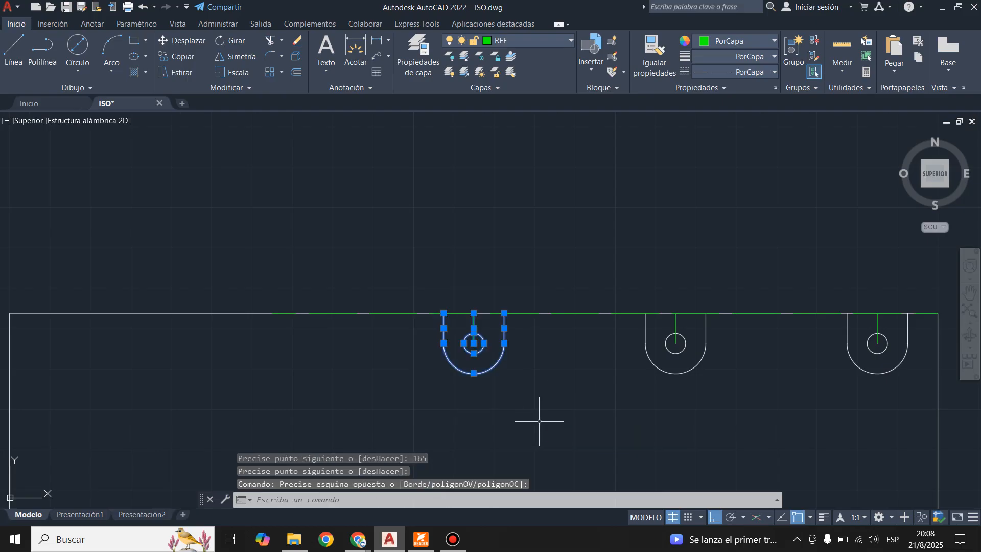
pyautogui.click(178, 57)
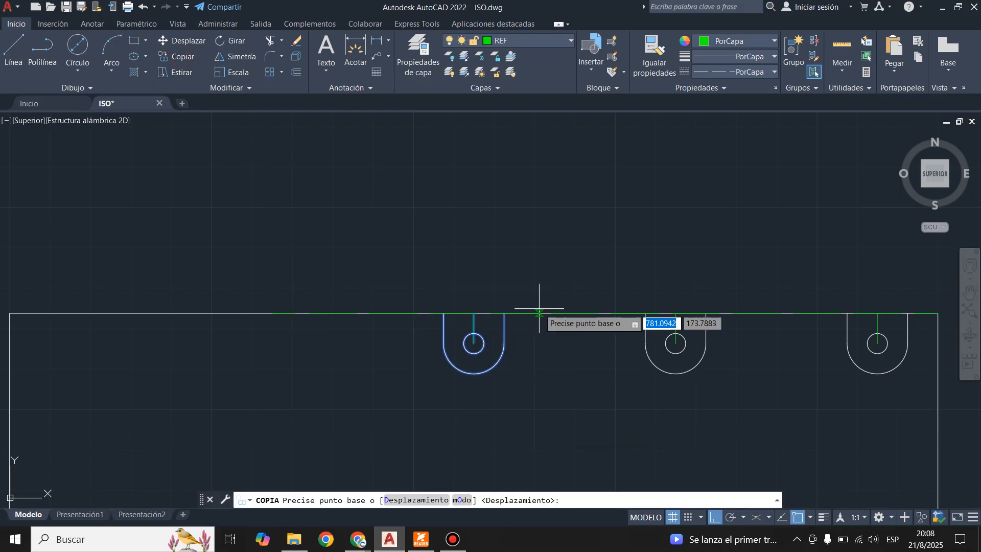
pyautogui.click(474, 313)
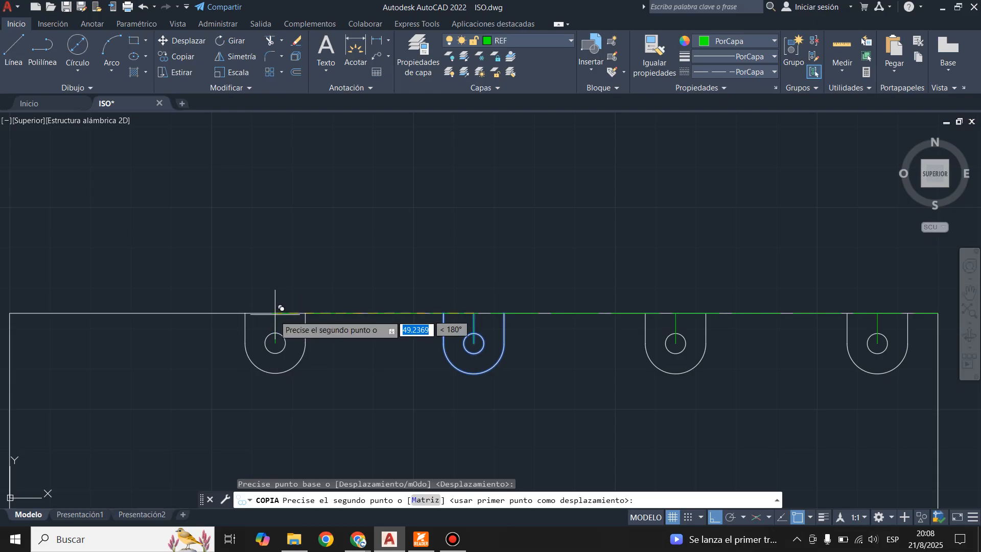
pyautogui.click(272, 313)
pyautogui.press('Escape')
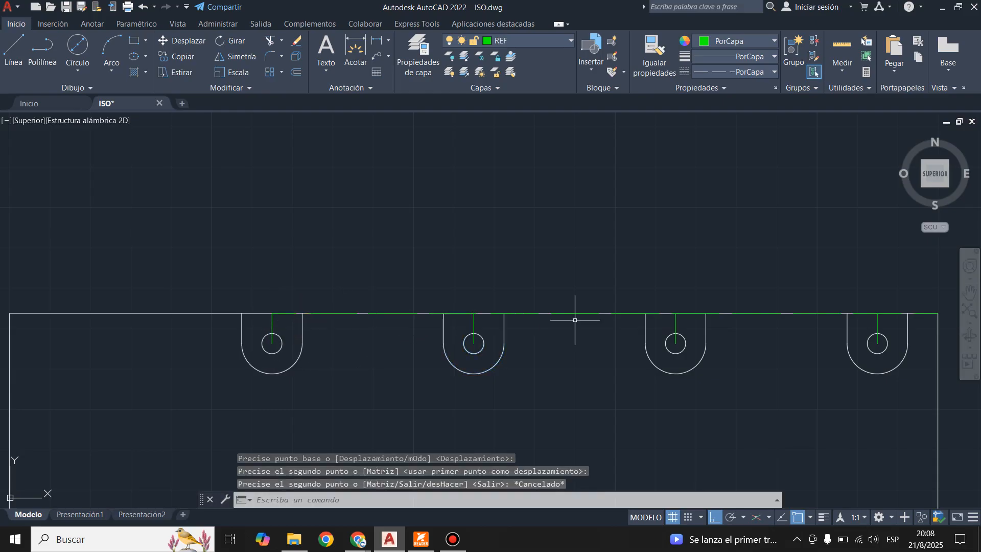
pyautogui.click(571, 313)
pyautogui.press('Delete')
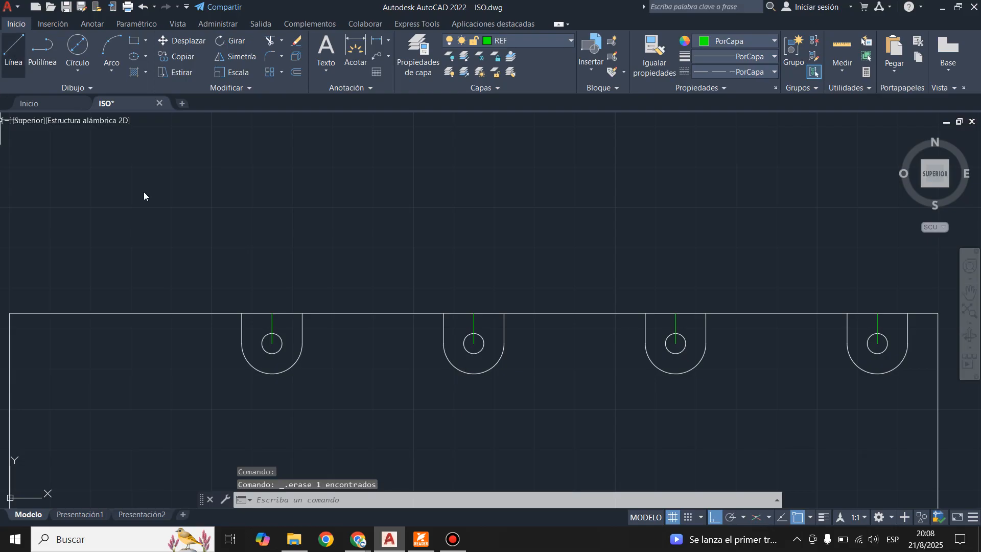
# Step: Check the last slot position in the PDF manual and draw a 215 long reference line leftward from the plate's upper right corner
pyautogui.click(426, 545)
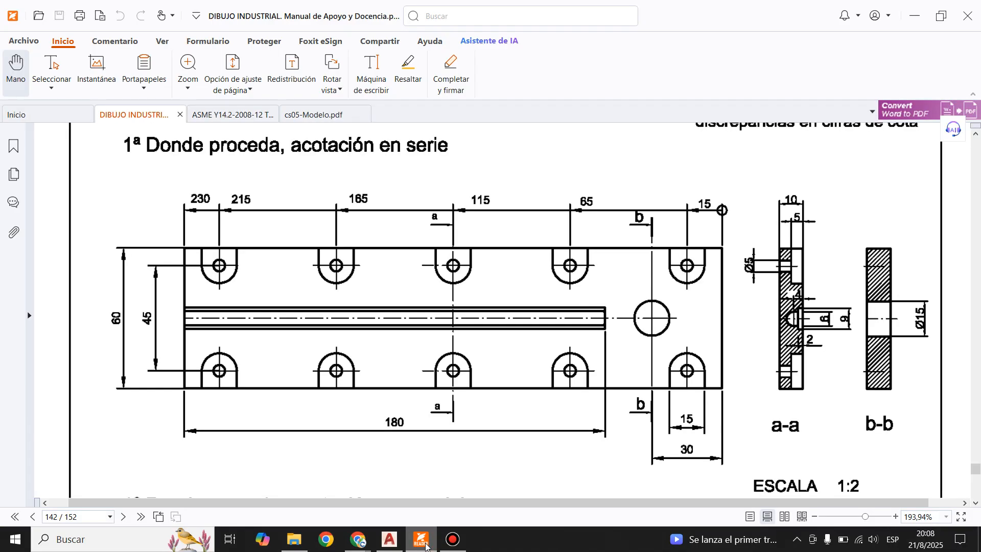
pyautogui.click(426, 544)
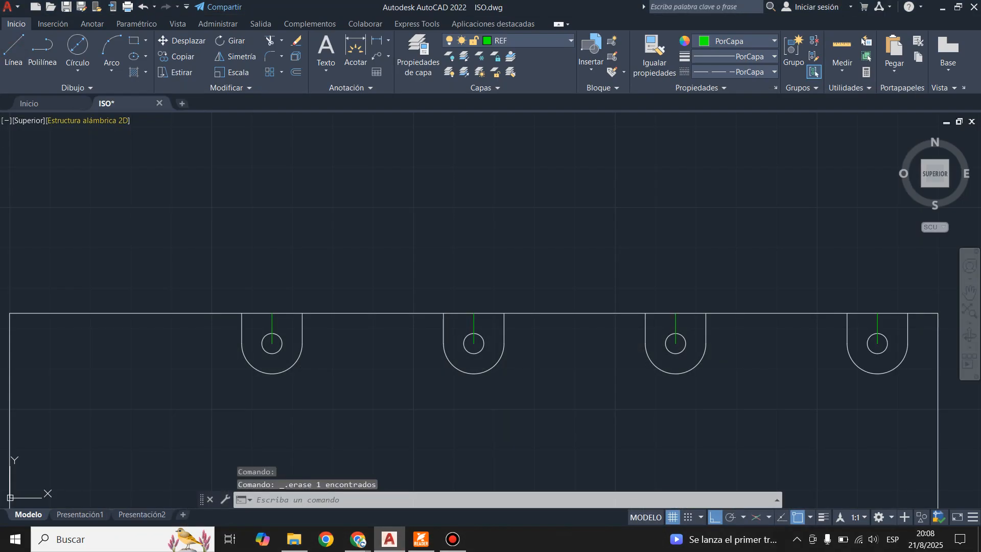
pyautogui.press('l')
pyautogui.press('Return')
pyautogui.scroll(-2, 664, 347)
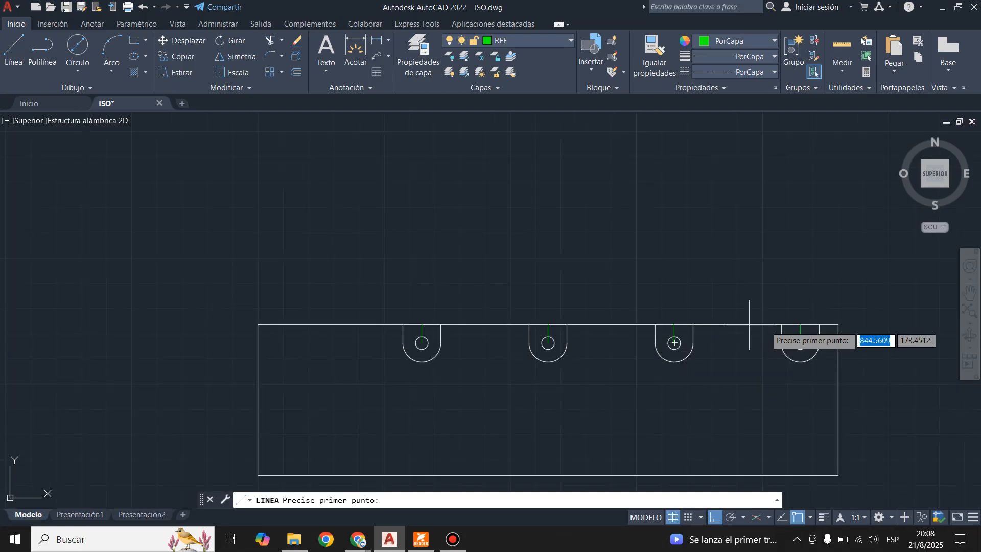
pyautogui.click(838, 323)
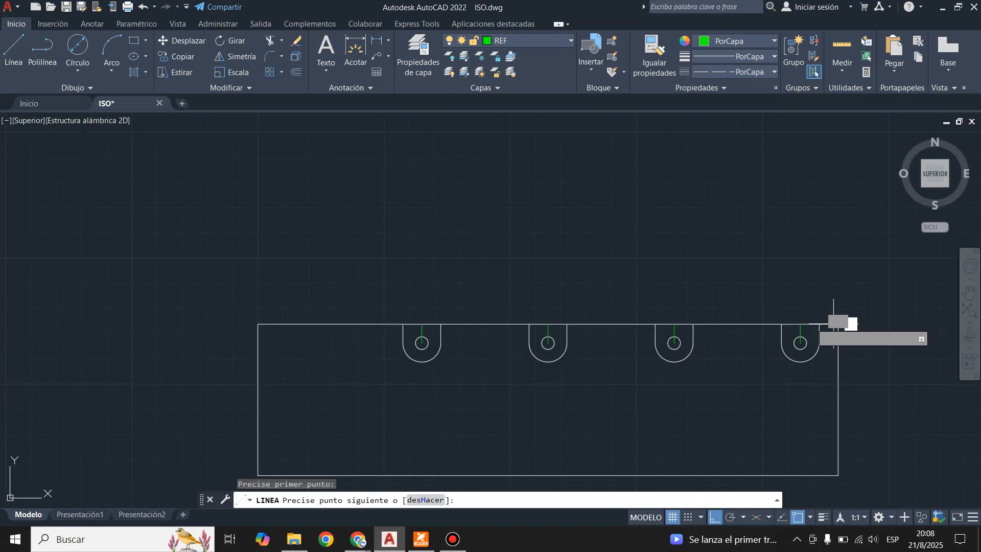
pyautogui.write('215')
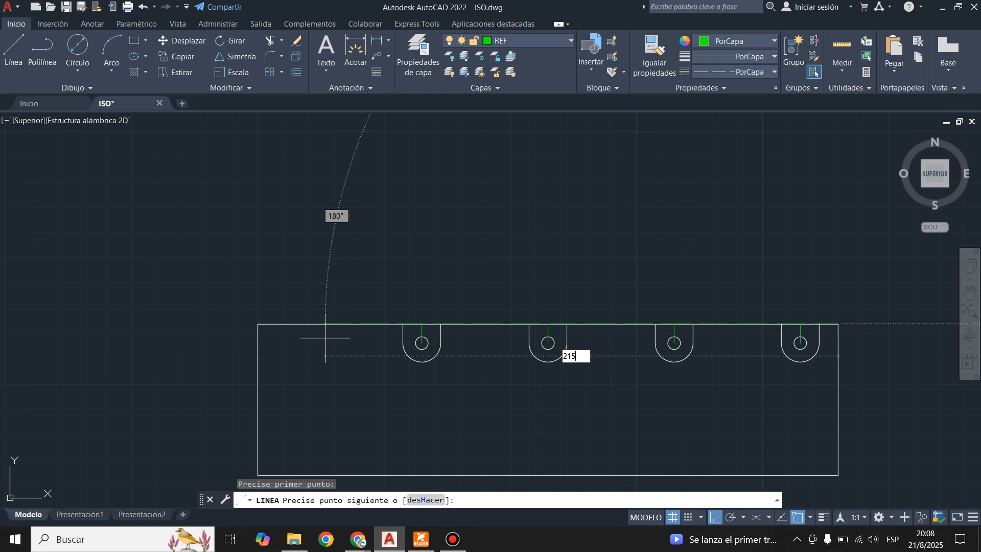
pyautogui.press('Return')
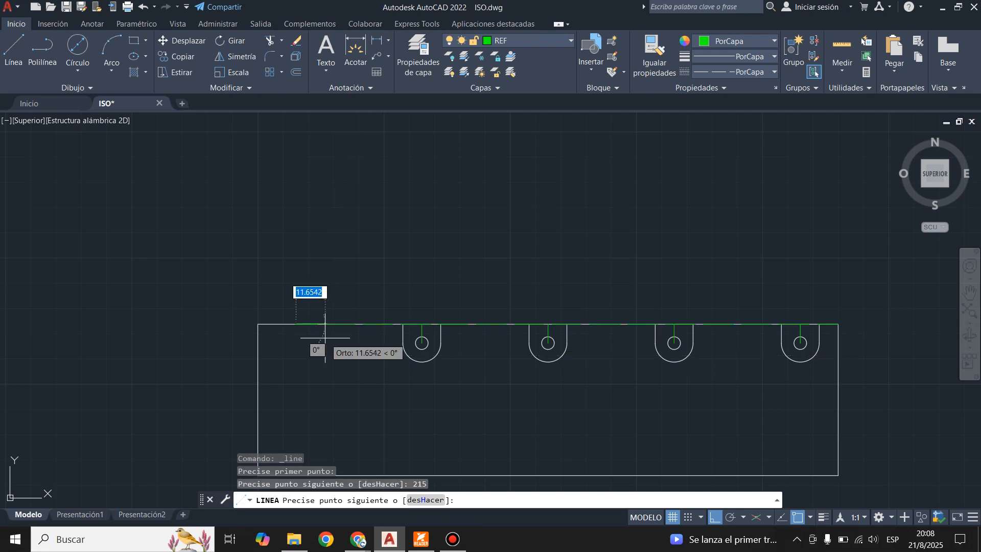
pyautogui.press('Return')
pyautogui.scroll(2, 371, 360)
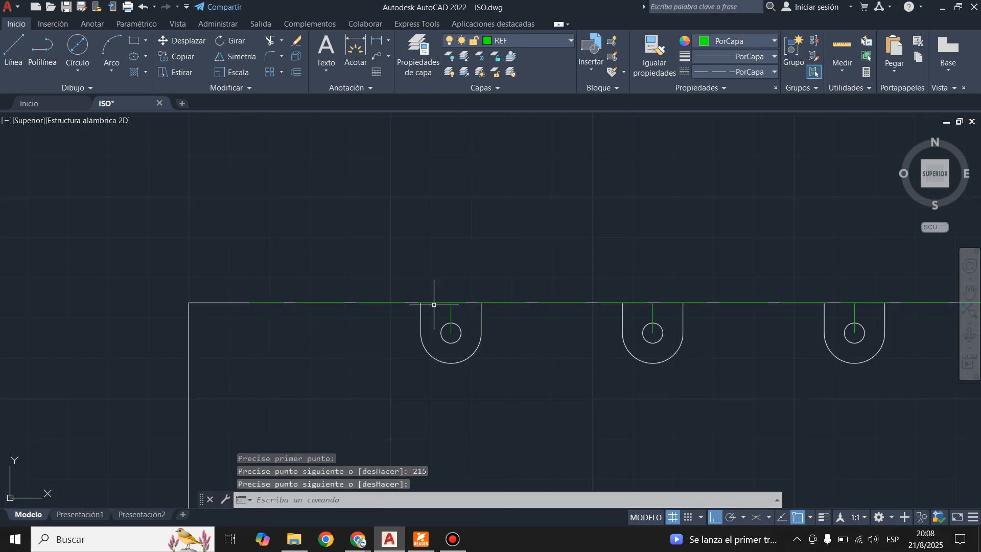
pyautogui.click(407, 249)
pyautogui.click(531, 423)
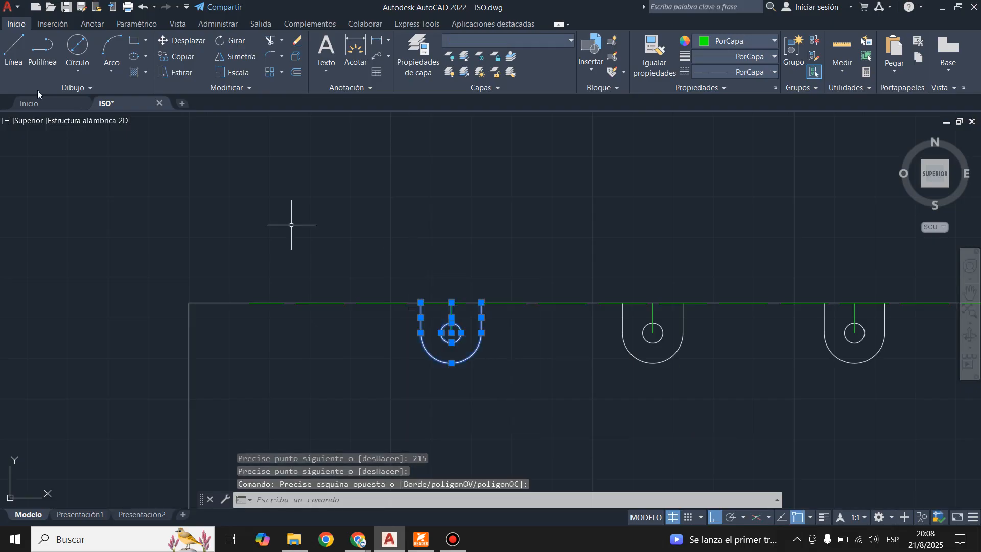
pyautogui.click(271, 44)
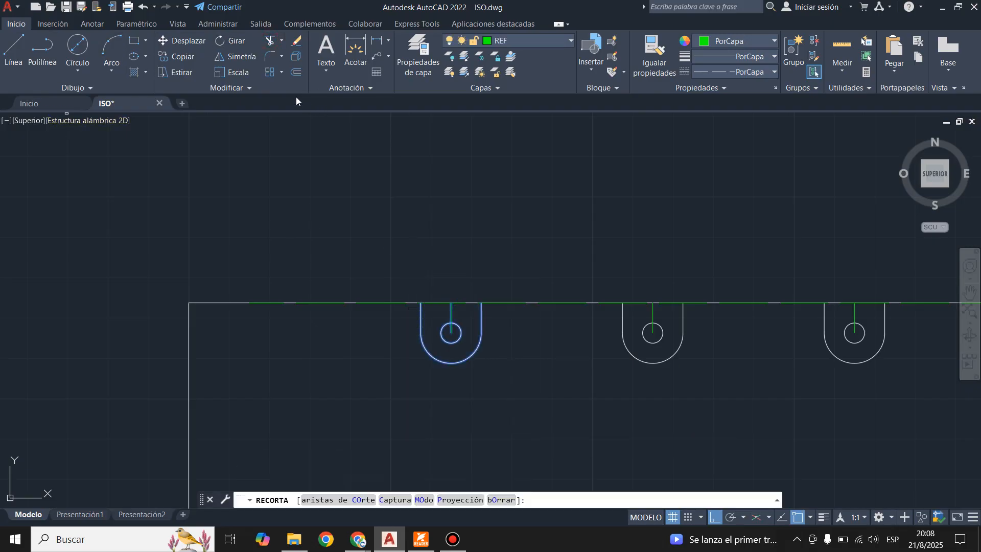
pyautogui.press('Escape')
# Step: Copy the leftmost slot, its hole and vertical reference line from the slot's top midpoint to the left end of the 215 line
pyautogui.click(183, 56)
pyautogui.click(399, 266)
pyautogui.click(517, 396)
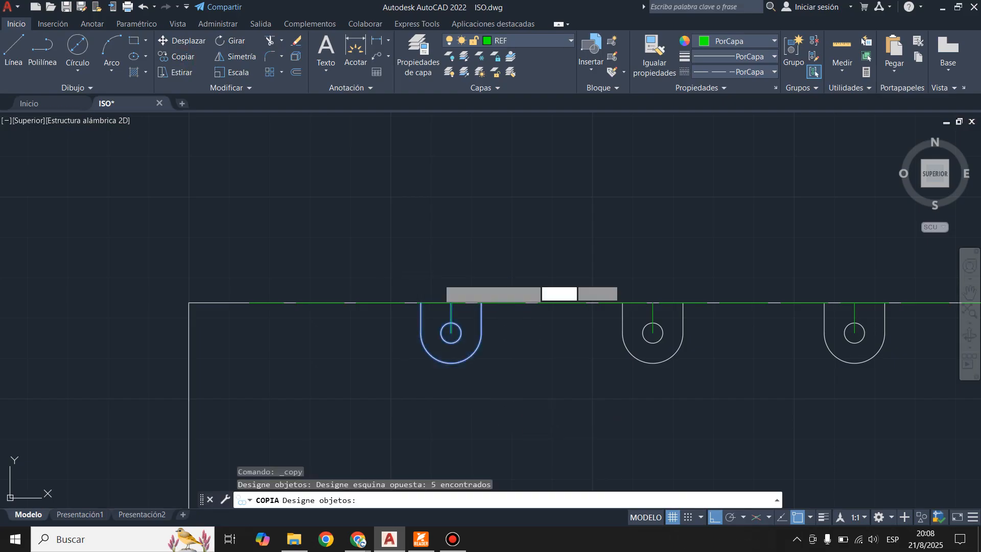
pyautogui.press('Return')
pyautogui.click(450, 302)
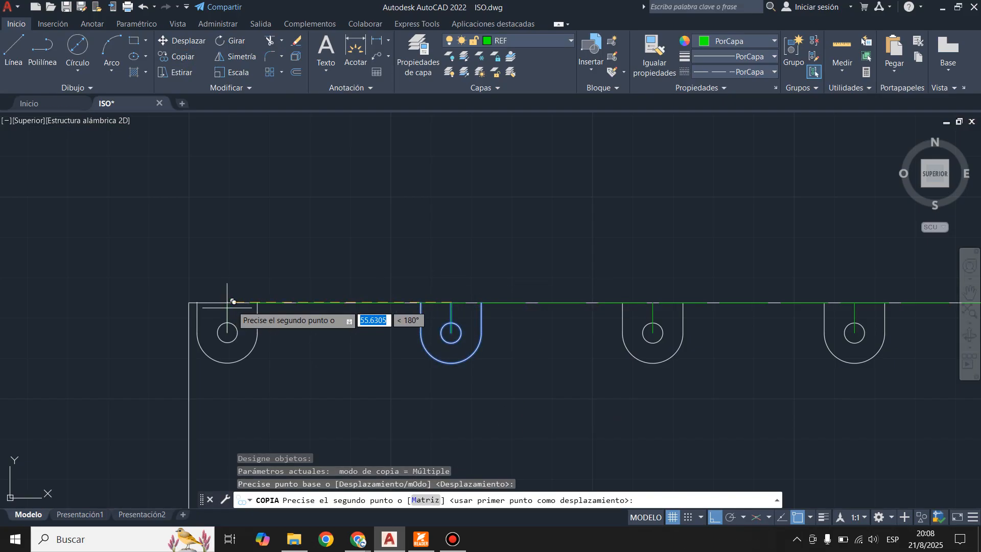
pyautogui.click(249, 303)
pyautogui.press('Escape')
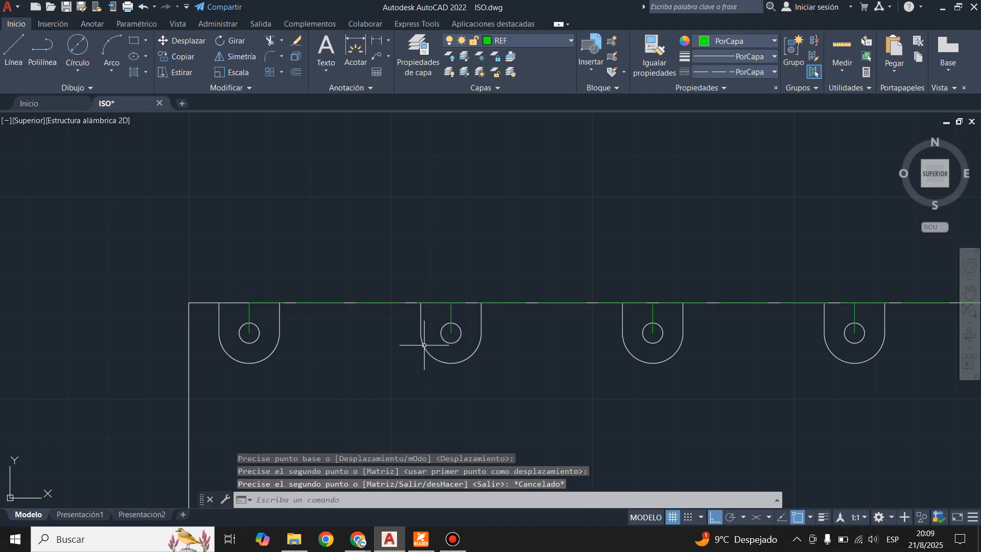
# Step: Erase the 215 long reference line along the plate's upper edge and the five vertical reference lines inside the slots
pyautogui.click(378, 302)
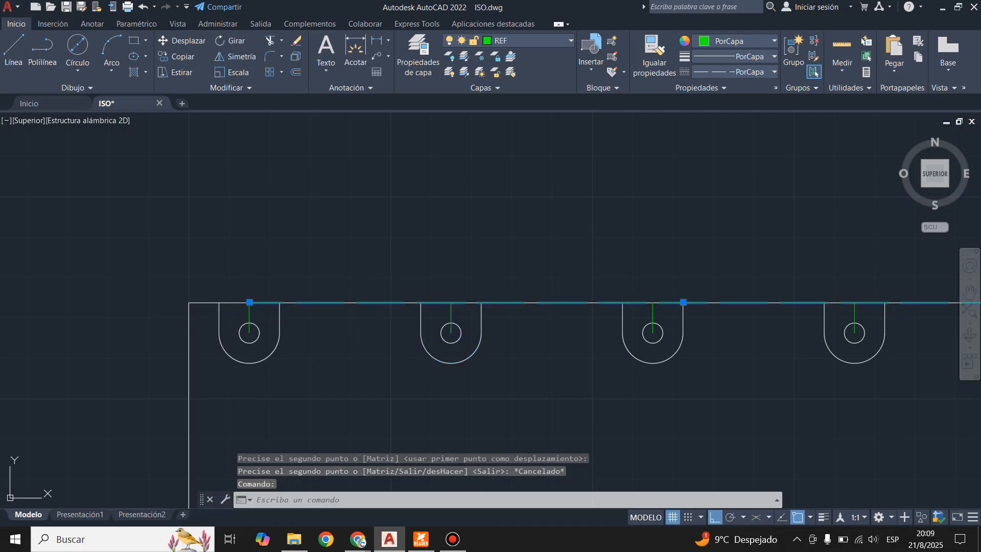
pyautogui.press('Delete')
pyautogui.click(249, 312)
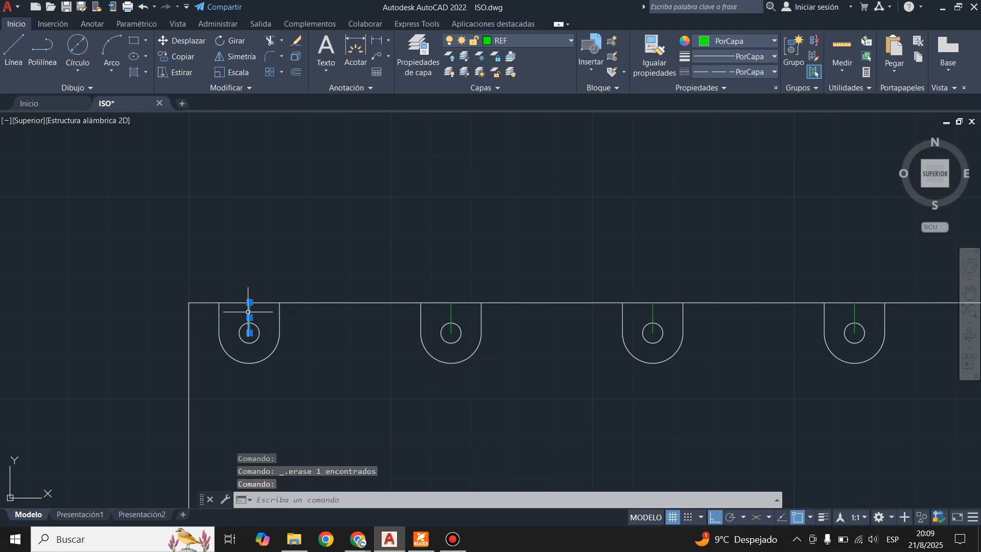
pyautogui.click(452, 314)
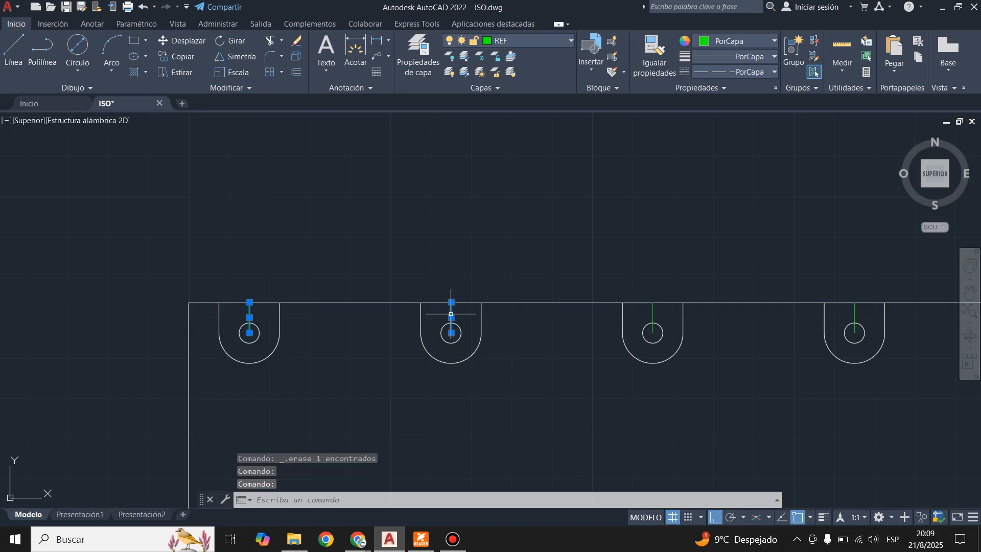
pyautogui.click(652, 309)
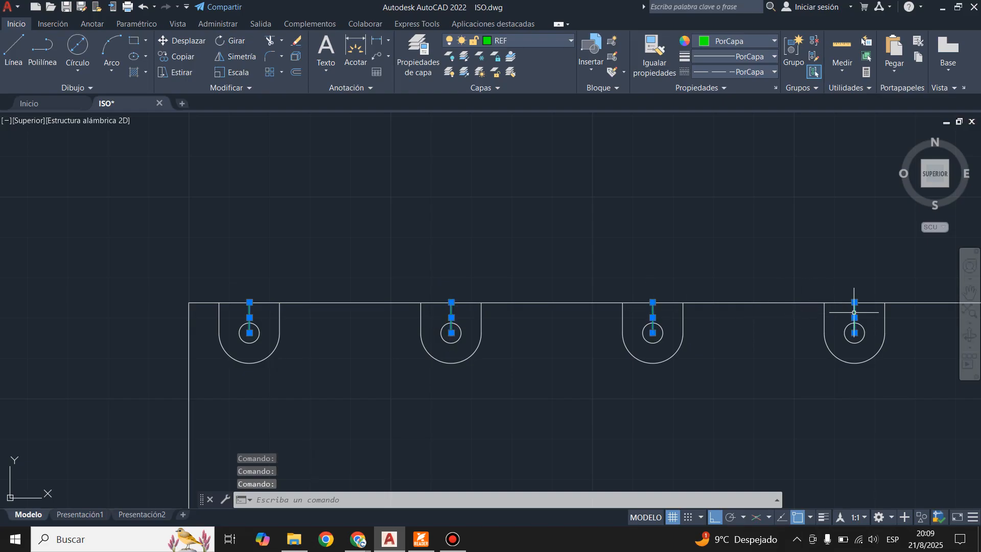
pyautogui.scroll(-2, 293, 308)
pyautogui.scroll(2, 731, 305)
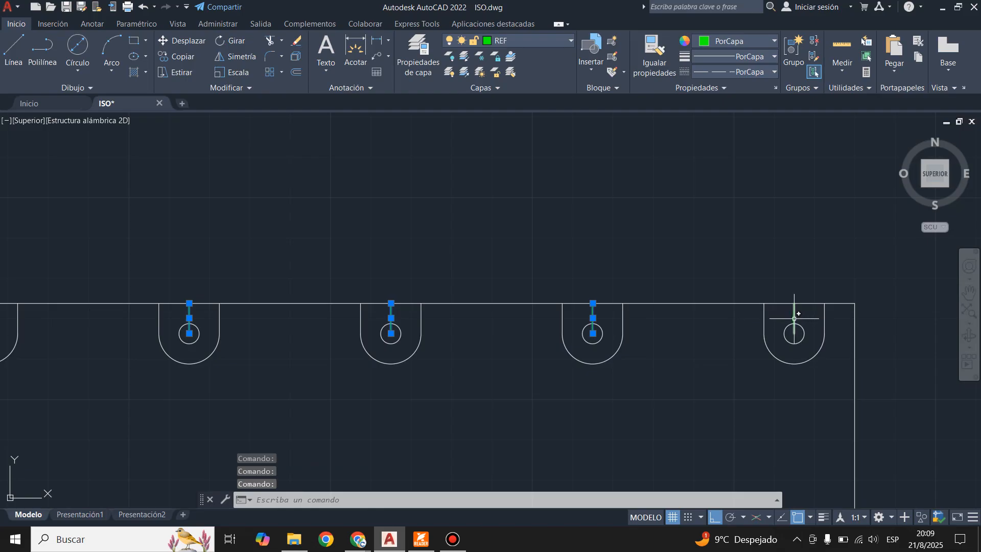
pyautogui.press('Delete')
# Step: Mirror the five upper slots and their holes about the plate's horizontal midline, keeping the source objects
pyautogui.scroll(-2, 735, 263)
pyautogui.scroll(2, 725, 267)
pyautogui.scroll(-2, 573, 268)
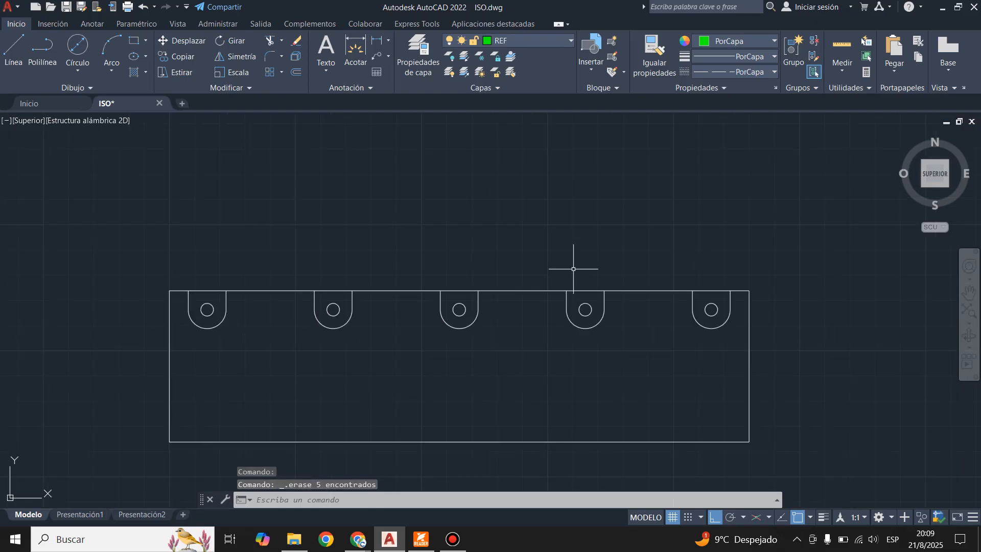
pyautogui.click(179, 245)
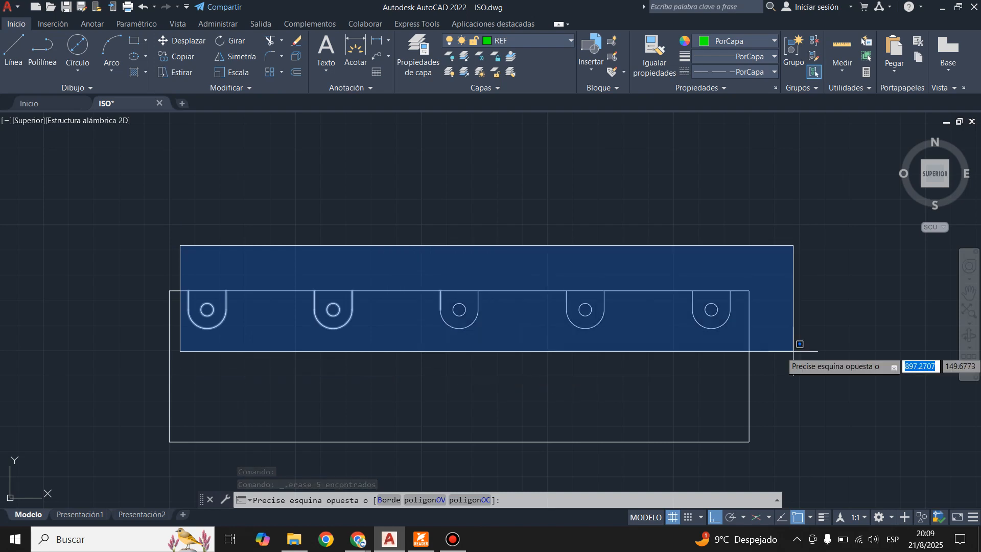
pyautogui.click(801, 348)
pyautogui.click(238, 55)
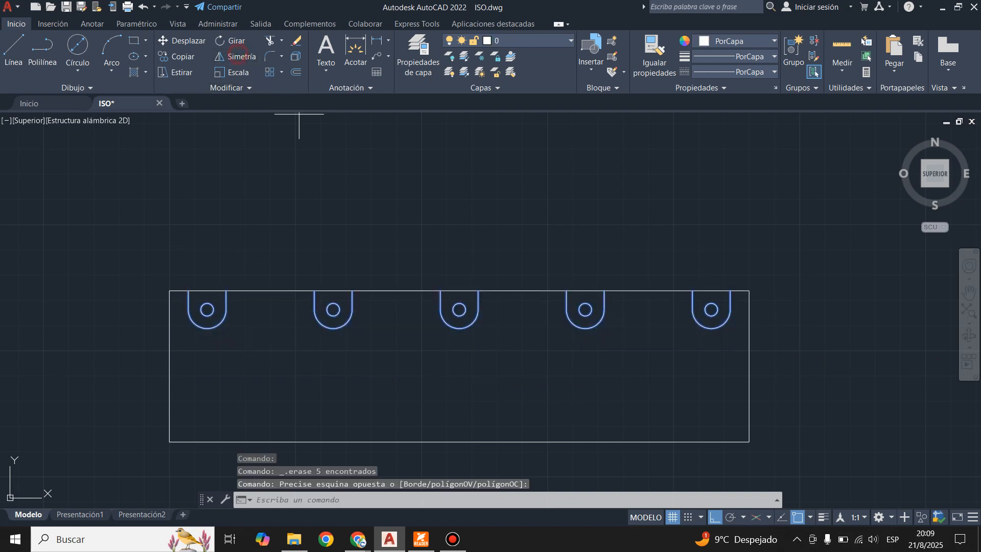
pyautogui.click(749, 366)
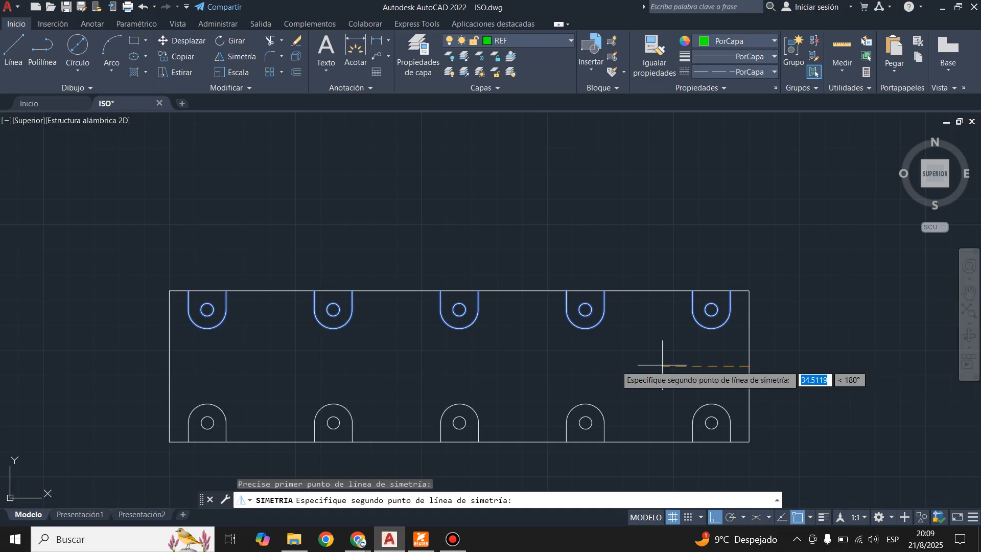
pyautogui.click(406, 366)
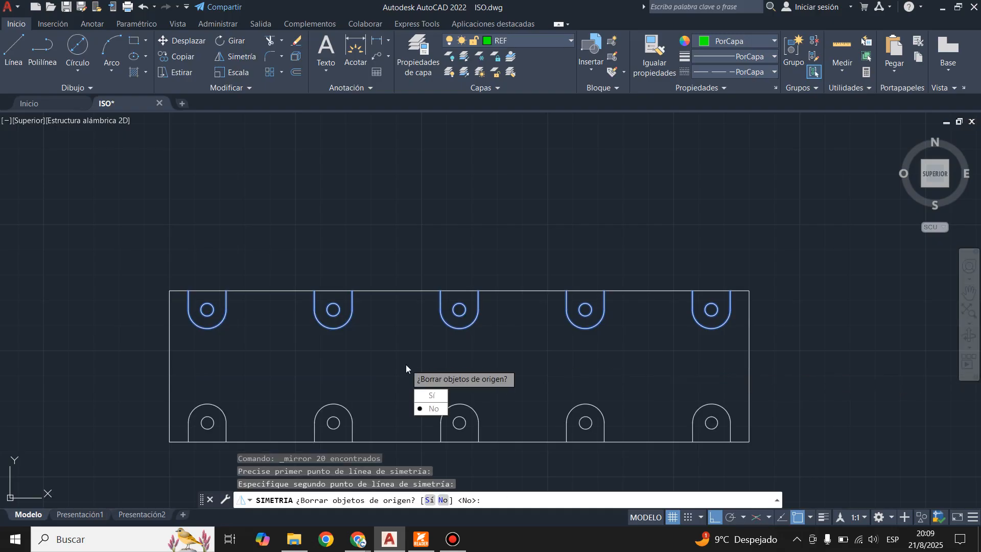
pyautogui.click(437, 412)
# Step: Draw a 180 long centerline rightward from the midpoint of the plate's left edge, checking the groove length in the PDF manual
pyautogui.scroll(-2, 545, 256)
pyautogui.scroll(2, 473, 272)
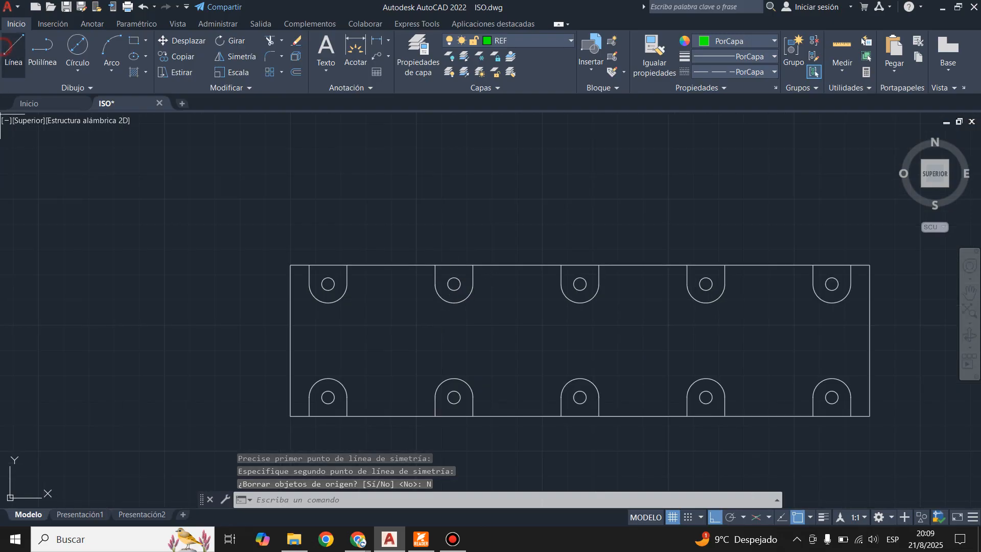
pyautogui.click(13, 48)
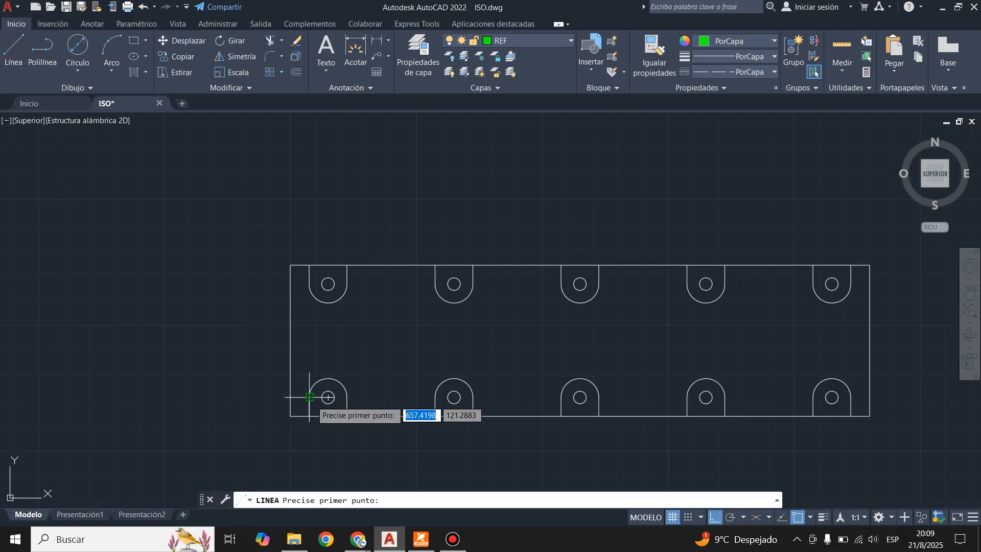
pyautogui.click(290, 340)
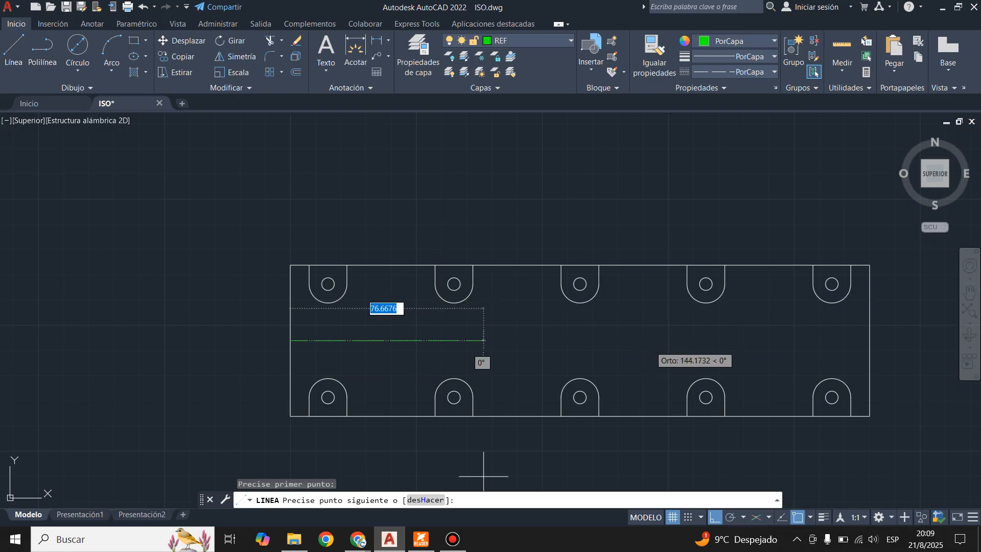
pyautogui.click(423, 541)
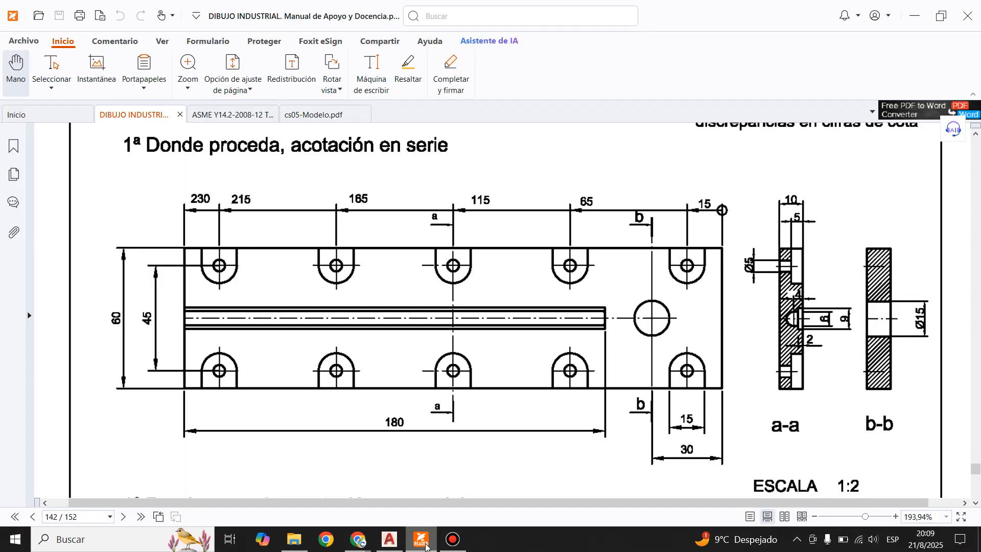
pyautogui.click(423, 541)
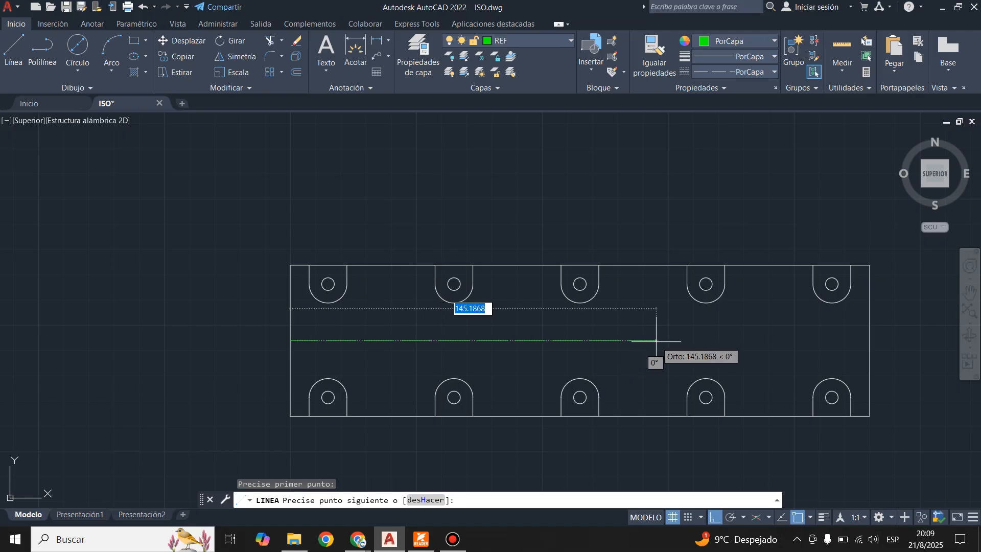
pyautogui.write('180')
pyautogui.press('Return')
pyautogui.press('Return')
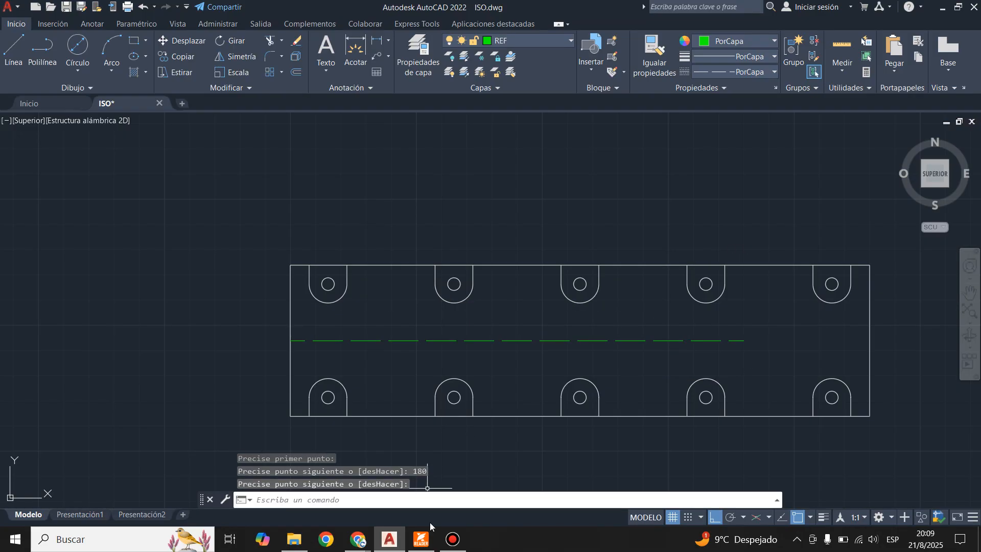
# Step: Check the groove widths in the PDF manual and offset the 180 long centerline by 3 upward and downward in AutoCAD
pyautogui.click(420, 544)
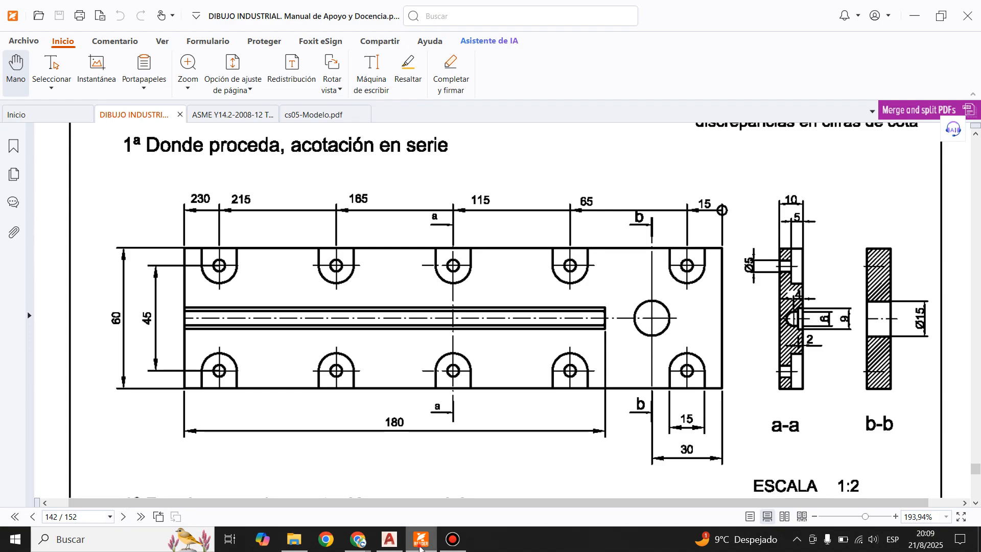
pyautogui.click(389, 538)
pyautogui.click(294, 73)
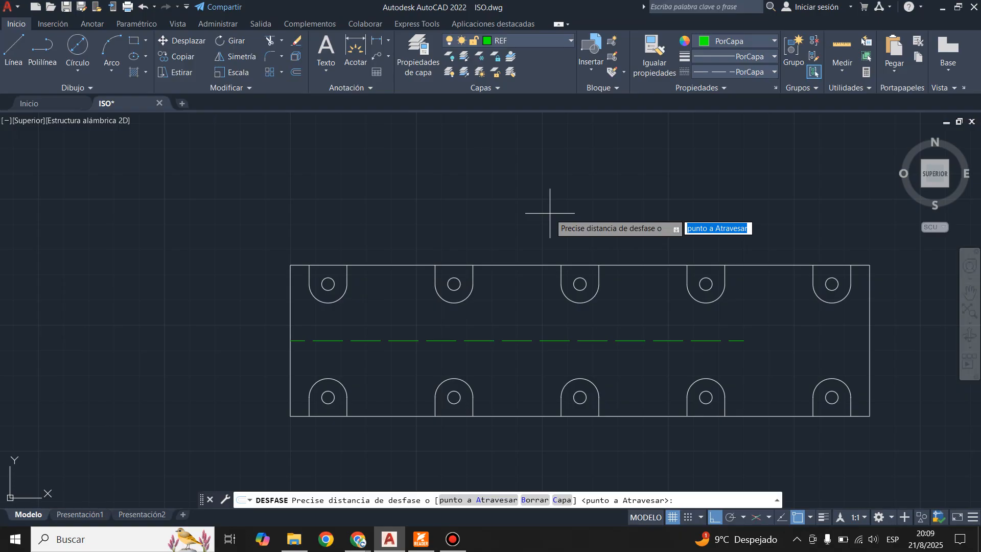
pyautogui.write('3')
pyautogui.press('Return')
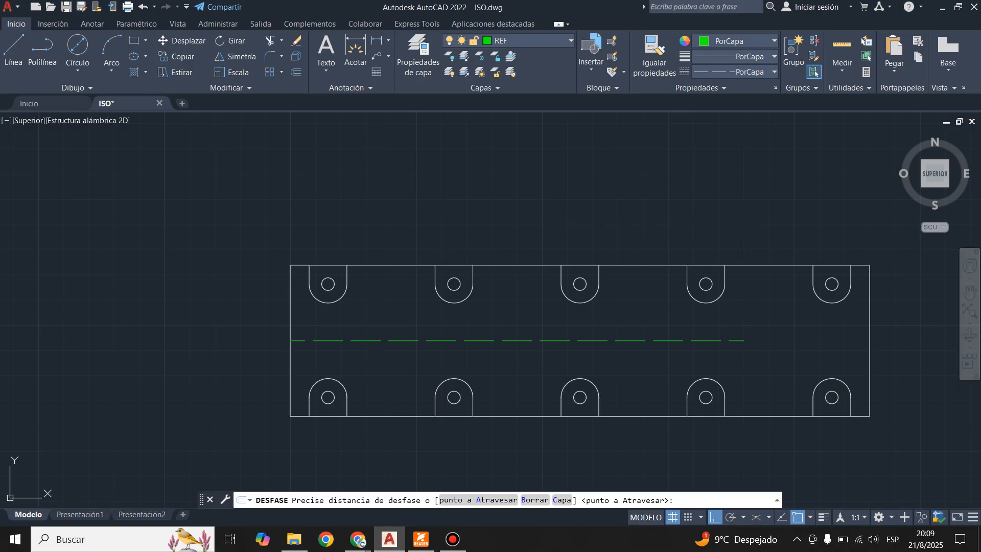
pyautogui.click(525, 340)
pyautogui.click(524, 335)
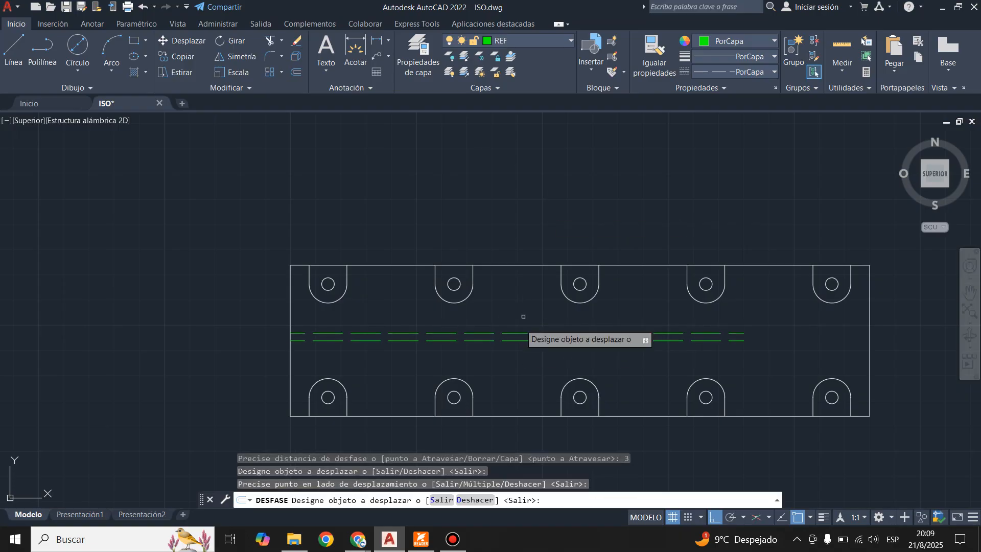
pyautogui.click(523, 341)
pyautogui.click(519, 366)
# Step: Offset the same centerline by 4.5 upward and downward for the groove's outer edges
pyautogui.click(526, 341)
pyautogui.write('4.5')
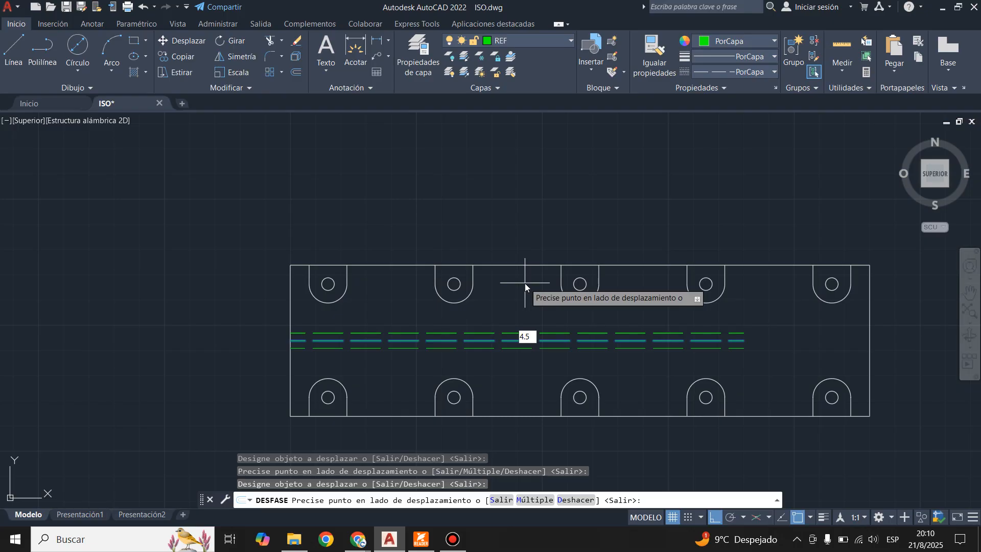
pyautogui.press('Return')
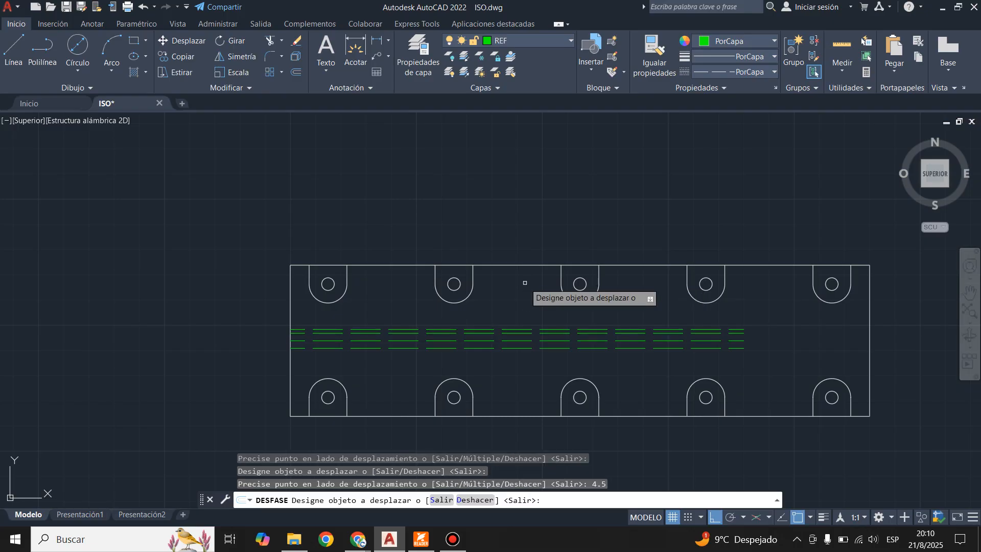
pyautogui.click(520, 341)
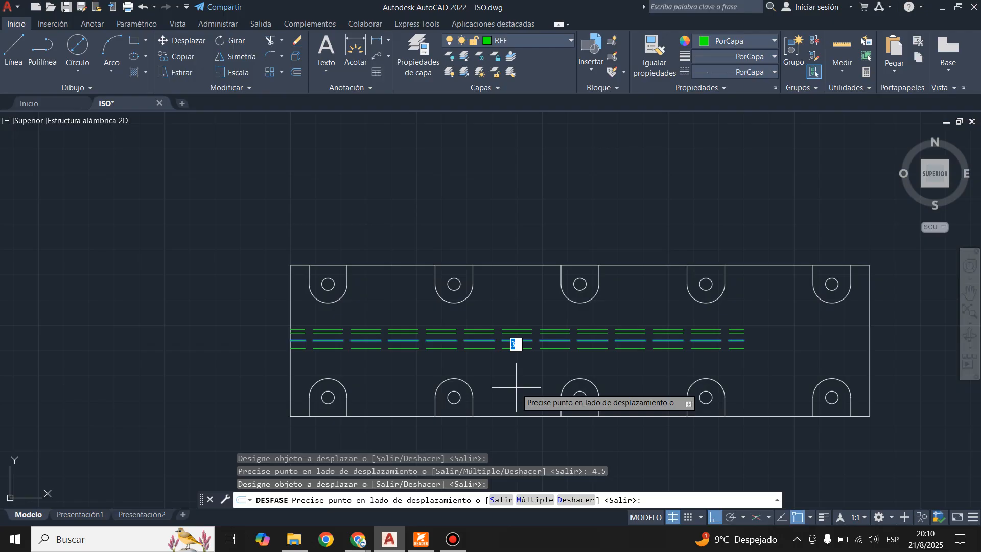
pyautogui.click(516, 387)
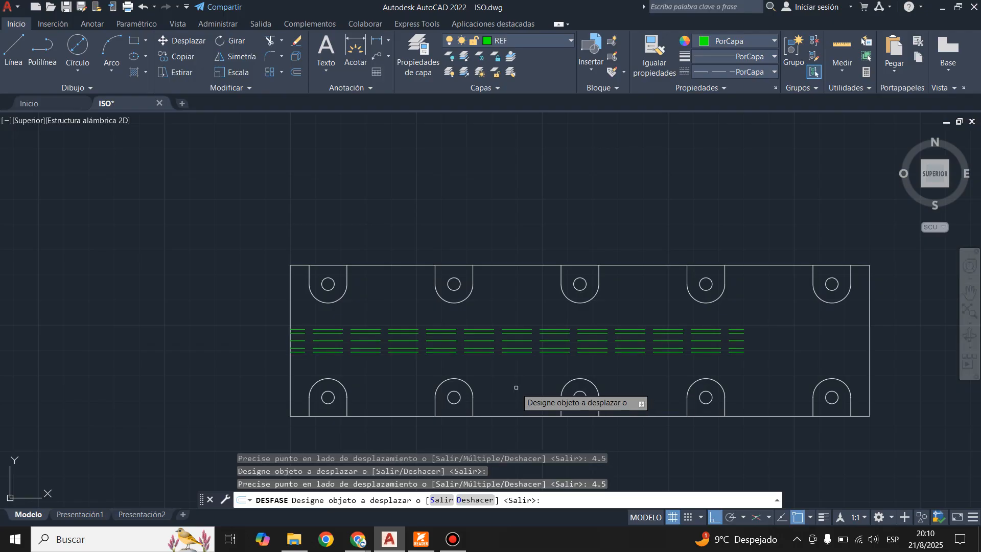
pyautogui.press('Escape')
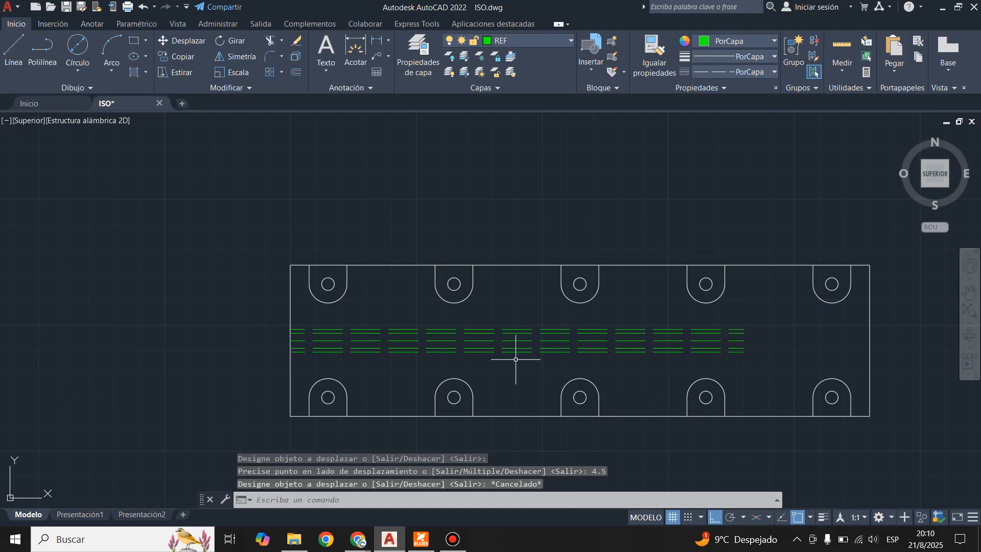
# Step: Move the four offset groove lines to layer 0, leaving the centerline on its reference layer
pyautogui.click(478, 351)
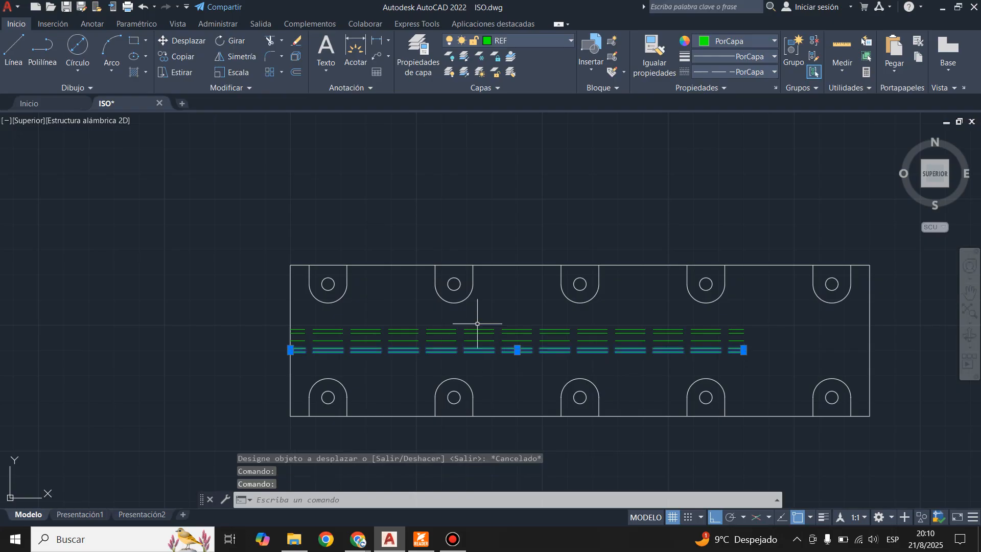
pyautogui.click(476, 331)
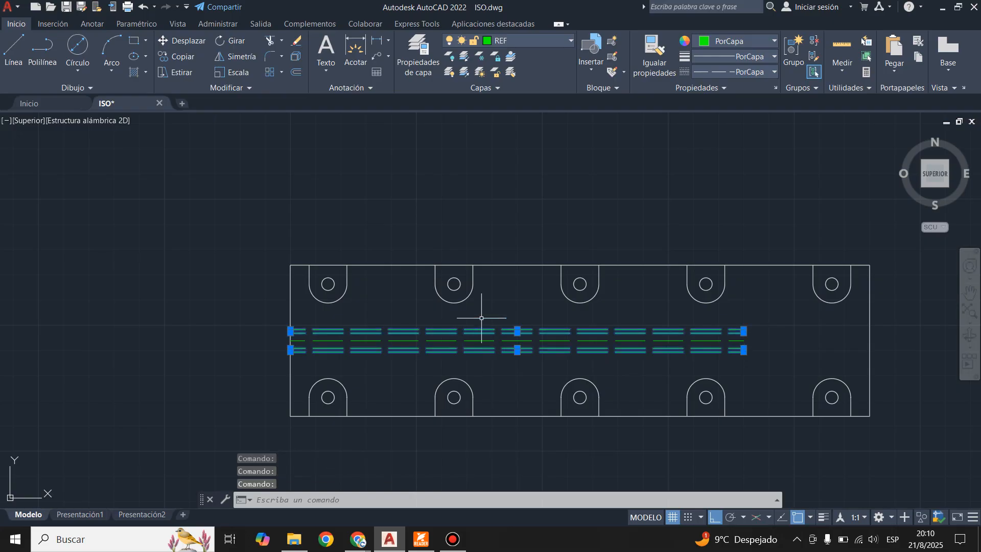
pyautogui.click(504, 40)
pyautogui.click(505, 49)
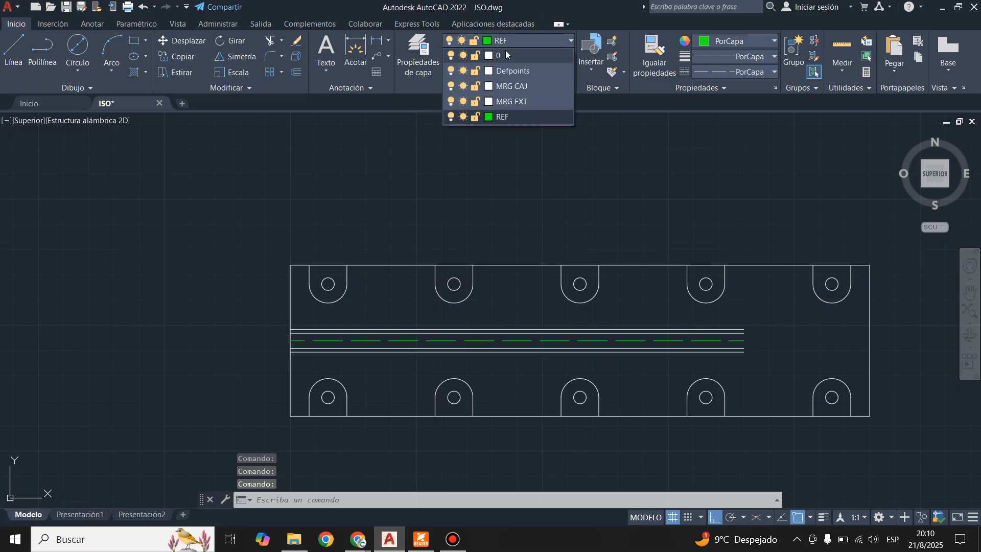
pyautogui.scroll(4, 770, 322)
pyautogui.press('Escape')
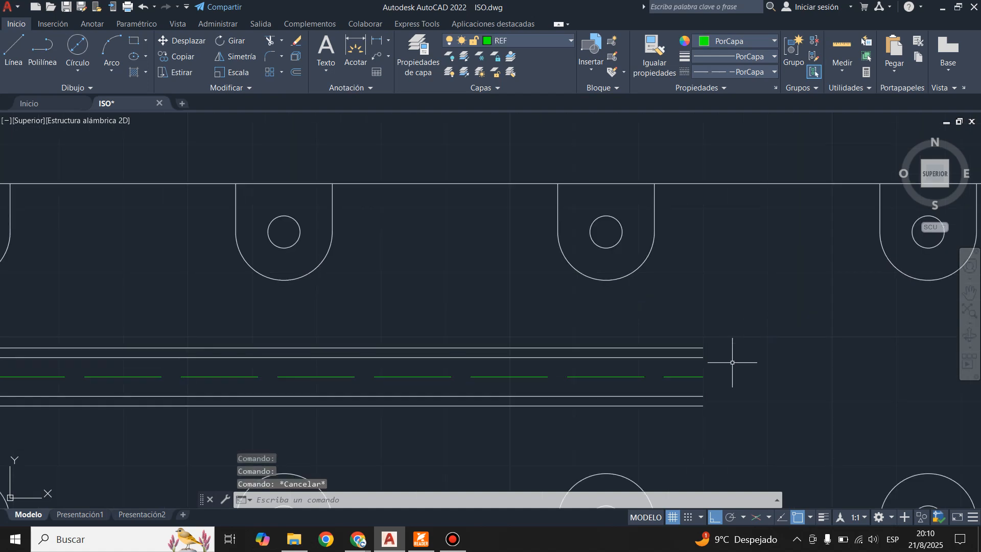
# Step: Make layer 0 current and close the groove's right end with a vertical line between its outer edges
pyautogui.click(502, 40)
pyautogui.click(501, 55)
pyautogui.click(14, 51)
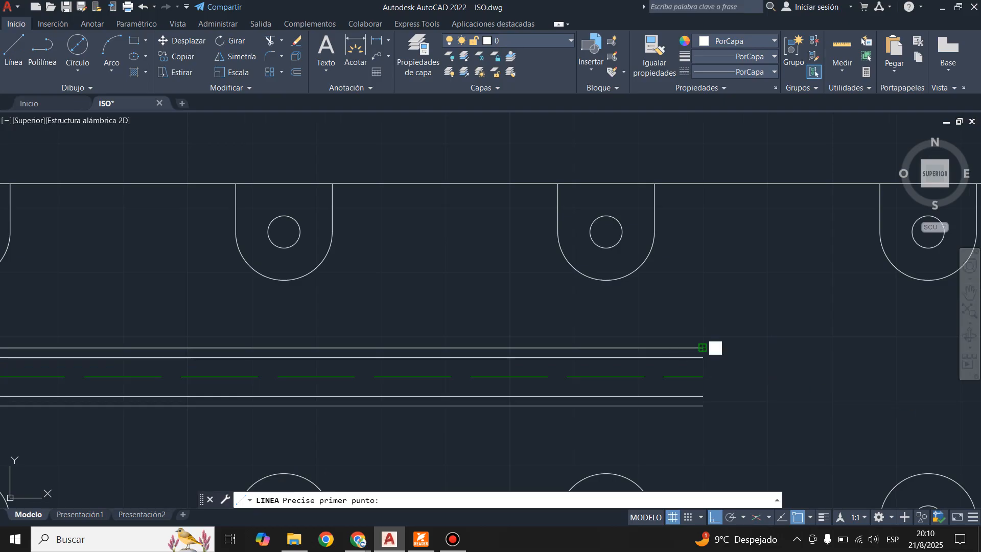
pyautogui.click(702, 406)
pyautogui.click(703, 412)
pyautogui.press('Return')
# Step: Check the large hole's position in the PDF manual and draw a 30 long line leftward from the midpoint of the plate's right edge
pyautogui.scroll(-4, 518, 329)
pyautogui.scroll(2, 714, 322)
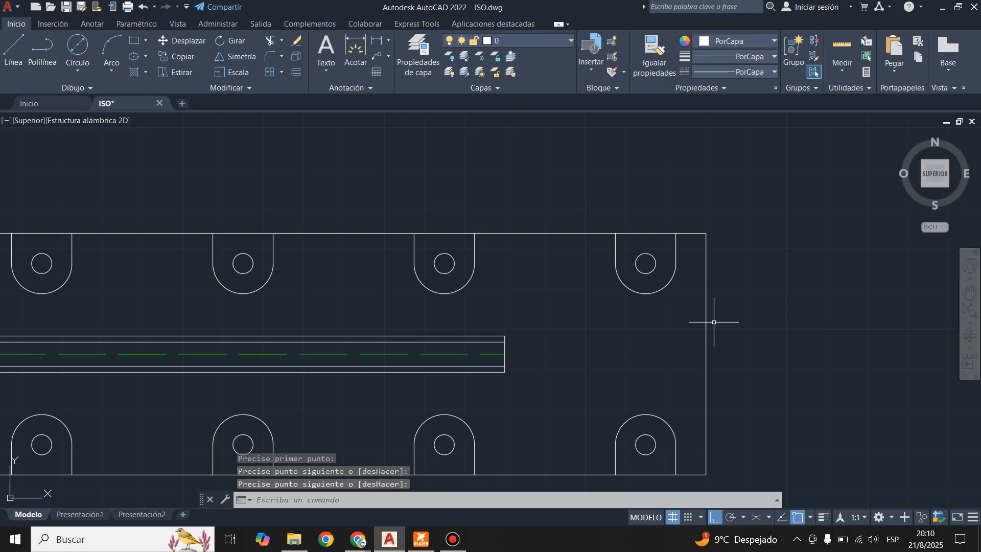
pyautogui.click(423, 542)
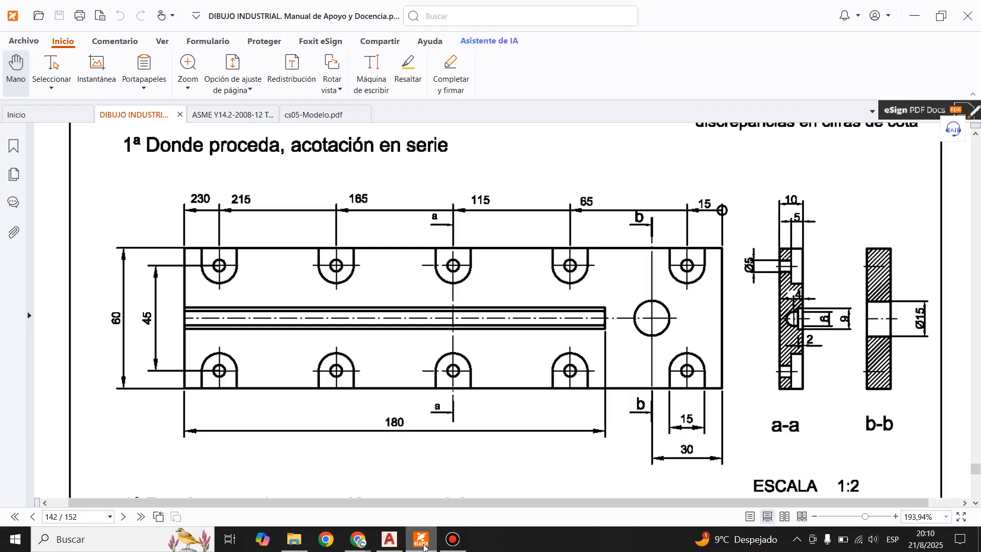
pyautogui.click(389, 539)
pyautogui.click(14, 51)
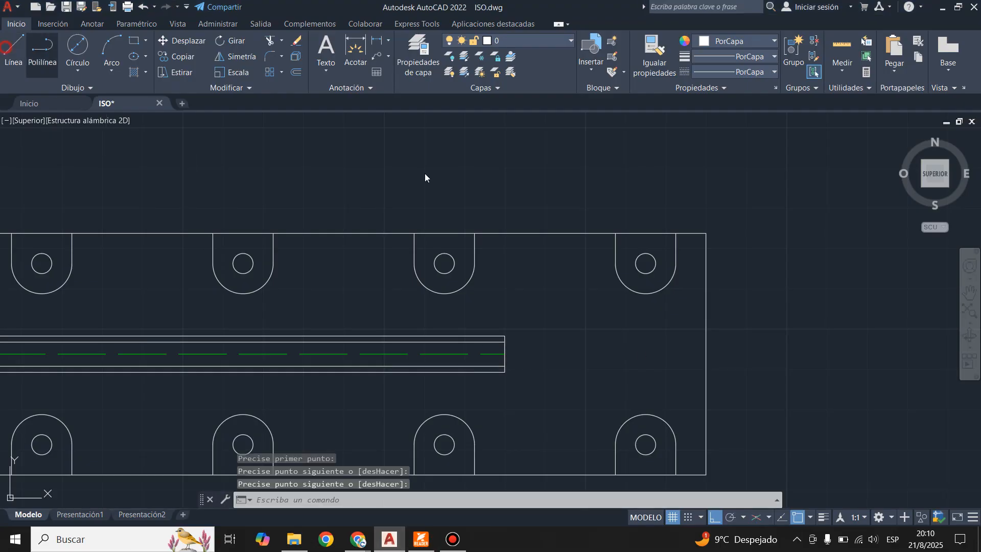
pyautogui.click(704, 350)
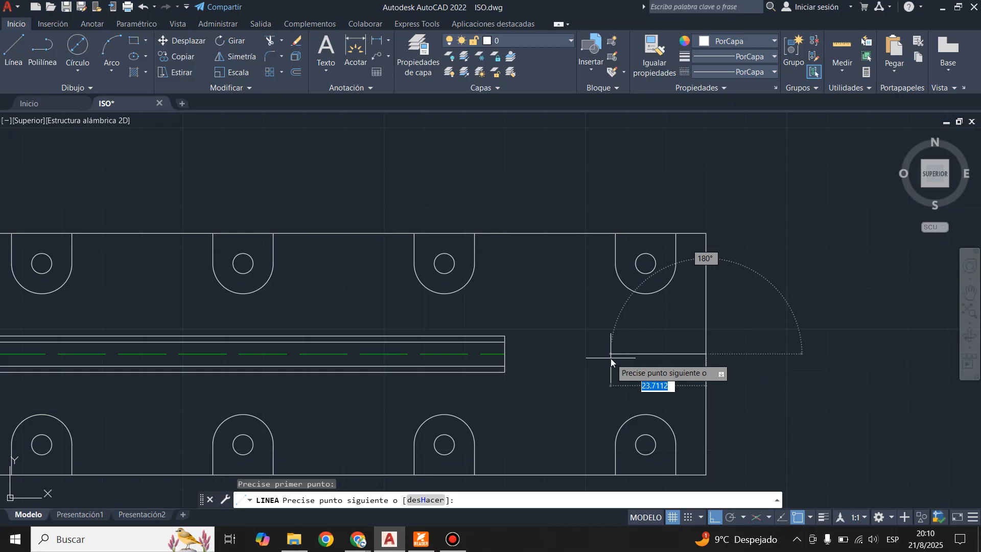
pyautogui.write('30')
pyautogui.press('Return')
pyautogui.press('Escape')
# Step: Draw a 15 diameter circle centered on the left end of the 30 long helper line, and delete that line
pyautogui.click(78, 49)
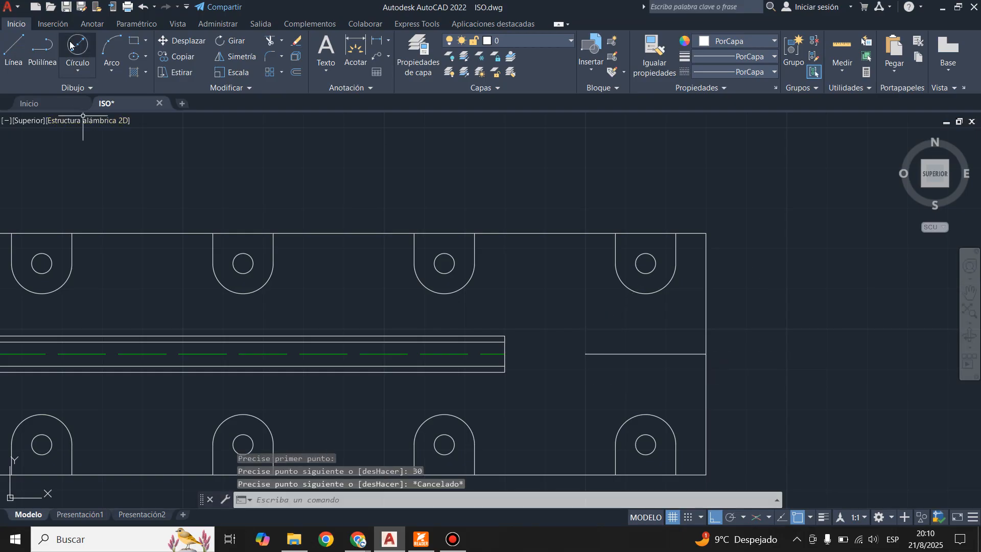
pyautogui.click(585, 353)
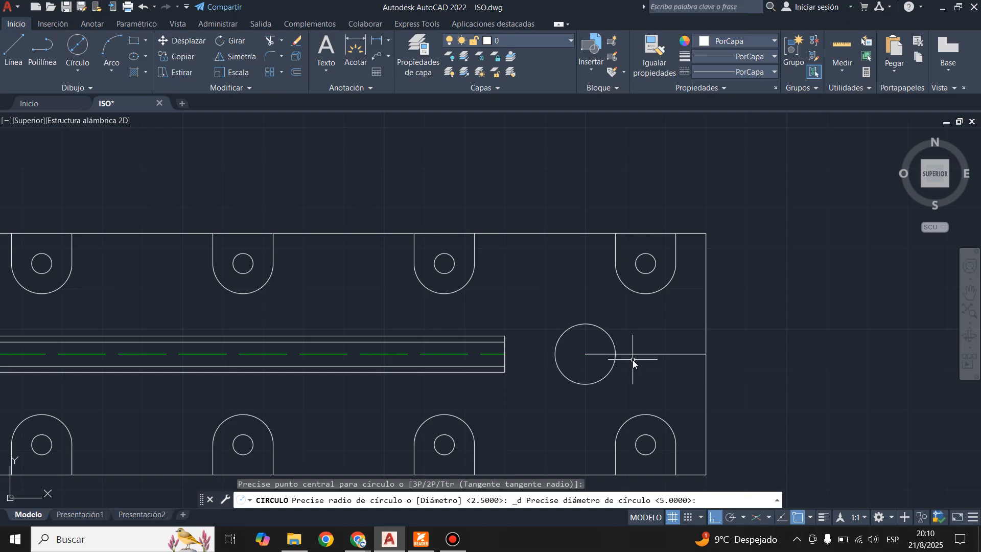
pyautogui.write('15')
pyautogui.press('Escape')
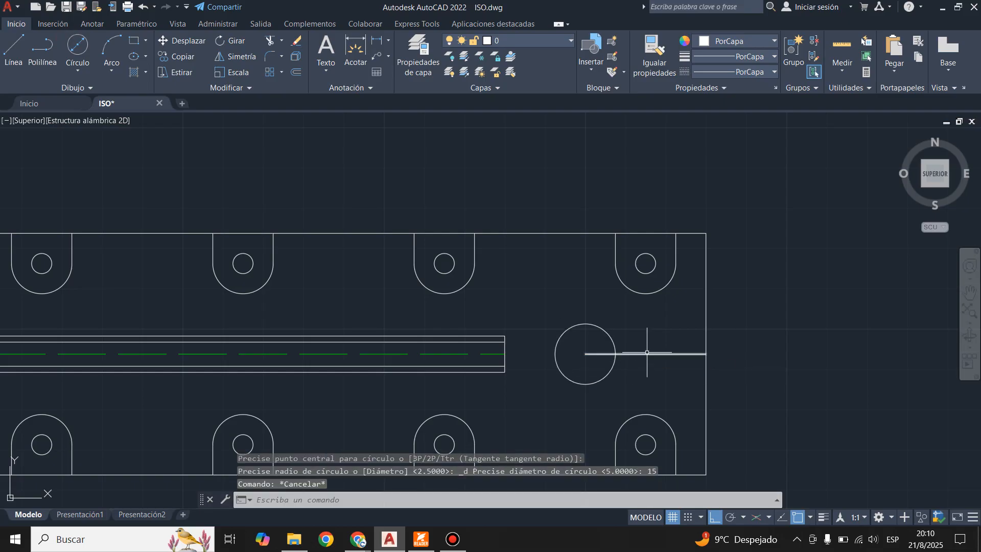
pyautogui.click(647, 353)
pyautogui.press('Delete')
pyautogui.scroll(-2, 690, 290)
pyautogui.scroll(-2, 691, 289)
pyautogui.scroll(2, 618, 344)
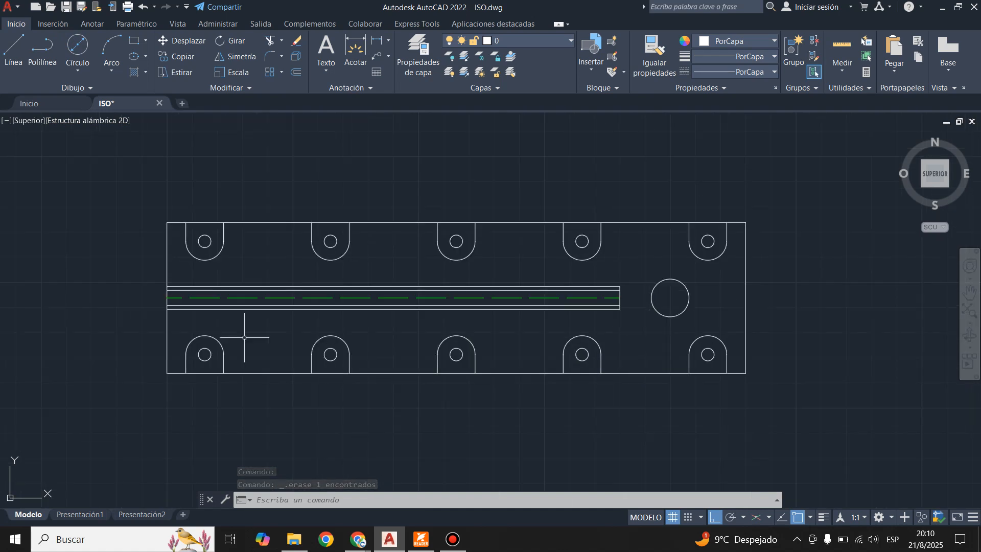
# Step: Examine the dimensioned plate drawing in the PDF manual and the layer list of the AutoCAD drawing
pyautogui.click(420, 538)
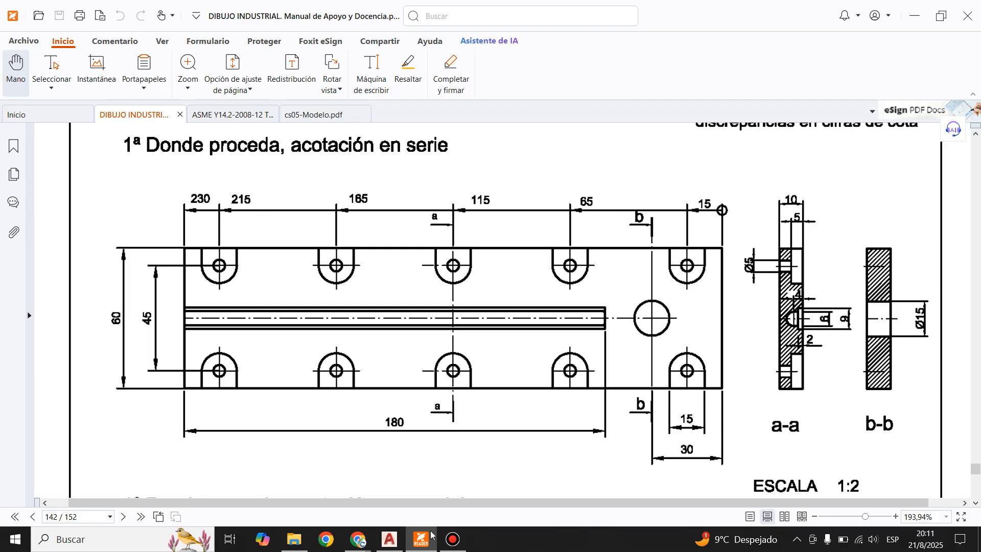
pyautogui.click(389, 539)
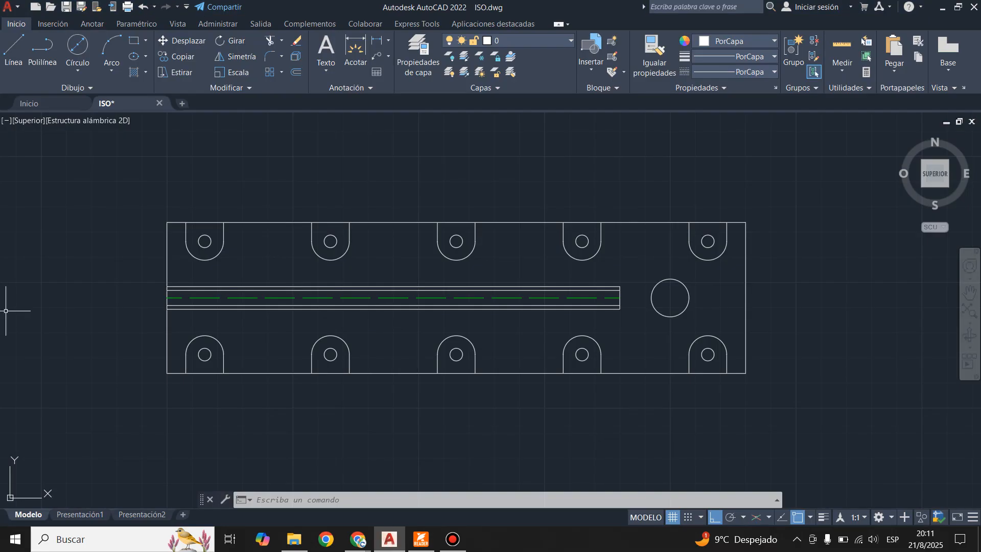
pyautogui.scroll(2, 6, 310)
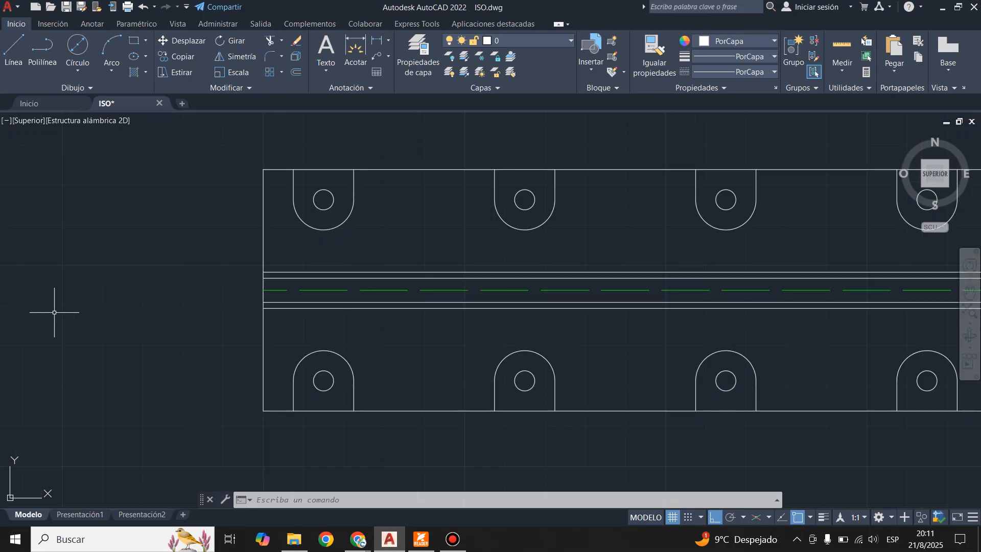
pyautogui.click(421, 537)
pyautogui.click(423, 543)
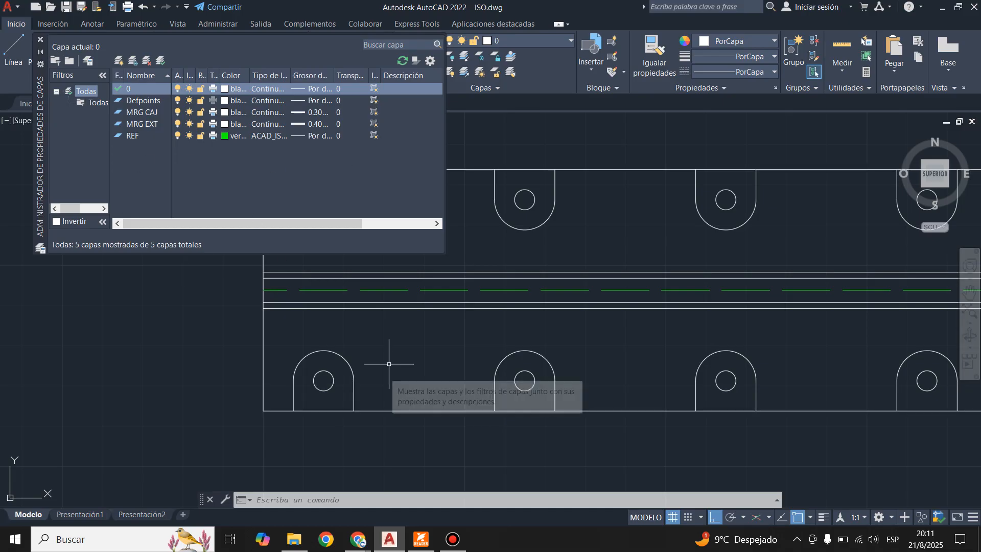
pyautogui.click(41, 40)
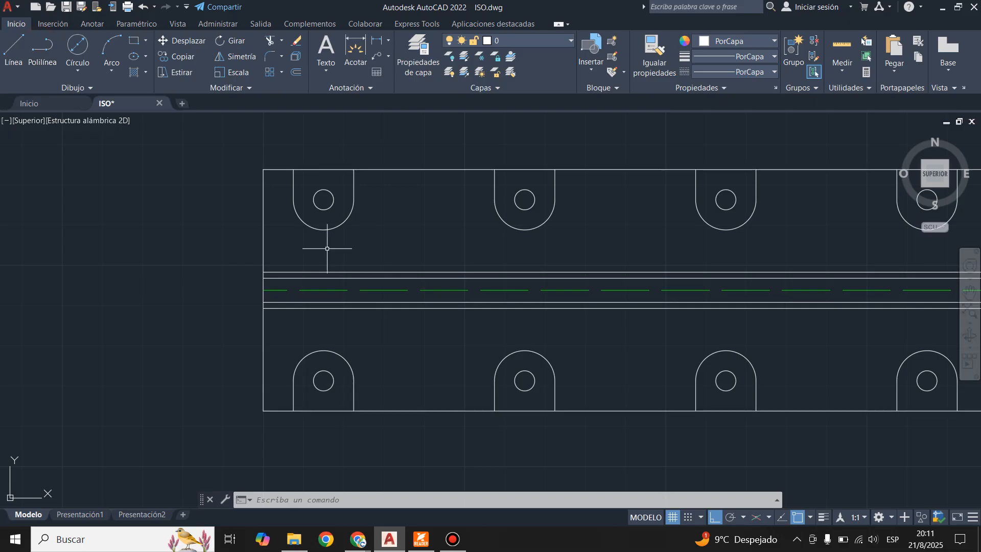
pyautogui.scroll(2, 297, 252)
pyautogui.scroll(-2, 300, 302)
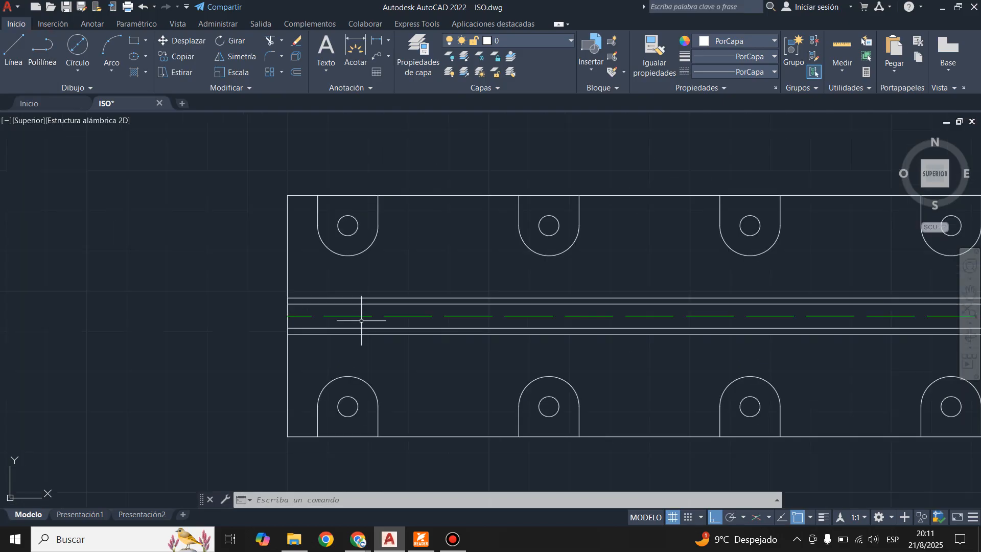
# Step: Make layer REF current and draw a horizontal line from the upper-left hole's center to the plate's left edge, continuing 7 beyond it
pyautogui.scroll(4, 302, 212)
pyautogui.click(2, 50)
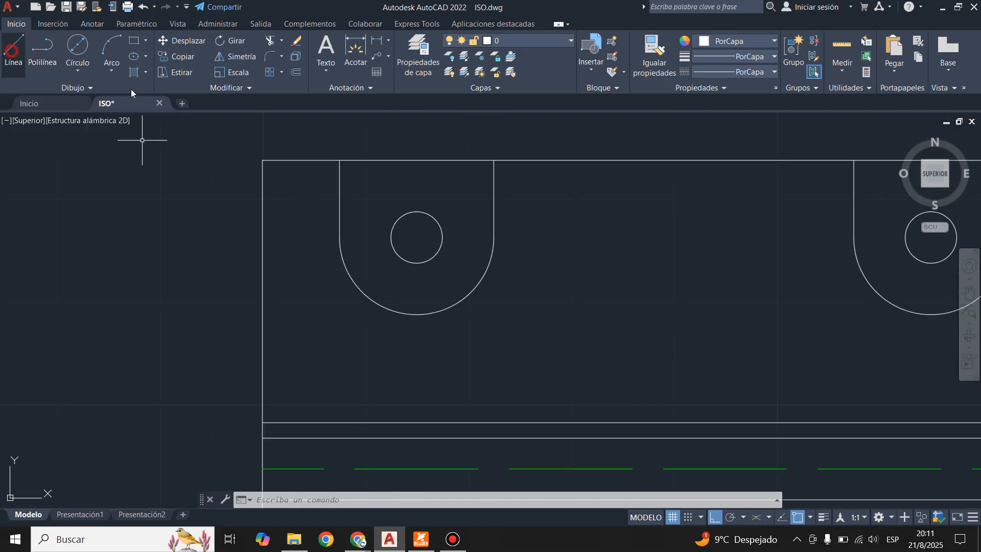
pyautogui.click(513, 41)
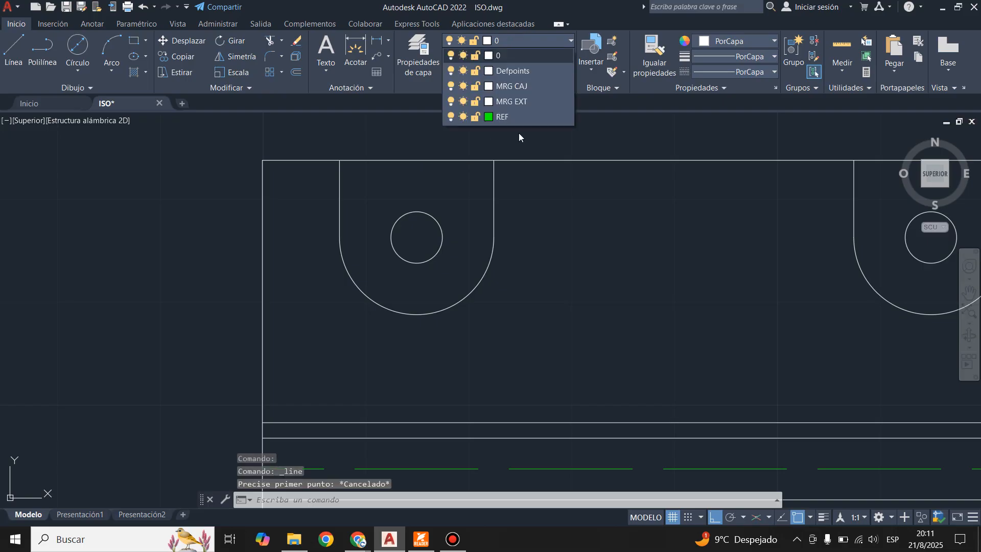
pyautogui.click(505, 118)
pyautogui.click(7, 51)
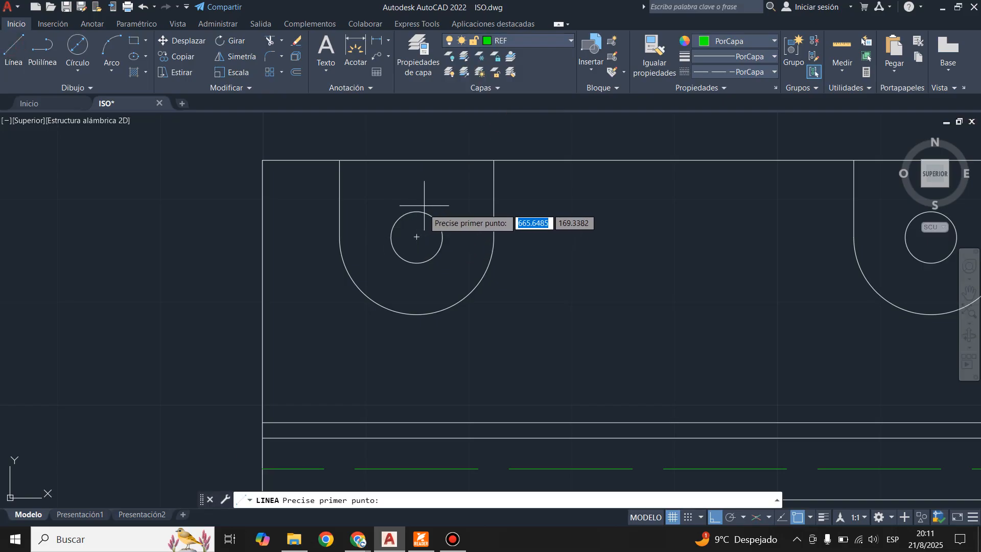
pyautogui.click(416, 237)
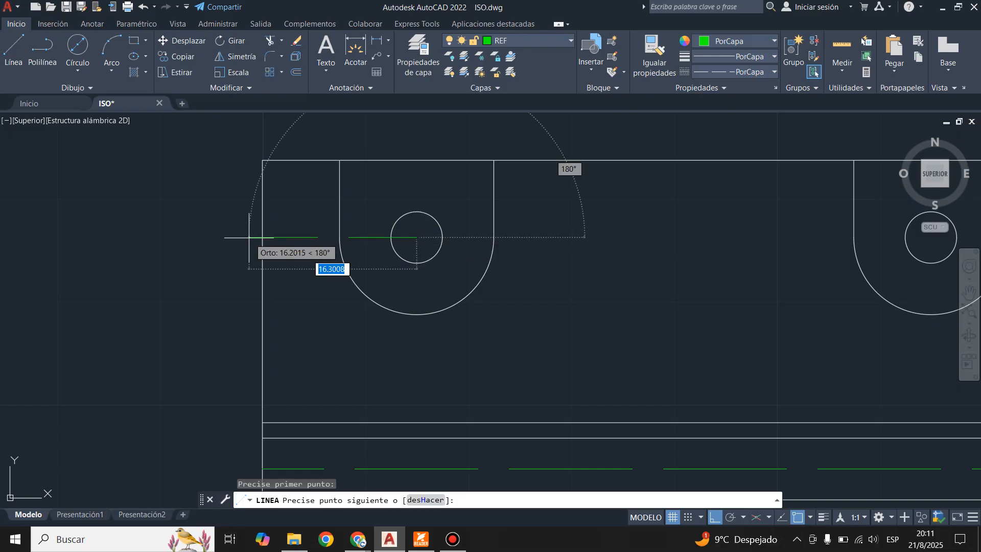
pyautogui.click(262, 237)
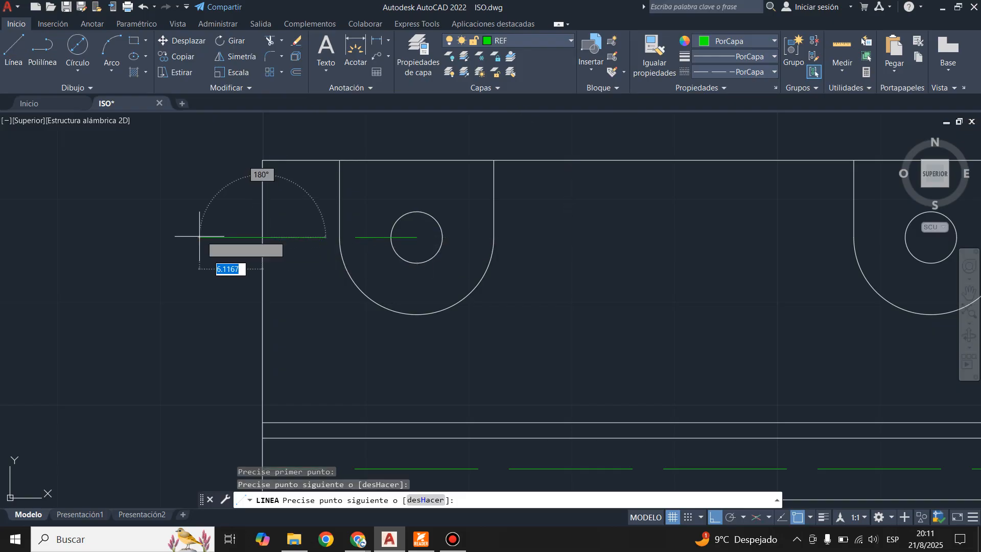
pyautogui.write('7')
pyautogui.press('Return')
pyautogui.press('Return')
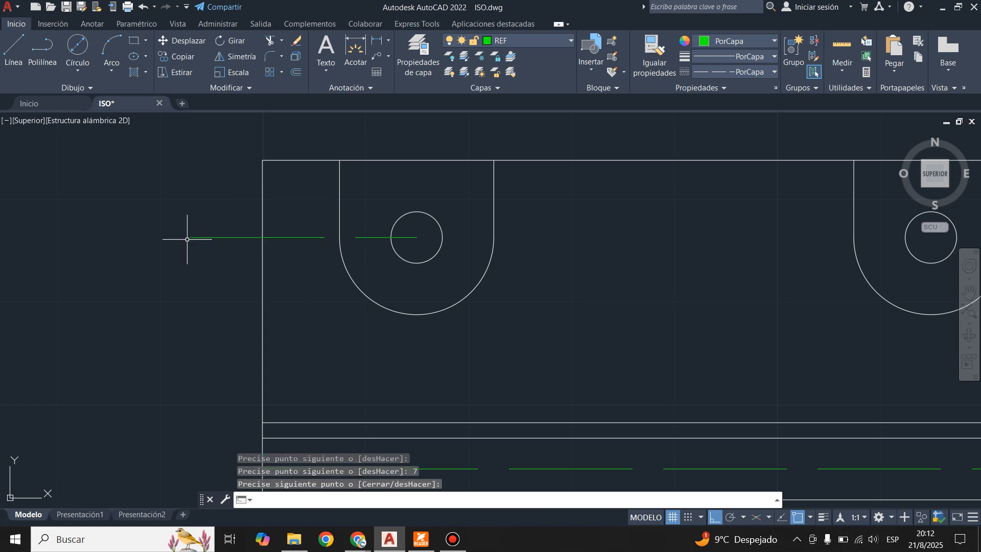
# Step: Draw a 14 long horizontal reference line leftward from the plate's upper-left corner
pyautogui.scroll(-2, 312, 259)
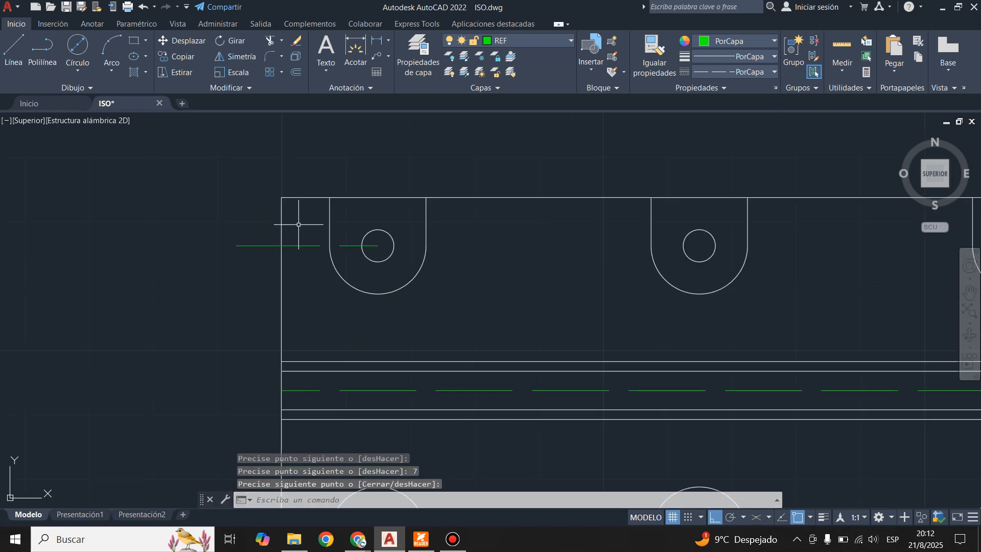
pyautogui.scroll(-4, 296, 230)
pyautogui.scroll(2, 307, 241)
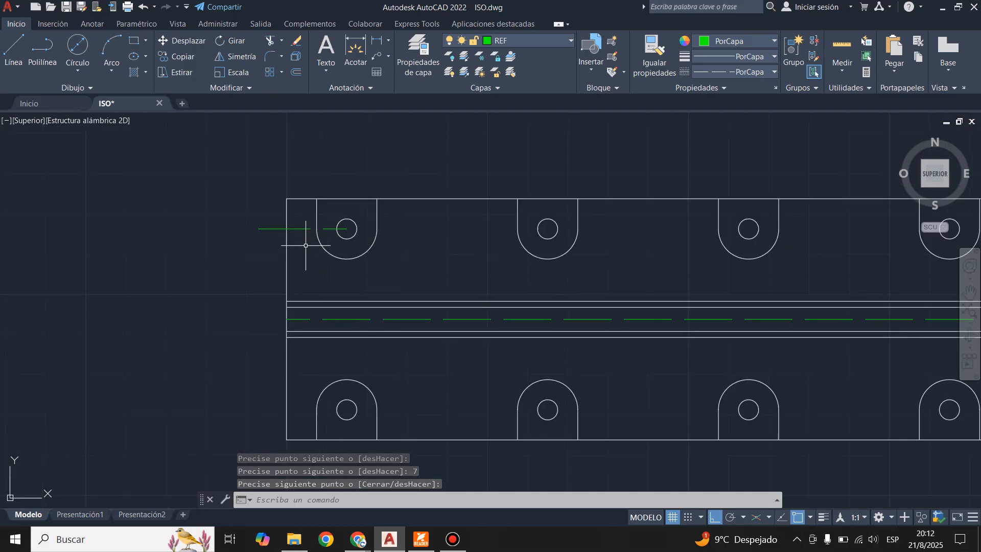
pyautogui.click(13, 49)
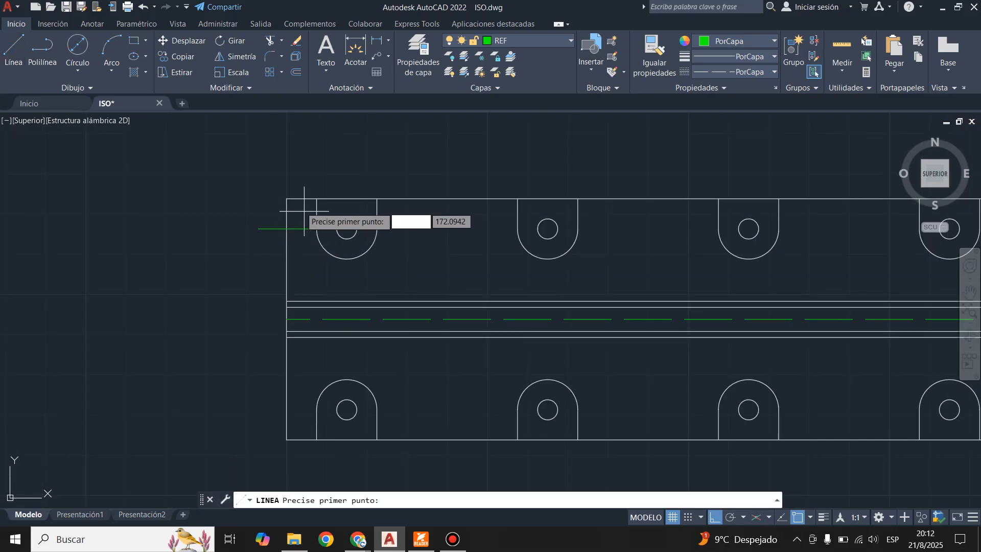
pyautogui.click(287, 229)
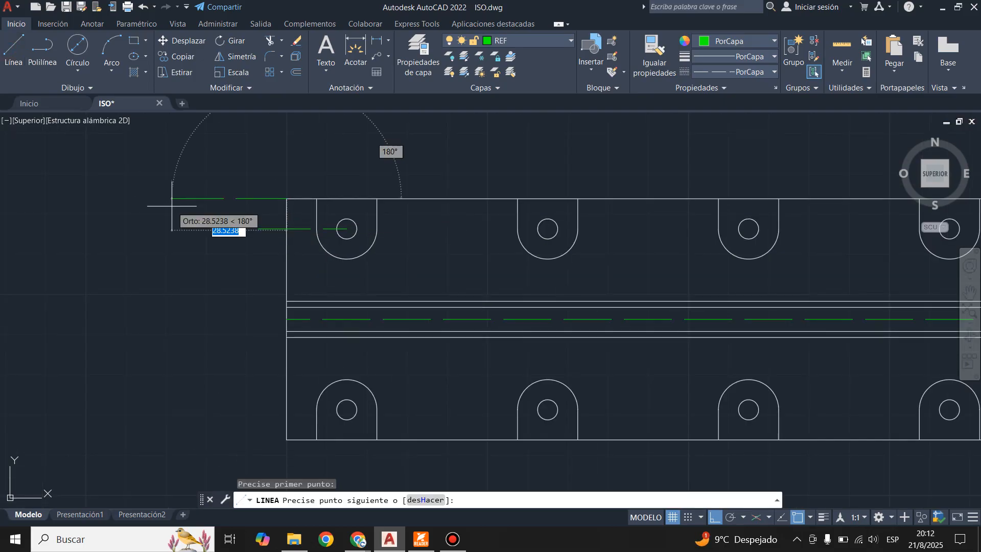
pyautogui.write('1')
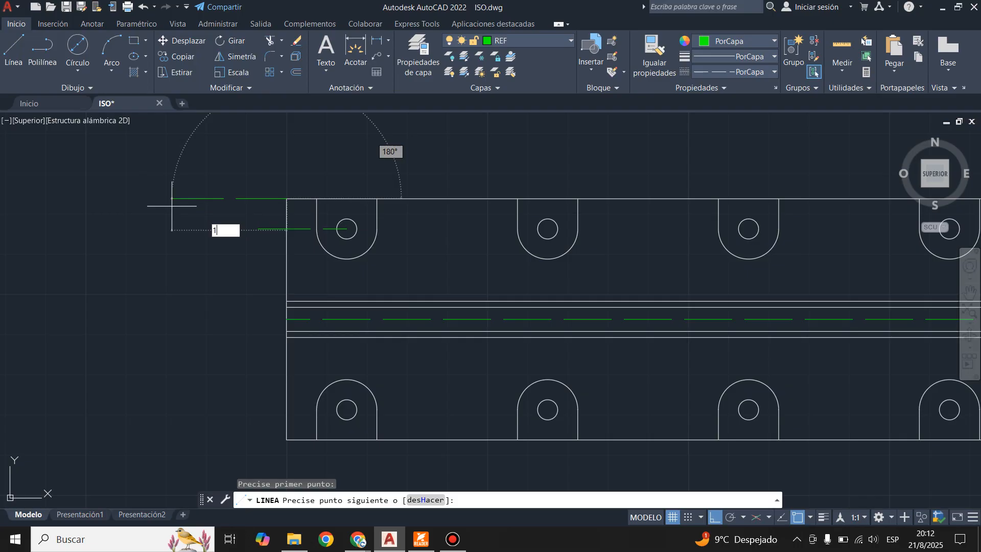
pyautogui.write('54')
pyautogui.press('Return')
pyautogui.press('Return')
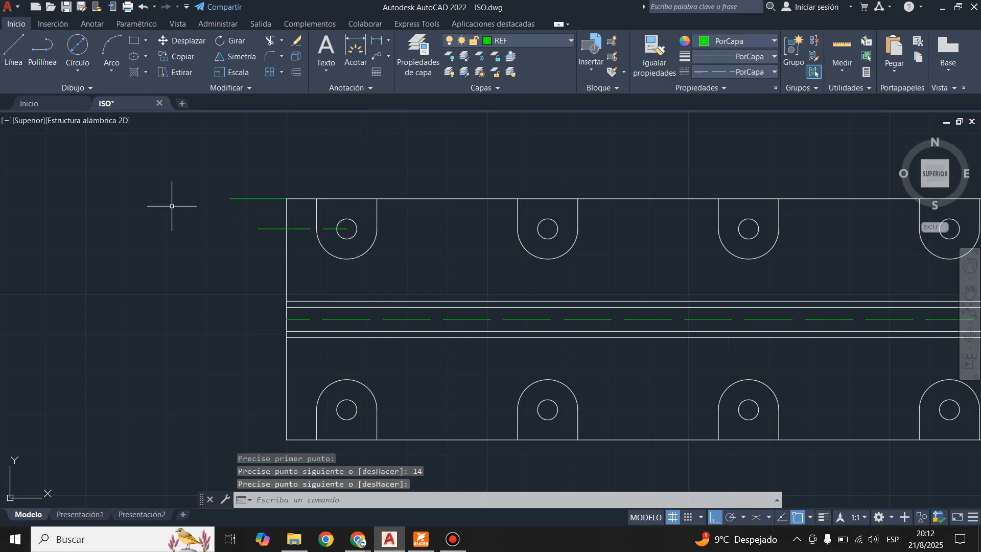
# Step: Check the dimension layout in the PDF manual and draw a 7 long reference line downward from the plate's lower-left corner
pyautogui.scroll(-2, 131, 184)
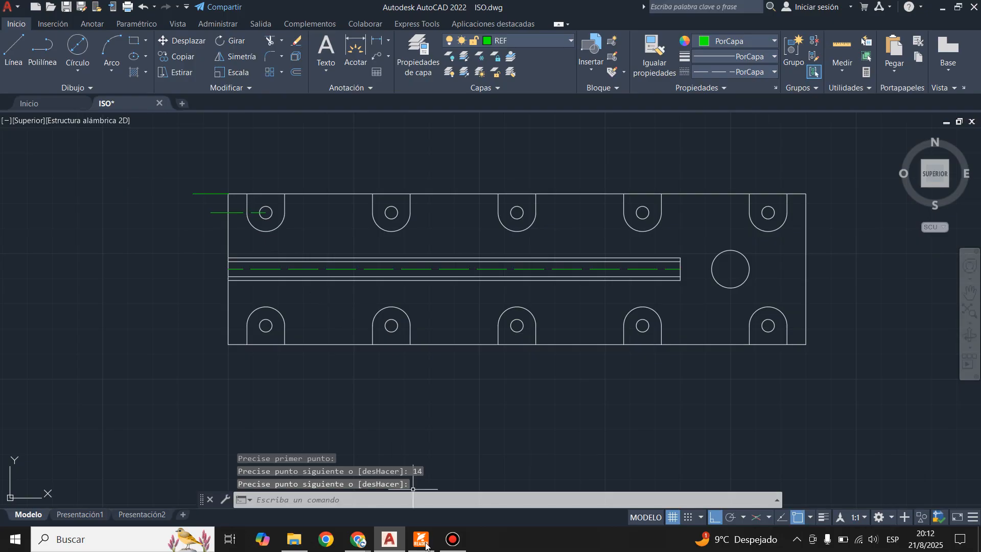
pyautogui.click(422, 541)
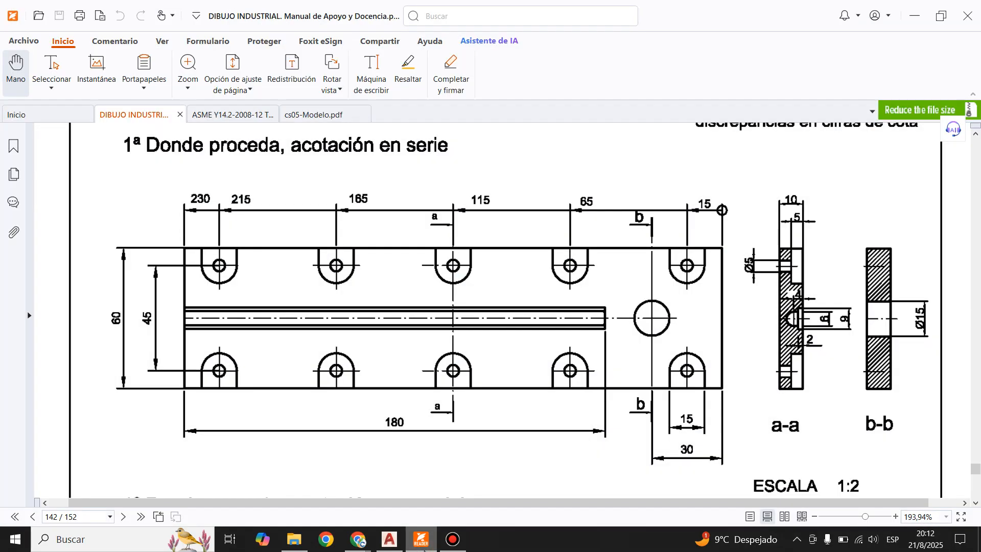
pyautogui.click(422, 541)
pyautogui.click(14, 49)
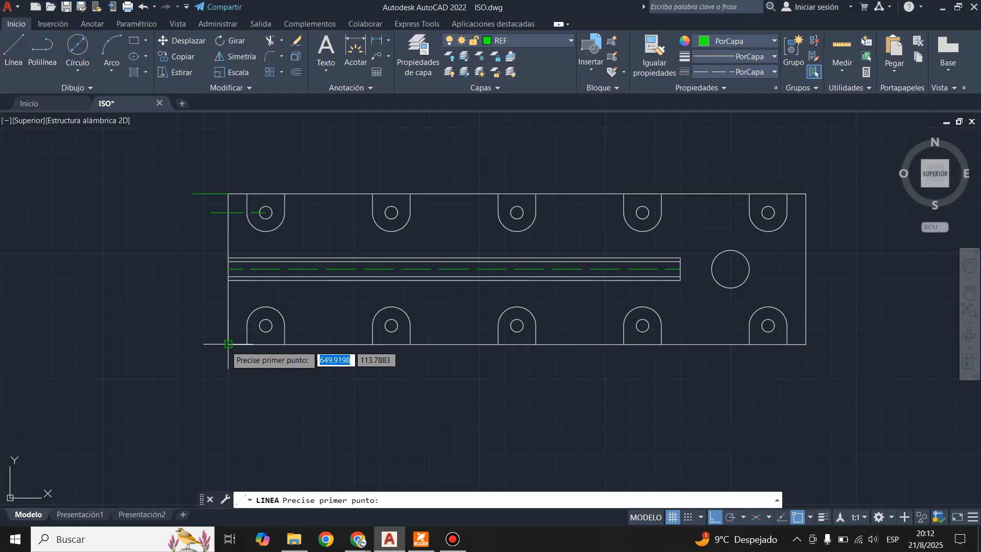
pyautogui.click(229, 344)
pyautogui.write('7')
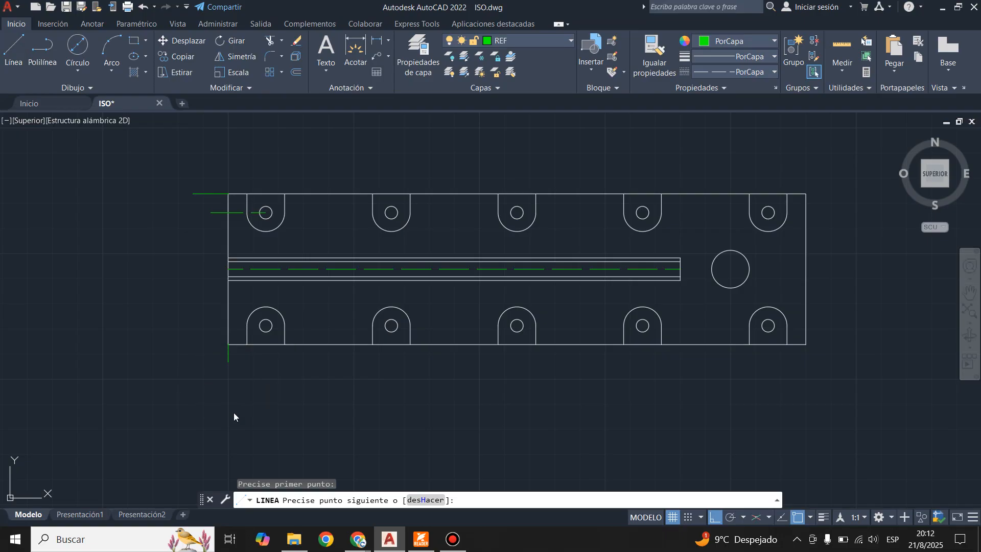
pyautogui.press('Return')
pyautogui.press('Return')
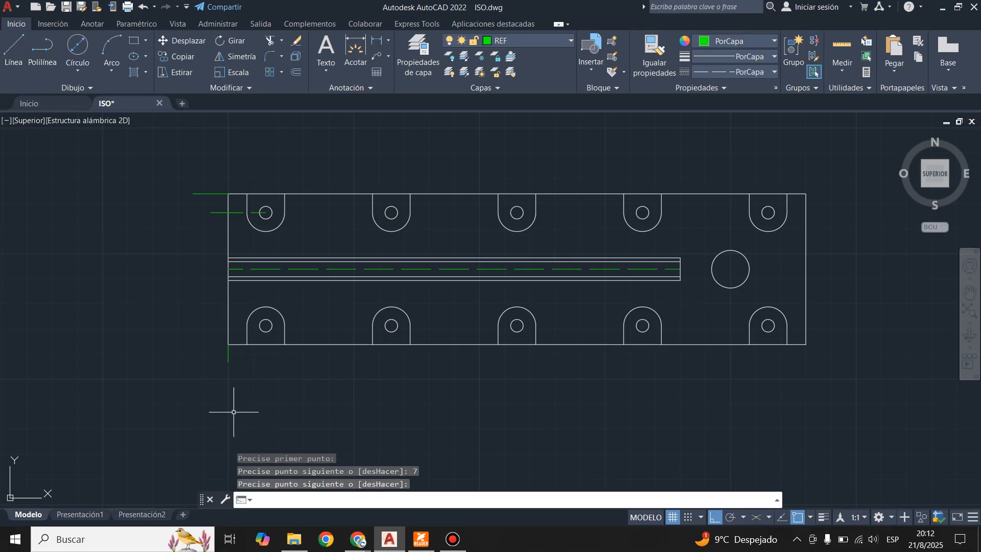
# Step: Consult the PDF manual again and draw a 14 long reference line downward from the plate's lower-right corner
pyautogui.scroll(2, 816, 357)
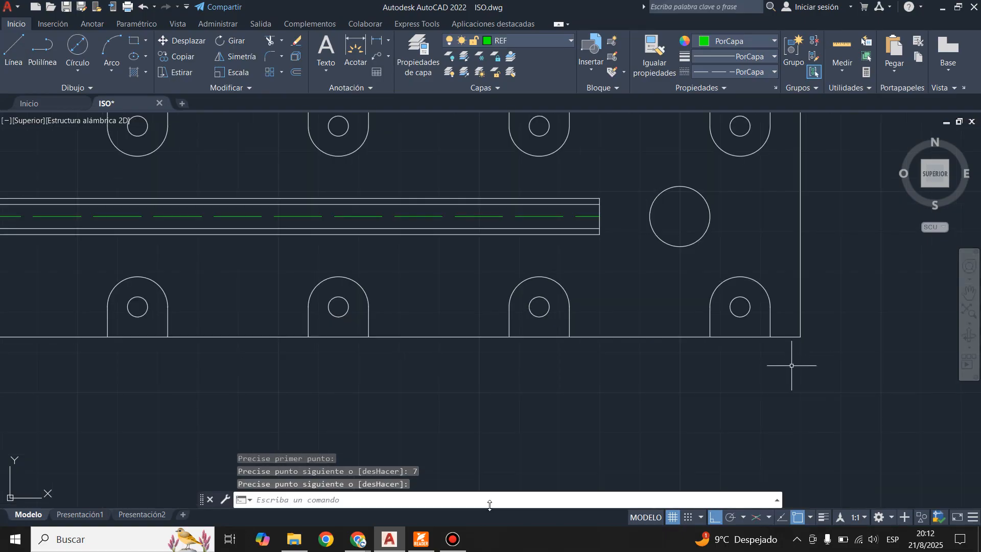
pyautogui.click(427, 549)
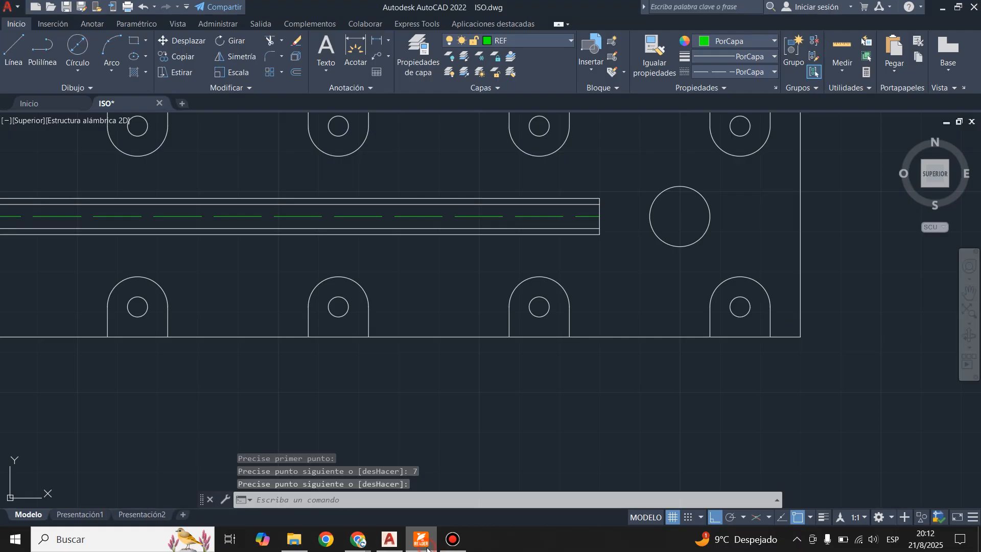
pyautogui.click(427, 549)
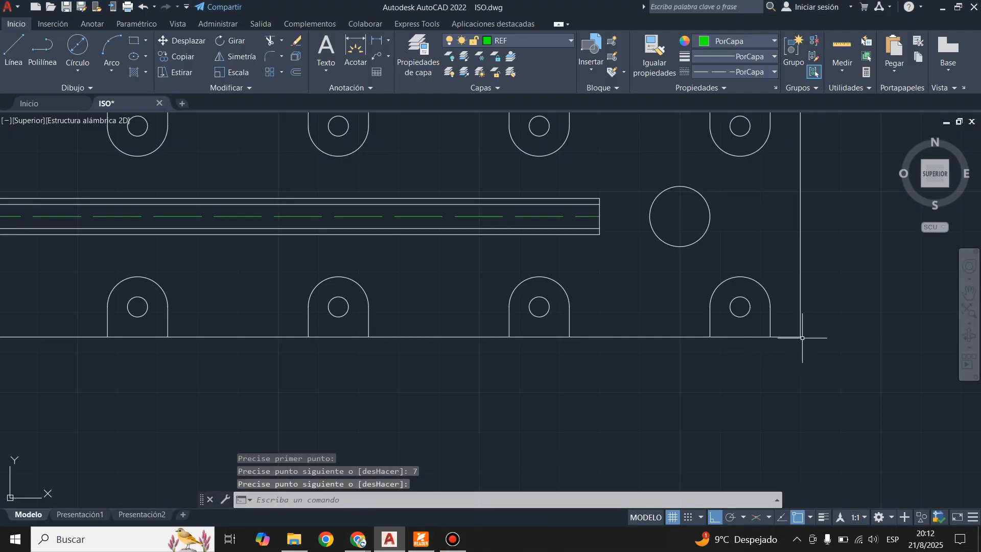
pyautogui.click(15, 48)
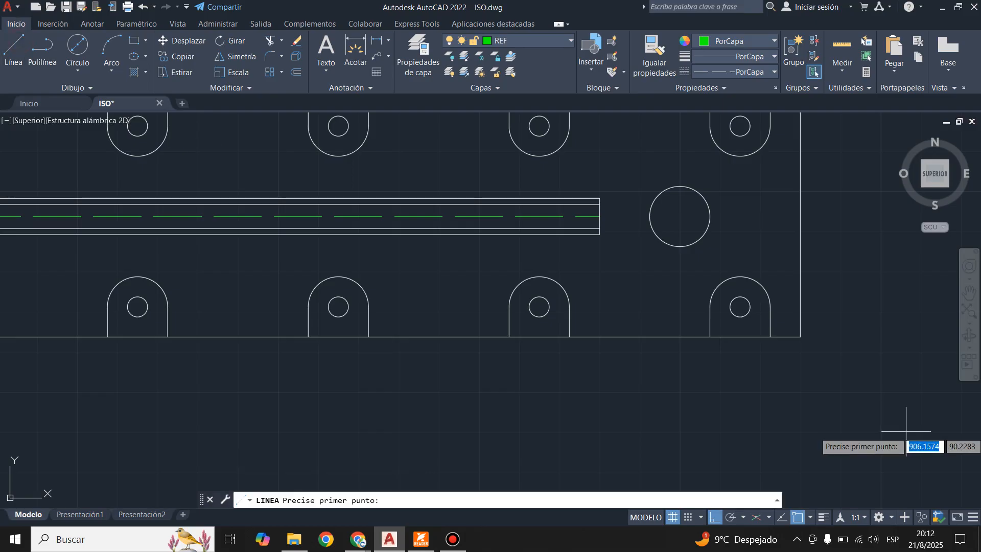
pyautogui.click(801, 337)
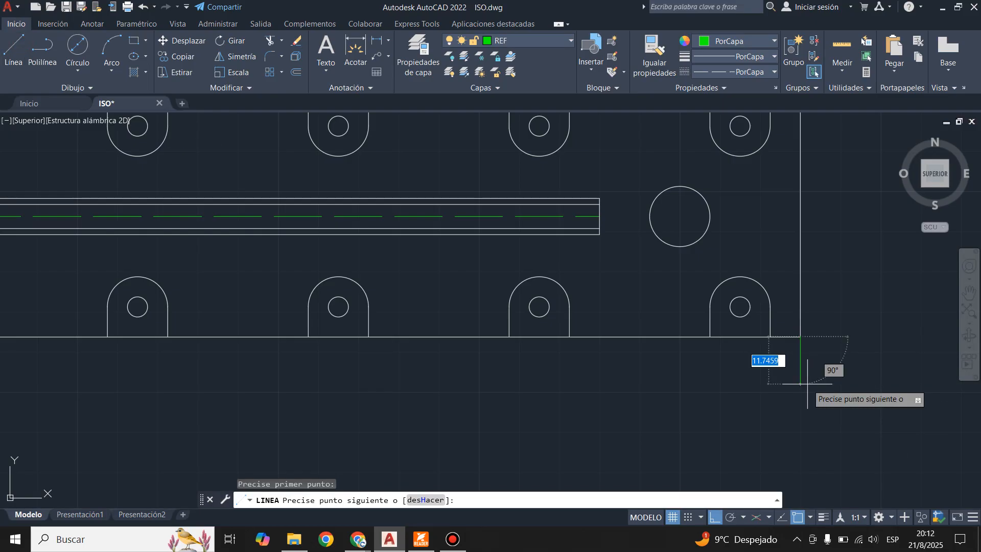
pyautogui.write('14')
pyautogui.press('Return')
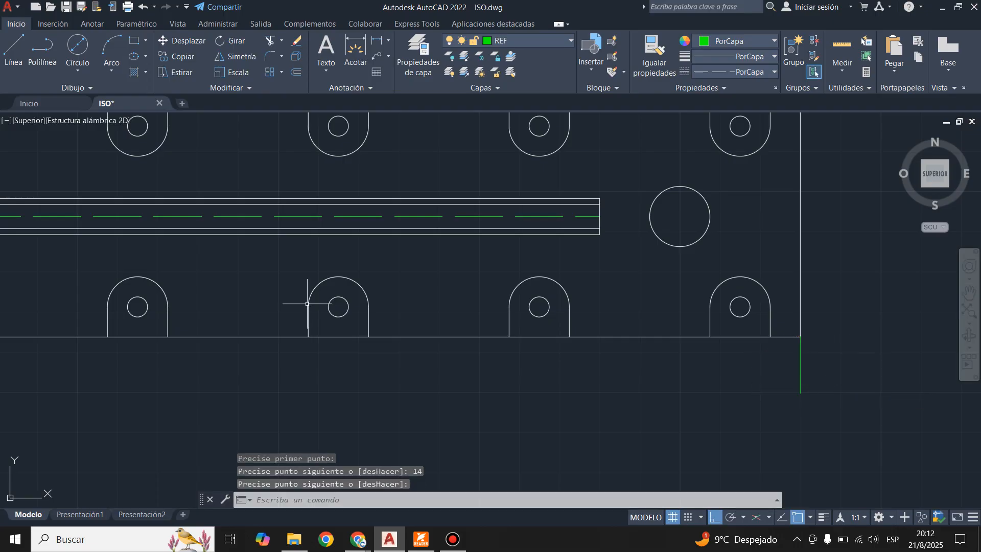
# Step: Draw a 7 long reference line downward from where the lower-right slot's right side meets the plate's bottom edge
pyautogui.press('Return')
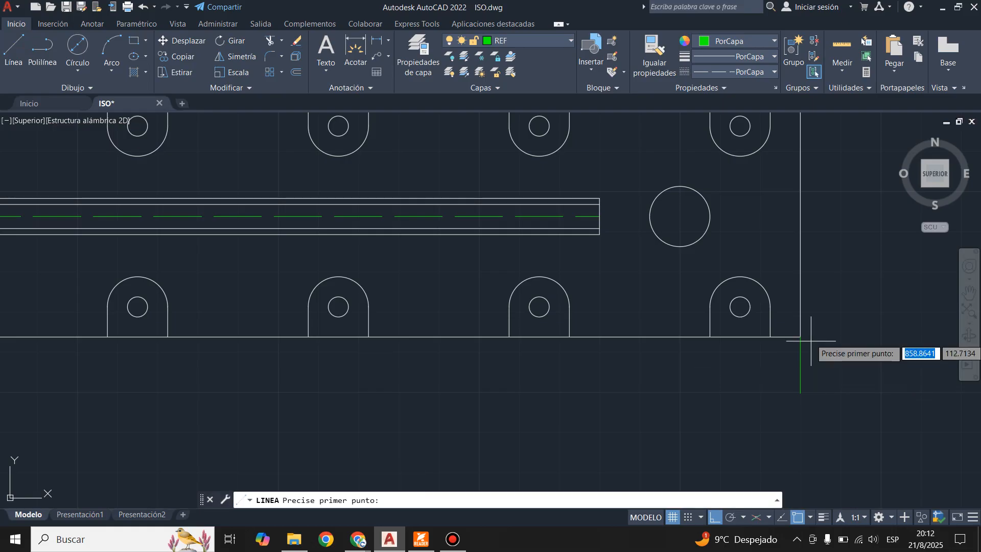
pyautogui.click(770, 337)
pyautogui.write('7')
pyautogui.press('Return')
pyautogui.press('Escape')
pyautogui.scroll(-4, 754, 374)
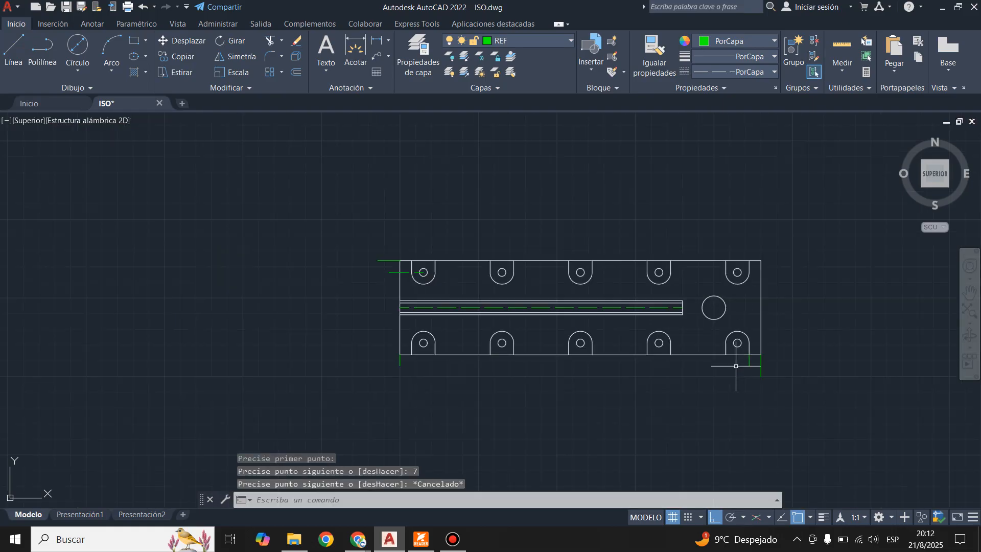
# Step: Set the current dimension style to MEC and assign new dimensions to layer 0
pyautogui.scroll(2, 715, 298)
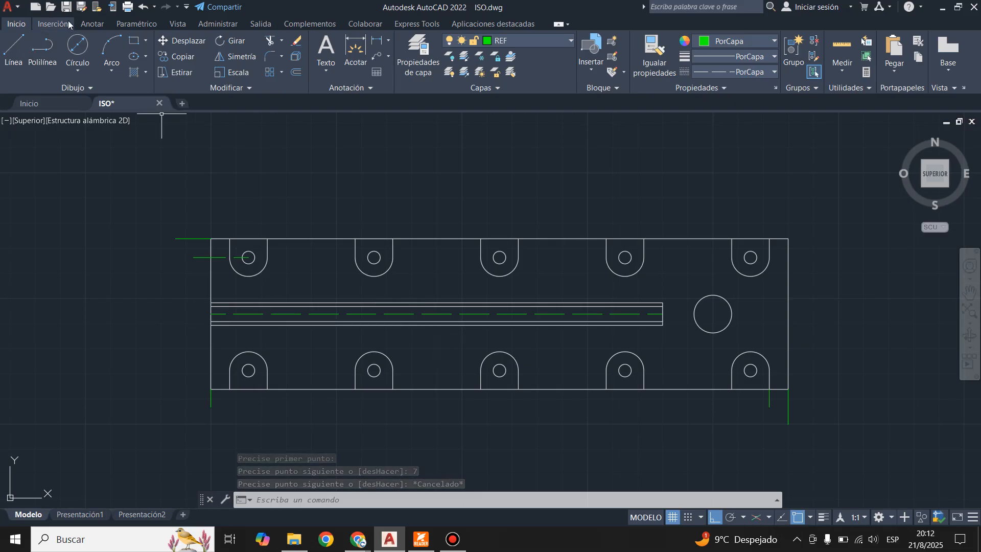
pyautogui.click(92, 24)
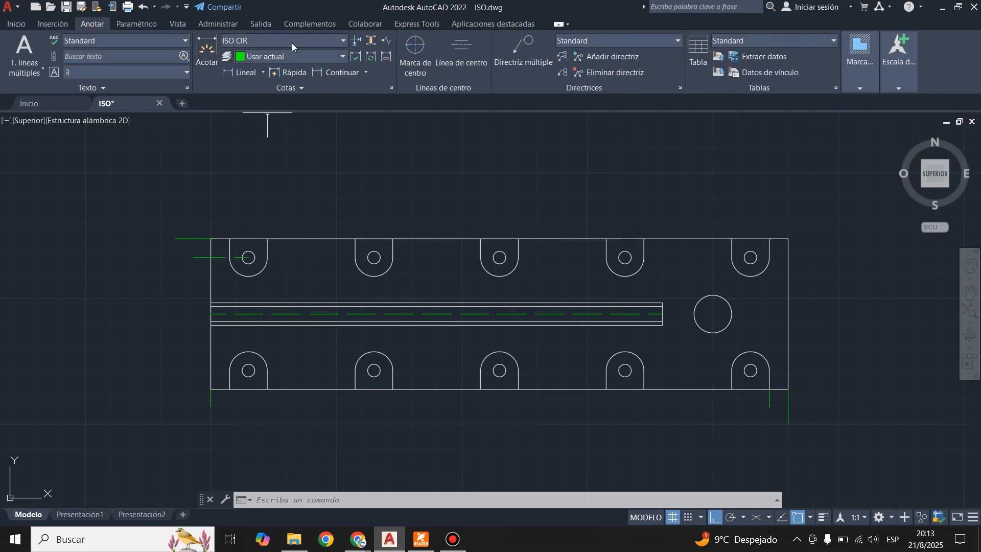
pyautogui.click(322, 40)
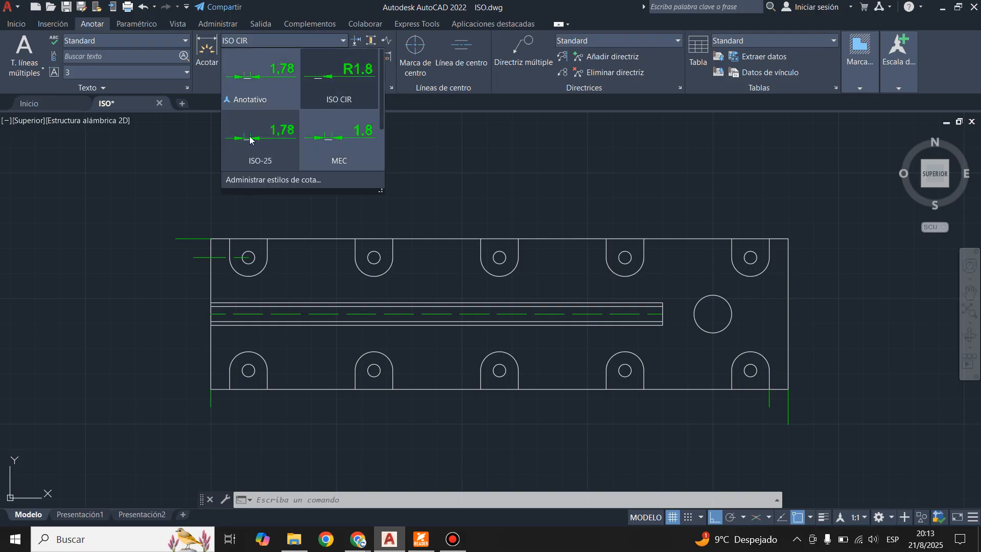
pyautogui.click(349, 145)
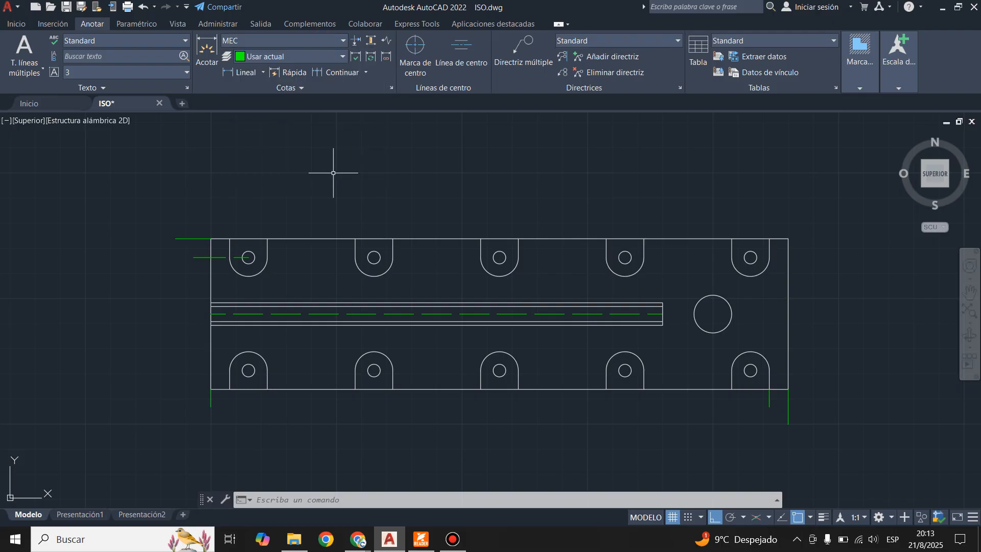
pyautogui.click(333, 56)
pyautogui.click(256, 83)
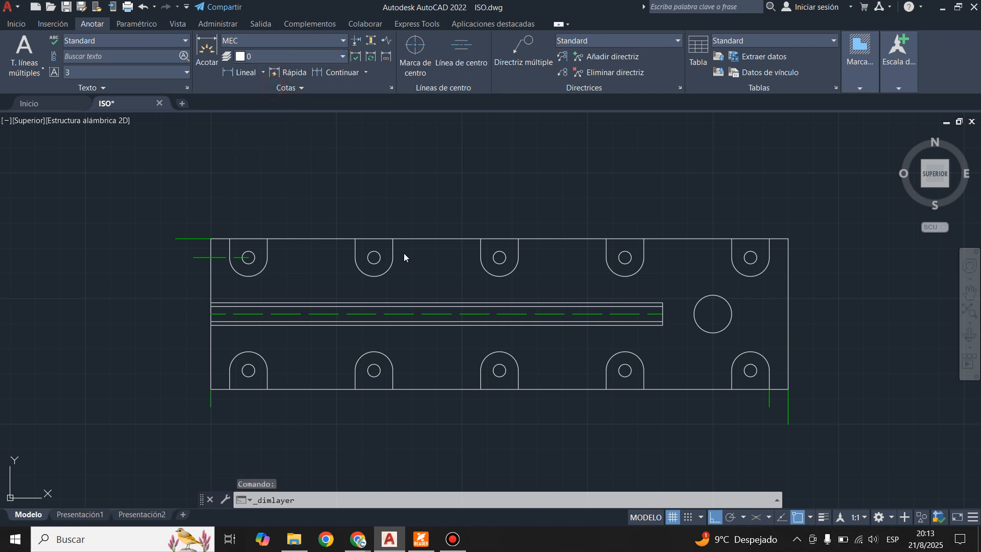
# Step: Add a vertical linear dimension between the centres of the leftmost lower and upper holes, placed at the end of the shorter left reference line
pyautogui.scroll(2, 127, 332)
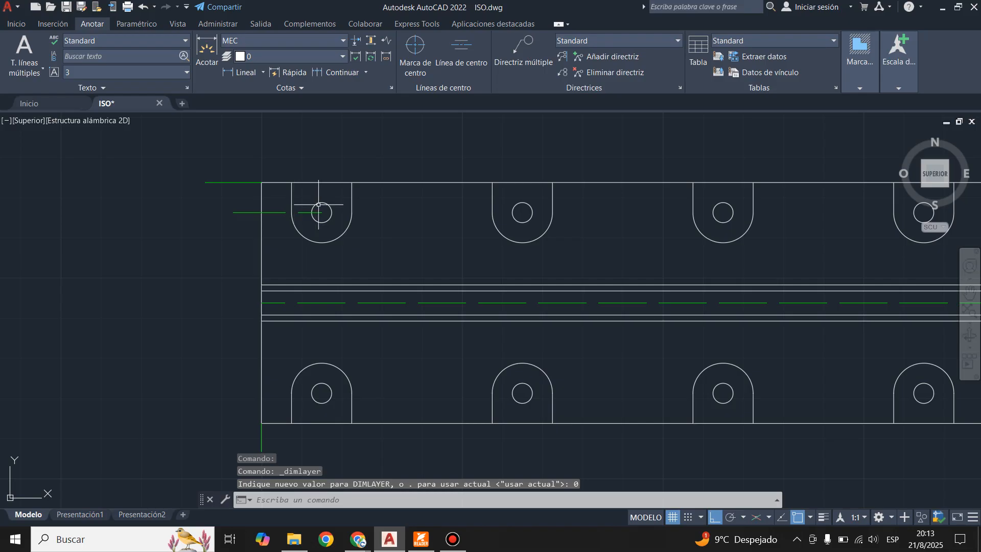
pyautogui.click(239, 72)
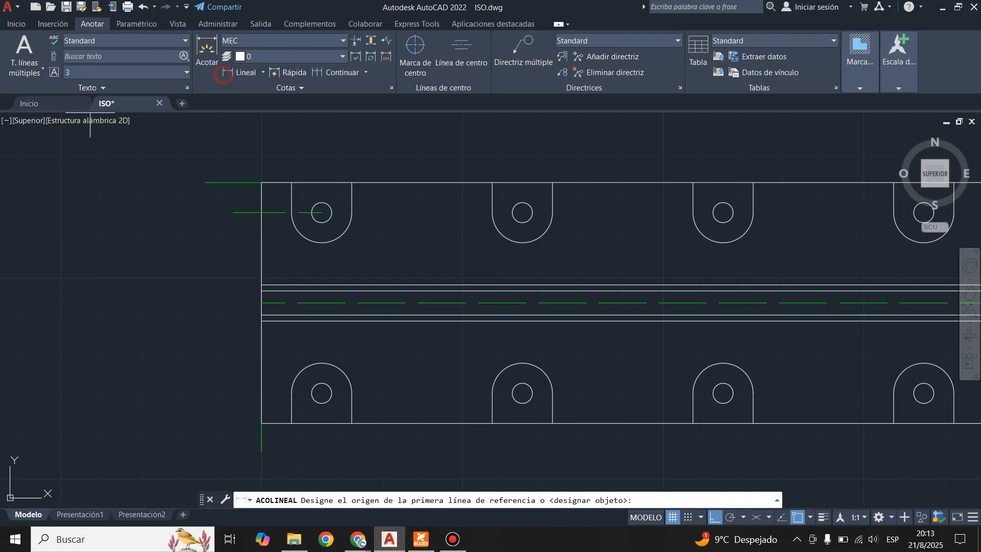
pyautogui.click(321, 393)
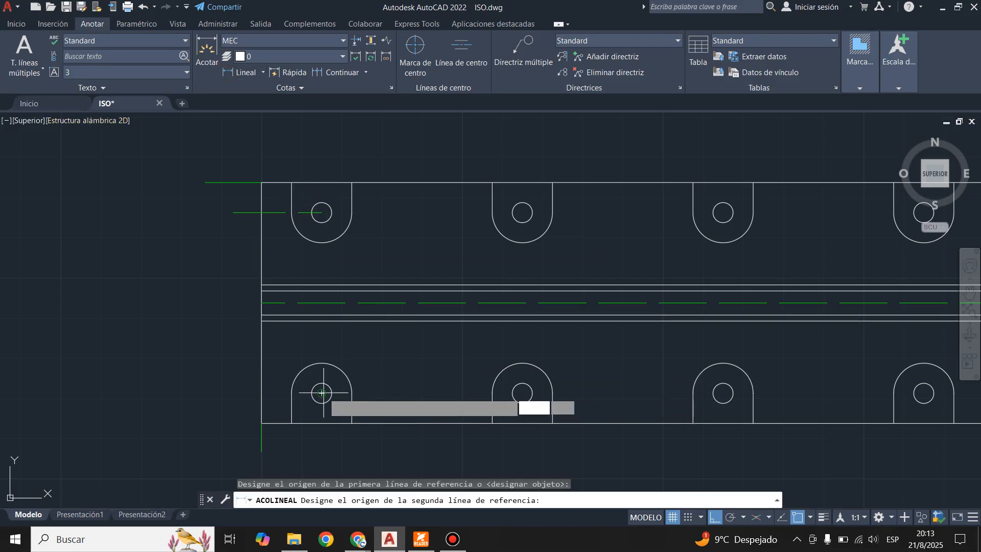
pyautogui.click(321, 212)
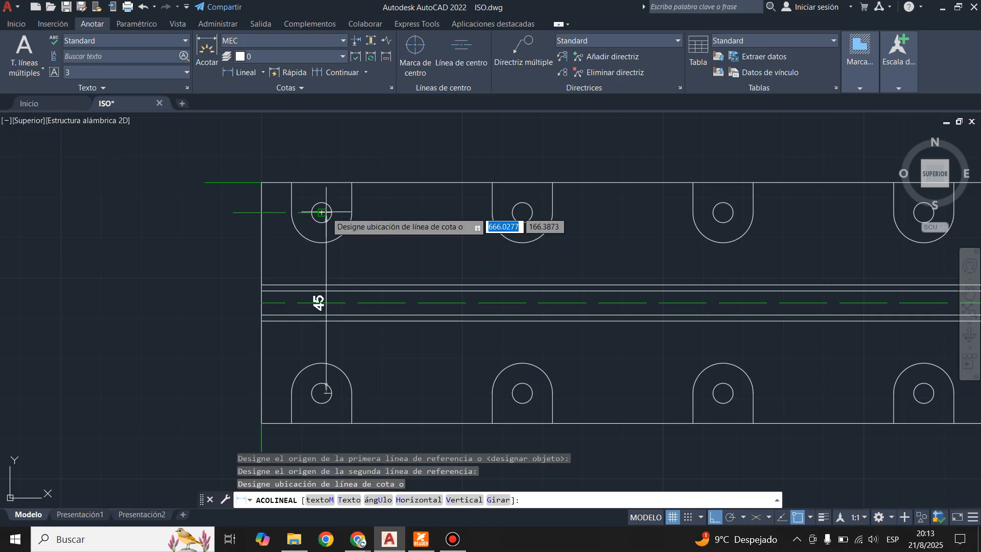
pyautogui.click(234, 212)
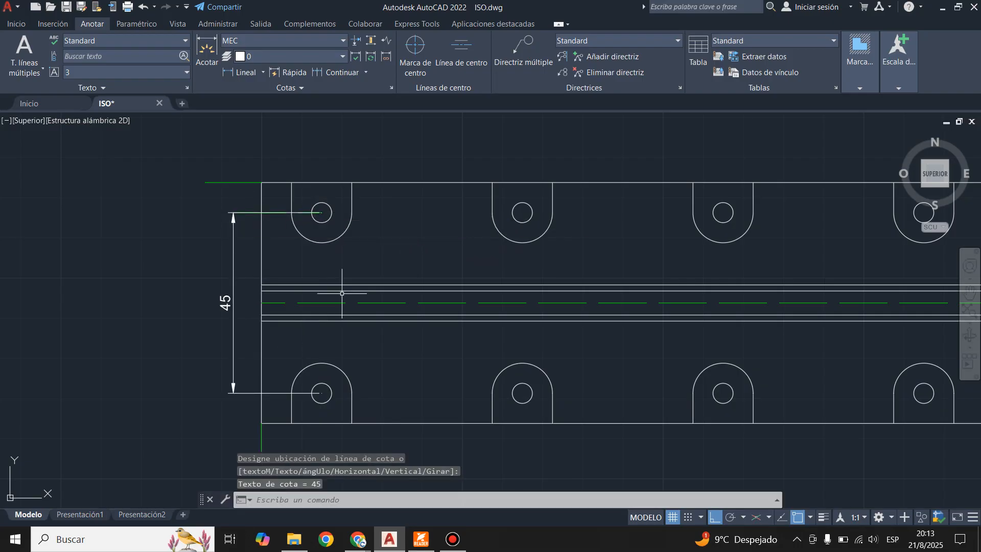
# Step: Dimension the plate's overall height between its left corners, placing the dimension line at the end of the upper-left corner's reference line
pyautogui.click(241, 72)
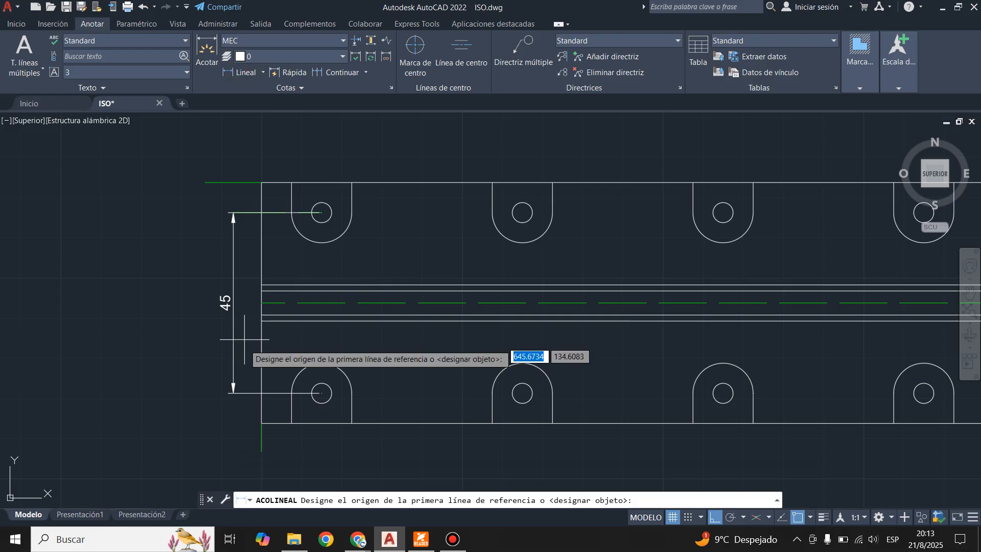
pyautogui.click(261, 423)
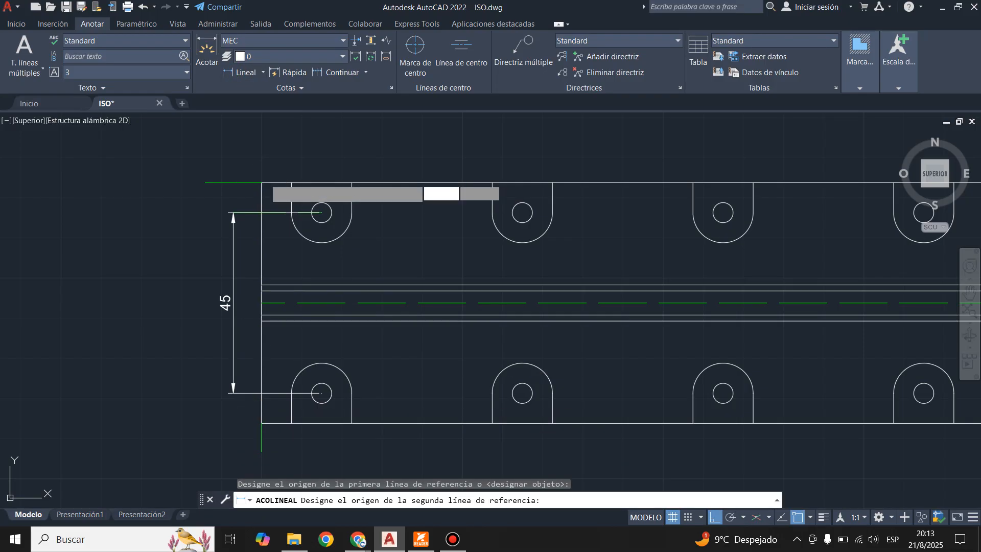
pyautogui.click(261, 183)
pyautogui.click(205, 193)
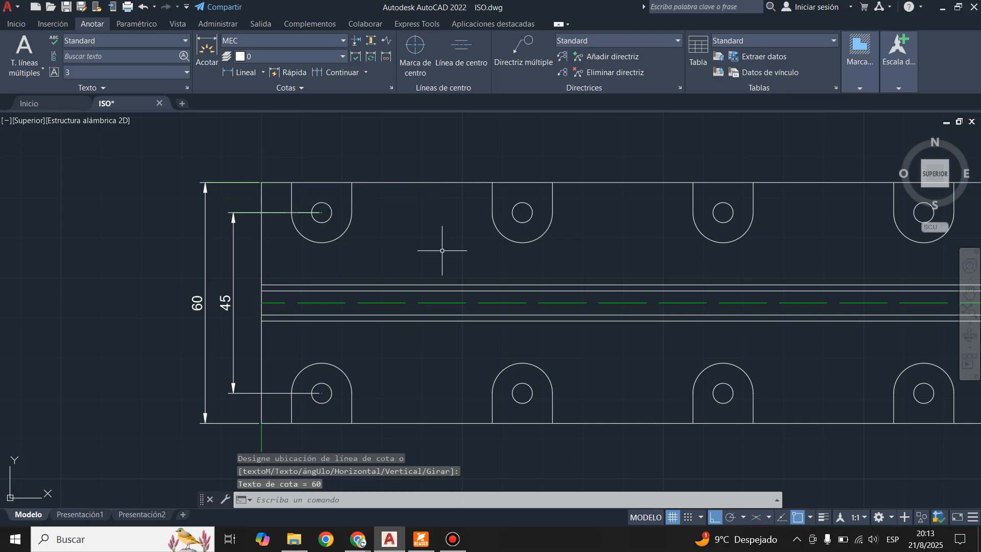
# Step: Dimension the central groove's length from its right end to the plate's left edge, placed below the plate at the lower-left reference line's end
pyautogui.scroll(-3, 218, 189)
pyautogui.scroll(2, 327, 245)
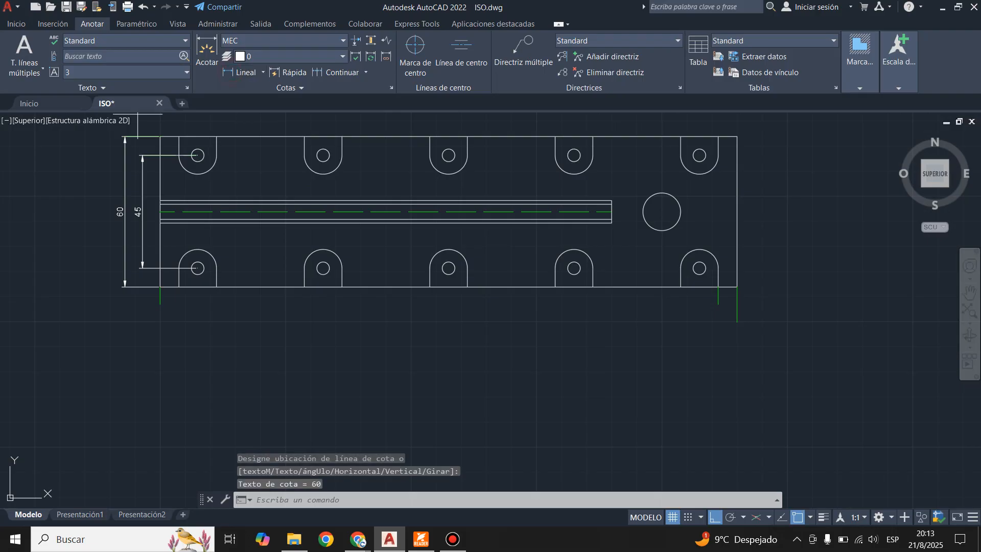
pyautogui.click(238, 72)
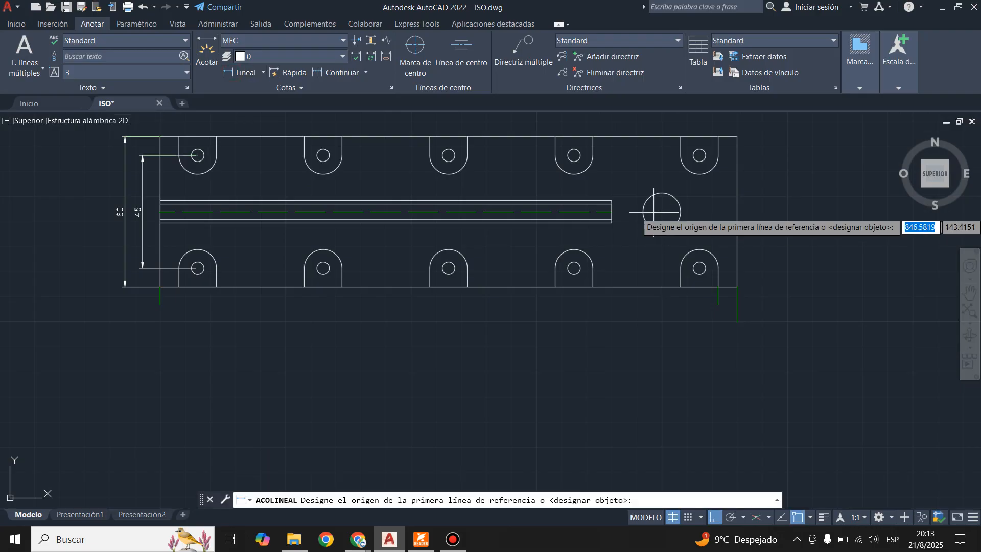
pyautogui.click(612, 220)
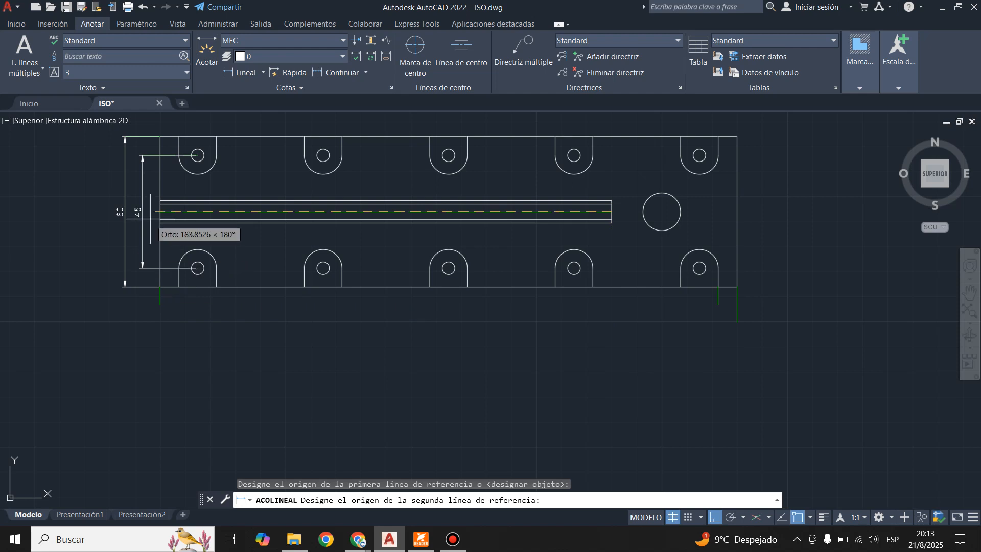
pyautogui.click(160, 211)
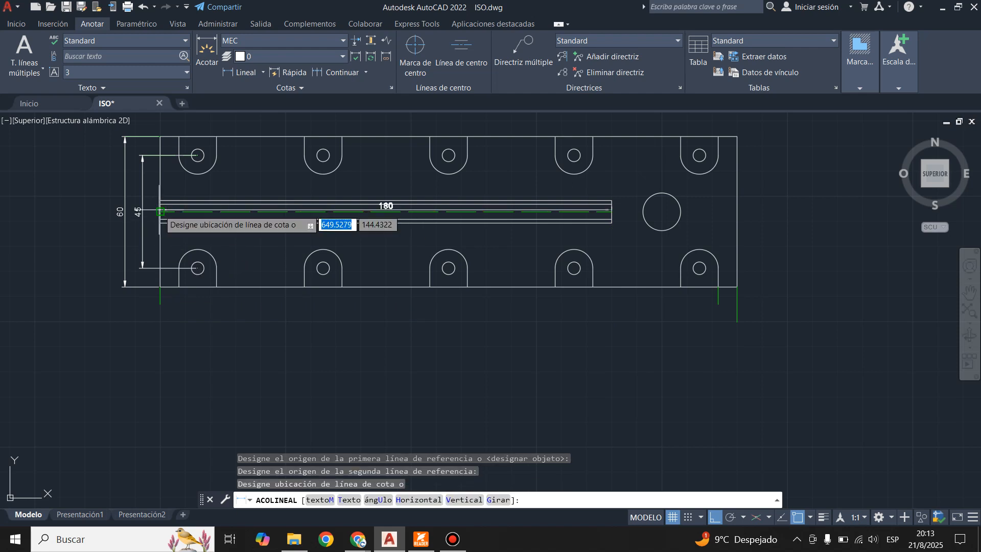
pyautogui.click(160, 305)
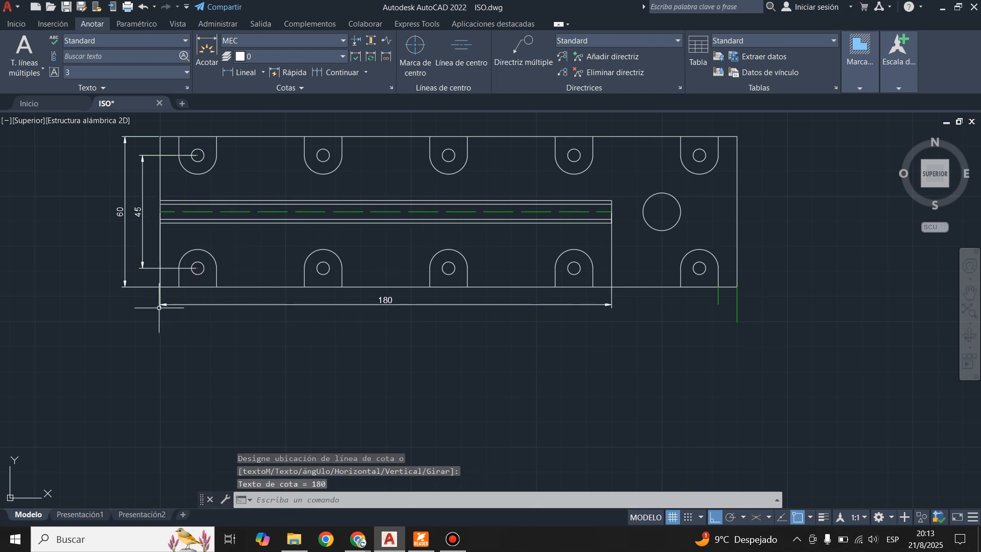
# Step: Dimension the lower-right slot's width along the plate's bottom edge, placing the dimension line at the end of the slot's reference line
pyautogui.scroll(4, 756, 275)
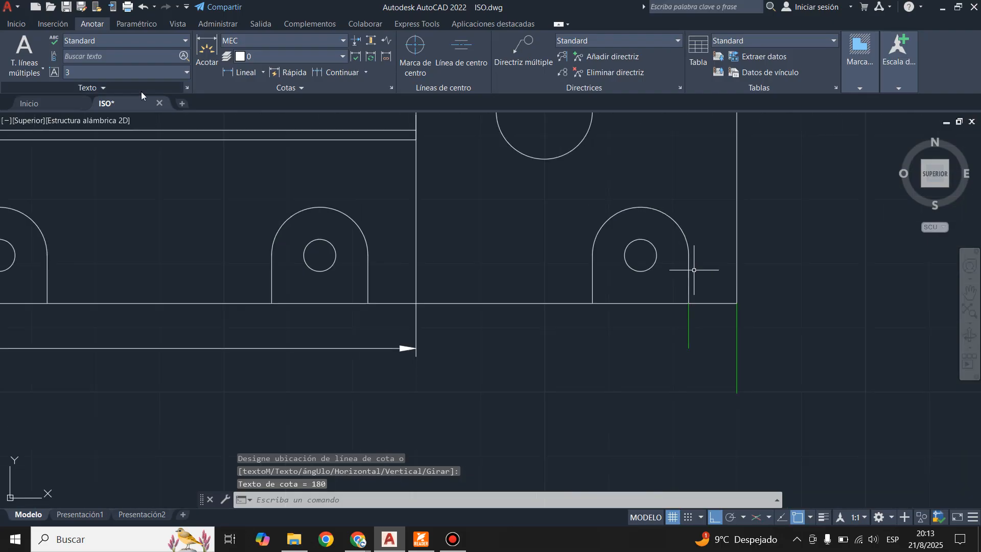
pyautogui.click(240, 72)
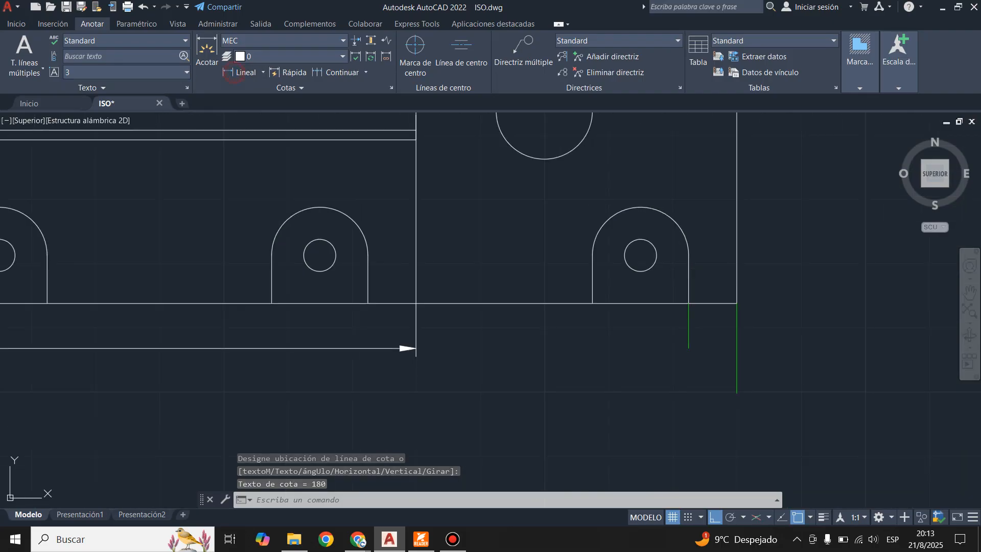
pyautogui.click(593, 305)
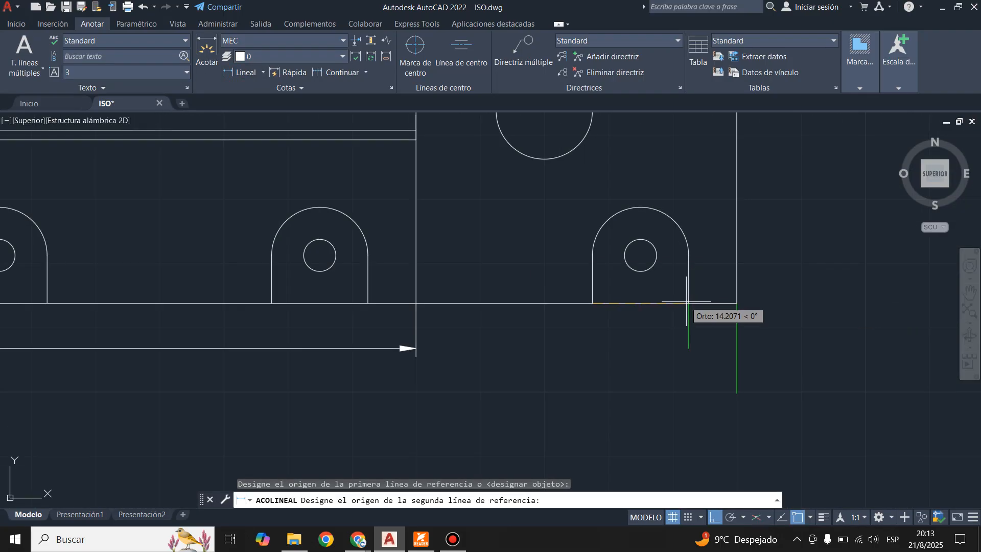
pyautogui.click(688, 304)
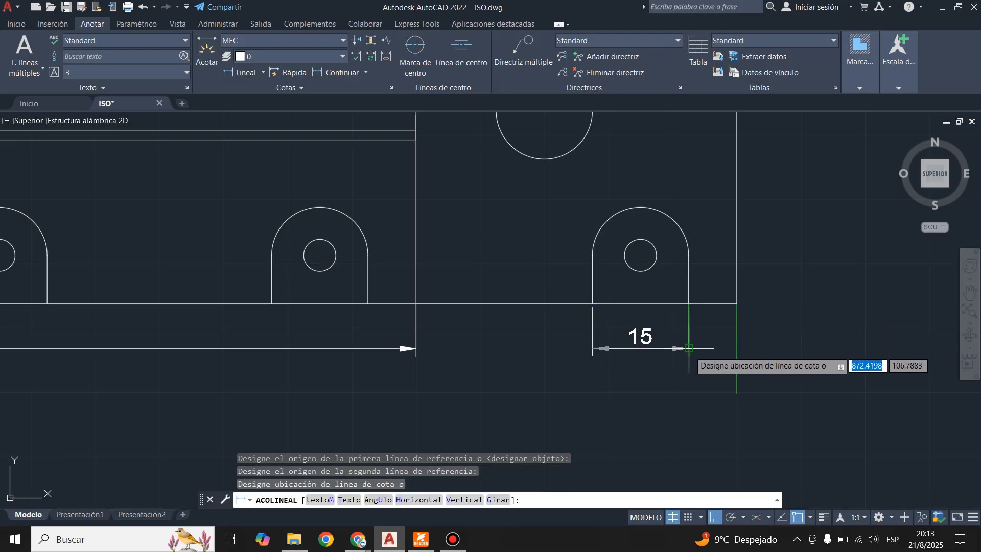
pyautogui.click(689, 348)
# Step: Dimension the horizontal distance from the large hole's centre to the plate's right edge, placed at the end of the lower-right corner's reference line
pyautogui.scroll(-5, 511, 370)
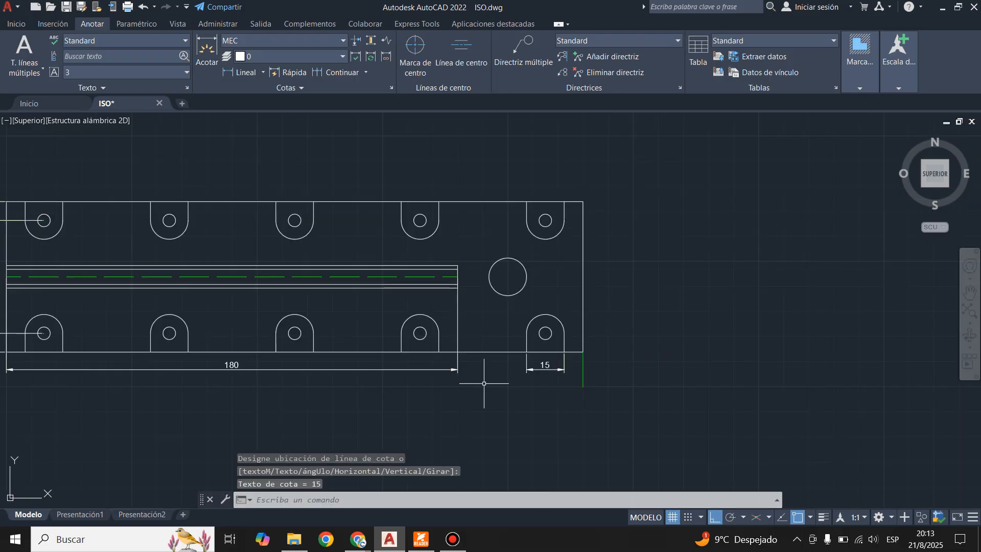
pyautogui.scroll(3, 566, 324)
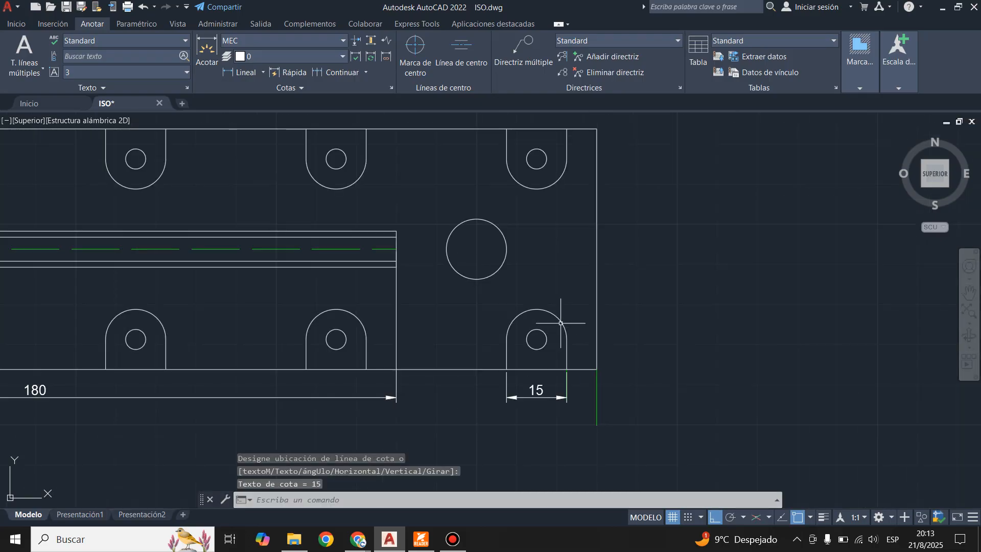
pyautogui.click(239, 71)
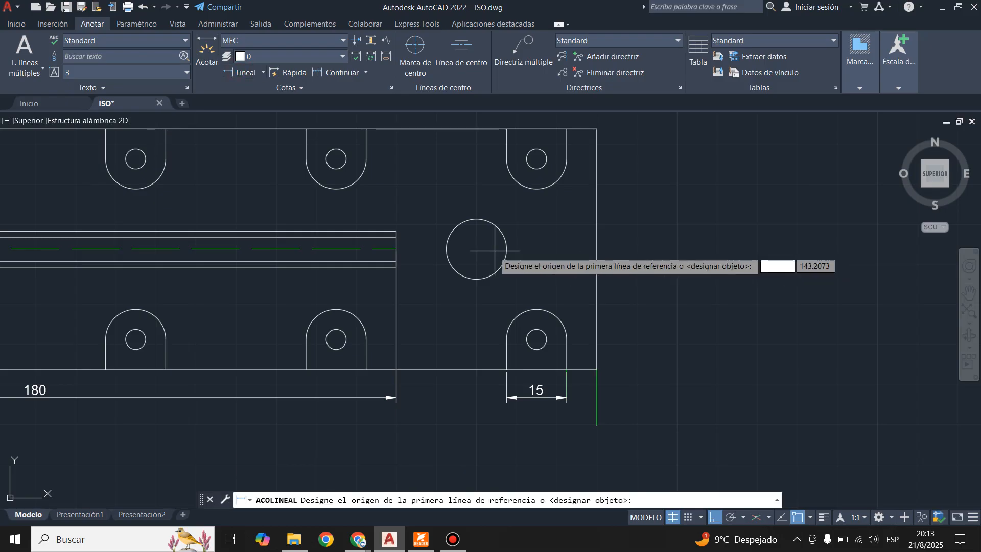
pyautogui.click(476, 249)
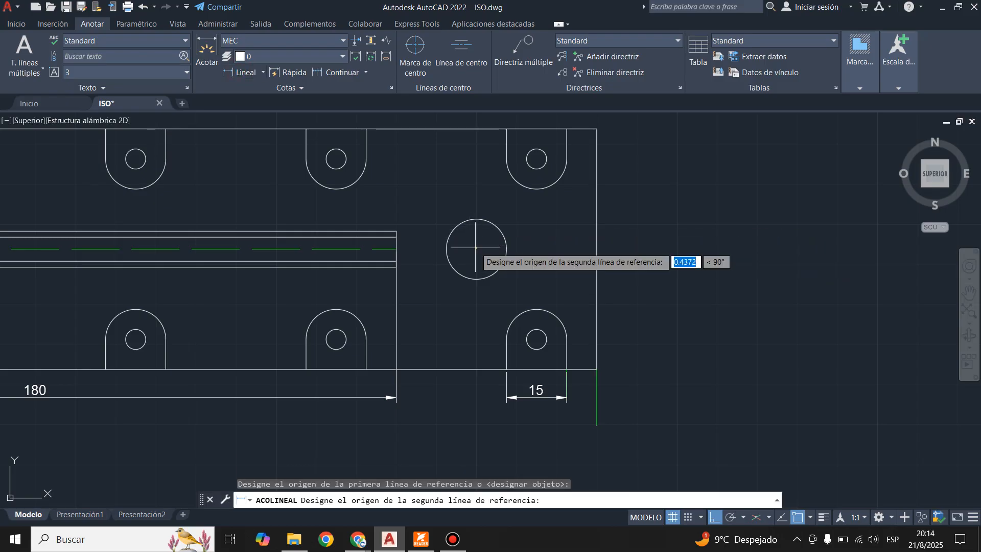
pyautogui.click(596, 250)
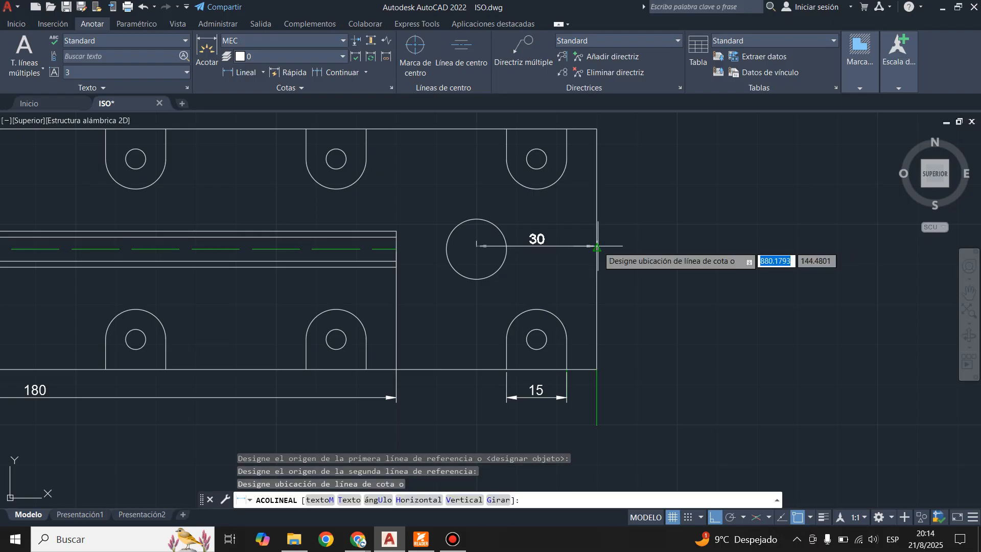
pyautogui.click(592, 425)
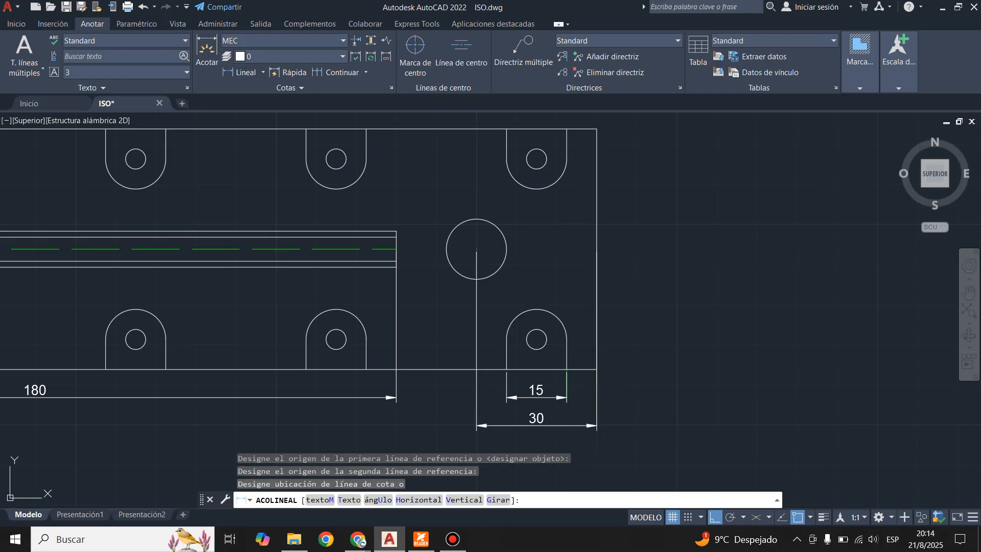
# Step: Draw a reference line from the upper-right slot's hole centre up to the plate's top edge and continue it 7 units above
pyautogui.scroll(-2, 635, 295)
pyautogui.scroll(1, 602, 281)
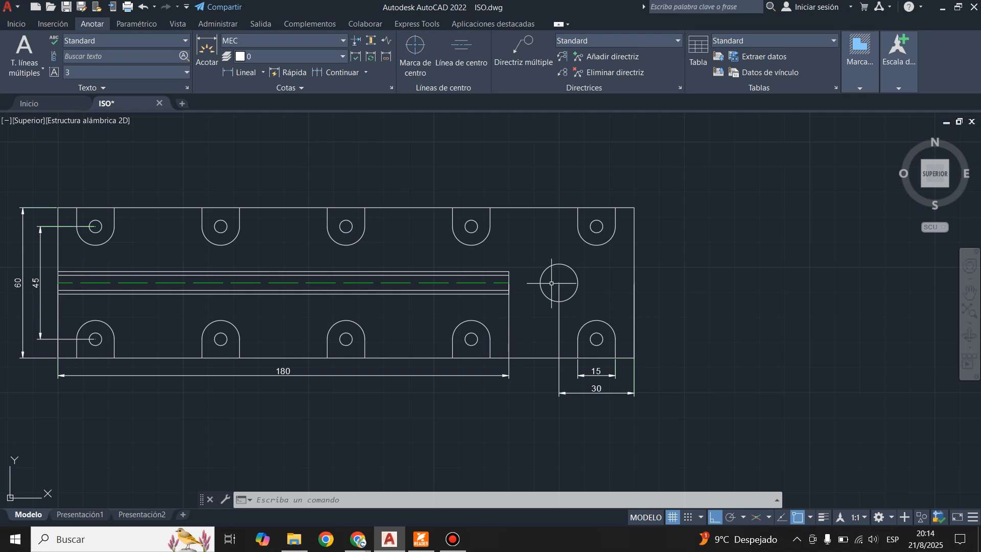
pyautogui.scroll(-1, 525, 326)
pyautogui.scroll(1, 574, 226)
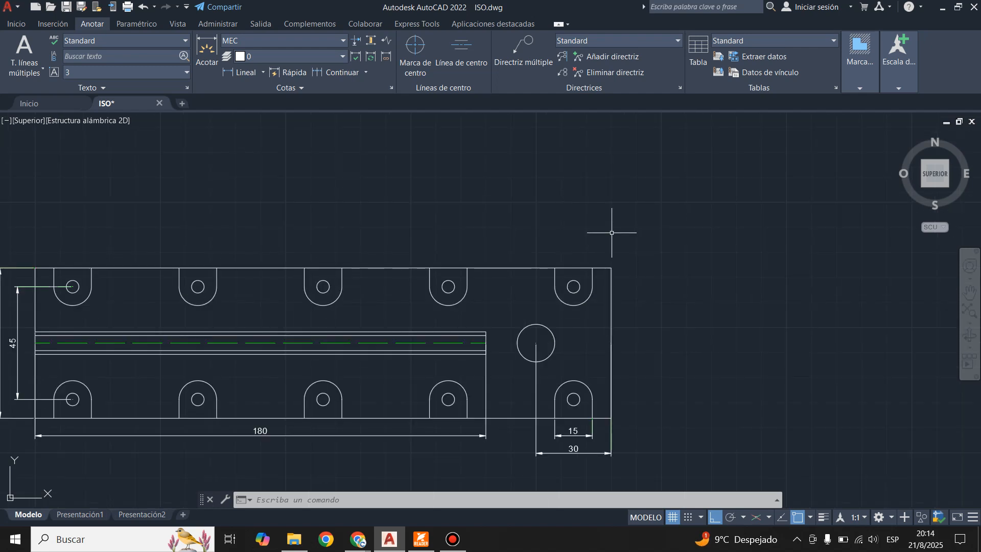
pyautogui.scroll(2, 596, 233)
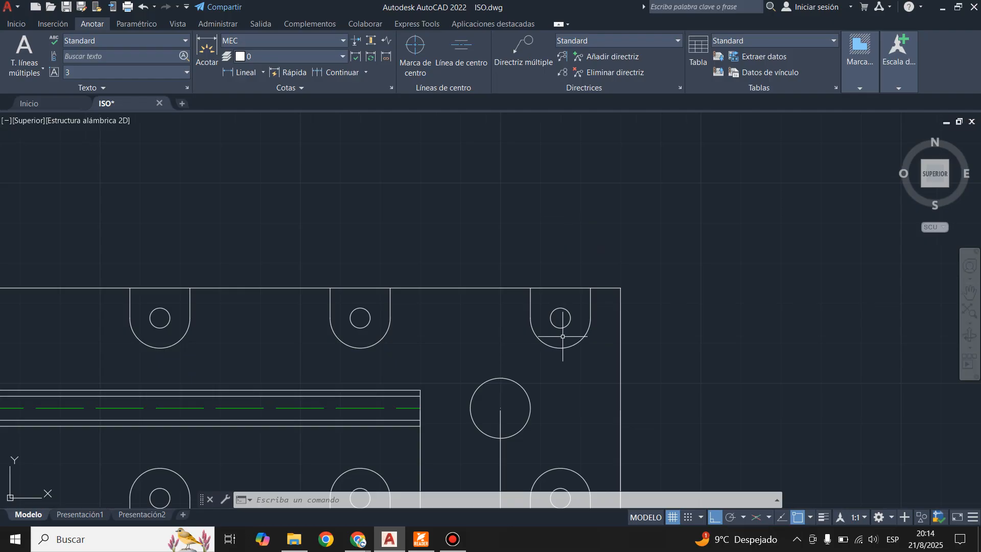
pyautogui.click(16, 24)
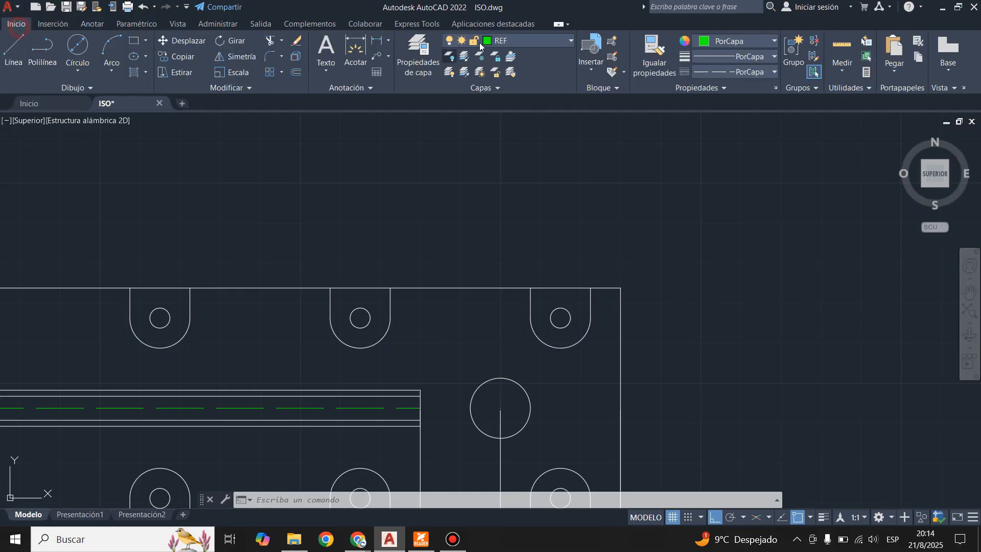
pyautogui.click(12, 51)
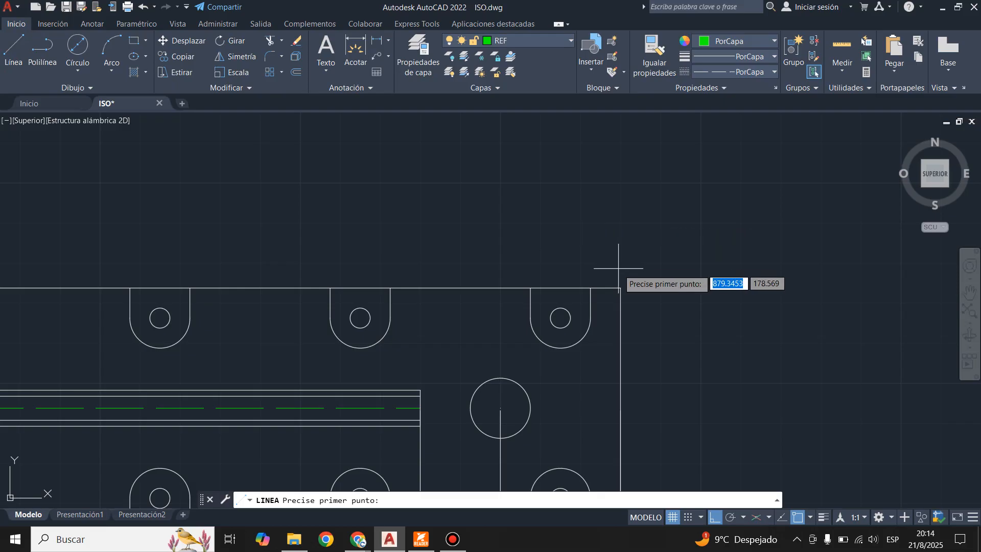
pyautogui.click(561, 318)
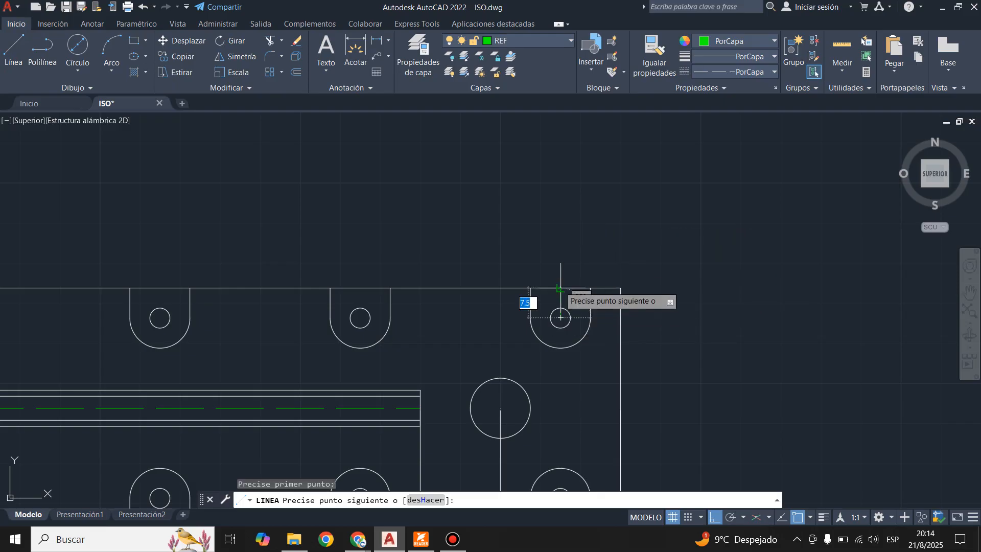
pyautogui.click(560, 318)
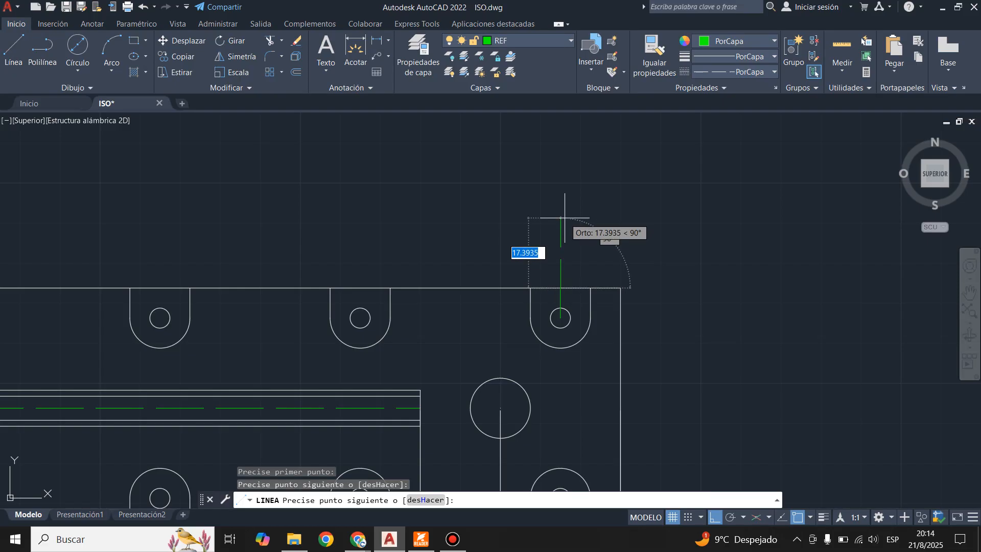
pyautogui.write('7')
pyautogui.press('Return')
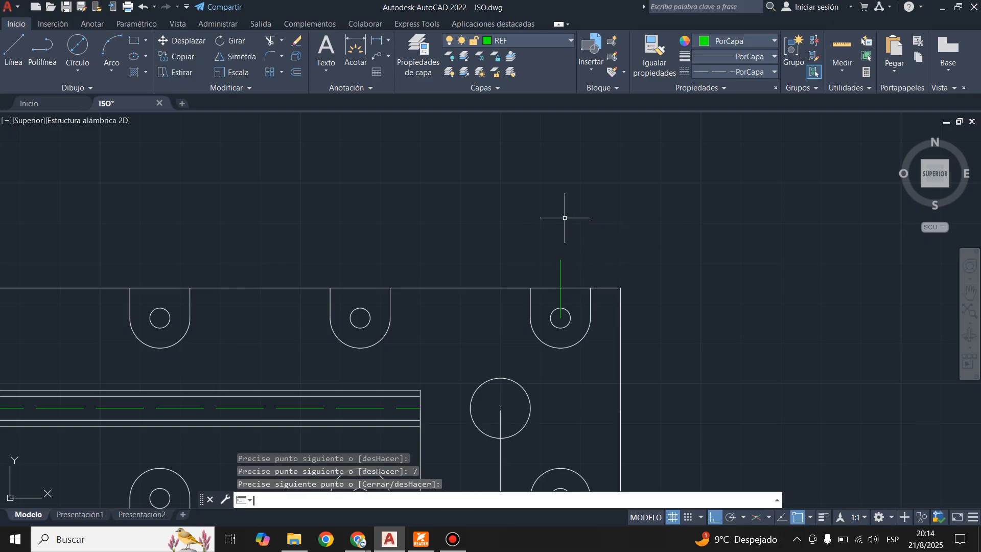
# Step: Create a new dimension style named COTA SUP based on MEC
pyautogui.scroll(2, 615, 229)
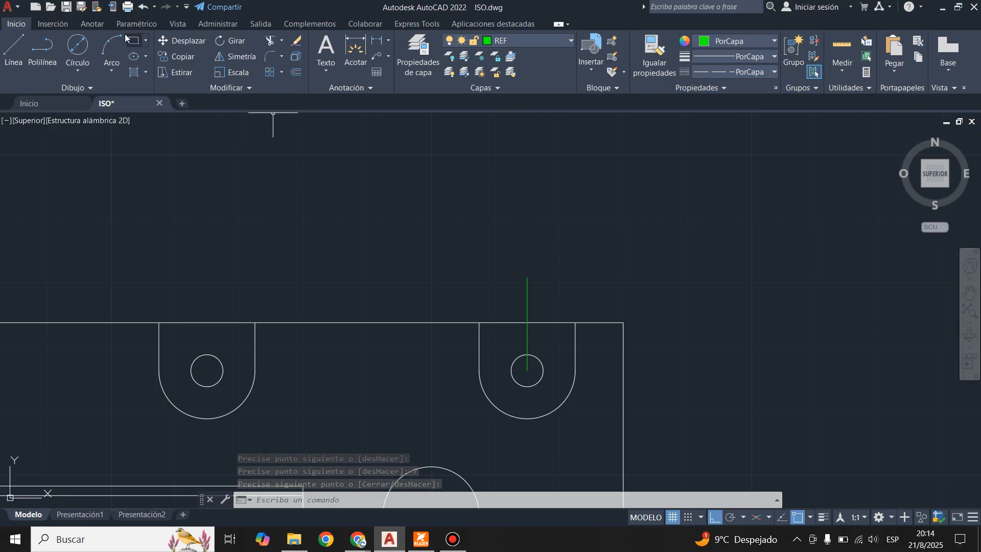
pyautogui.click(92, 25)
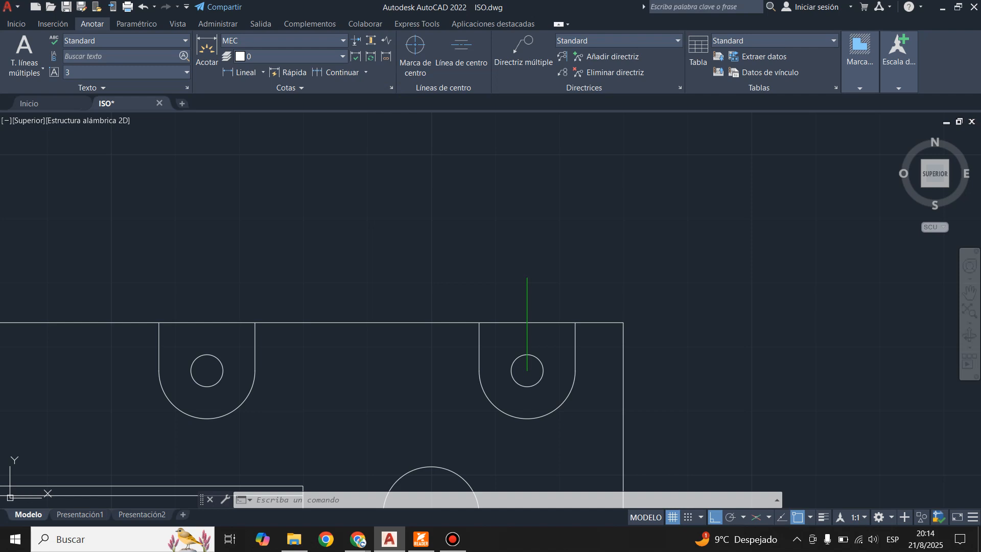
pyautogui.click(391, 87)
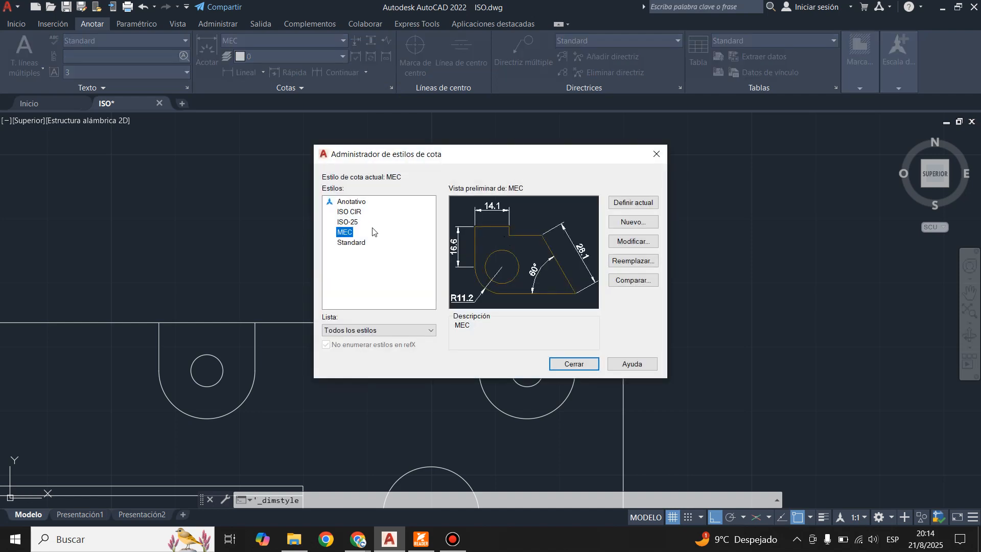
pyautogui.click(616, 224)
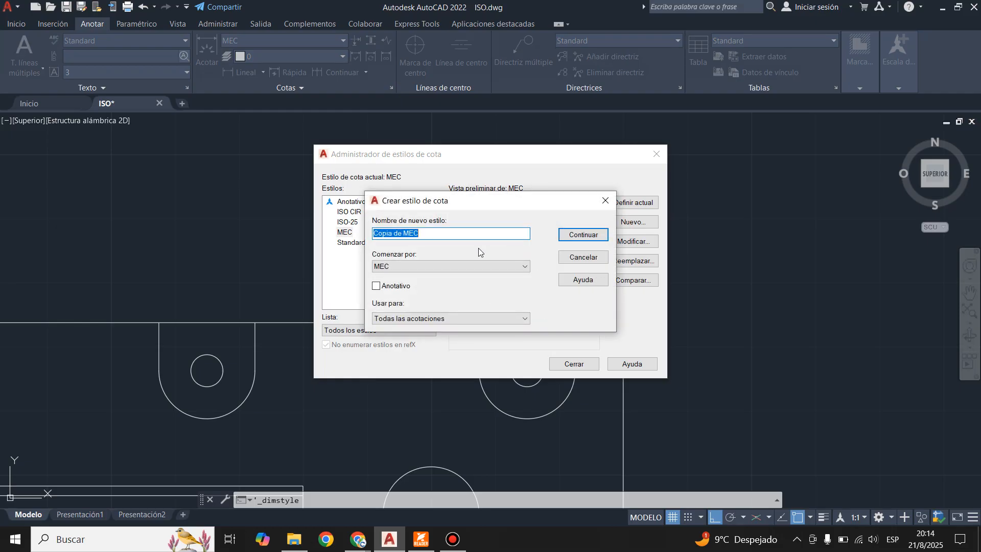
pyautogui.write('unNA')
pyautogui.click(583, 235)
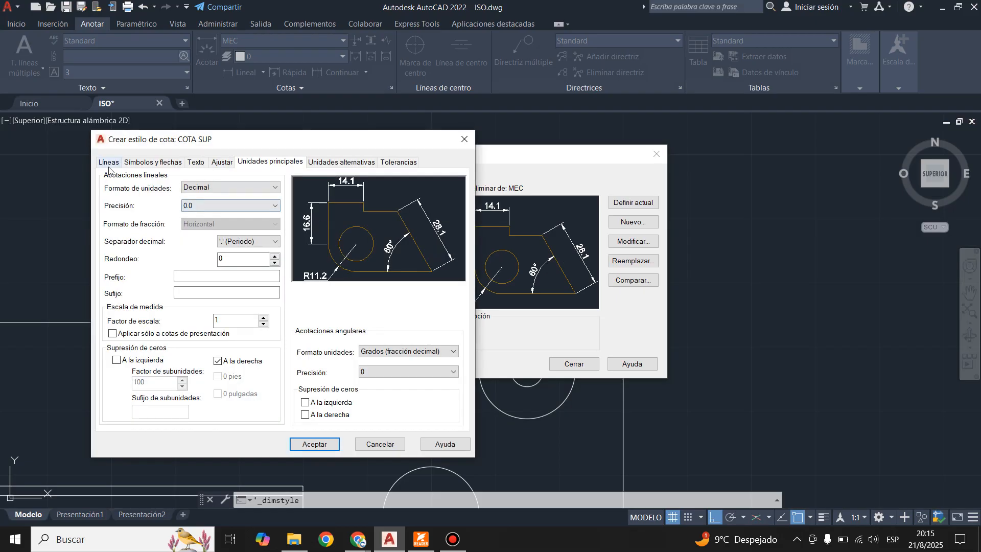
# Step: Set the COTA SUP style's first arrowhead to Ninguno and its second to Cerrado relleno, and save the style
pyautogui.click(108, 163)
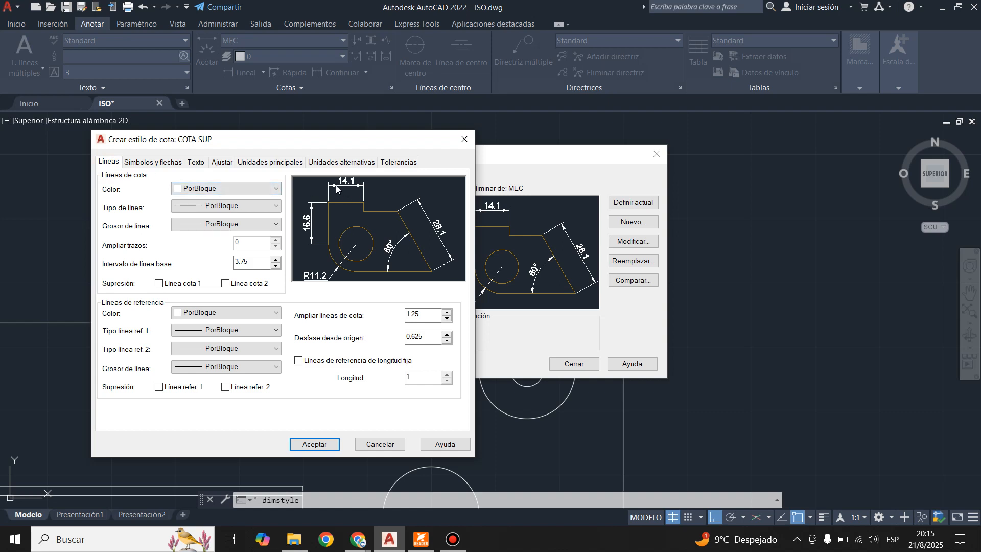
pyautogui.click(154, 162)
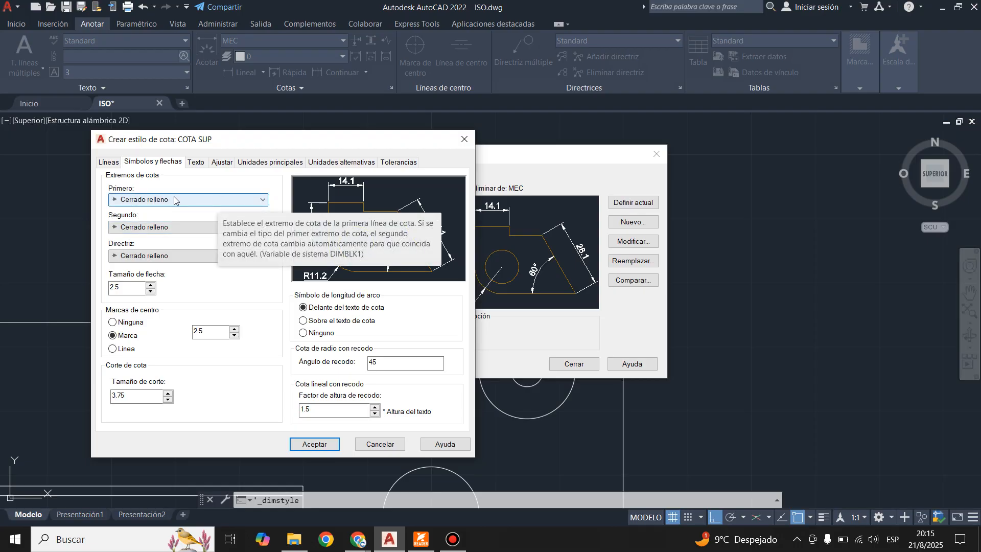
pyautogui.click(421, 539)
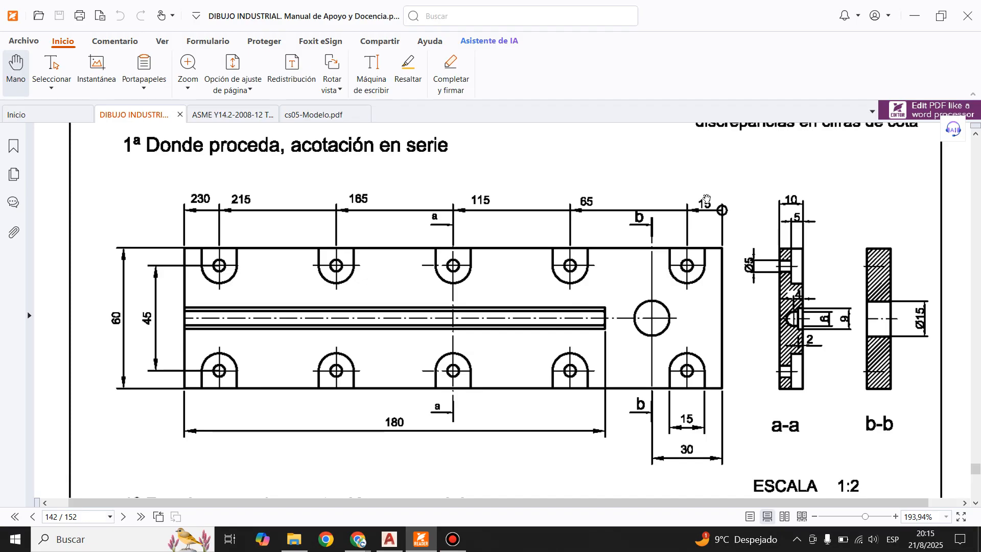
pyautogui.click(390, 539)
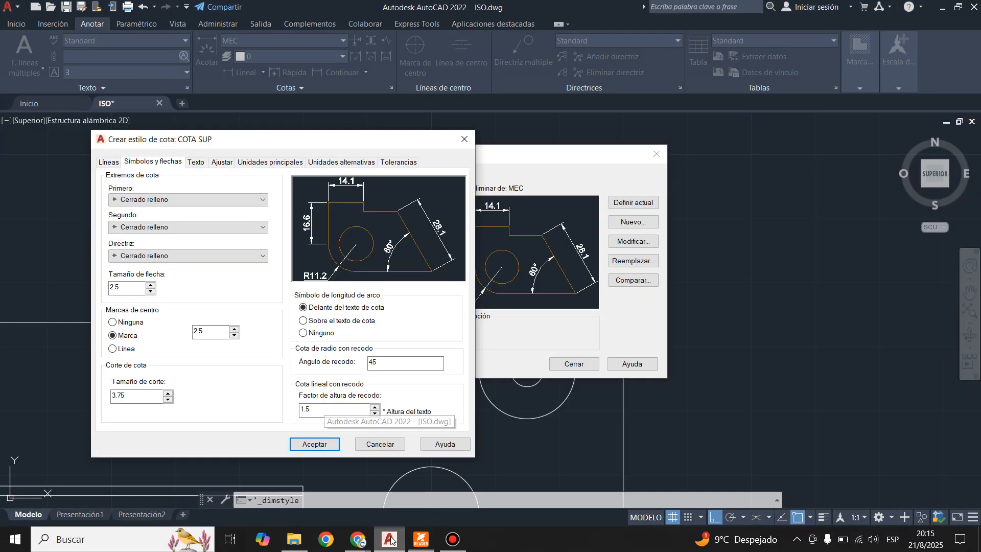
pyautogui.click(157, 228)
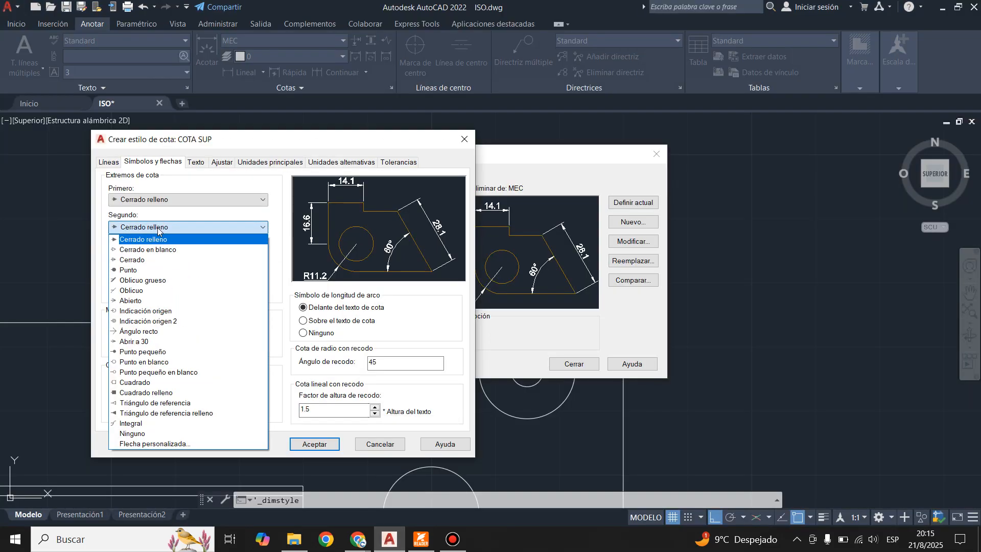
pyautogui.click(149, 200)
pyautogui.click(149, 200)
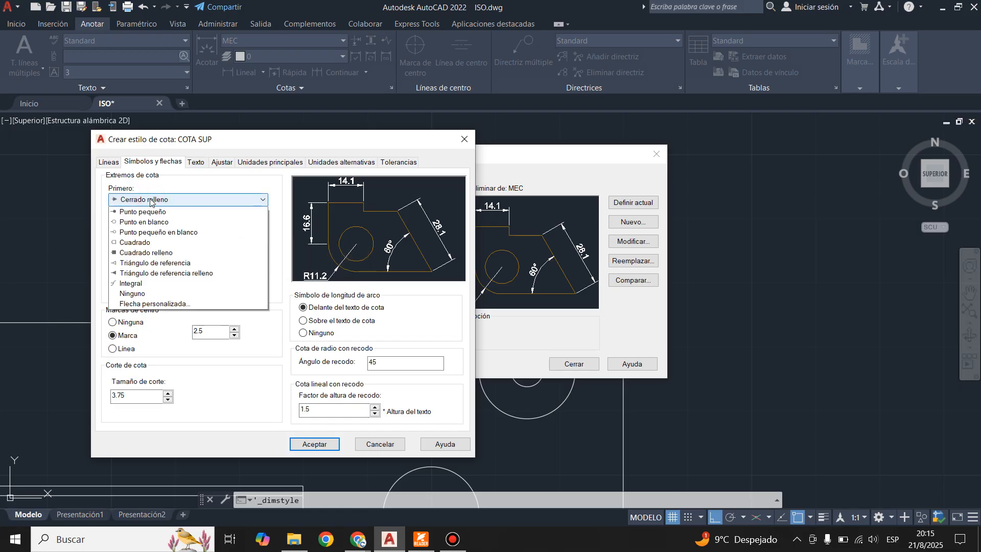
pyautogui.click(142, 405)
pyautogui.click(158, 226)
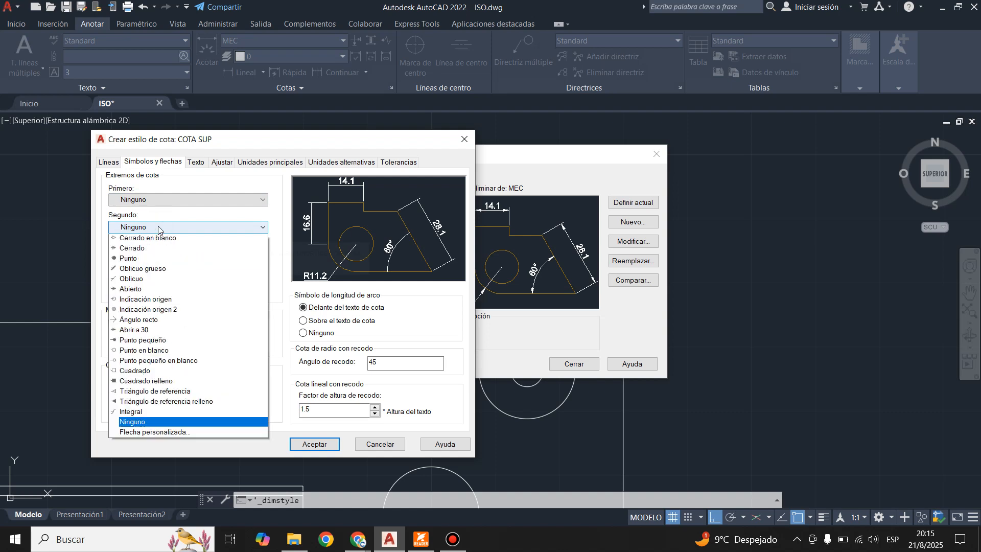
pyautogui.click(157, 239)
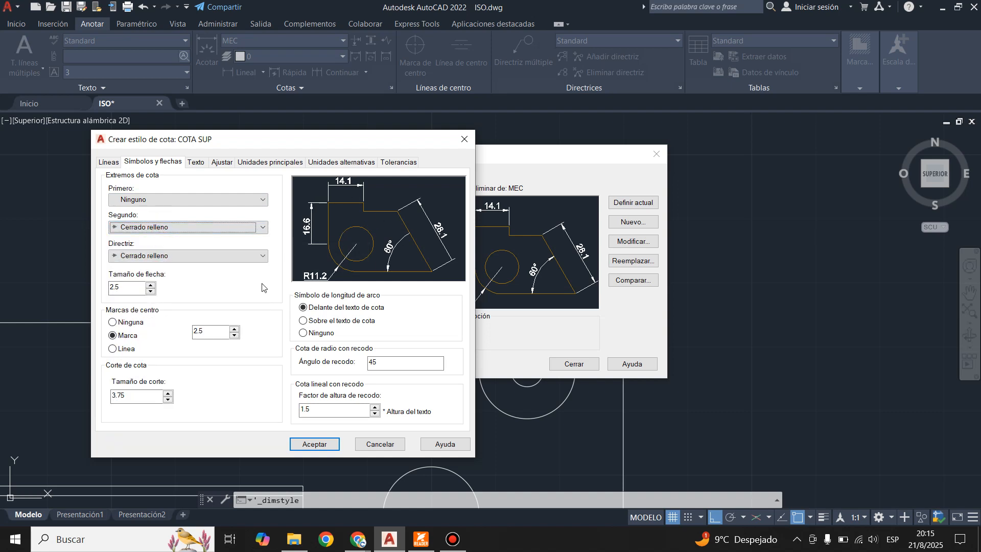
pyautogui.click(313, 444)
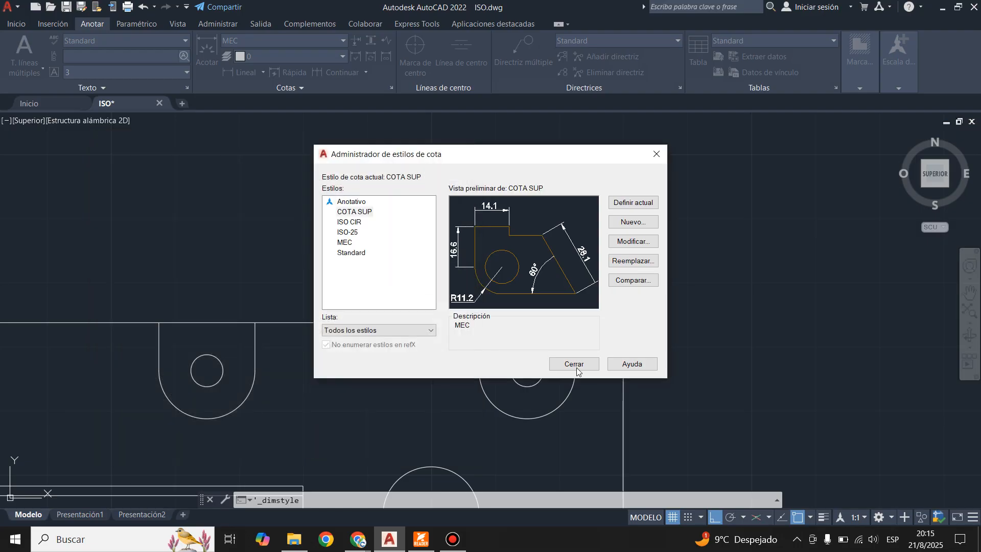
pyautogui.click(574, 364)
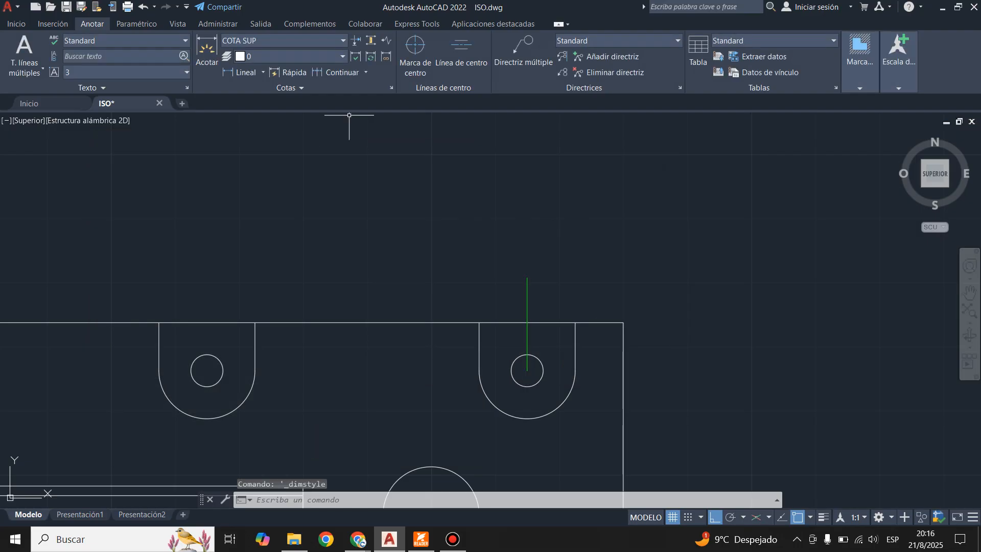
# Step: Dimension linearly from the plate's upper-right corner to the upper-right hole's centreline, placing the dimension line at the reference line's end
pyautogui.click(244, 73)
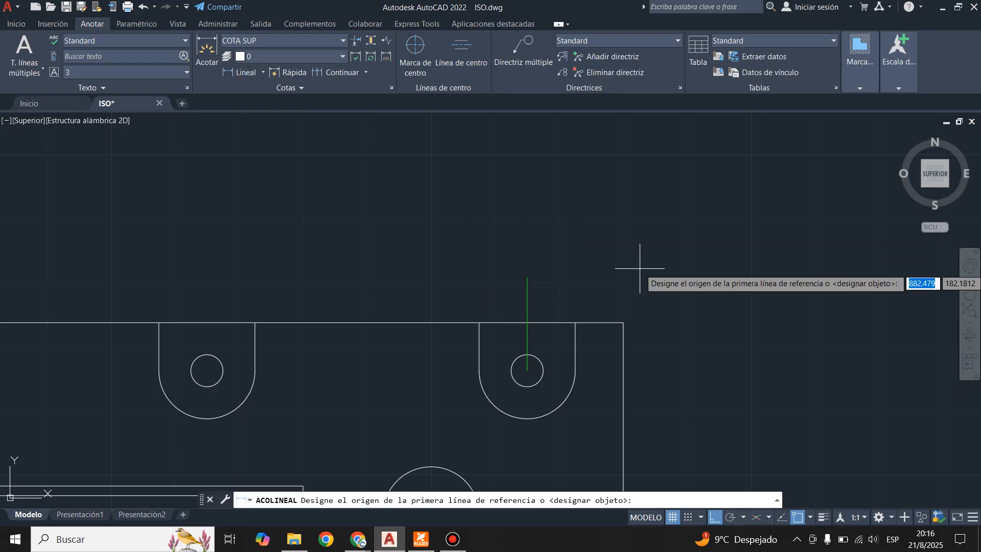
pyautogui.click(623, 322)
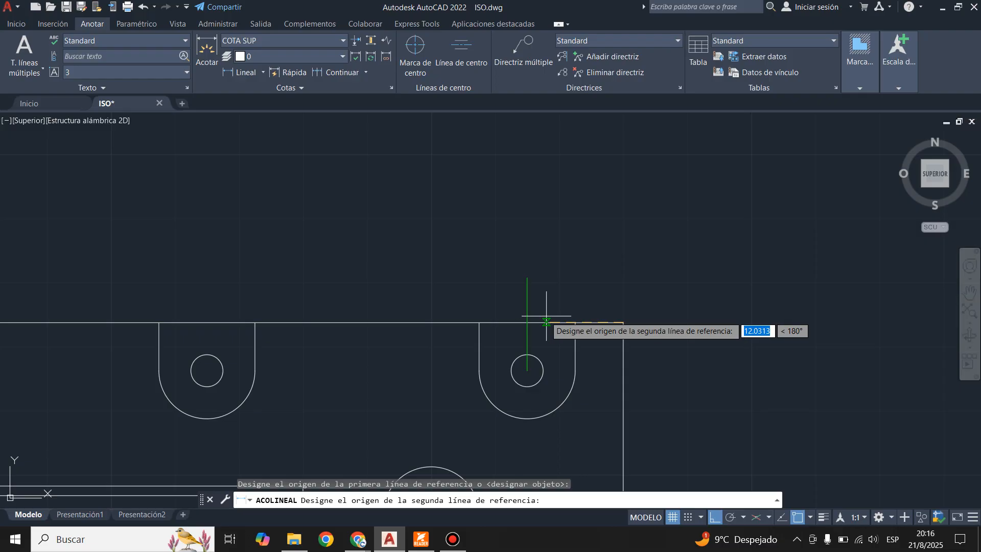
pyautogui.click(527, 322)
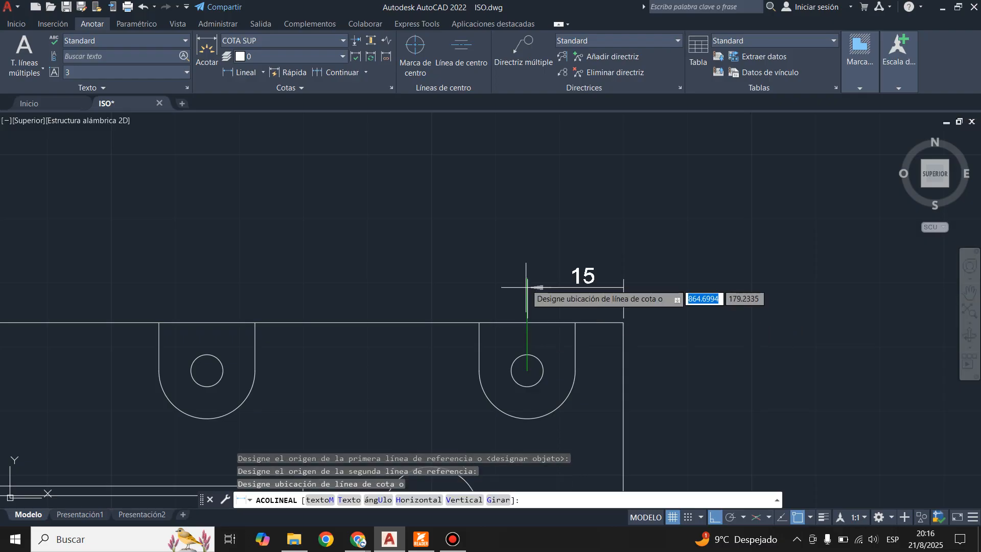
pyautogui.click(528, 278)
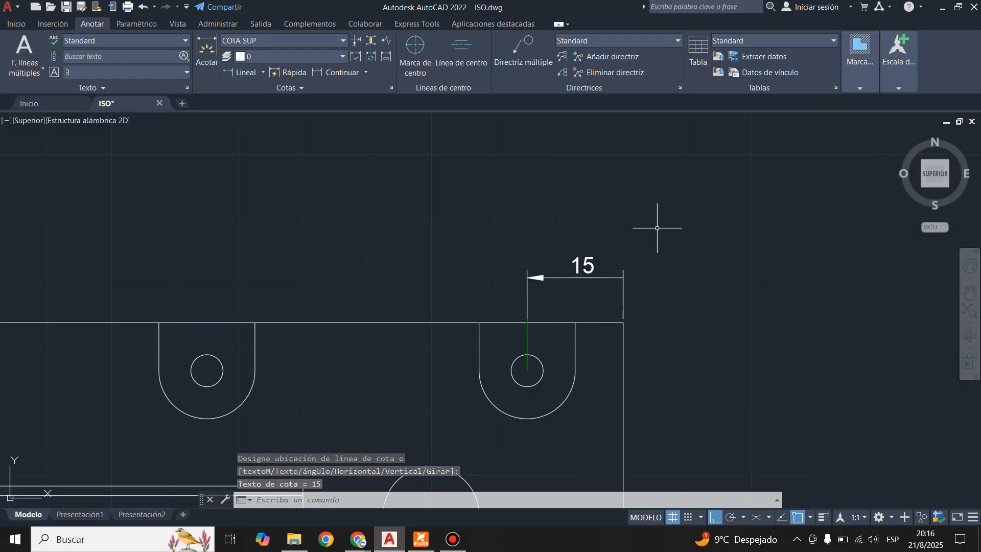
pyautogui.scroll(4, 635, 274)
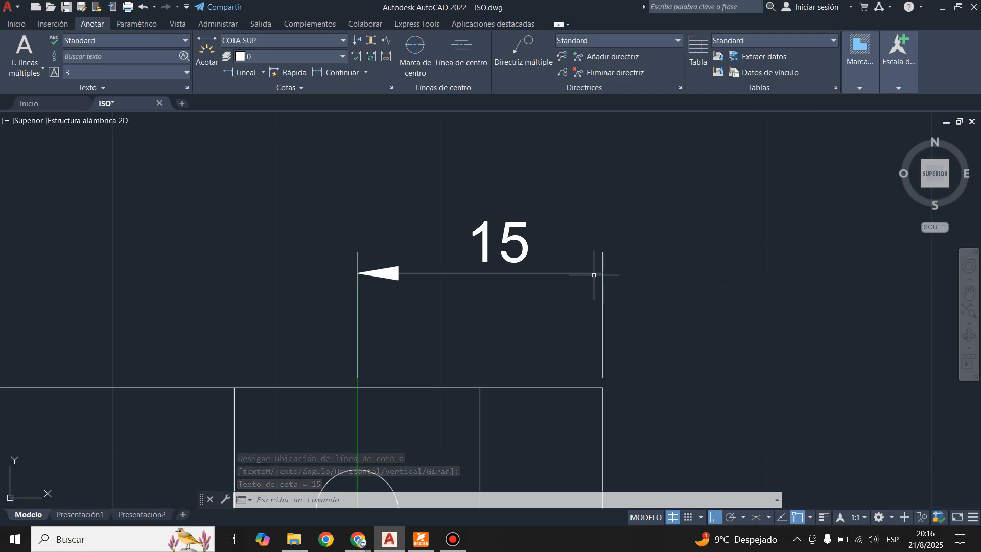
# Step: Compare the chain of dimensions above the plate in the PDF manual with the AutoCAD drawing's upper edge
pyautogui.click(421, 539)
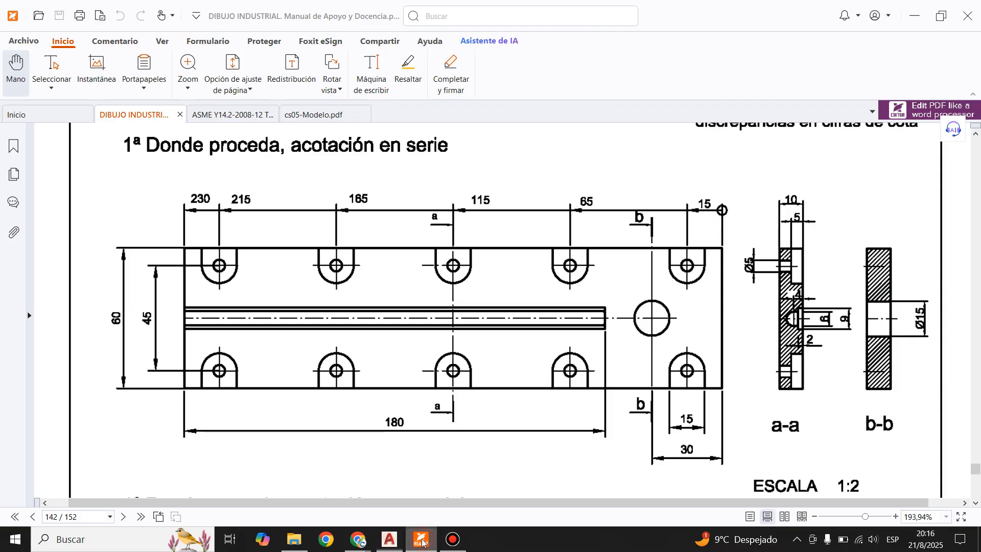
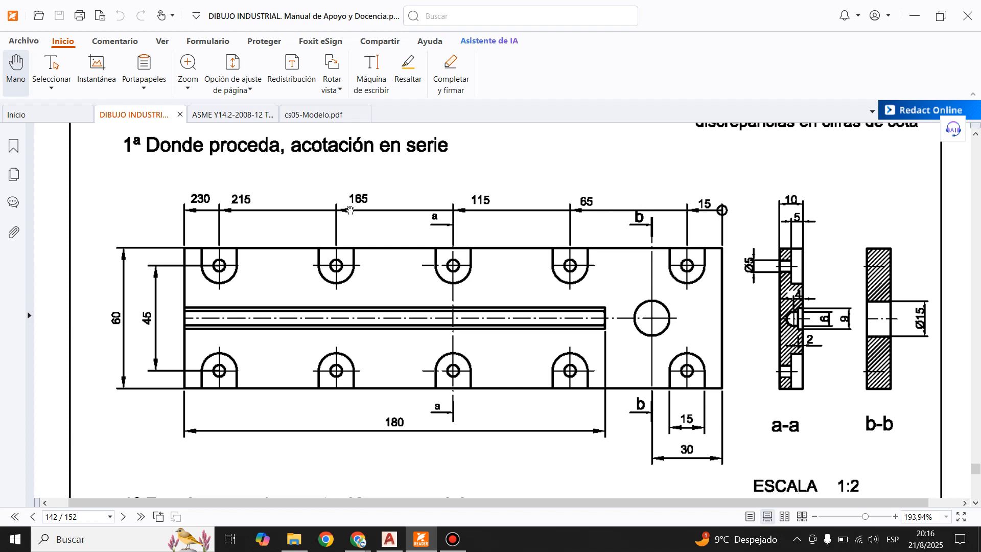
pyautogui.click(389, 539)
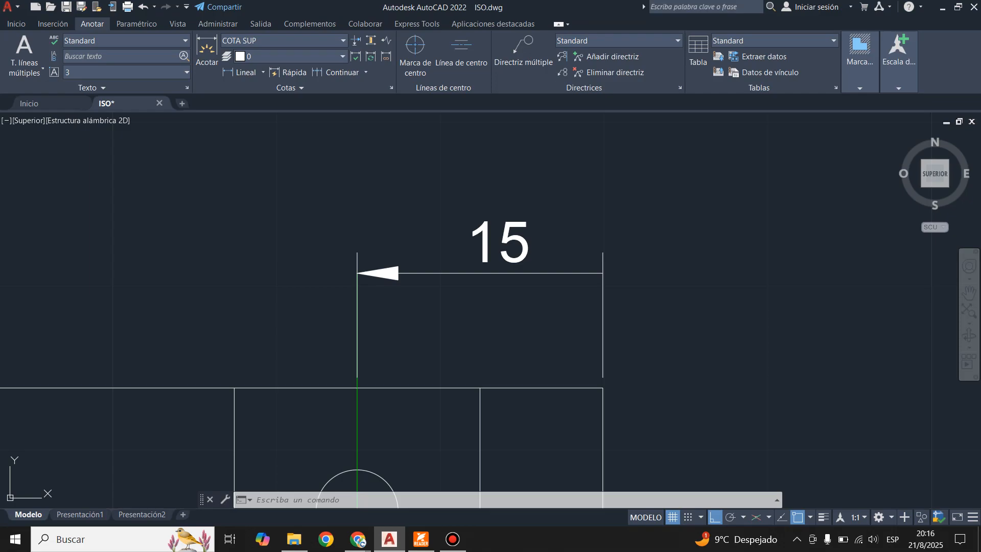
pyautogui.scroll(-2, 606, 317)
pyautogui.scroll(-1, 628, 311)
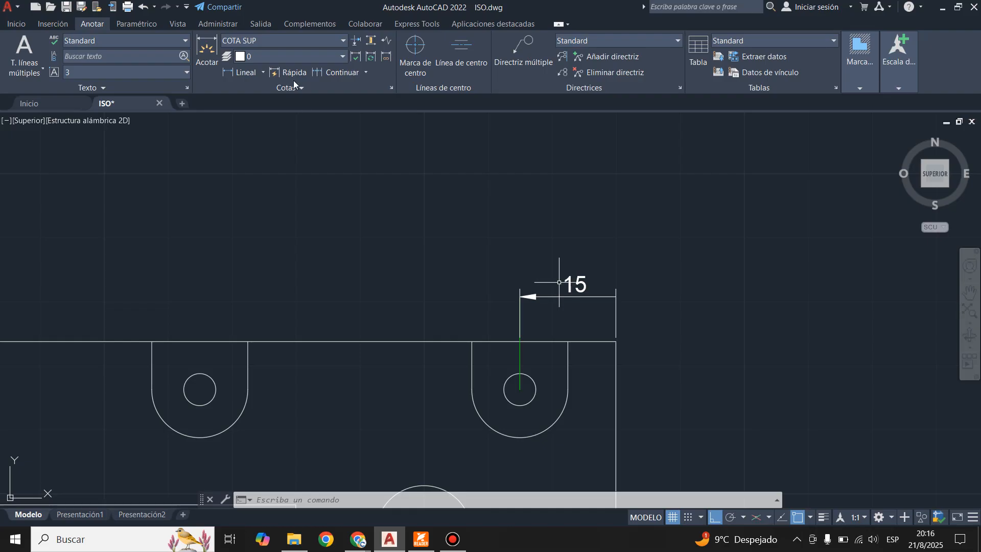
pyautogui.scroll(-5, 635, 263)
pyautogui.scroll(5, 615, 268)
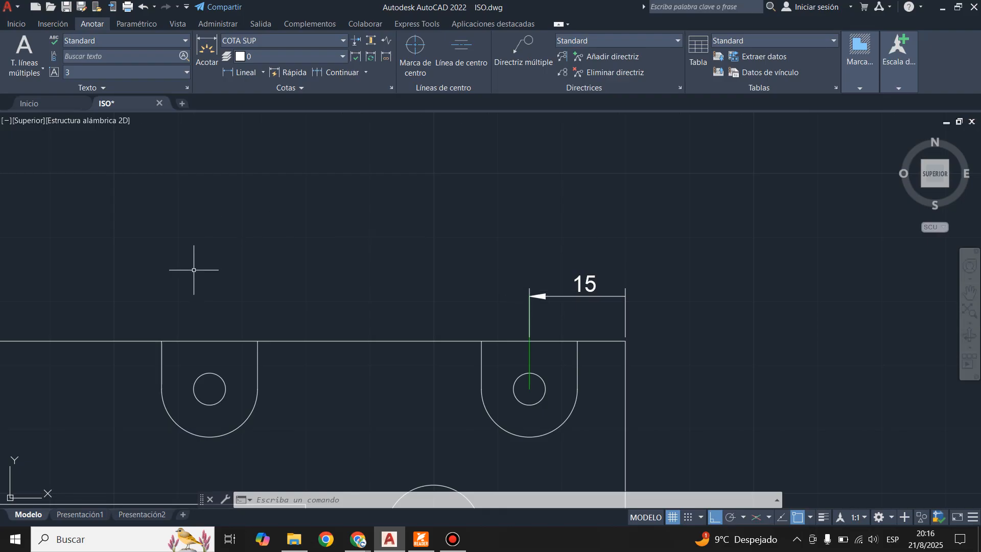
pyautogui.scroll(-5, 464, 286)
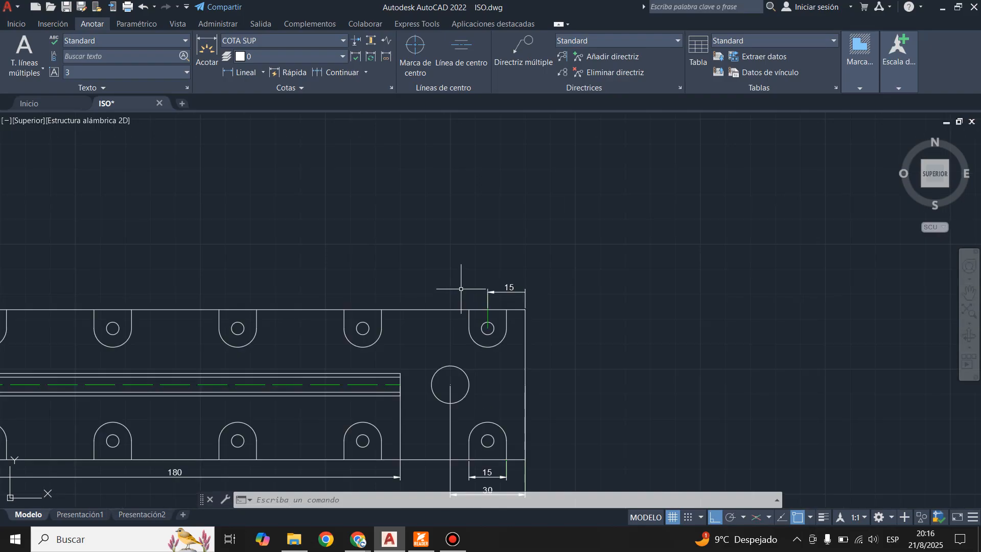
pyautogui.scroll(-2, 462, 299)
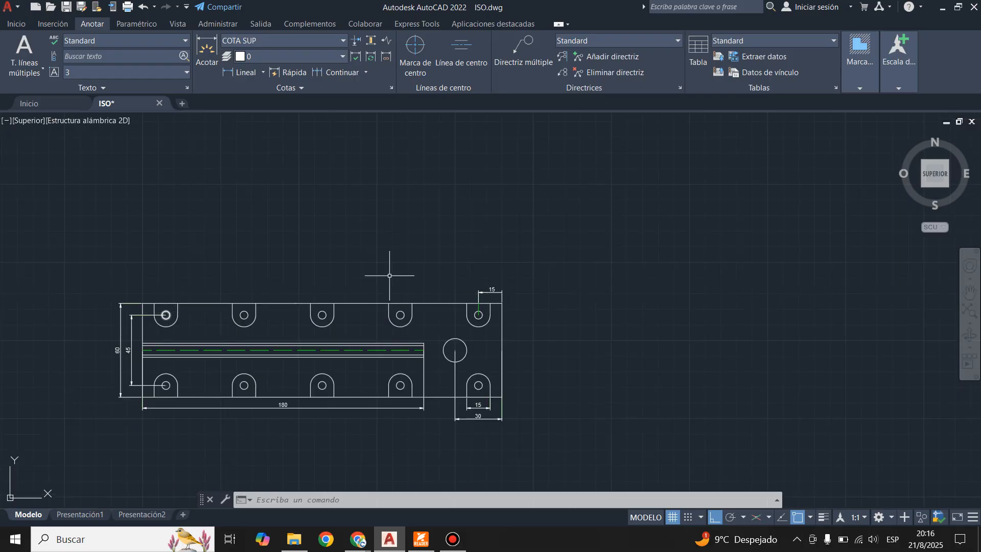
# Step: Try to continue the 15 mm upper dimension to the next two hole centres to its left, and undo the continued dimensions
pyautogui.scroll(6, 408, 288)
pyautogui.click(320, 73)
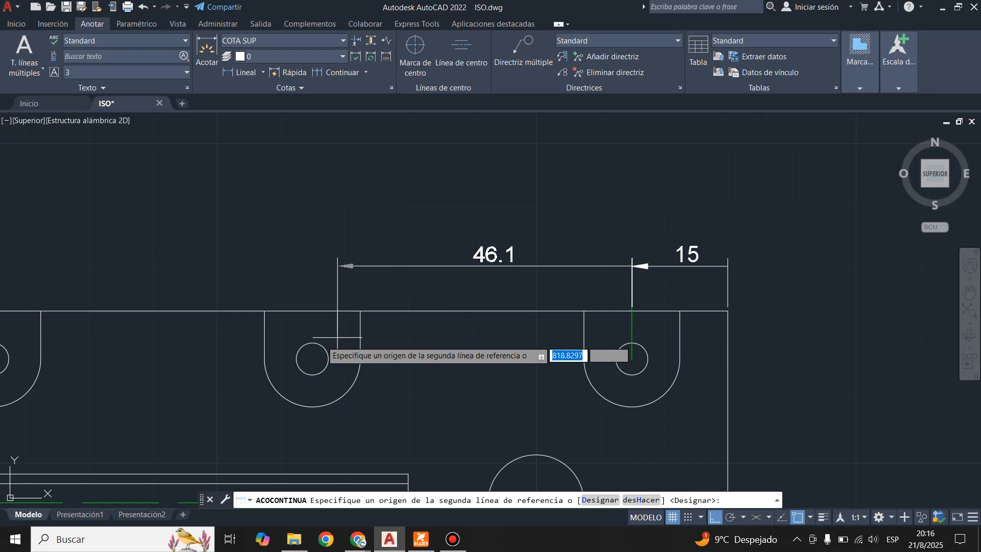
pyautogui.click(313, 357)
pyautogui.scroll(-3, 380, 345)
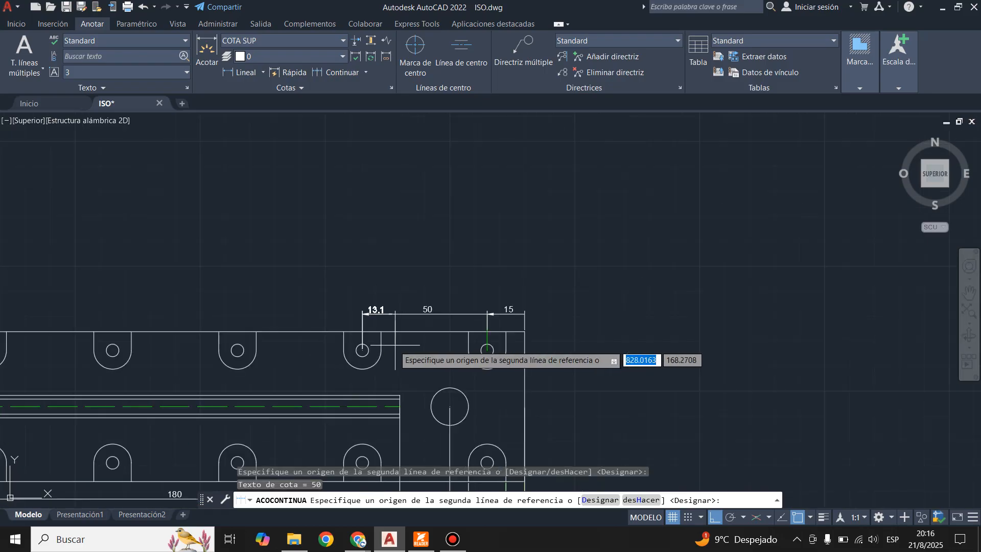
pyautogui.scroll(4, 245, 352)
pyautogui.click(247, 353)
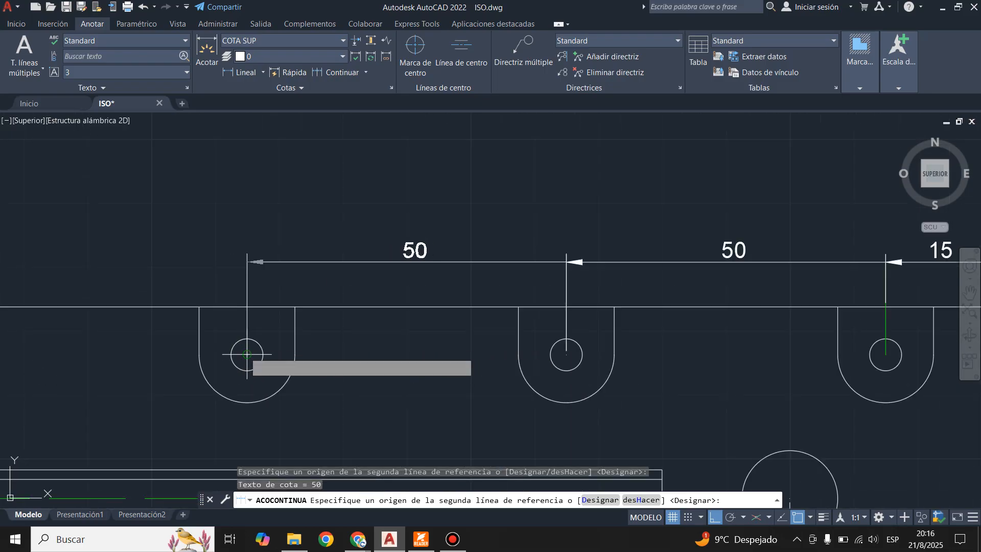
pyautogui.scroll(-4, 247, 353)
pyautogui.scroll(2, 287, 338)
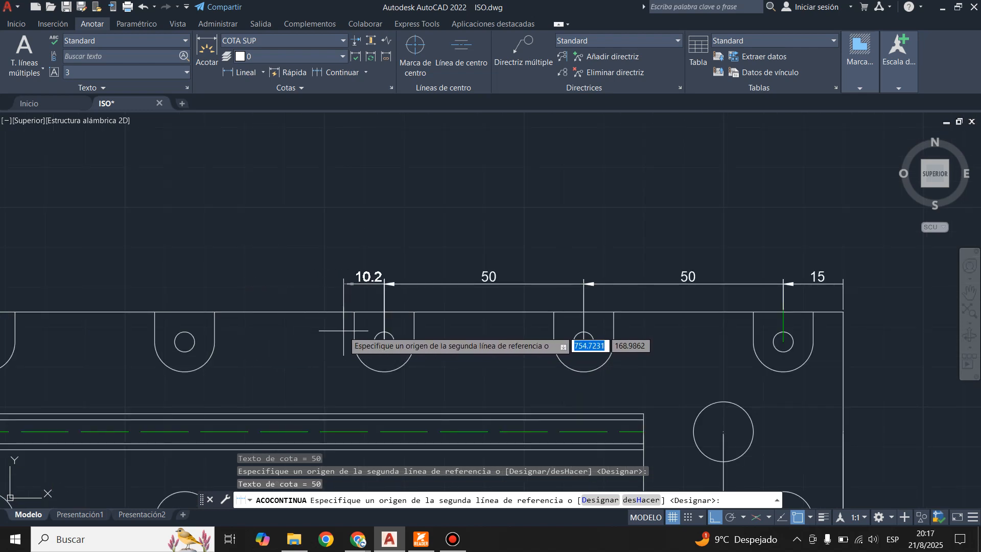
pyautogui.press('Escape')
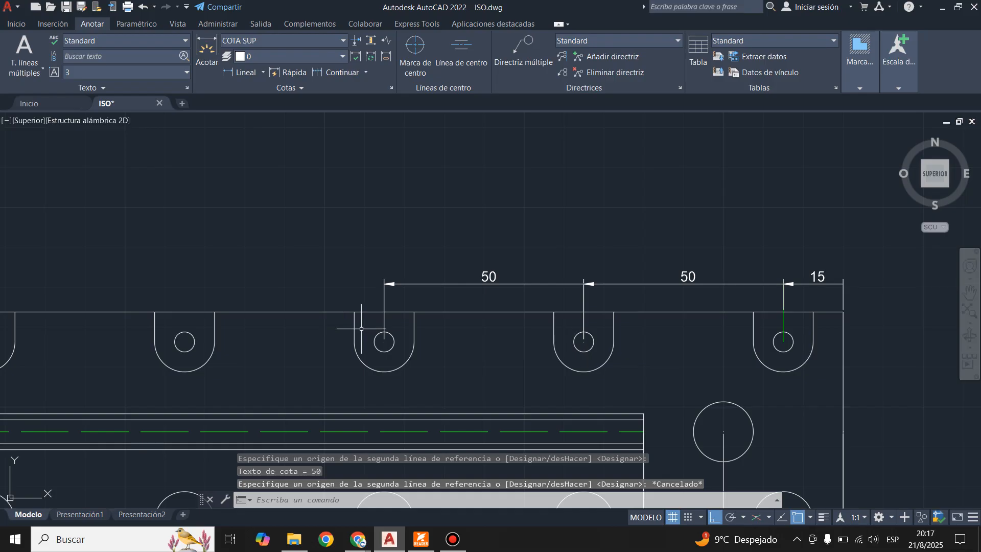
pyautogui.hotkey('ctrl', 'z')
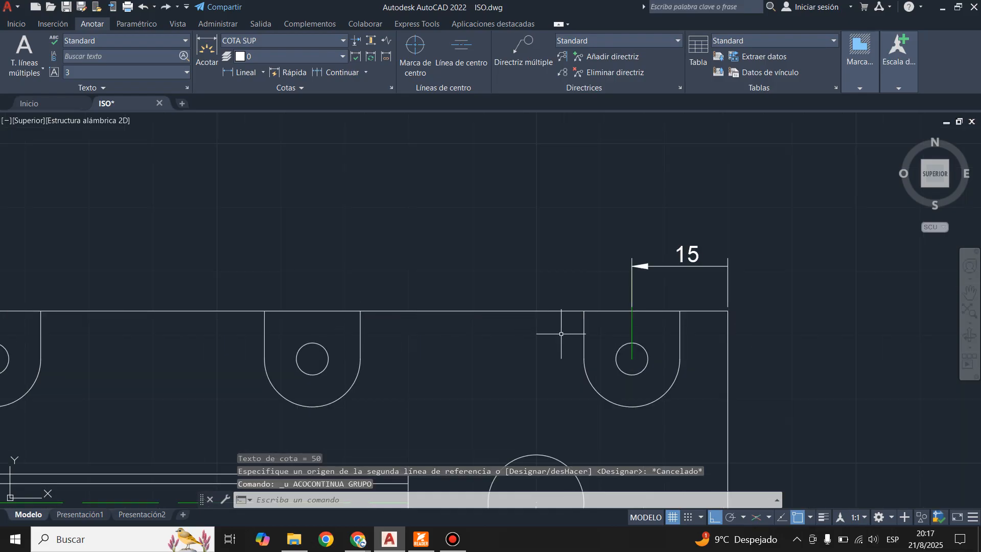
pyautogui.click(343, 74)
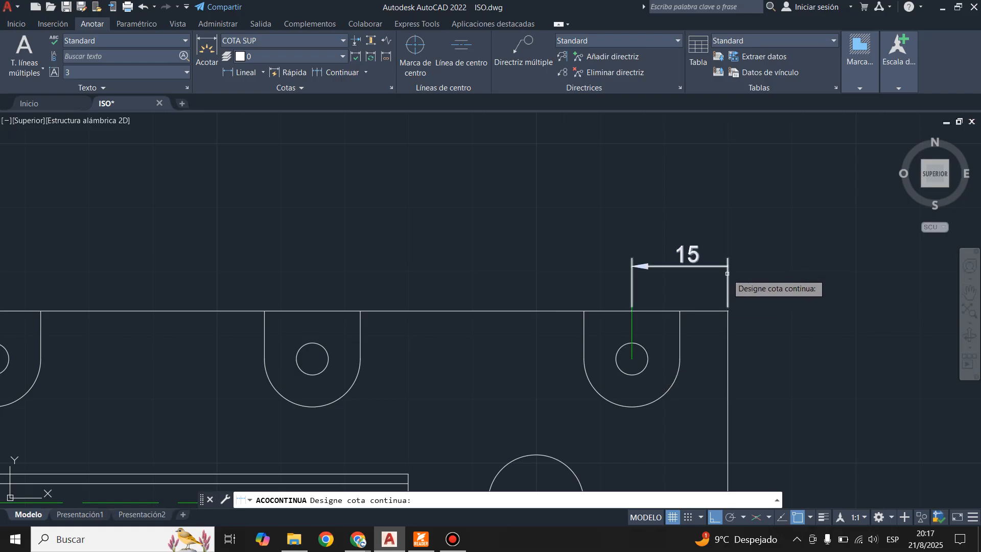
pyautogui.click(726, 272)
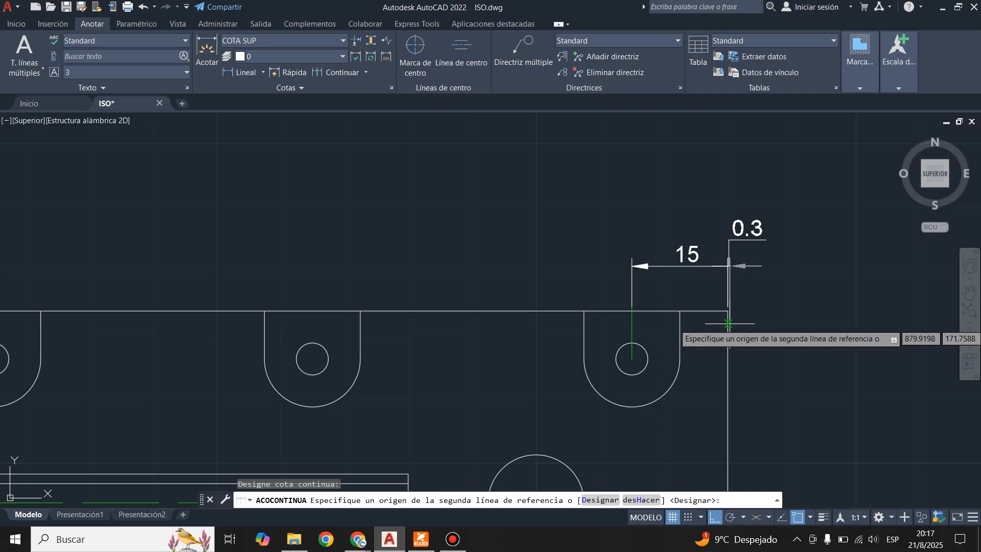
pyautogui.press('Escape')
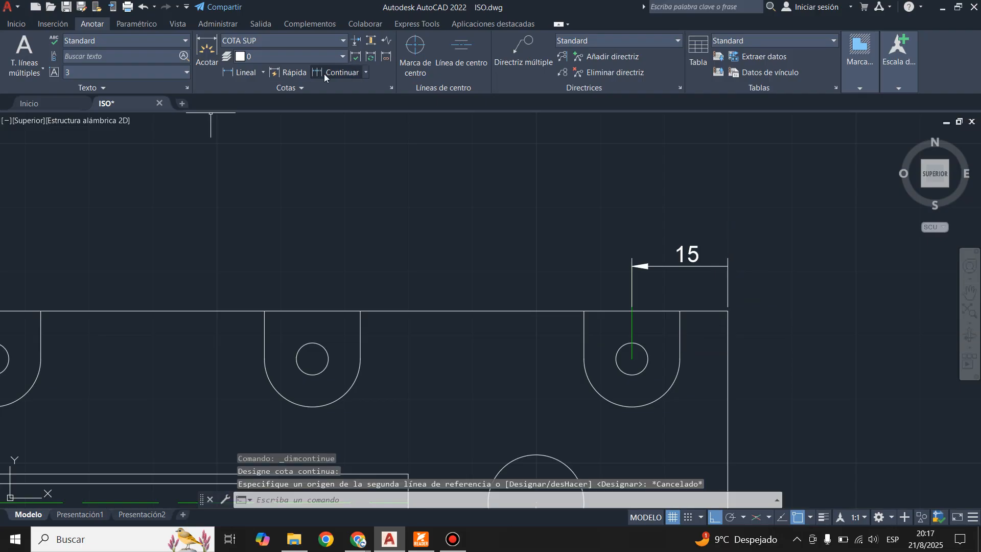
# Step: Dimension linearly from the plate's upper-right corner to the centre of the second upper hole from the right, level with the 15 mm dimension
pyautogui.click(225, 72)
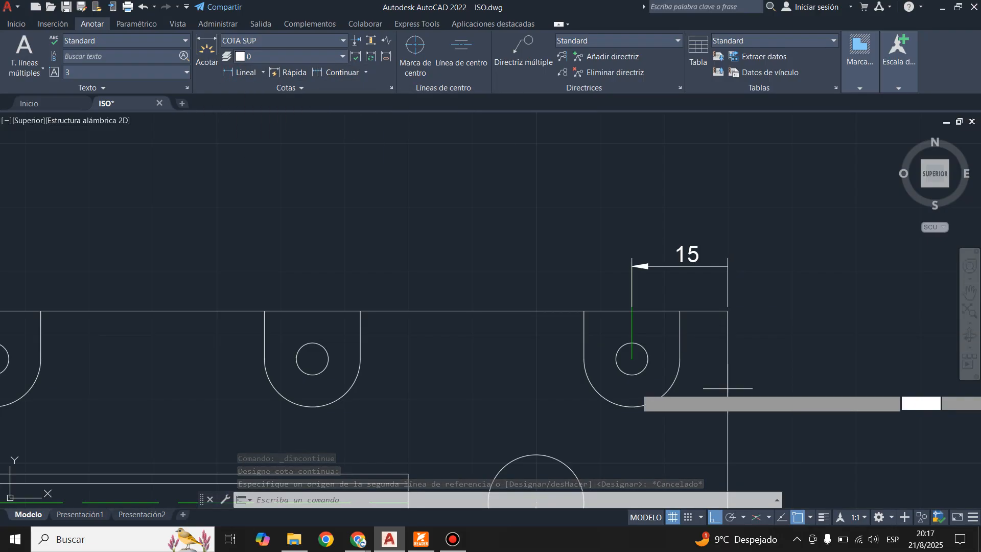
pyautogui.click(729, 311)
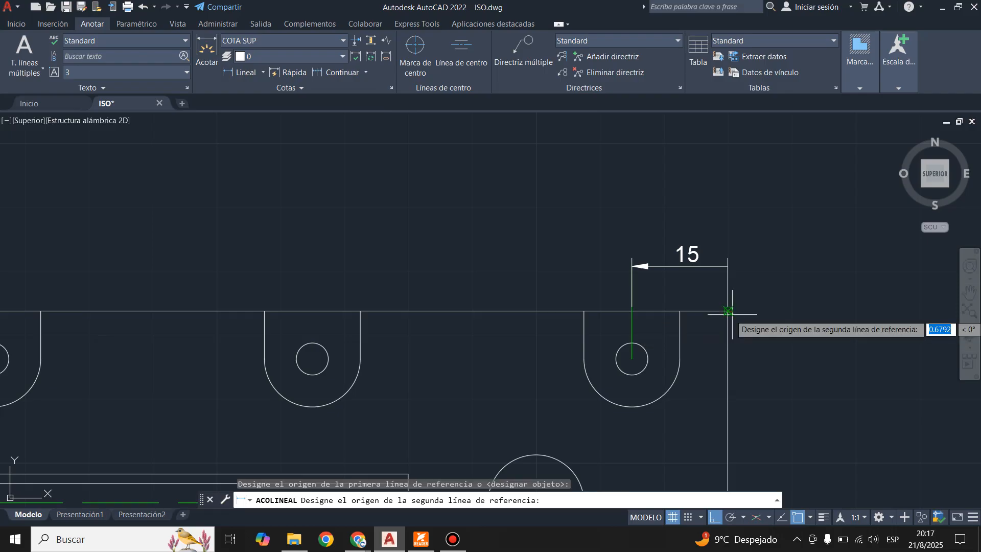
pyautogui.click(312, 359)
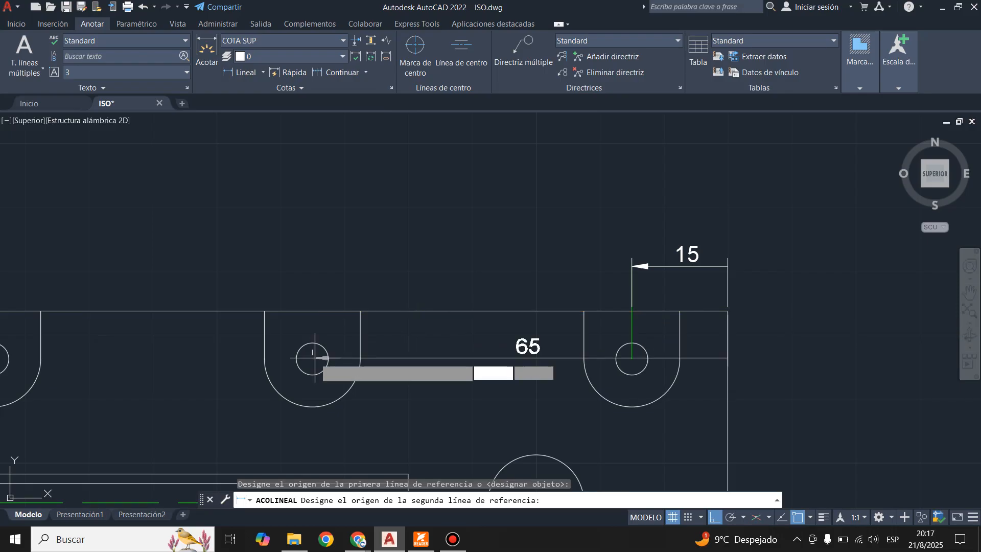
pyautogui.click(349, 266)
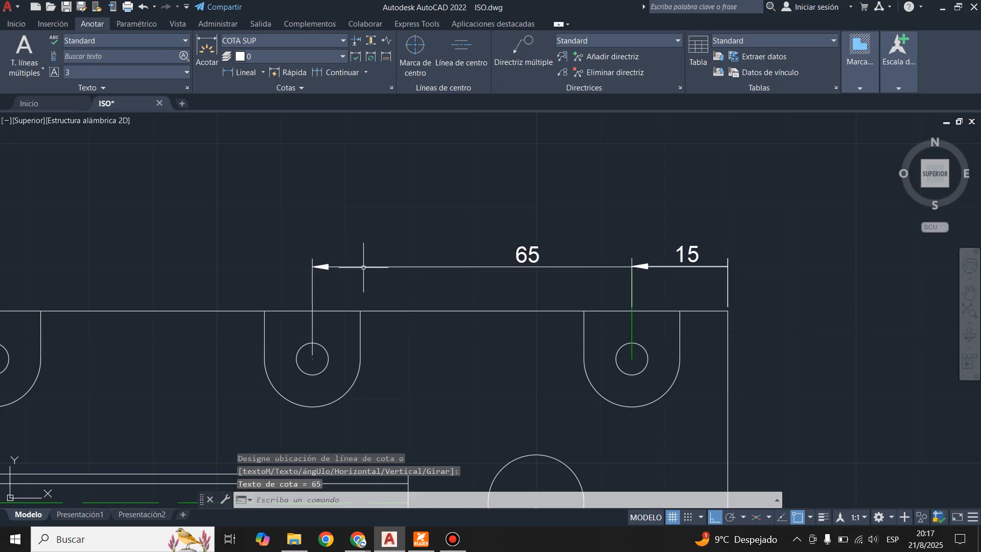
# Step: Stretch the new dimension's line at the plate's right end to align it with the 15 mm dimension line
pyautogui.click(598, 266)
pyautogui.scroll(8, 669, 266)
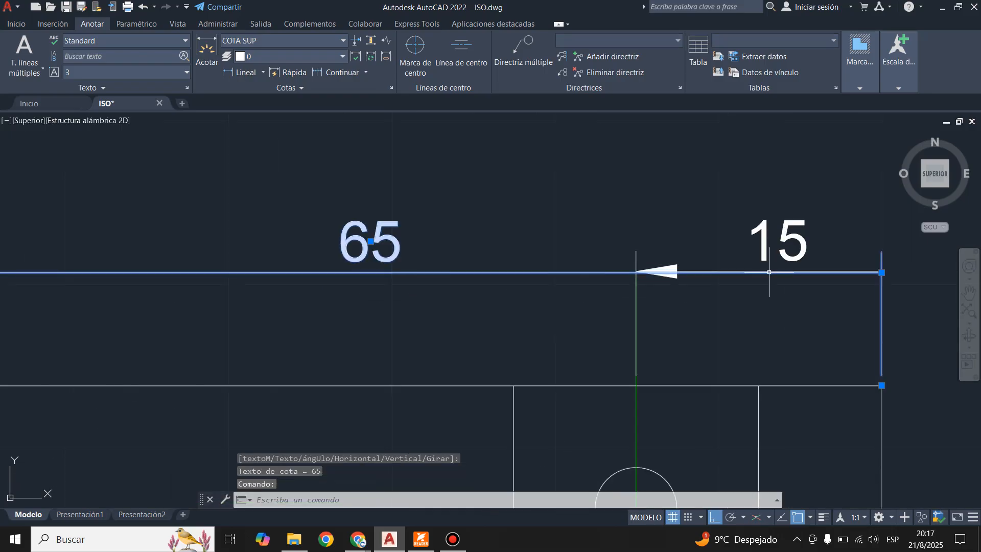
pyautogui.scroll(-3, 777, 281)
pyautogui.scroll(6, 712, 280)
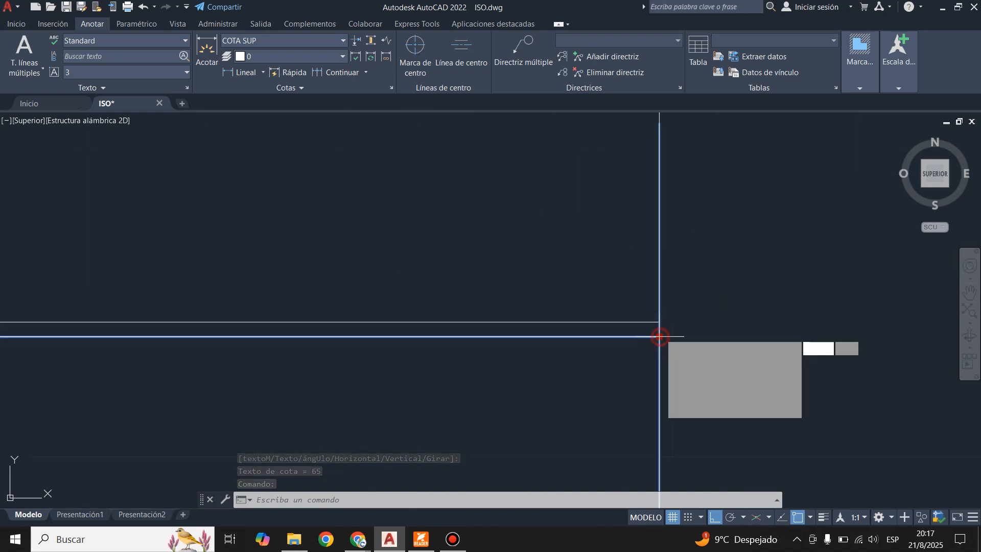
pyautogui.click(660, 336)
pyautogui.scroll(-6, 688, 278)
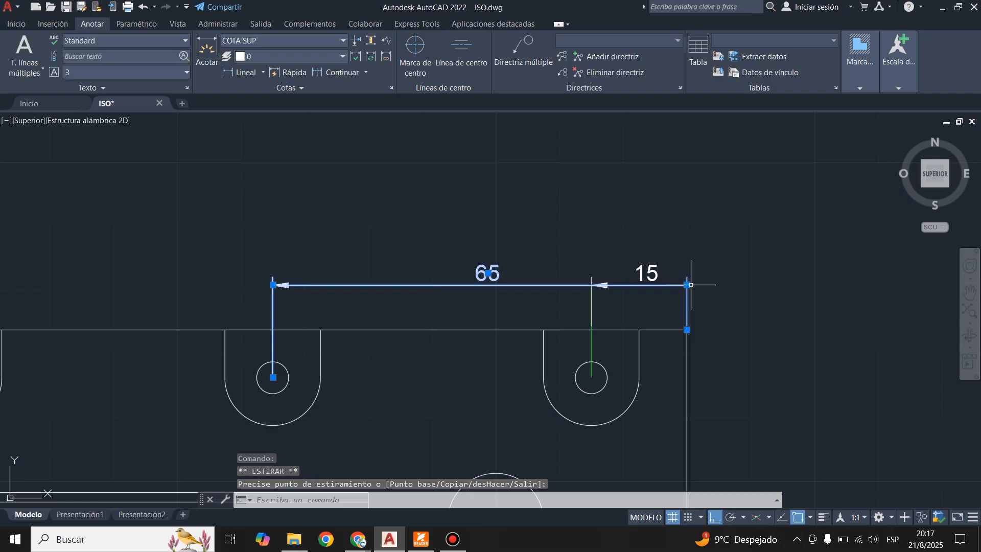
pyautogui.press('Escape')
pyautogui.scroll(-3, 383, 350)
pyautogui.scroll(3, 556, 302)
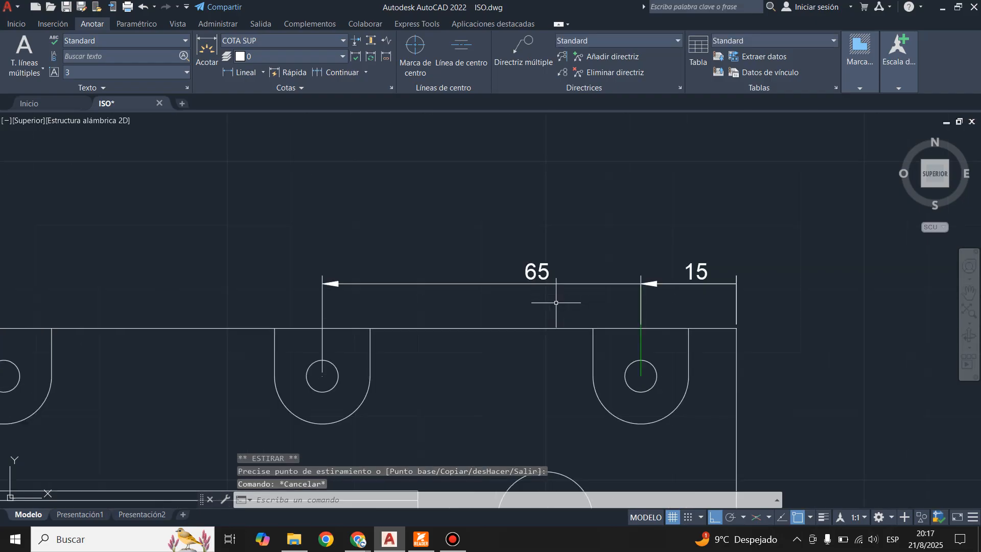
# Step: Dimension linearly from the plate's upper-right corner to the centre of the third upper hole from the right, on the same dimension line
pyautogui.click(338, 75)
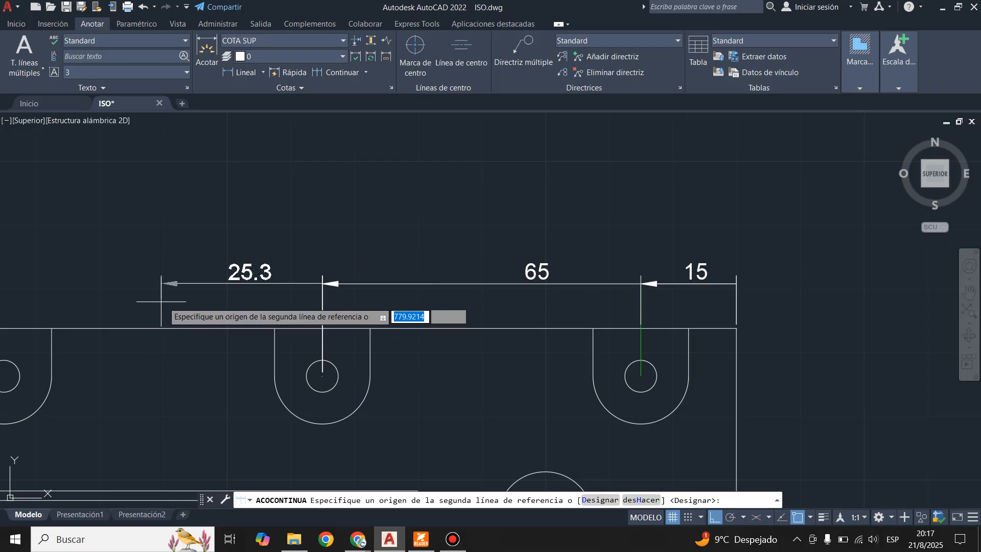
pyautogui.press('Escape')
pyautogui.click(243, 72)
pyautogui.scroll(-2, 868, 266)
pyautogui.scroll(2, 787, 306)
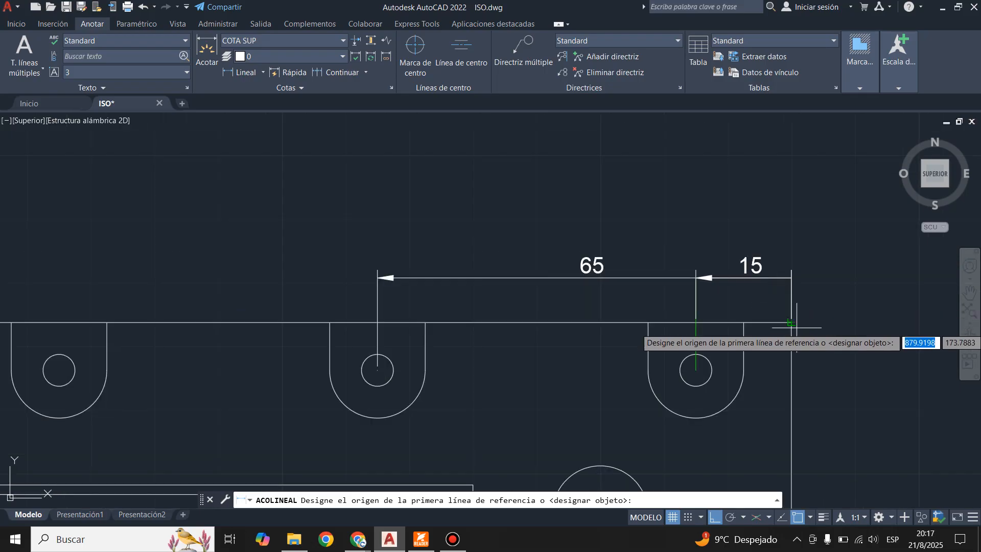
pyautogui.click(791, 322)
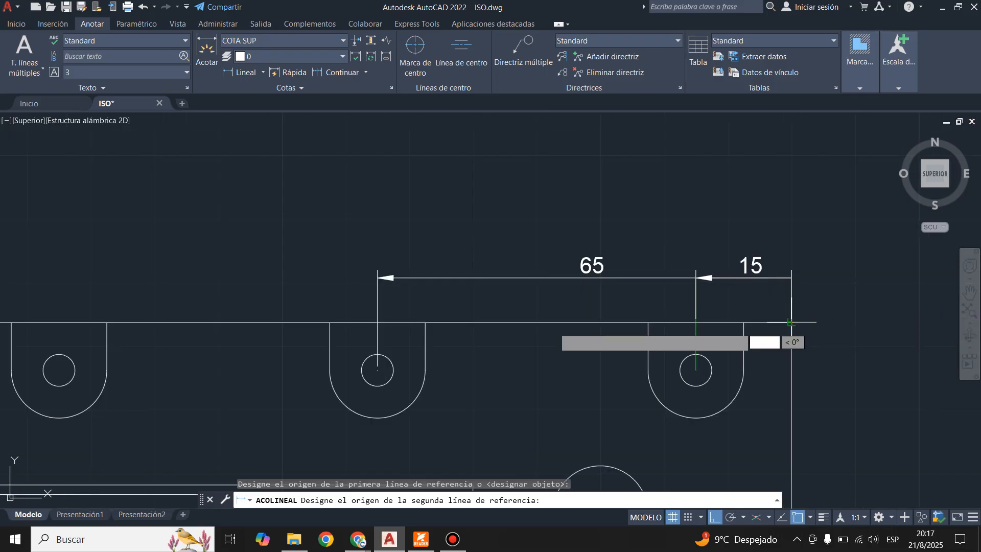
pyautogui.click(59, 370)
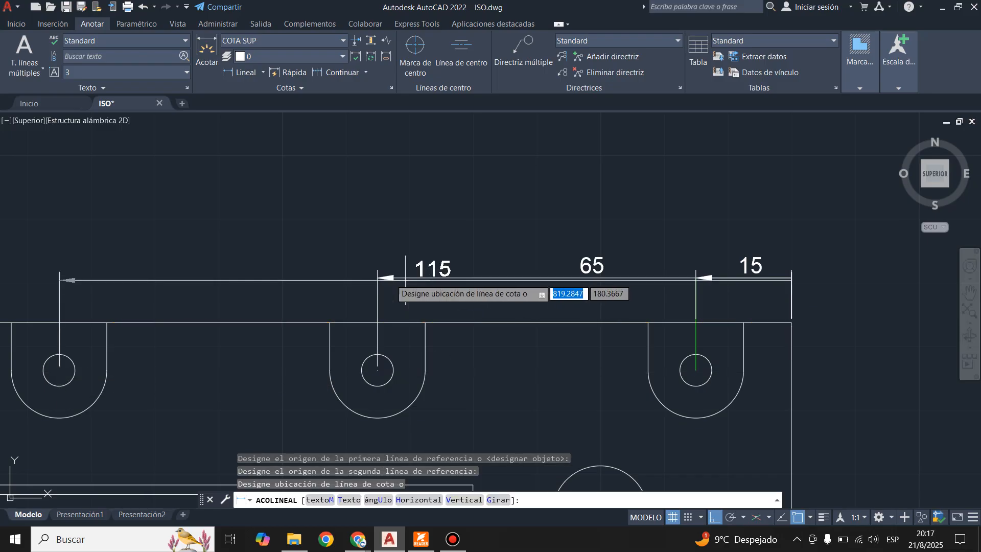
pyautogui.click(374, 277)
pyautogui.scroll(-2, 661, 188)
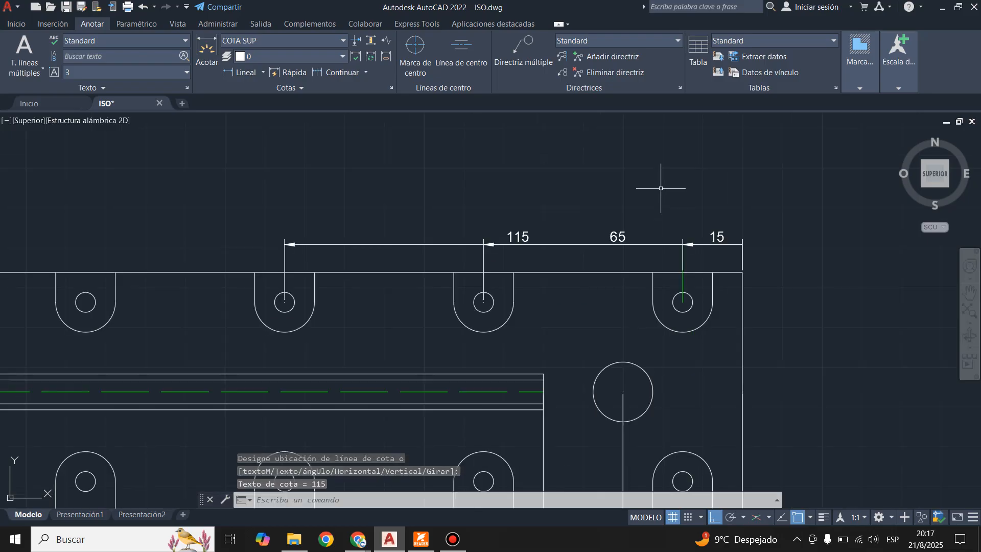
# Step: Examine the text placement of the dimensions above the plate and compare it with the PDF manual
pyautogui.scroll(4, 406, 221)
pyautogui.scroll(-6, 425, 225)
pyautogui.scroll(4, 519, 291)
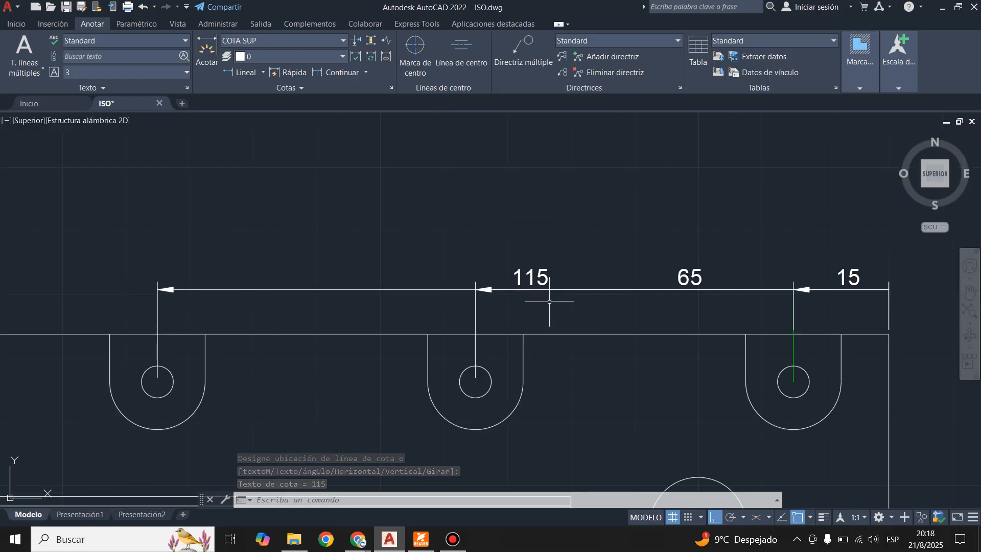
pyautogui.click(518, 275)
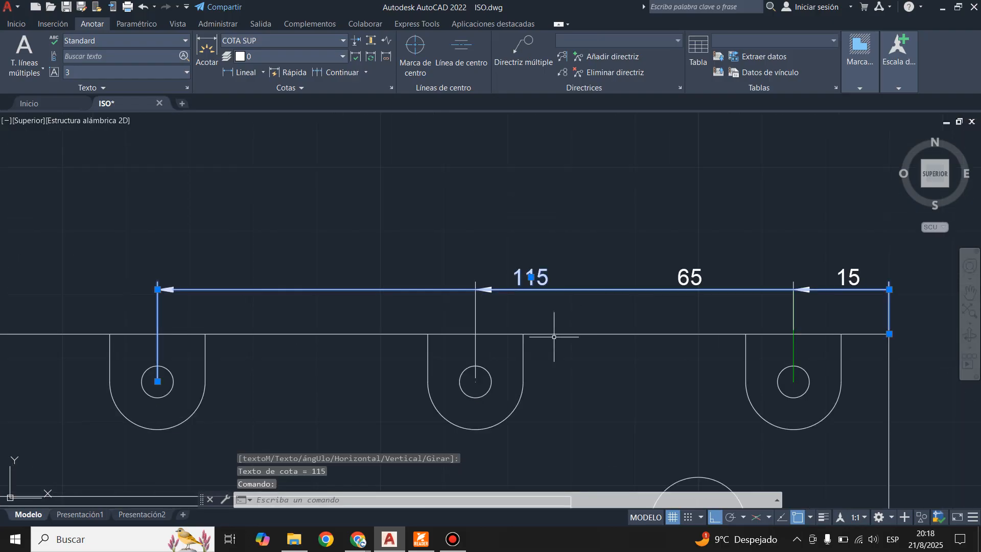
pyautogui.press('Escape')
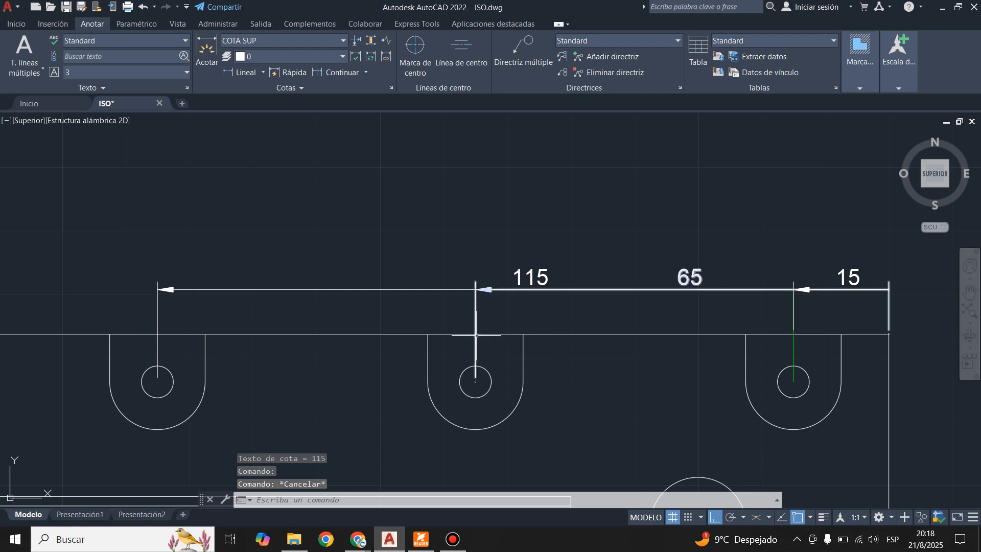
pyautogui.scroll(-2, 476, 335)
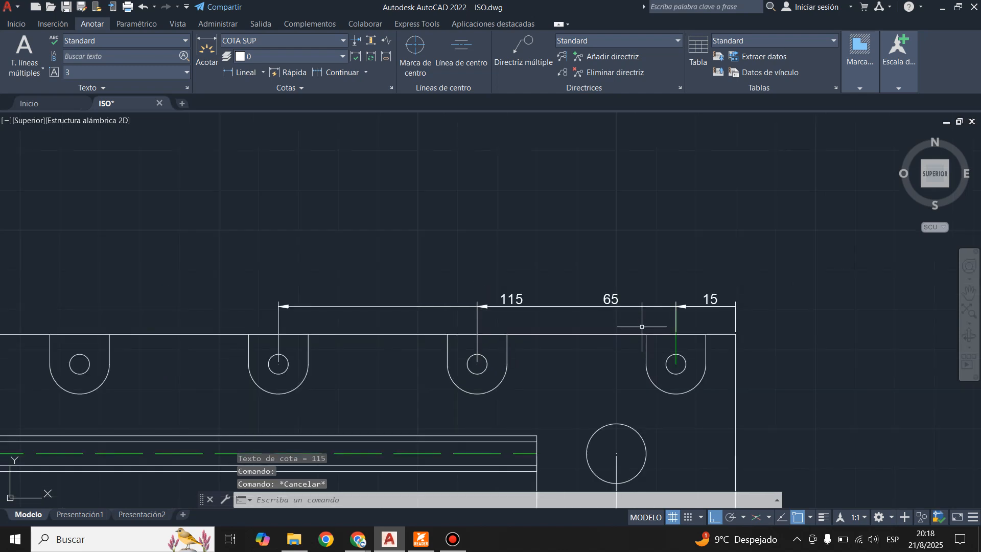
pyautogui.click(421, 537)
pyautogui.click(422, 545)
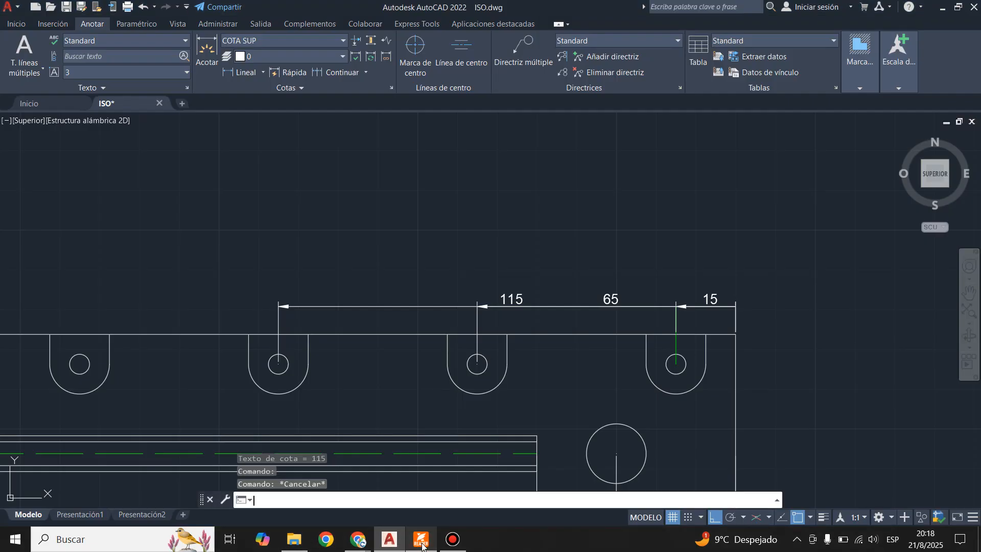
# Step: Set the COTA SUP dimension style's horizontal text placement to En línea ref 1 and save the style
pyautogui.click(390, 87)
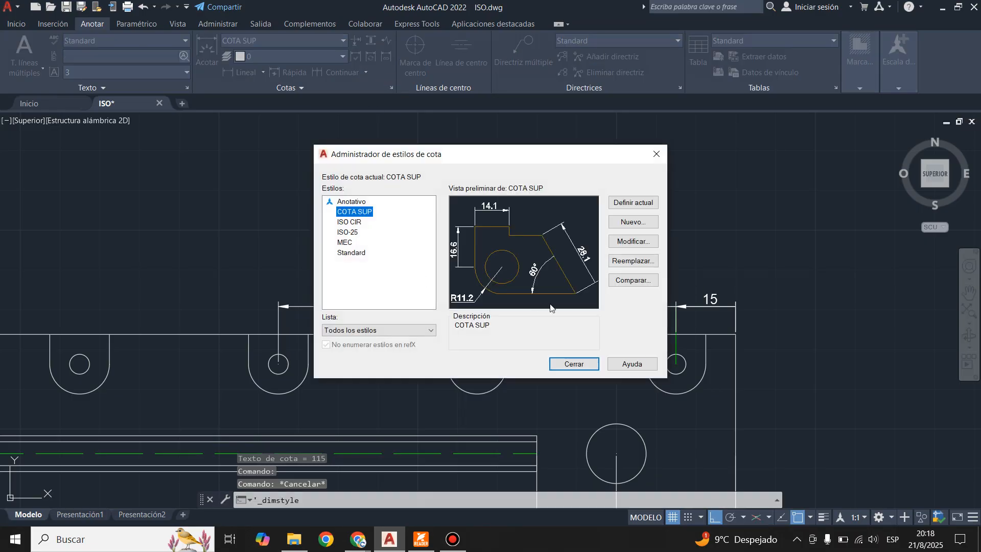
pyautogui.click(626, 242)
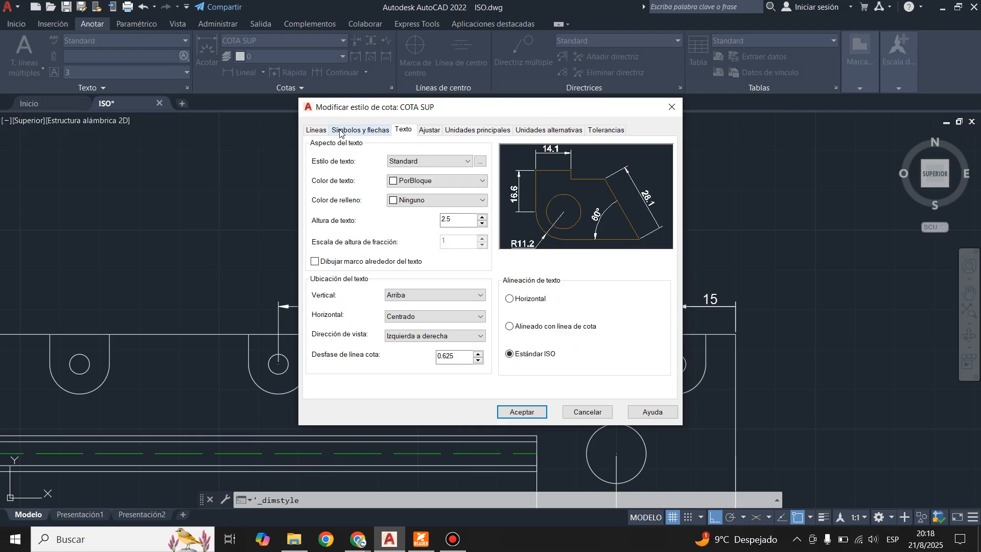
pyautogui.click(413, 295)
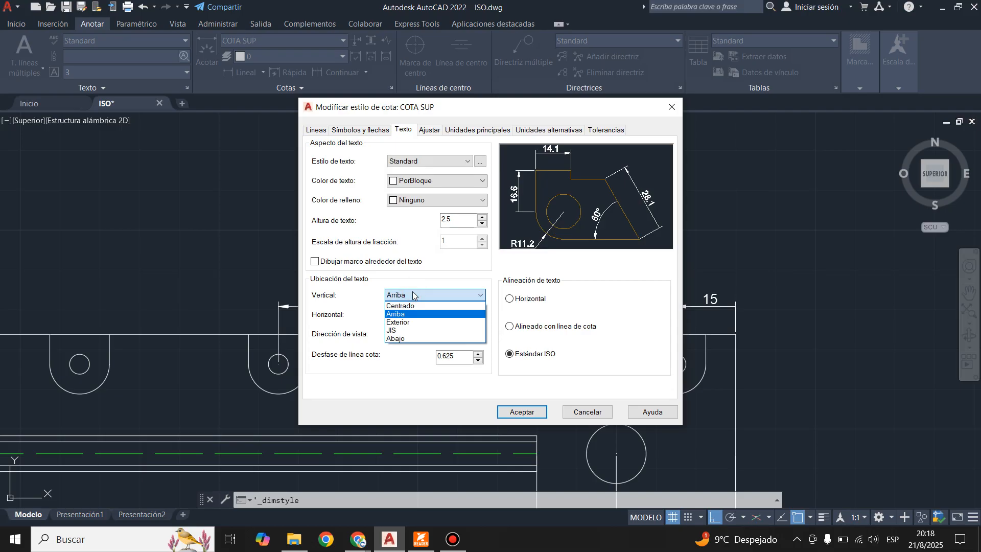
pyautogui.click(413, 295)
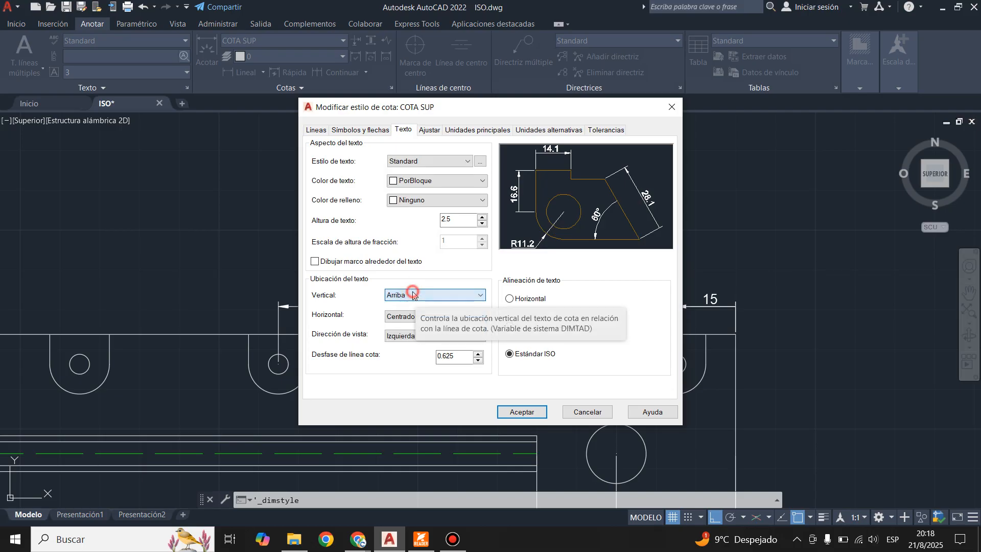
pyautogui.click(393, 318)
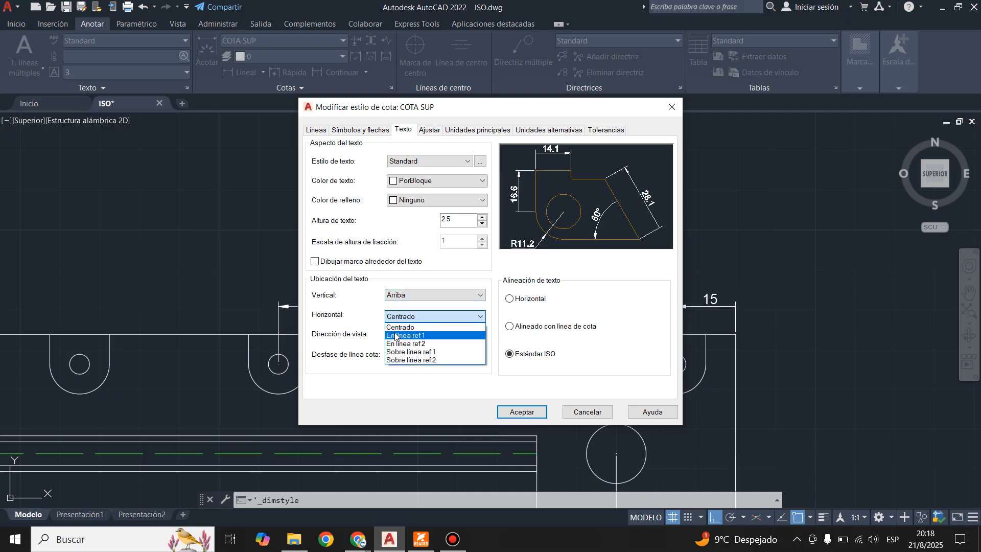
pyautogui.click(395, 335)
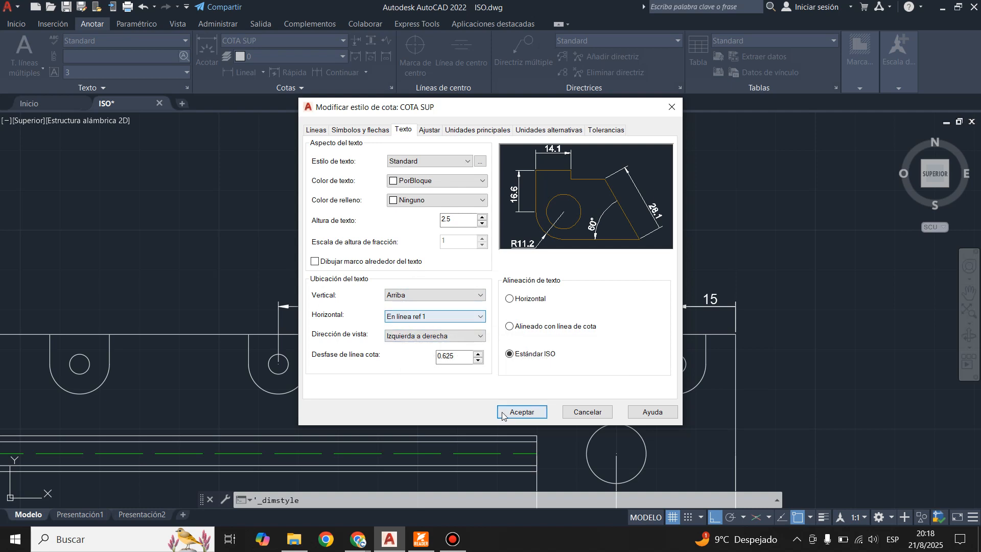
pyautogui.click(518, 411)
pyautogui.click(594, 364)
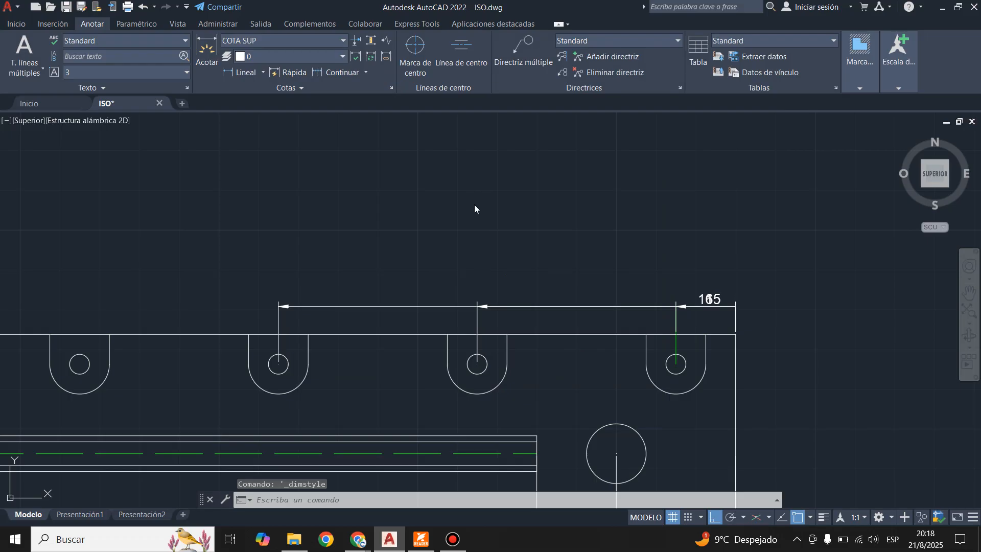
# Step: Set the COTA SUP dimension style's horizontal text placement to En línea ref 2 and save the style
pyautogui.press('Return')
pyautogui.click(634, 243)
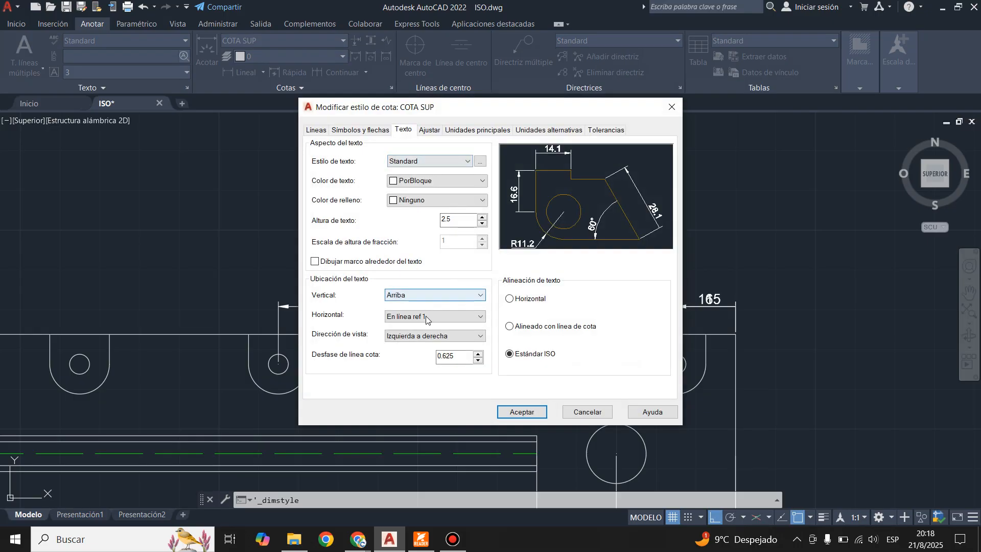
pyautogui.click(426, 318)
pyautogui.click(422, 344)
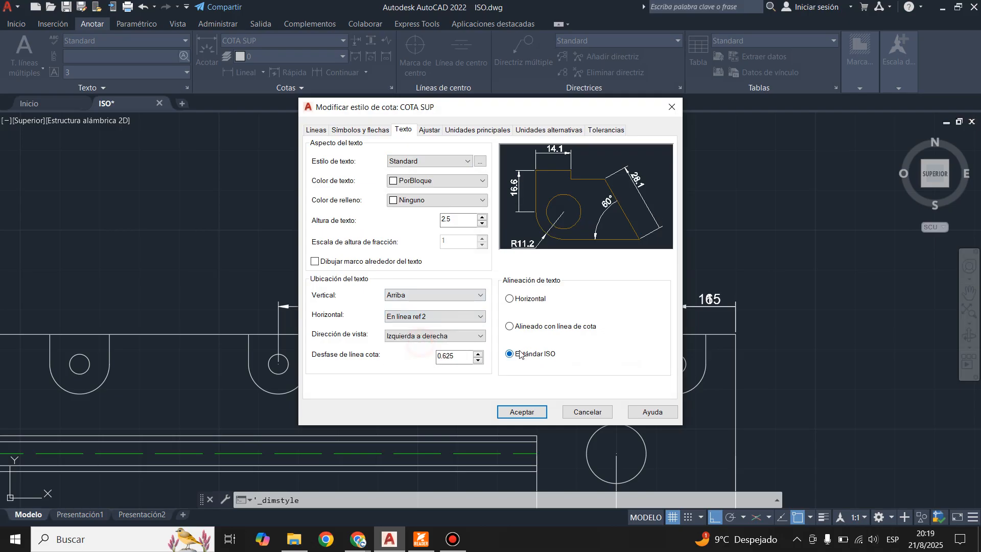
pyautogui.click(526, 410)
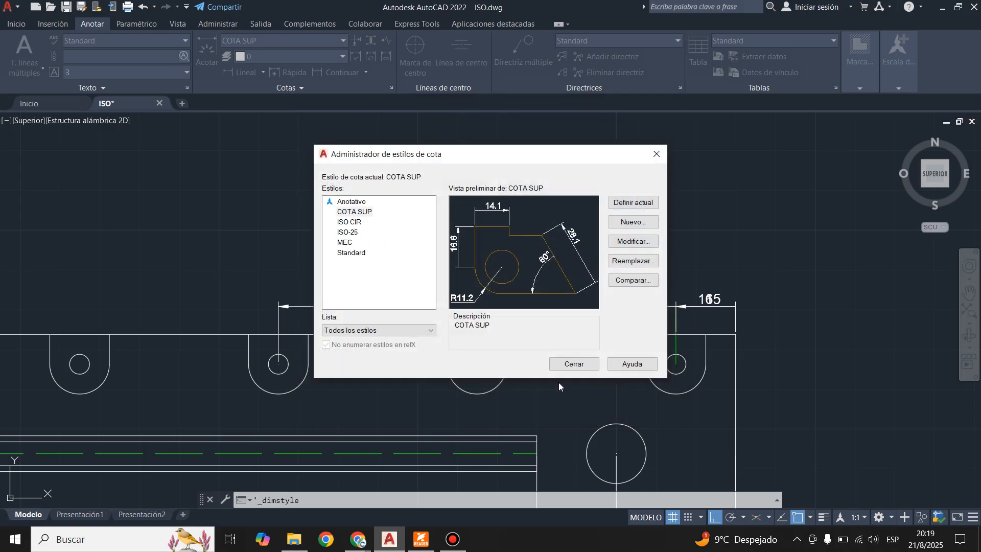
pyautogui.click(562, 364)
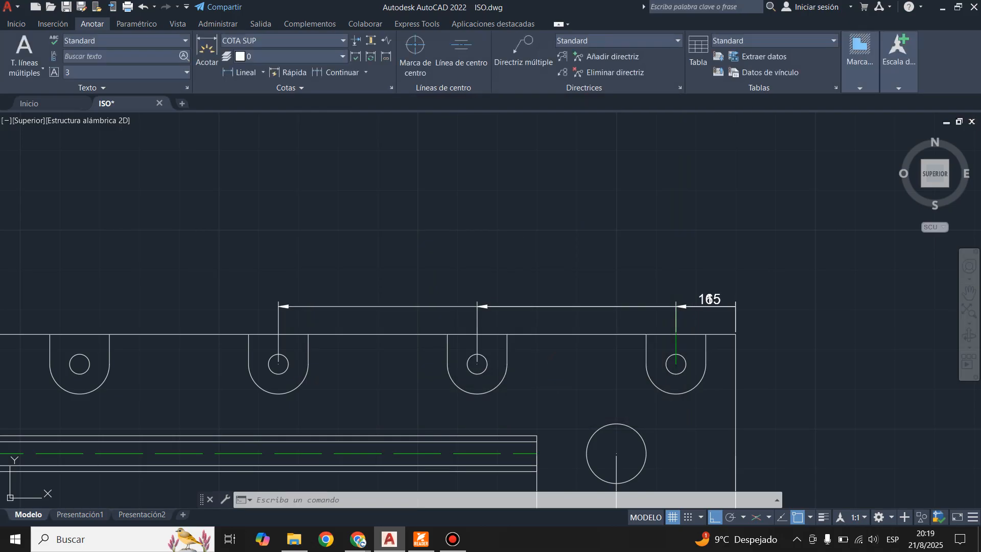
pyautogui.scroll(-5, 536, 370)
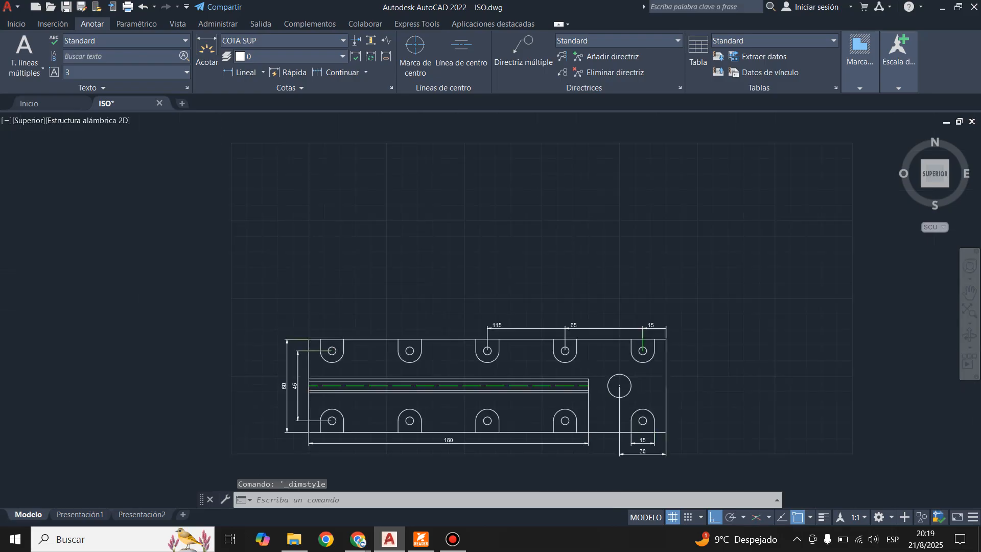
pyautogui.scroll(2, 506, 303)
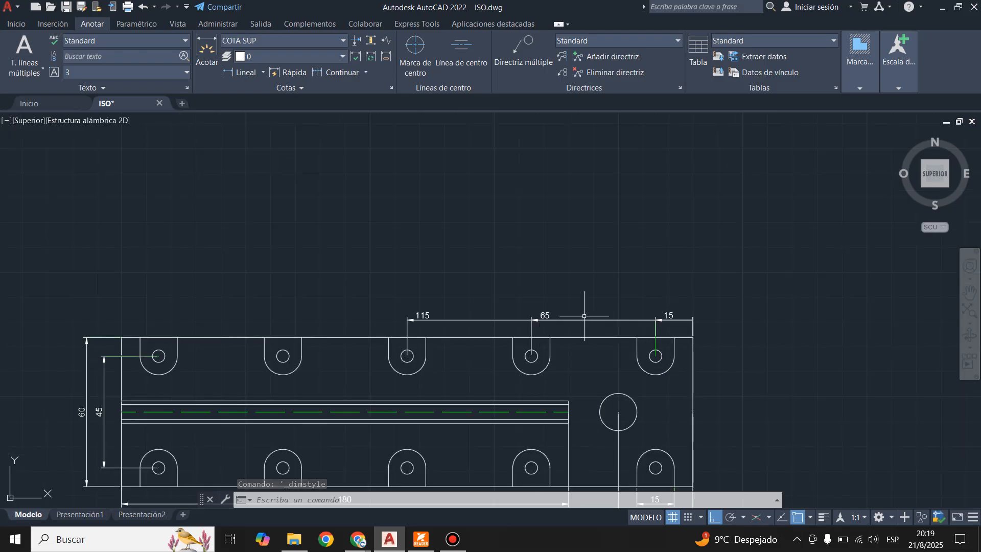
pyautogui.scroll(2, 584, 316)
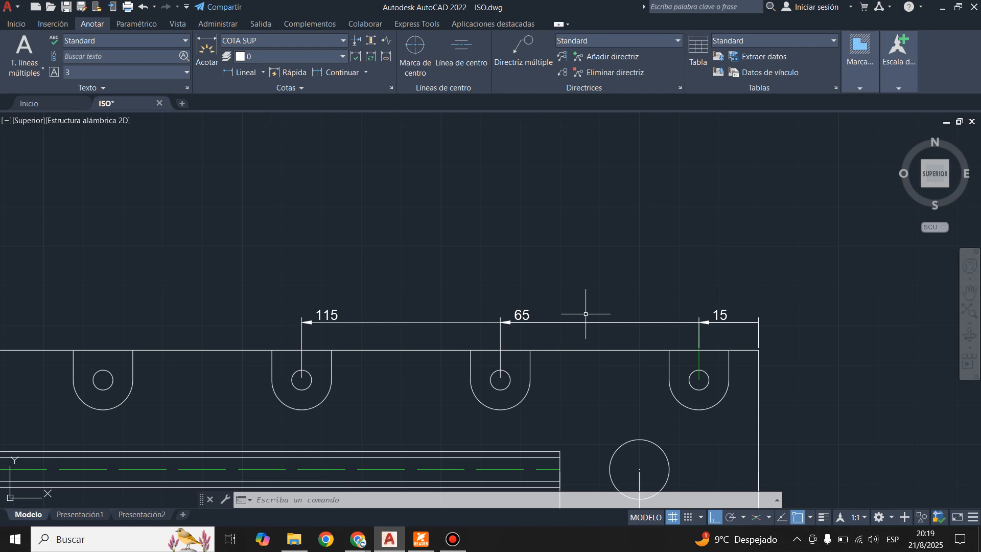
# Step: Dimension linearly from the plate's upper-right corner to the centre of the fourth upper hole from the right, on the same dimension line
pyautogui.click(230, 73)
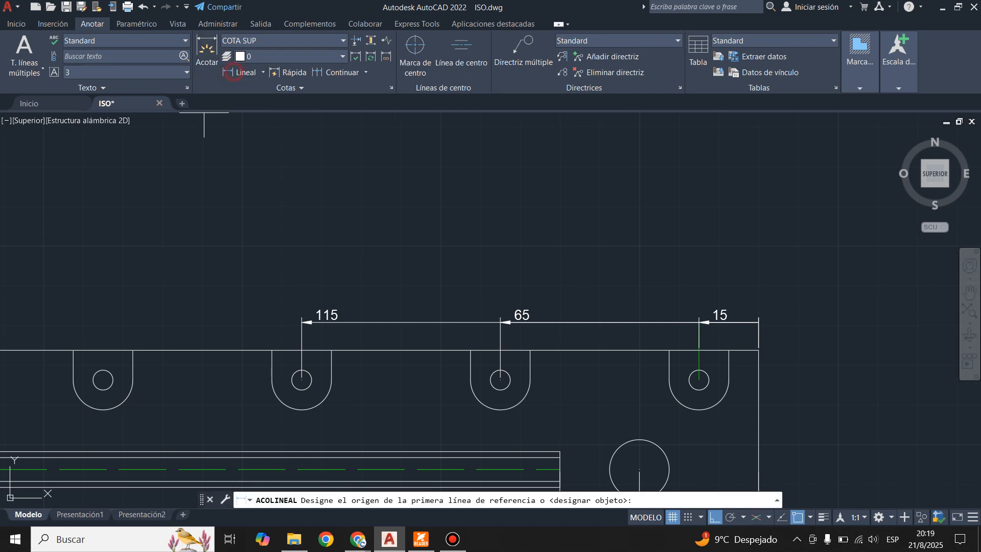
pyautogui.click(759, 350)
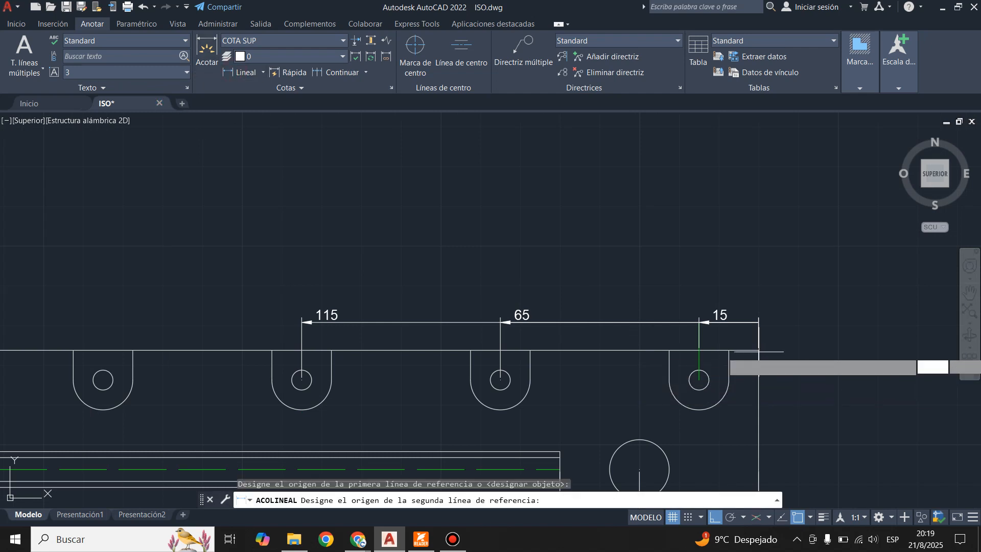
pyautogui.click(103, 380)
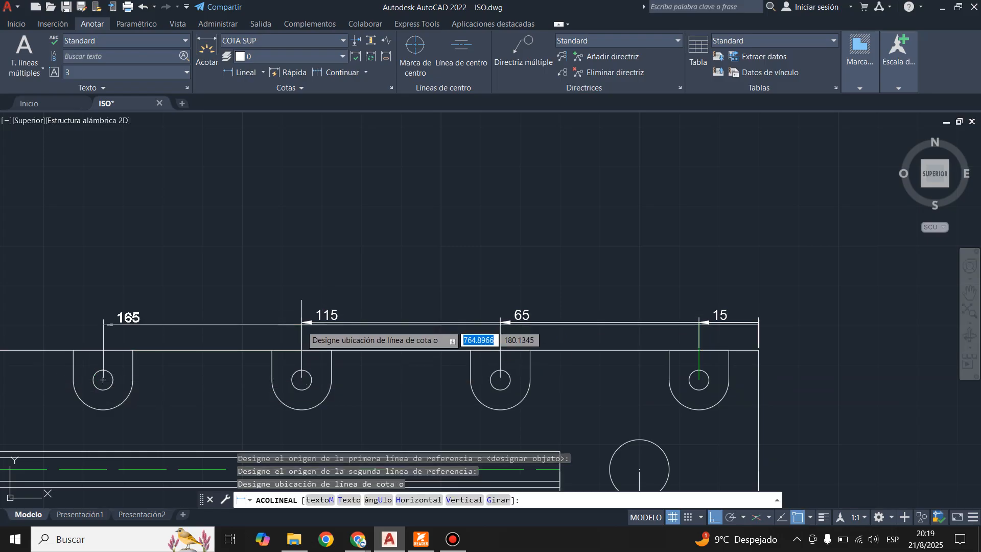
pyautogui.click(304, 323)
# Step: Dimension linearly from the plate's upper-right corner to the centre of the leftmost upper hole, aligned with the existing dimension chain
pyautogui.scroll(-2, 590, 292)
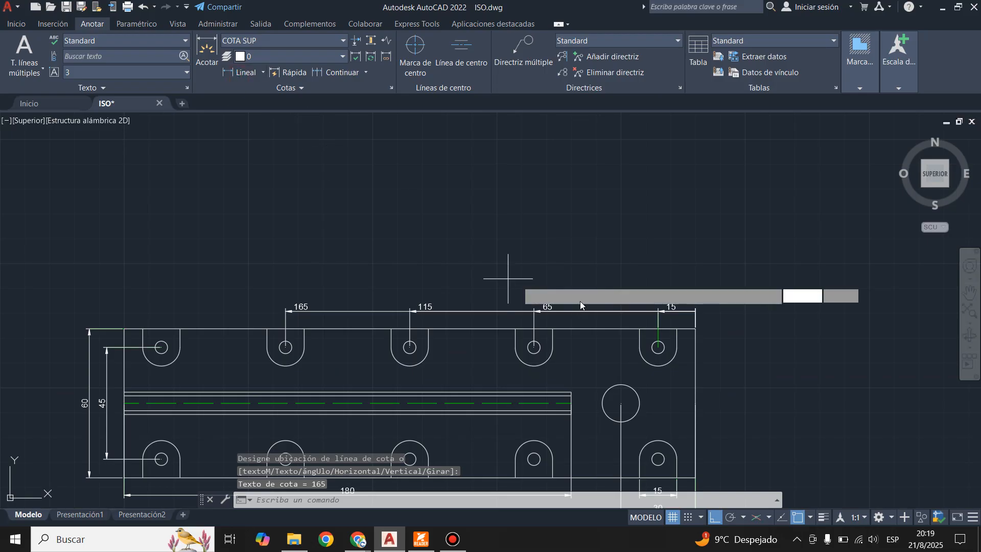
pyautogui.scroll(4, 684, 333)
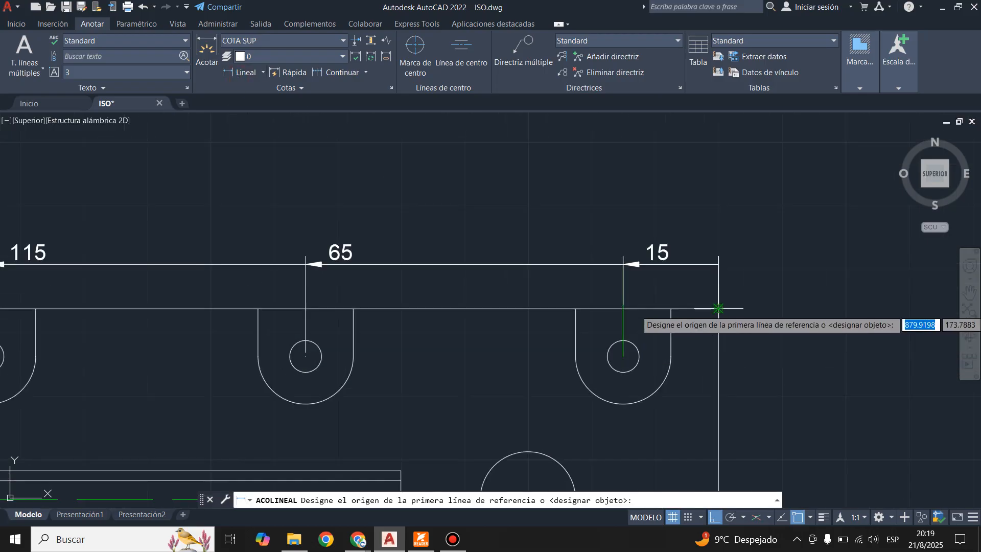
pyautogui.click(715, 309)
pyautogui.scroll(-4, 715, 309)
pyautogui.scroll(2, 174, 316)
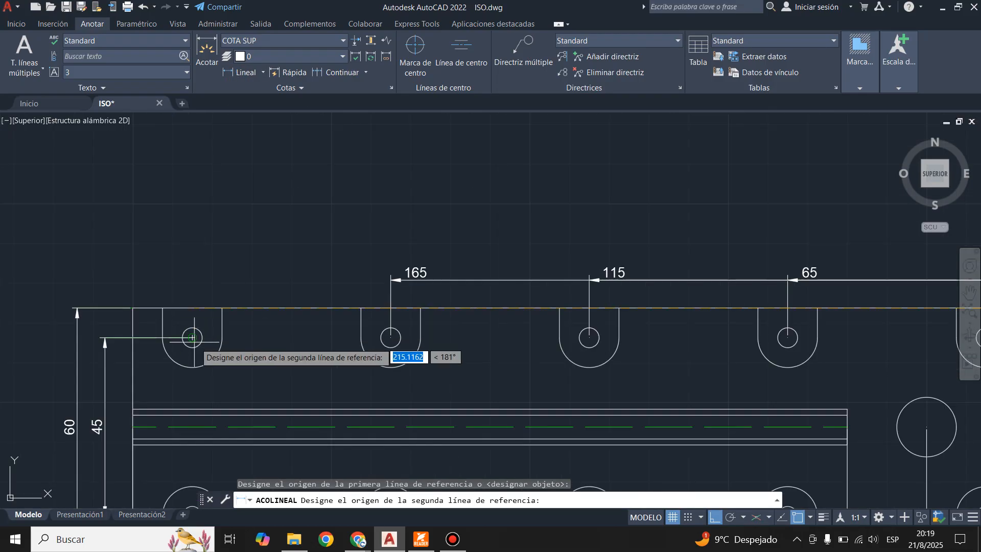
pyautogui.click(186, 327)
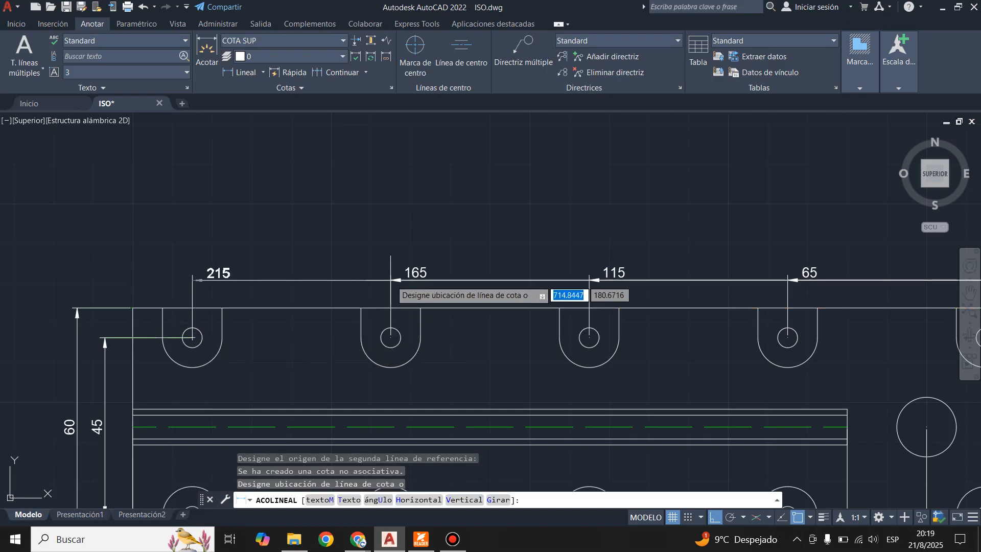
pyautogui.click(394, 279)
pyautogui.scroll(-2, 344, 255)
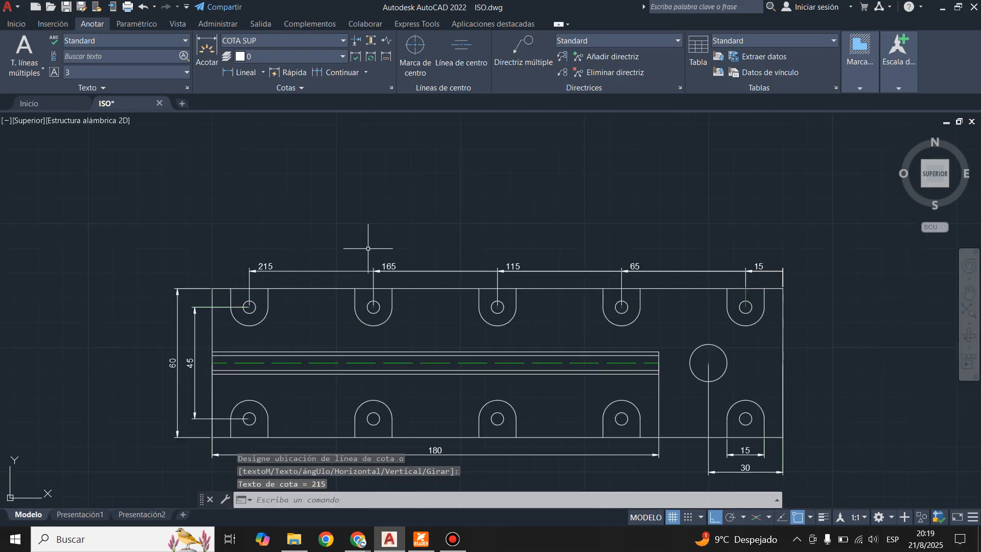
# Step: Delete the green dashed line running along the middle of the long horizontal slot
pyautogui.scroll(-2, 327, 233)
pyautogui.scroll(2, 578, 295)
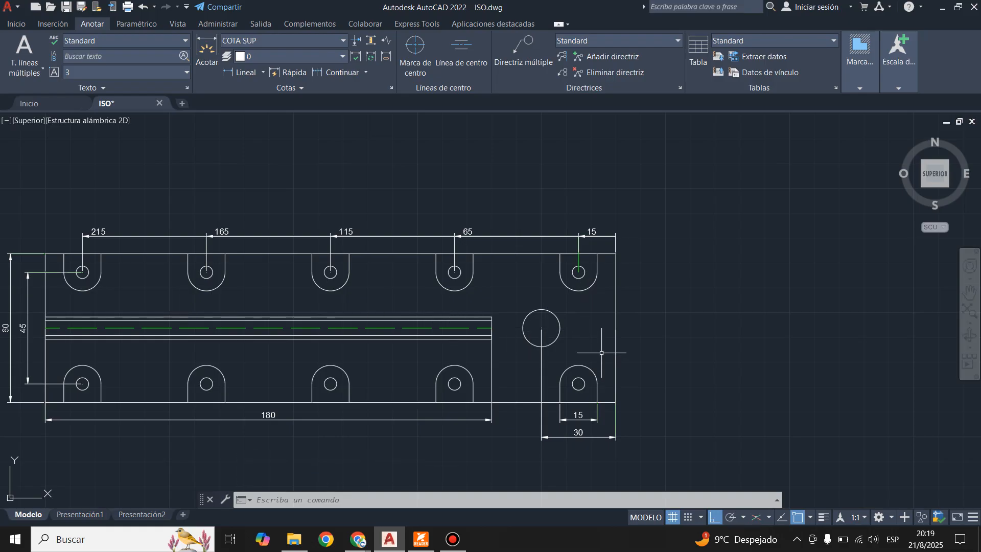
pyautogui.scroll(-2, 324, 325)
pyautogui.scroll(4, 563, 315)
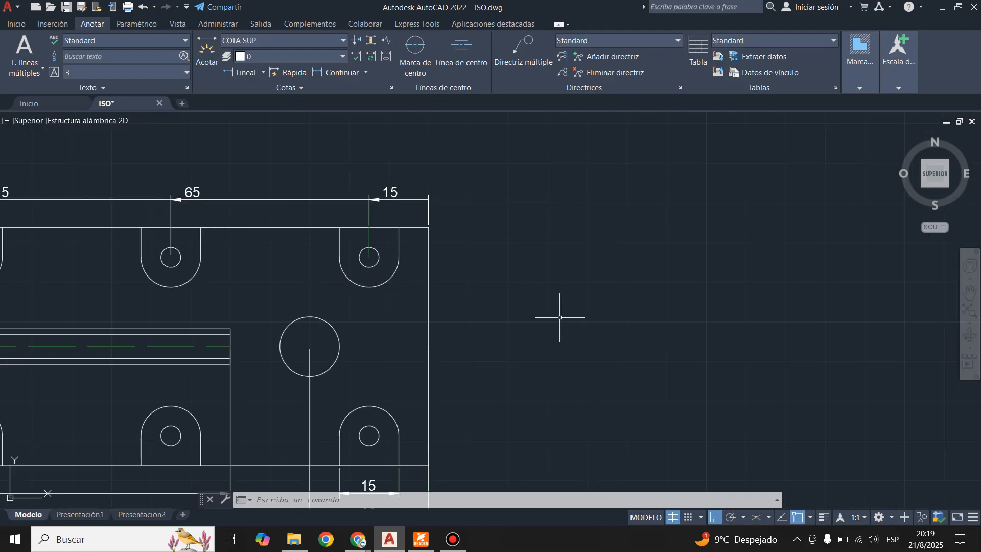
pyautogui.scroll(-4, 559, 317)
pyautogui.scroll(4, 249, 318)
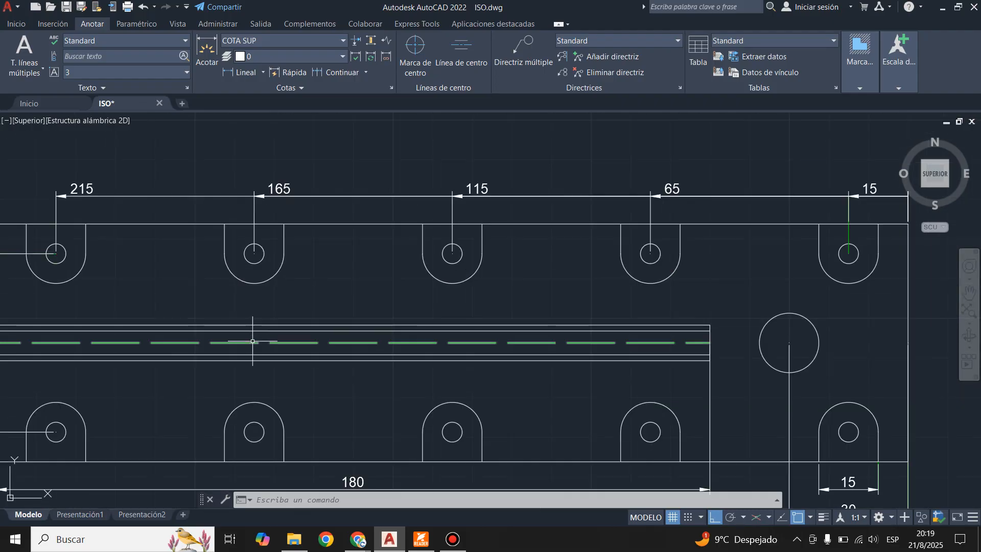
pyautogui.click(252, 340)
pyautogui.press('Delete')
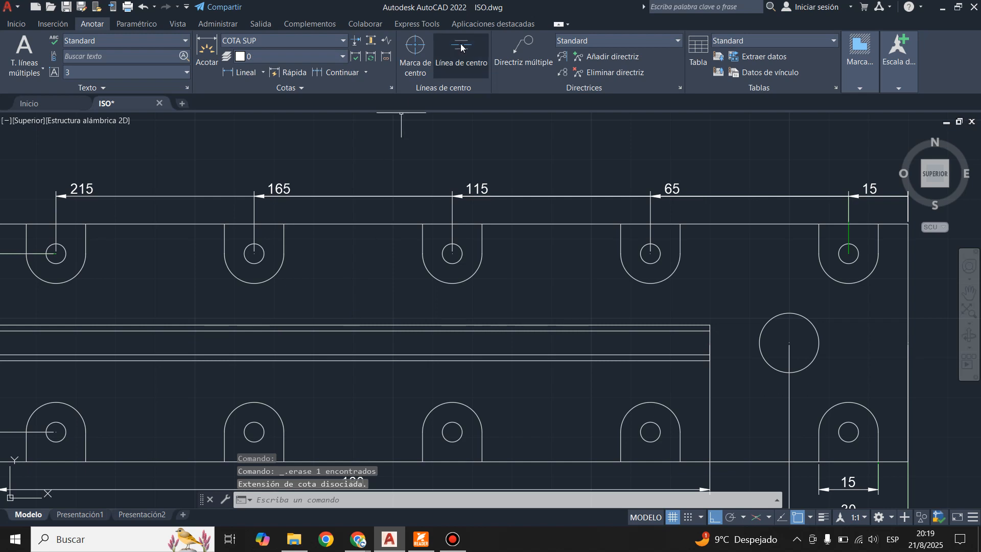
# Step: Create a centre line between the outer upper and lower edges of the long horizontal slot
pyautogui.click(398, 324)
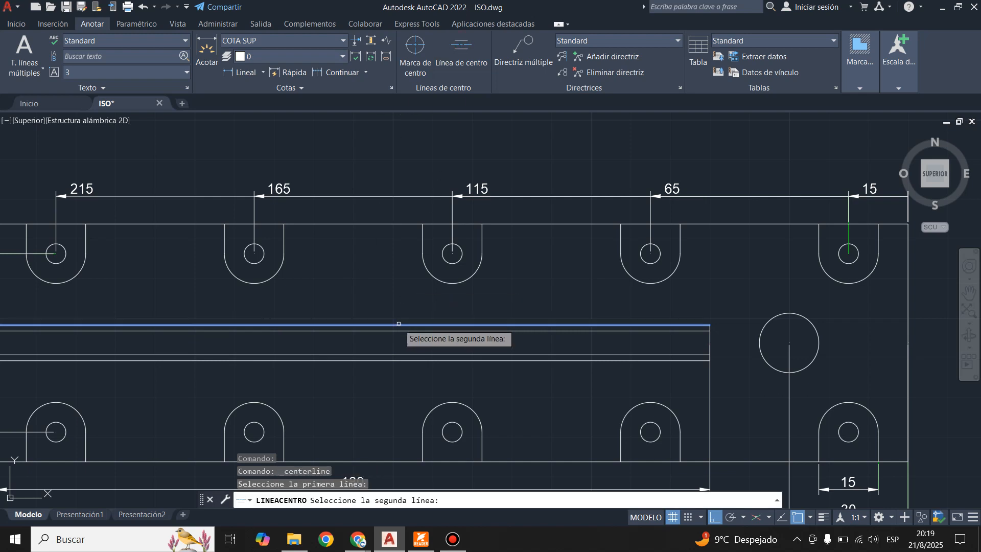
pyautogui.click(398, 359)
pyautogui.scroll(-5, 526, 356)
pyautogui.scroll(5, 526, 355)
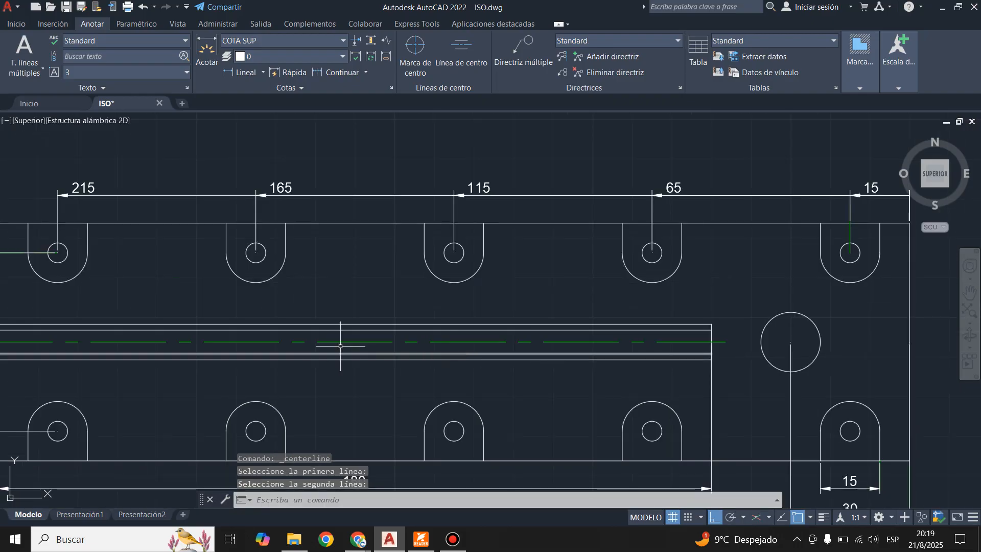
# Step: Move the slot's new centre line from layer REF to layer 0
pyautogui.scroll(-3, 376, 343)
pyautogui.scroll(3, 572, 344)
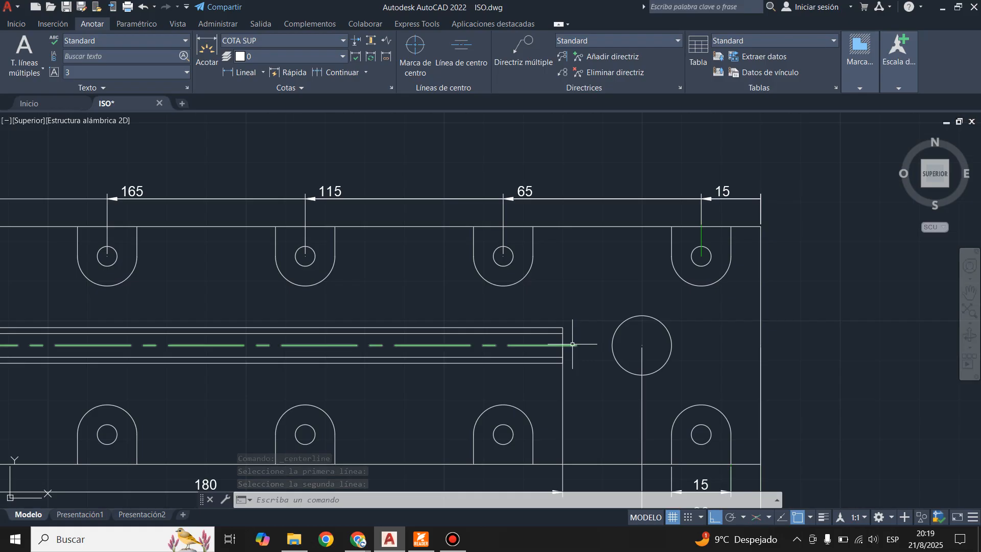
pyautogui.click(496, 345)
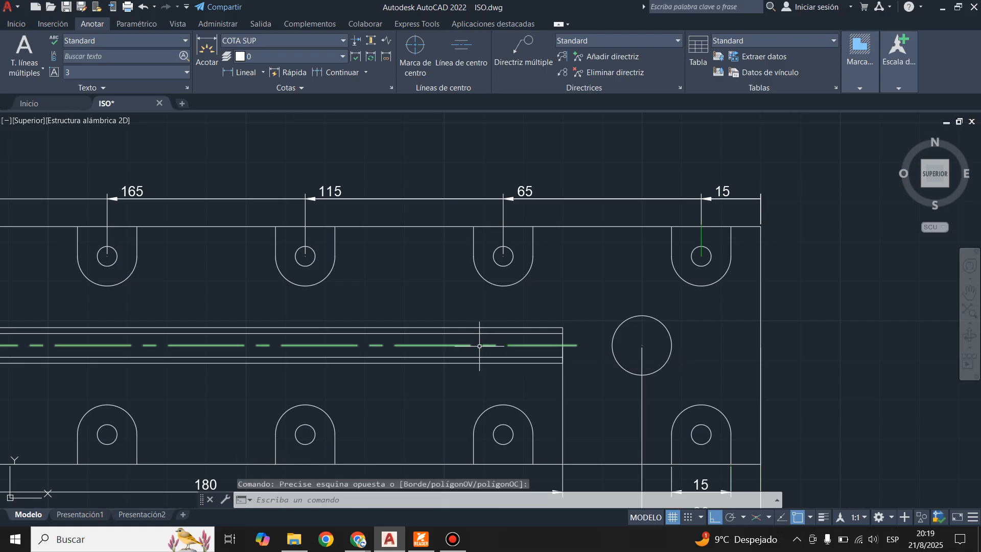
pyautogui.click(473, 345)
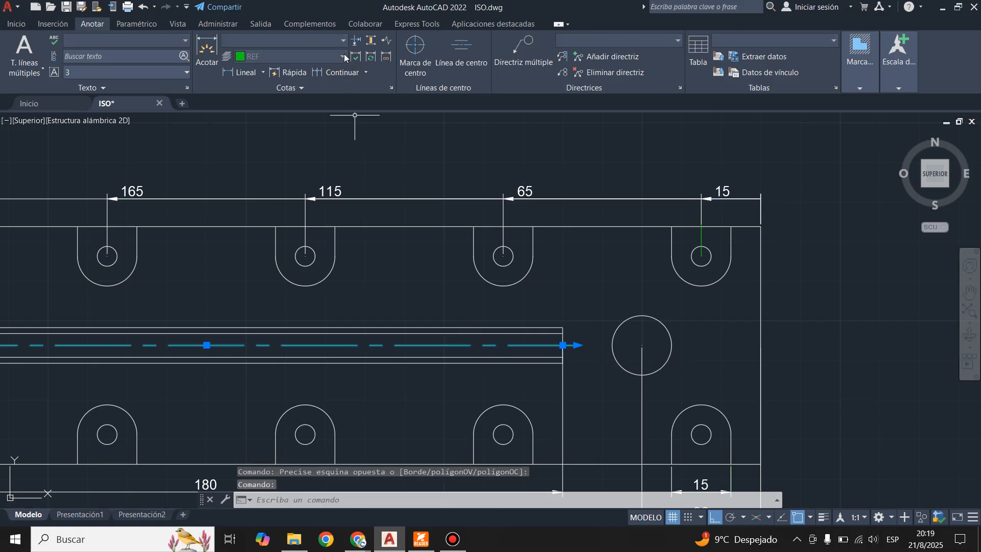
pyautogui.click(15, 26)
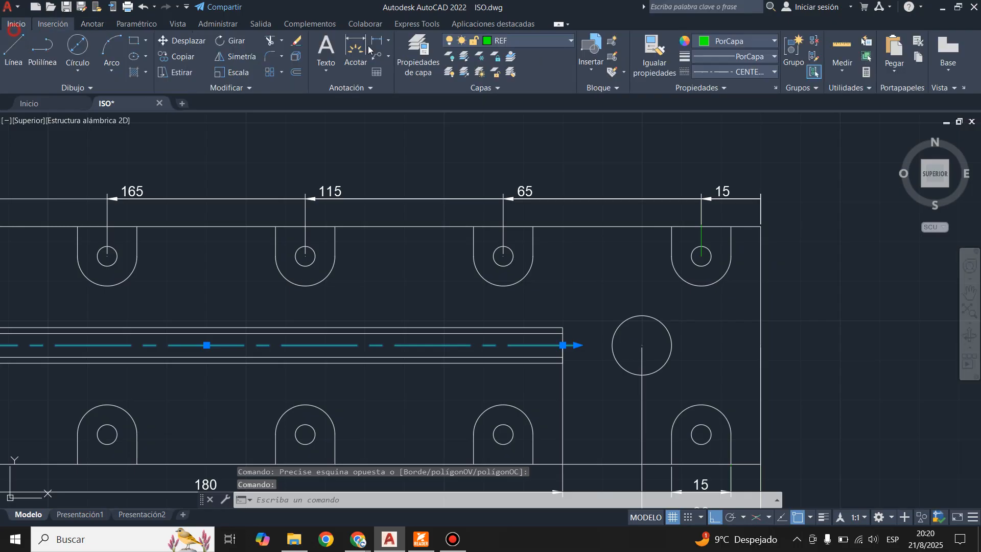
pyautogui.click(542, 40)
pyautogui.click(503, 60)
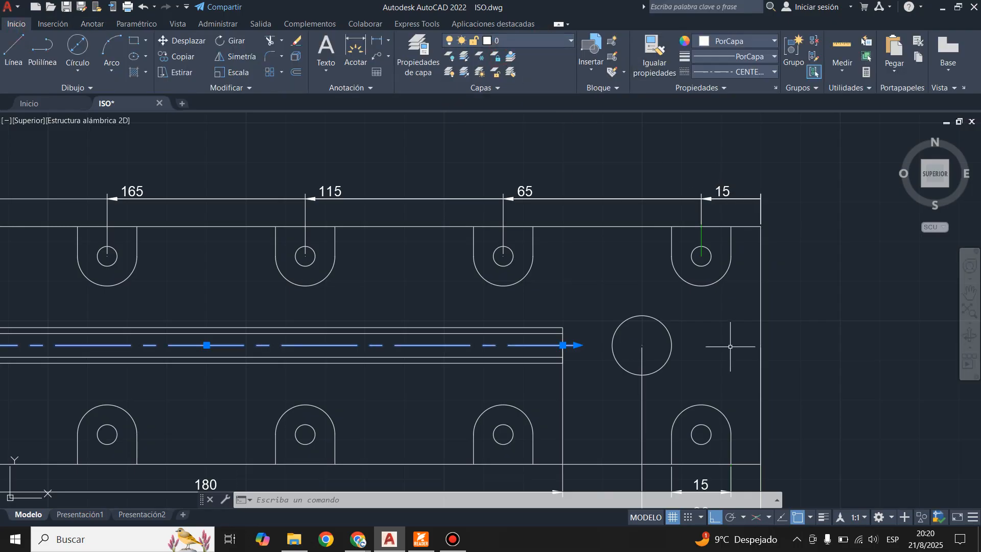
pyautogui.press('Escape')
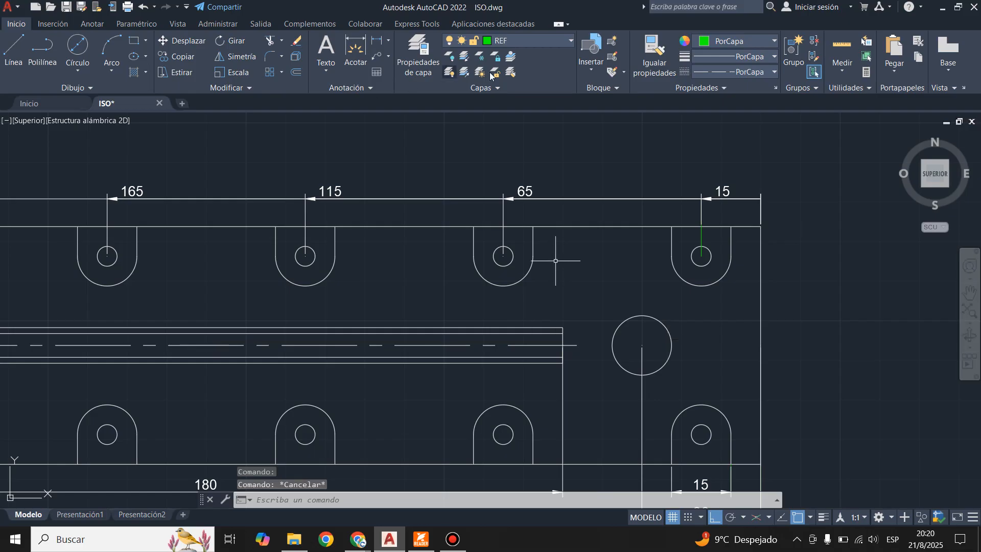
# Step: Make layer 0 current and add a centre mark to the large circle at the right part of the plate
pyautogui.click(526, 36)
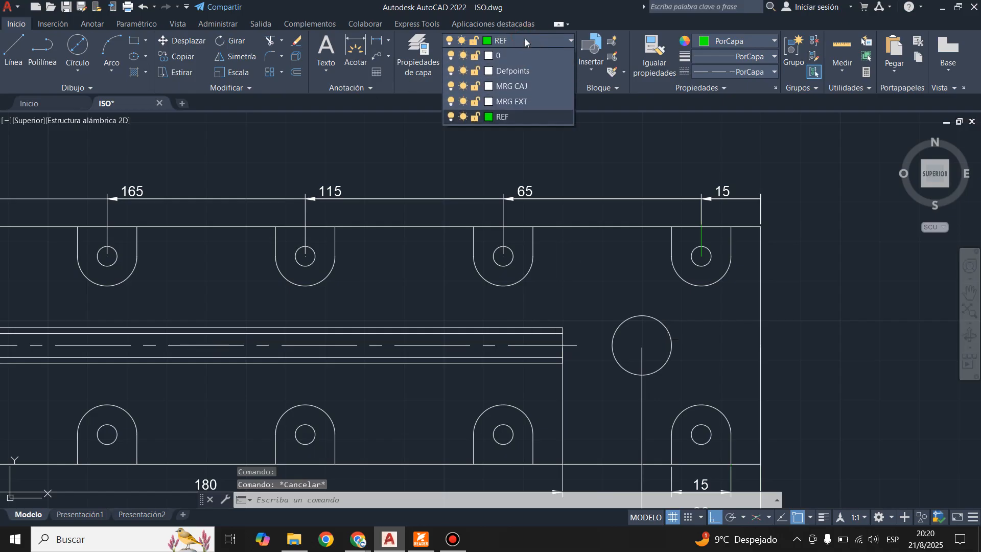
pyautogui.click(476, 59)
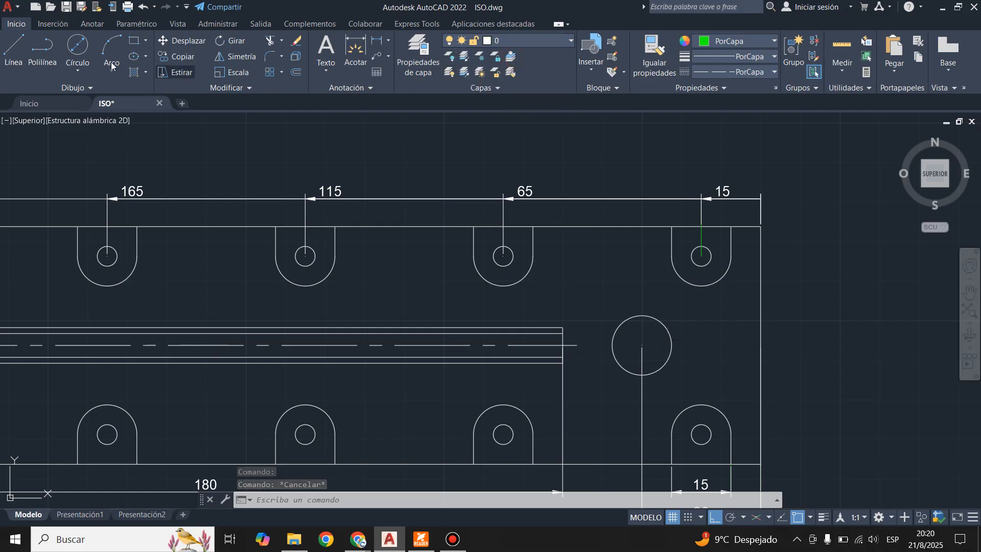
pyautogui.click(92, 23)
pyautogui.click(415, 49)
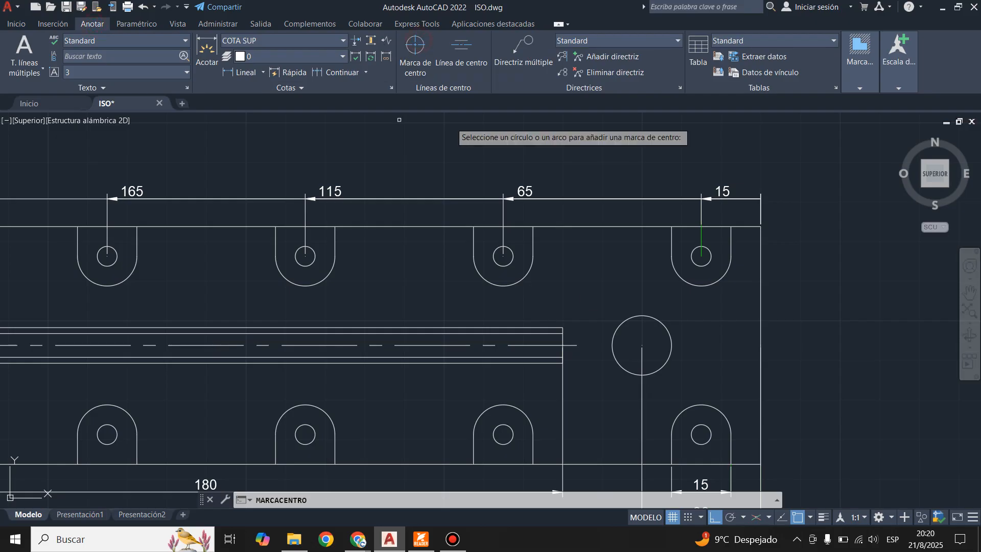
pyautogui.click(662, 322)
pyautogui.press('Escape')
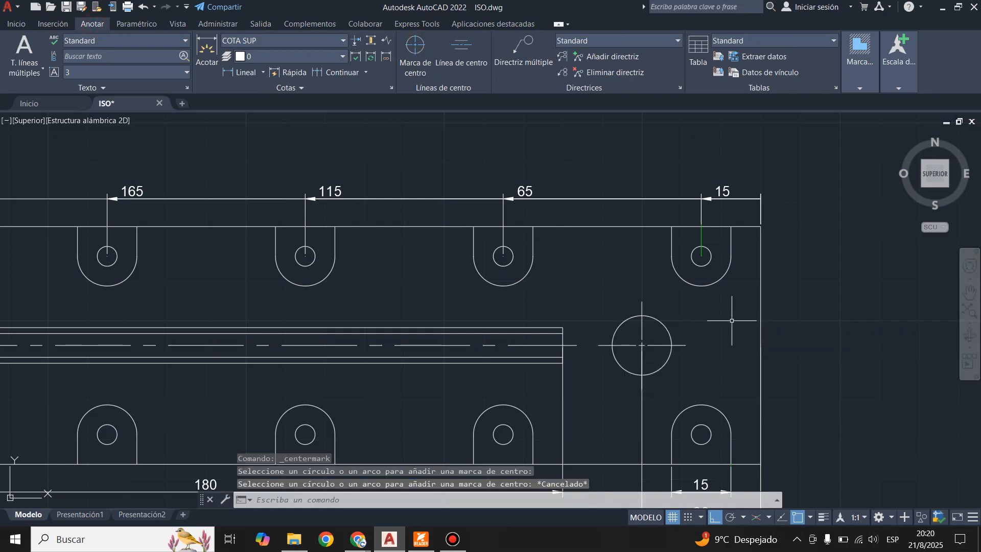
# Step: Check the plate drawing in the PDF manual and add centre marks to the five rounded recesses along the plate's upper edge
pyautogui.click(419, 543)
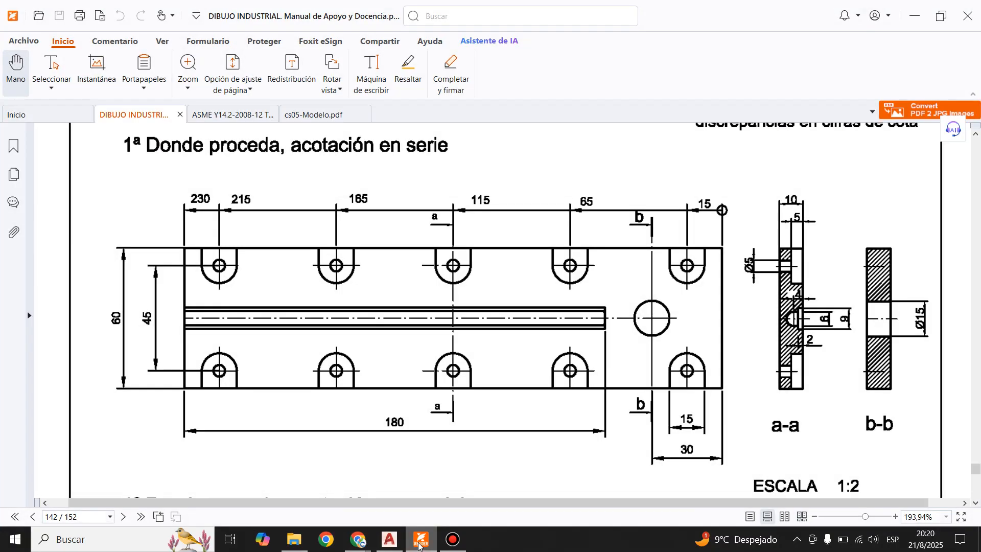
pyautogui.click(420, 542)
pyautogui.scroll(-2, 640, 343)
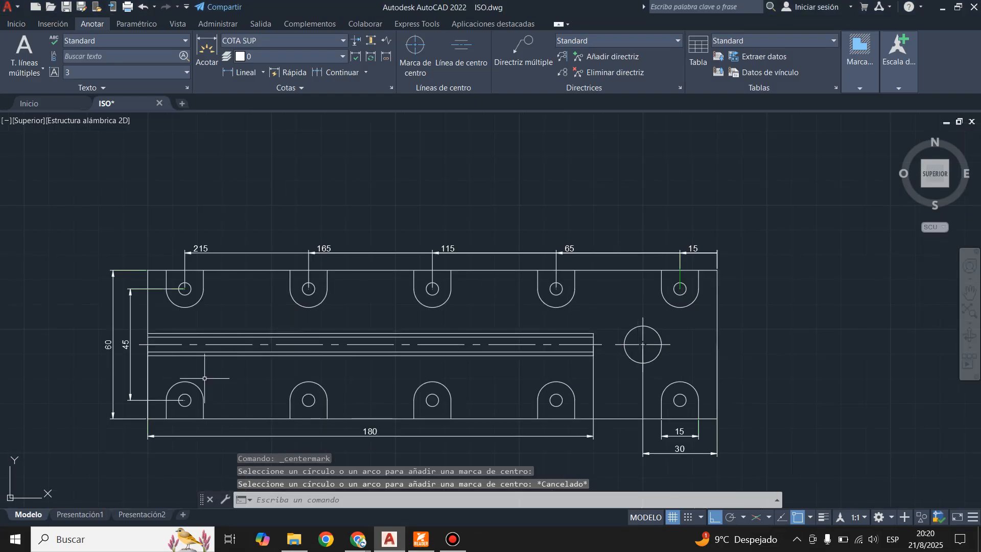
pyautogui.scroll(2, 184, 401)
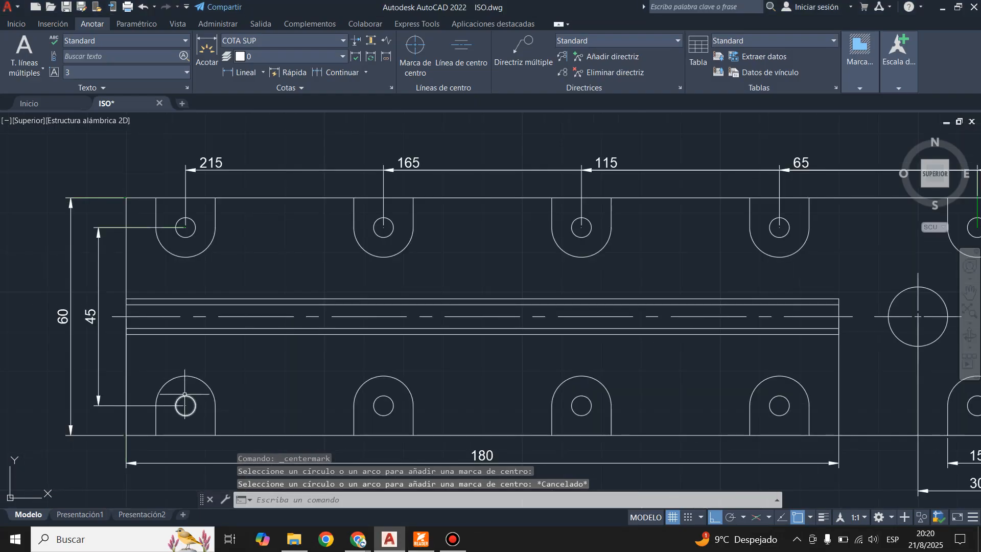
pyautogui.click(415, 45)
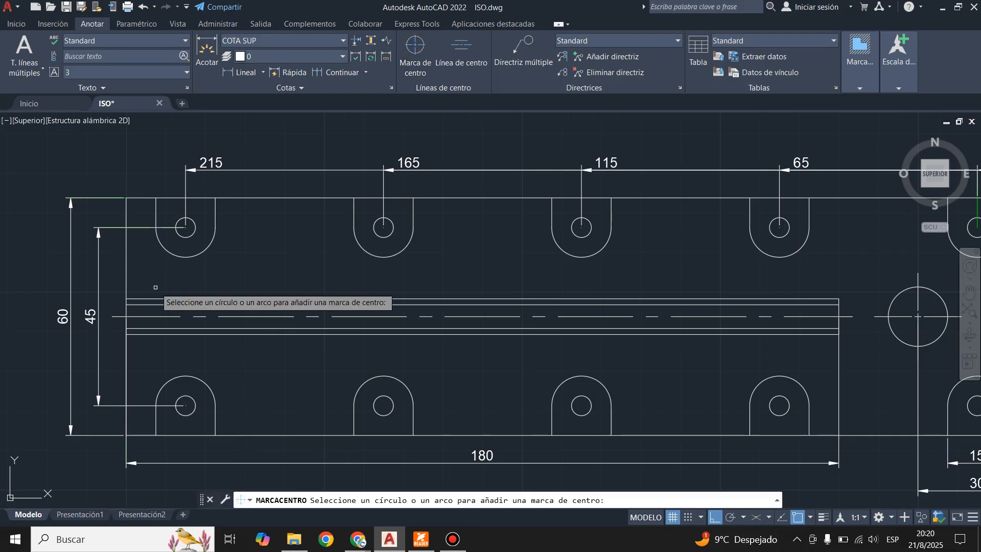
pyautogui.click(204, 251)
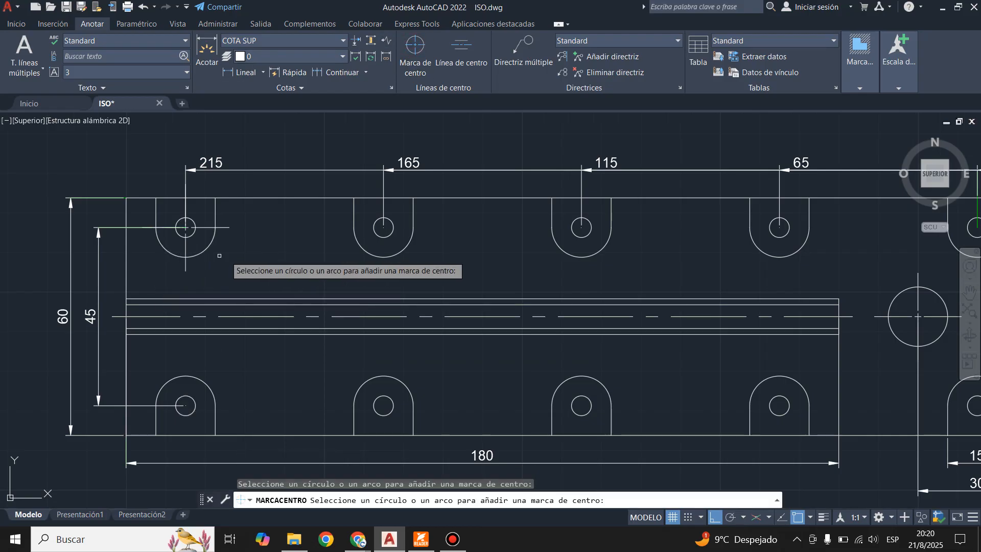
pyautogui.click(397, 254)
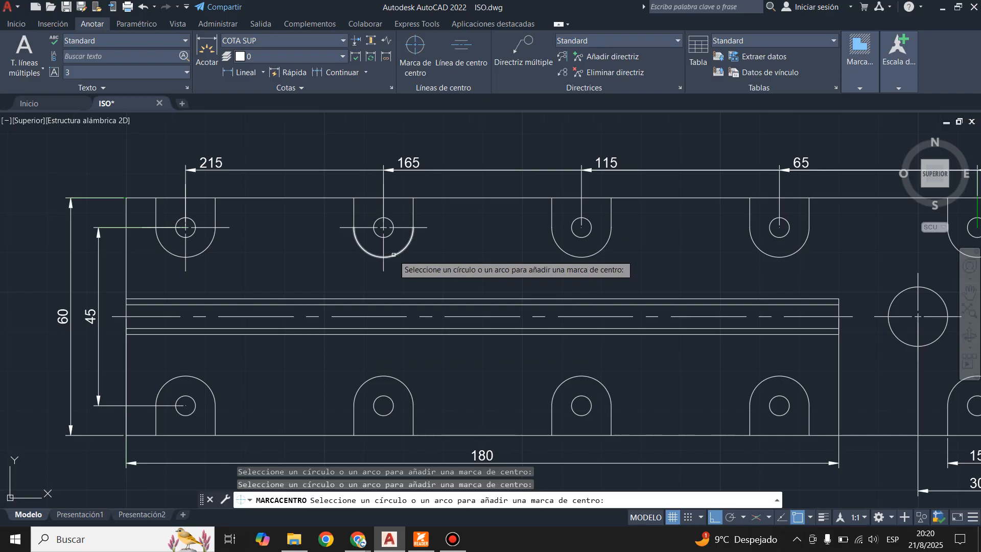
pyautogui.click(567, 256)
pyautogui.scroll(-2, 776, 256)
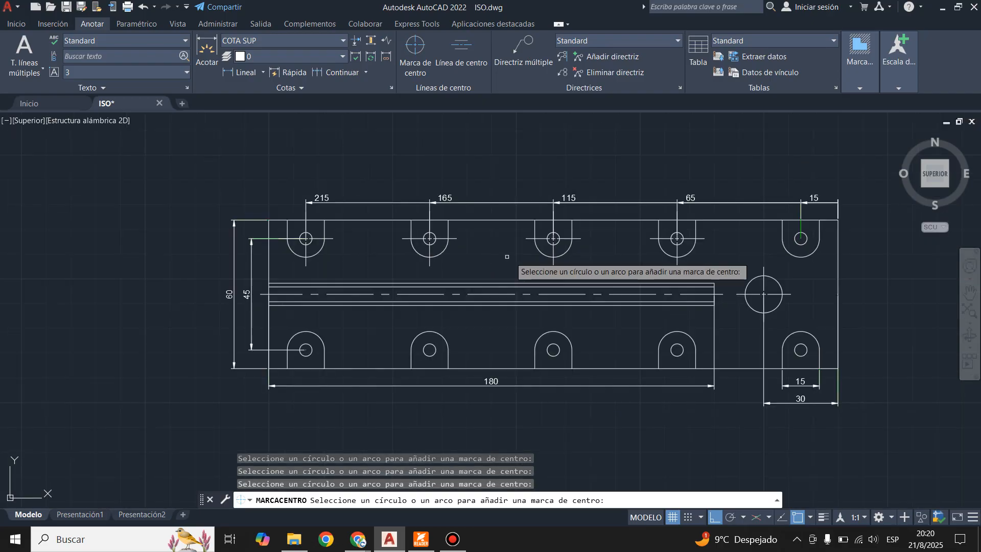
pyautogui.scroll(2, 794, 252)
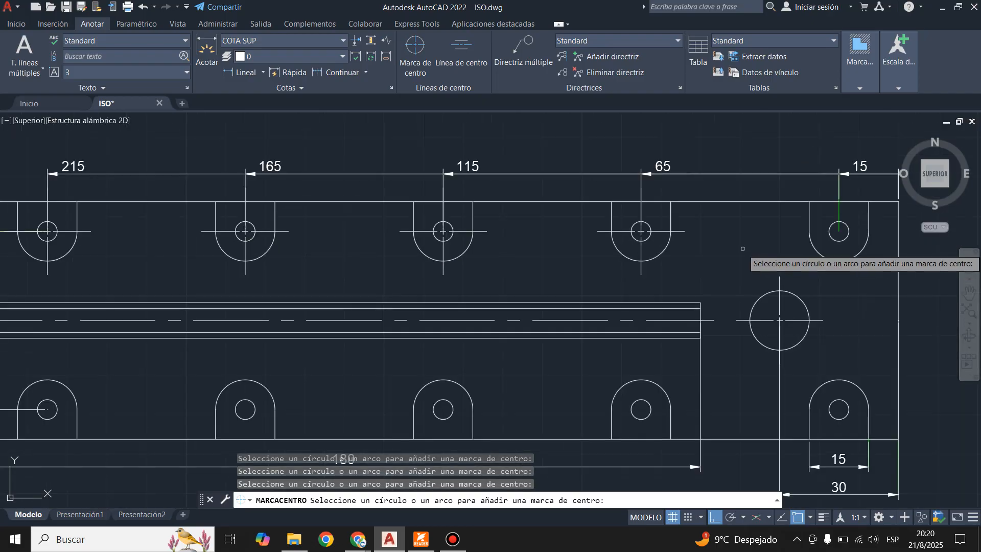
pyautogui.click(810, 251)
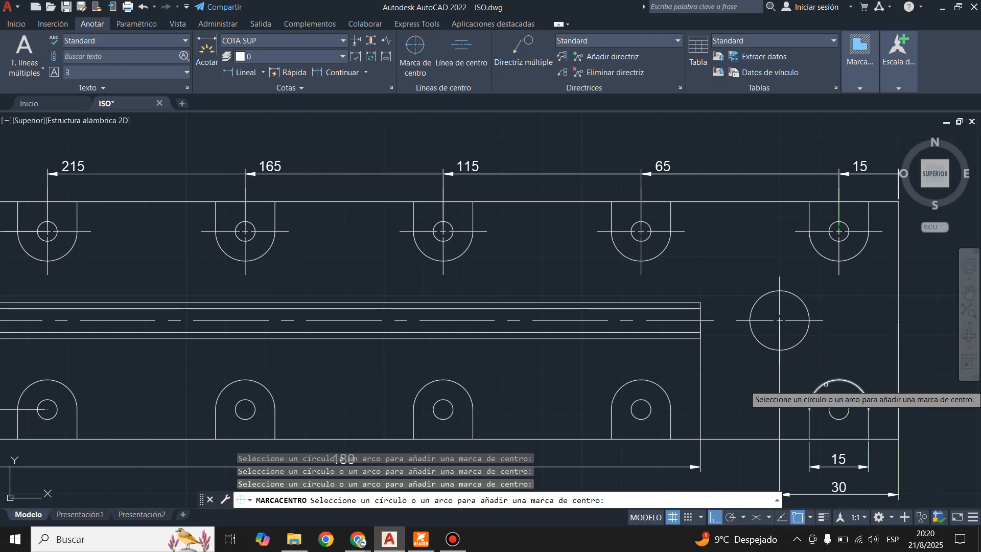
# Step: Add centre marks to the five rounded recesses along the plate's lower edge
pyautogui.click(643, 382)
pyautogui.click(448, 381)
pyautogui.click(239, 379)
pyautogui.scroll(-2, 477, 347)
pyautogui.scroll(2, 226, 370)
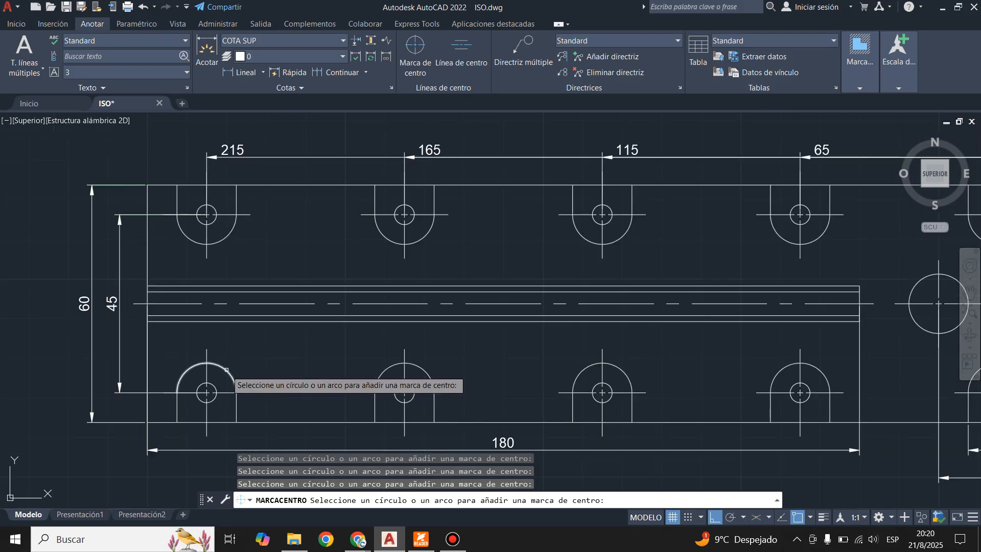
pyautogui.press('Escape')
pyautogui.scroll(-2, 258, 312)
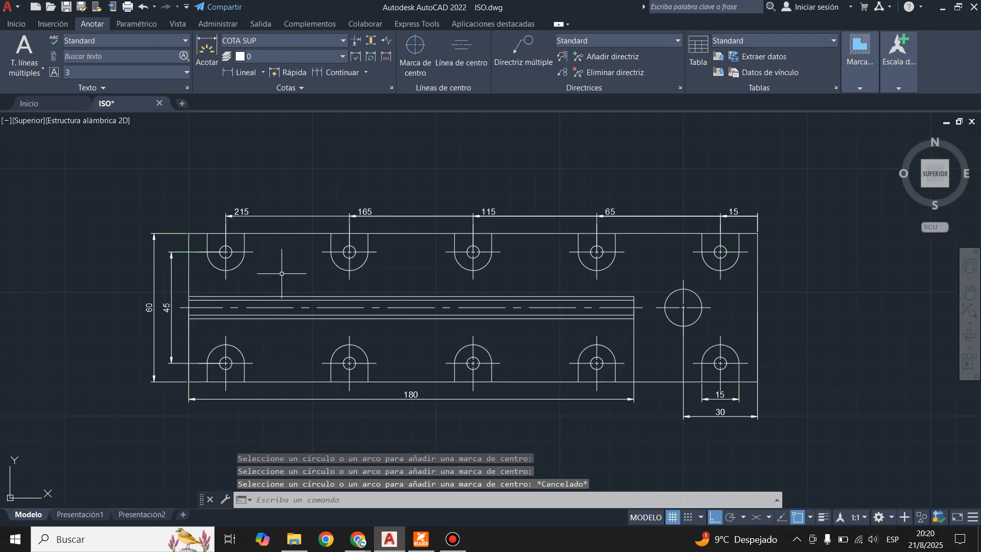
# Step: Draw a 60 mm horizontal construction line outward from the plate's upper-right corner
pyautogui.scroll(-2, 282, 273)
pyautogui.scroll(2, 428, 274)
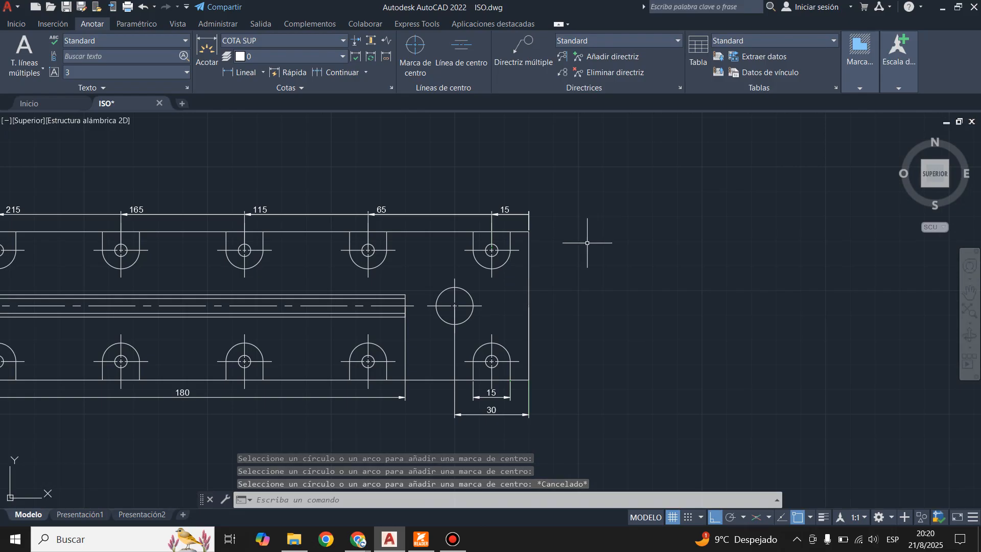
pyautogui.scroll(-2, 552, 244)
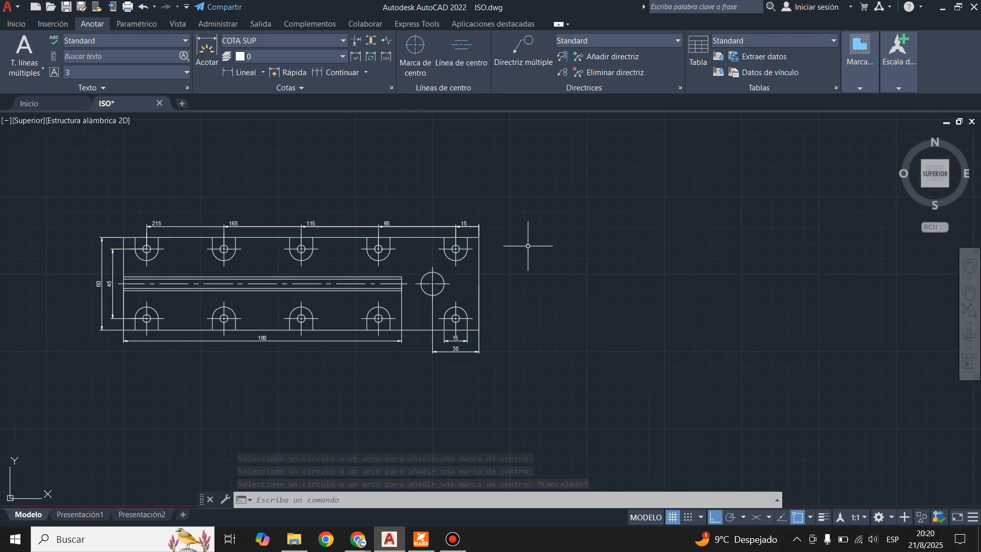
pyautogui.scroll(2, 505, 267)
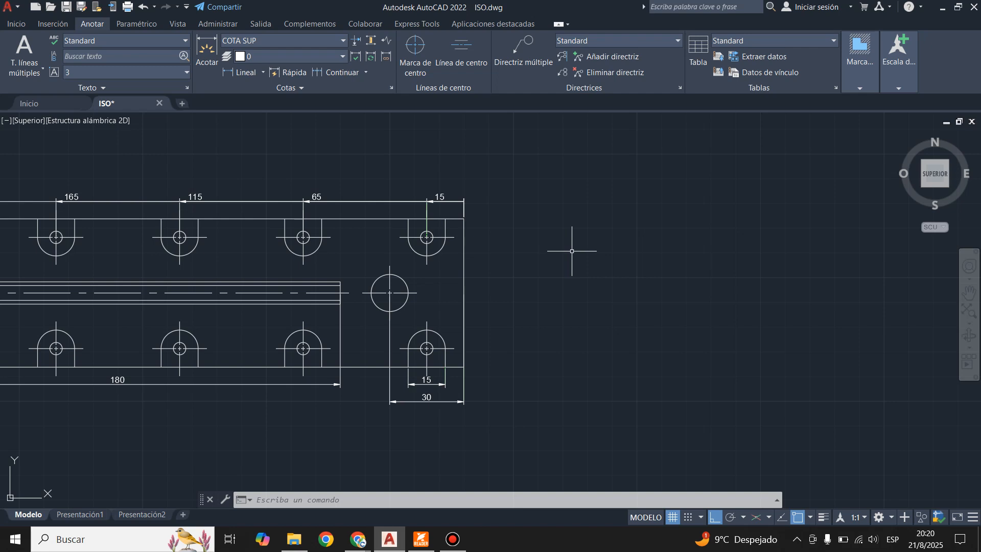
pyautogui.scroll(2, 572, 251)
pyautogui.click(16, 24)
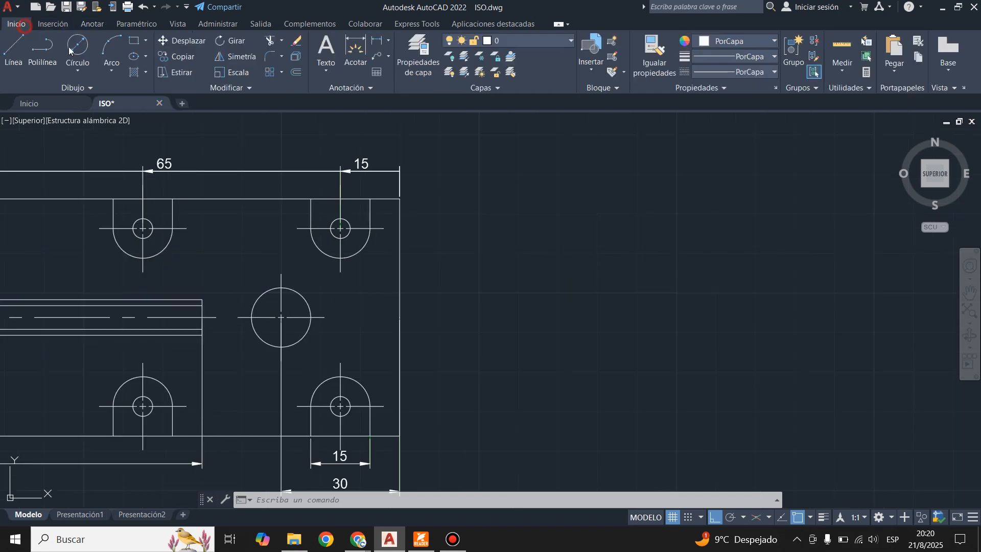
pyautogui.click(13, 47)
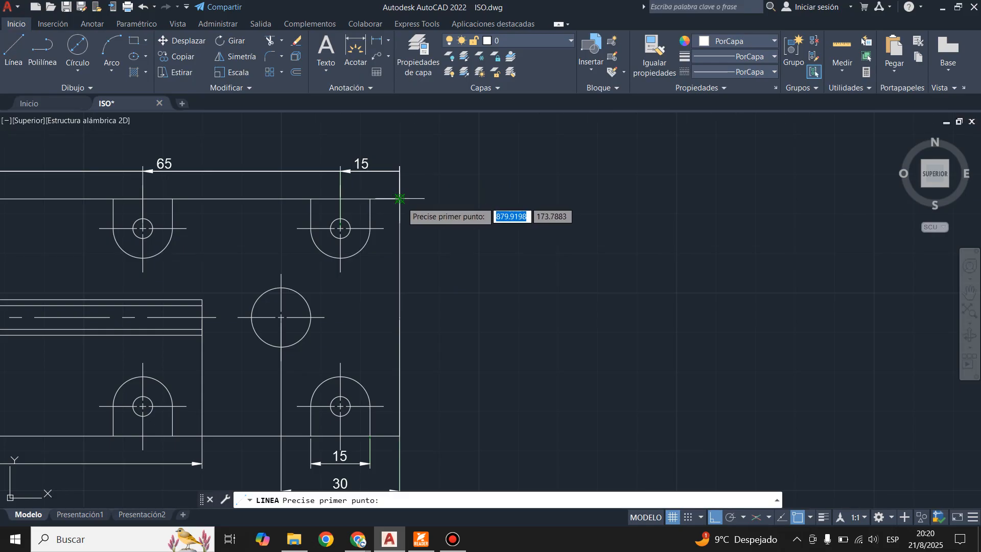
pyautogui.click(399, 199)
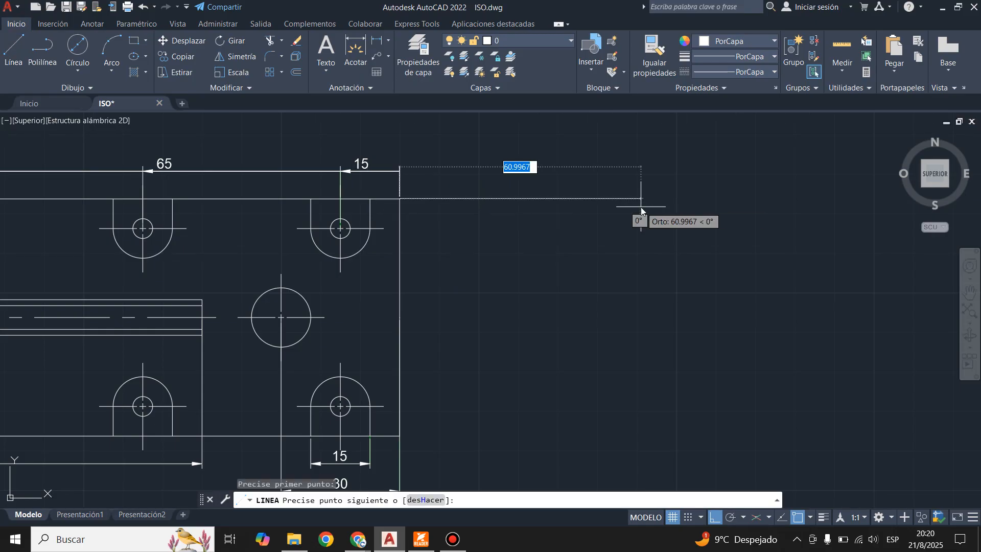
pyautogui.write('60')
pyautogui.press('Return')
pyautogui.press('Return')
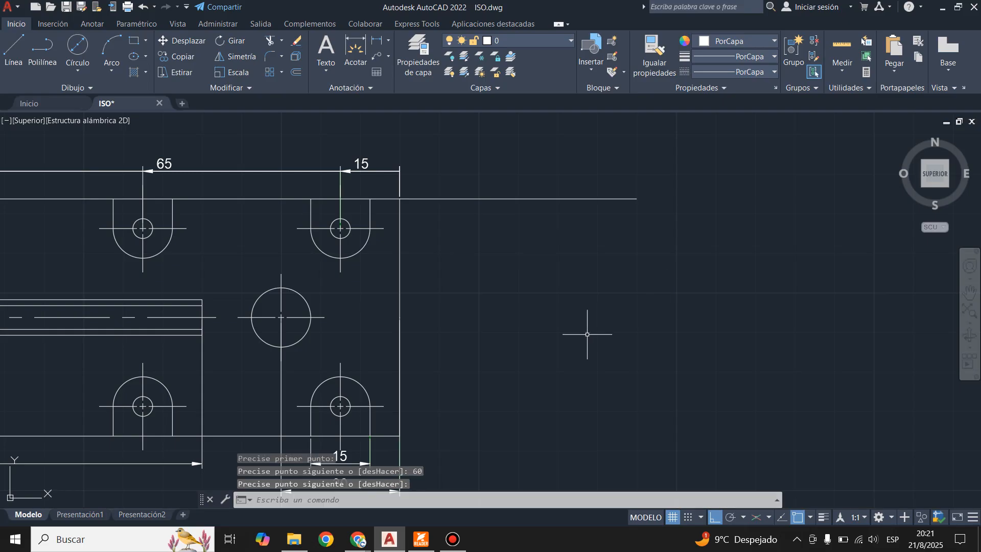
# Step: Draw a matching 60 mm horizontal construction line outward from the plate's lower-right corner
pyautogui.press('Return')
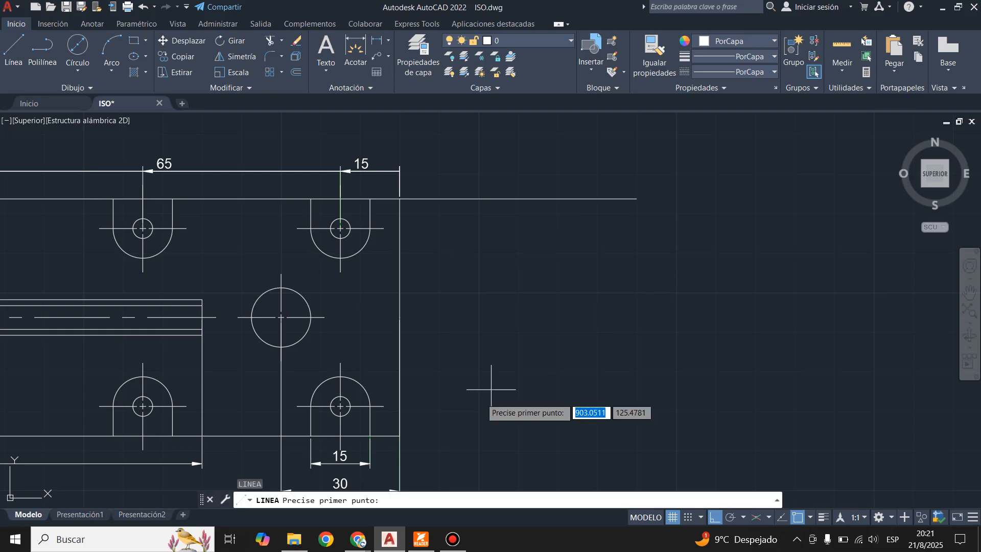
pyautogui.click(400, 436)
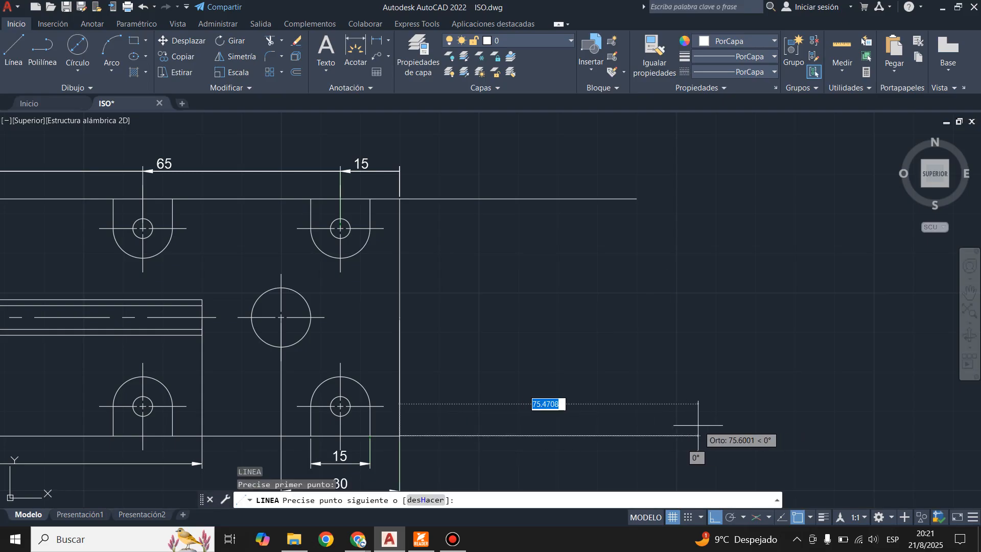
pyautogui.write('60')
pyautogui.press('Return')
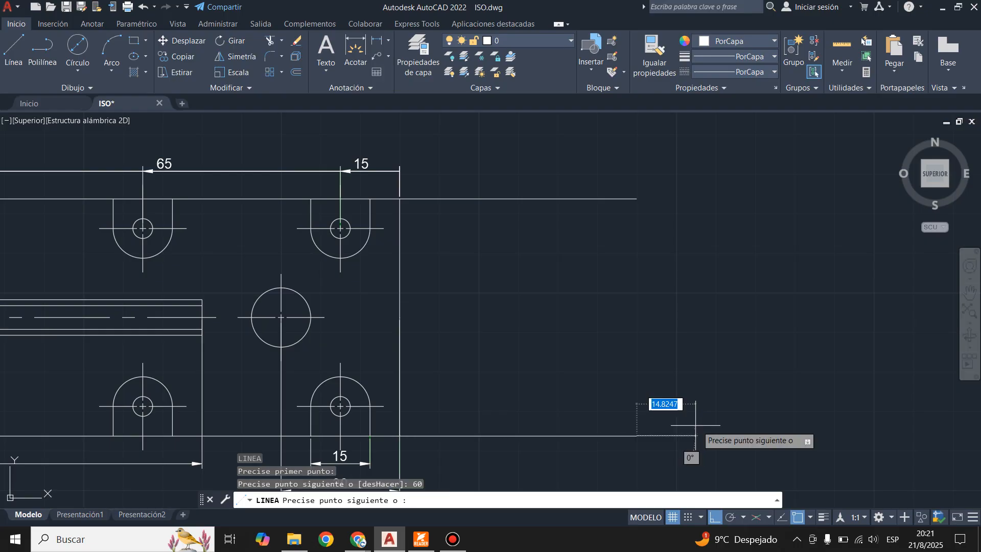
pyautogui.press('Return')
# Step: Draw the closed 10 by 60 mm side view outline from the free ends of the two construction lines
pyautogui.press('Return')
pyautogui.click(637, 436)
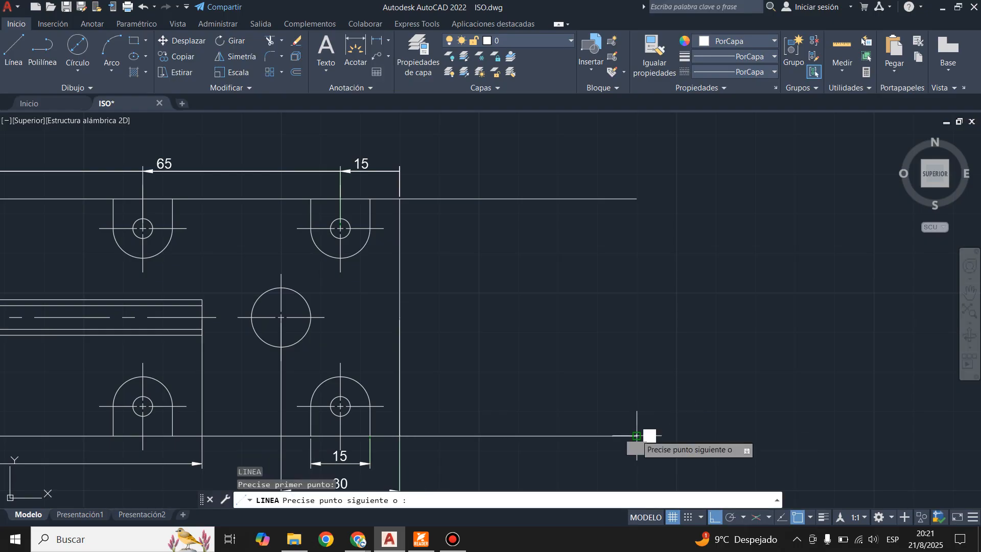
pyautogui.click(637, 199)
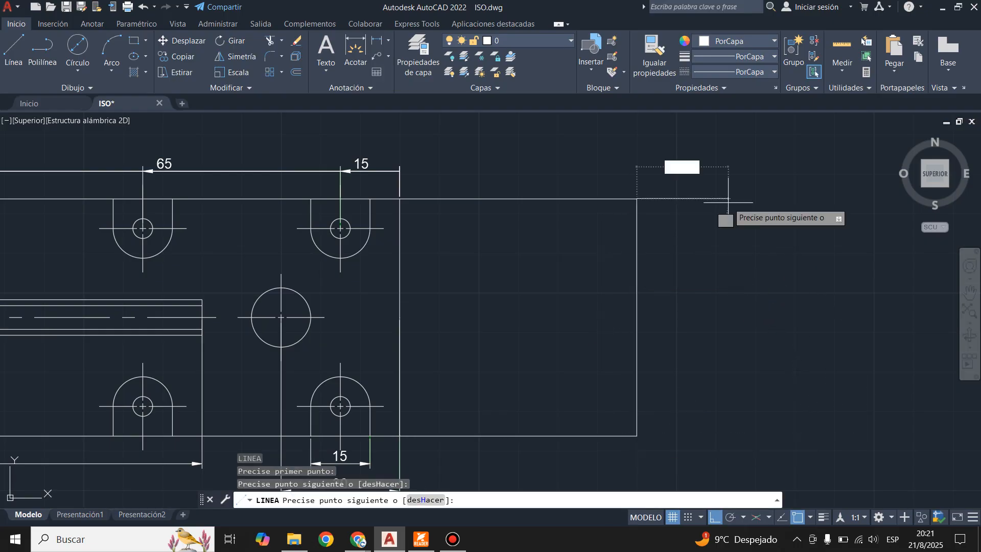
pyautogui.write('10')
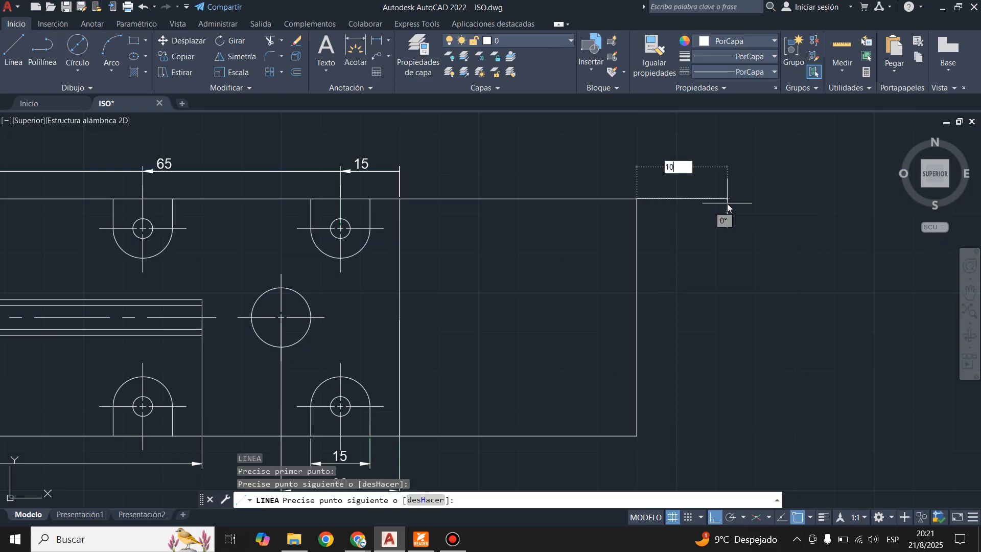
pyautogui.press('Return')
pyautogui.write('6')
pyautogui.press('Return')
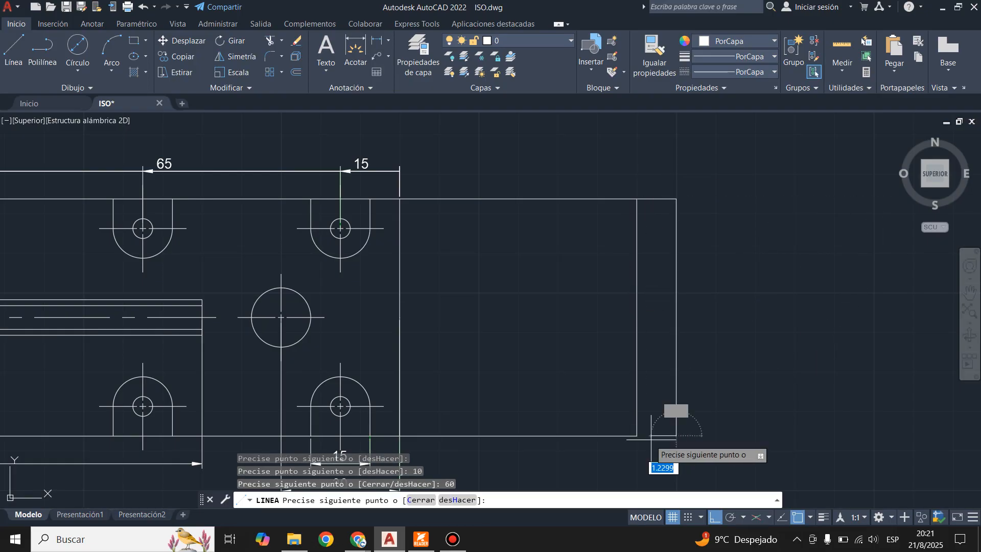
pyautogui.click(637, 435)
pyautogui.press('Return')
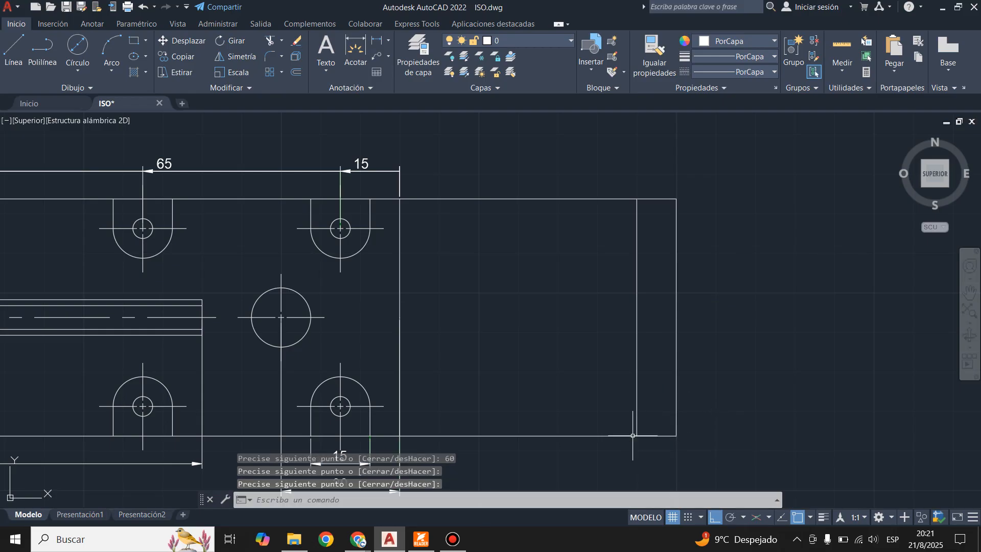
# Step: Delete the two horizontal construction lines between the front view and the side view outline
pyautogui.click(570, 436)
pyautogui.press('Delete')
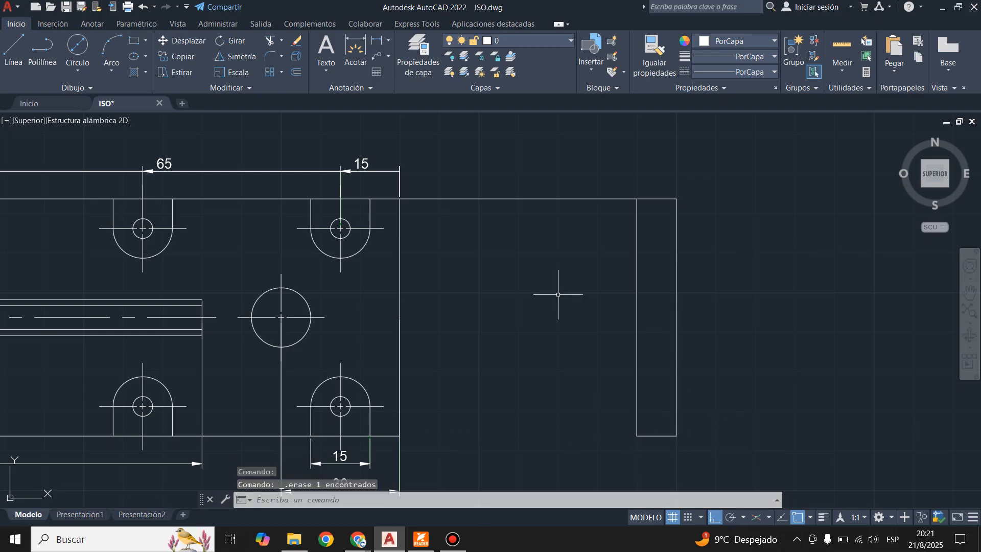
pyautogui.click(564, 199)
pyautogui.press('Delete')
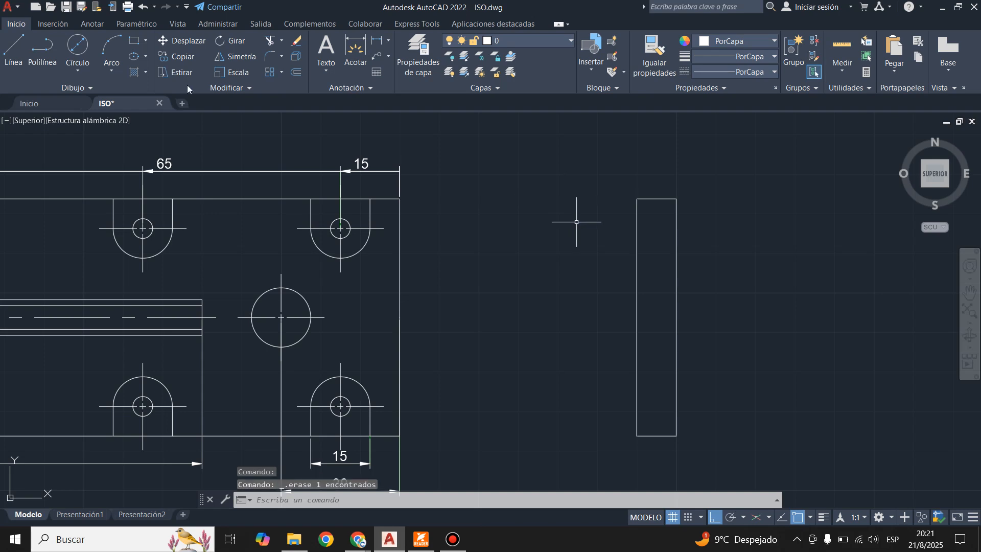
# Step: Make layer REF current and draw a horizontal line across the side view outline between the midpoints of its long edges
pyautogui.click(544, 44)
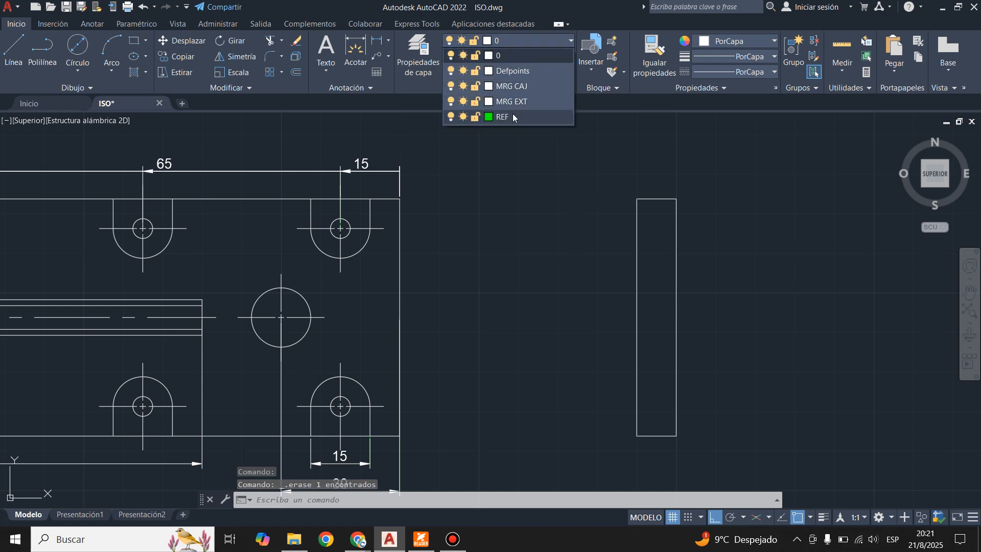
pyautogui.click(513, 113)
pyautogui.click(13, 51)
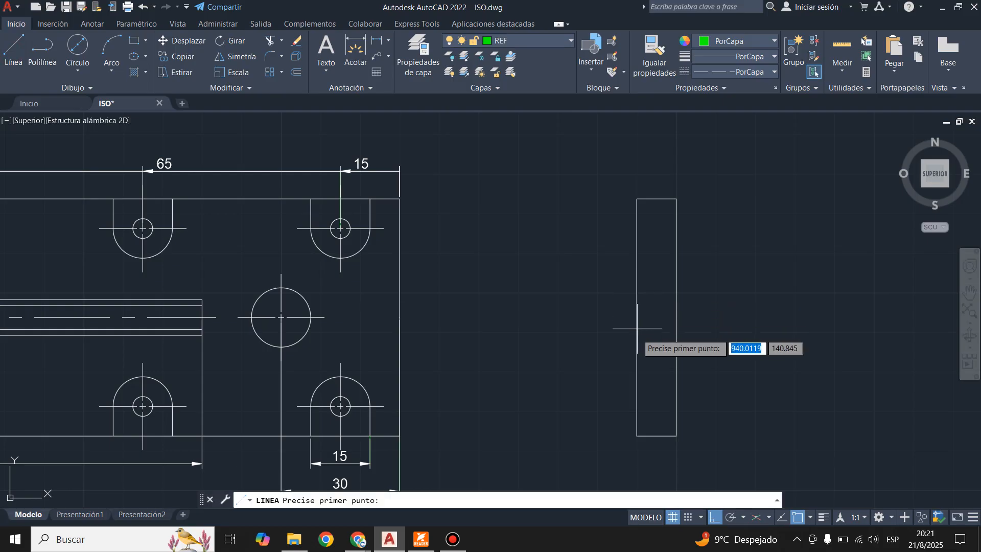
pyautogui.click(637, 317)
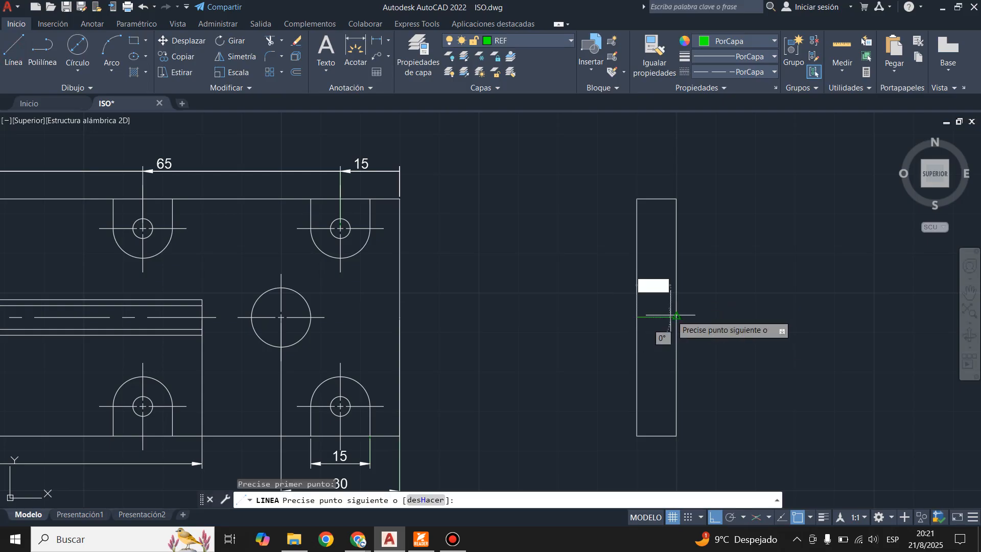
pyautogui.click(677, 316)
pyautogui.press('Escape')
# Step: Review the drawn views, switch to the PDF manual and examine the dimensions of sections a-a and b-b
pyautogui.scroll(-2, 600, 280)
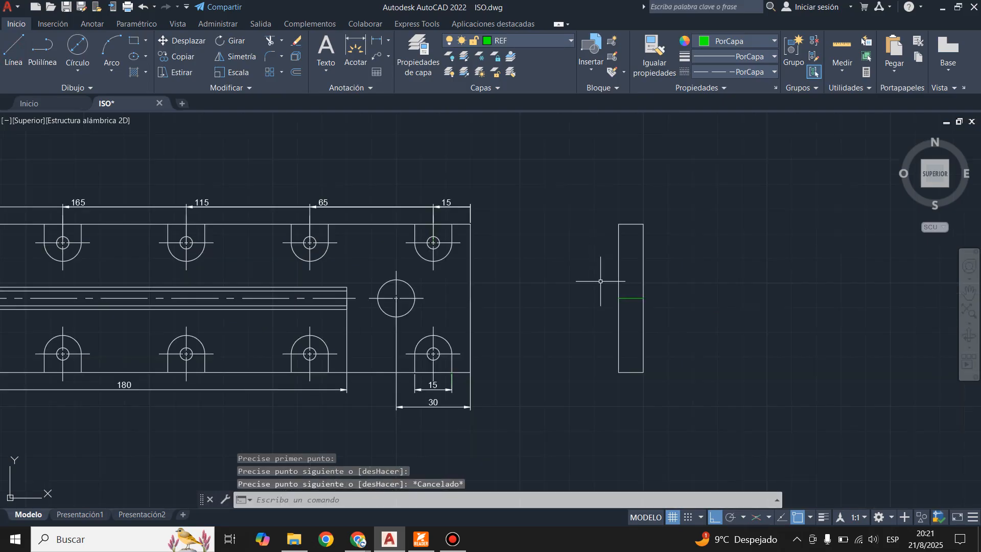
pyautogui.scroll(-4, 751, 264)
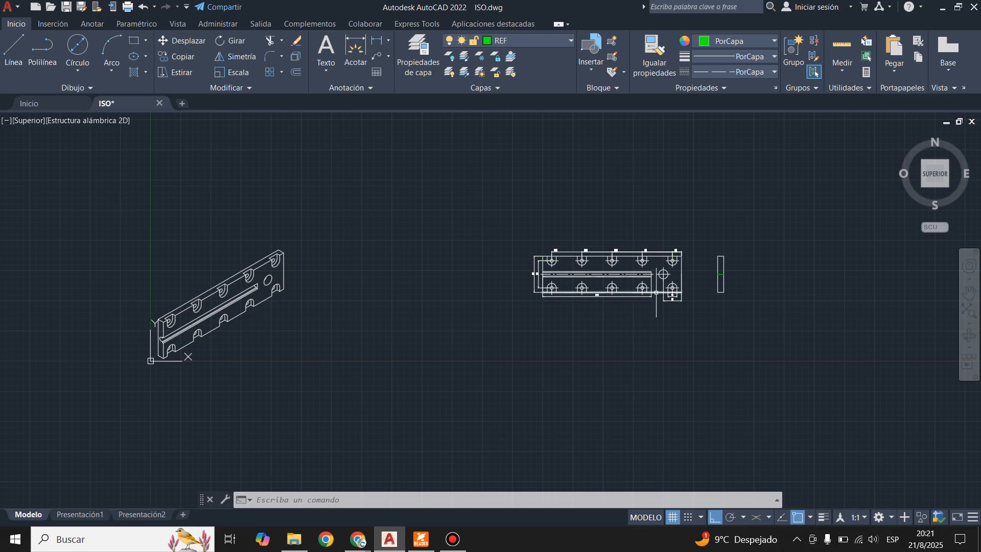
pyautogui.scroll(2, 753, 289)
pyautogui.scroll(5, 715, 279)
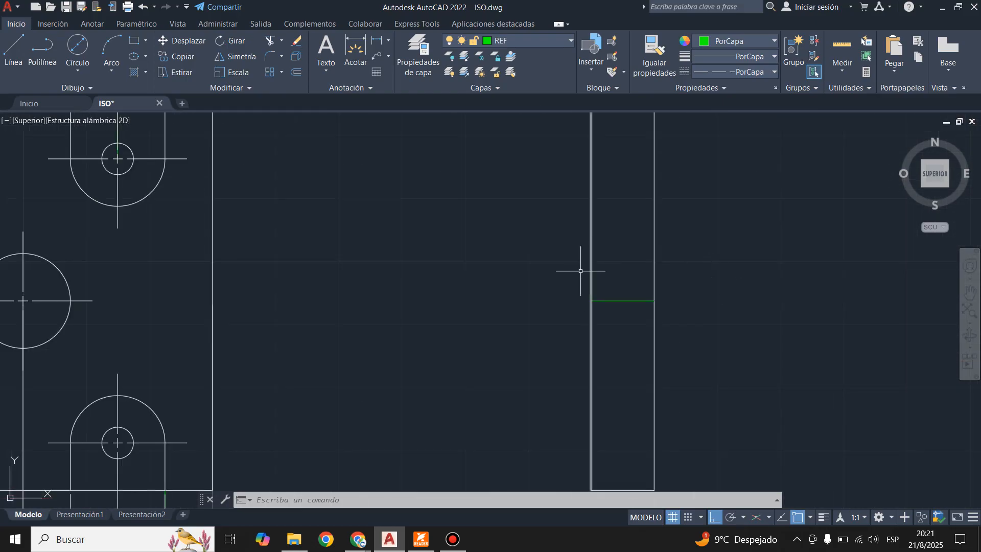
pyautogui.click(421, 539)
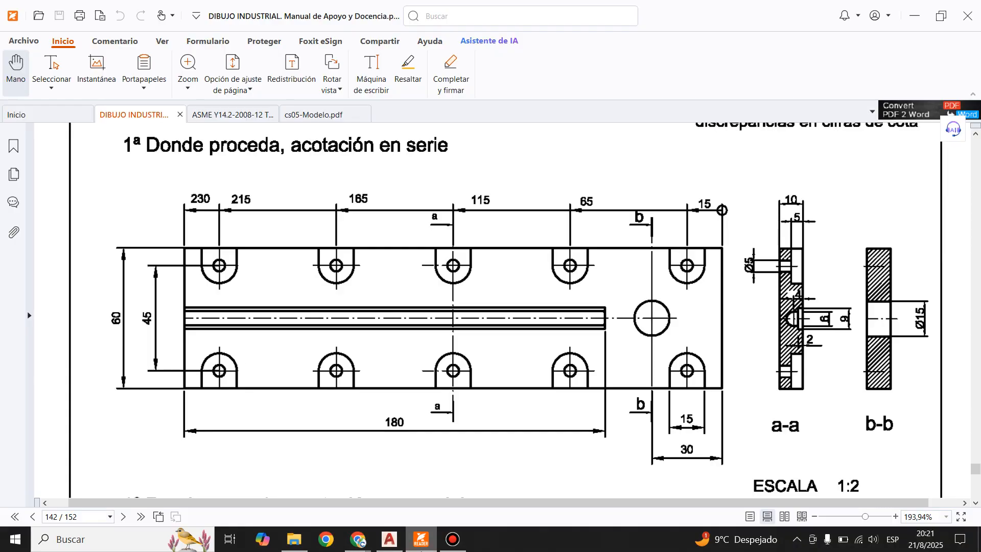
# Step: Switch back from the PDF manual to the AutoCAD drawing and make layer 0 current
pyautogui.click(421, 550)
pyautogui.click(420, 551)
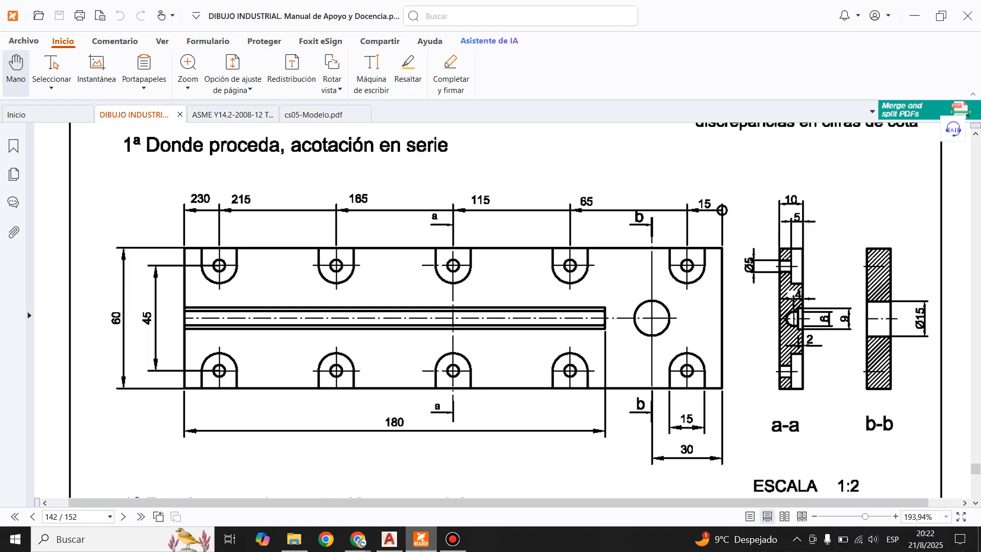
pyautogui.click(421, 550)
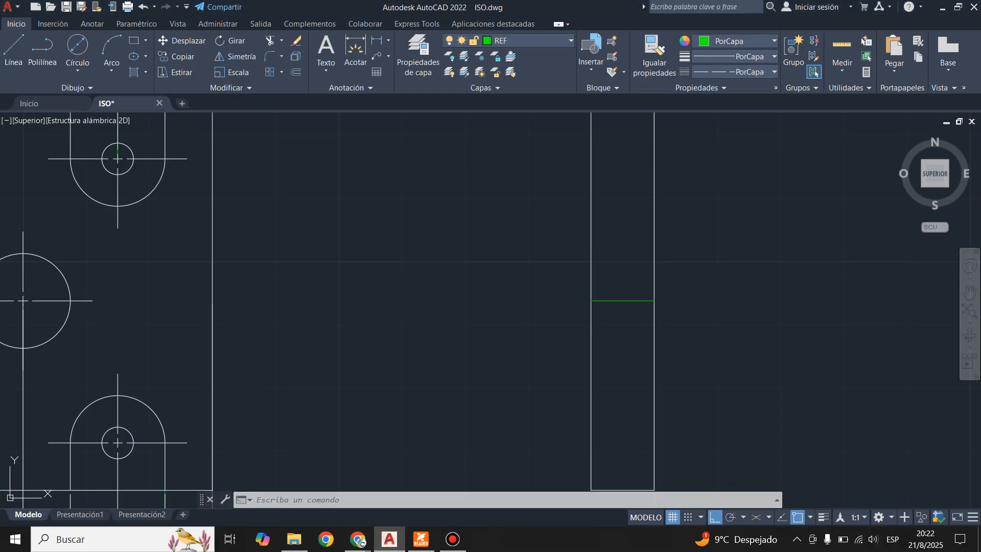
pyautogui.scroll(1, 633, 287)
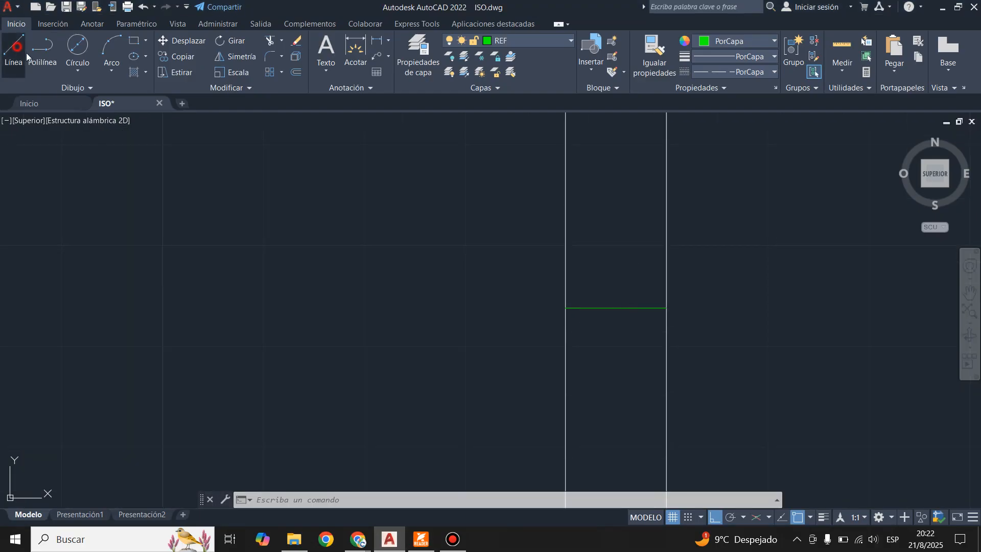
pyautogui.click(14, 43)
pyautogui.press('Escape')
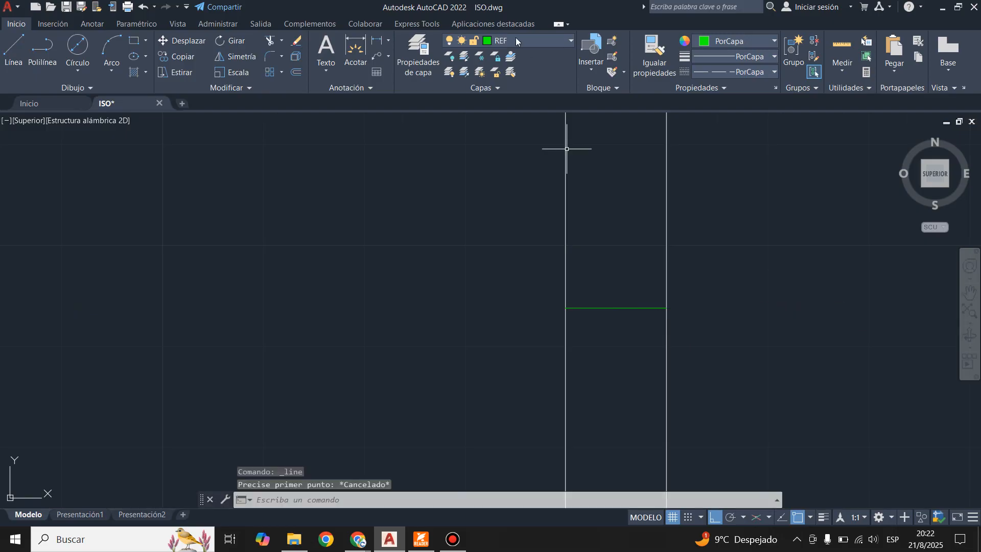
pyautogui.click(518, 41)
pyautogui.click(514, 54)
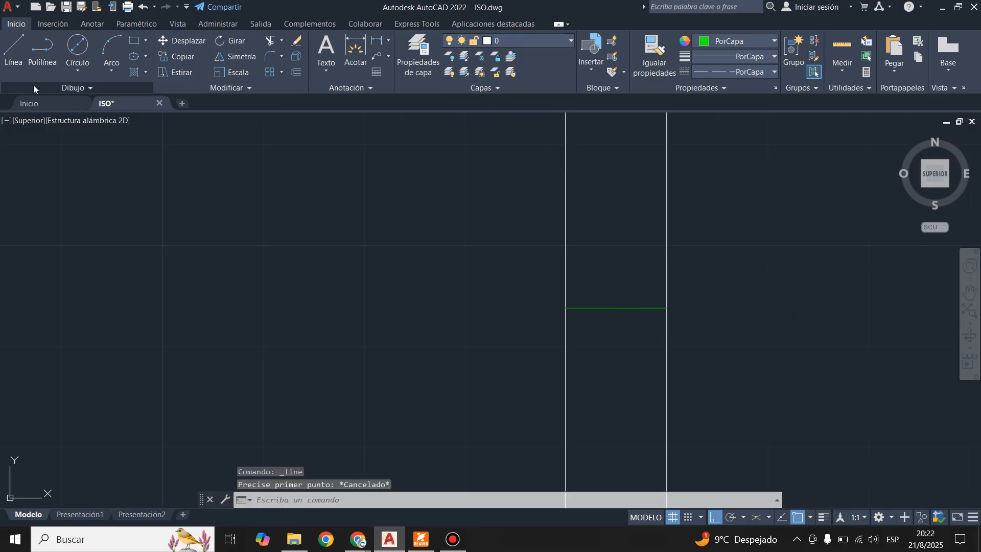
# Step: Draw a 4 mm horizontal line inward from the midpoint of the side view outline's right edge
pyautogui.click(16, 51)
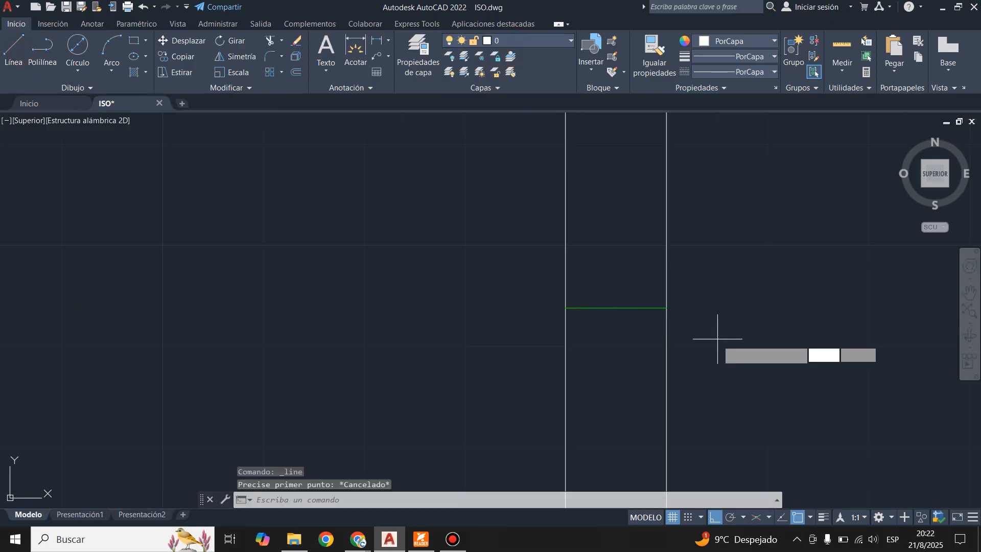
pyautogui.click(666, 308)
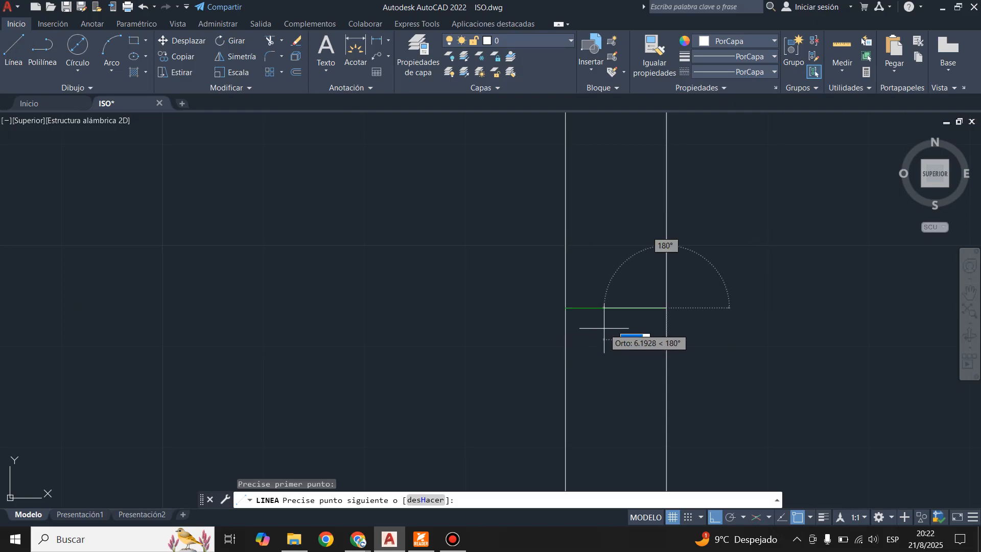
pyautogui.write('4')
pyautogui.press('Return')
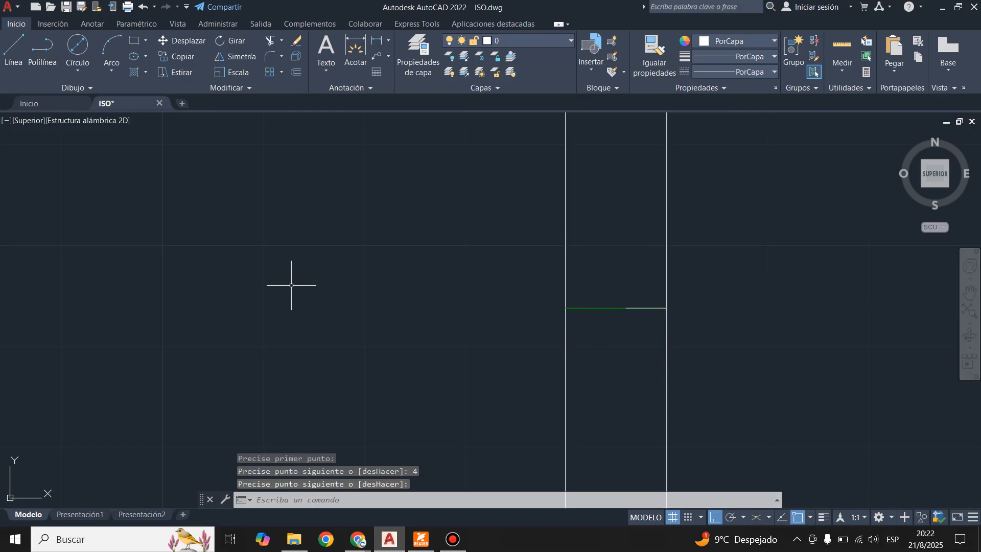
# Step: Check the groove dimensions in the PDF manual and draw a 6 mm diameter circle centred on the 4 mm line's inner end
pyautogui.click(422, 542)
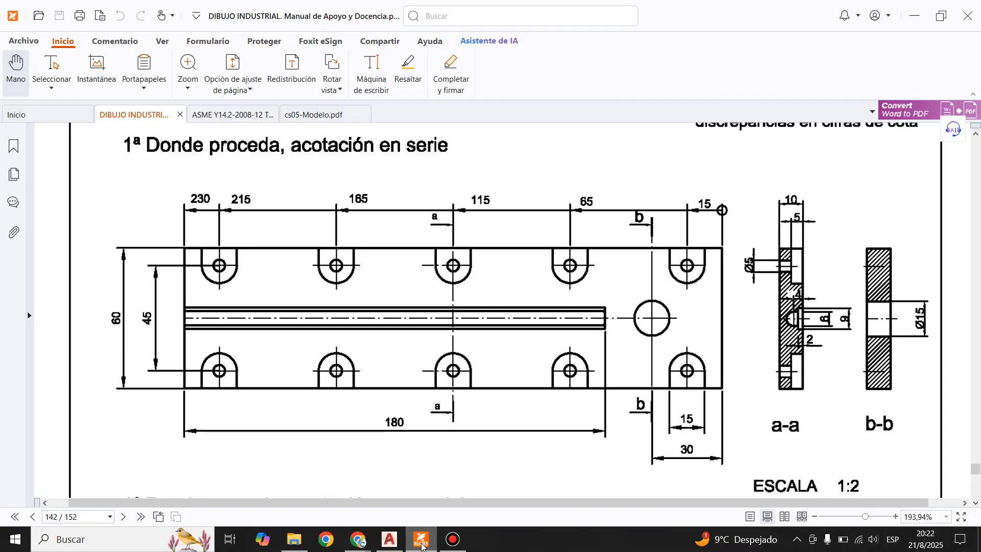
pyautogui.click(422, 542)
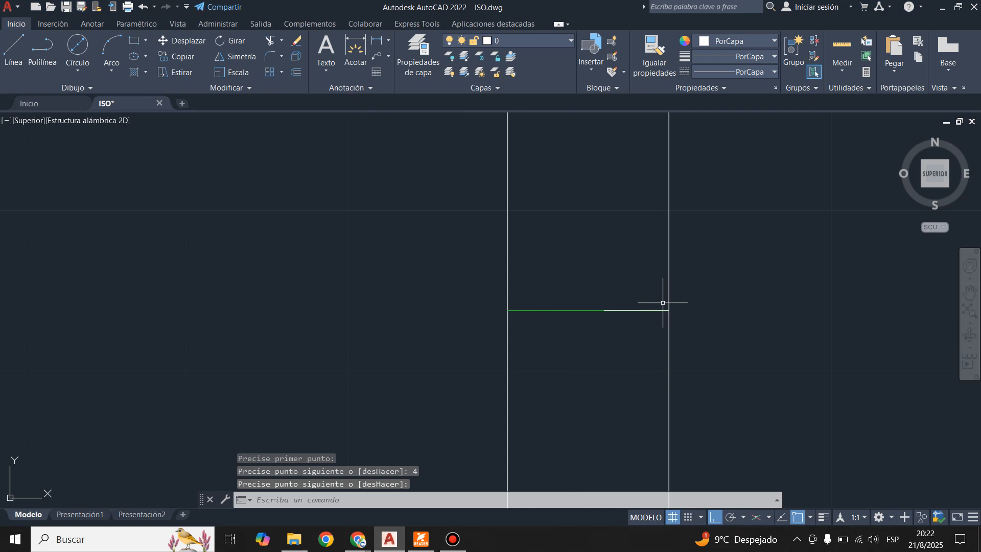
pyautogui.click(77, 46)
pyautogui.click(604, 310)
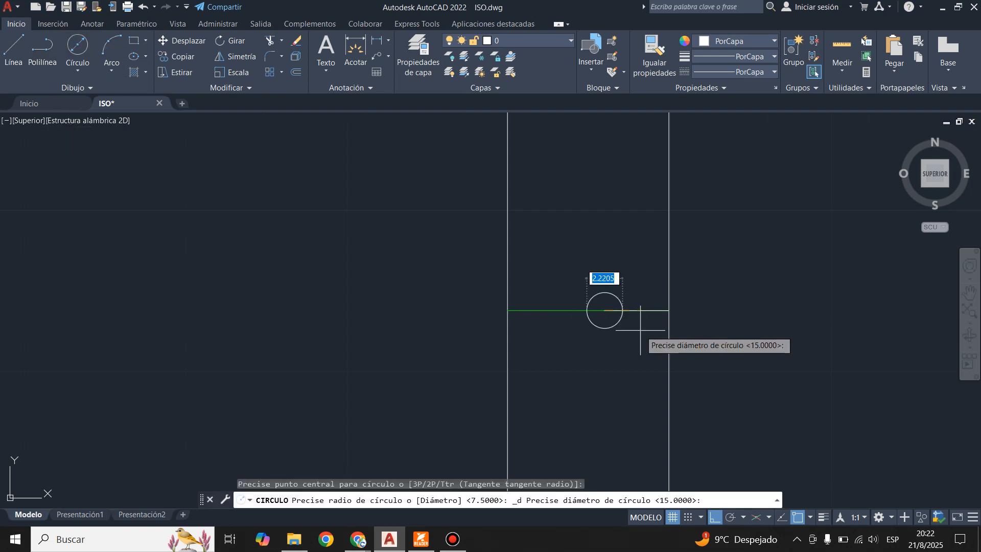
pyautogui.write('6')
pyautogui.press('Return')
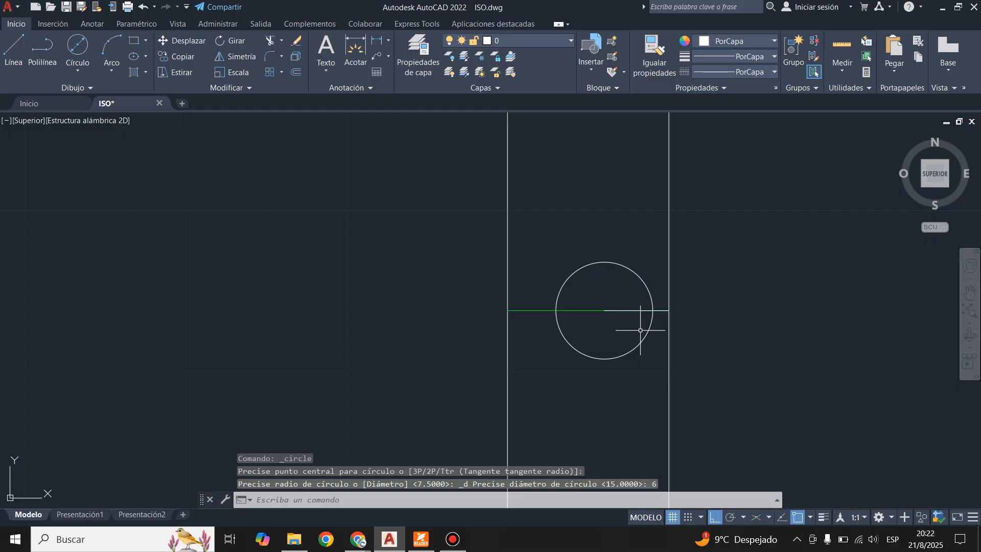
# Step: Offset the 4 mm horizontal line by 4.5 mm both above and below the circle's centre
pyautogui.click(14, 47)
pyautogui.press('Escape')
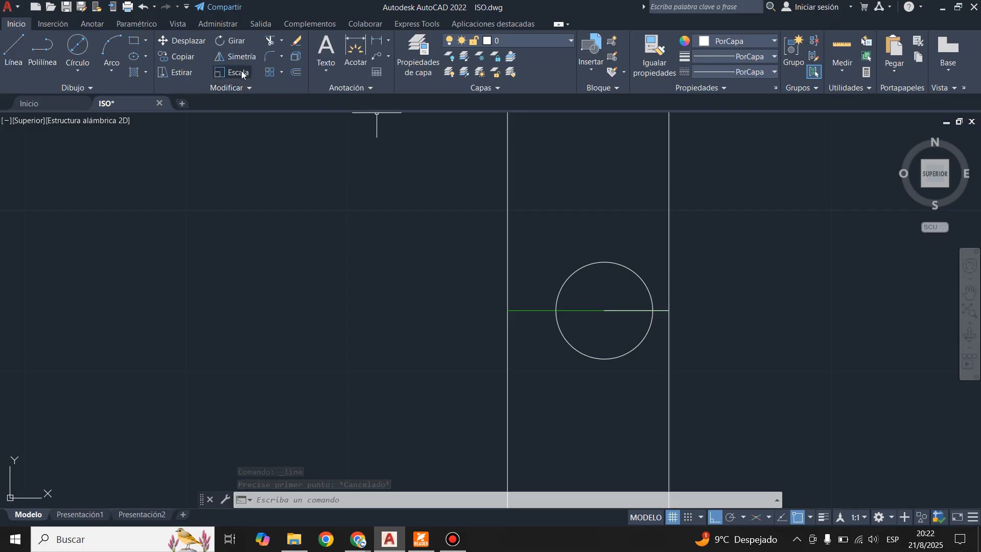
pyautogui.click(296, 72)
pyautogui.write('4.5')
pyautogui.press('Return')
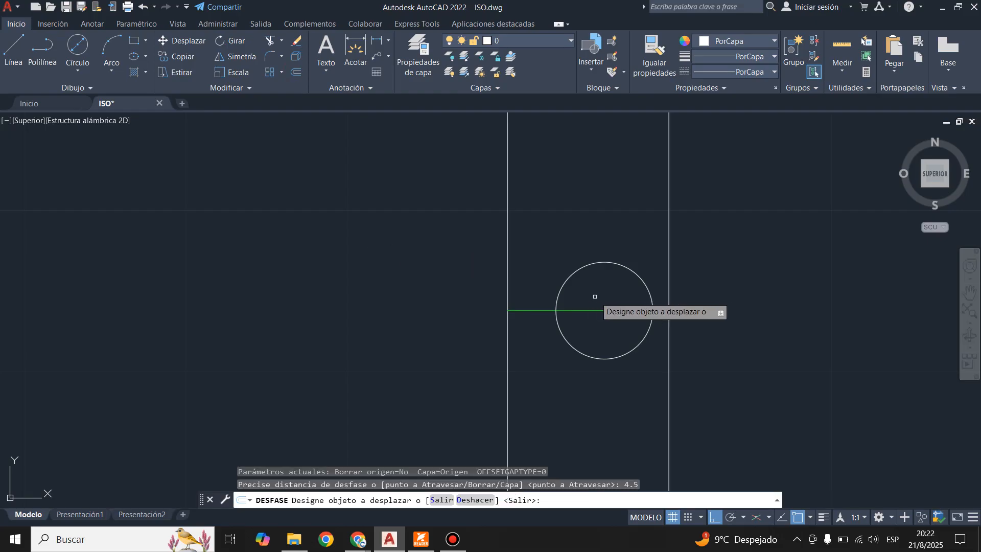
pyautogui.click(628, 310)
pyautogui.click(636, 216)
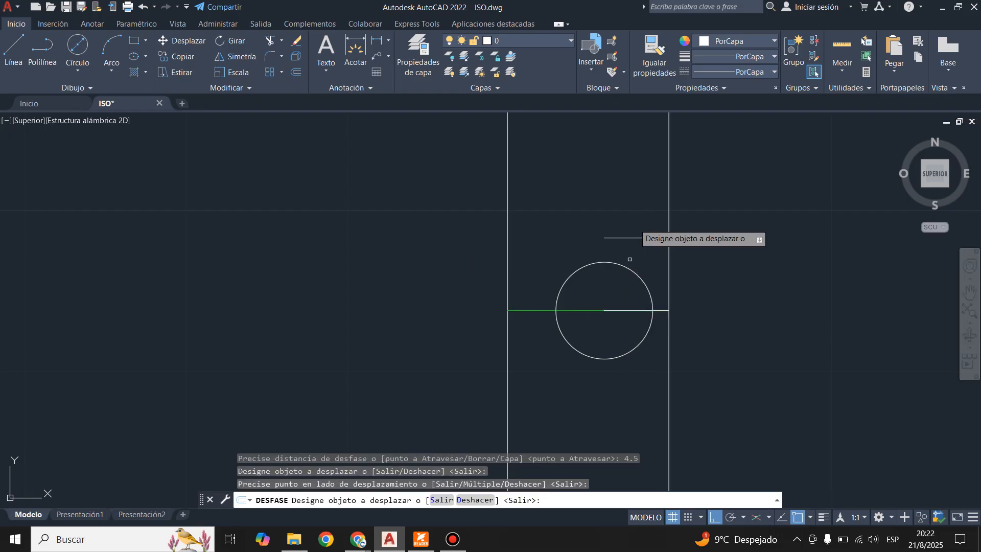
pyautogui.click(628, 310)
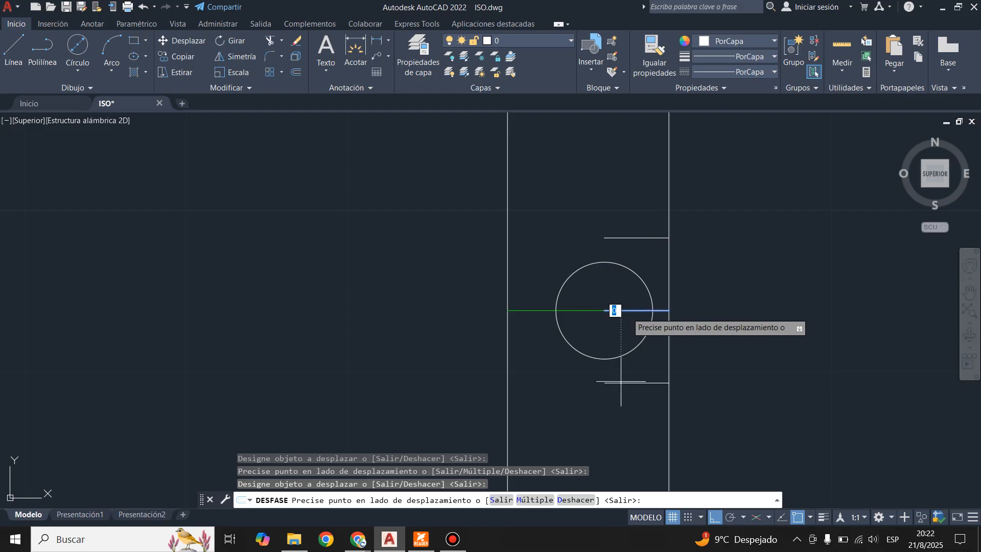
pyautogui.press('Escape')
# Step: Draw a vertical line from the upper offset line's inner end down to the circle's top quadrant
pyautogui.click(14, 49)
pyautogui.click(604, 238)
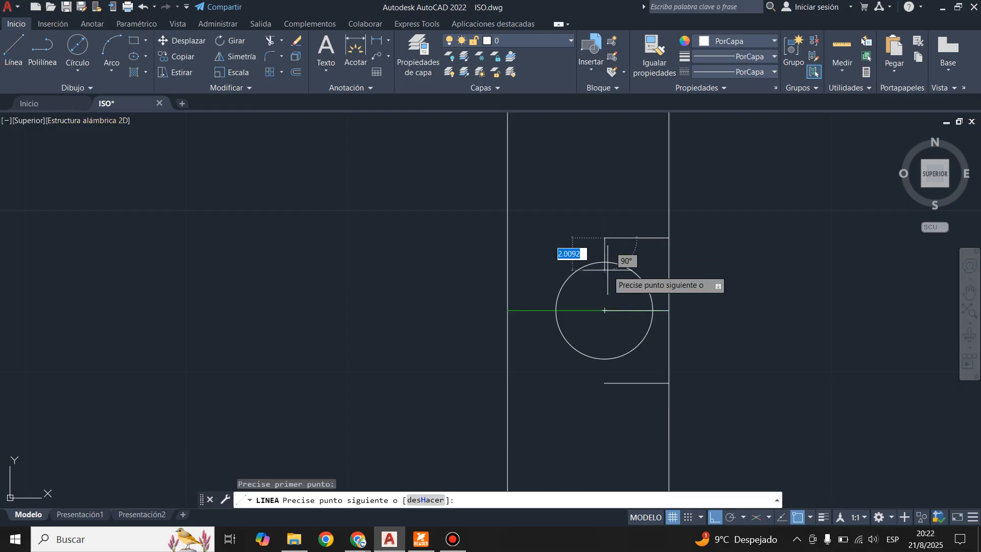
pyautogui.click(605, 262)
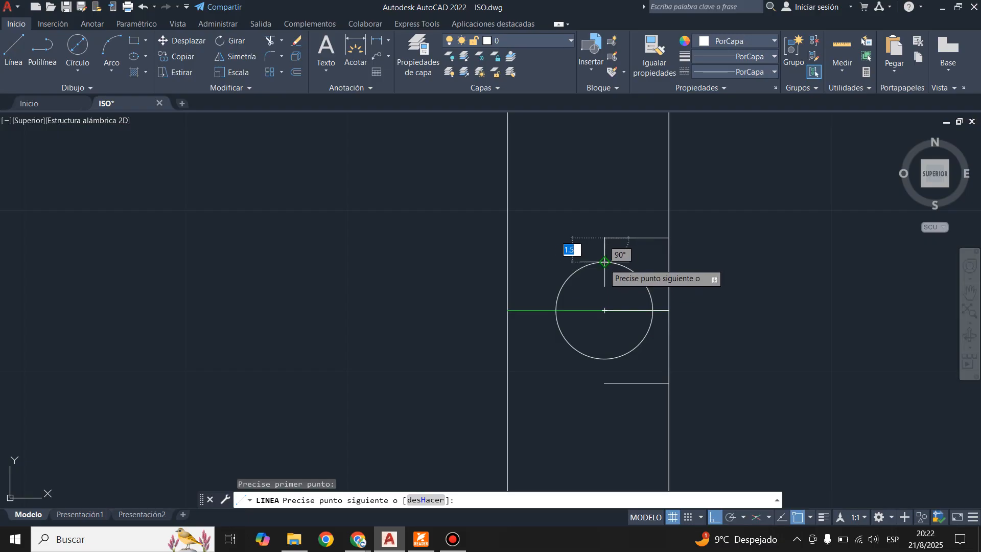
pyautogui.press('Escape')
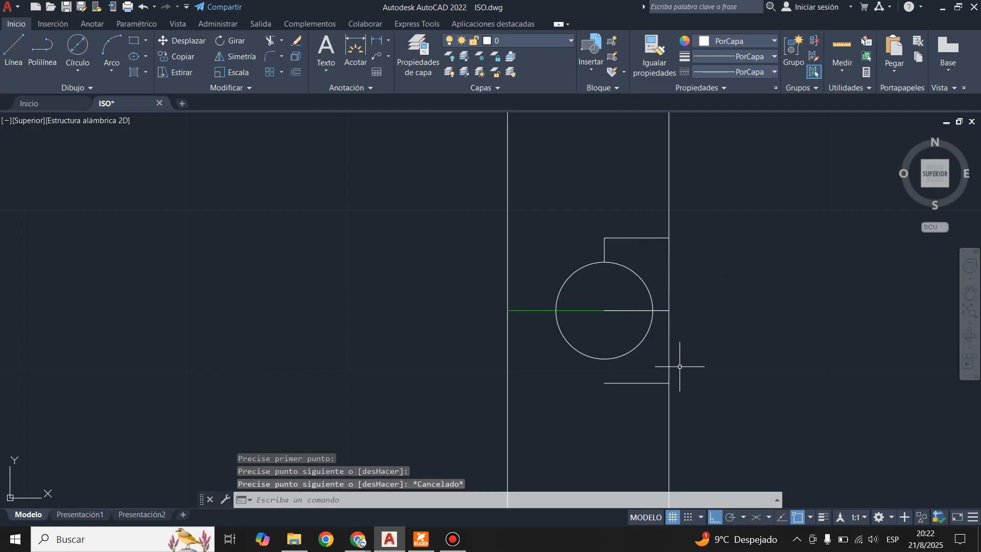
# Step: Check section a-a in the PDF manual and delete the short vertical line above the circle
pyautogui.click(426, 546)
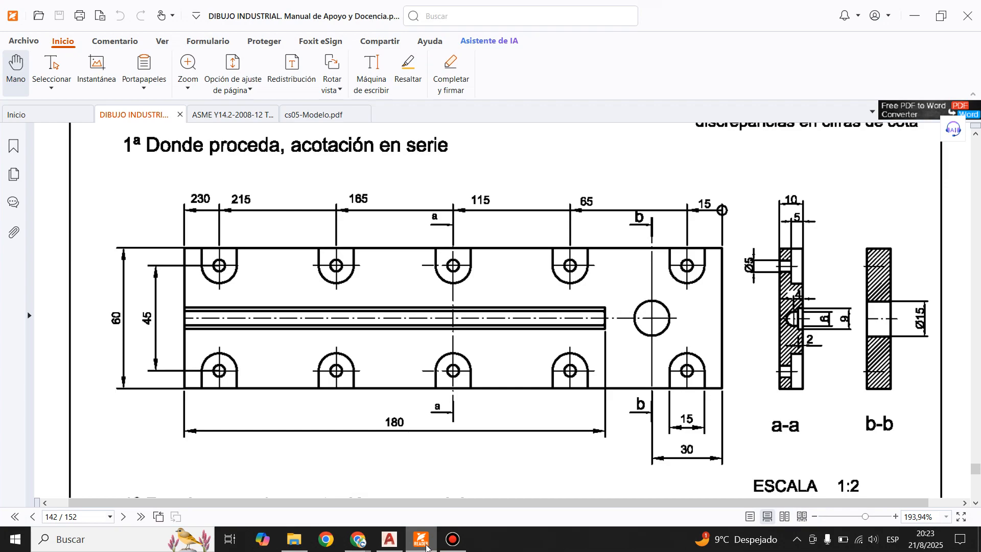
pyautogui.click(425, 544)
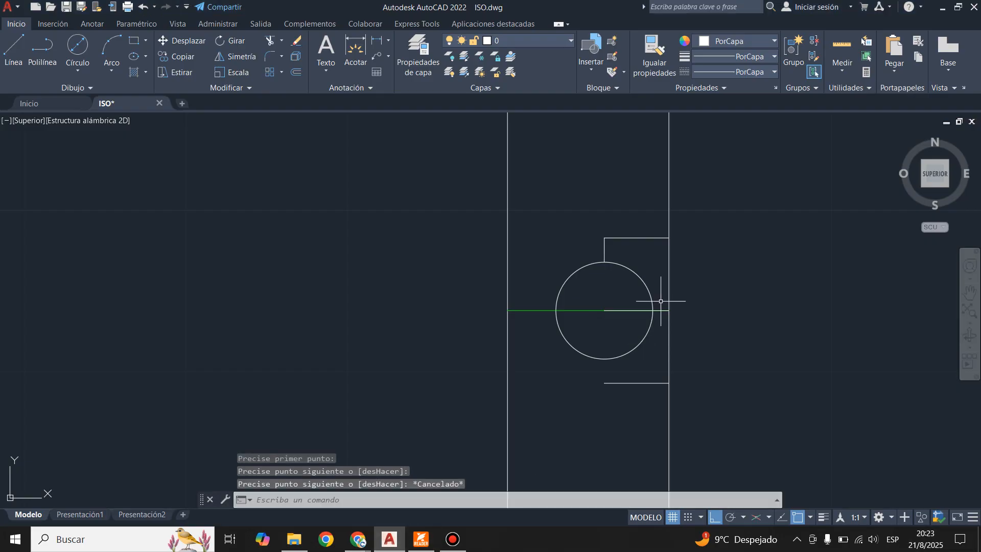
pyautogui.press('Escape')
pyautogui.click(605, 249)
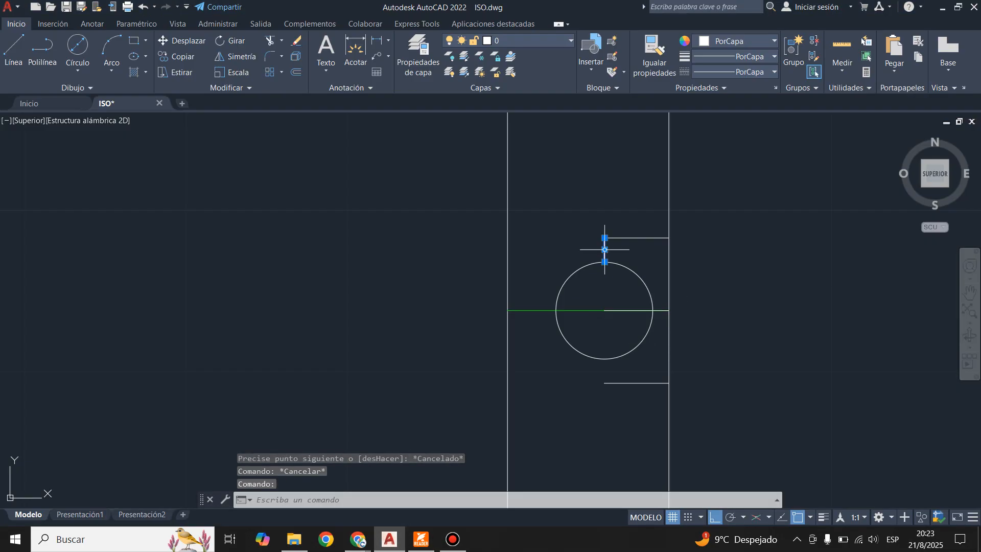
pyautogui.press('Delete')
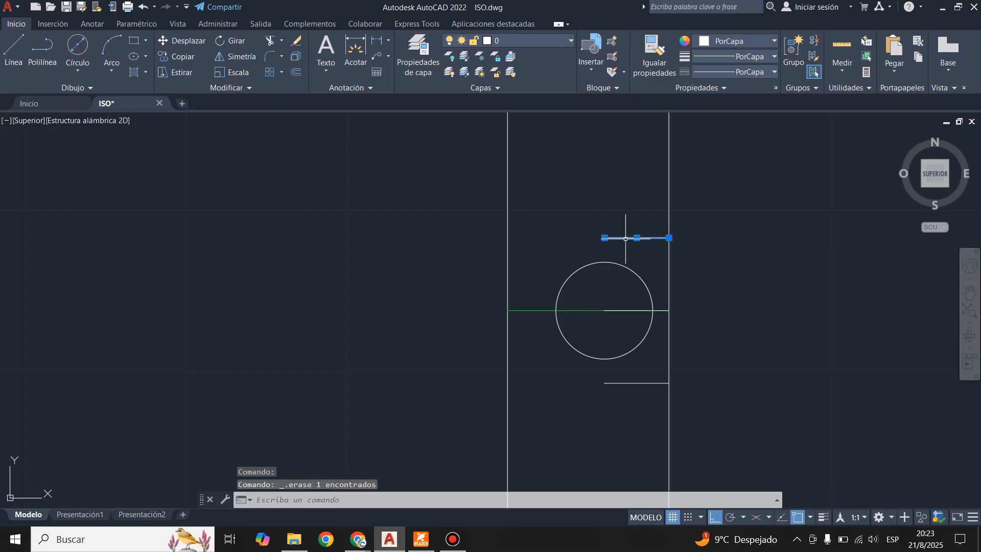
pyautogui.click(625, 238)
pyautogui.press('Escape')
# Step: Draw a line 2 mm inward from the upper offset line's right end and continue it vertically down to the lower offset line
pyautogui.click(2, 48)
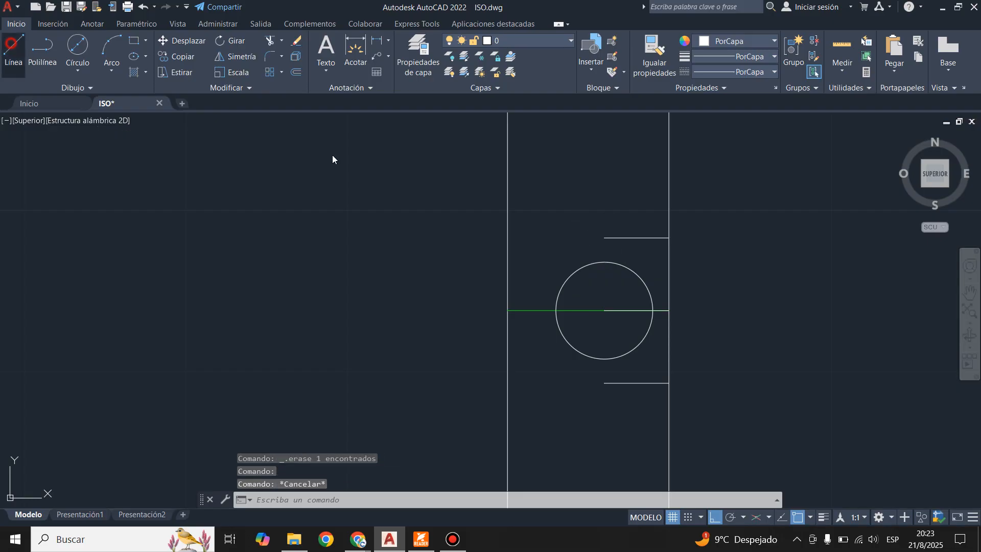
pyautogui.click(669, 238)
pyautogui.write('2')
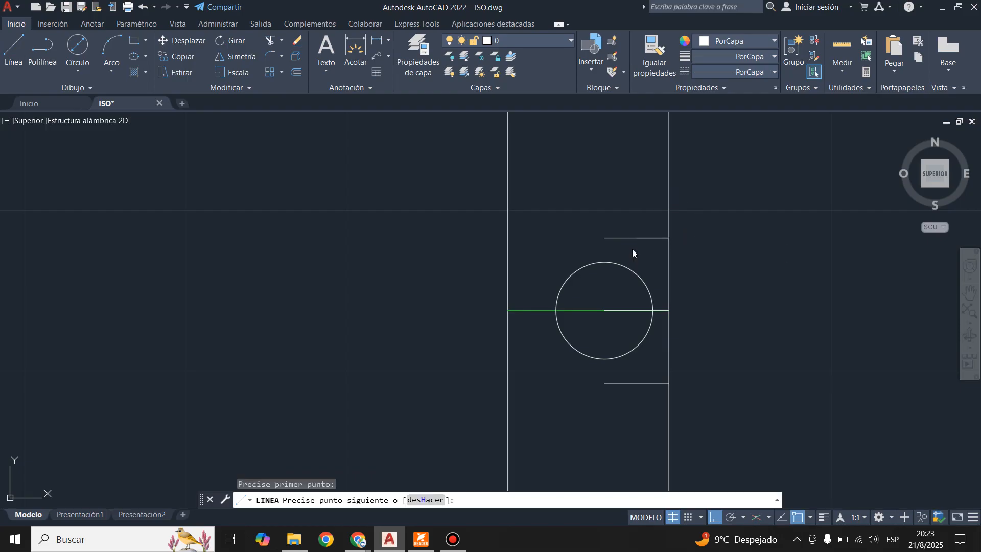
pyautogui.press('Return')
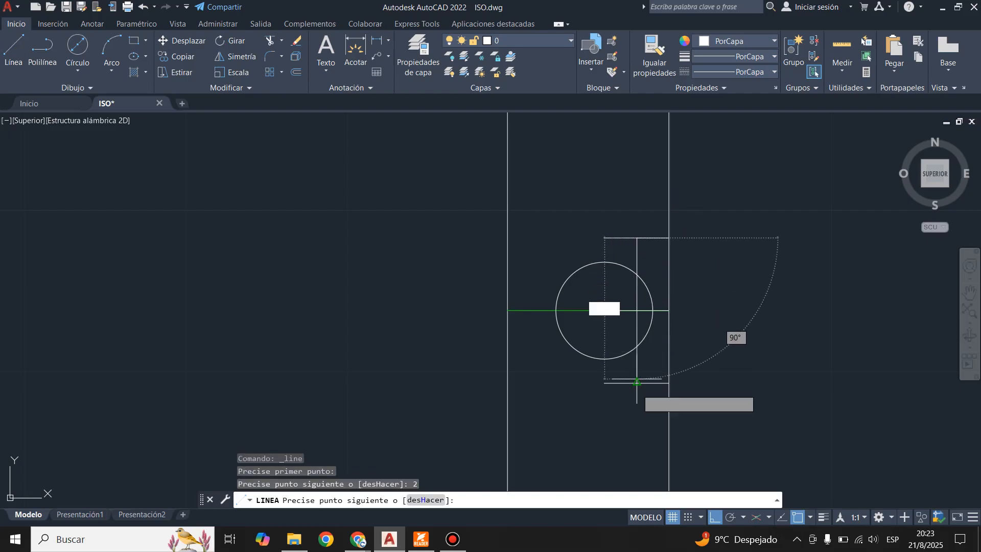
pyautogui.click(637, 382)
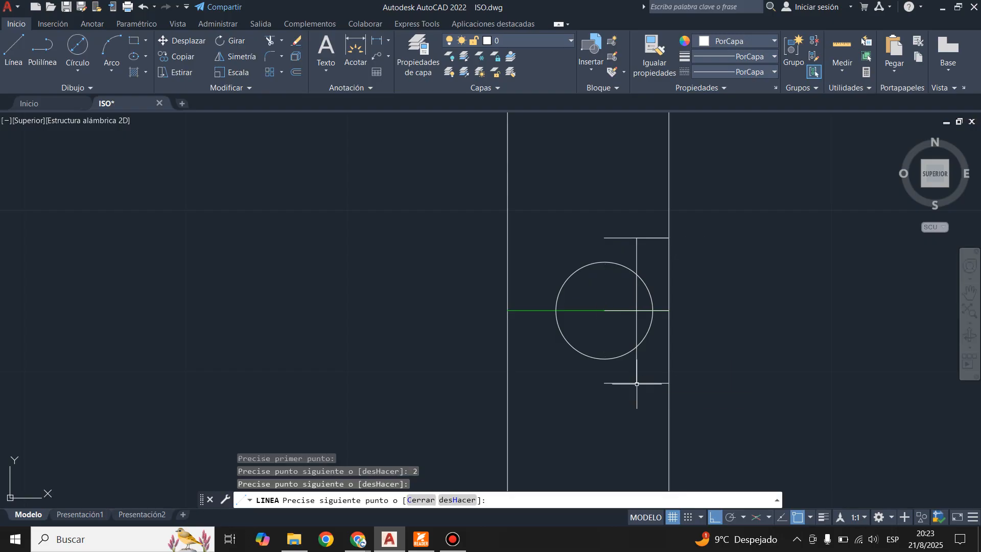
pyautogui.press('Escape')
# Step: Draw horizontal lines from the circle's top and bottom quadrants to the vertical line of the groove step
pyautogui.click(2, 61)
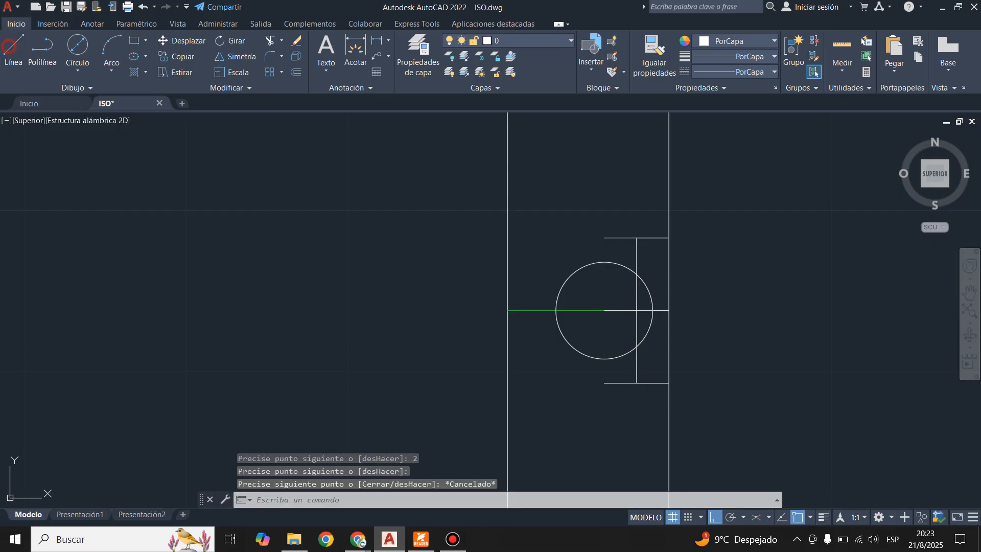
pyautogui.click(604, 261)
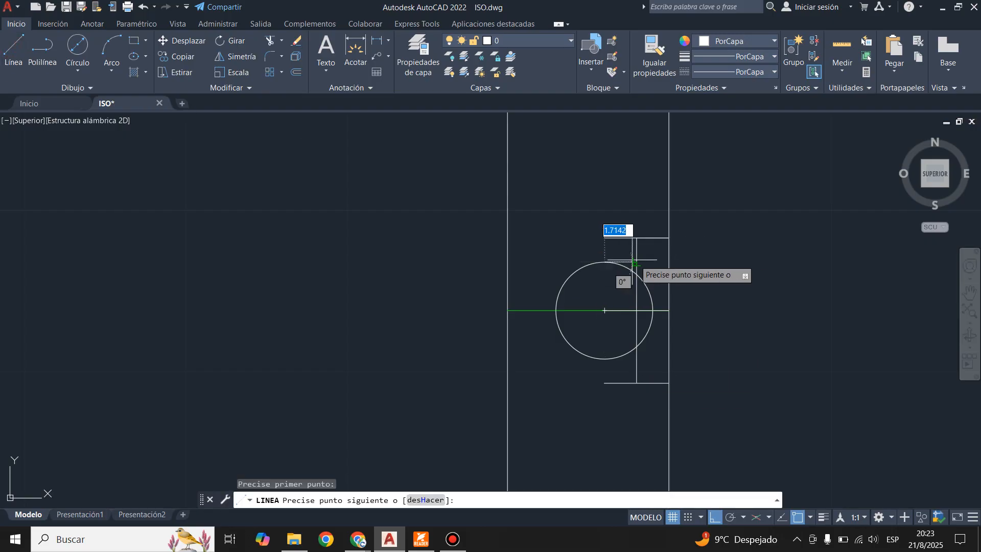
pyautogui.click(636, 262)
pyautogui.press('Escape')
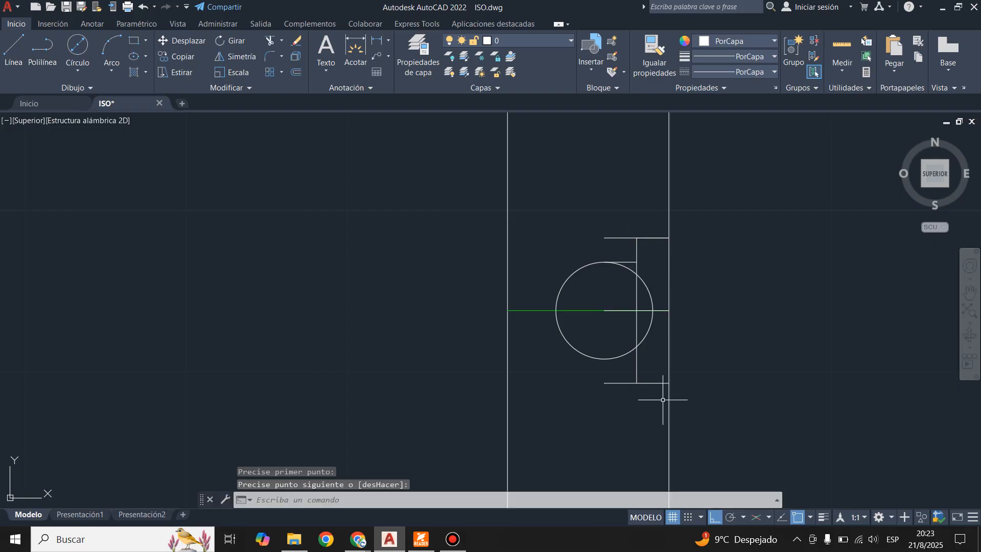
pyautogui.press('Return')
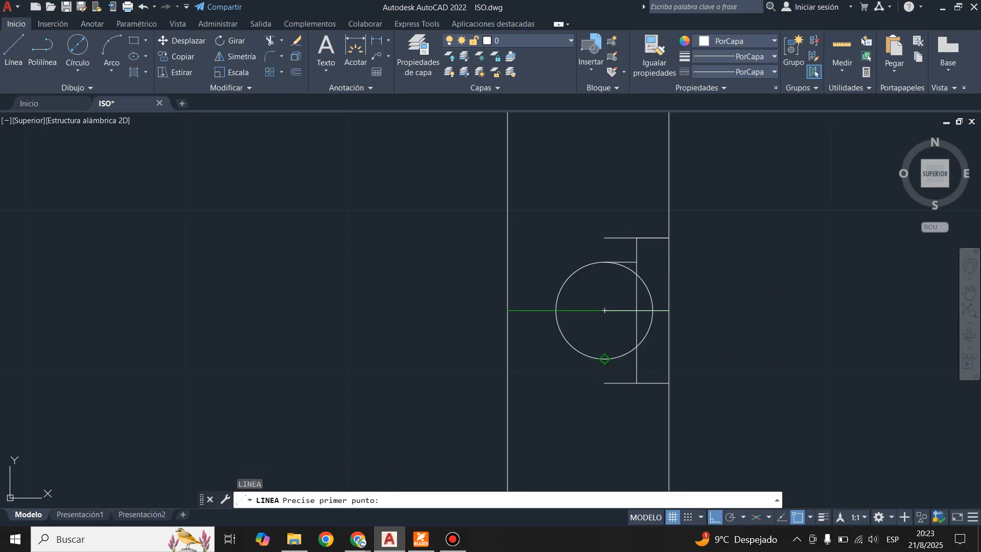
pyautogui.click(605, 359)
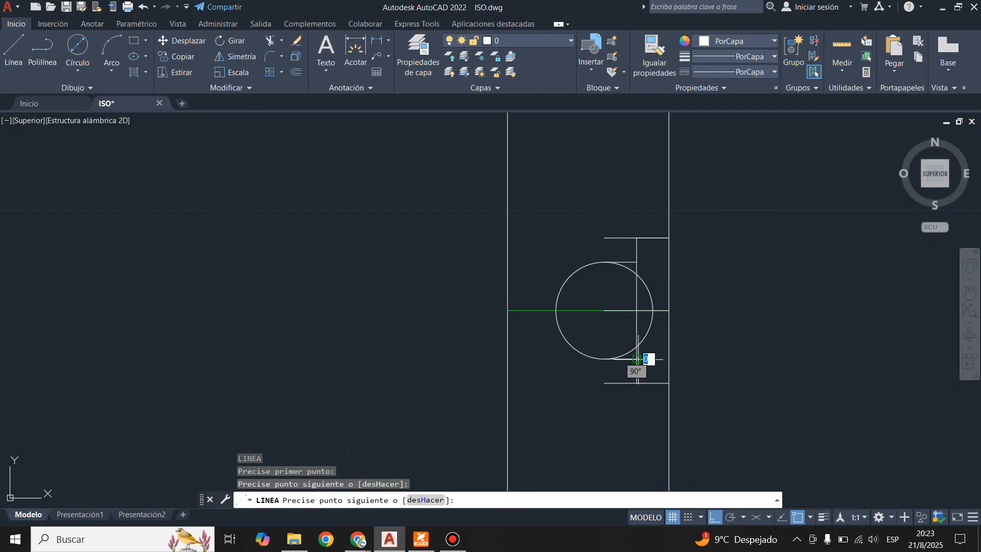
pyautogui.click(638, 359)
pyautogui.press('Escape')
# Step: Trim the upper line's inner overhang, the circle's right half, the step line across the groove opening and the centre line inside the groove
pyautogui.scroll(2, 727, 259)
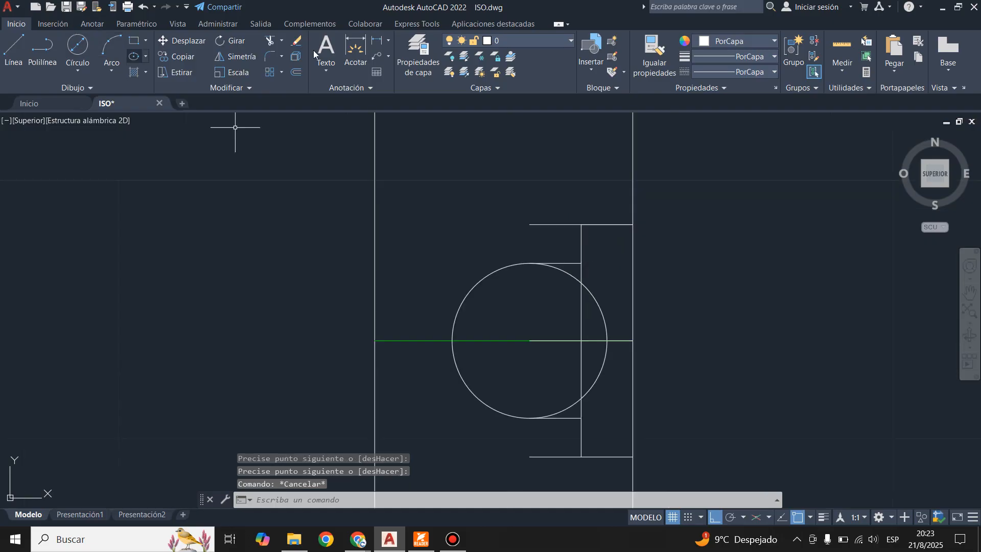
pyautogui.click(270, 40)
pyautogui.moveTo(558, 208); pyautogui.dragTo(561, 230)
pyautogui.moveTo(594, 266)
pyautogui.mouseDown()
pyautogui.moveTo(572, 290)
pyautogui.moveTo(607, 314)
pyautogui.moveTo(594, 390)
pyautogui.moveTo(581, 397)
pyautogui.mouseUp()
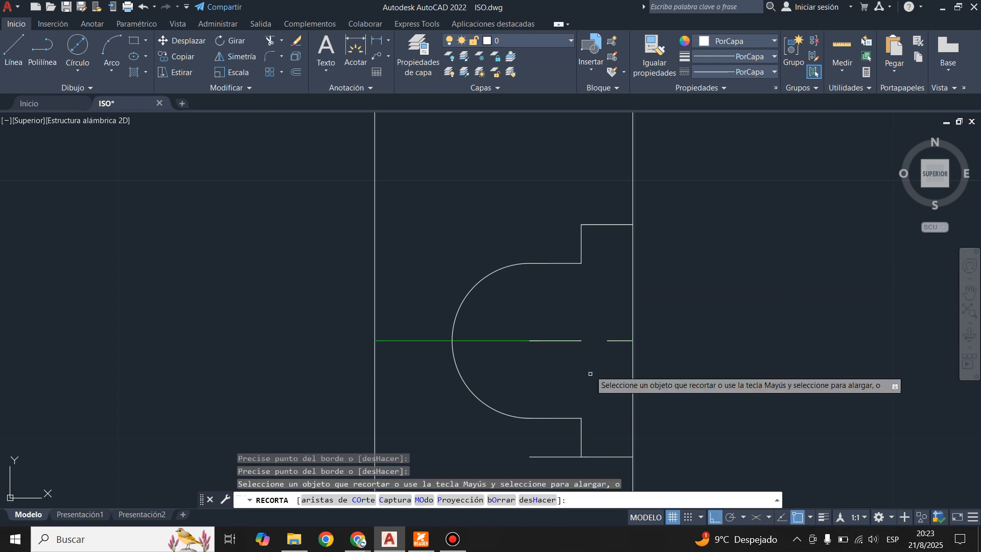
pyautogui.moveTo(568, 331); pyautogui.dragTo(574, 390)
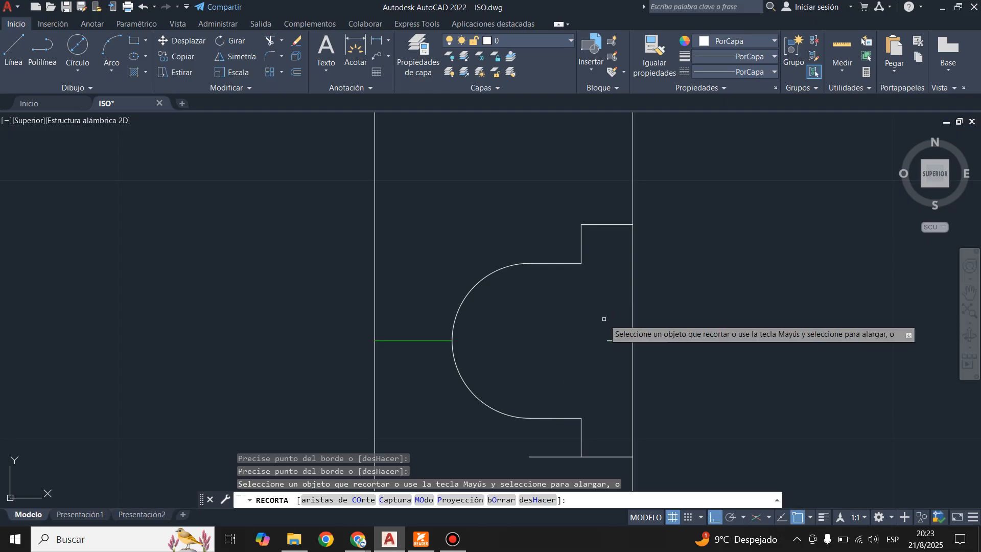
# Step: Delete the leftover centre line pieces beside the arc and at the section's right edge
pyautogui.press('Escape')
pyautogui.click(436, 346)
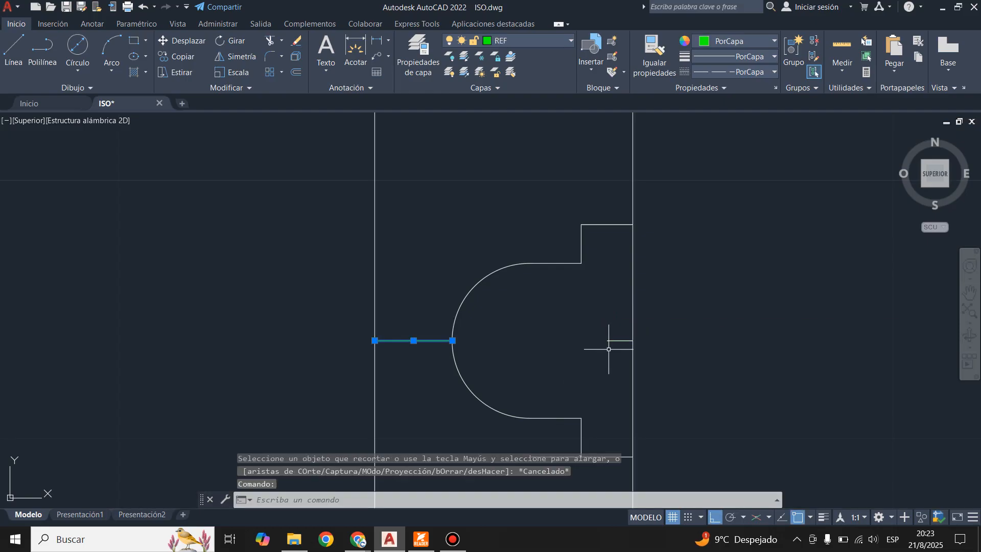
pyautogui.press('Delete')
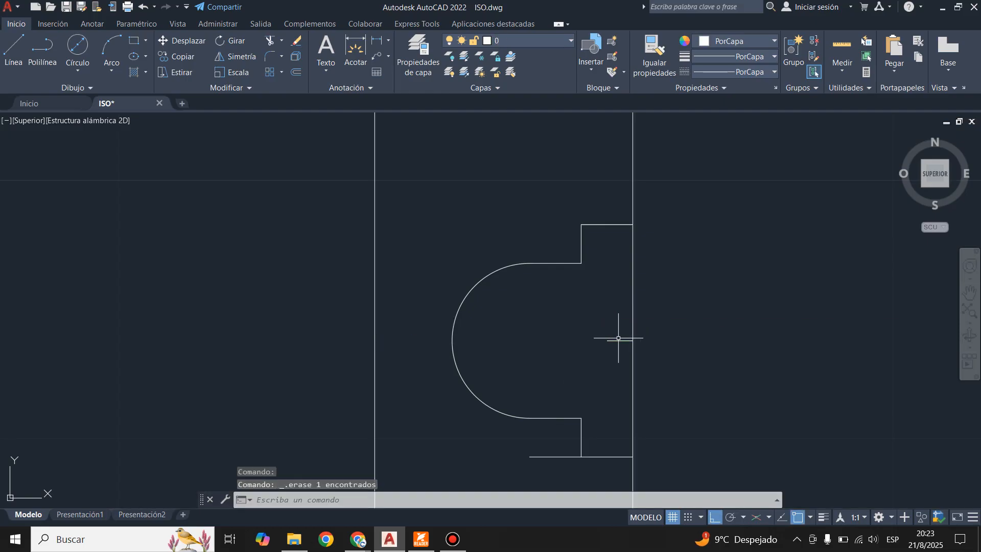
pyautogui.click(618, 339)
pyautogui.press('Delete')
pyautogui.scroll(-1, 610, 266)
pyautogui.scroll(2, 610, 305)
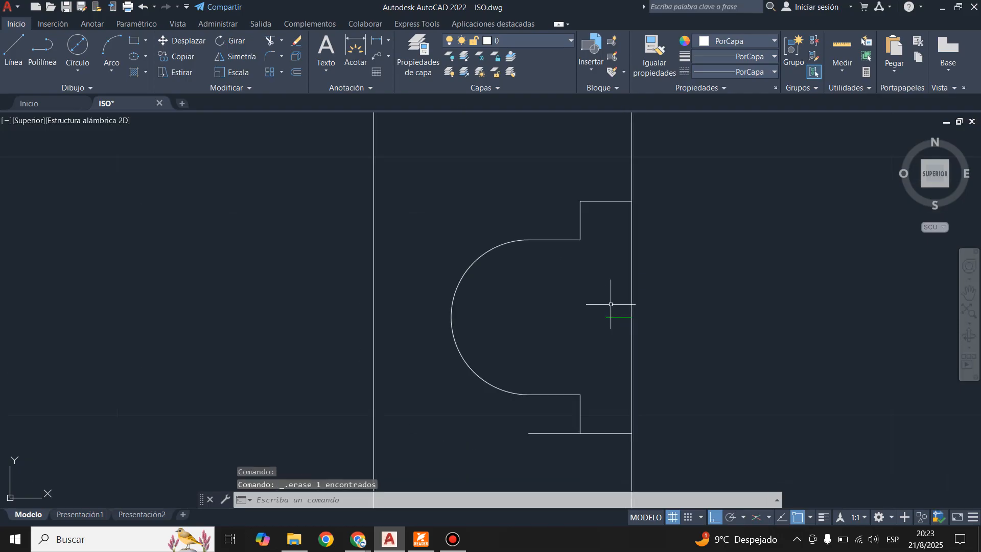
pyautogui.click(591, 302)
pyautogui.click(744, 361)
pyautogui.press('Delete')
# Step: Replace the groove's overhanging lower horizontal line with one from the lower step corner to the section's right edge
pyautogui.scroll(-3, 621, 332)
pyautogui.click(592, 367)
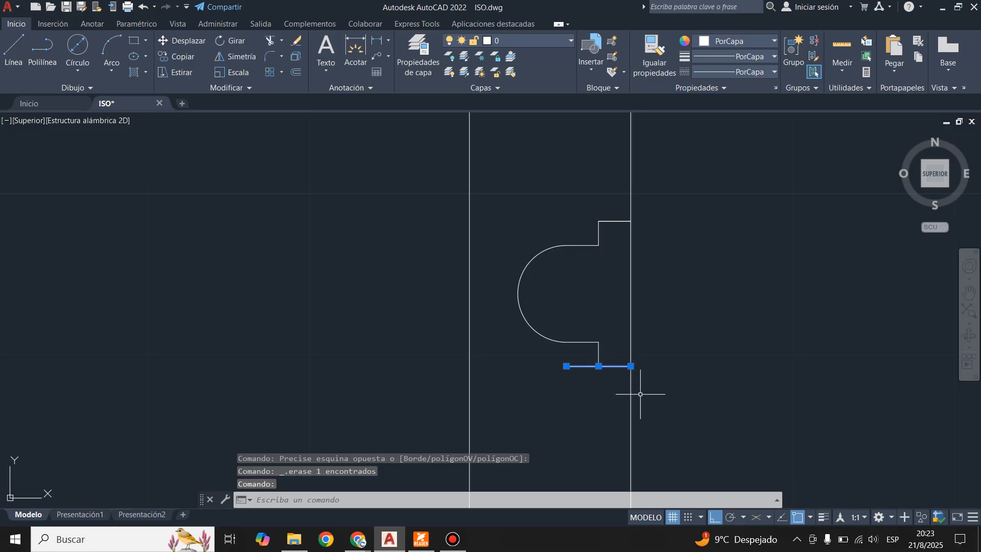
pyautogui.press('Delete')
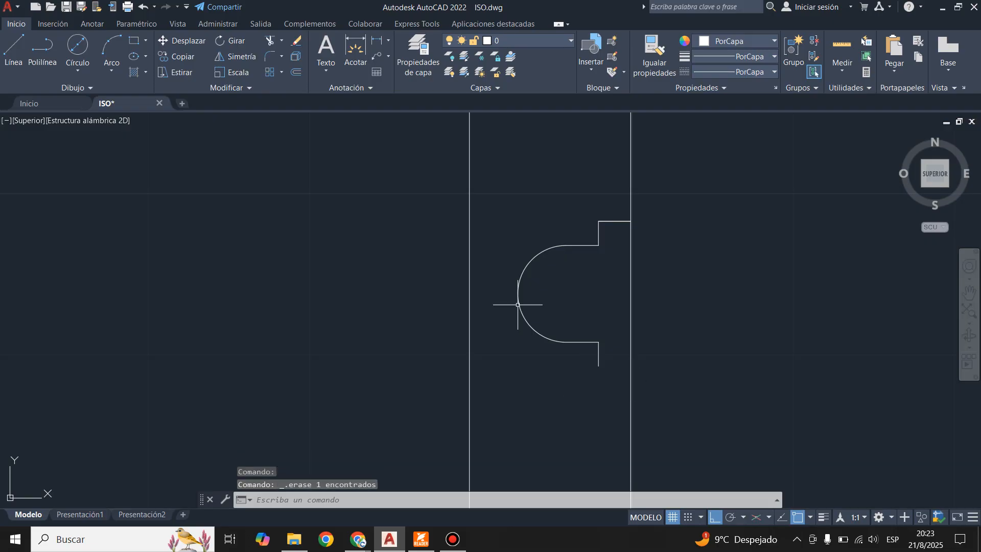
pyautogui.click(14, 47)
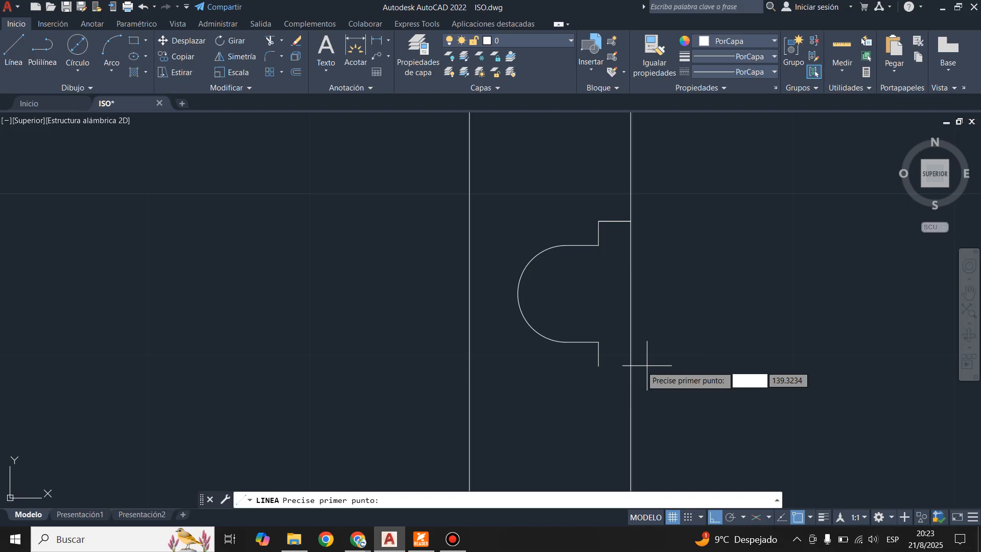
pyautogui.click(598, 365)
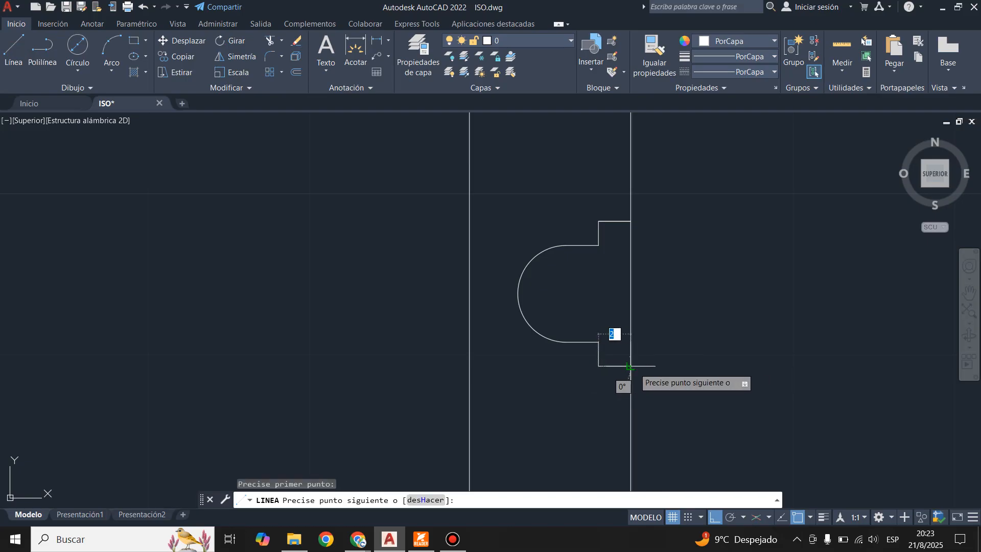
pyautogui.click(631, 366)
pyautogui.press('Return')
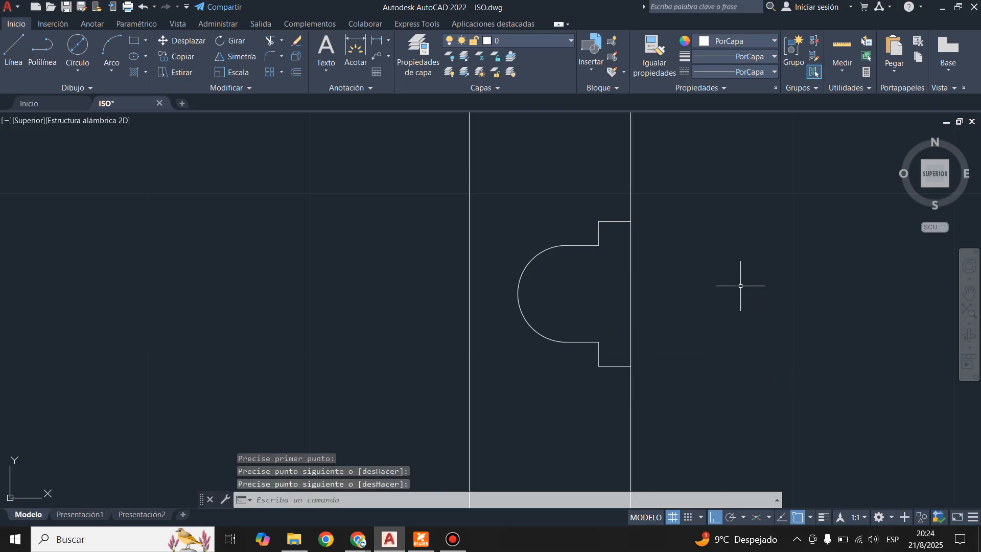
# Step: Try adding a centre line between the groove profile's upper and lower horizontal edges
pyautogui.click(92, 24)
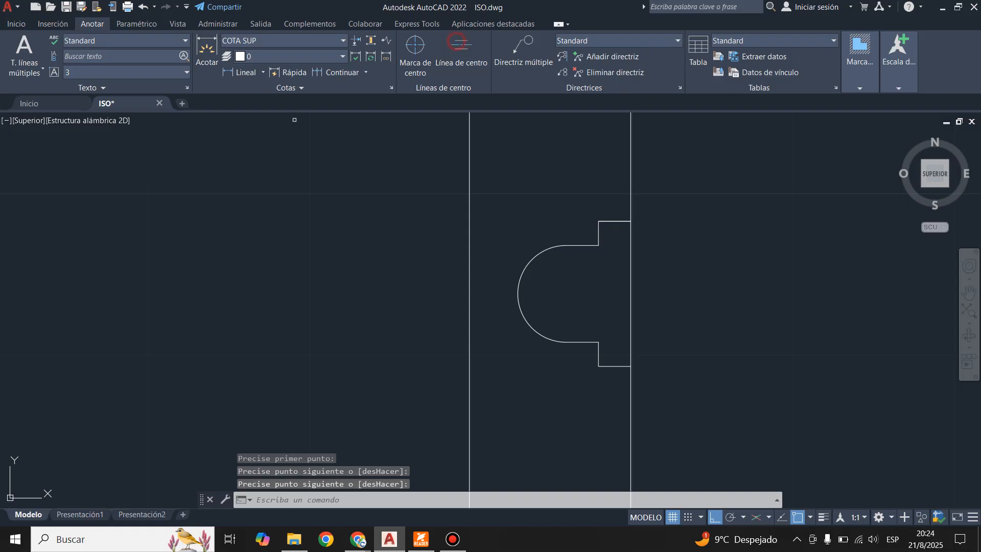
pyautogui.click(457, 42)
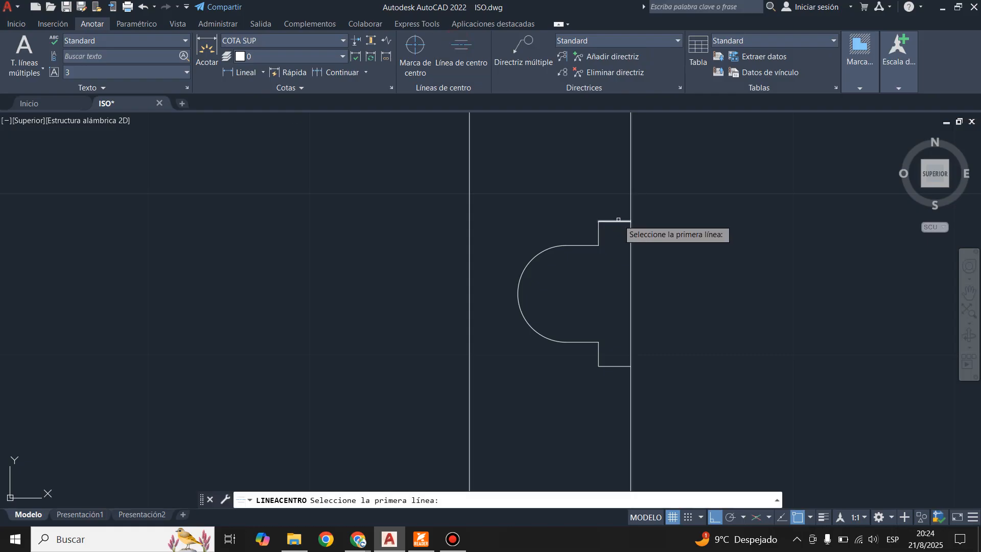
pyautogui.click(618, 220)
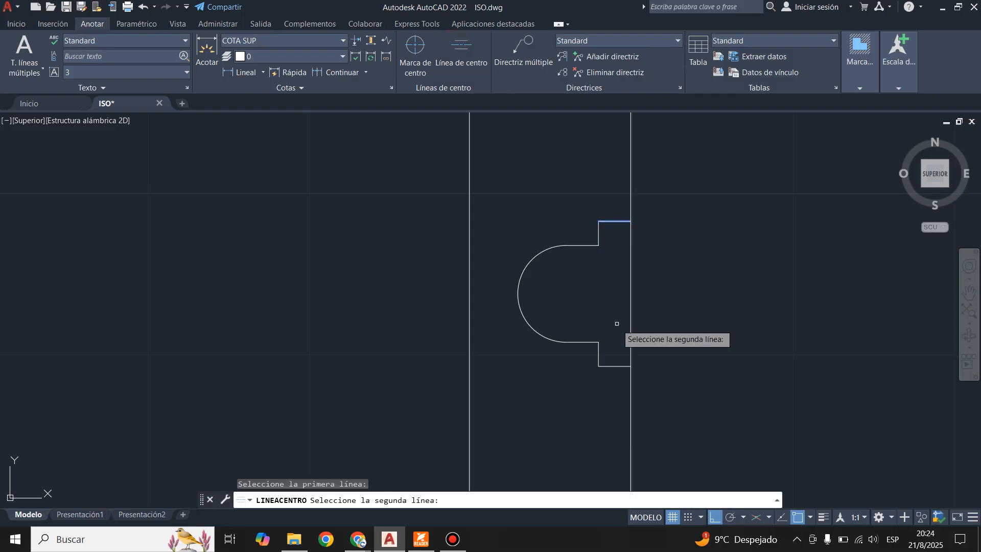
pyautogui.click(612, 366)
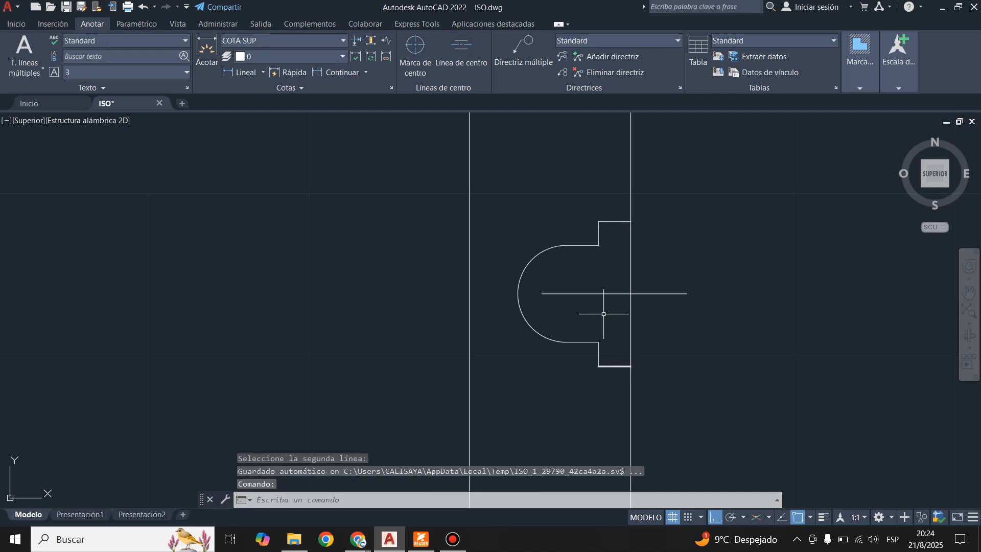
pyautogui.press('Escape')
# Step: Check section a-a in the PDF manual and delete the groove's centre line
pyautogui.click(421, 539)
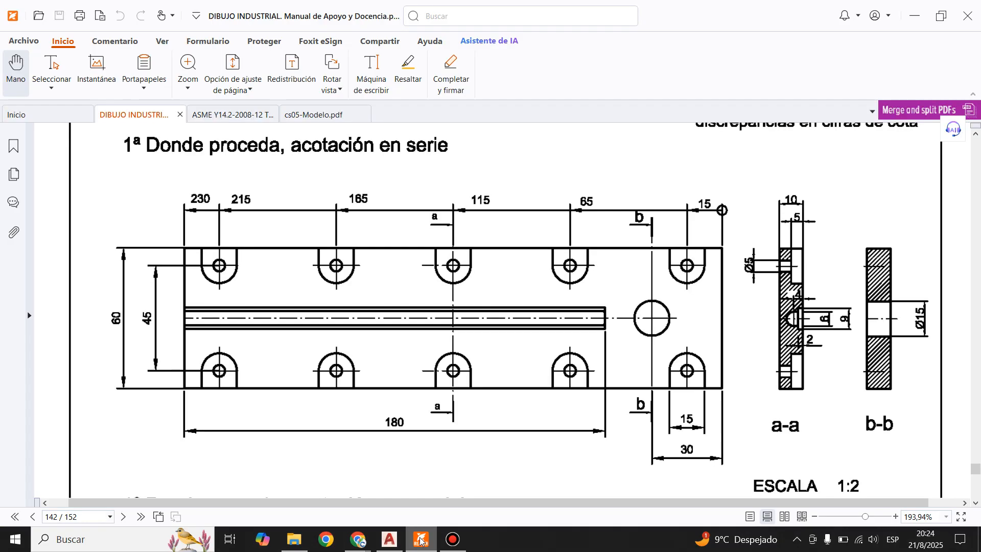
pyautogui.click(421, 540)
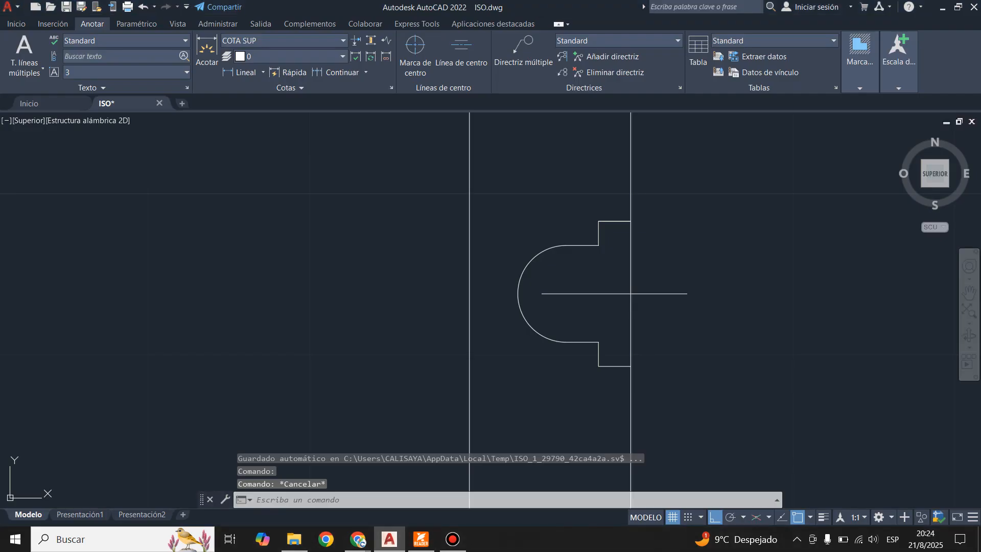
pyautogui.click(560, 292)
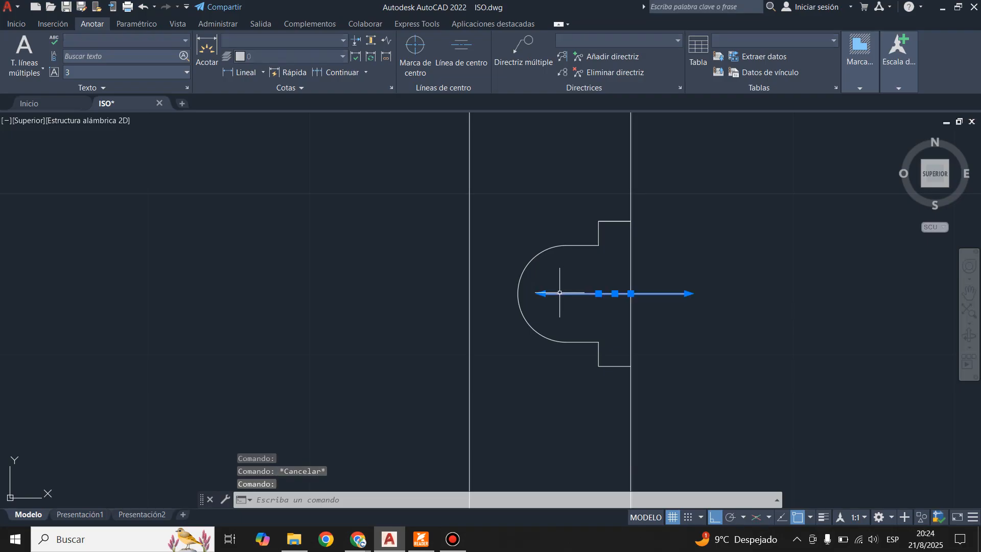
pyautogui.press('Delete')
# Step: Add a centre mark to the groove's arc in the section view
pyautogui.click(415, 46)
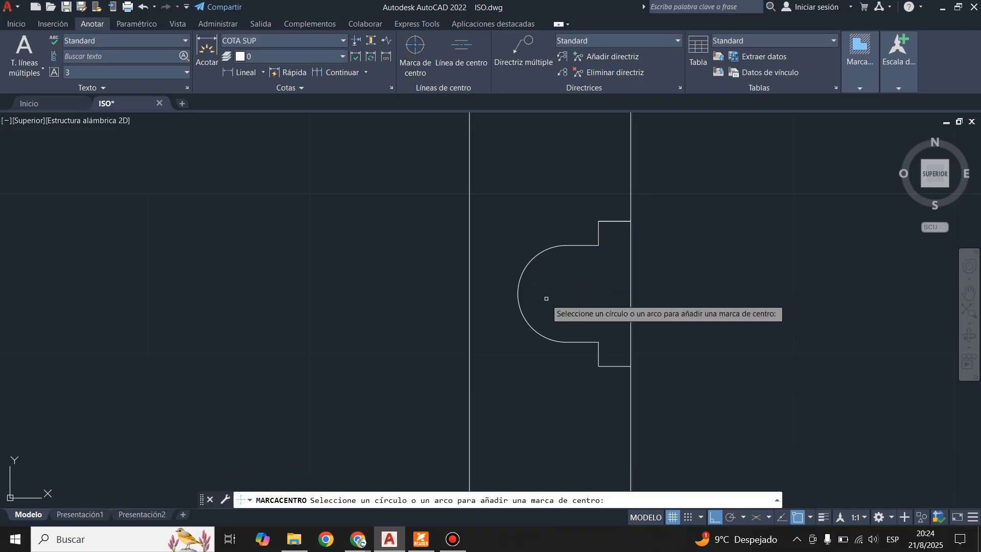
pyautogui.click(522, 293)
pyautogui.press('Escape')
pyautogui.scroll(-5, 705, 306)
pyautogui.scroll(-2, 638, 316)
pyautogui.scroll(2, 725, 283)
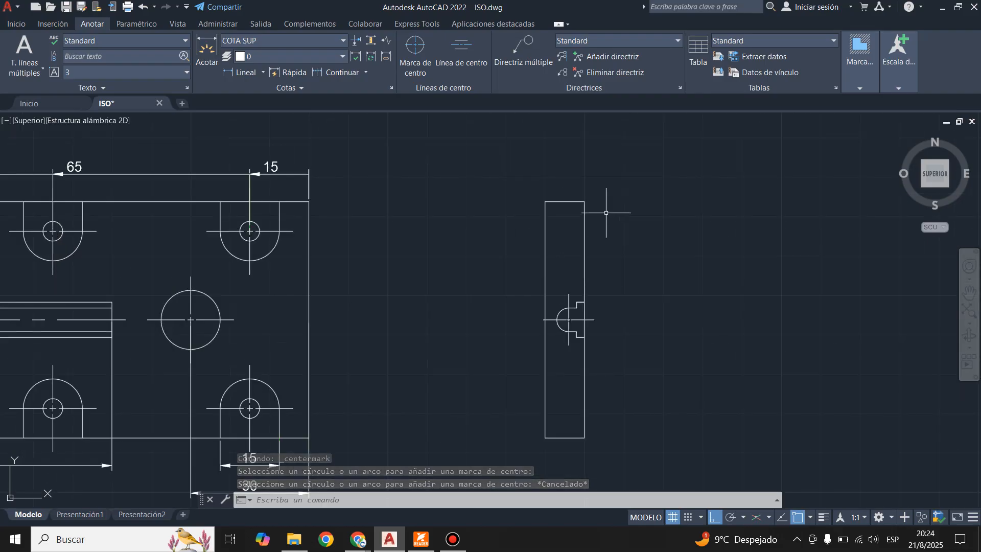
# Step: Check section a-a in the PDF manual and draw a line 5 mm inward from the section's top-right corner, continuing 15 mm downward
pyautogui.scroll(4, 605, 214)
pyautogui.scroll(-2, 606, 225)
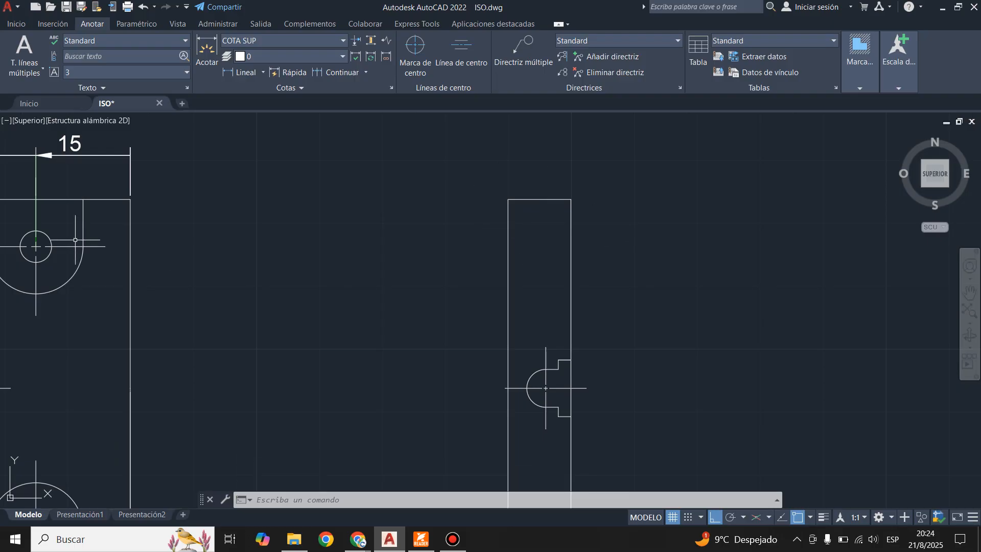
pyautogui.click(419, 540)
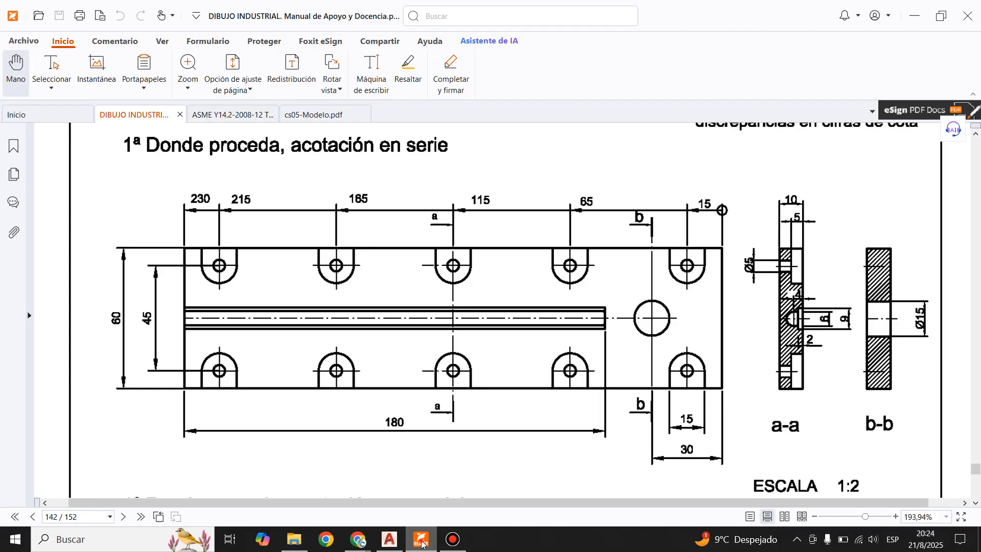
pyautogui.click(421, 543)
pyautogui.scroll(1, 586, 199)
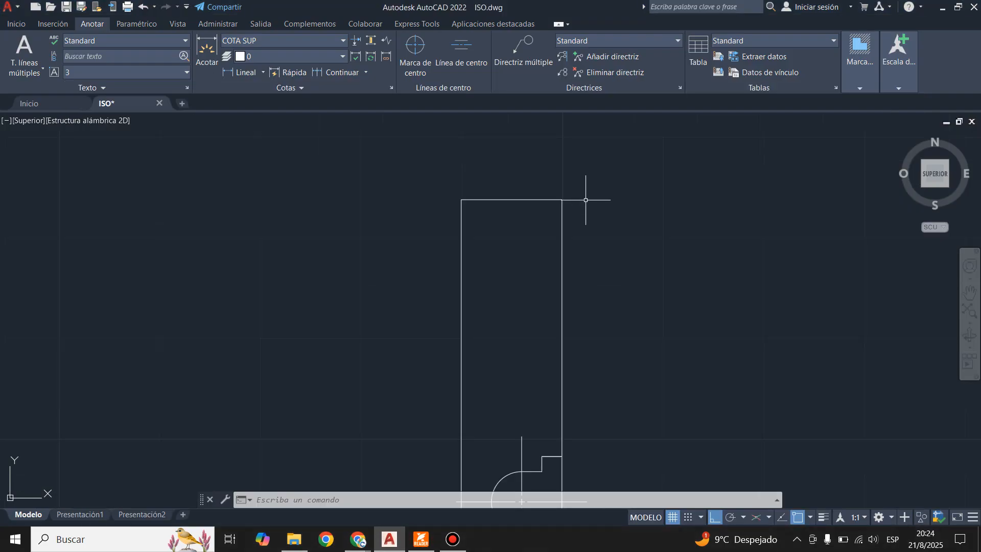
pyautogui.click(12, 24)
pyautogui.click(12, 50)
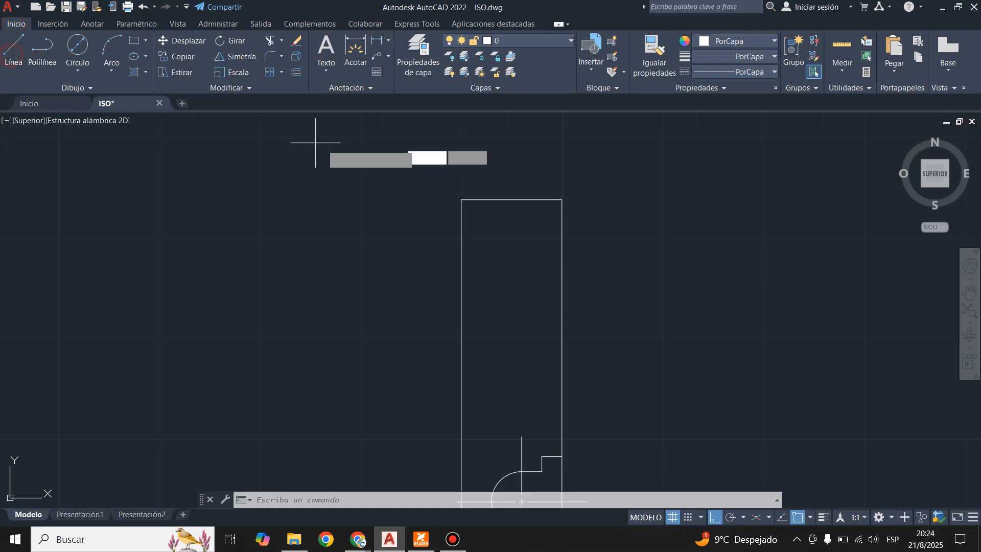
pyautogui.click(562, 200)
pyautogui.write('5')
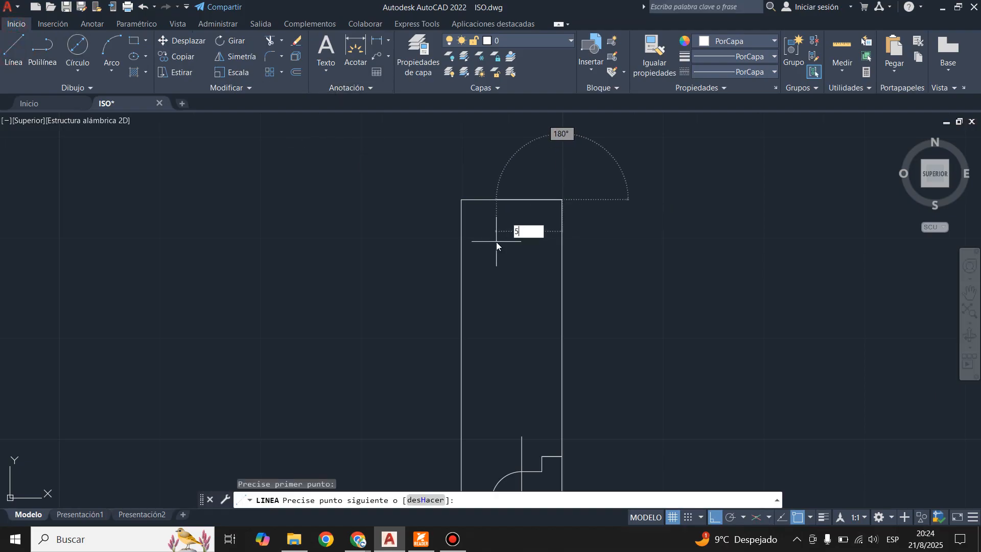
pyautogui.press('Return')
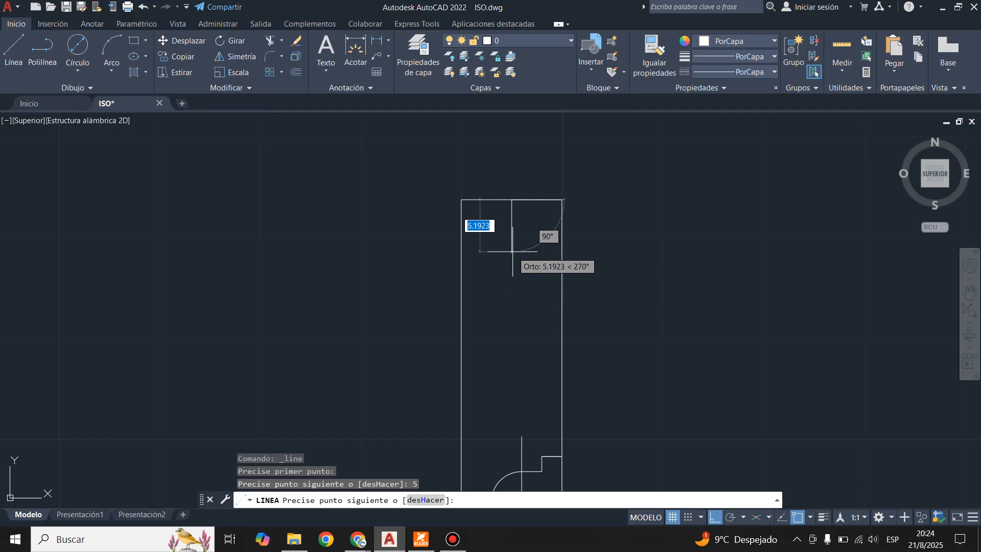
pyautogui.write('7.5')
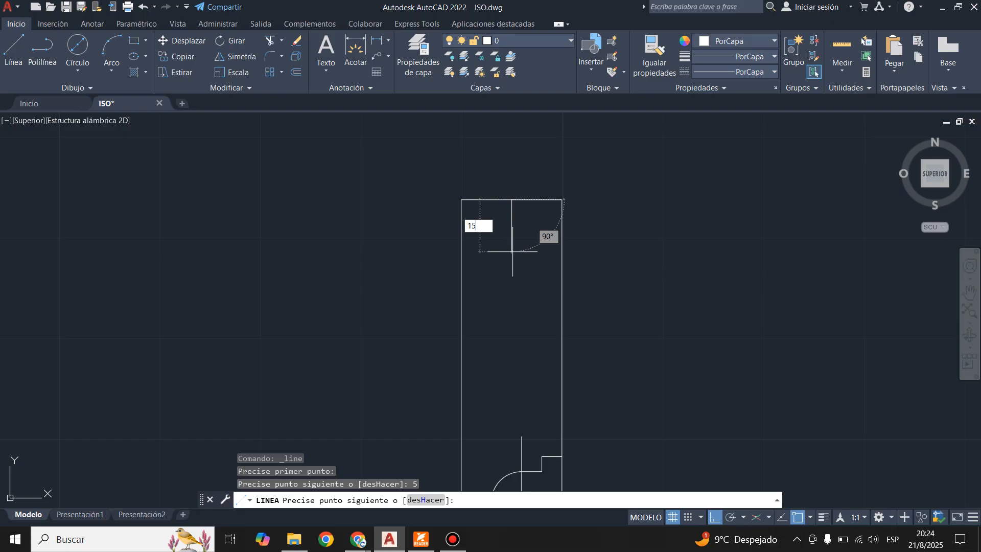
# Step: Draw the recess's inner side 15 long downward and close it horizontally to the side view's right edge
pyautogui.press('Return')
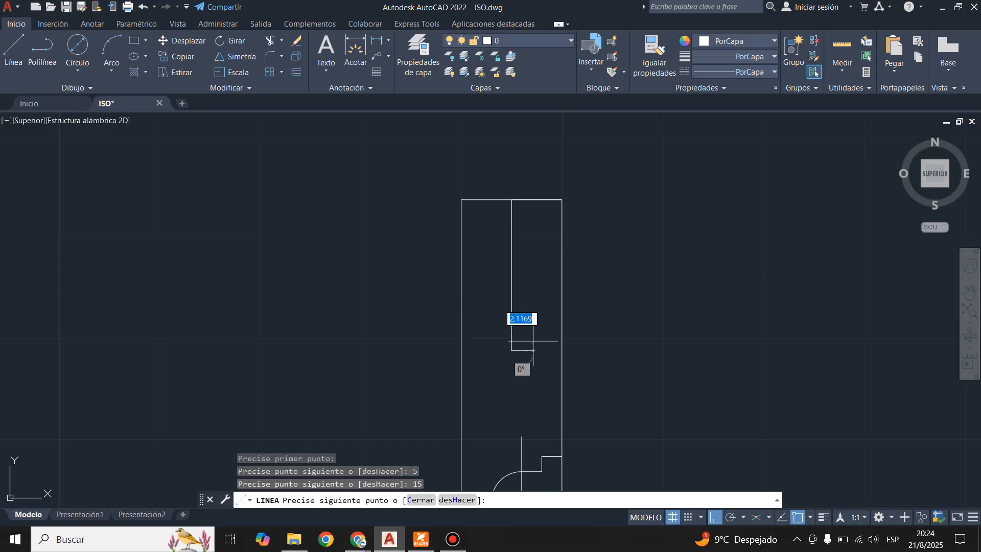
pyautogui.click(562, 351)
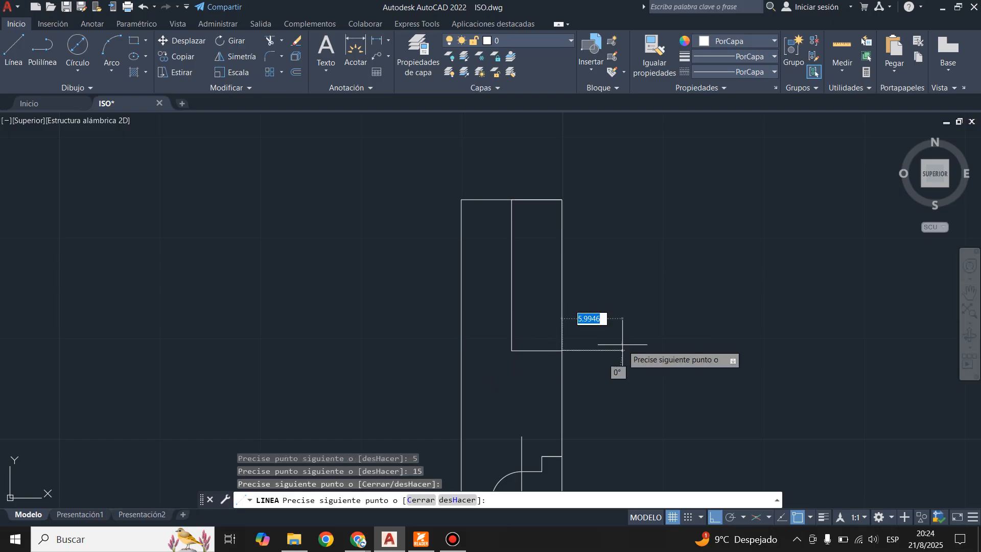
pyautogui.press('Return')
# Step: Draw a horizontal line from the midpoint of the recess's vertical side to the side view's left edge
pyautogui.press('Return')
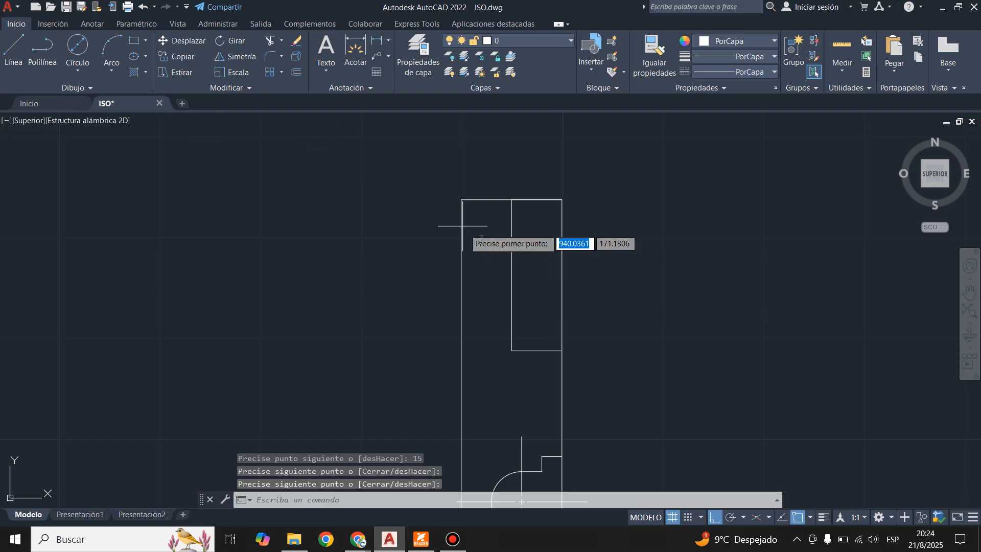
pyautogui.click(510, 273)
pyautogui.click(461, 274)
pyautogui.press('Escape')
# Step: Offset the short horizontal centre line by 2.5 above and below to form the hole edges
pyautogui.scroll(2, 512, 261)
pyautogui.click(296, 72)
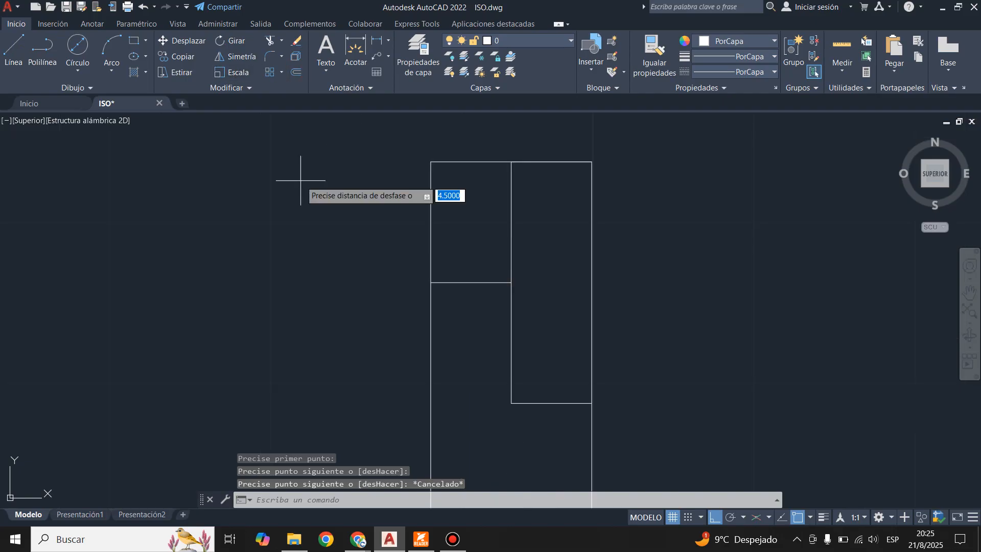
pyautogui.write('2.5')
pyautogui.press('Return')
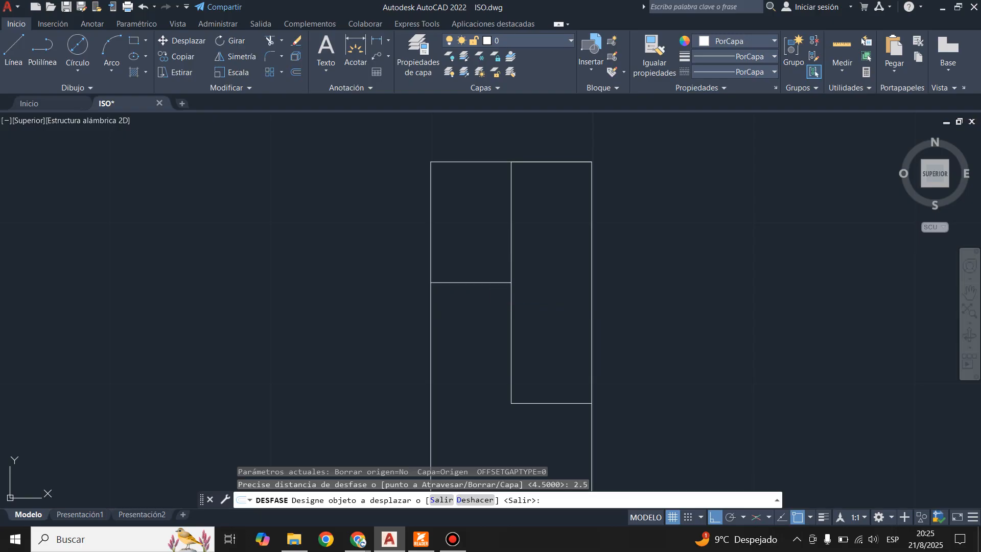
pyautogui.click(479, 283)
pyautogui.click(475, 225)
pyautogui.click(473, 282)
pyautogui.click(471, 304)
pyautogui.press('Escape')
# Step: Trim away the hole's centre line and the part of the recess's vertical line between the two hole edges
pyautogui.scroll(2, 524, 276)
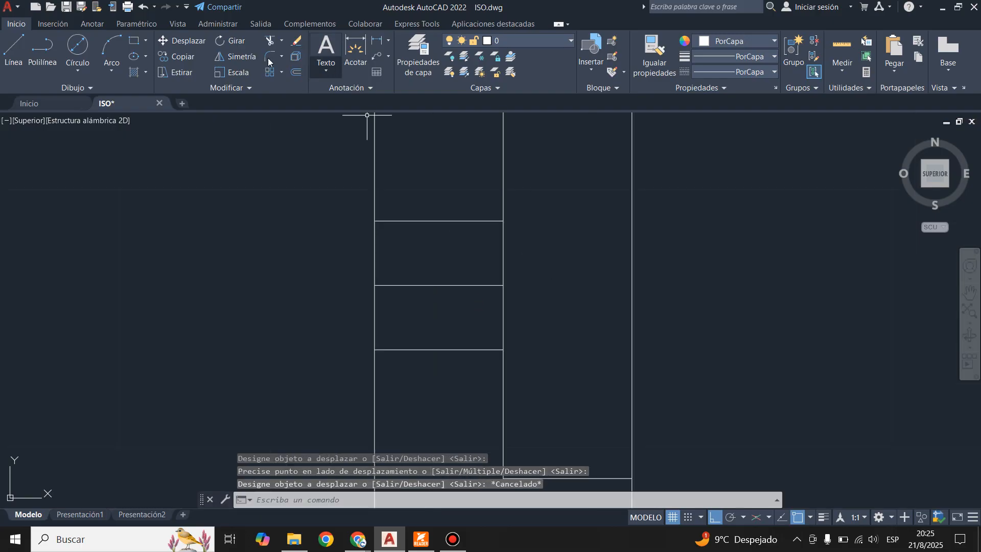
pyautogui.click(274, 42)
pyautogui.moveTo(512, 257)
pyautogui.mouseDown()
pyautogui.moveTo(471, 291)
pyautogui.moveTo(521, 313)
pyautogui.mouseUp()
pyautogui.press('Return')
pyautogui.scroll(-5, 459, 271)
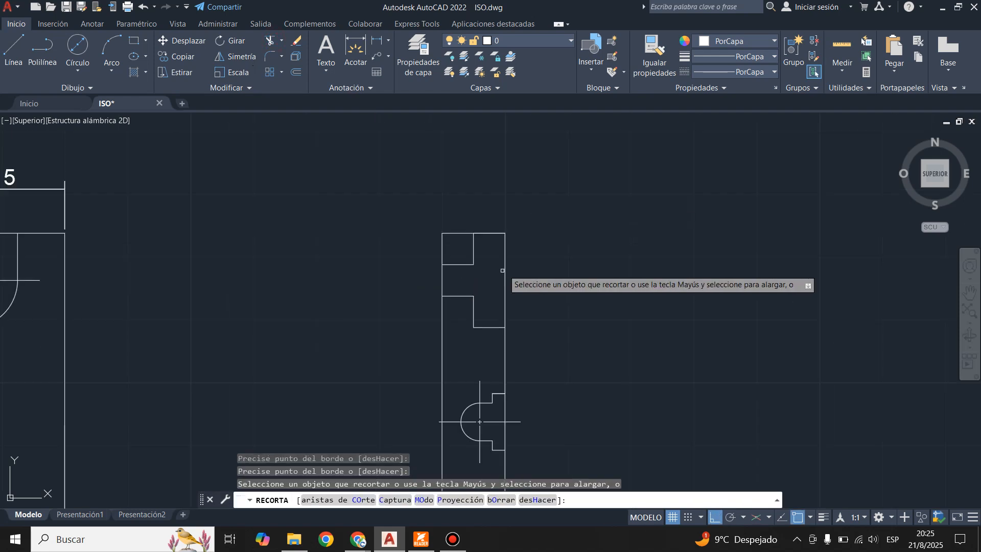
pyautogui.press('Escape')
# Step: Erase the two overlapping lines along the top edge of the side view
pyautogui.click(402, 190)
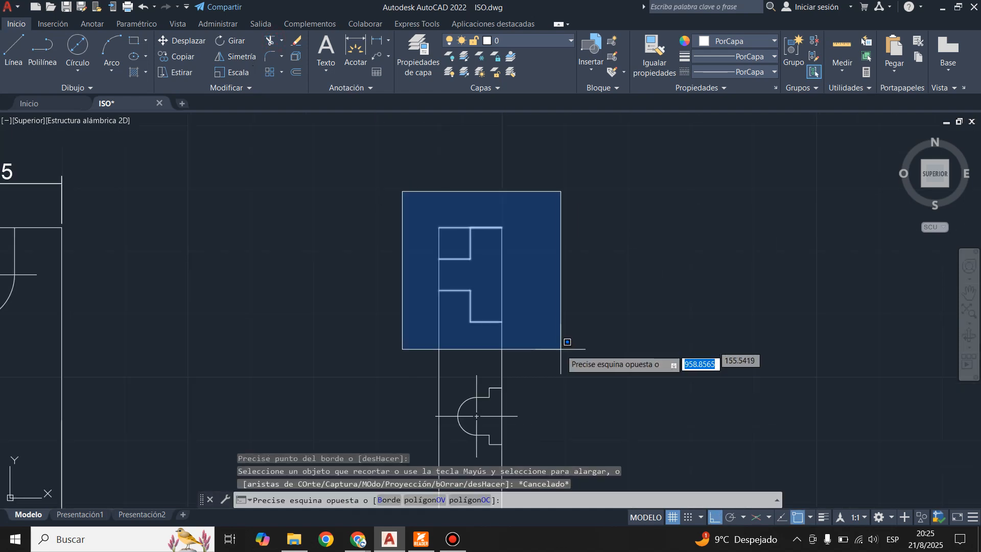
pyautogui.click(583, 361)
pyautogui.press('Escape')
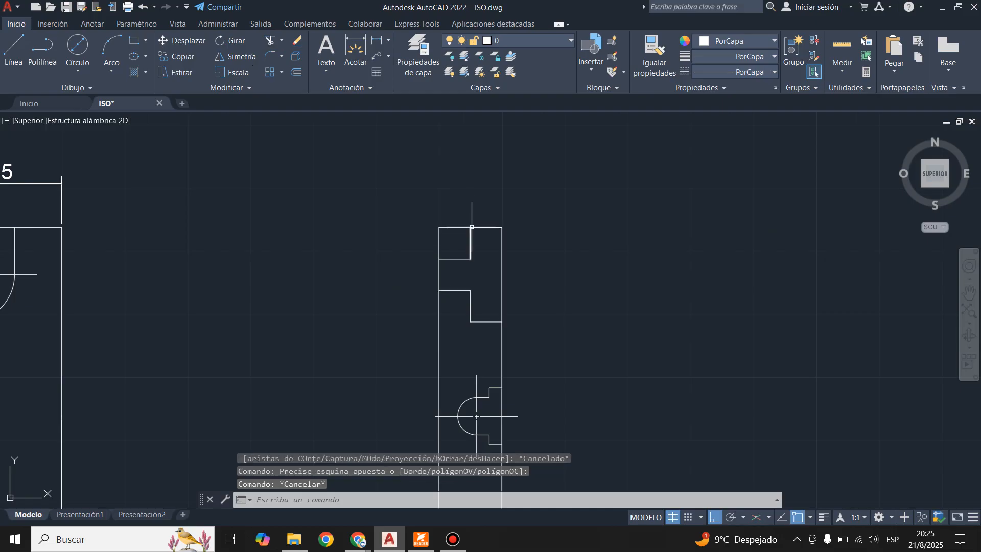
pyautogui.click(463, 227)
pyautogui.press('Delete')
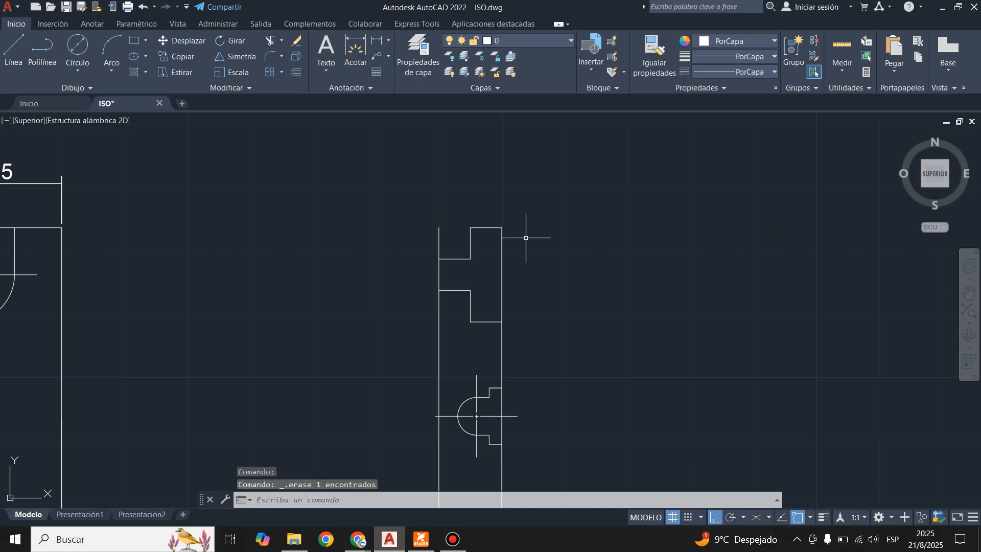
pyautogui.click(475, 227)
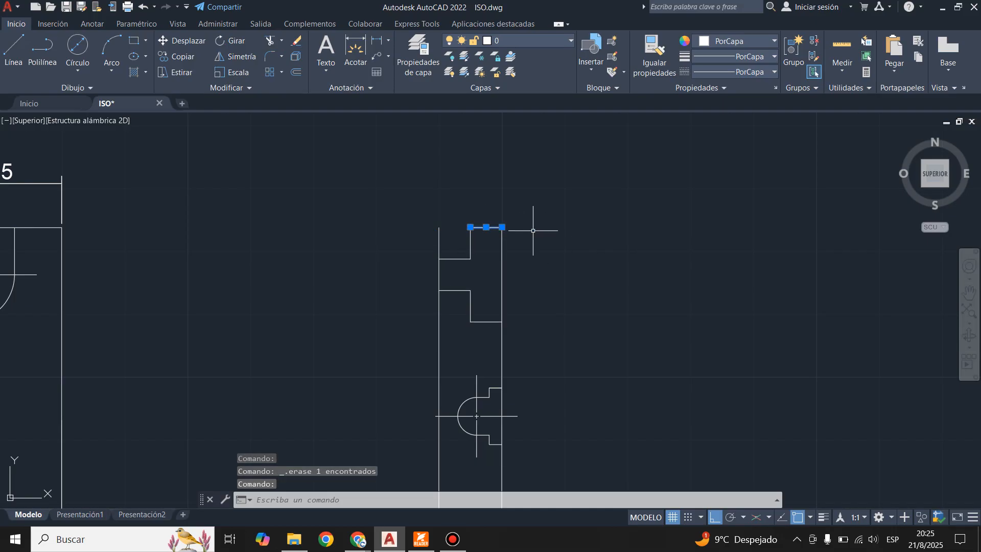
pyautogui.press('Delete')
# Step: Try to draw a new top edge line across the full width of the side view
pyautogui.scroll(2, 466, 225)
pyautogui.click(12, 42)
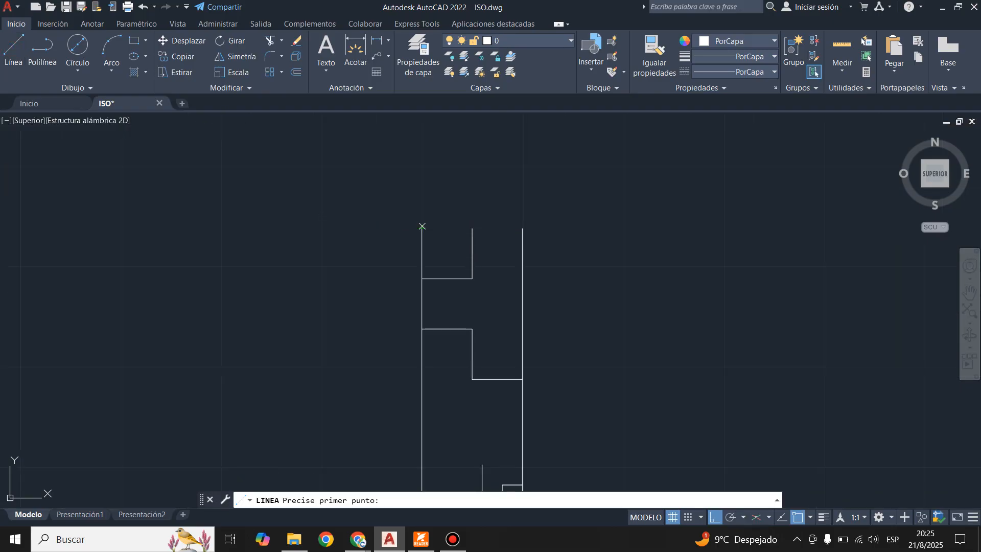
pyautogui.click(422, 226)
pyautogui.click(523, 227)
pyautogui.press('Escape')
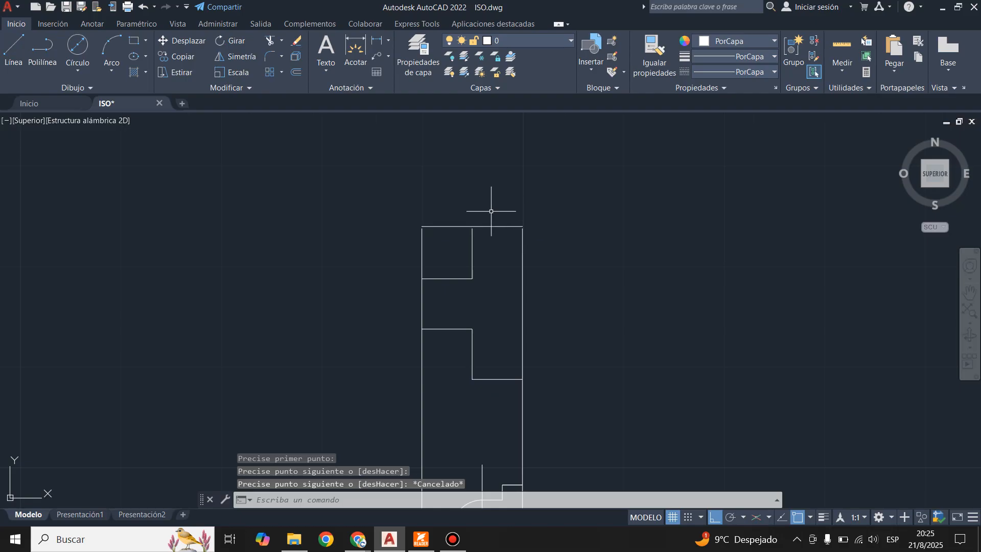
# Step: Erase the newly drawn top edge line of the side view
pyautogui.click(370, 199)
pyautogui.press('Escape')
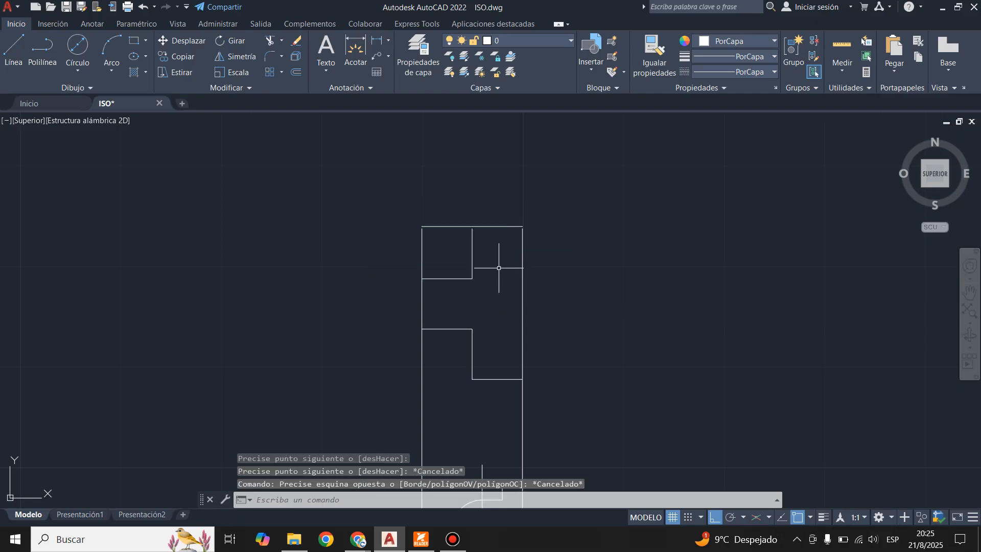
pyautogui.click(487, 224)
pyautogui.click(491, 228)
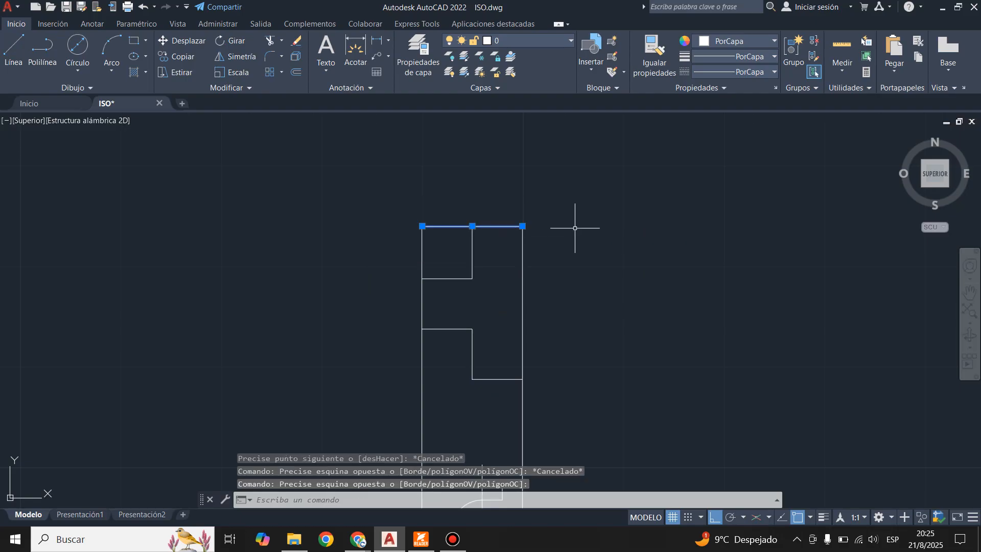
pyautogui.press('Delete')
# Step: Draw the side view's top edge as one line joining the upper endpoints of its two vertical sides
pyautogui.click(14, 51)
pyautogui.scroll(2, 476, 231)
pyautogui.click(389, 228)
pyautogui.click(555, 224)
pyautogui.press('Return')
pyautogui.scroll(-2, 503, 204)
pyautogui.click(346, 182)
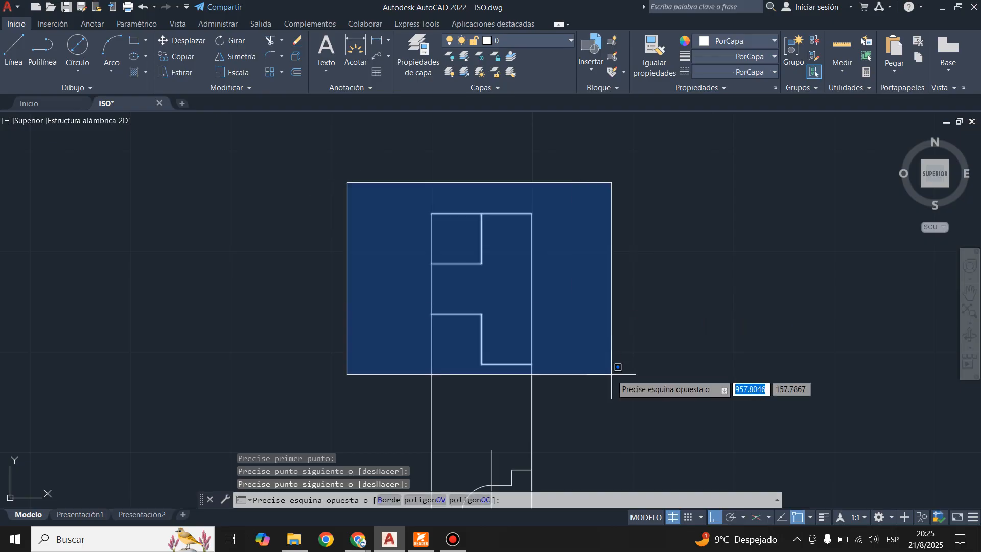
pyautogui.click(609, 365)
pyautogui.scroll(-2, 499, 177)
pyautogui.scroll(-2, 502, 184)
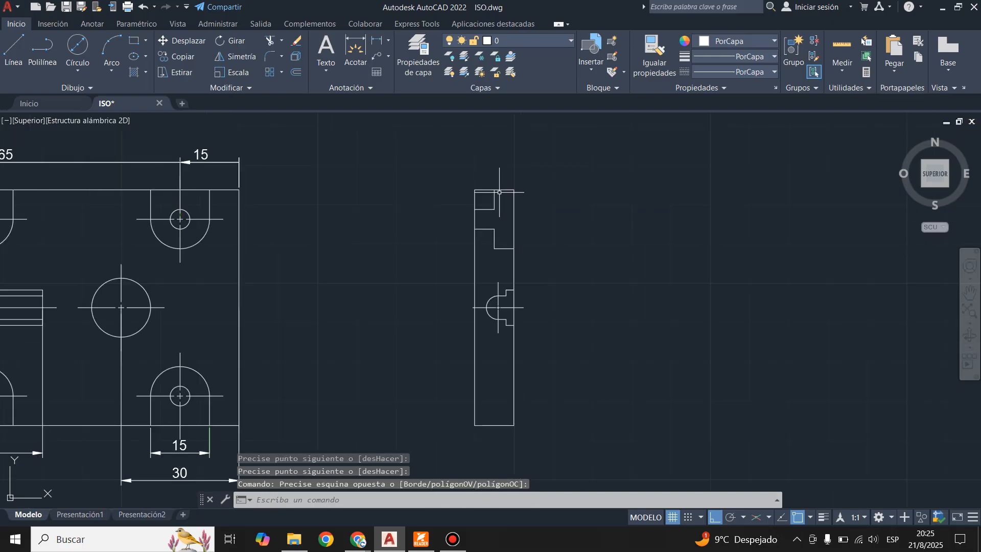
pyautogui.press('Escape')
# Step: Mirror the five hole and recess lines about the slot's horizontal centre line, keeping the source objects
pyautogui.click(492, 172)
pyautogui.click(543, 264)
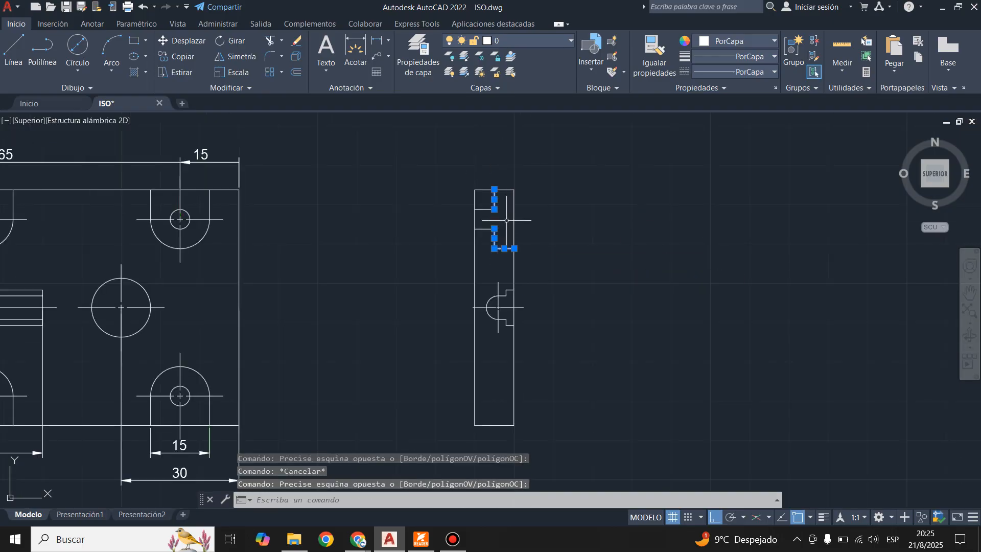
pyautogui.scroll(2, 506, 222)
pyautogui.click(639, 279)
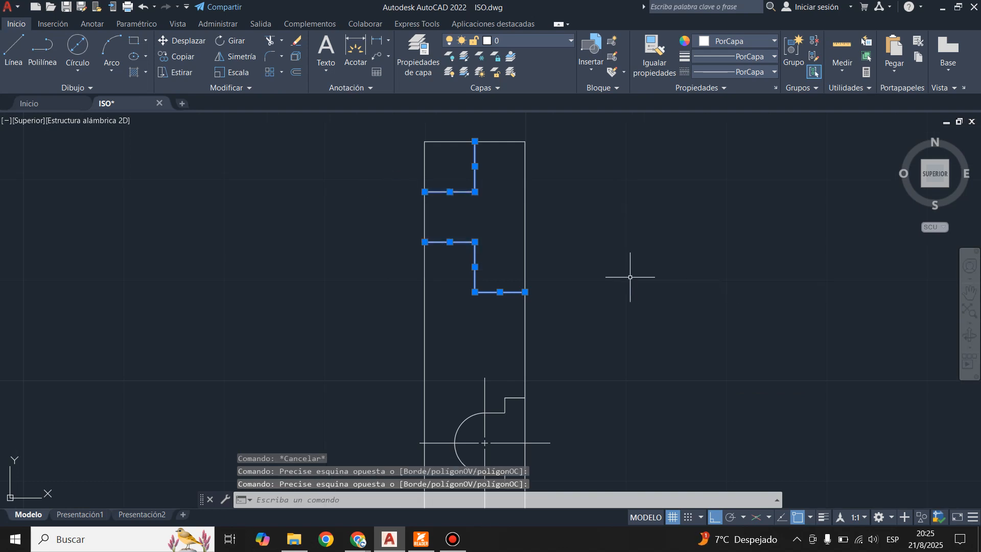
pyautogui.click(239, 57)
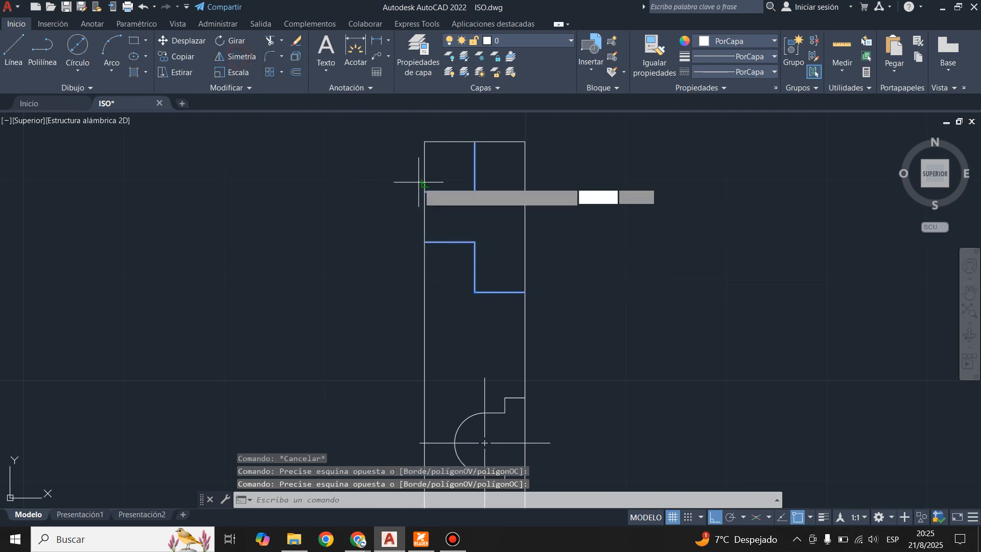
pyautogui.scroll(-4, 445, 278)
pyautogui.scroll(2, 452, 341)
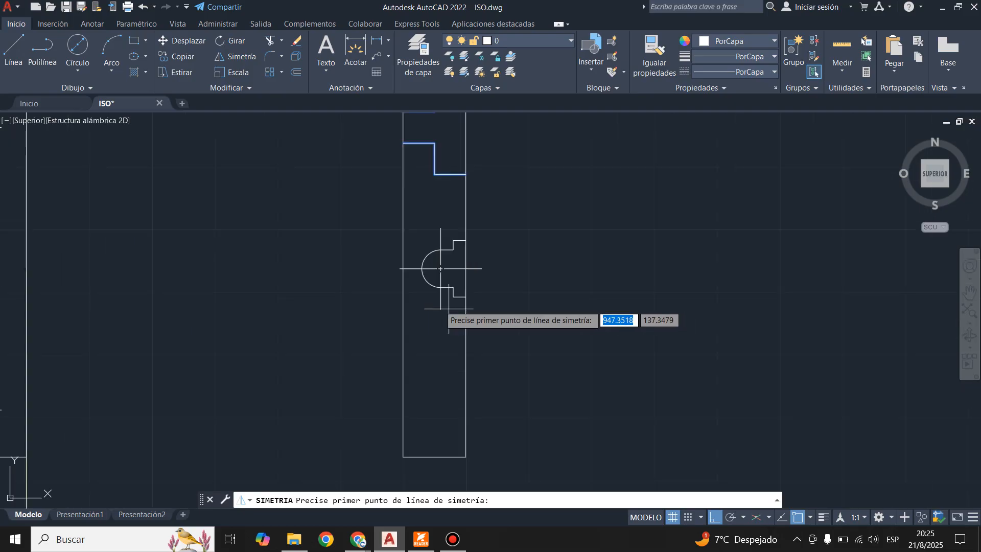
pyautogui.click(440, 268)
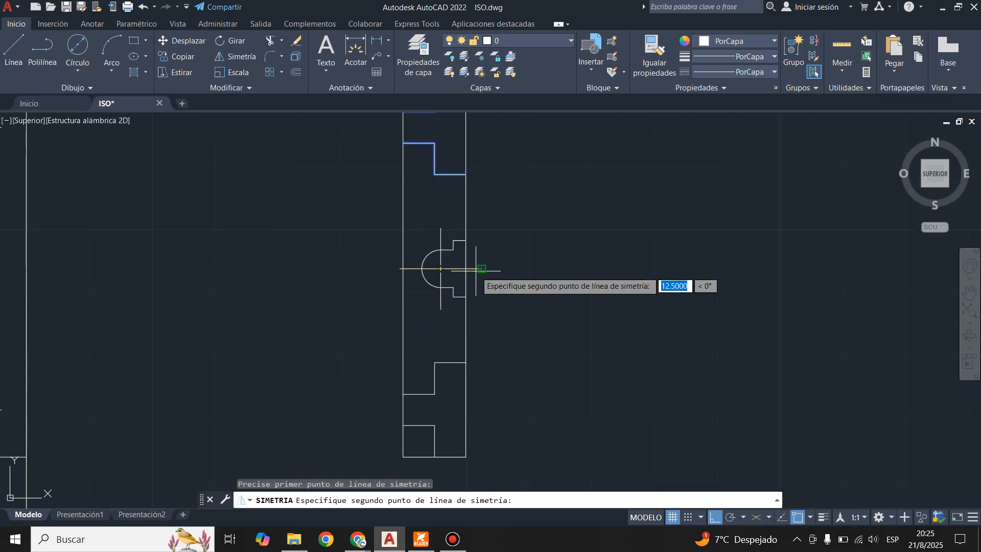
pyautogui.click(482, 268)
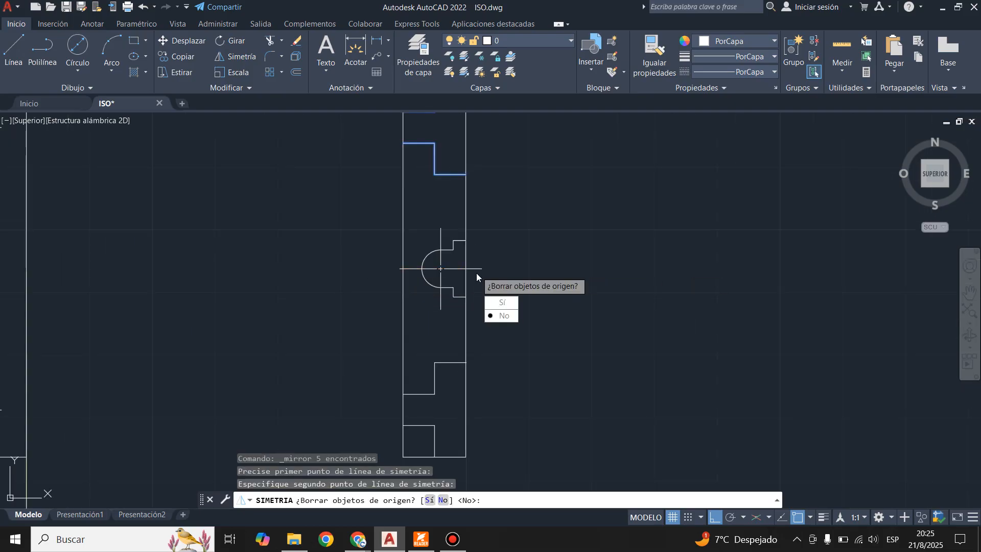
pyautogui.click(502, 314)
# Step: Check section a-a in the reference PDF in Foxit Reader, and return to the AutoCAD drawing
pyautogui.scroll(-2, 519, 282)
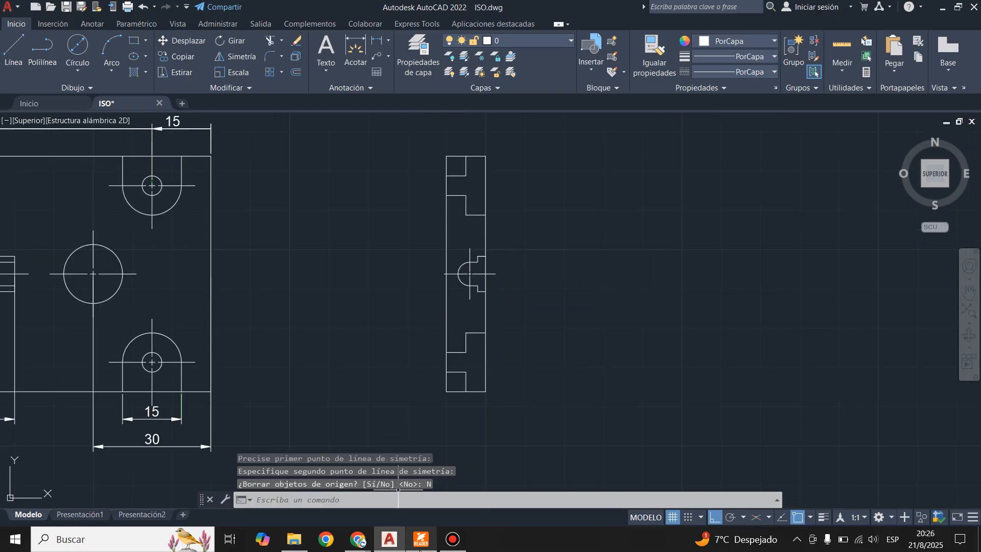
pyautogui.click(420, 546)
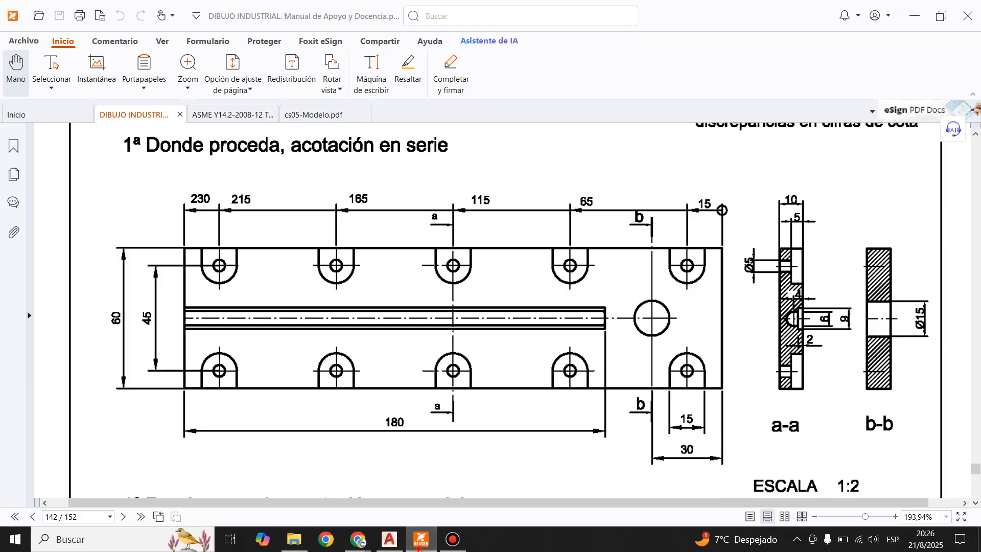
pyautogui.click(420, 547)
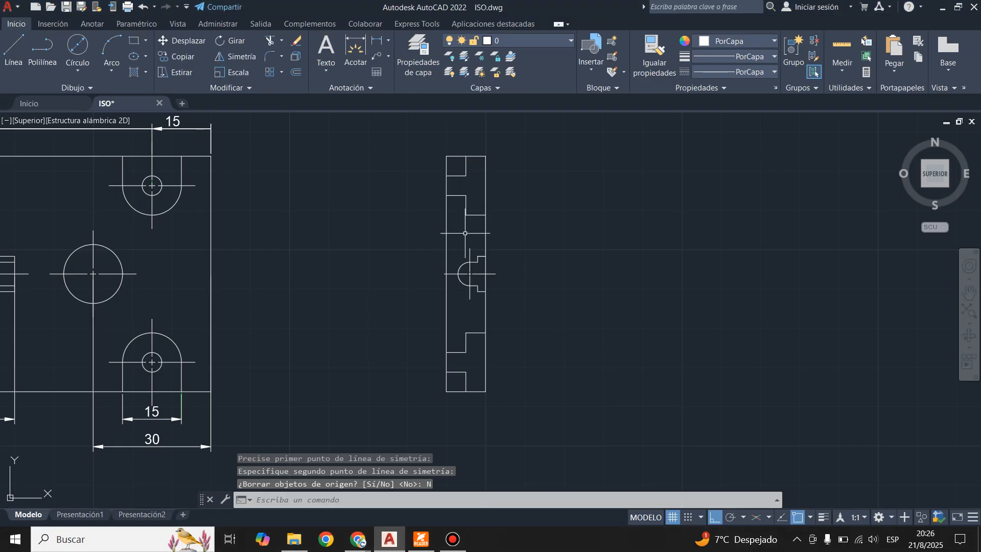
# Step: Start a hatch for the section with the ANSI31 pattern and its colour set to PorCapa
pyautogui.scroll(2, 465, 233)
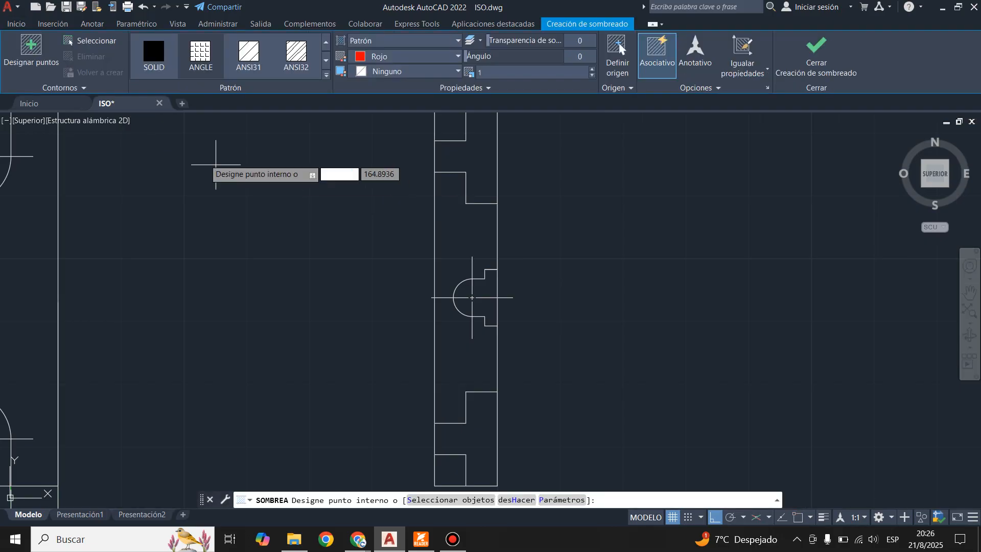
pyautogui.click(255, 61)
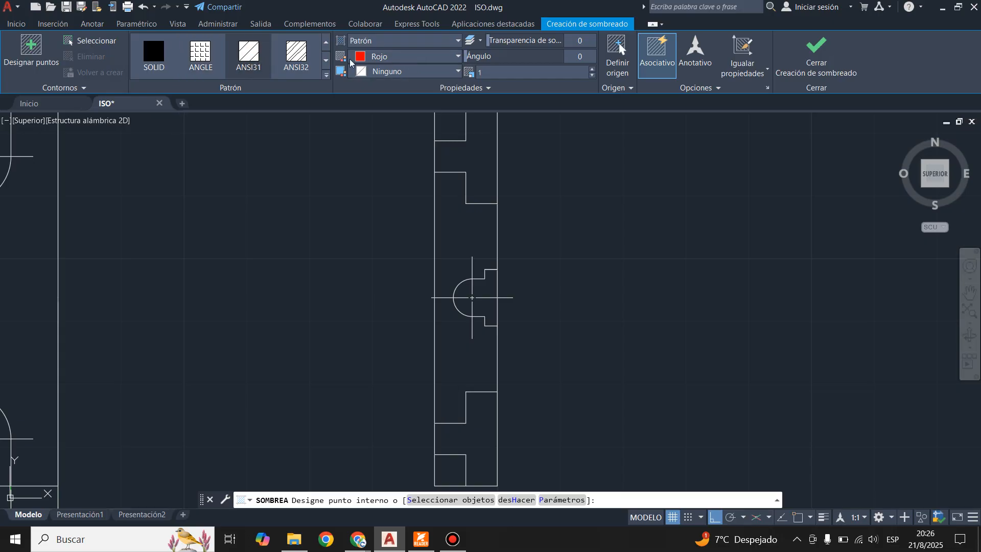
pyautogui.click(415, 59)
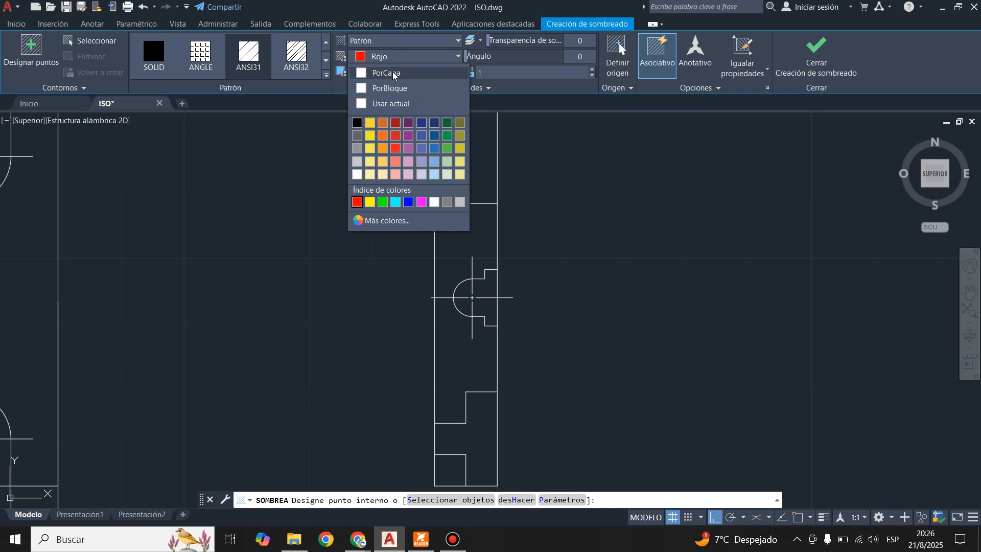
pyautogui.click(393, 74)
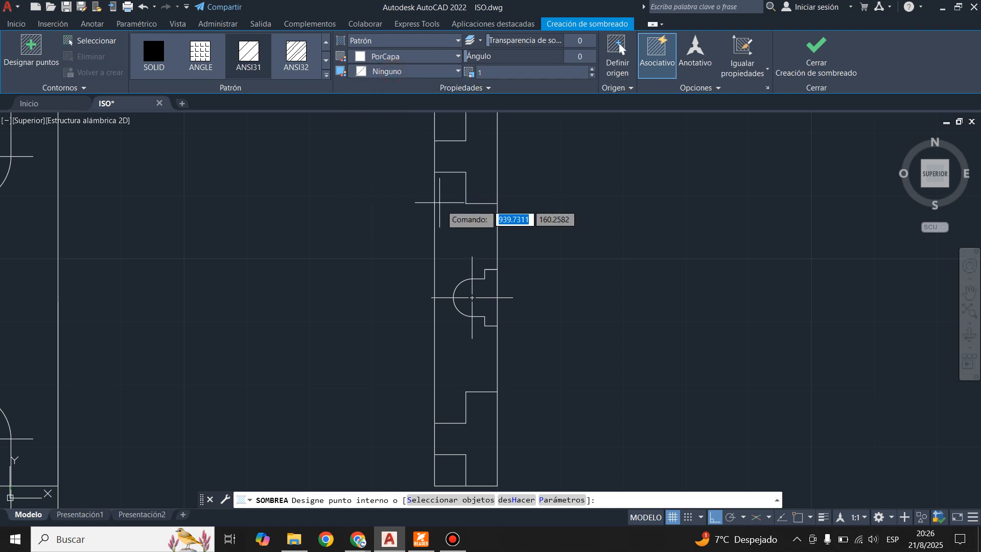
# Step: Hatch the small blocks at both ends of the section and the body areas above and below the slot's centre line
pyautogui.click(455, 229)
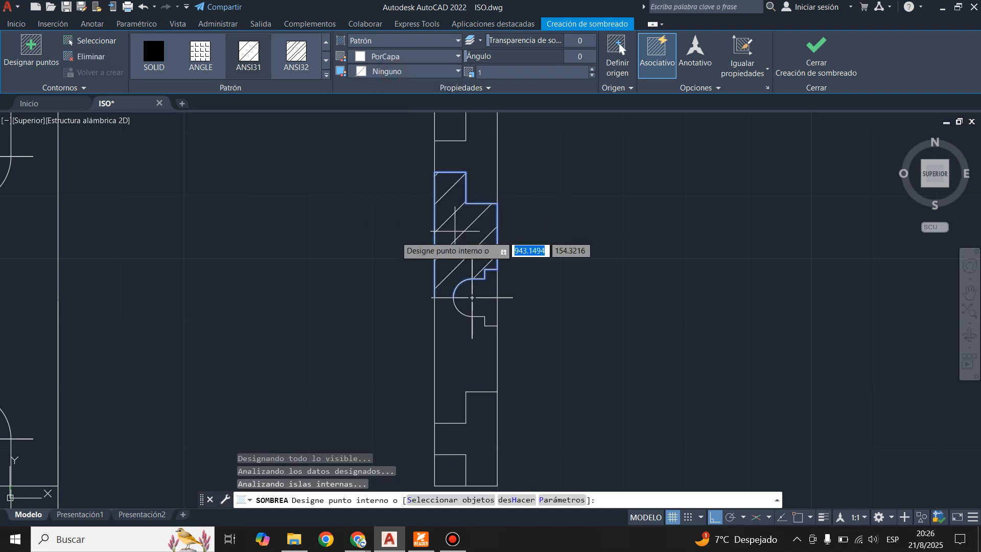
pyautogui.scroll(-2, 365, 272)
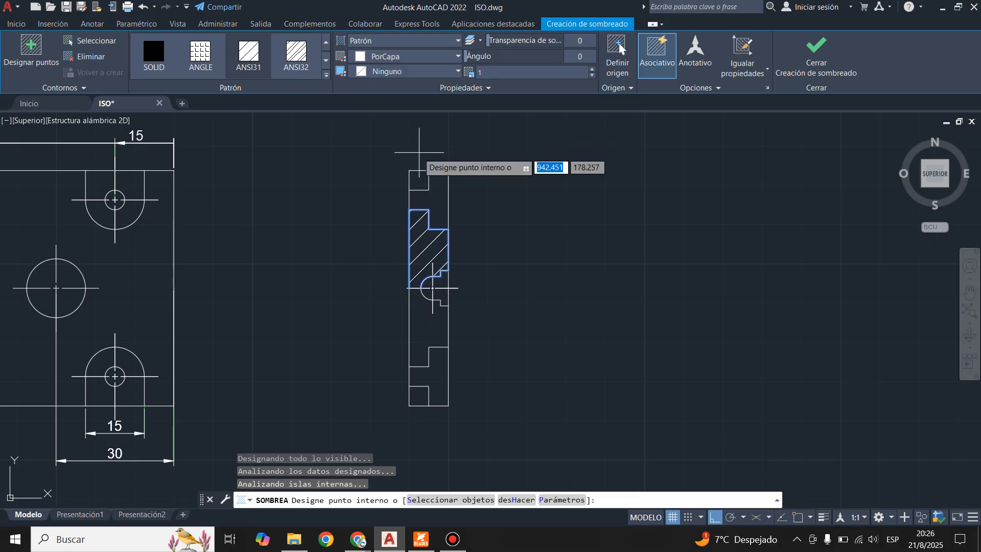
pyautogui.scroll(2, 419, 152)
pyautogui.click(439, 371)
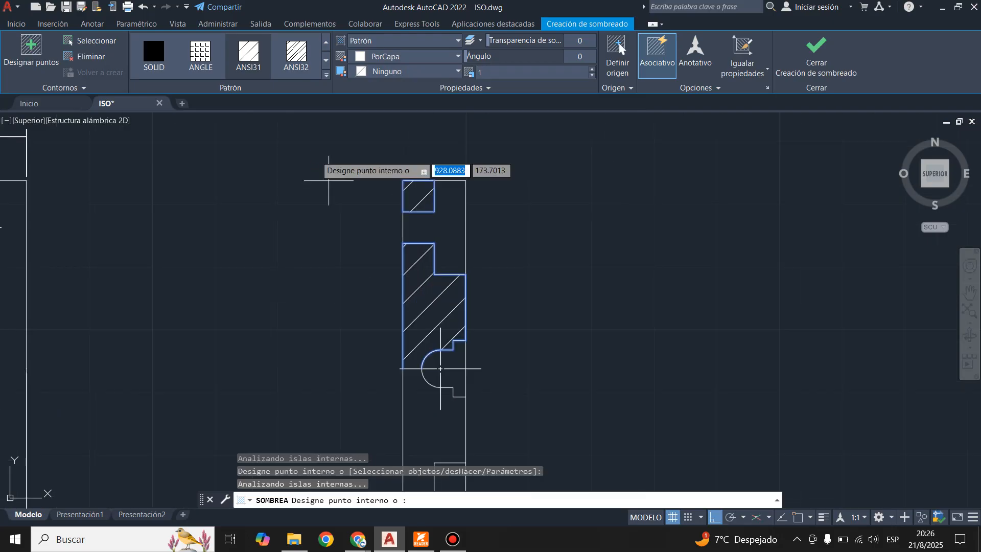
pyautogui.scroll(-3, 322, 153)
pyautogui.scroll(4, 361, 286)
pyautogui.scroll(2, 361, 294)
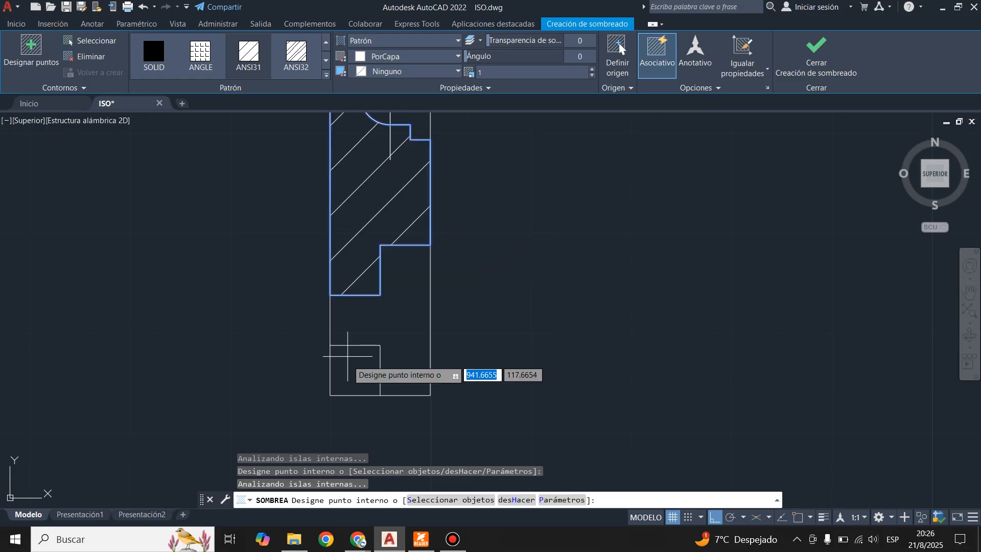
pyautogui.click(347, 371)
pyautogui.scroll(-5, 159, 304)
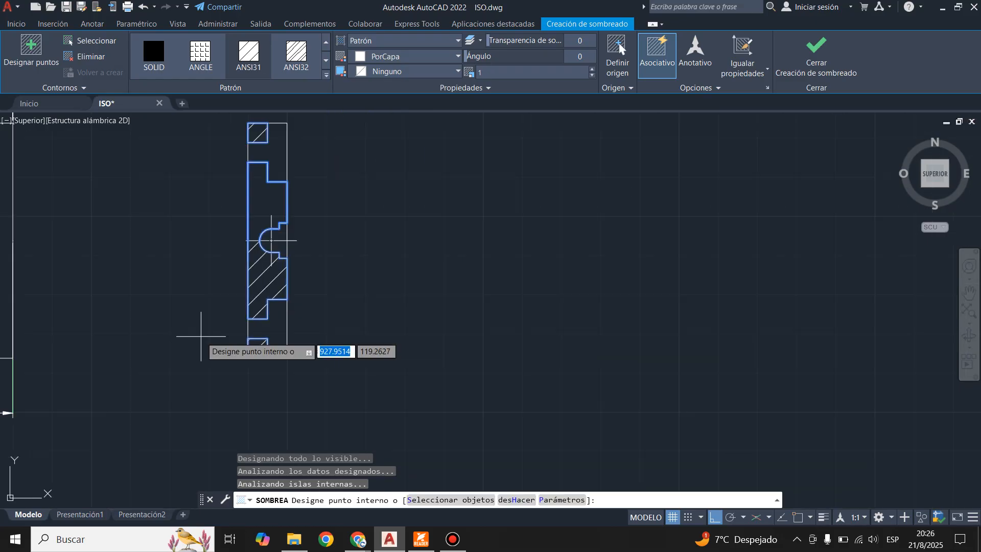
pyautogui.scroll(2, 180, 223)
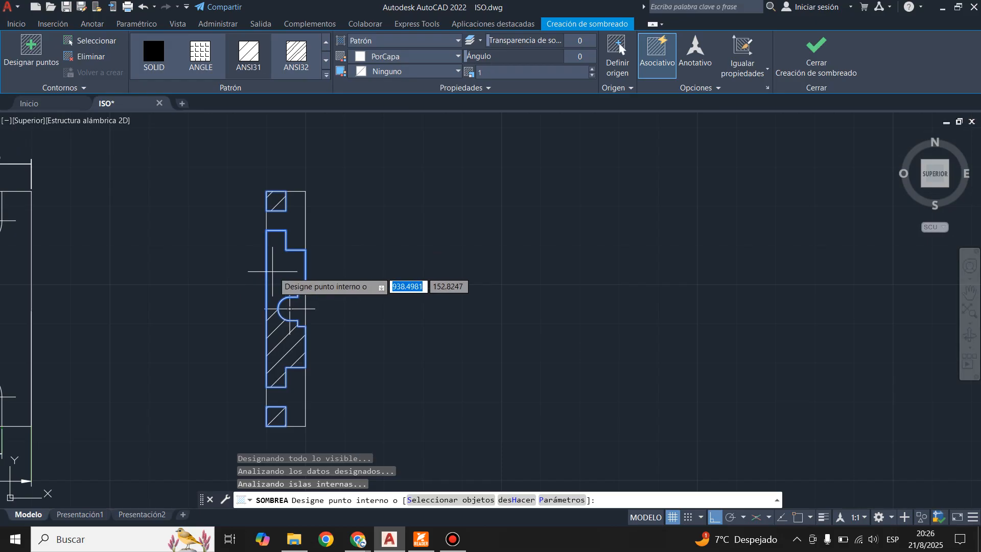
pyautogui.doubleClick(275, 272)
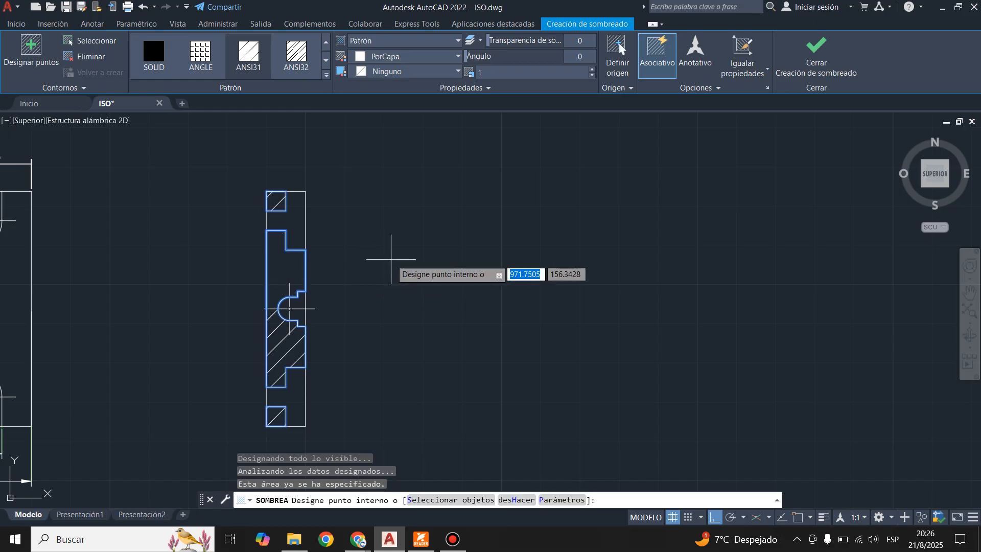
pyautogui.press('Return')
# Step: Add a separate hatch to the section's body area between the upper recess and the slot's centre line
pyautogui.scroll(4, 278, 260)
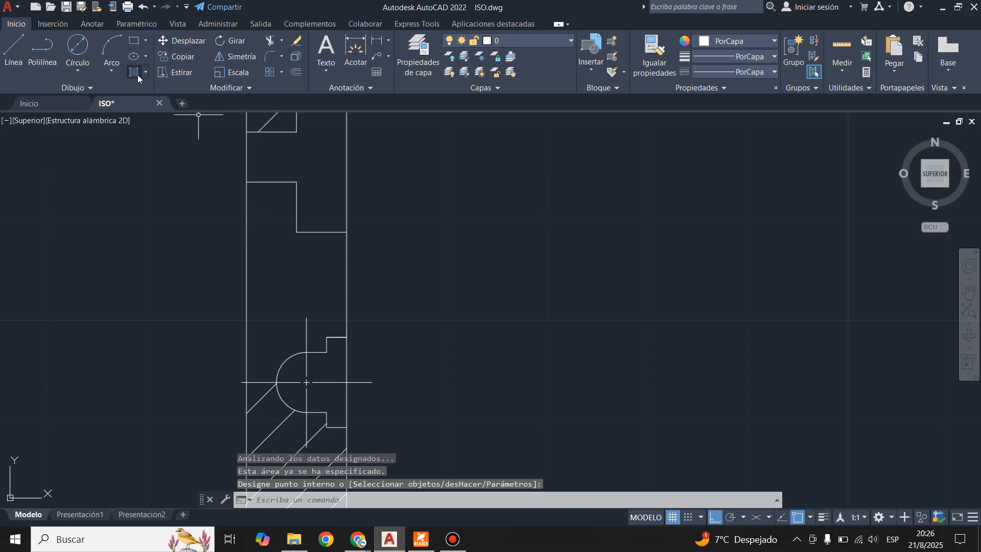
pyautogui.press('Return')
pyautogui.click(274, 268)
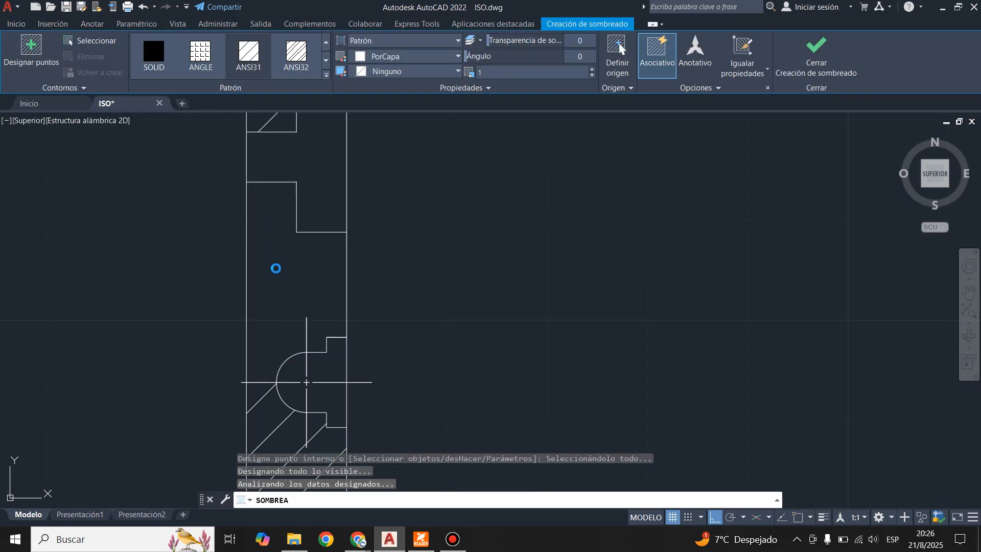
pyautogui.press('Return')
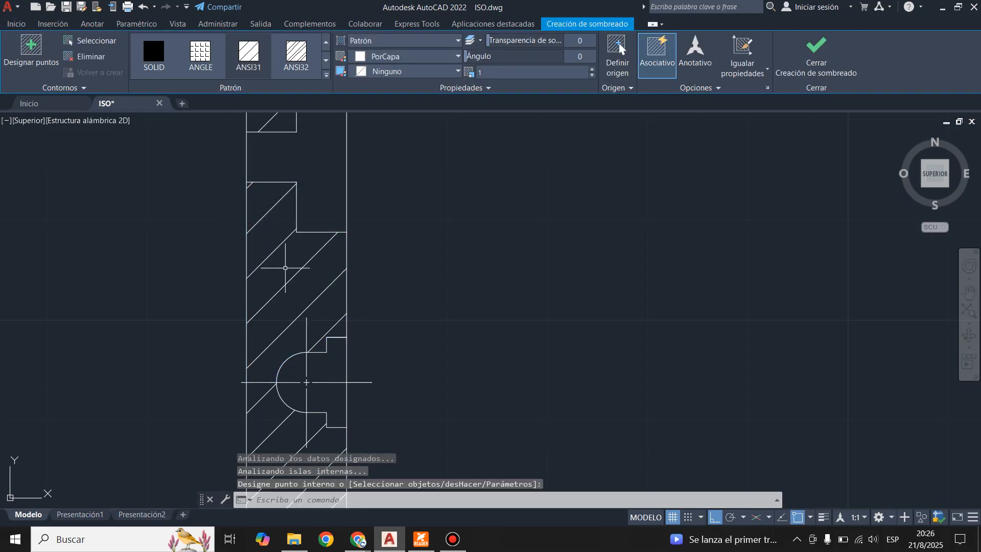
# Step: Set the hatch pattern scale to 0.5 for both hatches in the section view
pyautogui.scroll(-4, 414, 262)
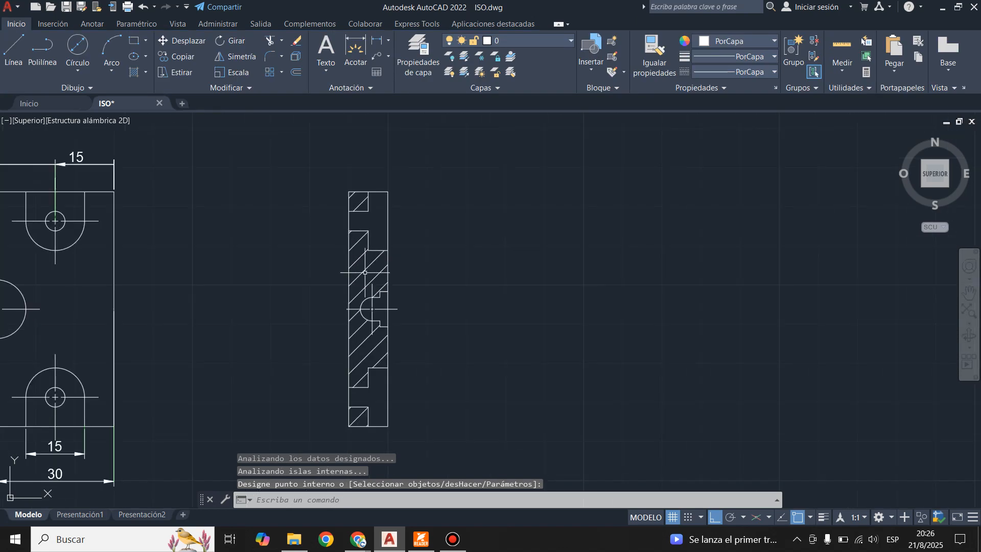
pyautogui.click(361, 272)
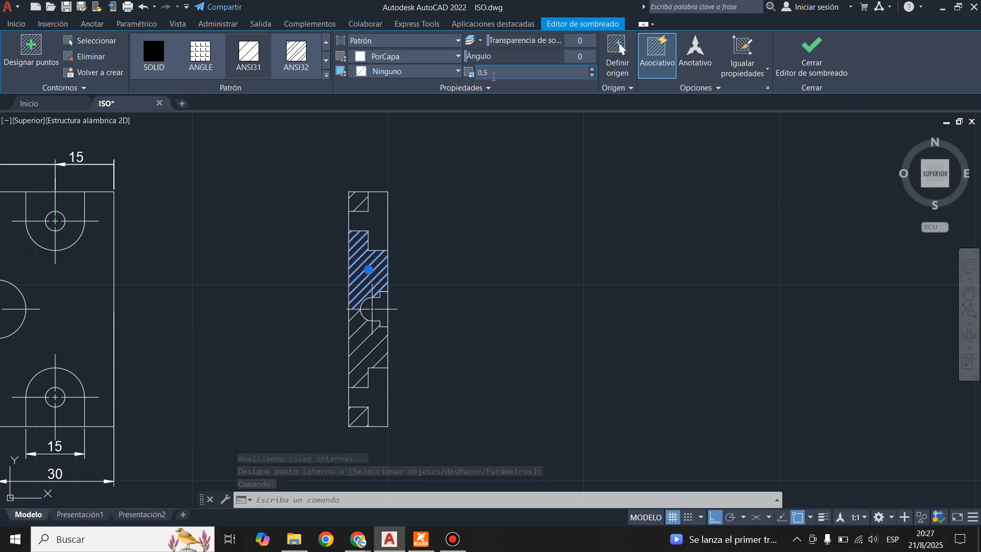
pyautogui.press('Escape')
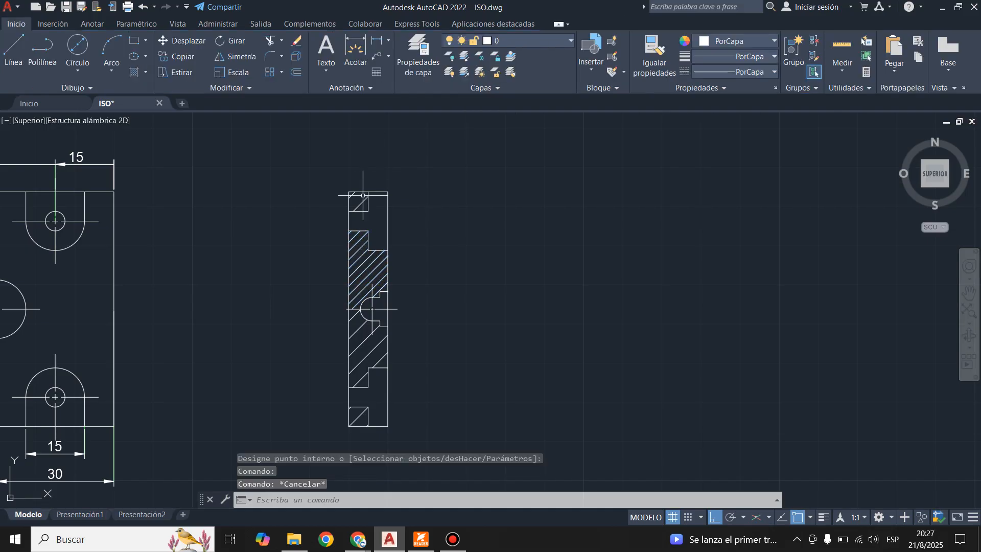
pyautogui.click(369, 357)
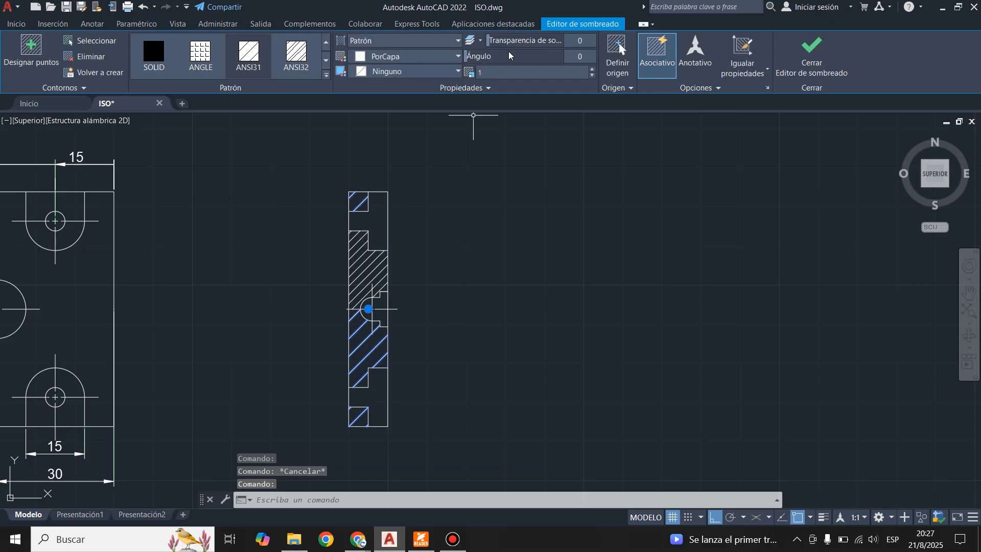
pyautogui.click(497, 75)
pyautogui.write('0.5')
pyautogui.press('Return')
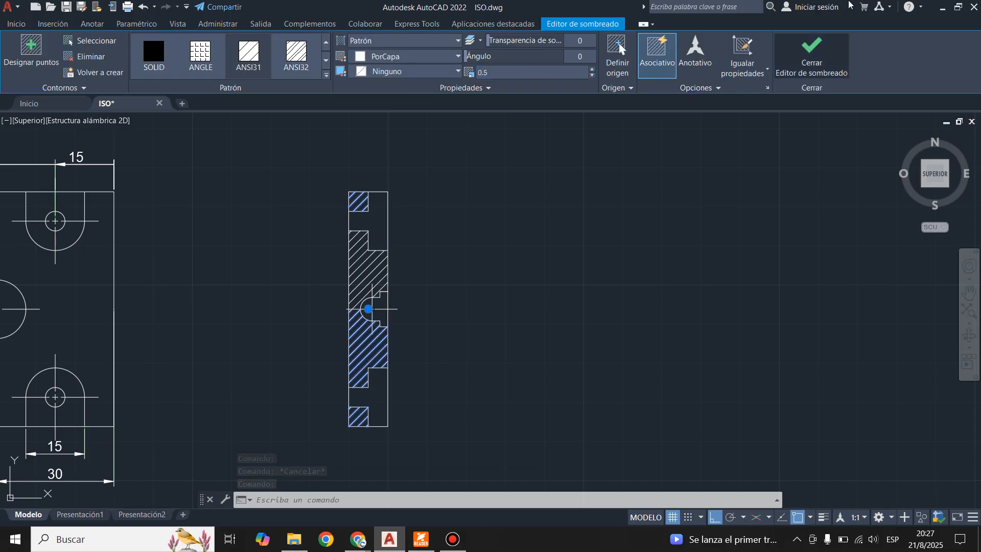
pyautogui.click(819, 48)
pyautogui.scroll(-2, 695, 196)
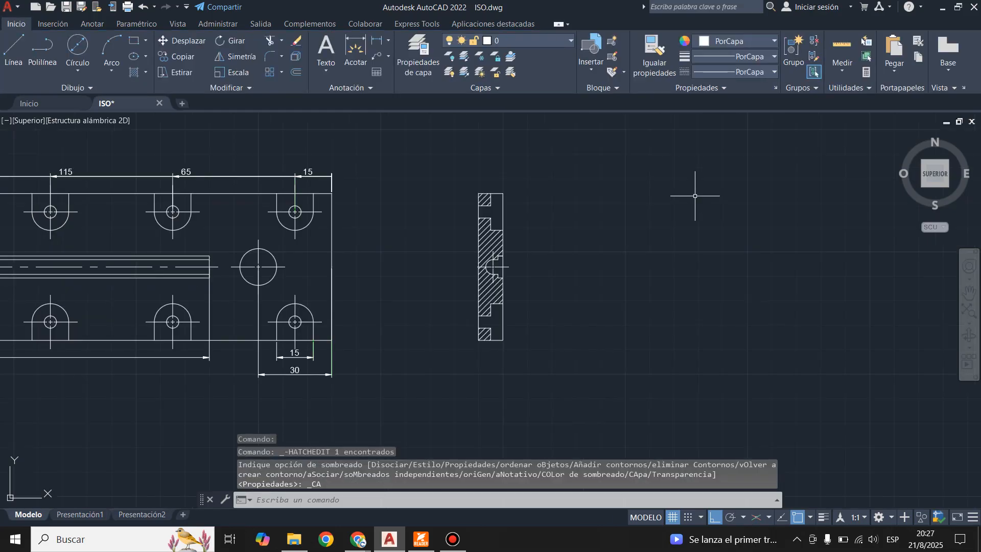
# Step: Check the width and recess depth dimensions above section a-a in the Foxit Reader PDF, and return to the AutoCAD drawing
pyautogui.scroll(4, 477, 204)
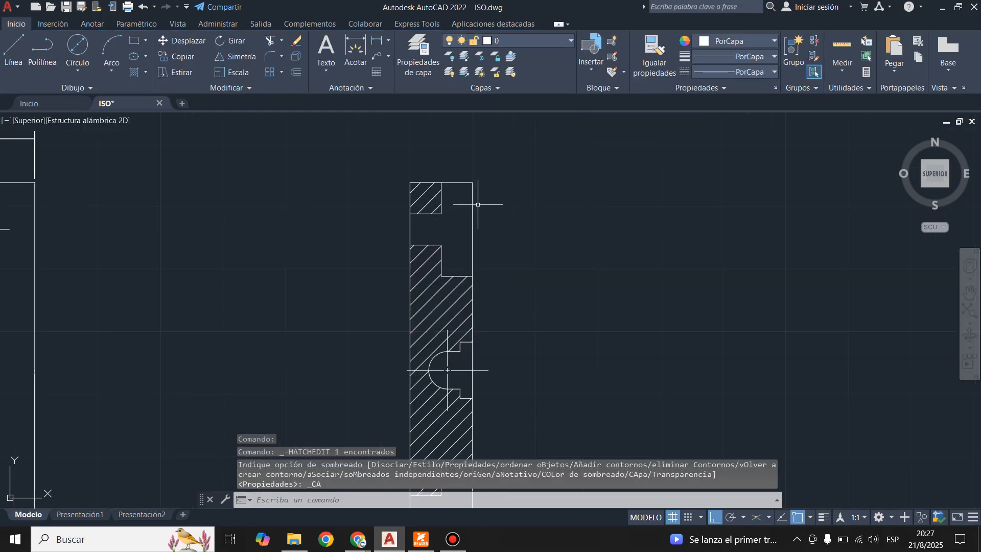
pyautogui.scroll(2, 469, 183)
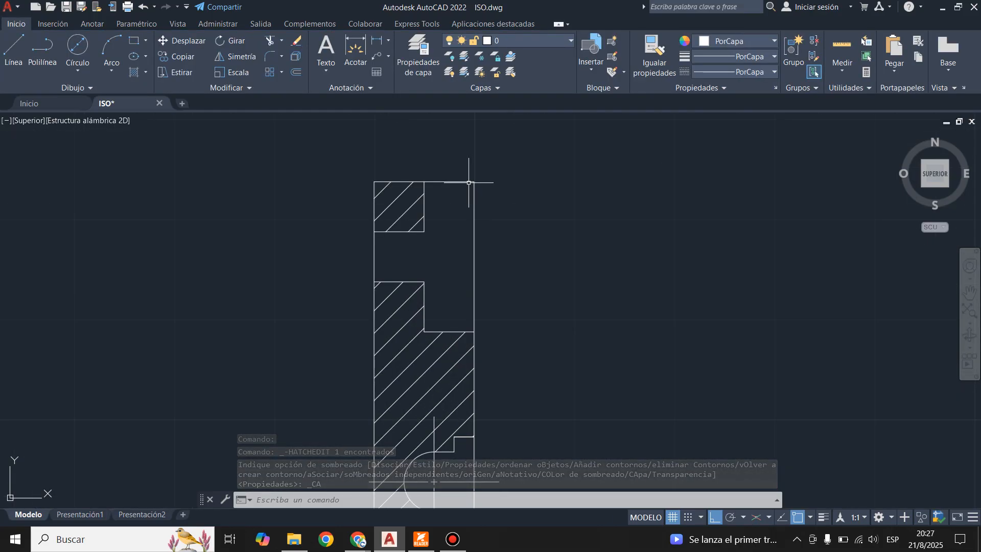
pyautogui.click(422, 539)
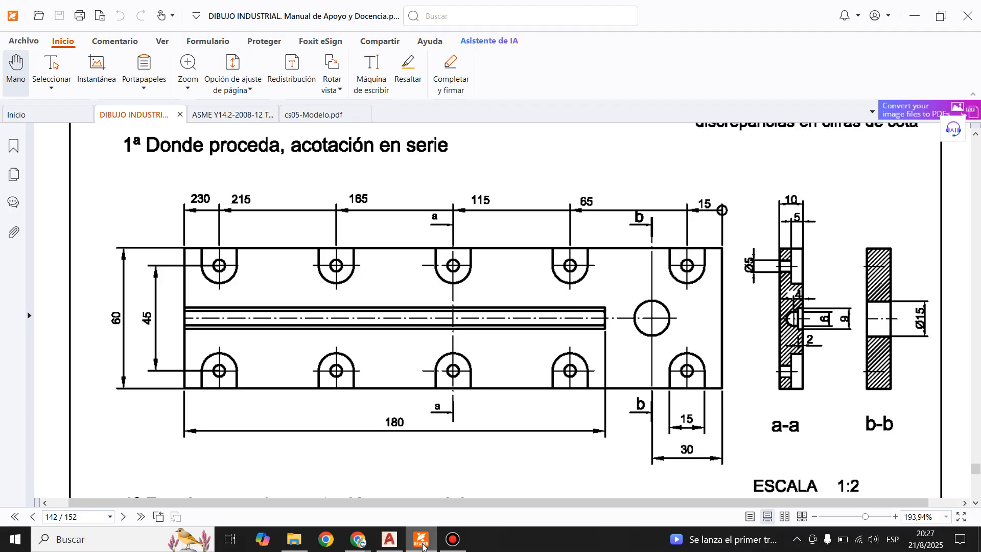
pyautogui.click(422, 541)
pyautogui.scroll(-2, 440, 230)
pyautogui.scroll(3, 459, 215)
# Step: Make REF the current layer and draw a 7-unit vertical line upward from the section's upper right corner
pyautogui.click(526, 41)
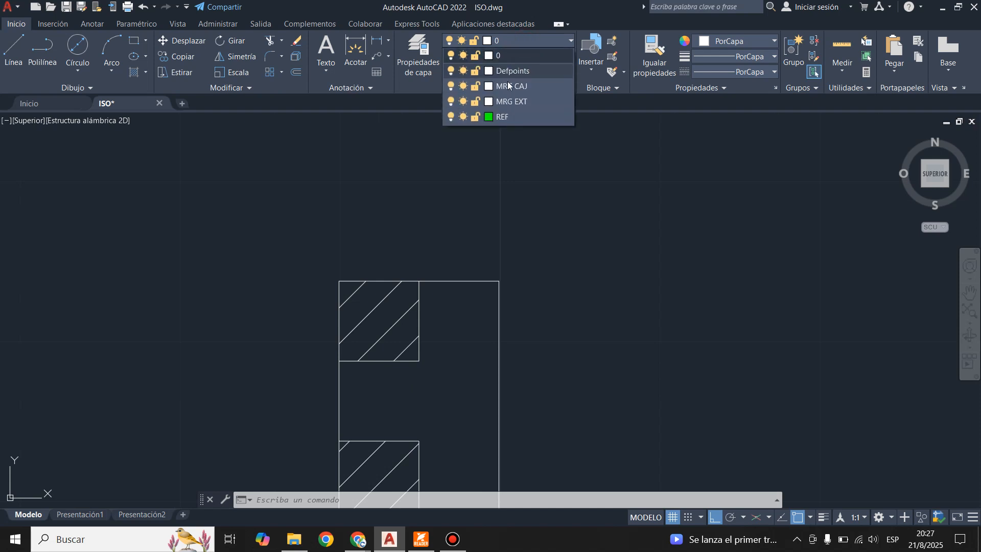
pyautogui.click(510, 116)
pyautogui.click(16, 51)
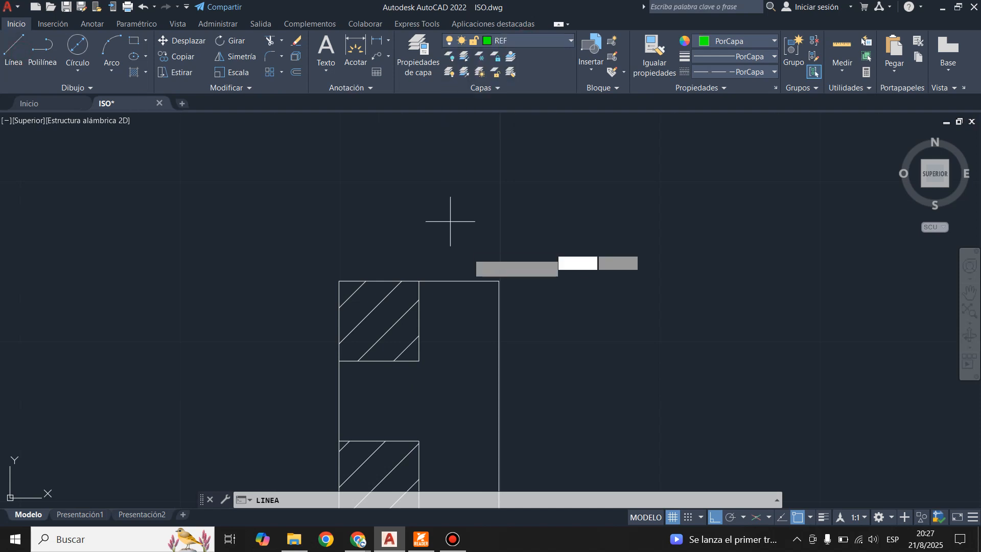
pyautogui.click(498, 281)
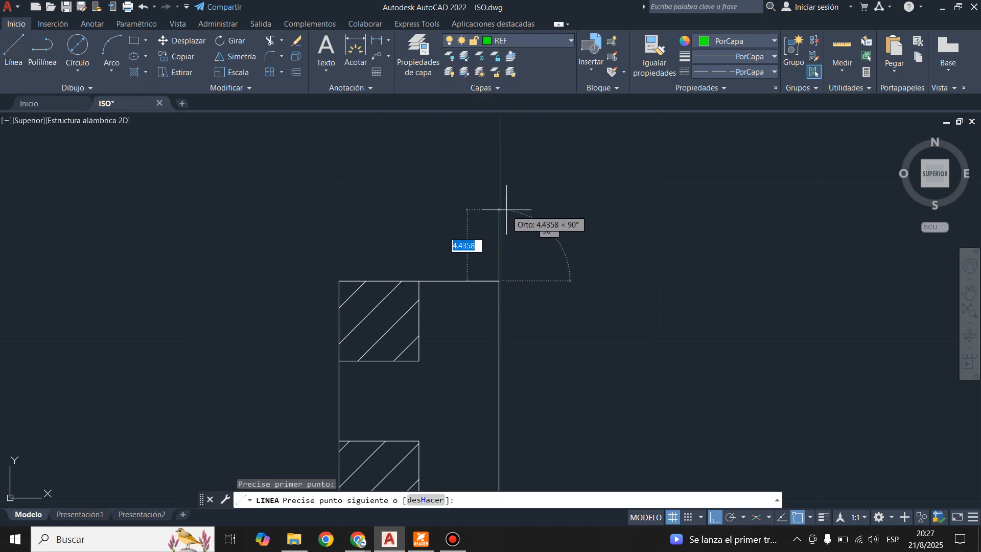
pyautogui.write('7')
pyautogui.press('Return')
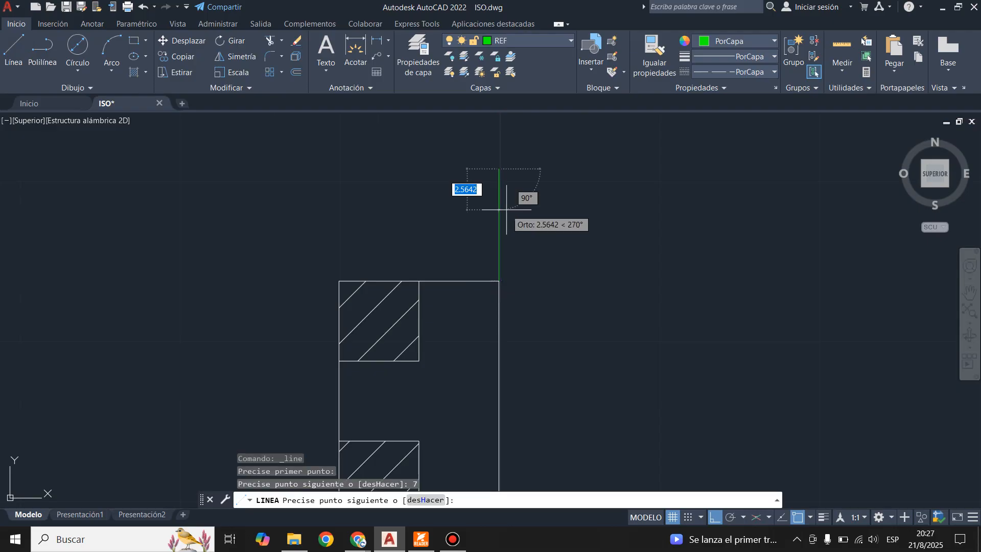
pyautogui.scroll(-3, 515, 217)
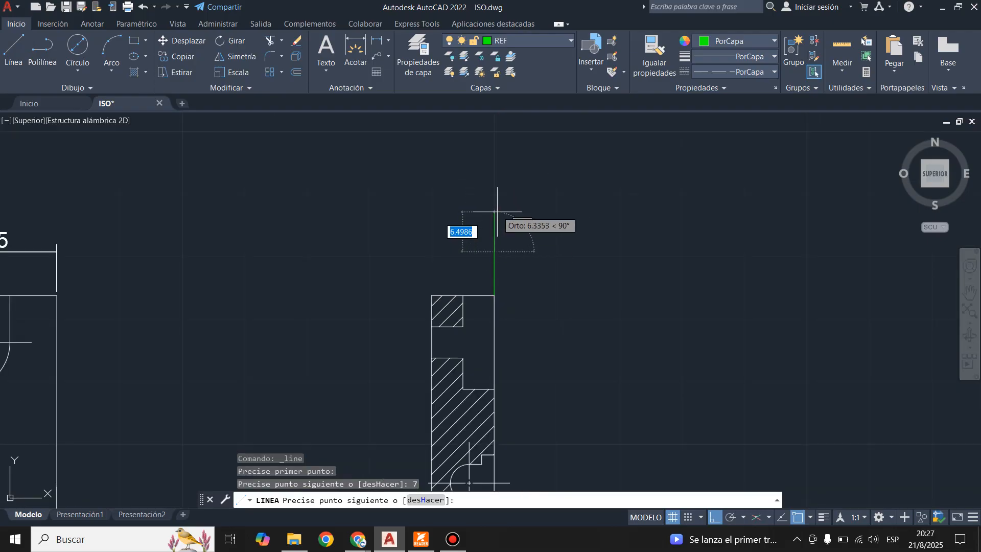
pyautogui.scroll(1, 494, 219)
pyautogui.press('Escape')
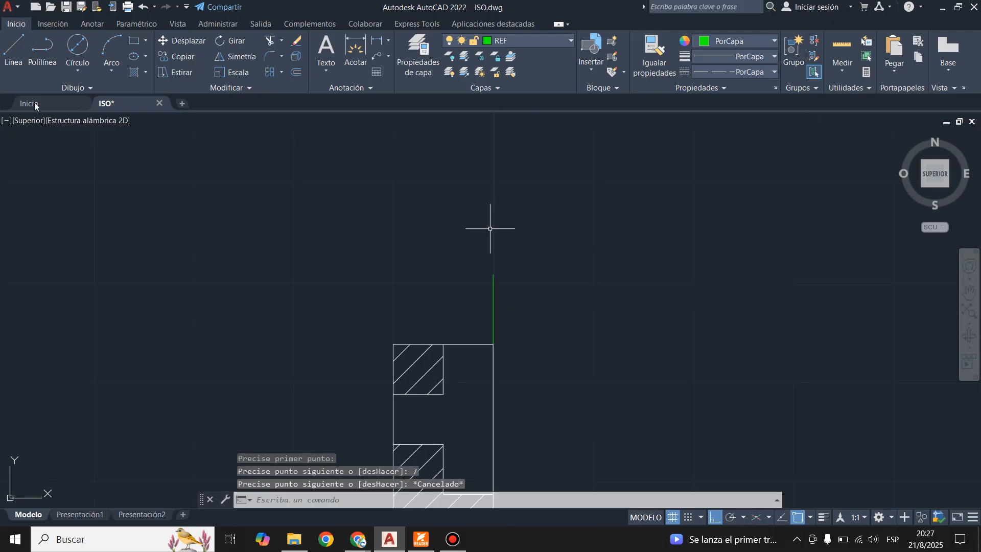
pyautogui.click(14, 49)
pyautogui.click(443, 345)
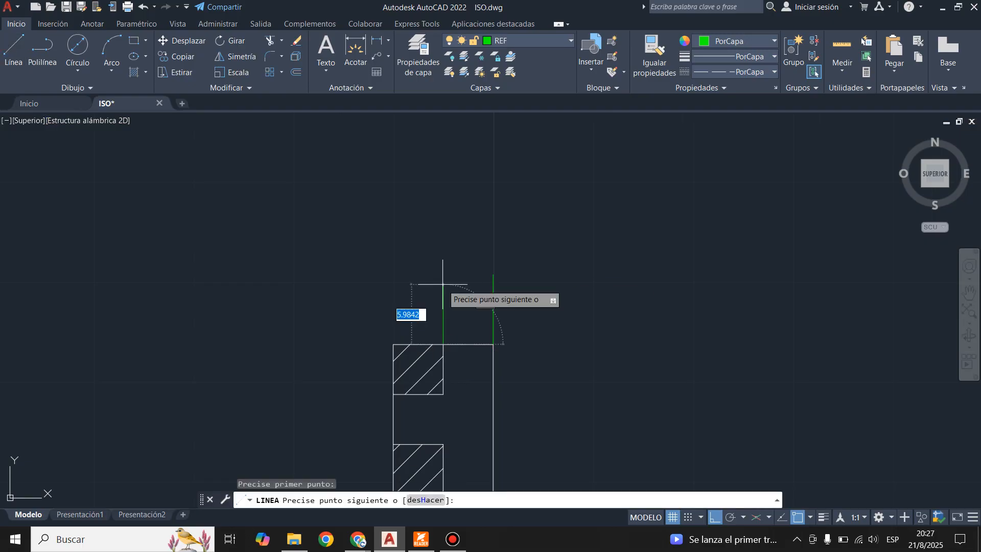
pyautogui.press('Escape')
# Step: Draw a 14-unit vertical line upward from the section's upper left corner on the REF layer
pyautogui.click(13, 49)
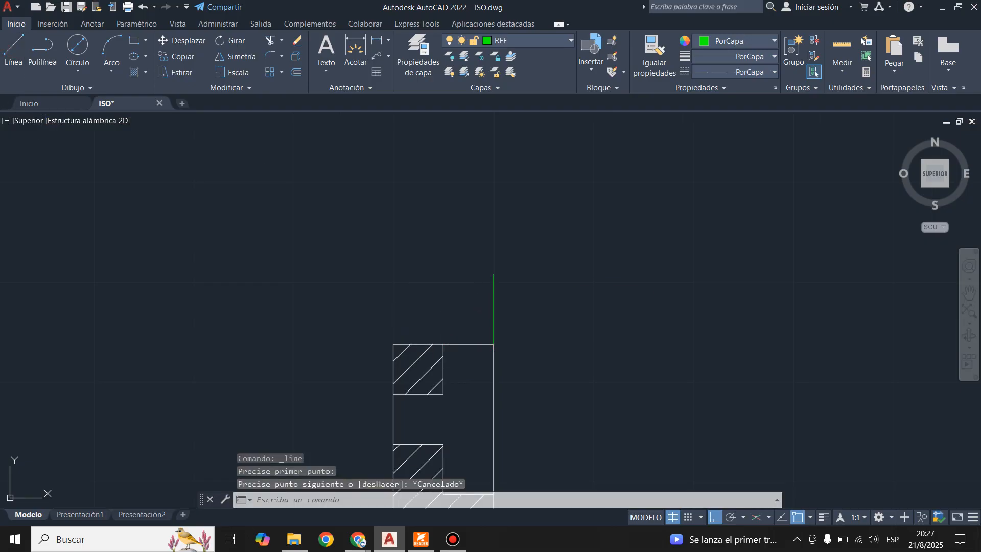
pyautogui.click(393, 343)
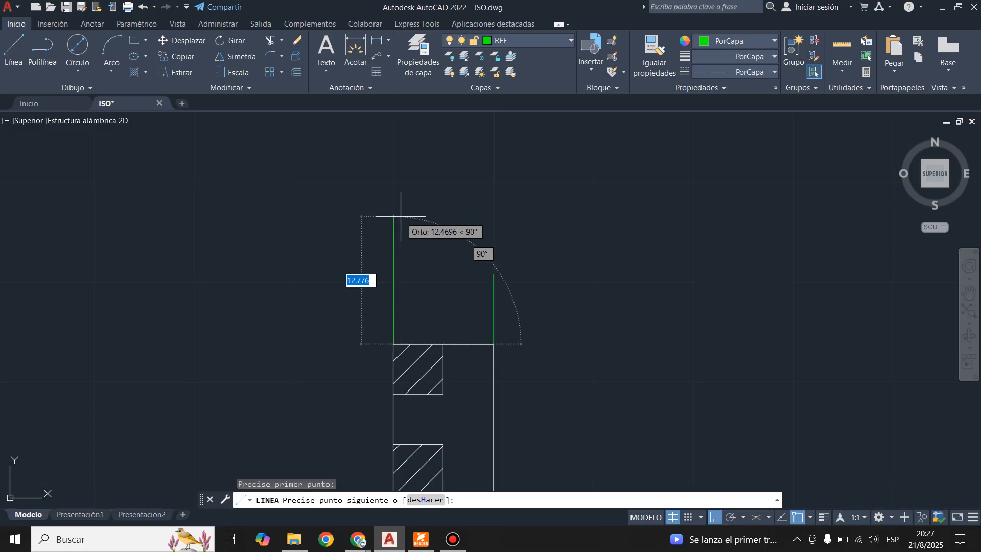
pyautogui.write('14')
pyautogui.press('Return')
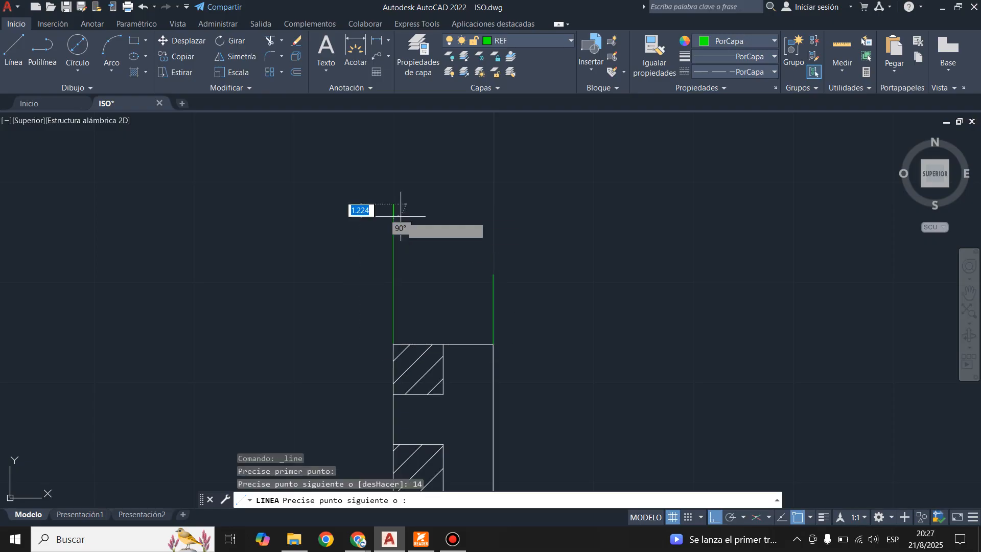
pyautogui.press('Return')
pyautogui.scroll(-2, 457, 228)
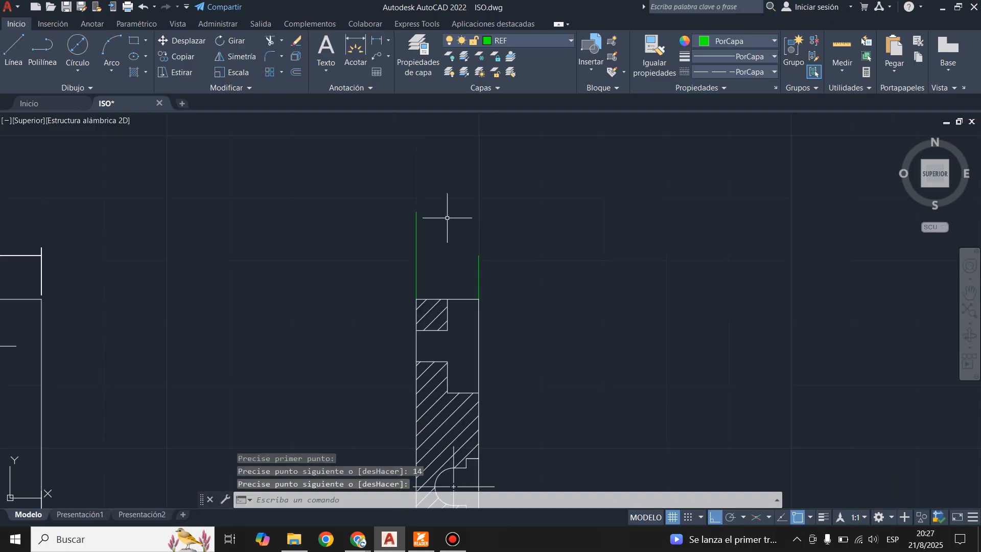
# Step: Switch to layer 0 and add a linear dimension for the upper recess depth, placed at the end of the 7-unit reference line
pyautogui.scroll(2, 448, 218)
pyautogui.click(529, 43)
pyautogui.click(511, 58)
pyautogui.click(93, 24)
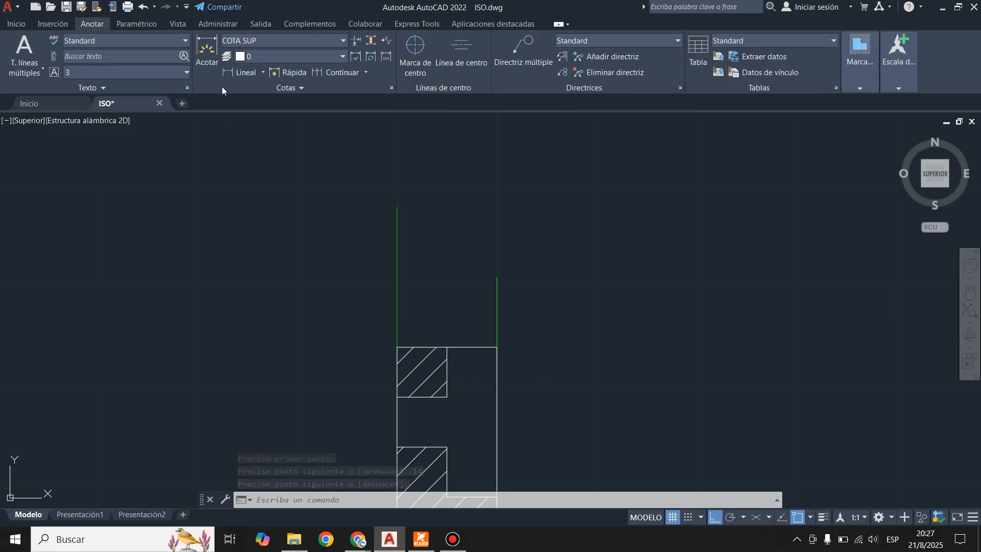
pyautogui.click(240, 72)
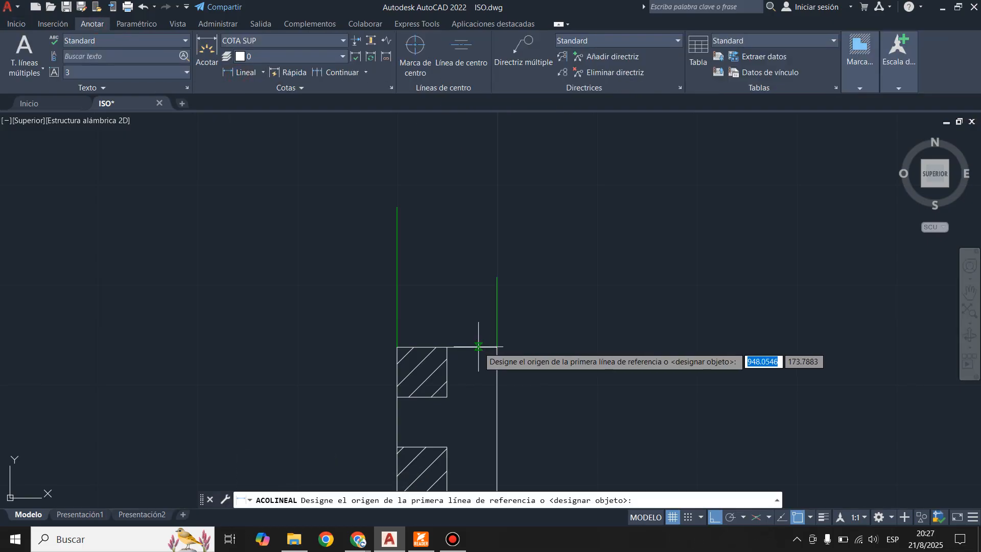
pyautogui.scroll(2, 485, 347)
pyautogui.click(427, 348)
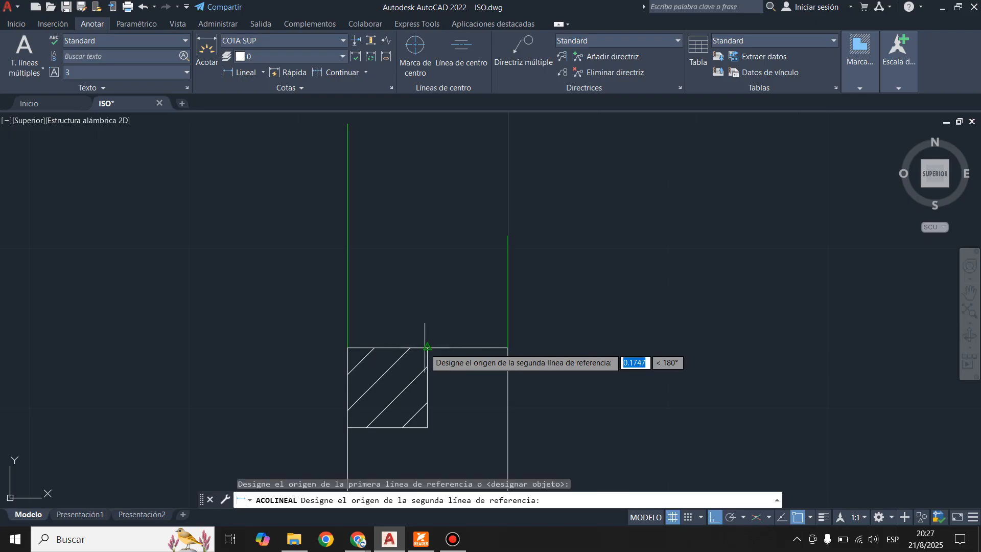
pyautogui.click(508, 348)
pyautogui.click(508, 237)
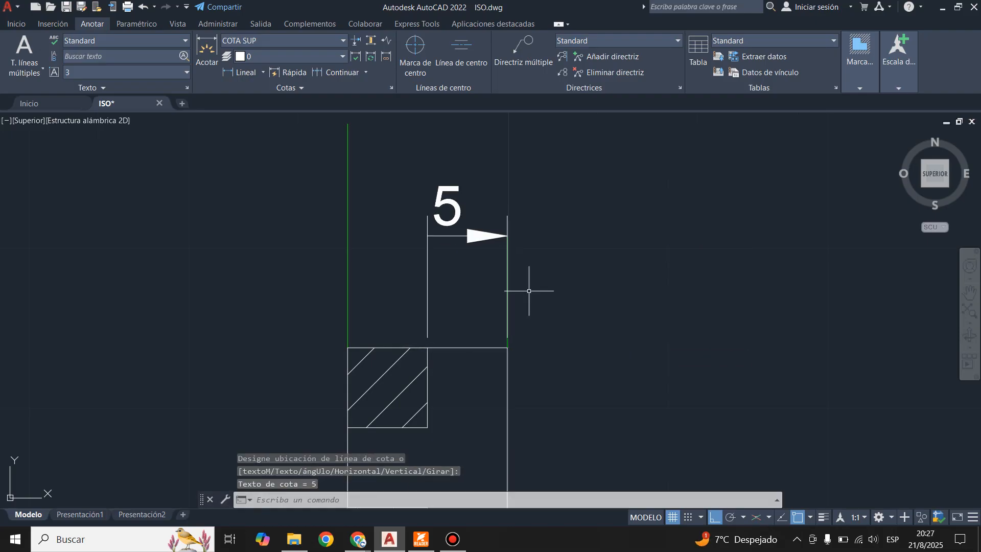
pyautogui.click(428, 217)
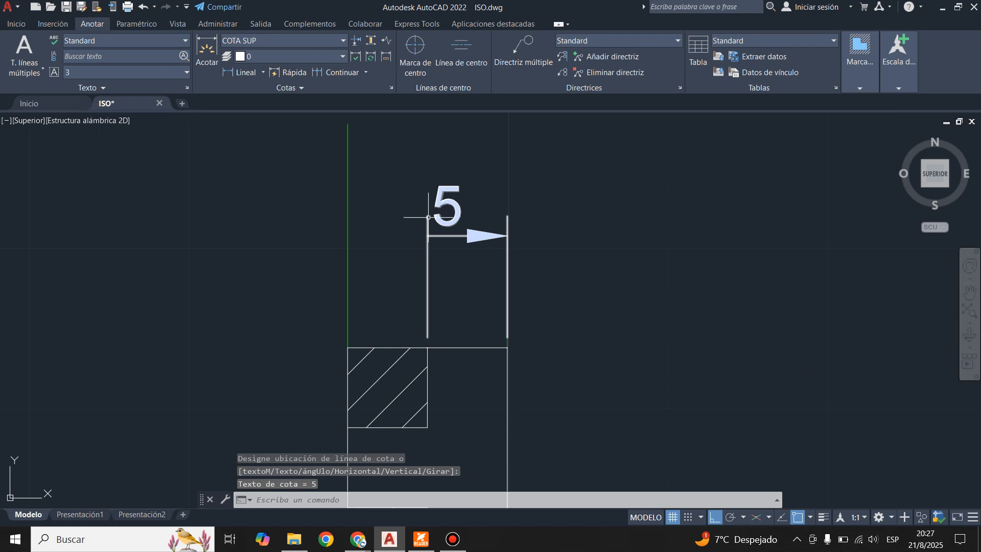
# Step: Apply the MEC dimension style to the upper recess depth dimension of the section
pyautogui.click(279, 41)
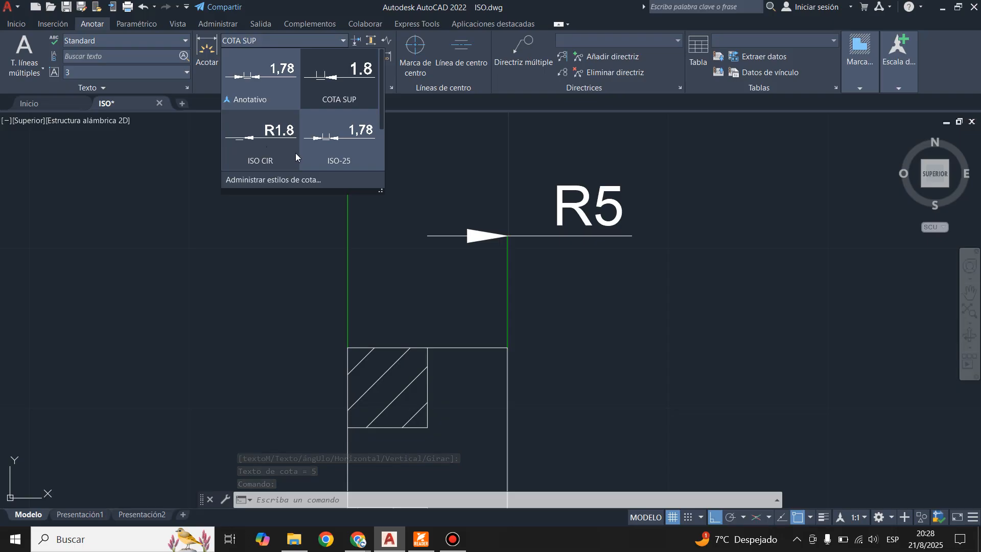
pyautogui.scroll(-1, 295, 152)
pyautogui.click(258, 151)
pyautogui.scroll(-4, 560, 273)
pyautogui.scroll(2, 528, 257)
pyautogui.press('Escape')
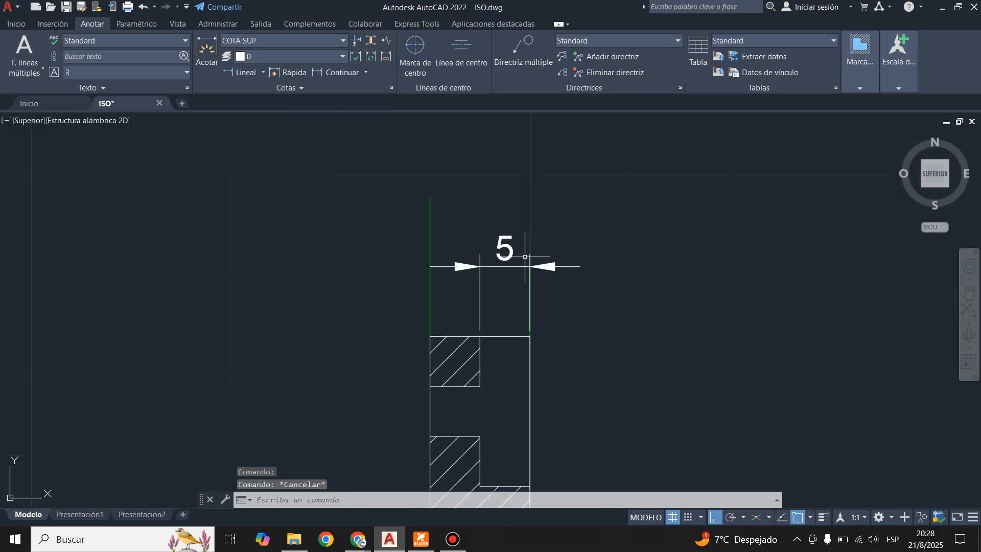
# Step: Add a linear dimension for the section's overall width, placed at the end of the 14-unit reference line
pyautogui.click(241, 73)
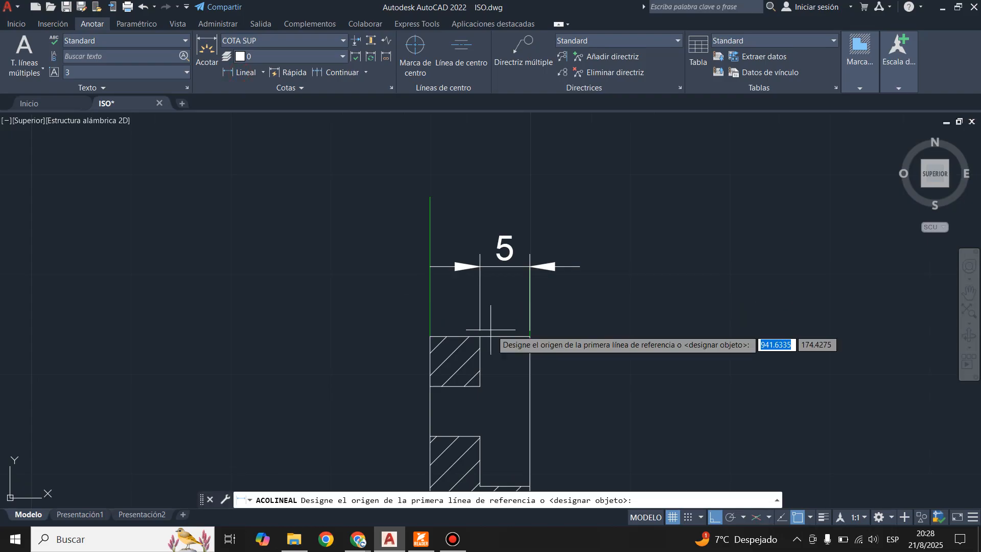
pyautogui.click(528, 336)
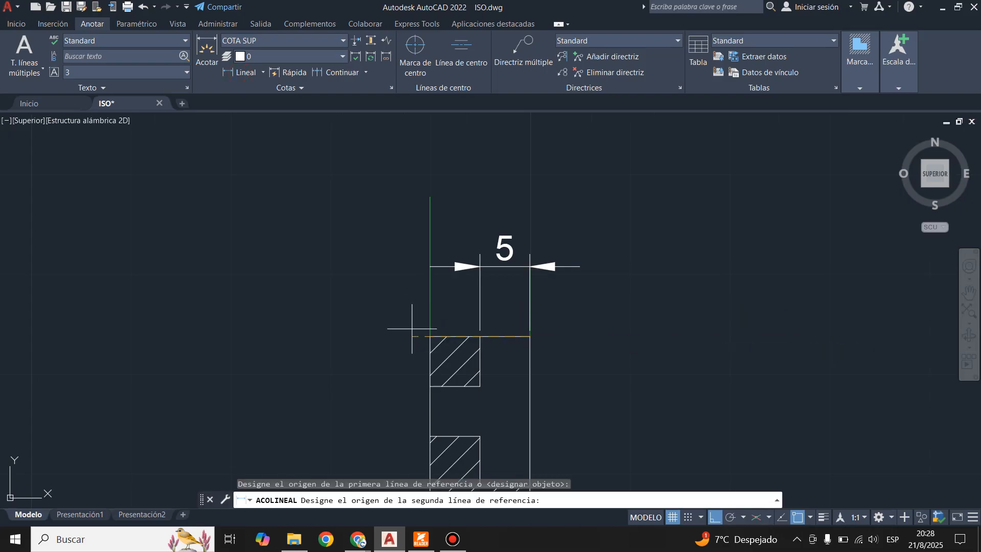
pyautogui.click(430, 336)
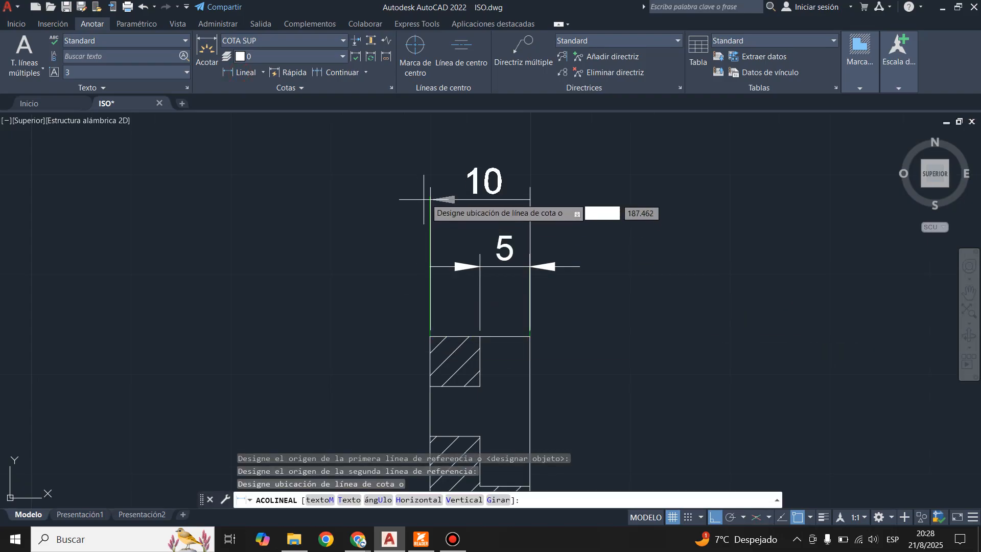
pyautogui.click(425, 196)
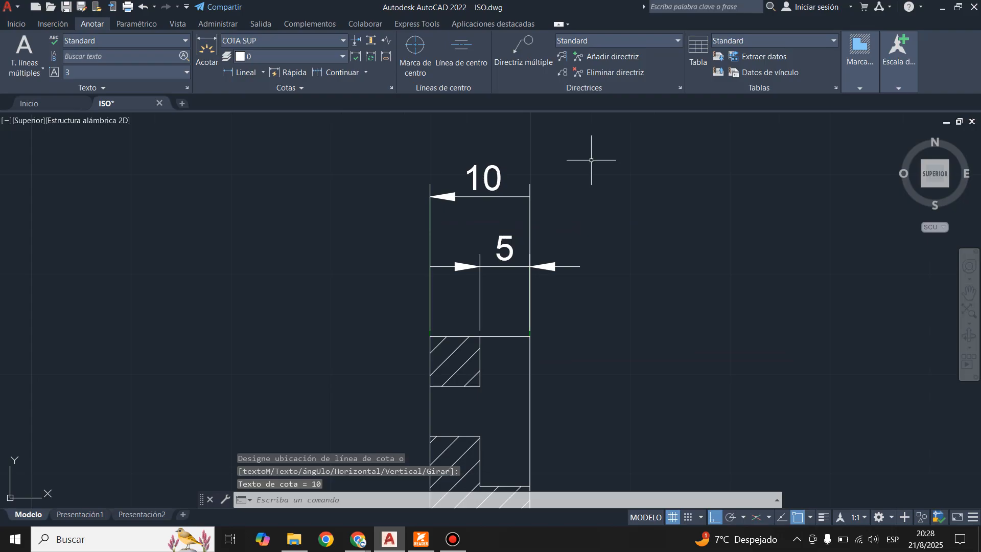
# Step: Apply the MEC dimension style to the overall width dimension and make MEC the current style
pyautogui.click(500, 180)
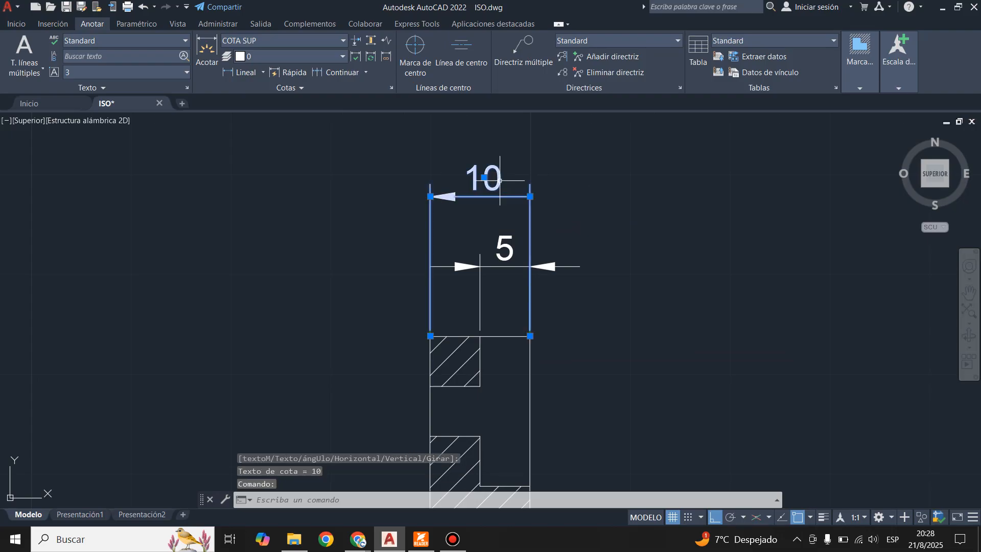
pyautogui.click(306, 44)
pyautogui.scroll(-2, 313, 117)
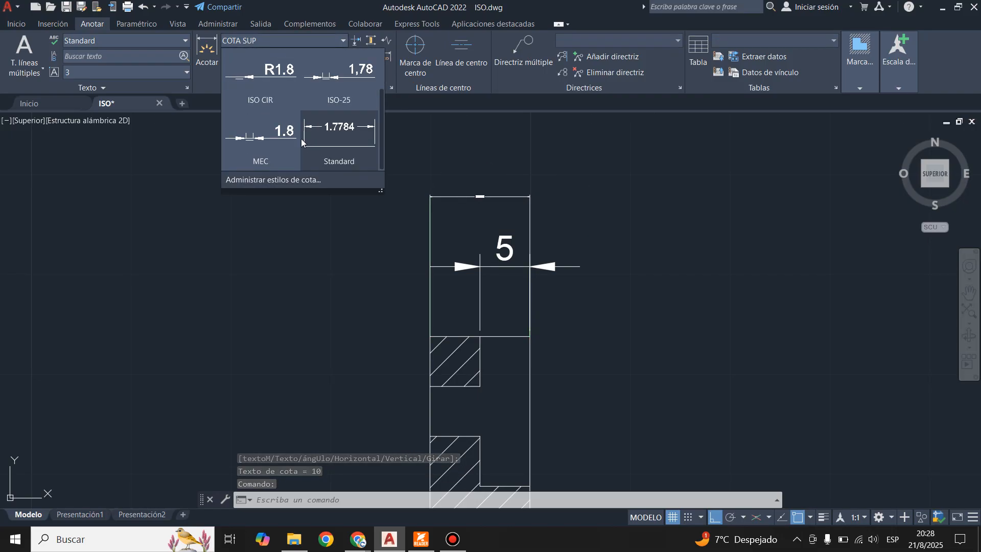
pyautogui.click(261, 148)
pyautogui.press('Escape')
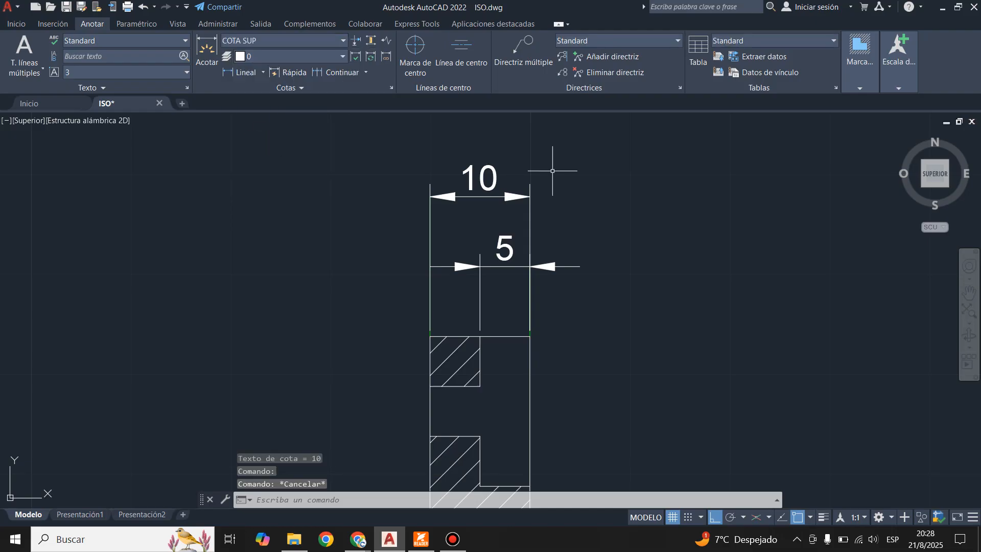
pyautogui.click(306, 42)
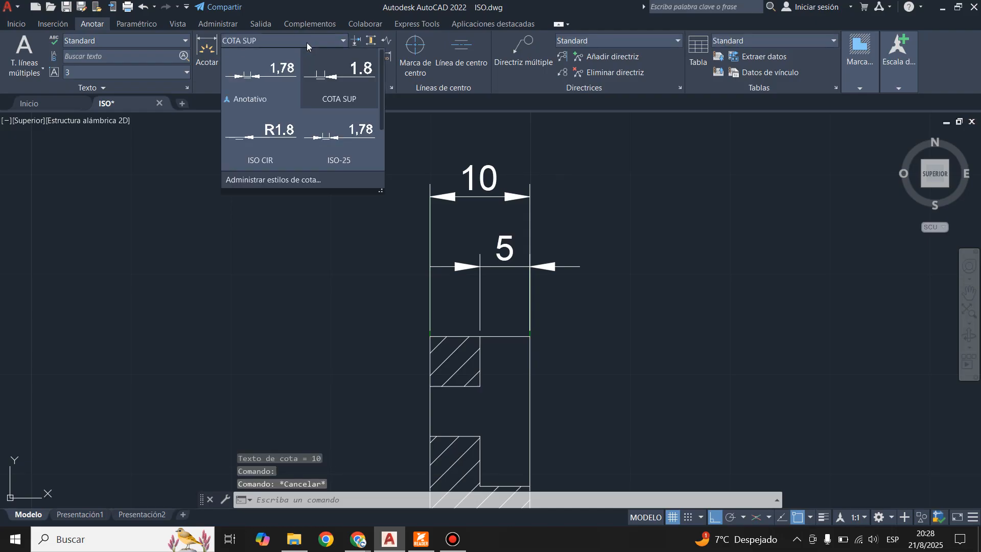
pyautogui.scroll(-1, 292, 140)
pyautogui.click(258, 151)
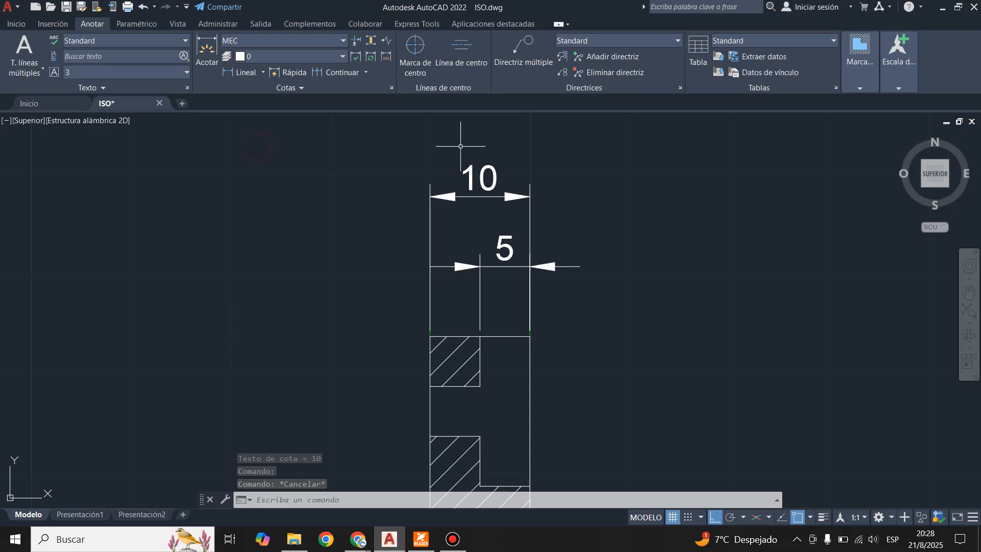
# Step: On the REF layer, draw a 7-unit horizontal line leftward from the section's left edge at the upper hole's top edge
pyautogui.scroll(-6, 603, 160)
pyautogui.scroll(10, 615, 195)
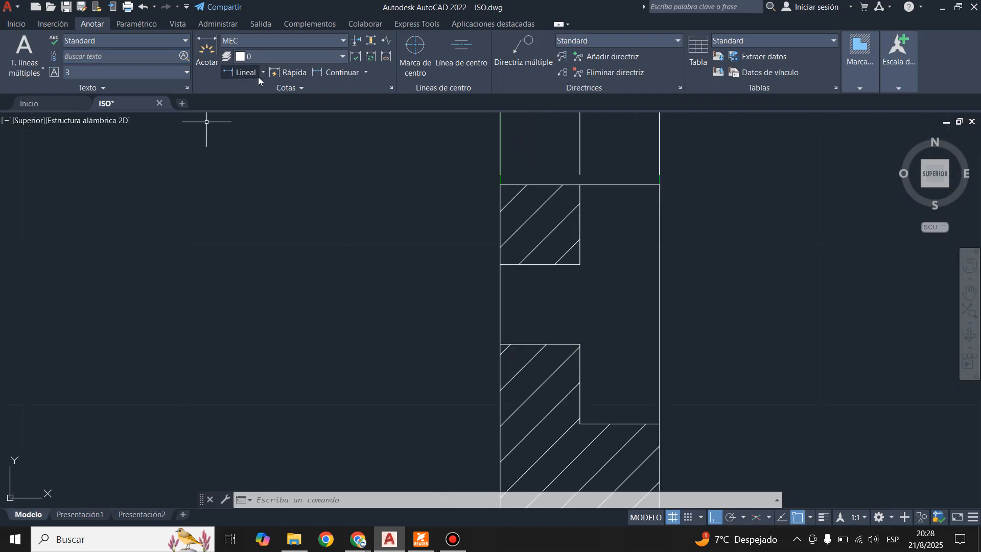
pyautogui.click(14, 28)
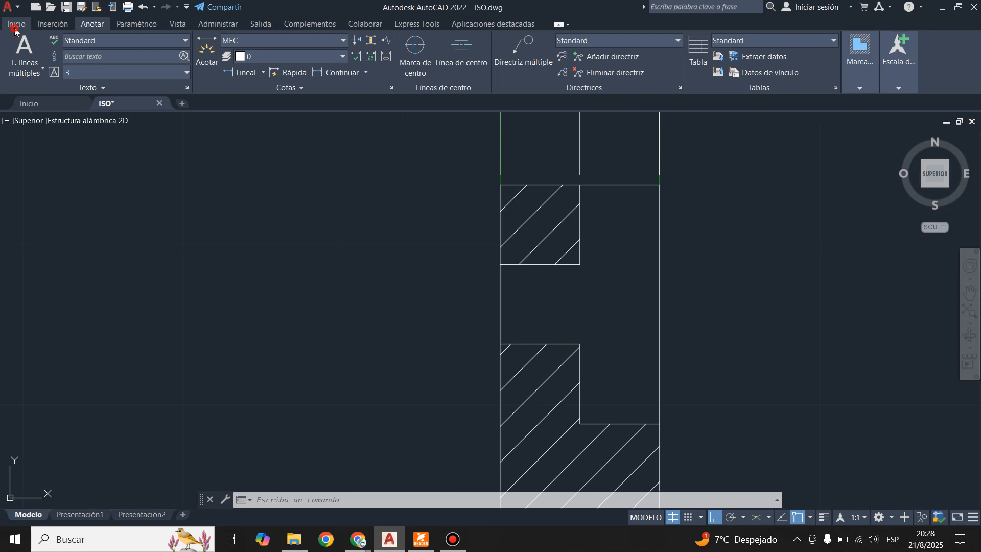
pyautogui.click(511, 41)
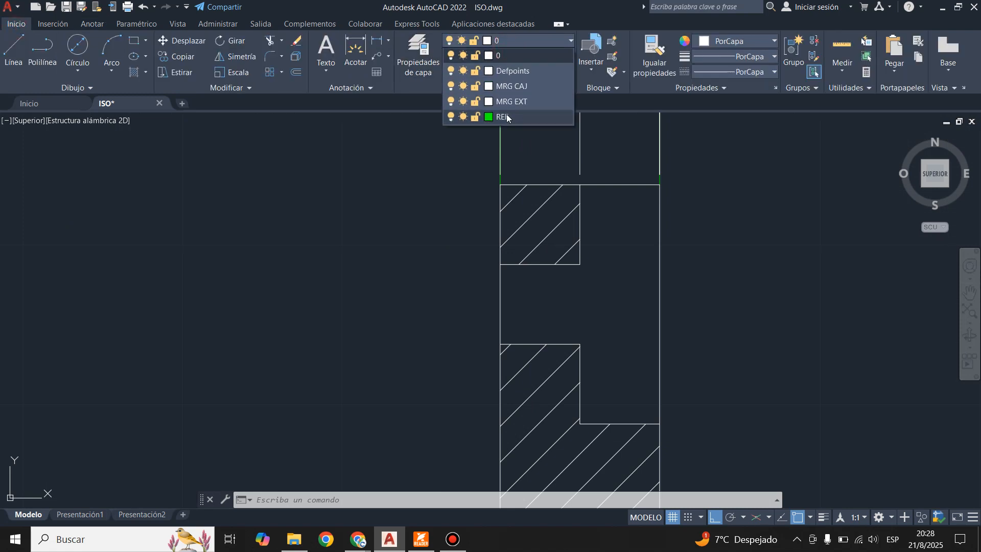
pyautogui.click(506, 117)
pyautogui.click(14, 49)
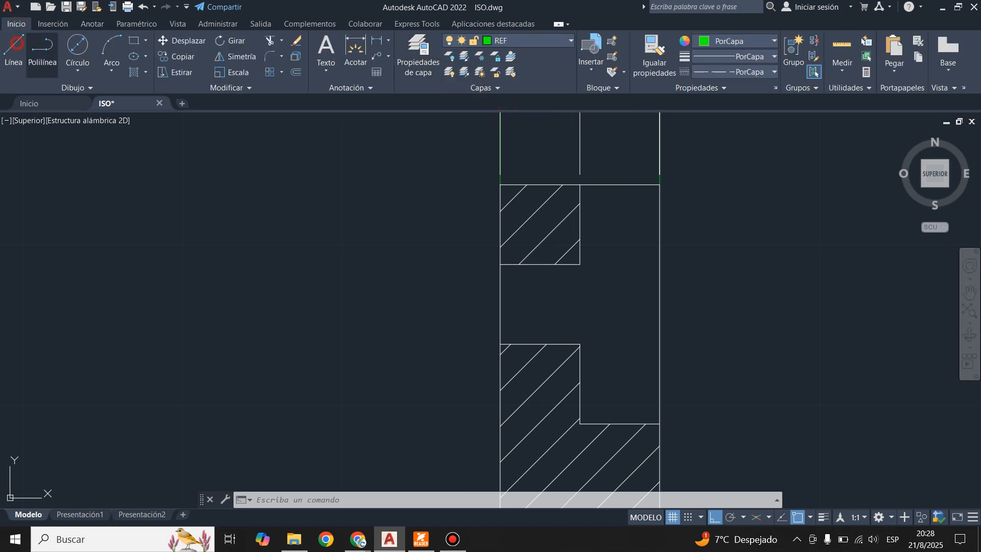
pyautogui.click(496, 265)
pyautogui.write('7')
pyautogui.press('Return')
pyautogui.press('Return')
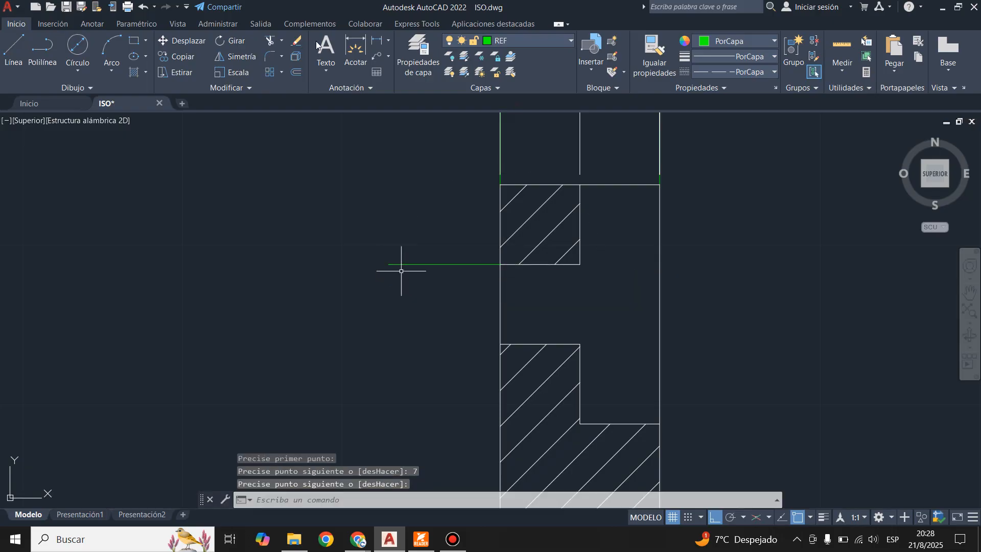
# Step: Add a vertical linear dimension across the upper hole at the end of the reference line and assign it to layer 0
pyautogui.click(377, 41)
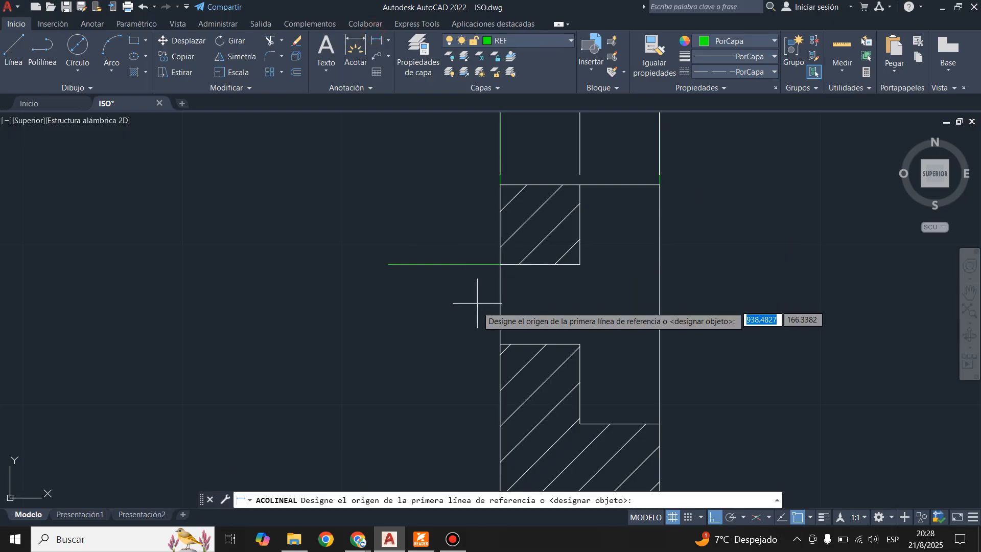
pyautogui.click(500, 343)
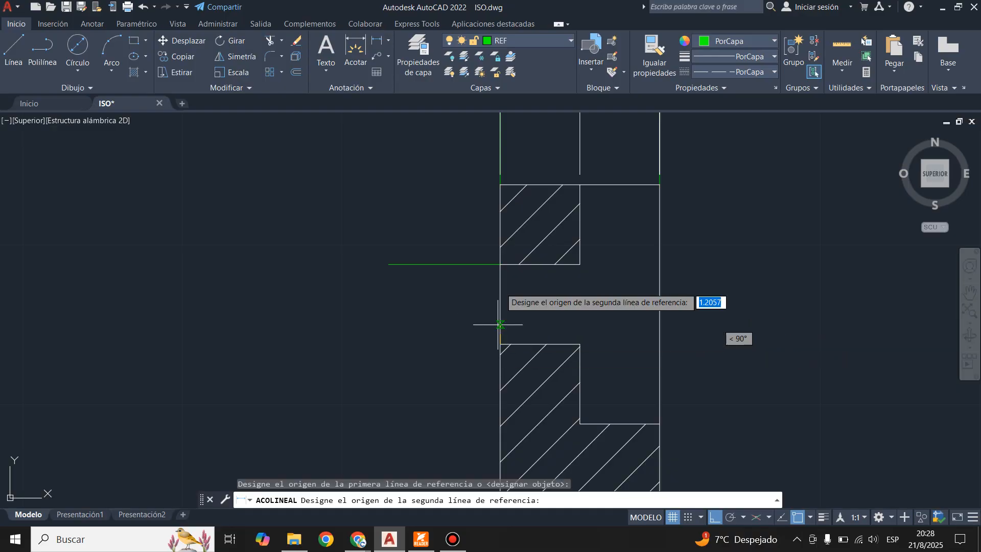
pyautogui.click(500, 264)
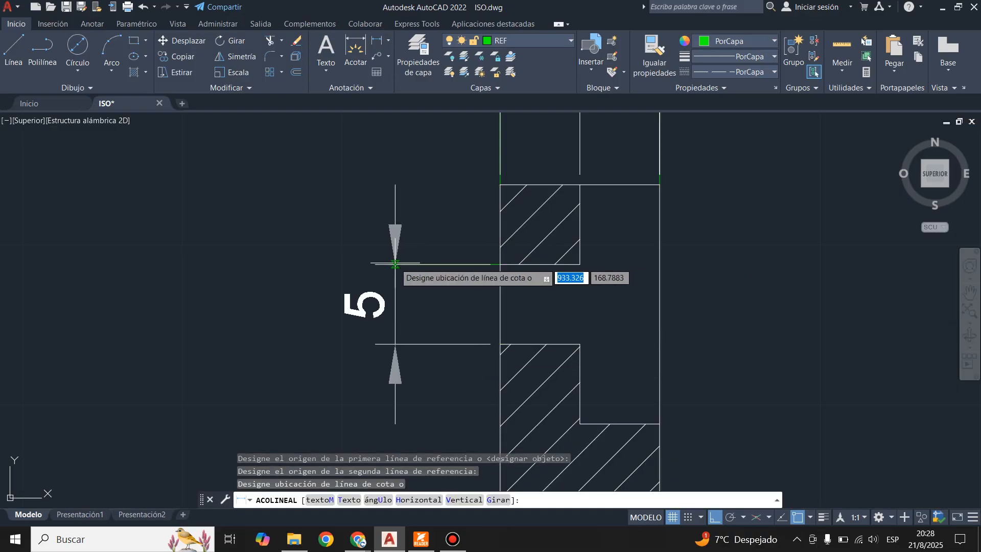
pyautogui.click(399, 263)
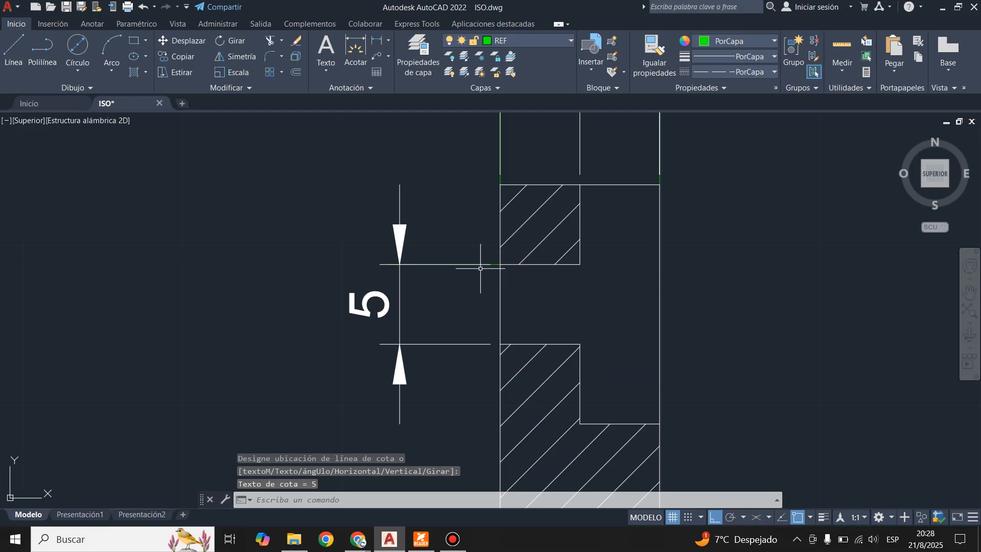
pyautogui.click(396, 240)
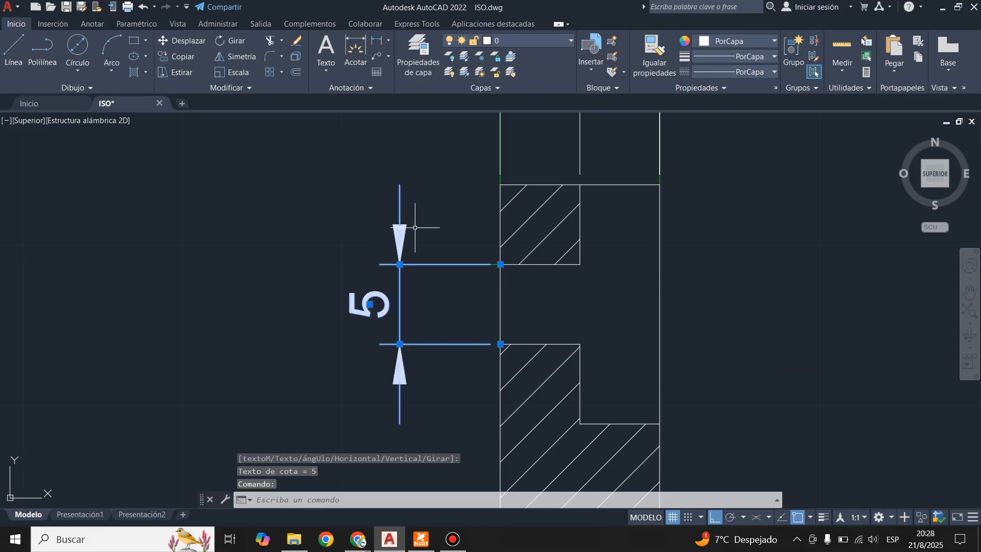
pyautogui.click(515, 39)
pyautogui.click(512, 57)
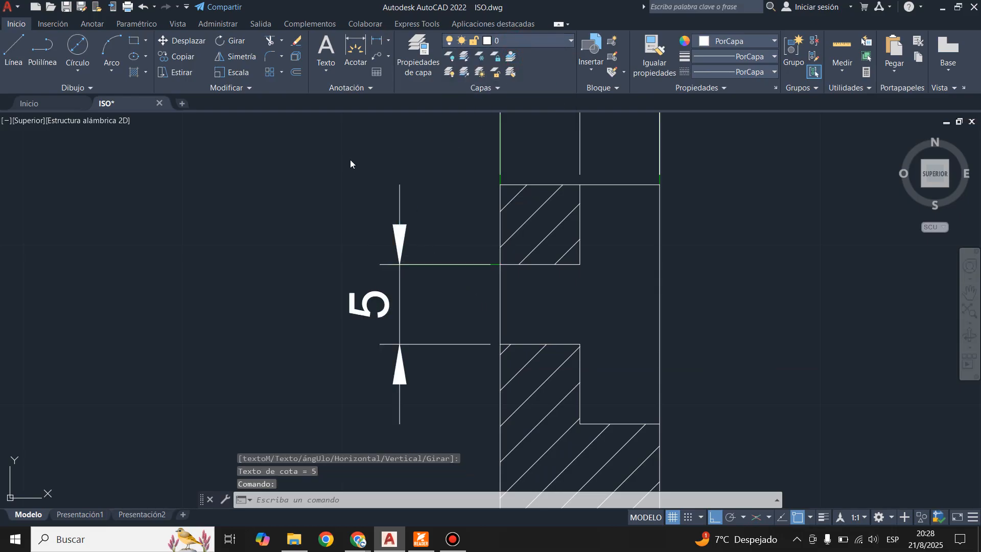
pyautogui.press('Escape')
pyautogui.scroll(-2, 417, 201)
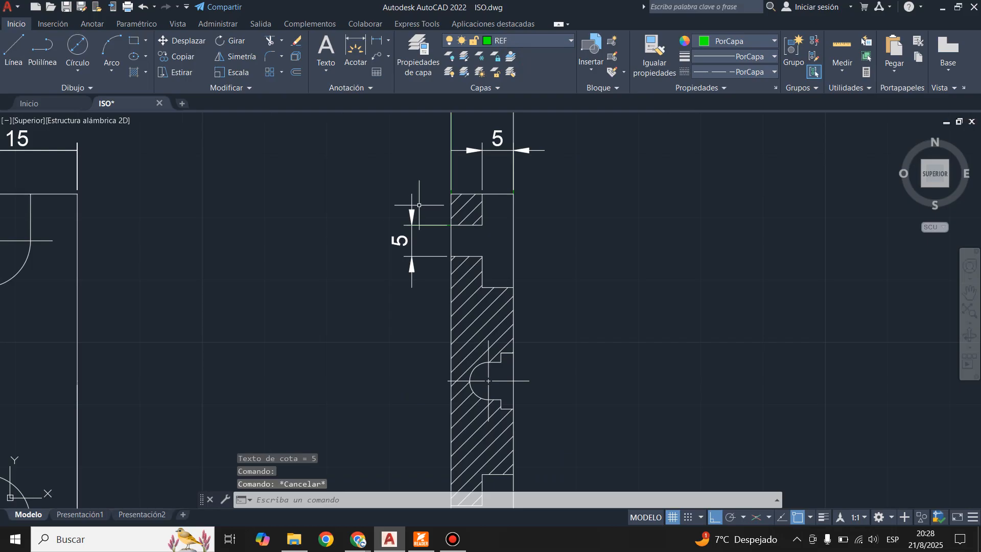
# Step: Replace the upper hole dimension's text with Ø5 by inserting the diameter symbol before the value
pyautogui.click(396, 244)
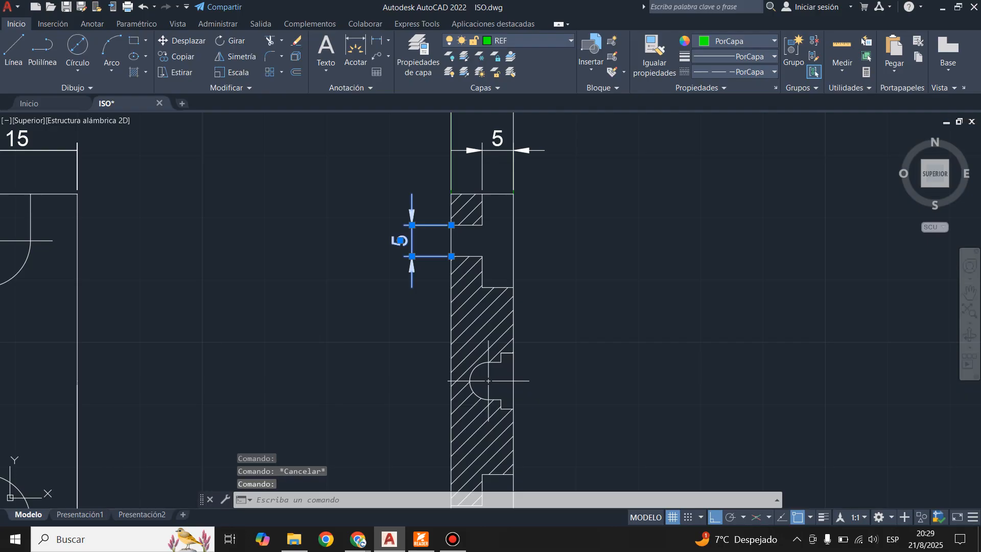
pyautogui.doubleClick(402, 240)
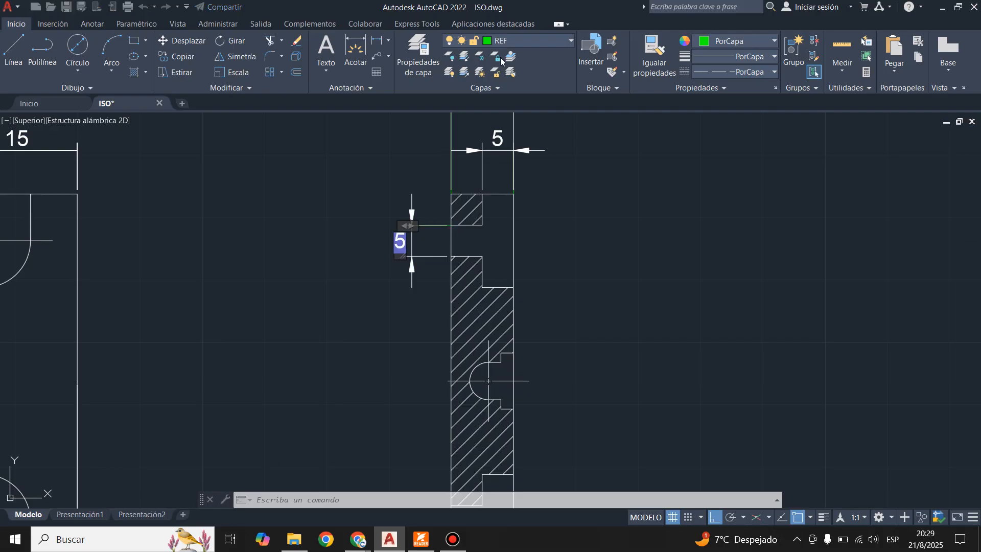
pyautogui.click(629, 68)
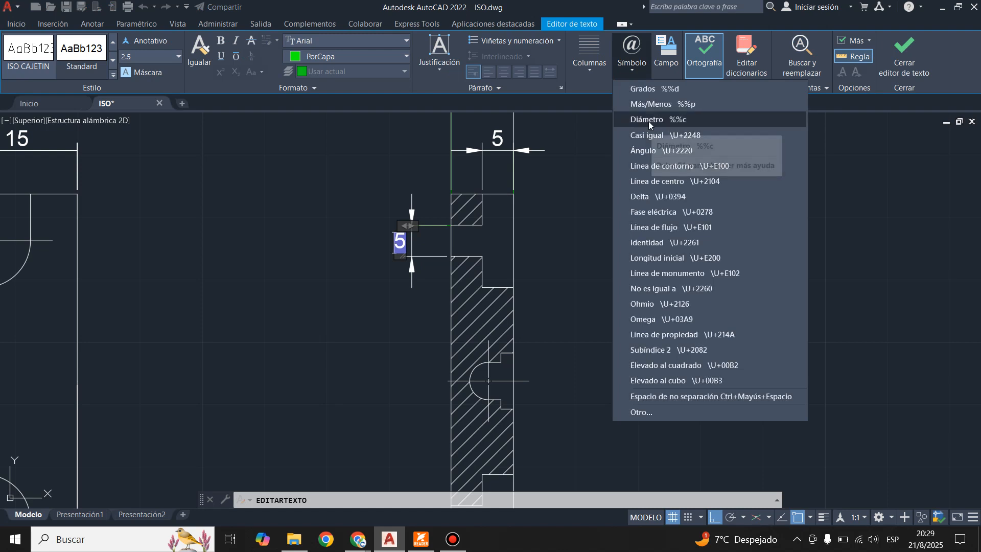
pyautogui.click(649, 120)
pyautogui.click(920, 53)
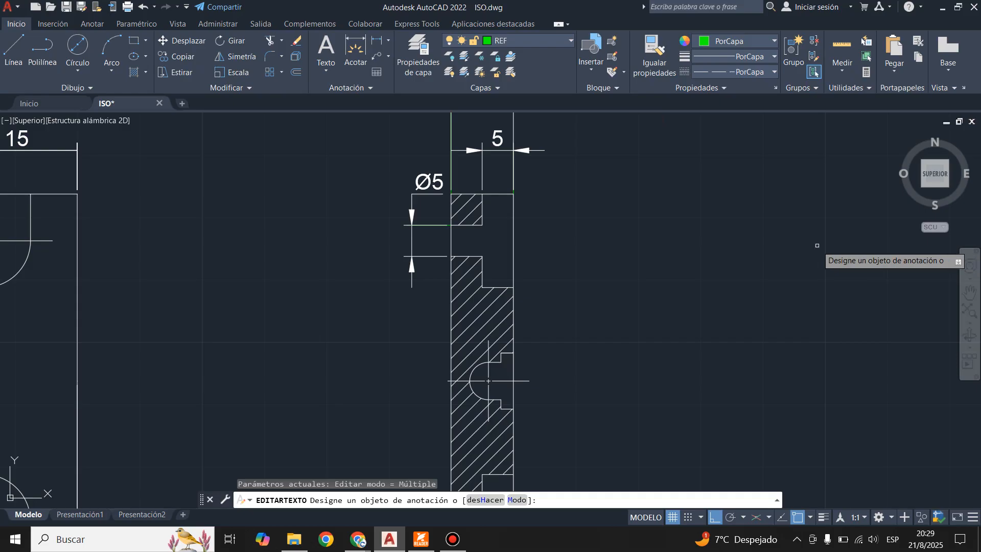
pyautogui.scroll(-5, 578, 222)
pyautogui.press('Escape')
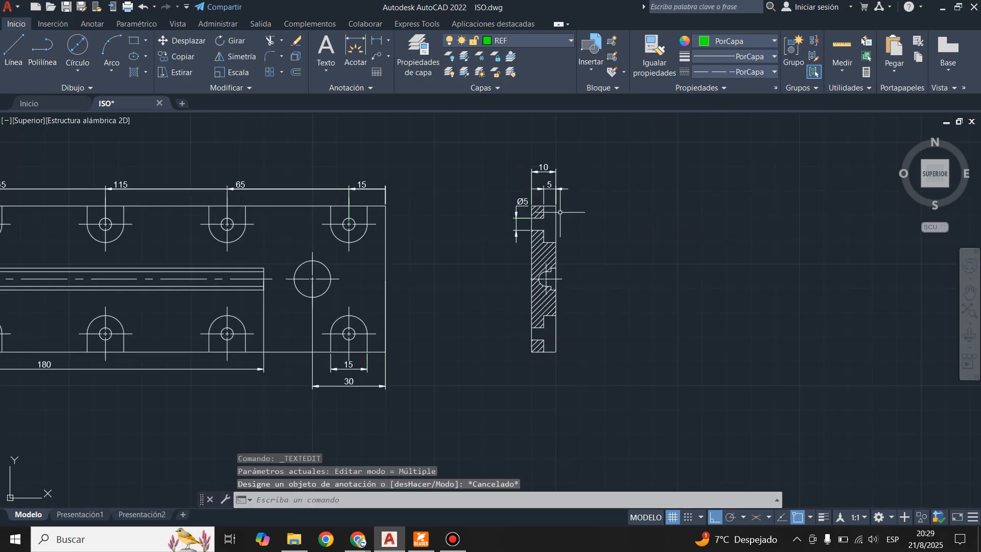
# Step: Add a center line through the upper hole, between the section's top edge and the recess's lower edge
pyautogui.scroll(5, 557, 211)
pyautogui.scroll(-2, 539, 193)
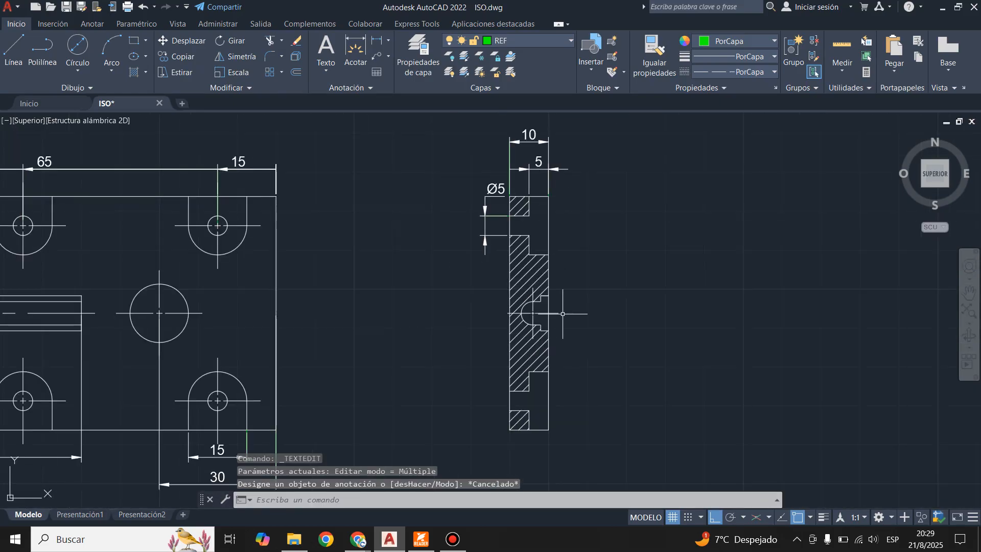
pyautogui.scroll(2, 539, 197)
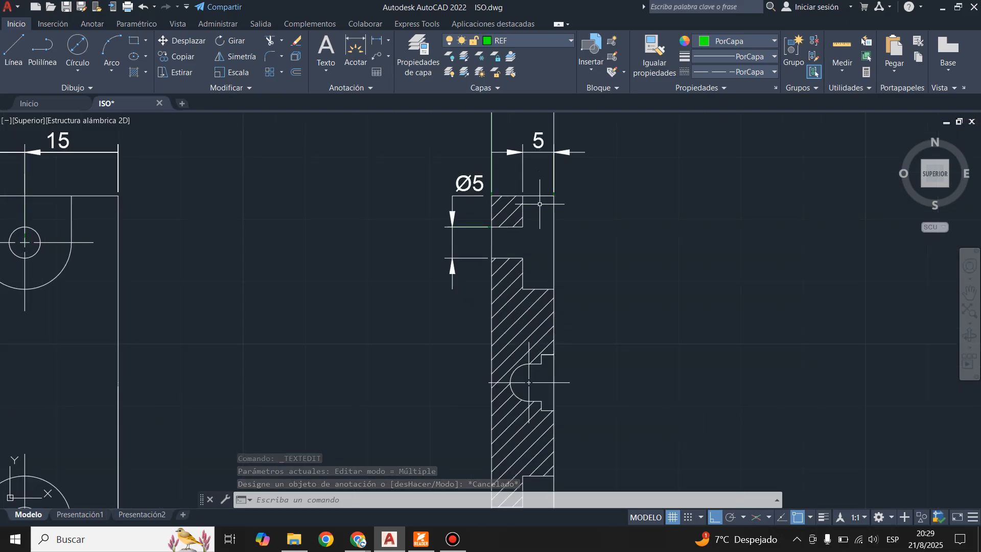
pyautogui.click(91, 23)
pyautogui.click(461, 49)
pyautogui.click(537, 195)
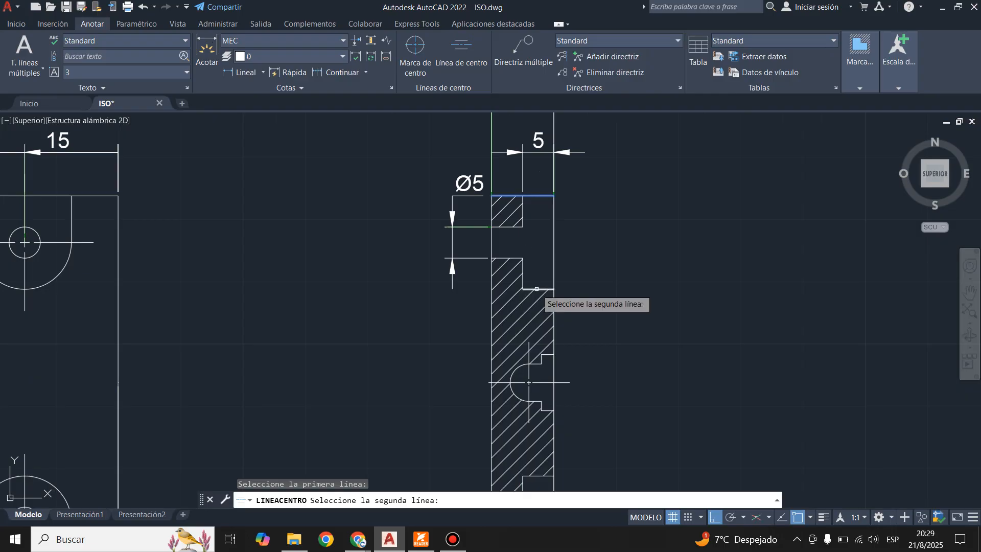
pyautogui.click(537, 289)
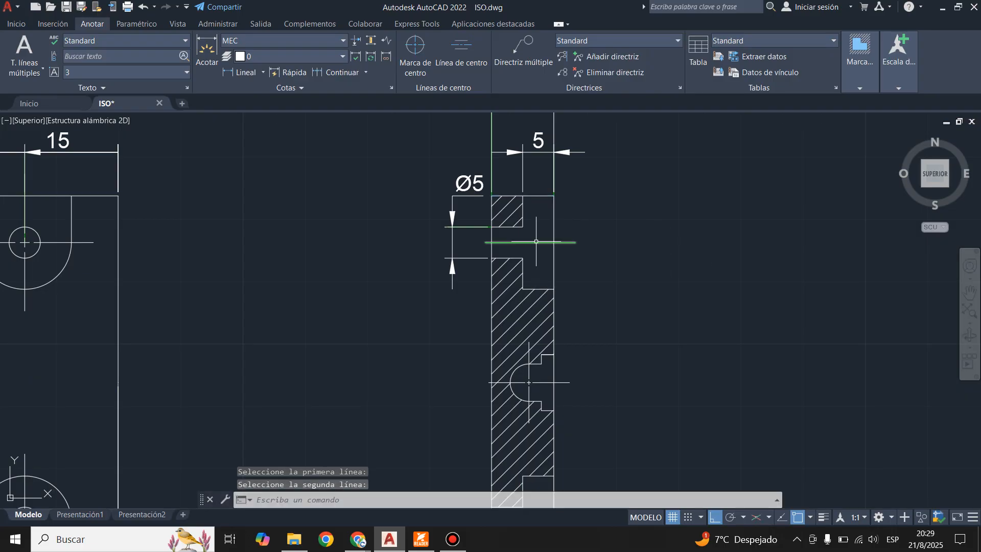
# Step: Assign the upper hole's center line to layer 0
pyautogui.click(574, 241)
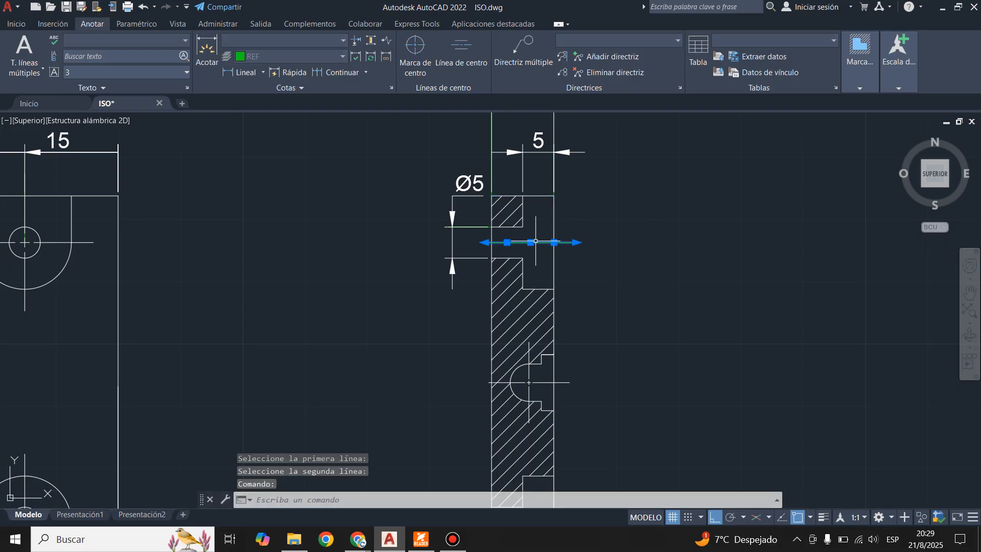
pyautogui.click(16, 24)
pyautogui.click(544, 39)
pyautogui.click(520, 54)
pyautogui.press('Escape')
# Step: Delete the upper hole's center line from section a-a
pyautogui.scroll(-5, 547, 336)
pyautogui.scroll(7, 548, 337)
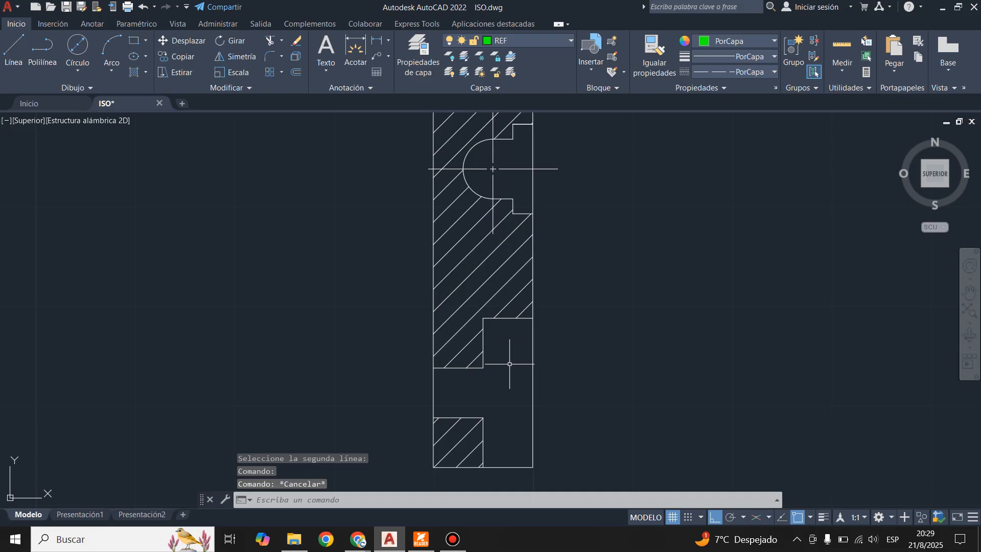
pyautogui.click(421, 540)
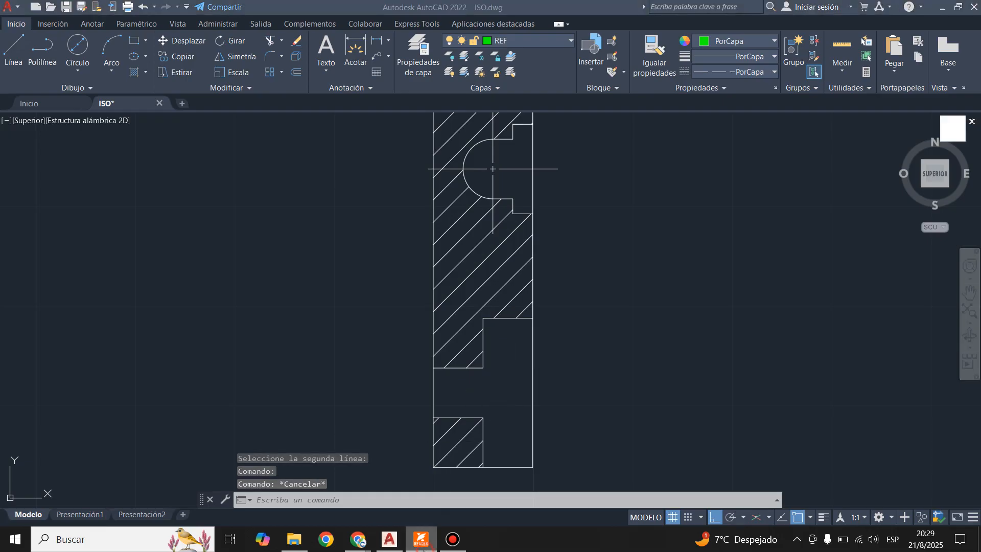
pyautogui.click(421, 540)
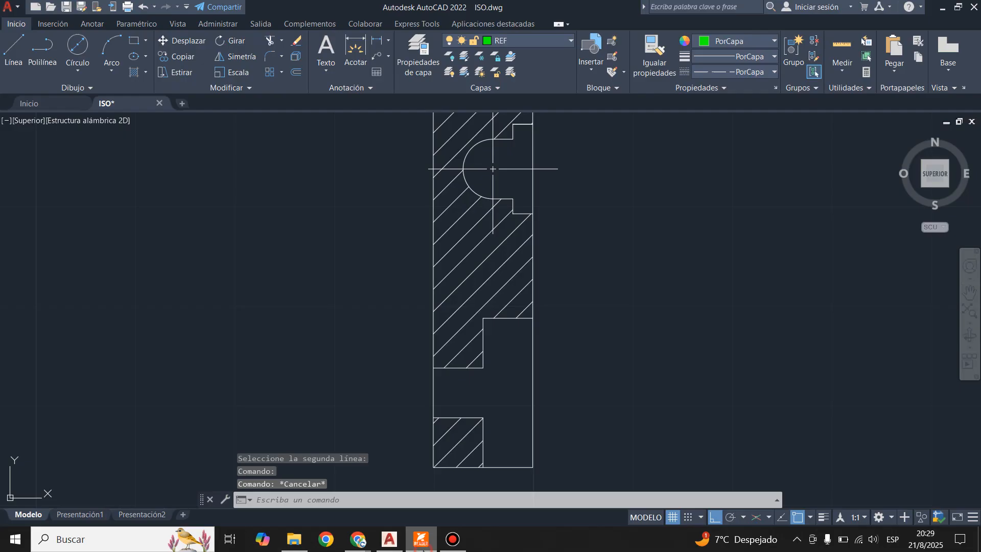
pyautogui.scroll(-5, 481, 474)
pyautogui.scroll(5, 491, 236)
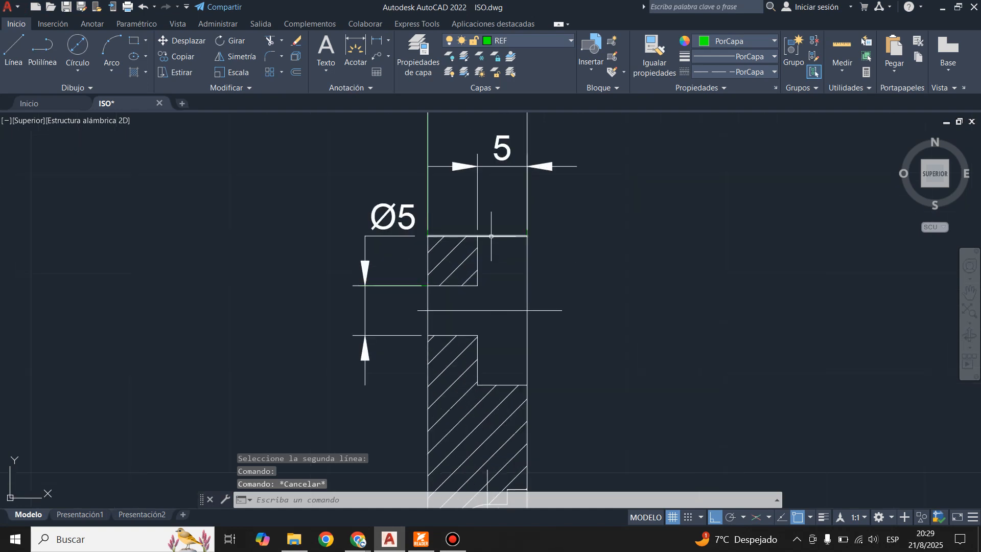
pyautogui.click(491, 309)
pyautogui.press('Delete')
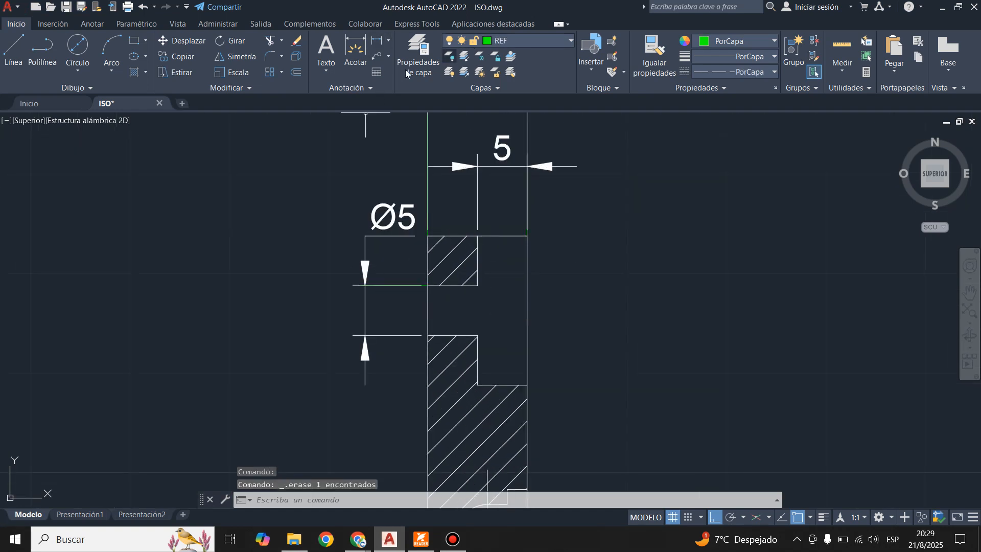
# Step: Make layer 0 current and add a center line between the upper and lower edges of the section's upper hole
pyautogui.click(492, 39)
pyautogui.click(506, 57)
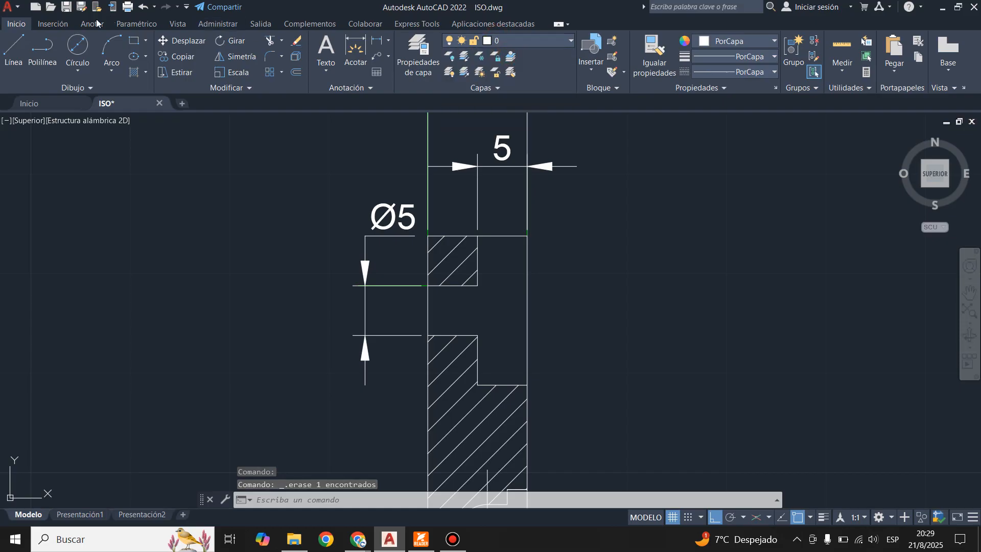
pyautogui.click(91, 24)
pyautogui.click(459, 51)
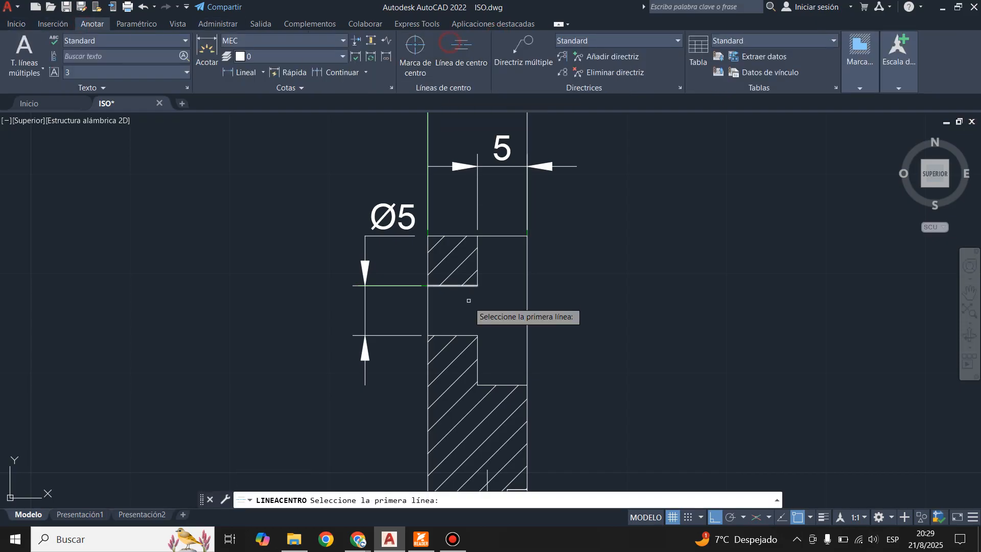
pyautogui.click(461, 288)
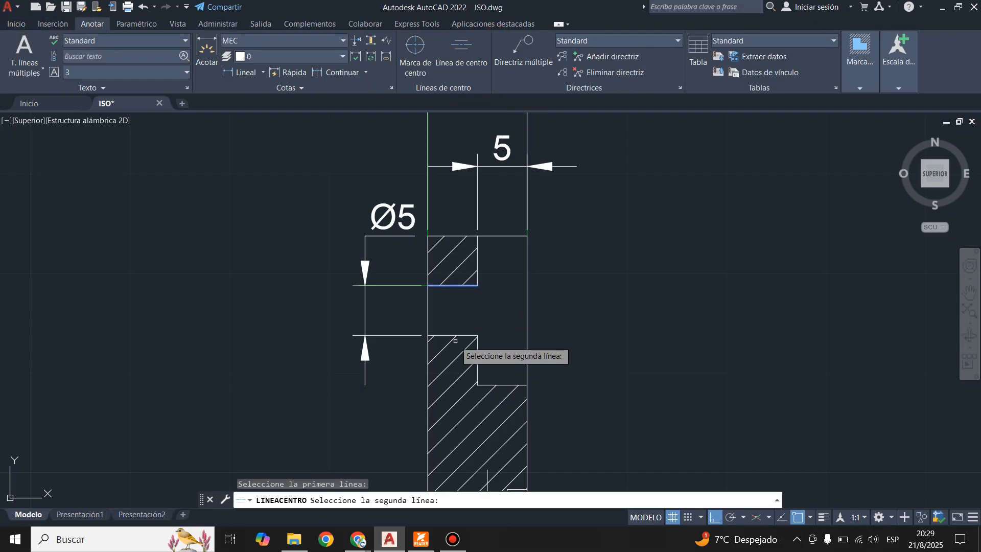
pyautogui.click(455, 336)
pyautogui.scroll(-5, 509, 237)
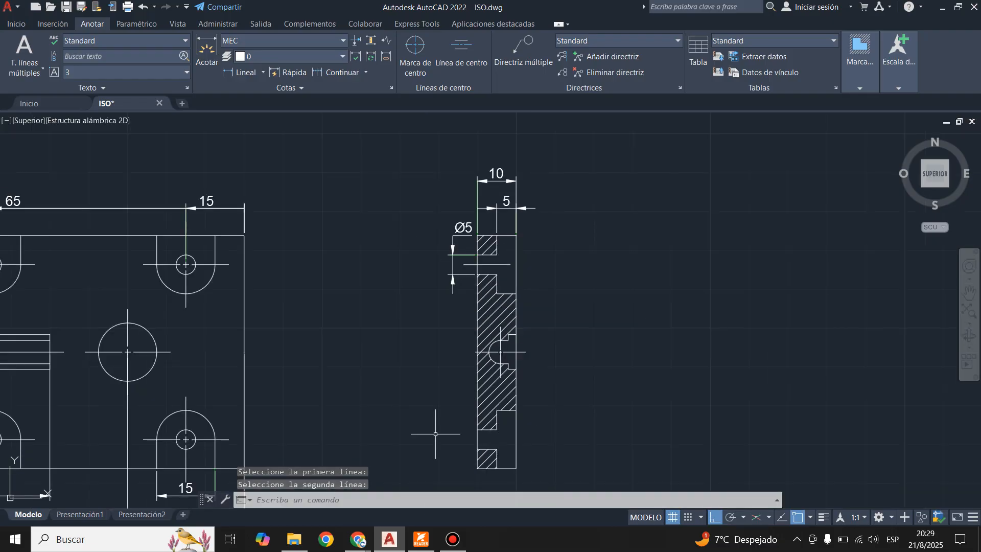
# Step: Add a center line between the upper and lower edges of the section's lower hole
pyautogui.scroll(5, 454, 451)
pyautogui.scroll(-2, 455, 308)
pyautogui.scroll(4, 503, 364)
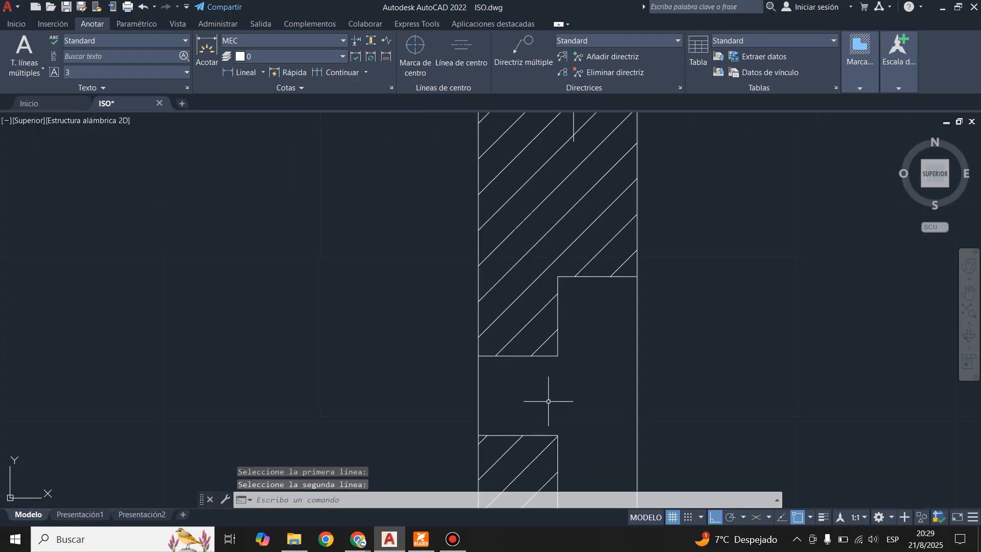
pyautogui.click(461, 51)
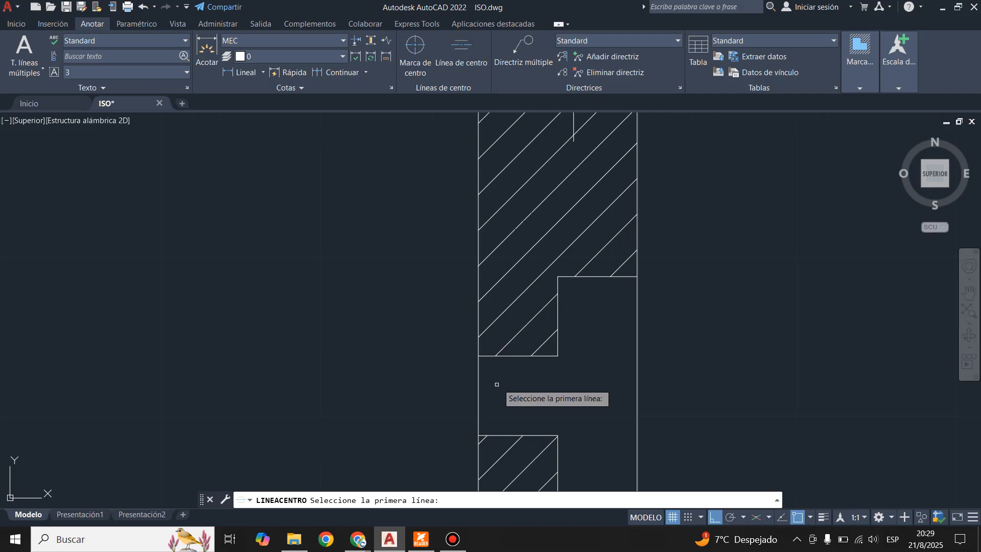
pyautogui.click(522, 357)
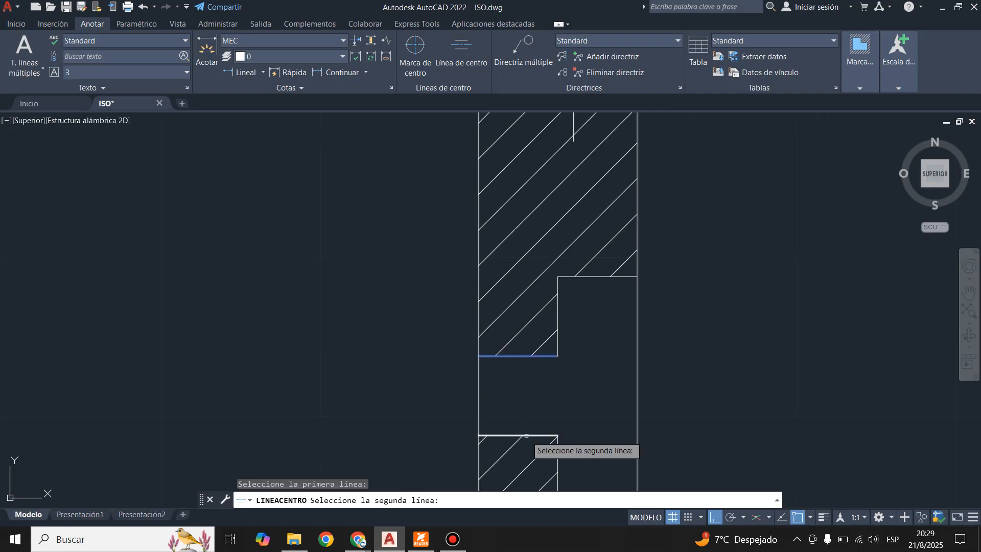
pyautogui.click(533, 435)
# Step: On layer REF, draw a horizontal line from the slot's upper inner corner to the section's right edge and 7 mm beyond it
pyautogui.scroll(-4, 534, 429)
pyautogui.scroll(4, 562, 286)
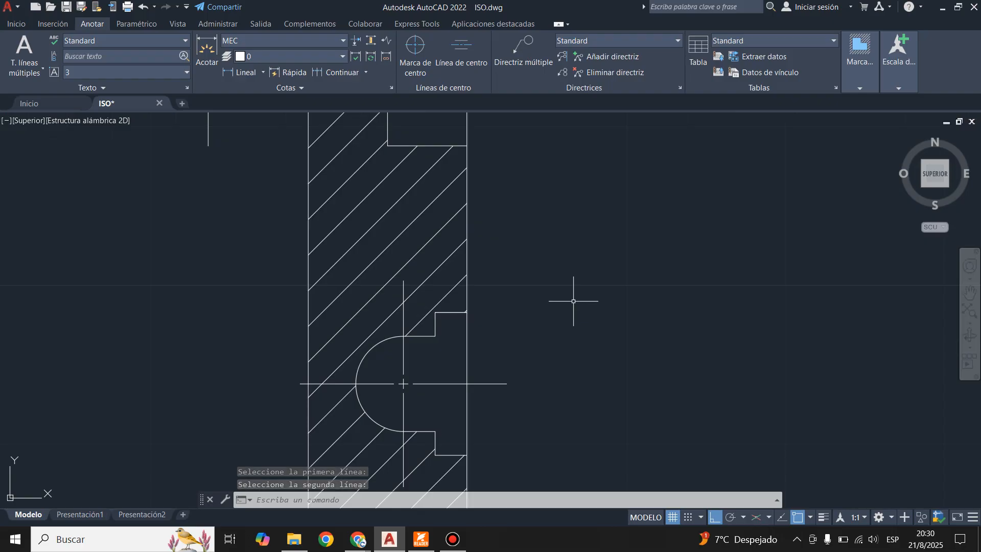
pyautogui.click(16, 24)
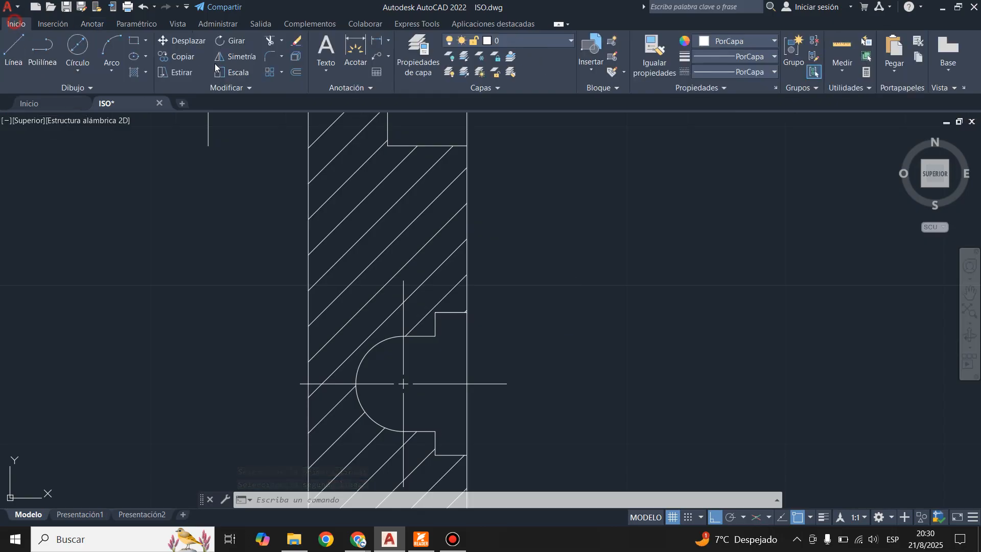
pyautogui.click(512, 43)
pyautogui.click(498, 117)
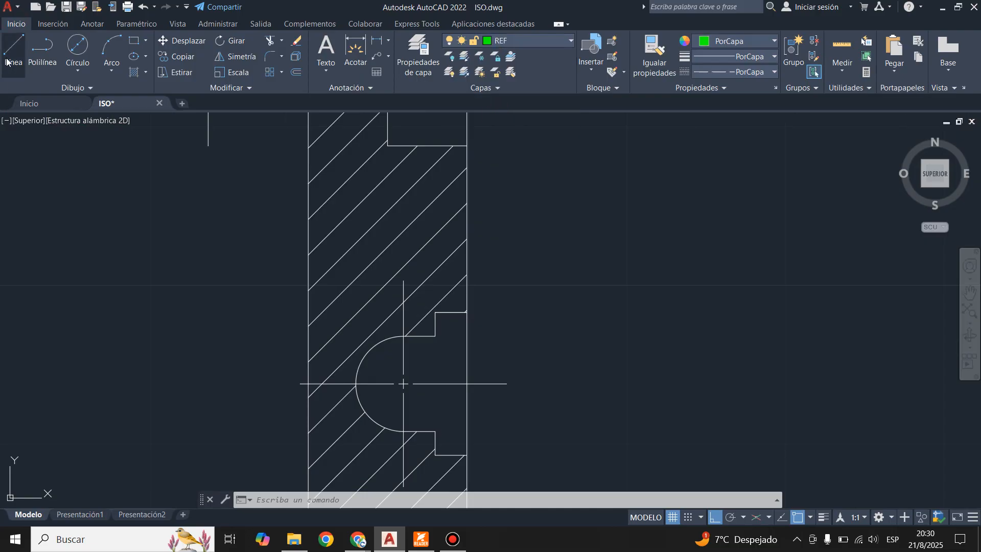
pyautogui.click(13, 74)
pyautogui.scroll(2, 450, 345)
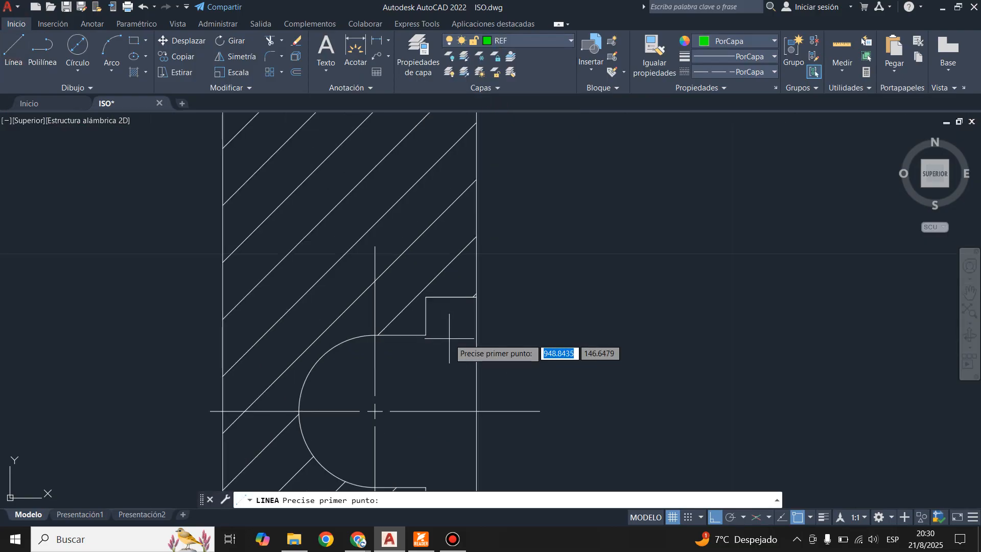
pyautogui.click(426, 334)
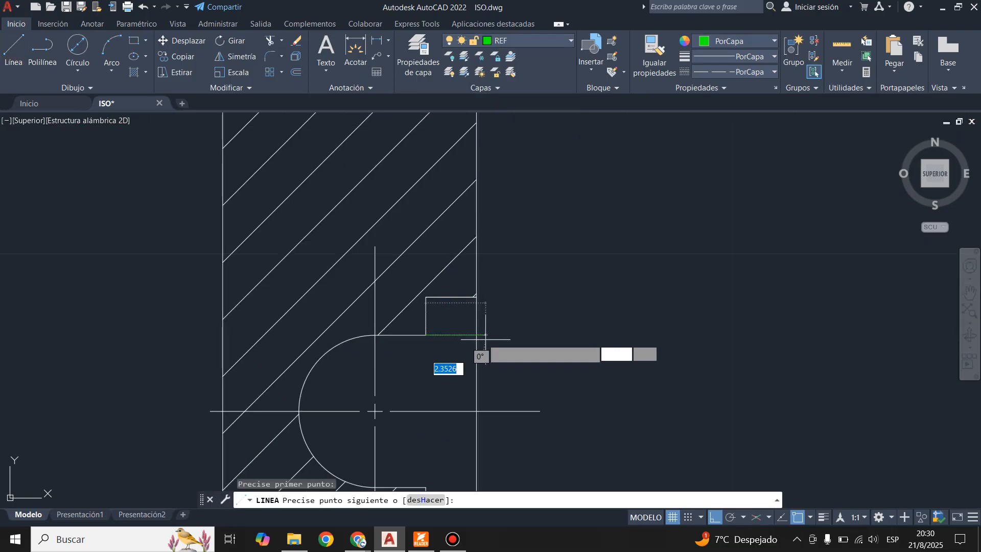
pyautogui.click(474, 336)
pyautogui.scroll(-4, 531, 333)
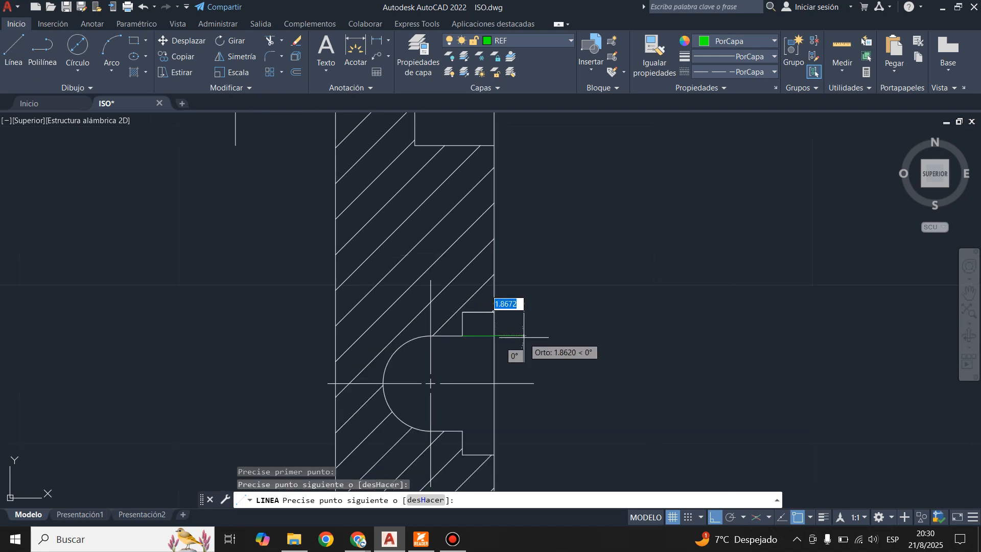
pyautogui.write('7')
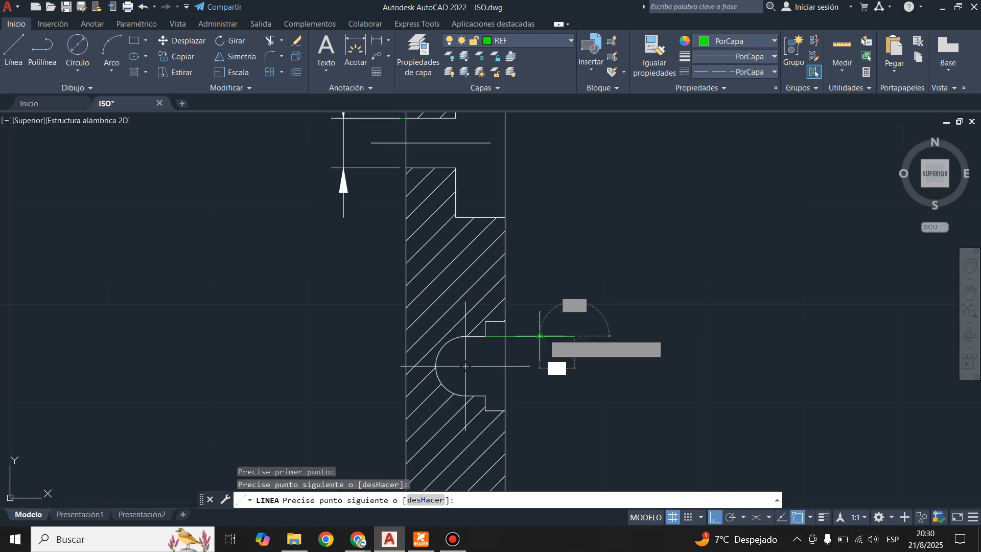
pyautogui.press('Return')
pyautogui.press('Return')
pyautogui.scroll(-2, 530, 403)
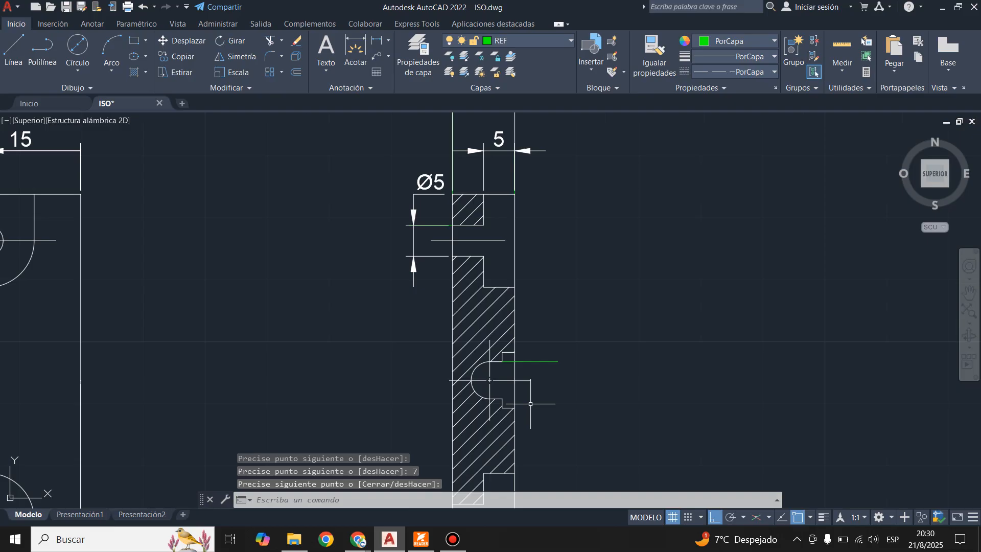
# Step: Review the text and fit settings of the MEC dimension style, keeping them as they are
pyautogui.scroll(2, 417, 188)
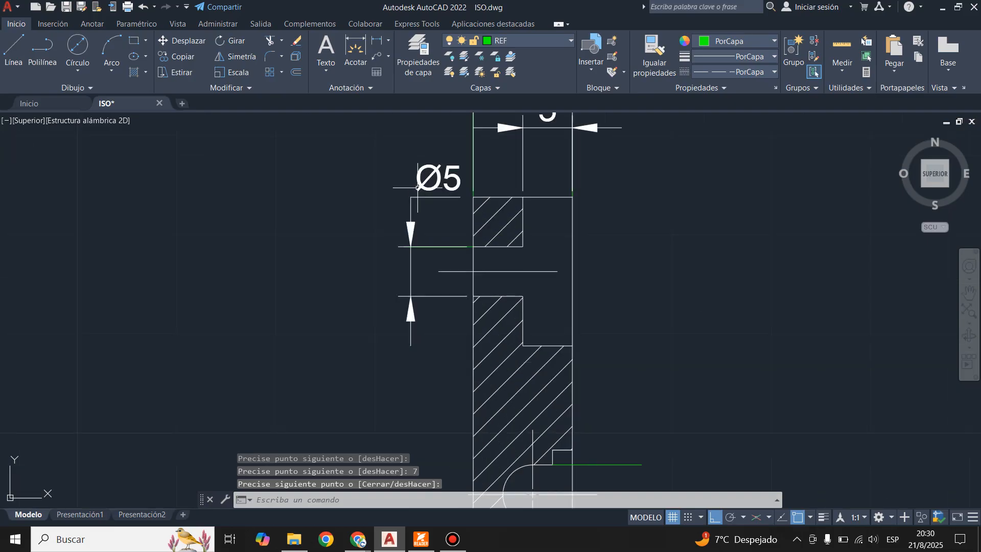
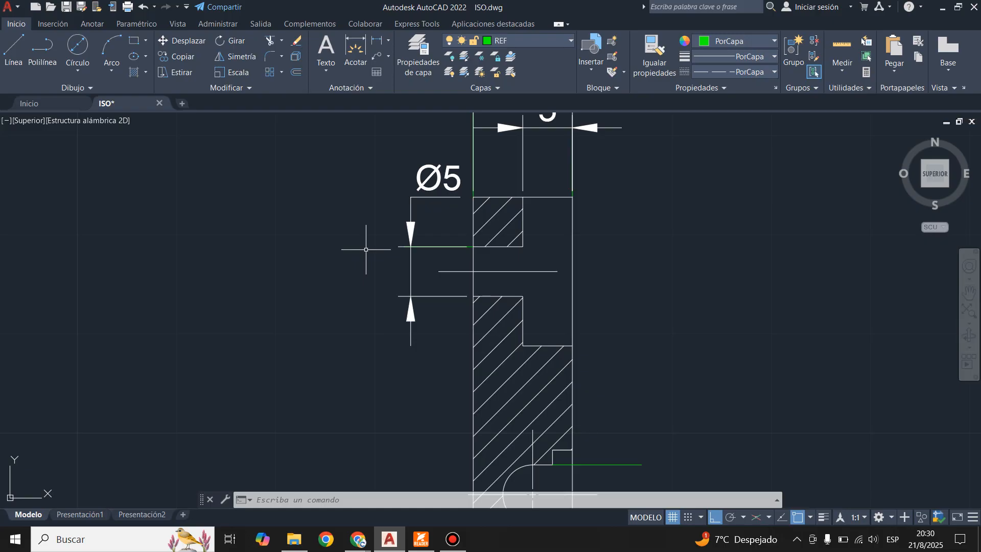
pyautogui.click(95, 24)
pyautogui.click(391, 88)
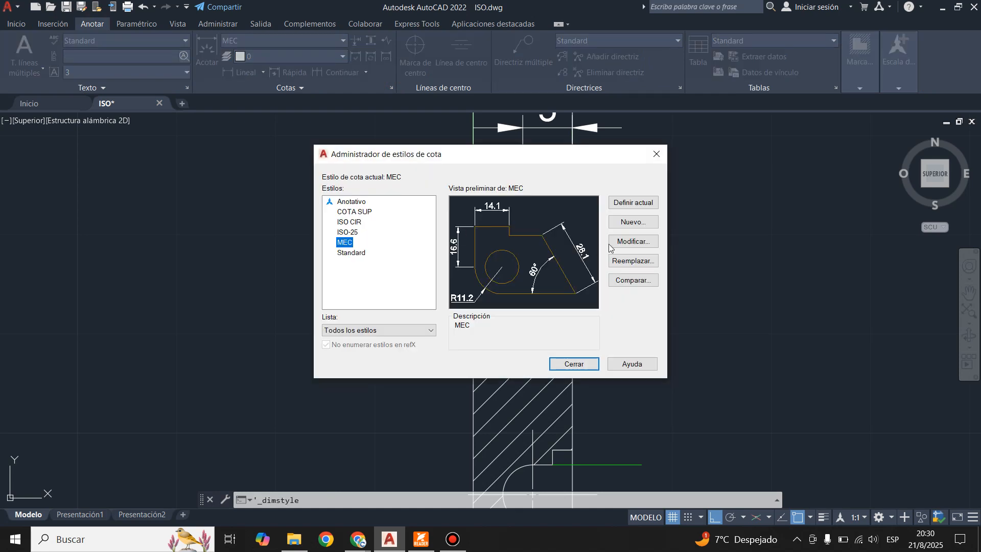
pyautogui.click(631, 242)
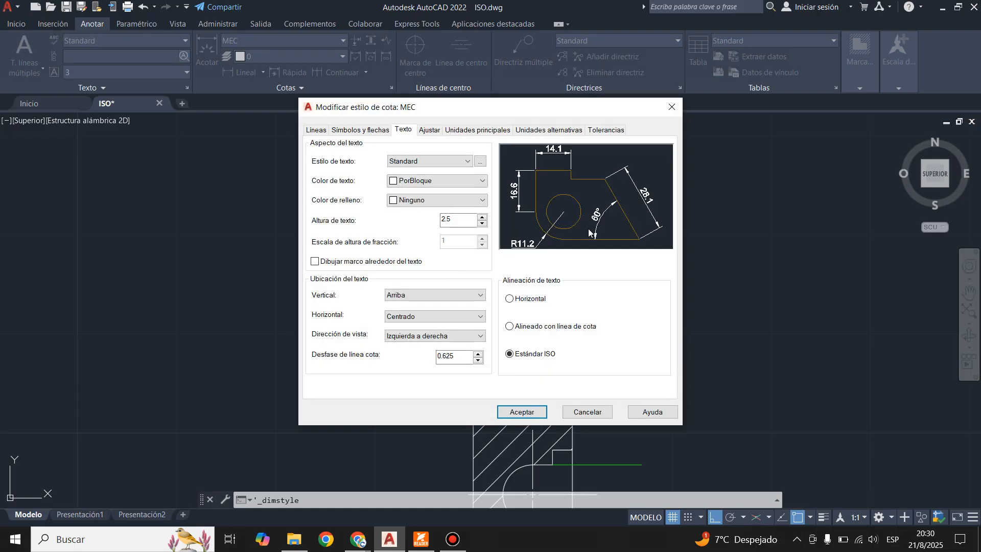
pyautogui.click(430, 132)
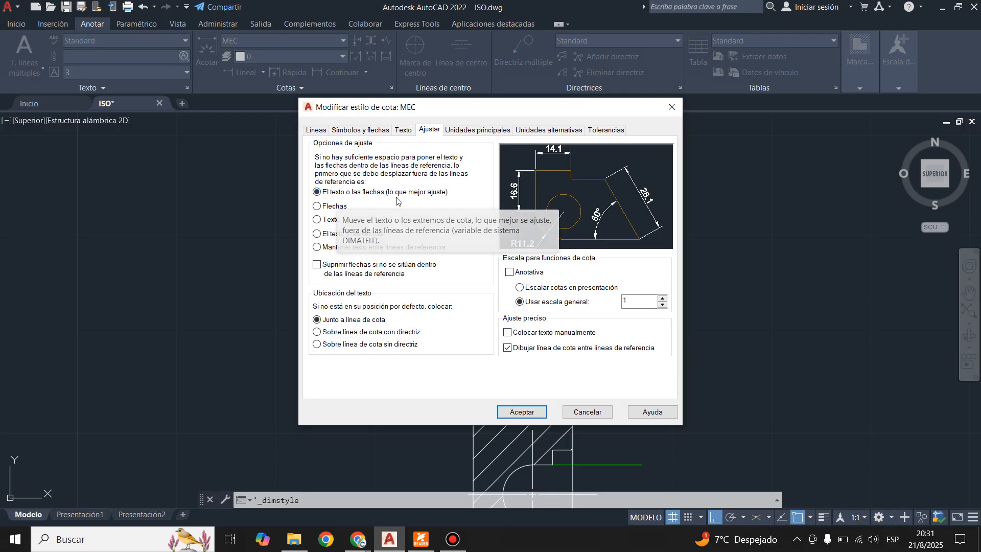
pyautogui.click(520, 412)
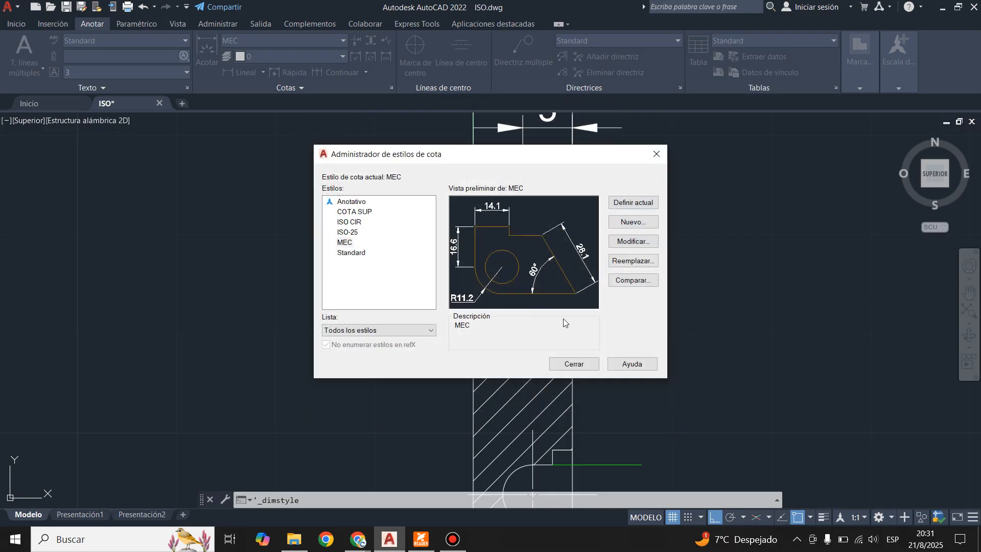
pyautogui.click(571, 364)
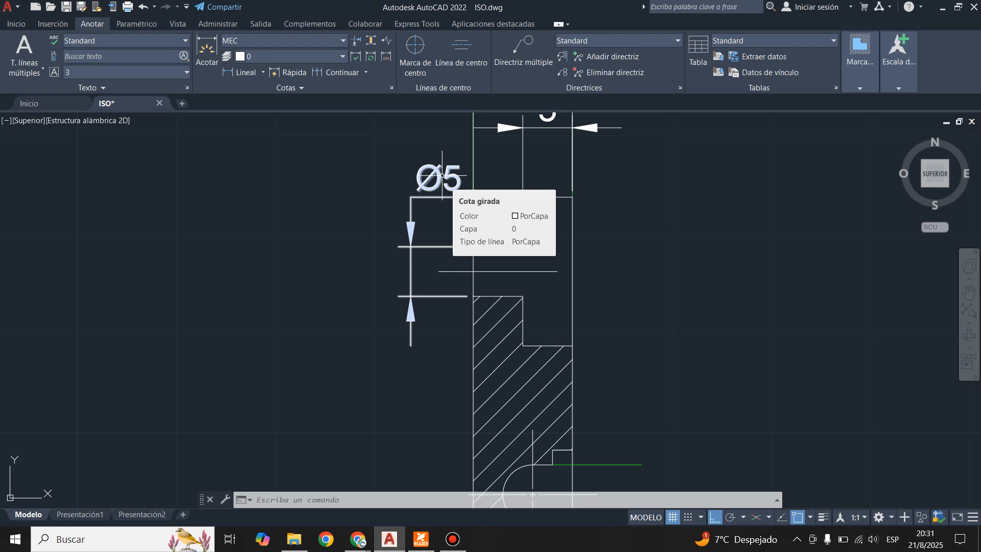
# Step: Compare the placement of the plan view's dimensions with the section's thickness, recess depth and Ø5 hole dimensions
pyautogui.scroll(-4, 442, 176)
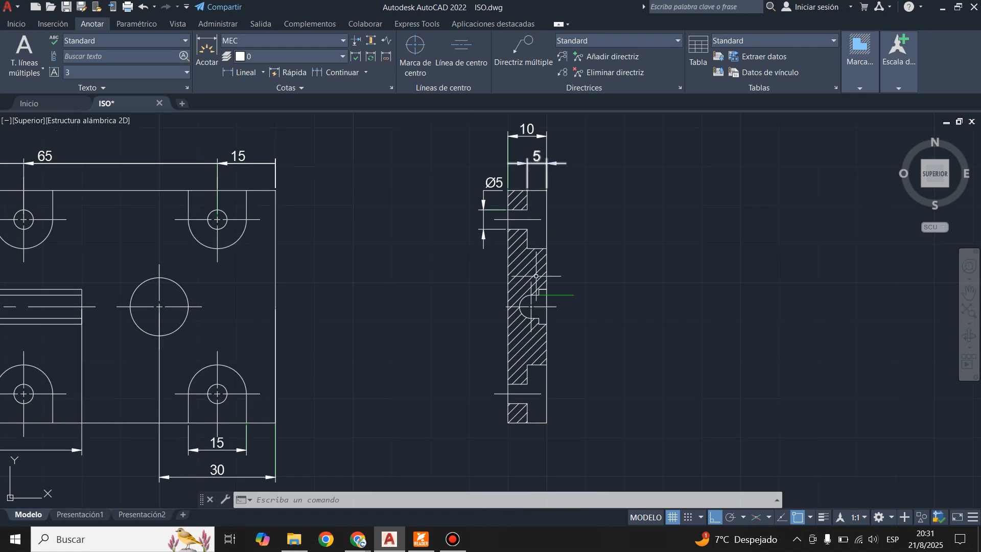
pyautogui.scroll(-4, 444, 212)
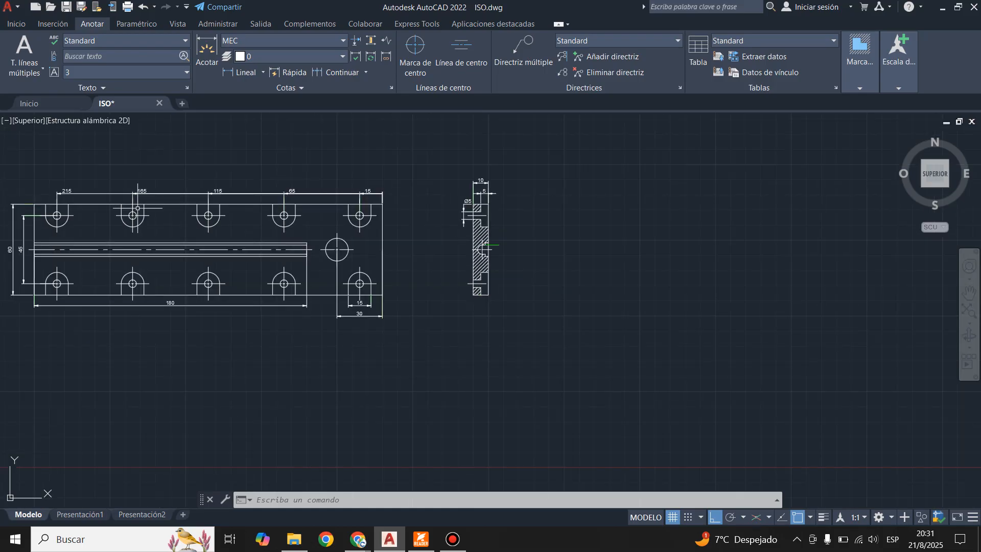
pyautogui.scroll(4, 348, 188)
pyautogui.scroll(2, 393, 190)
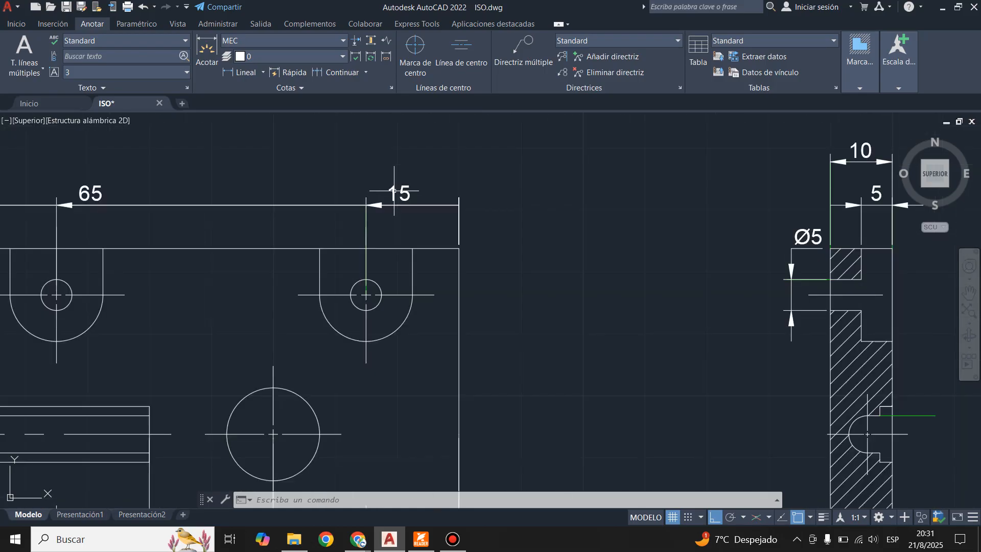
pyautogui.scroll(-2, 332, 205)
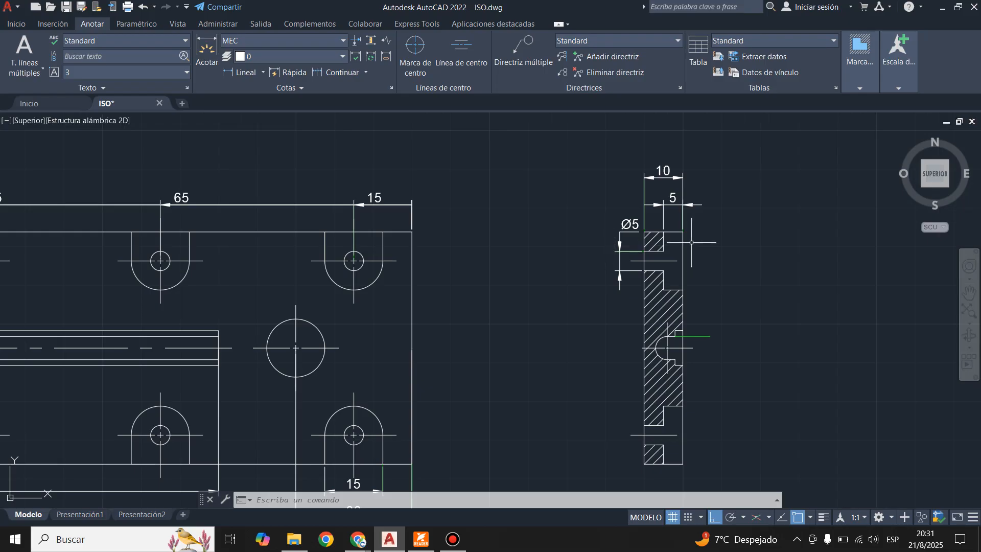
pyautogui.scroll(2, 691, 242)
pyautogui.scroll(2, 608, 222)
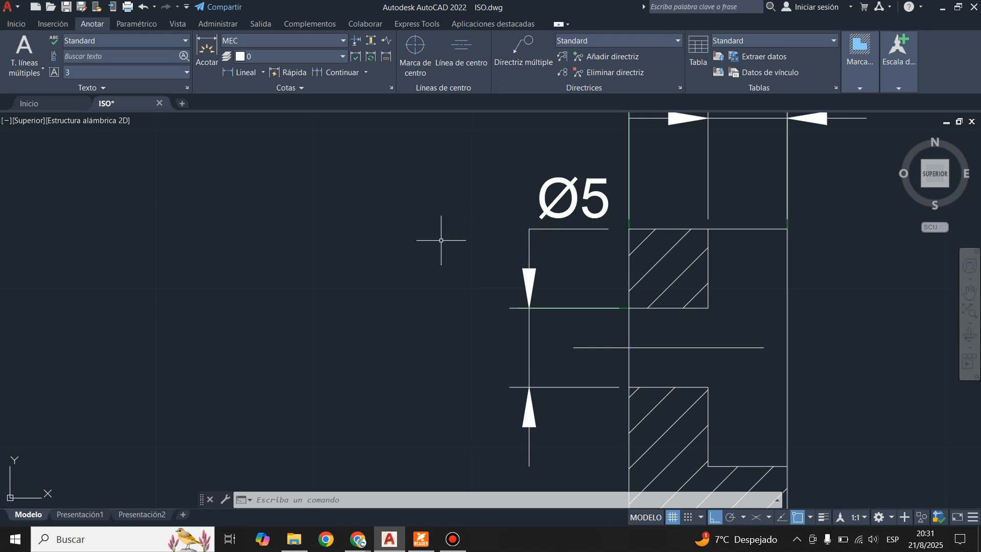
pyautogui.scroll(-4, 434, 243)
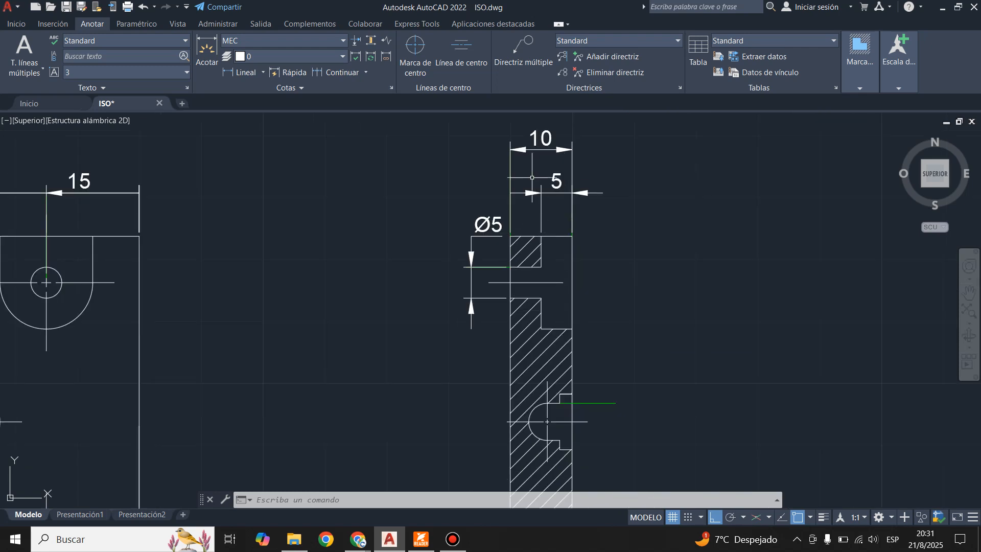
pyautogui.scroll(-3, 300, 322)
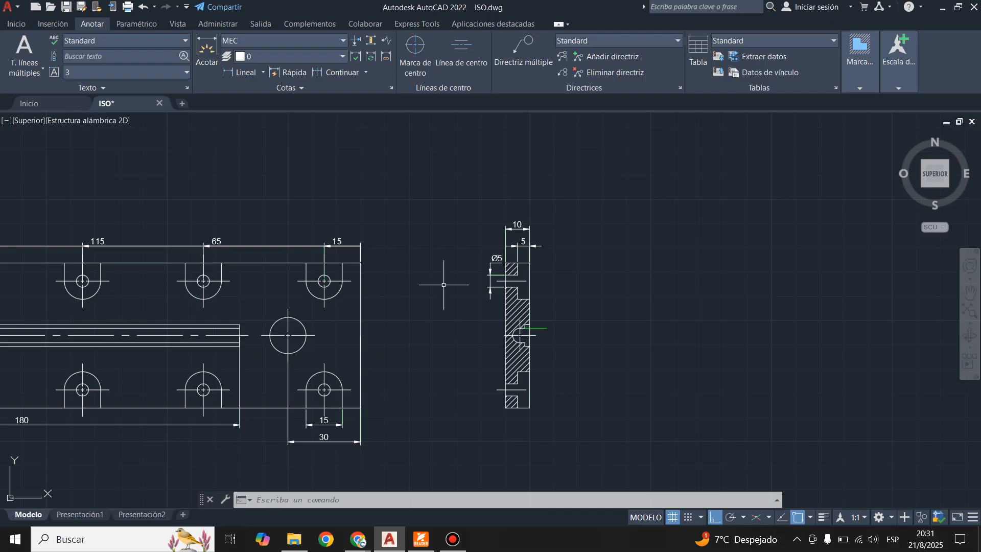
pyautogui.scroll(4, 445, 284)
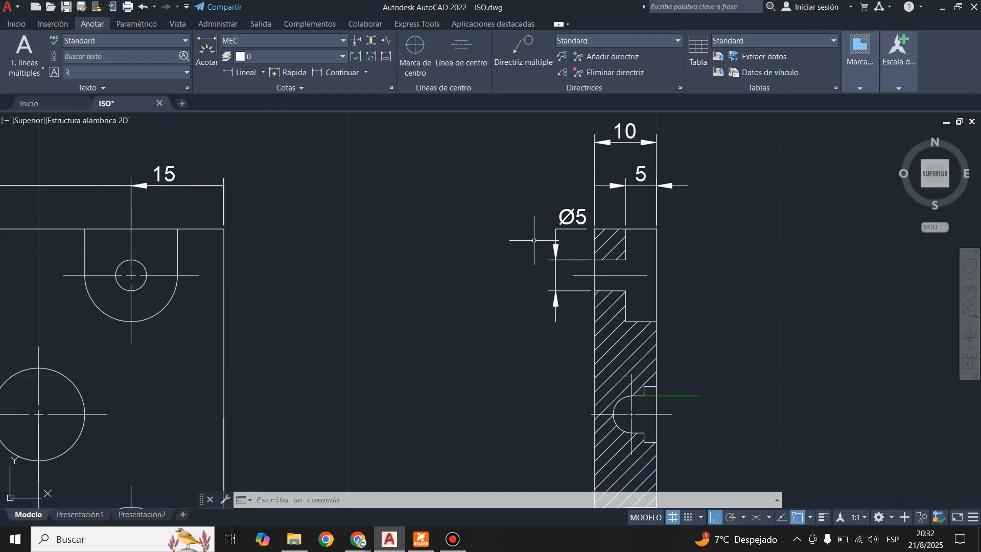
# Step: Inspect the section's Ø5 hole dimension, hatched areas and lower hole alongside the neighbouring plan view
pyautogui.scroll(-2, 536, 240)
pyautogui.scroll(2, 562, 241)
pyautogui.scroll(2, 562, 241)
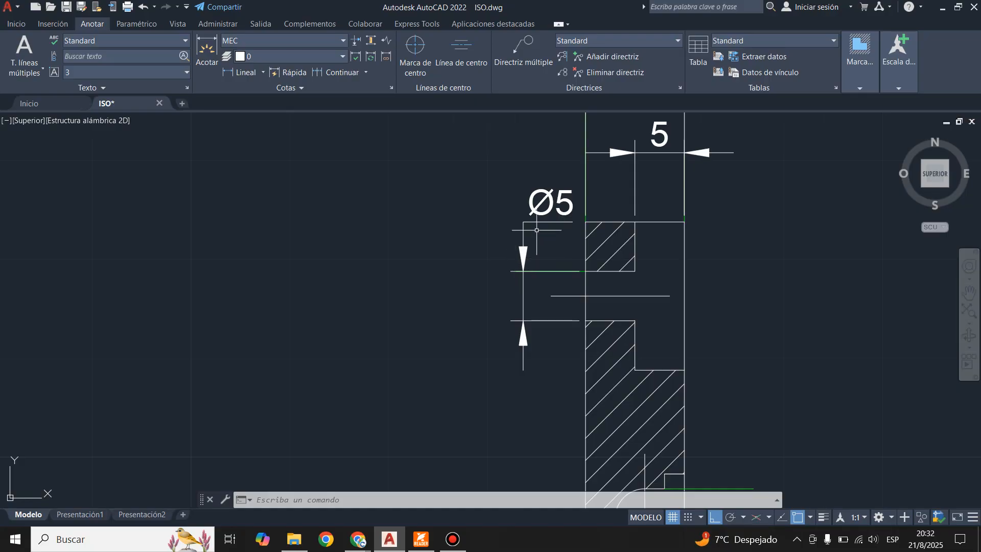
pyautogui.scroll(-6, 528, 319)
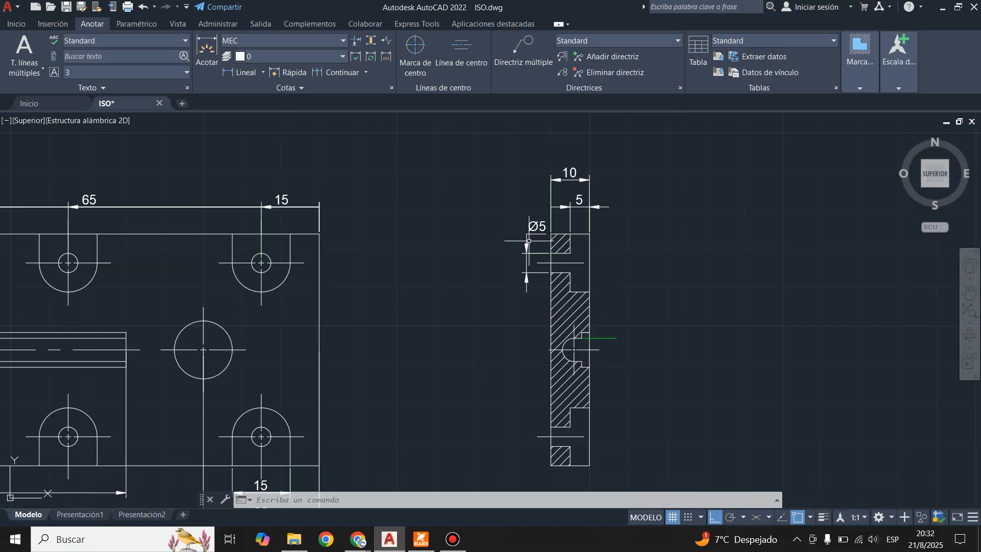
pyautogui.scroll(4, 601, 289)
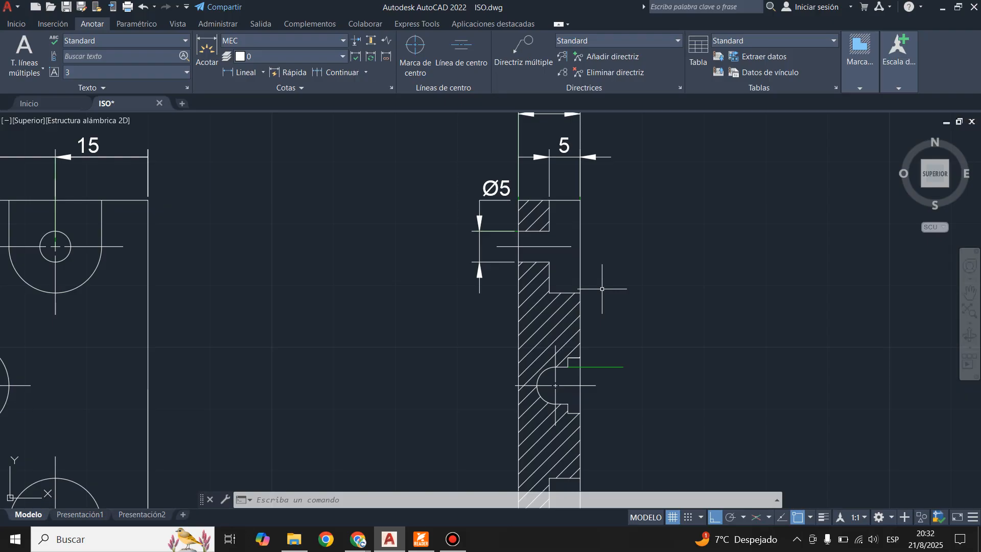
pyautogui.scroll(-4, 486, 253)
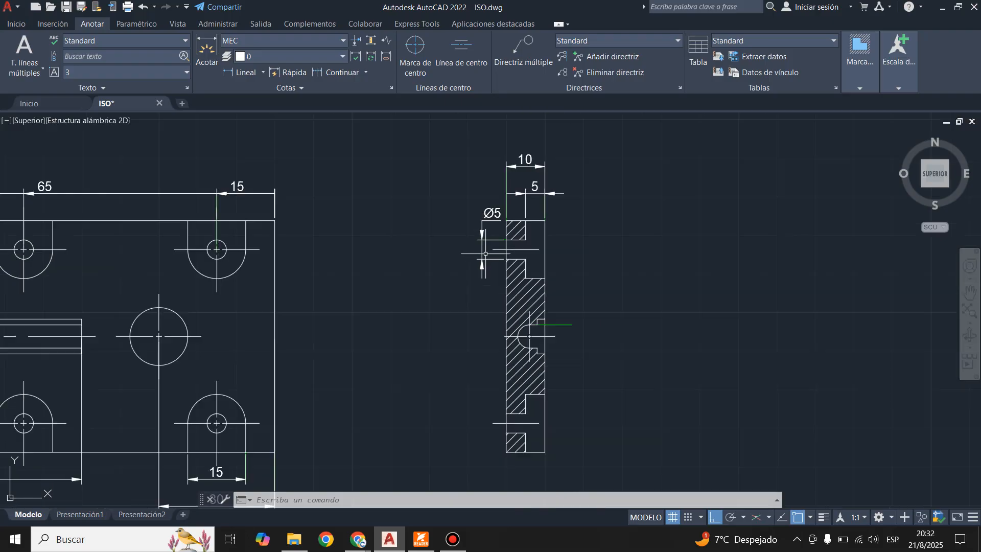
pyautogui.scroll(6, 506, 359)
pyautogui.scroll(-2, 506, 360)
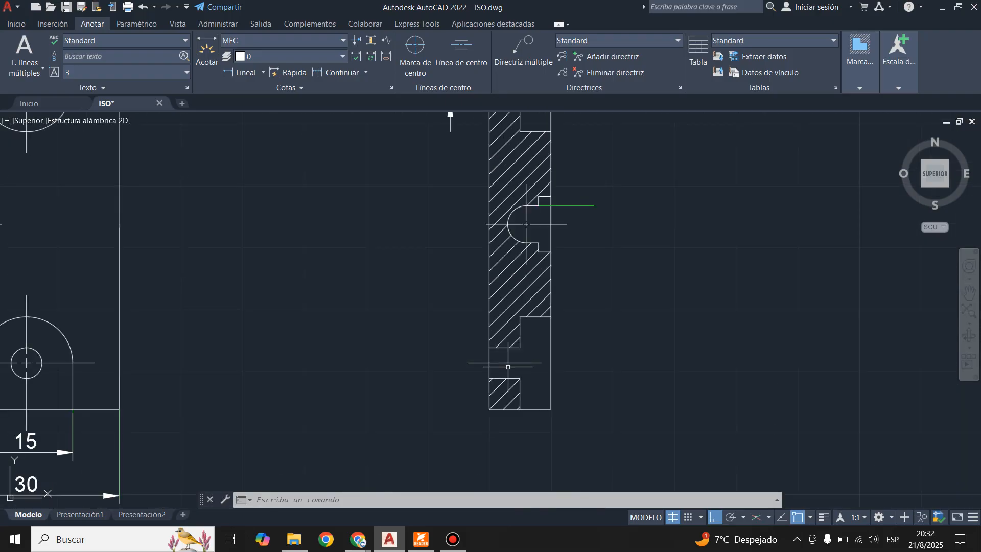
pyautogui.scroll(-2, 508, 367)
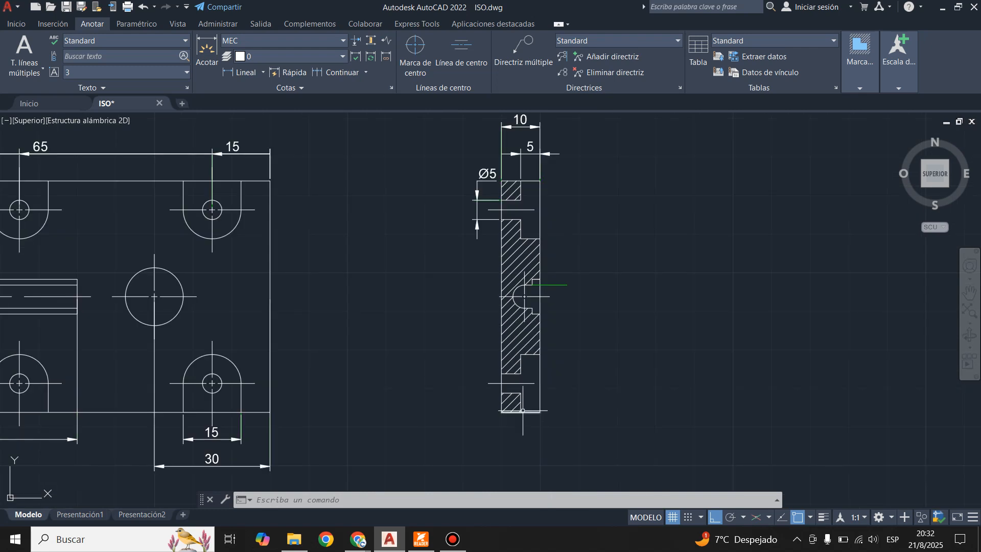
pyautogui.scroll(-4, 587, 372)
pyautogui.scroll(2, 587, 371)
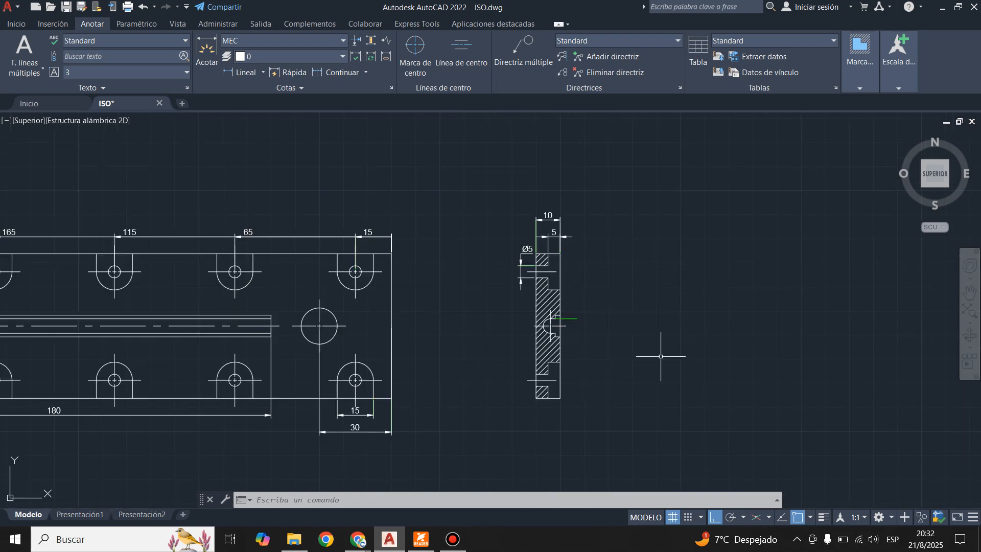
pyautogui.scroll(-2, 656, 357)
pyautogui.click(17, 24)
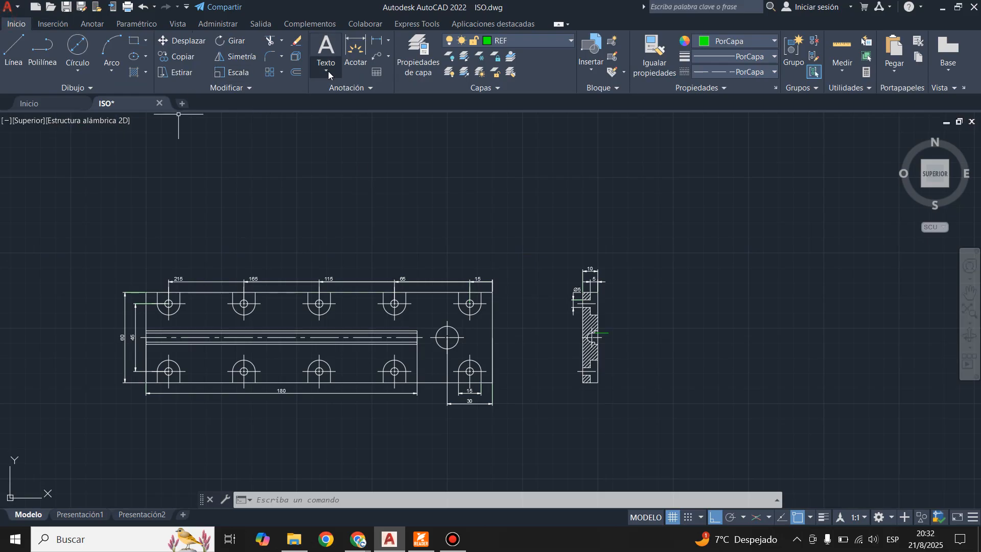
pyautogui.click(96, 25)
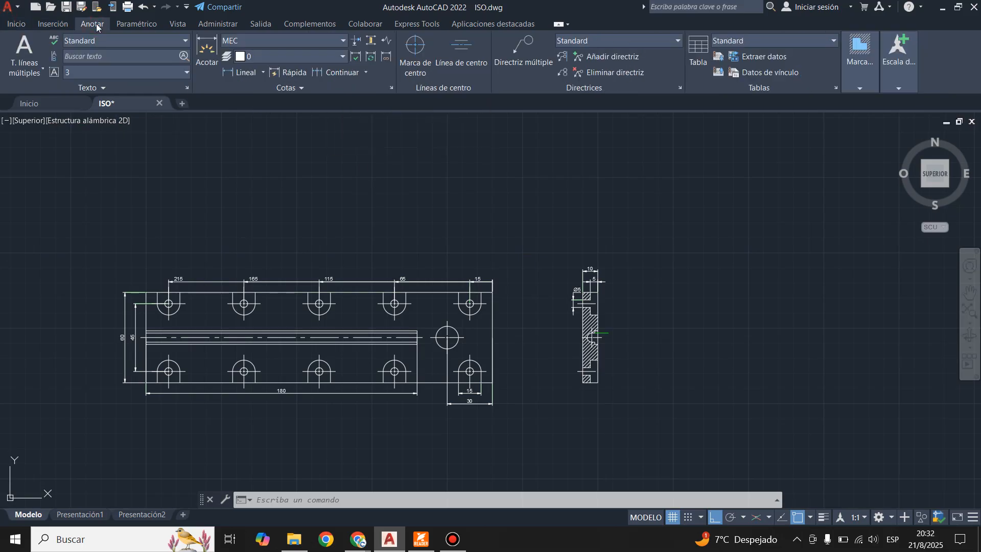
pyautogui.click(18, 24)
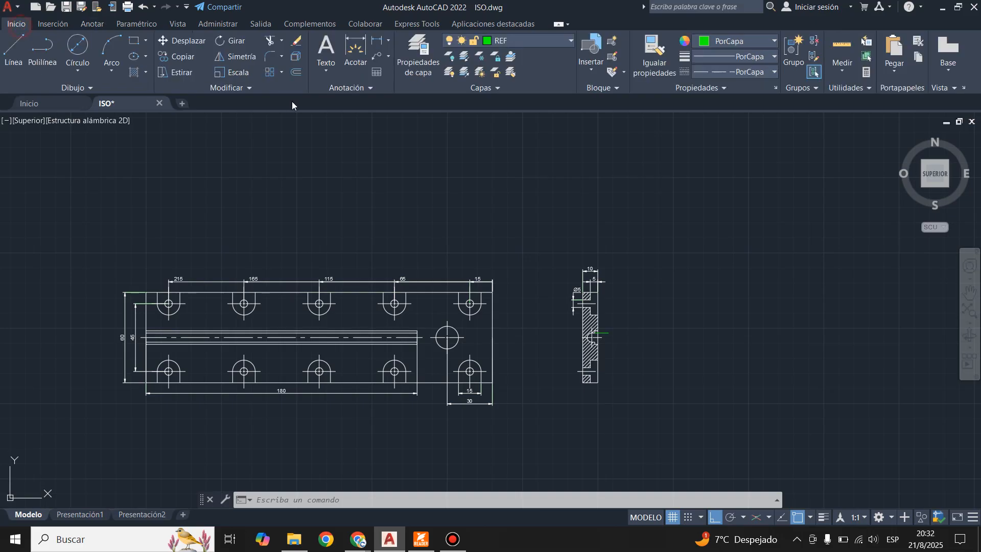
pyautogui.scroll(-4, 699, 235)
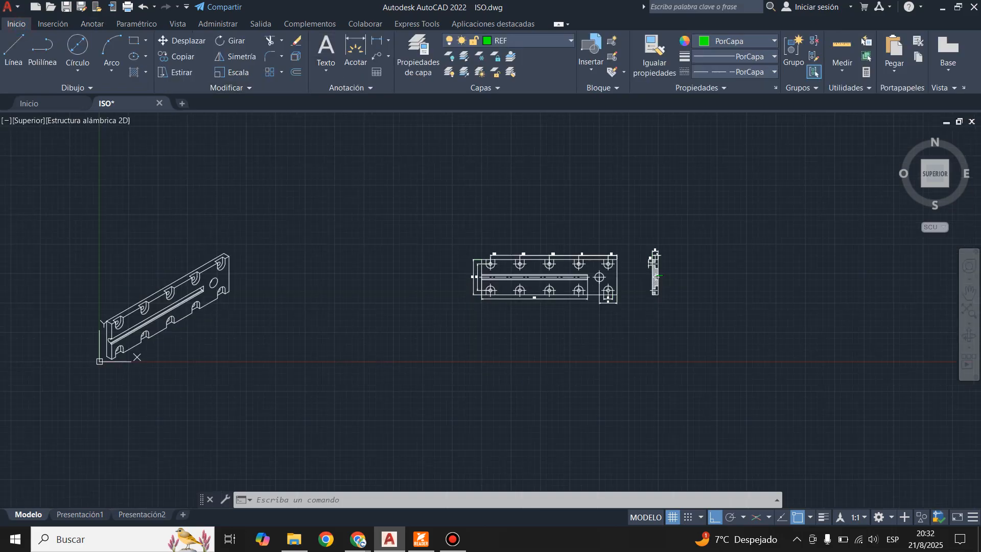
pyautogui.scroll(2, 560, 305)
pyautogui.scroll(2, 698, 283)
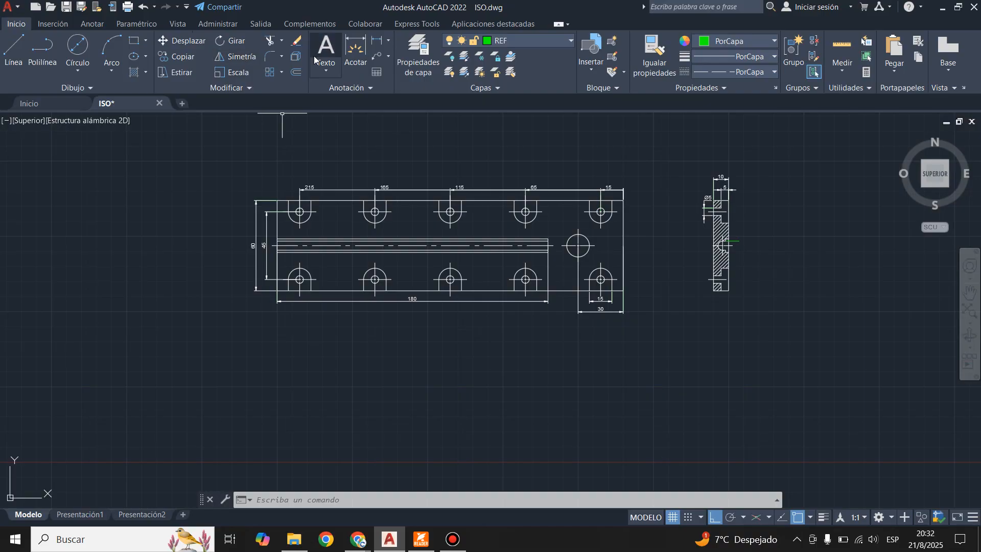
pyautogui.click(325, 65)
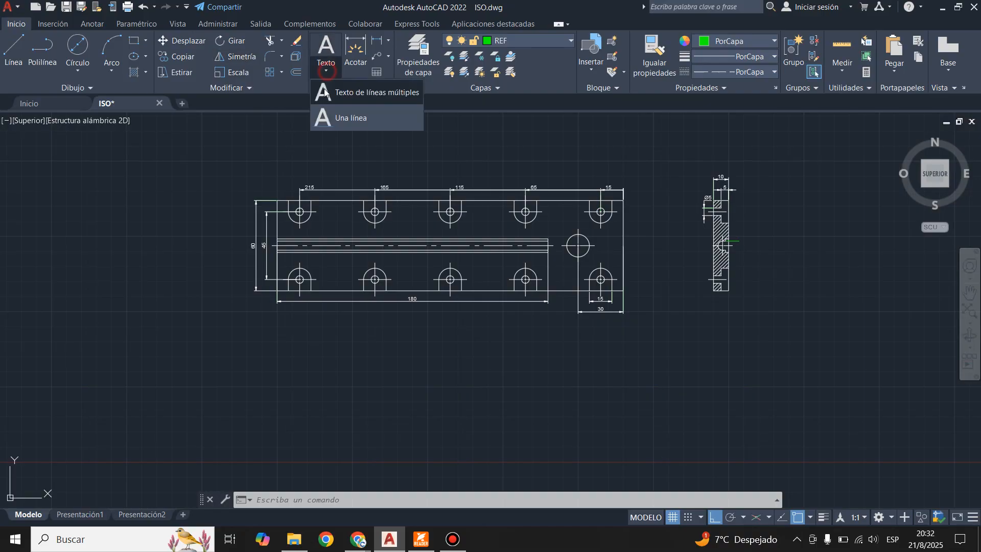
pyautogui.click(346, 119)
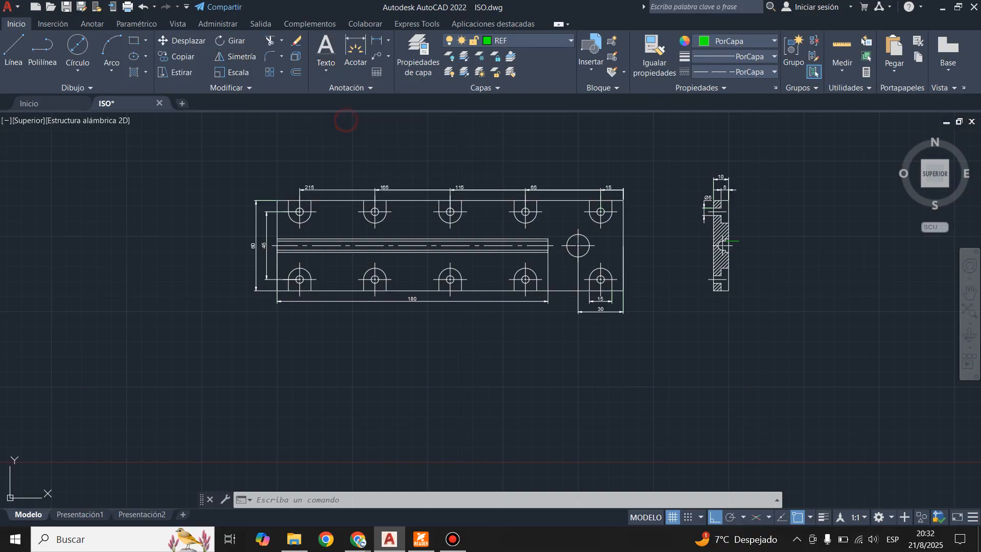
pyautogui.click(367, 365)
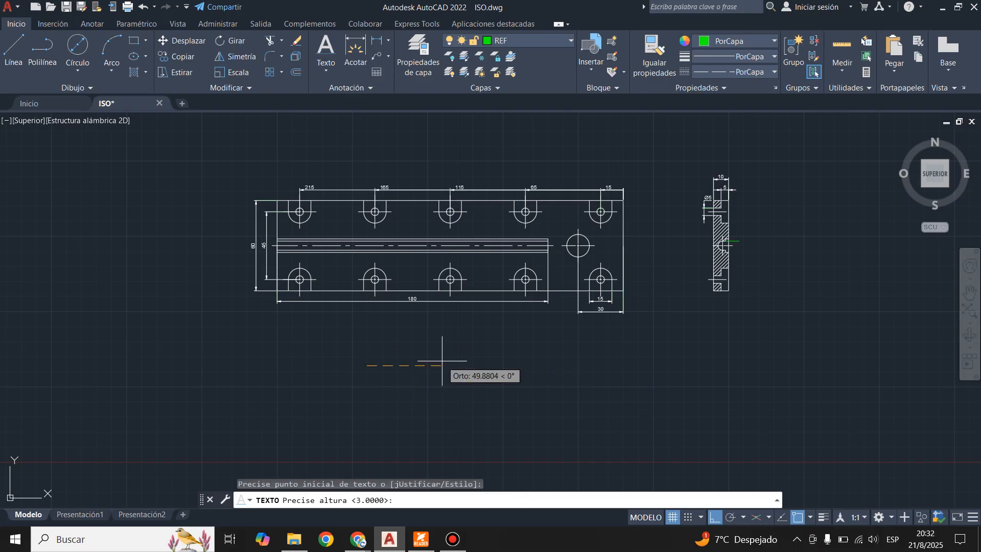
pyautogui.press('Return')
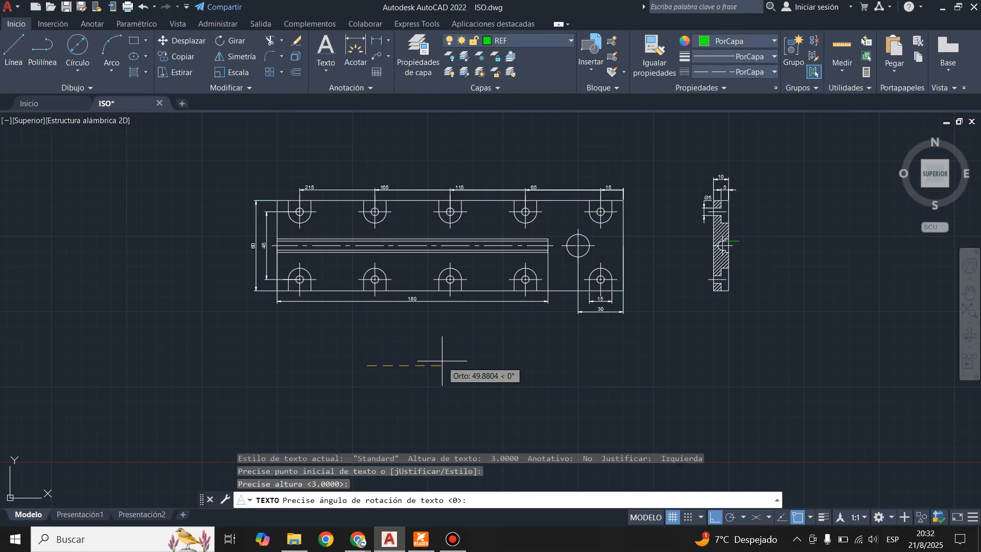
pyautogui.press('Escape')
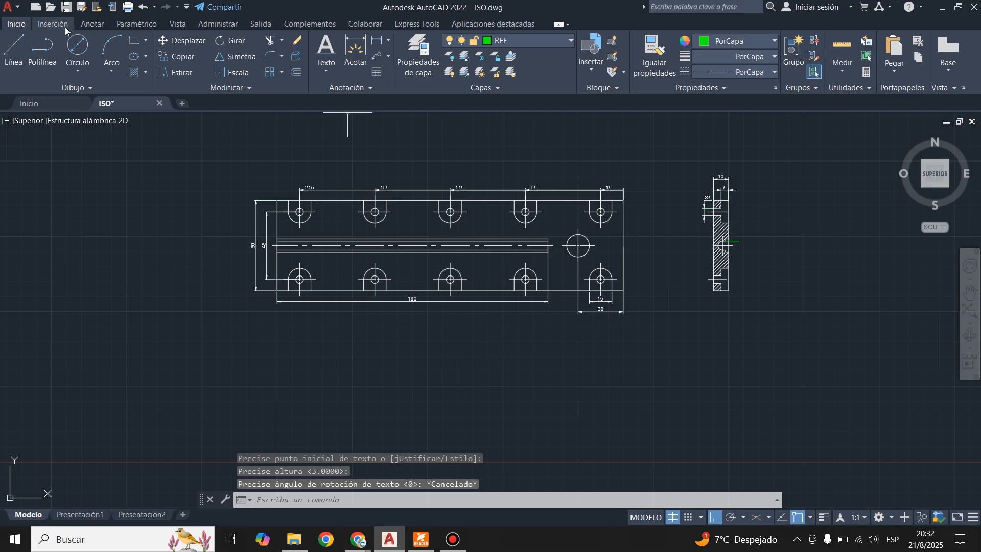
# Step: Add the single-line text "VISTA FRONTAL" below the plate's plan view, with height 5 and rotation 0
pyautogui.click(327, 69)
pyautogui.click(335, 114)
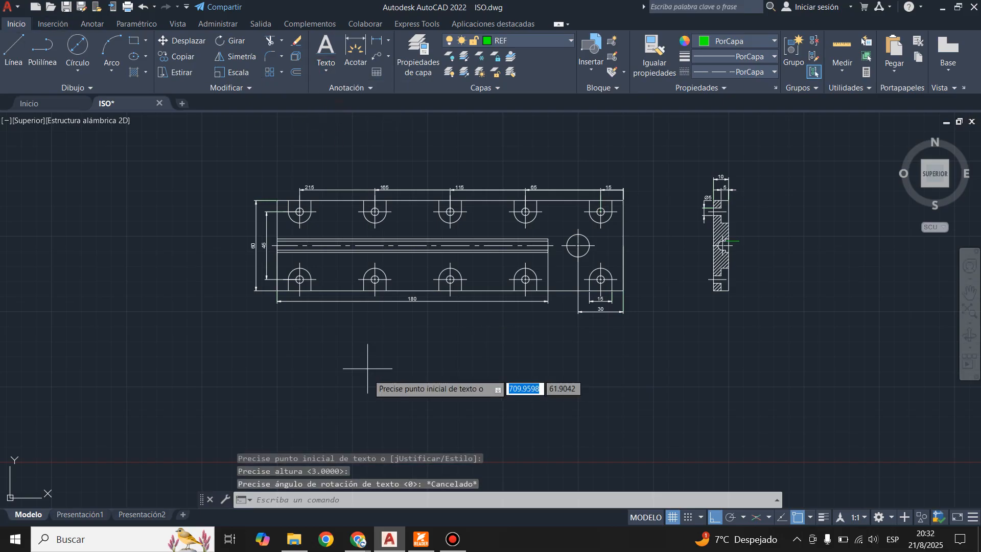
pyautogui.click(389, 359)
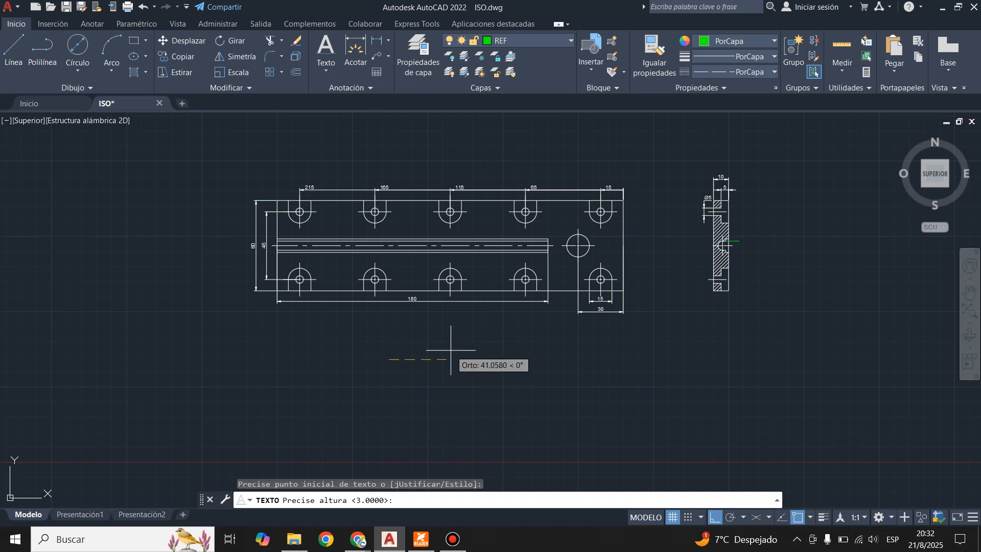
pyautogui.write('5')
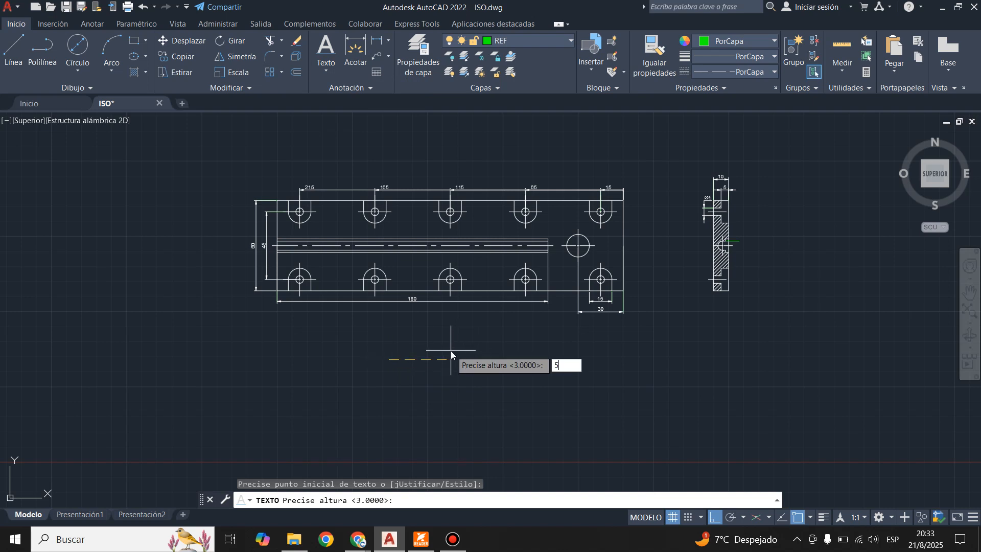
pyautogui.press('Return')
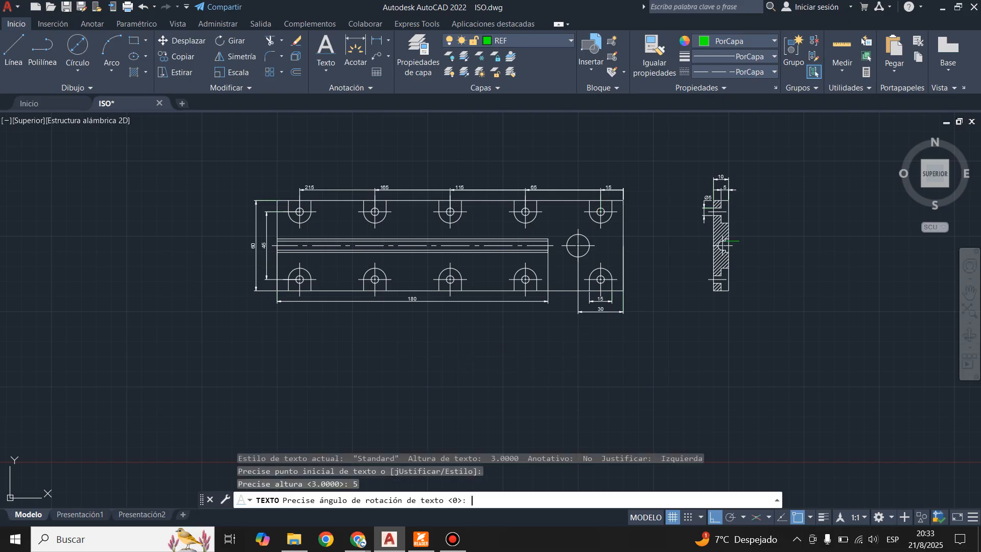
pyautogui.press('Return')
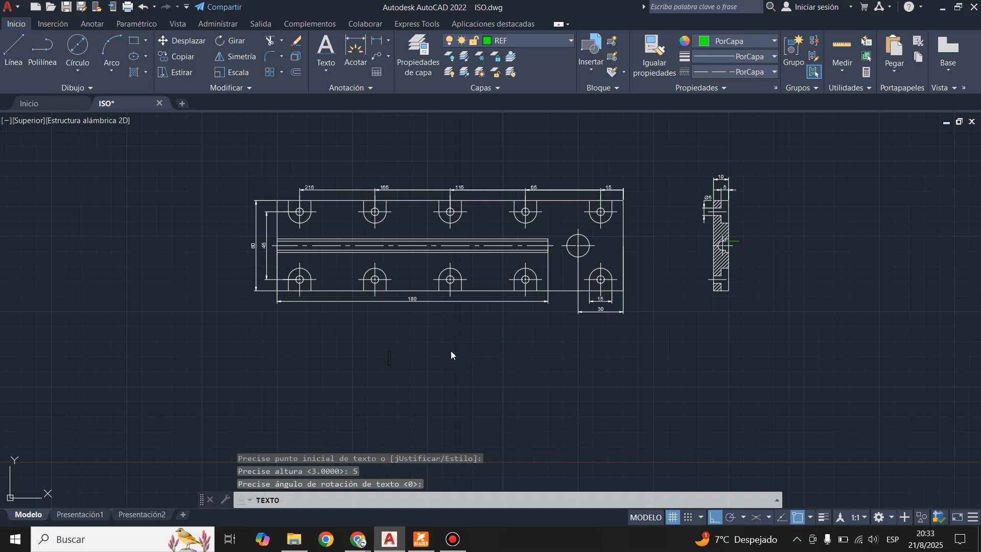
pyautogui.write('VI')
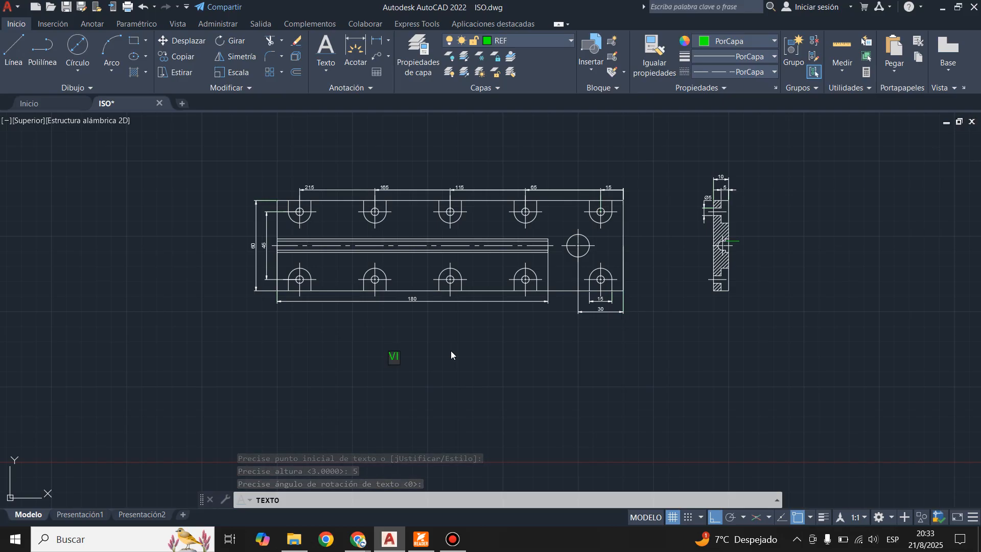
pyautogui.write('STA ')
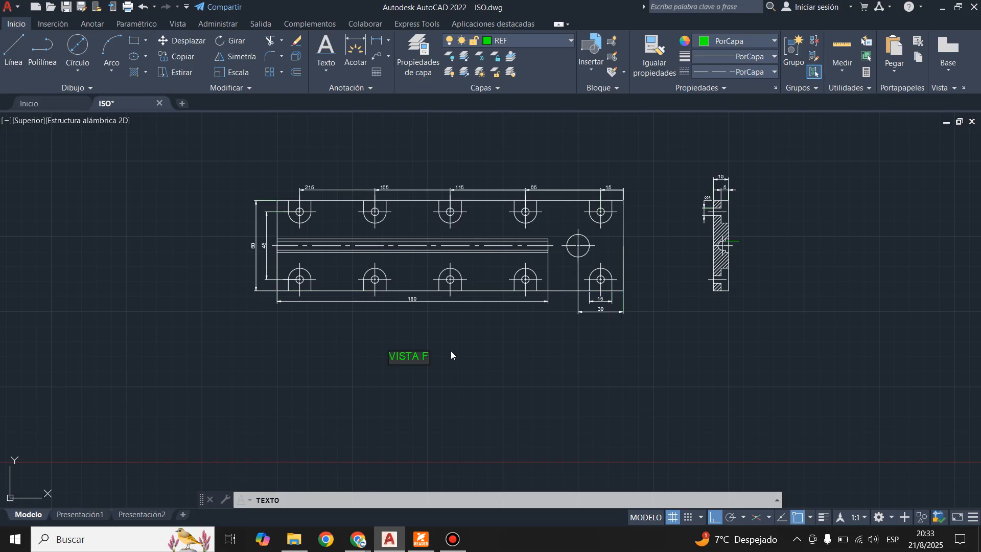
pyautogui.write('FRONTAL')
pyautogui.press('Return')
pyautogui.press('Return')
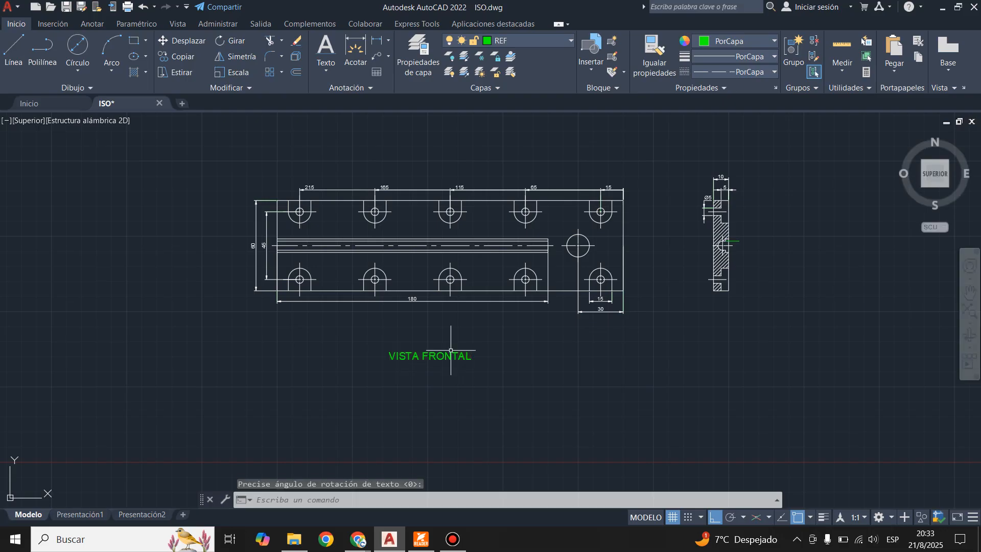
pyautogui.click(451, 351)
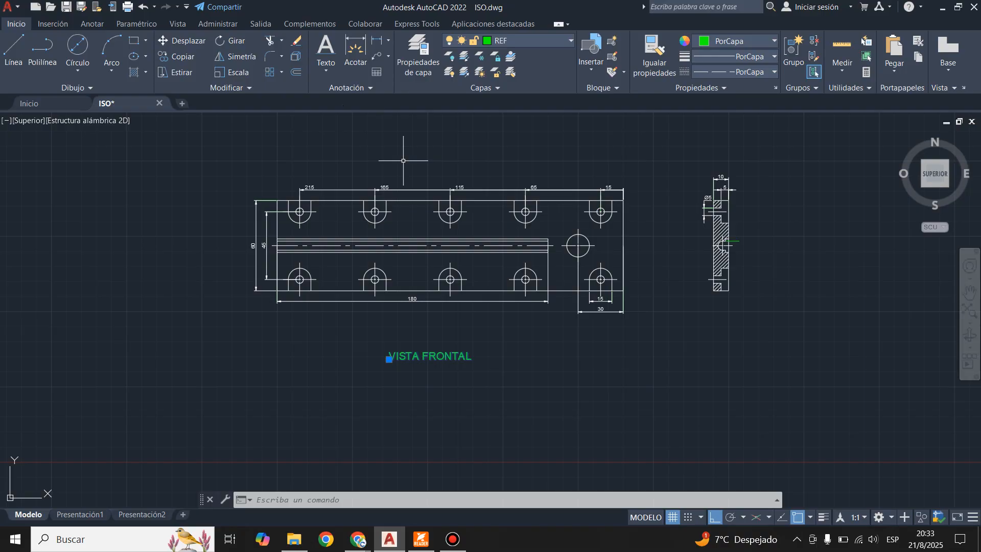
pyautogui.press('Escape')
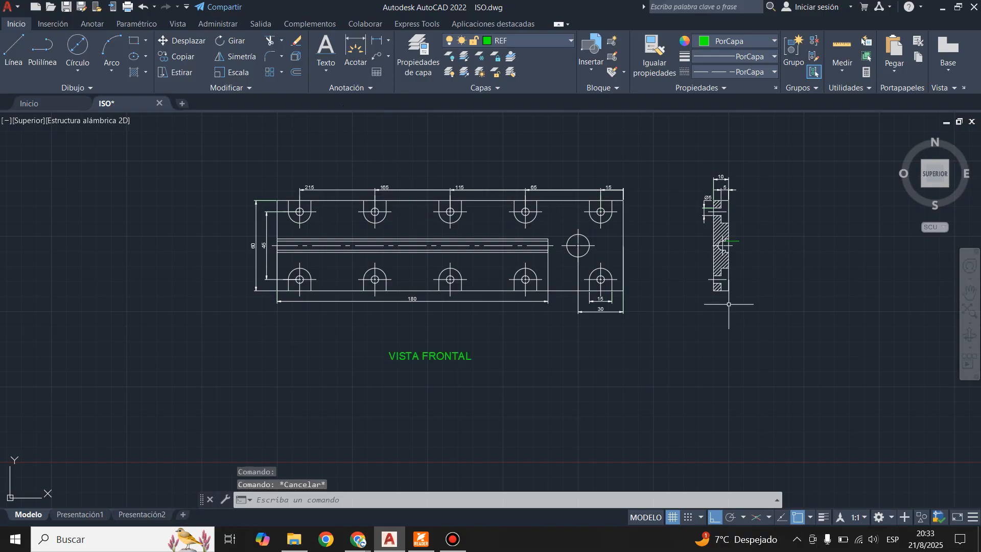
# Step: Examine the section's hatching around the rounded slot profile, its center lines and the stepped holes above and below it
pyautogui.scroll(4, 751, 237)
pyautogui.scroll(2, 751, 236)
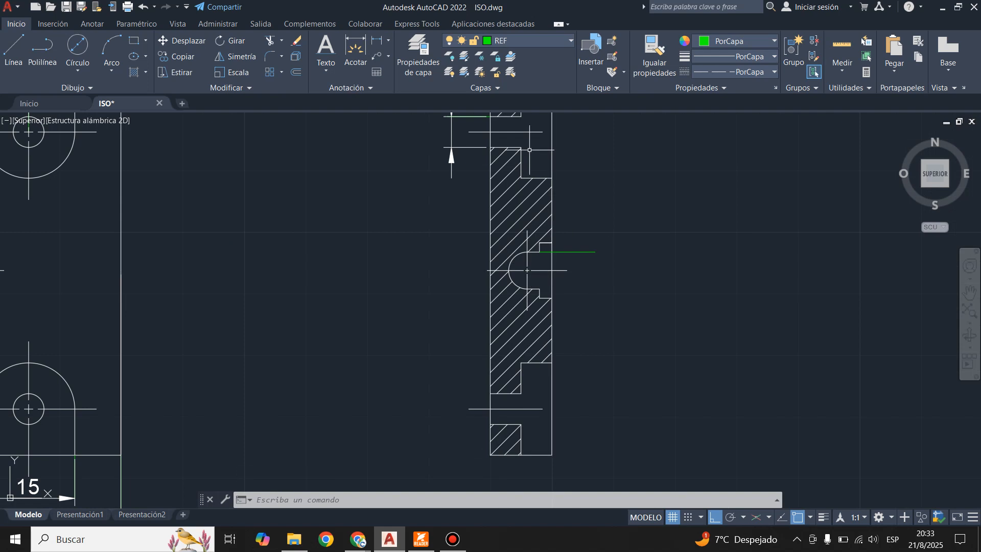
pyautogui.scroll(6, 502, 266)
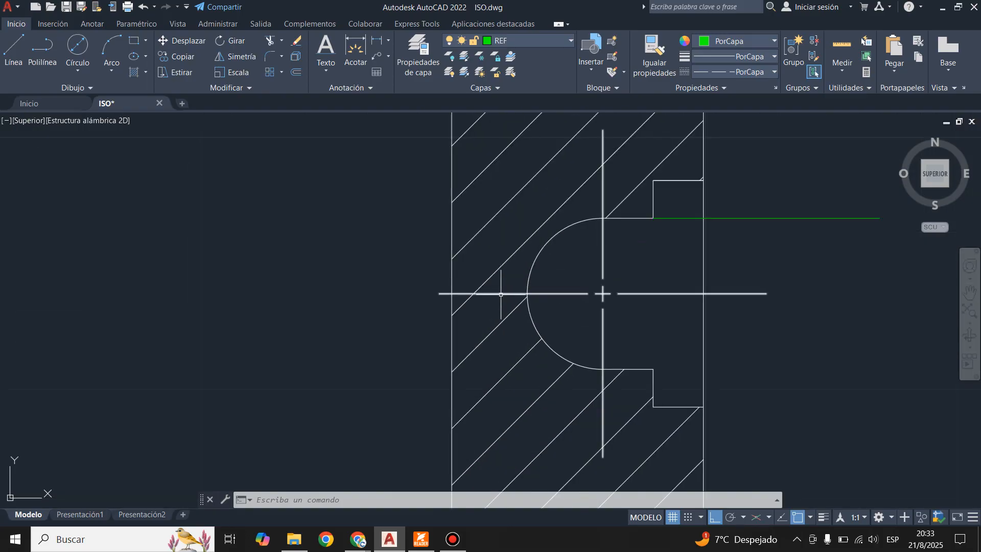
pyautogui.scroll(-4, 500, 294)
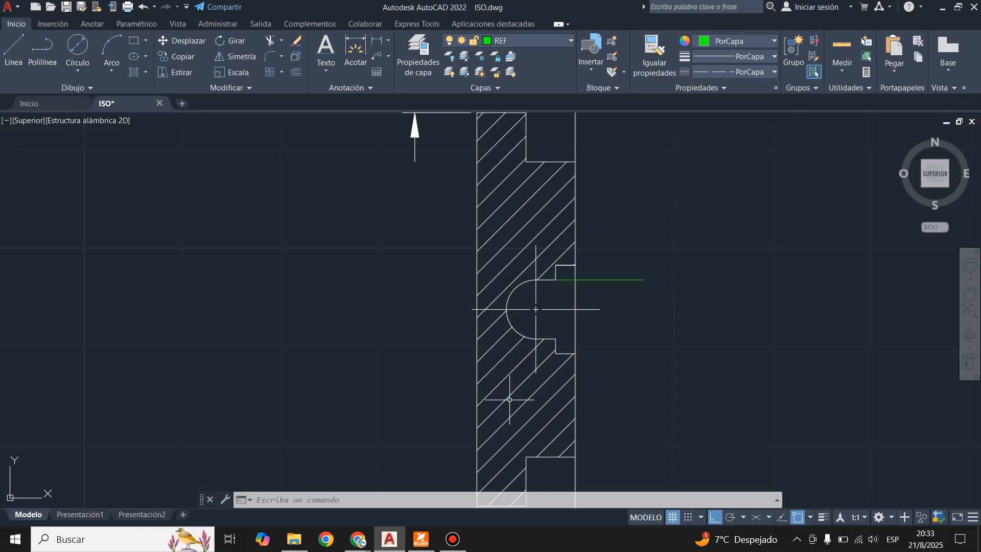
pyautogui.scroll(-2, 521, 289)
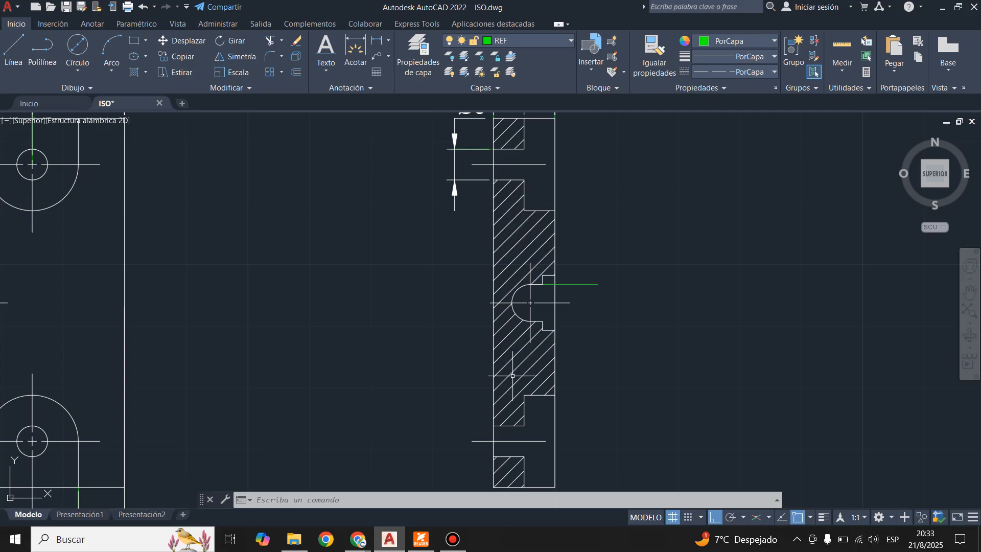
pyautogui.scroll(4, 531, 295)
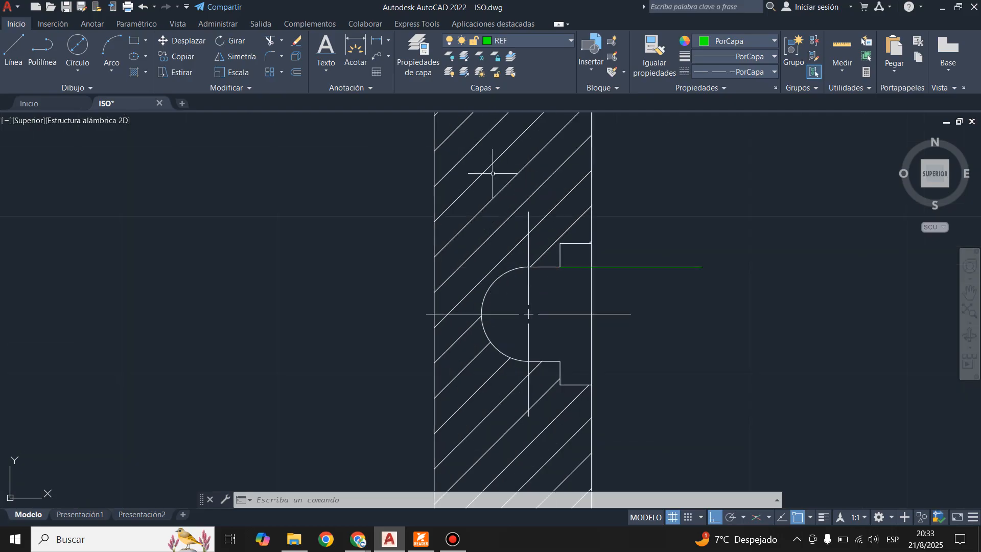
pyautogui.scroll(-4, 498, 165)
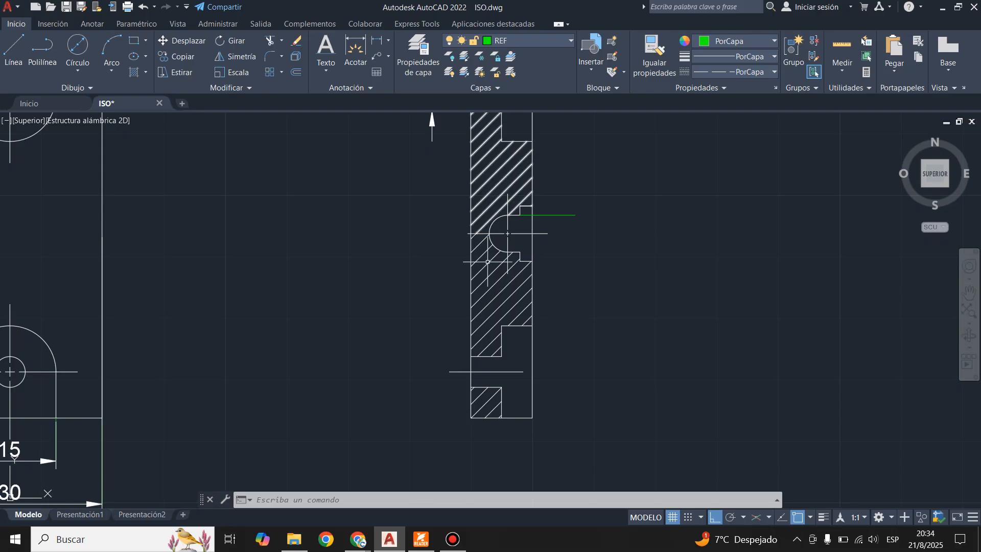
pyautogui.scroll(-5, 804, 246)
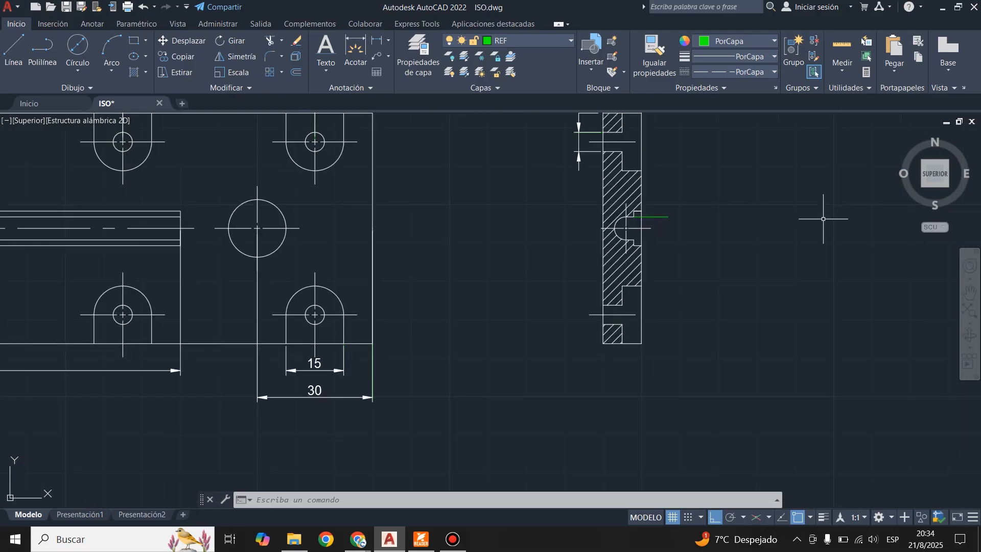
pyautogui.scroll(3, 539, 292)
pyautogui.scroll(-2, 393, 328)
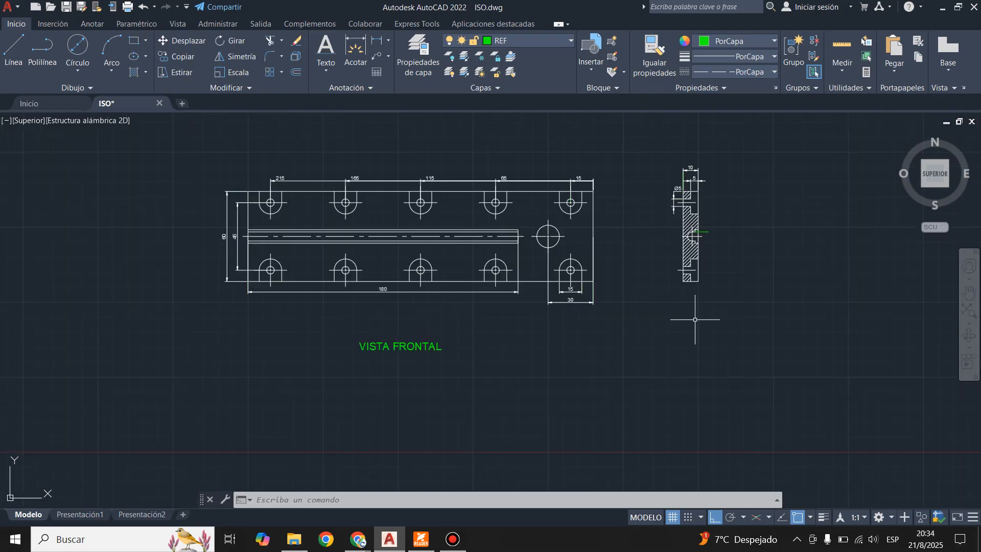
# Step: Add the single-line text "SECCION A-A" below the section view, with height 5 and rotation 0
pyautogui.scroll(2, 730, 307)
pyautogui.press('Escape')
pyautogui.press('Escape')
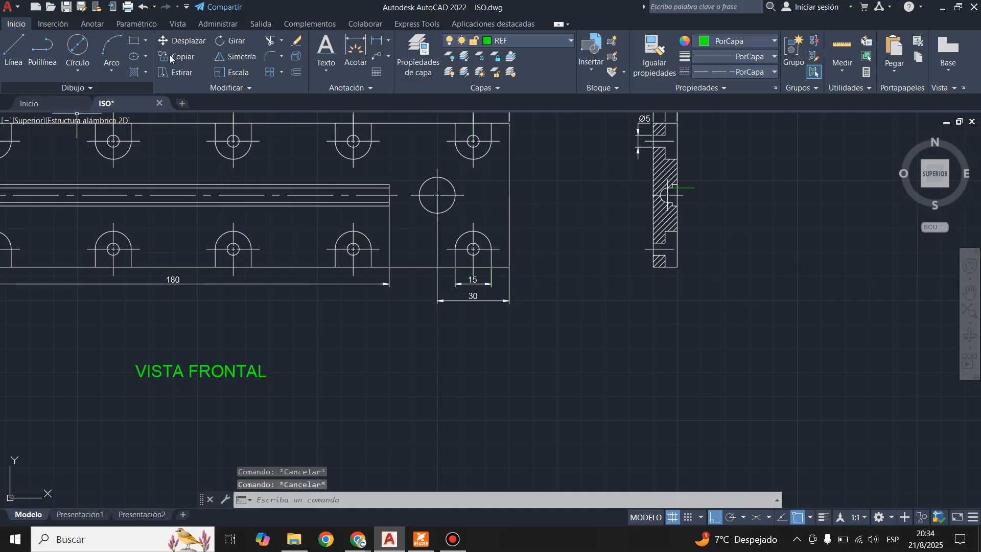
pyautogui.click(321, 63)
pyautogui.click(351, 117)
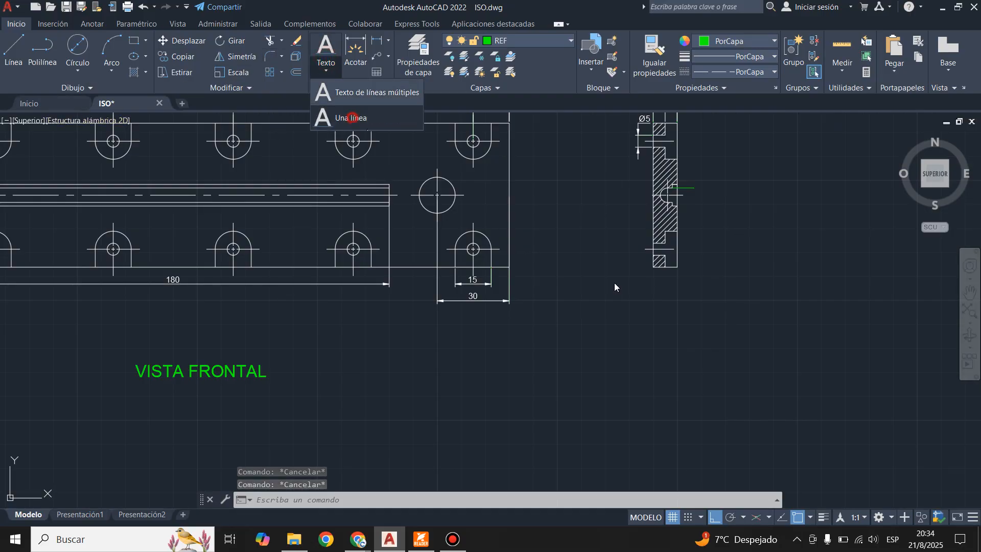
pyautogui.click(626, 365)
pyautogui.press('Return')
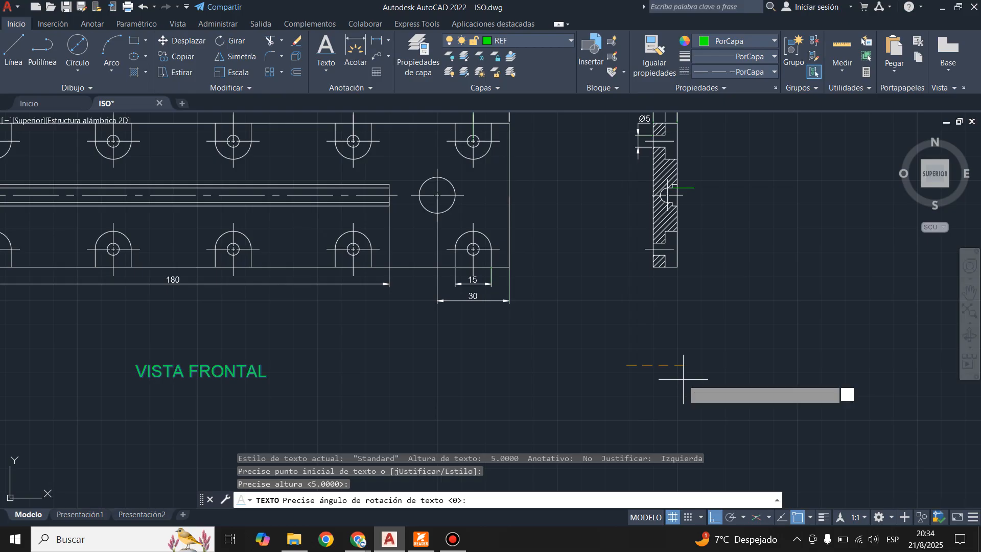
pyautogui.press('Return')
pyautogui.write('SECCION')
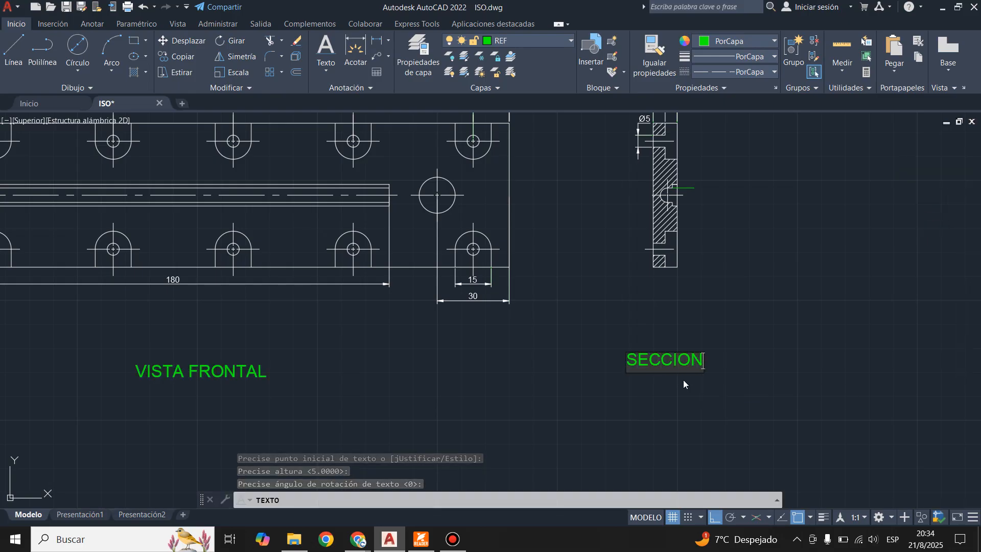
pyautogui.write(' A-A')
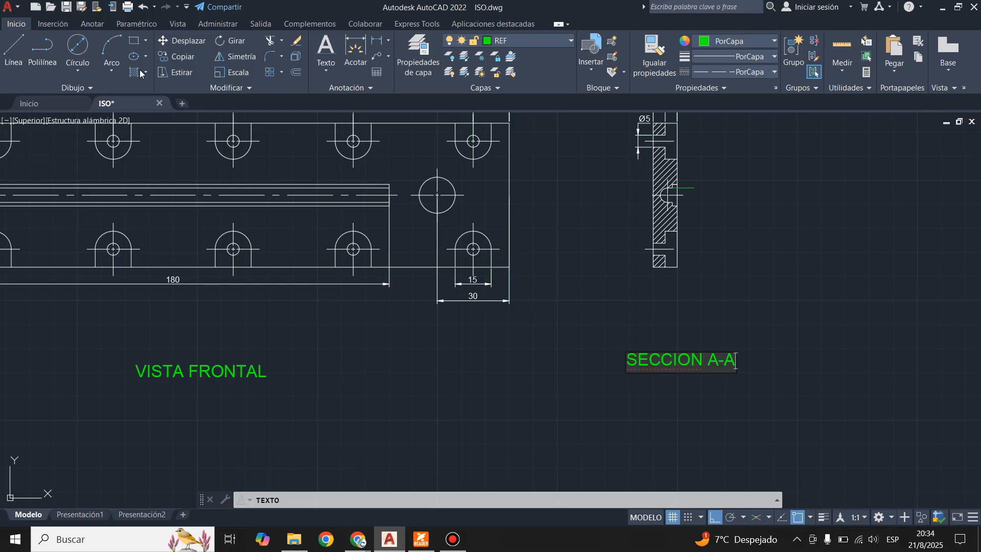
pyautogui.press('Return')
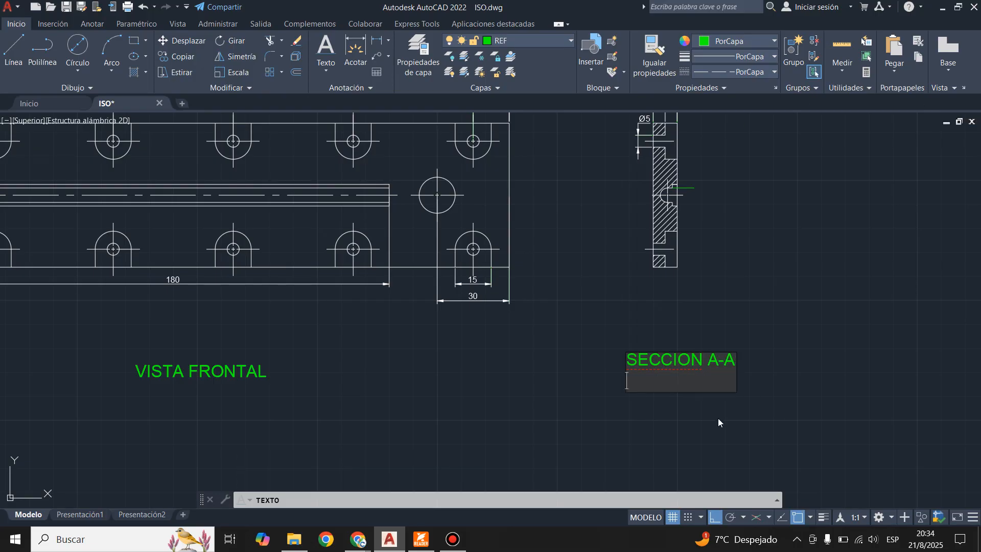
pyautogui.press('Return')
# Step: Try the color PorBloque on the VISTA FRONTAL and SECCION A-A labels and set it back to PorCapa
pyautogui.scroll(-3, 565, 332)
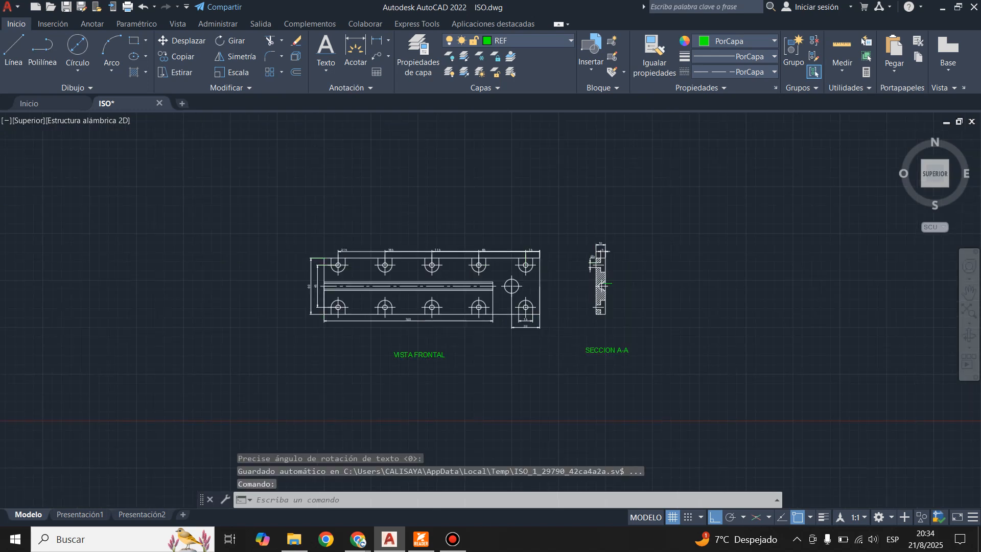
pyautogui.scroll(2, 453, 350)
pyautogui.scroll(2, 333, 341)
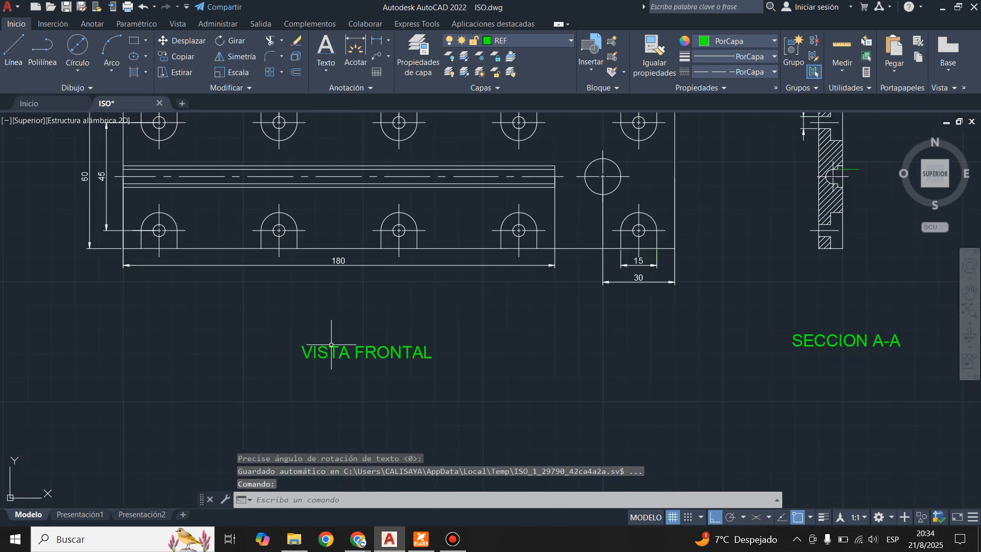
pyautogui.click(341, 348)
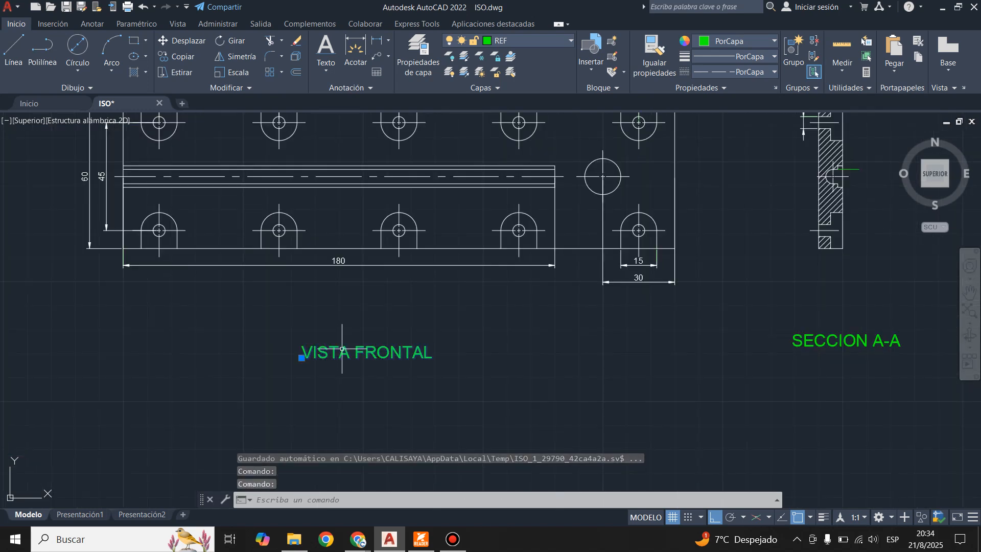
pyautogui.click(858, 338)
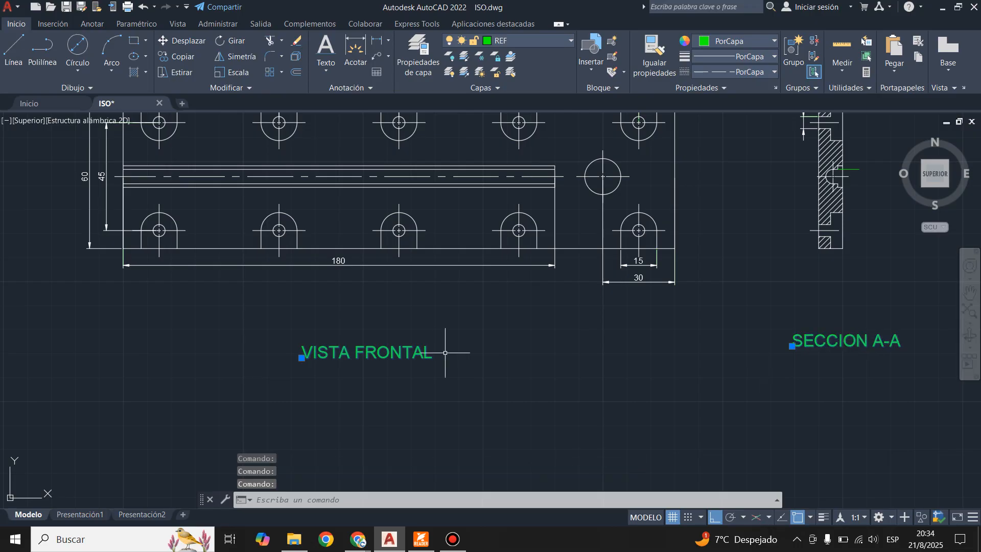
pyautogui.hotkey('ctrl', '1')
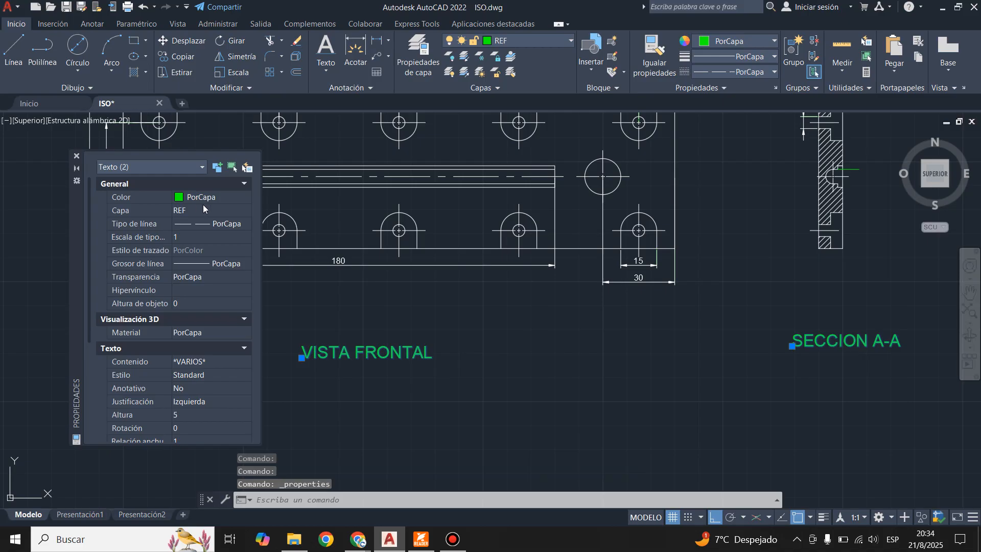
pyautogui.click(247, 198)
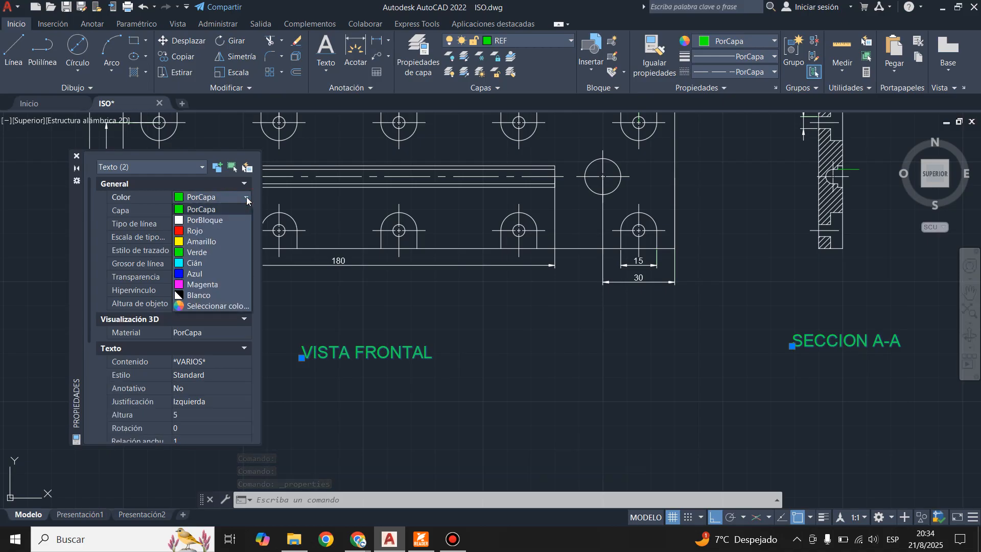
pyautogui.click(214, 221)
pyautogui.click(237, 198)
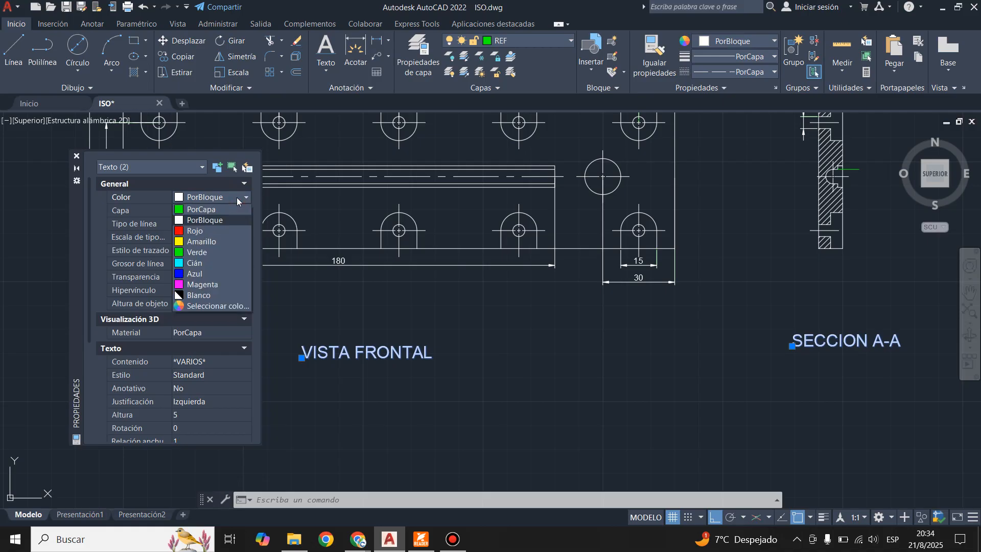
pyautogui.click(206, 209)
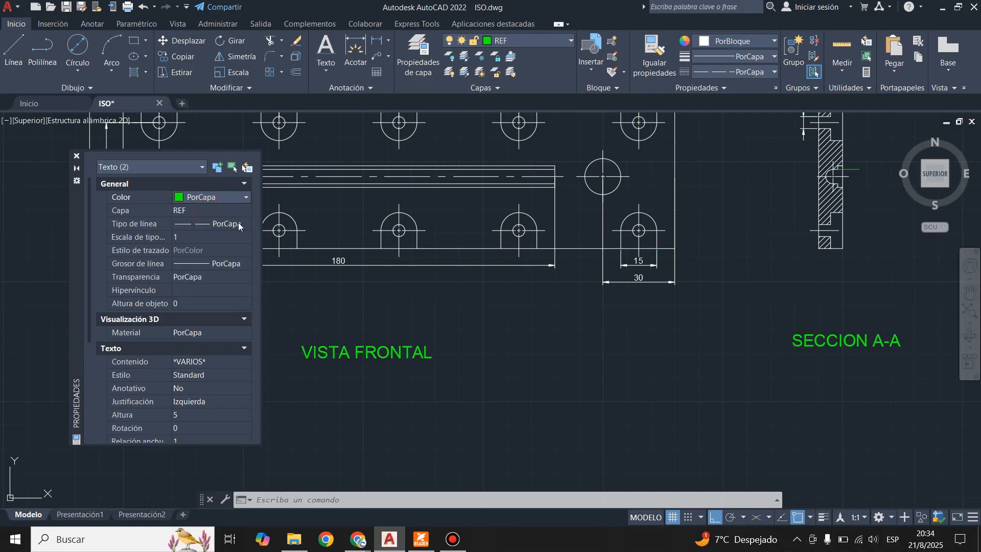
pyautogui.click(76, 156)
# Step: Move the two selected view labels to layer 0
pyautogui.click(525, 44)
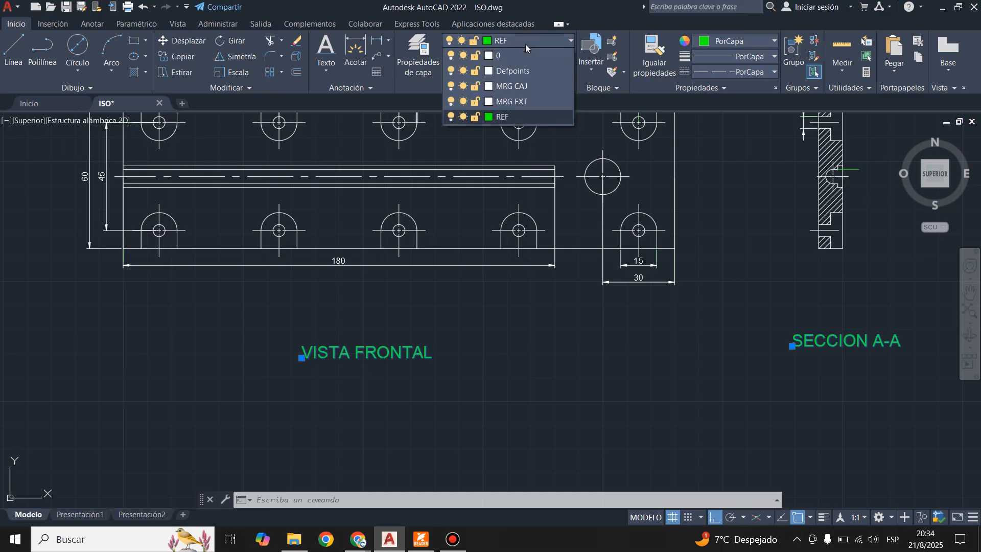
pyautogui.click(502, 55)
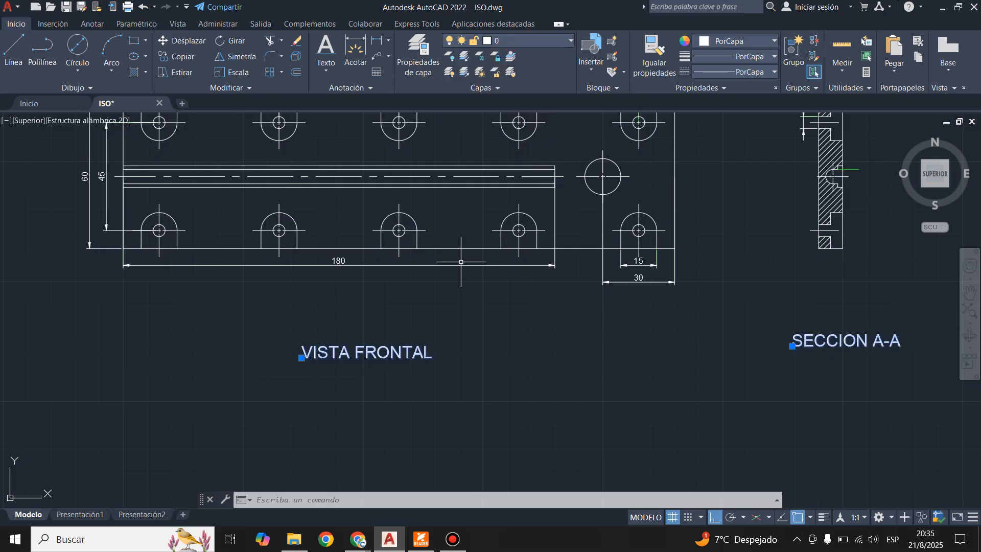
pyautogui.press('Escape')
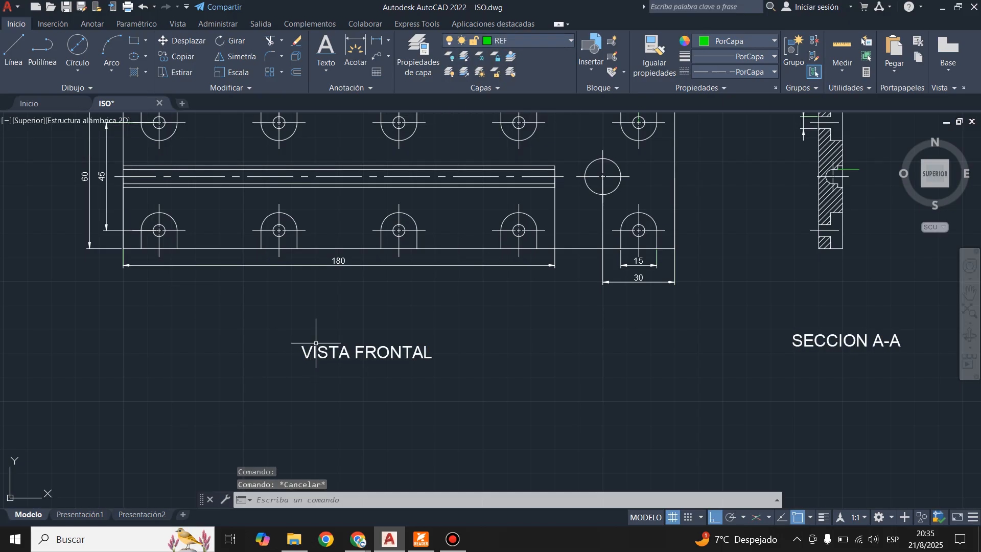
# Step: Set the justification of the VISTA FRONTAL and SECCION A-A labels to Medio
pyautogui.click(332, 351)
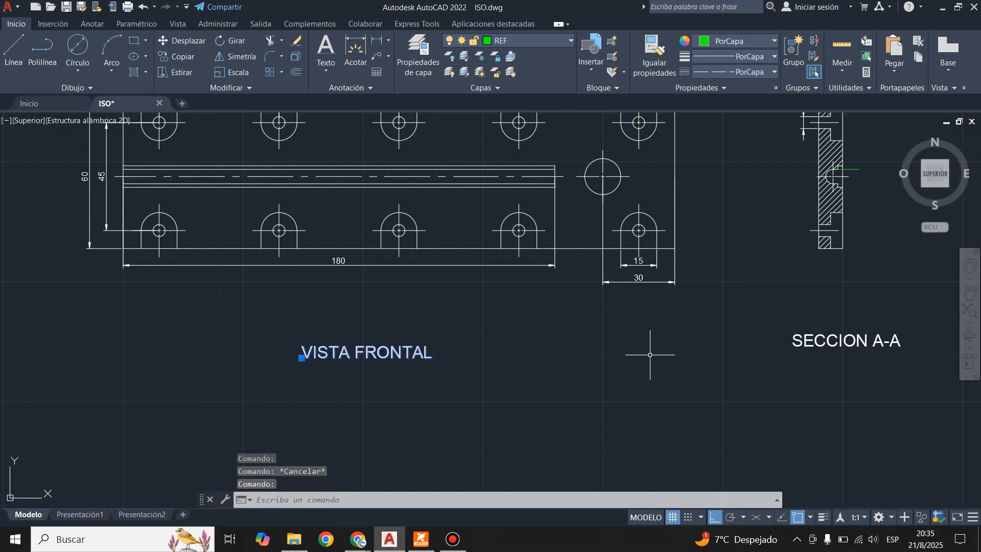
pyautogui.click(797, 340)
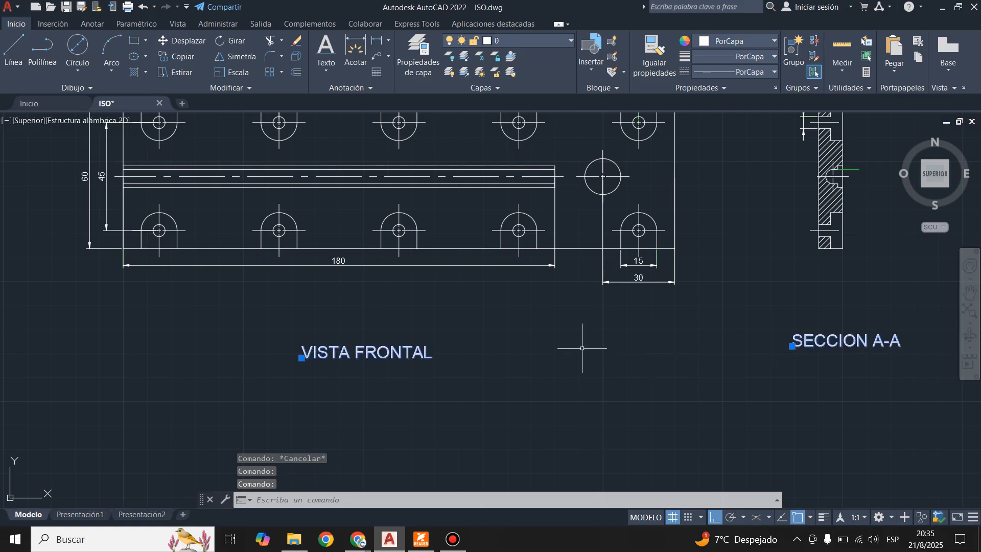
pyautogui.hotkey('ctrl', '1')
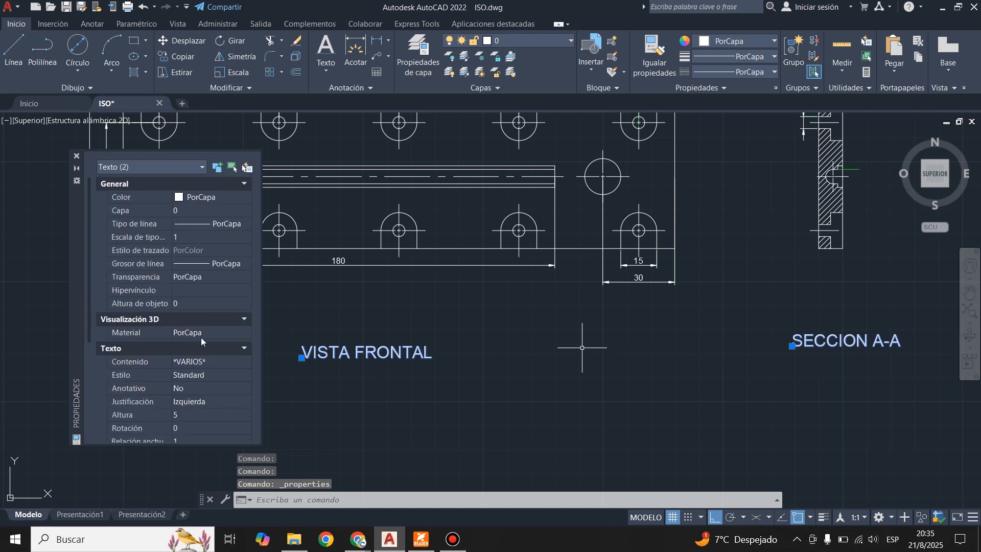
pyautogui.scroll(-2, 200, 337)
pyautogui.scroll(2, 201, 336)
pyautogui.scroll(-2, 200, 336)
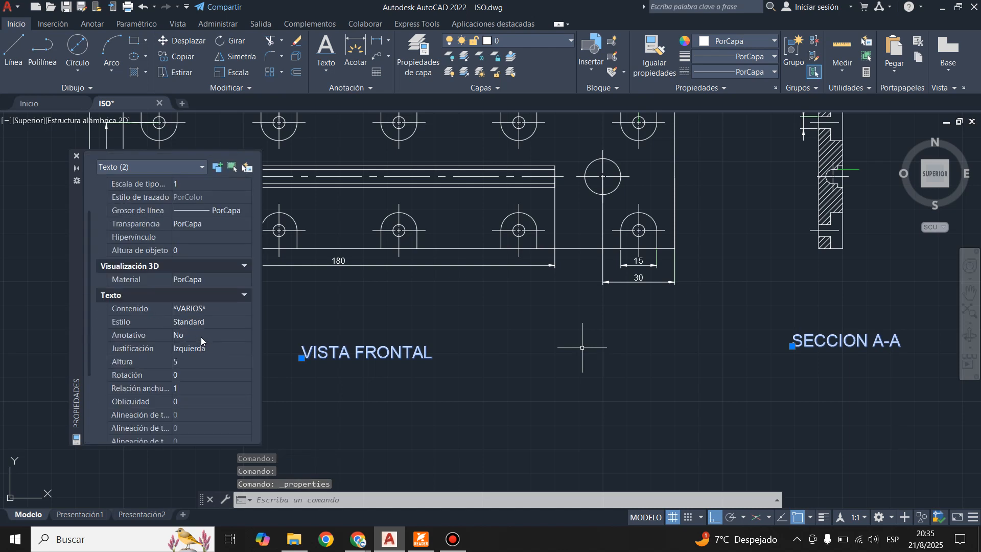
pyautogui.click(201, 351)
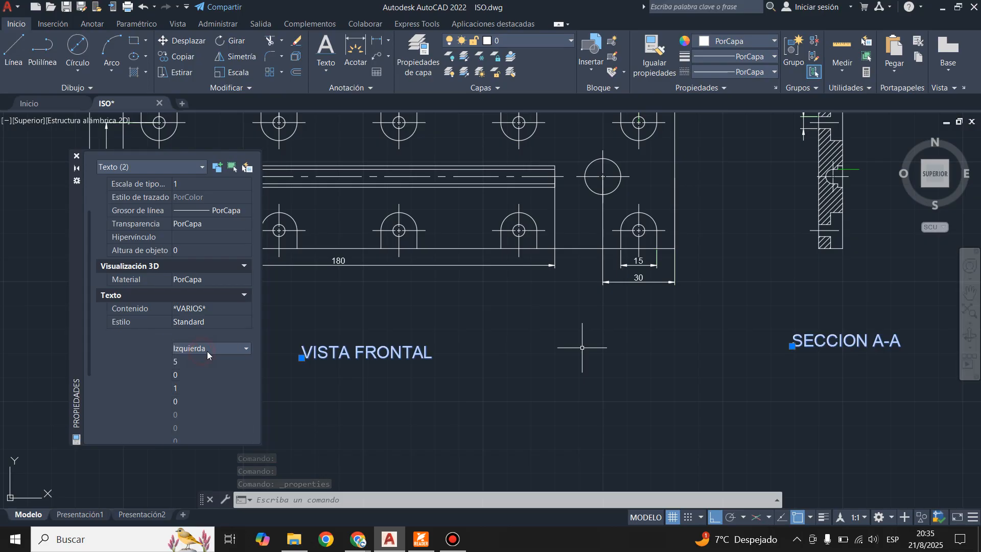
pyautogui.click(246, 348)
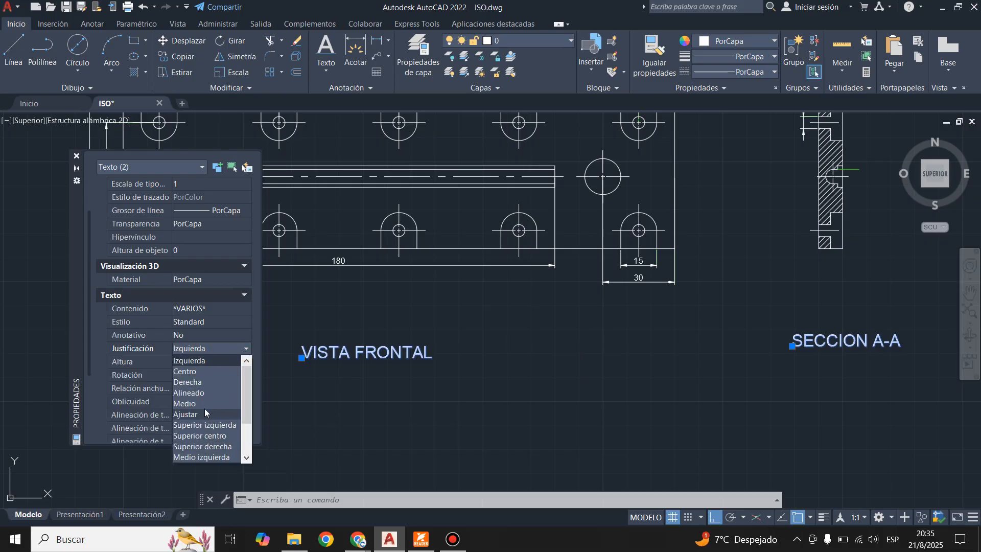
pyautogui.click(204, 407)
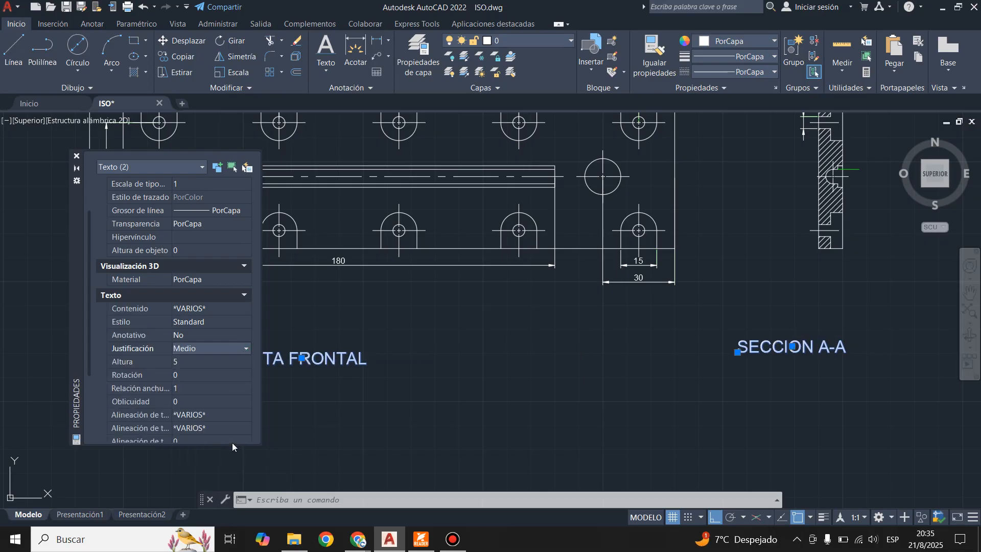
pyautogui.click(76, 156)
pyautogui.scroll(-3, 473, 307)
pyautogui.scroll(2, 469, 305)
pyautogui.press('Escape')
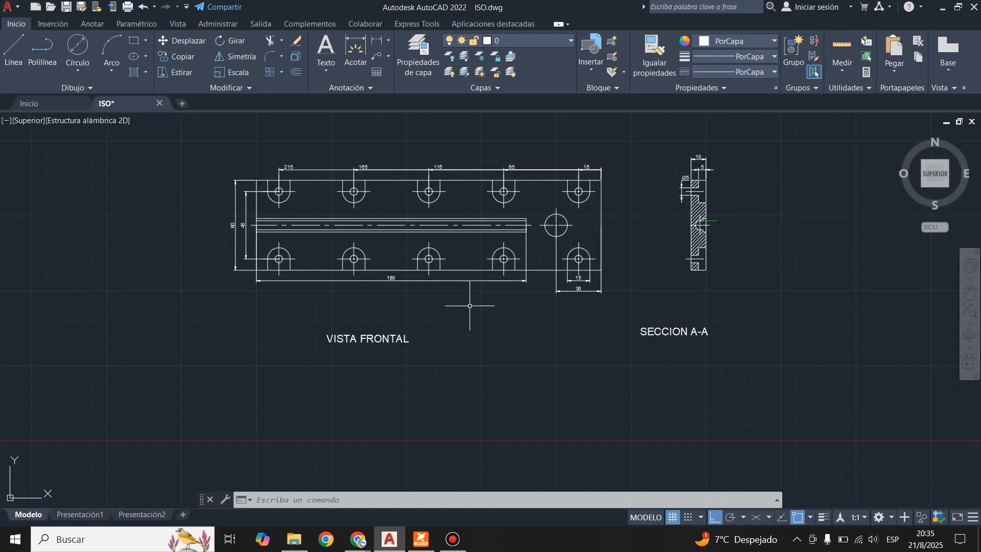
# Step: Draw a vertical guide line about 48 mm long downward from the midpoint of the plate's lower edge in the plan view
pyautogui.click(13, 48)
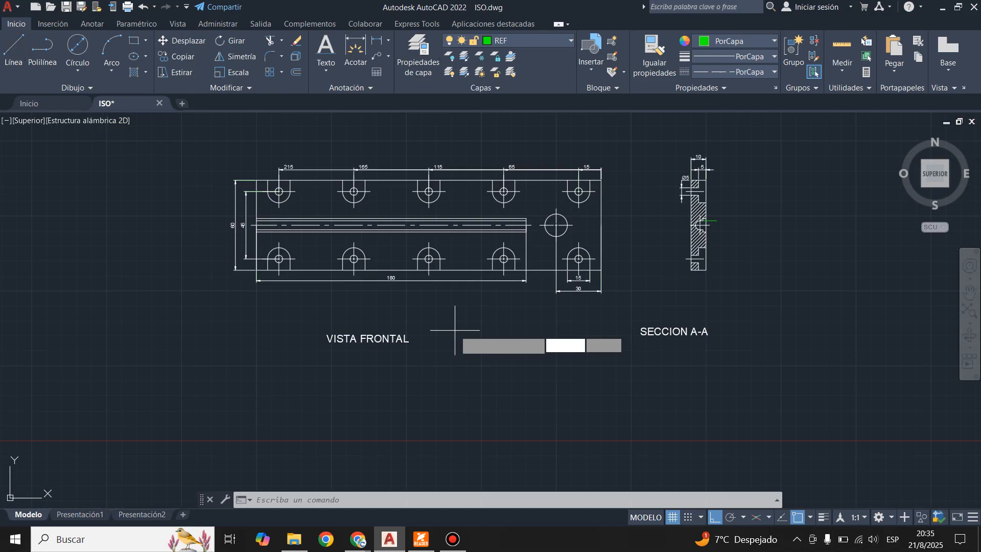
pyautogui.scroll(2, 469, 314)
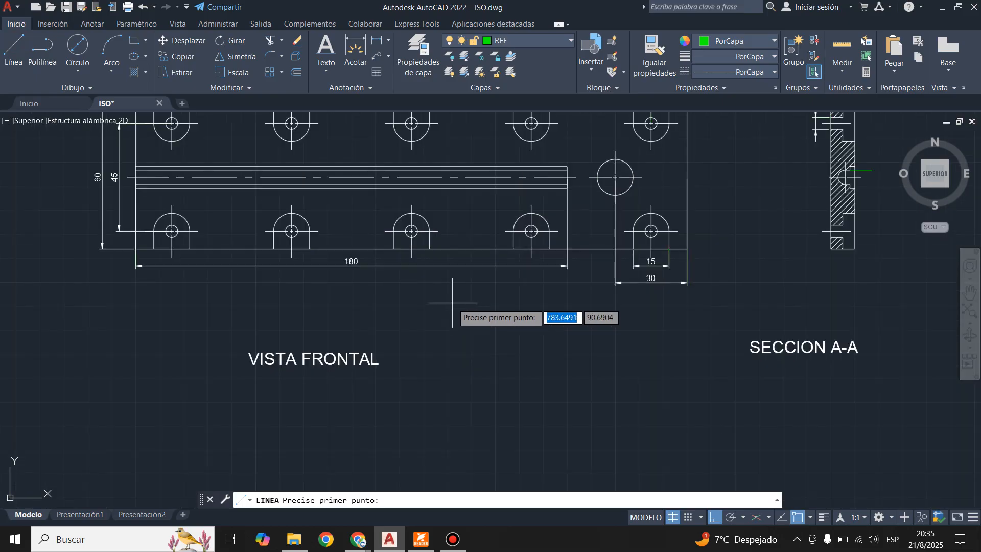
pyautogui.click(411, 249)
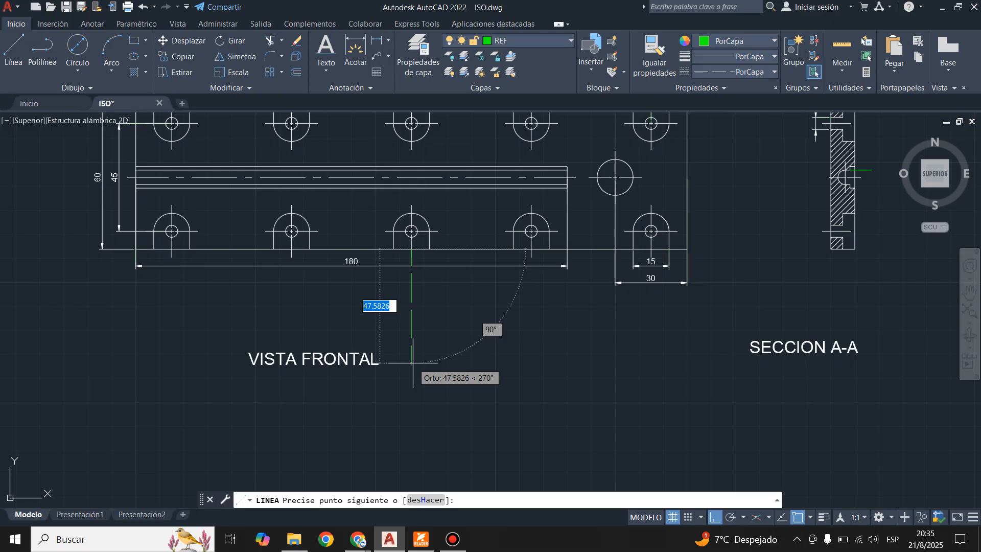
pyautogui.click(413, 363)
pyautogui.press('Return')
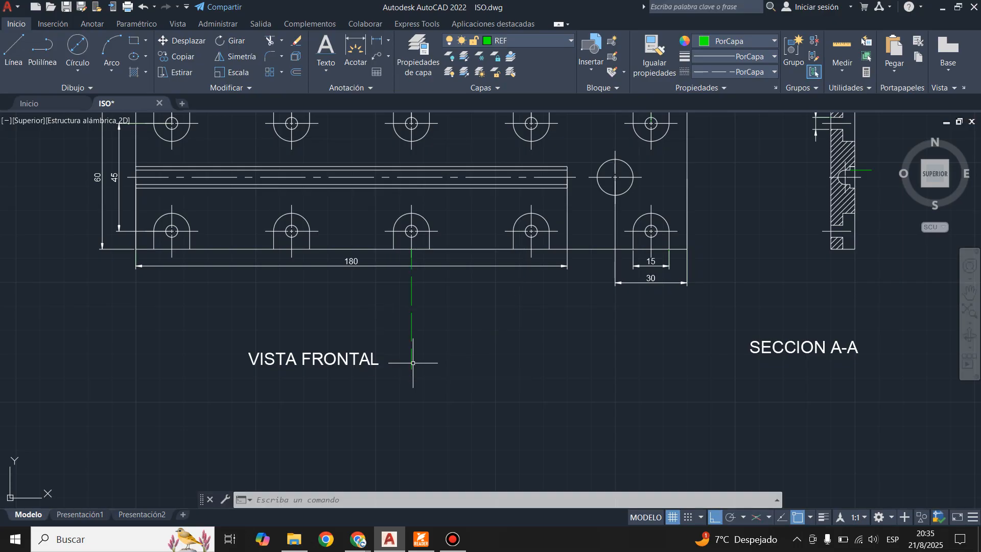
# Step: Move the VISTA FRONTAL label by its middle point onto the guide line, just below the 180 dimension, and delete the guide line
pyautogui.click(326, 356)
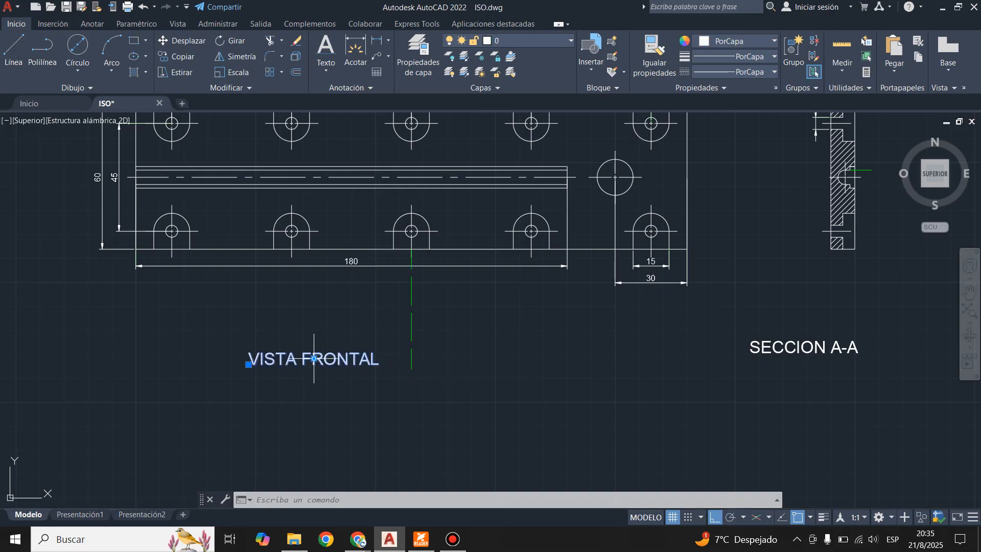
pyautogui.click(314, 358)
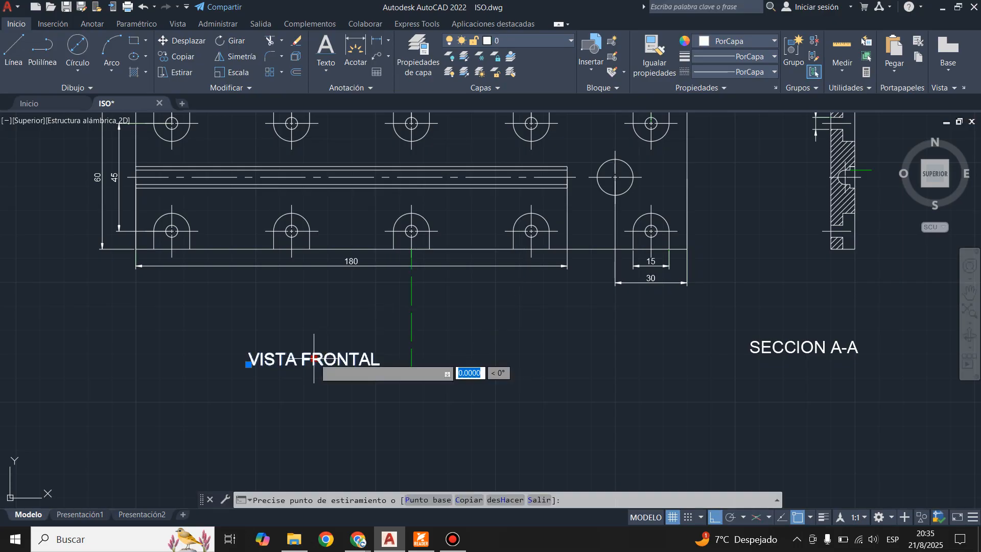
pyautogui.click(411, 309)
pyautogui.press('Escape')
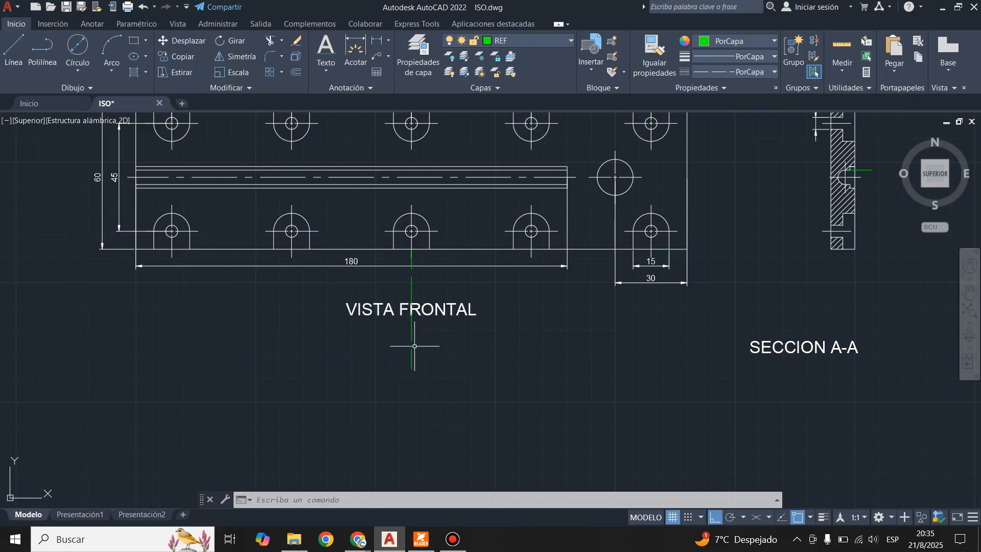
pyautogui.click(412, 346)
# Step: Draw a vertical guide line about 60 mm long downward from the midpoint of the section view's lower edge
pyautogui.scroll(-3, 367, 352)
pyautogui.scroll(5, 613, 302)
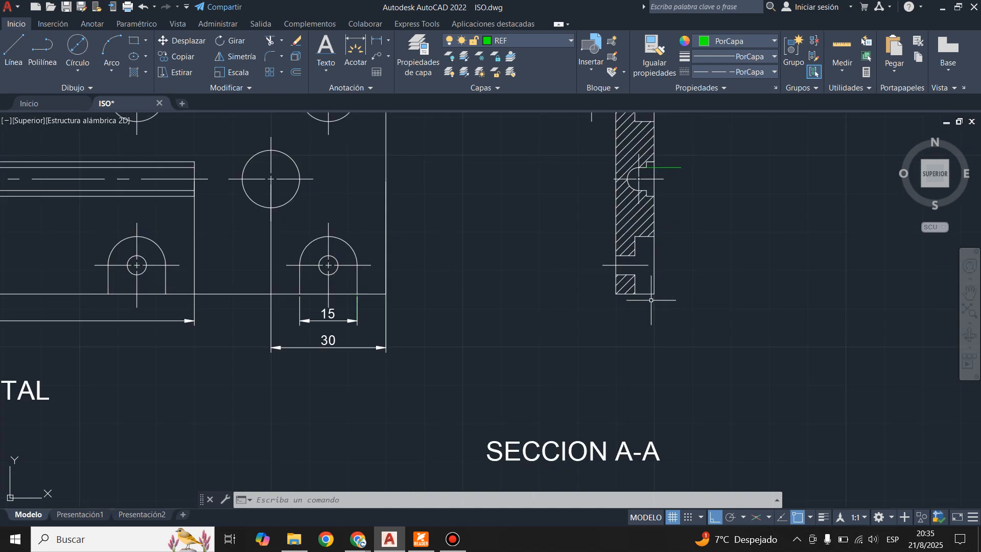
pyautogui.click(13, 48)
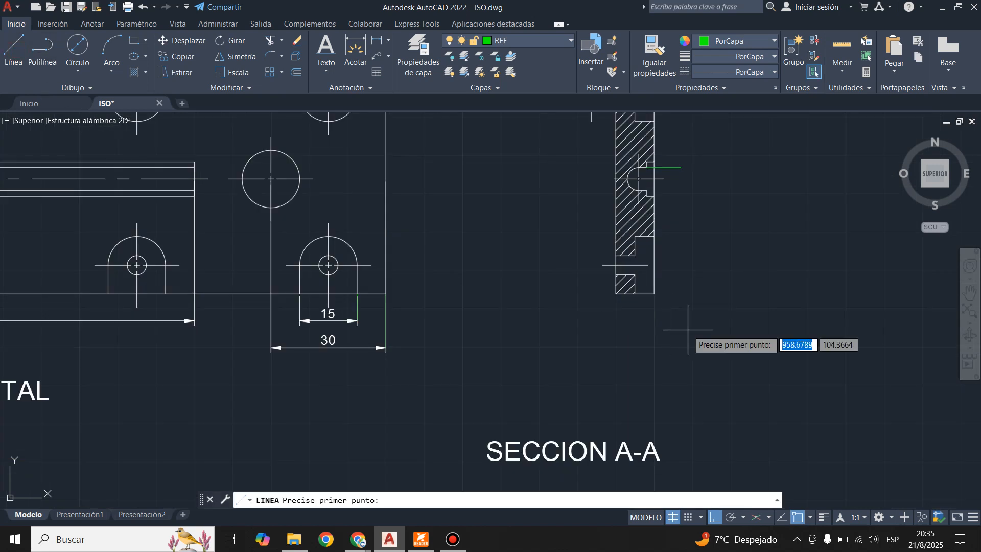
pyautogui.click(635, 294)
pyautogui.scroll(-4, 649, 286)
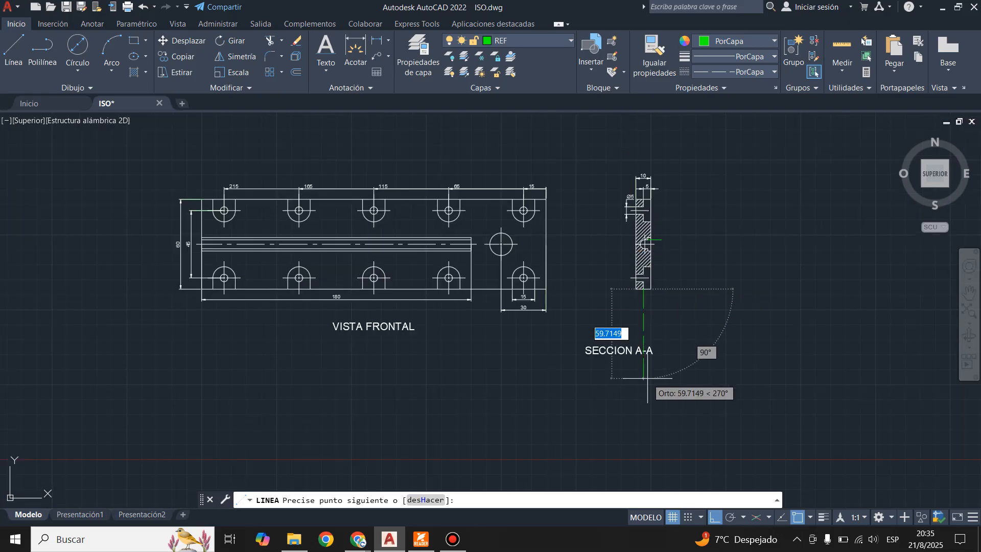
pyautogui.click(647, 378)
pyautogui.press('Escape')
# Step: Move the SECCION A-A label by its middle point onto the guide line below the section, and delete the guide line
pyautogui.scroll(2, 642, 353)
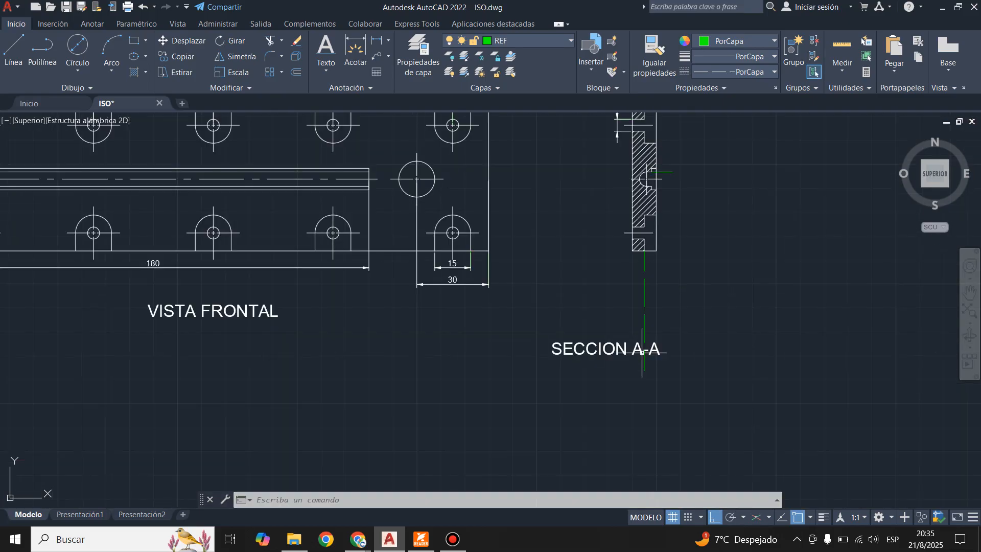
pyautogui.click(605, 348)
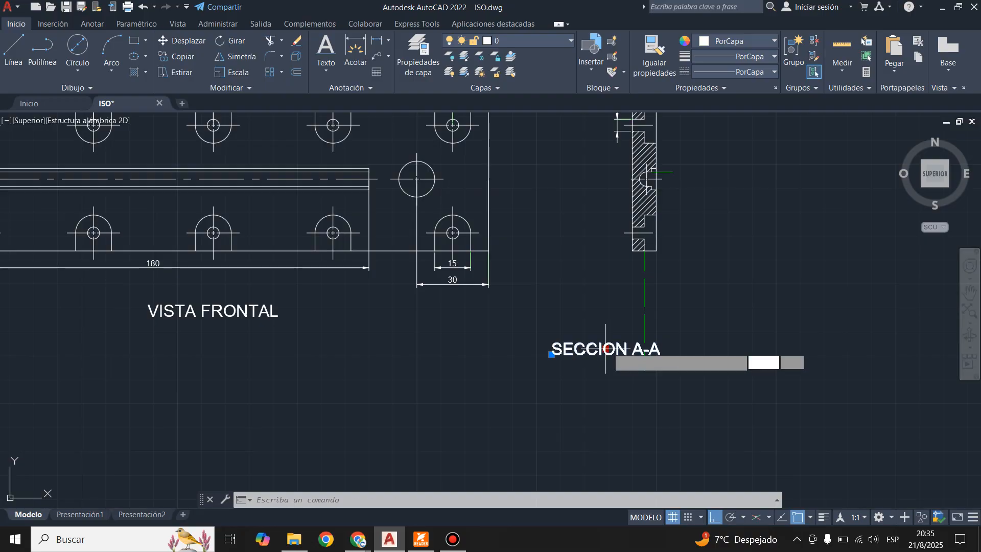
pyautogui.click(606, 348)
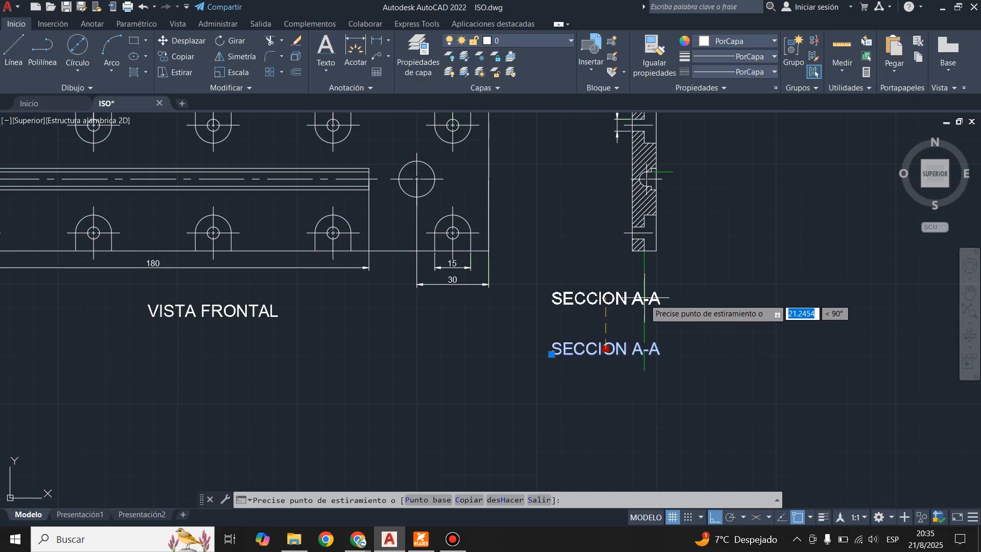
pyautogui.click(643, 311)
pyautogui.click(644, 281)
pyautogui.scroll(-2, 644, 285)
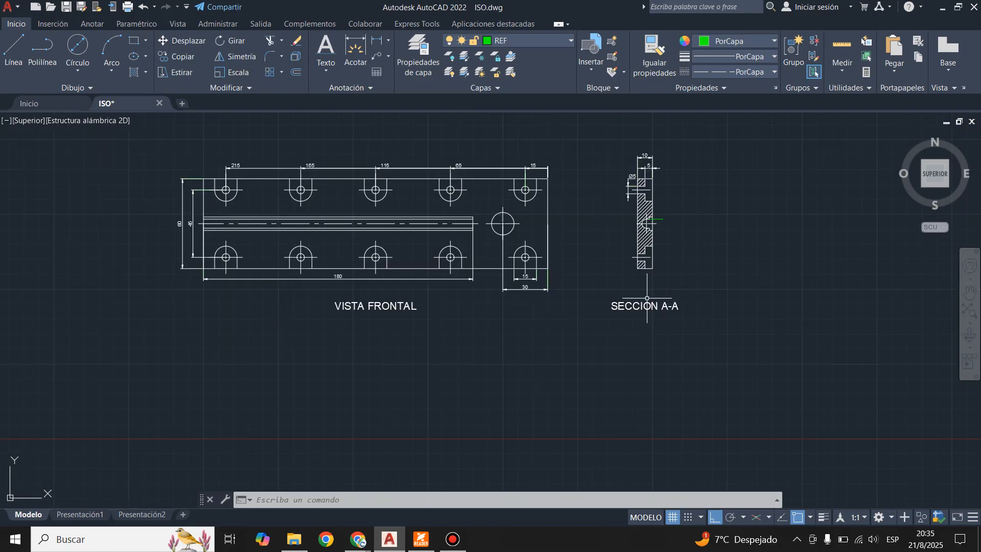
# Step: Draw a 100 mm vertical guide line upward from the midpoint of the isometric view's upper long edge
pyautogui.scroll(-4, 766, 315)
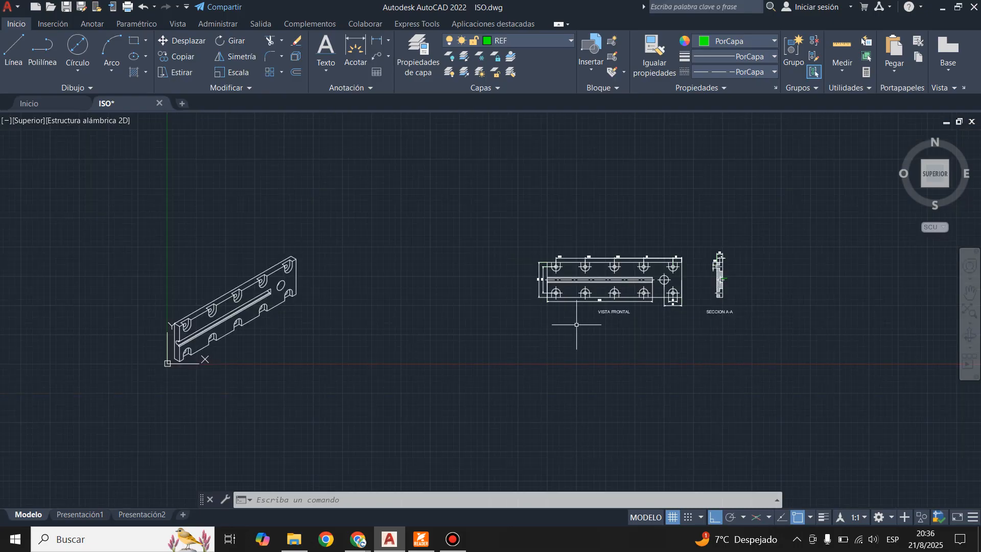
pyautogui.scroll(4, 181, 262)
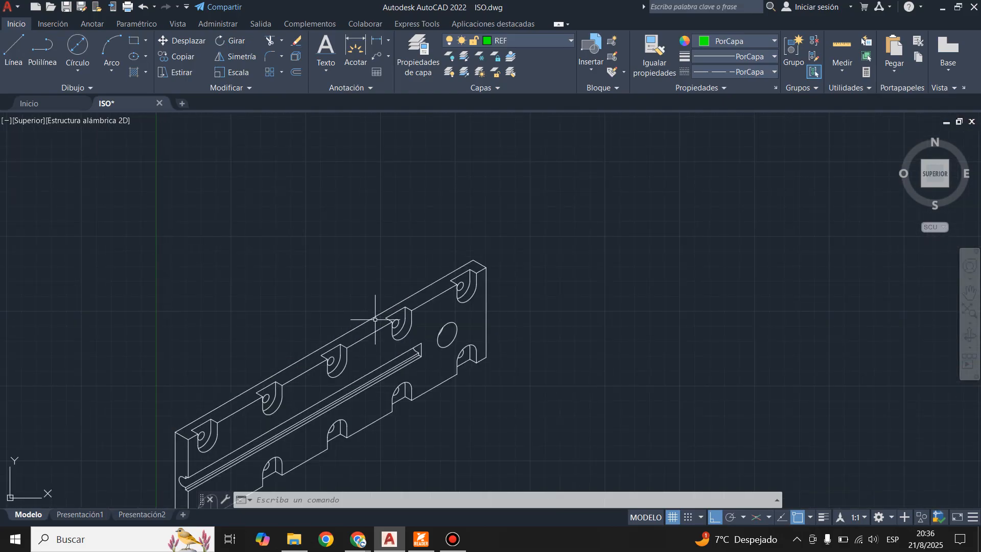
pyautogui.click(13, 49)
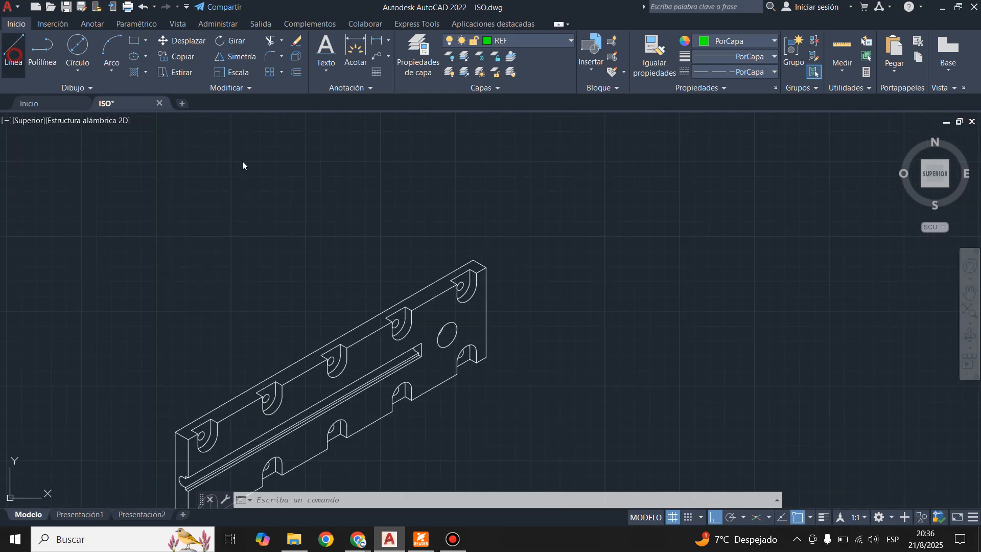
pyautogui.click(337, 346)
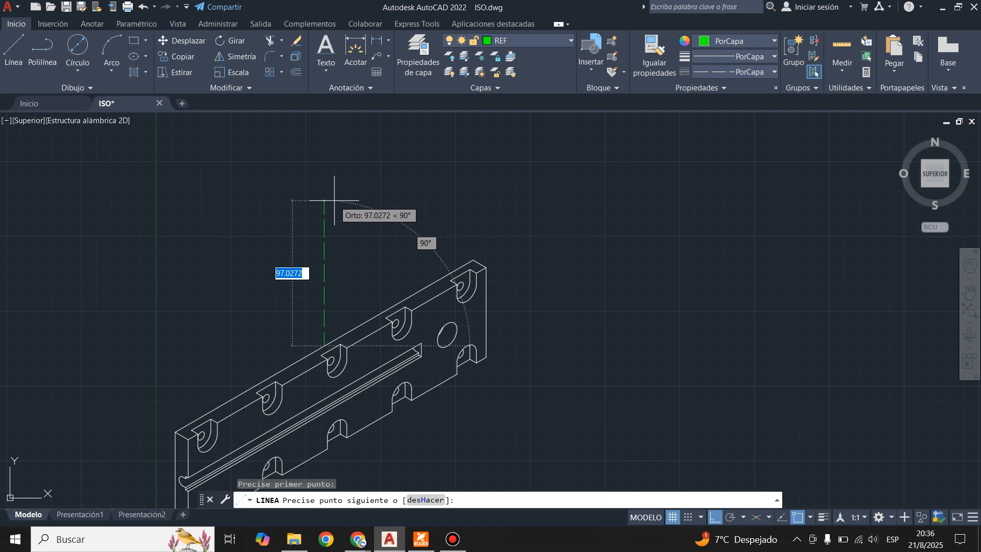
pyautogui.write('100')
pyautogui.press('Return')
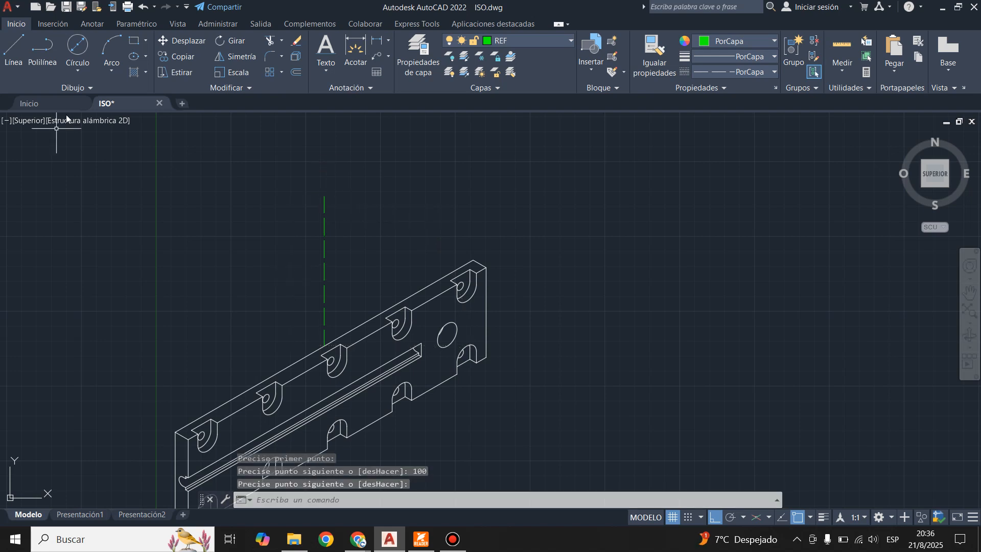
# Step: Add the single-line text VISTA ISOMETRICA on layer 0 above the isometric view, with height 5 and rotation 0
pyautogui.click(326, 65)
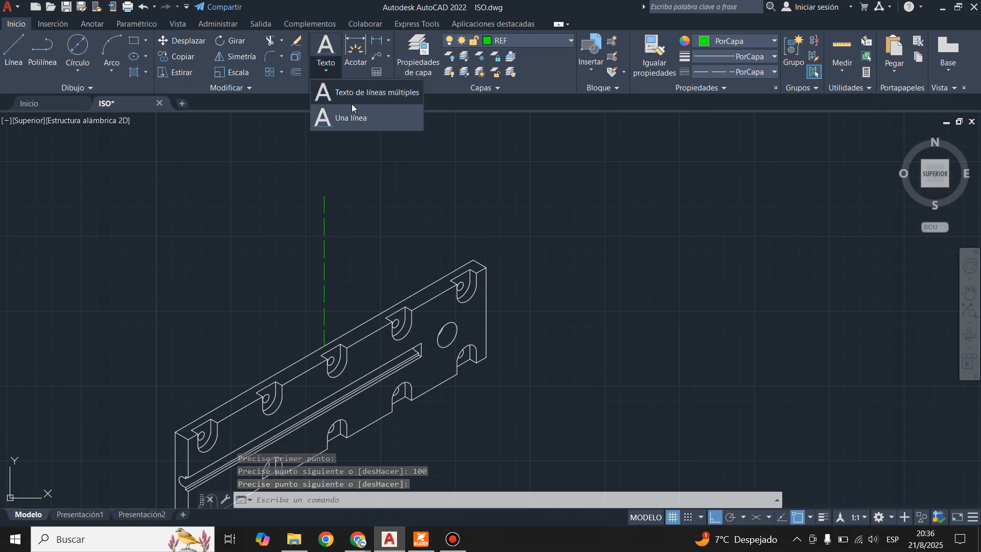
pyautogui.click(520, 41)
pyautogui.click(504, 55)
pyautogui.click(325, 70)
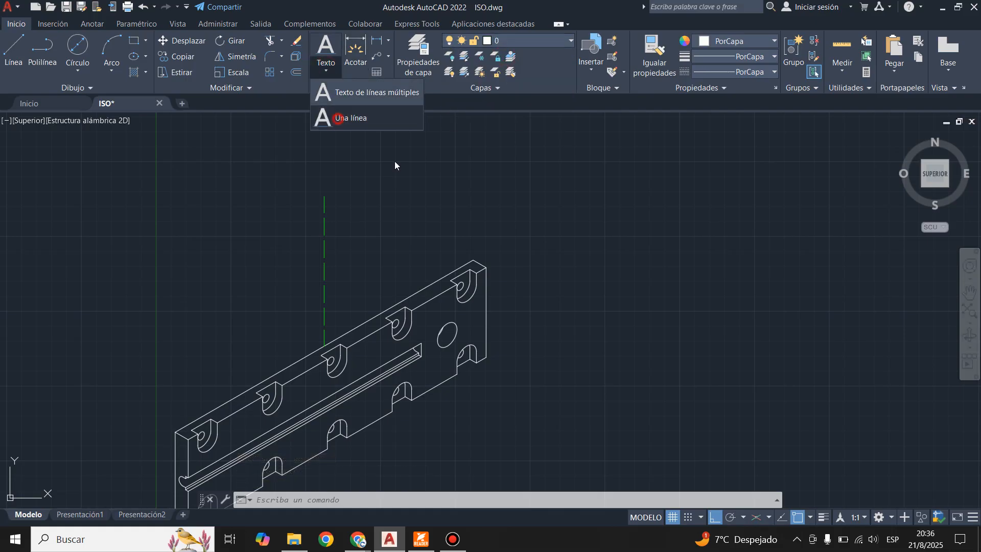
pyautogui.click(335, 114)
pyautogui.click(372, 181)
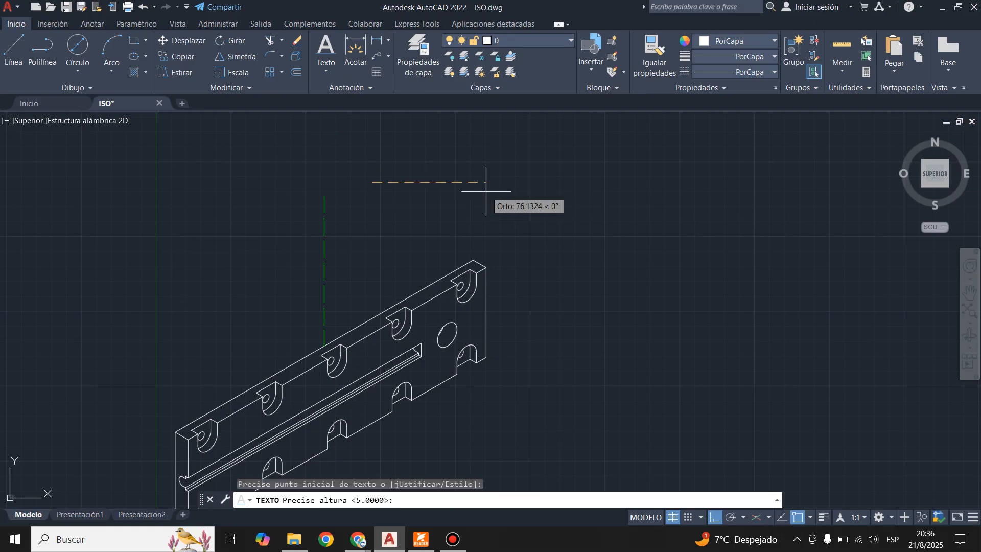
pyautogui.press('Return')
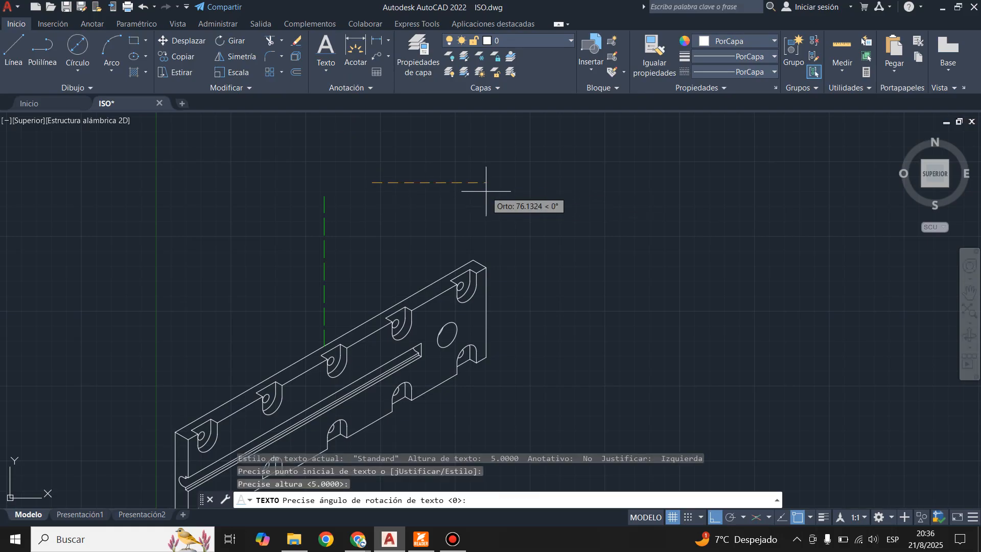
pyautogui.press('Return')
pyautogui.write('VISTA ISO')
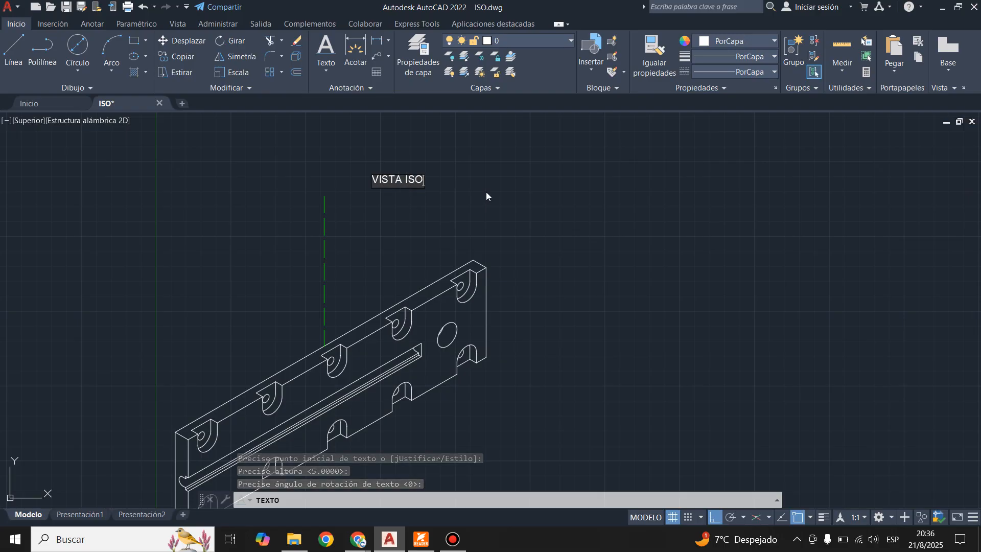
pyautogui.write('METRICA')
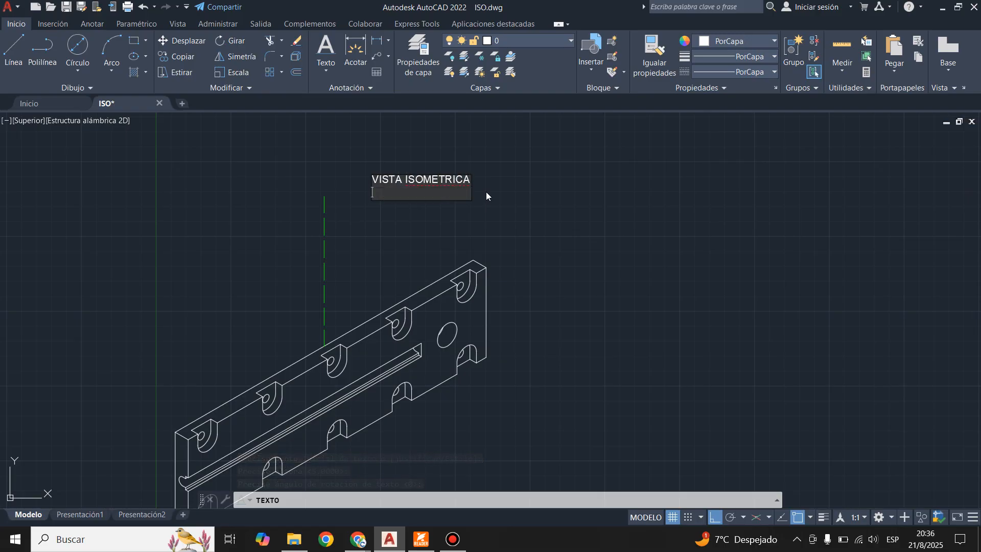
pyautogui.press('Return')
pyautogui.press('Return')
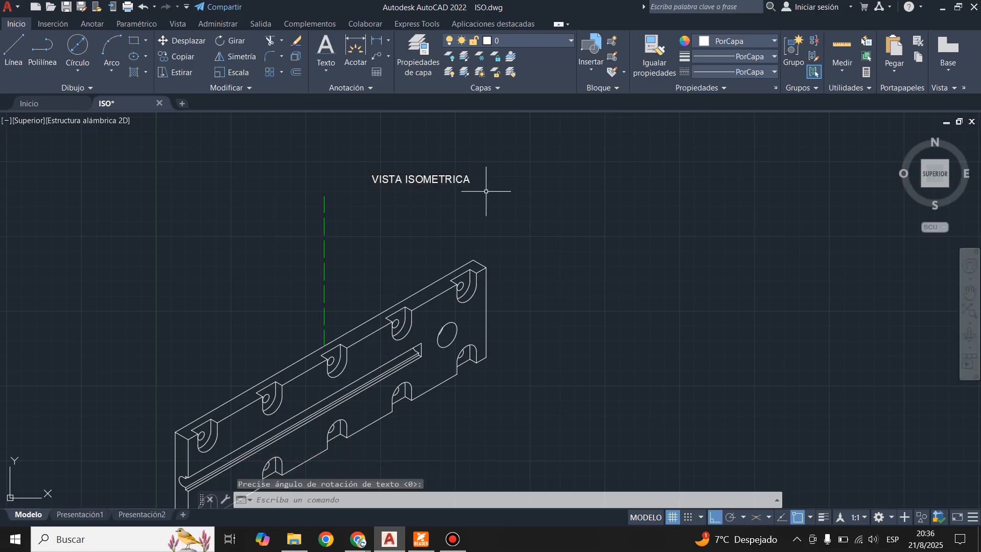
# Step: Set the justification of the VISTA ISOMETRICA label to Medio
pyautogui.click(434, 179)
pyautogui.hotkey('ctrl', '1')
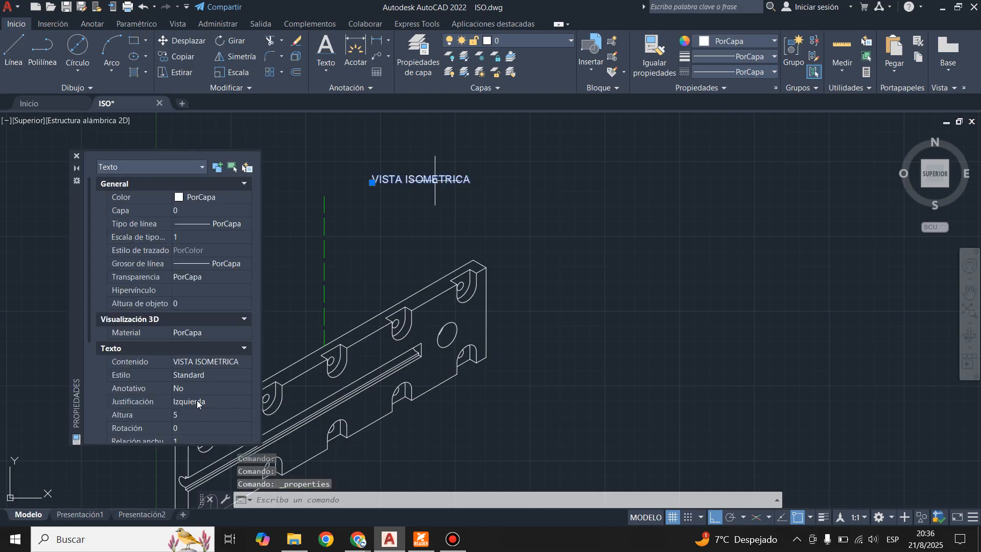
pyautogui.click(202, 403)
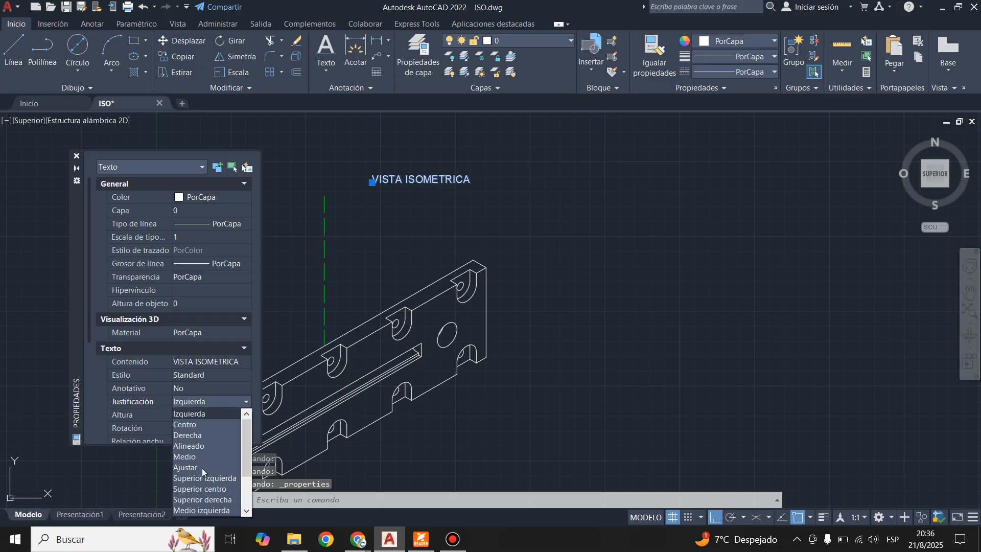
pyautogui.click(185, 457)
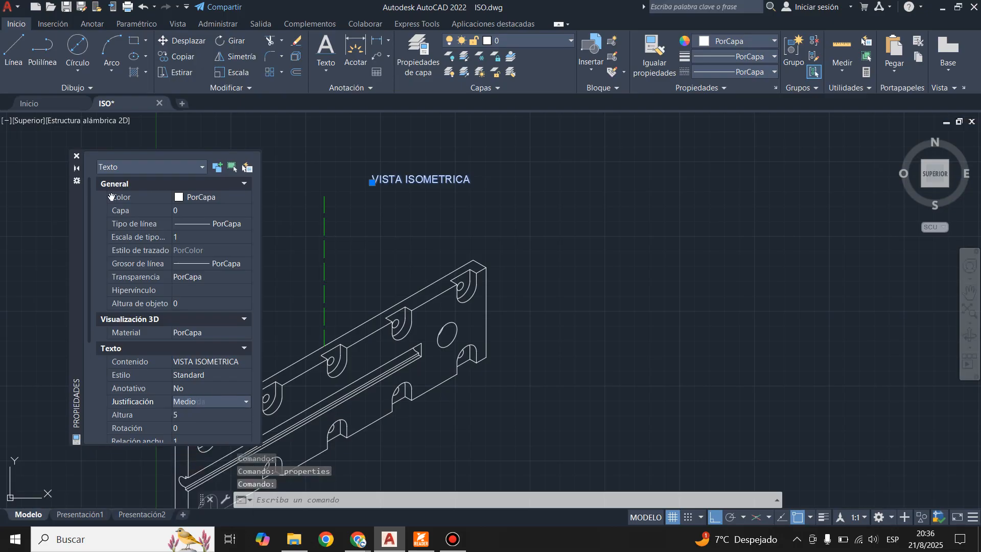
pyautogui.click(75, 155)
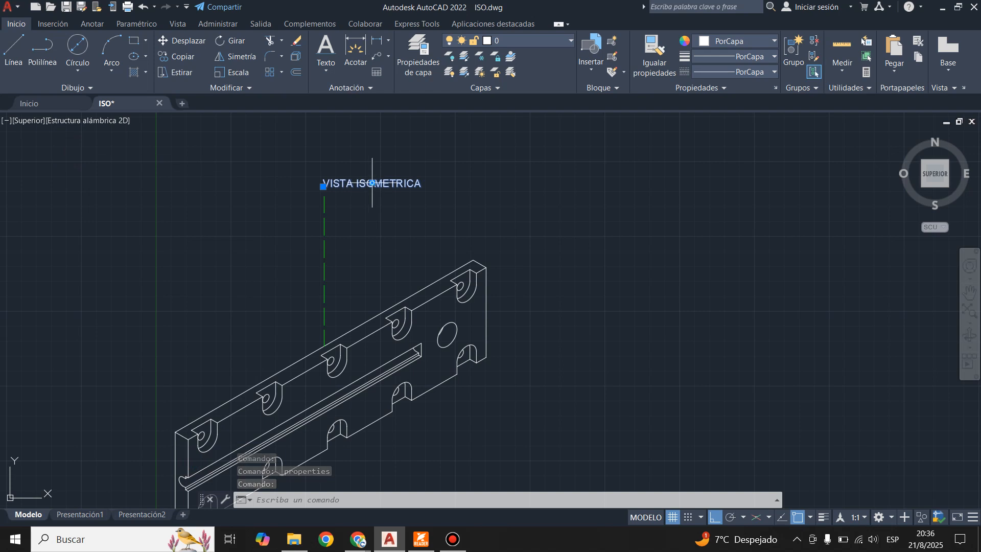
# Step: Move the VISTA ISOMETRICA label by its middle point to the guide line's midpoint, and delete the guide line
pyautogui.click(372, 182)
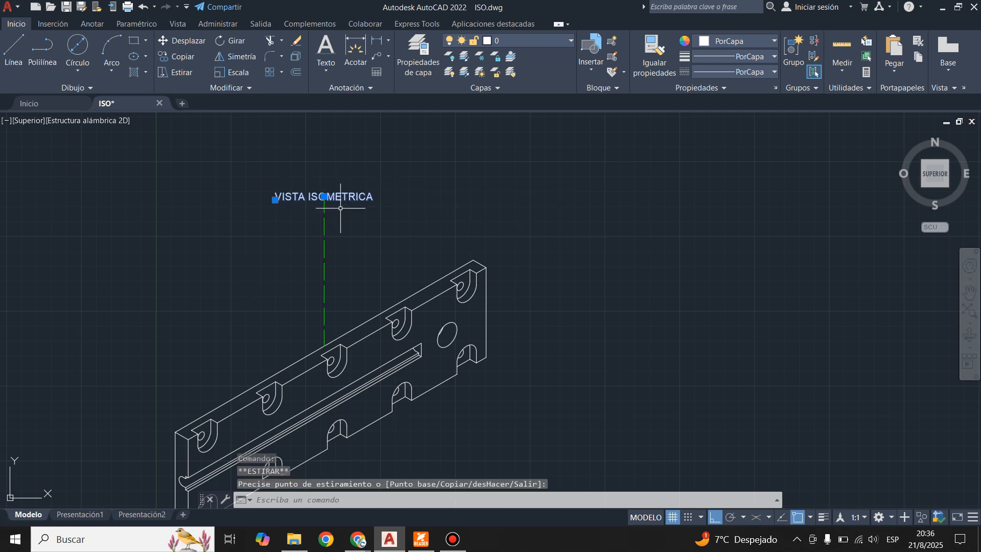
pyautogui.press('Escape')
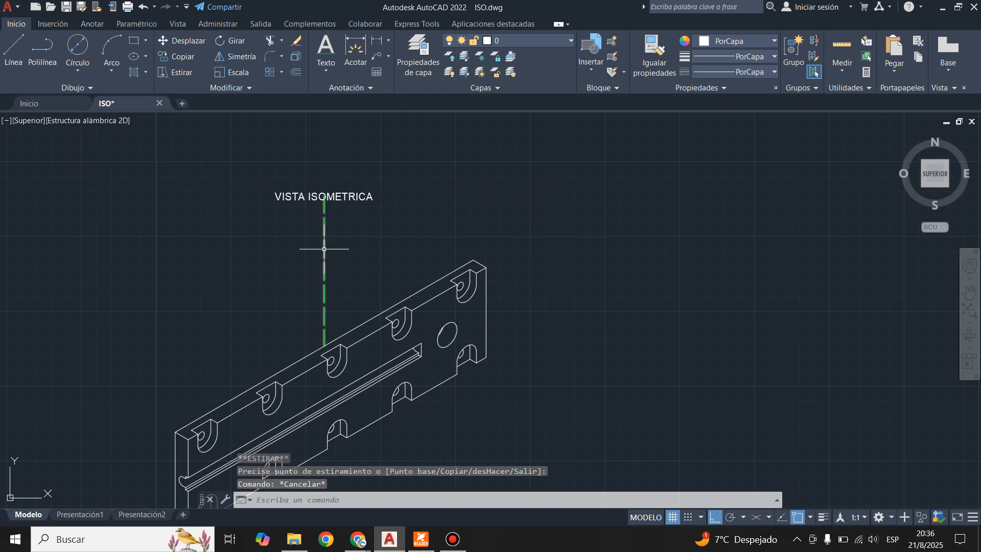
pyautogui.click(313, 197)
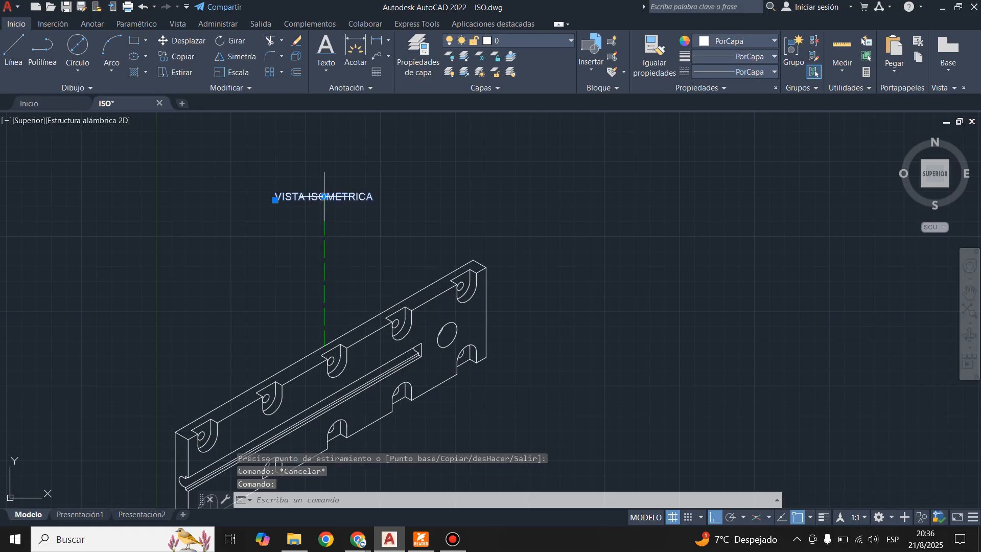
pyautogui.click(323, 196)
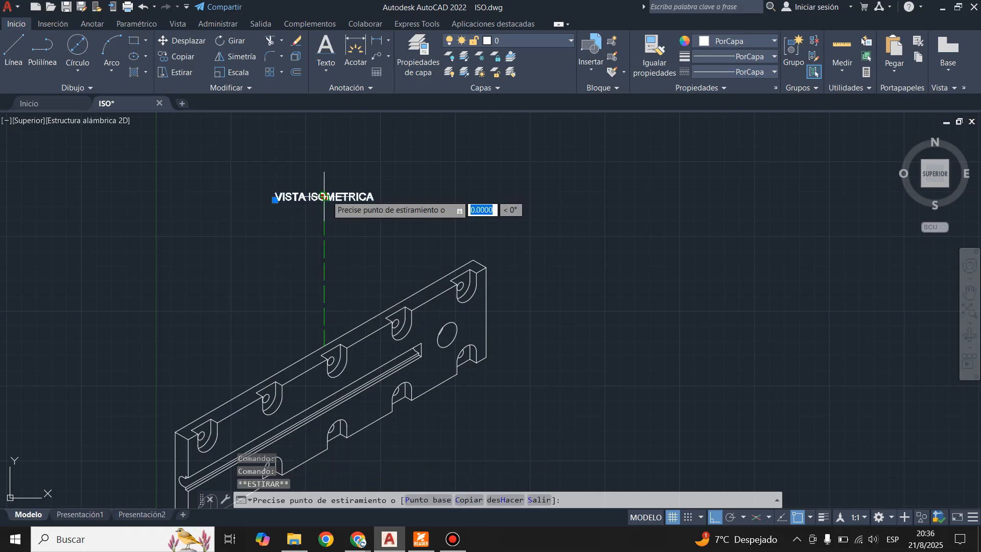
pyautogui.click(323, 271)
pyautogui.press('Escape')
pyautogui.click(324, 234)
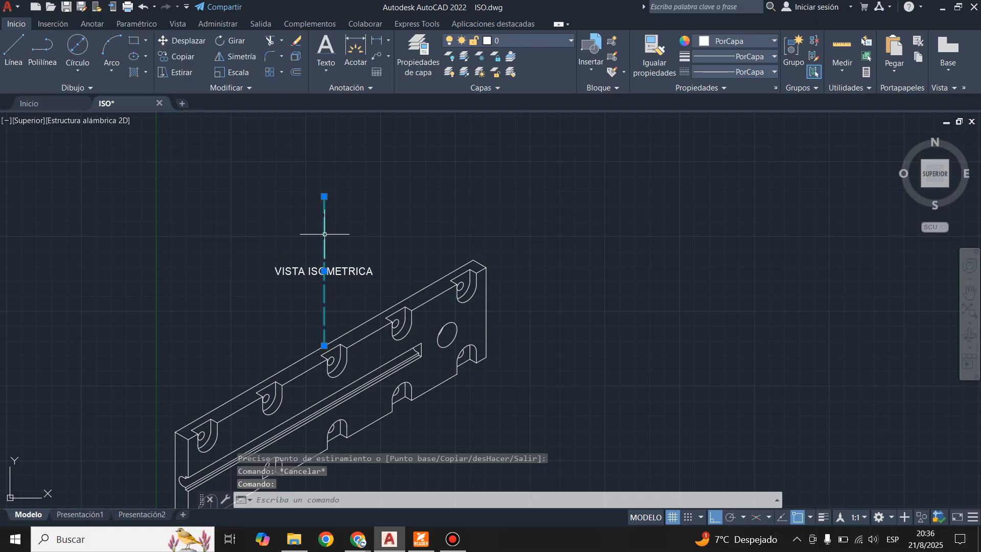
pyautogui.press('Delete')
# Step: Switch from model space to the Presentación1 layout with the title block sheet
pyautogui.scroll(-5, 324, 212)
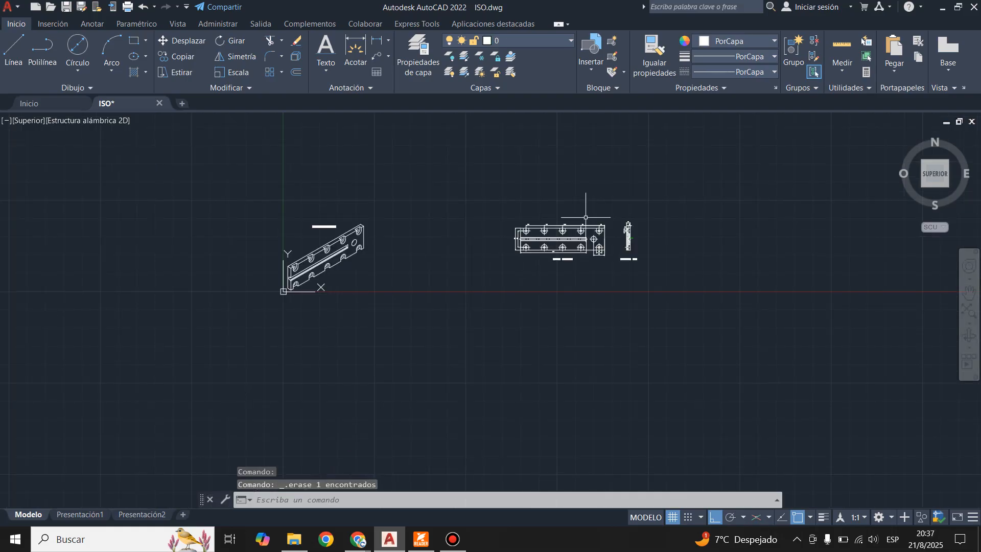
pyautogui.scroll(2, 585, 217)
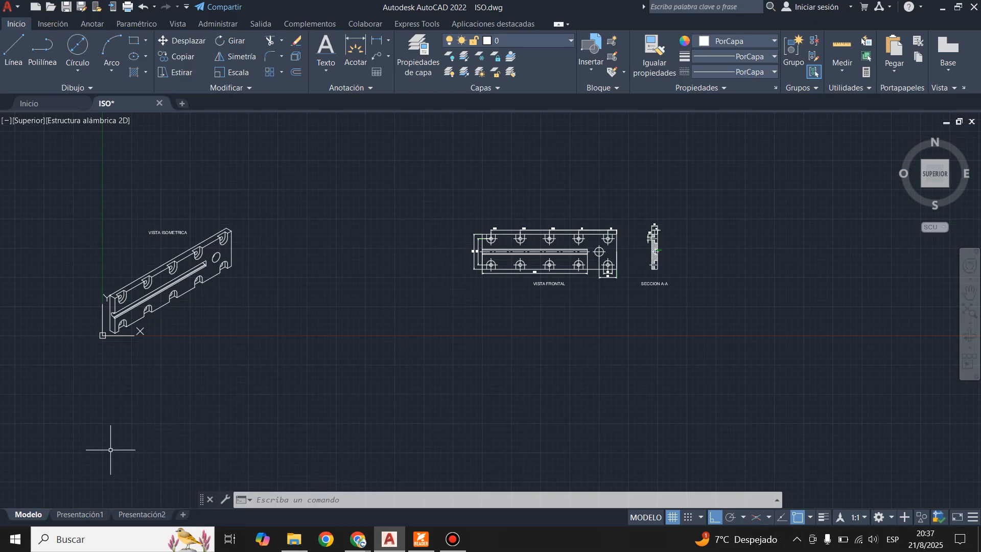
pyautogui.click(80, 514)
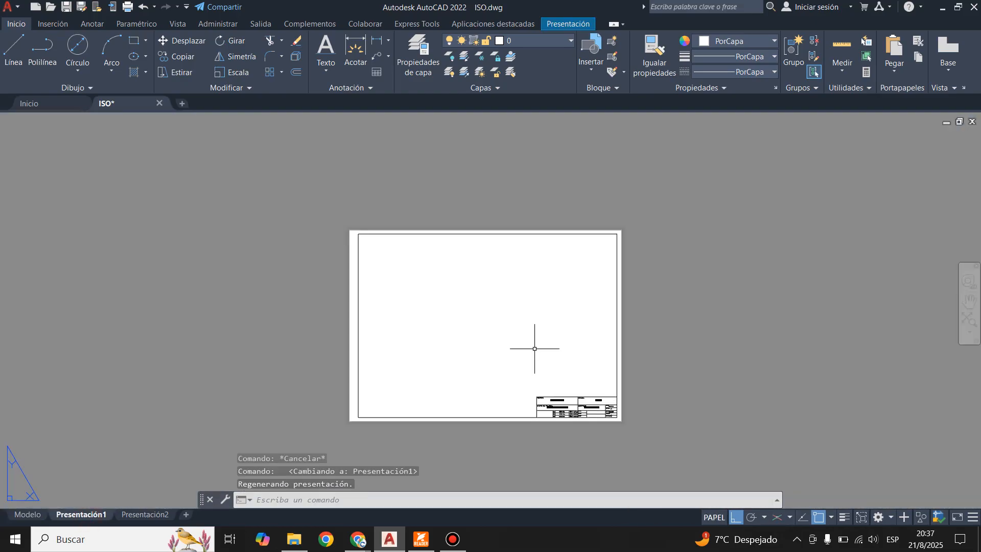
pyautogui.scroll(4, 542, 370)
pyautogui.scroll(-2, 536, 365)
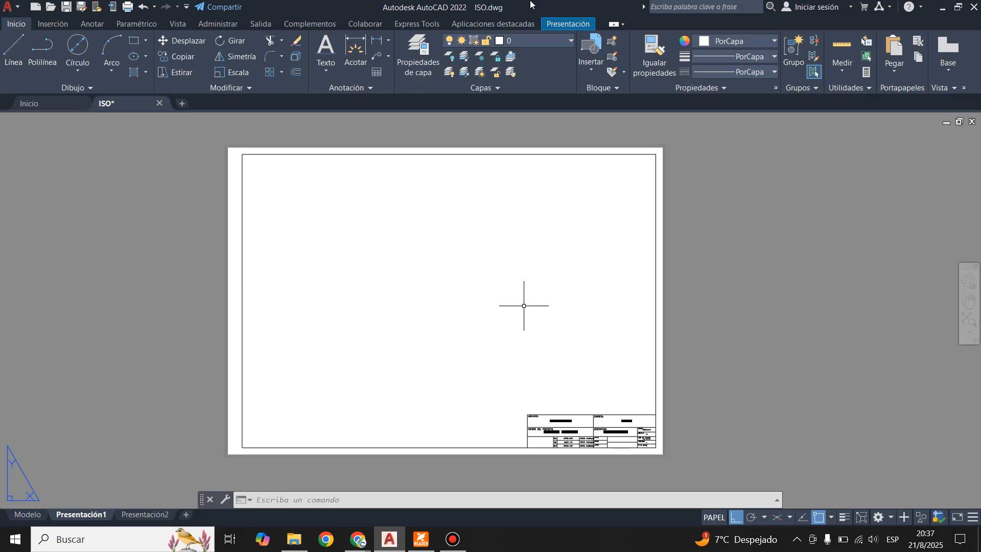
pyautogui.click(574, 26)
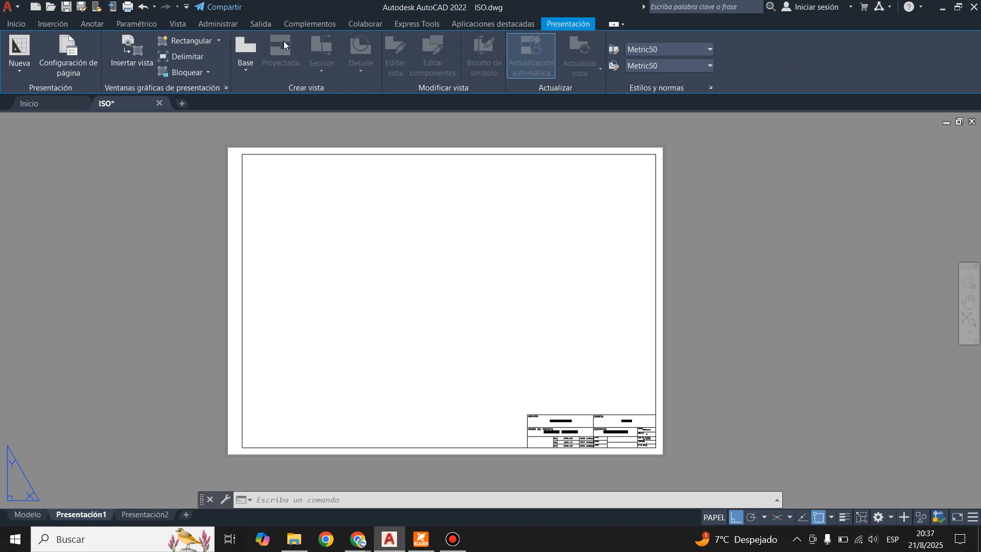
pyautogui.click(197, 42)
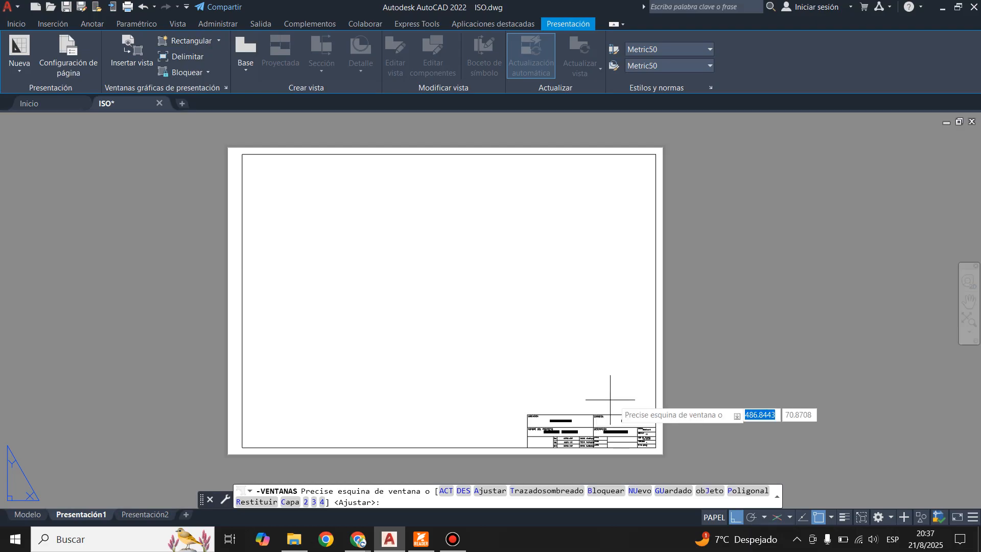
pyautogui.scroll(2, 635, 408)
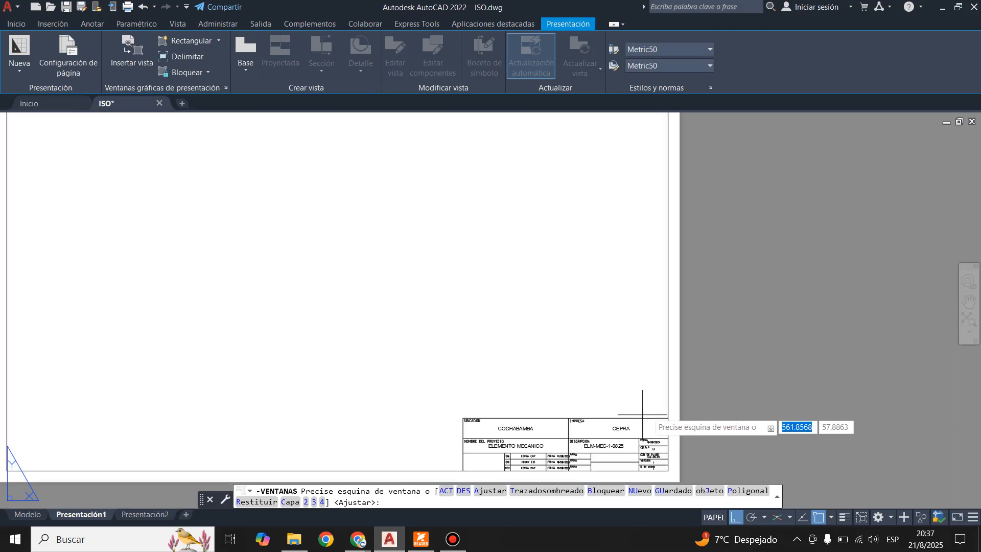
pyautogui.click(668, 418)
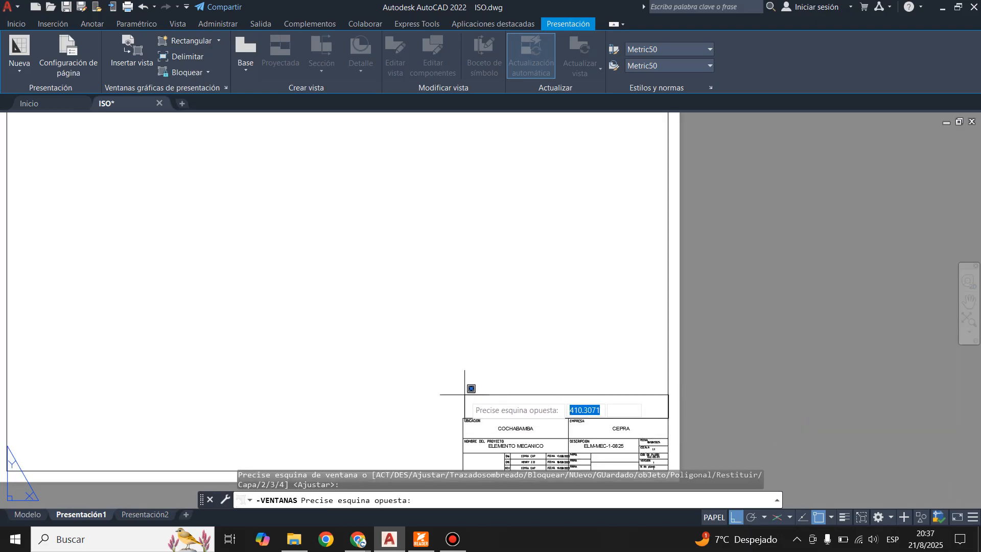
pyautogui.press('Escape')
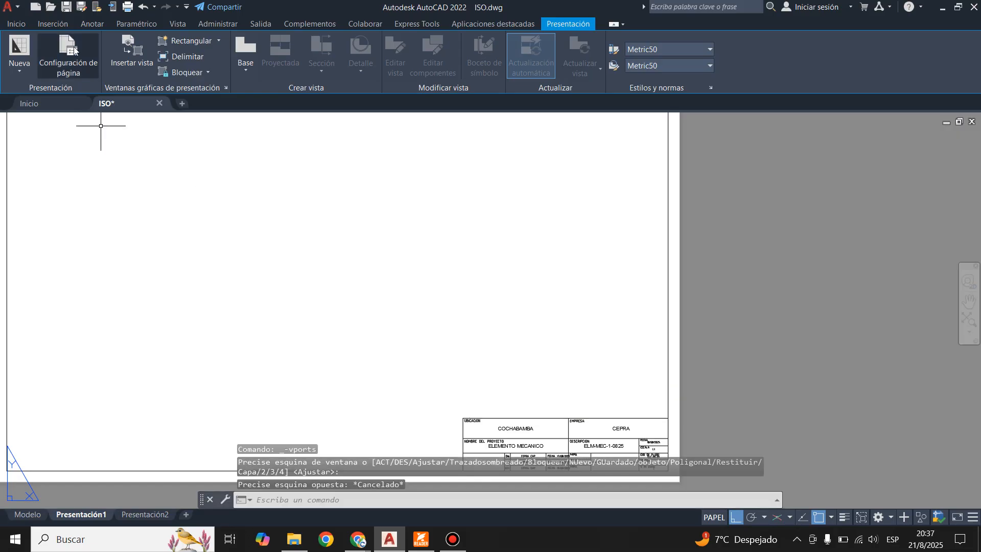
# Step: Create a rectangular viewport above the title block, from the title block's upper-left corner to the frame's upper-right corner
pyautogui.click(193, 46)
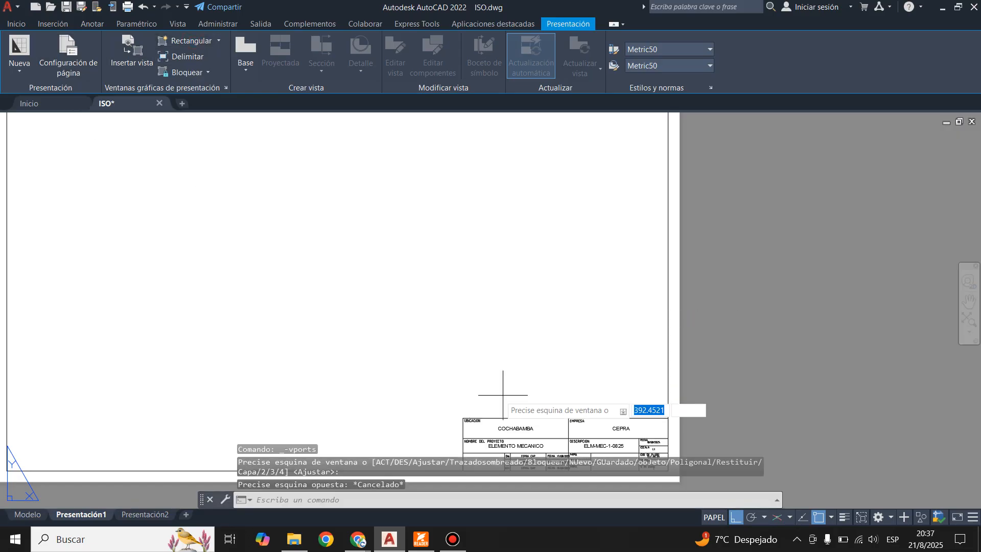
pyautogui.click(463, 417)
pyautogui.scroll(-2, 621, 417)
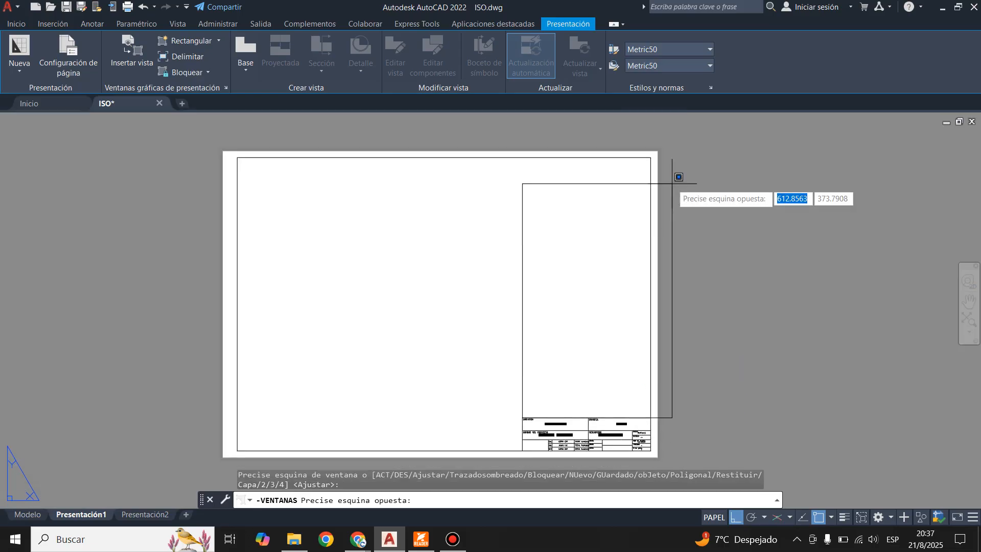
pyautogui.click(650, 160)
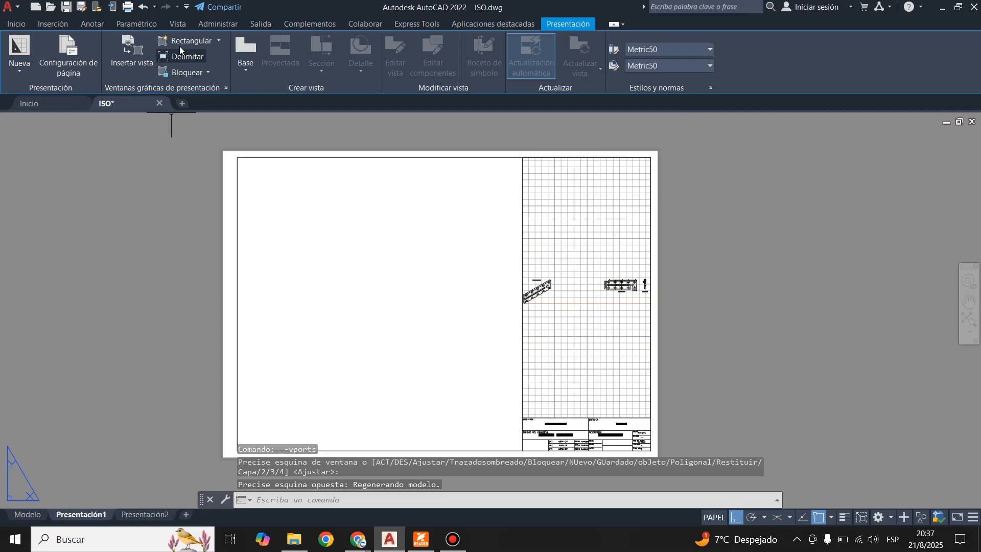
# Step: Create a second rectangular viewport from the title block's upper-left corner to the frame's upper-left corner
pyautogui.click(178, 45)
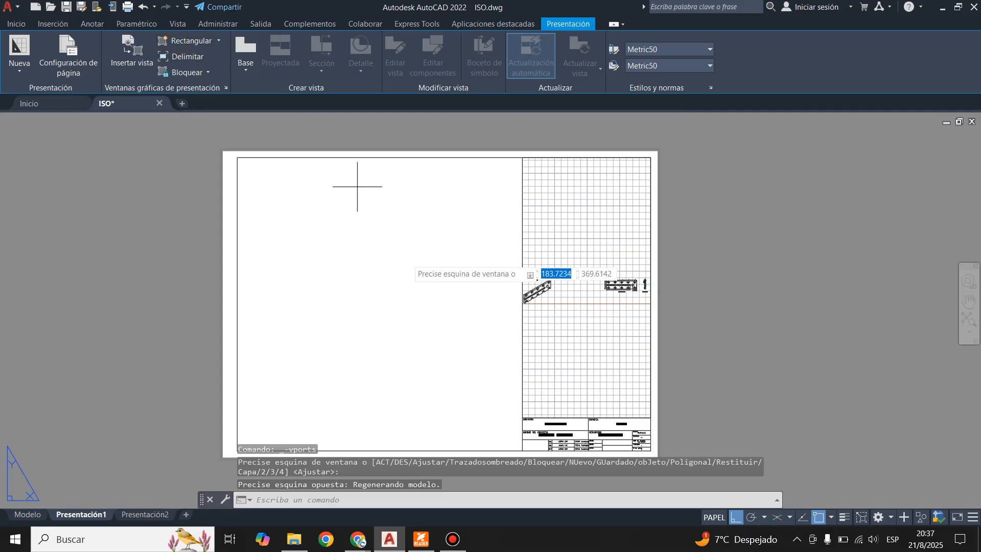
pyautogui.click(521, 416)
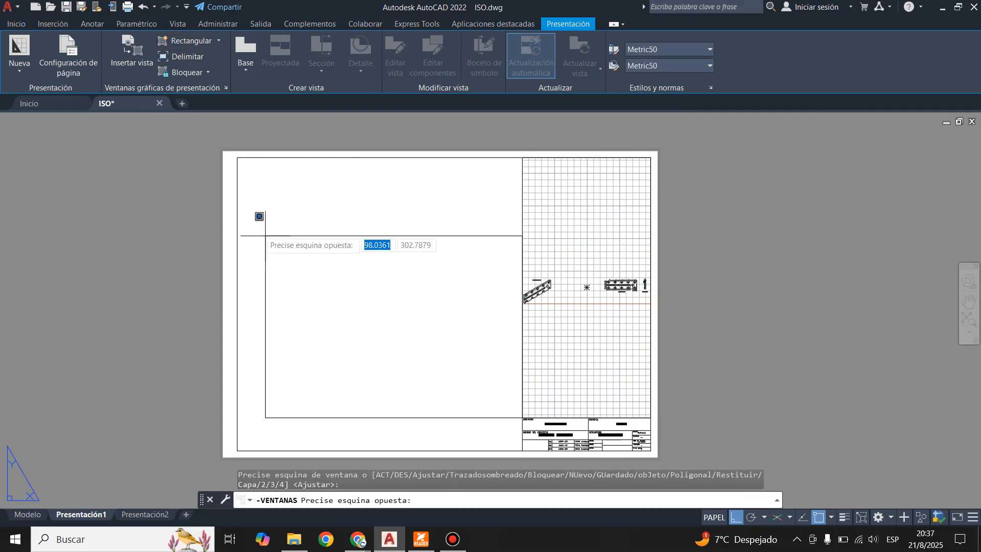
pyautogui.click(237, 163)
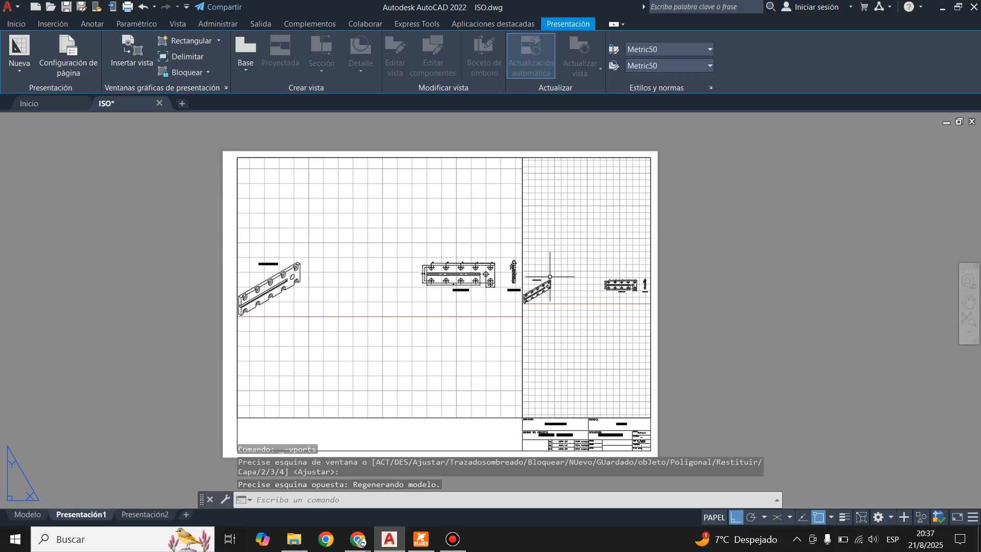
# Step: Activate the large viewport and frame the plate's front view and section A-A in it at an enlarged size
pyautogui.doubleClick(373, 296)
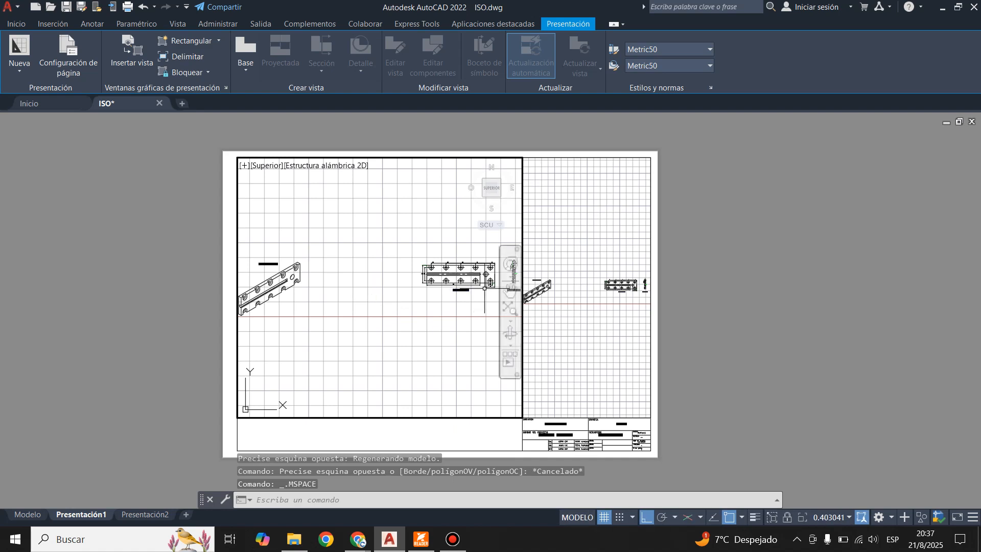
pyautogui.click(509, 290)
pyautogui.moveTo(444, 300)
pyautogui.mouseDown()
pyautogui.moveTo(449, 311)
pyautogui.moveTo(367, 322)
pyautogui.mouseUp()
pyautogui.press('Escape')
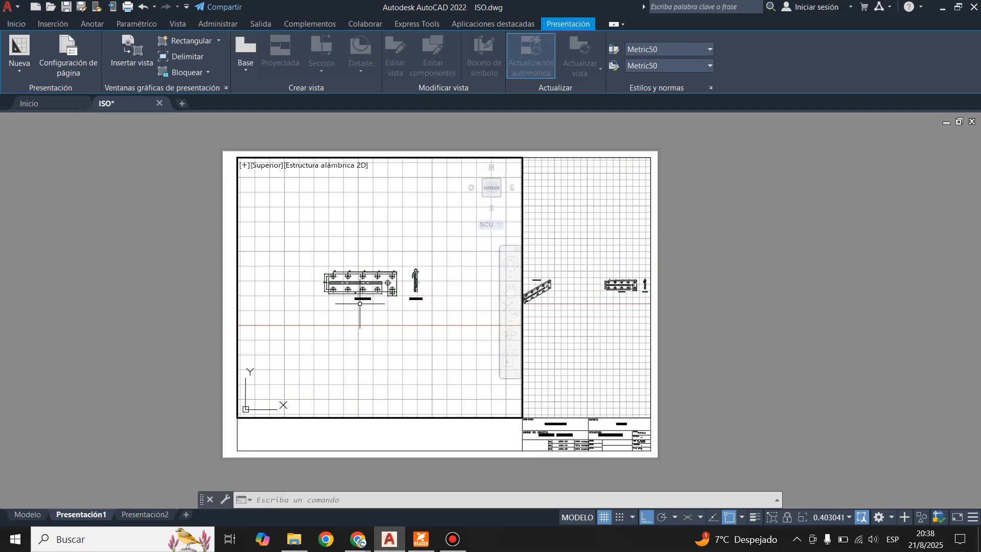
pyautogui.scroll(2, 349, 276)
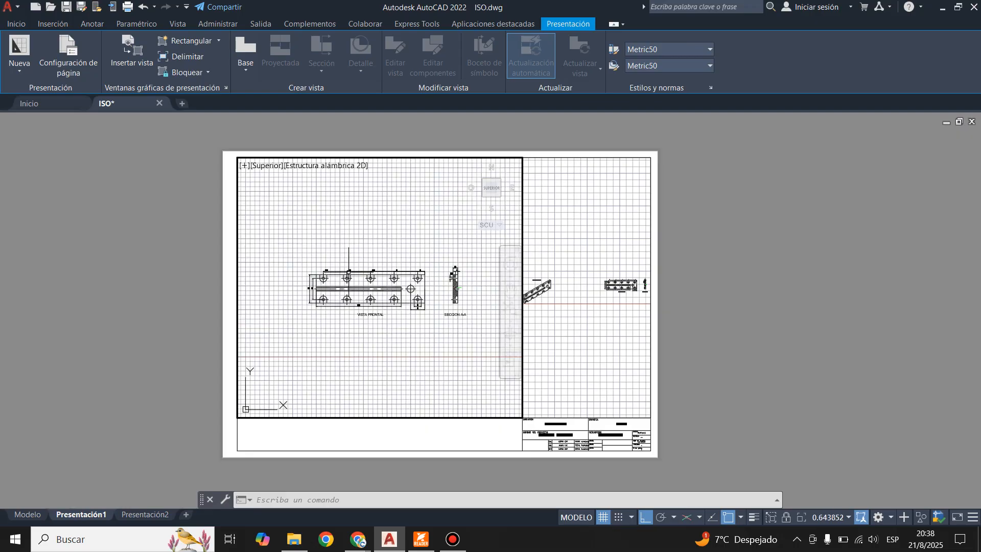
pyautogui.scroll(2, 349, 272)
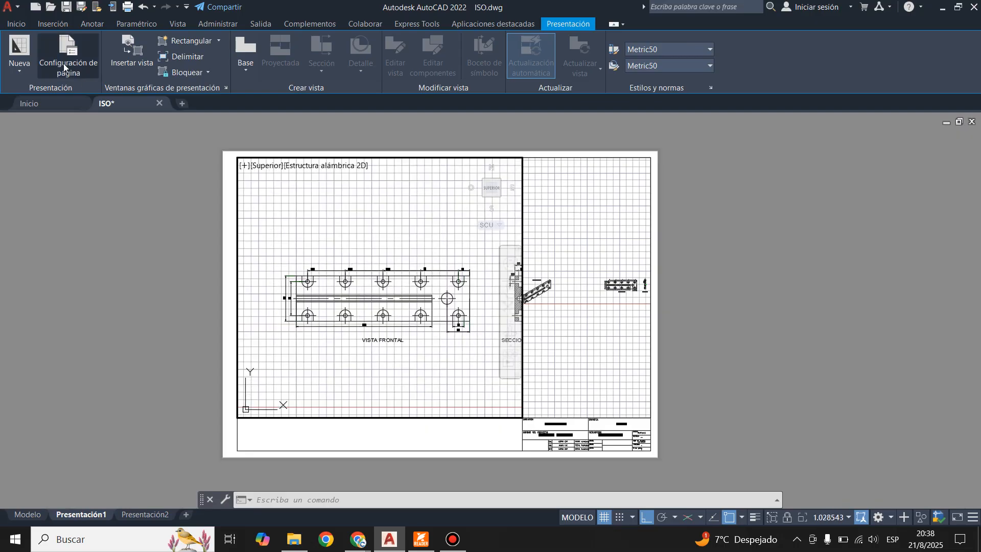
pyautogui.click(23, 24)
pyautogui.click(77, 51)
pyautogui.click(365, 226)
pyautogui.press('Escape')
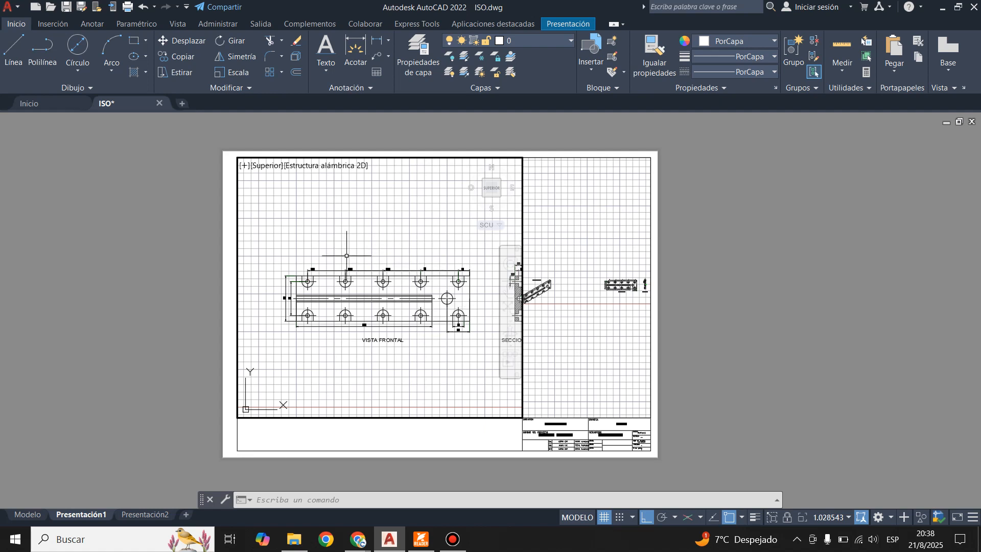
# Step: Set the large viewport's scale to 1:1 and pan until the front view and section A-A both fit inside it
pyautogui.click(848, 519)
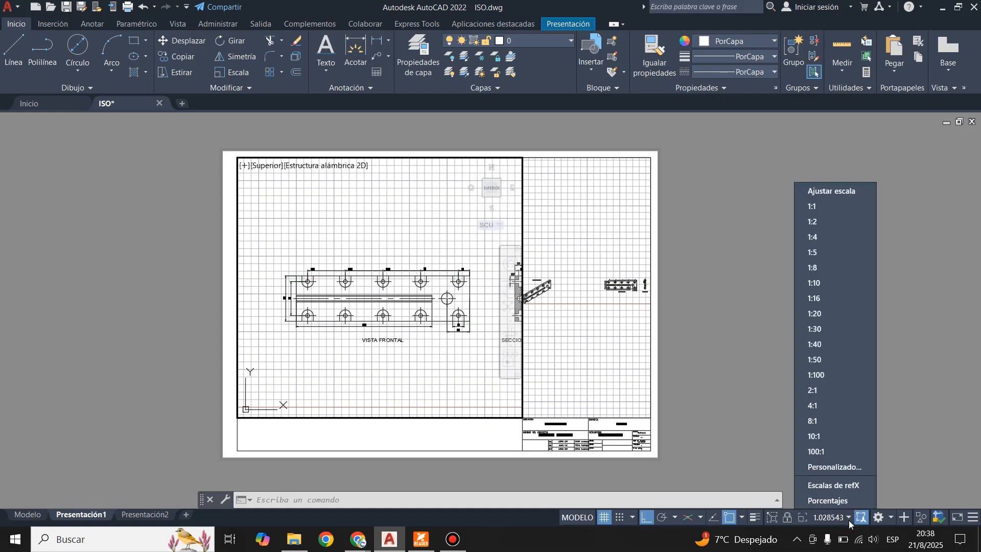
pyautogui.click(815, 207)
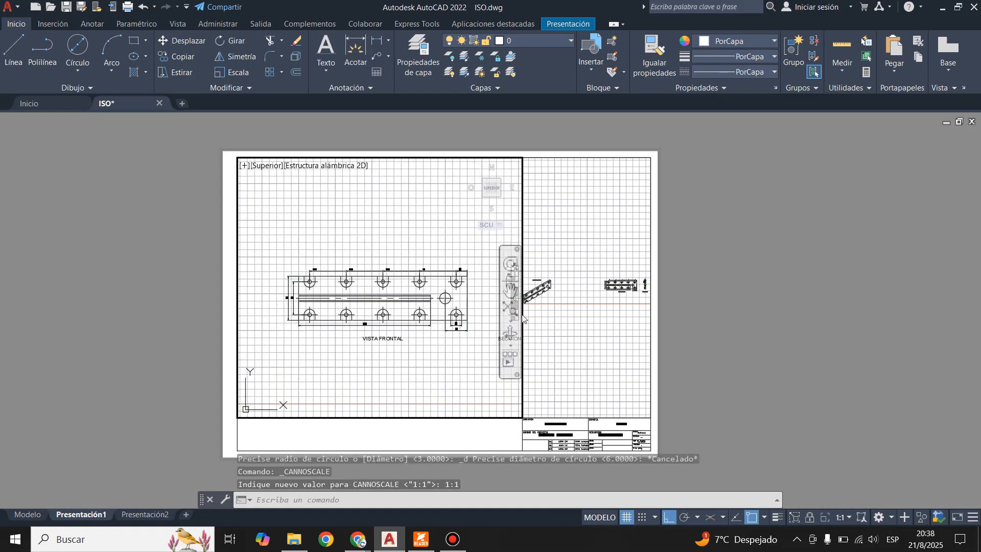
pyautogui.click(511, 291)
pyautogui.moveTo(428, 354); pyautogui.dragTo(411, 355)
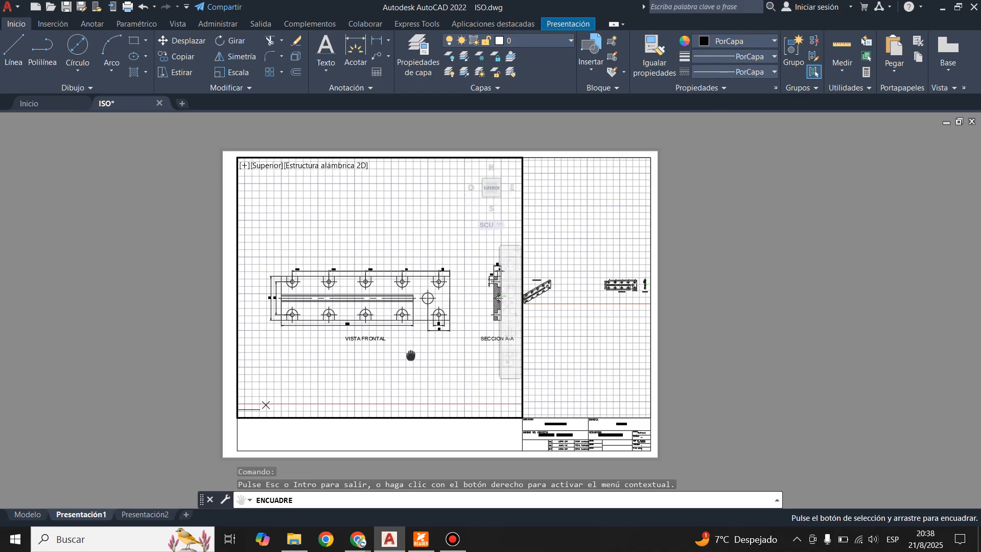
pyautogui.moveTo(411, 355); pyautogui.dragTo(403, 354)
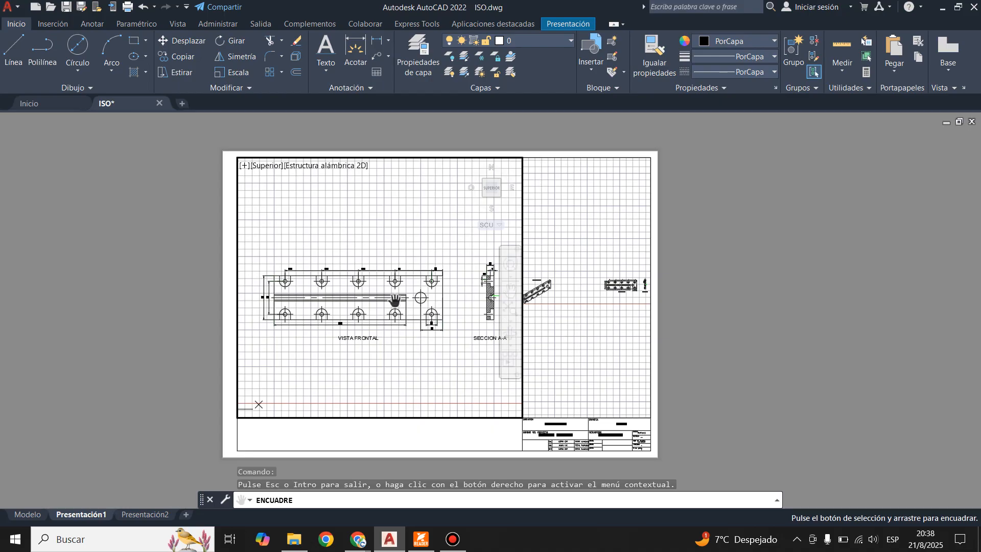
pyautogui.press('Escape')
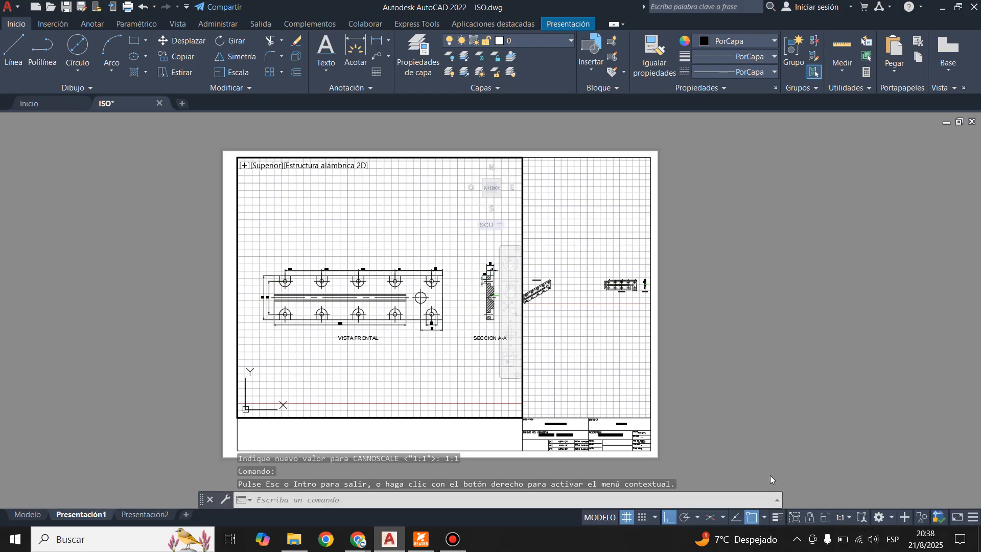
# Step: Lock the large viewport and return to paper space
pyautogui.click(811, 518)
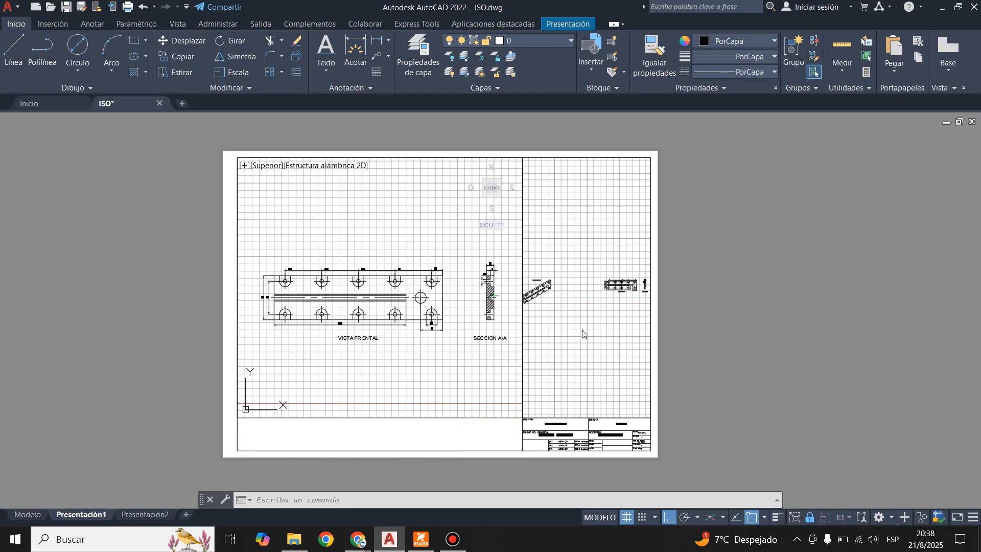
pyautogui.doubleClick(486, 437)
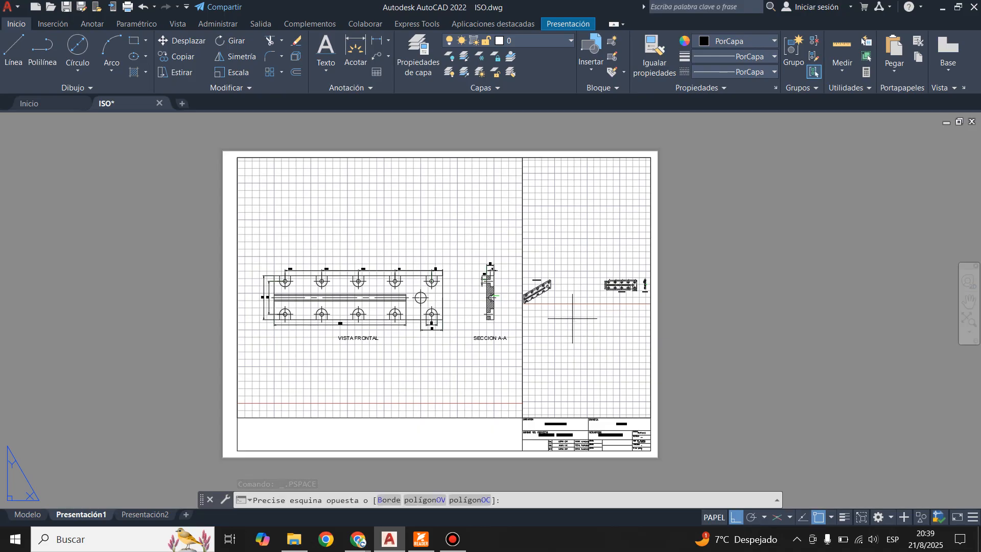
# Step: Activate the narrow viewport above the title block and frame the whole isometric view with its VISTA ISOMETRICA label in it
pyautogui.doubleClick(572, 319)
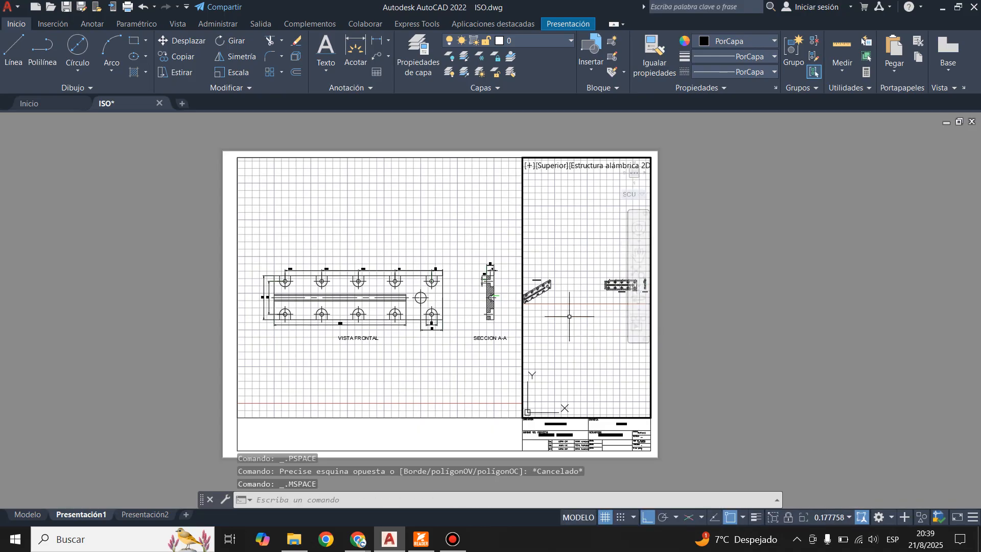
pyautogui.click(638, 254)
pyautogui.moveTo(558, 337); pyautogui.dragTo(609, 335)
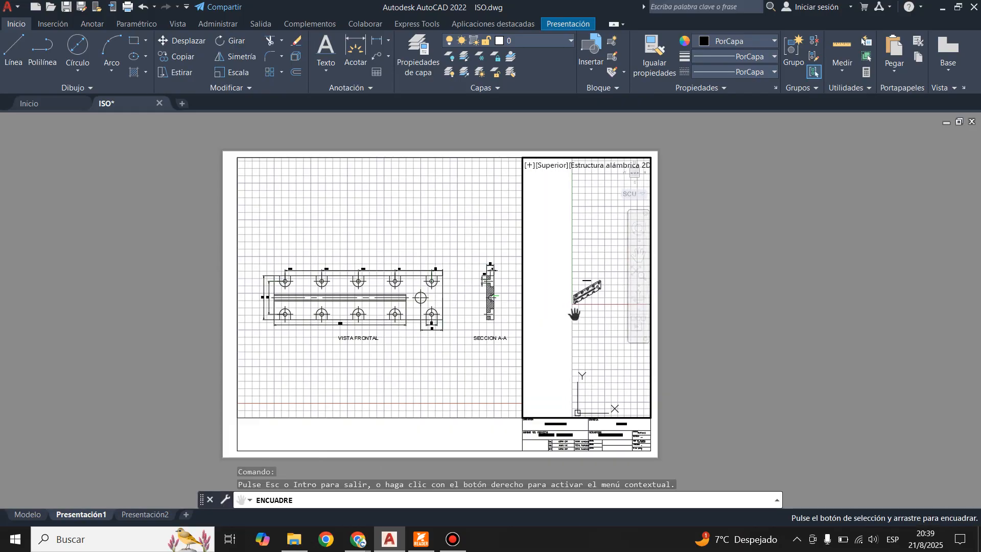
pyautogui.scroll(6, 578, 296)
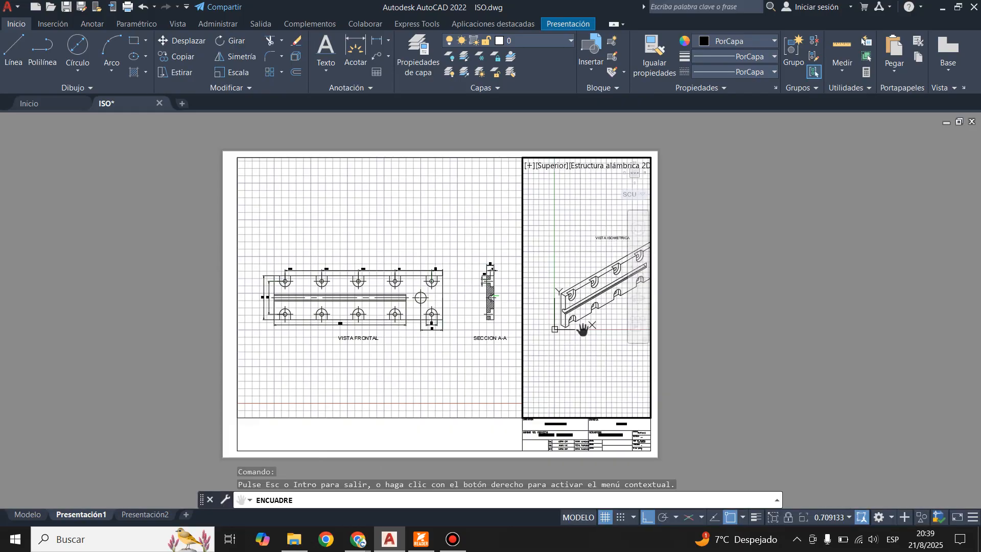
pyautogui.scroll(-2, 576, 329)
pyautogui.scroll(2, 604, 330)
pyautogui.moveTo(604, 330); pyautogui.dragTo(594, 339)
pyautogui.press('Escape')
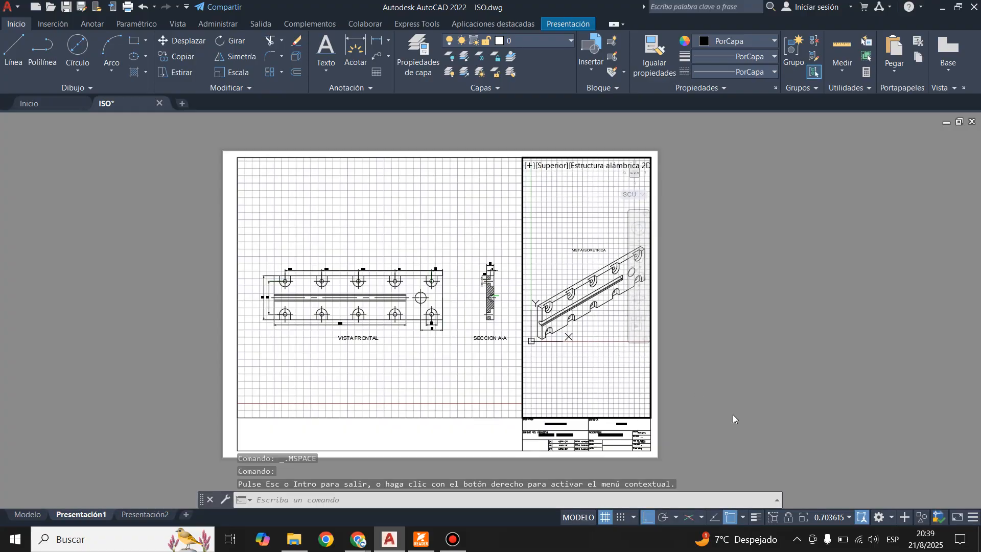
# Step: Set the isometric viewport's scale to 1:1 and return to paper space
pyautogui.click(845, 519)
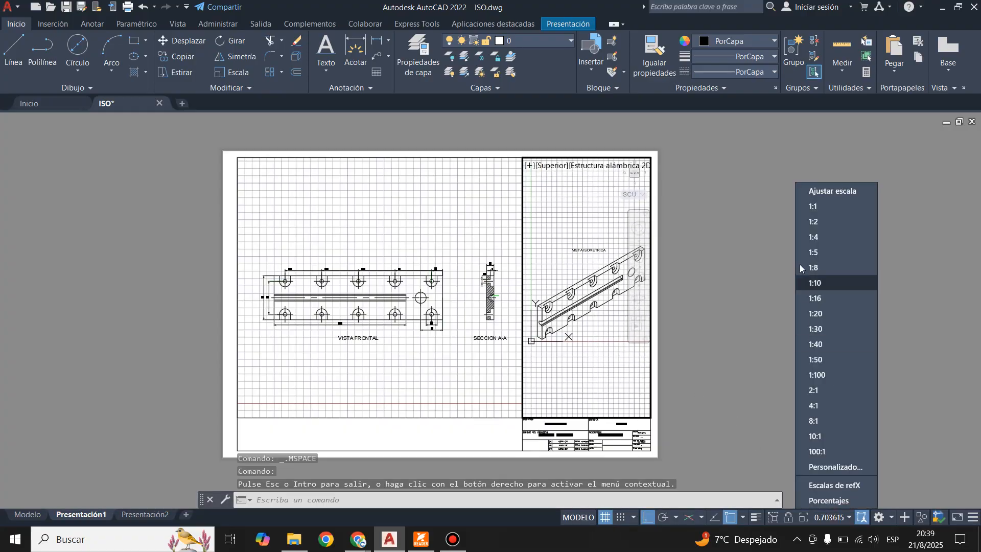
pyautogui.click(823, 207)
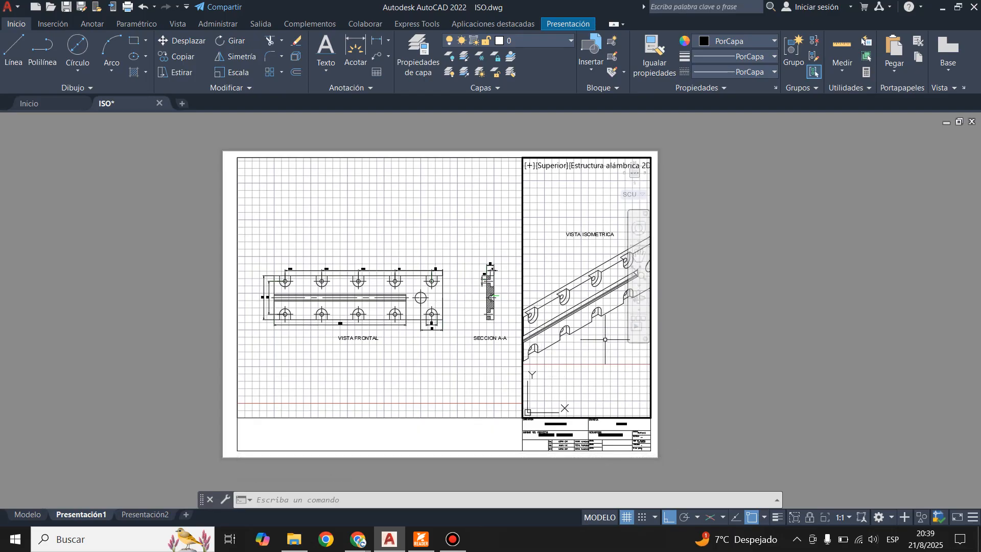
pyautogui.doubleClick(687, 372)
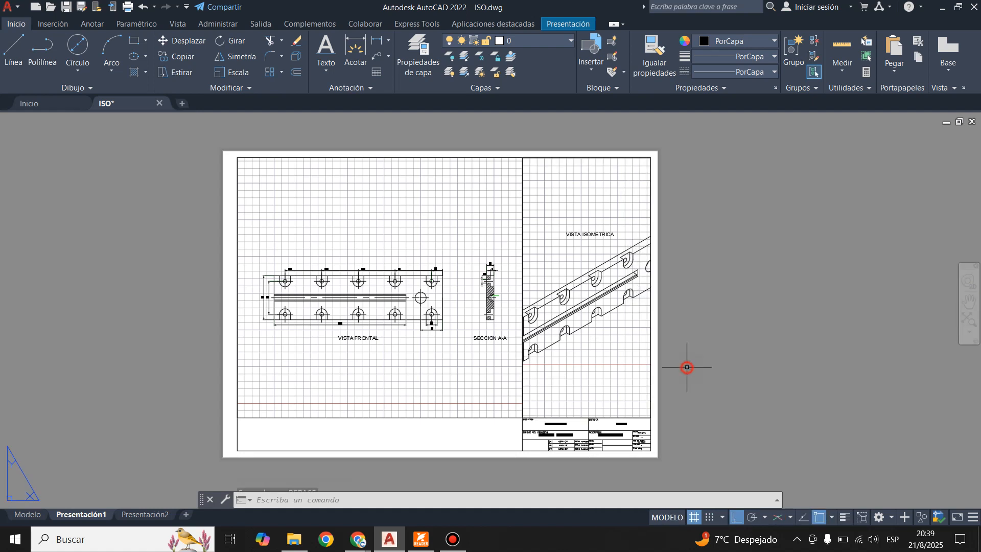
# Step: Shift the front view and section A-A slightly left inside the large viewport, then lock that viewport and return to paper space
pyautogui.doubleClick(360, 228)
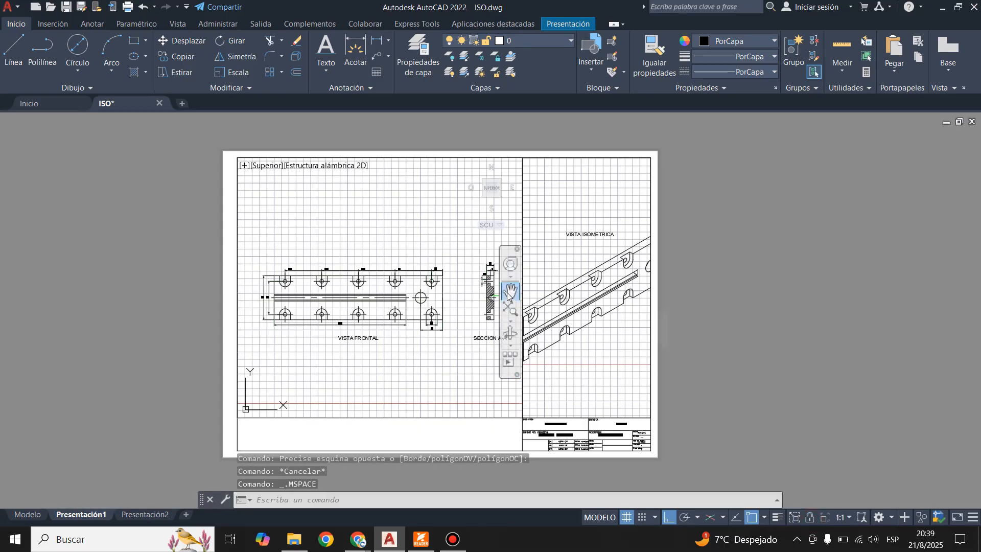
pyautogui.click(509, 290)
pyautogui.moveTo(445, 316); pyautogui.dragTo(432, 318)
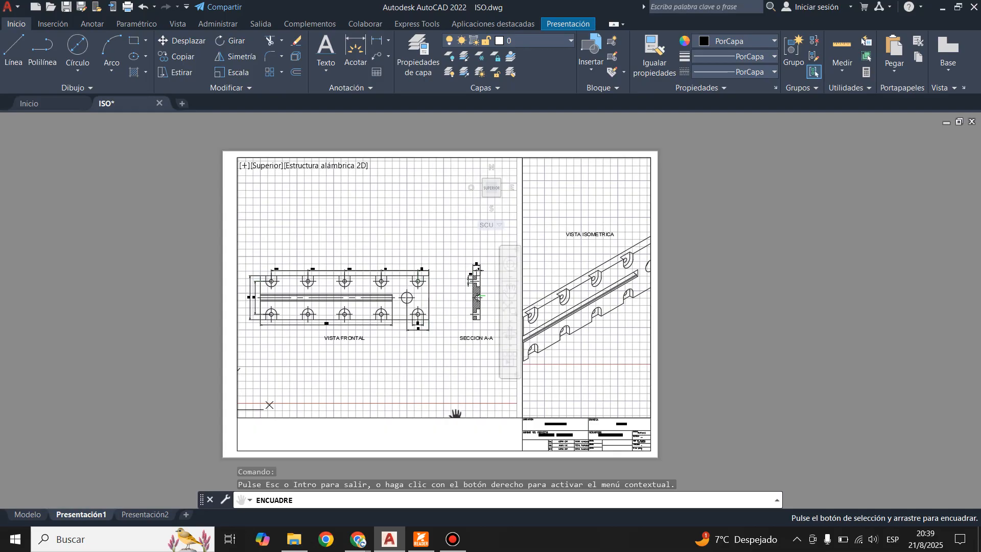
pyautogui.press('Escape')
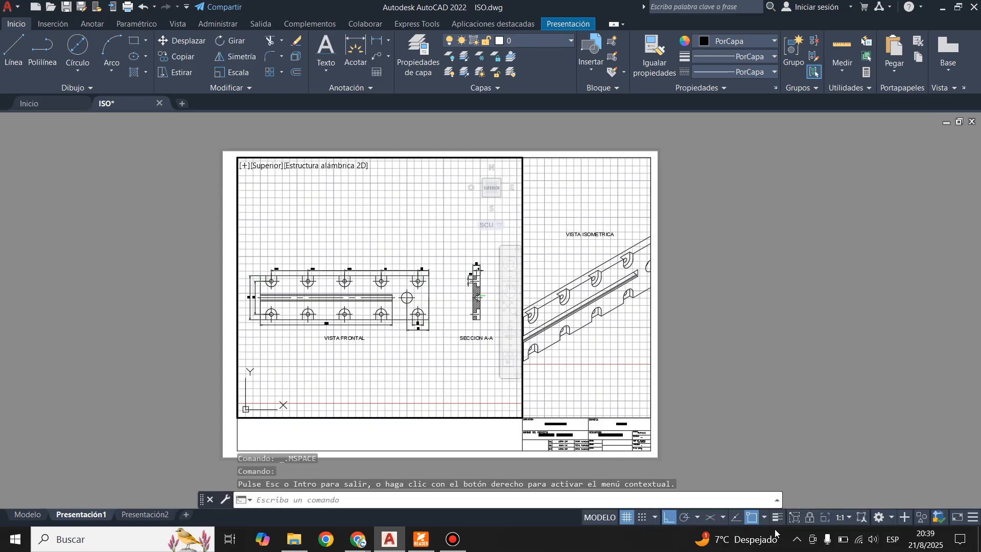
pyautogui.click(810, 518)
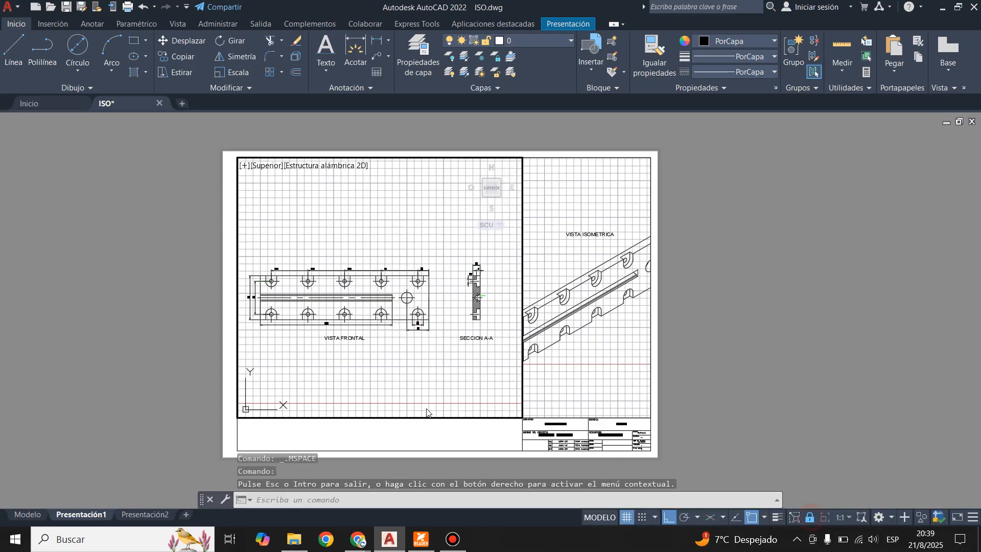
pyautogui.doubleClick(441, 440)
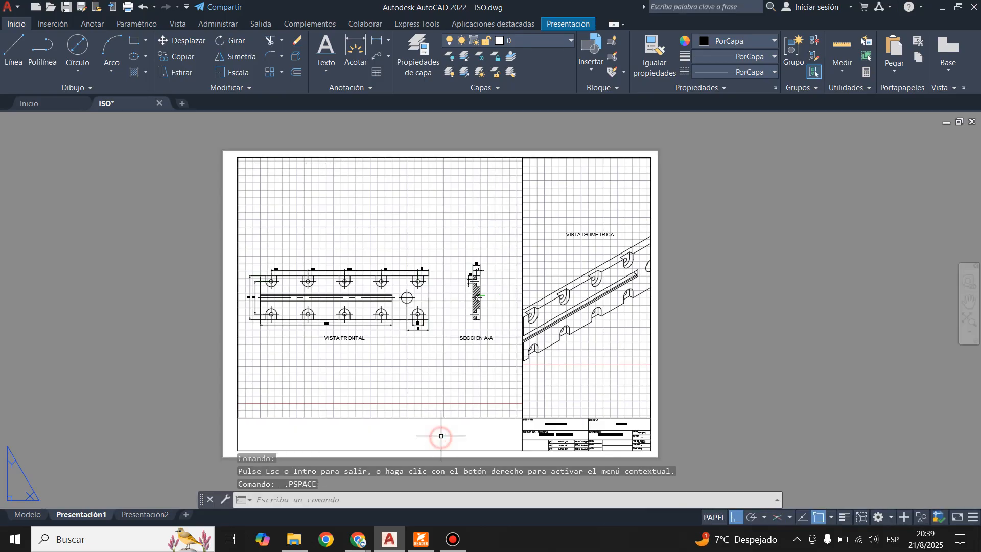
# Step: Narrow the large viewport by pulling its right edge about 29 units left, close to section A-A
pyautogui.click(470, 417)
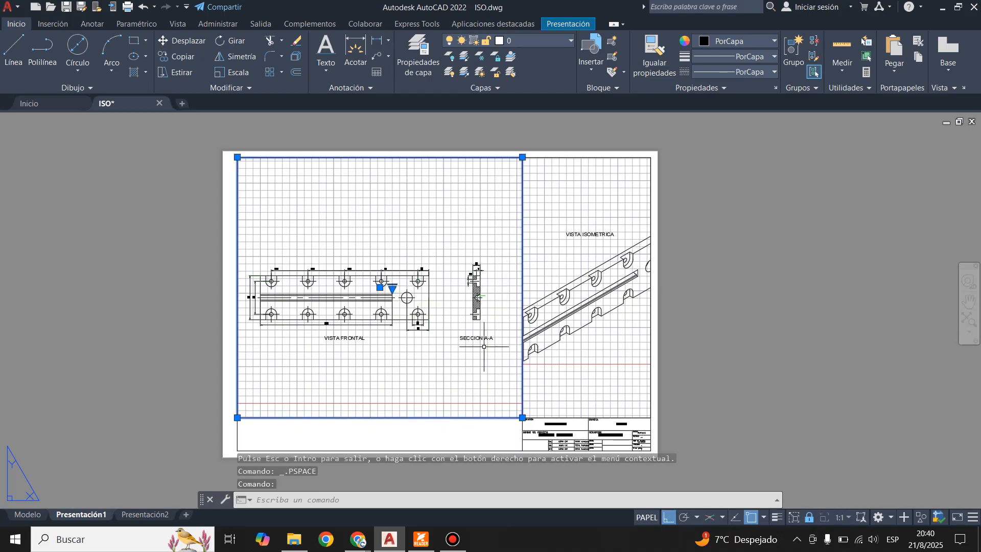
pyautogui.scroll(2, 511, 154)
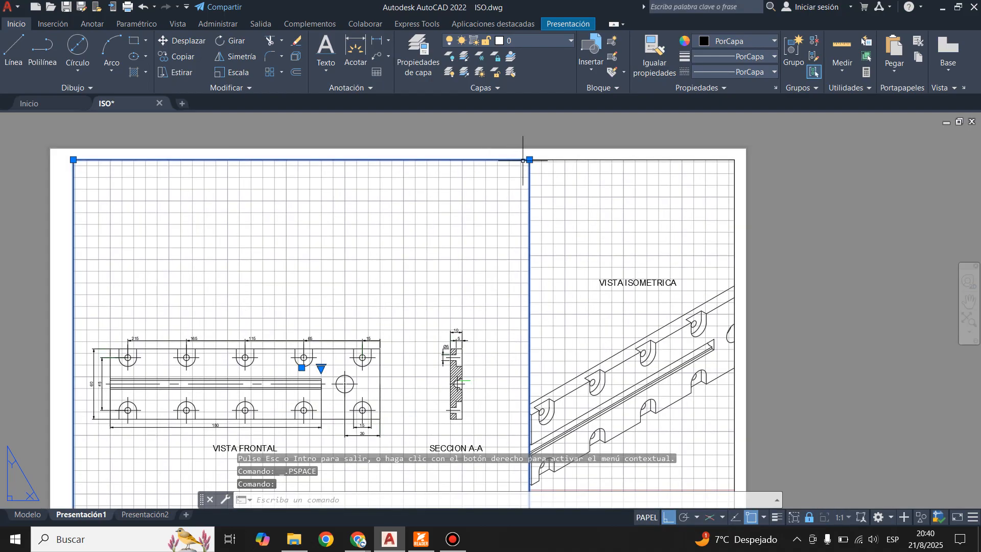
pyautogui.click(529, 159)
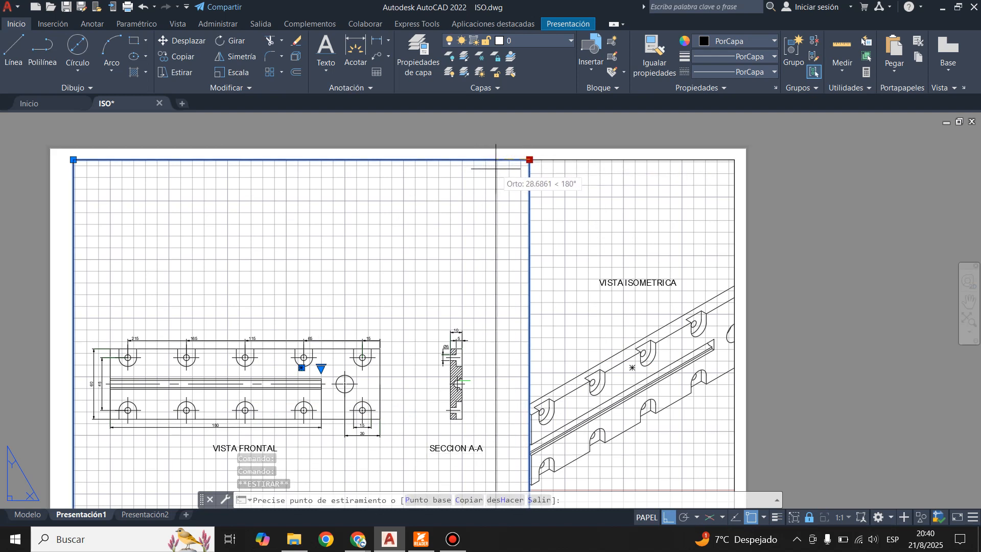
pyautogui.click(496, 168)
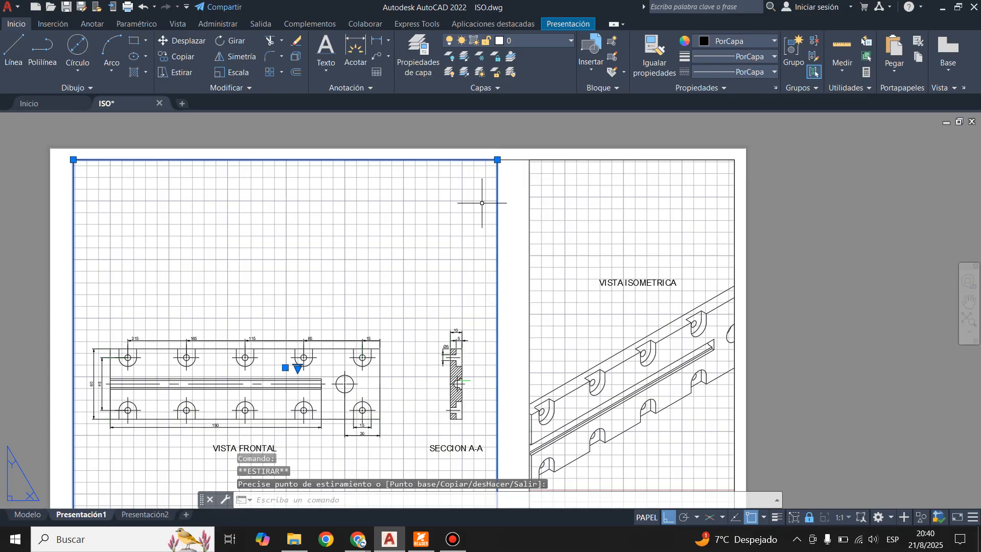
pyautogui.scroll(-2, 482, 202)
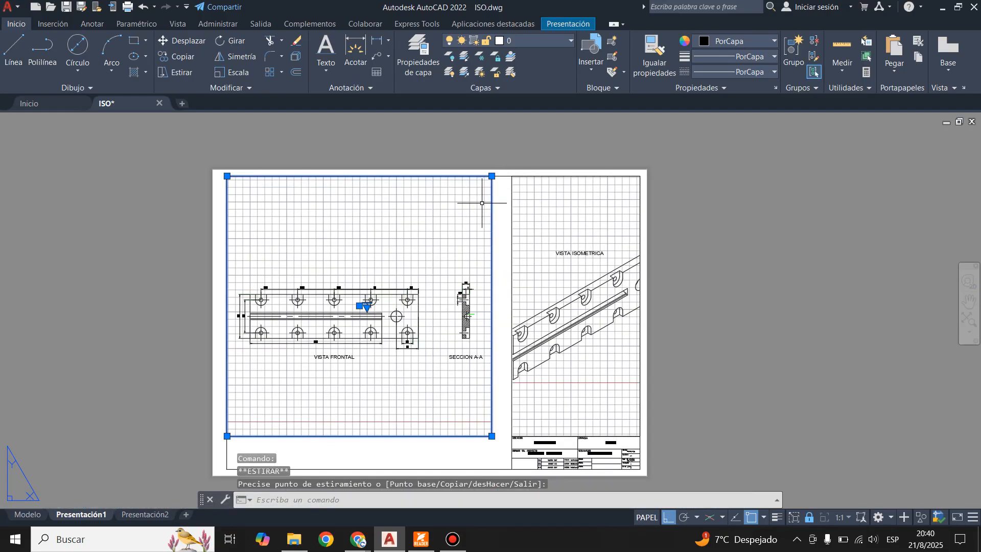
pyautogui.press('Escape')
pyautogui.doubleClick(545, 264)
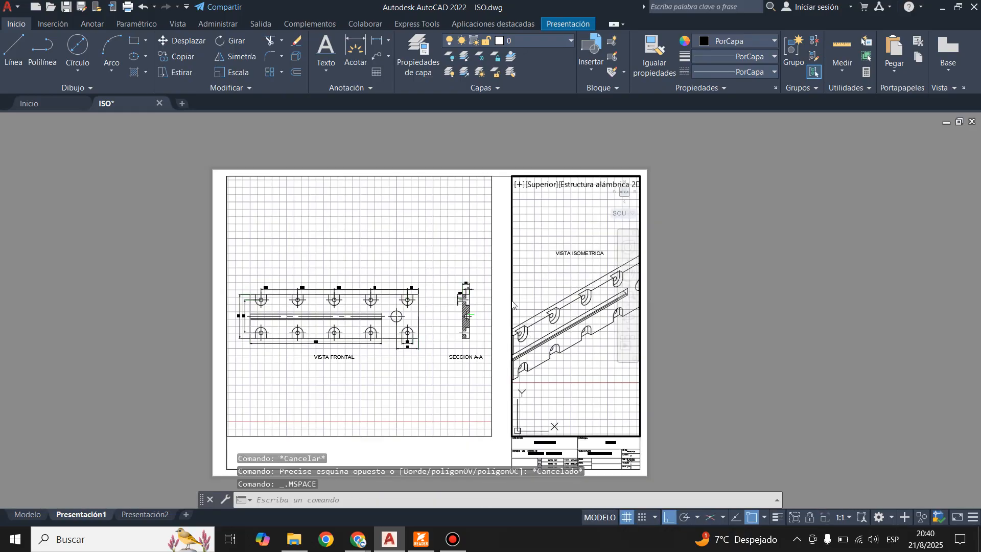
pyautogui.press('Escape')
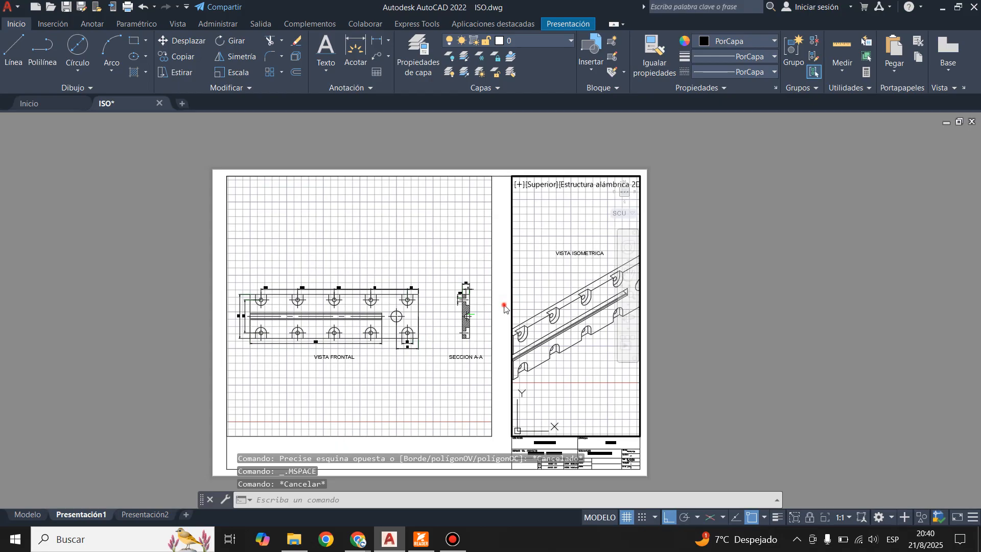
pyautogui.doubleClick(504, 307)
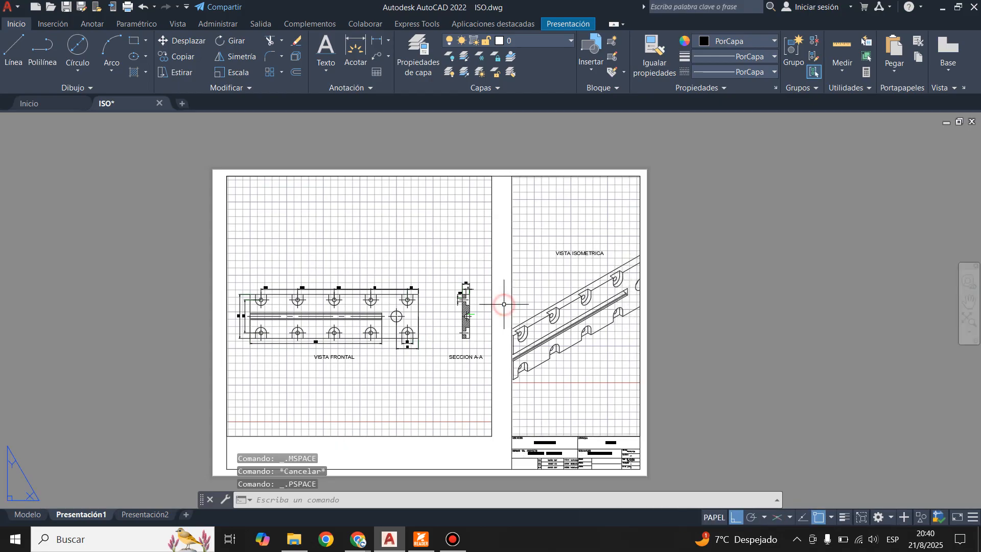
# Step: Widen the isometric viewport by stretching its left edge to the large viewport's border and about 10 units beyond it
pyautogui.click(513, 197)
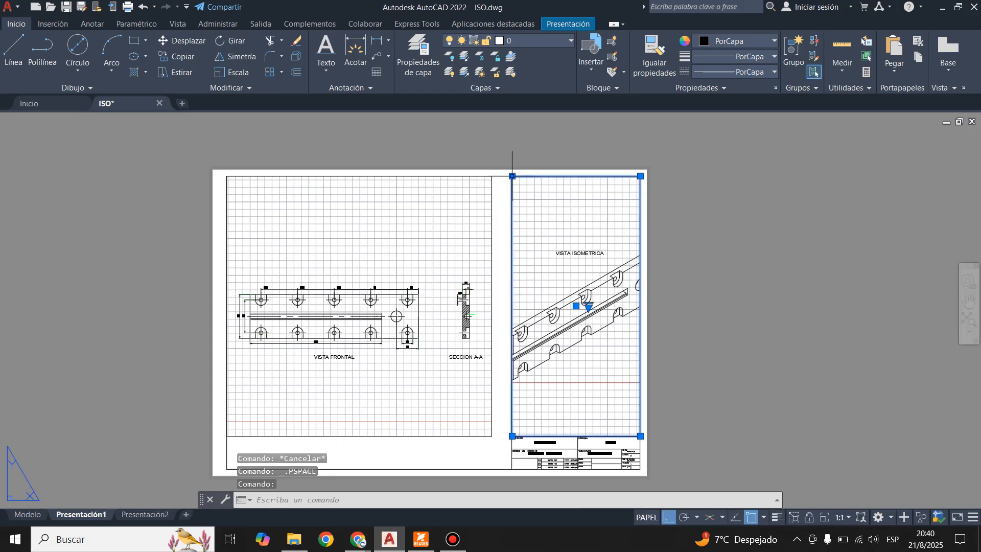
pyautogui.scroll(2, 512, 176)
pyautogui.click(512, 176)
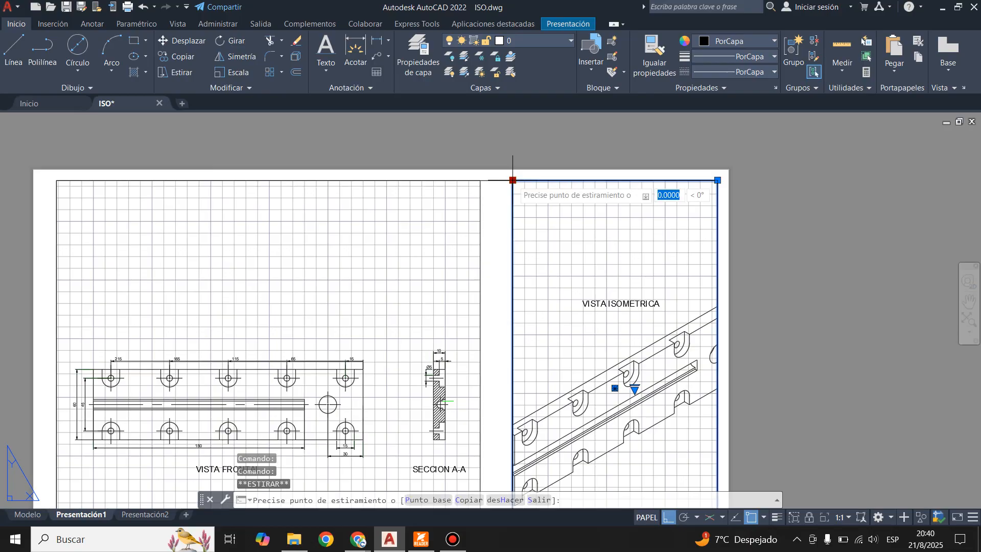
pyautogui.click(481, 180)
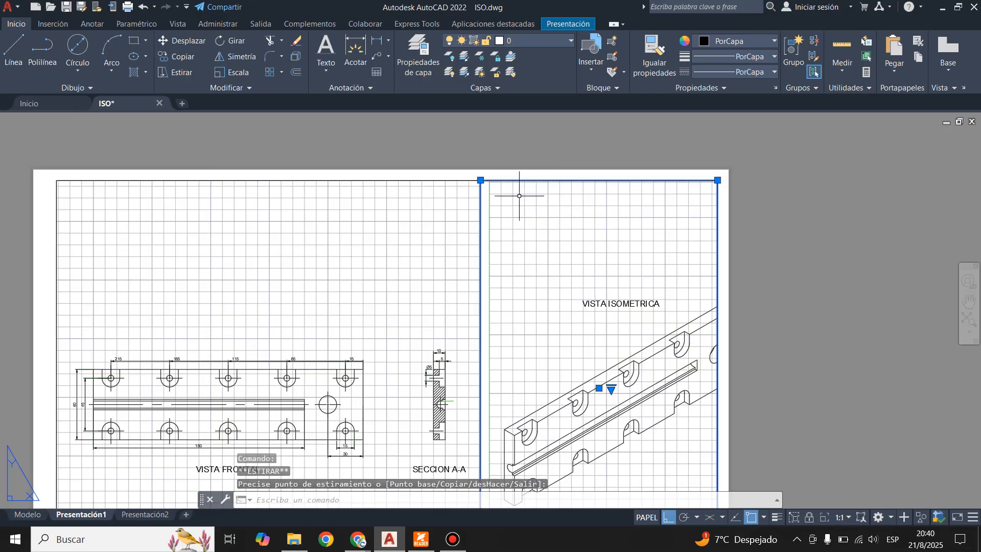
pyautogui.click(481, 180)
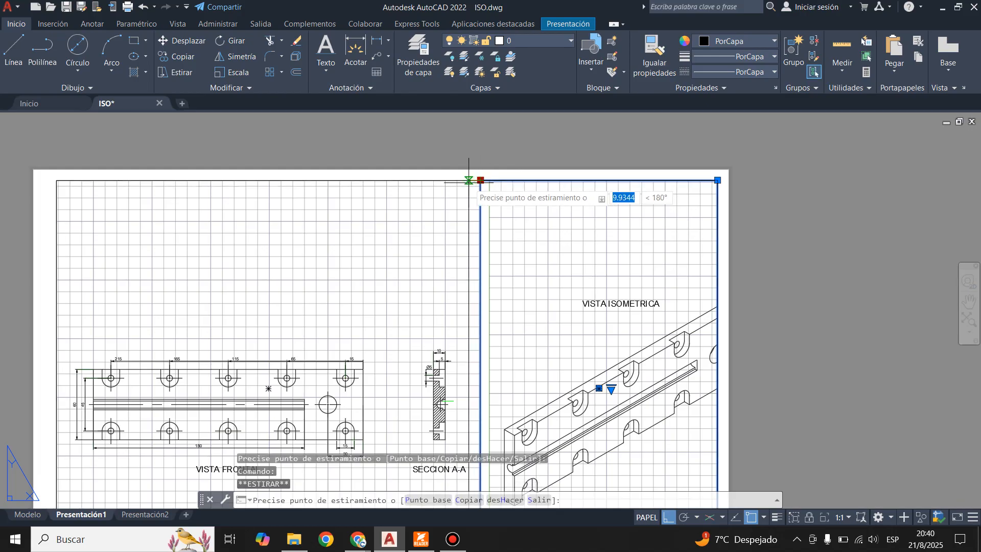
pyautogui.click(469, 179)
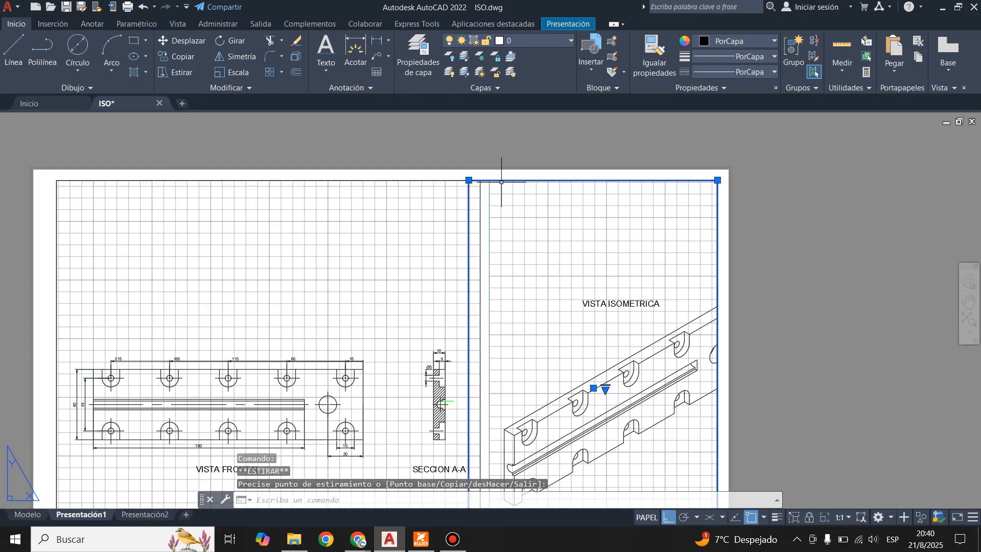
pyautogui.scroll(-2, 501, 182)
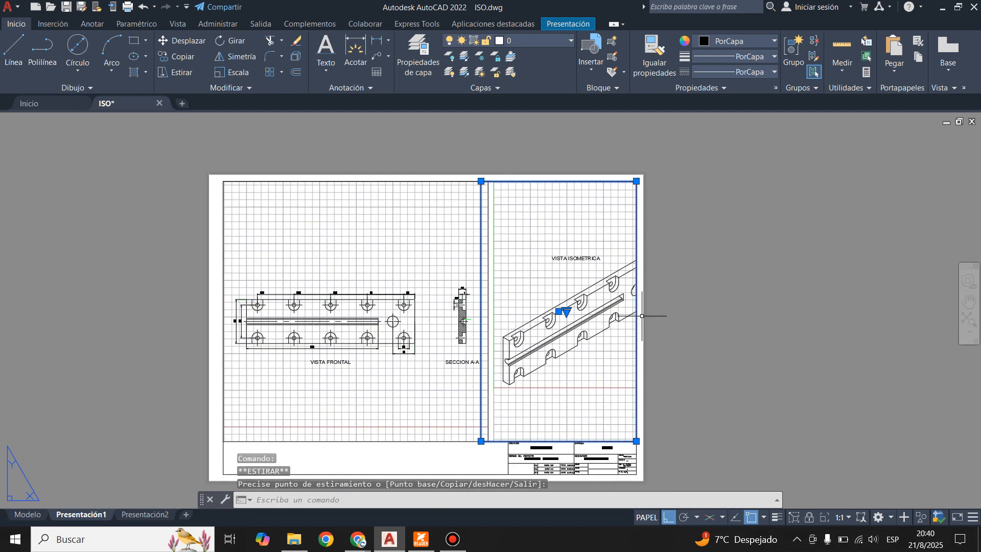
pyautogui.press('Escape')
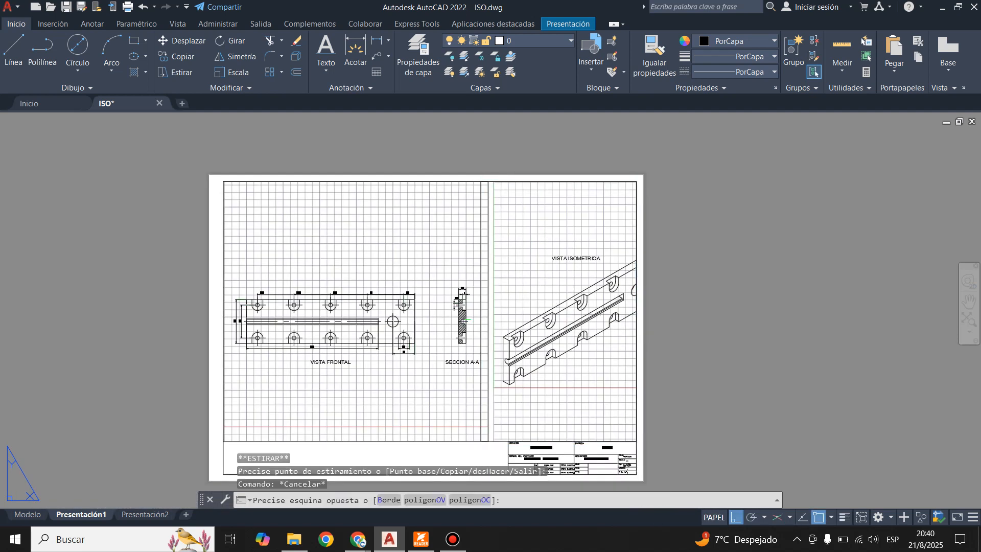
# Step: Activate the isometric viewport and shift the isometric view slightly left inside it
pyautogui.doubleClick(525, 285)
pyautogui.click(618, 285)
pyautogui.moveTo(577, 325); pyautogui.dragTo(568, 325)
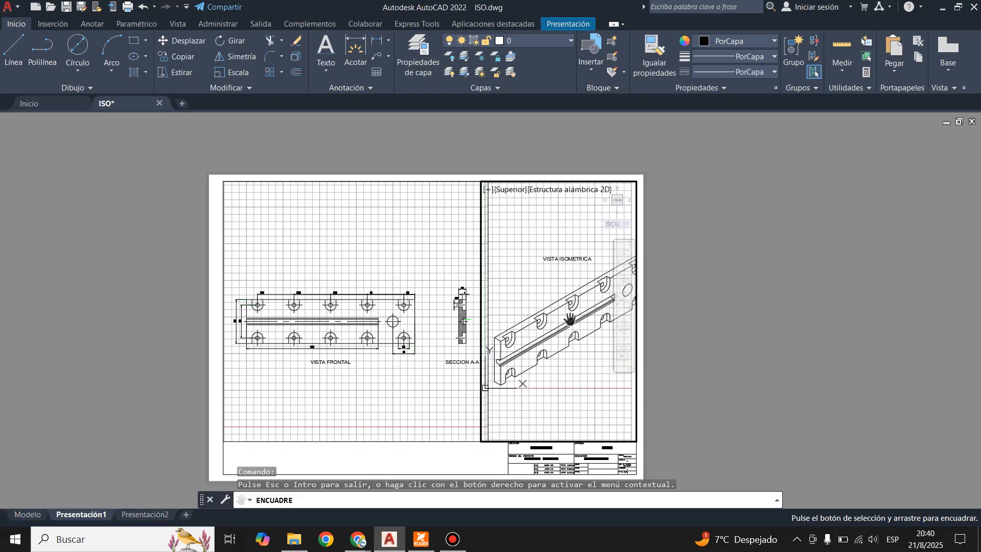
pyautogui.press('Escape')
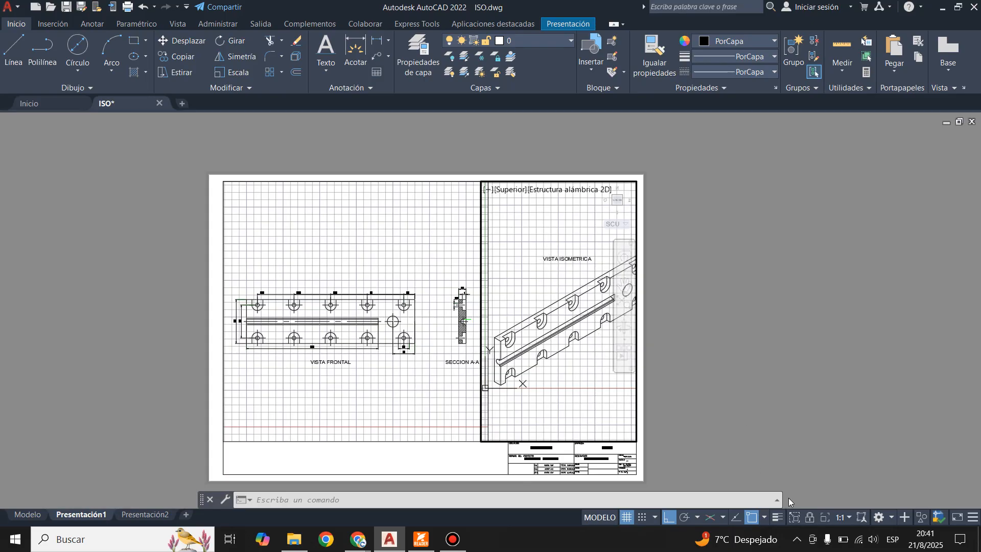
# Step: Try the 1:2 scale on the isometric viewport, then restore it to 1:1
pyautogui.click(850, 518)
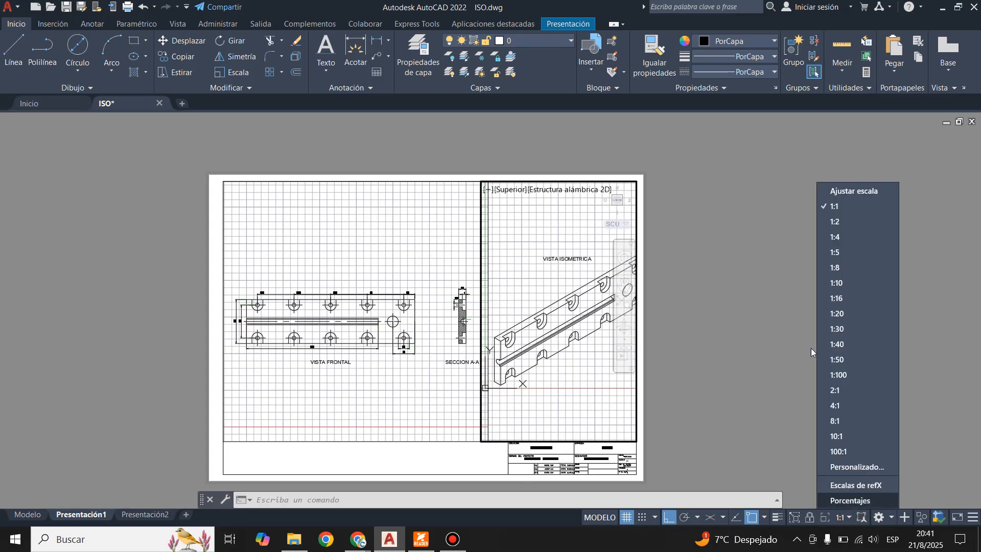
pyautogui.click(840, 218)
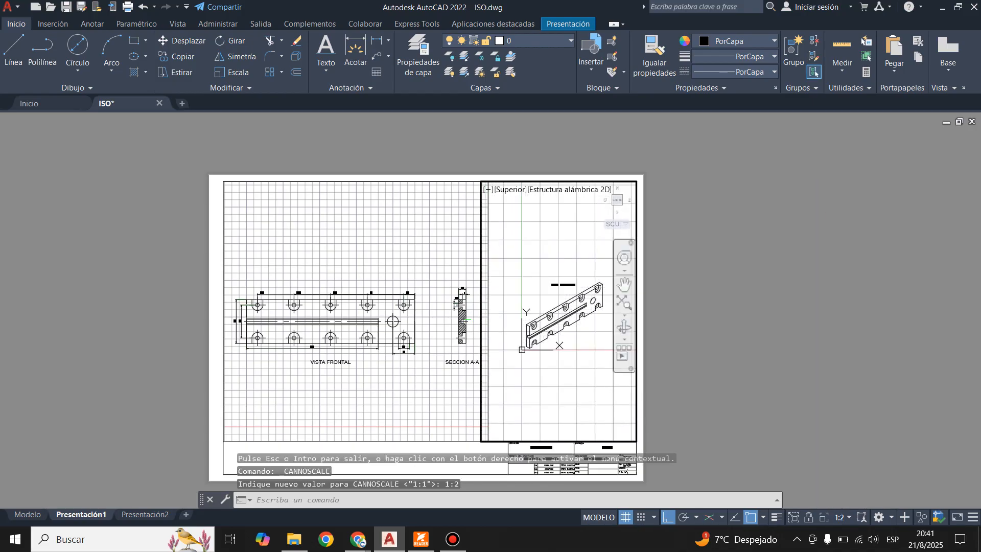
pyautogui.click(848, 517)
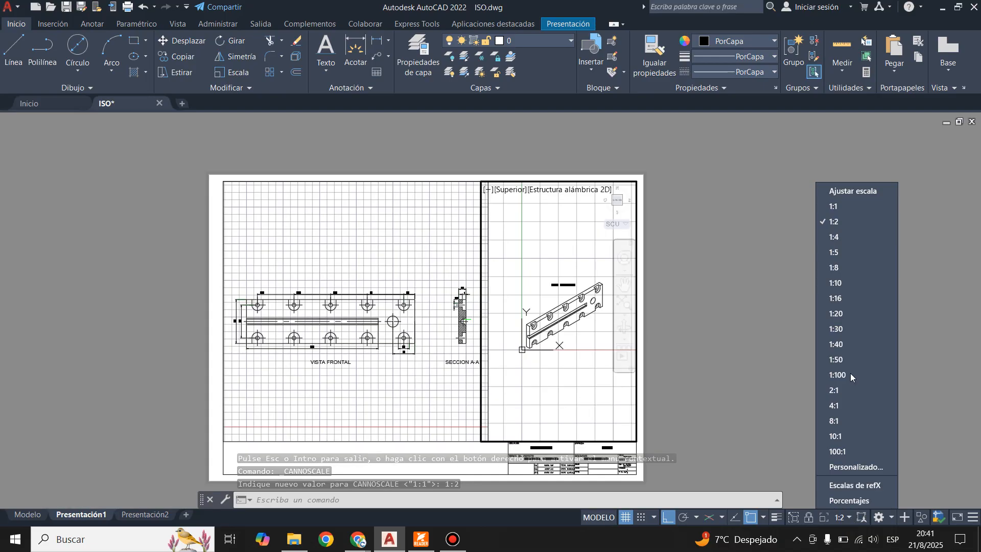
pyautogui.click(839, 207)
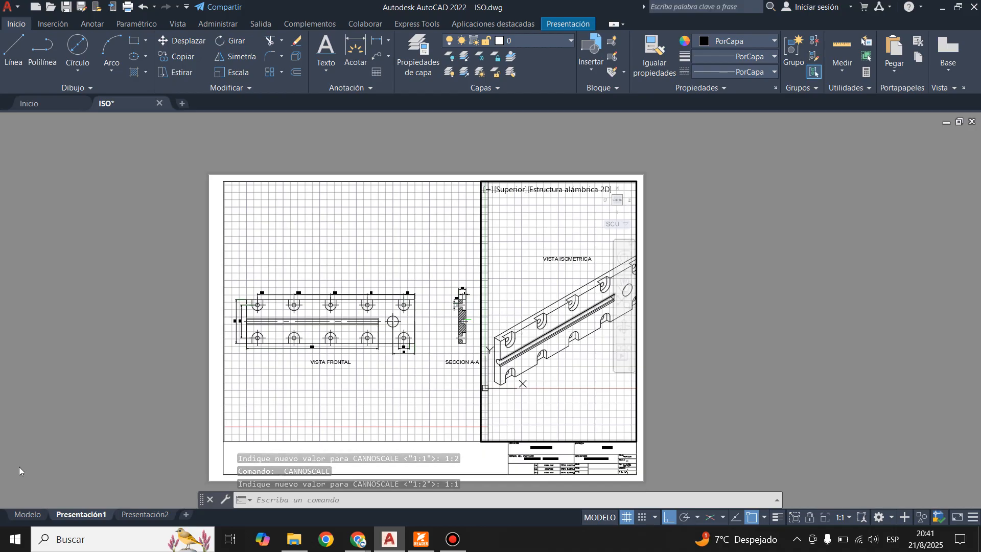
# Step: In model space, move section A-A with its dimensions and label about 35 units left, closer to the front view
pyautogui.click(25, 514)
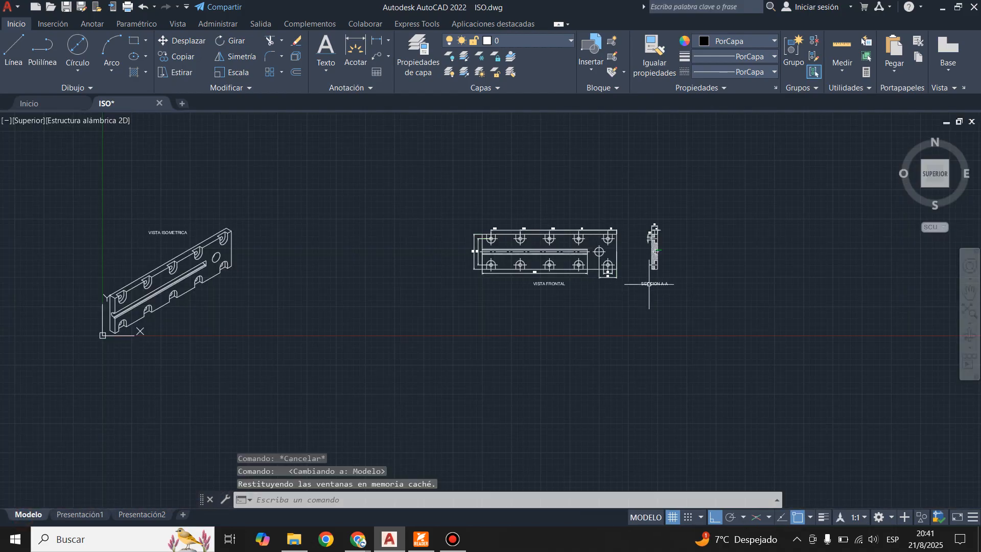
pyautogui.scroll(5, 685, 215)
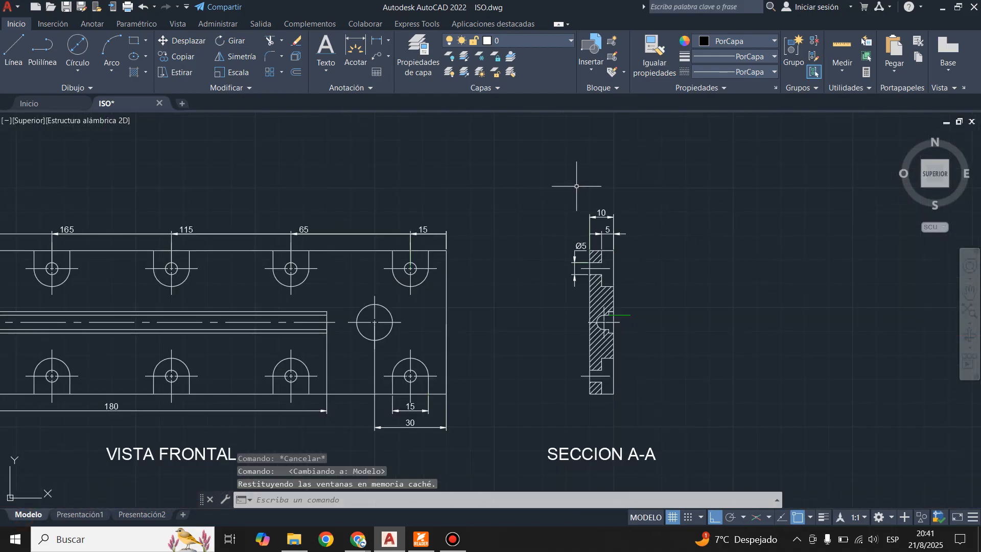
pyautogui.click(525, 191)
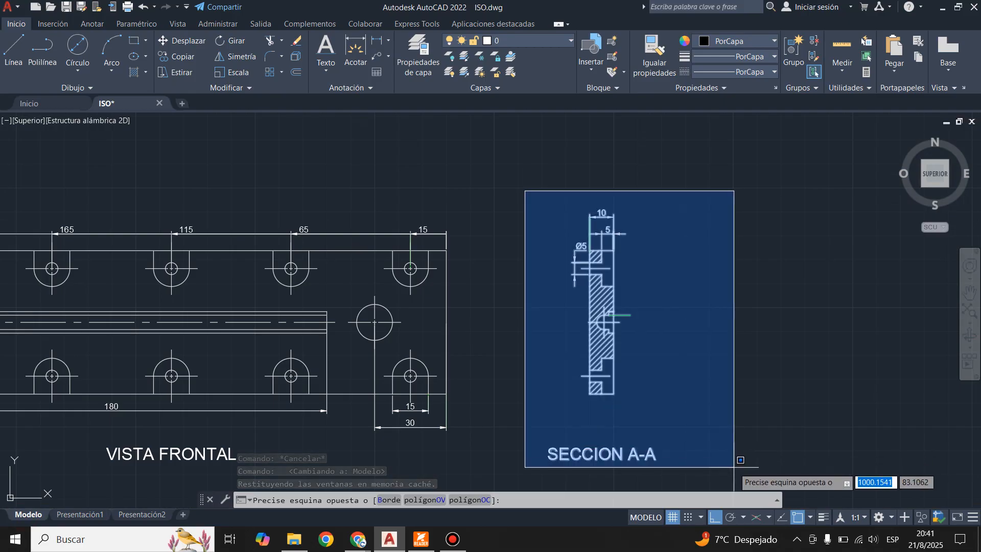
pyautogui.click(734, 467)
pyautogui.click(176, 40)
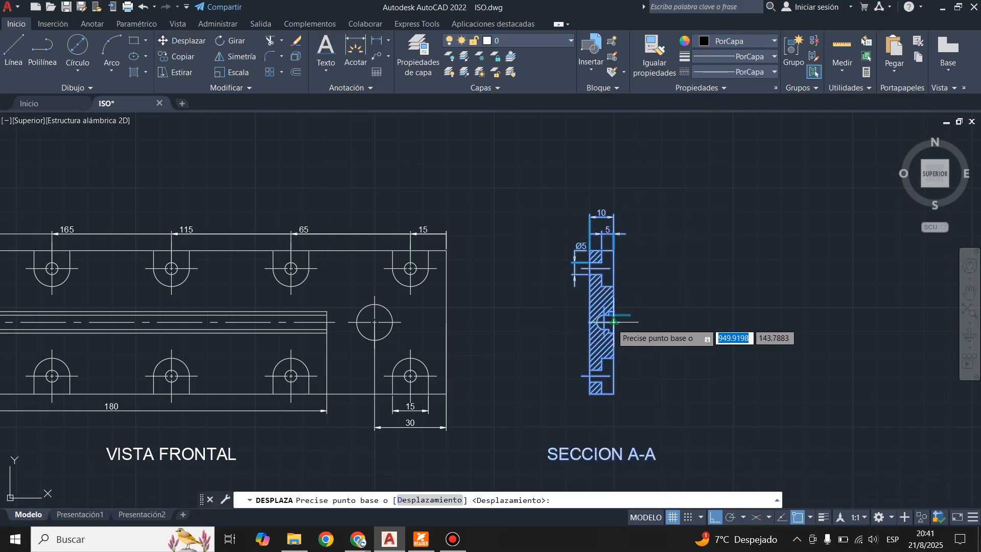
pyautogui.click(613, 321)
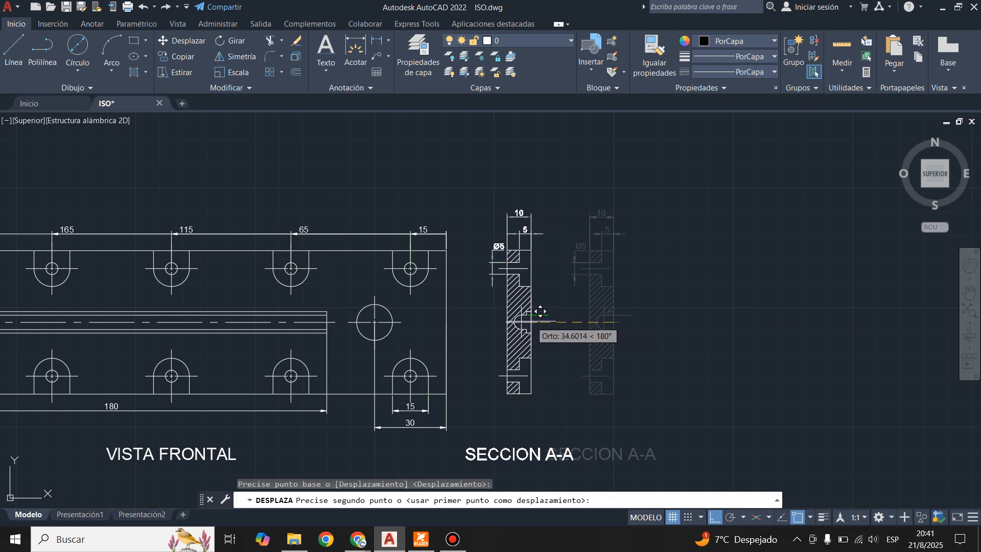
pyautogui.click(540, 311)
pyautogui.press('Escape')
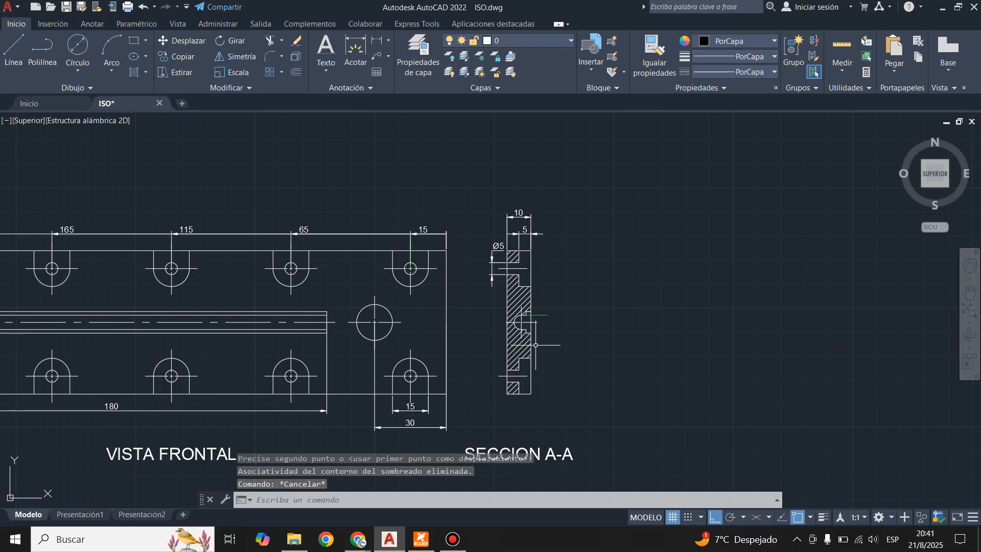
# Step: Return to paper space on the Presentación1 sheet and stretch the isometric viewport's left edge to just beside the SECCION A-A label
pyautogui.click(81, 514)
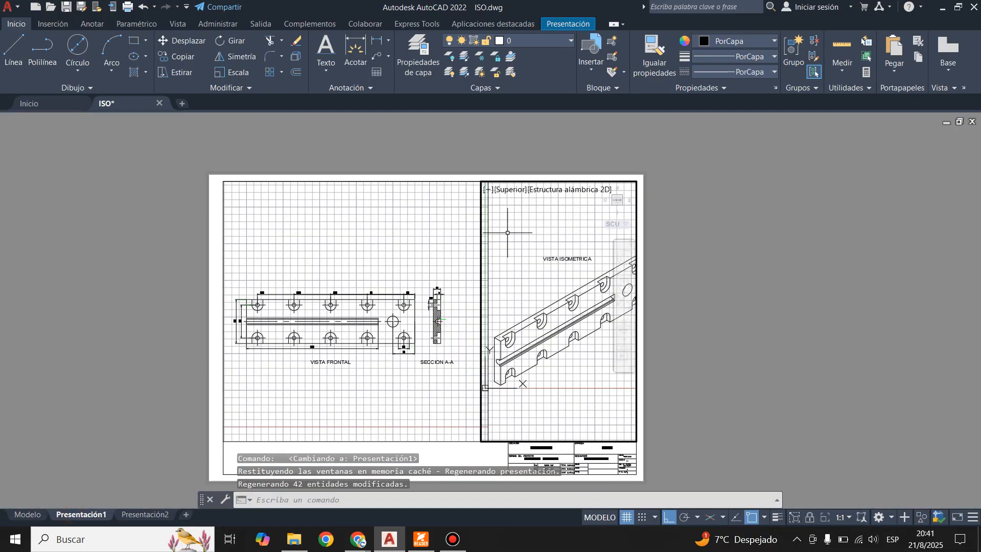
pyautogui.press('Escape')
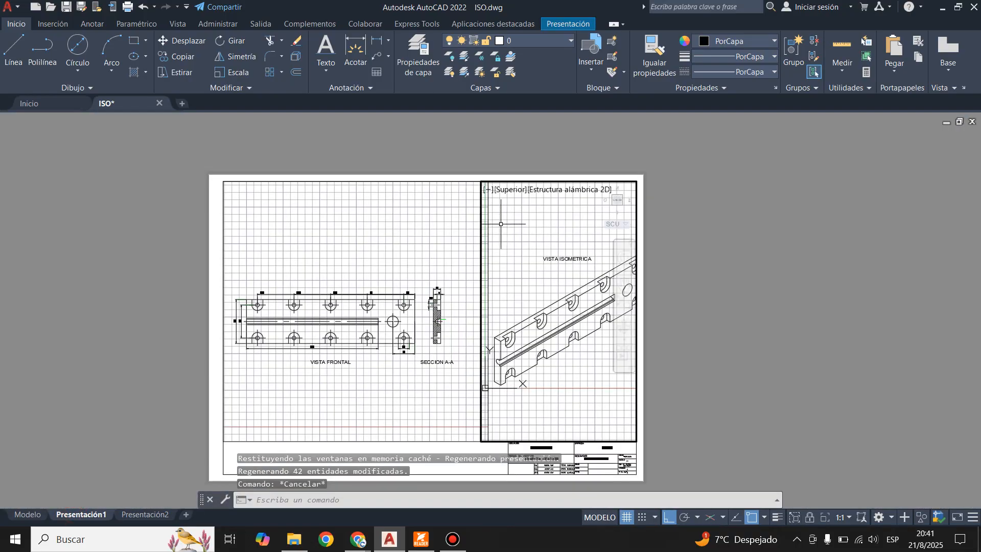
pyautogui.doubleClick(693, 413)
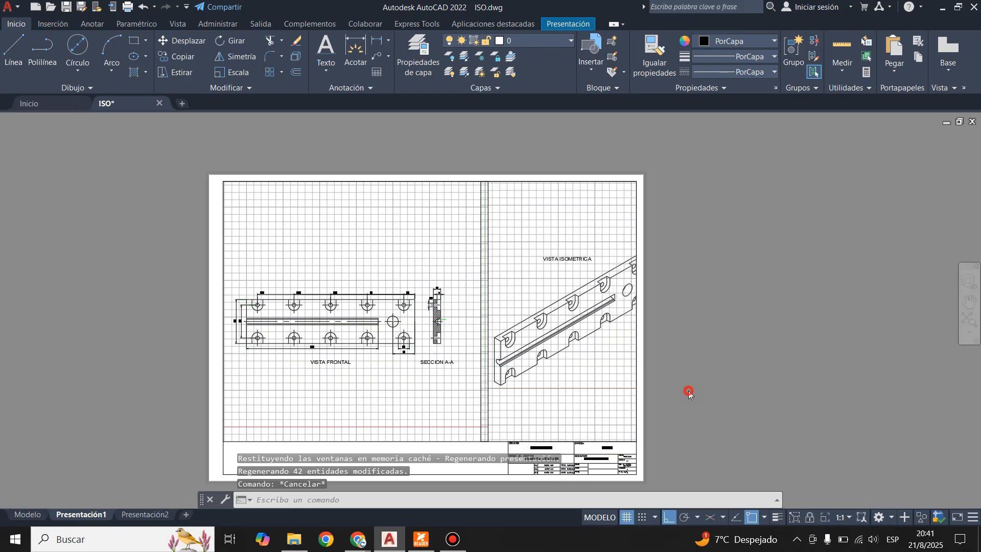
pyautogui.click(519, 181)
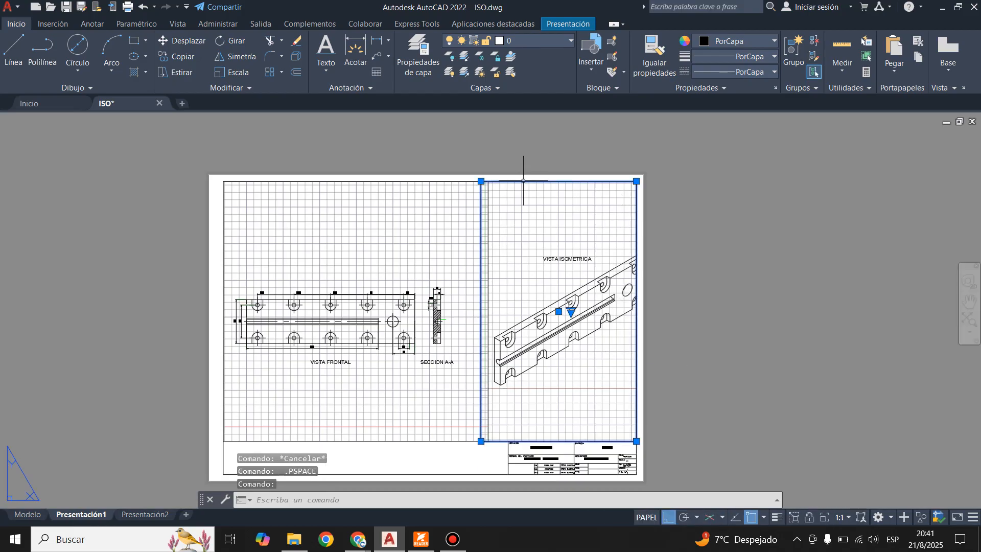
pyautogui.click(480, 181)
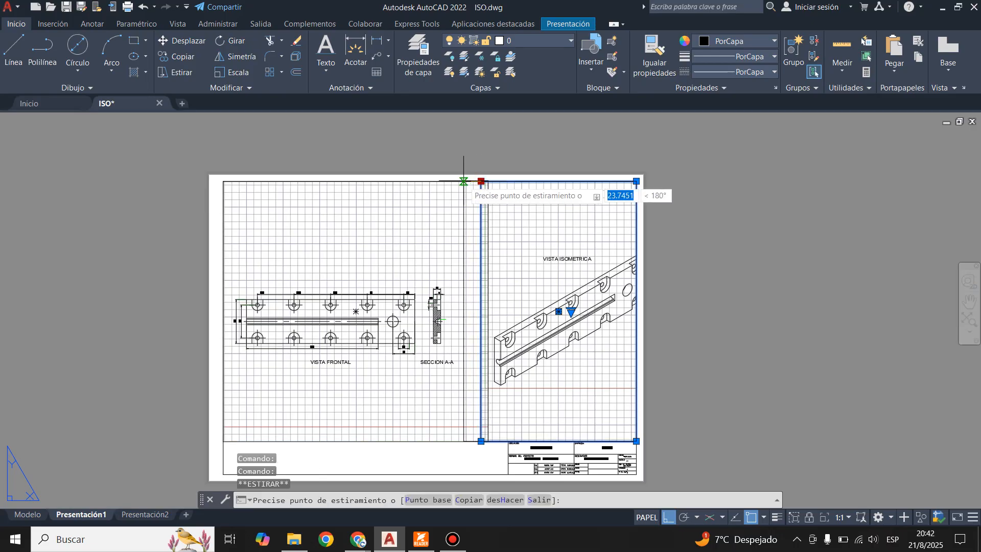
pyautogui.click(458, 181)
# Step: Activate the widened isometric viewport and pan the isometric view left until the whole plate fits inside
pyautogui.doubleClick(537, 230)
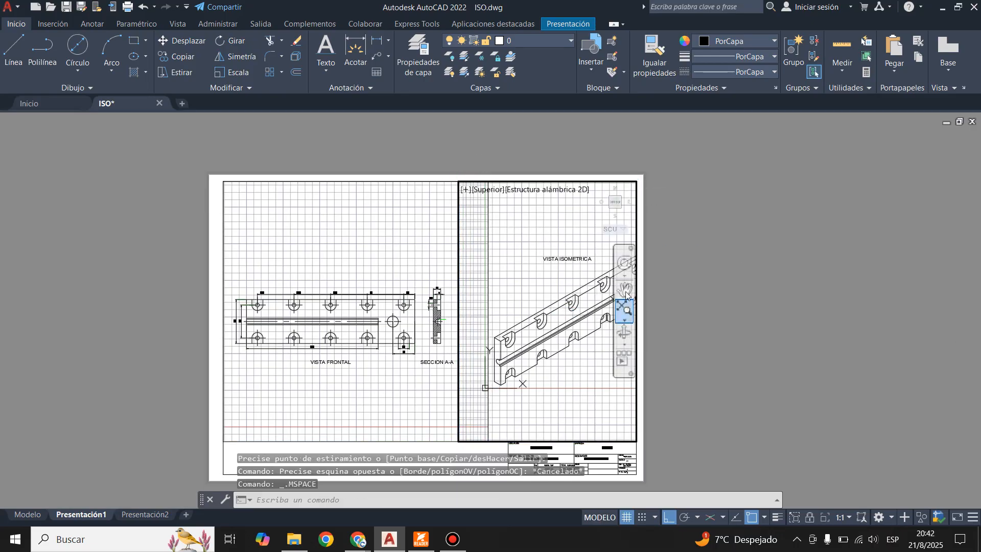
pyautogui.click(624, 289)
pyautogui.moveTo(556, 341)
pyautogui.mouseDown()
pyautogui.moveTo(565, 339)
pyautogui.moveTo(550, 344)
pyautogui.moveTo(551, 382)
pyautogui.moveTo(550, 344)
pyautogui.mouseUp()
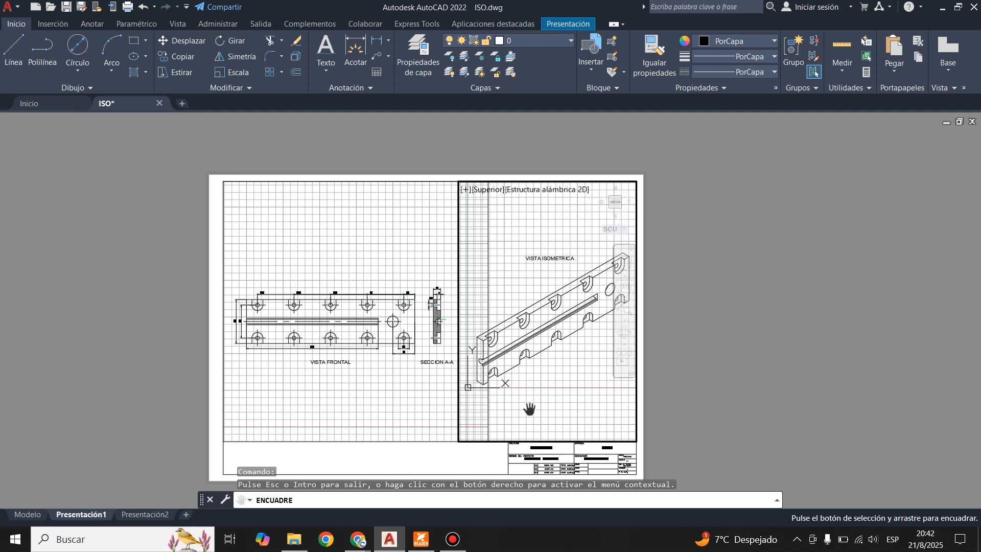
pyautogui.press('Escape')
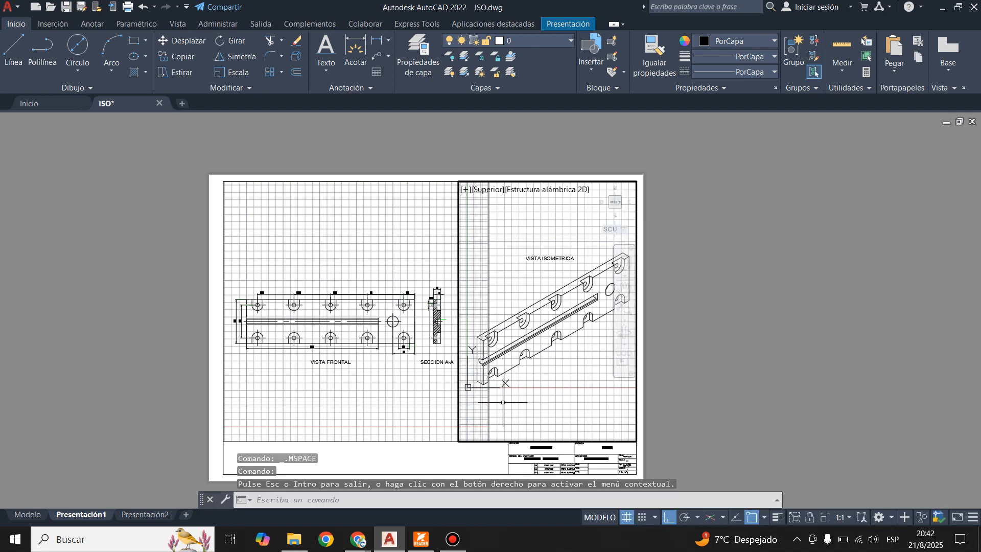
# Step: Lock the isometric viewport's scale and return to paper space on the Presentación1 sheet
pyautogui.click(811, 517)
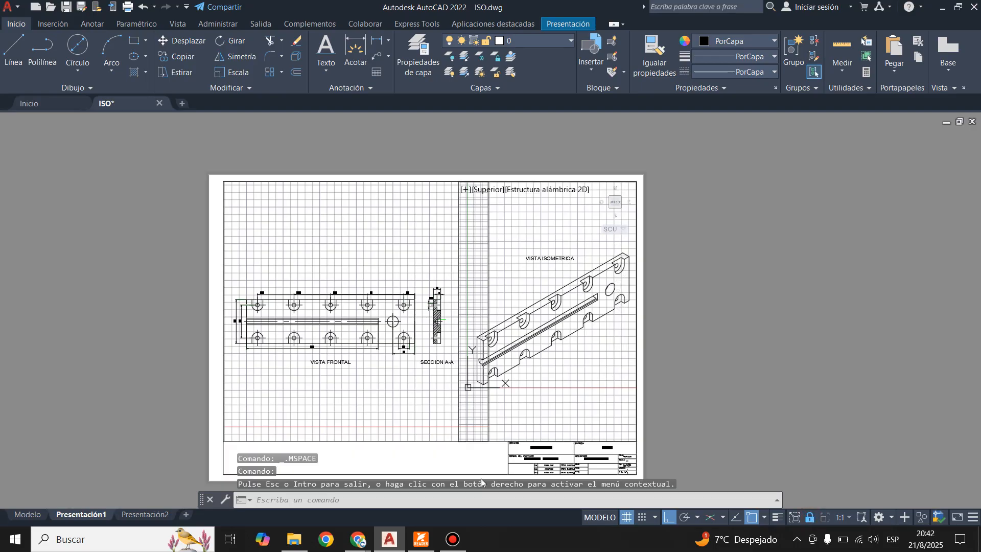
pyautogui.doubleClick(457, 464)
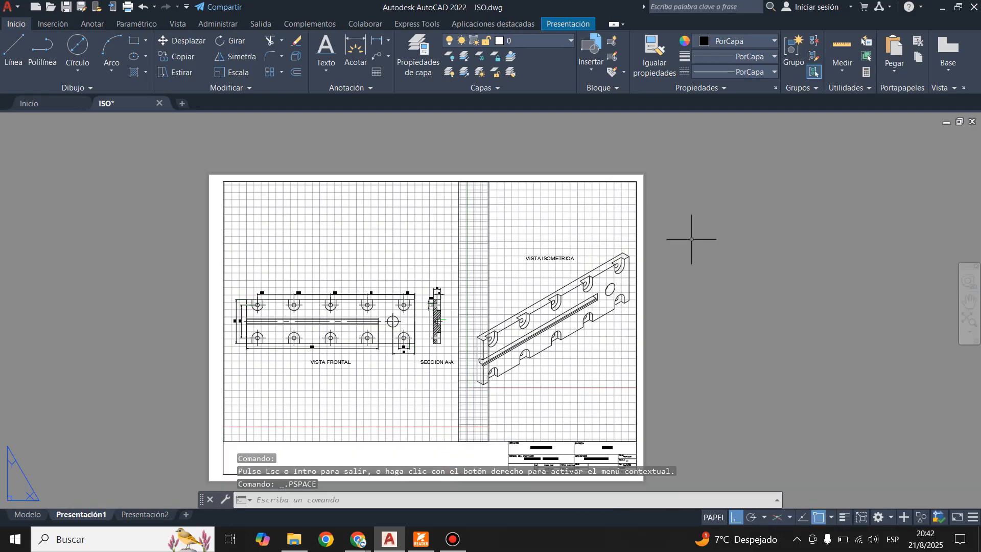
pyautogui.scroll(-3, 692, 239)
pyautogui.scroll(3, 608, 301)
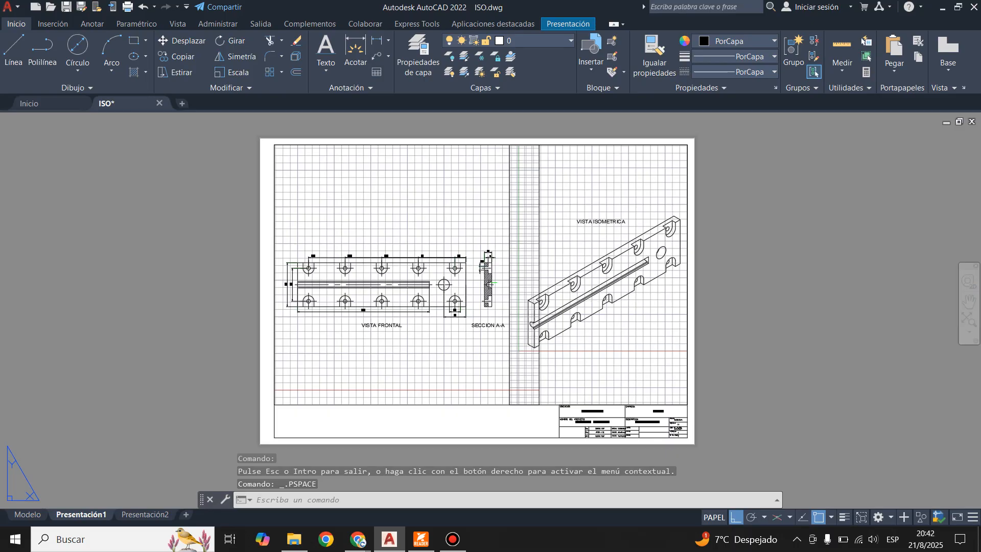
# Step: Preview the Presentación1 plot, inspect the section view and viewport frames up close, and leave plotting without printing
pyautogui.hotkey('ctrl', 'p')
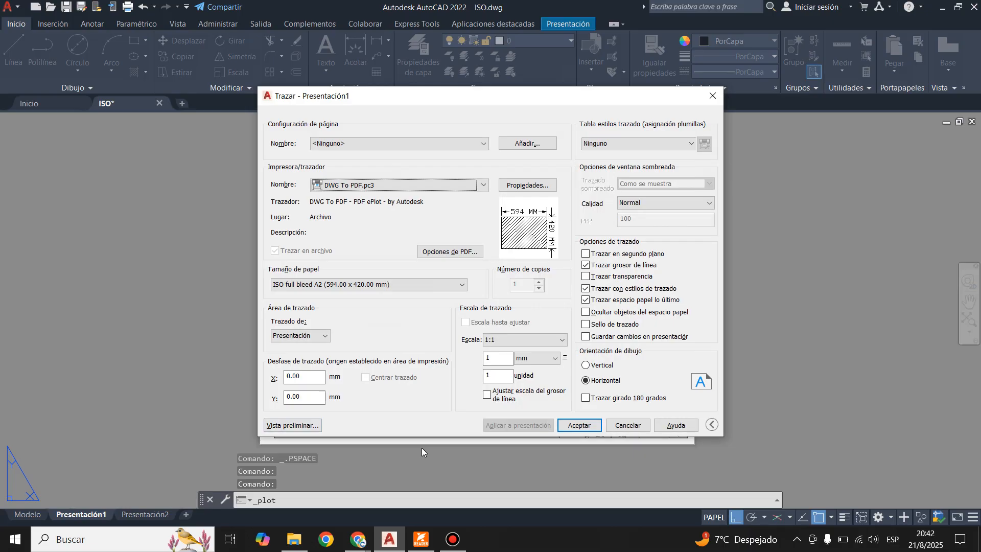
pyautogui.click(296, 426)
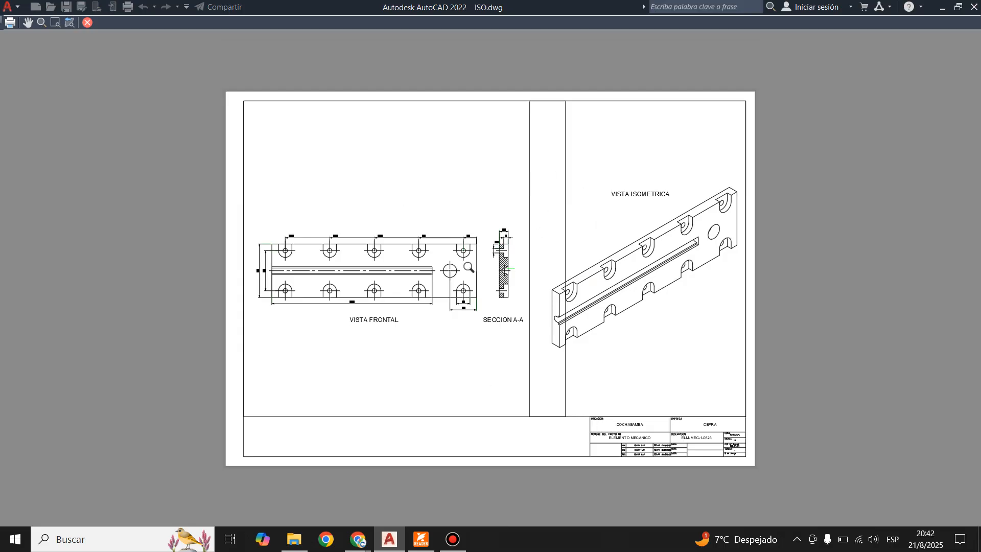
pyautogui.scroll(5, 505, 265)
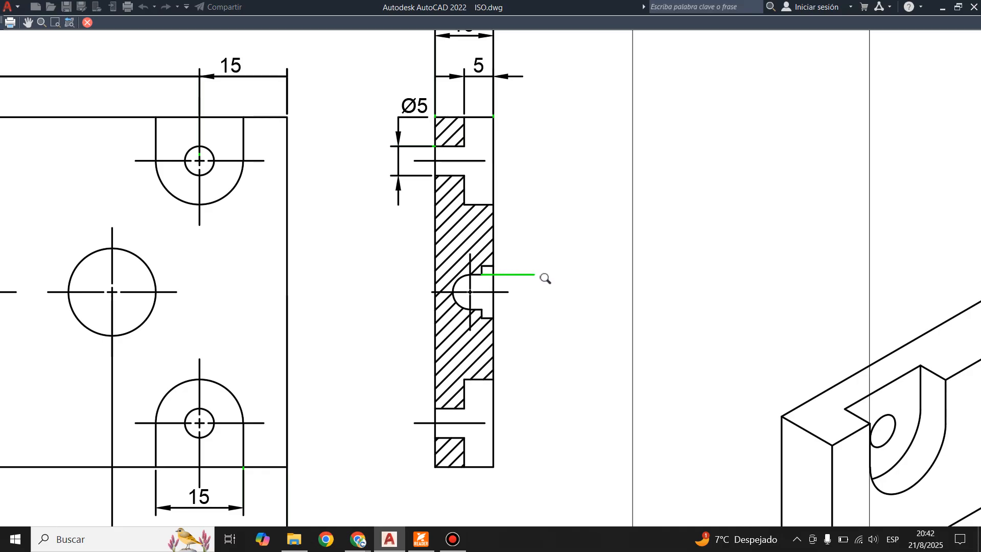
pyautogui.scroll(-5, 545, 278)
pyautogui.scroll(6, 169, 244)
pyautogui.scroll(-6, 196, 212)
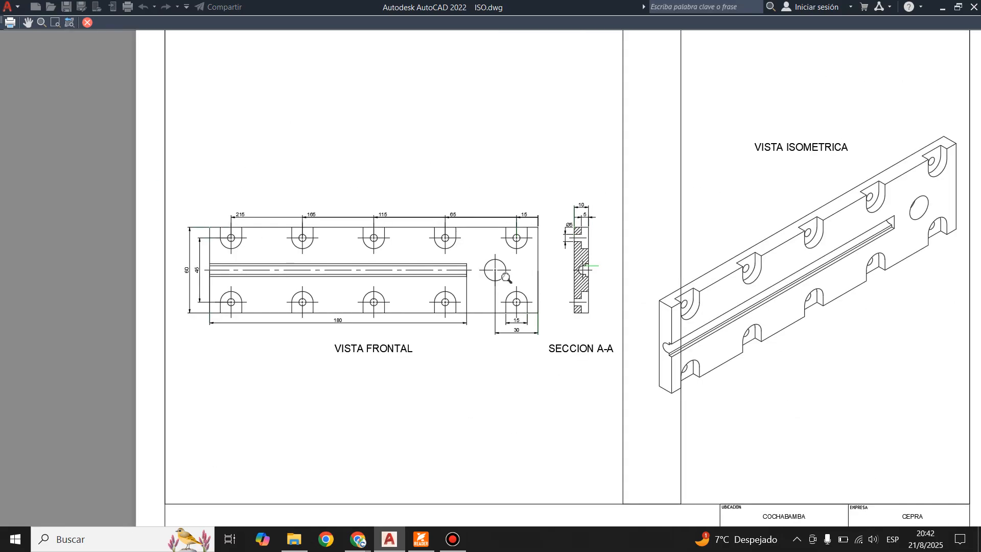
pyautogui.press('Escape')
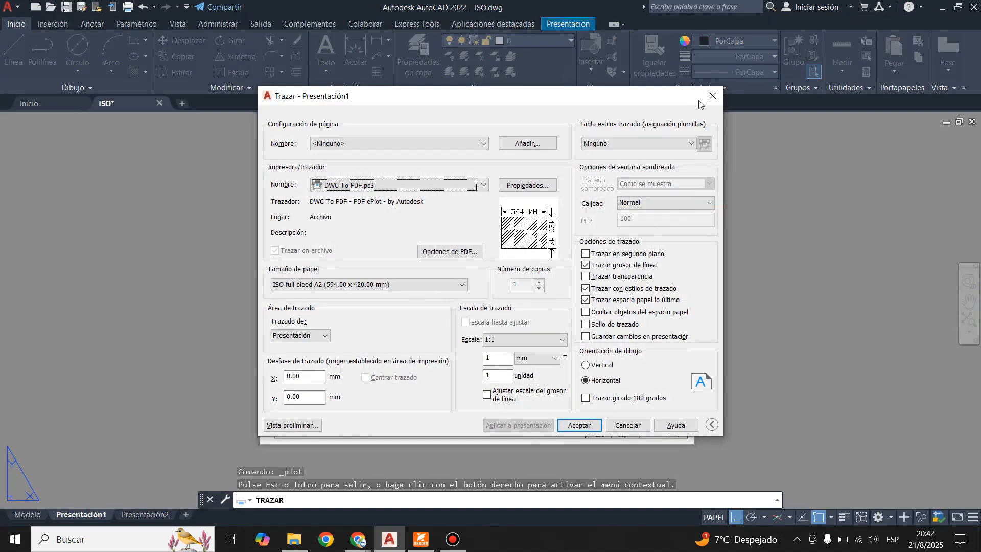
pyautogui.click(712, 94)
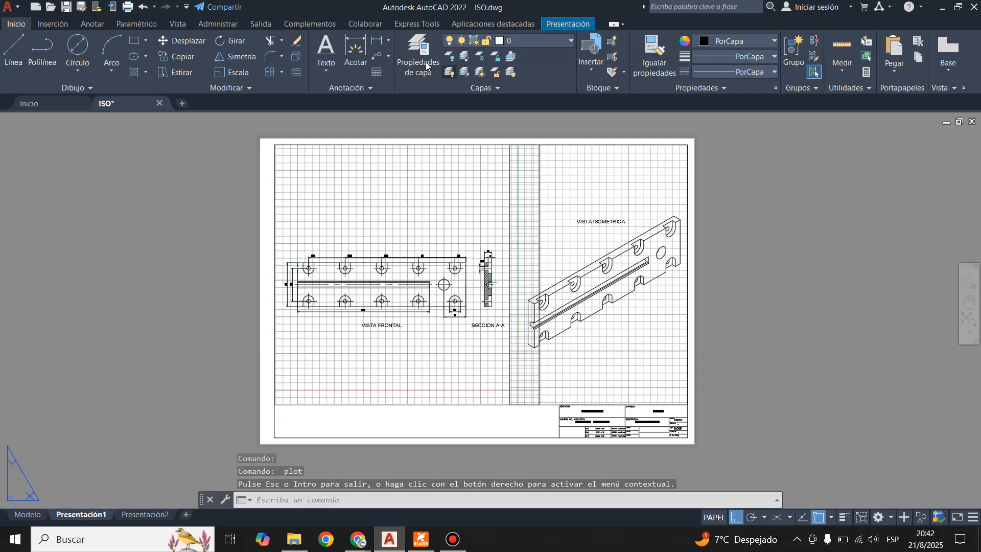
# Step: Turn off plotting for the REF layer in the layer properties
pyautogui.click(419, 63)
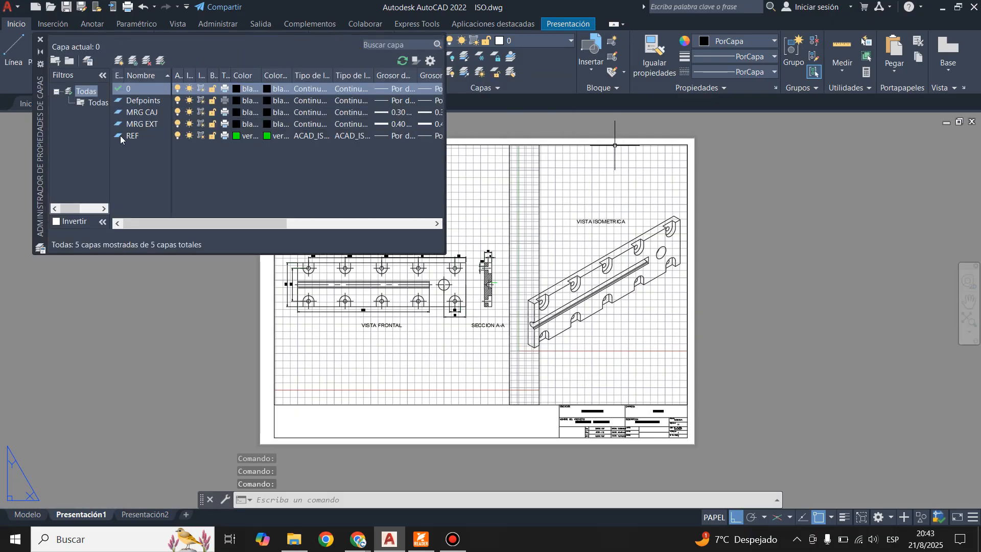
pyautogui.click(224, 136)
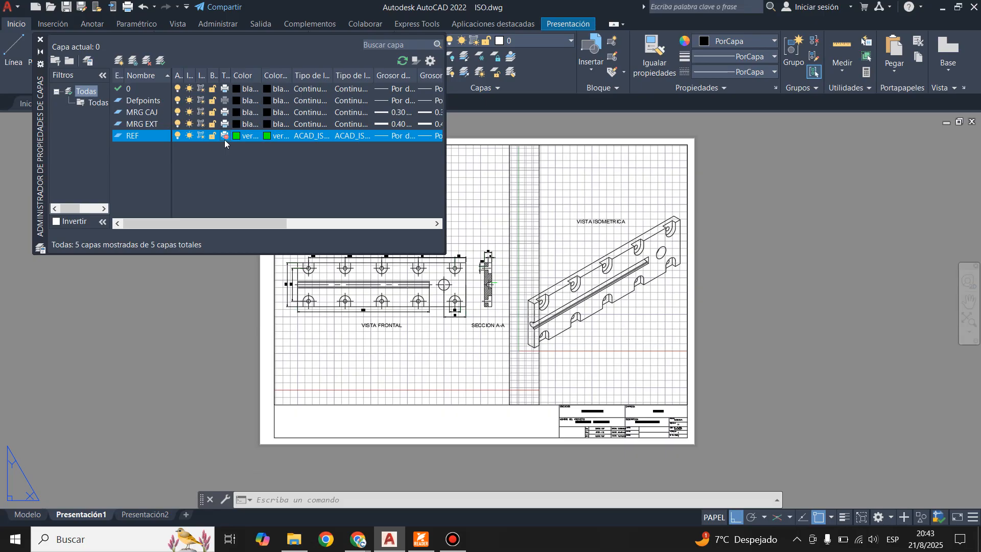
pyautogui.click(40, 40)
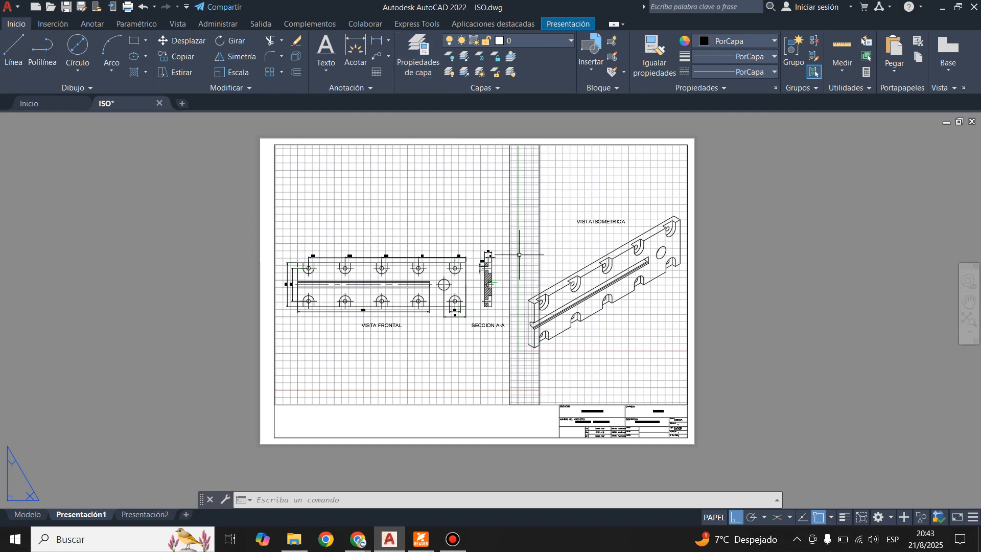
# Step: Move both viewport frames on the sheet to the REF layer
pyautogui.click(467, 404)
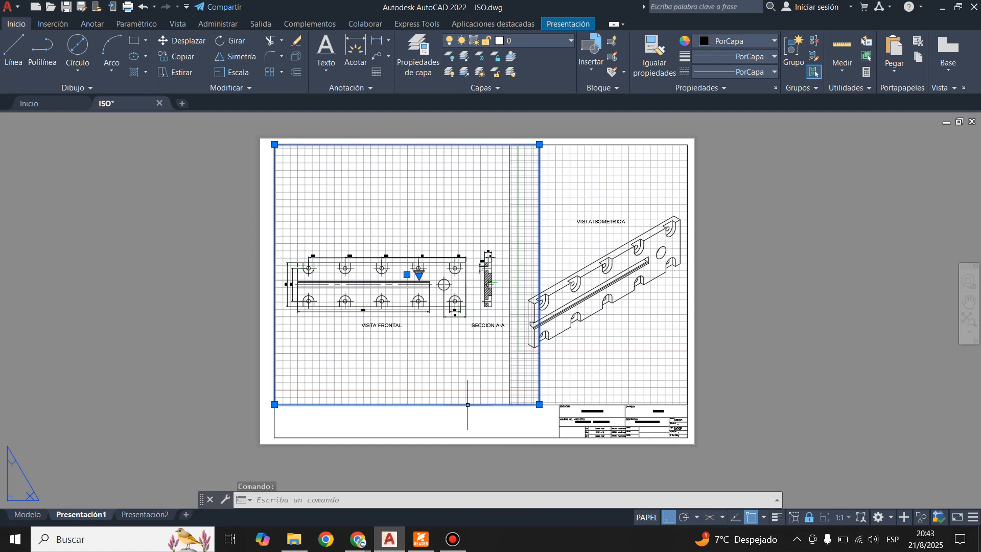
pyautogui.click(603, 144)
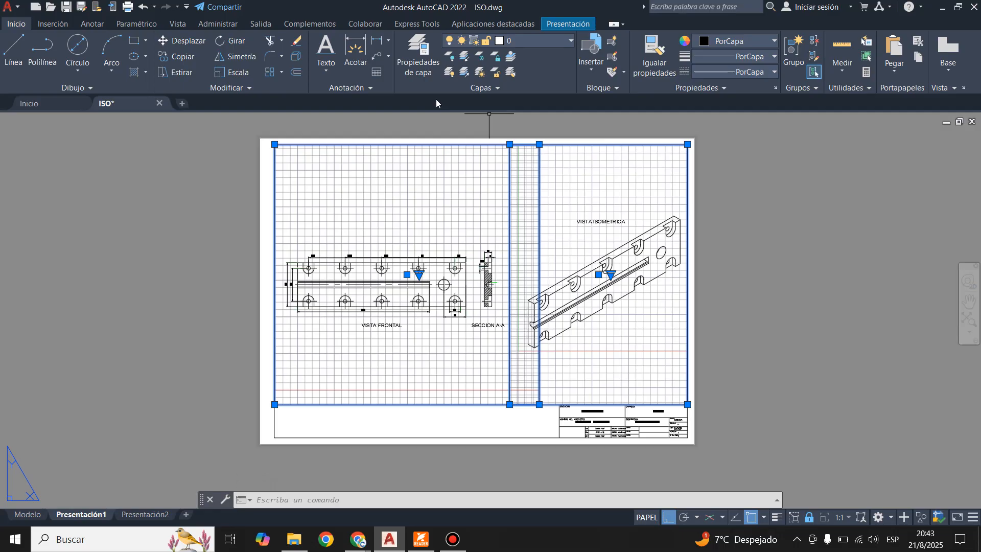
pyautogui.click(544, 42)
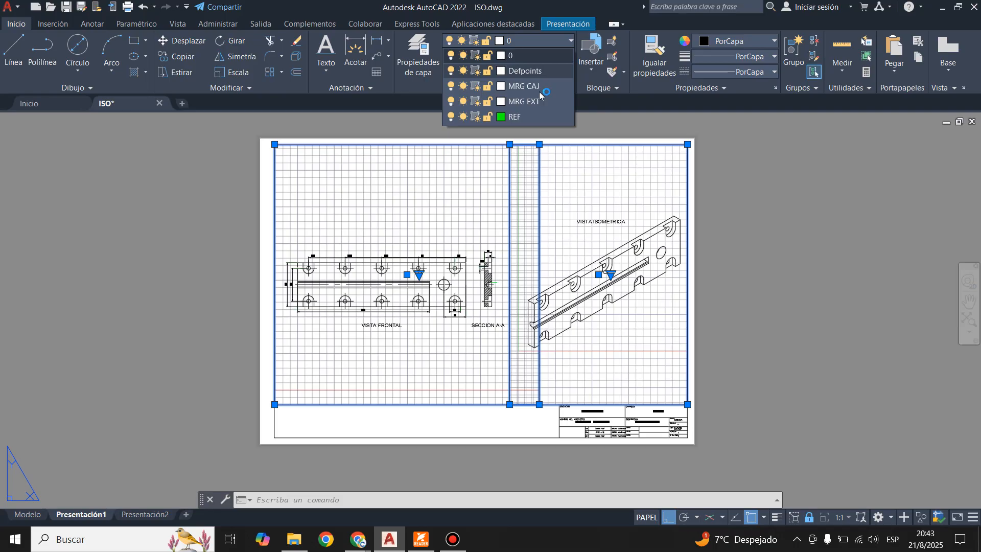
pyautogui.click(526, 114)
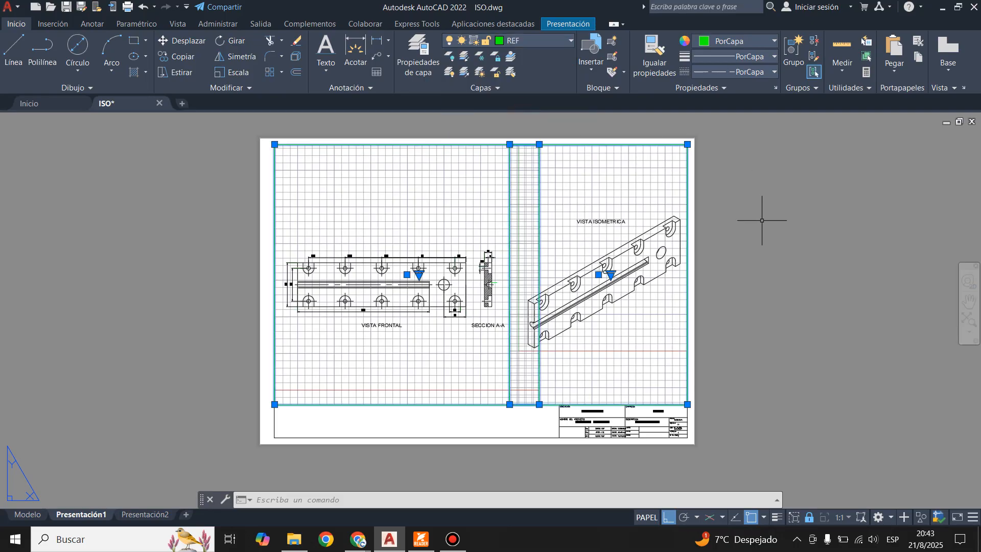
pyautogui.press('Escape')
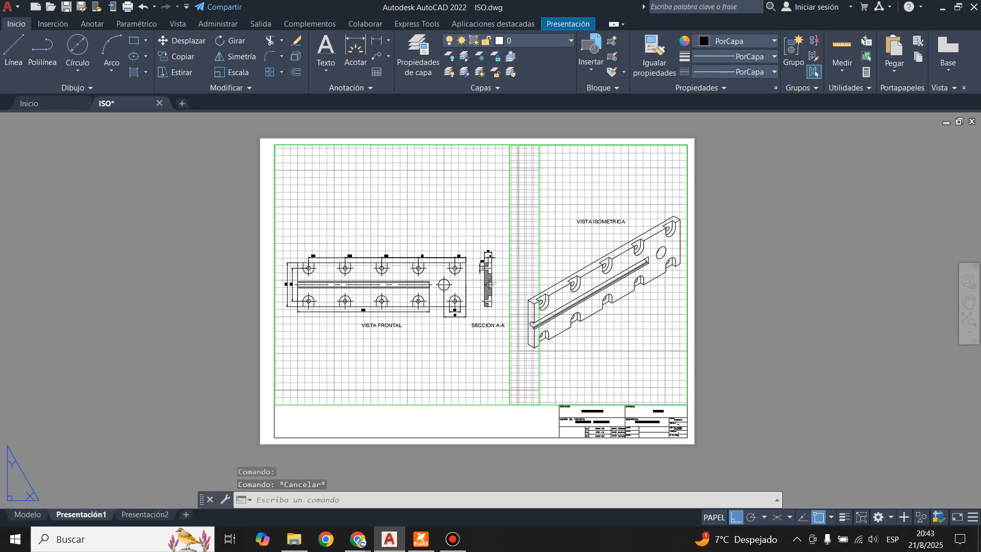
# Step: Preview the sheet's plot again, examining the three views and title block without the viewport frames, and return to the plot settings
pyautogui.hotkey('ctrl', 'p')
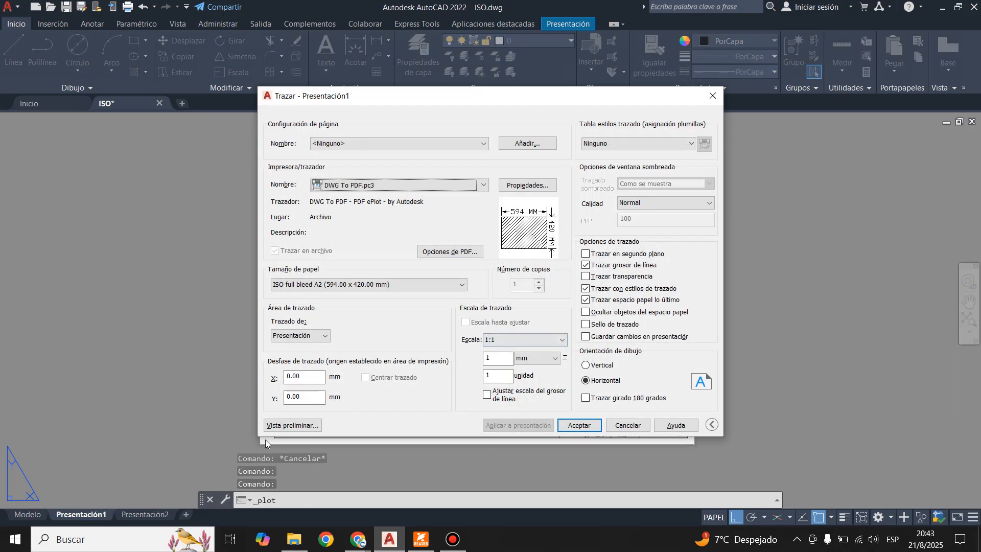
pyautogui.click(295, 430)
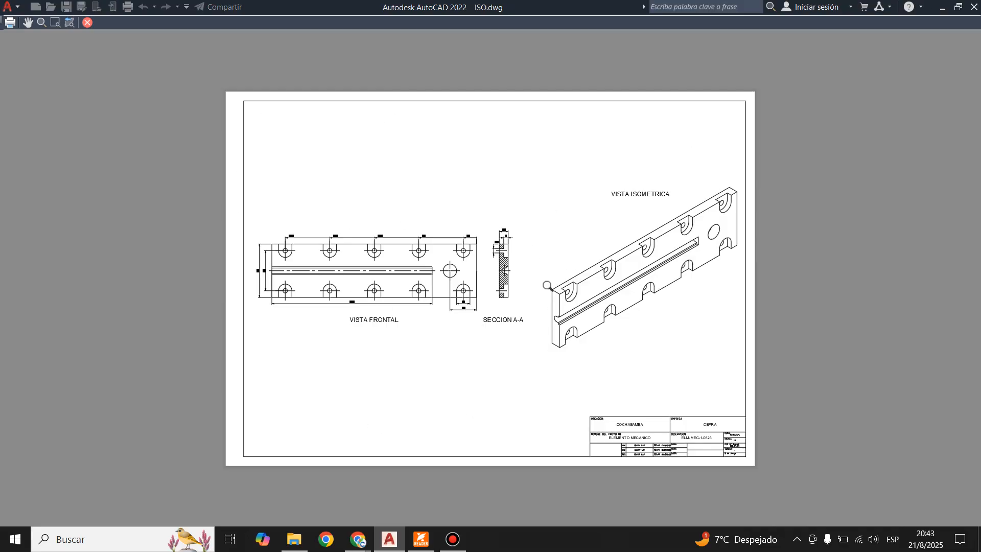
pyautogui.scroll(5, 498, 294)
pyautogui.scroll(-2, 596, 259)
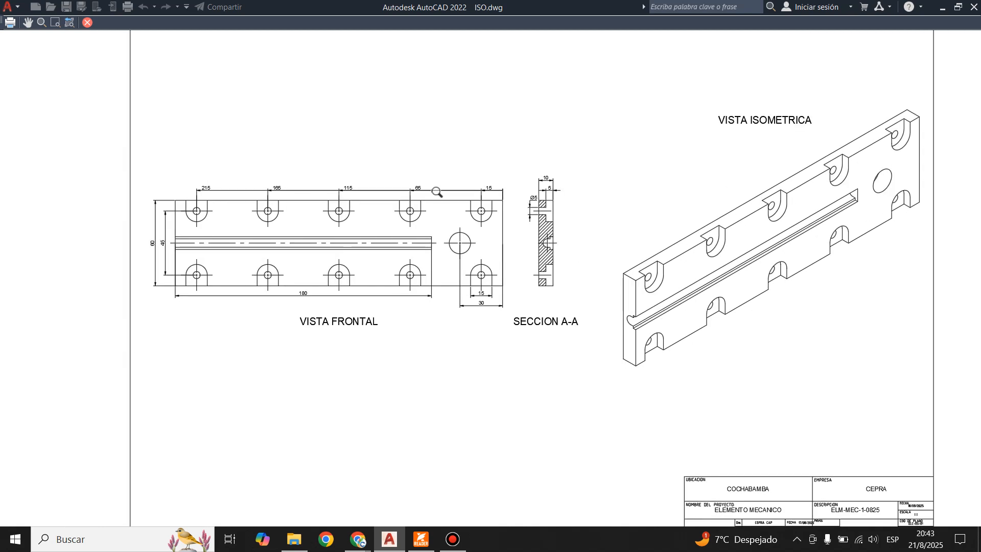
pyautogui.scroll(-5, 225, 381)
pyautogui.scroll(2, 462, 333)
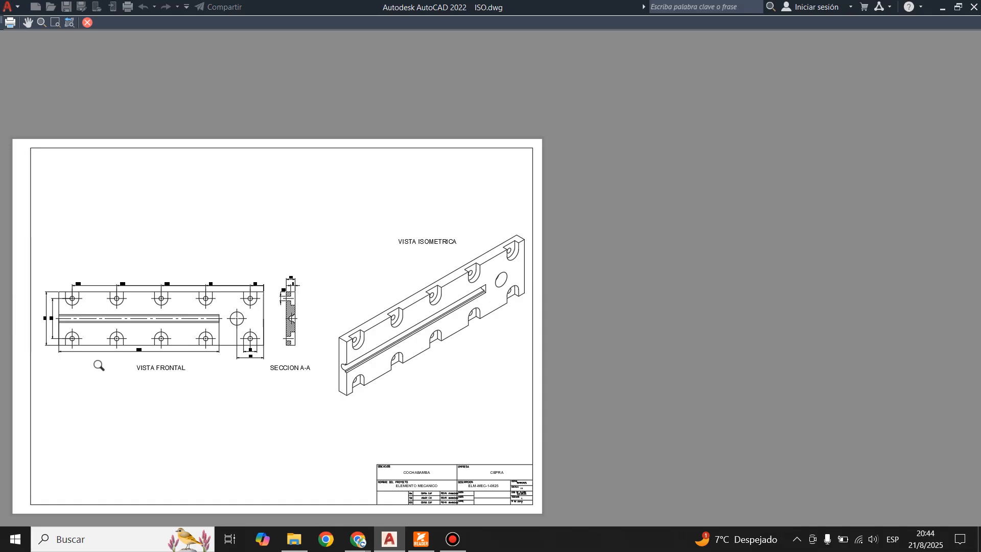
pyautogui.scroll(2, 101, 363)
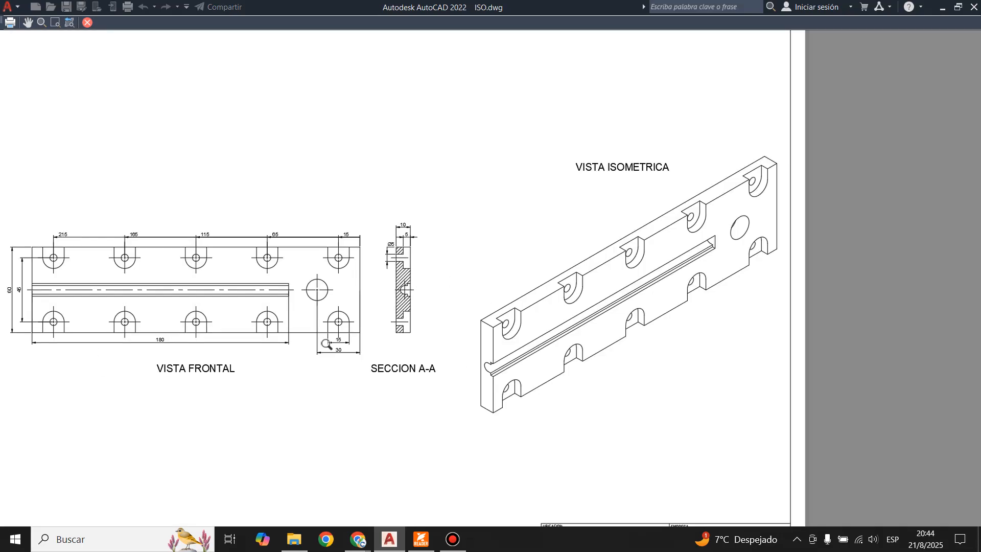
pyautogui.scroll(-2, 394, 329)
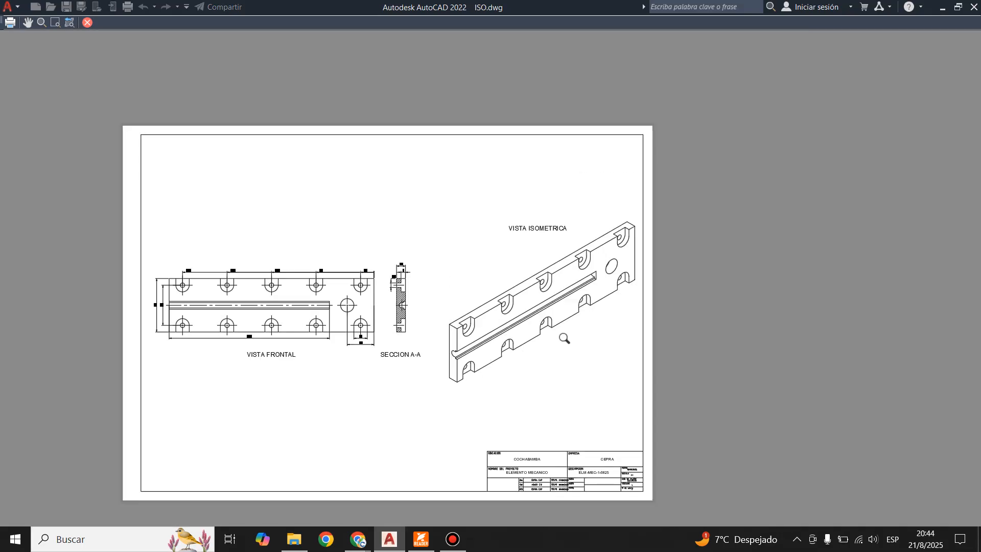
pyautogui.press('Escape')
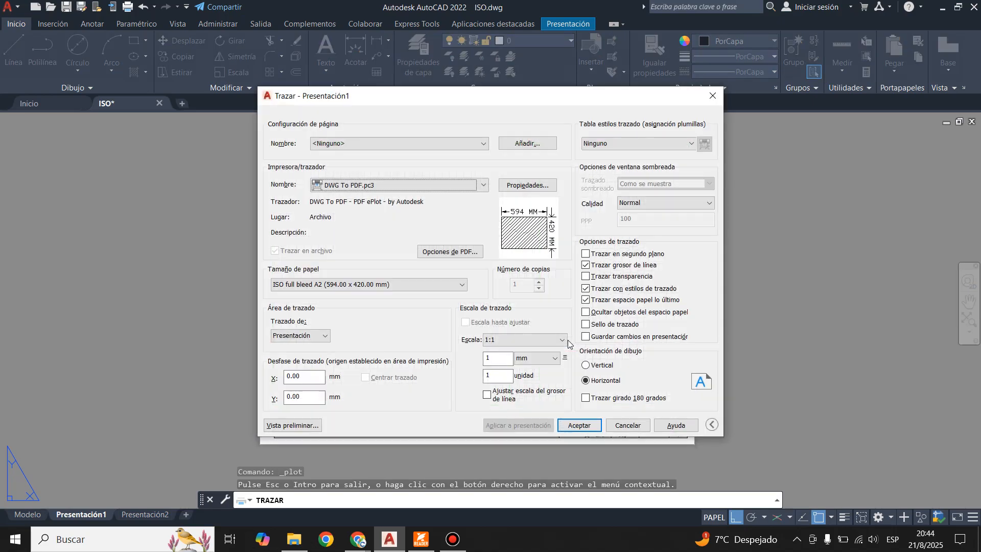
# Step: Plot the sheet with DWG To PDF, saving it as PIEZA ISOMETRICA 1 in the desktop's PRUEBAS folder
pyautogui.click(580, 425)
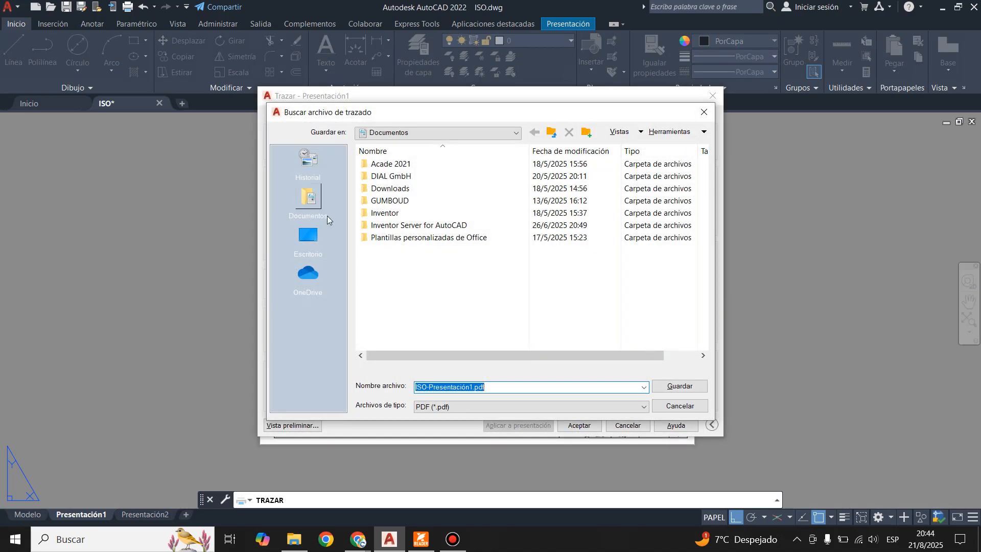
pyautogui.click(307, 236)
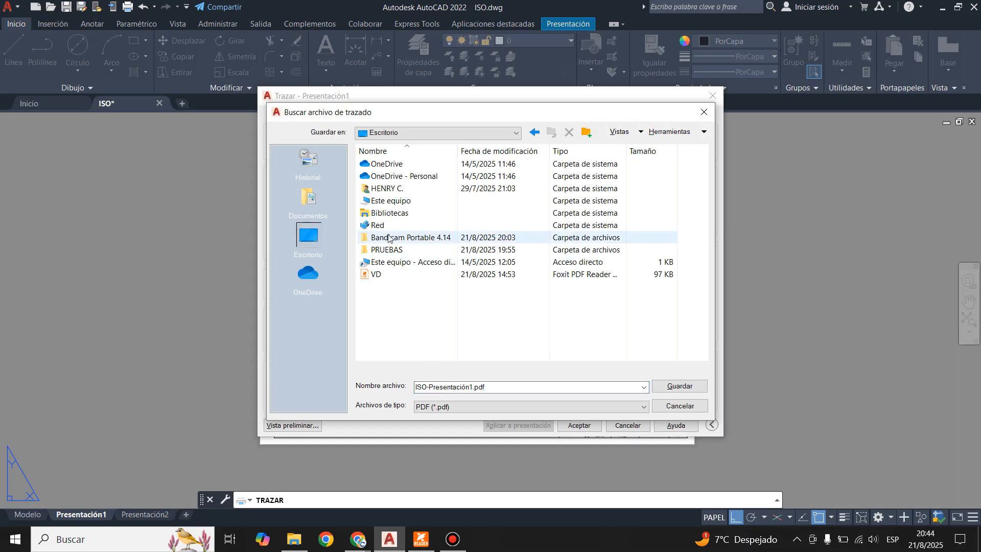
pyautogui.doubleClick(387, 249)
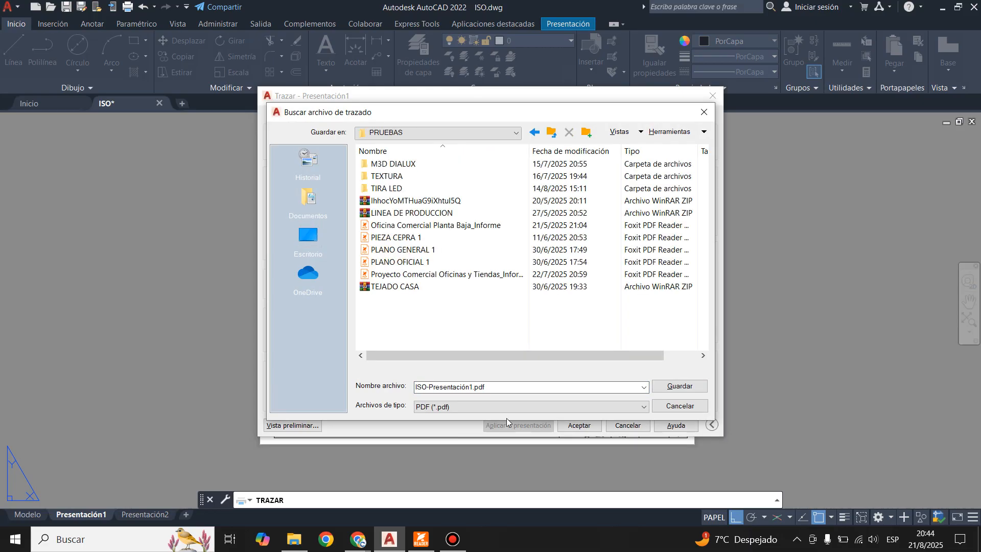
pyautogui.click(524, 391)
pyautogui.write('PIE')
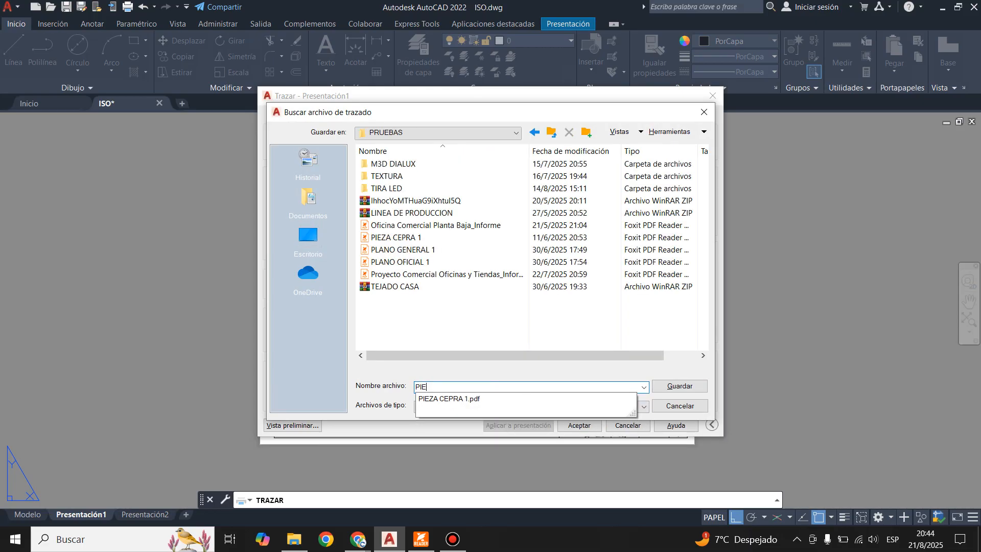
pyautogui.write('ZA U')
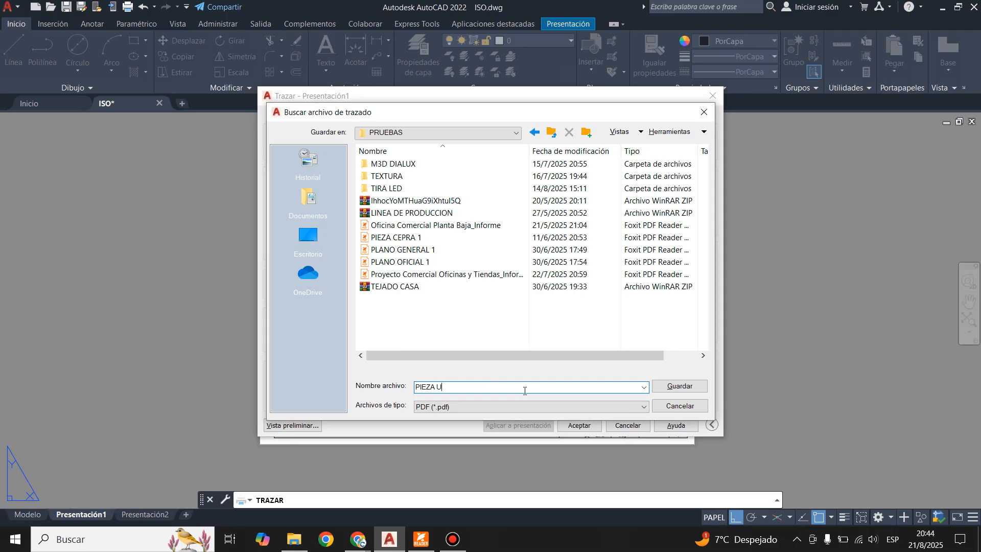
pyautogui.press('BackSpace')
pyautogui.press('BackSpace')
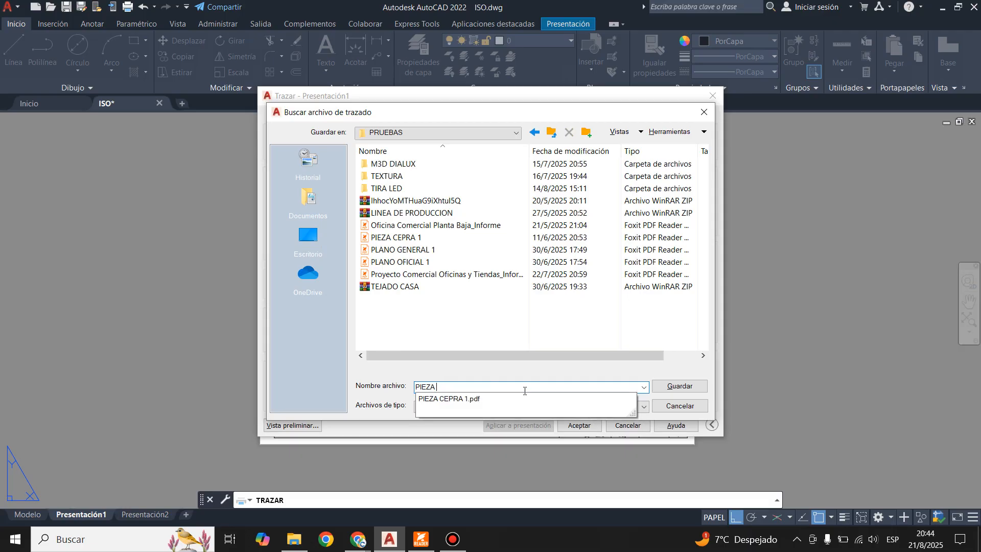
pyautogui.write('ISOMETRICA')
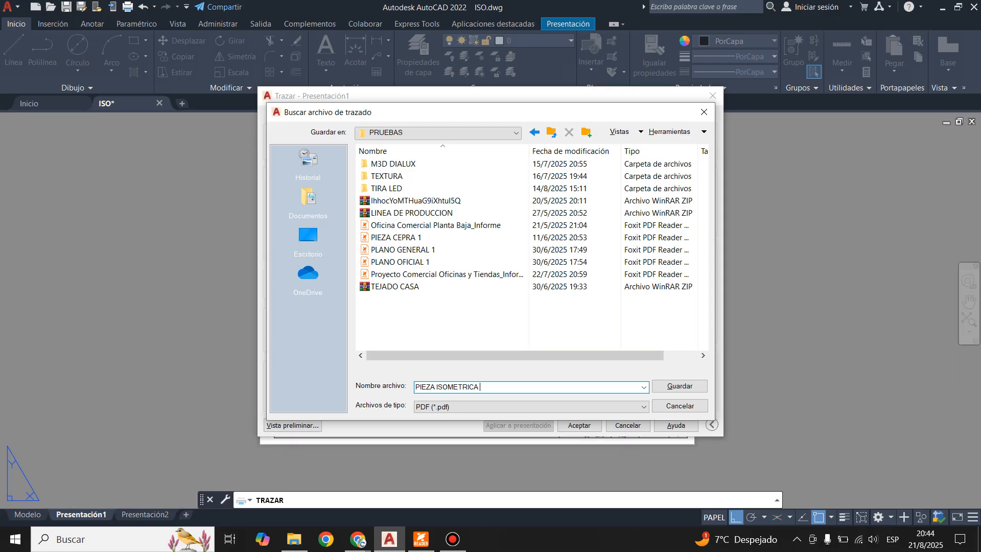
pyautogui.press('Return')
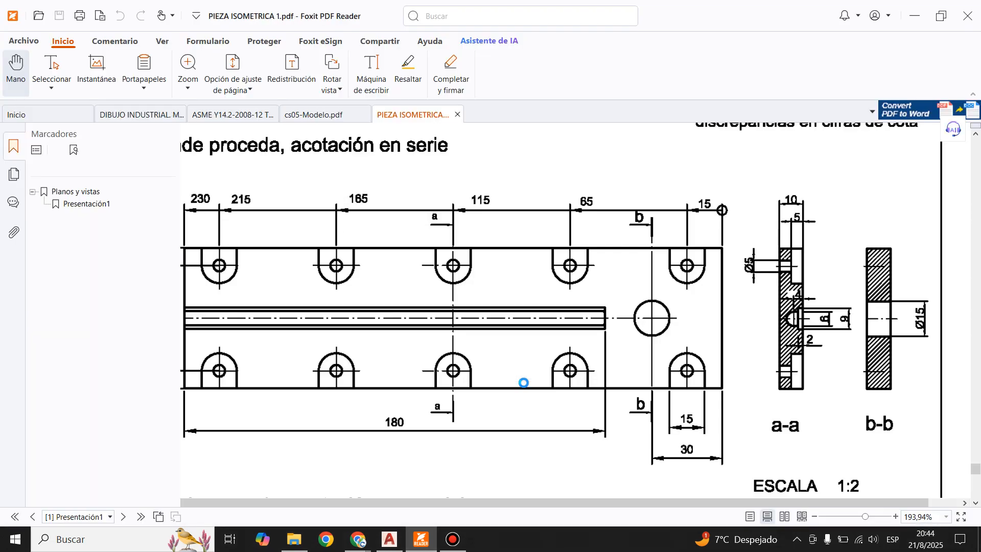
# Step: Look over the plotted PDF in Foxit PDF Reader, checking the front, section and isometric views and the title block
pyautogui.scroll(-4, 453, 264)
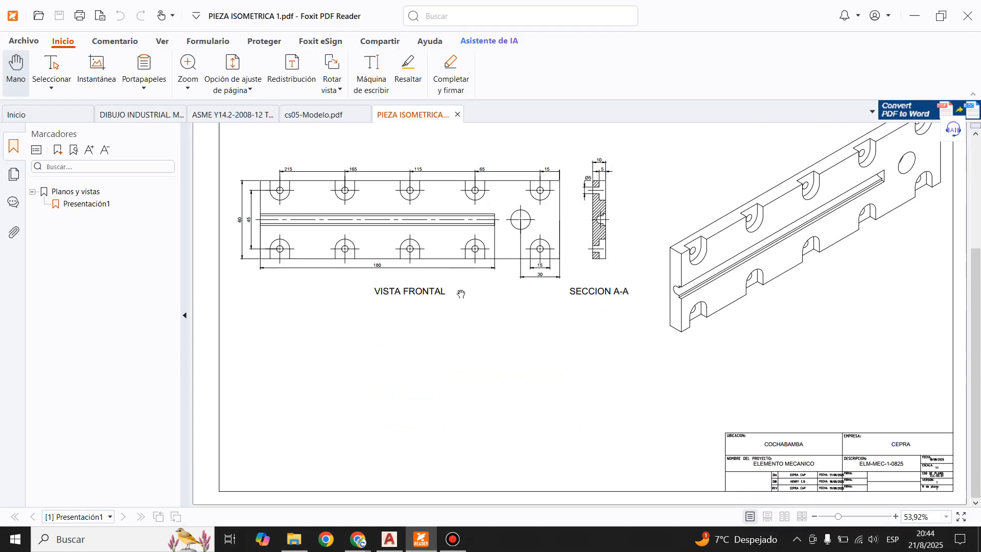
pyautogui.scroll(2, 480, 352)
pyautogui.scroll(2, 480, 352)
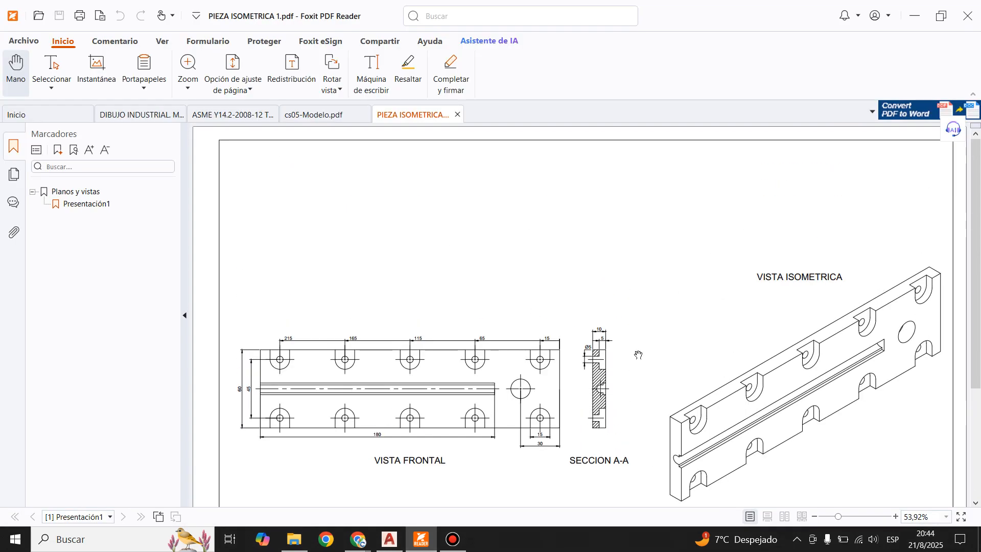
pyautogui.scroll(-6, 637, 355)
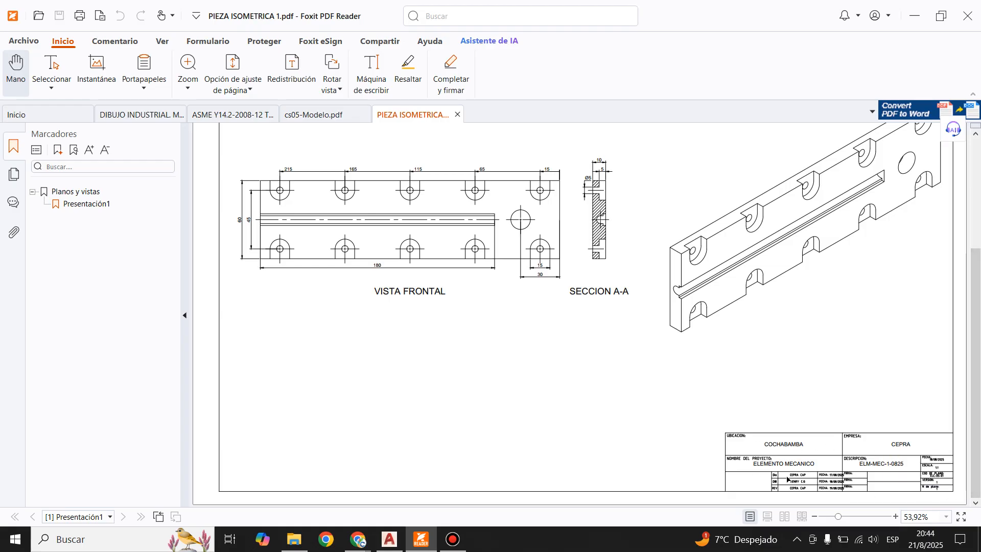
# Step: Examine the plotted plate sheet more closely, comparing the isometric view with the dimensioned front view and section A-A
pyautogui.scroll(6, 743, 438)
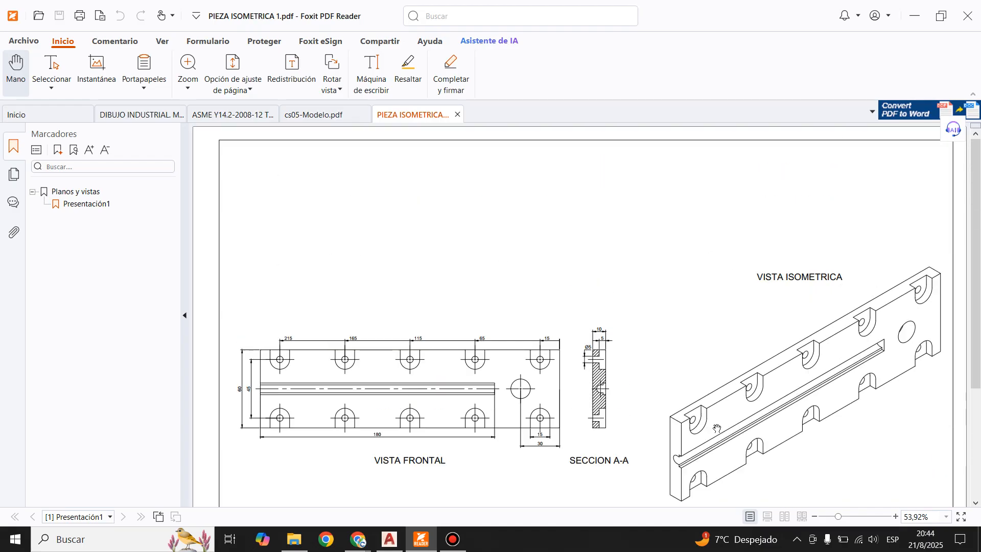
pyautogui.scroll(-4, 718, 428)
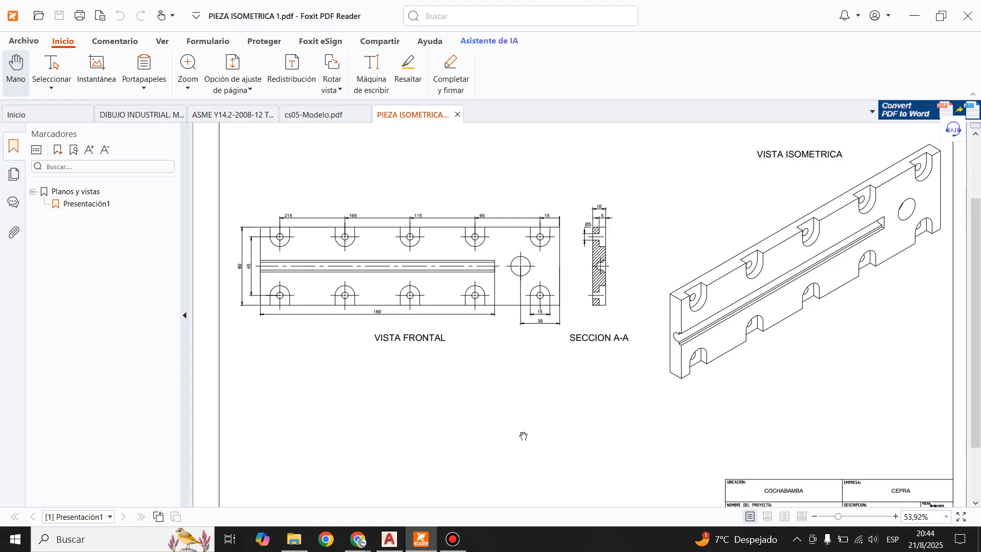
pyautogui.scroll(4, 523, 439)
pyautogui.scroll(-3, 541, 426)
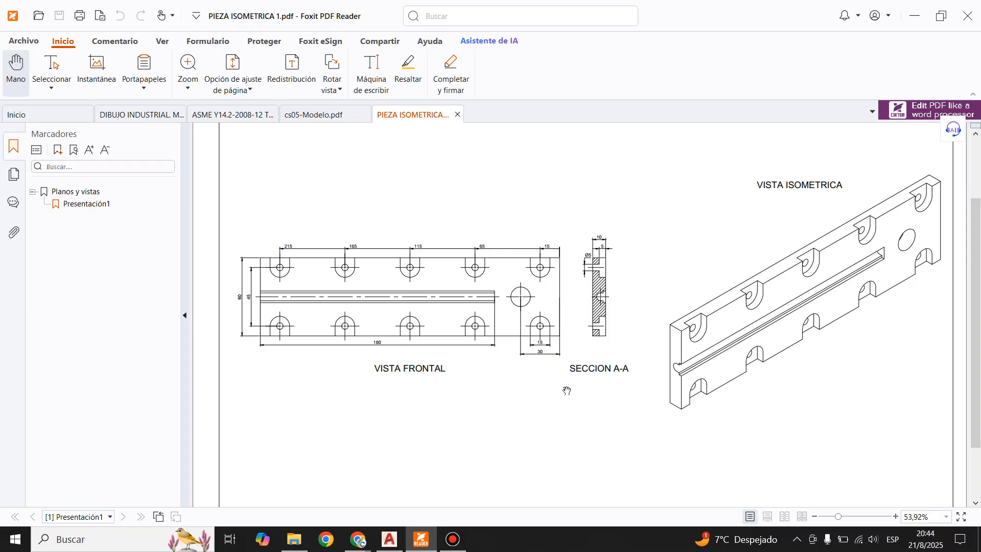
pyautogui.scroll(-1, 565, 389)
pyautogui.scroll(3, 567, 393)
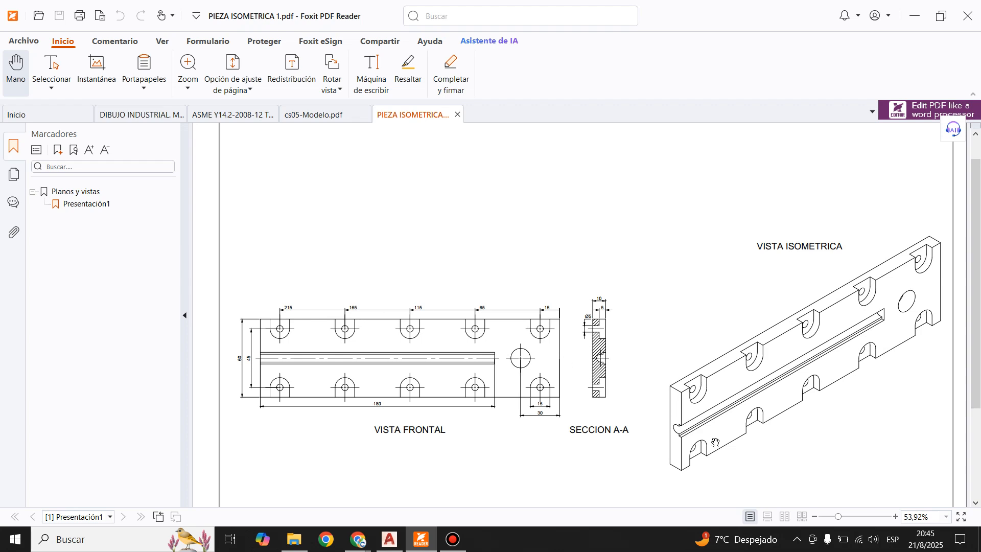
pyautogui.moveTo(840, 517); pyautogui.dragTo(851, 517)
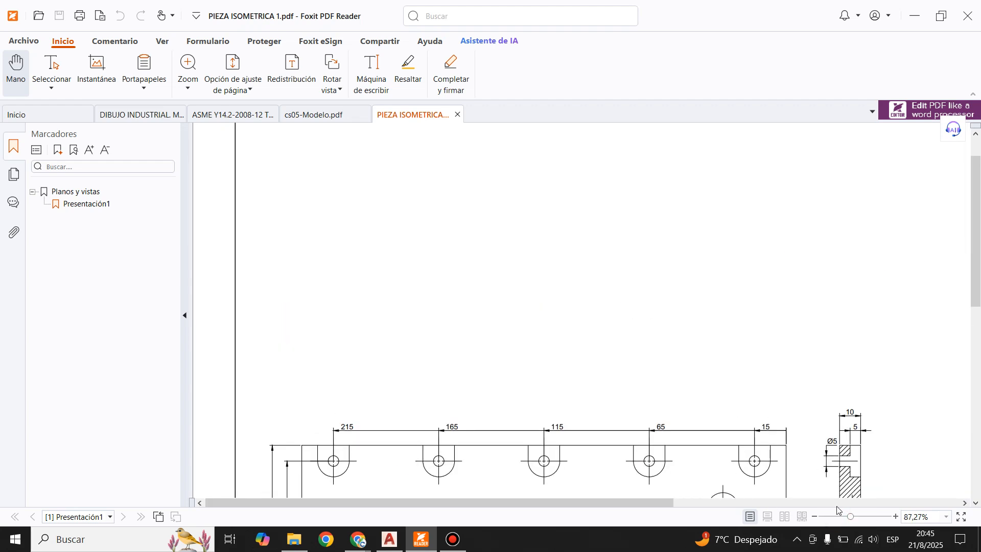
pyautogui.scroll(-4, 521, 314)
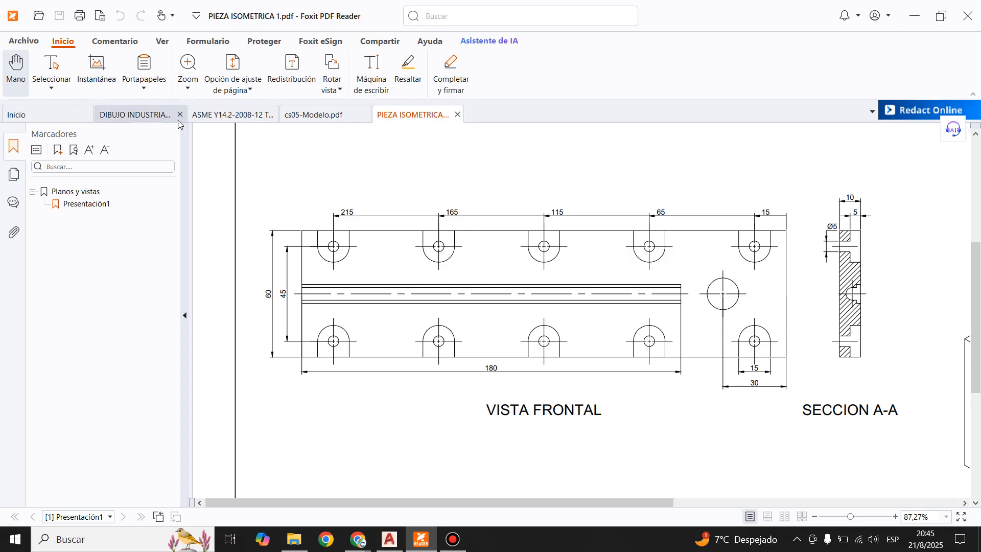
# Step: Open the ASME Y14.2-2008 standard PDF and read its general and line widths paragraphs on page 9
pyautogui.click(221, 123)
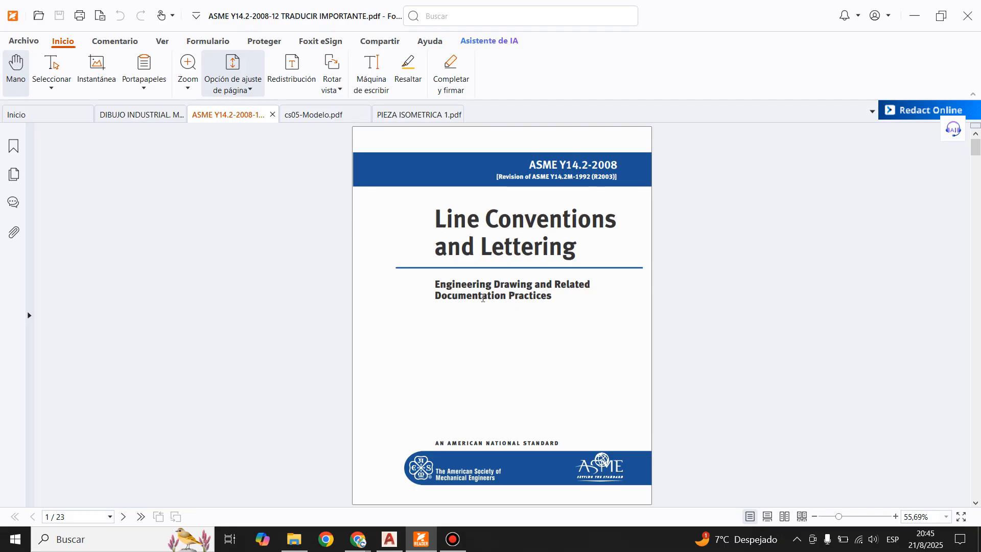
pyautogui.scroll(-6, 483, 298)
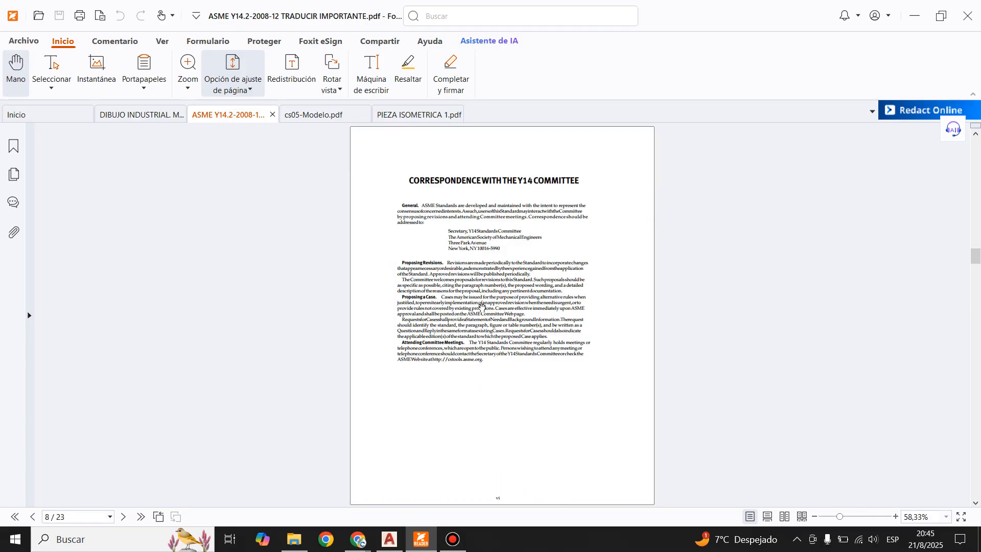
pyautogui.scroll(-1, 481, 307)
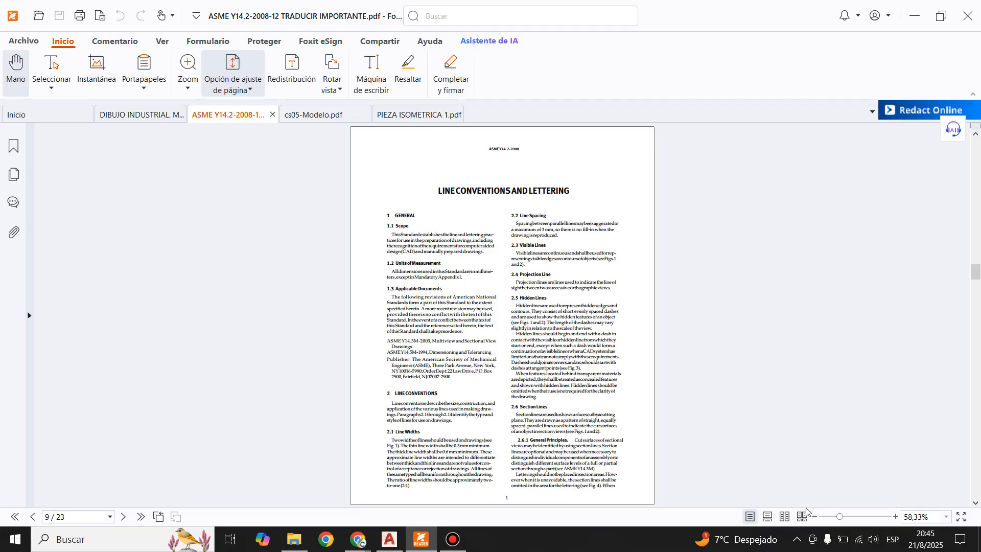
pyautogui.moveTo(840, 516); pyautogui.dragTo(856, 517)
pyautogui.scroll(-5, 412, 329)
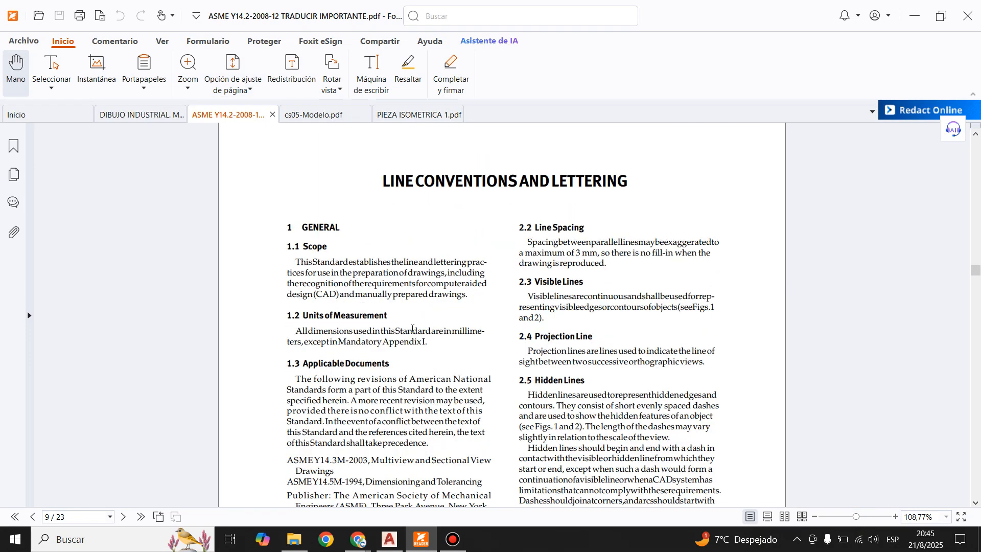
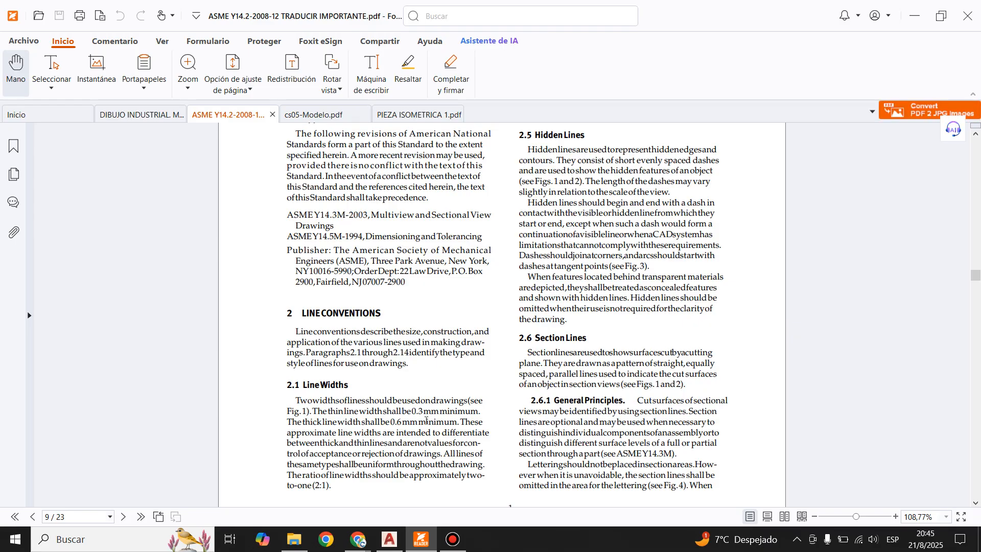
pyautogui.scroll(-1, 365, 422)
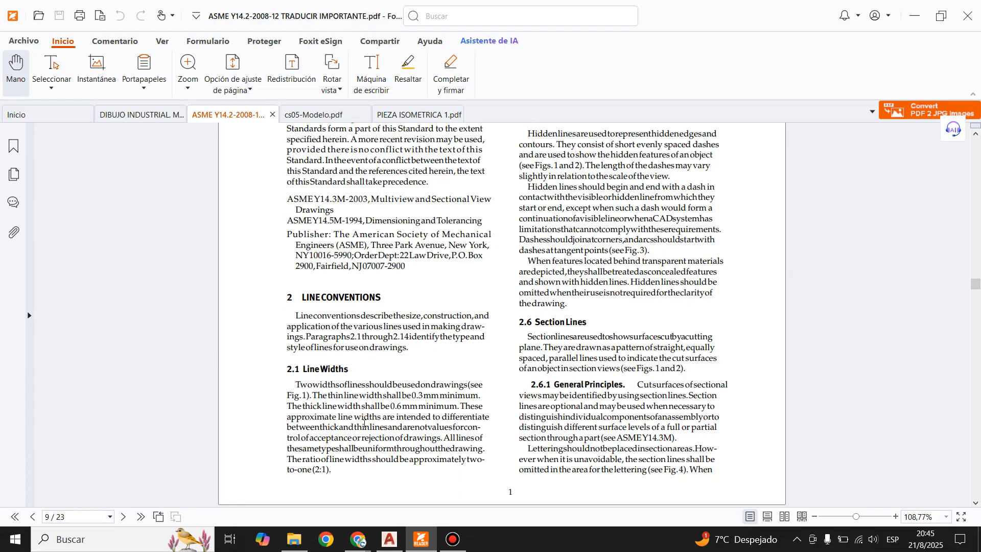
# Step: Compare the standard's paragraphs on visible, projection, hidden and section lines with the line types table in Fig. 1
pyautogui.scroll(2, 462, 422)
pyautogui.scroll(6, 462, 422)
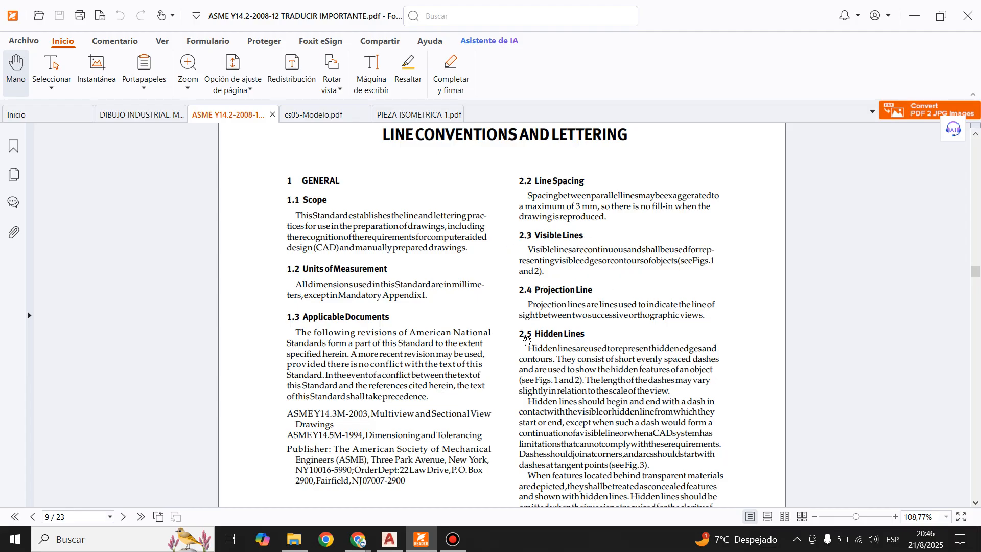
pyautogui.scroll(-1, 546, 305)
pyautogui.scroll(-2, 611, 305)
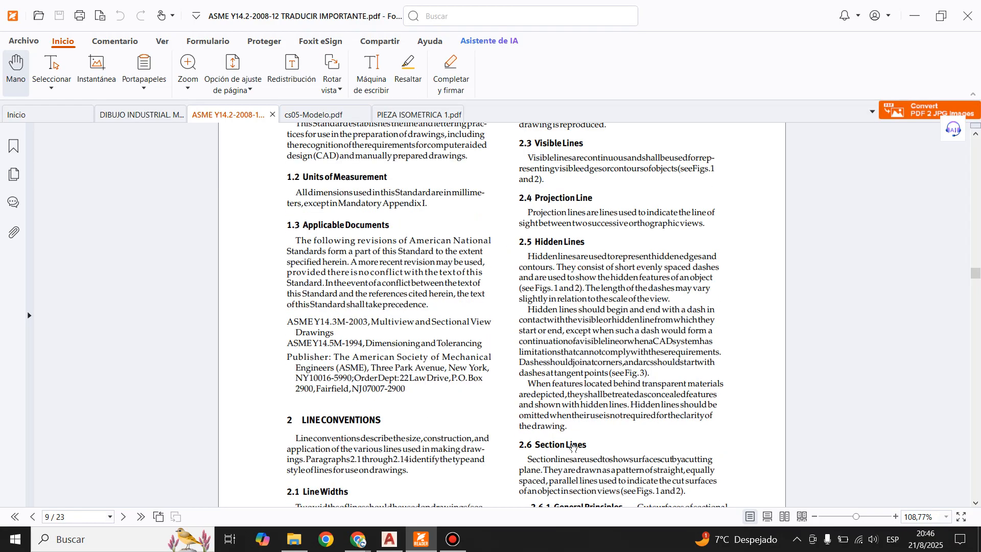
pyautogui.scroll(-3, 546, 307)
pyautogui.scroll(-3, 545, 307)
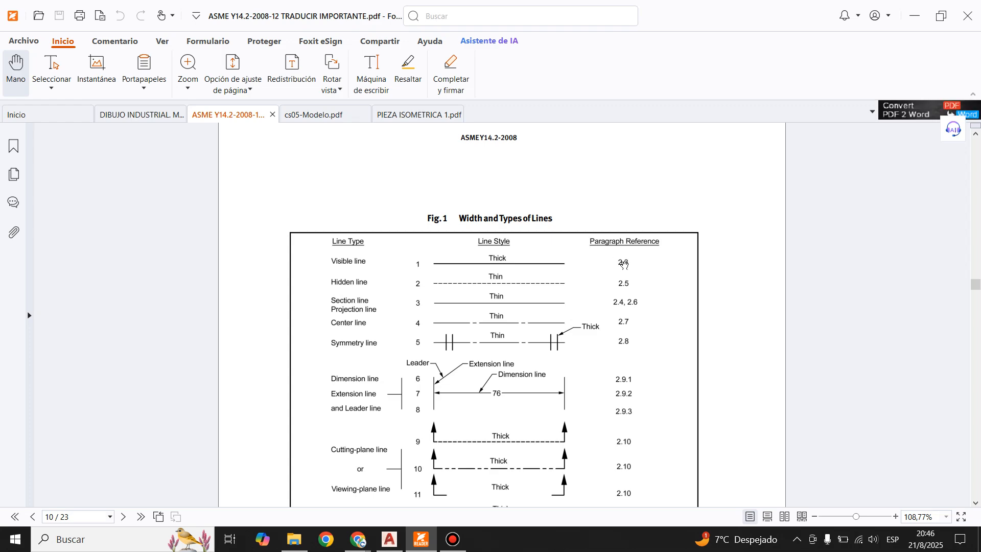
pyautogui.scroll(1, 632, 290)
pyautogui.scroll(10, 633, 290)
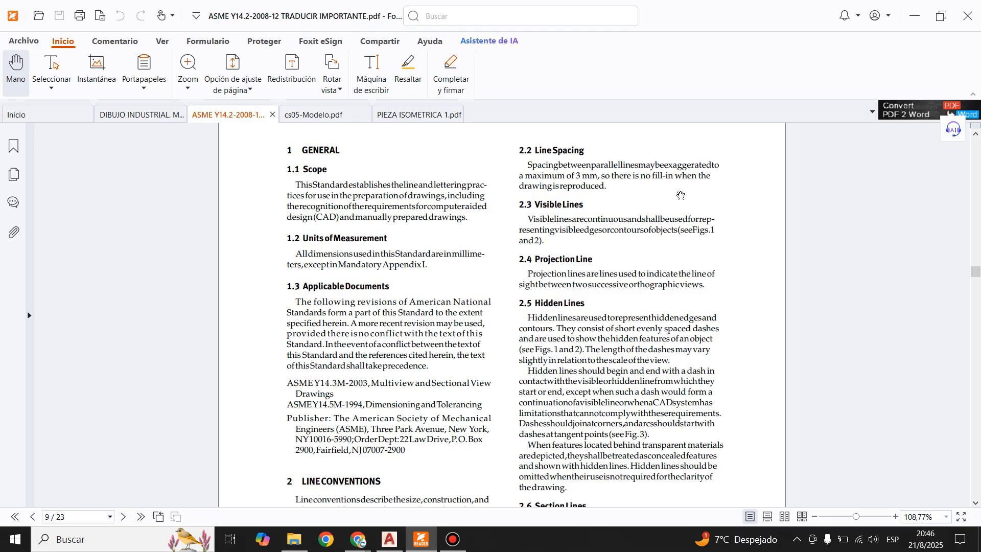
pyautogui.scroll(-15, 572, 271)
pyautogui.scroll(1, 571, 274)
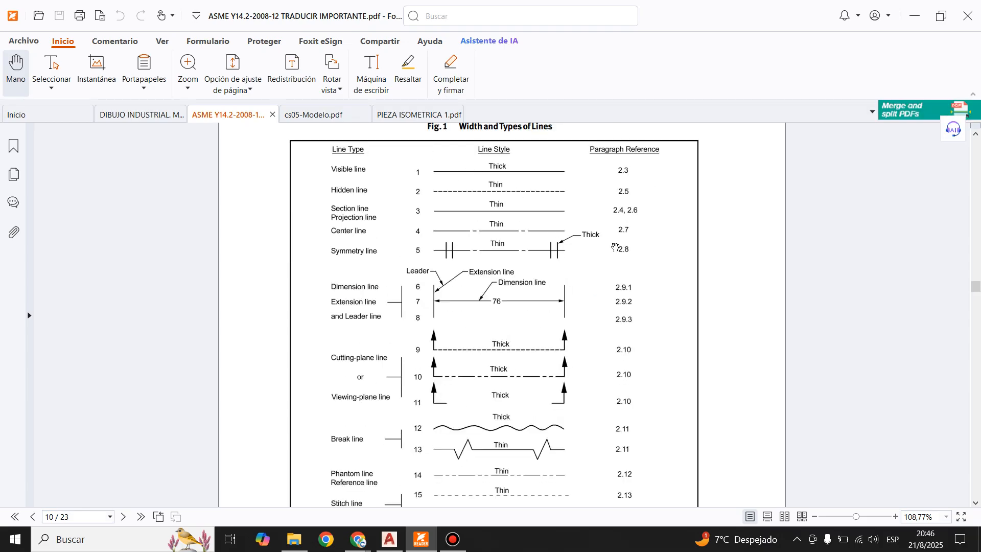
pyautogui.scroll(2, 584, 253)
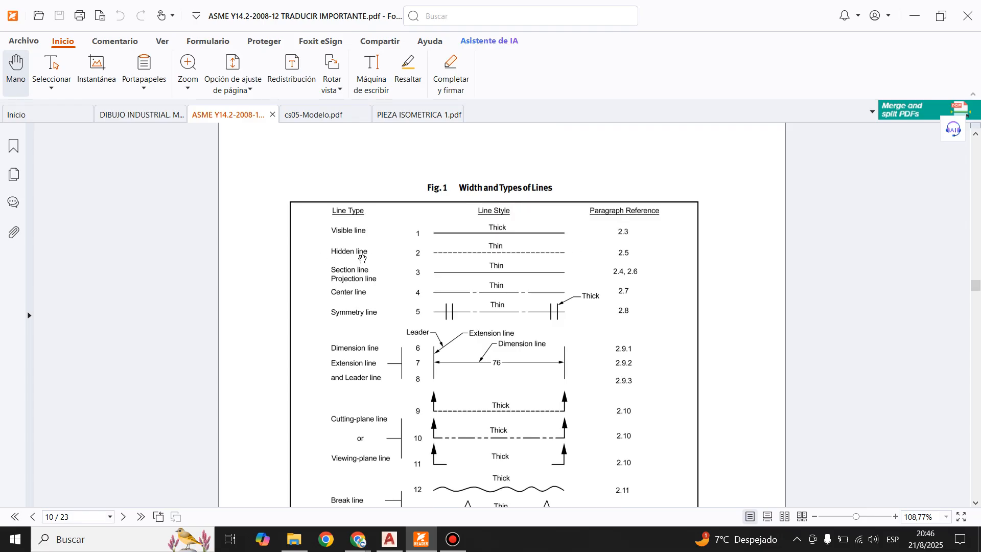
pyautogui.scroll(15, 625, 266)
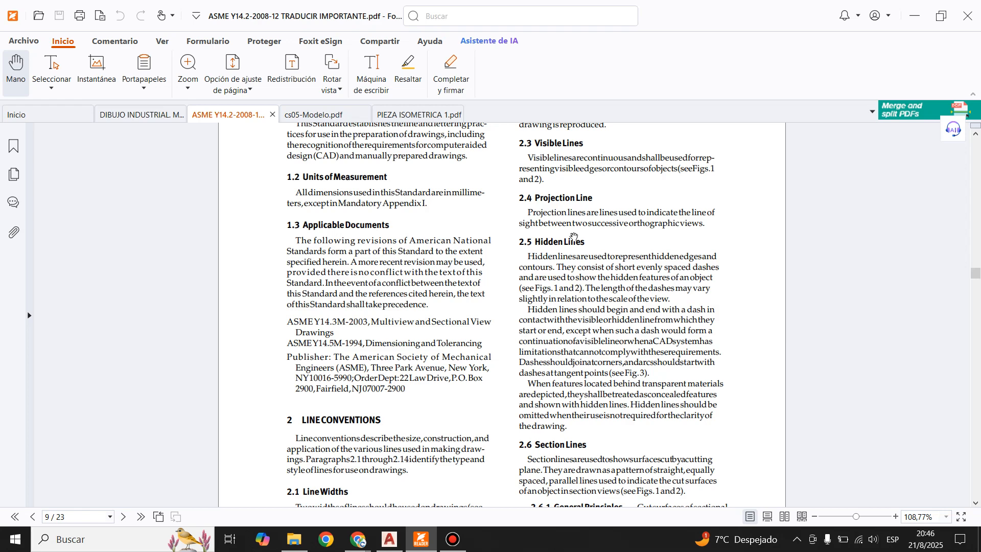
# Step: Study the standard's line application and section lining figures and its rules for dimension, extension and leader lines
pyautogui.scroll(-10, 573, 237)
pyautogui.scroll(-15, 576, 250)
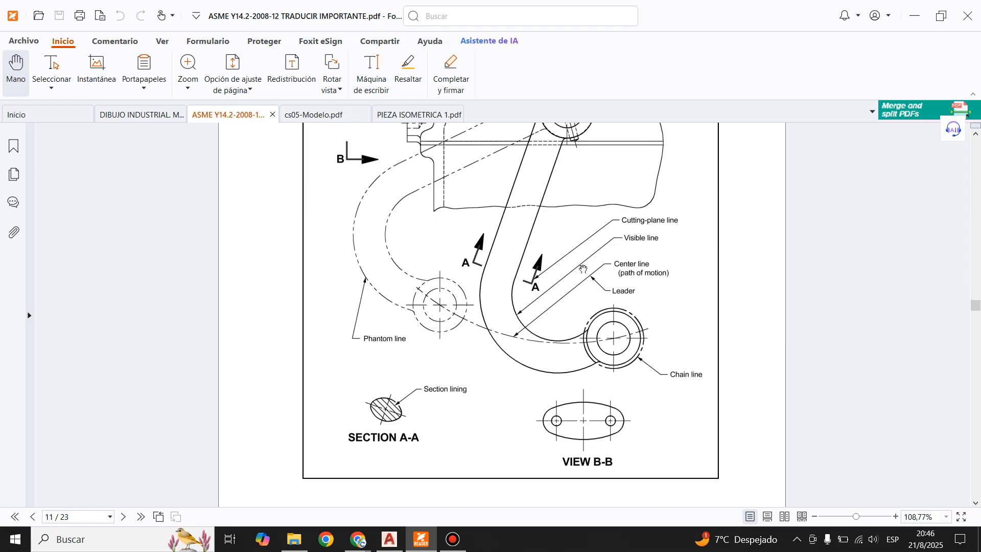
pyautogui.scroll(5, 585, 276)
pyautogui.scroll(5, 585, 276)
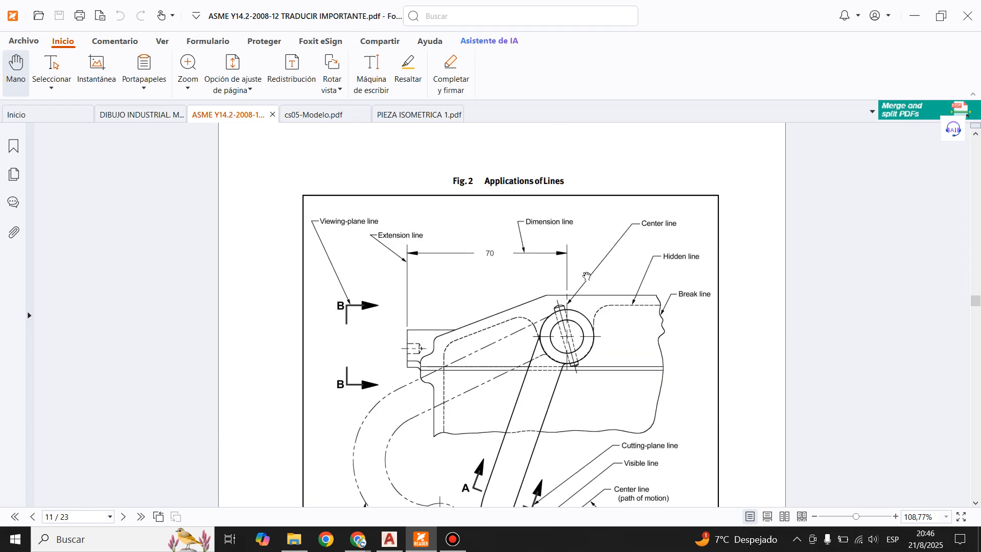
pyautogui.scroll(-2, 525, 298)
pyautogui.scroll(-20, 526, 298)
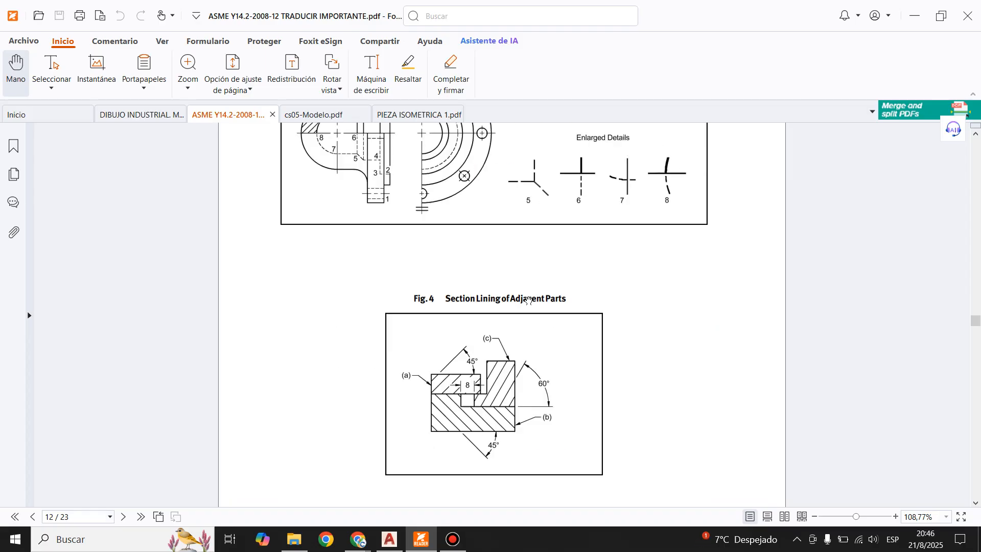
pyautogui.scroll(-10, 530, 310)
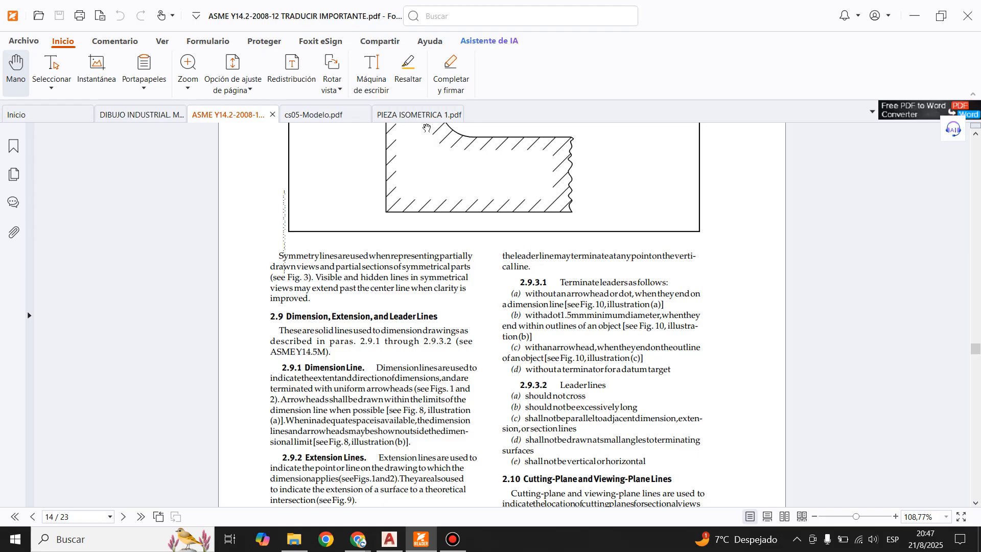
# Step: Return to the PIEZA ISOMETRICA 1 PDF and review the front view's dimensions and line work against the standard
pyautogui.click(403, 123)
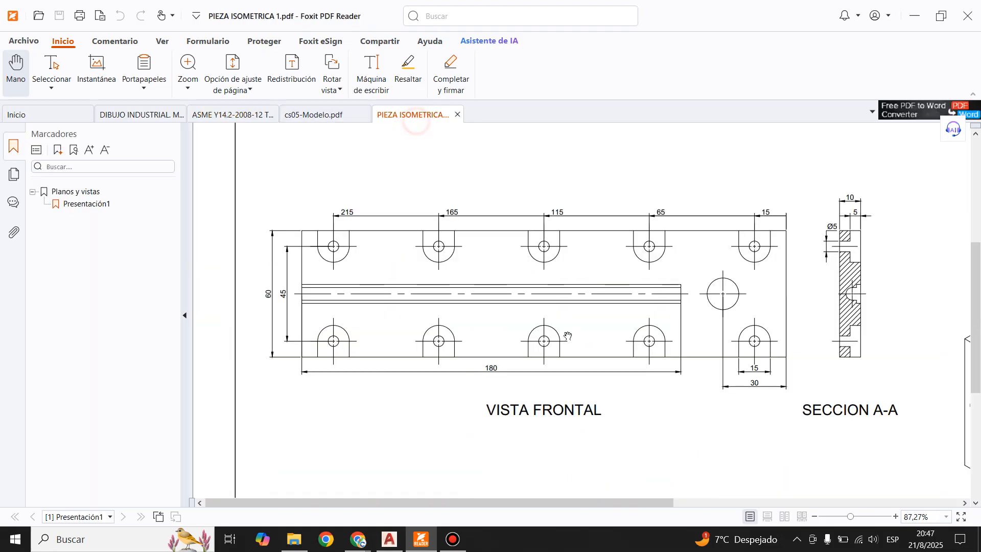
pyautogui.scroll(4, 560, 351)
pyautogui.scroll(-5, 559, 351)
pyautogui.scroll(4, 559, 351)
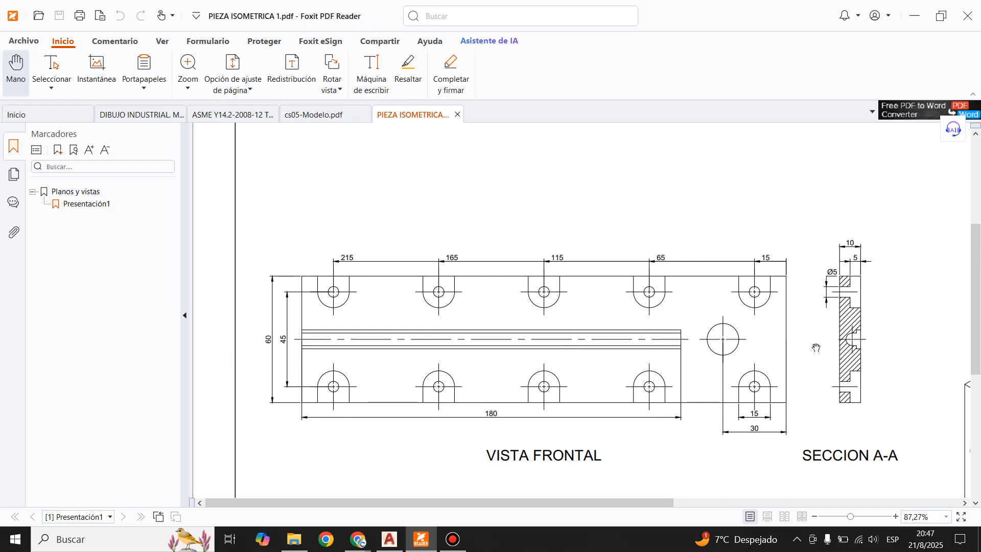
pyautogui.moveTo(816, 348); pyautogui.dragTo(645, 339)
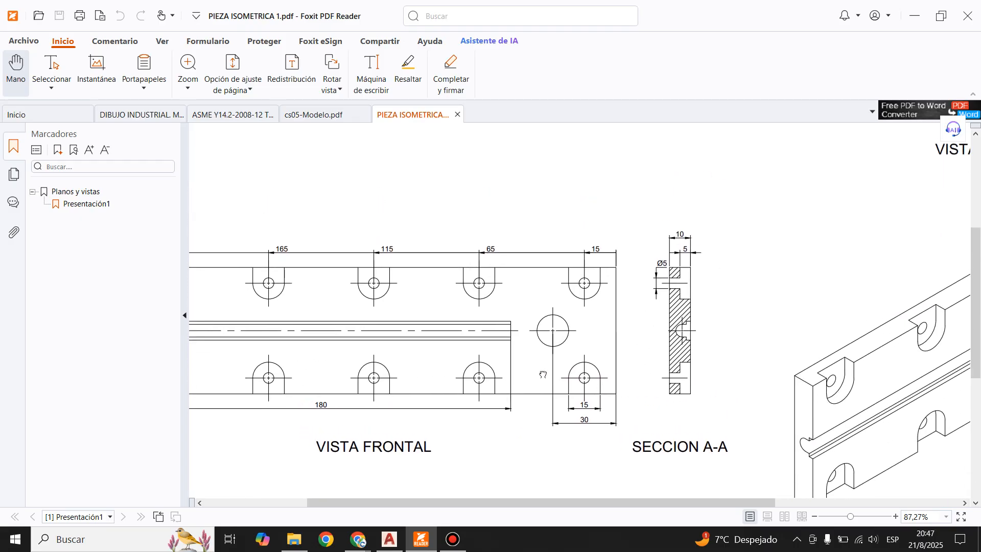
pyautogui.moveTo(543, 374); pyautogui.dragTo(304, 347)
pyautogui.moveTo(837, 276); pyautogui.dragTo(933, 308)
pyautogui.moveTo(602, 345); pyautogui.dragTo(658, 321)
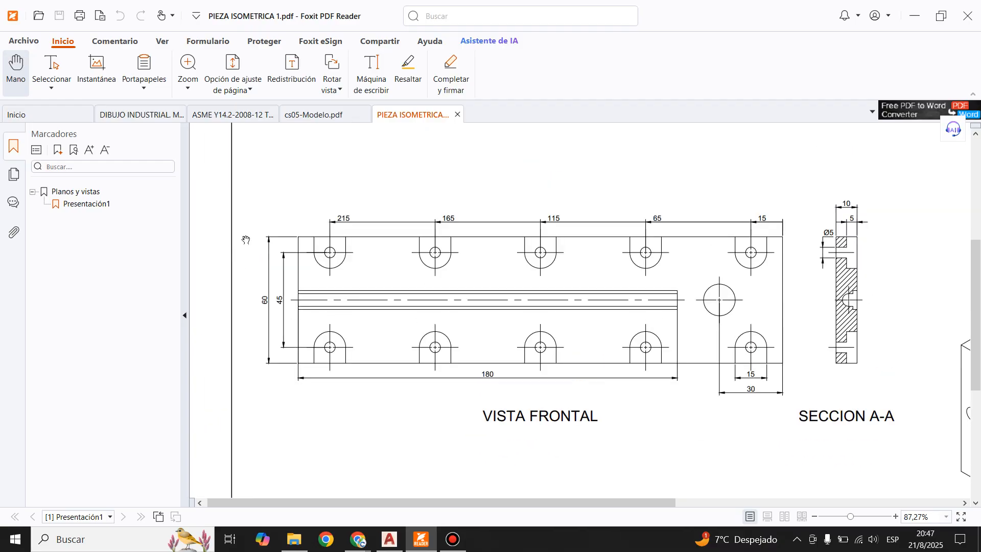
# Step: Review section A-A's hatching and dimensions and the isometric view alongside the front view in the plotted PDF
pyautogui.moveTo(731, 354); pyautogui.dragTo(650, 356)
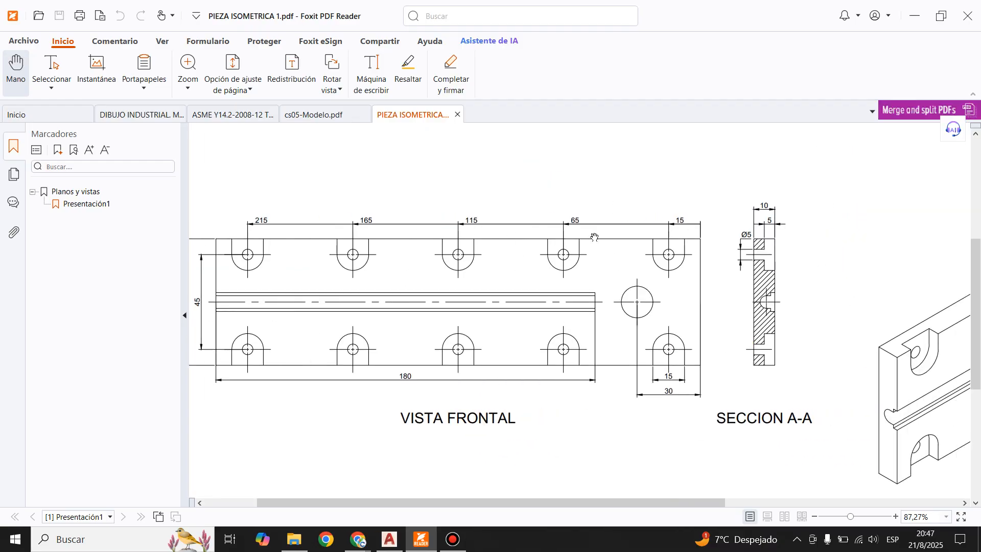
pyautogui.moveTo(771, 356); pyautogui.dragTo(674, 353)
pyautogui.moveTo(309, 262); pyautogui.dragTo(452, 294)
pyautogui.moveTo(762, 377); pyautogui.dragTo(567, 343)
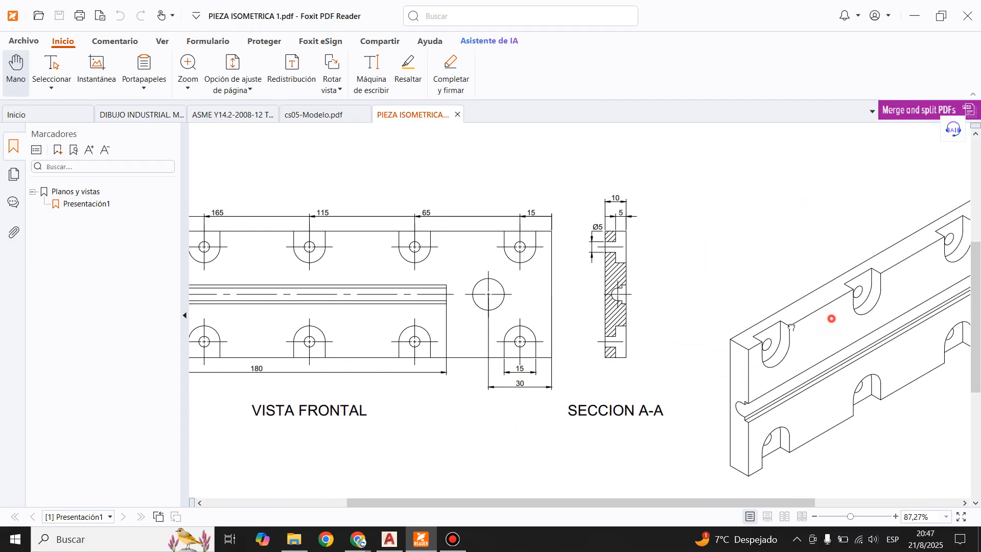
pyautogui.moveTo(832, 320); pyautogui.dragTo(620, 326)
pyautogui.moveTo(764, 301); pyautogui.dragTo(490, 367)
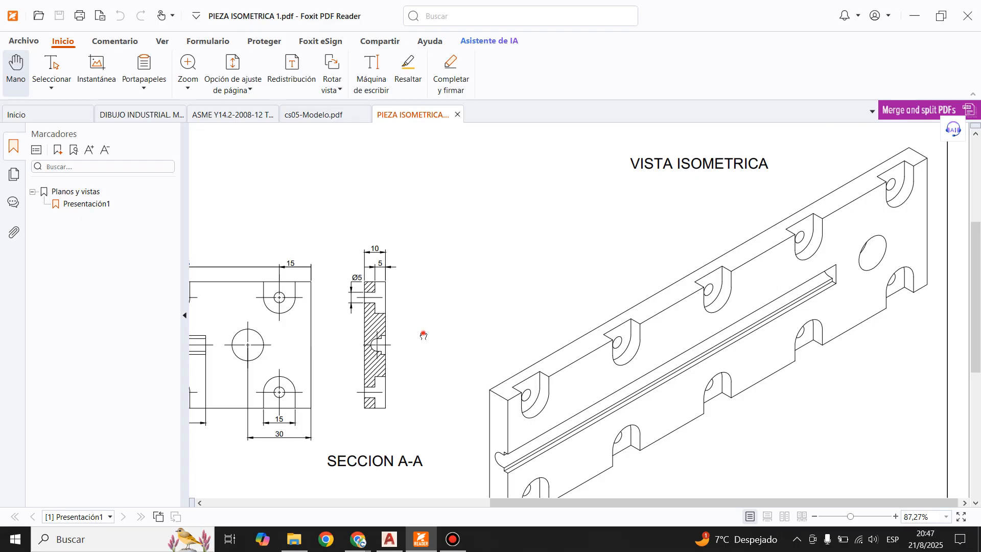
pyautogui.moveTo(423, 336); pyautogui.dragTo(558, 429)
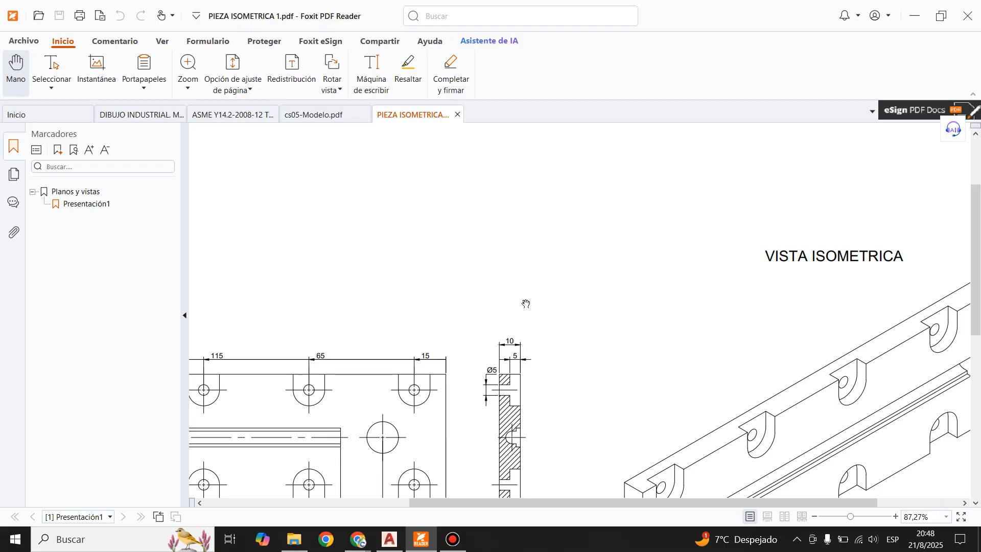
pyautogui.moveTo(575, 466); pyautogui.dragTo(698, 372)
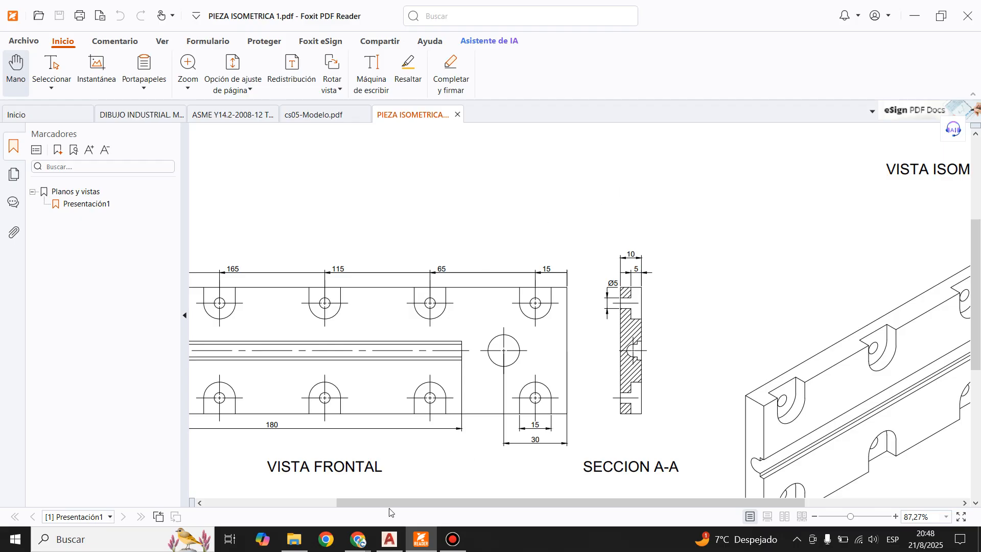
# Step: Switch back to the ISO drawing in AutoCAD
pyautogui.click(389, 539)
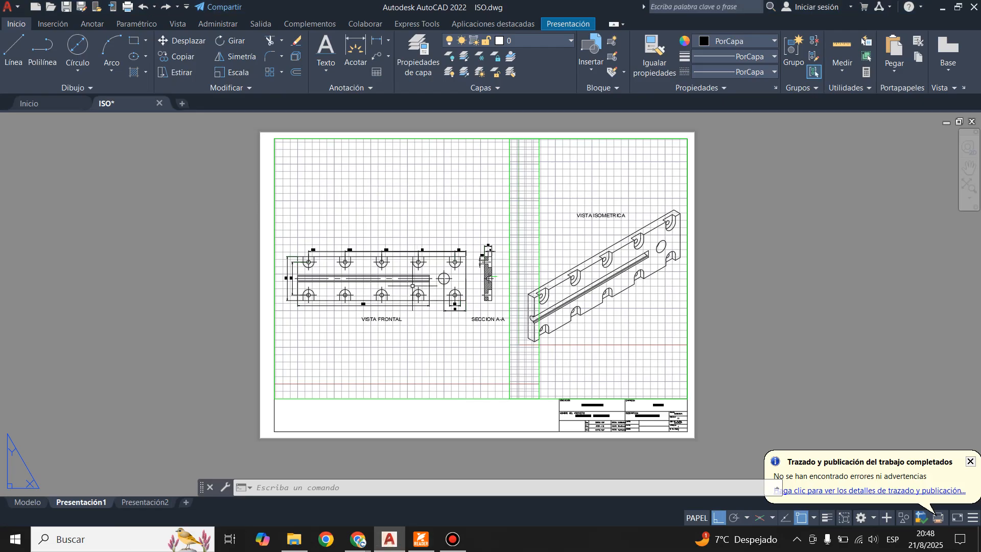
pyautogui.click(28, 502)
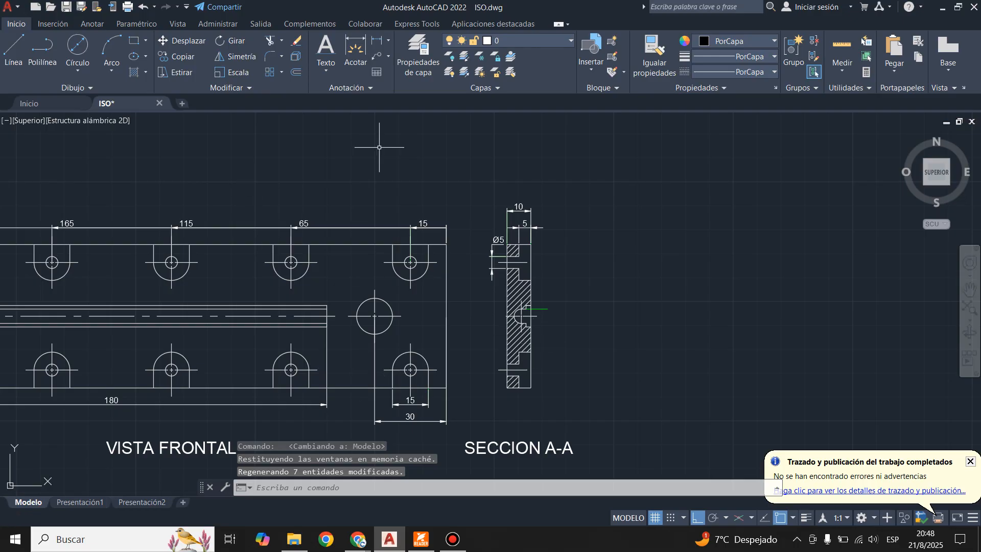
pyautogui.click(380, 56)
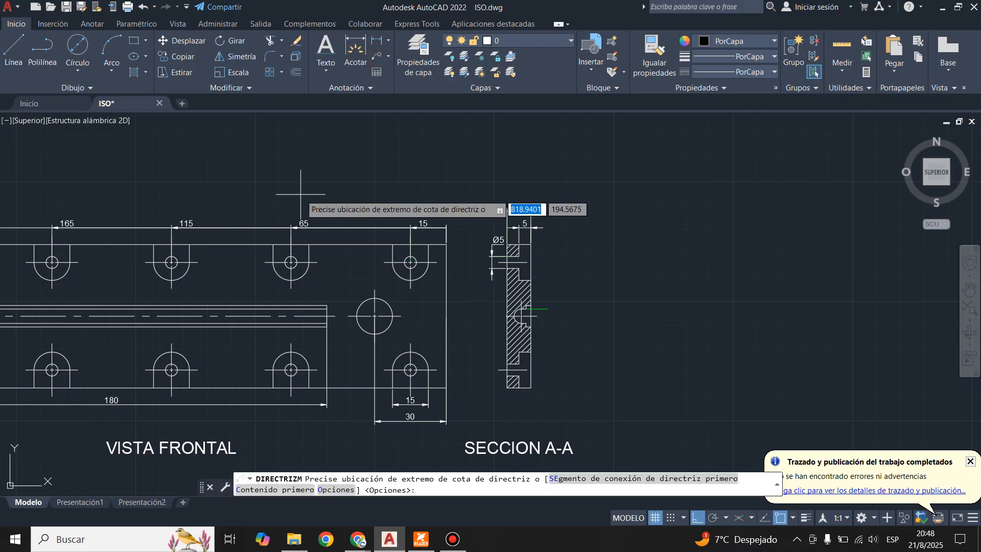
pyautogui.scroll(4, 300, 194)
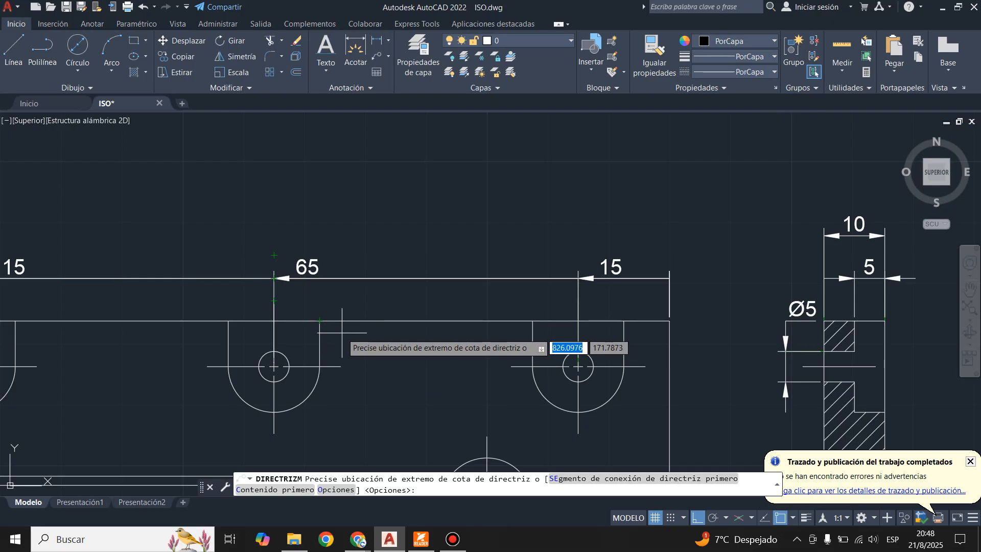
pyautogui.press('Escape')
pyautogui.click(80, 502)
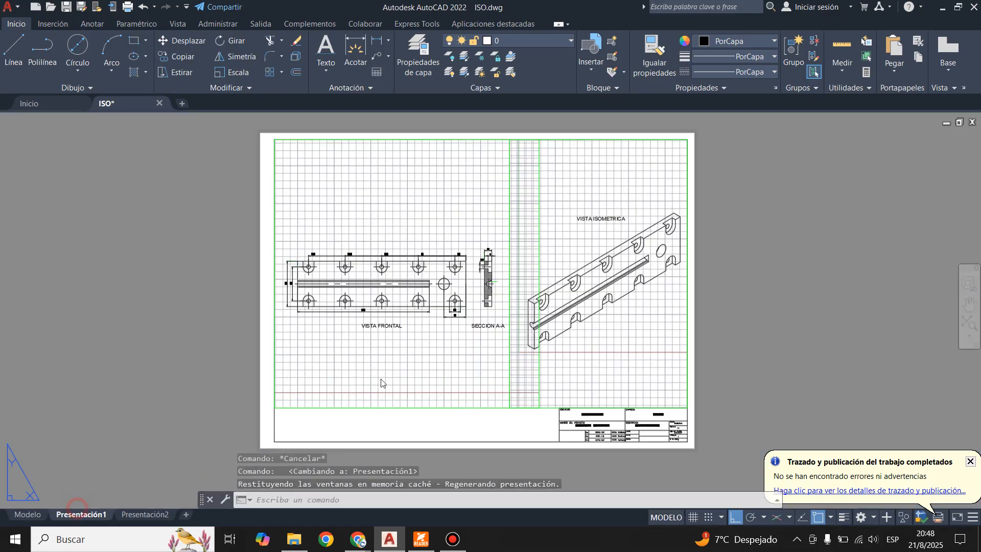
# Step: Activate model space in the viewport showing the front view and section A-A on Presentación1
pyautogui.click(188, 270)
pyautogui.click(227, 296)
pyautogui.doubleClick(403, 233)
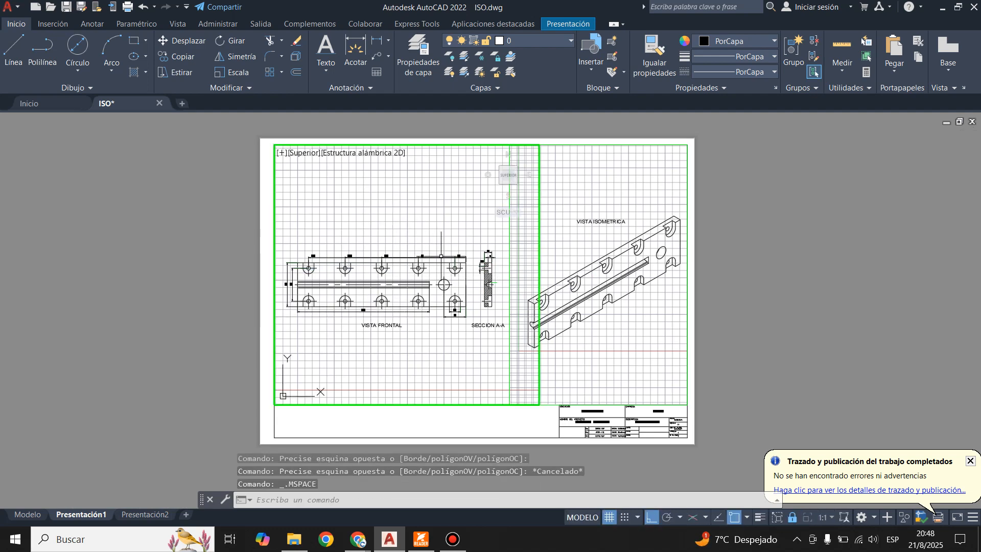
# Step: Place a multileader from the plate's top edge at the right corner of the 65 mm notch, with its landing above the dimensions
pyautogui.scroll(3, 448, 259)
pyautogui.scroll(2, 434, 263)
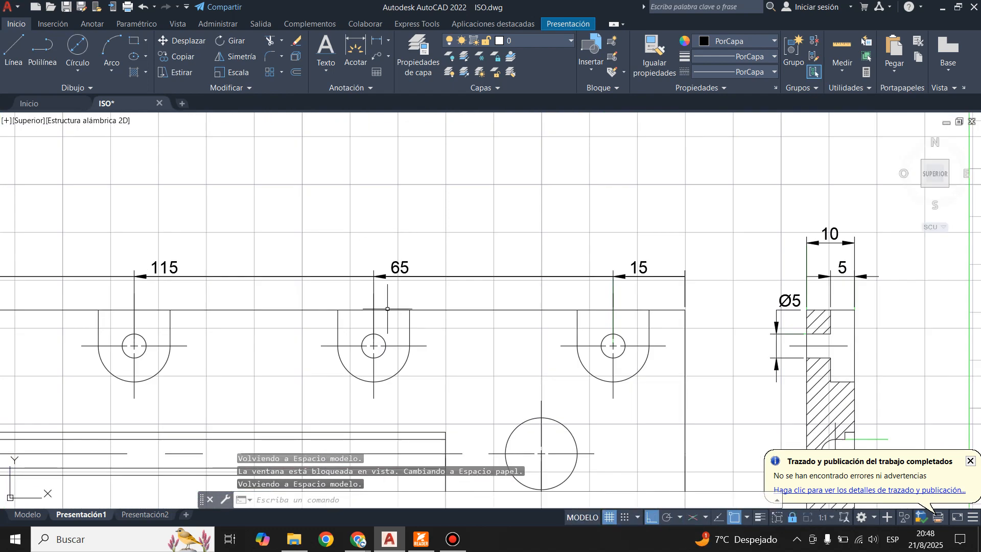
pyautogui.scroll(-2, 431, 266)
pyautogui.scroll(2, 431, 267)
pyautogui.scroll(2, 400, 342)
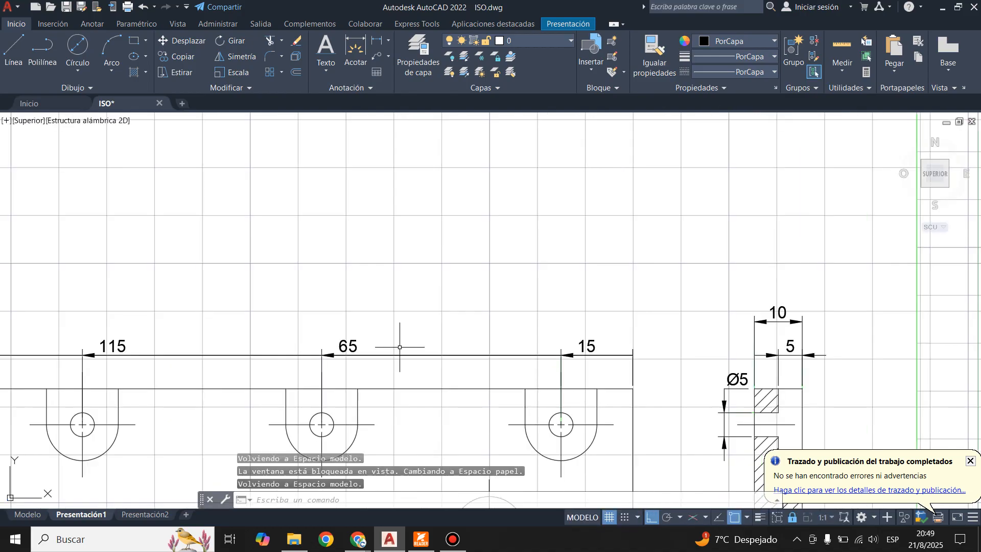
pyautogui.click(375, 56)
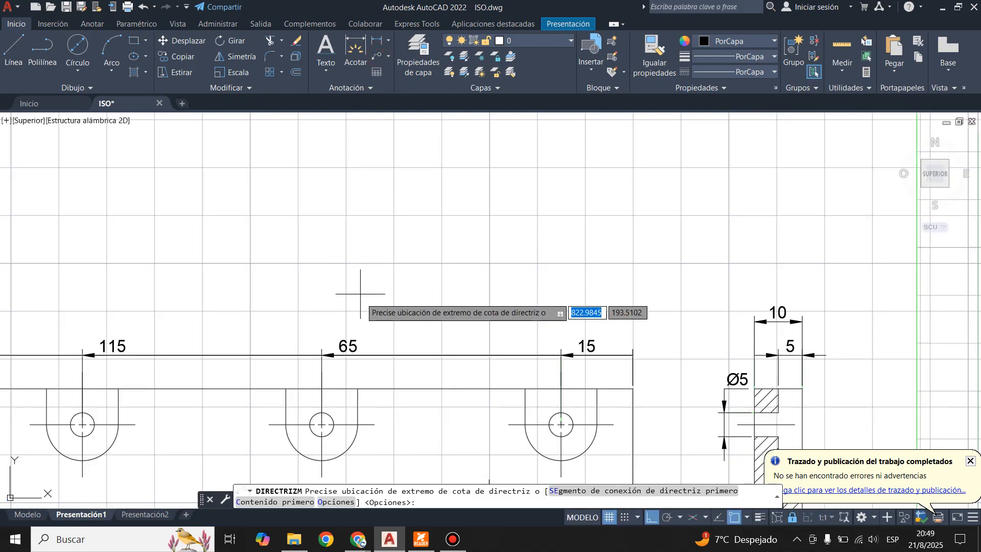
pyautogui.click(358, 389)
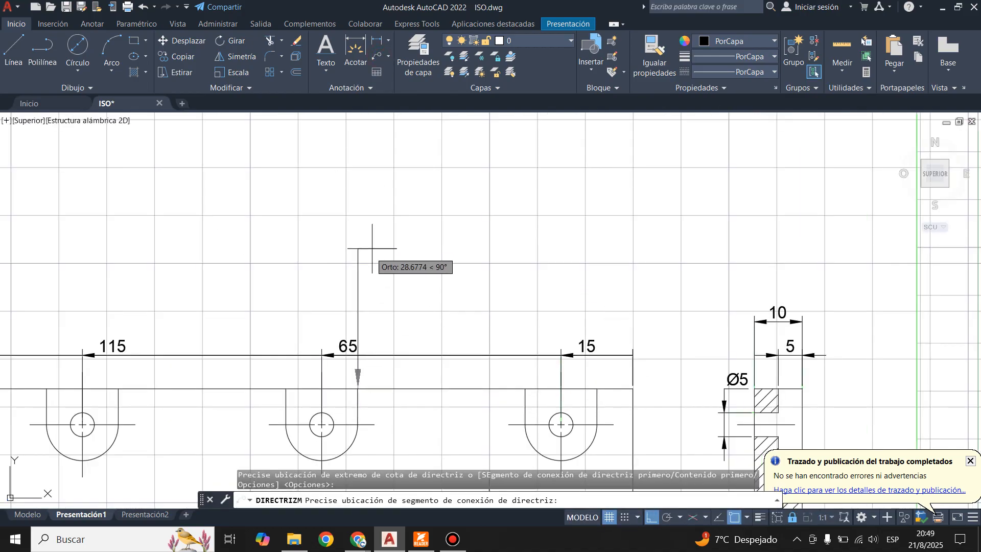
pyautogui.click(379, 262)
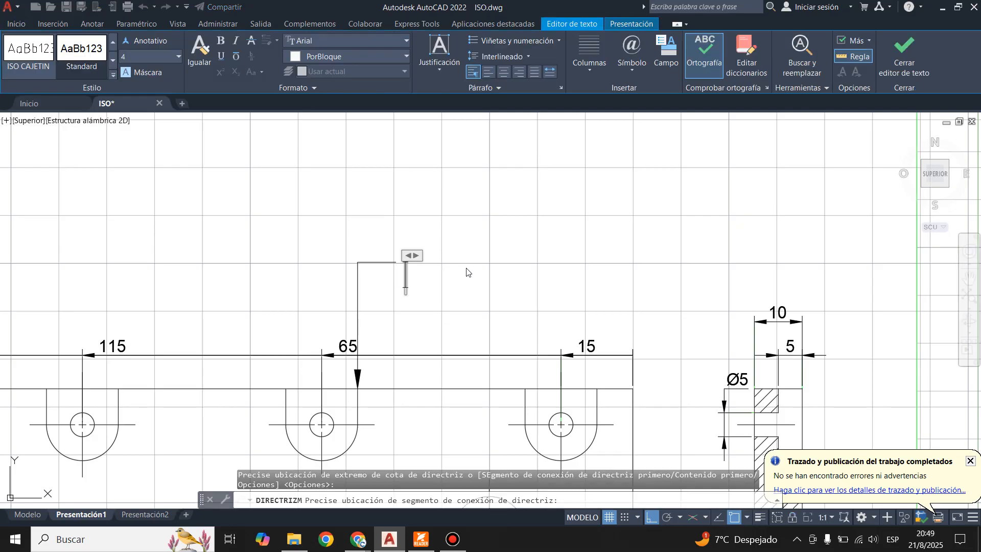
pyautogui.write('L')
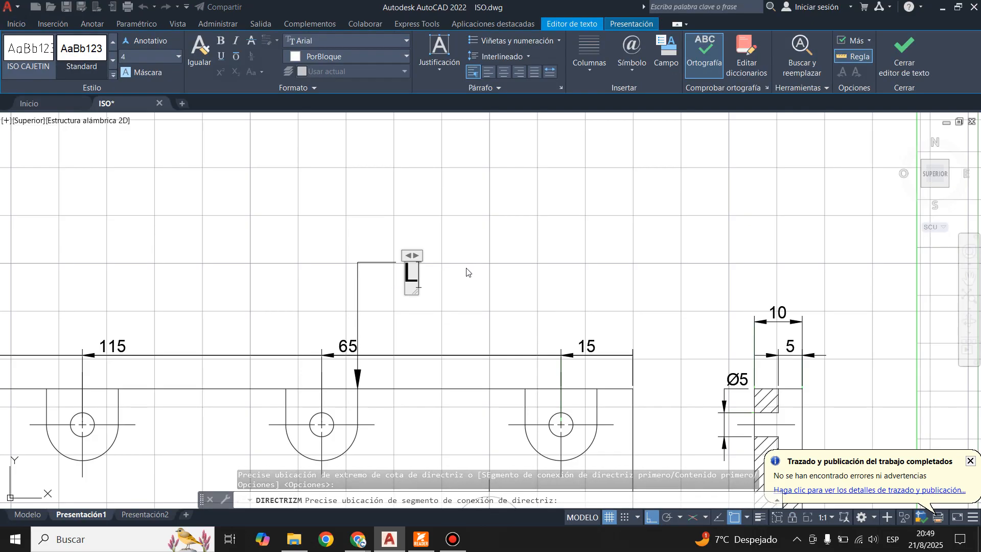
pyautogui.write('INEA')
pyautogui.press('BackSpace')
pyautogui.press('BackSpace')
pyautogui.press('BackSpace')
pyautogui.press('BackSpace')
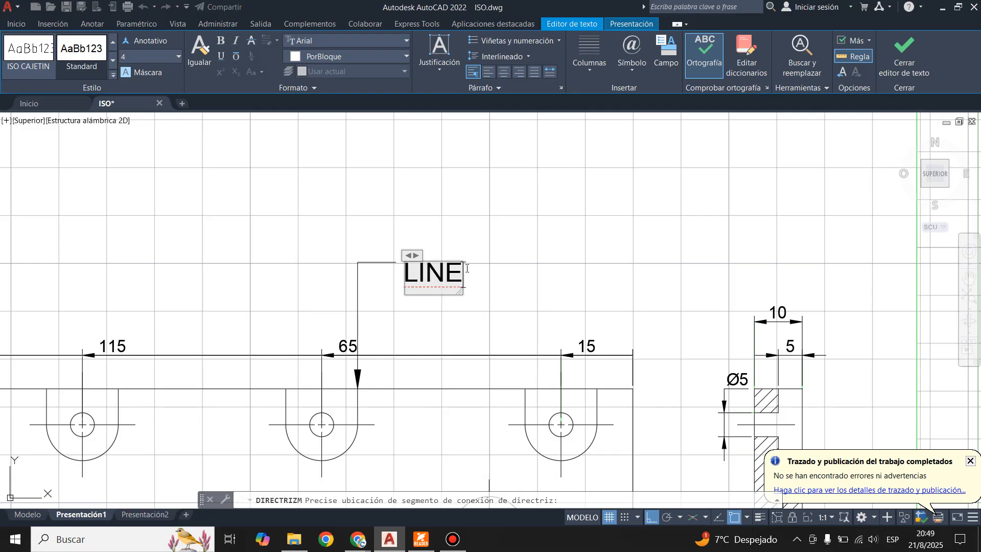
pyautogui.press('BackSpace')
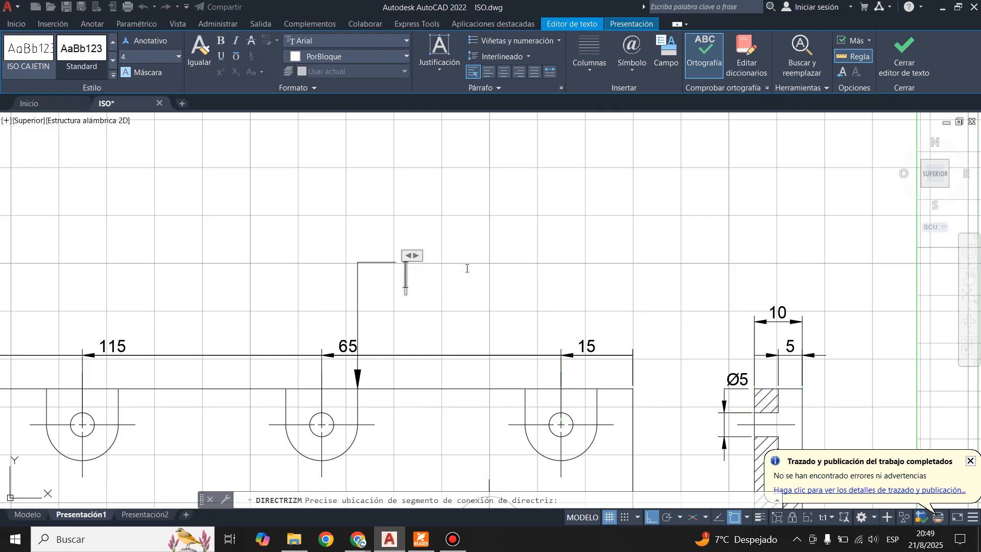
pyautogui.write('UT')
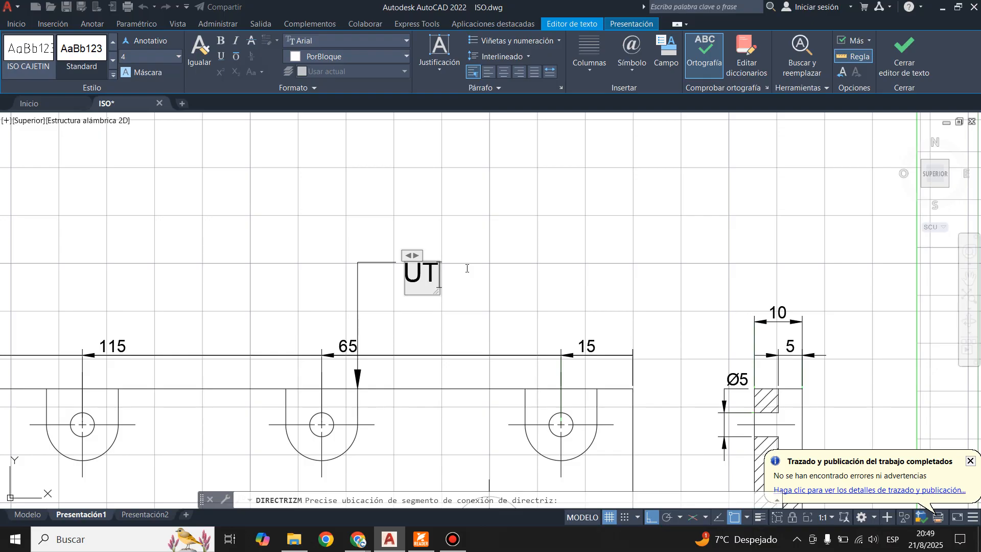
pyautogui.write('ILIZA')
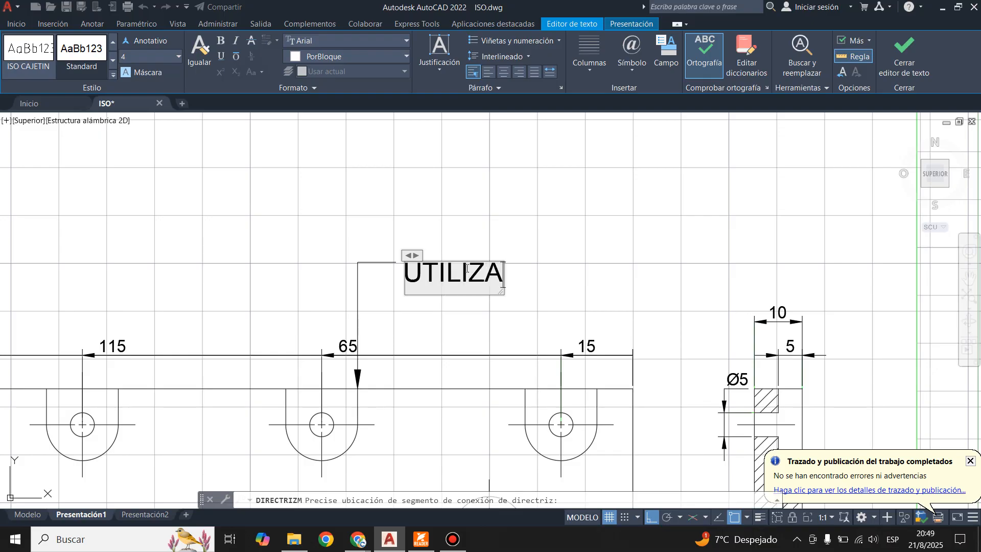
pyautogui.press('BackSpace')
pyautogui.press('BackSpace')
pyautogui.press('BackSpace')
pyautogui.press('BackSpace')
pyautogui.press('BackSpace')
pyautogui.press('BackSpace')
pyautogui.press('BackSpace')
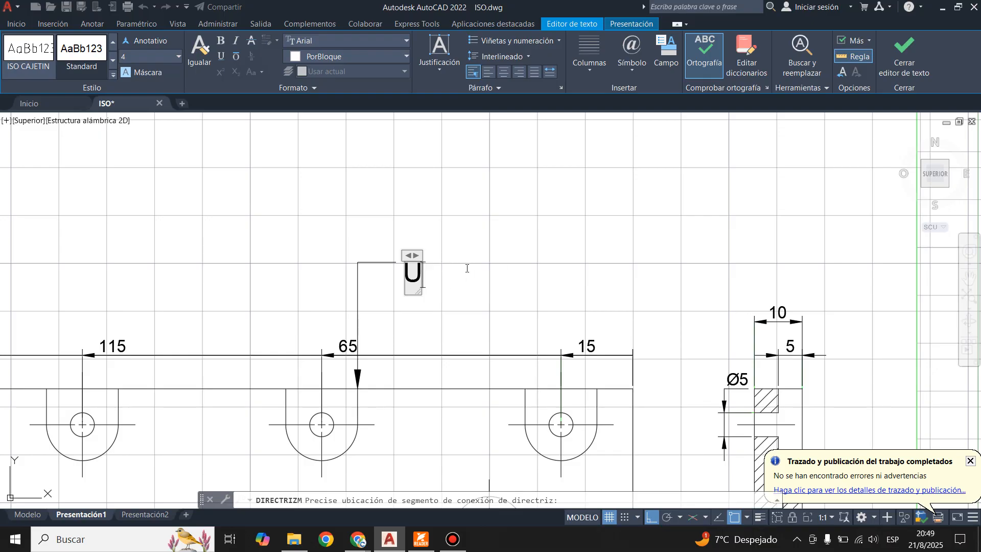
# Step: Enter MODIFICAR CIRCULO as the multileader's text
pyautogui.write('MO')
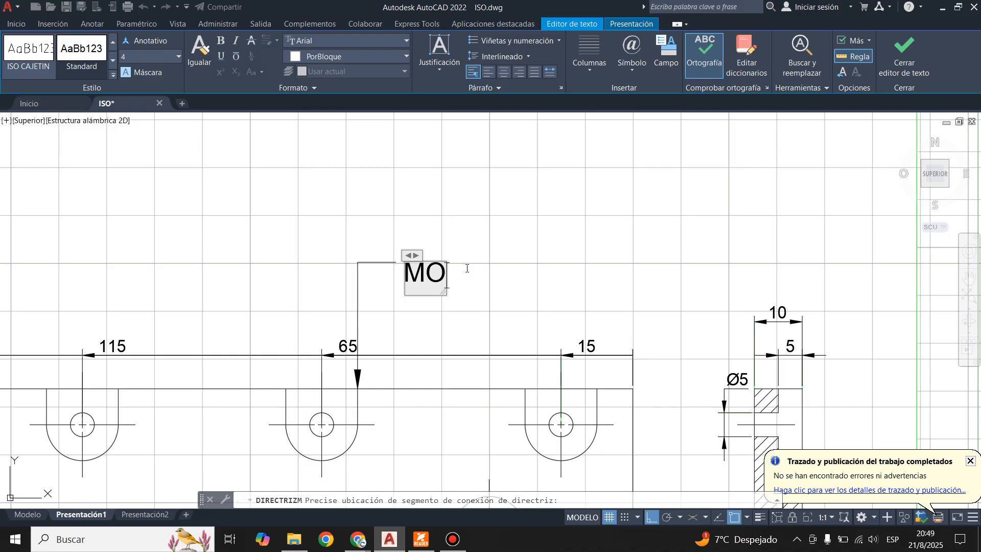
pyautogui.write('DIFICAR')
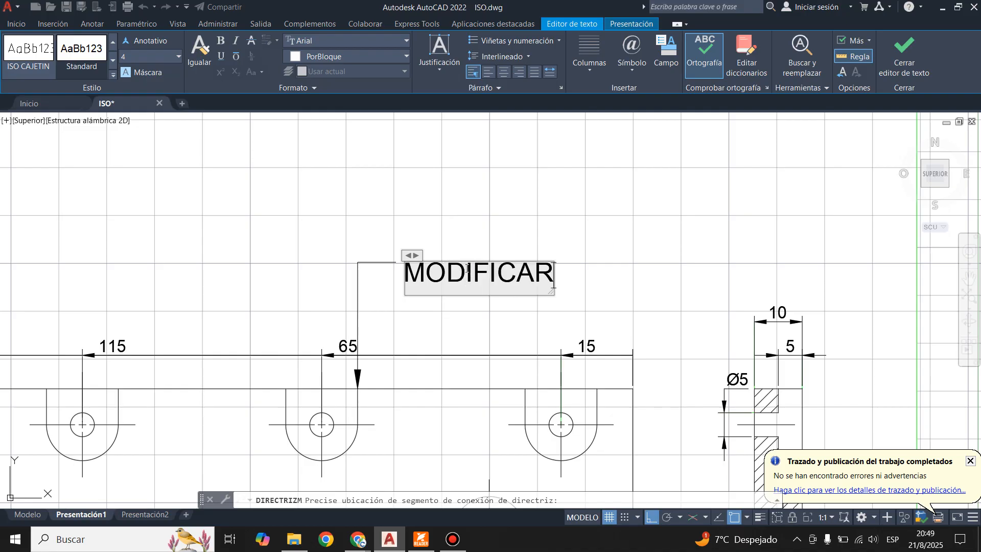
pyautogui.write(' CIRU')
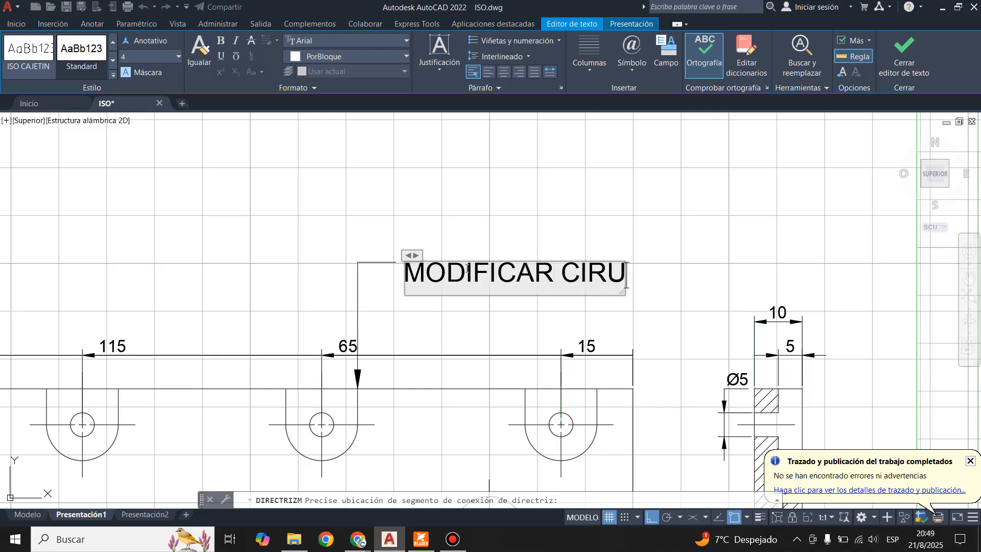
pyautogui.press('BackSpace')
pyautogui.write('CYL')
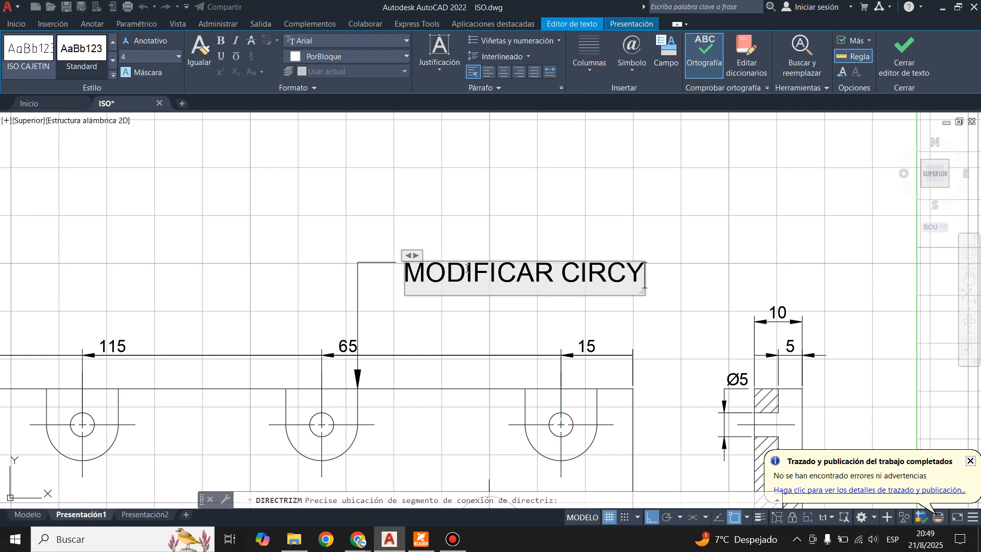
pyautogui.press('BackSpace')
pyautogui.press('BackSpace')
pyautogui.write('ULO')
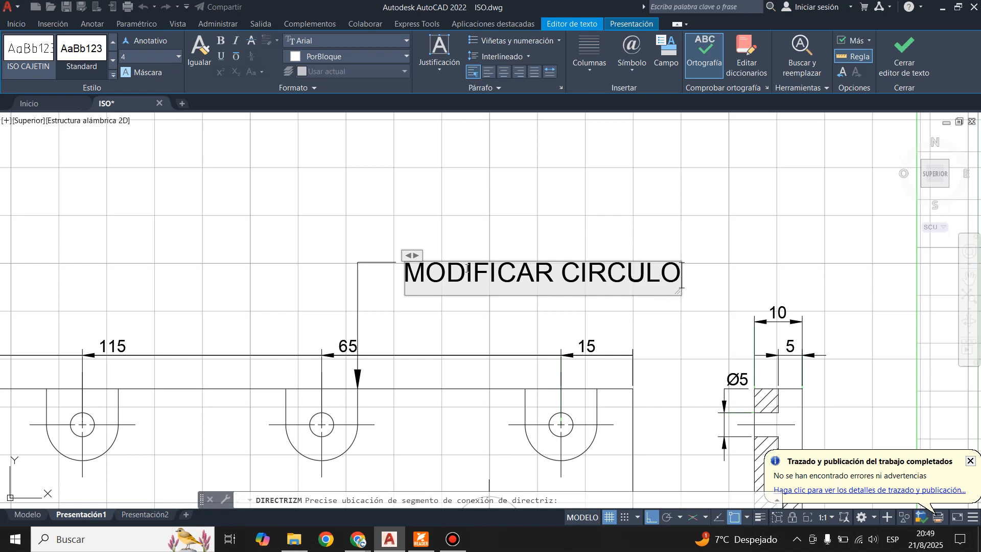
# Step: Finish the leader annotation reading MODIFICAR CIRCULO above the front view
pyautogui.click(904, 51)
pyautogui.scroll(-2, 447, 295)
pyautogui.scroll(-3, 447, 295)
pyautogui.scroll(5, 421, 295)
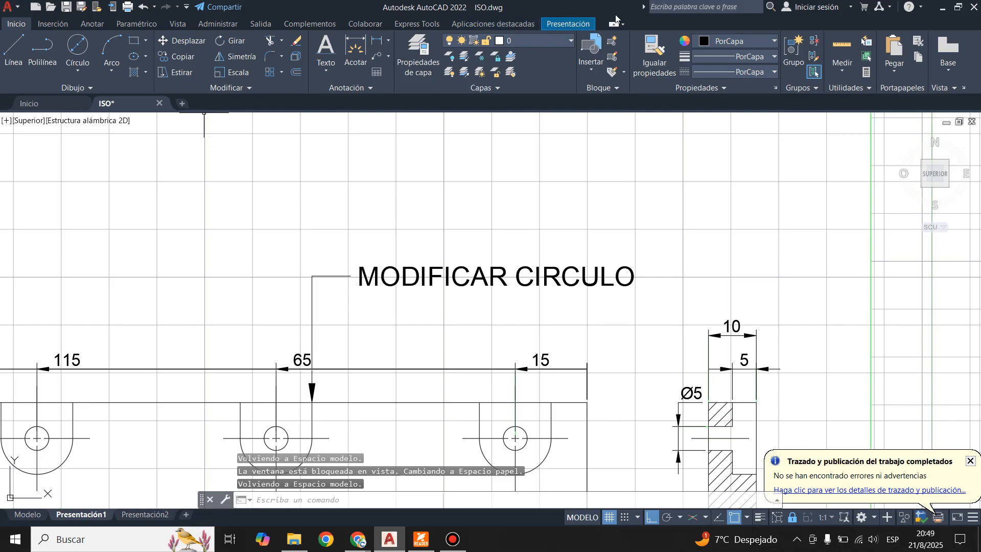
pyautogui.click(575, 27)
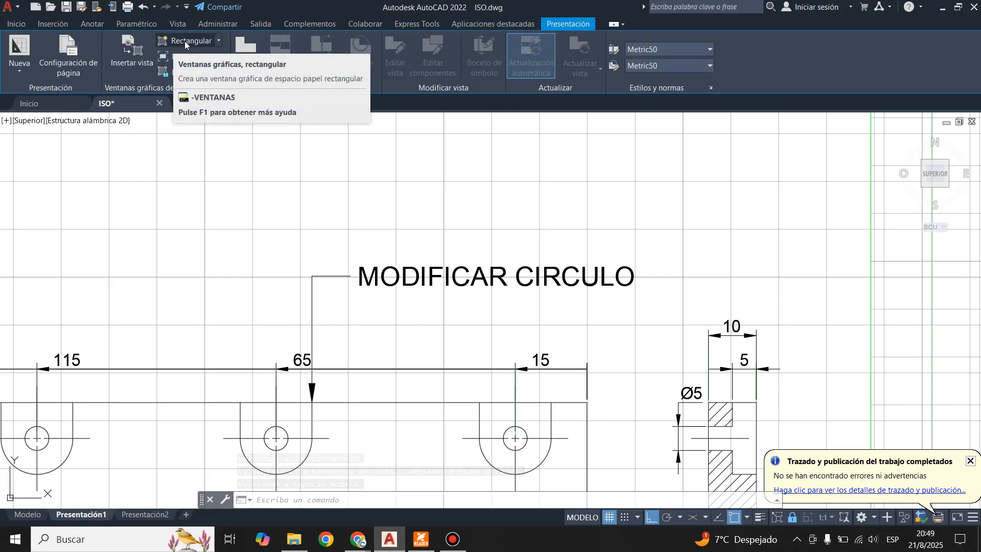
pyautogui.click(219, 42)
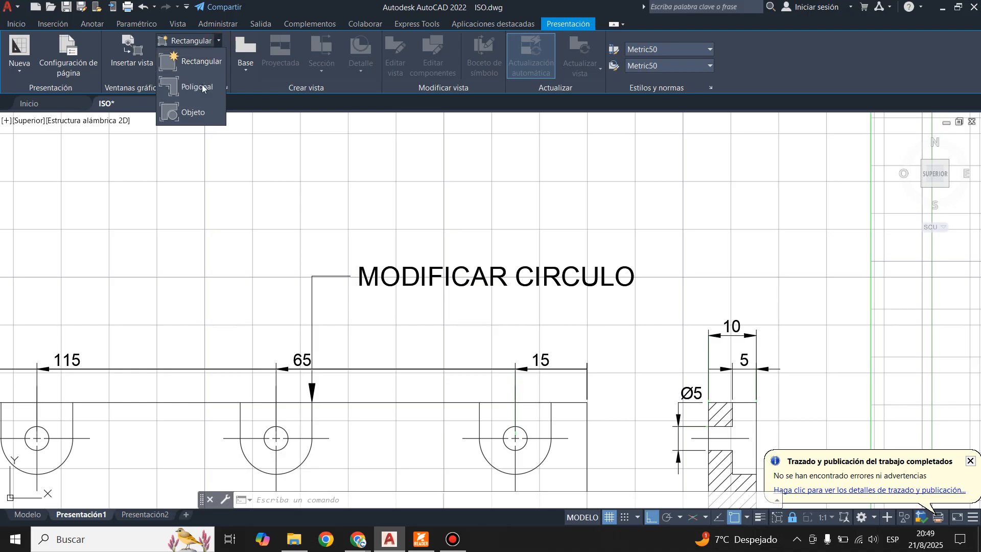
pyautogui.click(17, 23)
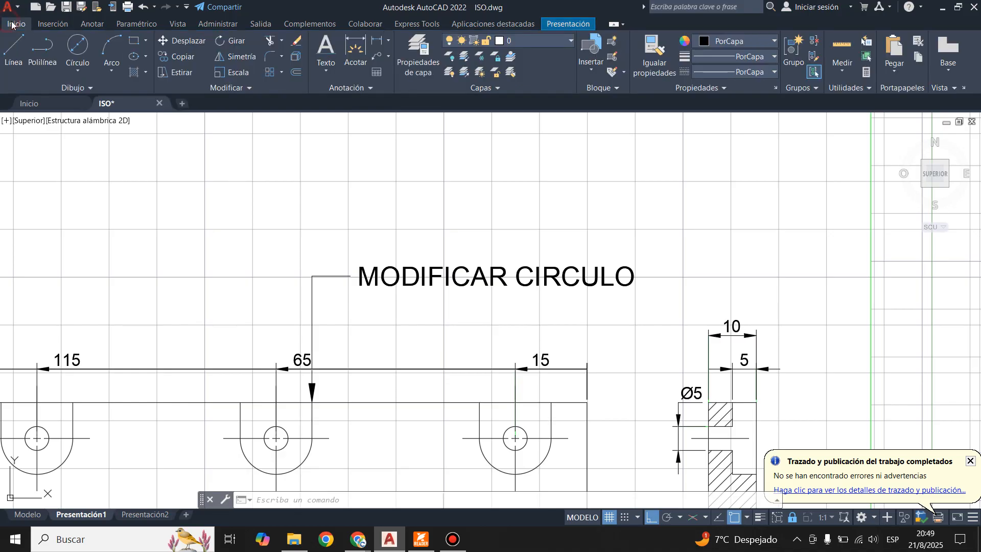
# Step: Draw a circle about 40 units in diameter in model space, above the MODIFICAR CIRCULO note
pyautogui.scroll(-3, 415, 202)
pyautogui.scroll(2, 415, 202)
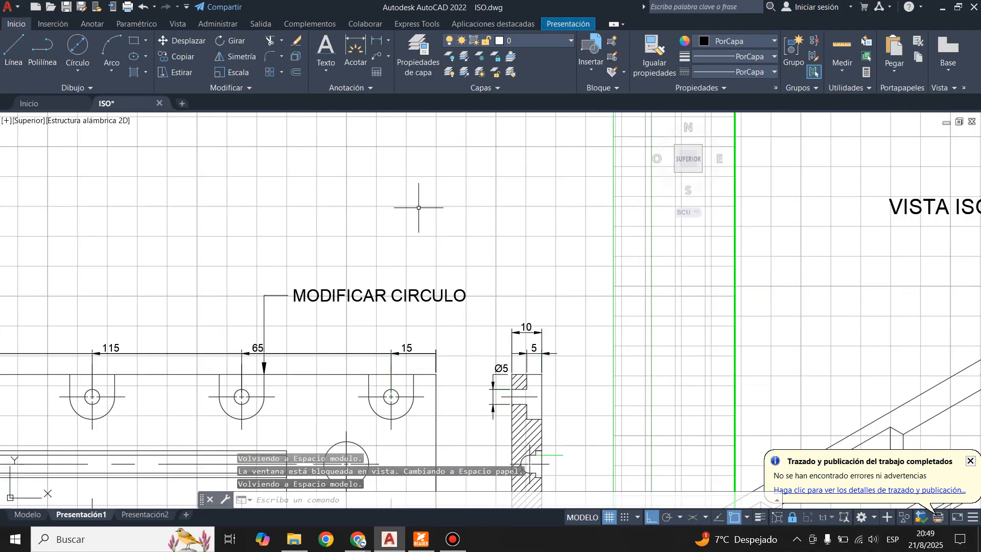
pyautogui.click(78, 47)
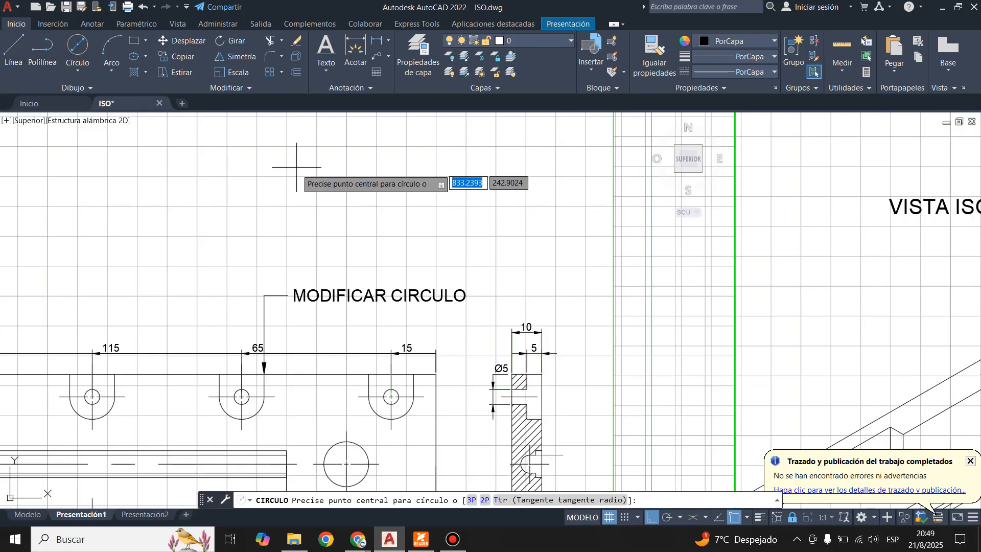
pyautogui.click(365, 216)
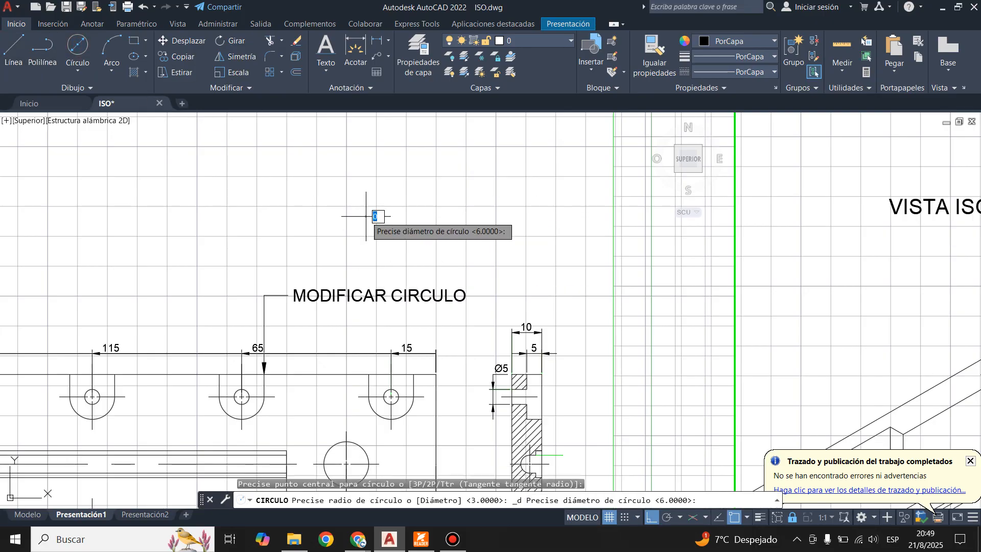
pyautogui.click(485, 255)
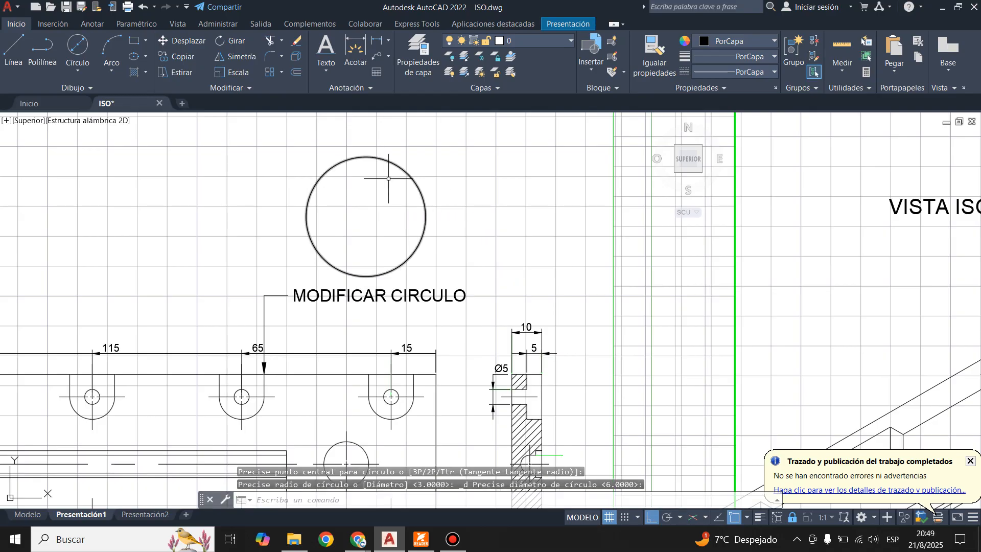
# Step: Try to convert the circle above the note into a viewport, and delete the circle
pyautogui.scroll(-2, 389, 189)
pyautogui.scroll(2, 340, 201)
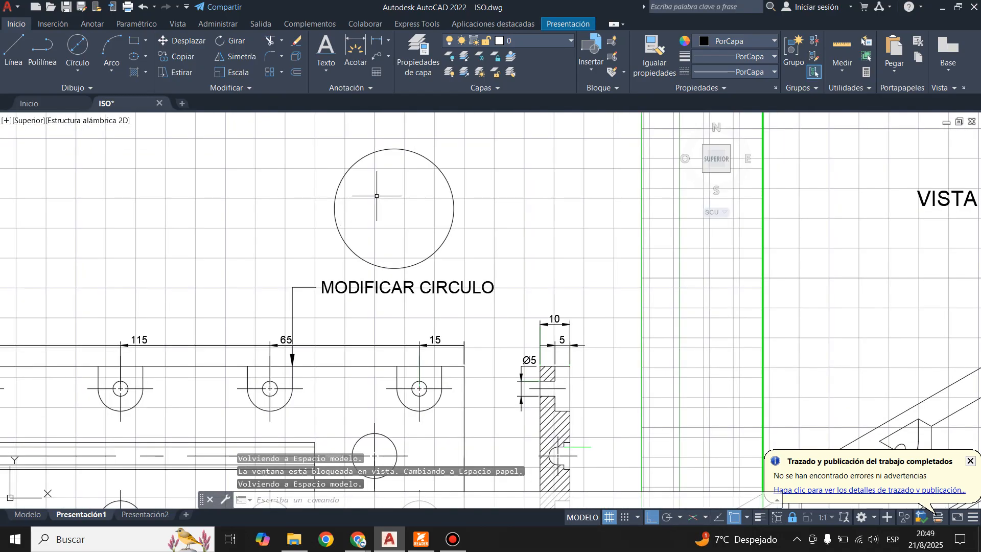
pyautogui.click(561, 24)
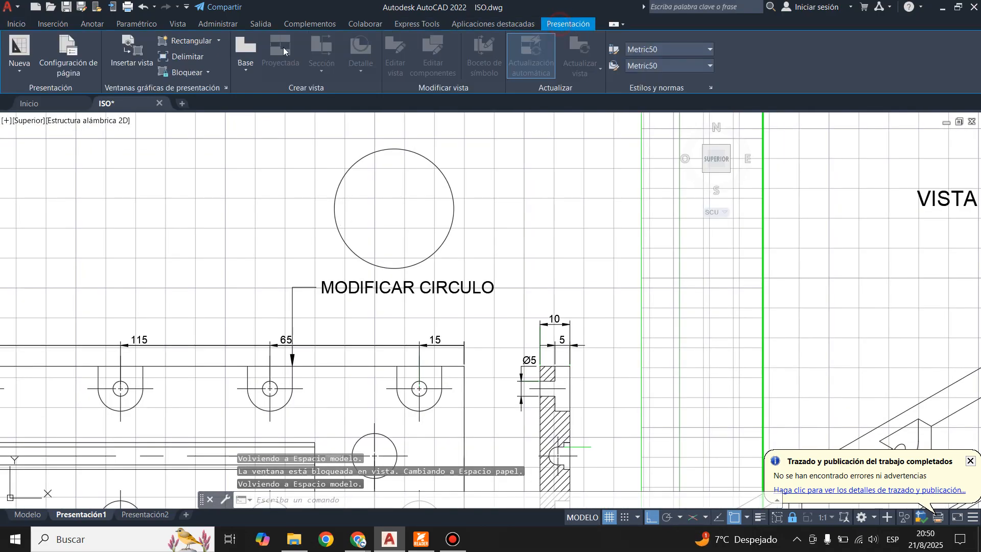
pyautogui.click(218, 41)
pyautogui.click(182, 114)
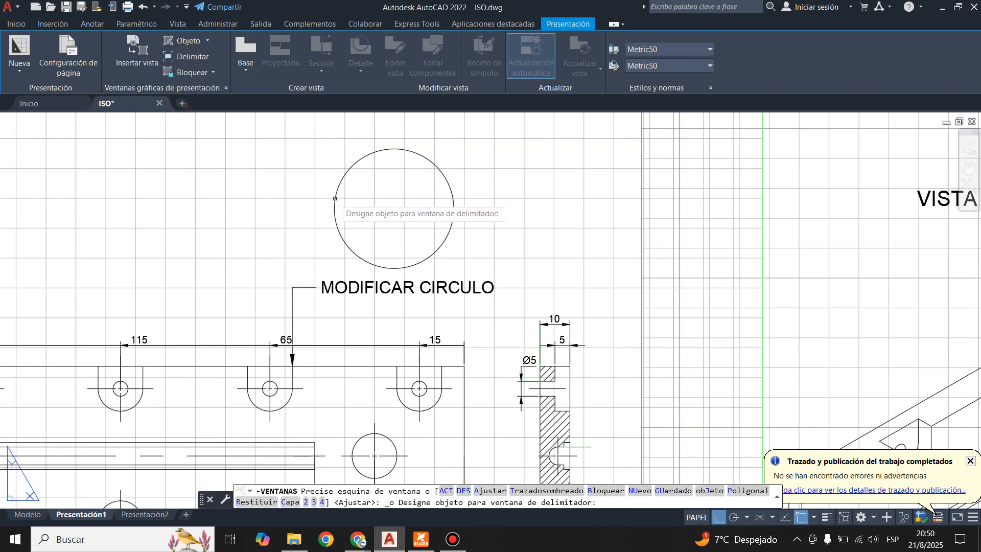
pyautogui.click(334, 198)
pyautogui.click(334, 202)
pyautogui.press('Escape')
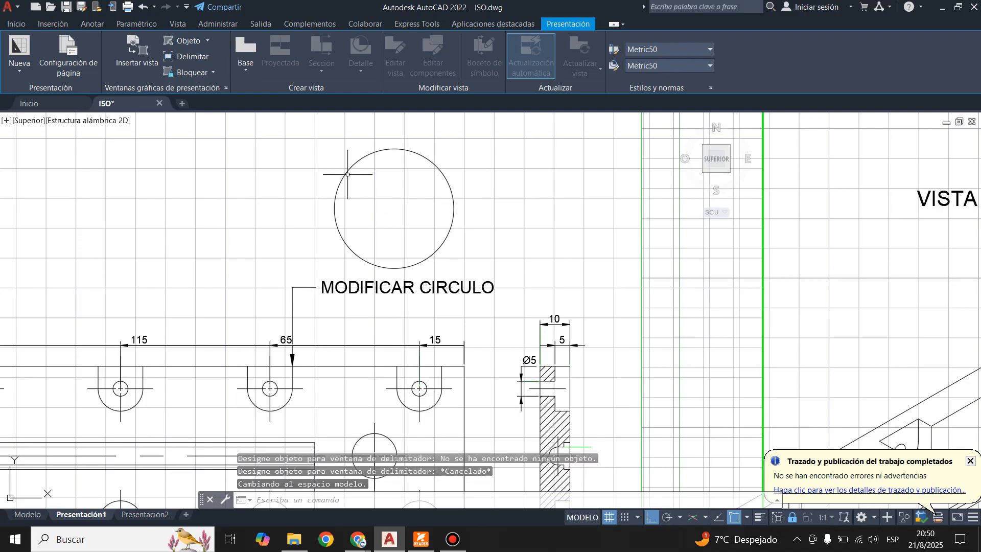
pyautogui.click(347, 174)
pyautogui.press('Delete')
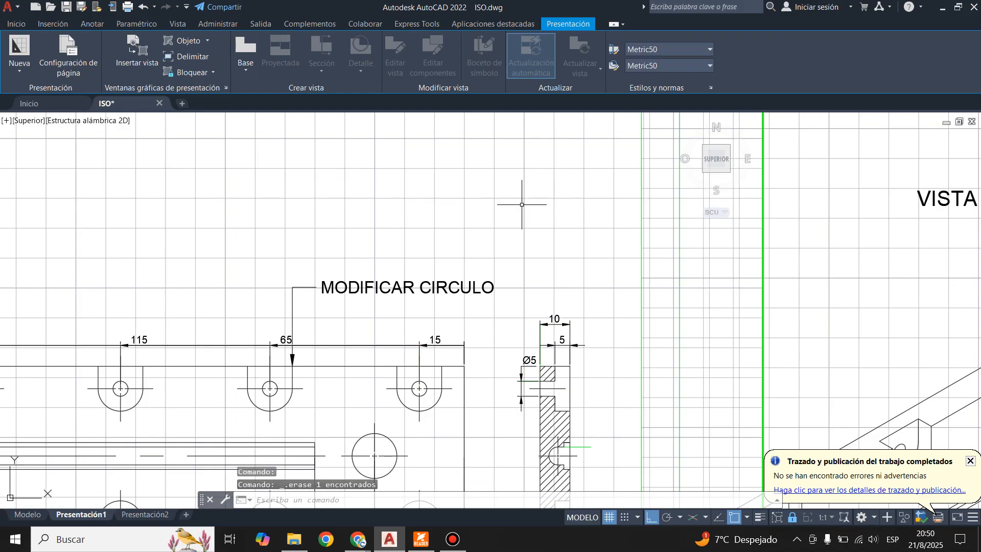
# Step: Switch to paper space and draw a centre-diameter circle above the MODIFICAR CIRCULO note
pyautogui.scroll(-3, 516, 210)
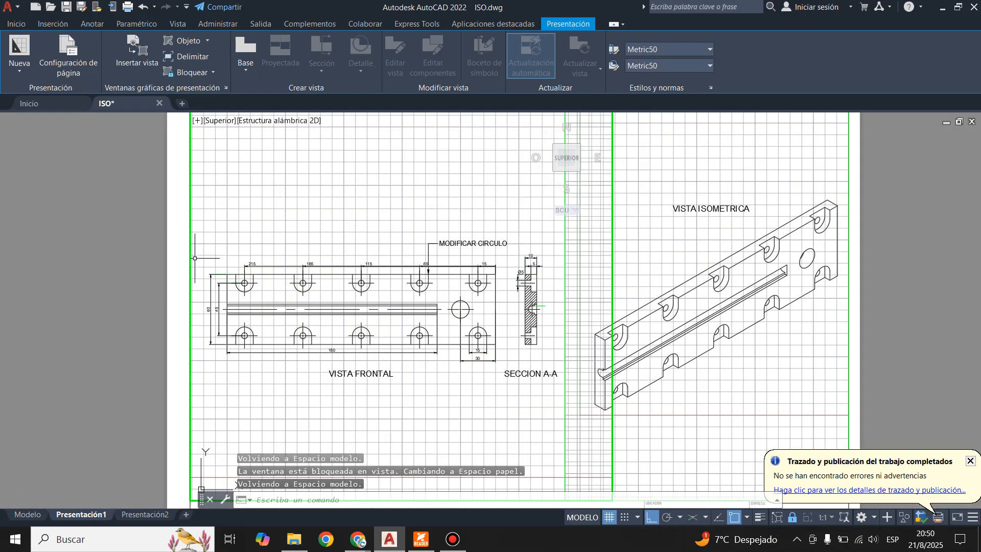
pyautogui.doubleClick(177, 267)
pyautogui.scroll(2, 475, 220)
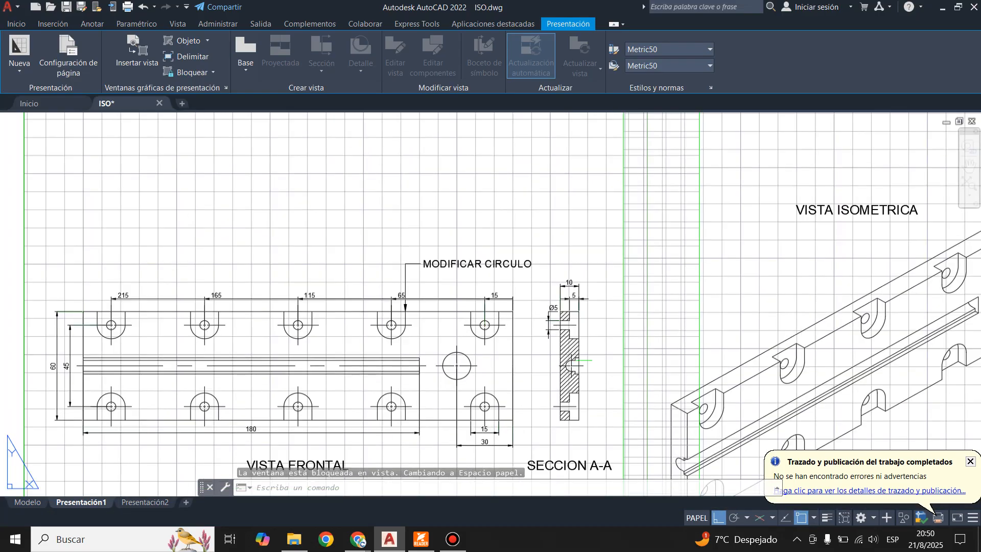
pyautogui.scroll(2, 475, 220)
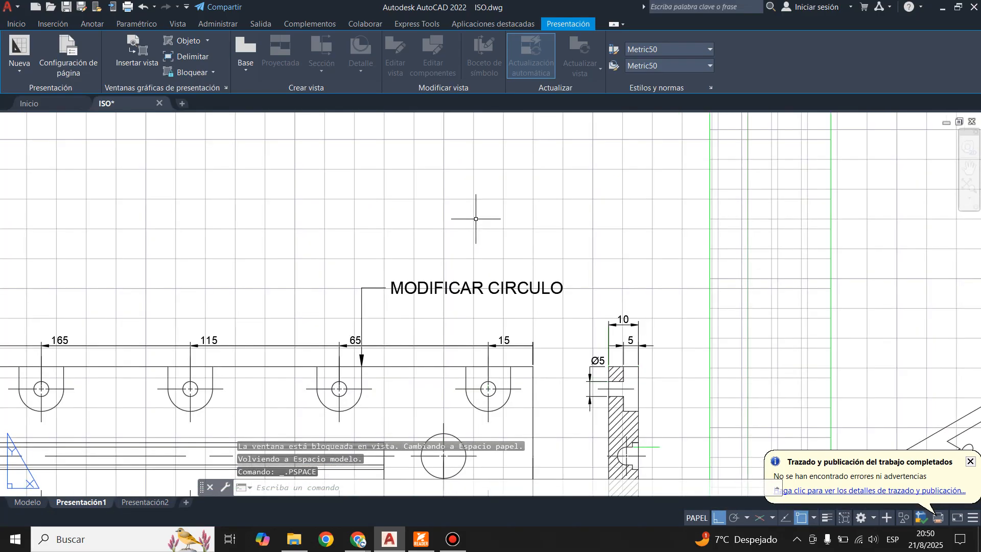
pyautogui.click(16, 24)
pyautogui.click(78, 46)
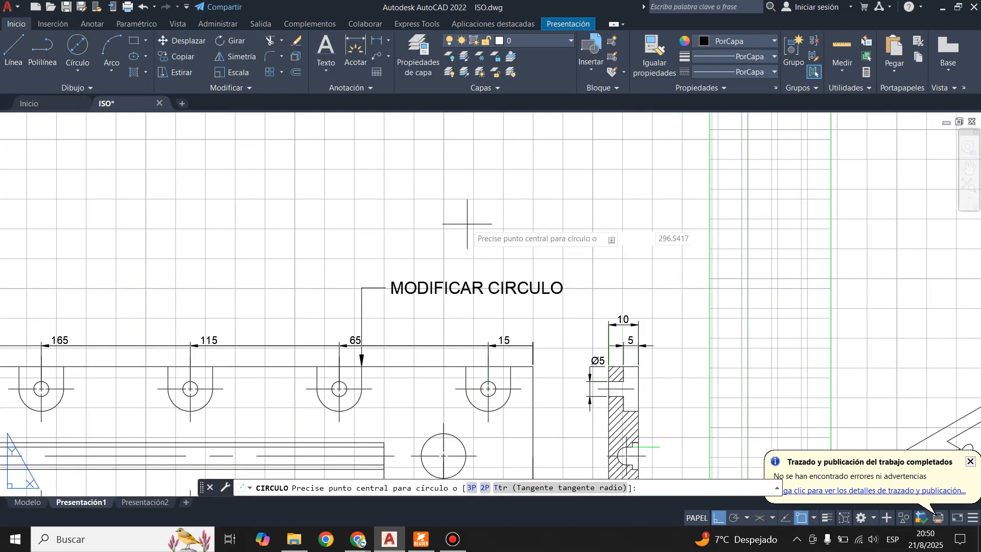
pyautogui.click(475, 211)
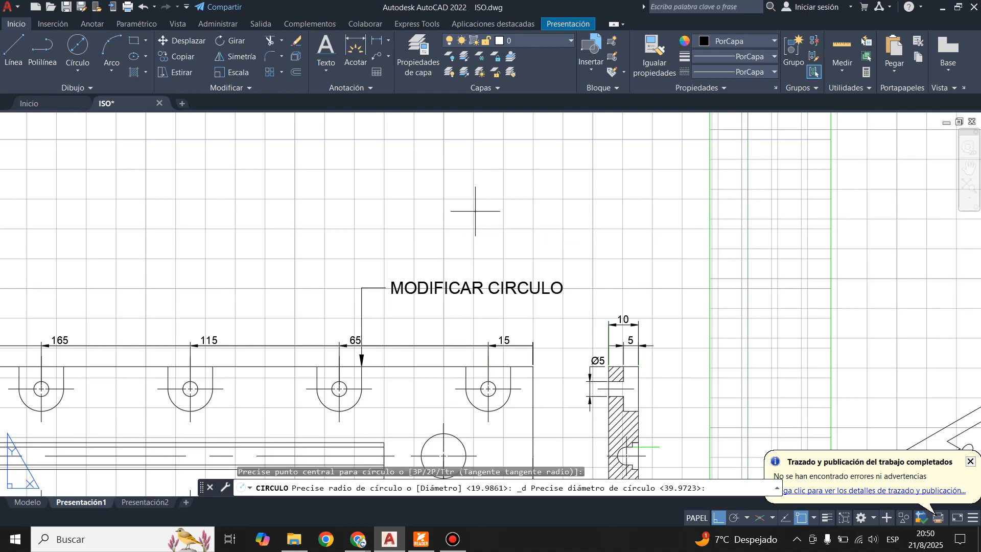
pyautogui.click(593, 235)
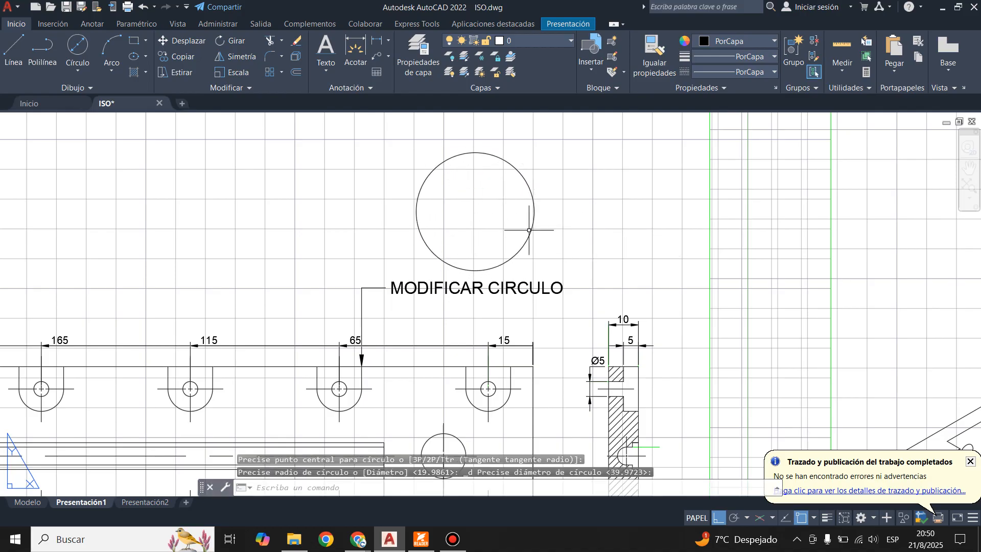
# Step: Convert the circle above the note into a viewport using the object option
pyautogui.click(575, 23)
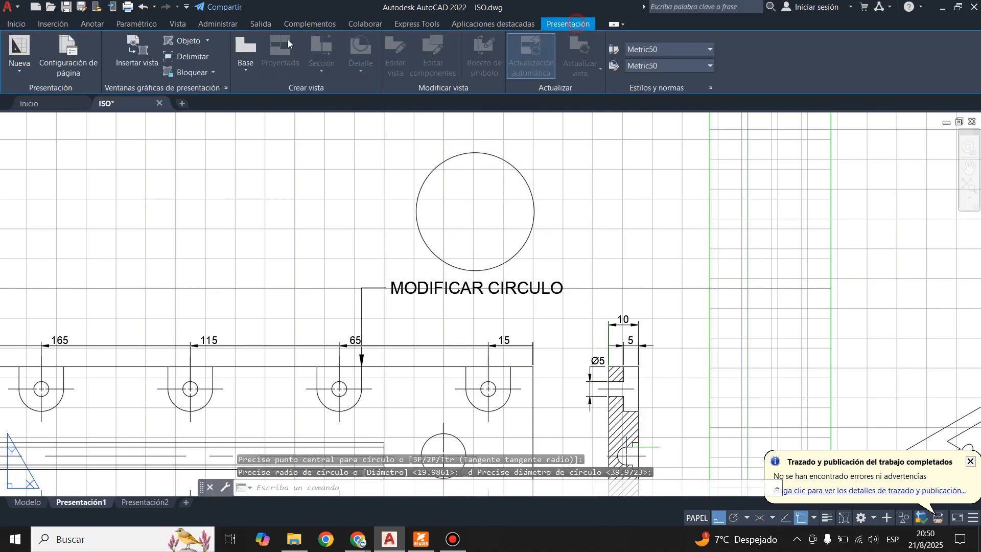
pyautogui.click(209, 45)
pyautogui.click(187, 112)
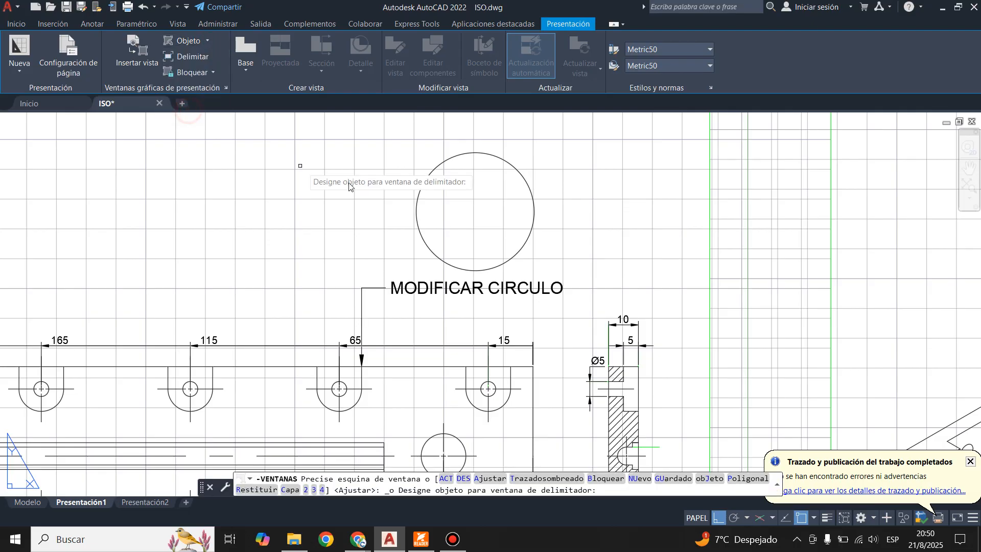
pyautogui.click(417, 206)
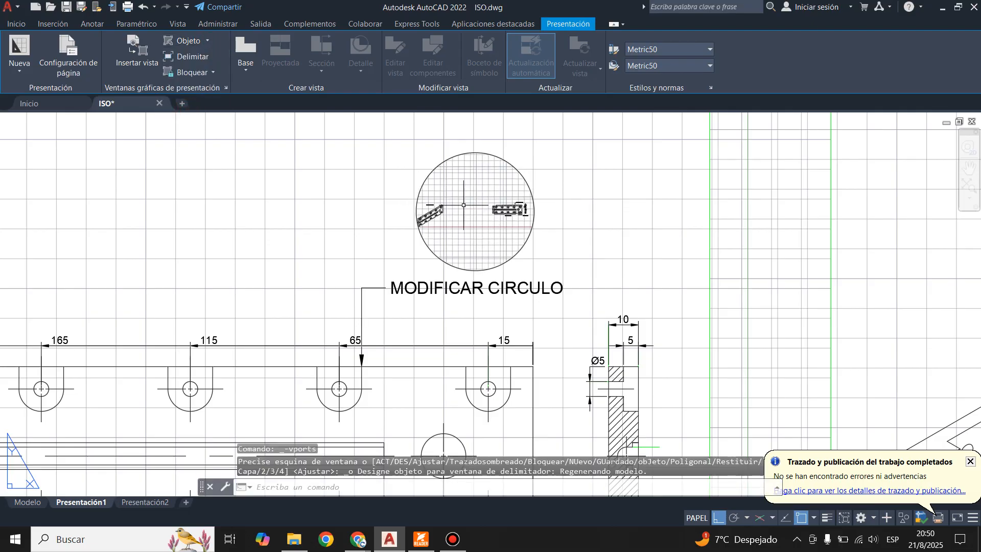
# Step: Activate the circular viewport and frame the front view's upper hole at the 65 dimension, enlarged inside it
pyautogui.doubleClick(498, 214)
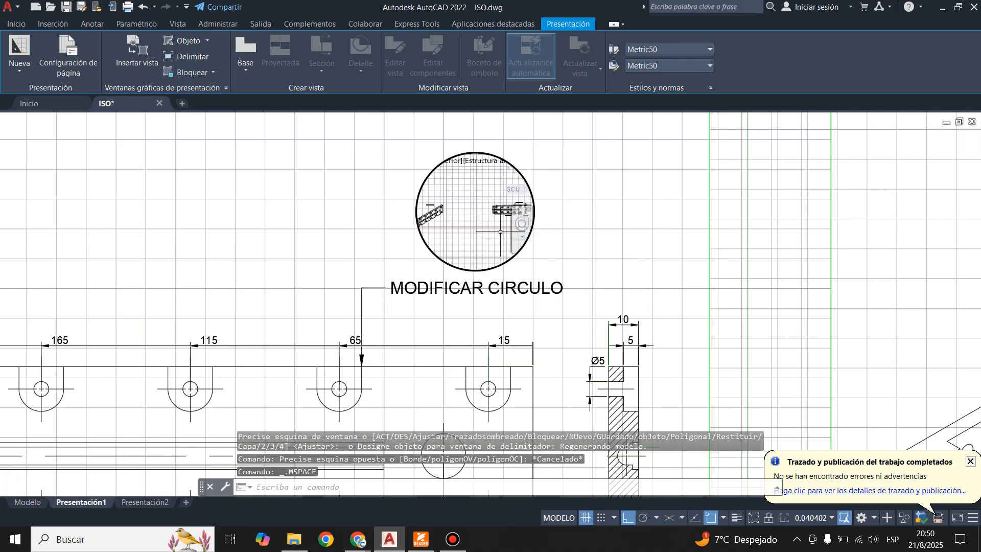
pyautogui.moveTo(504, 206); pyautogui.dragTo(466, 207, button='middle')
pyautogui.scroll(2, 467, 206)
pyautogui.scroll(12, 467, 207)
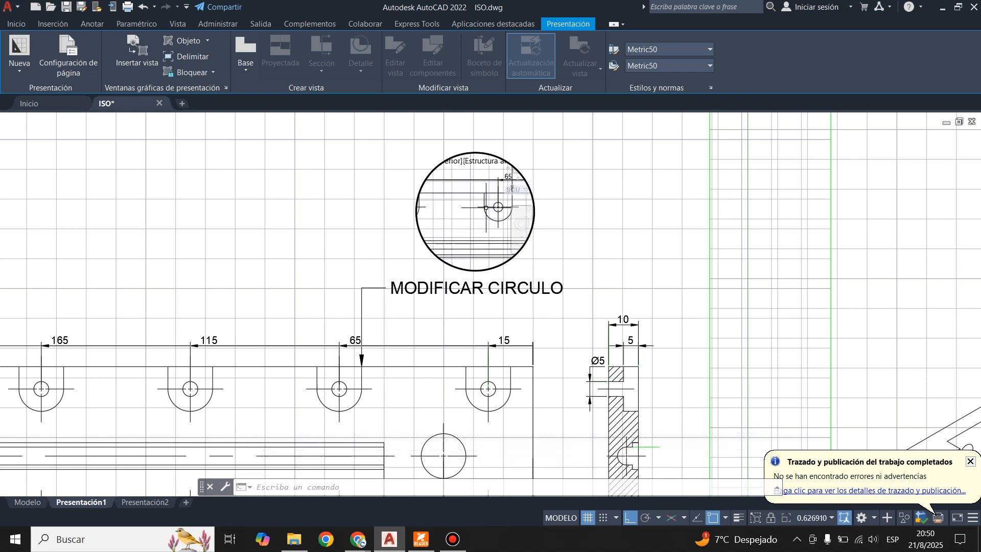
pyautogui.moveTo(467, 222); pyautogui.dragTo(445, 196, button='middle')
pyautogui.scroll(2, 463, 193)
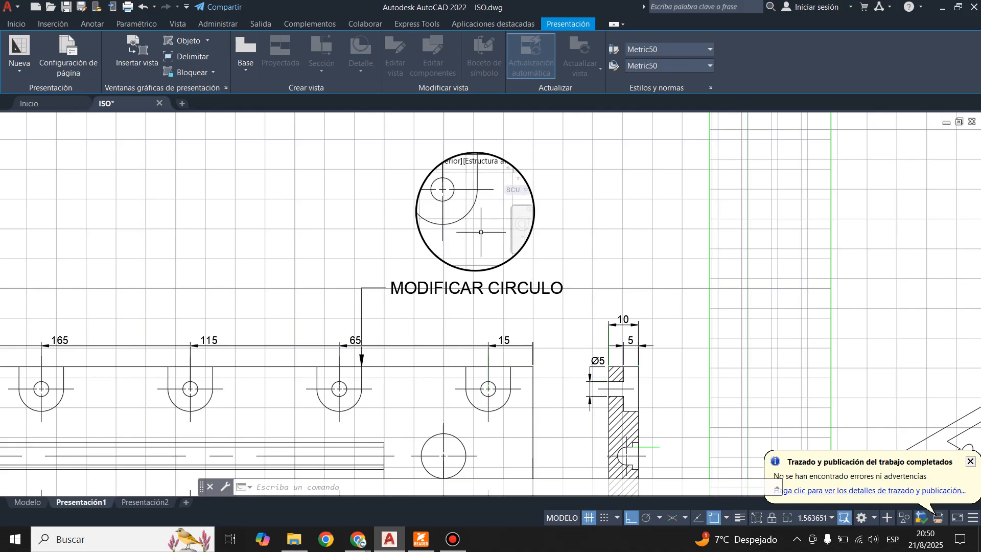
# Step: Try the scales 1:4, 2:1 and 1:2 on the circular viewport
pyautogui.click(833, 518)
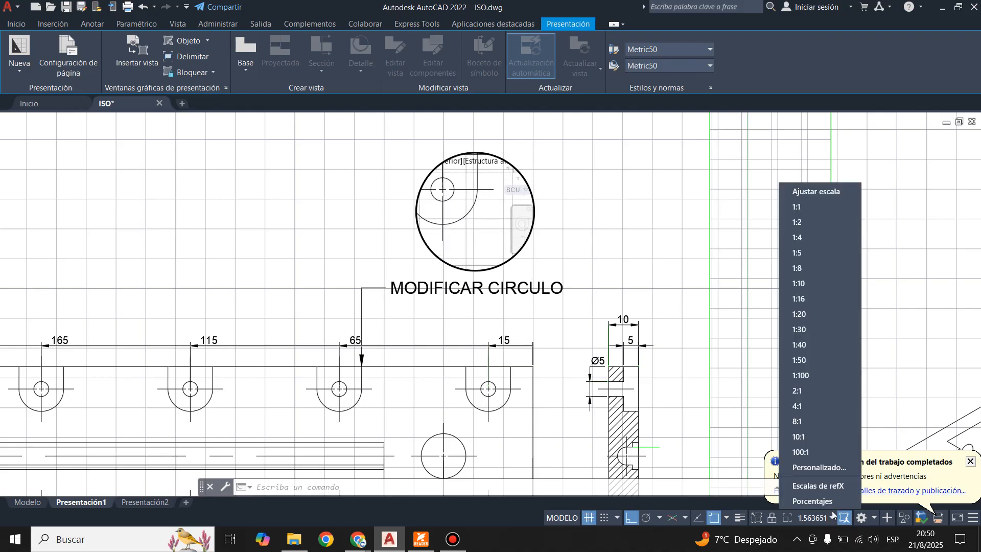
pyautogui.click(805, 239)
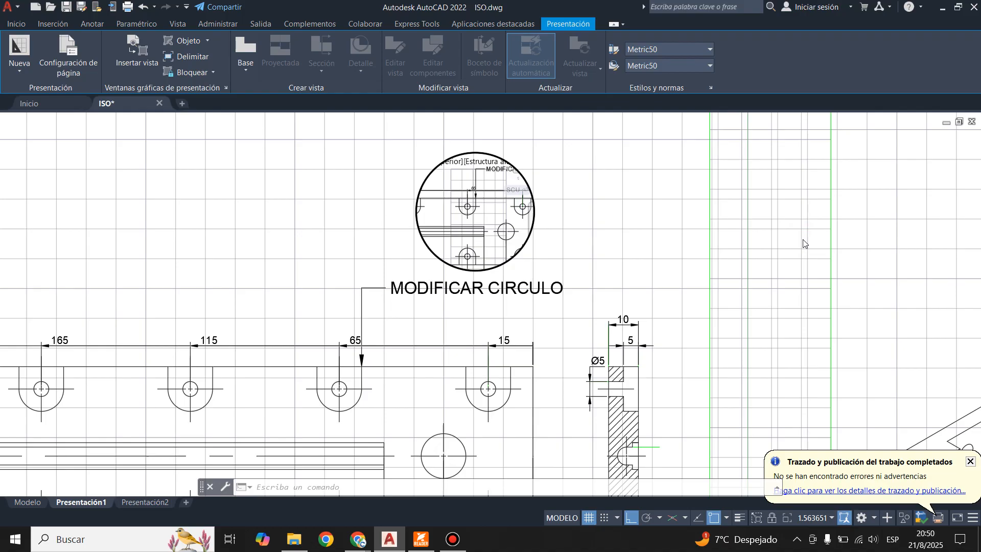
pyautogui.click(830, 515)
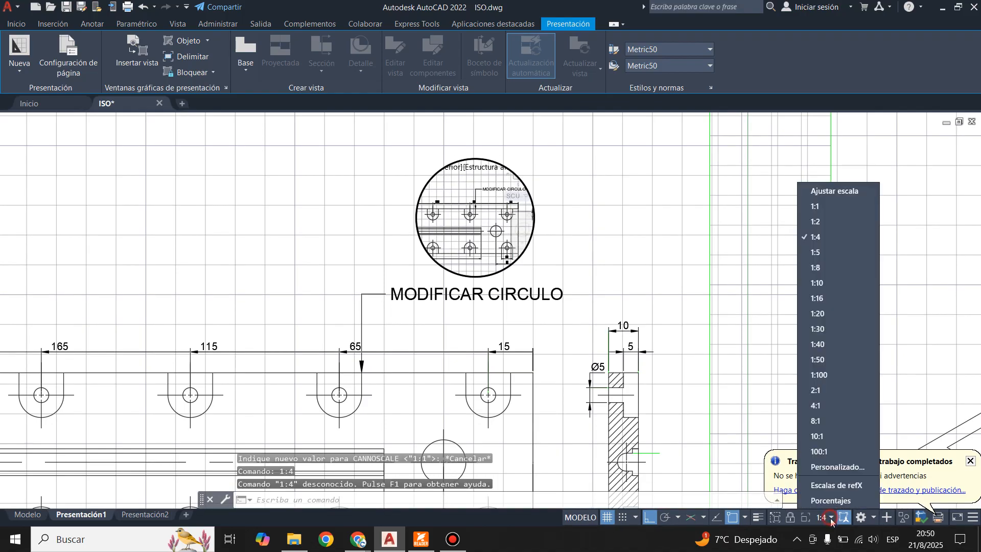
pyautogui.click(822, 394)
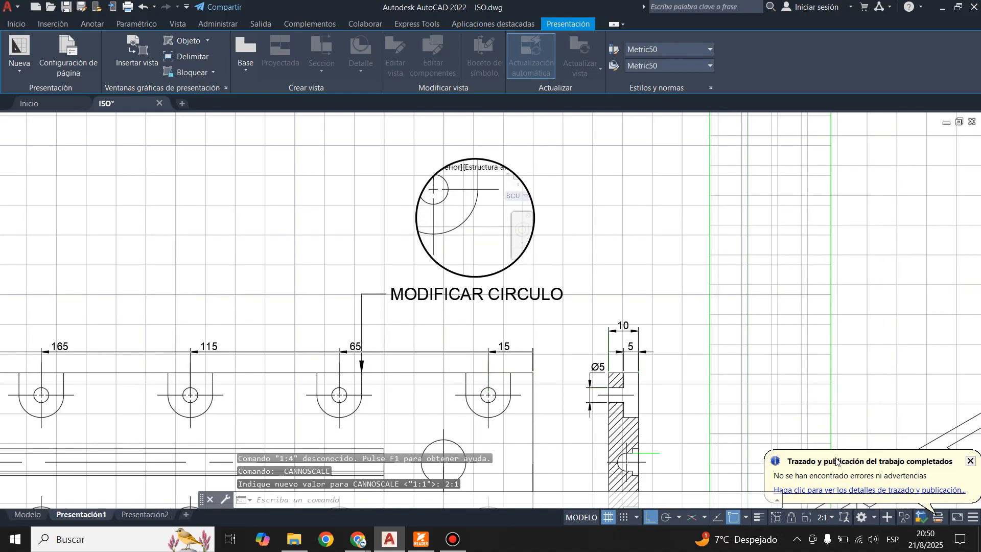
pyautogui.click(831, 518)
pyautogui.click(818, 221)
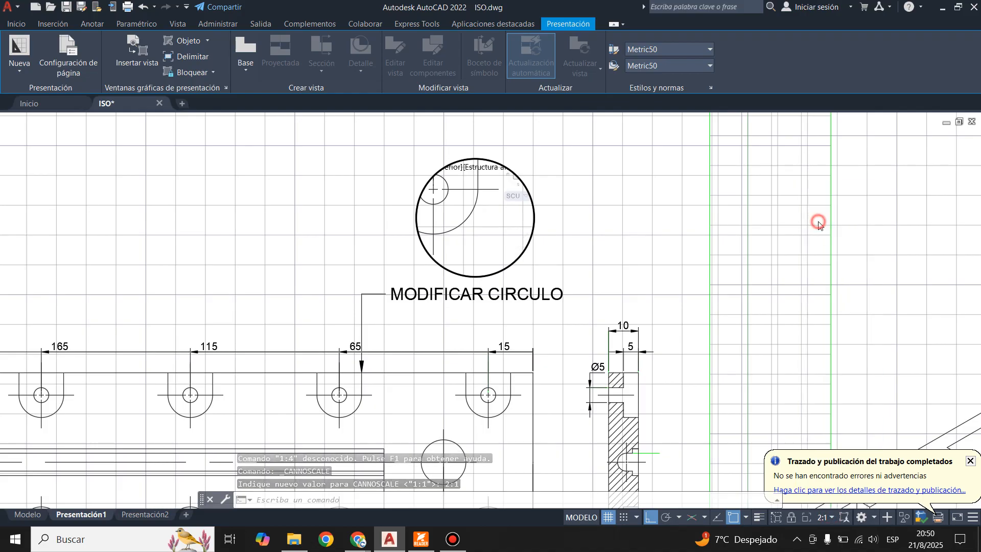
# Step: Set the circular viewport's scale to 4:1 with part of the hole in view, and lock the viewport
pyautogui.click(823, 518)
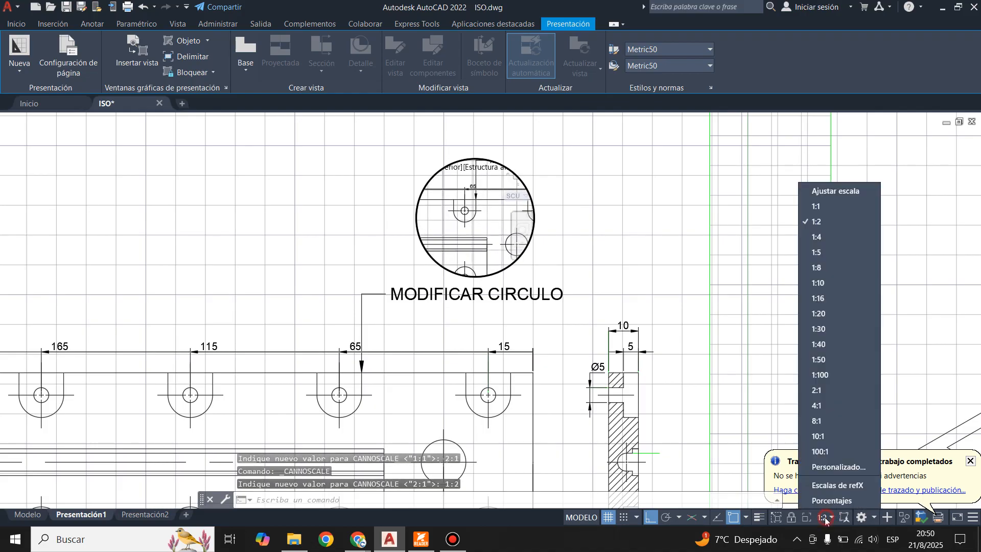
pyautogui.click(823, 405)
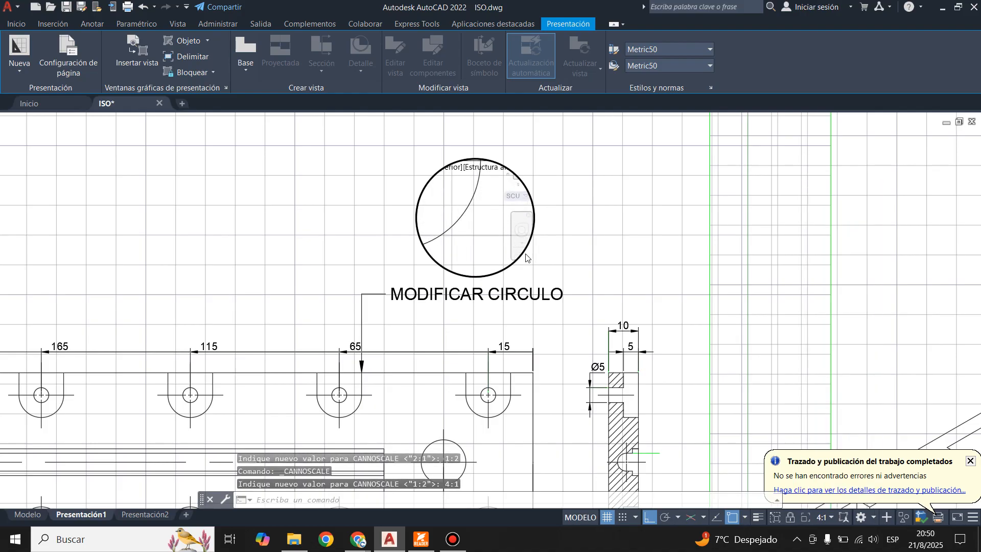
pyautogui.moveTo(471, 224); pyautogui.dragTo(471, 195, button='middle')
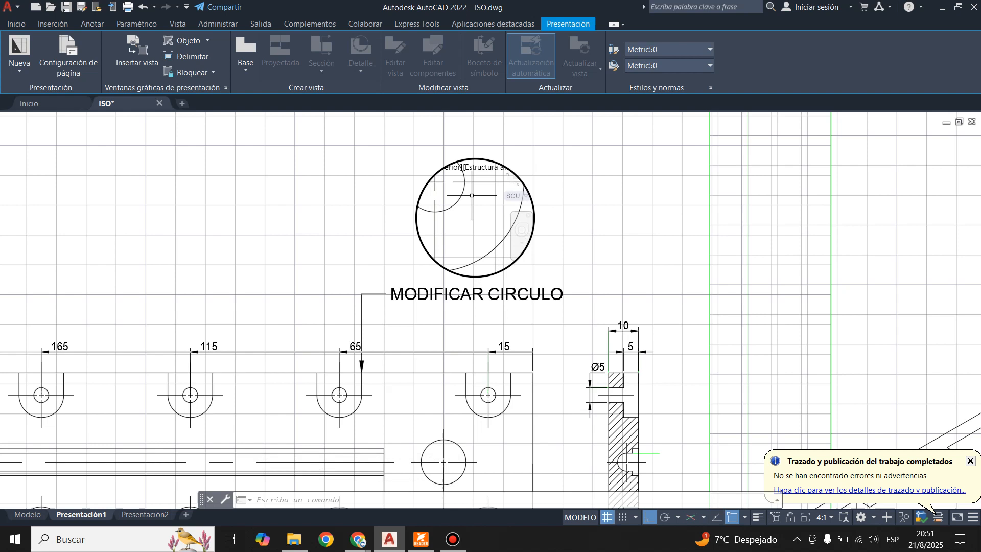
pyautogui.click(790, 517)
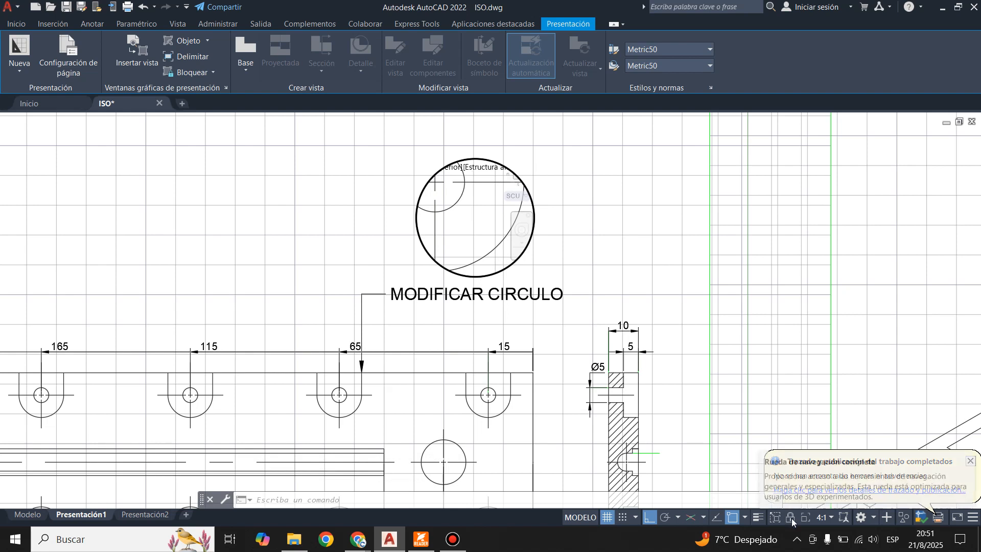
pyautogui.click(565, 242)
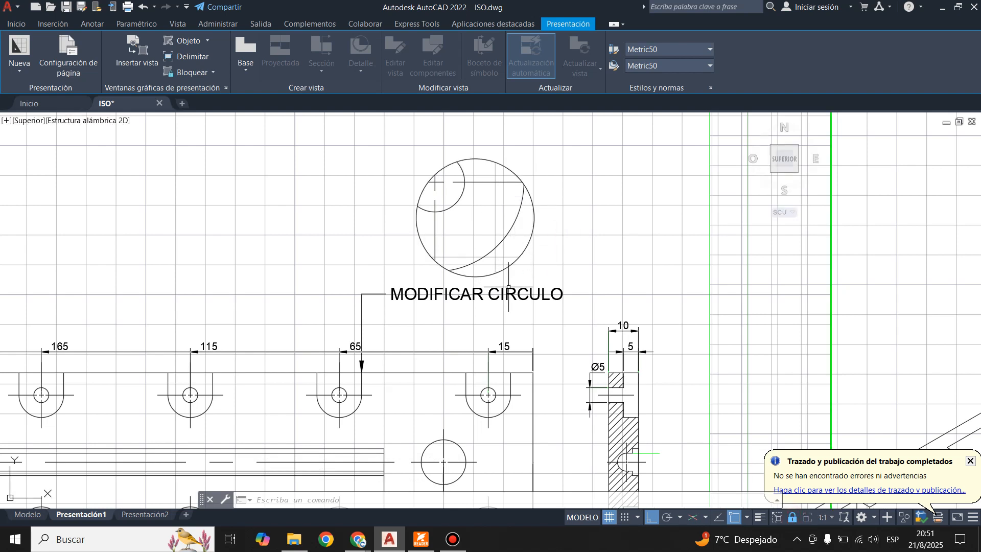
# Step: Add a second line reading "ESC 4:1" to the MODIFICAR CIRCULO leader note
pyautogui.click(362, 258)
pyautogui.click(361, 258)
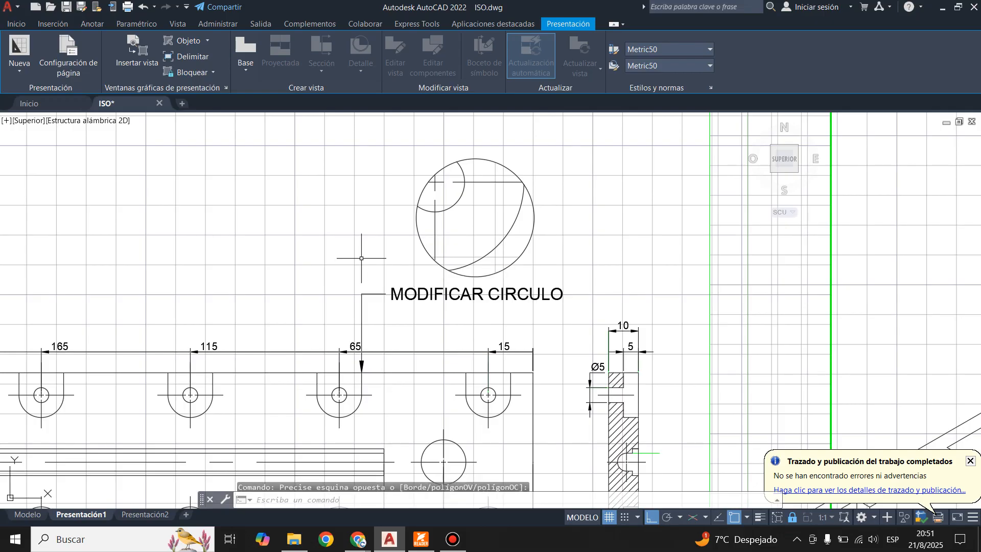
pyautogui.doubleClick(406, 295)
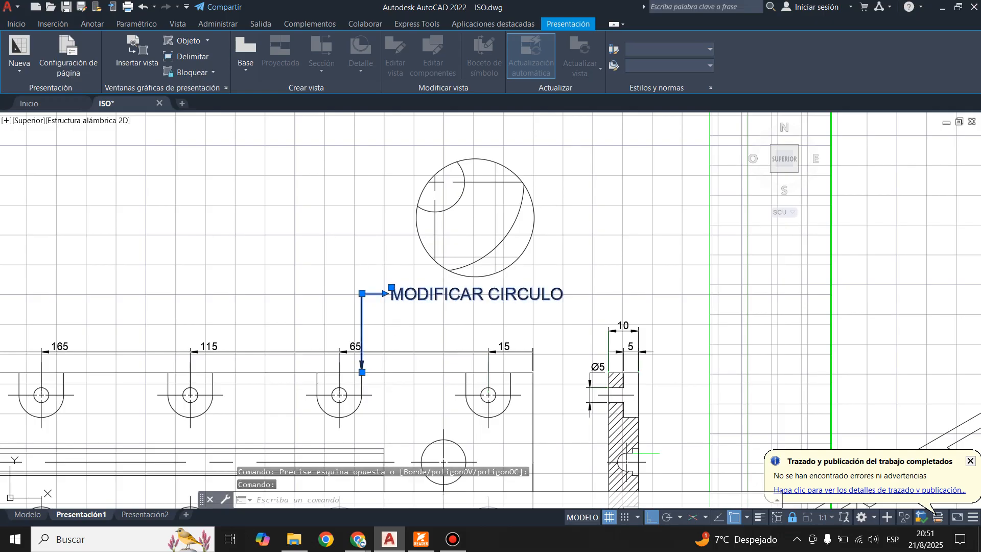
pyautogui.click(557, 293)
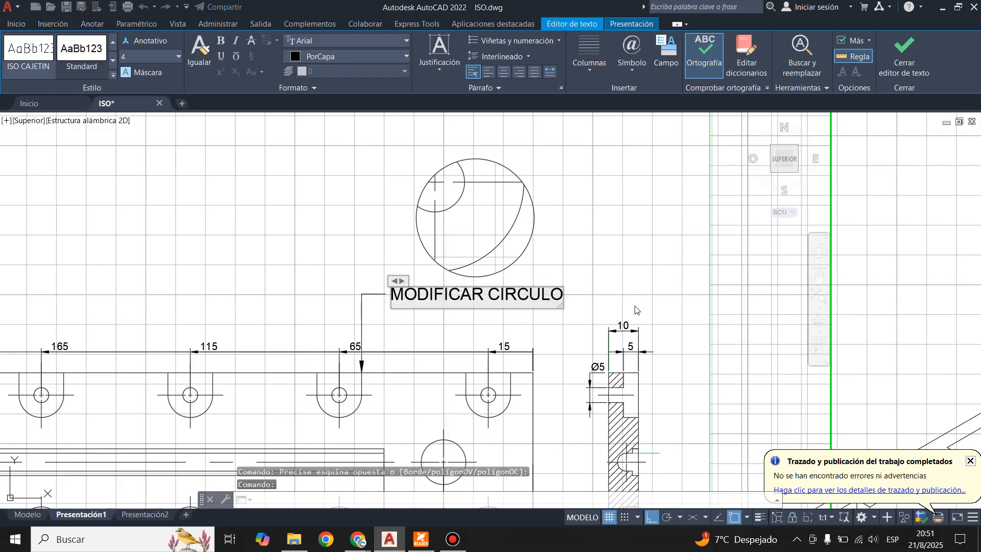
pyautogui.press('Return')
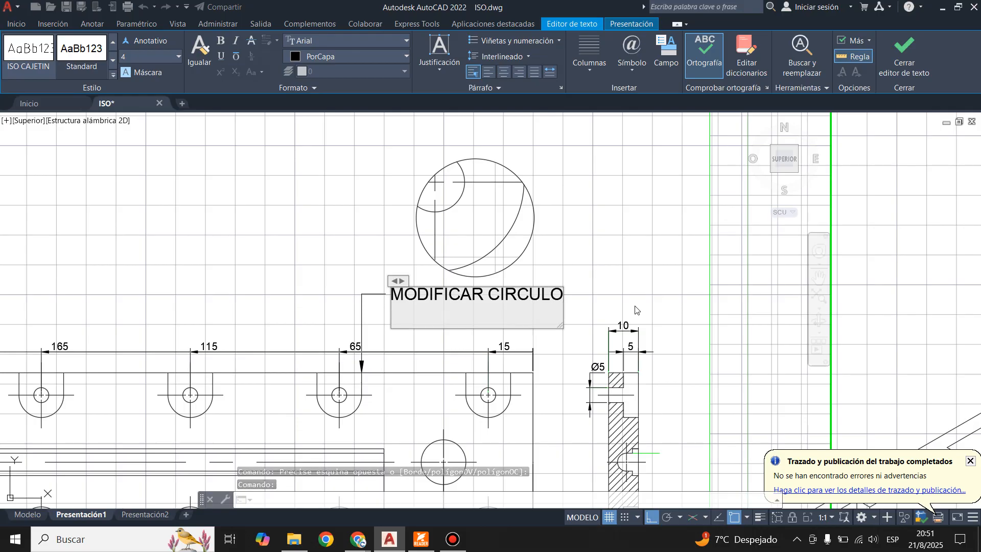
pyautogui.write('ESC 4:1')
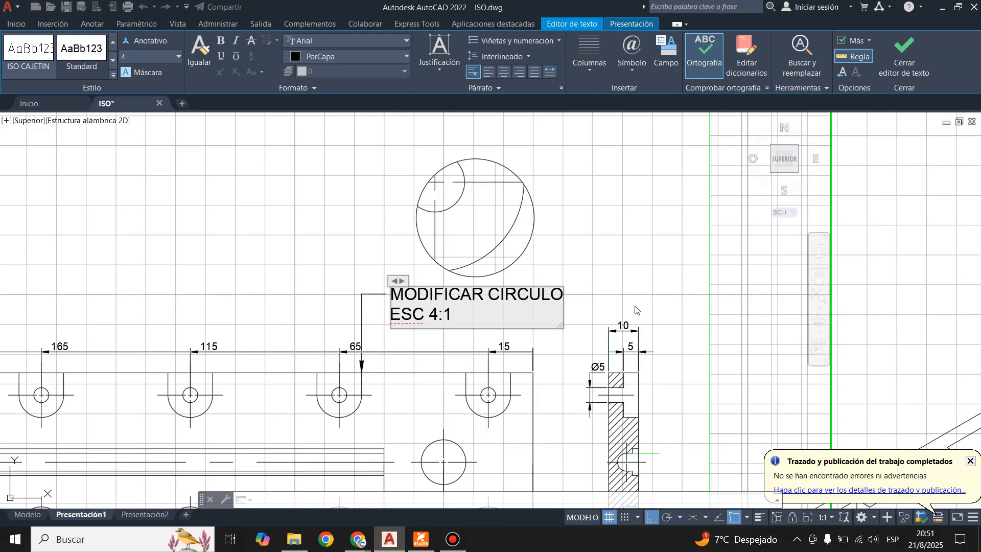
# Step: Centre the ESC 4:1 line, set the note's justification to Medio centro MC, and close the text editor
pyautogui.moveTo(455, 318); pyautogui.dragTo(391, 315)
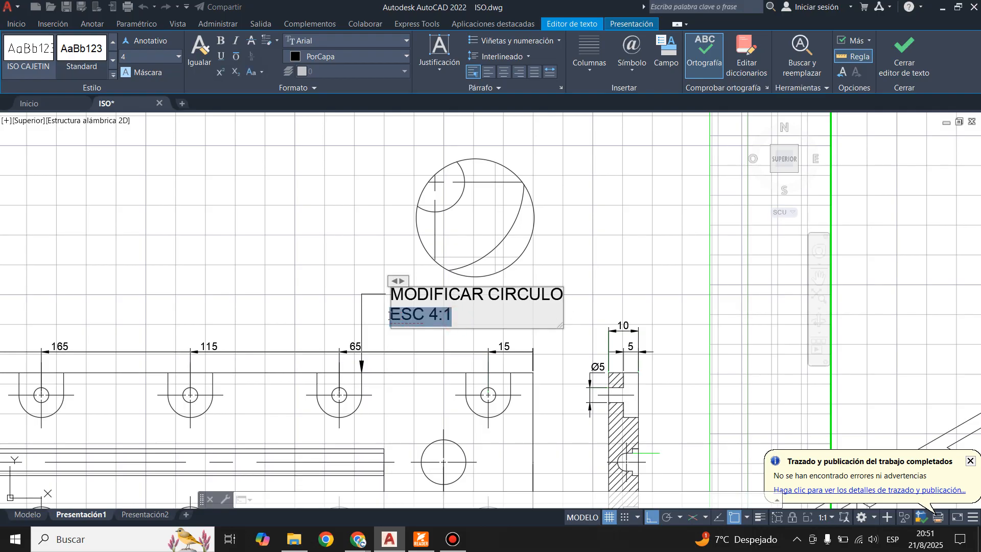
pyautogui.click(509, 72)
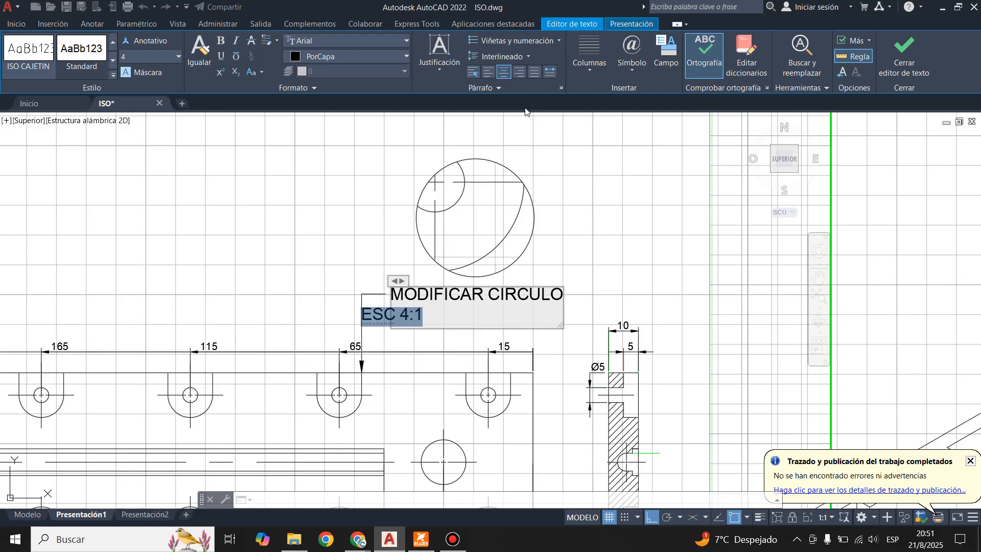
pyautogui.click(439, 66)
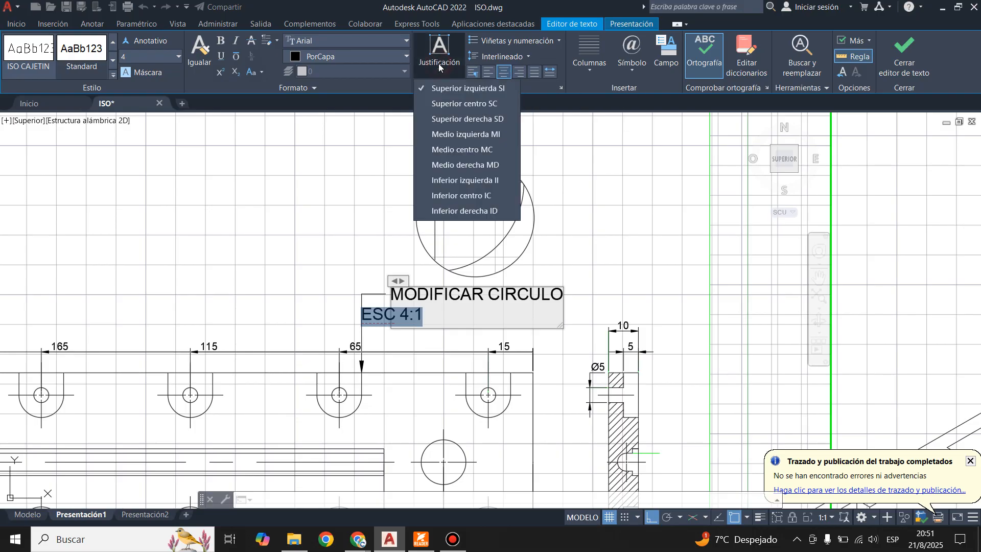
pyautogui.click(461, 151)
pyautogui.click(903, 56)
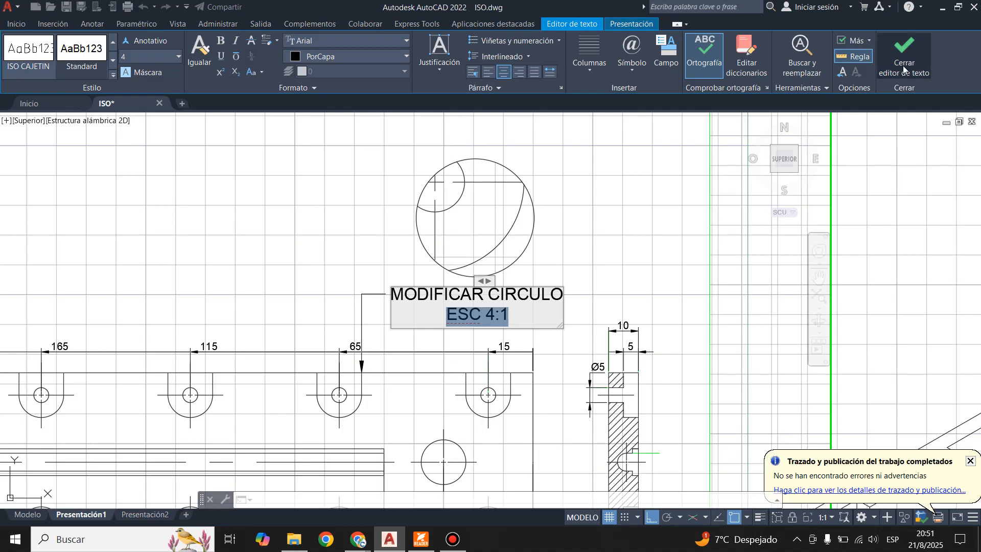
# Step: Check the note and detail circle on the sheet, and return from the front-view viewport to paper space
pyautogui.scroll(-4, 475, 273)
pyautogui.scroll(-3, 475, 274)
pyautogui.scroll(3, 475, 274)
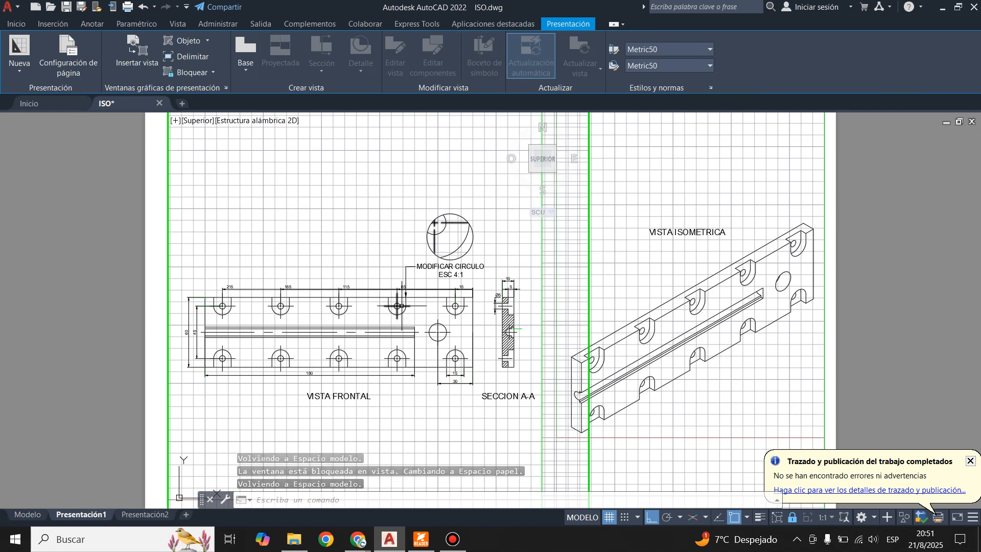
pyautogui.scroll(4, 449, 274)
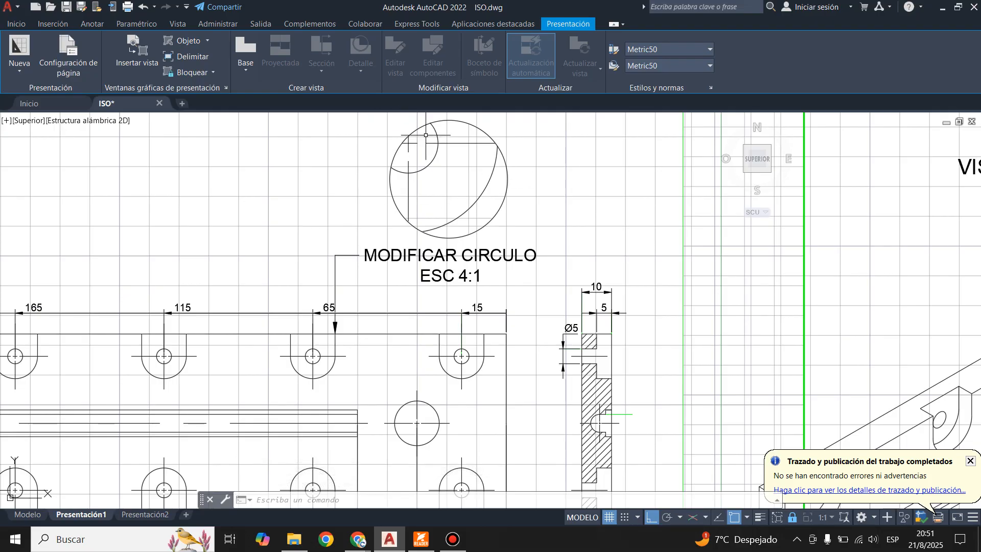
pyautogui.scroll(-4, 450, 152)
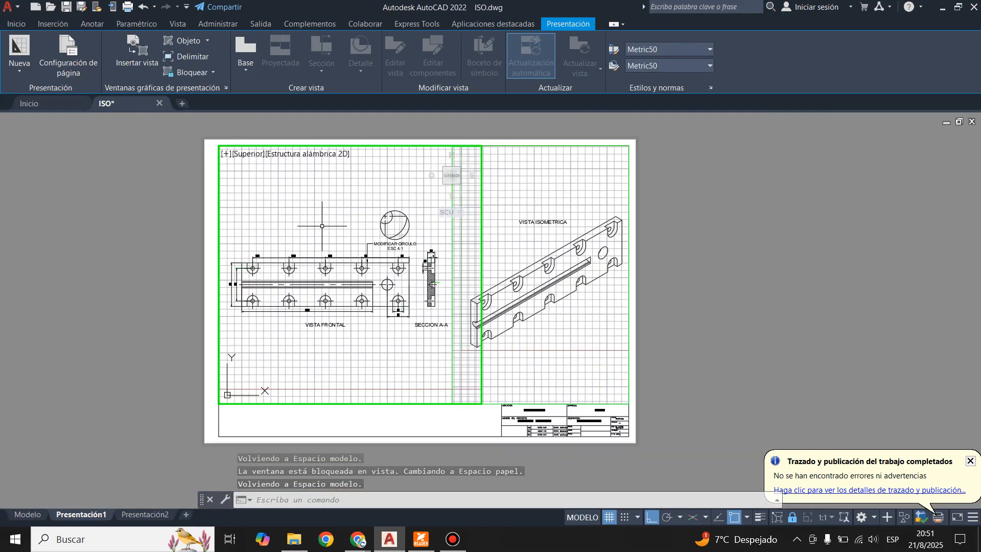
pyautogui.scroll(-2, 319, 220)
pyautogui.doubleClick(385, 430)
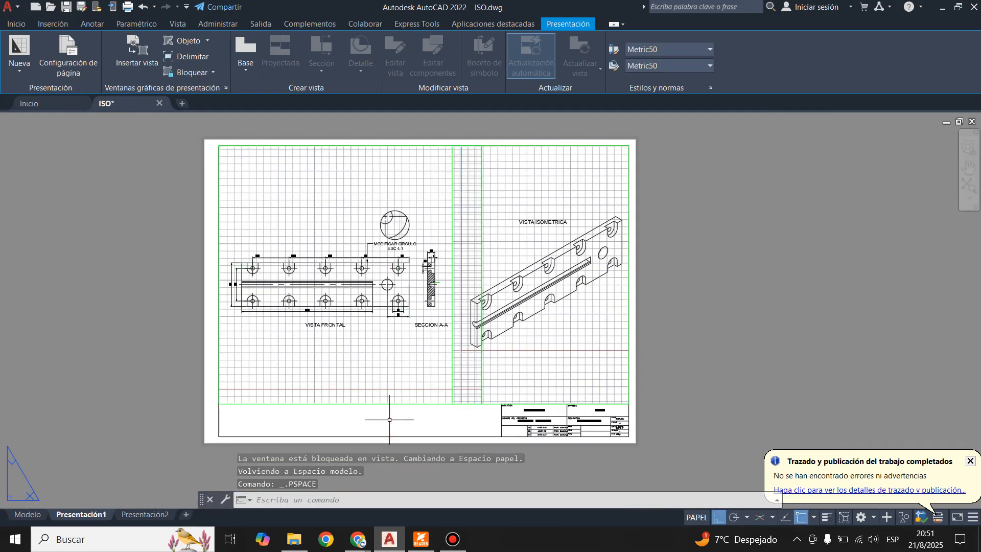
# Step: Draw a circle by diameter below the front view and convert it into a viewport using the object option
pyautogui.click(16, 24)
pyautogui.click(79, 49)
pyautogui.click(384, 370)
pyautogui.click(427, 379)
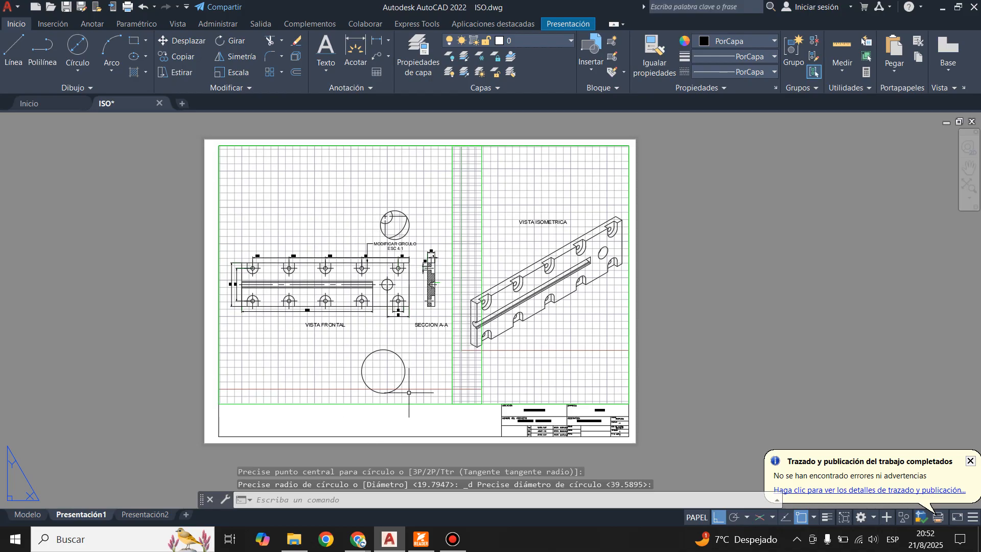
pyautogui.click(568, 23)
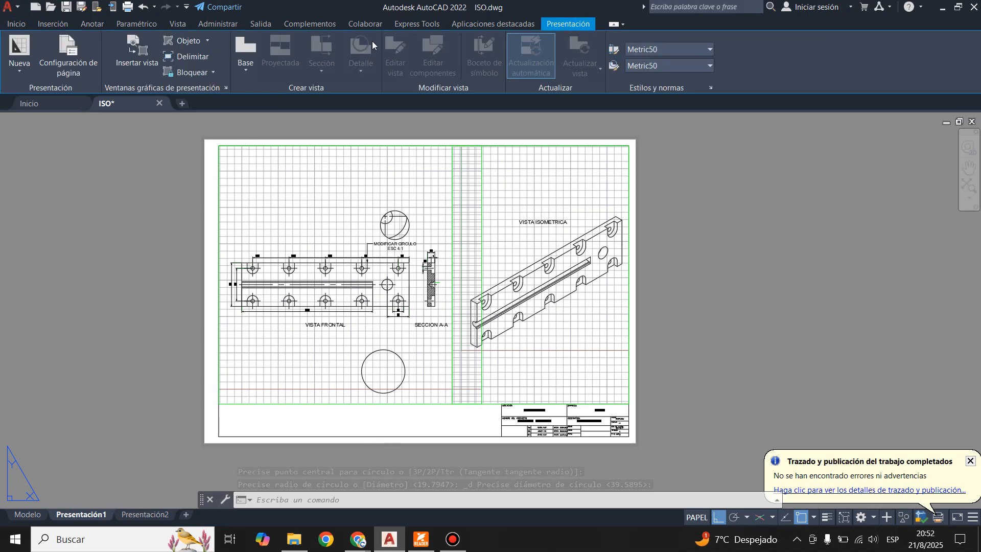
pyautogui.click(189, 41)
pyautogui.click(401, 360)
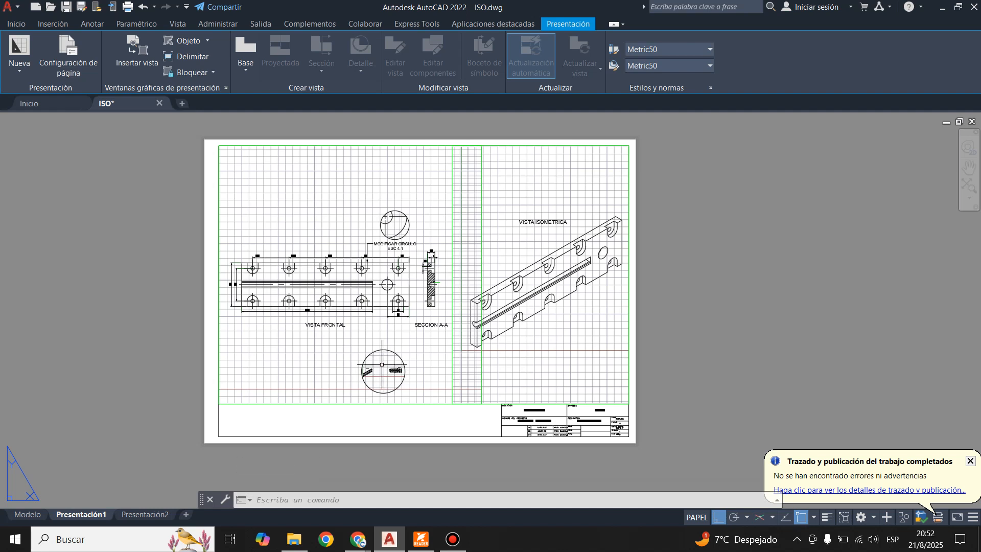
# Step: Delete the circular viewport below the front view
pyautogui.click(389, 409)
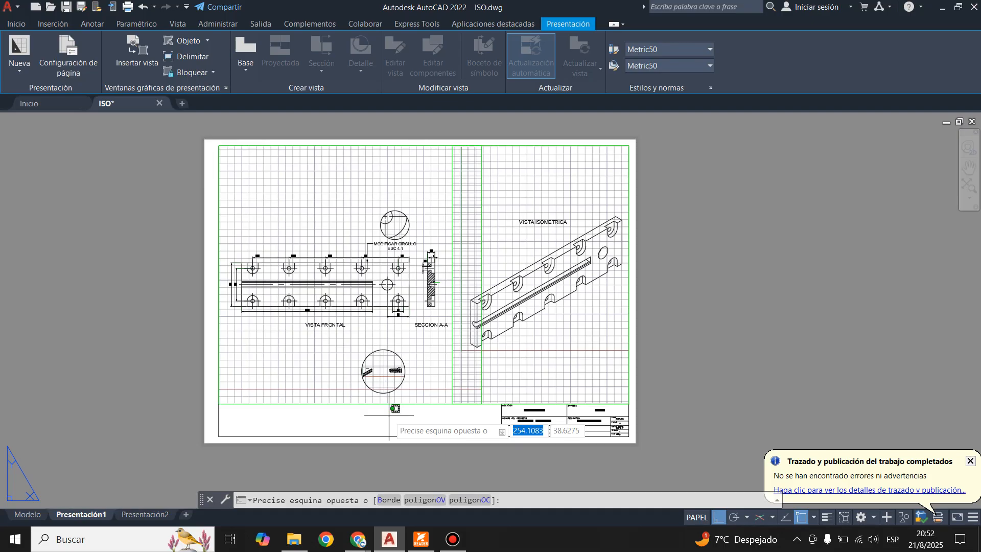
pyautogui.click(389, 415)
pyautogui.click(403, 382)
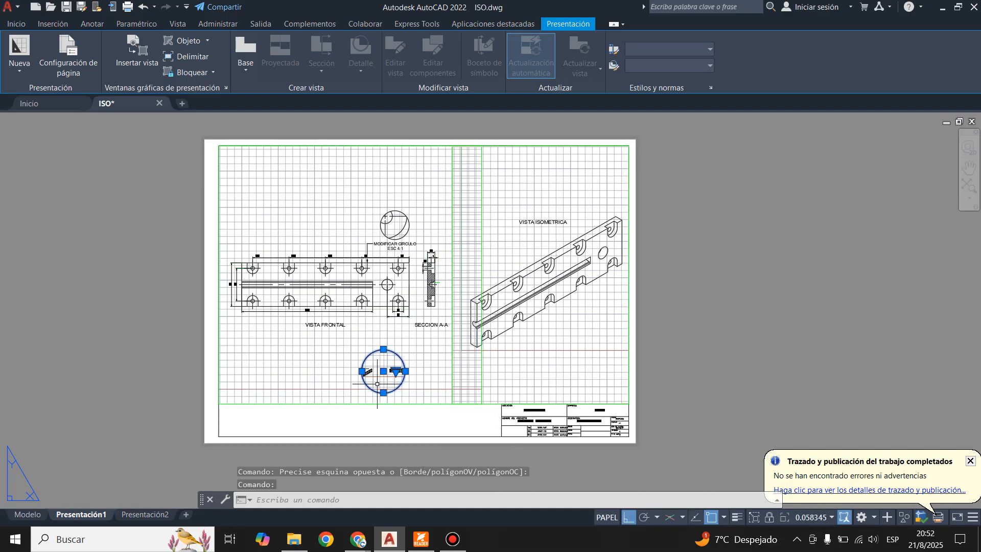
pyautogui.press('Delete')
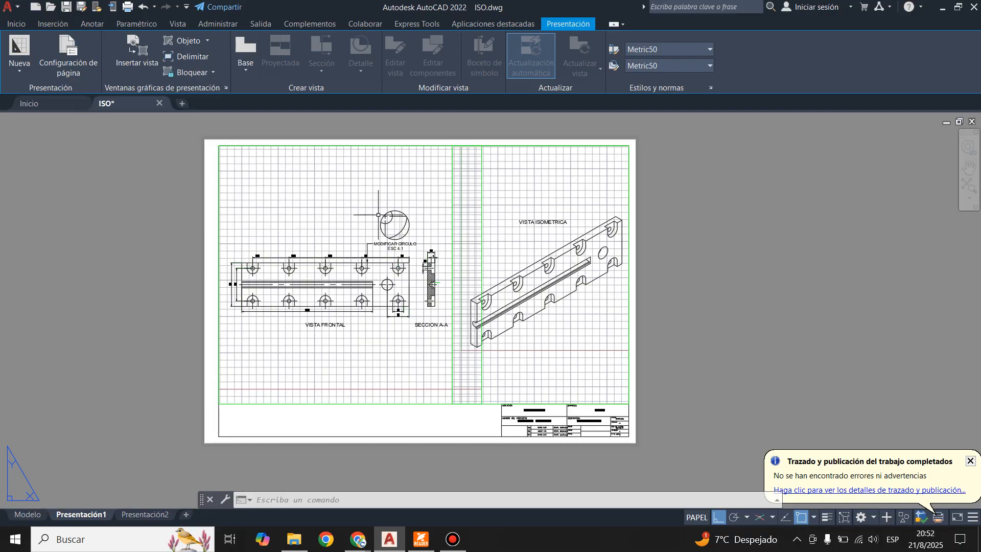
# Step: Check the leader note in model space and return to the Presentación1 layout
pyautogui.scroll(2, 394, 235)
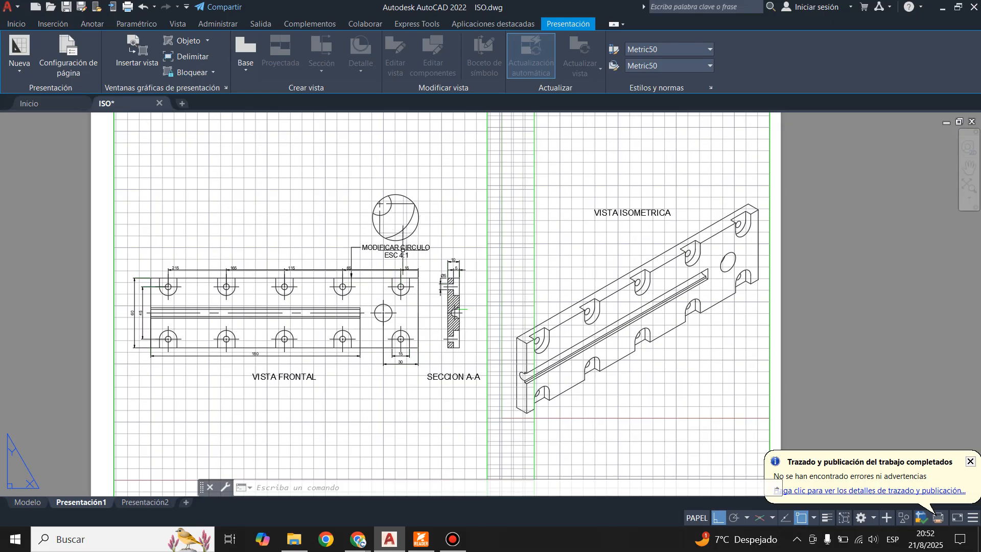
pyautogui.click(27, 502)
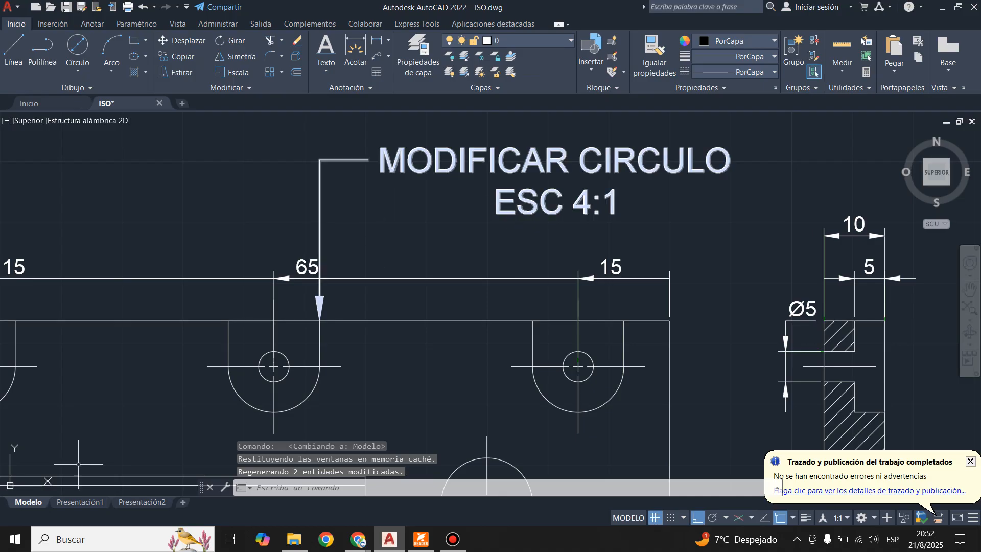
pyautogui.click(84, 505)
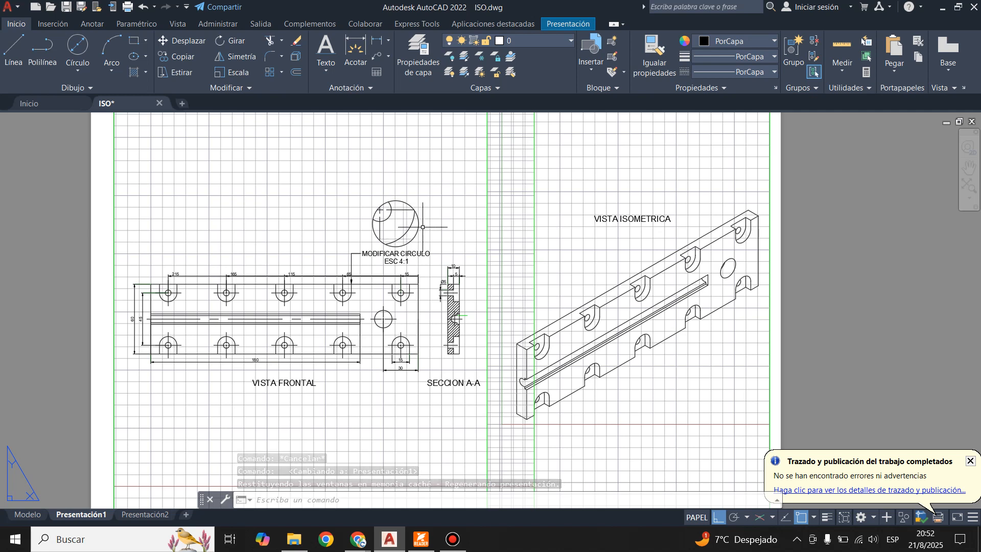
pyautogui.scroll(-4, 388, 294)
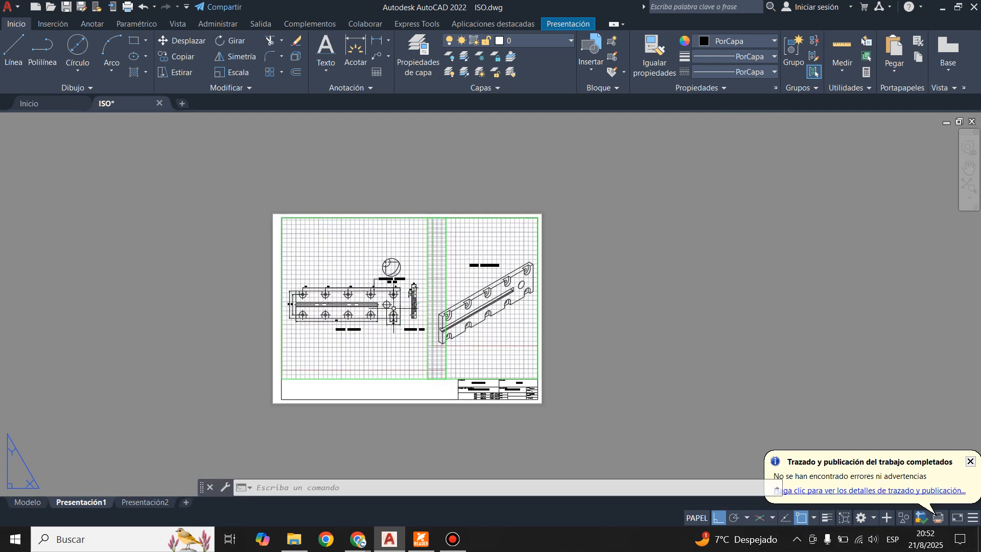
pyautogui.scroll(2, 393, 308)
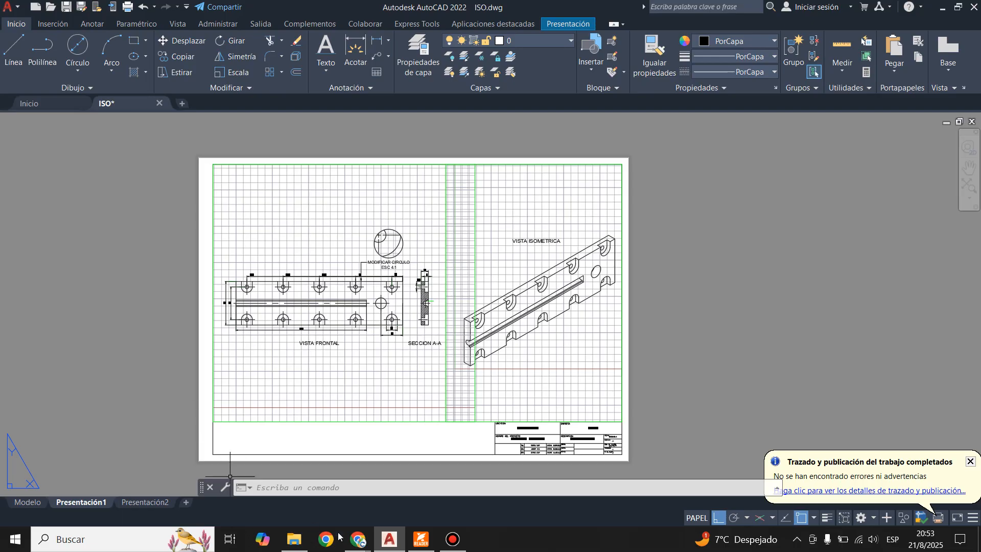
# Step: Switch to Foxit PDF Reader and examine the house floor plans and main elevation in cs05-Modelo.pdf
pyautogui.click(421, 539)
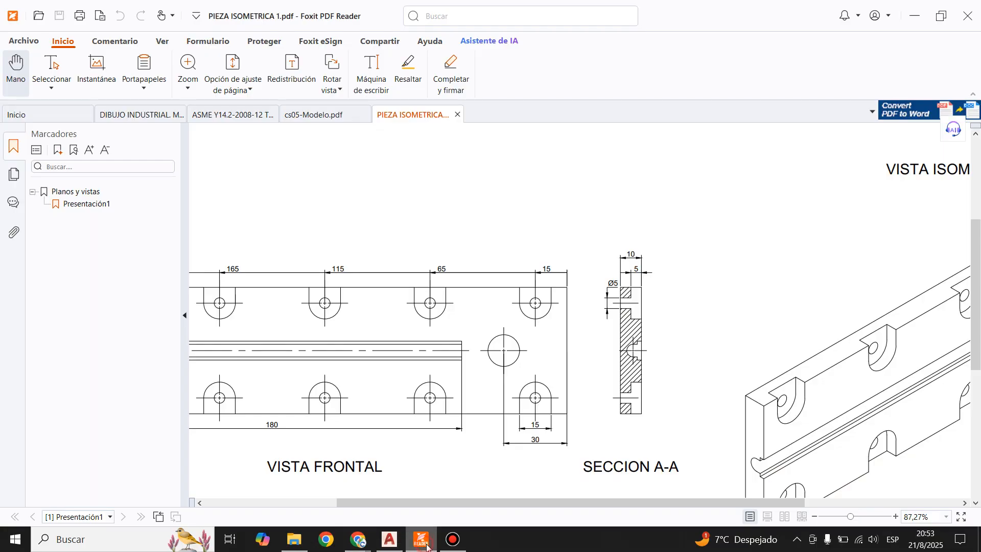
pyautogui.click(314, 114)
pyautogui.scroll(3, 435, 365)
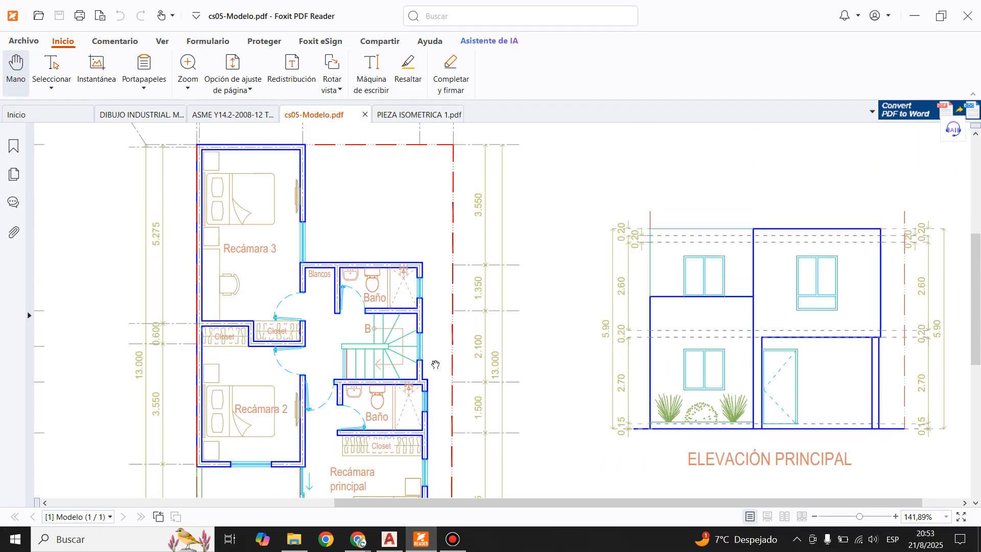
pyautogui.scroll(-3, 428, 338)
pyautogui.scroll(2, 434, 354)
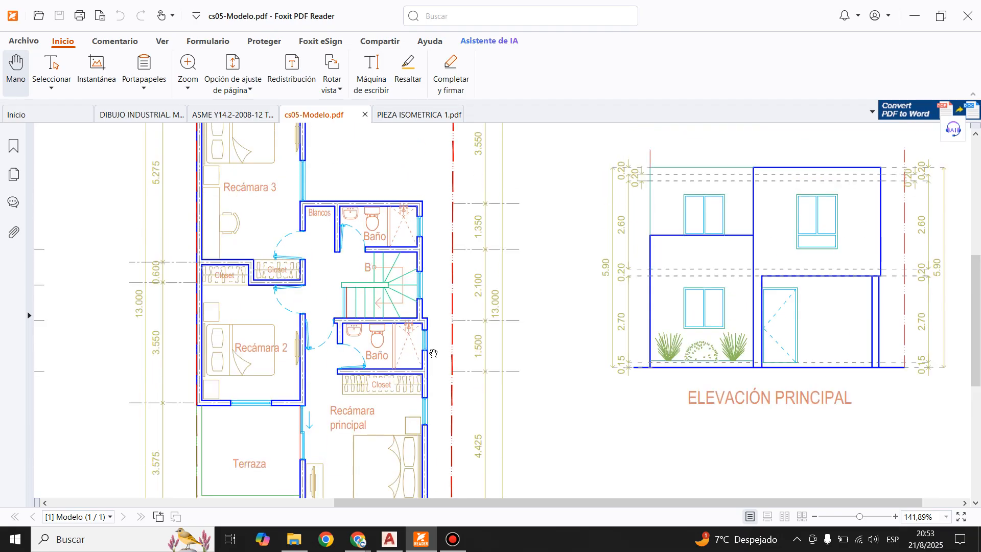
pyautogui.keyDown('shift'); pyautogui.hscroll(-5, 411, 393); pyautogui.keyUp('shift')
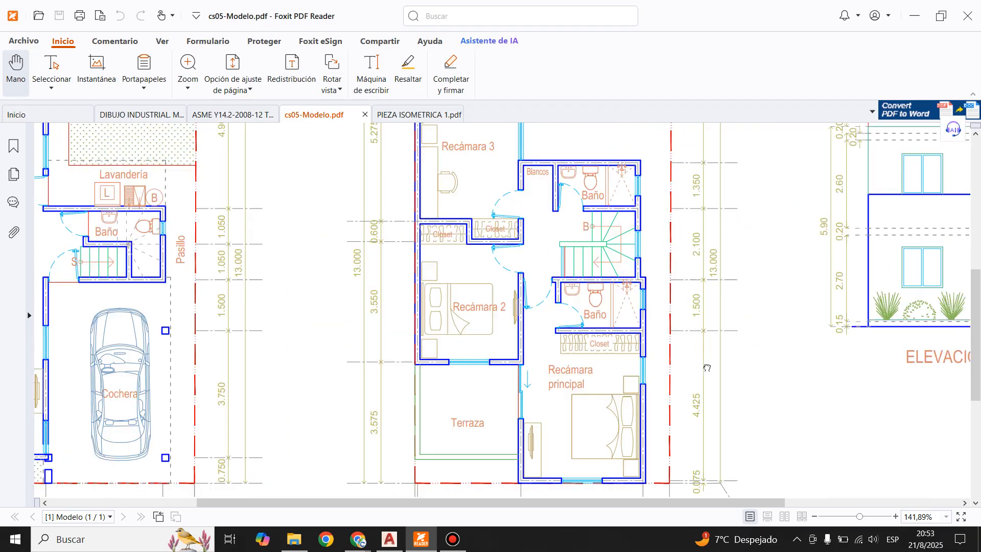
pyautogui.moveTo(467, 365); pyautogui.dragTo(376, 385)
pyautogui.scroll(-5, 353, 327)
pyautogui.scroll(5, 461, 353)
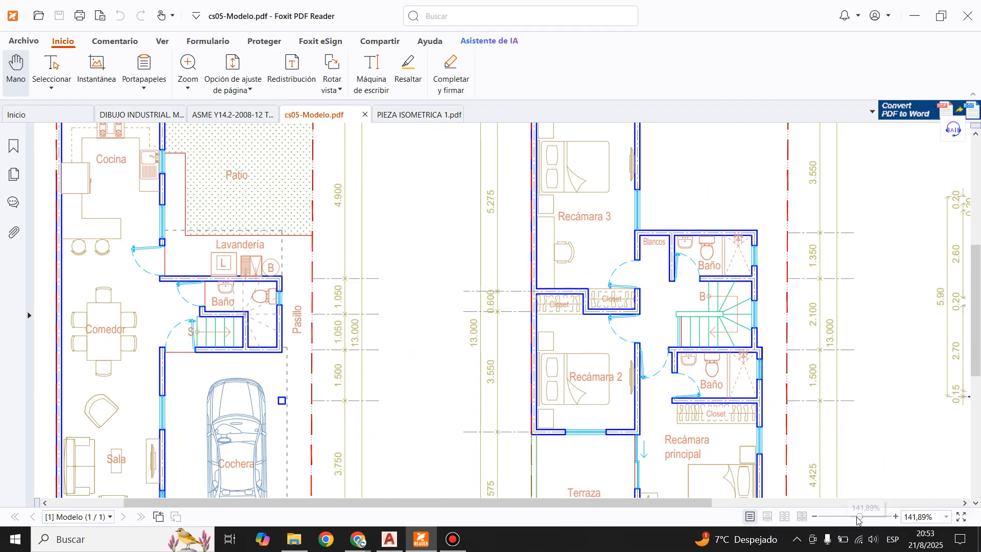
pyautogui.moveTo(858, 518); pyautogui.dragTo(853, 520)
pyautogui.moveTo(346, 325); pyautogui.dragTo(443, 375)
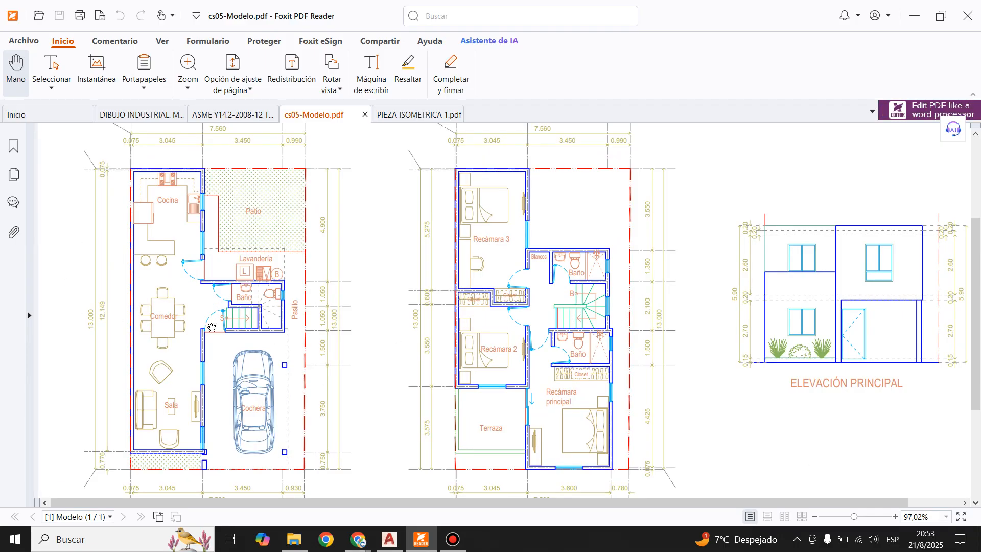
pyautogui.moveTo(318, 383); pyautogui.dragTo(401, 387)
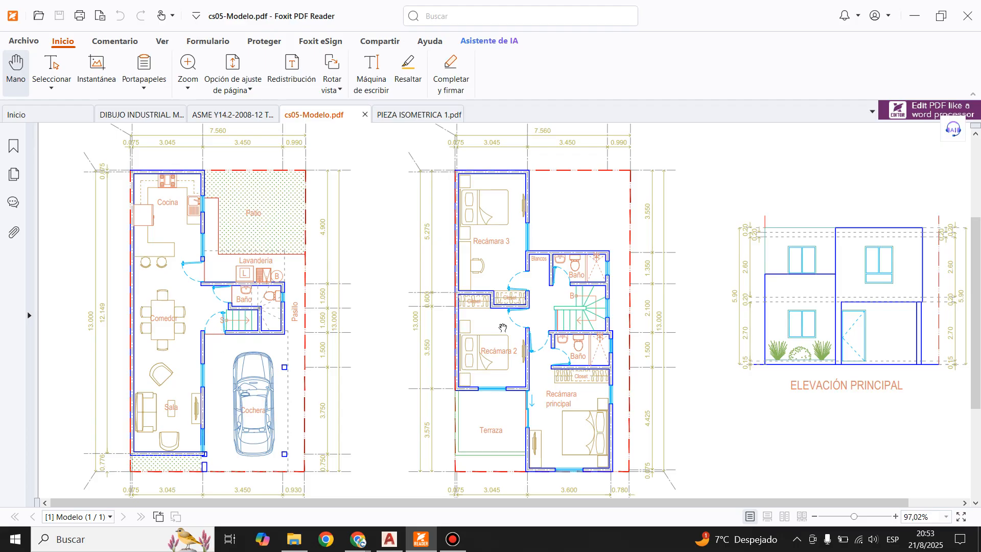
pyautogui.hscroll(1, 565, 360)
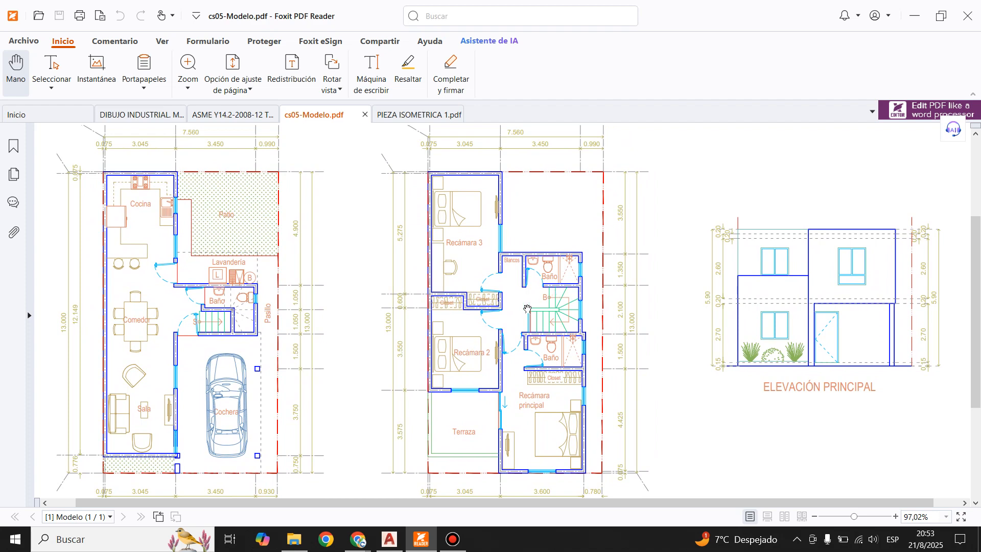
pyautogui.hscroll(1, 528, 309)
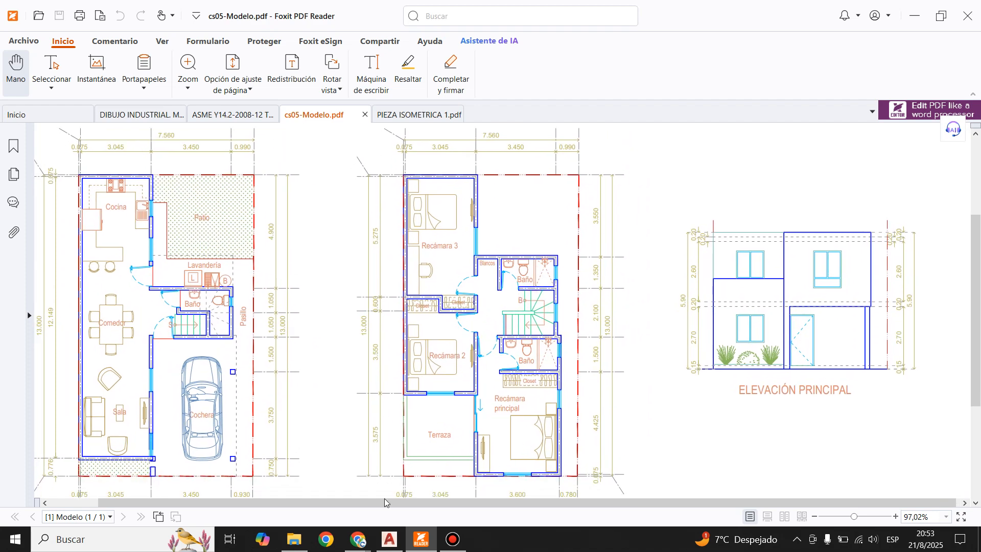
# Step: Switch back to AutoCAD and close ISO.dwg, saving its changes
pyautogui.click(389, 539)
pyautogui.click(159, 104)
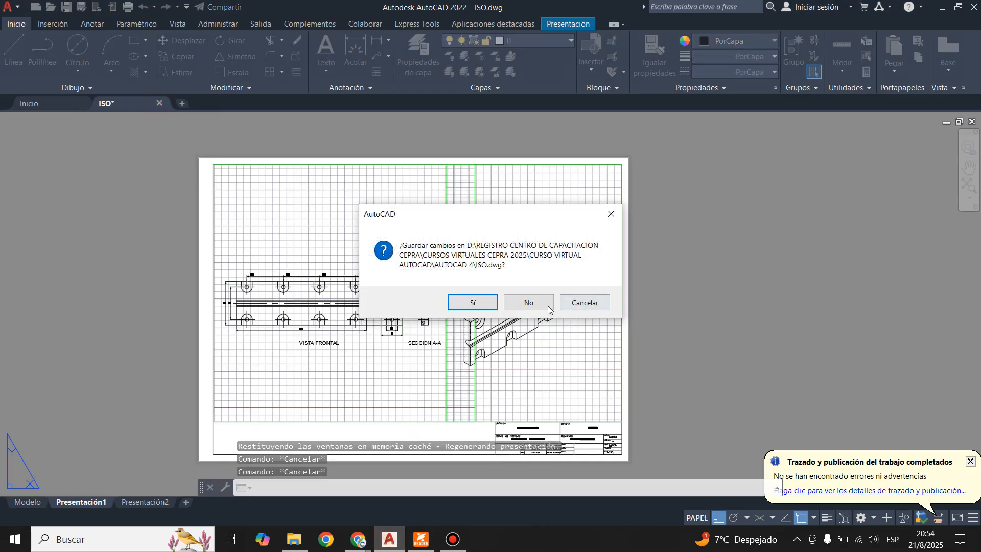
pyautogui.click(477, 305)
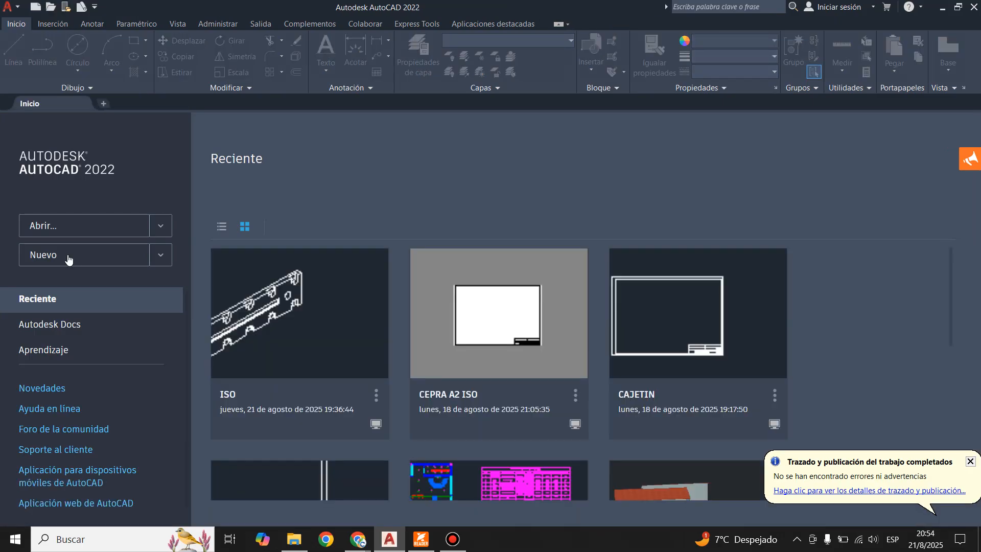
# Step: Create a new drawing from the CEPRA A2 ISO.dwt template and switch to its model space
pyautogui.click(161, 254)
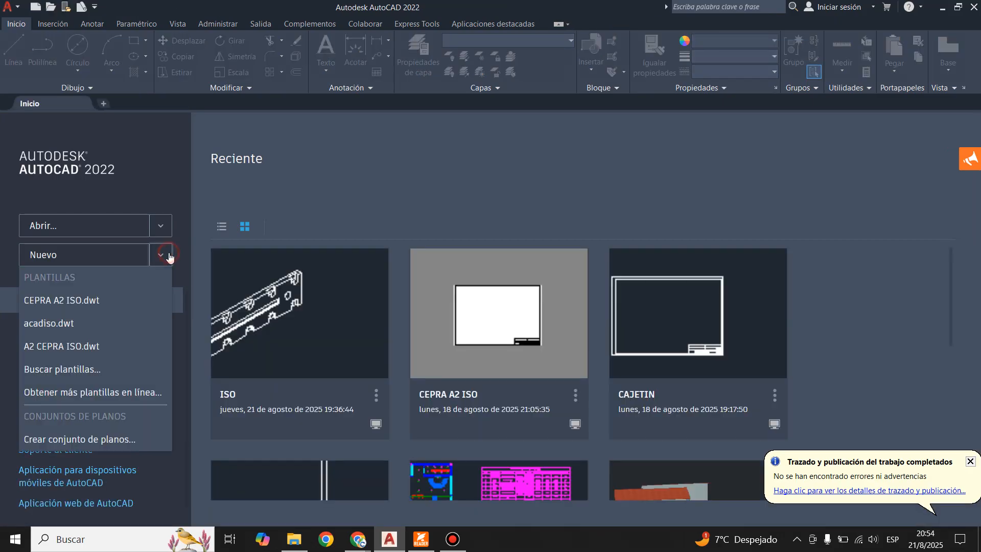
pyautogui.click(85, 301)
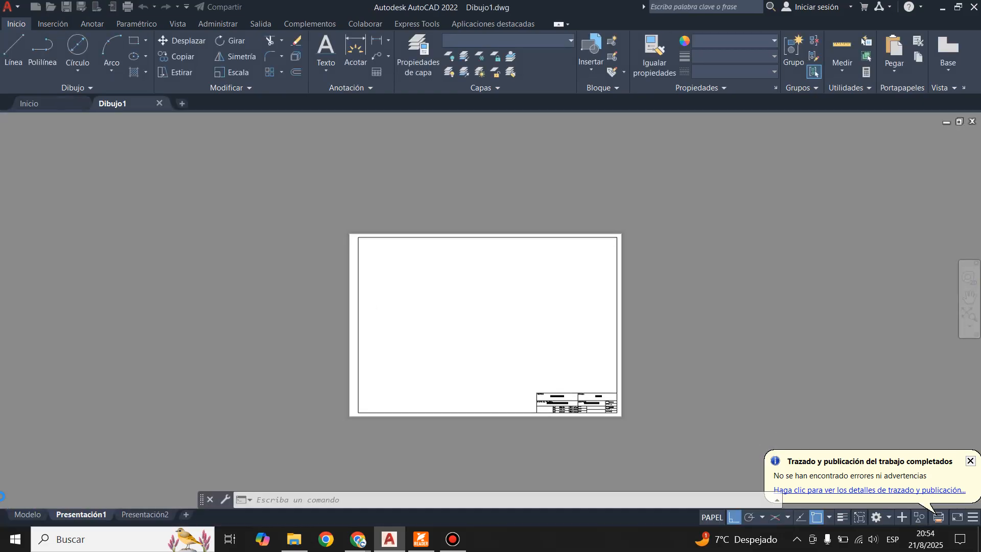
pyautogui.click(30, 514)
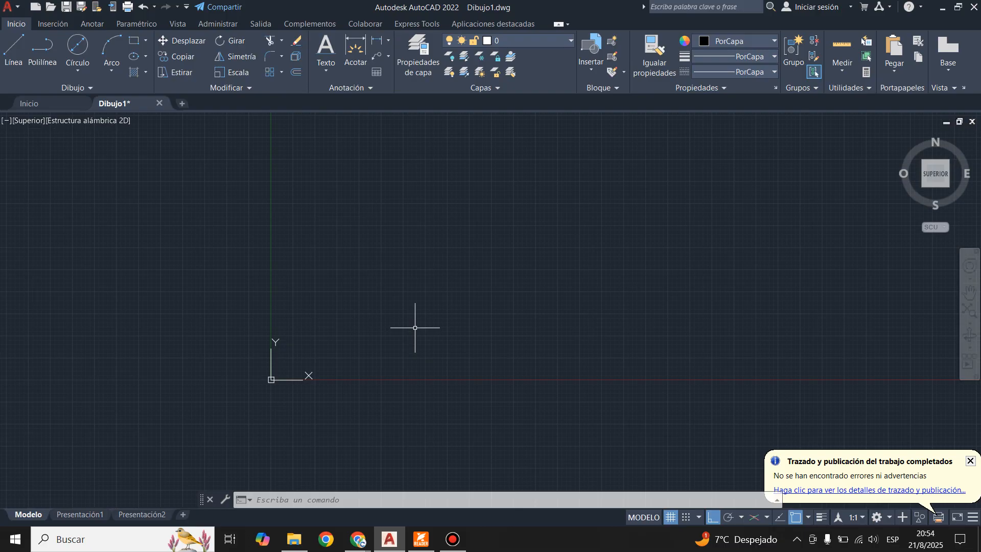
pyautogui.write('DWGUNITS')
pyautogui.press('Return')
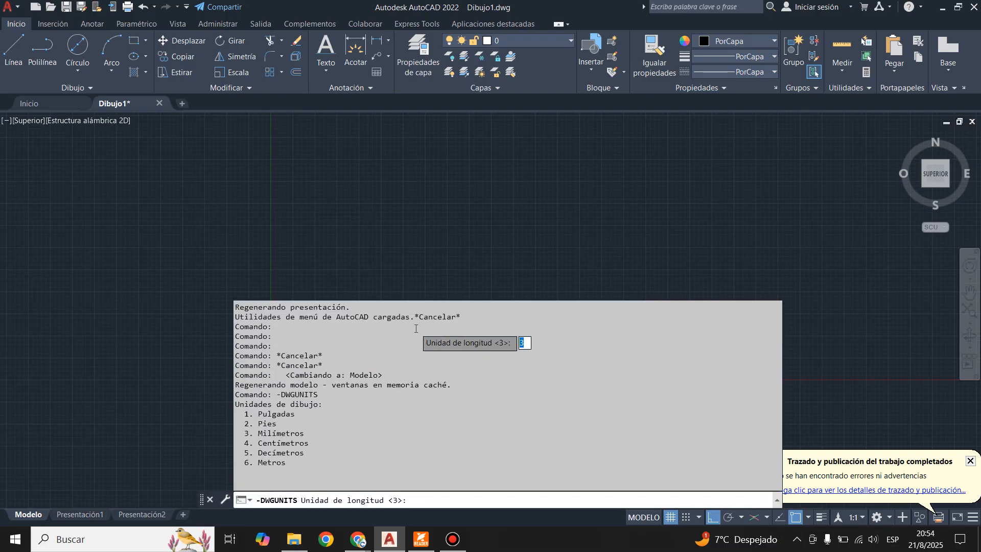
pyautogui.press('Return')
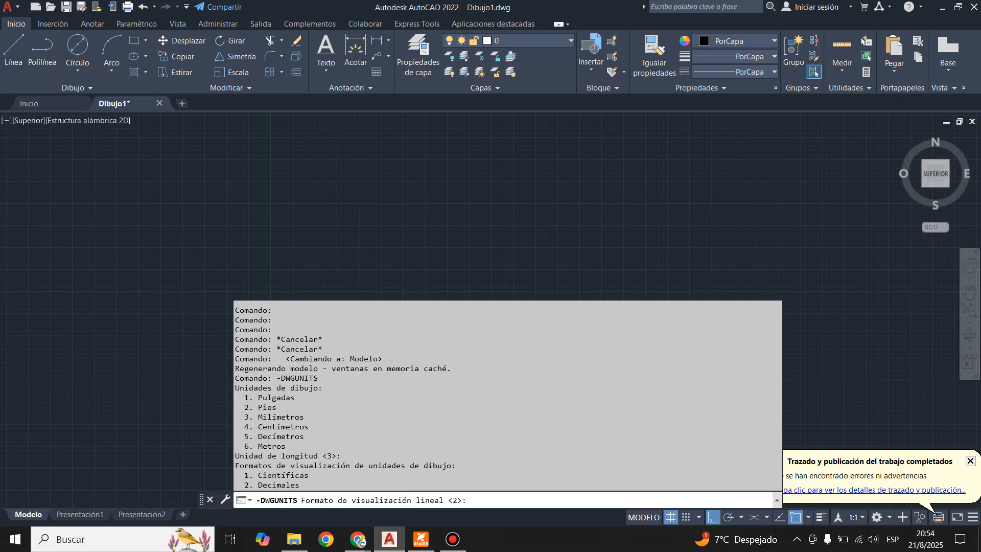
pyautogui.press('Escape')
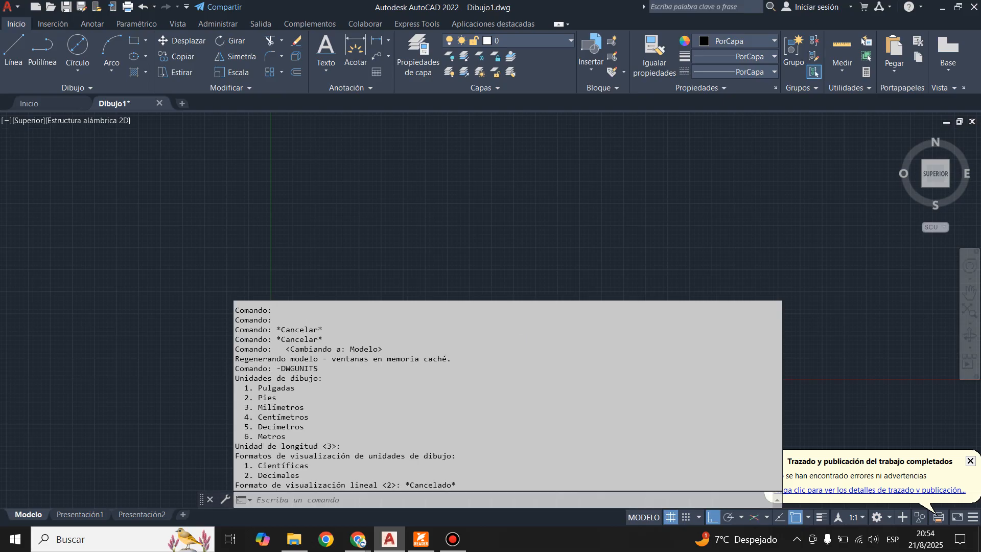
pyautogui.press('Escape')
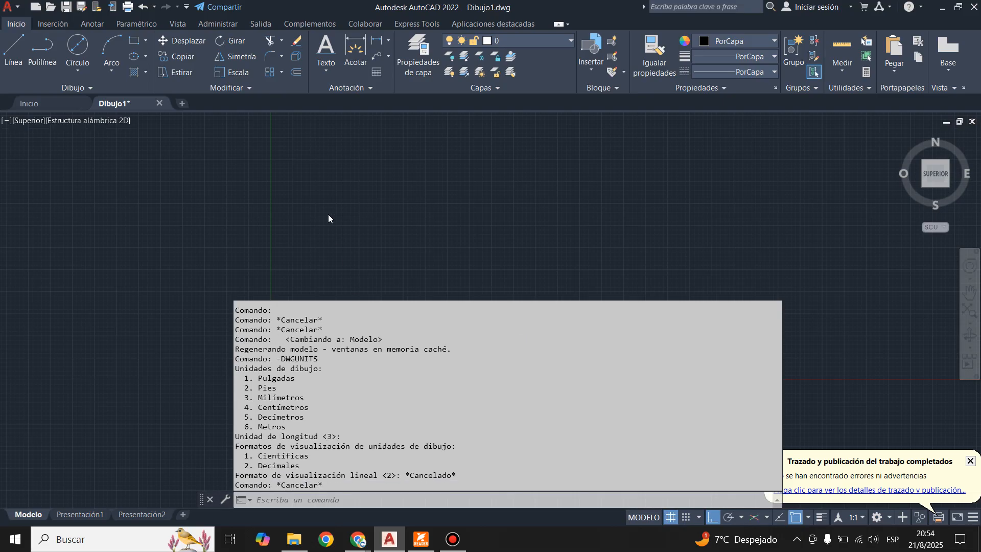
# Step: Set the drawing's length unit to metres with -DWGUNITS, keeping the decimal format and default precision and answering S (yes) to the scaling prompts
pyautogui.write('DWGUNITS')
pyautogui.press('Return')
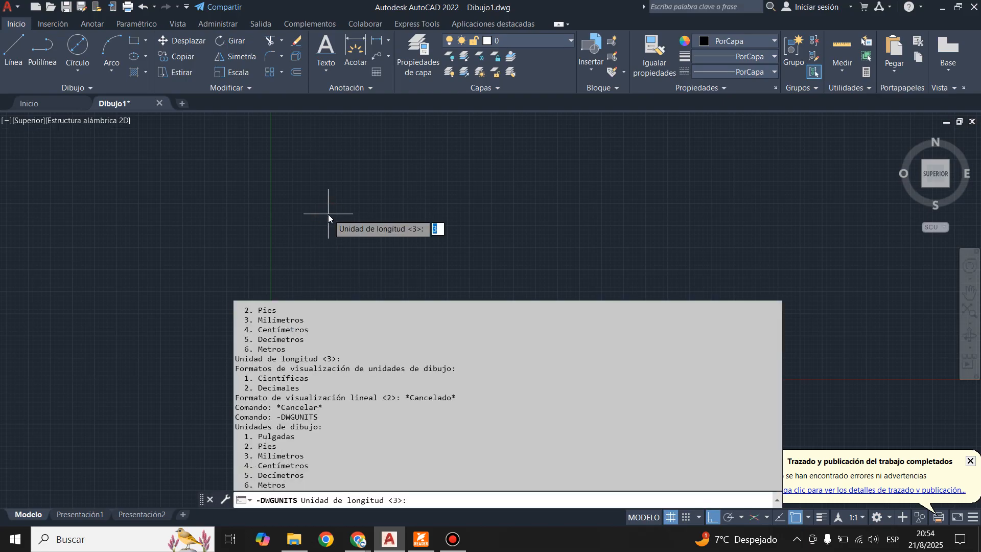
pyautogui.write('6')
pyautogui.press('Return')
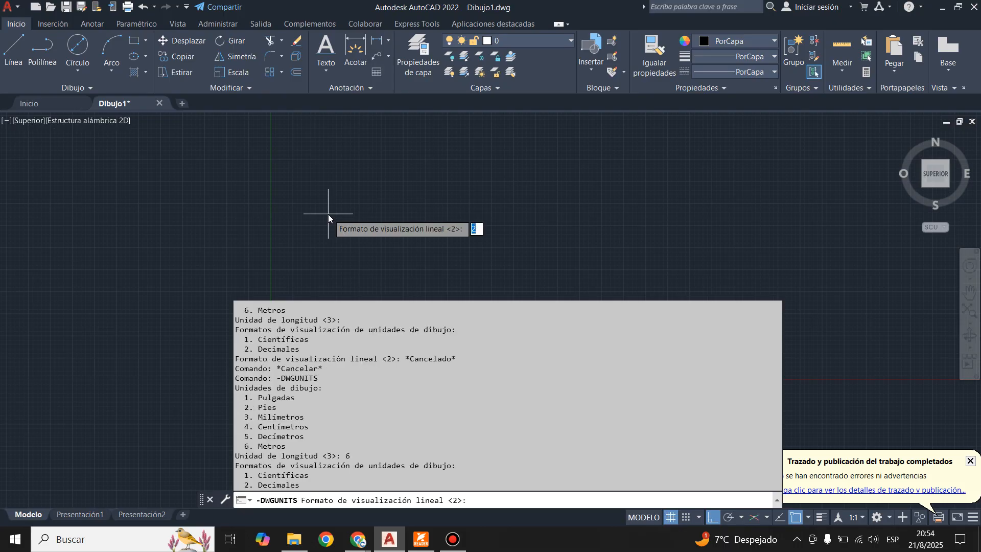
pyautogui.press('Return')
pyautogui.press('Return')
pyautogui.write('S')
pyautogui.press('Return')
pyautogui.write('S')
pyautogui.press('Return')
pyautogui.write('S')
pyautogui.press('Return')
pyautogui.write('S')
pyautogui.press('Return')
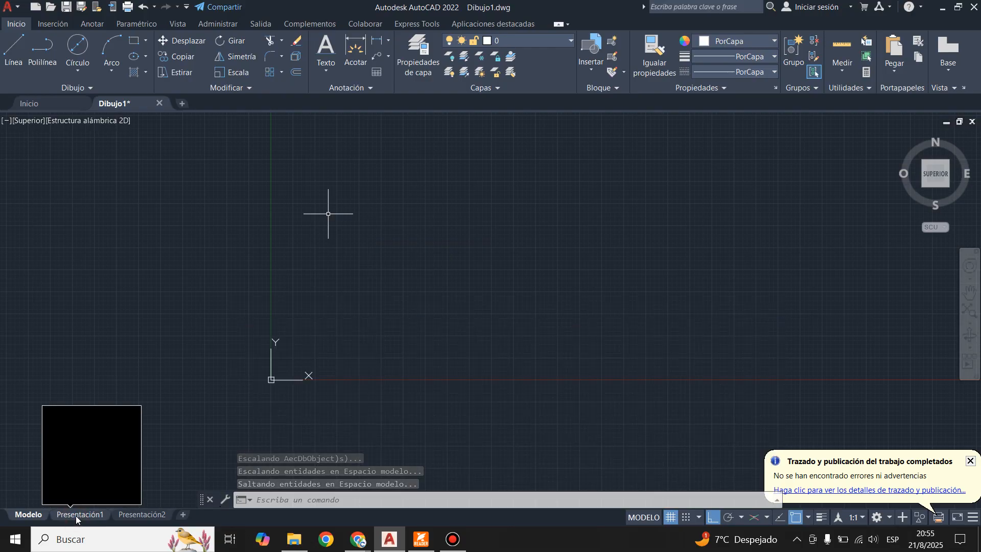
# Step: Examine the title block text and attributes on the Presentación1 sheet, leaving the attribute editor without changes
pyautogui.click(76, 516)
pyautogui.scroll(4, 600, 404)
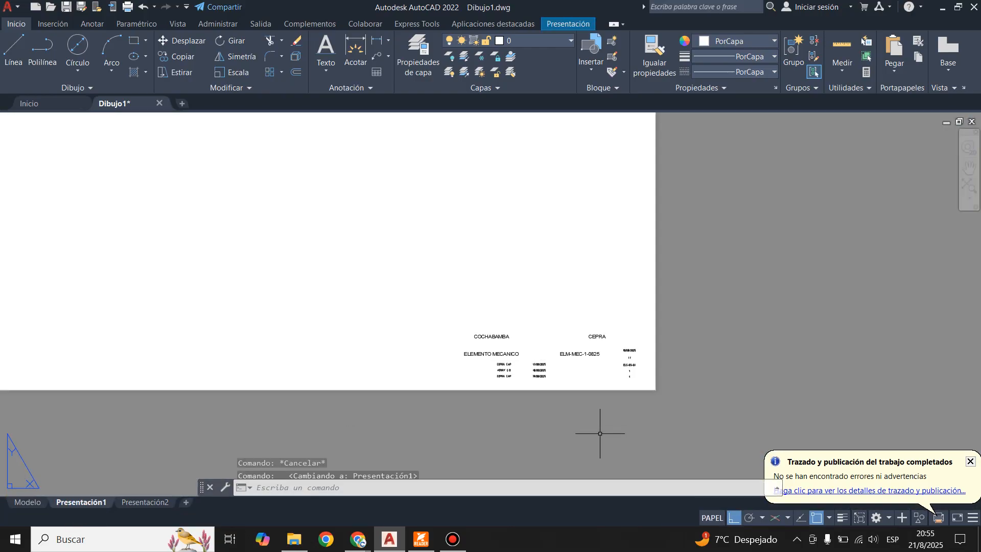
pyautogui.scroll(3, 602, 396)
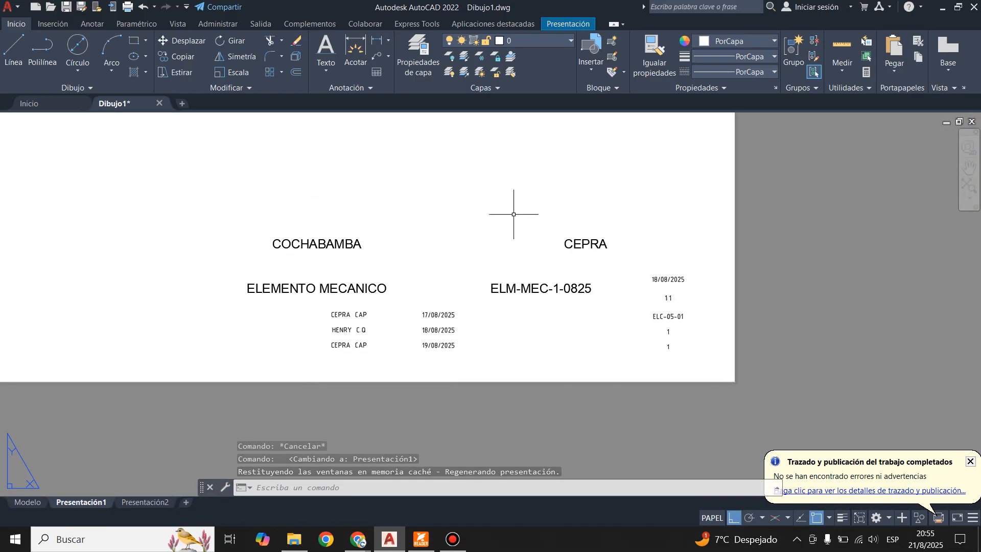
pyautogui.scroll(-5, 628, 390)
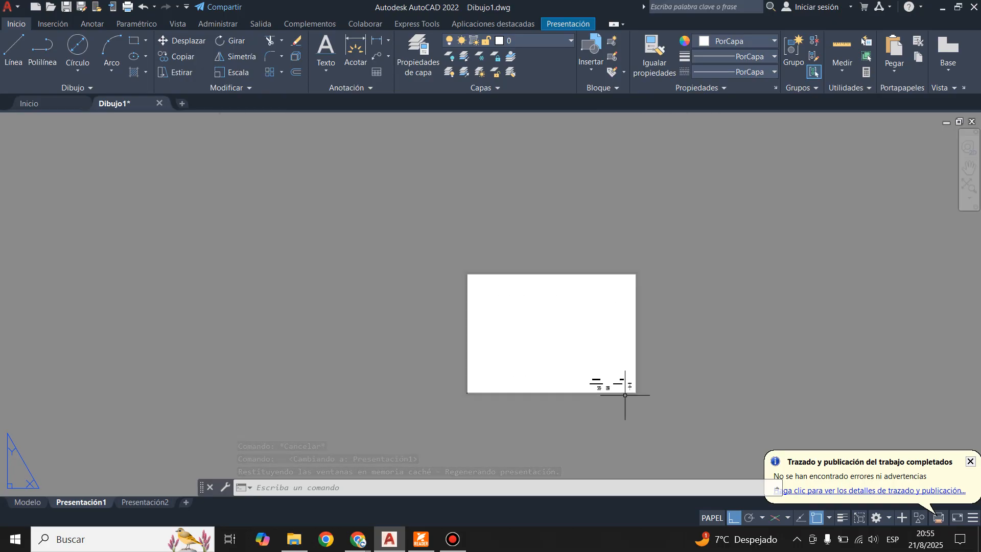
pyautogui.scroll(2, 625, 395)
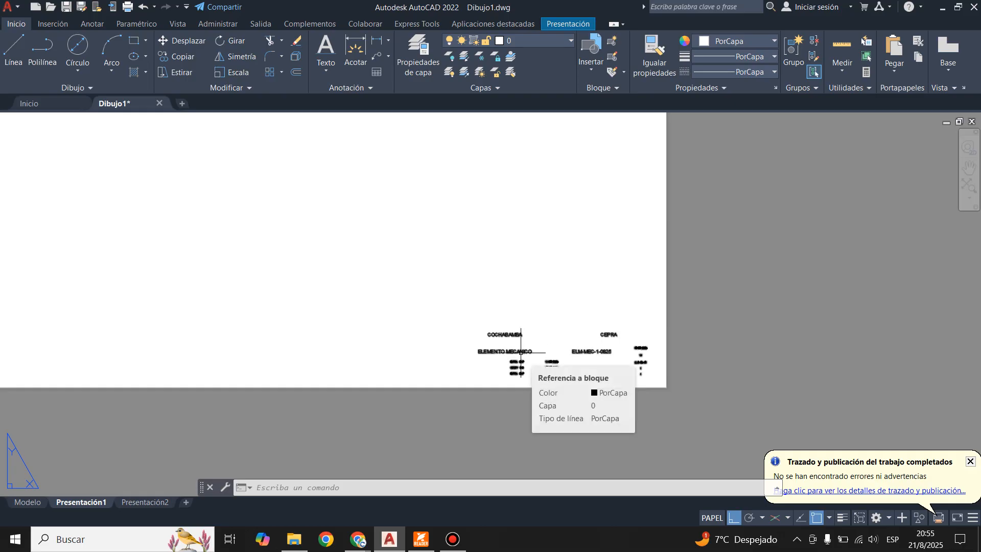
pyautogui.doubleClick(649, 359)
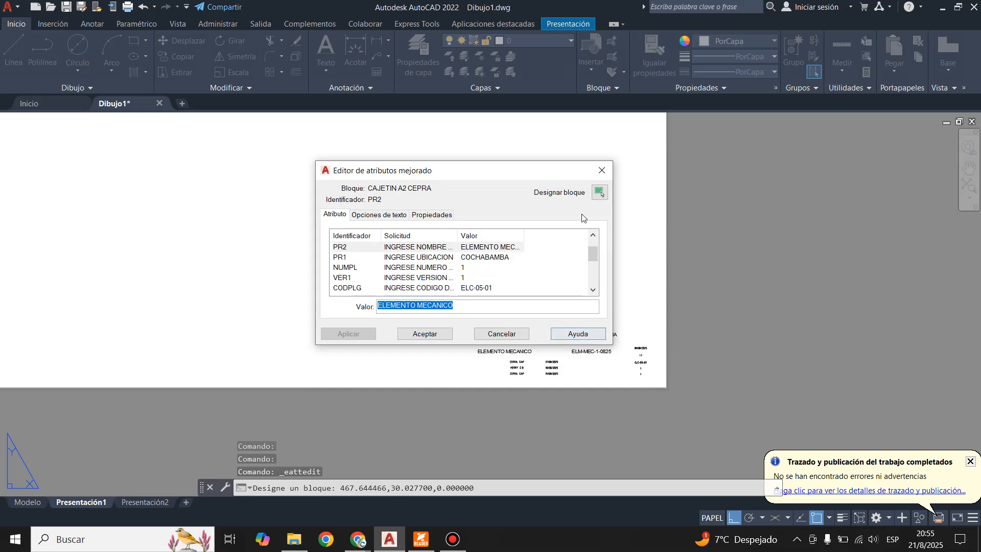
pyautogui.click(602, 170)
# Step: Delete the title block reference from the Presentación1 sheet
pyautogui.scroll(-4, 613, 378)
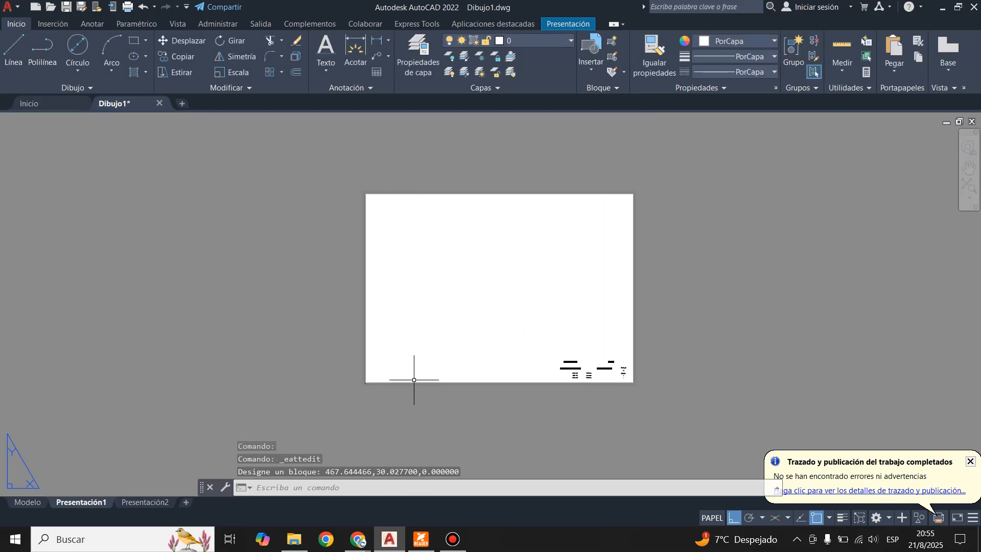
pyautogui.scroll(4, 611, 385)
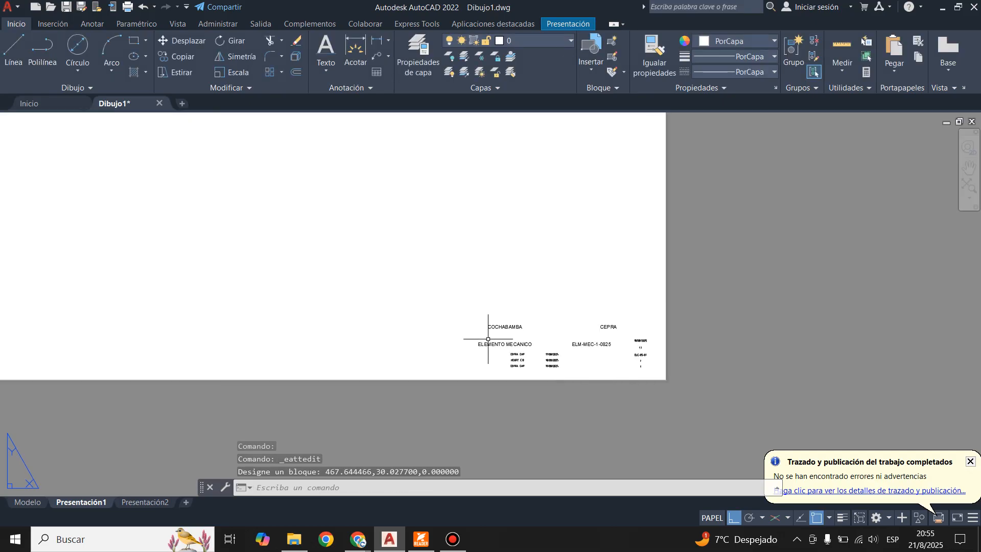
pyautogui.click(515, 344)
pyautogui.press('Delete')
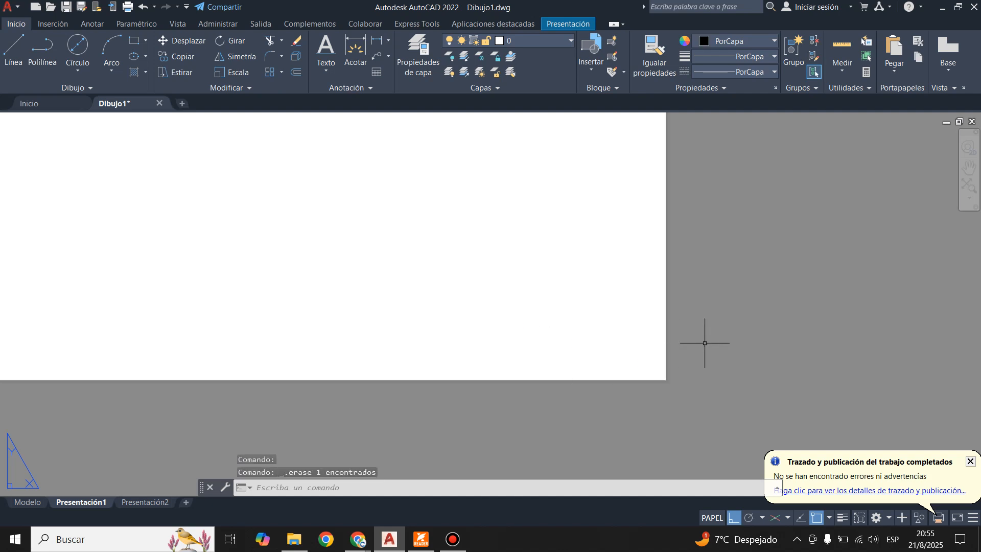
# Step: Open the CAJETIN drawing from the PRUEBAS folder on the desktop
pyautogui.click(51, 104)
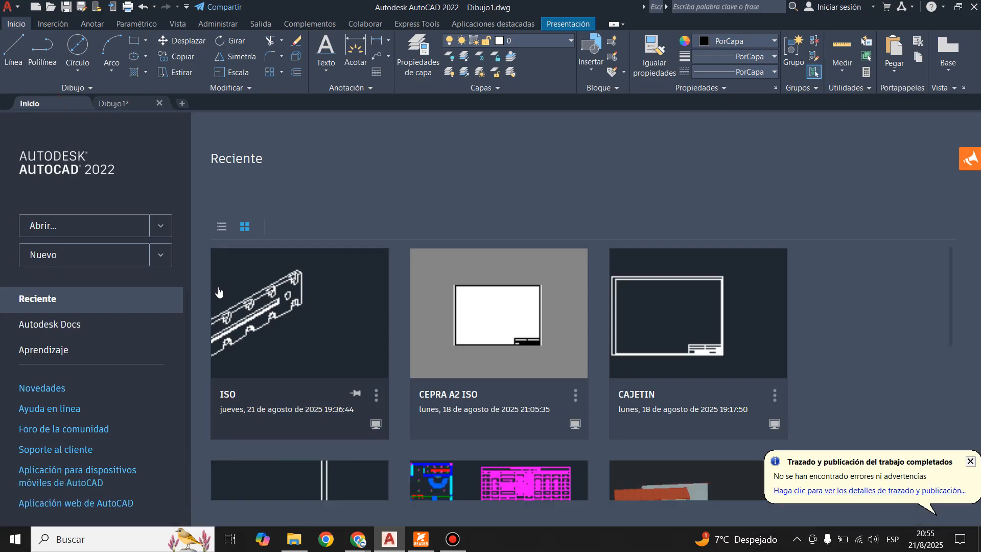
pyautogui.click(72, 233)
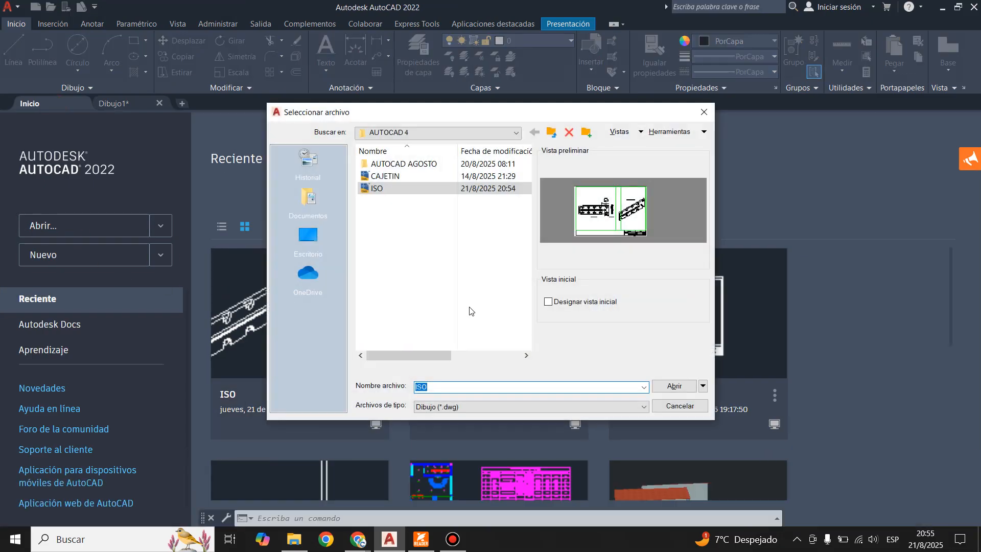
pyautogui.click(308, 236)
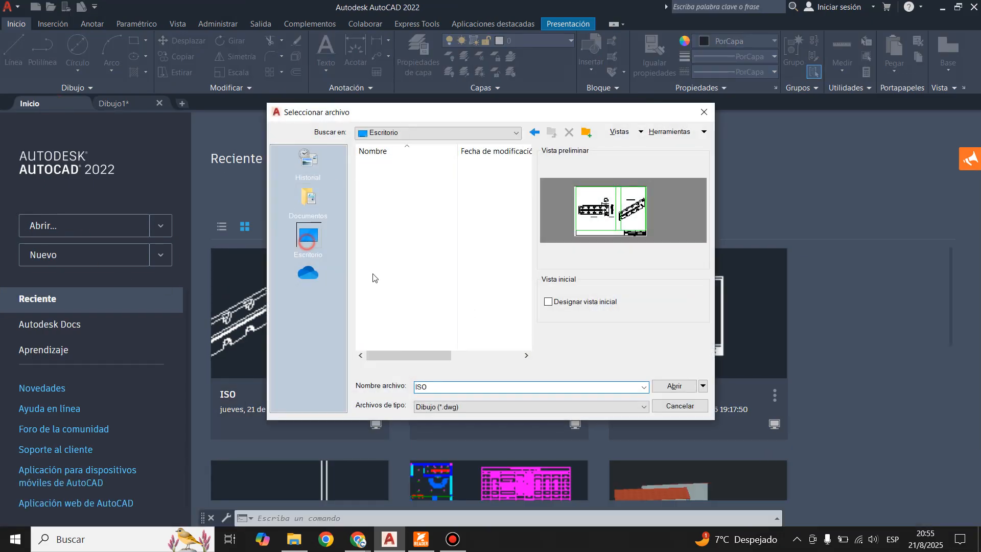
pyautogui.doubleClick(388, 250)
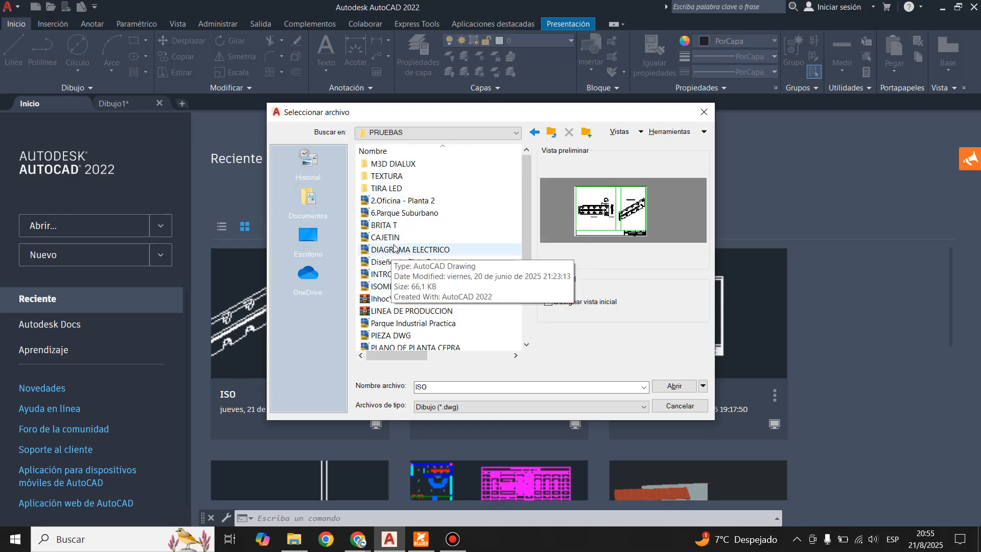
pyautogui.click(395, 237)
pyautogui.click(674, 387)
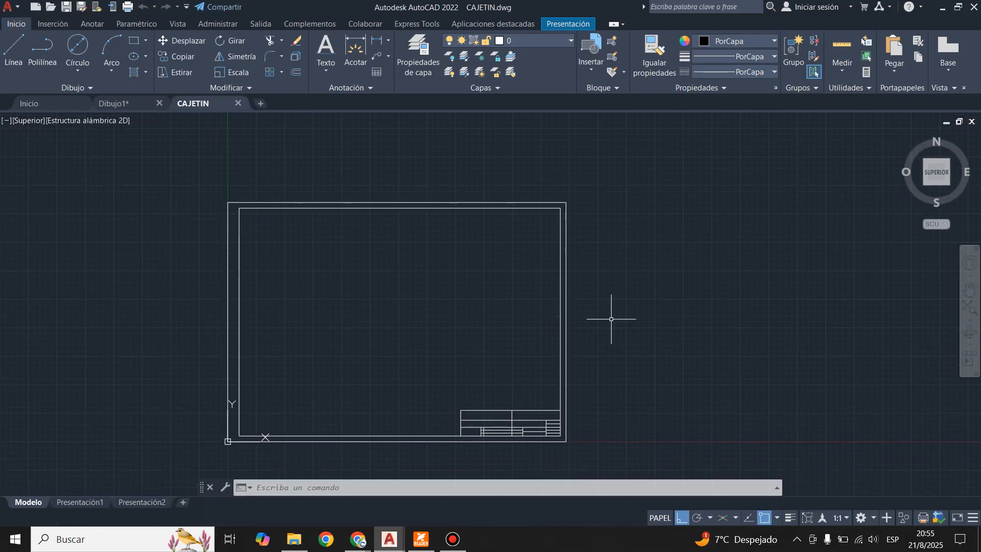
# Step: Copy the complete sheet frame and title block linework in CAJETIN's model space to the clipboard
pyautogui.scroll(-2, 537, 329)
pyautogui.scroll(5, 516, 368)
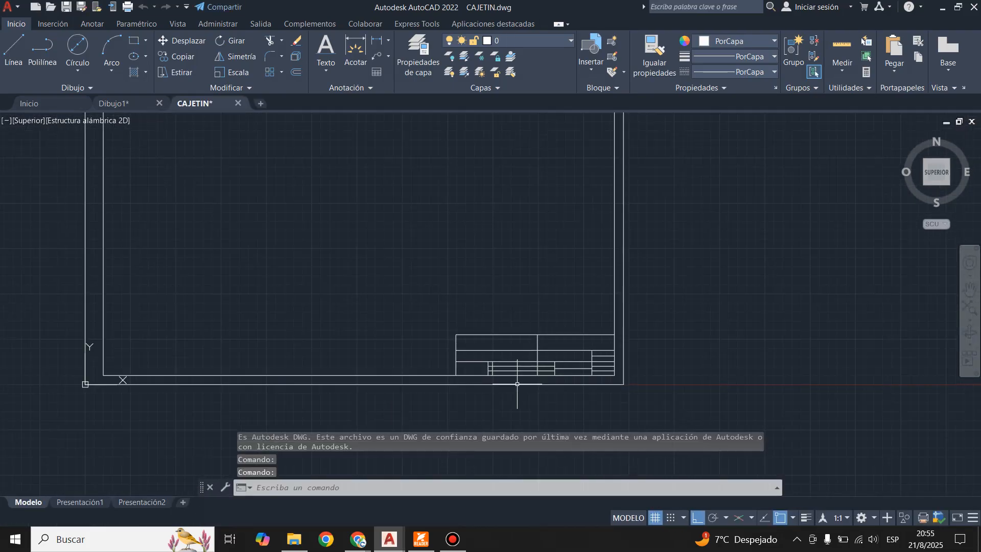
pyautogui.scroll(-4, 587, 393)
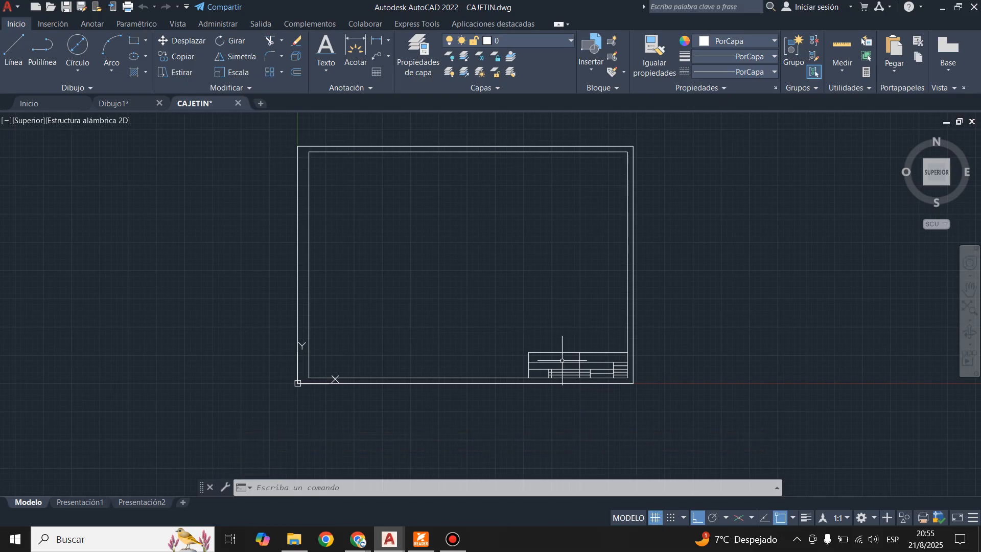
pyautogui.click(244, 123)
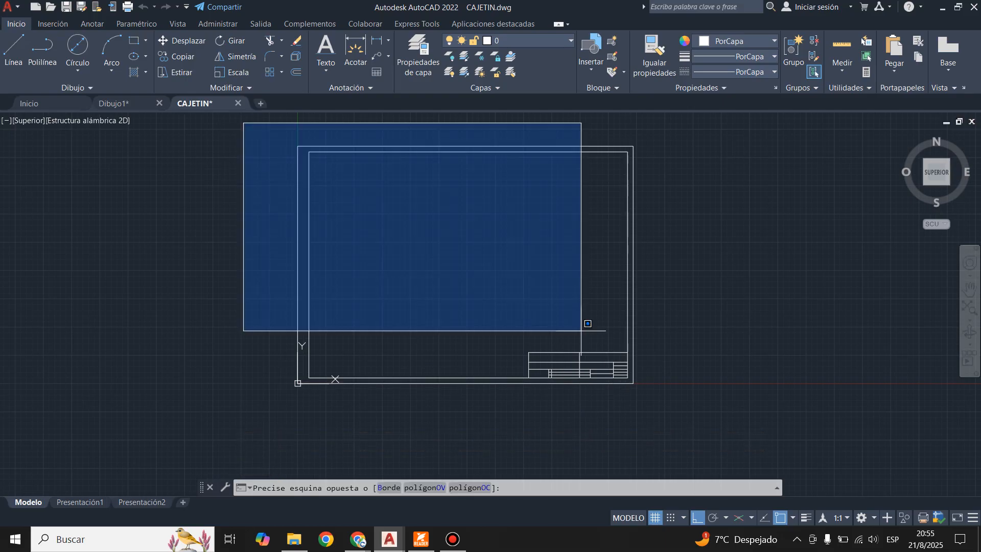
pyautogui.click(711, 427)
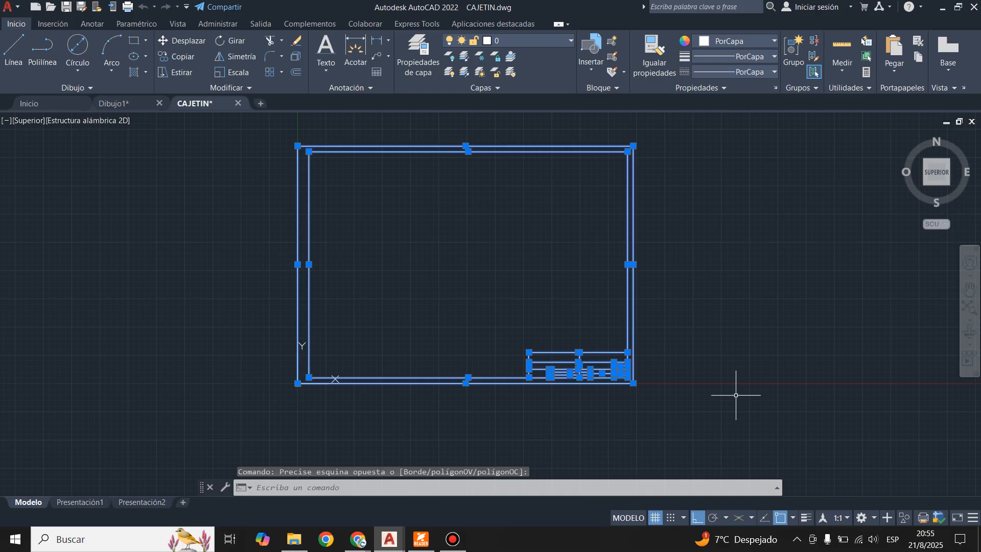
pyautogui.hotkey('ctrl', 'c')
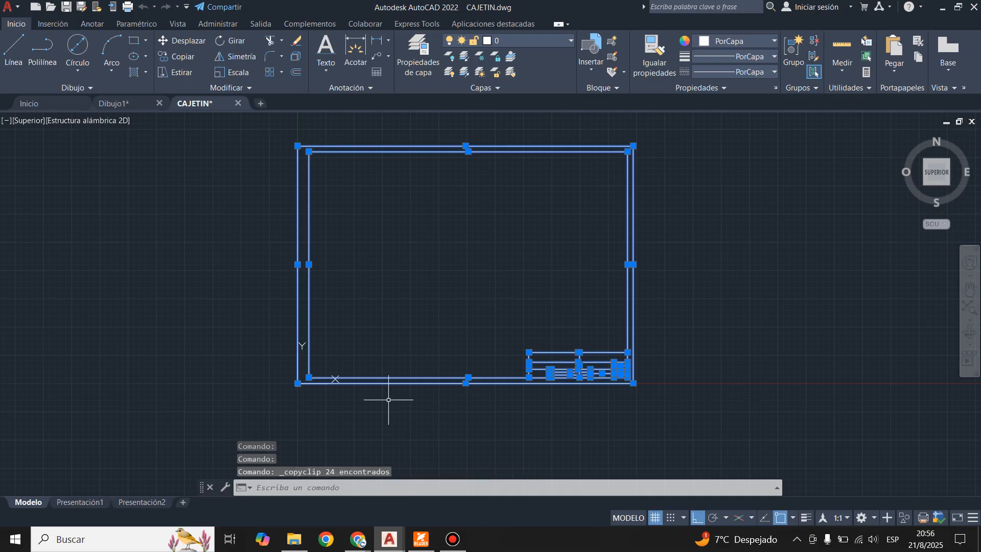
# Step: Paste the copied frame and title block into the Presentación1 layout of Dibujo1 at insertion point 0,0
pyautogui.click(115, 104)
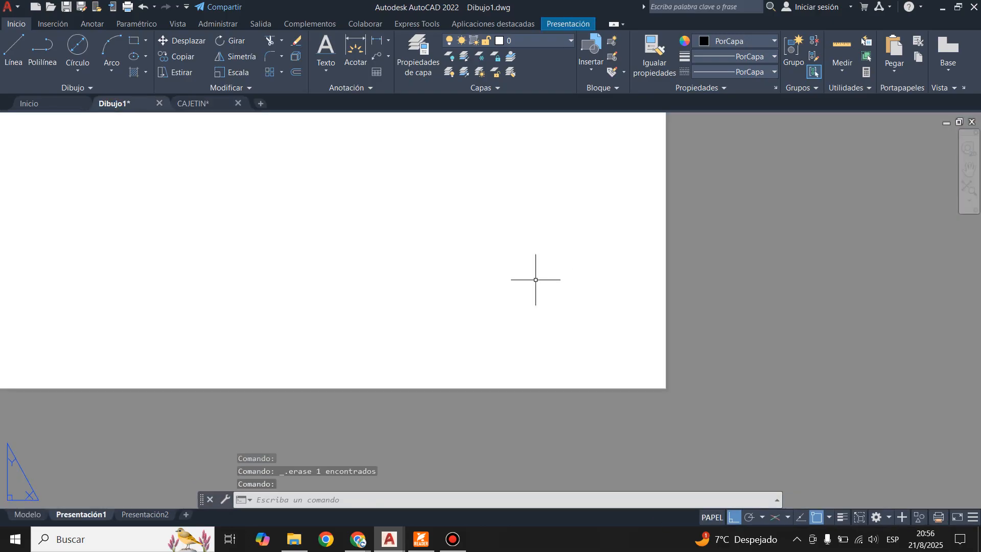
pyautogui.scroll(-7, 621, 388)
pyautogui.scroll(2, 481, 372)
pyautogui.scroll(2, 547, 392)
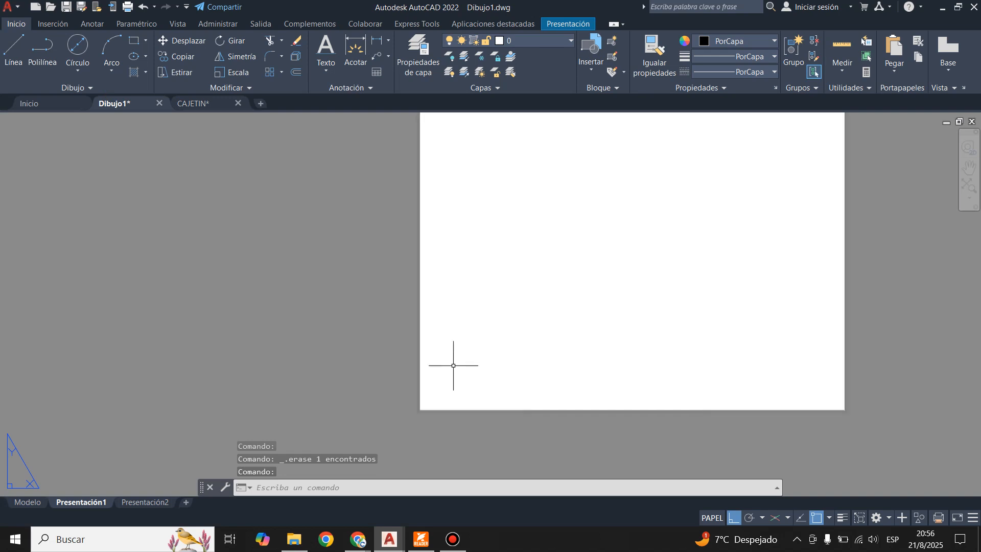
pyautogui.hotkey('ctrl', 'v')
pyautogui.scroll(-4, 449, 376)
pyautogui.scroll(4, 440, 394)
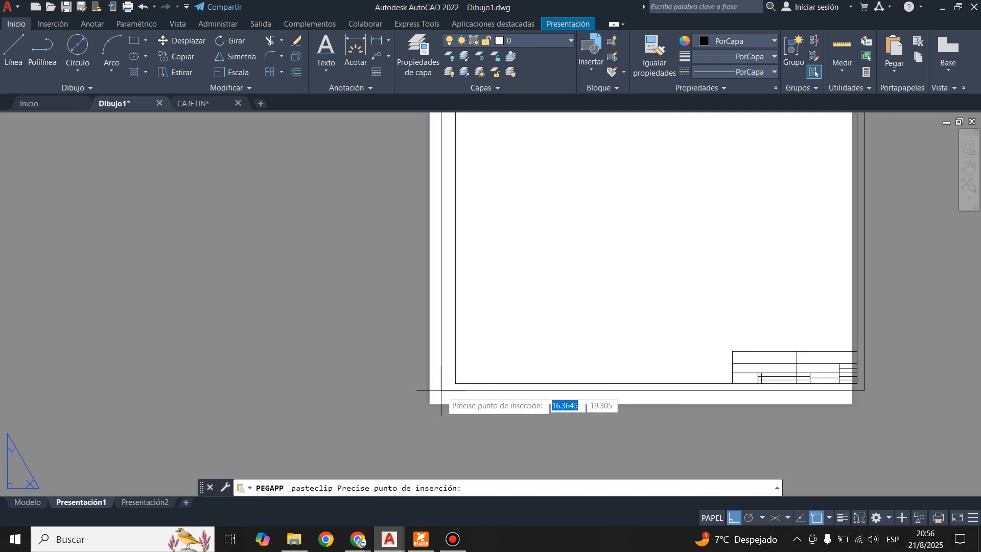
pyautogui.write('0,0')
pyautogui.press('Return')
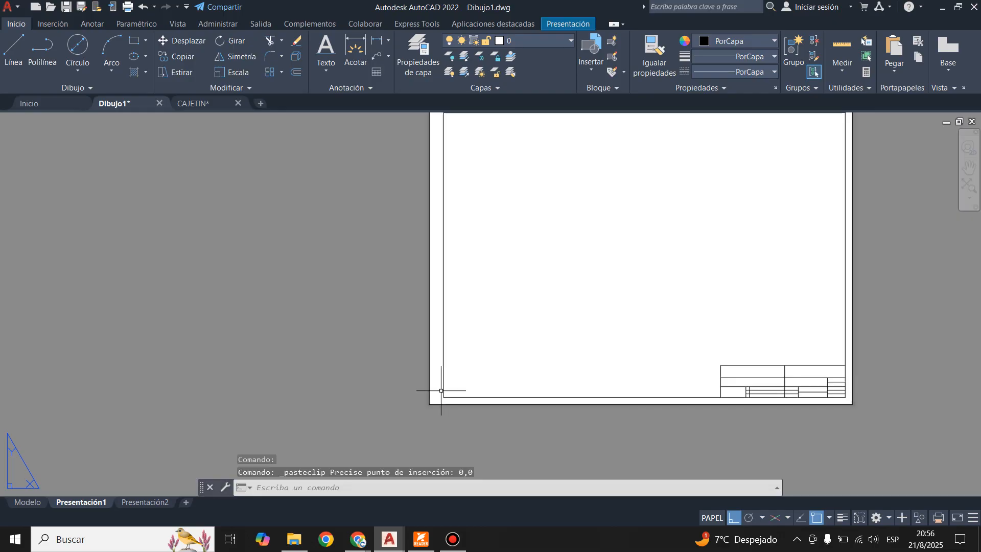
# Step: Delete the left and top lines of the pasted outer frame along the paper edge
pyautogui.scroll(-2, 450, 321)
pyautogui.scroll(2, 434, 306)
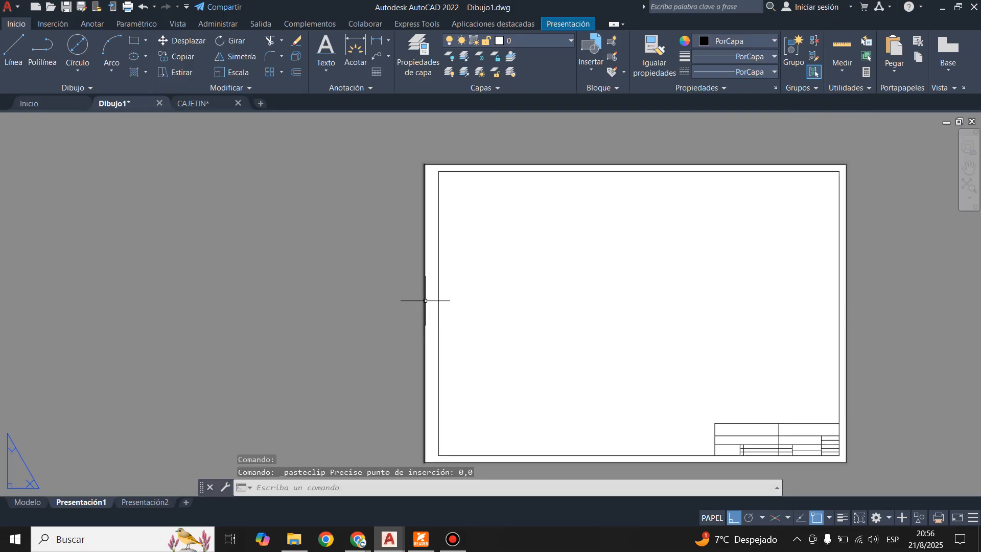
pyautogui.click(424, 302)
pyautogui.press('Delete')
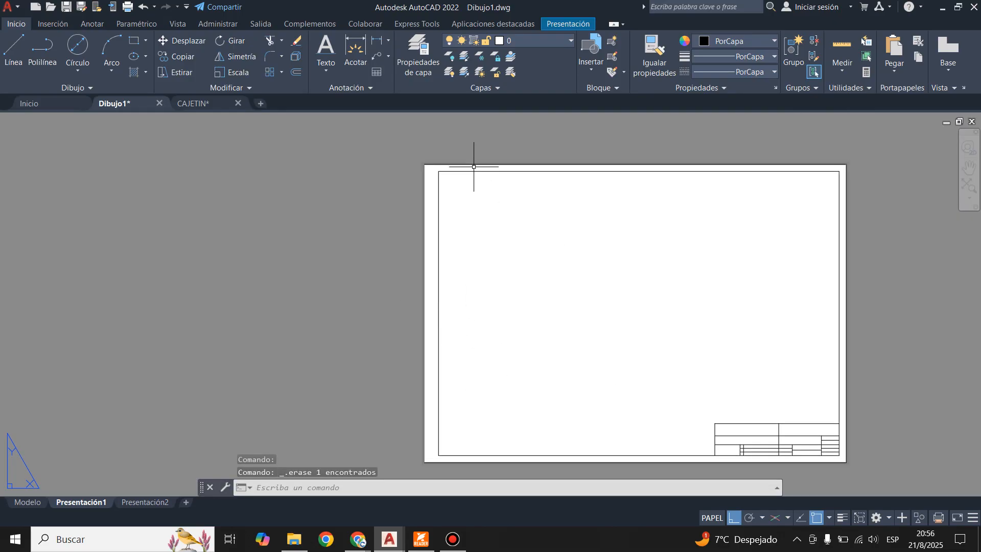
pyautogui.click(496, 165)
pyautogui.press('Delete')
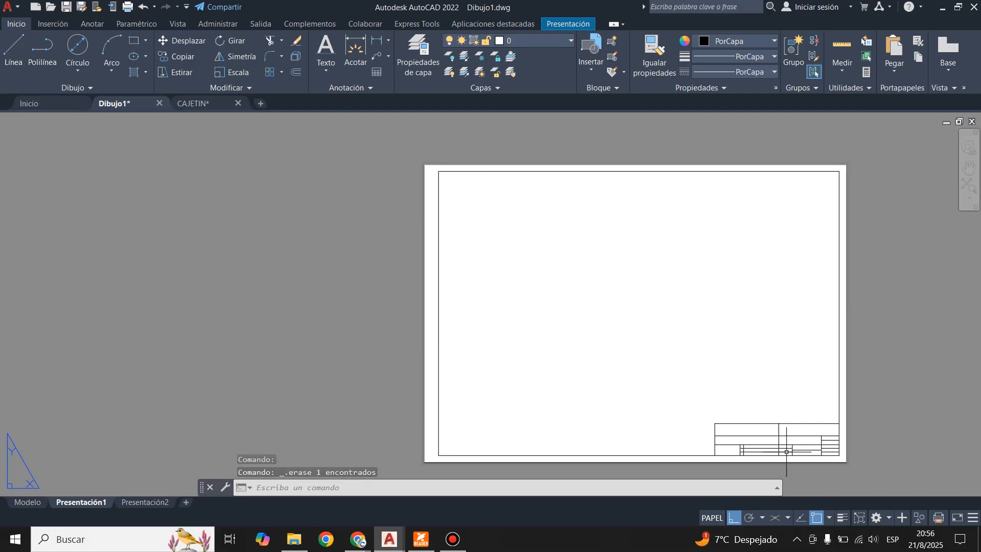
# Step: Delete the bottom line of the pasted outer frame along the paper edge
pyautogui.click(766, 462)
pyautogui.press('Delete')
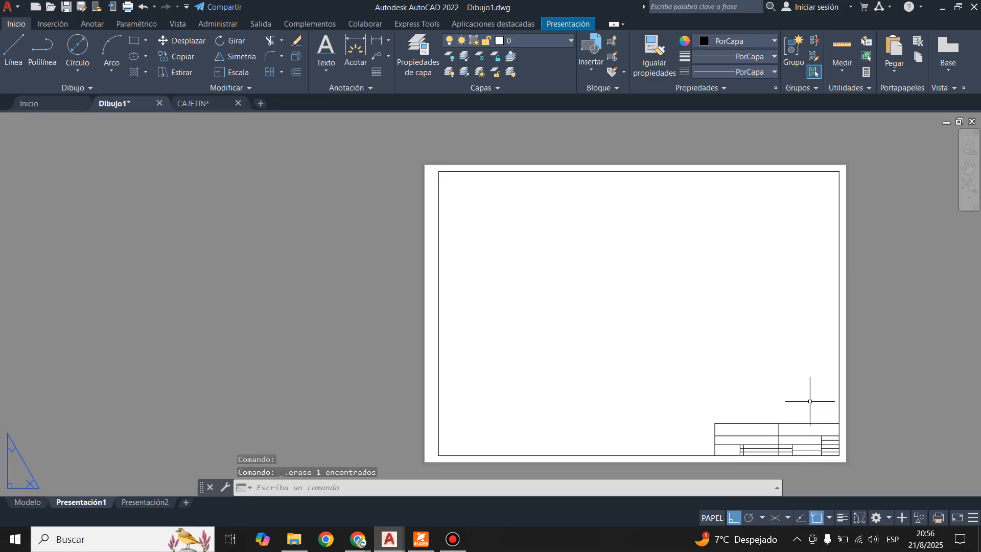
pyautogui.click(417, 329)
pyautogui.press('Escape')
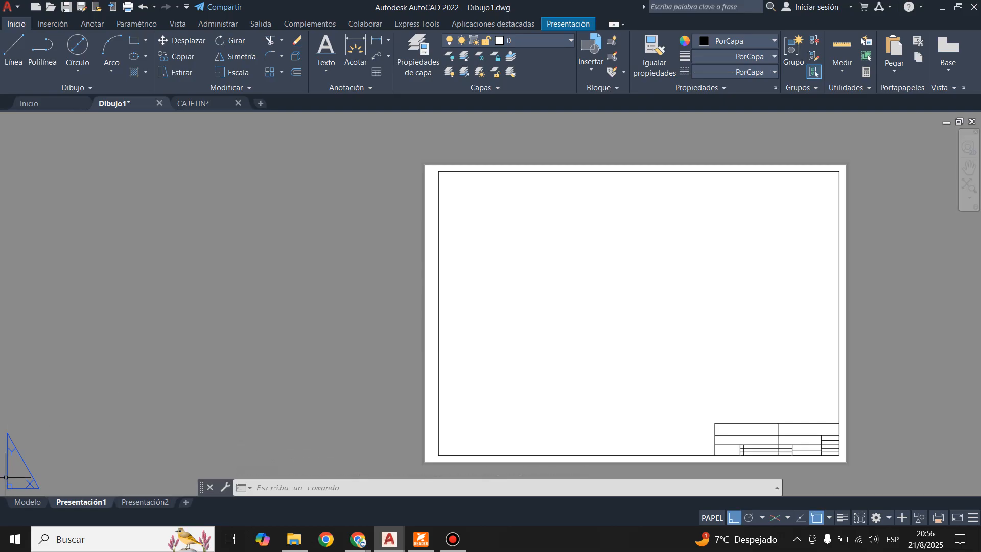
pyautogui.click(28, 502)
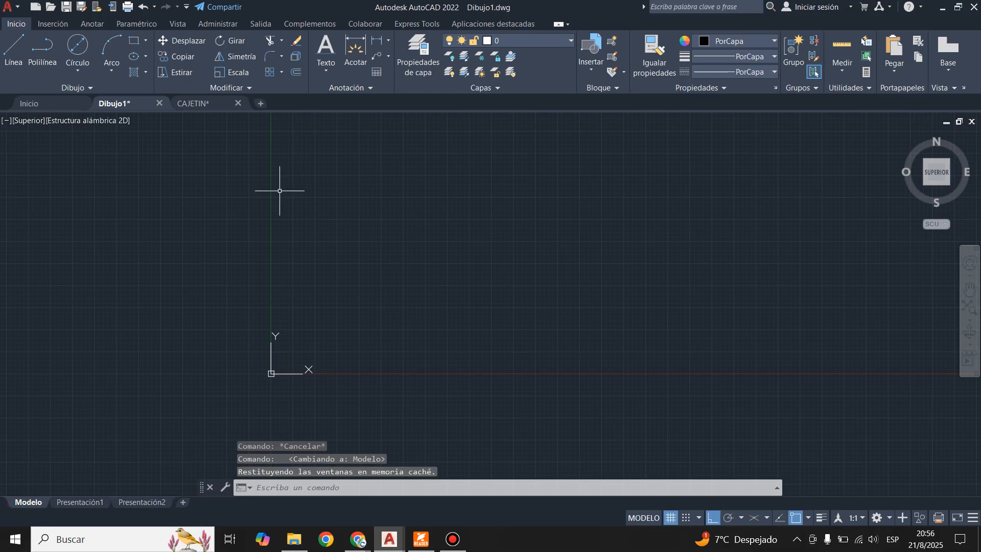
pyautogui.click(80, 502)
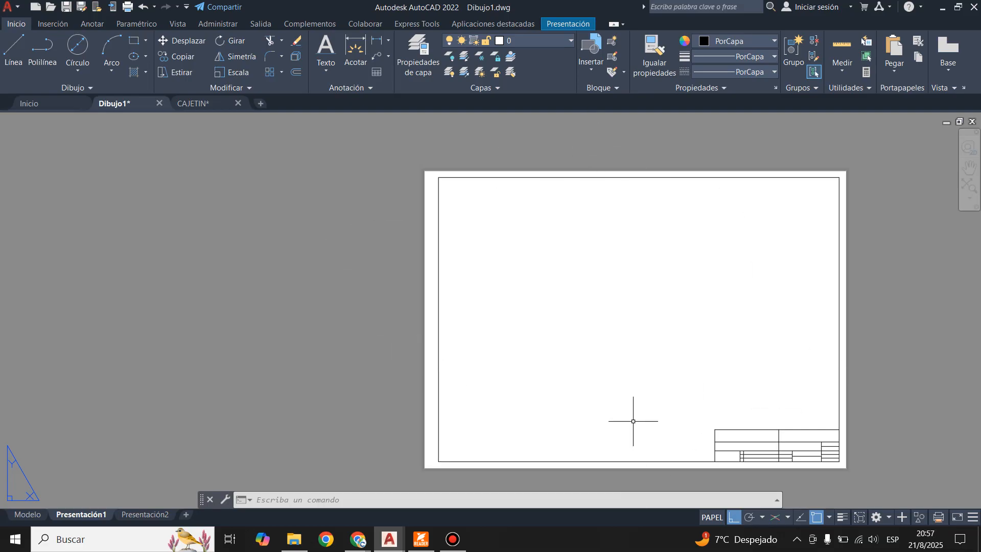
pyautogui.click(26, 514)
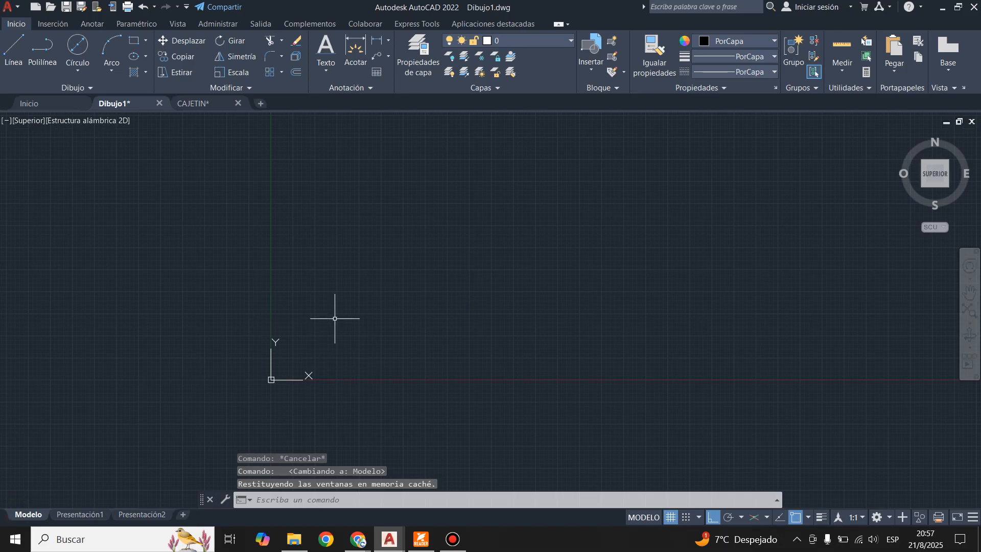
pyautogui.click(77, 515)
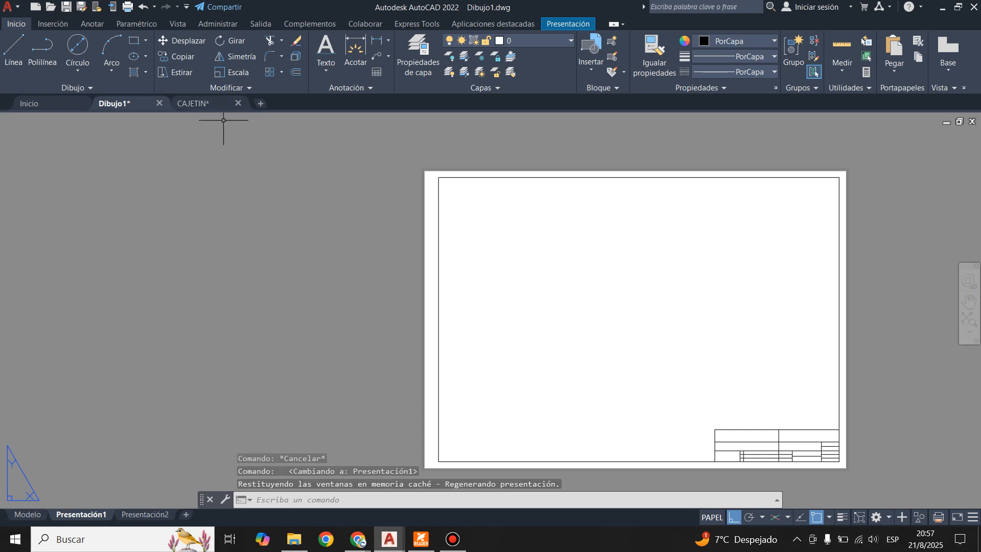
# Step: Close the CAJETIN drawing without saving its changes and go to the model space of Dibujo1
pyautogui.click(237, 102)
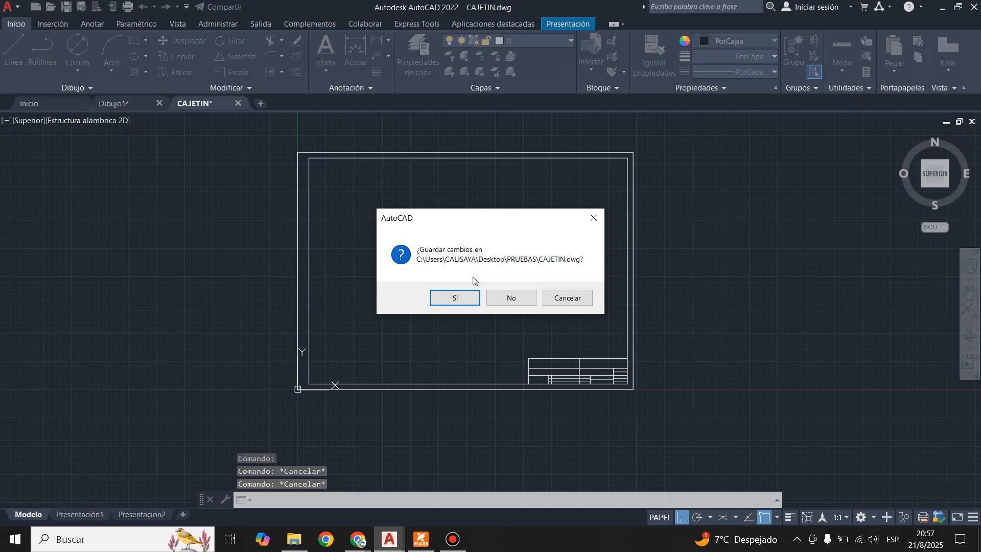
pyautogui.click(519, 298)
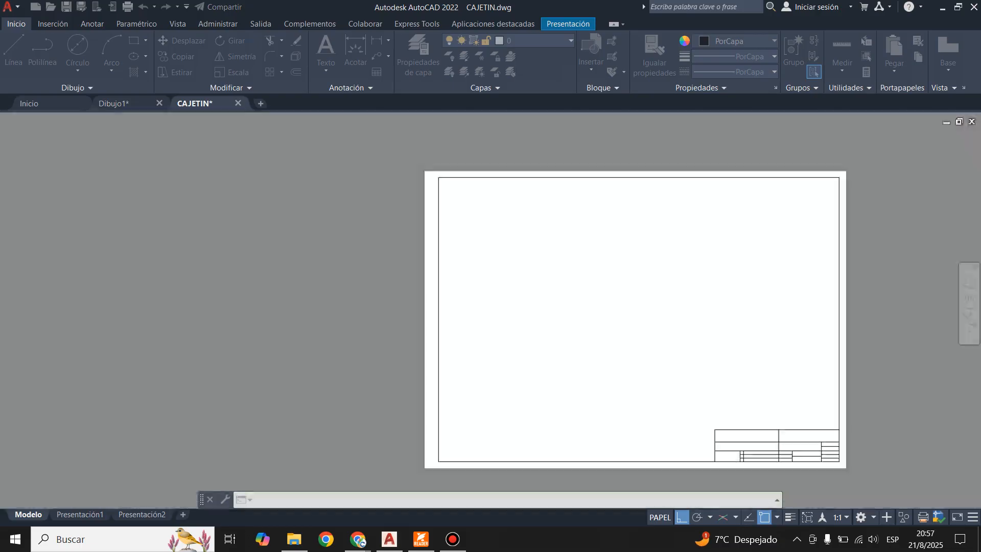
pyautogui.click(27, 514)
pyautogui.scroll(2, 391, 361)
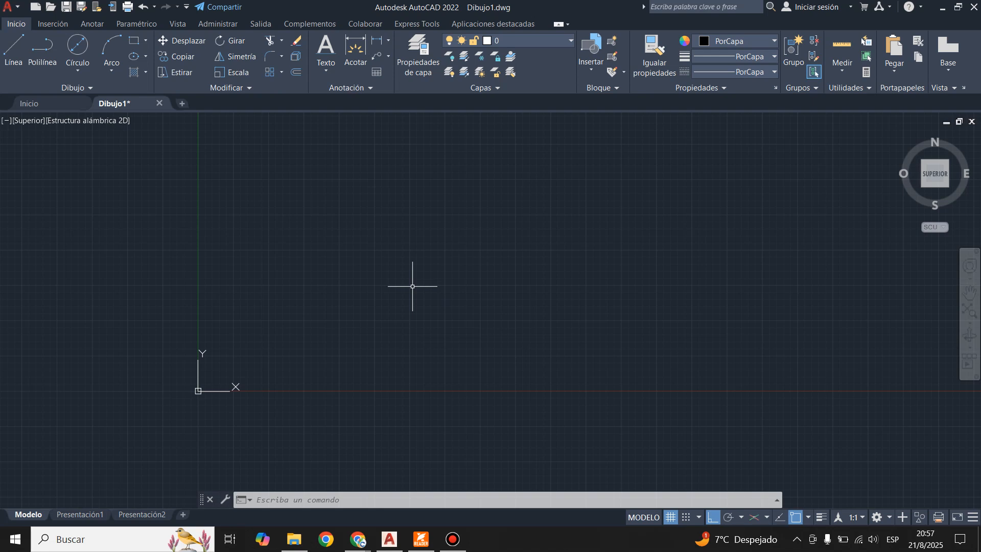
# Step: Set the uniform background colour of the 2D model space to Blanco in the display options and apply it
pyautogui.click(19, 8)
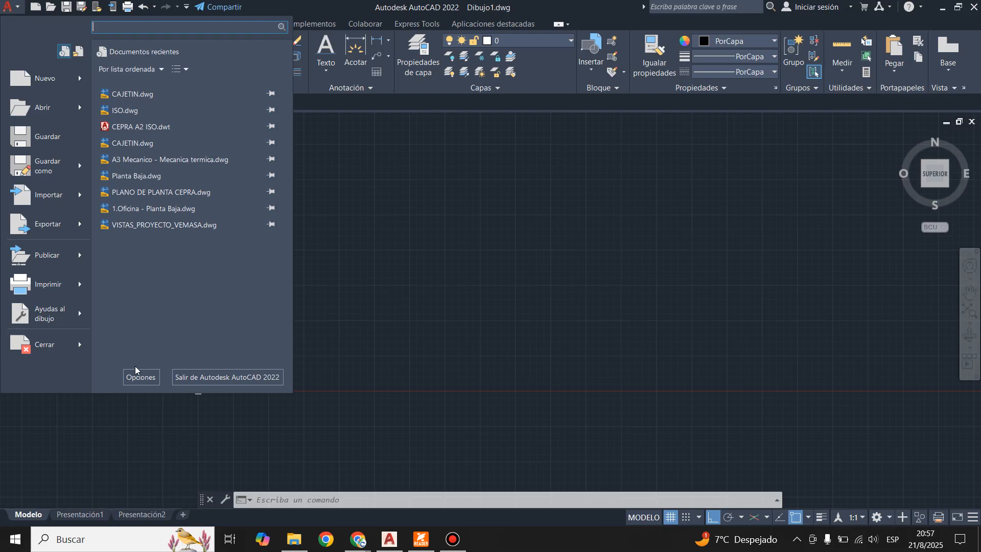
pyautogui.click(140, 378)
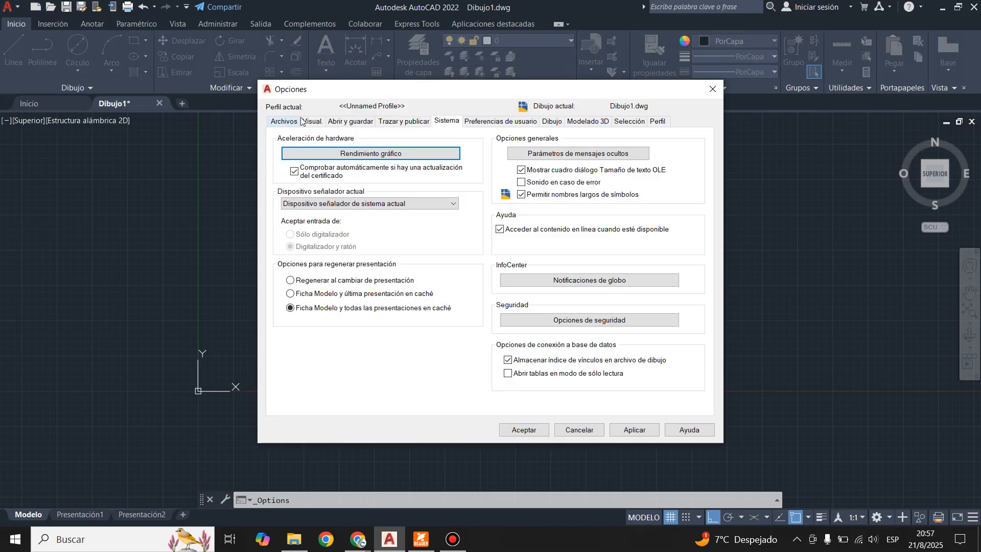
pyautogui.click(312, 122)
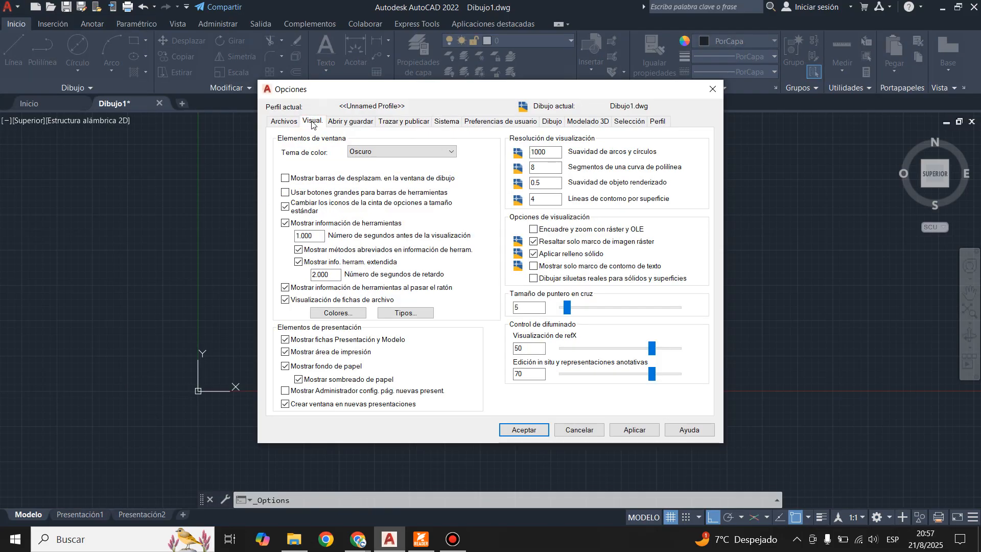
pyautogui.click(328, 313)
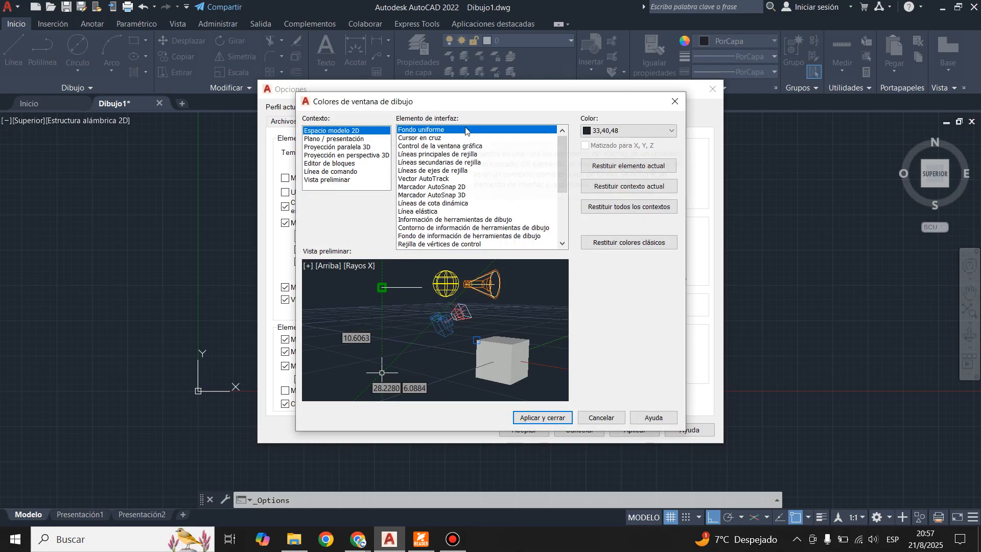
pyautogui.click(634, 131)
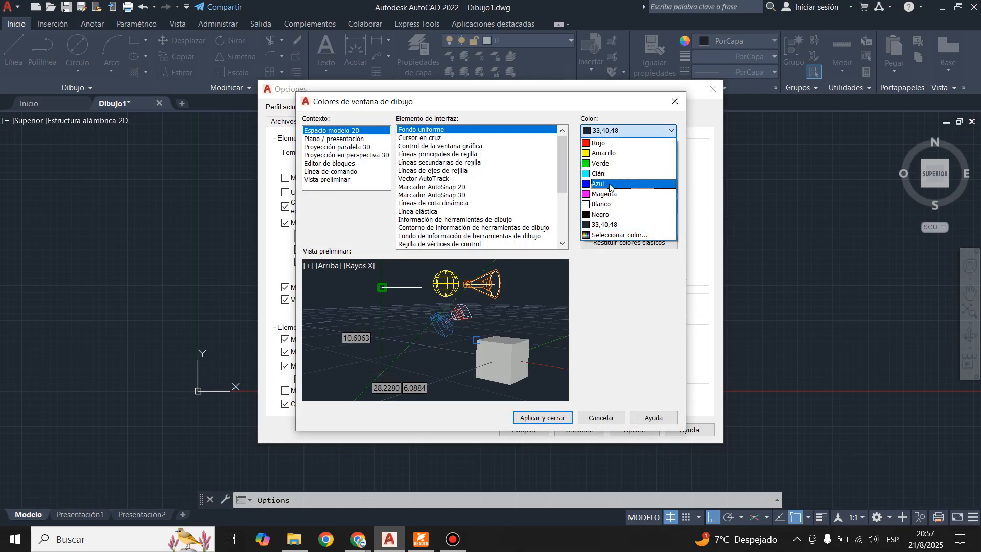
pyautogui.click(613, 204)
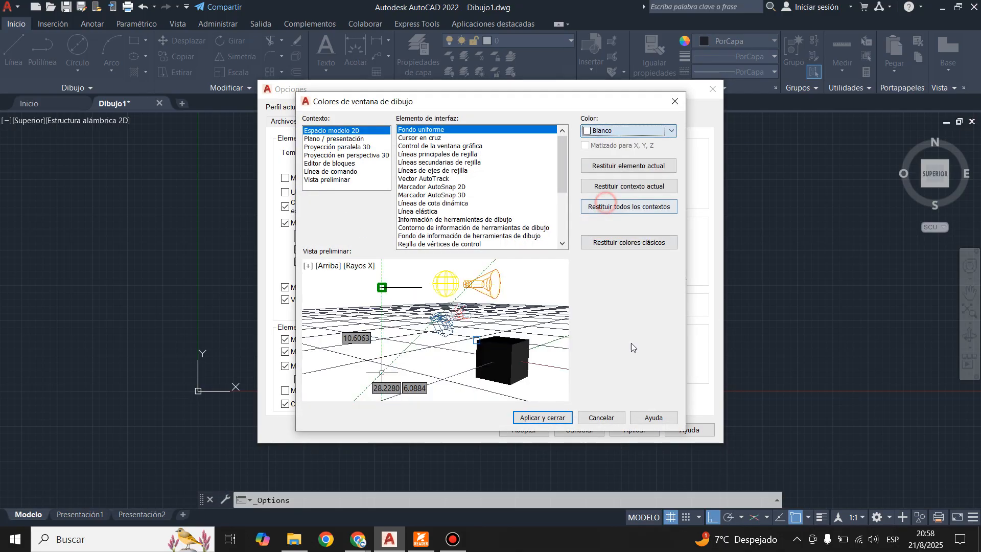
pyautogui.click(541, 417)
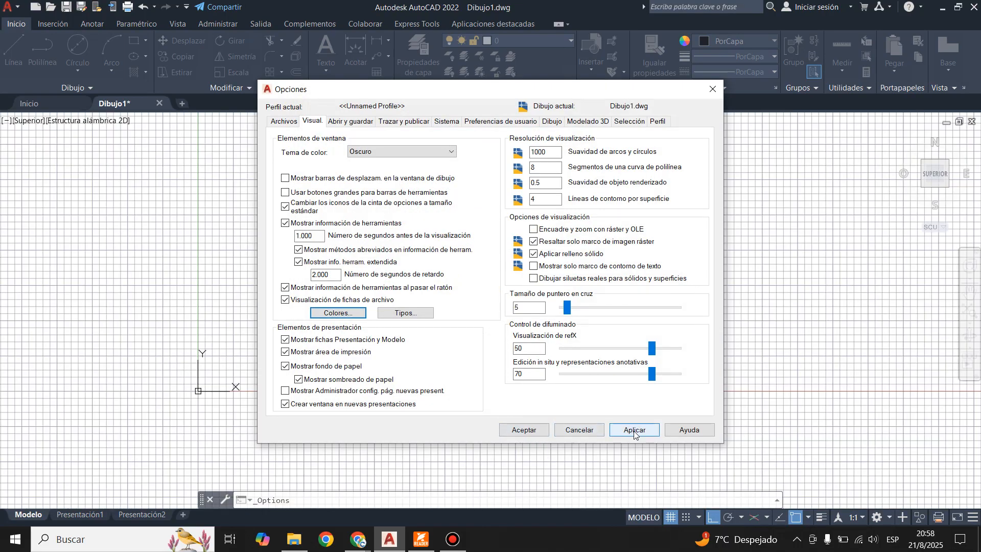
pyautogui.click(525, 430)
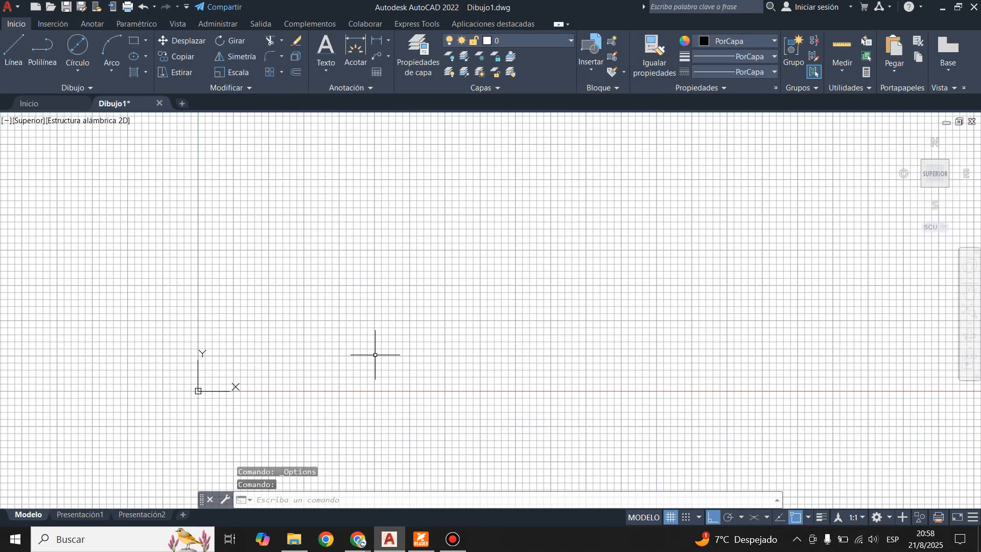
pyautogui.scroll(-1, 378, 365)
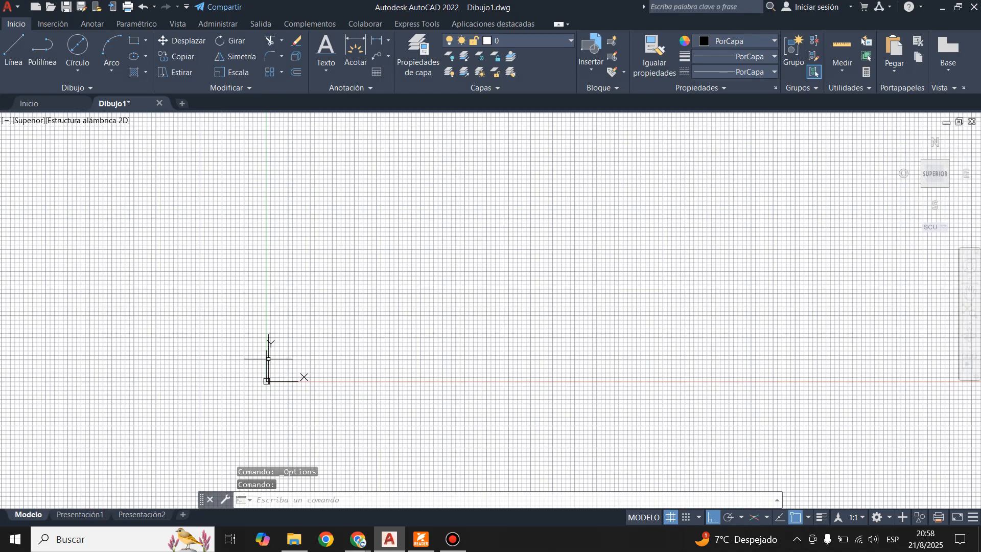
pyautogui.scroll(2, 269, 360)
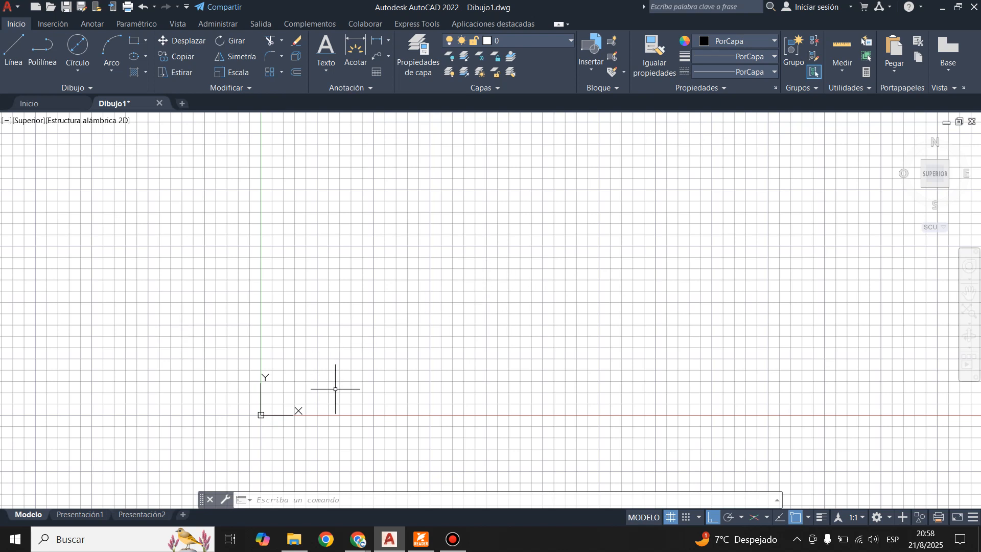
# Step: Switch to Foxit PDF Reader and examine the walls, axes and dimensions of the house floor plans in cs05-Modelo.pdf, especially around Recámara 3
pyautogui.click(421, 539)
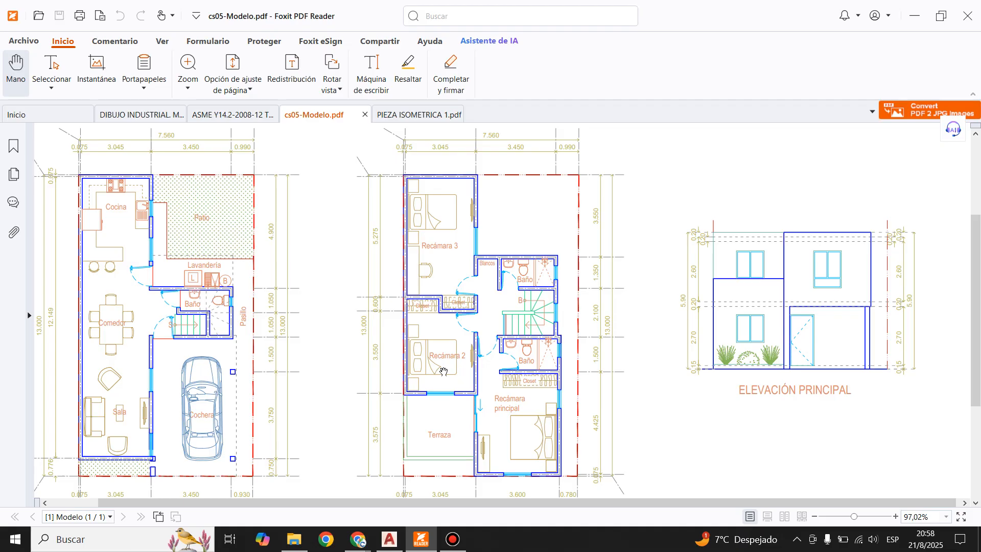
pyautogui.moveTo(507, 357); pyautogui.dragTo(513, 314)
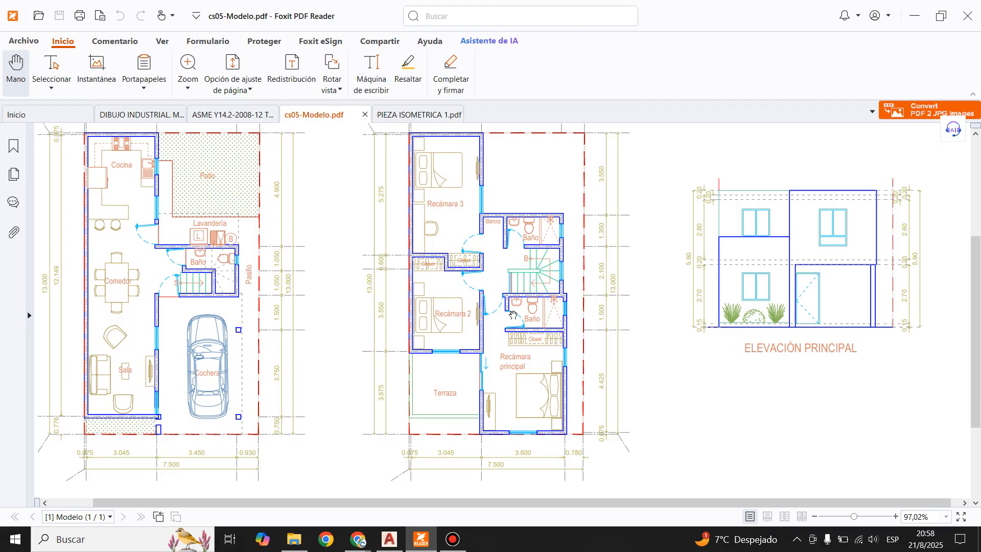
pyautogui.scroll(3, 551, 278)
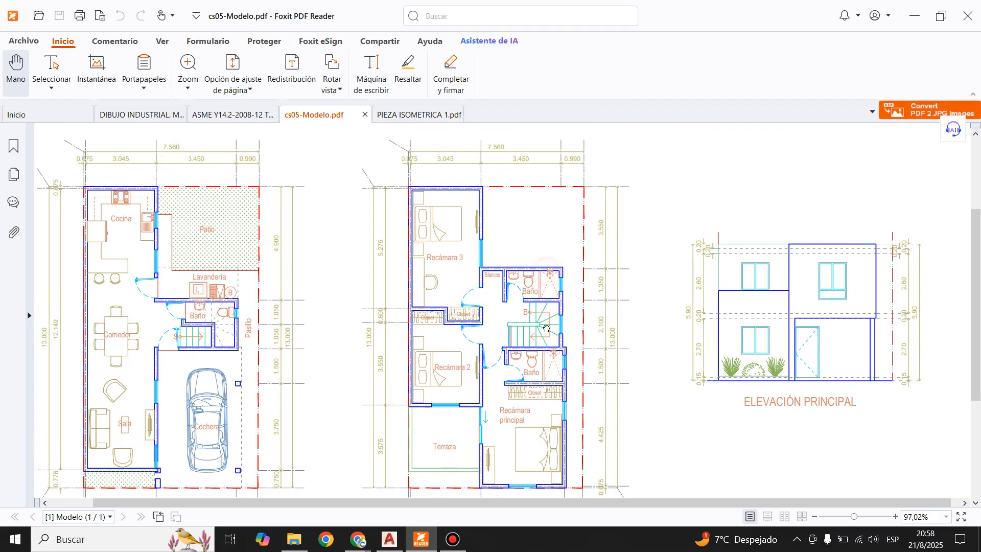
pyautogui.moveTo(854, 517); pyautogui.dragTo(871, 517)
pyautogui.moveTo(768, 391); pyautogui.dragTo(227, 228)
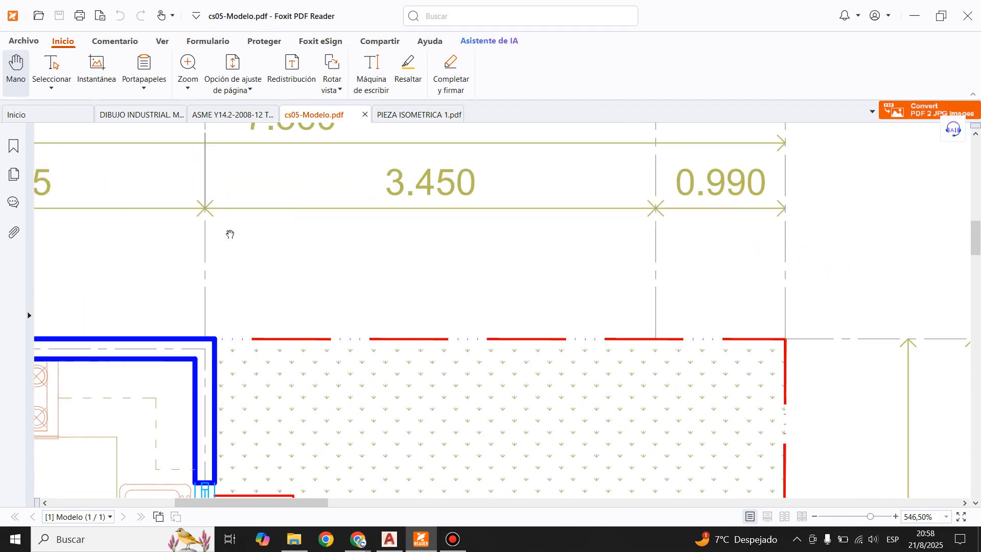
pyautogui.moveTo(812, 381); pyautogui.dragTo(544, 293)
pyautogui.moveTo(722, 302); pyautogui.dragTo(269, 311)
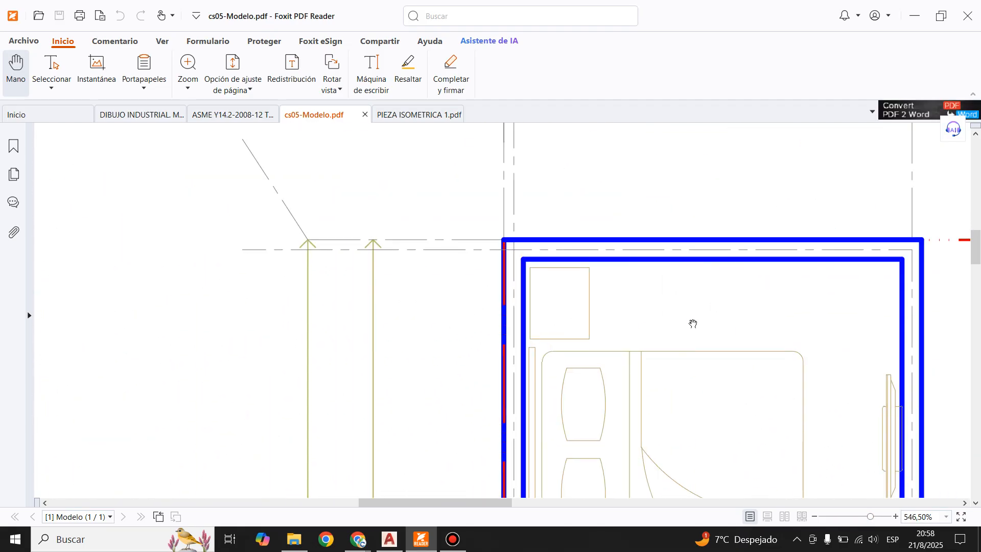
pyautogui.moveTo(692, 324); pyautogui.dragTo(492, 339)
pyautogui.scroll(-1, 418, 396)
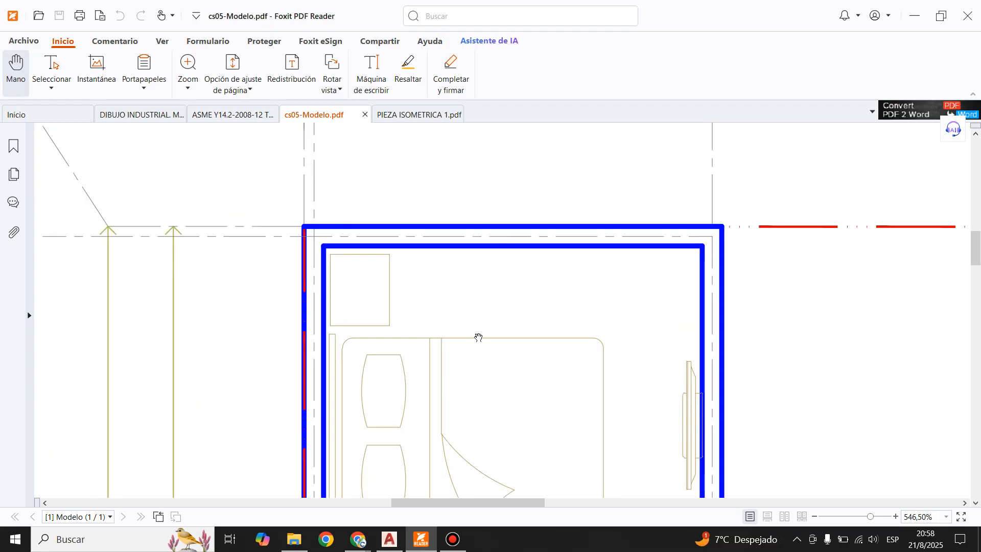
pyautogui.scroll(4, 479, 339)
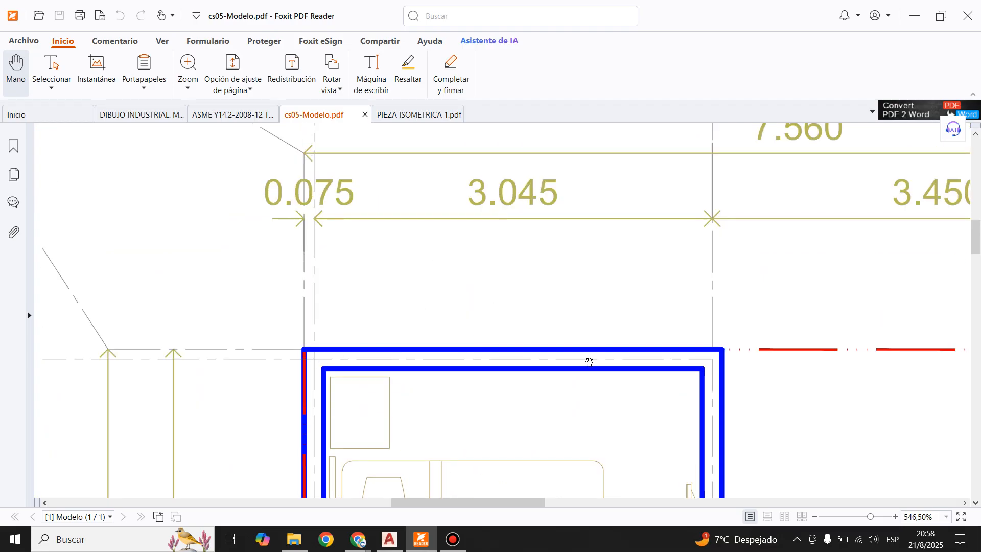
pyautogui.moveTo(672, 403); pyautogui.dragTo(602, 329)
pyautogui.moveTo(449, 376); pyautogui.dragTo(519, 333)
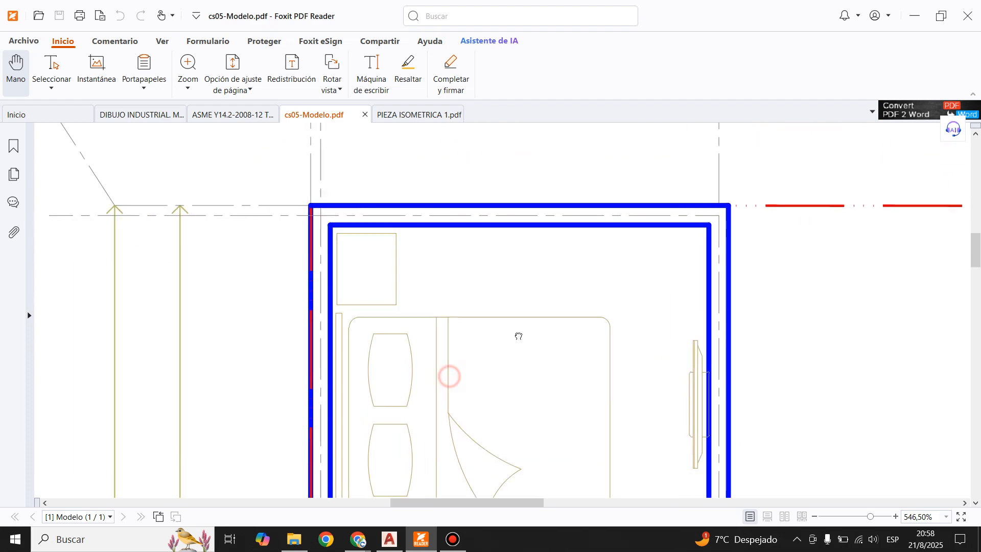
pyautogui.scroll(-3, 499, 334)
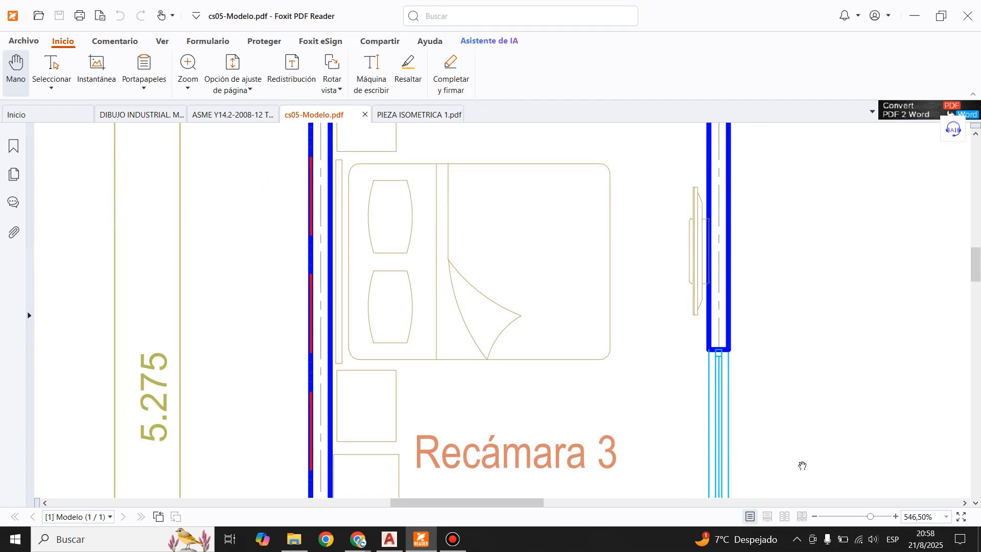
pyautogui.moveTo(870, 518); pyautogui.dragTo(859, 517)
pyautogui.moveTo(379, 283); pyautogui.dragTo(617, 391)
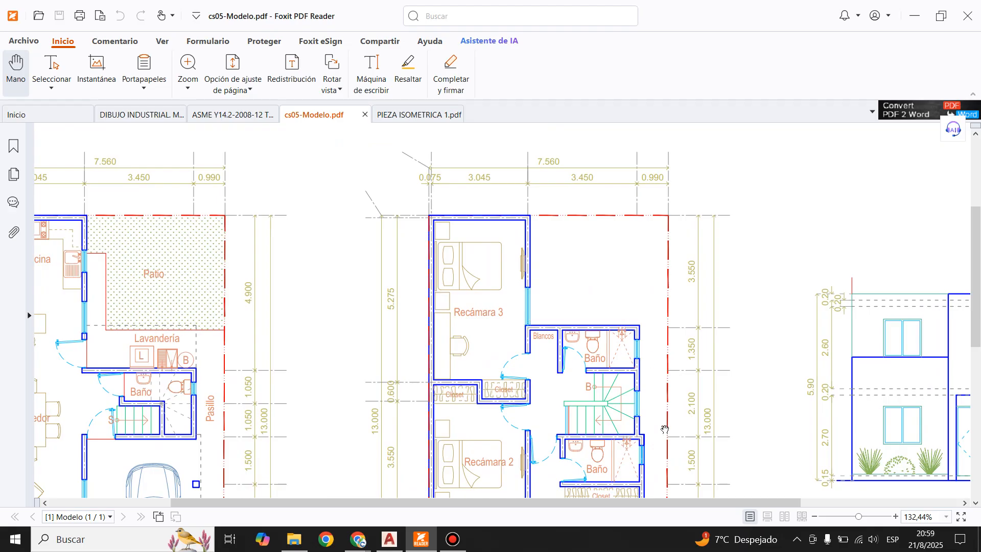
pyautogui.moveTo(483, 394); pyautogui.dragTo(508, 364)
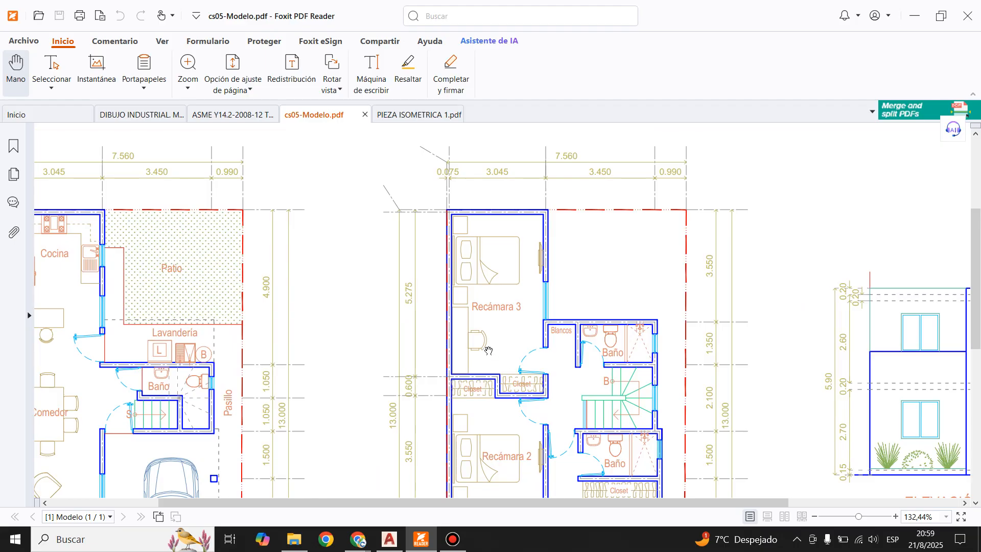
pyautogui.moveTo(609, 368); pyautogui.dragTo(612, 332)
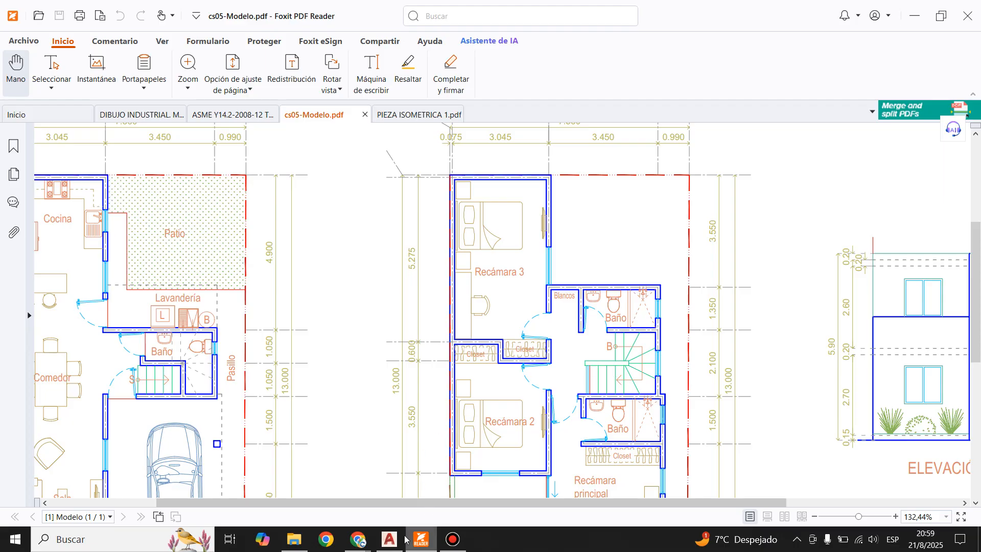
# Step: Switch to AutoCAD and start a multiline with its scale set to 0.15 for the walls
pyautogui.click(391, 546)
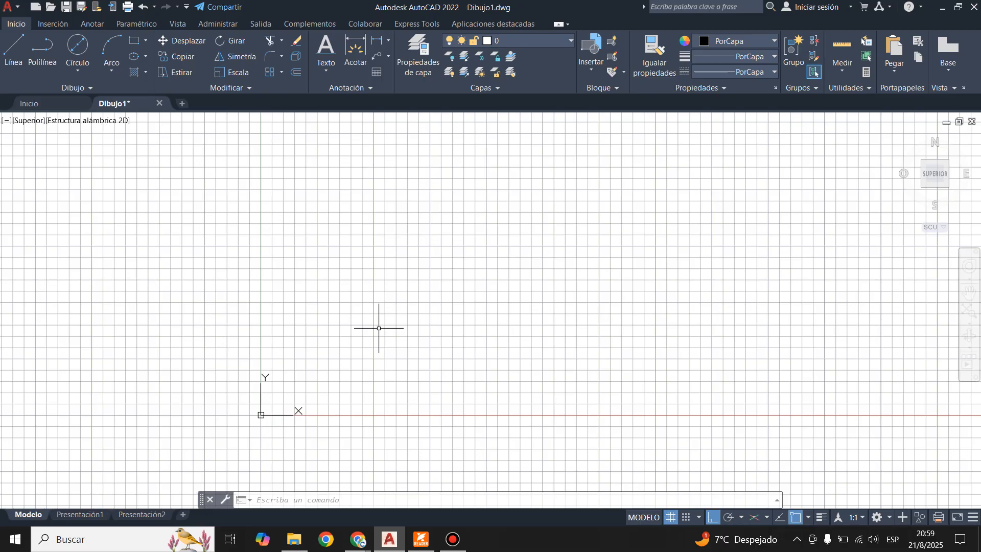
pyautogui.write('LINEAM')
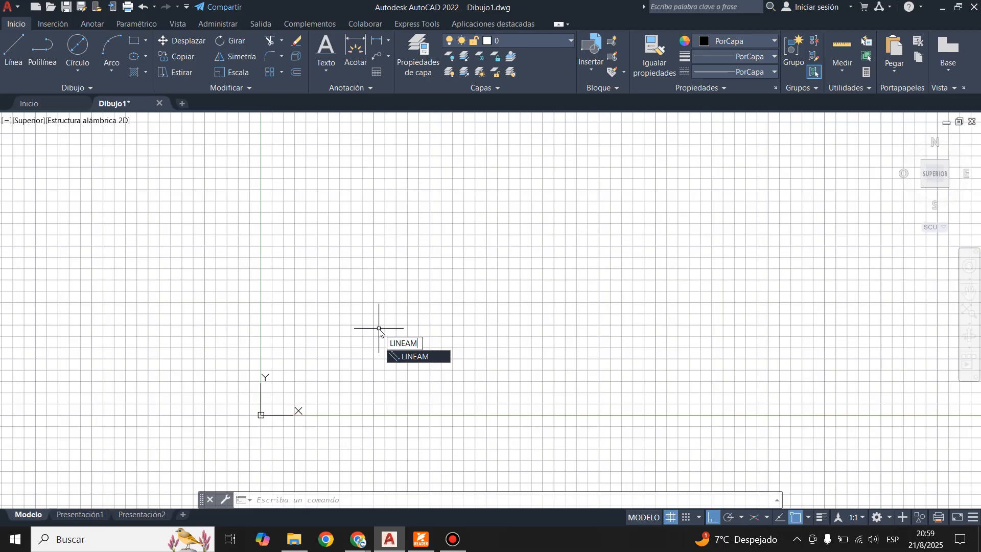
pyautogui.press('Return')
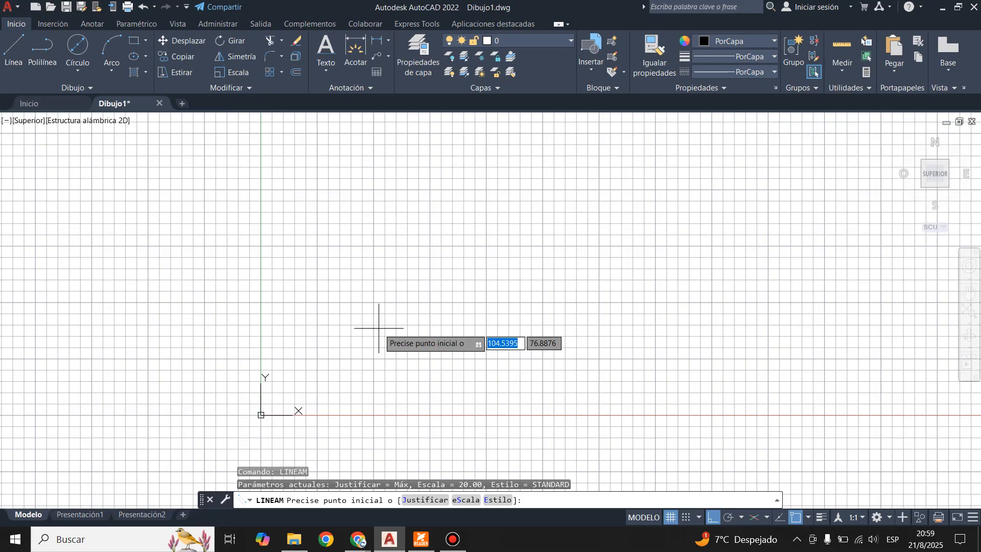
pyautogui.click(461, 505)
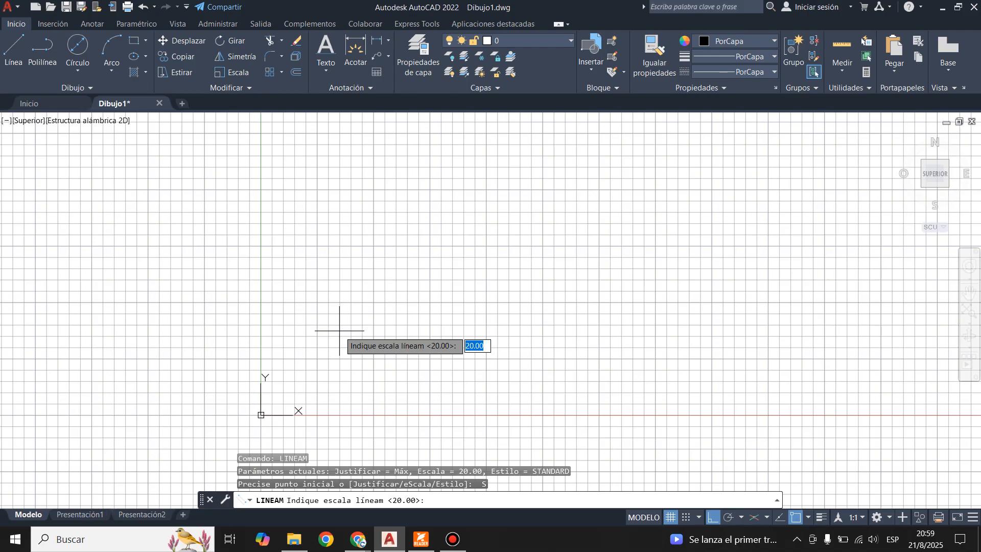
pyautogui.write('0.15')
pyautogui.press('Return')
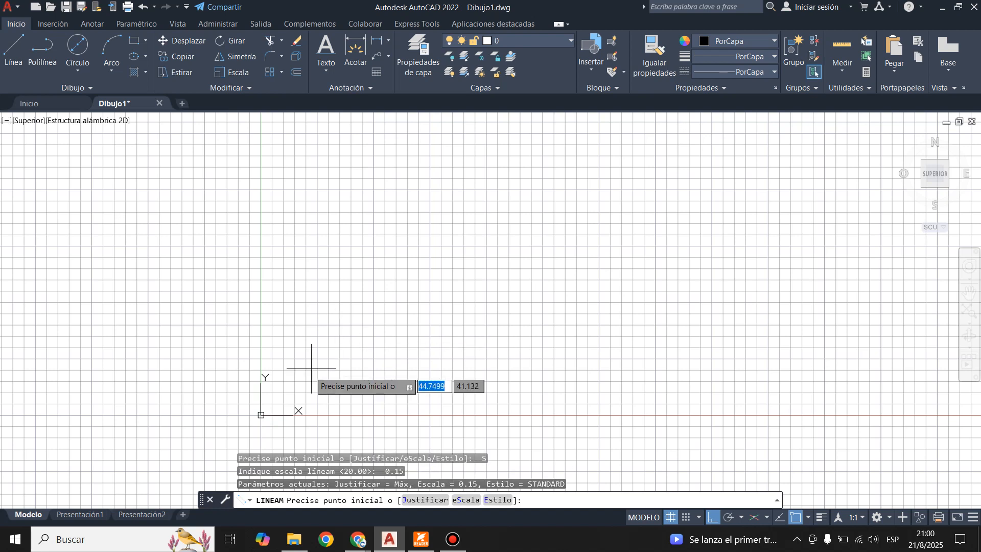
pyautogui.scroll(2, 295, 396)
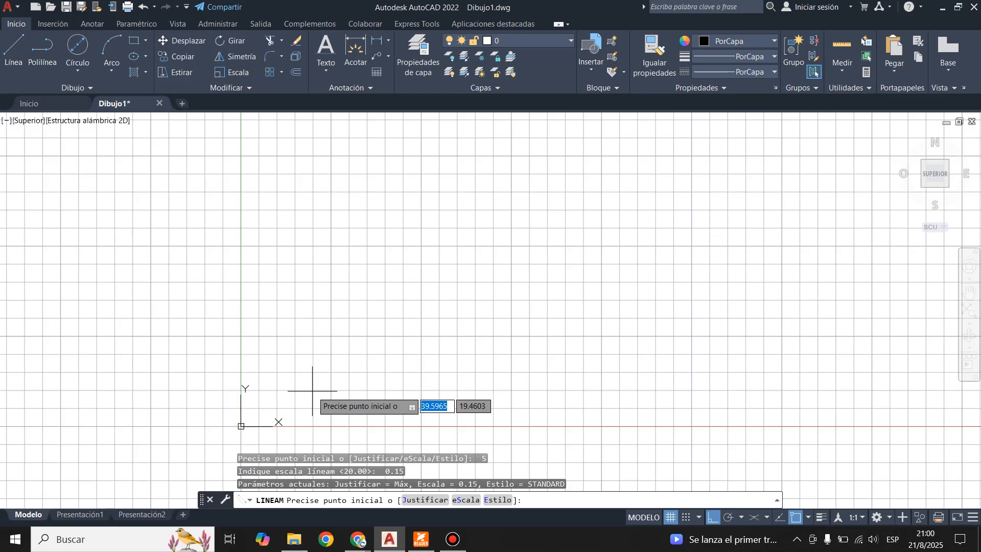
# Step: Consult the upper-floor plan in cs05-Modelo.pdf and draw Recámara 2's outer side wall as a vertical multiline 3.550 m long
pyautogui.click(422, 546)
pyautogui.scroll(-6, 475, 341)
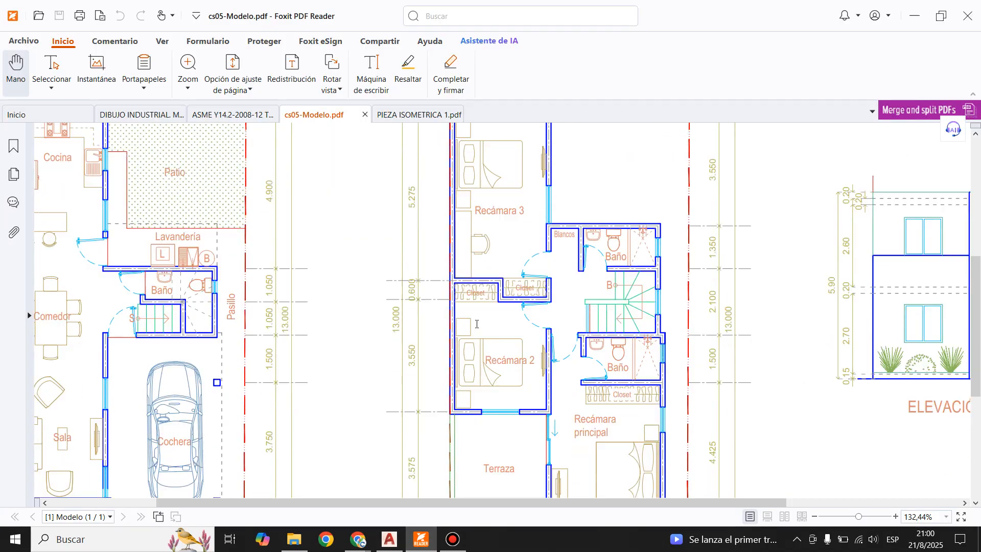
pyautogui.scroll(3, 447, 397)
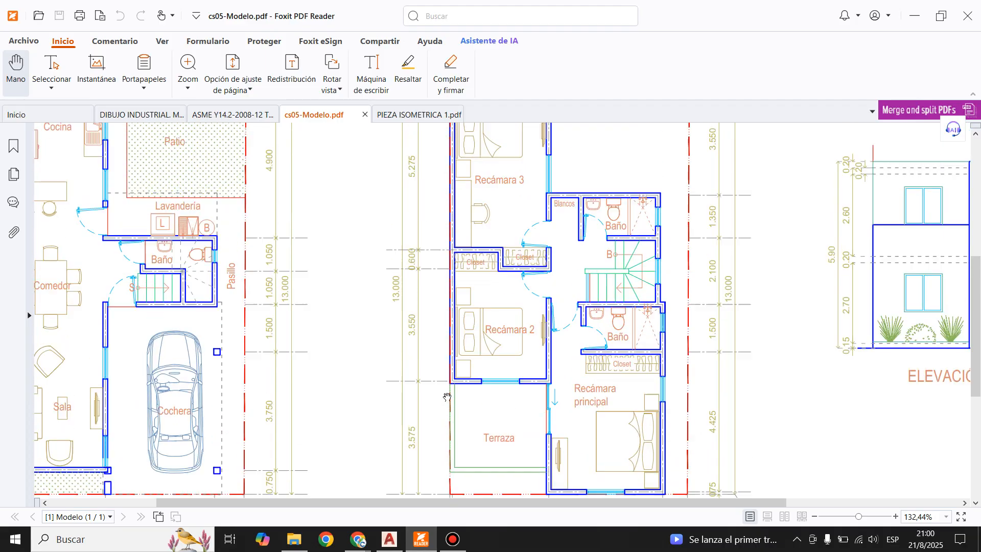
pyautogui.scroll(-2, 427, 351)
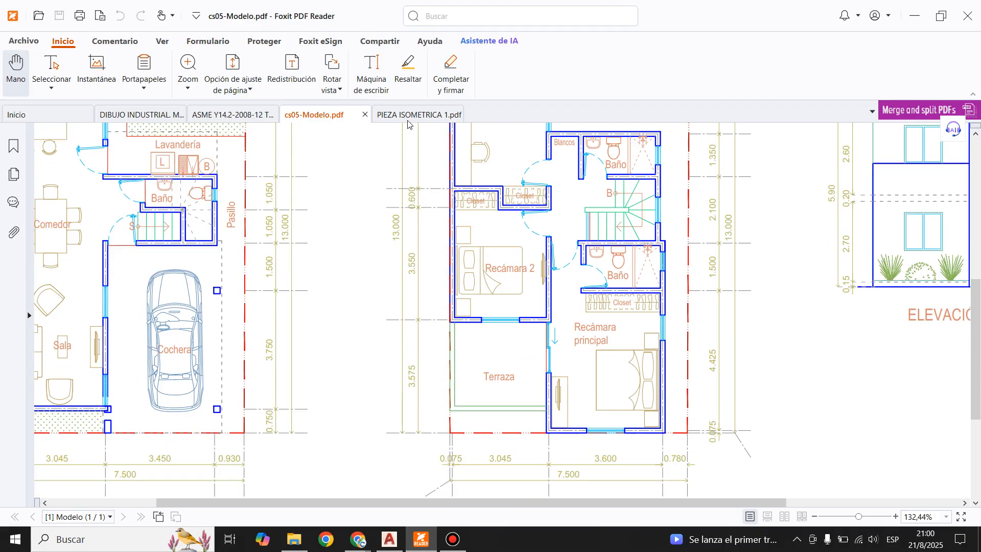
pyautogui.scroll(4, 446, 368)
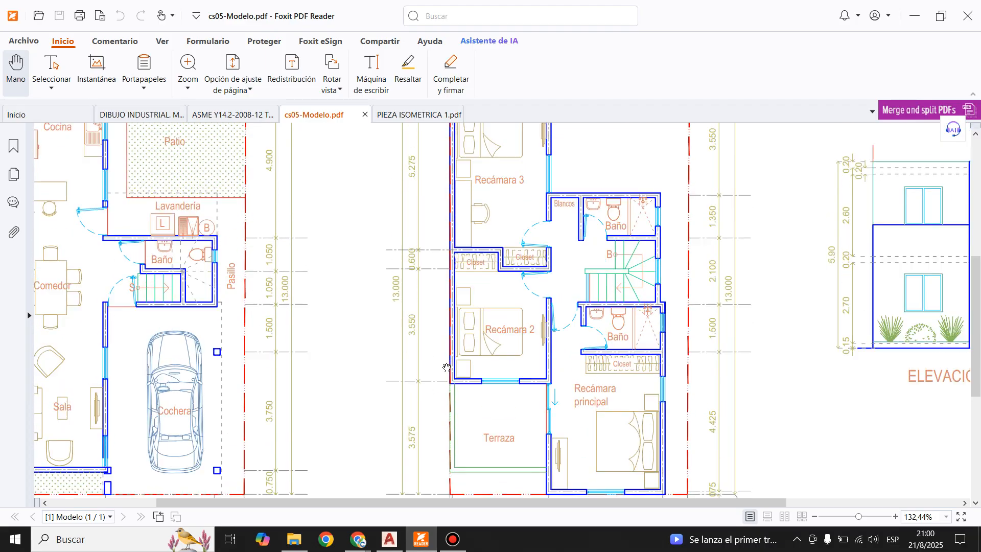
pyautogui.scroll(1, 422, 423)
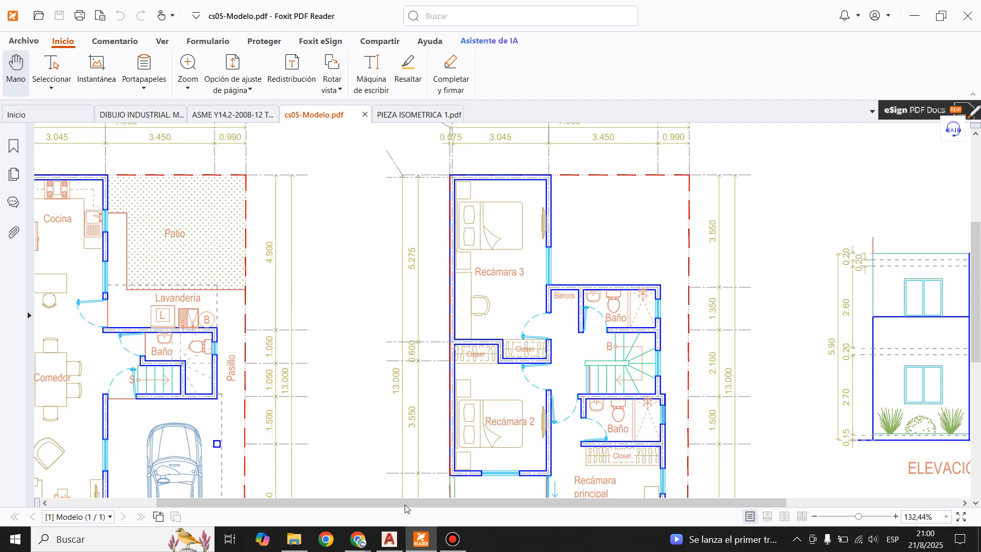
pyautogui.click(389, 538)
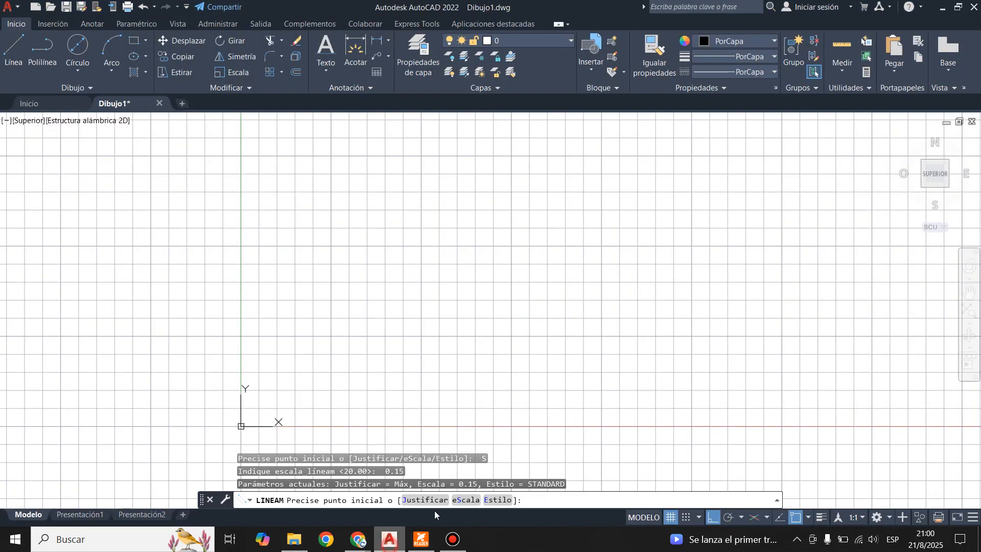
pyautogui.click(345, 385)
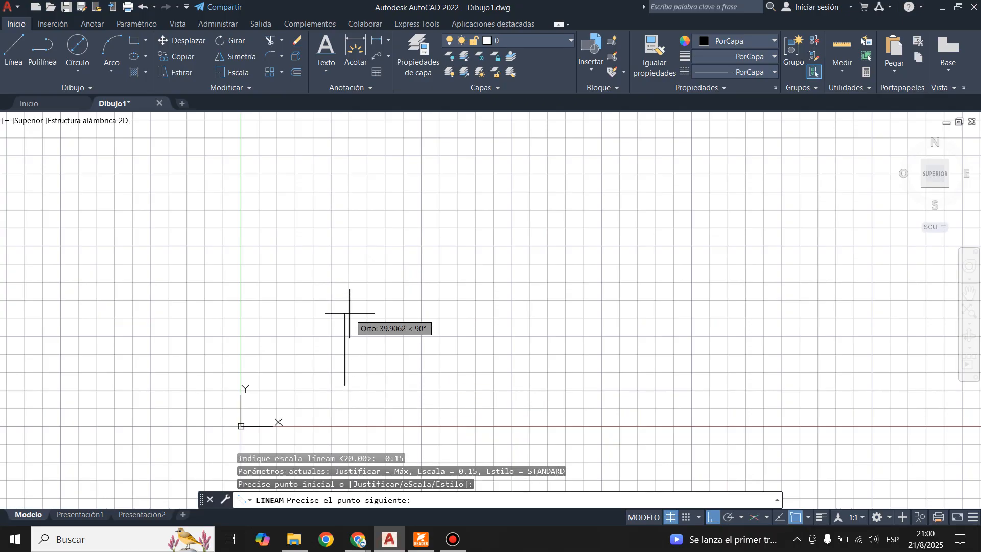
pyautogui.write('3.550')
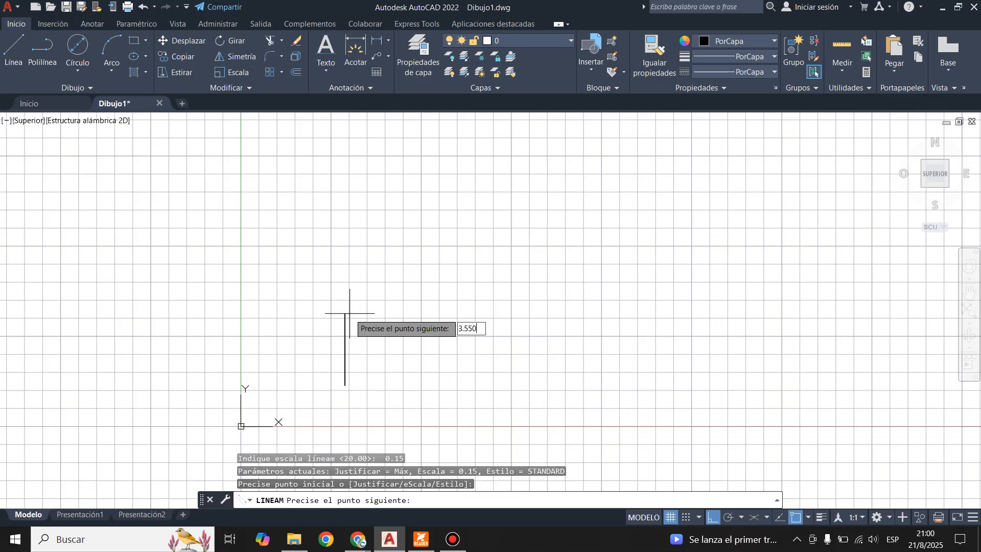
pyautogui.press('Return')
pyautogui.press('Return')
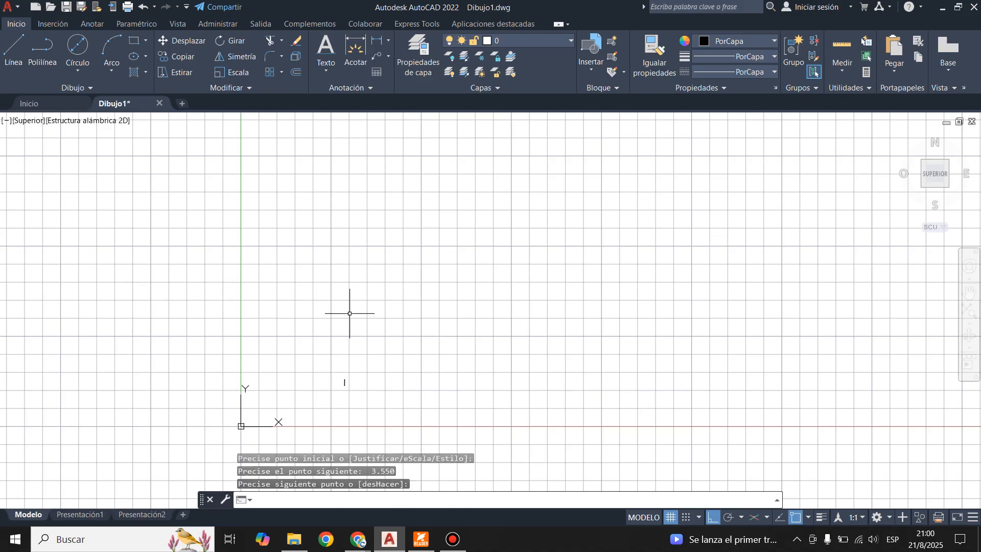
# Step: Check the walls above Recámara 2 in cs05-Modelo.pdf and return to the upper end of the drawn wall
pyautogui.scroll(5, 347, 386)
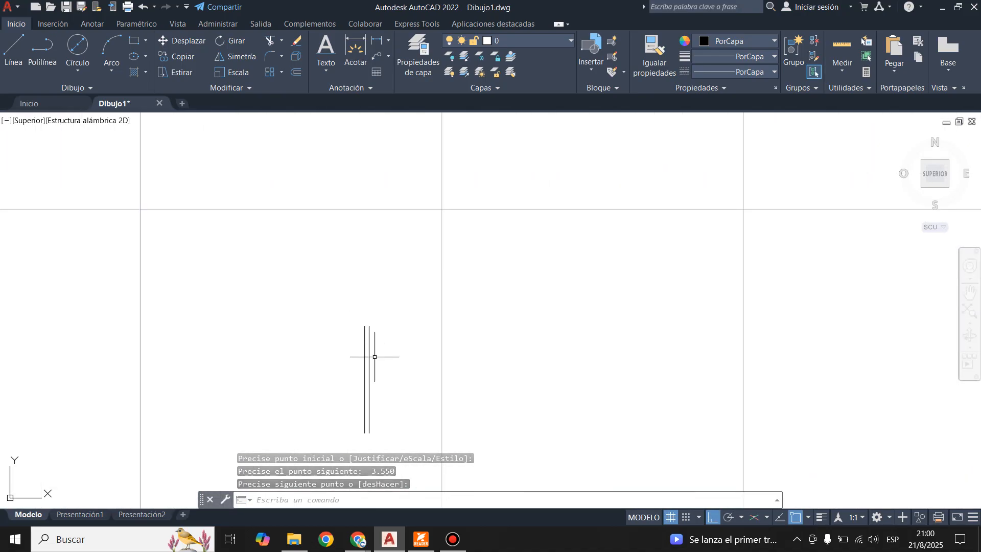
pyautogui.click(428, 549)
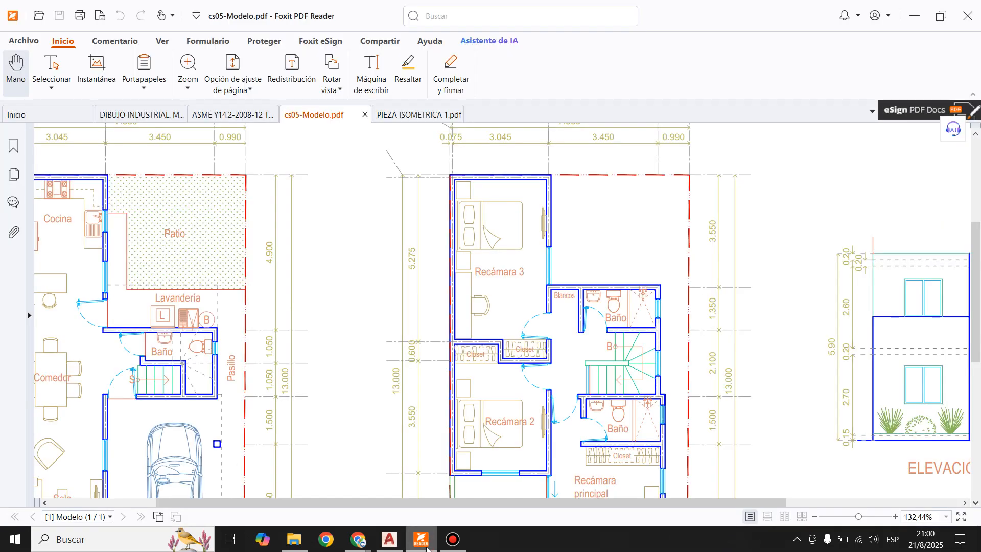
pyautogui.click(389, 539)
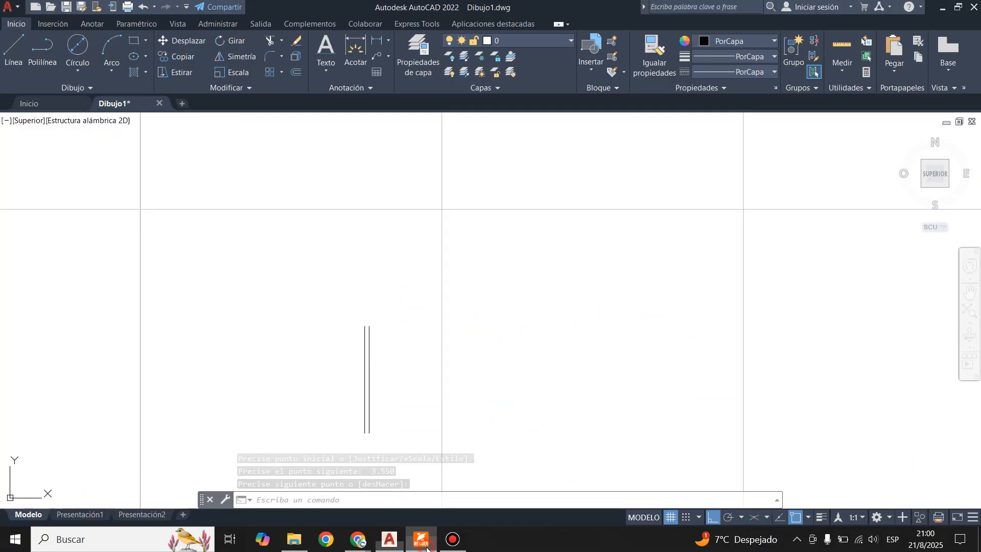
pyautogui.scroll(4, 388, 338)
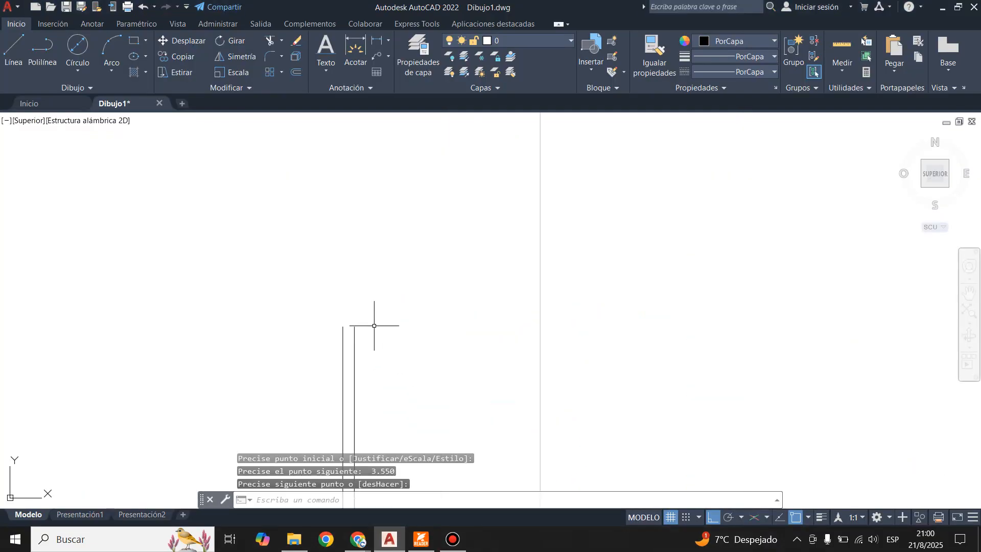
pyautogui.click(13, 50)
pyautogui.write('LINEAM')
pyautogui.press('Return')
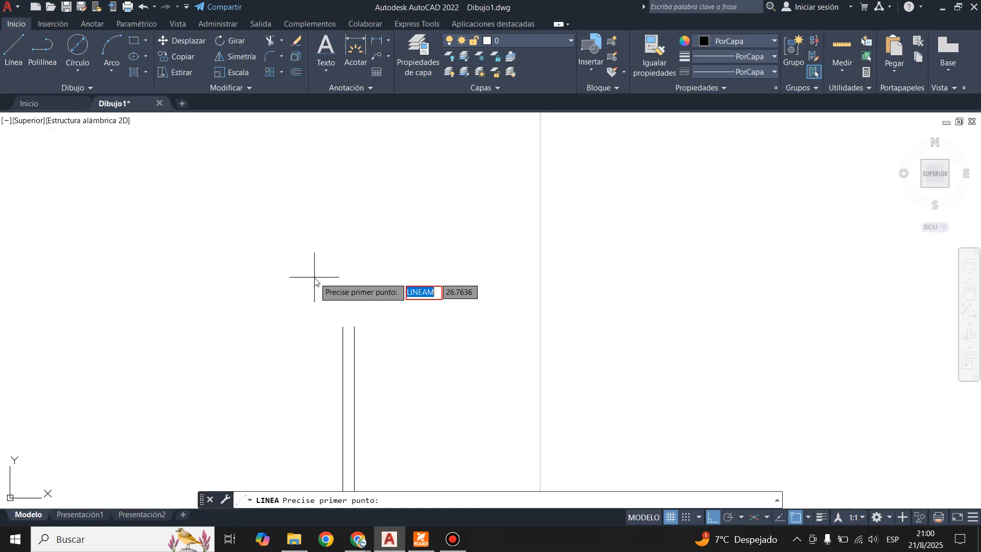
pyautogui.press('Escape')
# Step: Draw a horizontal multiline at scale 0.15, about 1.03 m long, inward from the upper outer corner of the 3.550 m wall
pyautogui.write('LINEAM')
pyautogui.press('Return')
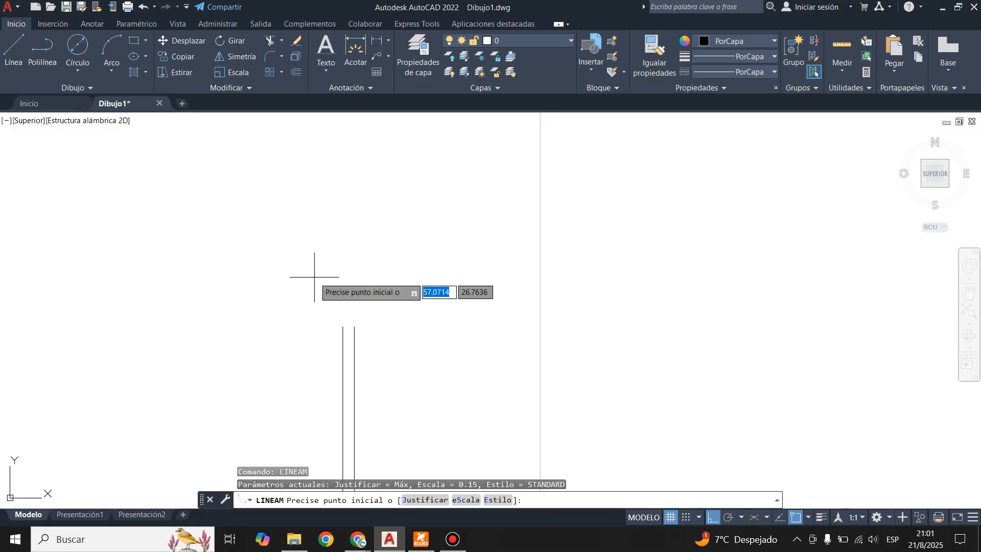
pyautogui.write('S')
pyautogui.press('Return')
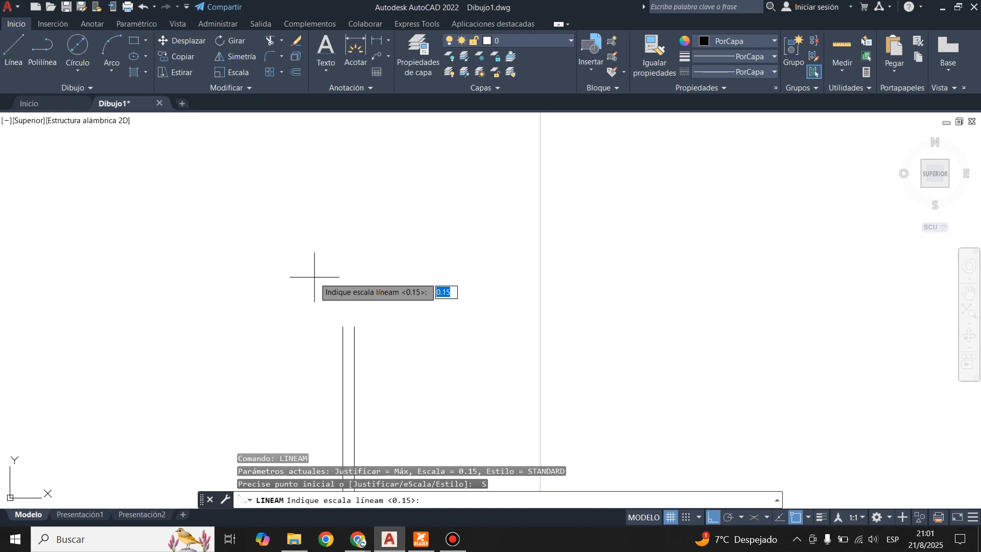
pyautogui.press('Return')
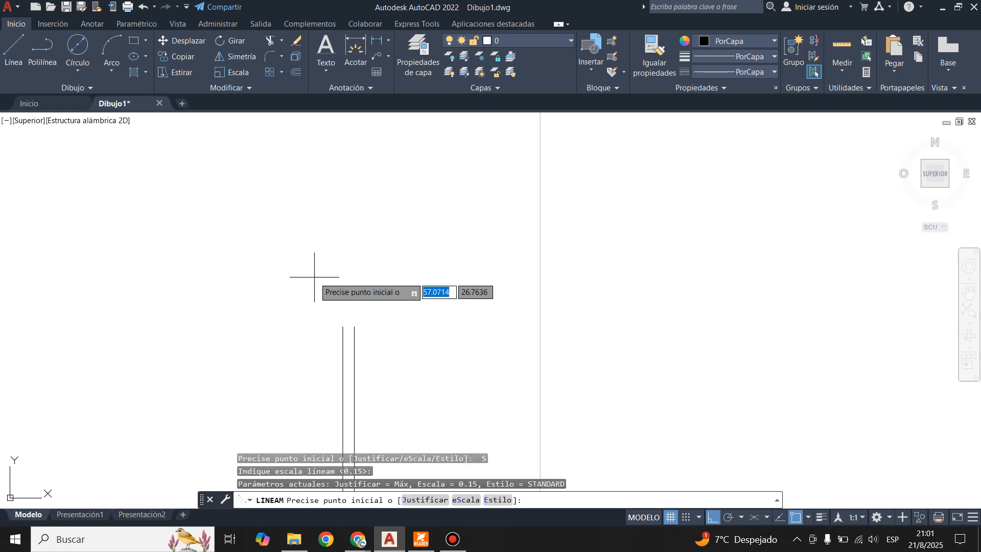
pyautogui.click(344, 324)
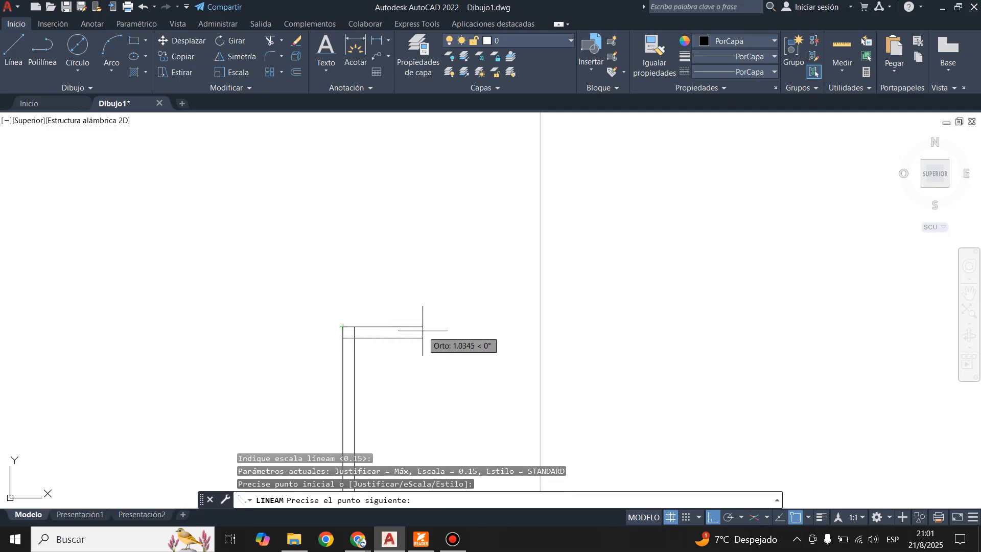
pyautogui.click(422, 326)
pyautogui.press('Return')
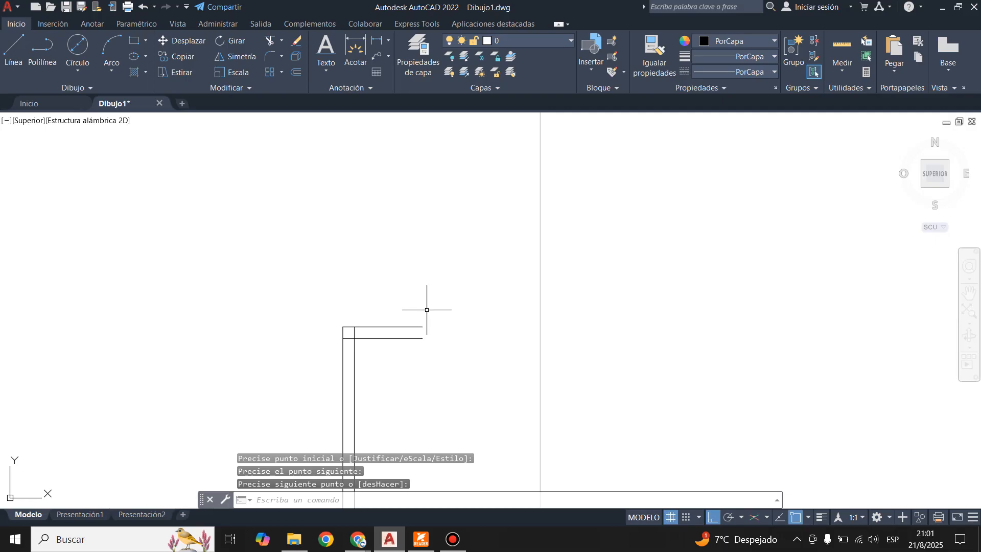
# Step: Draw a multiline from the same outer corner, 0.6 m upward and about 0.82 m horizontally inward, for the closet offset
pyautogui.press('Return')
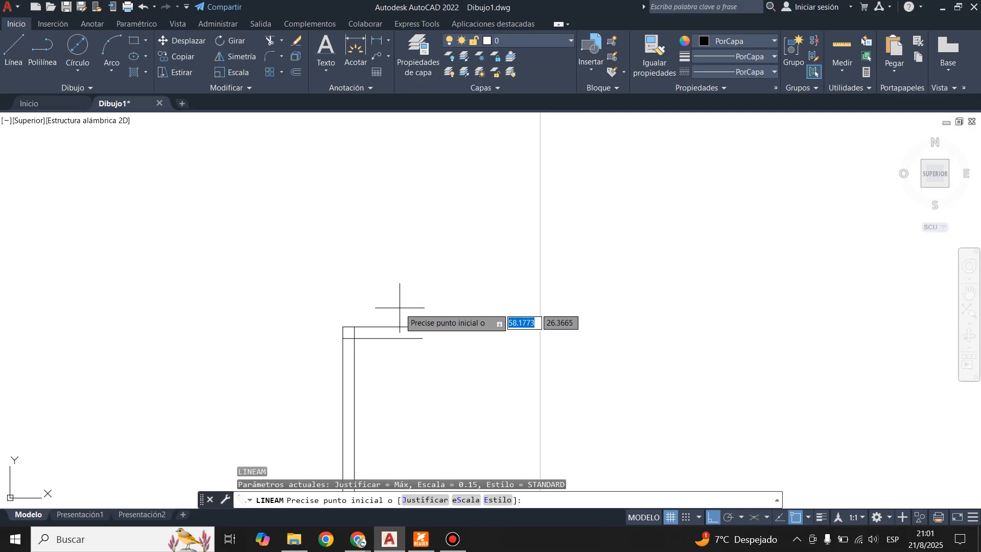
pyautogui.click(343, 326)
pyautogui.click(426, 545)
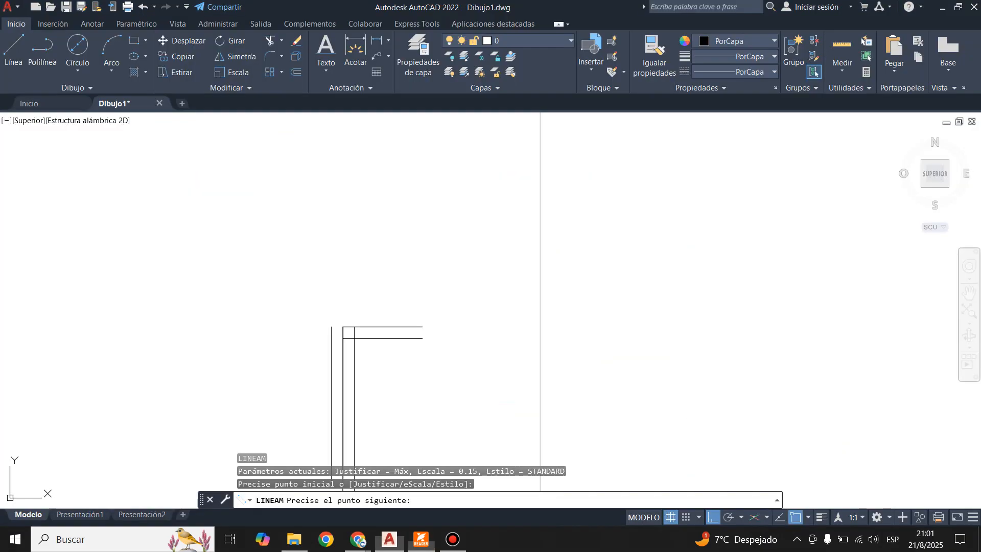
pyautogui.click(422, 539)
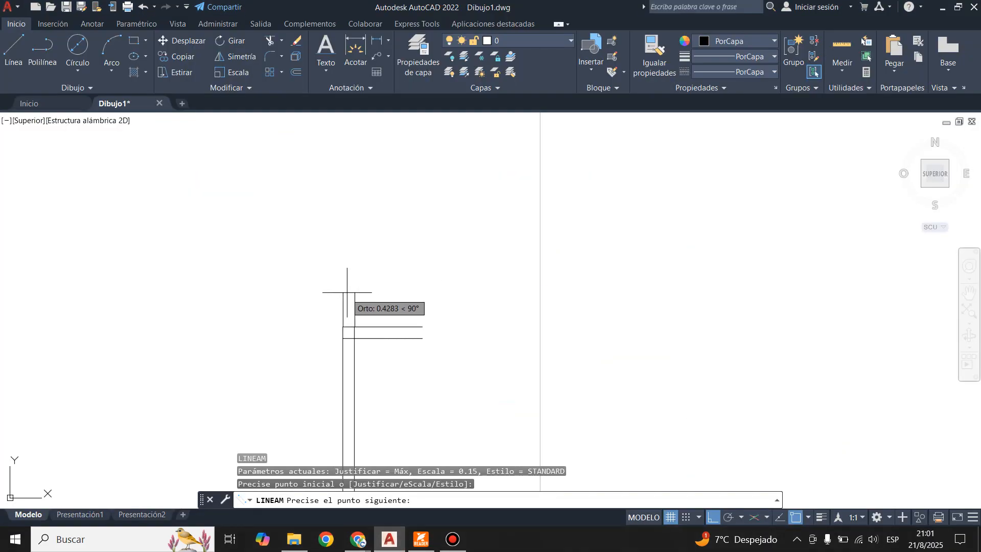
pyautogui.write('0.6')
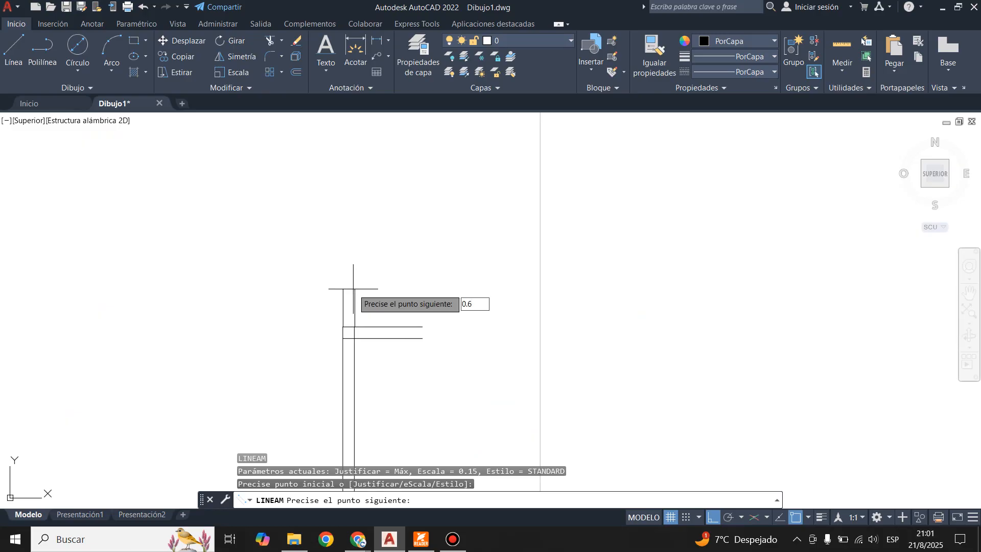
pyautogui.press('Return')
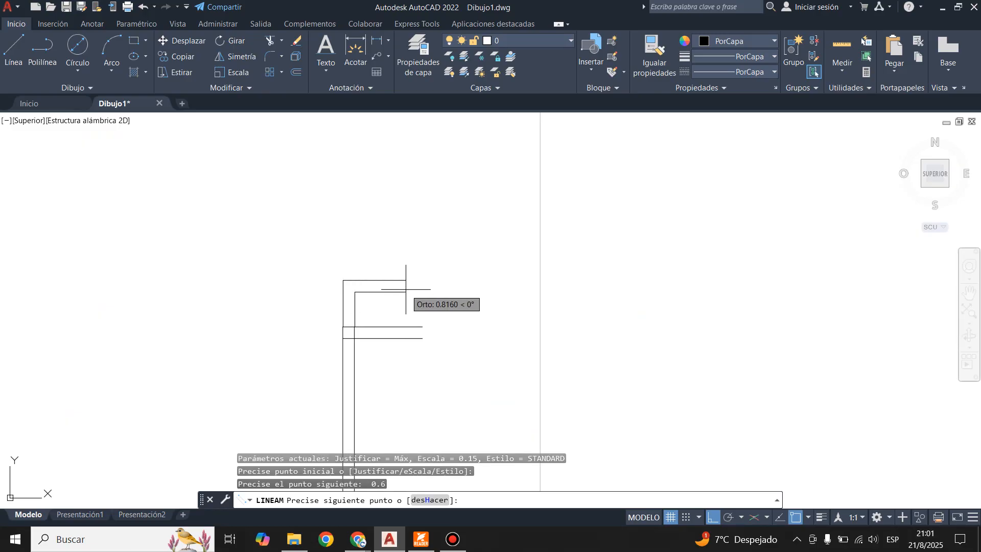
pyautogui.click(405, 286)
pyautogui.press('Return')
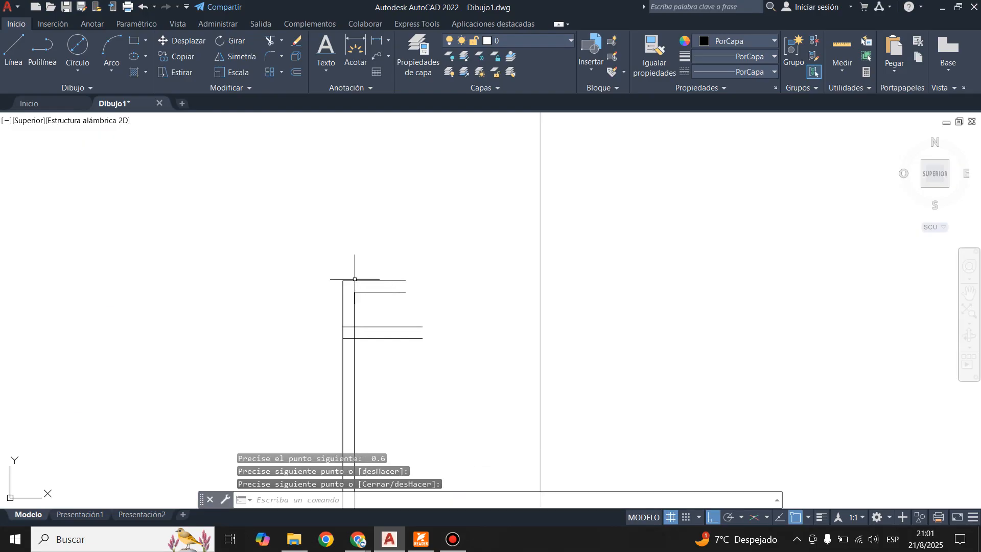
# Step: Consult cs05-Modelo.pdf and start a multiline at the closet offset's upper outer corner, running 5.275 m upward for Recámara 3's outer side wall
pyautogui.press('Return')
pyautogui.click(343, 281)
pyautogui.scroll(-3, 345, 309)
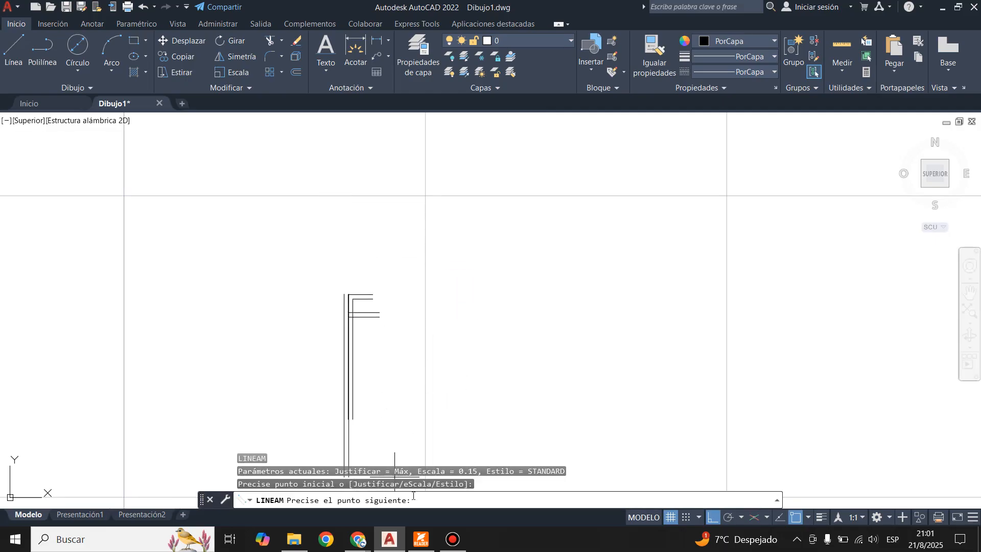
pyautogui.click(415, 547)
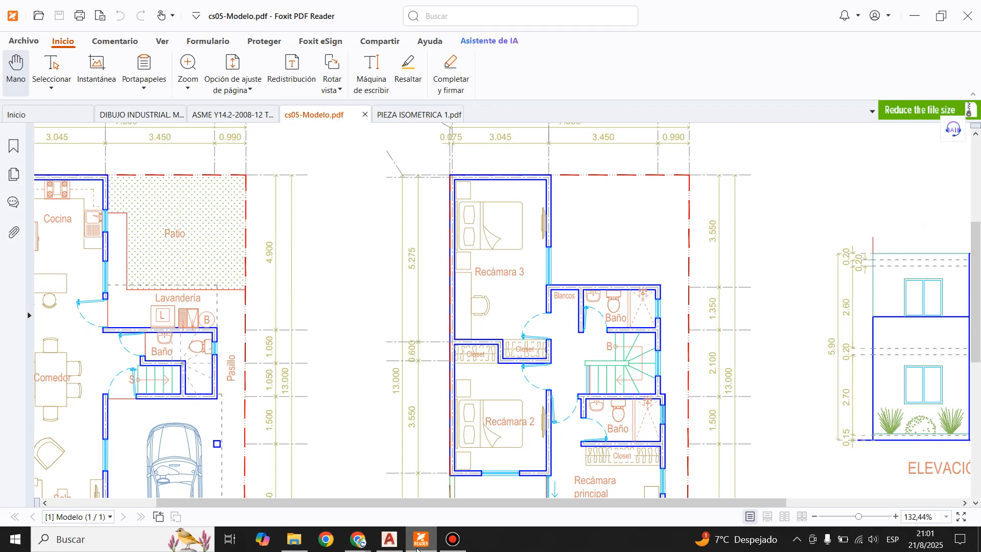
pyautogui.click(389, 539)
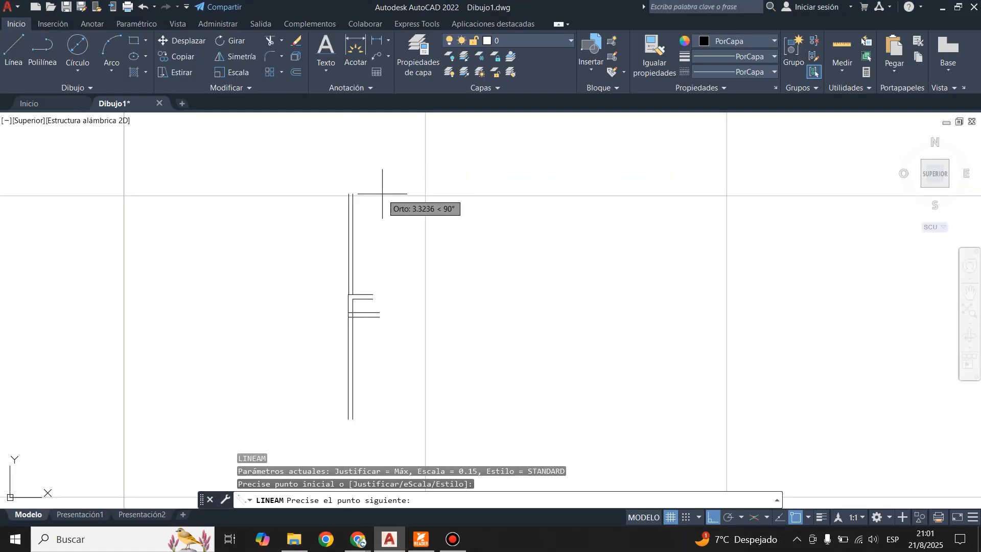
pyautogui.write('5.2')
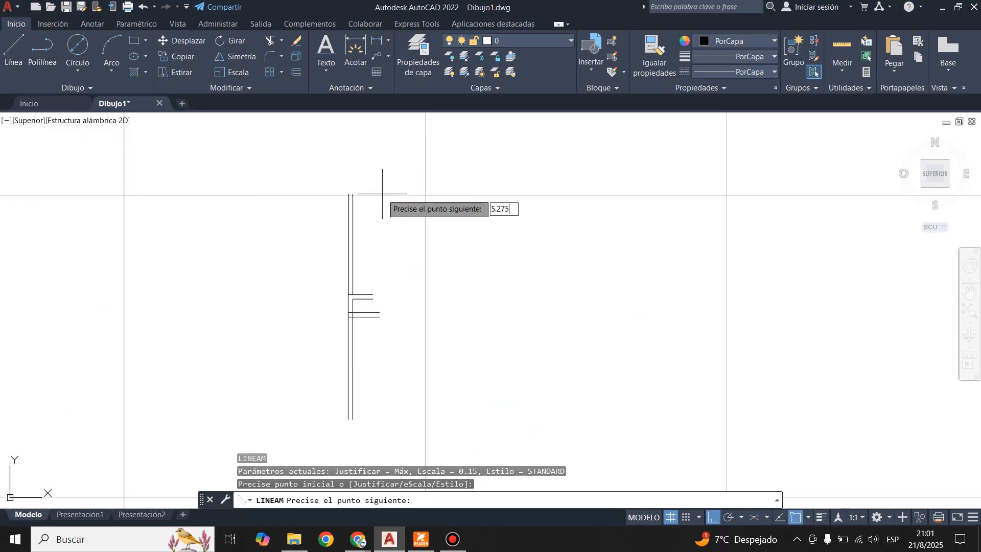
pyautogui.write('75')
pyautogui.press('Return')
# Step: Check Recámara 3's width in cs05-Modelo.pdf and continue the multiline 3.045 m horizontally inward as its top wall
pyautogui.scroll(-3, 352, 301)
pyautogui.scroll(-3, 357, 245)
pyautogui.scroll(2, 355, 207)
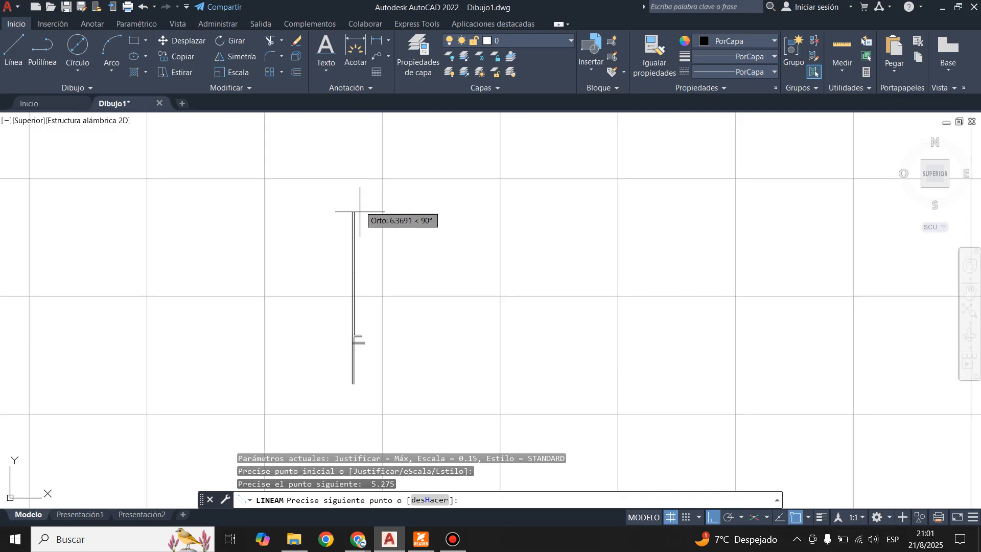
pyautogui.scroll(4, 384, 272)
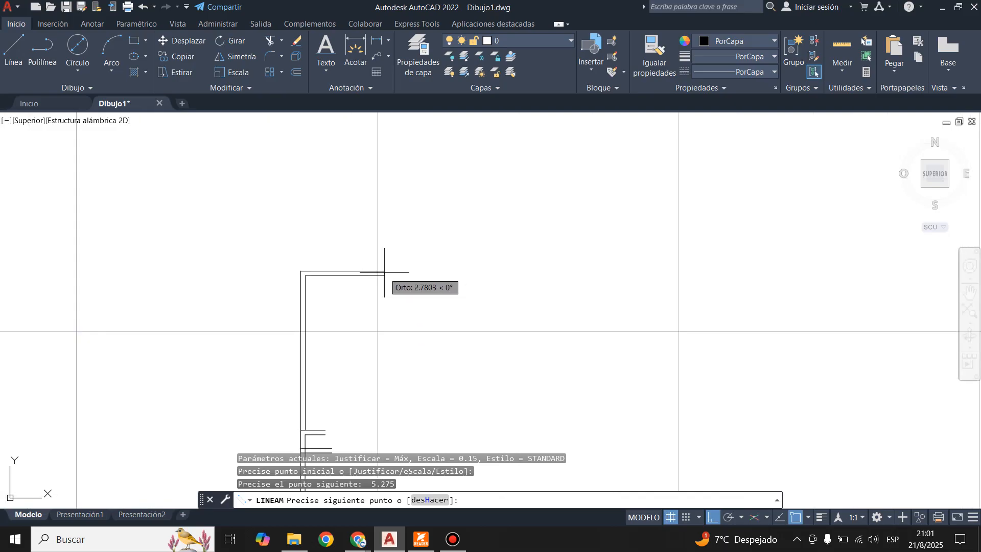
pyautogui.click(422, 539)
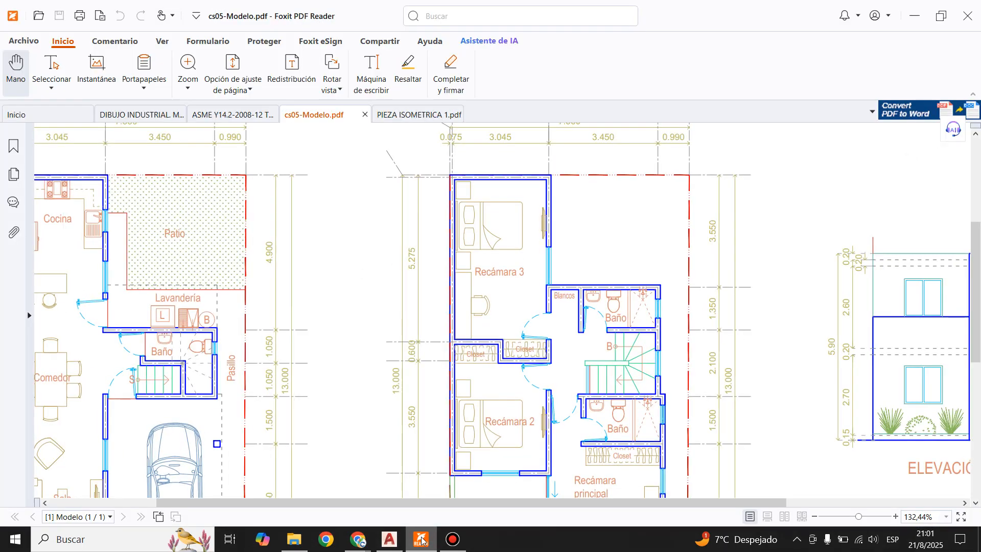
pyautogui.click(422, 539)
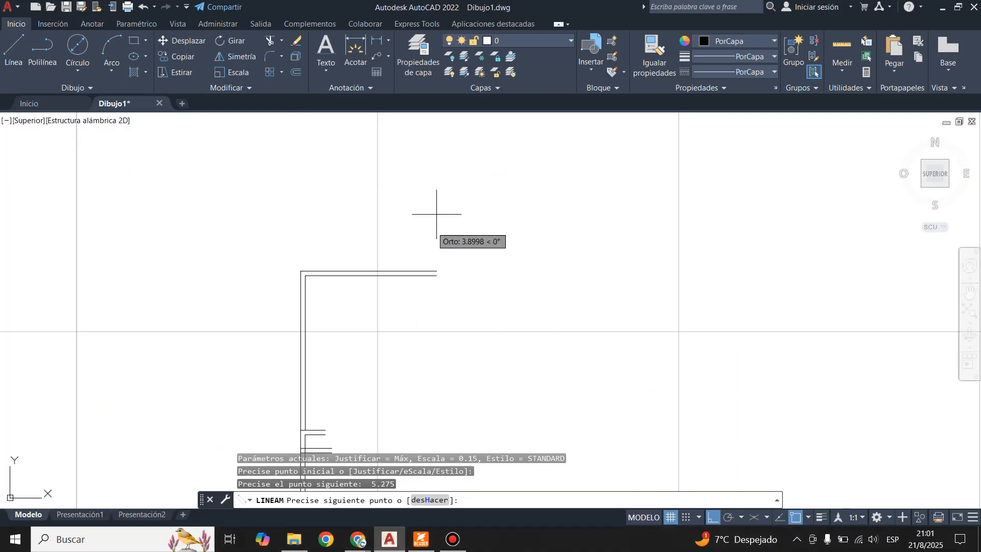
pyautogui.write('3.045')
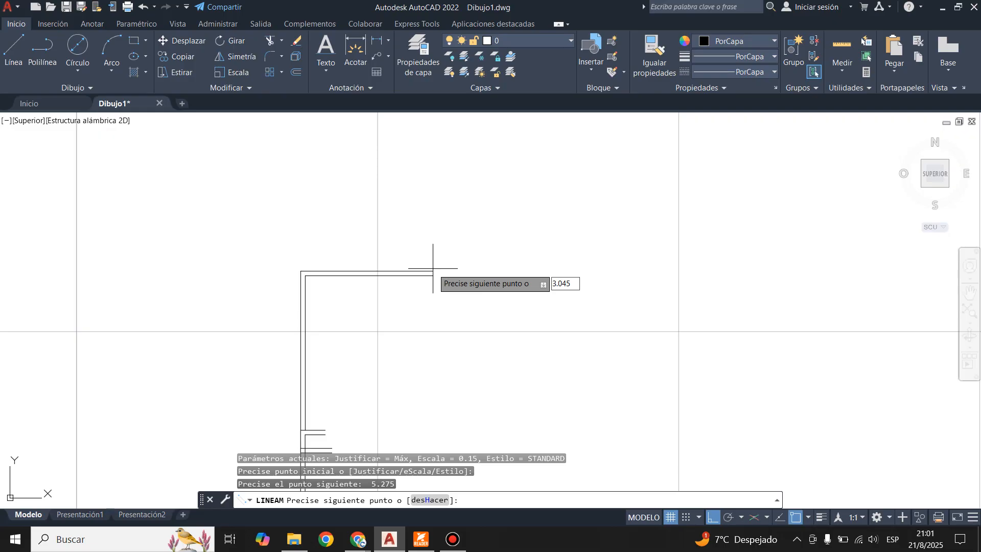
pyautogui.press('Return')
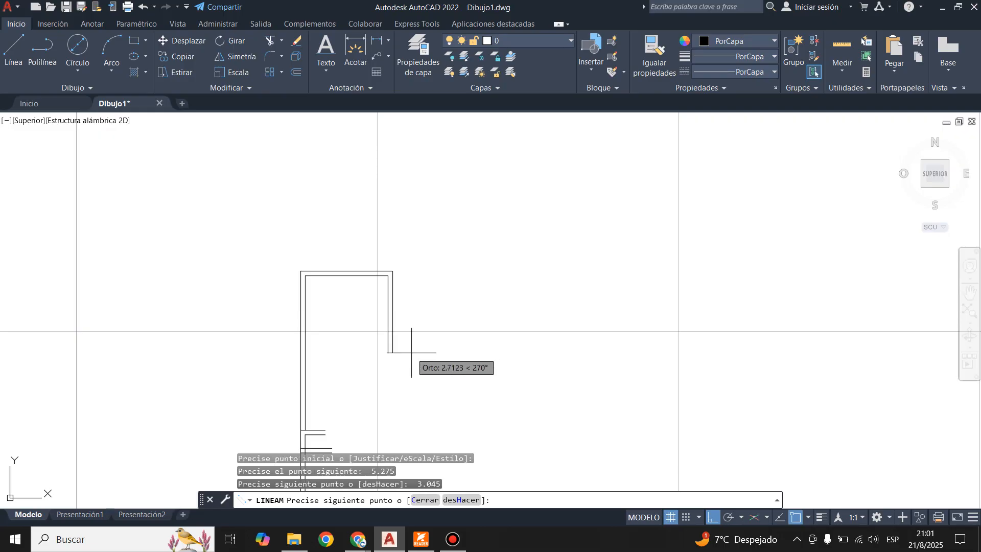
# Step: Check the plan in cs05-Modelo.pdf and continue the multiline 3.550 m downward as Recámara 3's inner side wall
pyautogui.click(423, 540)
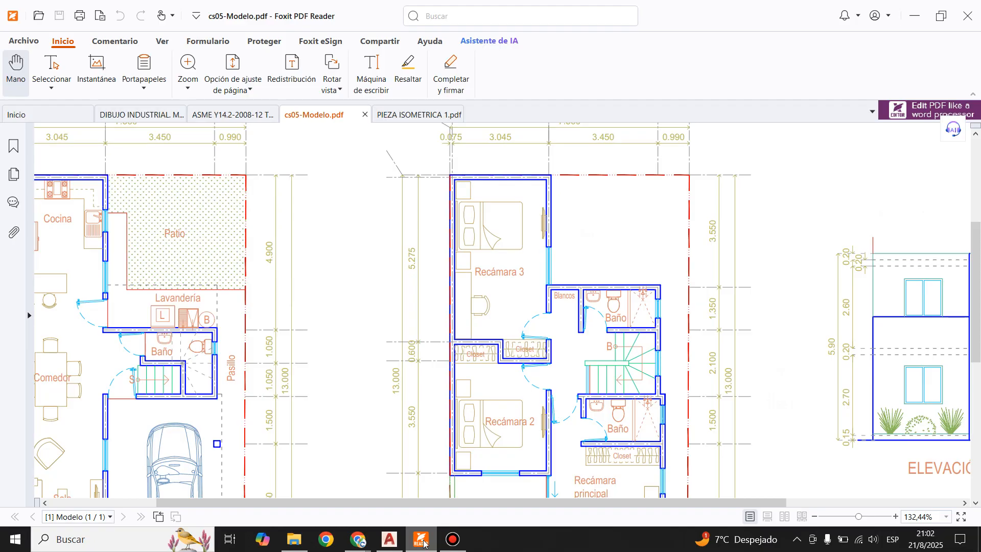
pyautogui.click(423, 542)
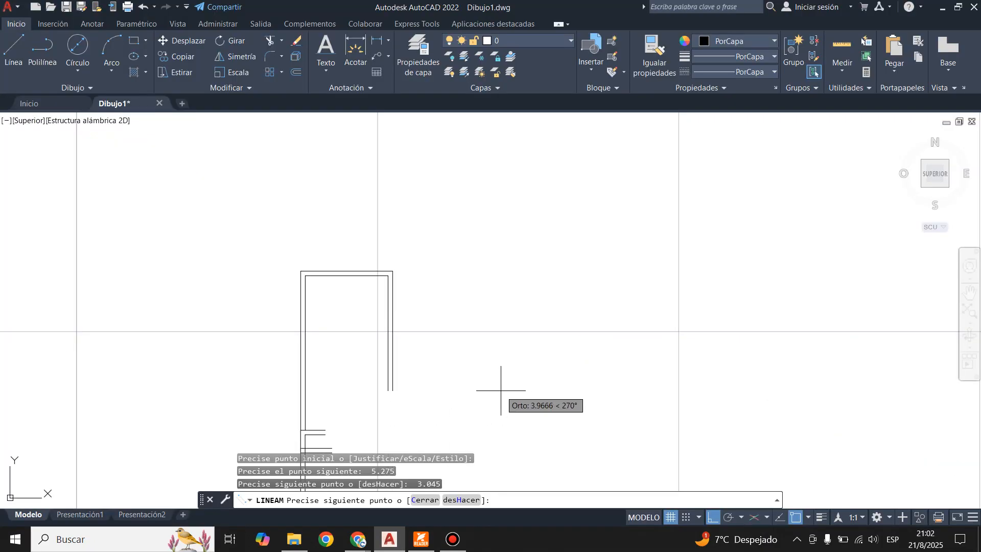
pyautogui.write('3.')
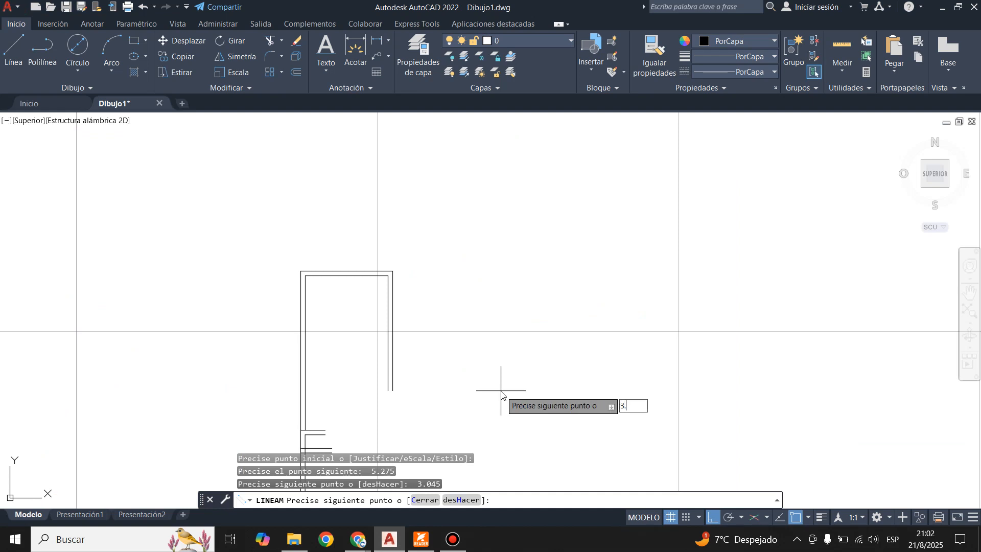
pyautogui.write('550')
pyautogui.press('Return')
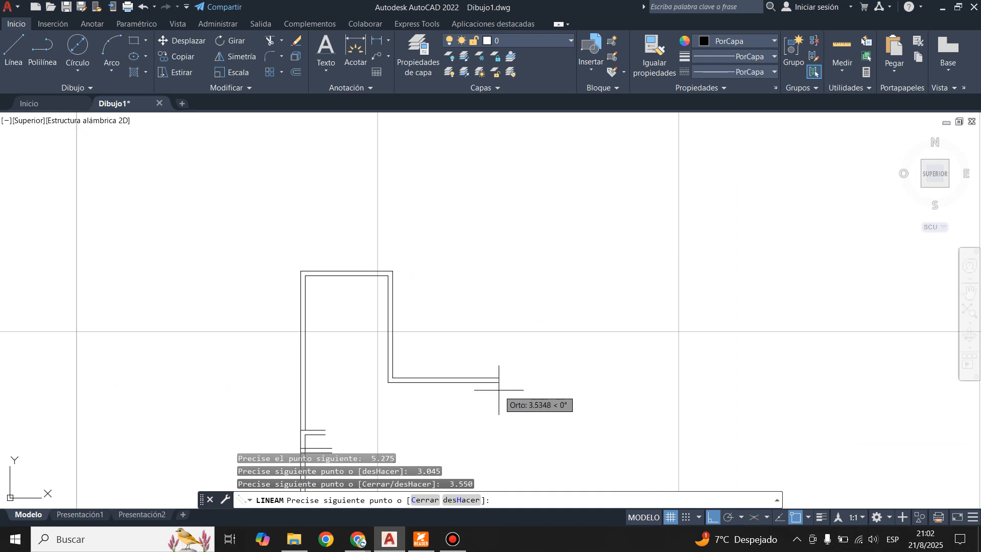
# Step: Check the plan in cs05-Modelo.pdf and continue the multiline 3.450 m horizontally away from Recámara 3, above the Blancos closet and Baño
pyautogui.click(424, 541)
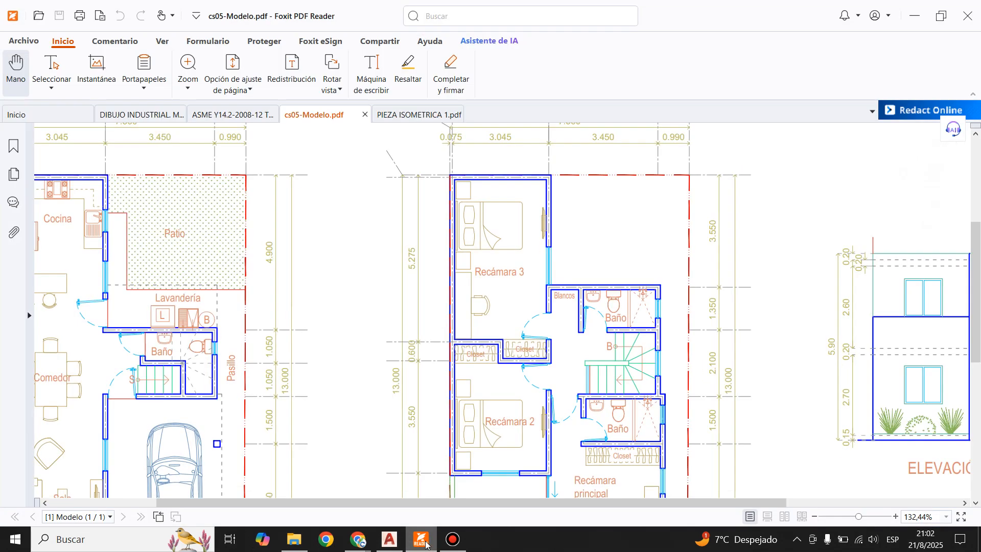
pyautogui.click(425, 541)
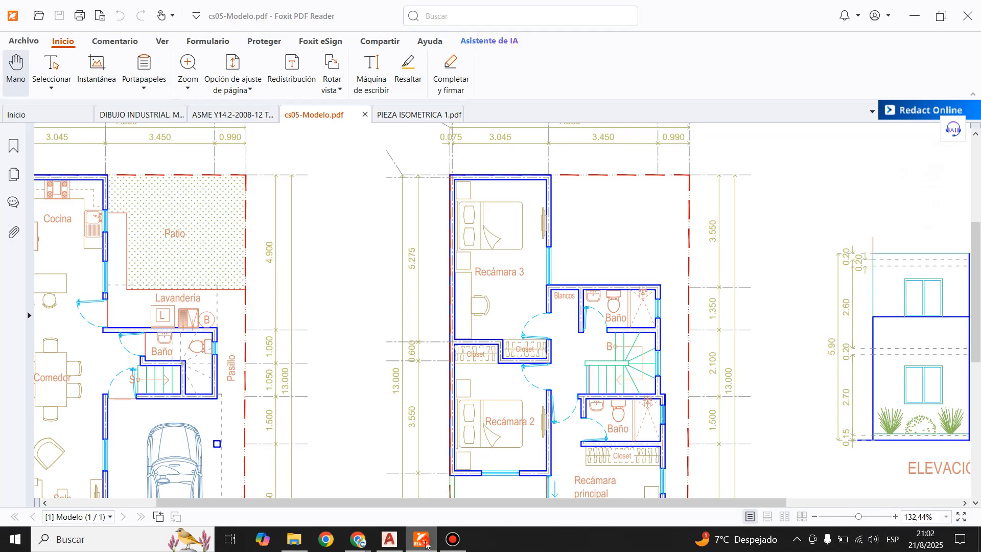
pyautogui.write('3.')
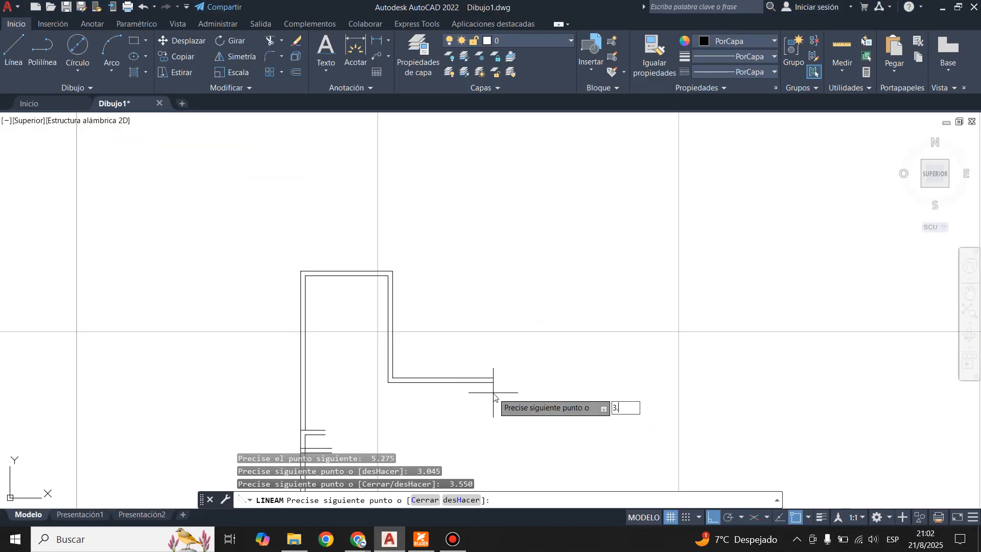
pyautogui.write('450')
pyautogui.press('Return')
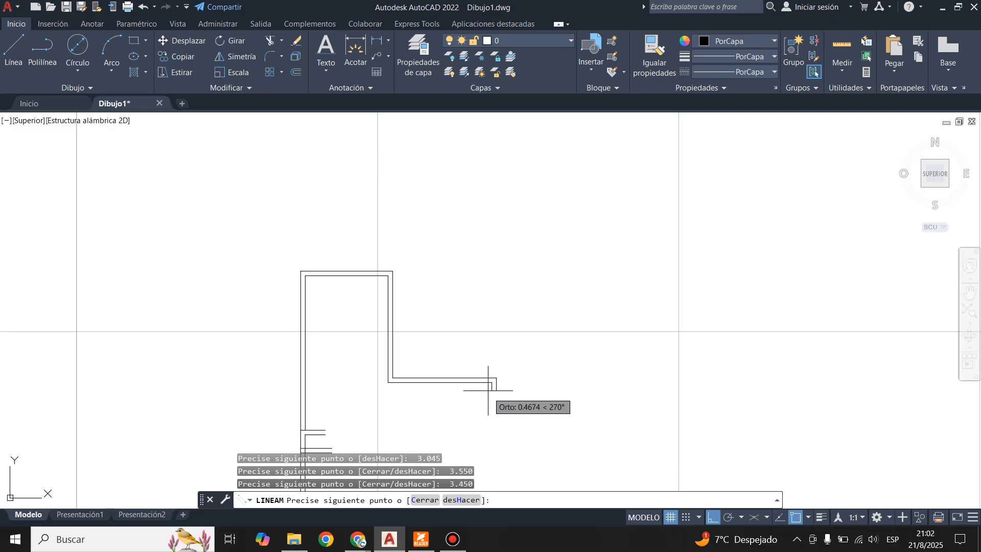
# Step: Consult the plan and finish the multiline with the upper Baño's outer wall, 1.350 m downward, and a lower wall about 1.3 m inward
pyautogui.scroll(-4, 506, 327)
pyautogui.scroll(5, 498, 353)
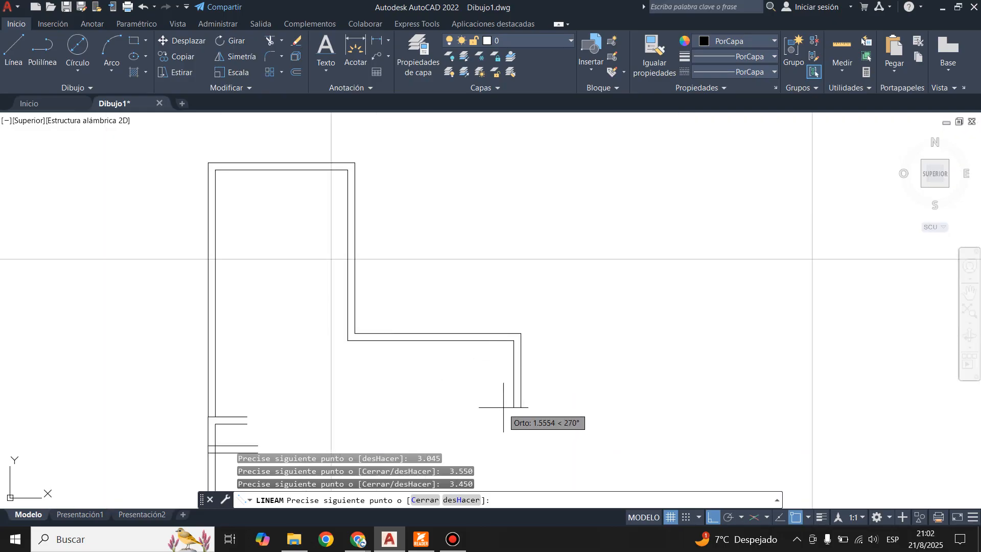
pyautogui.click(421, 539)
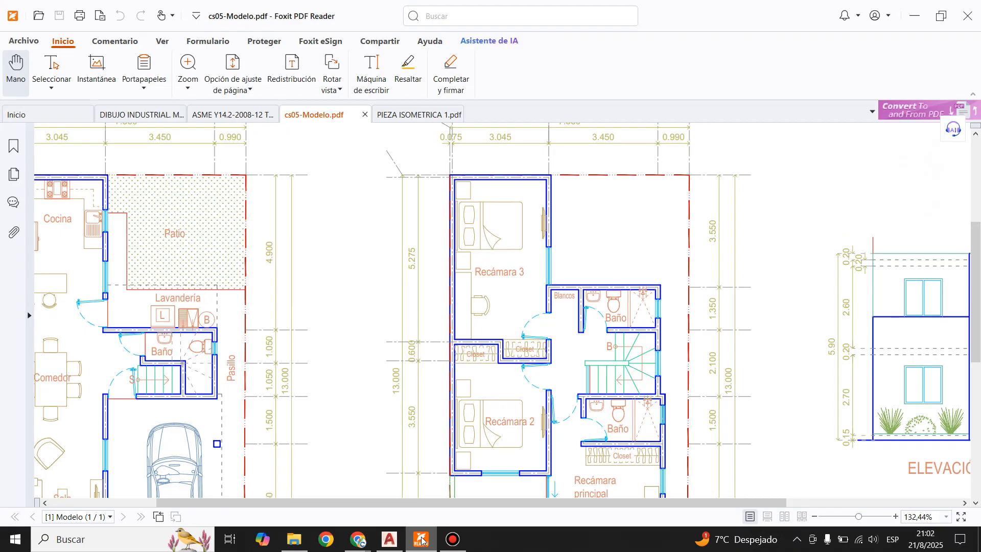
pyautogui.click(421, 539)
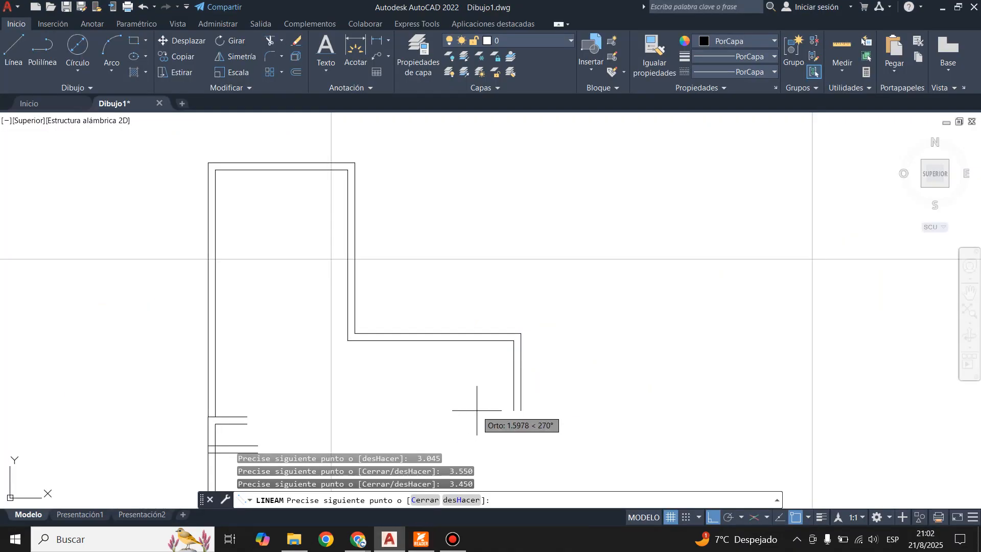
pyautogui.write('1')
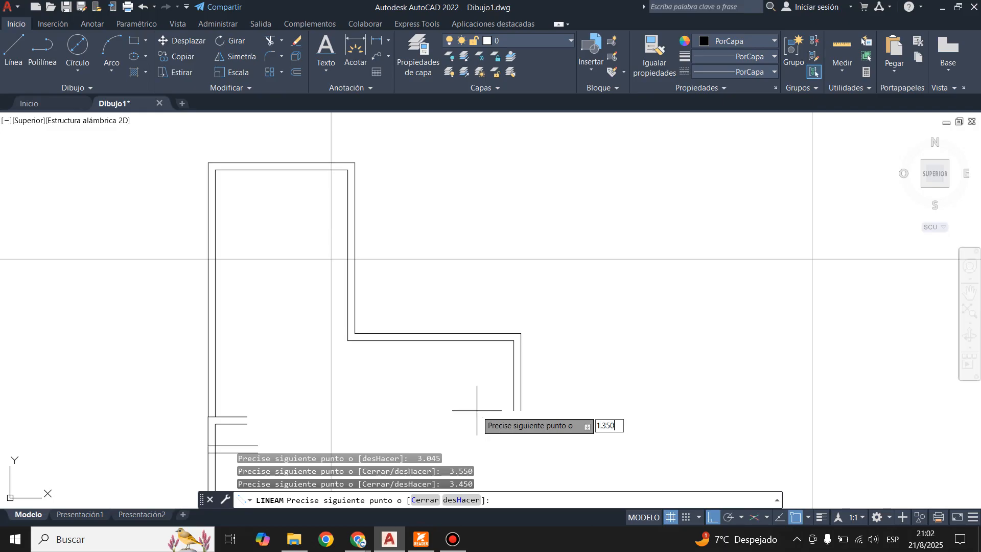
pyautogui.write('.350')
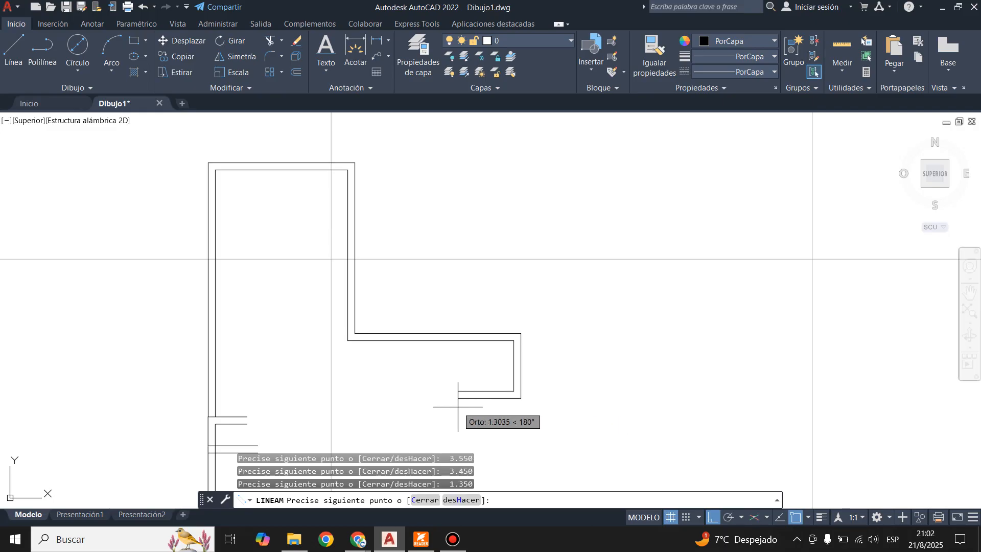
pyautogui.press('Return')
pyautogui.press('Return')
# Step: Draw a new multiline from the upper Baño's lower outer corner, 2.1 m downward, for the stairwell's outer wall in cs05-Modelo.pdf
pyautogui.scroll(5, 528, 407)
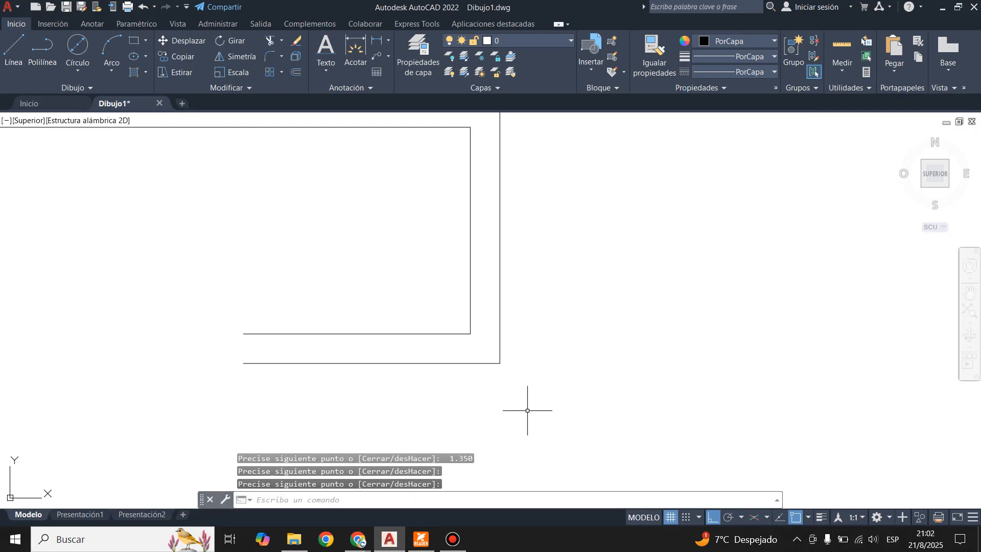
pyautogui.write('lineam')
pyautogui.press('Return')
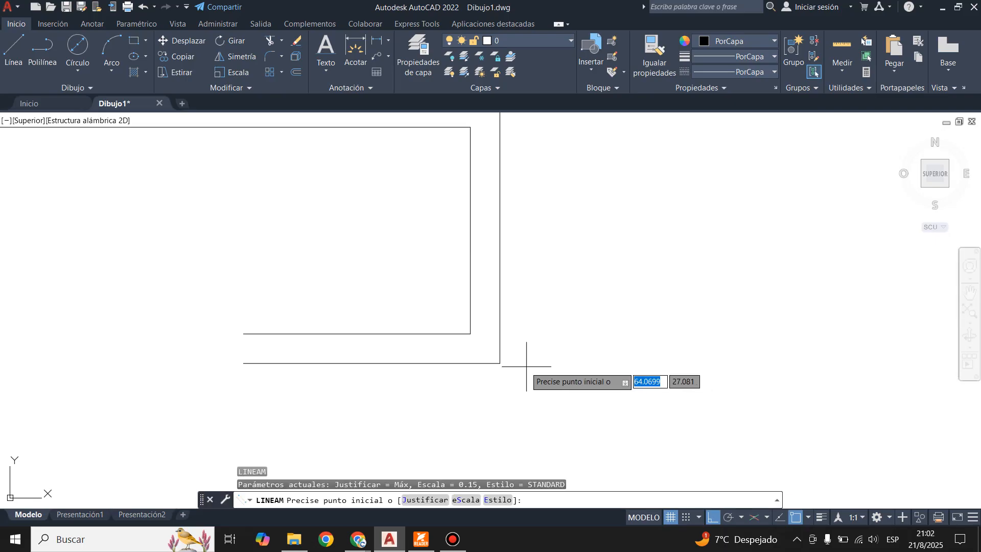
pyautogui.click(500, 363)
pyautogui.scroll(-4, 531, 306)
pyautogui.scroll(2, 537, 350)
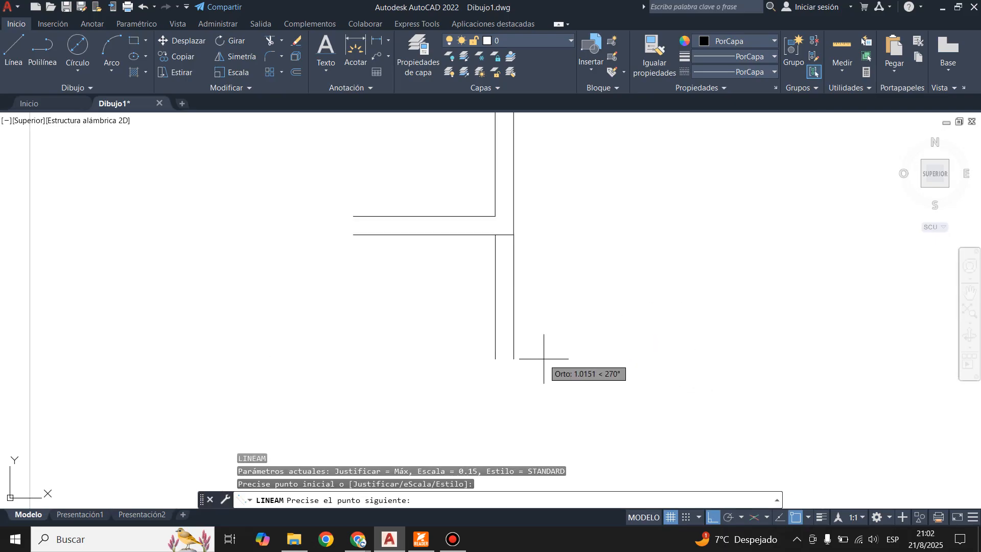
pyautogui.click(421, 539)
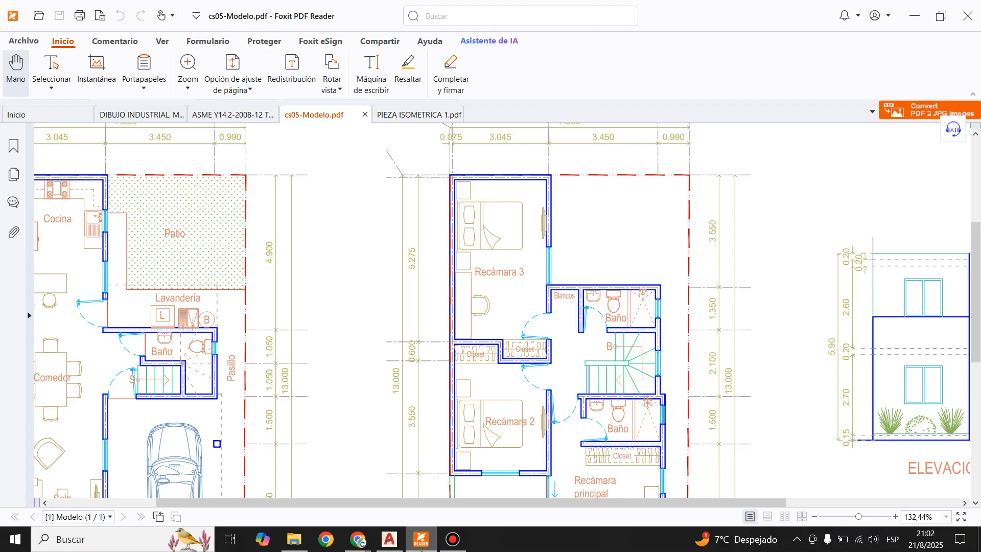
pyautogui.click(389, 539)
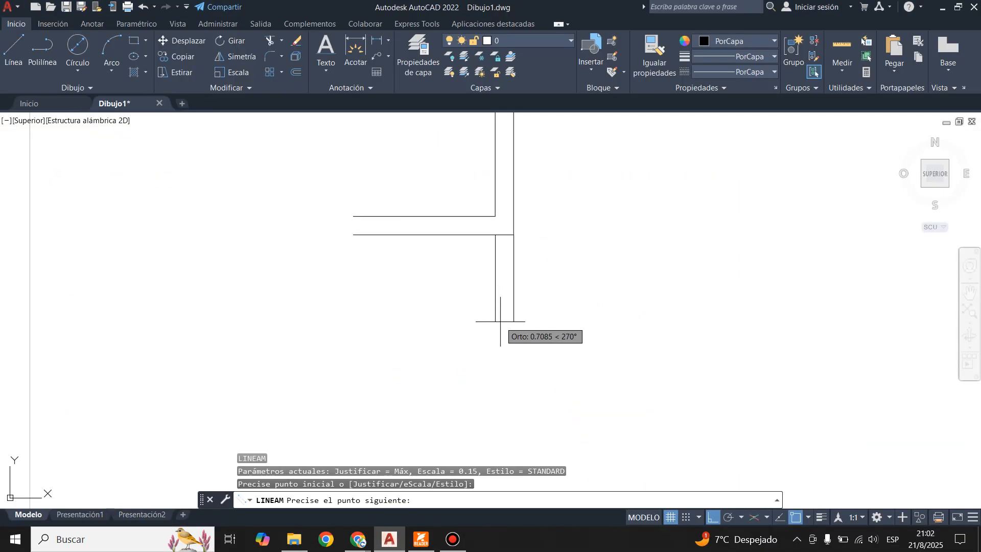
pyautogui.write('2.1')
pyautogui.press('Return')
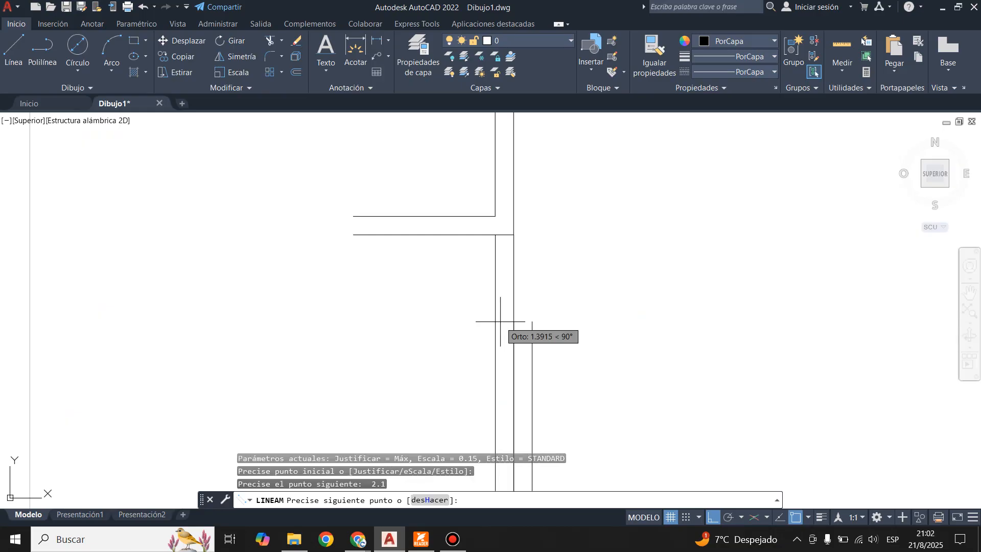
# Step: Check the plan in cs05-Modelo.pdf and finish the stairwell multiline with a horizontal segment about 1.2 m inward
pyautogui.scroll(-6, 544, 185)
pyautogui.scroll(-2, 556, 246)
pyautogui.scroll(6, 532, 259)
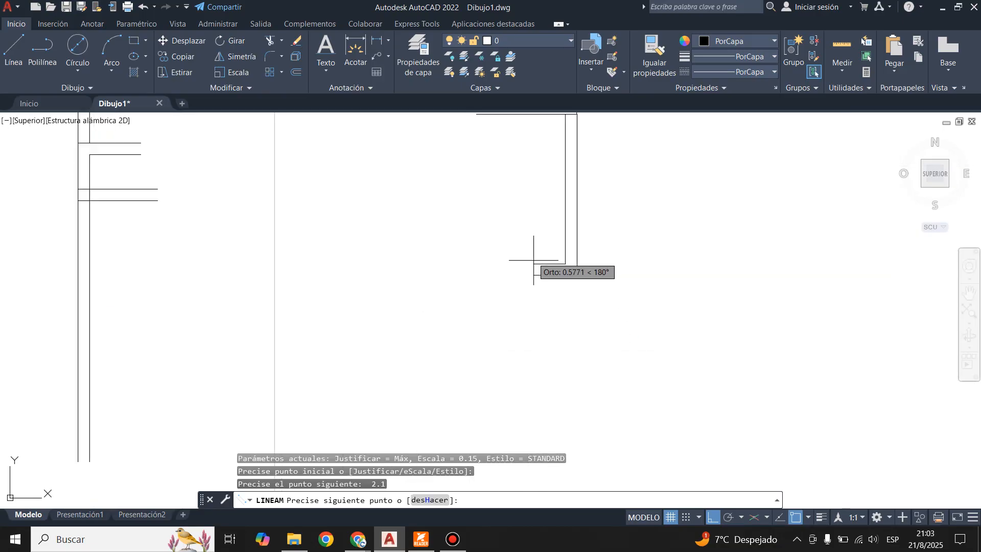
pyautogui.click(423, 543)
pyautogui.click(425, 545)
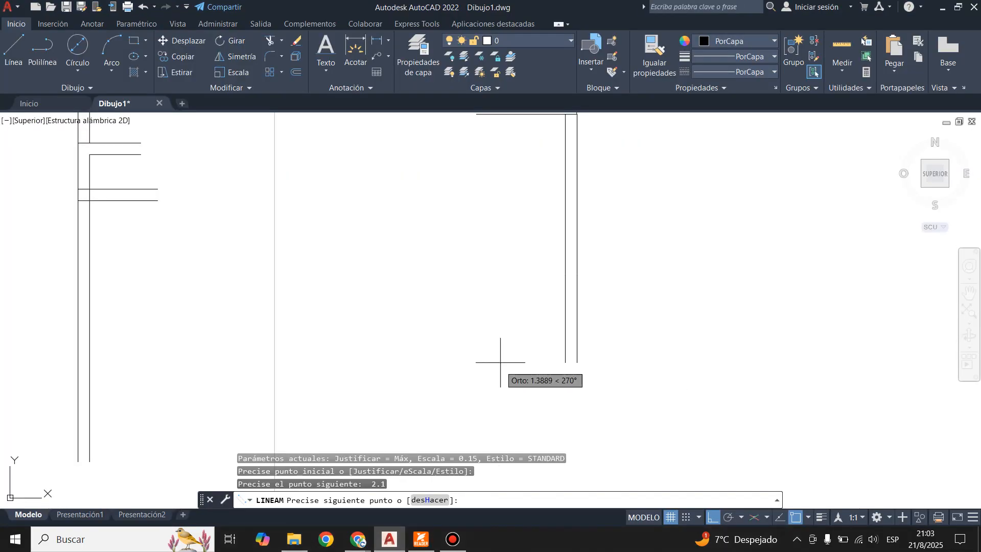
pyautogui.click(482, 306)
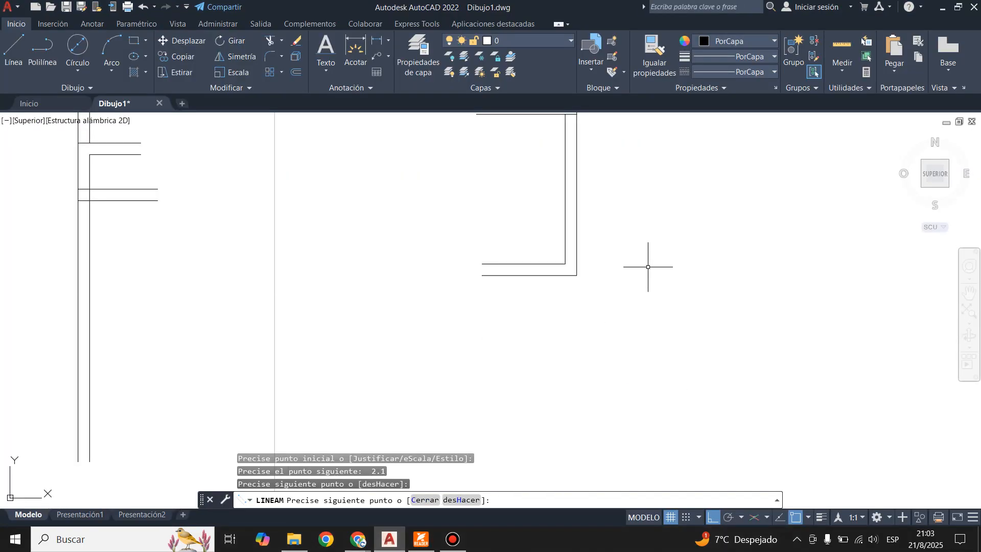
pyautogui.press('Return')
pyautogui.scroll(3, 587, 258)
pyautogui.scroll(-4, 537, 308)
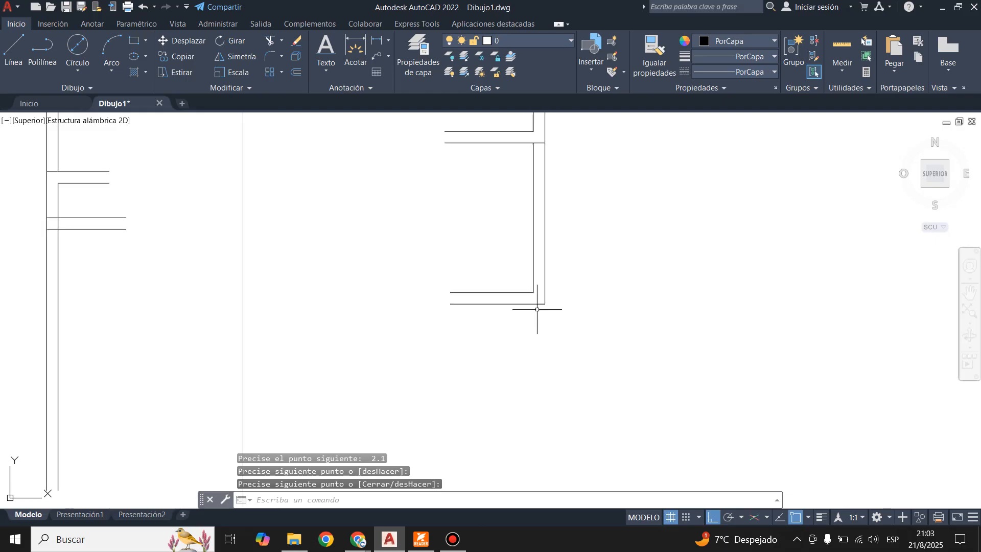
pyautogui.scroll(2, 548, 261)
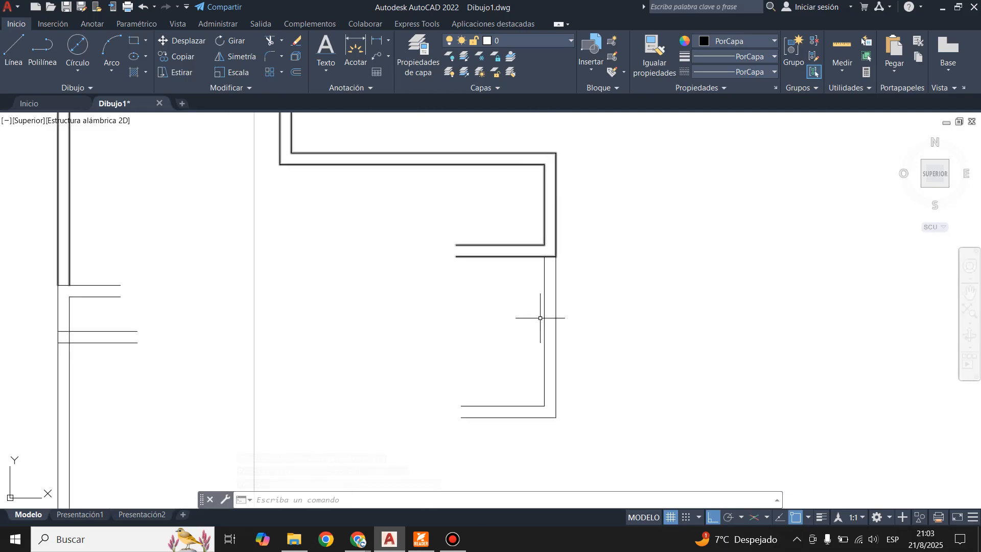
pyautogui.scroll(-4, 609, 278)
pyautogui.scroll(2, 591, 327)
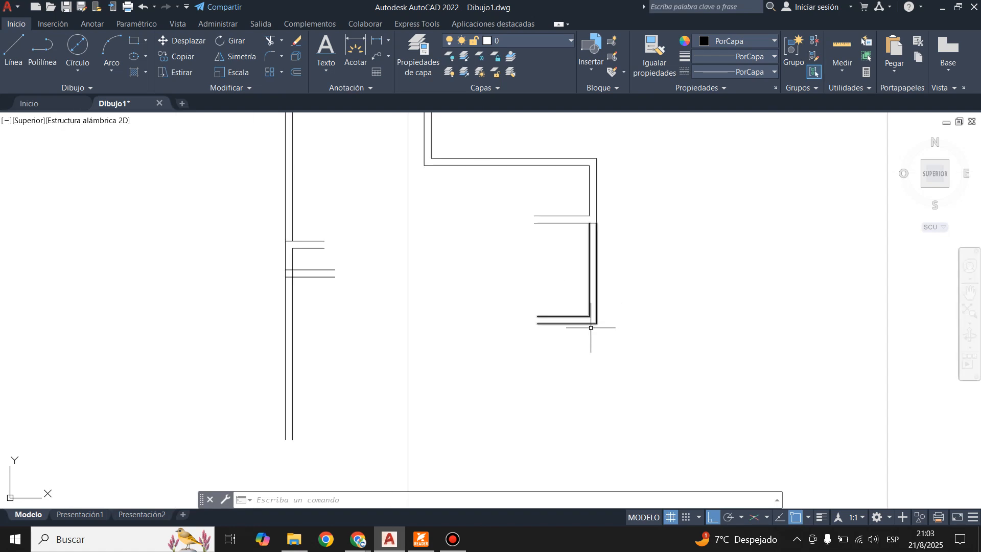
# Step: Consult the lower part of the upper-floor plan in cs05-Modelo.pdf, around Recámara 2, Terraza and Recámara principal, and return to AutoCAD
pyautogui.click(421, 541)
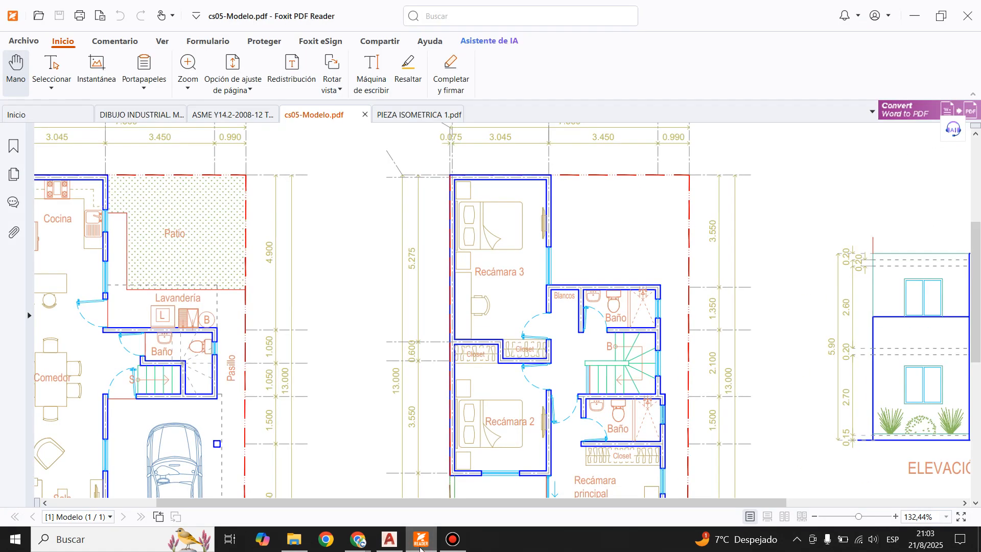
pyautogui.scroll(-3, 543, 399)
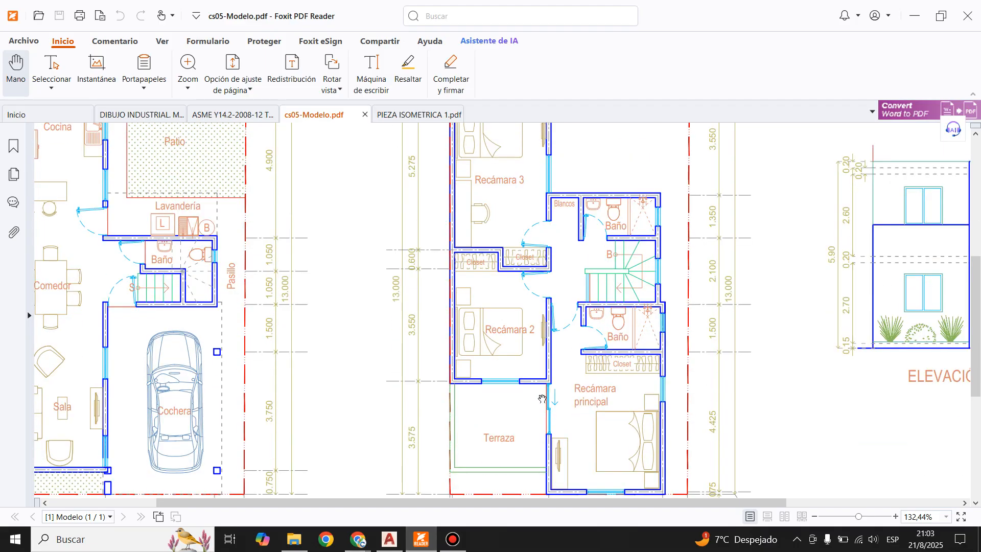
pyautogui.scroll(-1, 543, 399)
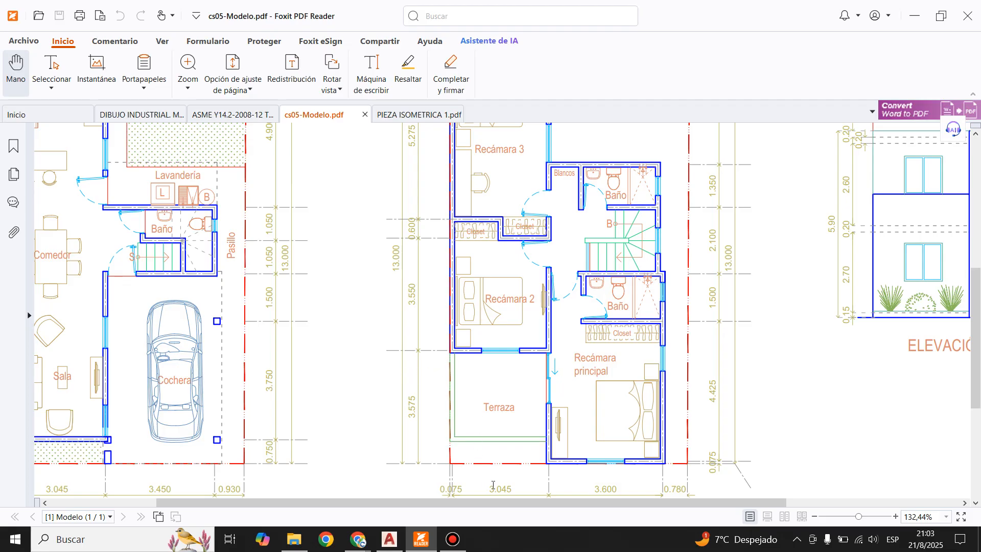
pyautogui.click(387, 546)
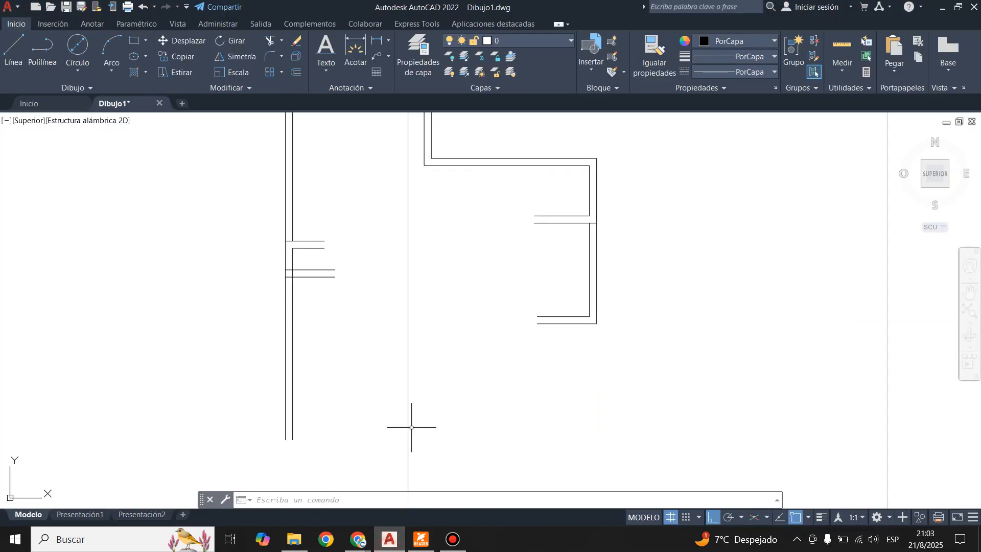
pyautogui.scroll(-3, 350, 390)
pyautogui.scroll(3, 357, 358)
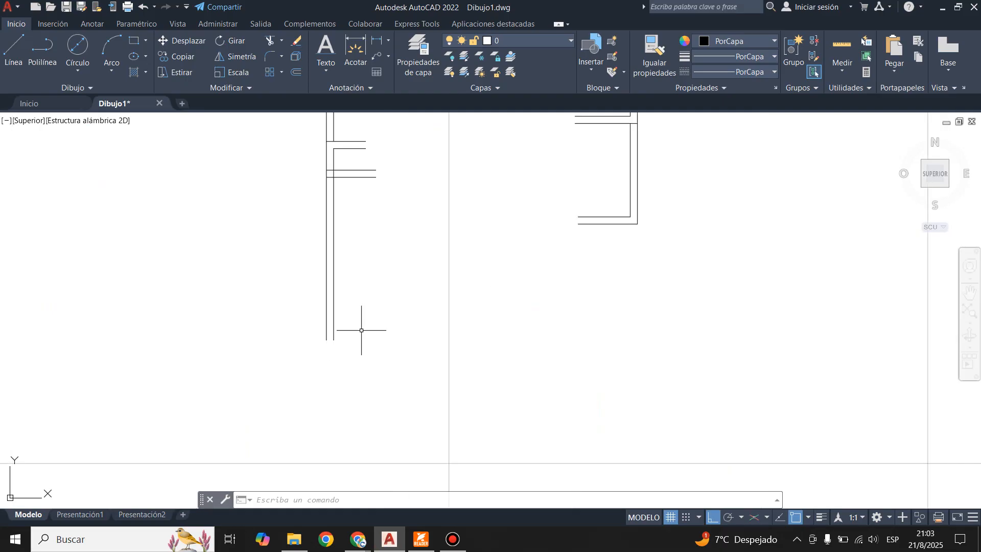
pyautogui.press('Return')
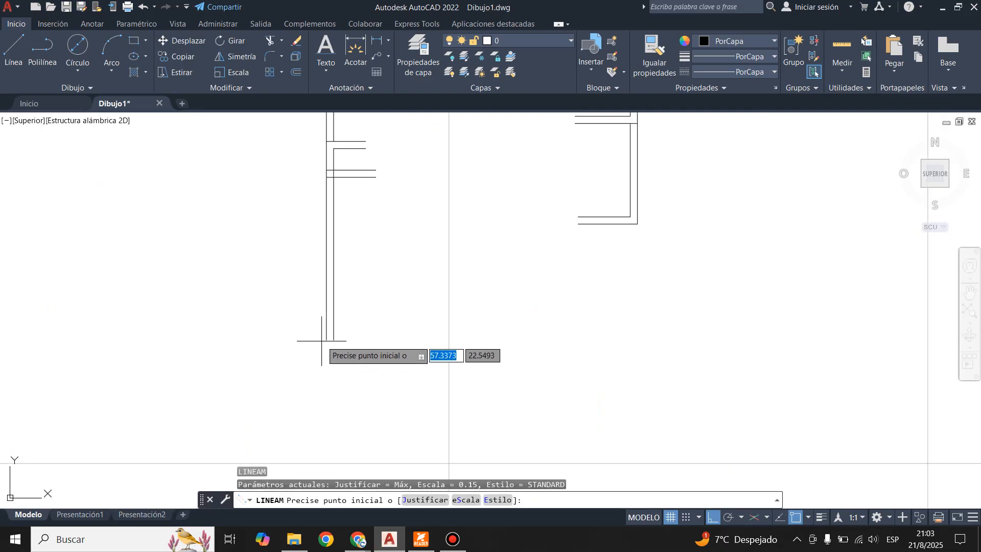
pyautogui.click(327, 340)
pyautogui.press('Escape')
pyautogui.scroll(4, 328, 326)
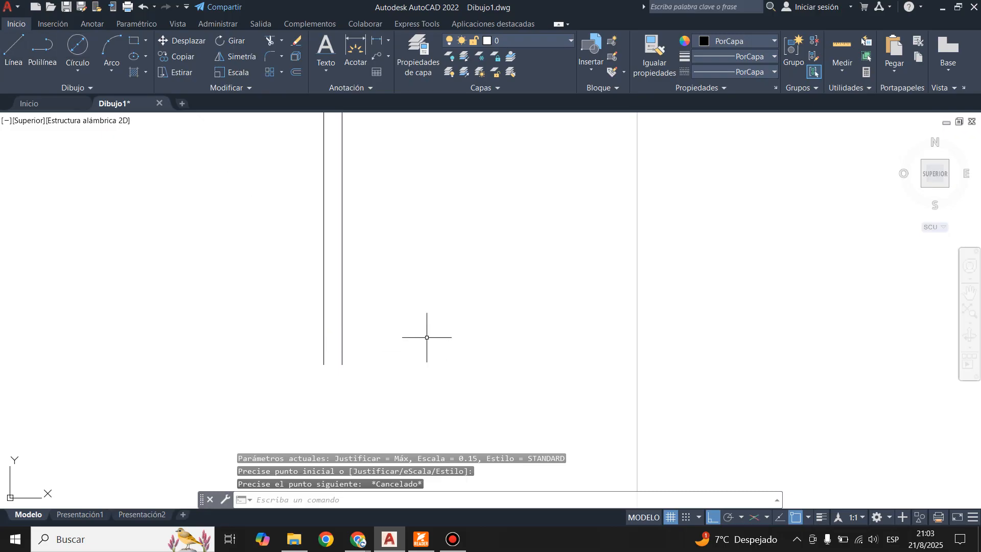
pyautogui.press('Return')
pyautogui.click(342, 364)
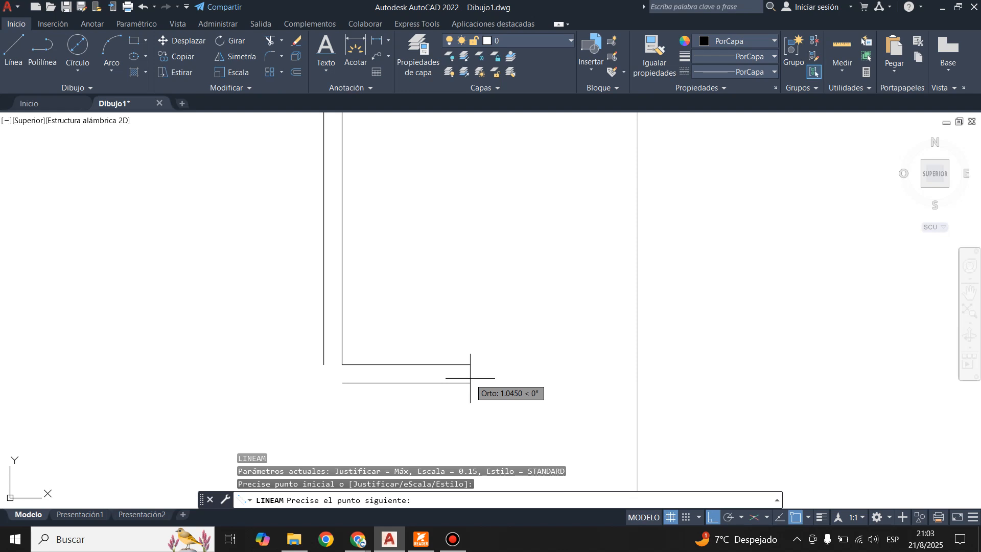
pyautogui.press('Return')
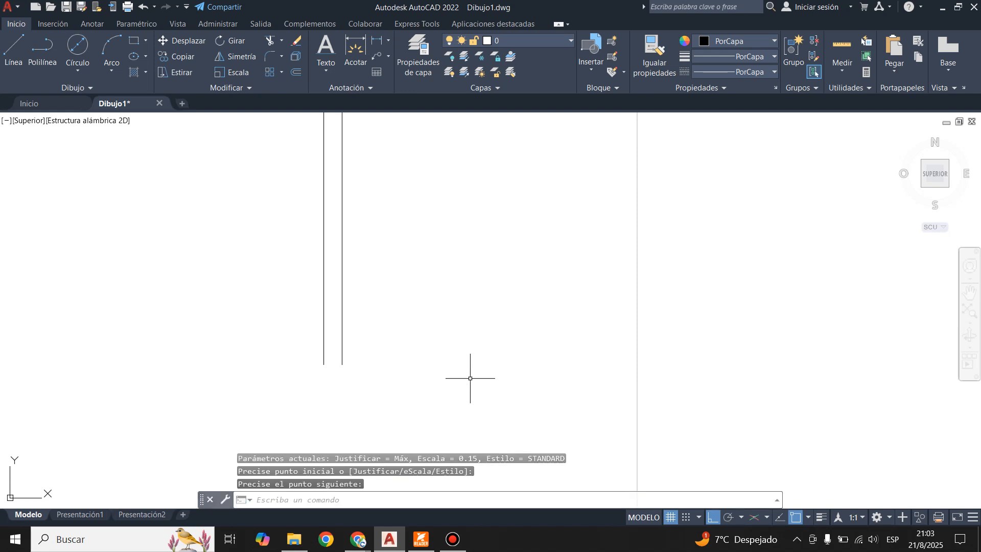
# Step: Compare the drawn multiline walls with the upper-floor plan in cs05-Modelo.pdf
pyautogui.scroll(-8, 401, 434)
pyautogui.scroll(2, 414, 391)
pyautogui.scroll(-2, 481, 278)
pyautogui.scroll(4, 466, 339)
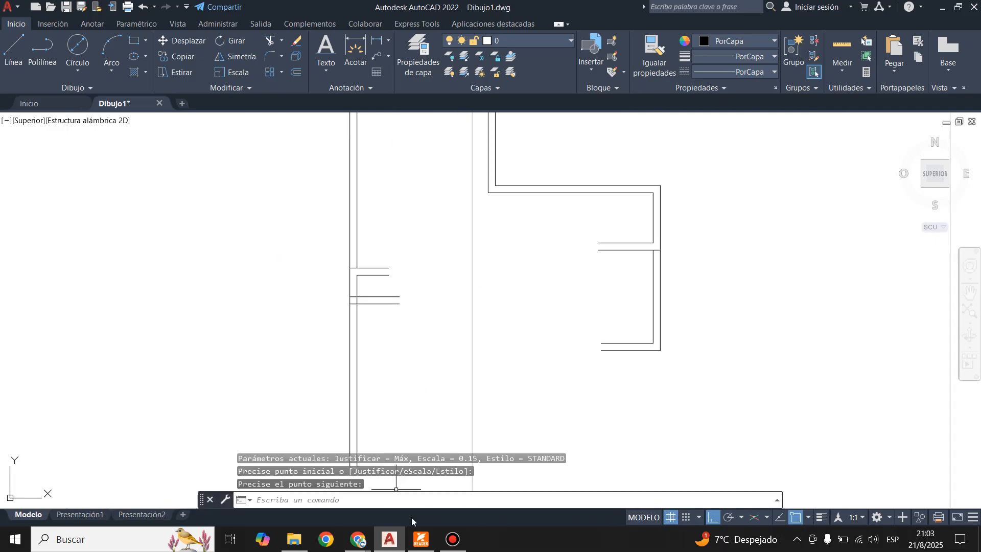
pyautogui.click(421, 539)
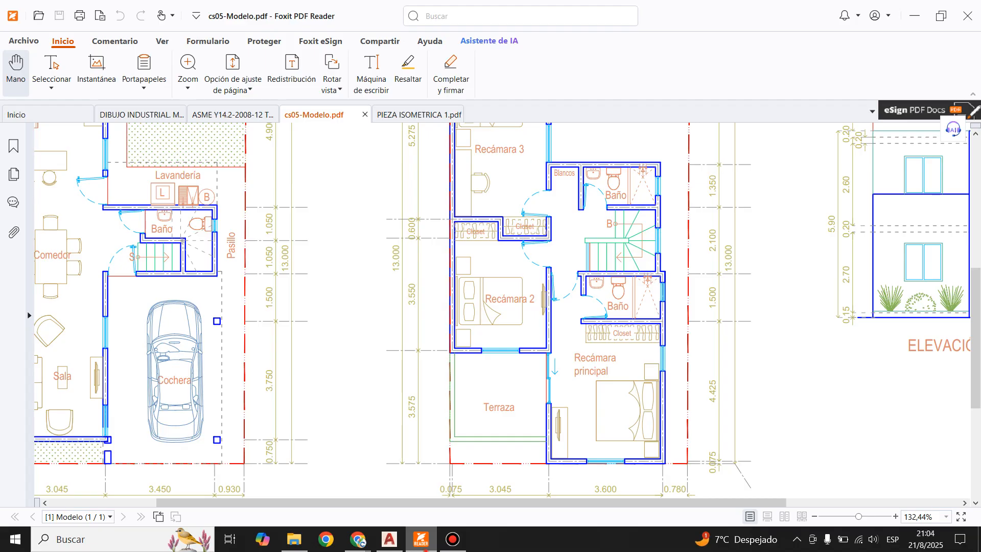
pyautogui.hotkey('alt', 'Tab')
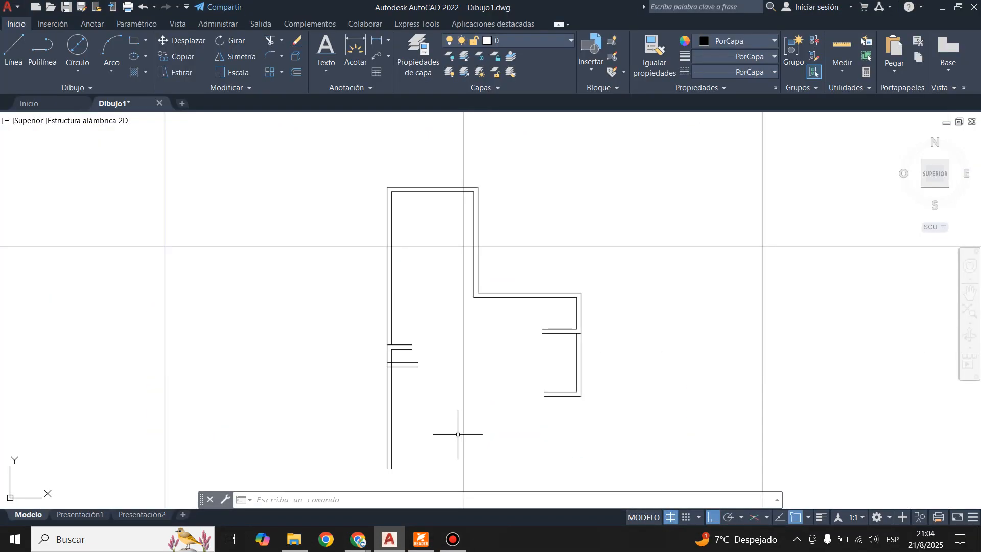
pyautogui.scroll(2, 445, 471)
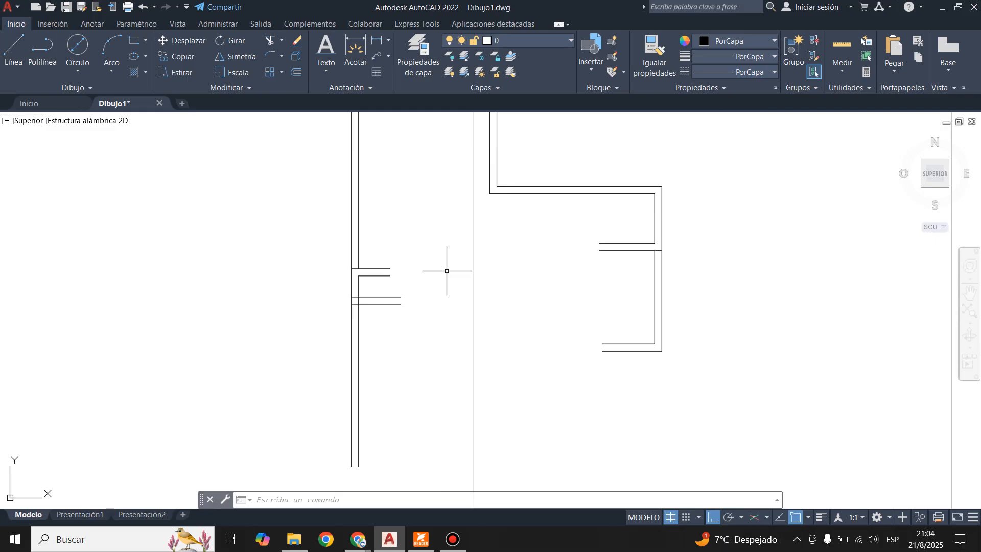
pyautogui.scroll(-2, 447, 284)
pyautogui.scroll(-2, 448, 289)
pyautogui.scroll(3, 453, 273)
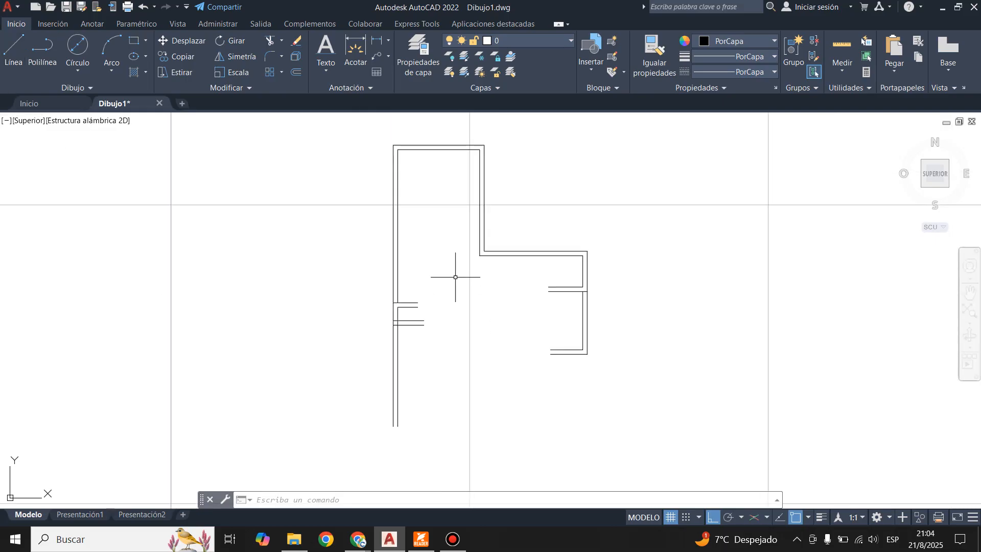
pyautogui.scroll(-2, 436, 313)
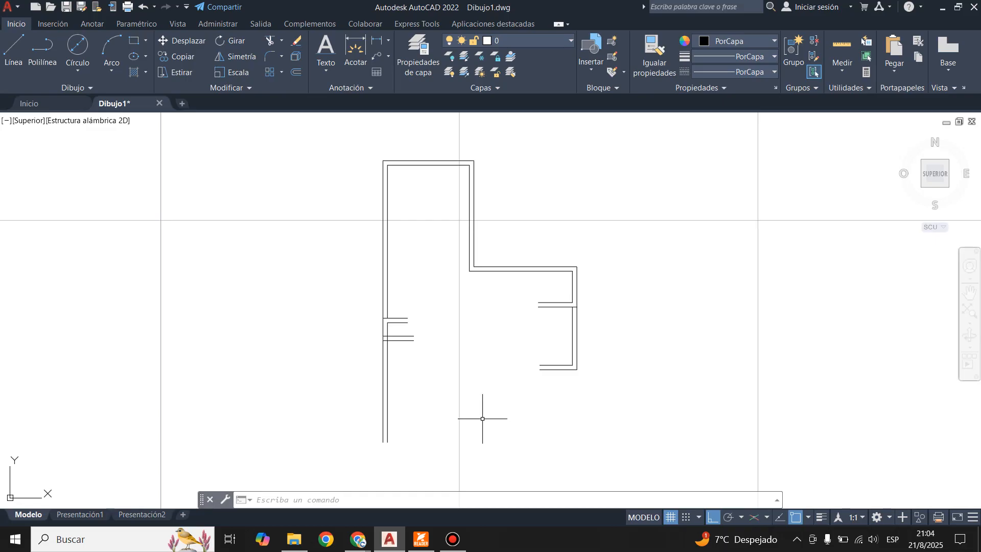
pyautogui.click(422, 541)
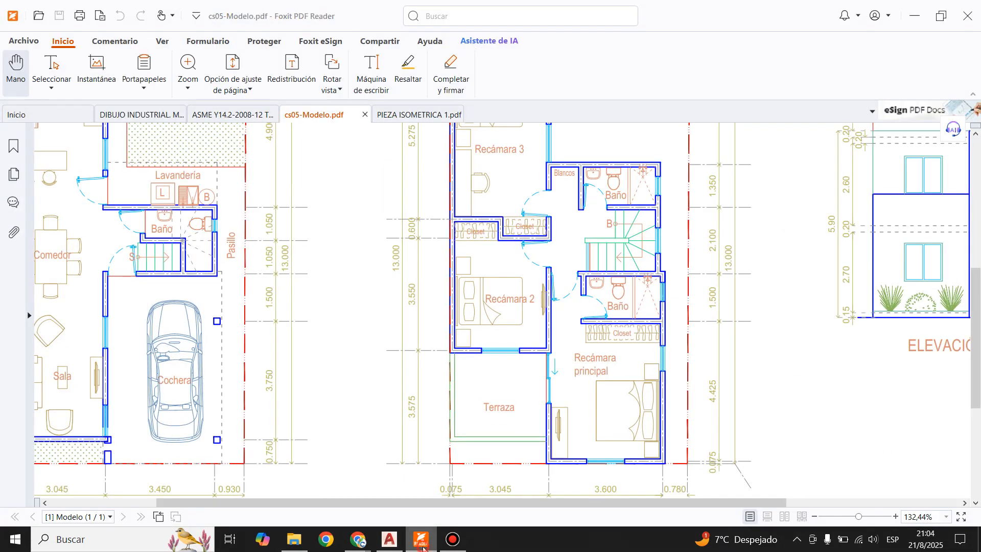
pyautogui.click(422, 543)
# Step: Erase all the multiline walls drawn so far in model space
pyautogui.click(314, 140)
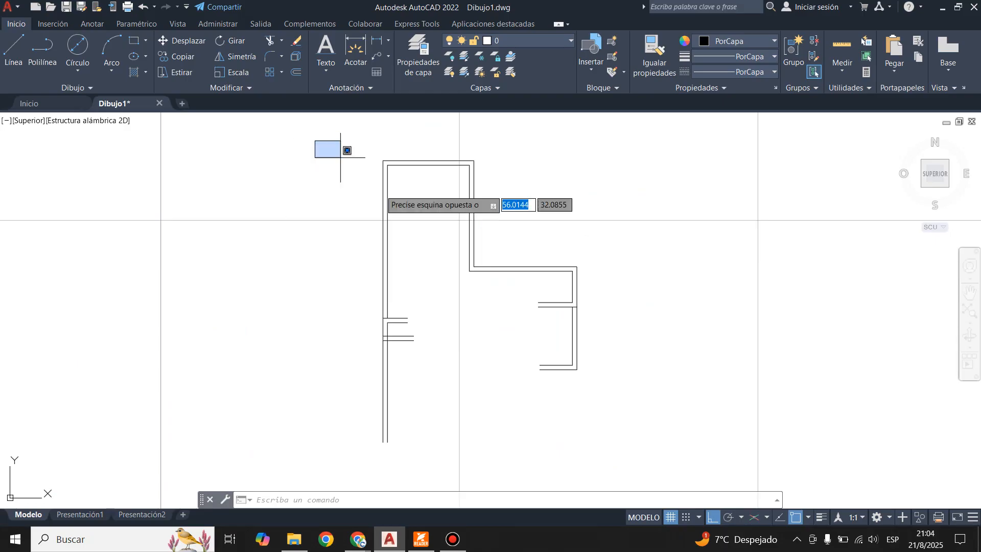
pyautogui.click(631, 466)
pyautogui.press('Delete')
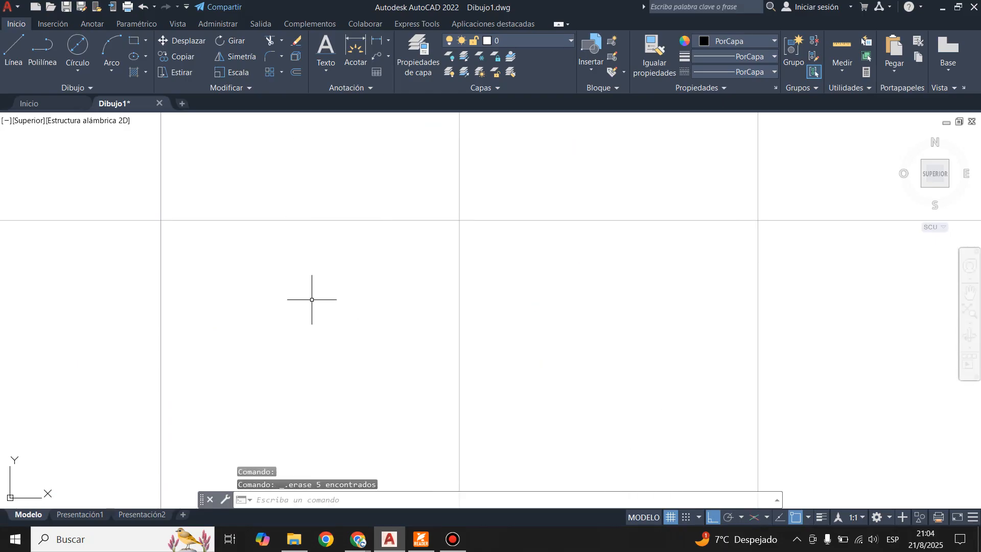
# Step: Create a layer named REF and assign it the ACAD_ISO02W100 dashed linetype
pyautogui.click(512, 44)
pyautogui.click(411, 54)
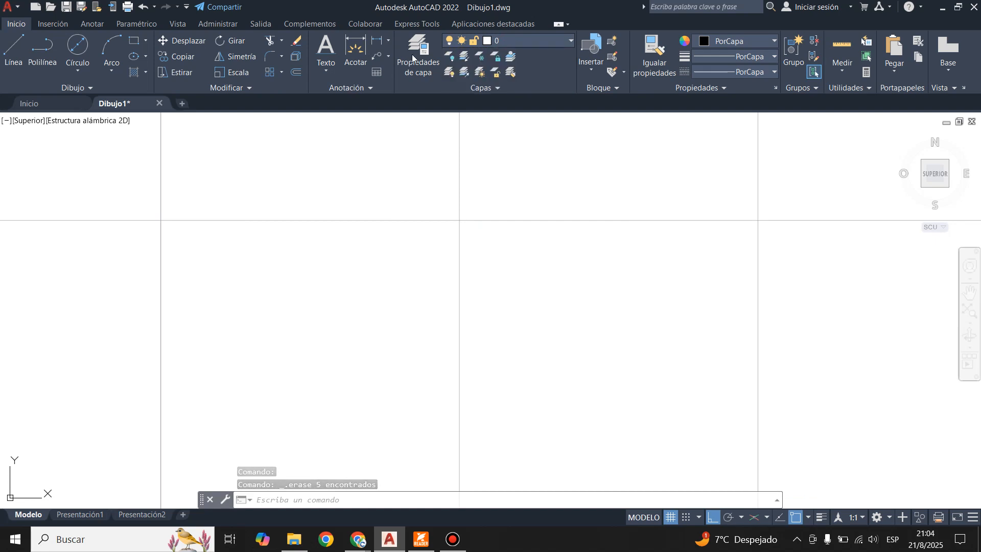
pyautogui.click(119, 60)
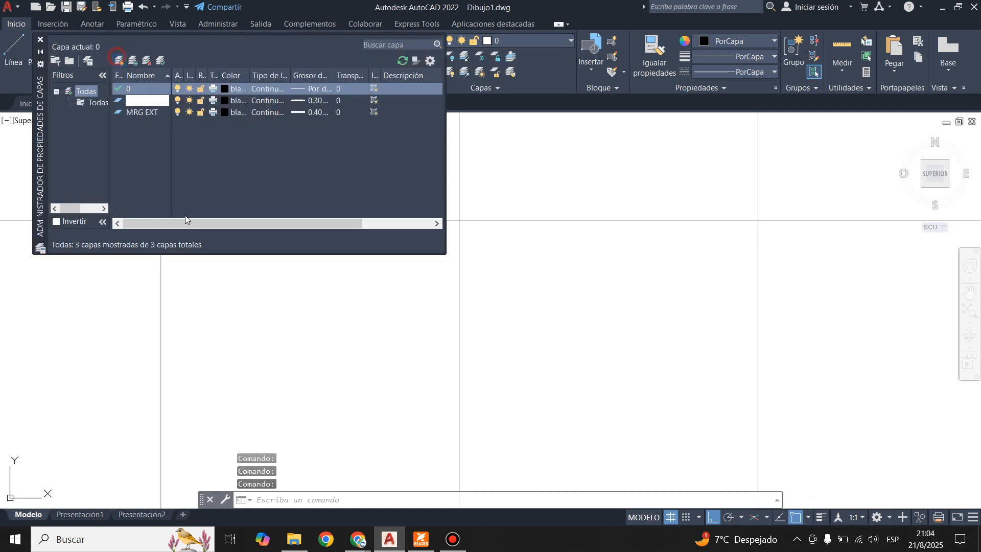
pyautogui.write('REF')
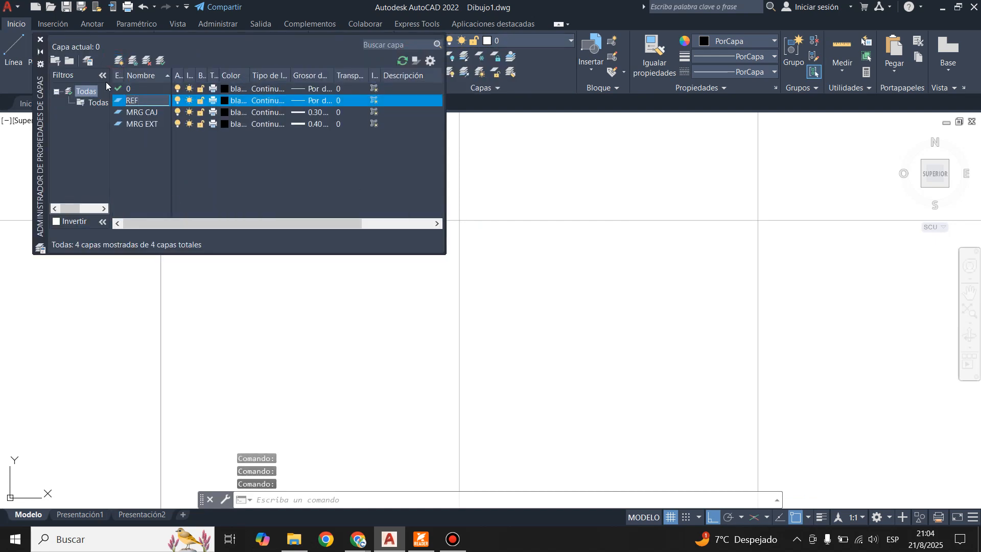
pyautogui.click(268, 100)
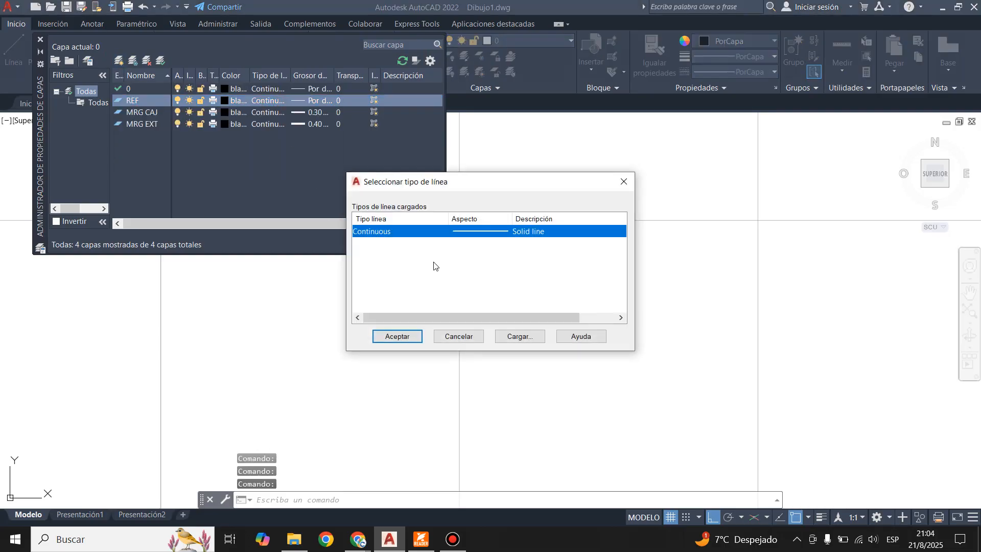
pyautogui.click(518, 335)
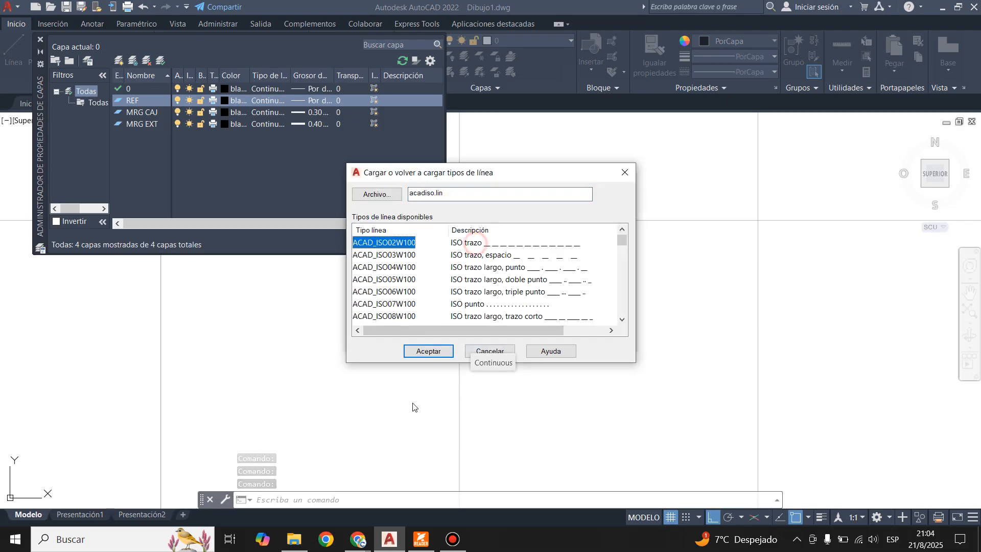
pyautogui.click(427, 352)
pyautogui.click(536, 232)
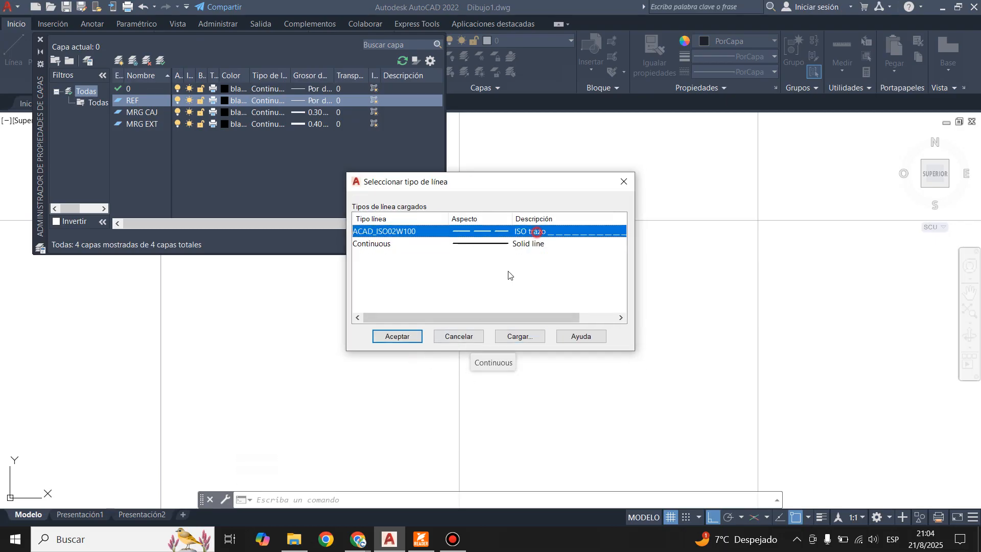
pyautogui.click(404, 337)
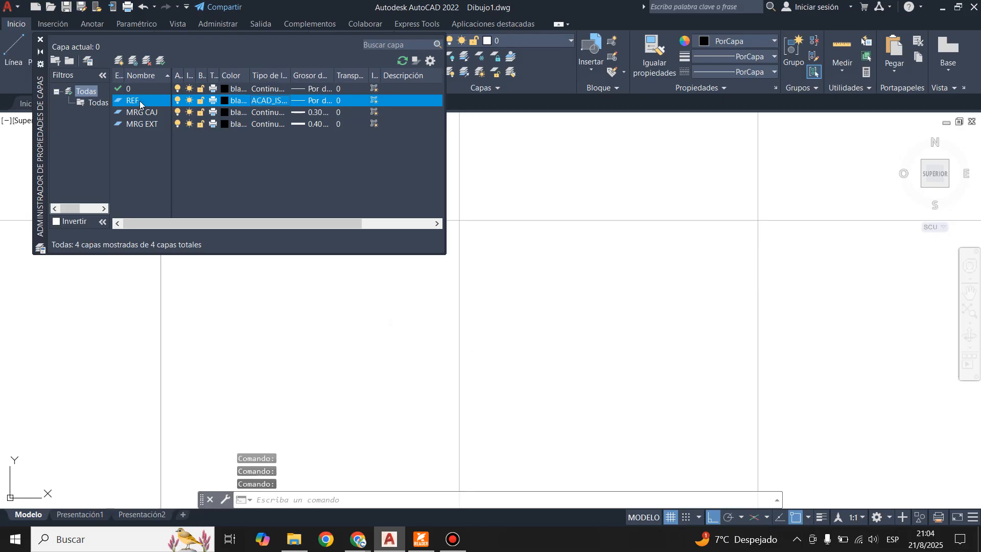
# Step: Set the REF layer's lineweight to 0.30 mm and close the layer manager
pyautogui.click(322, 102)
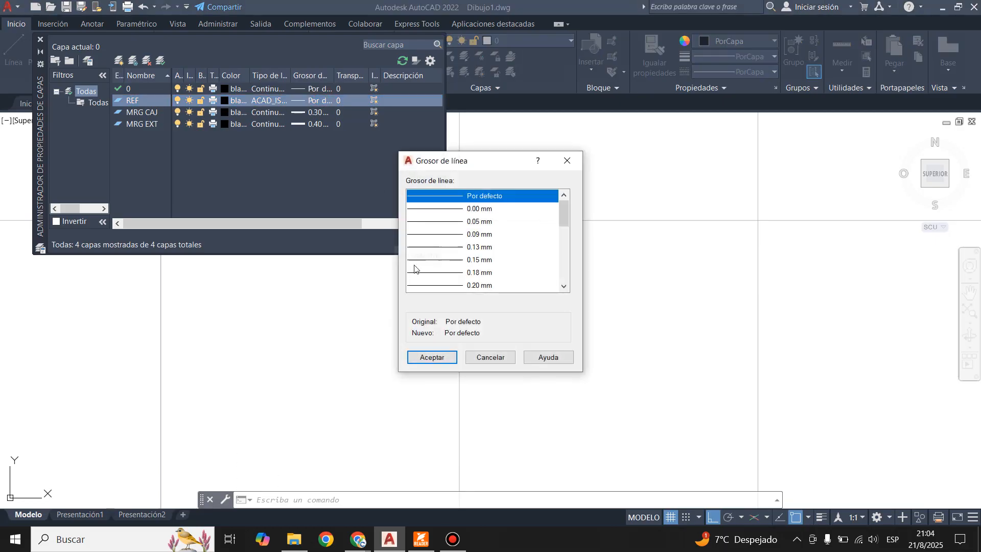
pyautogui.scroll(-5, 466, 274)
pyautogui.scroll(4, 466, 274)
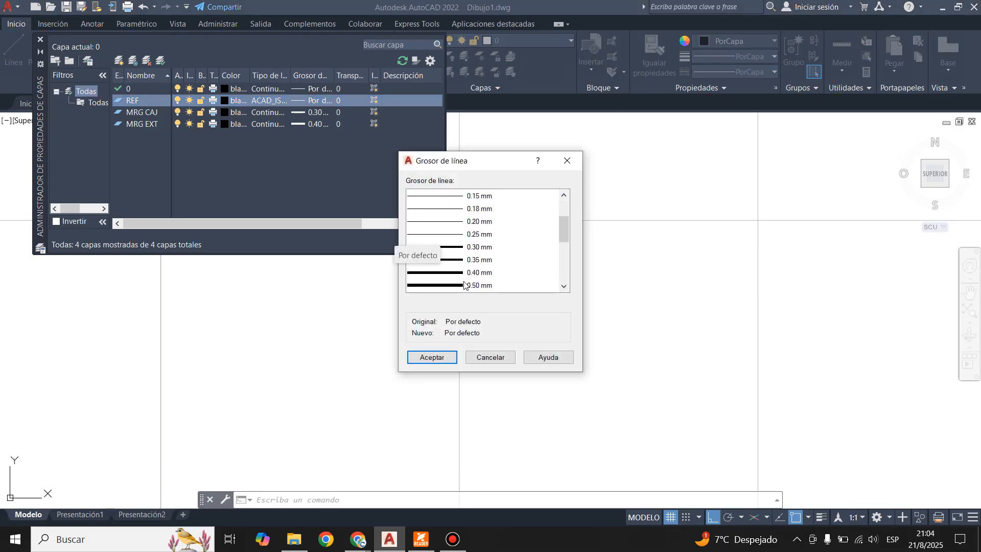
pyautogui.click(467, 248)
pyautogui.click(440, 363)
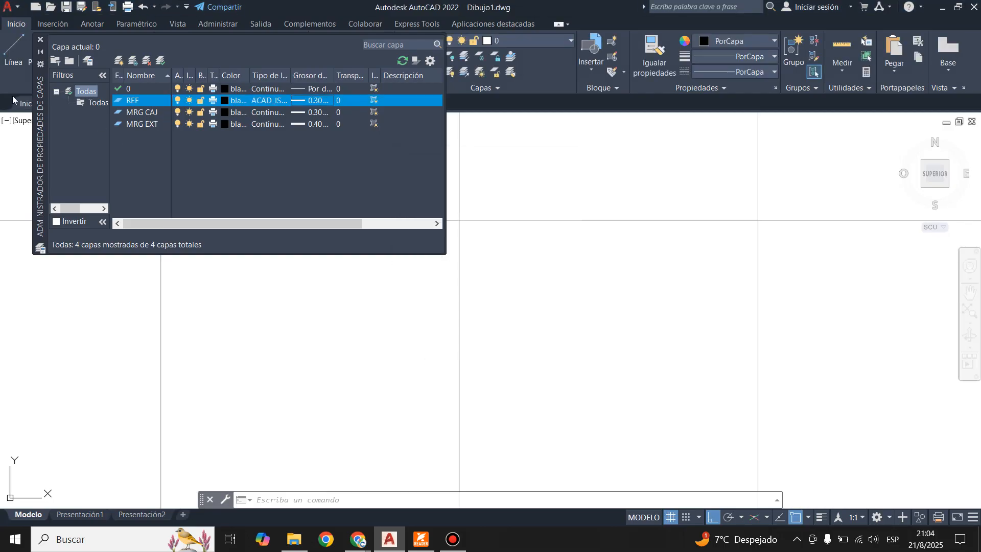
pyautogui.click(41, 41)
pyautogui.scroll(-2, 344, 329)
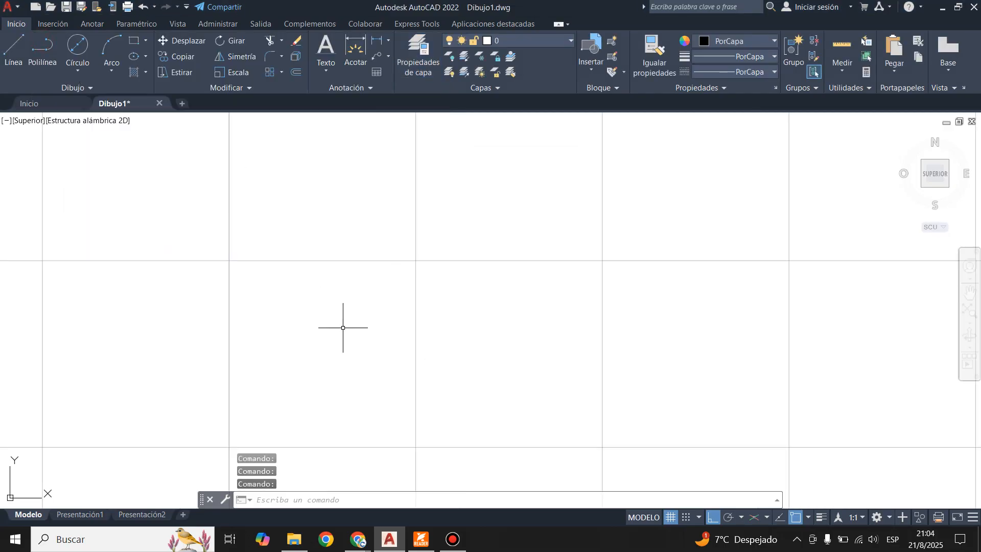
pyautogui.scroll(-2, 436, 245)
pyautogui.scroll(1, 440, 243)
pyautogui.scroll(-1, 520, 273)
pyautogui.scroll(1, 199, 397)
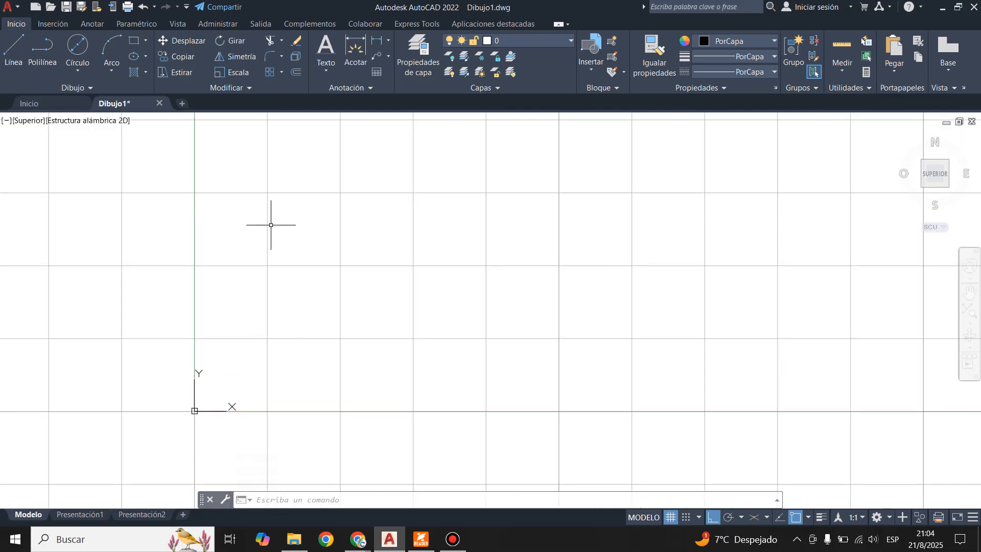
pyautogui.scroll(2, 240, 238)
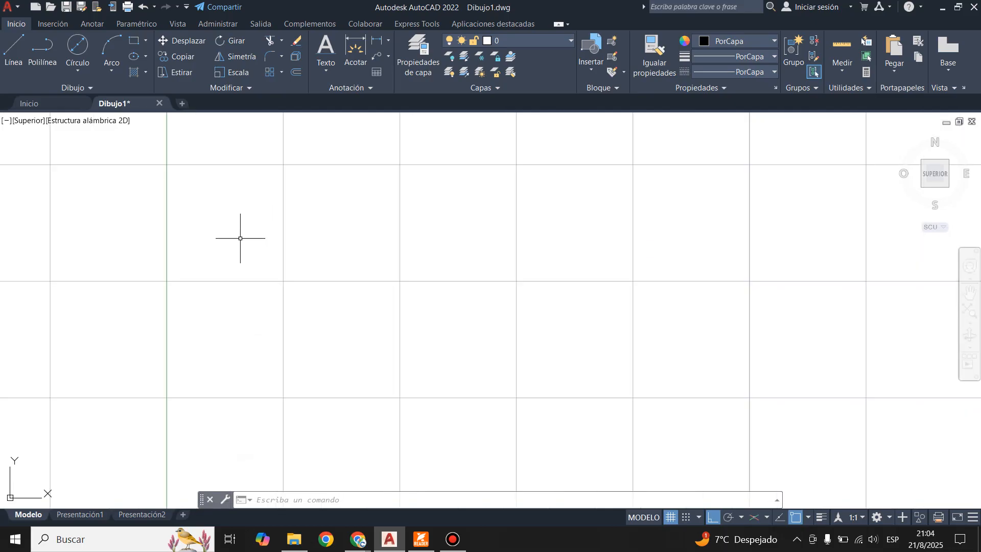
pyautogui.scroll(-1, 301, 240)
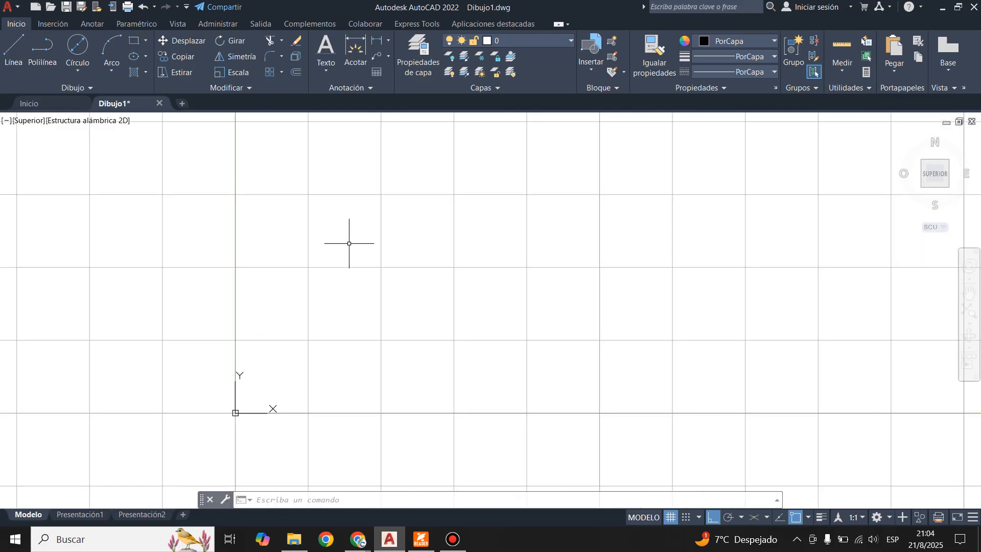
pyautogui.click(9, 49)
pyautogui.scroll(2, 307, 174)
pyautogui.click(305, 434)
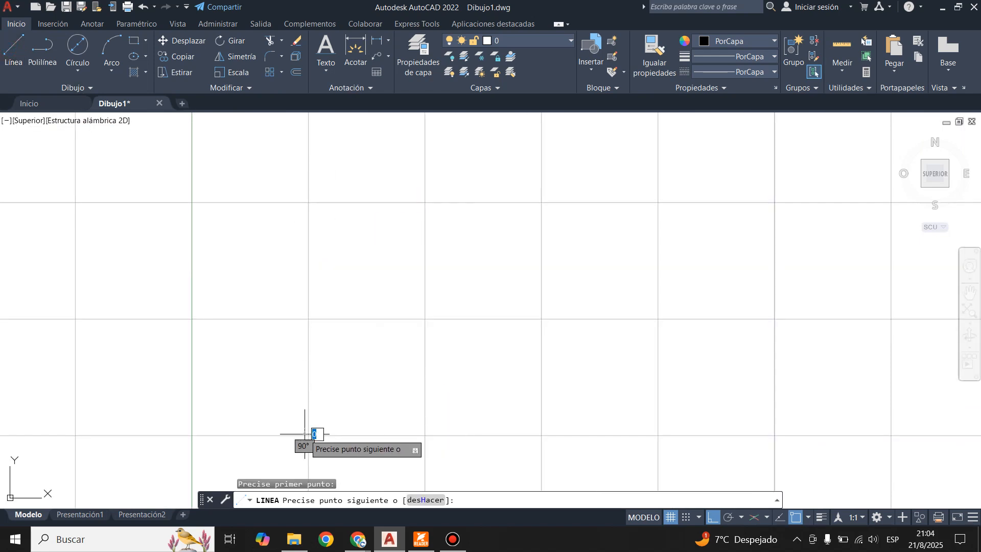
pyautogui.press('Escape')
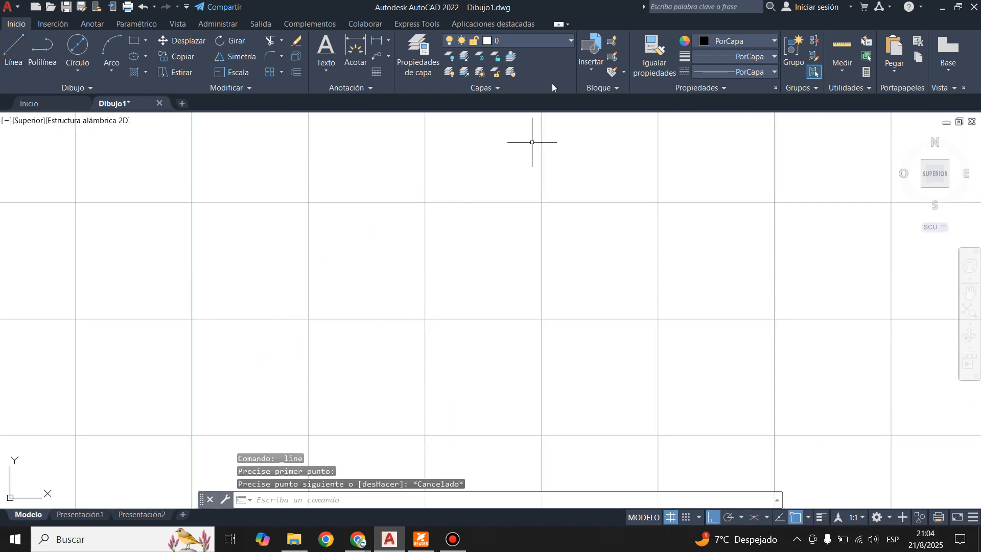
# Step: Make REF the current layer and draw a vertical reference line 3.550 m long upward for the Recámara 2 side
pyautogui.click(545, 43)
pyautogui.click(507, 101)
pyautogui.click(13, 50)
pyautogui.click(318, 415)
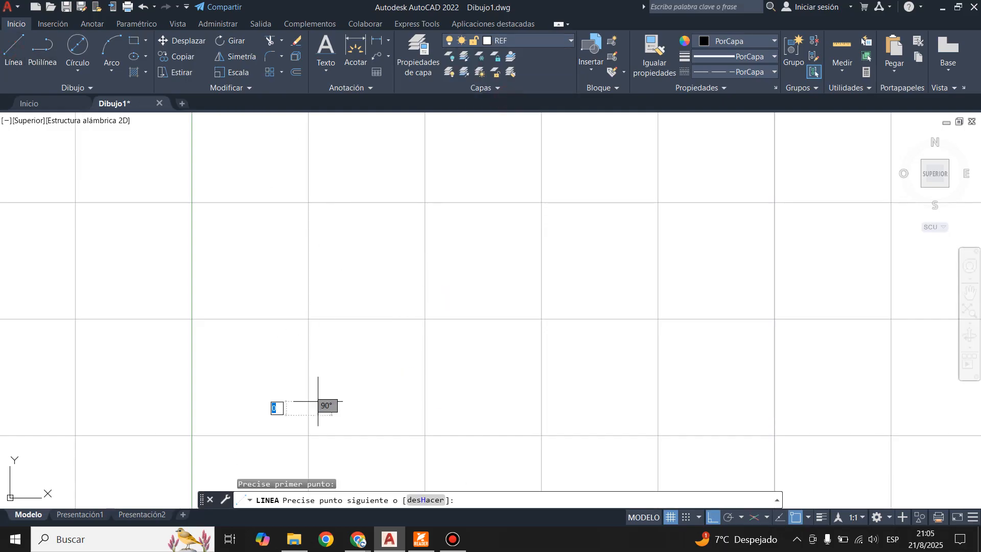
pyautogui.scroll(2, 322, 366)
pyautogui.scroll(-3, 328, 267)
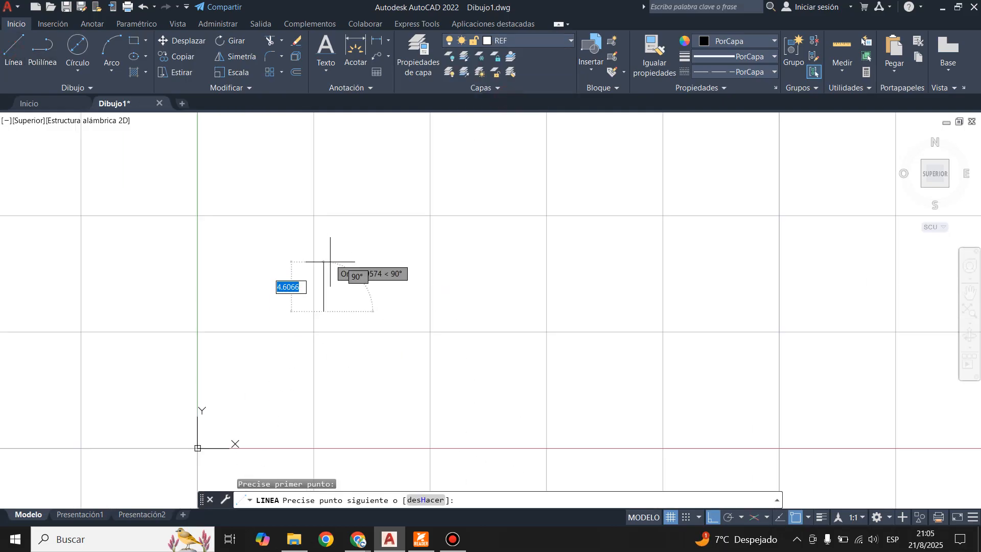
pyautogui.scroll(2, 356, 330)
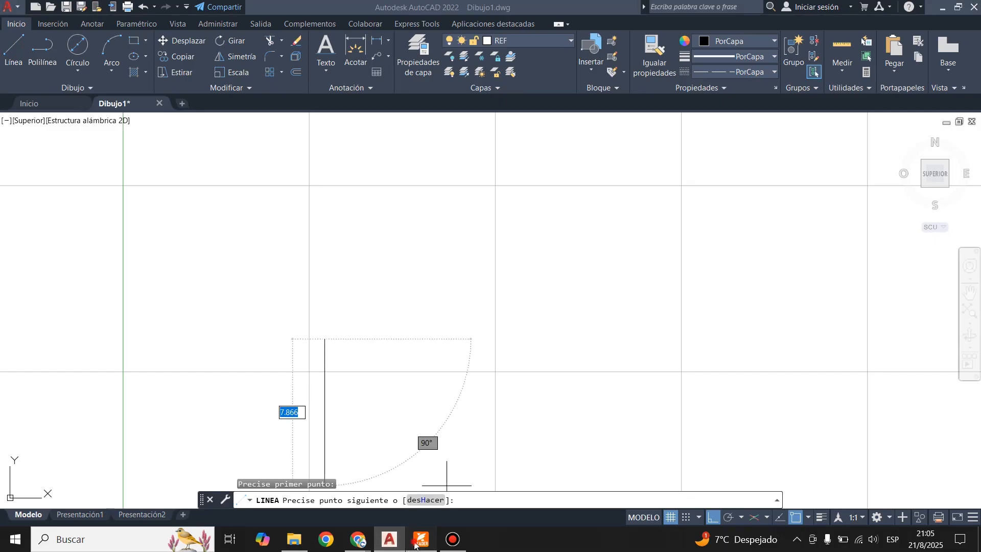
pyautogui.click(414, 542)
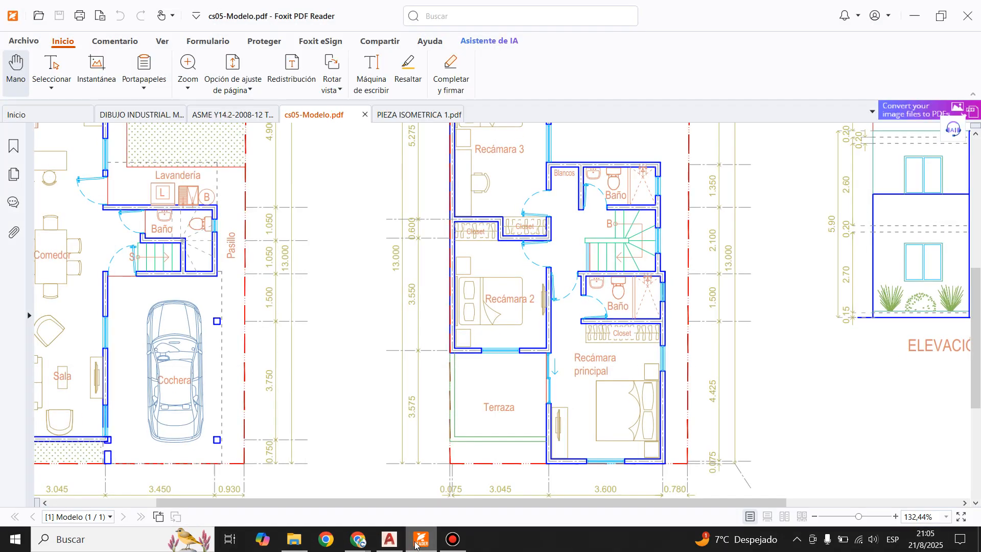
pyautogui.click(414, 542)
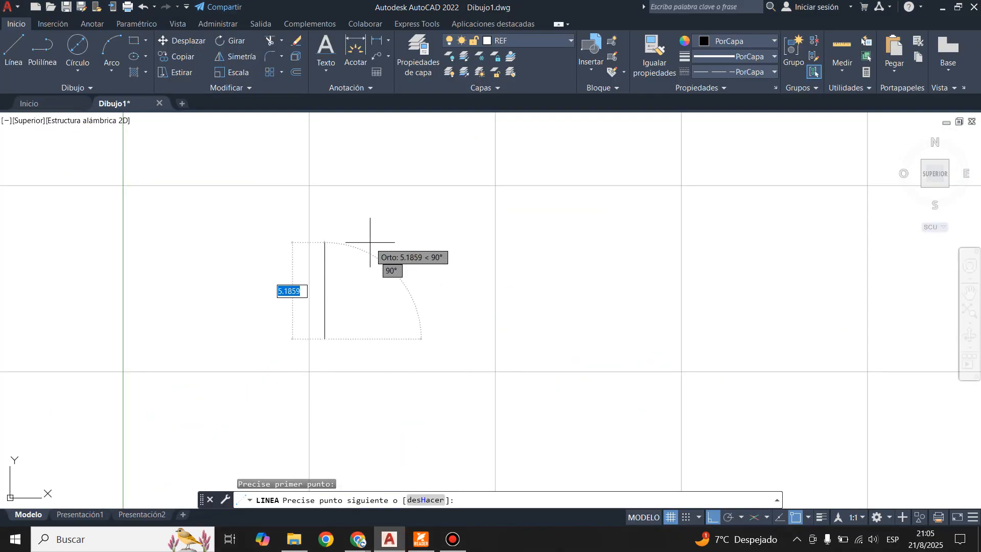
pyautogui.write('3.')
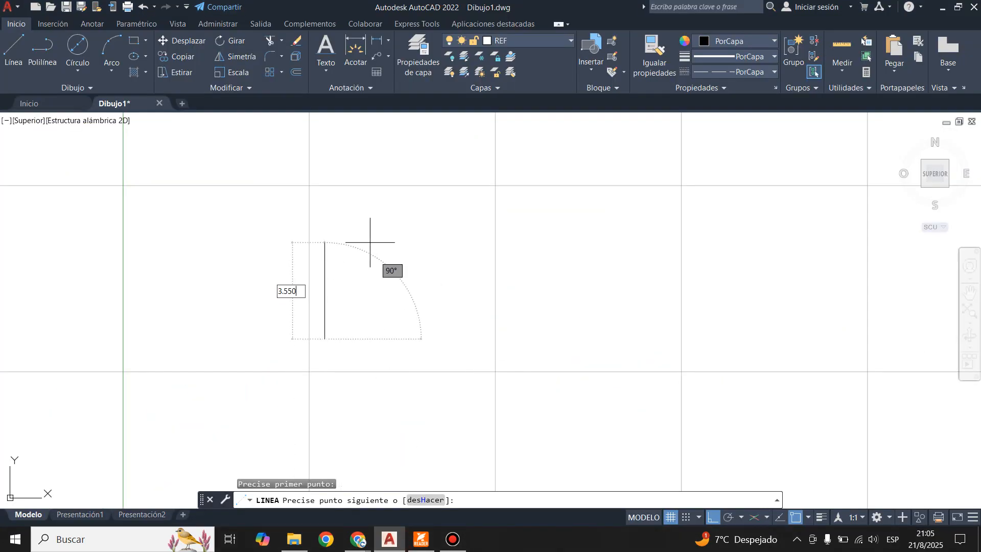
pyautogui.write('550')
pyautogui.press('Return')
pyautogui.scroll(3, 322, 270)
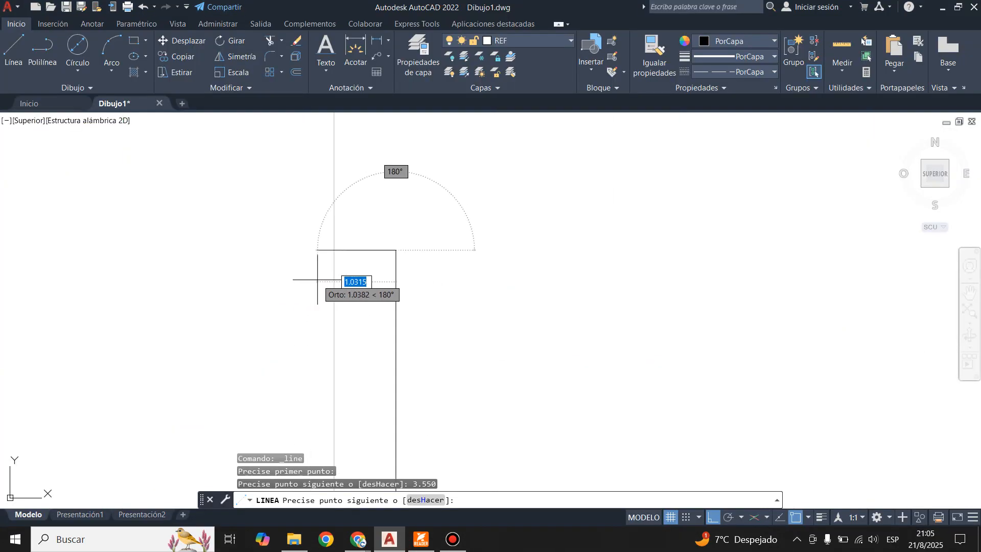
# Step: Mark the upper end of the 3.550 m line with a horizontal line about 1 m long to its right
pyautogui.click(476, 244)
pyautogui.press('Return')
pyautogui.scroll(-2, 397, 420)
pyautogui.scroll(2, 432, 262)
# Step: Extend the reference line upward 0.600 m from the horizontal mark, following the closet dimension in cs05-Modelo.pdf
pyautogui.click(2, 43)
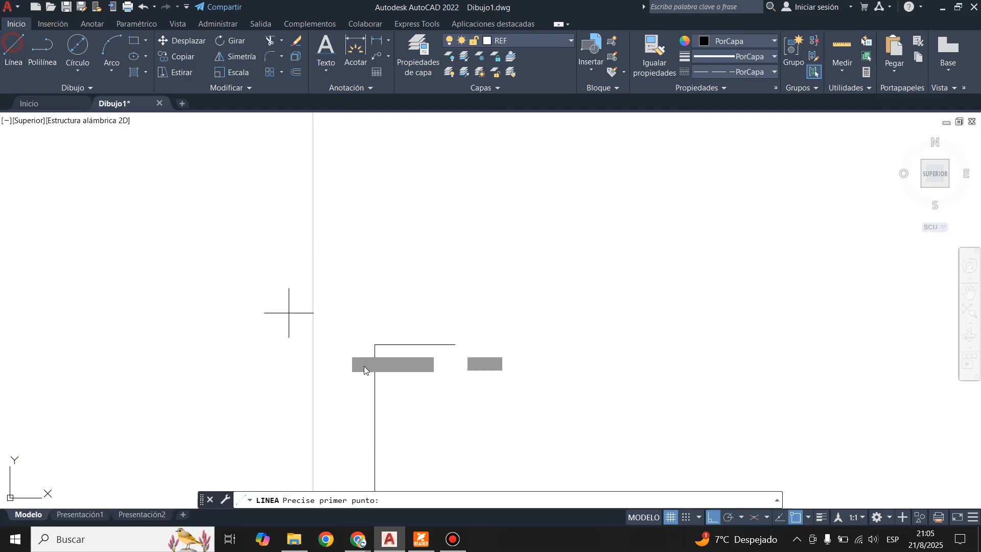
pyautogui.click(374, 345)
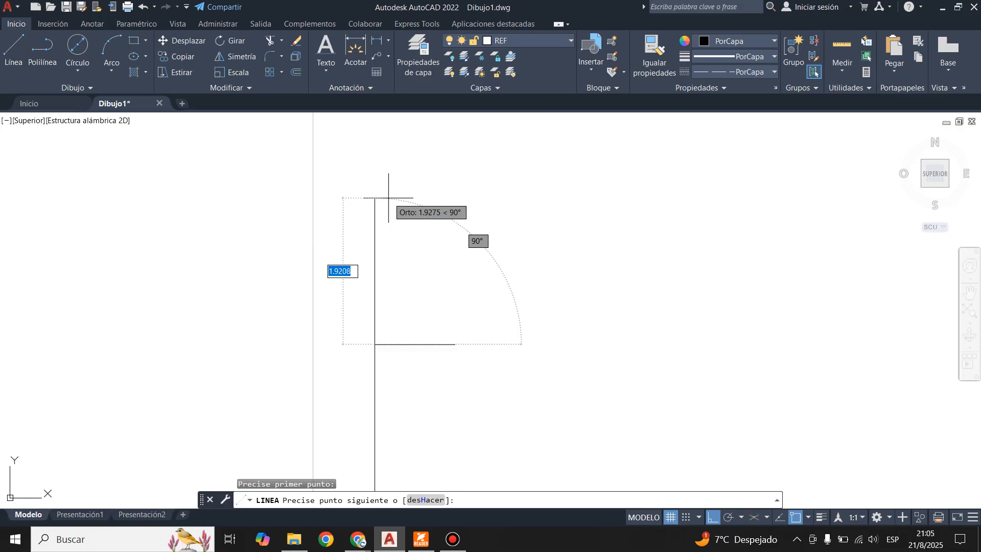
pyautogui.click(423, 542)
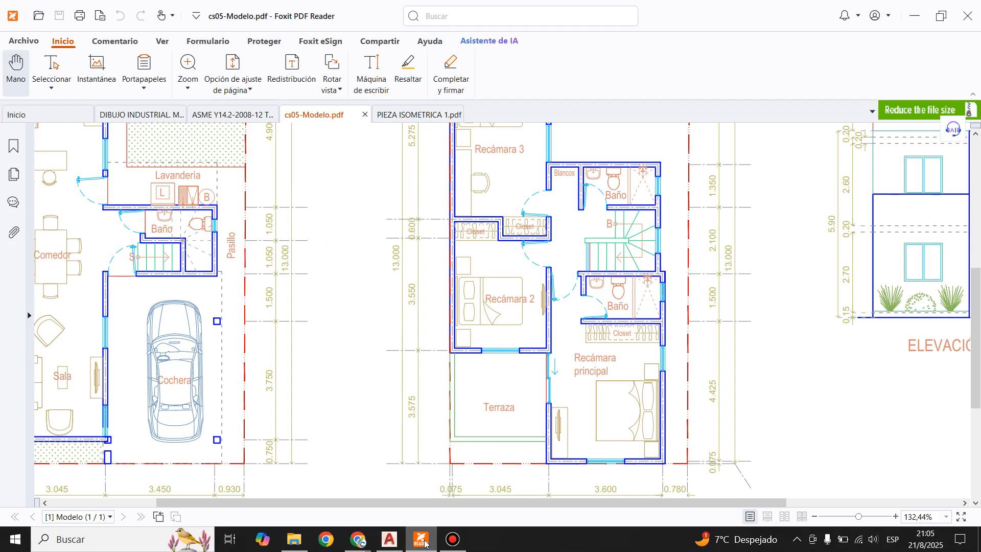
pyautogui.click(424, 541)
pyautogui.write('0,')
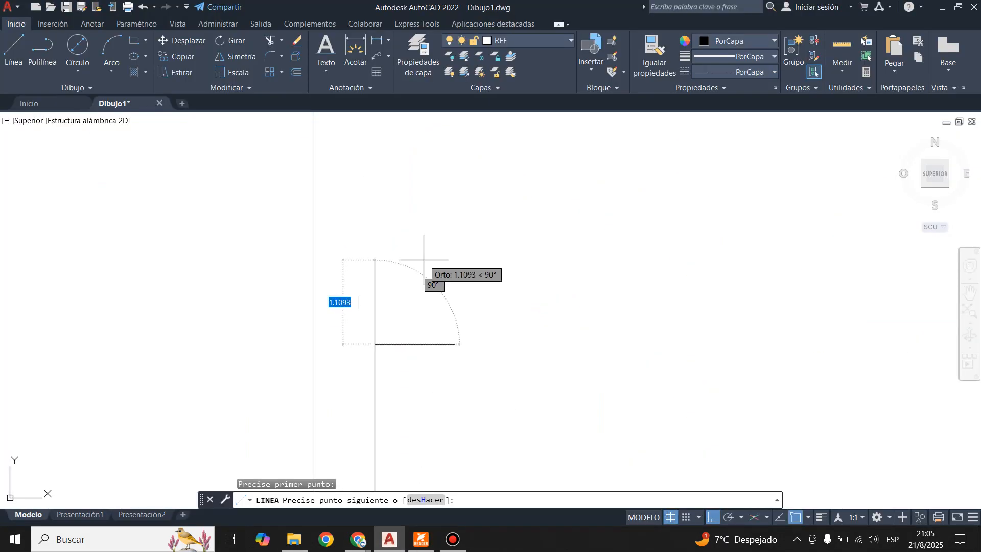
pyautogui.press('Return')
pyautogui.press('Return')
# Step: Mark the upper end of the 0.600 m segment with a horizontal line about 0.7 m long to its right
pyautogui.press('Return')
pyautogui.click(375, 299)
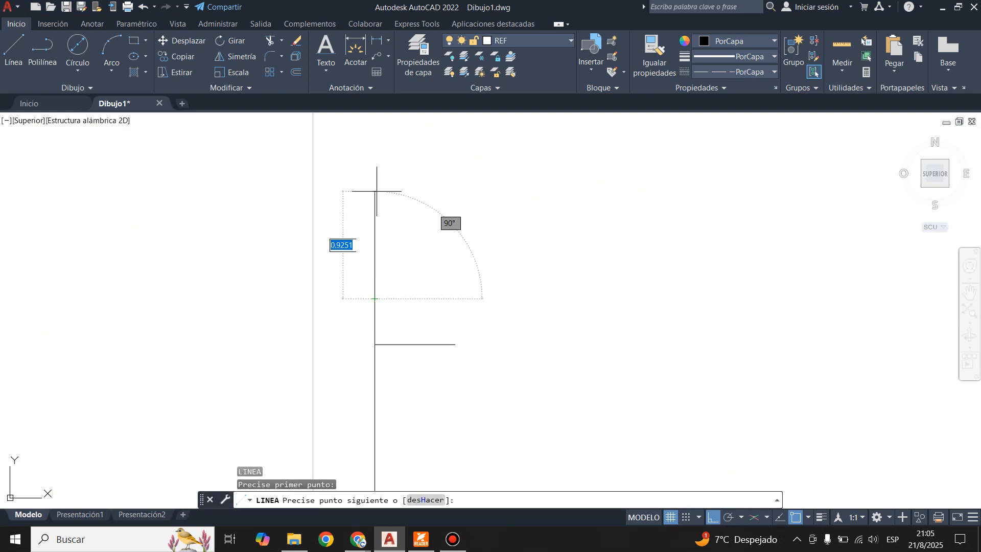
pyautogui.click(430, 298)
pyautogui.press('Return')
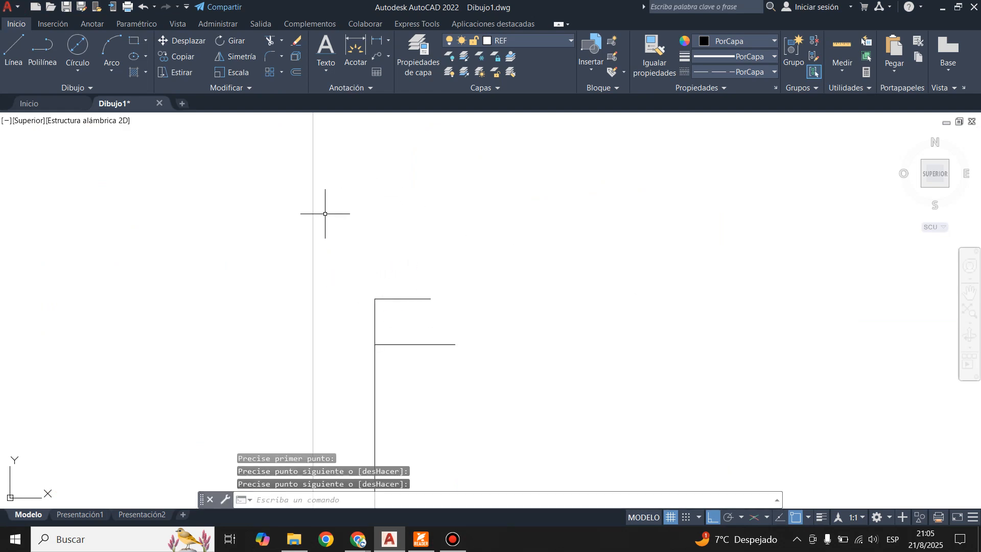
# Step: Draw a 5.275 m vertical reference line upward from the upper mark for the Recámara 3 side, per cs05-Modelo.pdf
pyautogui.press('Return')
pyautogui.click(375, 299)
pyautogui.scroll(3, 377, 304)
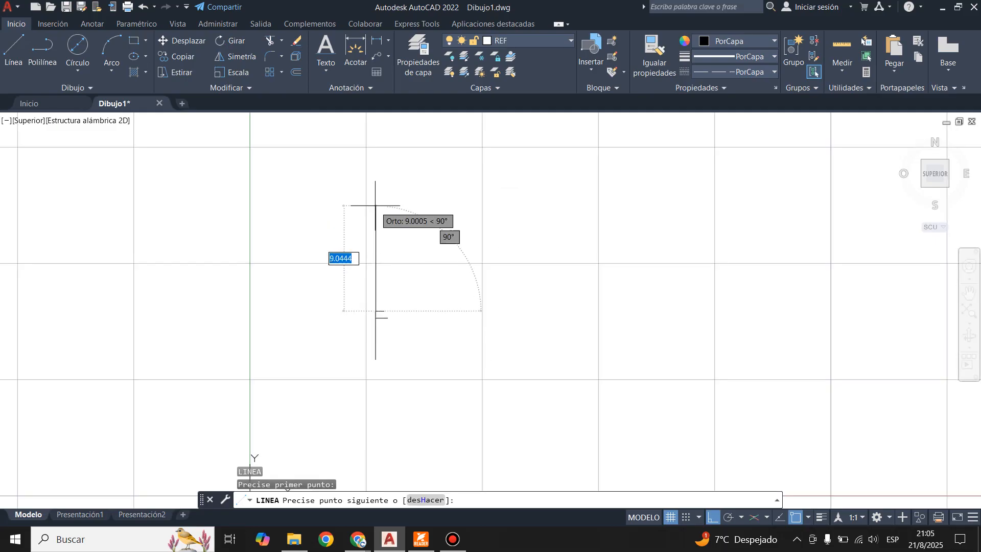
pyautogui.click(427, 546)
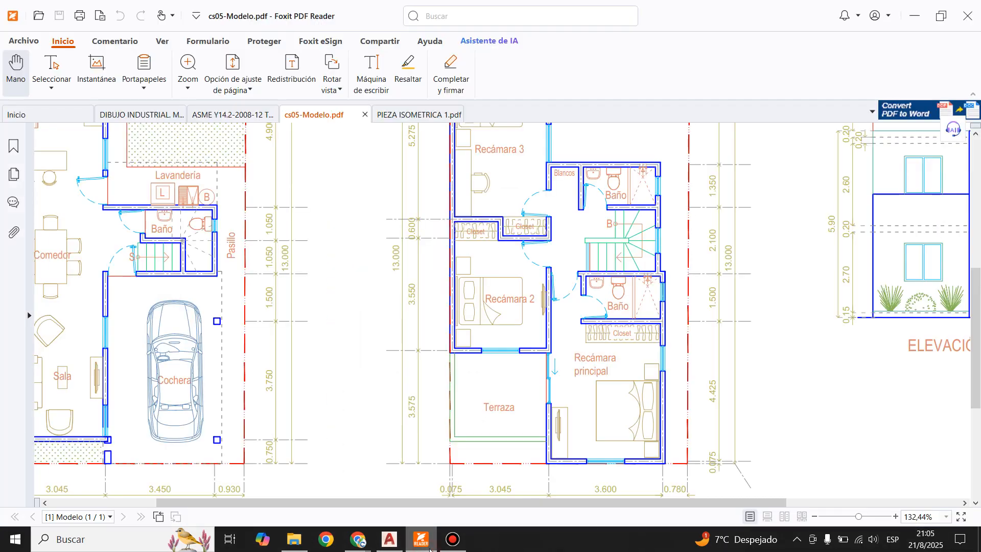
pyautogui.scroll(3, 448, 383)
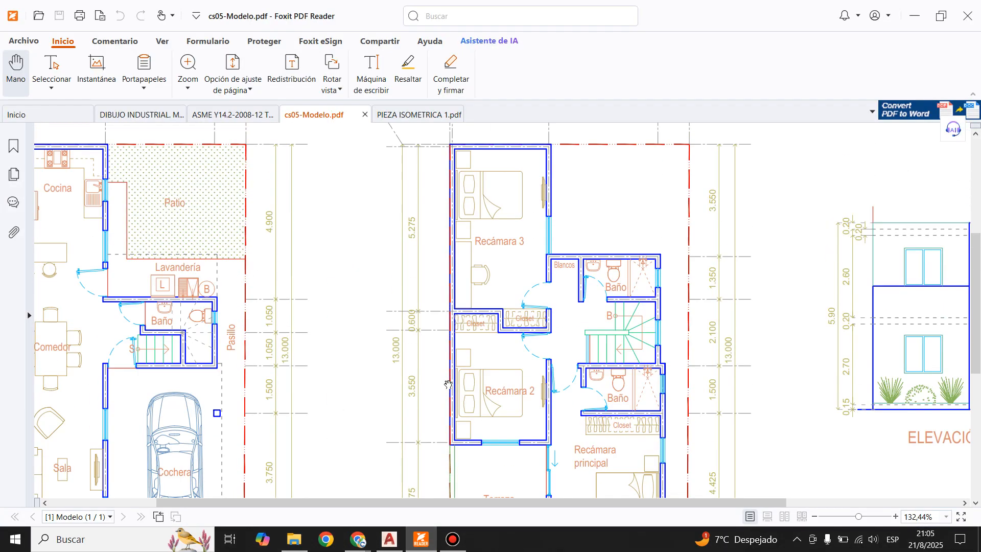
pyautogui.click(389, 539)
pyautogui.write('5')
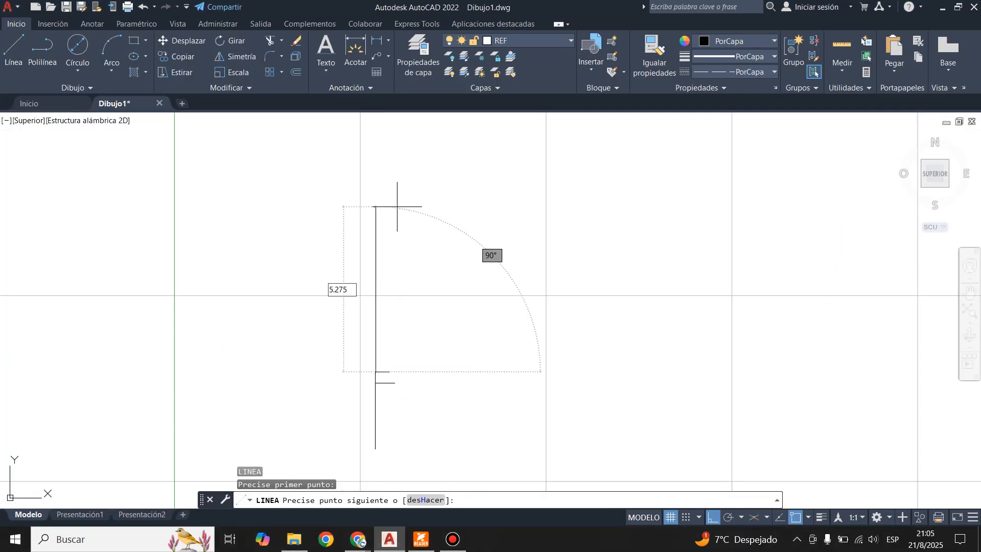
pyautogui.write('.275')
pyautogui.press('Return')
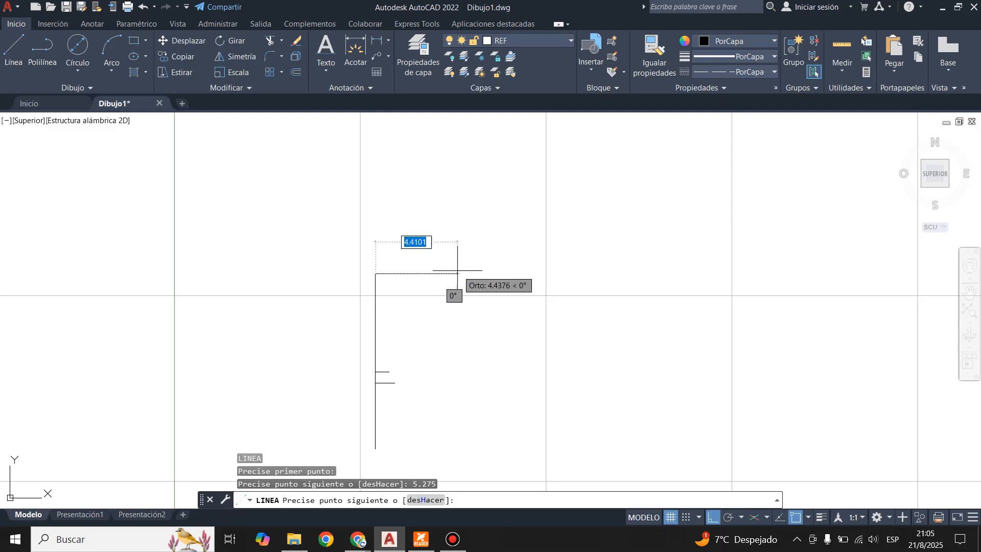
# Step: Continue the reference outline 3.045 m to the right along the top of Recámara 3, per the PDF plan
pyautogui.scroll(4, 444, 298)
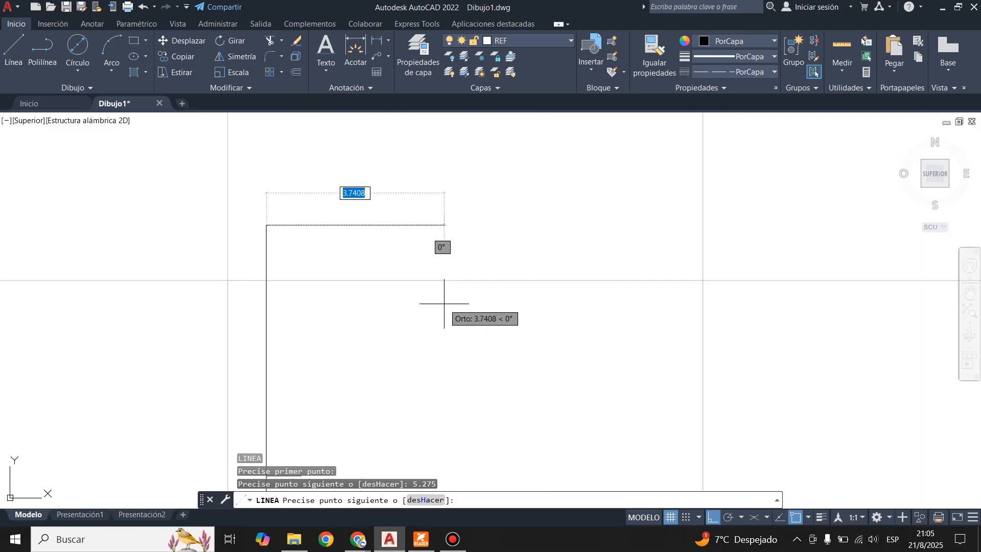
pyautogui.click(425, 544)
pyautogui.scroll(3, 523, 383)
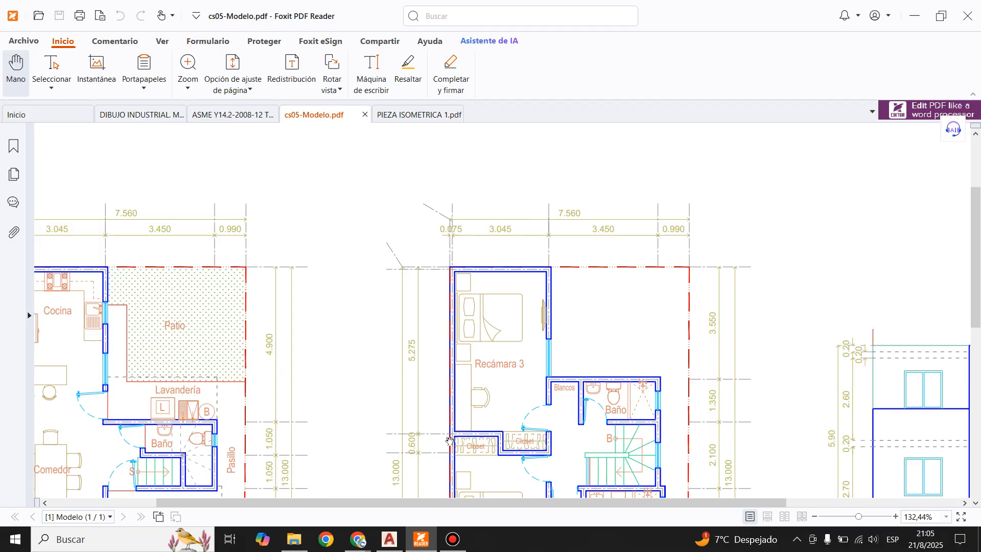
pyautogui.click(389, 539)
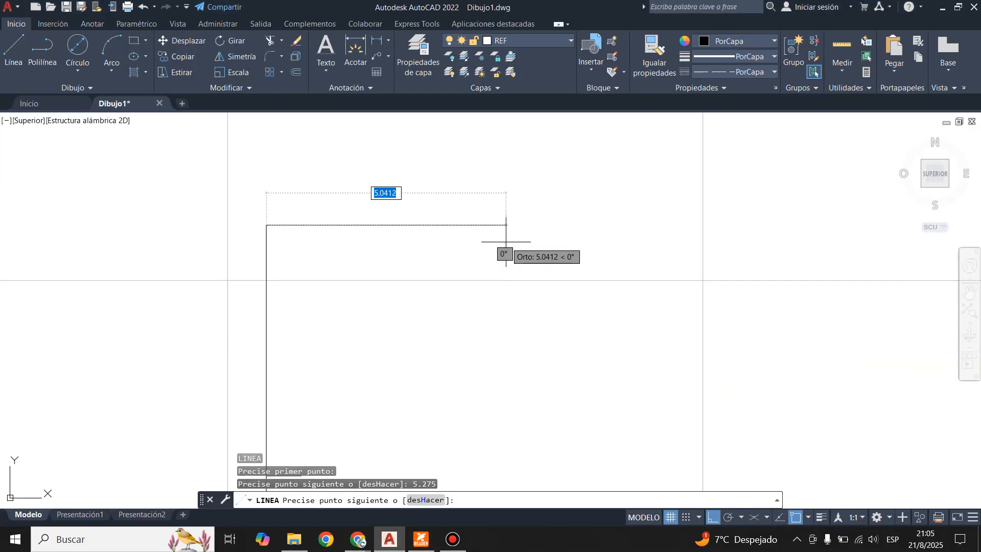
pyautogui.write('3.045')
pyautogui.press('Return')
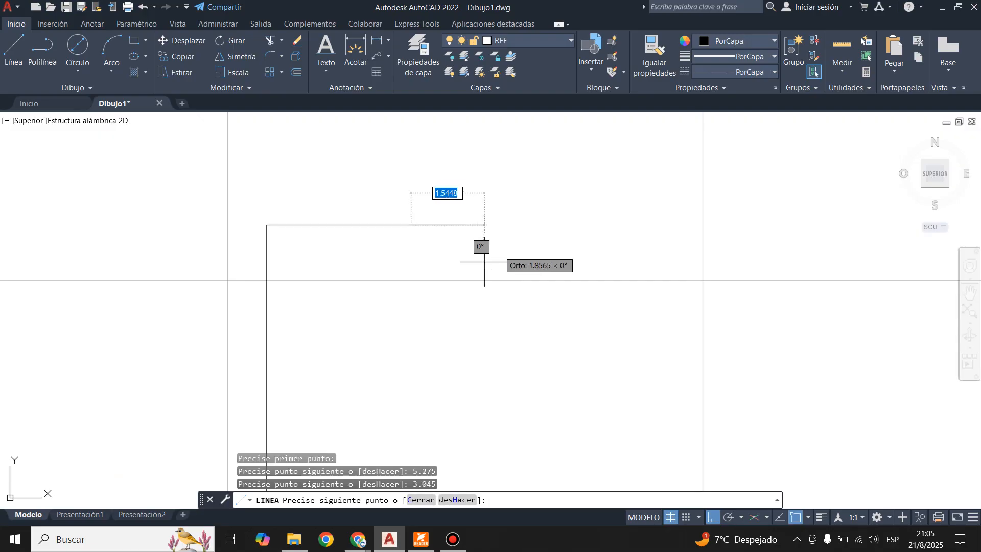
# Step: Continue the reference outline 3.550 m downward along the right side of Recámara 3, per the PDF plan
pyautogui.click(431, 540)
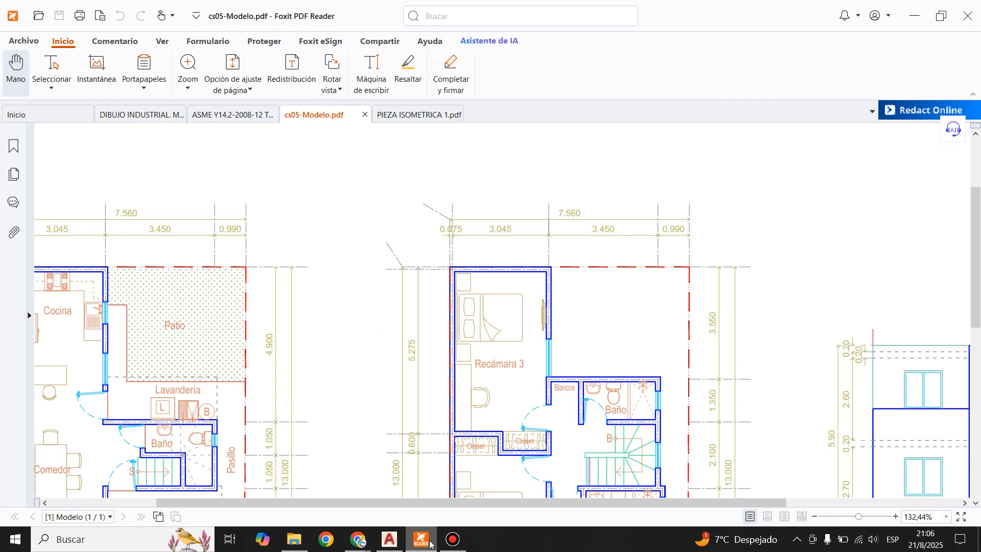
pyautogui.click(430, 543)
pyautogui.write('3')
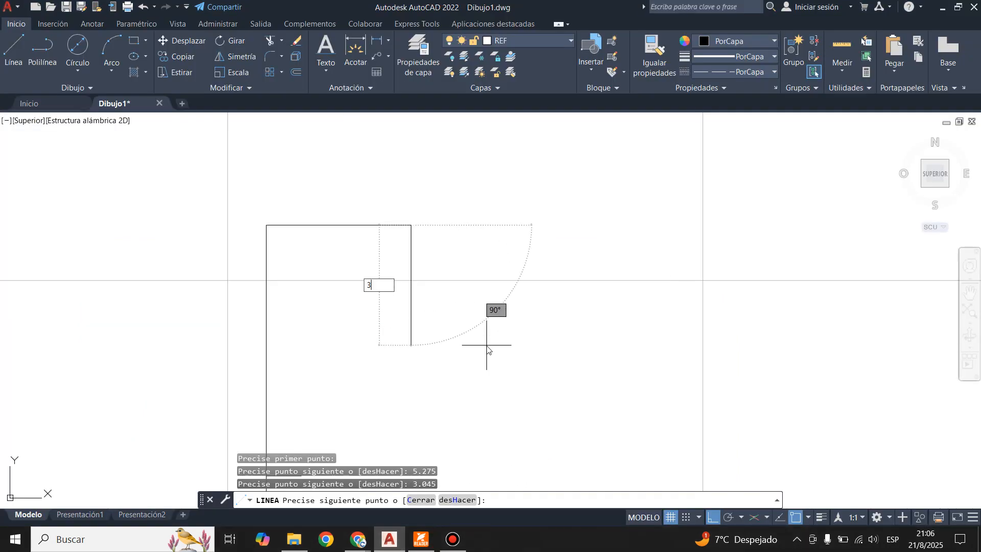
pyautogui.write('.550')
pyautogui.press('Return')
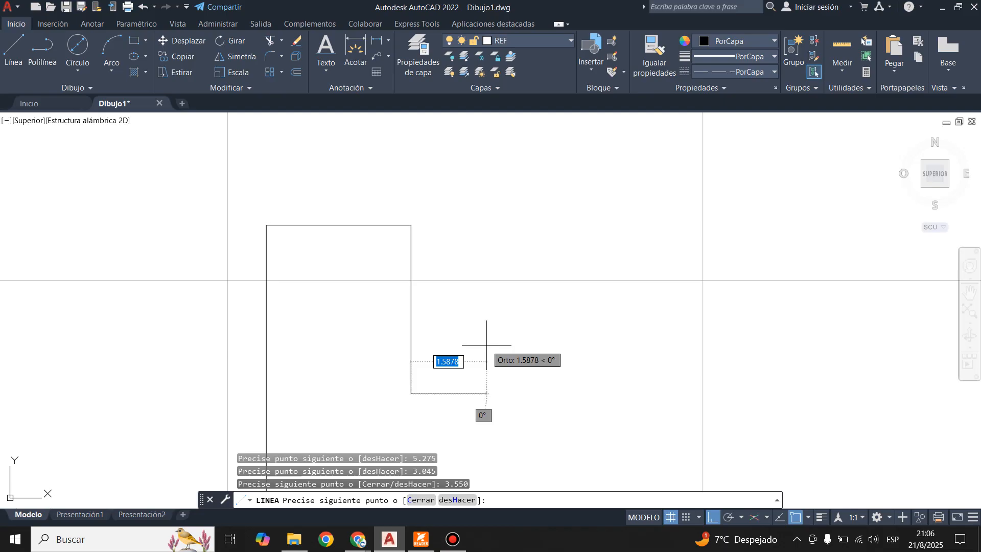
# Step: Continue the reference outline 3.450 m to the right above the upper bathroom, per the PDF plan
pyautogui.click(421, 542)
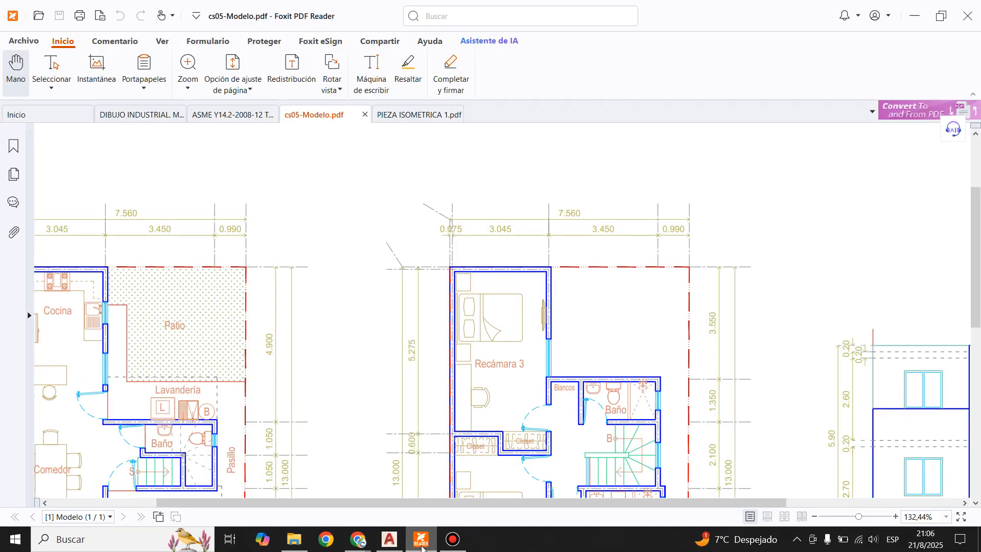
pyautogui.click(421, 543)
pyautogui.write('3')
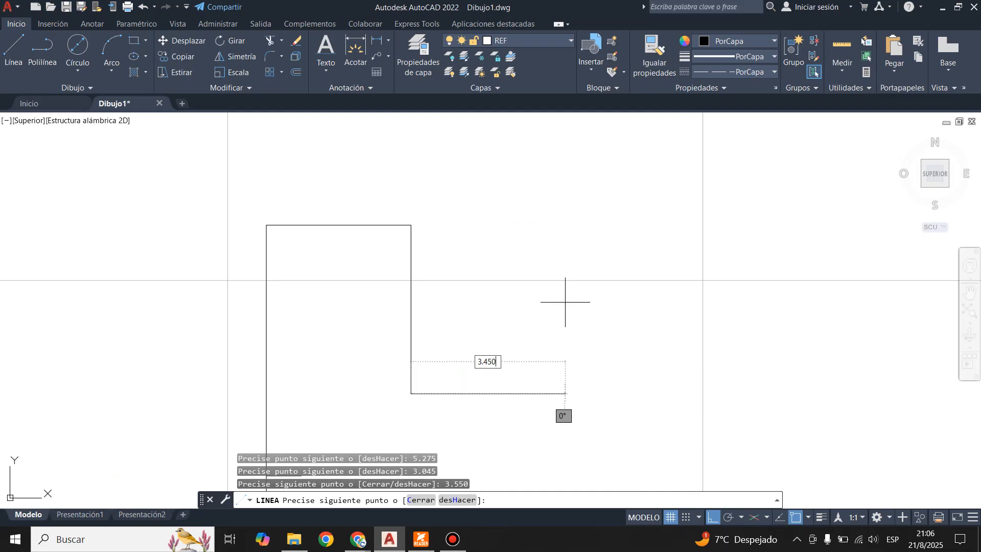
pyautogui.write('.450')
pyautogui.press('Return')
# Step: Continue the outline 1.350 m downward beside the upper bathroom and end it with a horizontal mark about 1.8 m long to the left
pyautogui.scroll(-4, 545, 242)
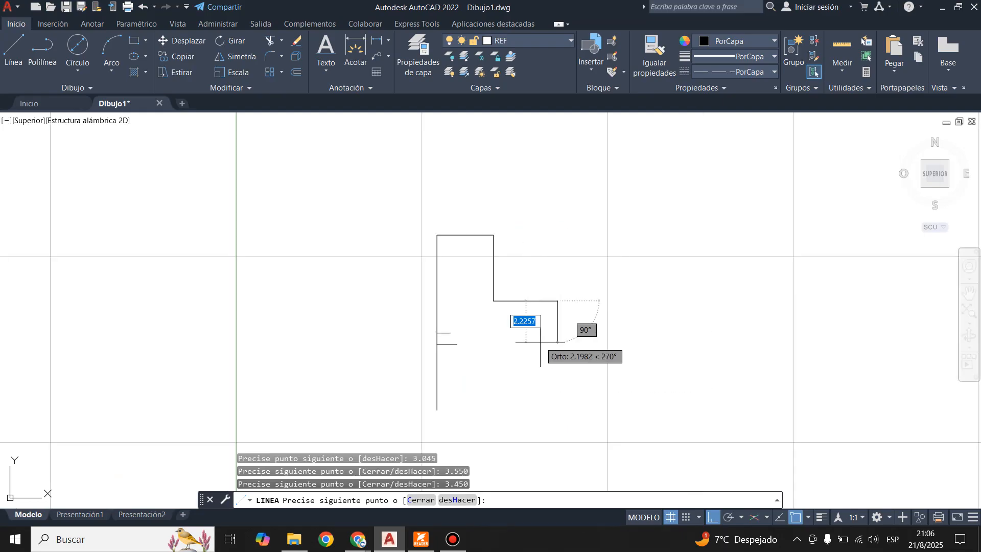
pyautogui.scroll(4, 540, 341)
pyautogui.click(427, 541)
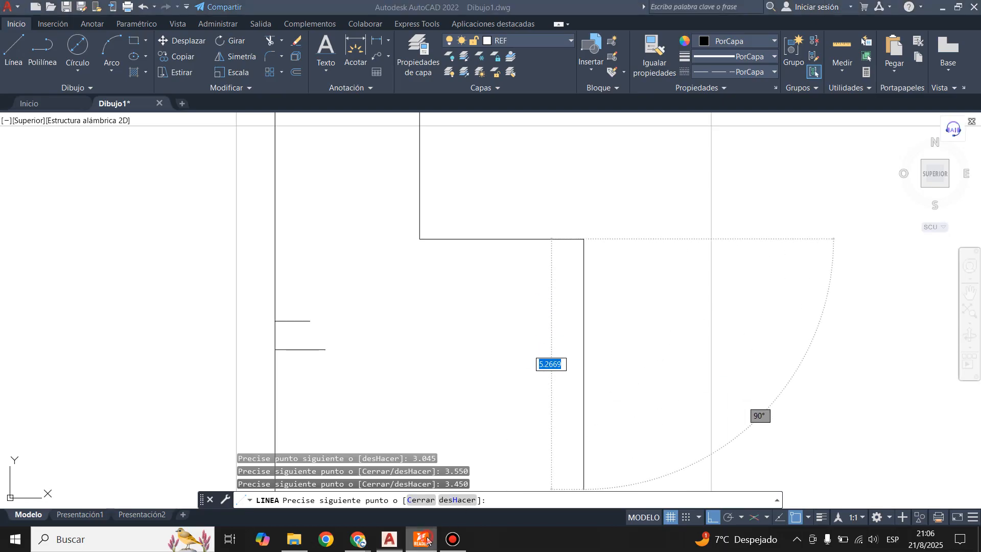
pyautogui.click(389, 539)
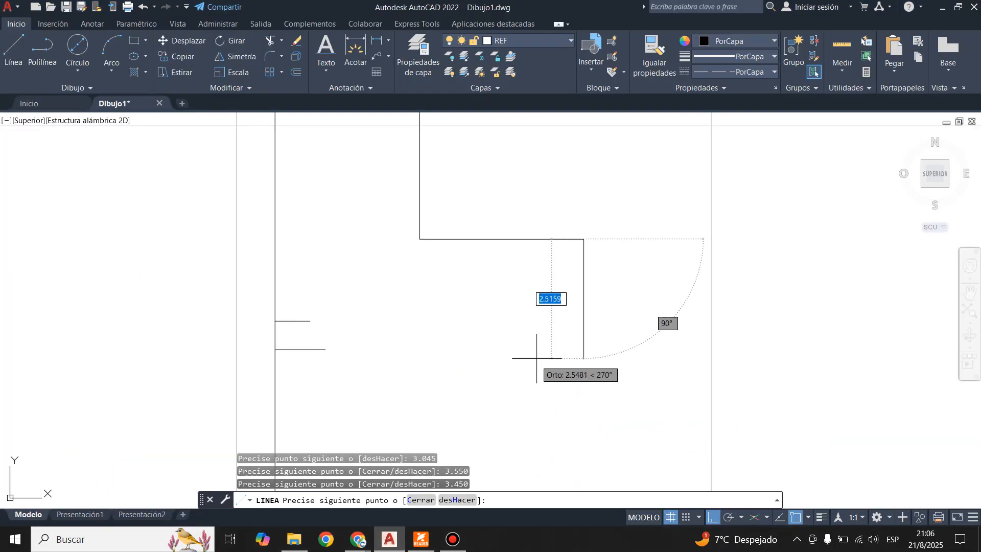
pyautogui.write('1.350')
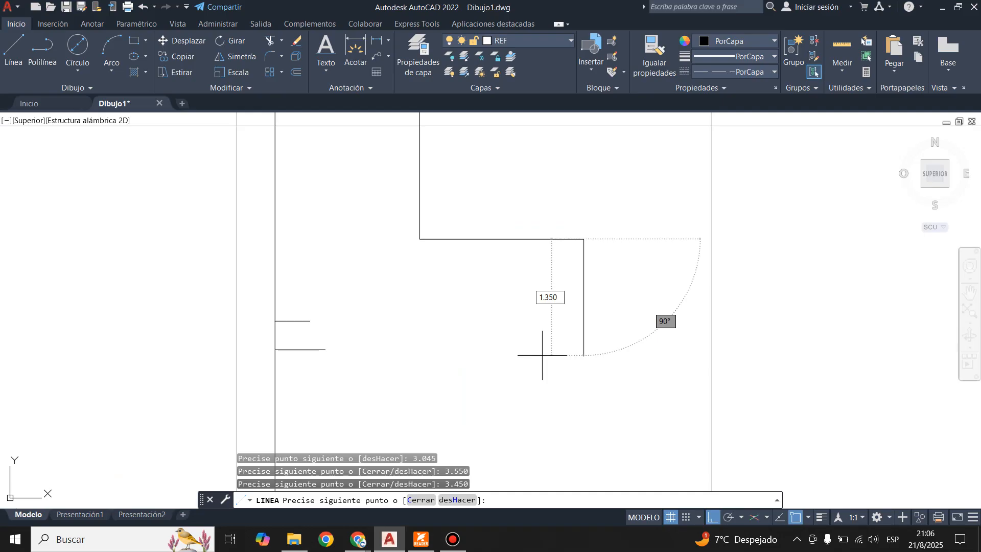
pyautogui.press('Return')
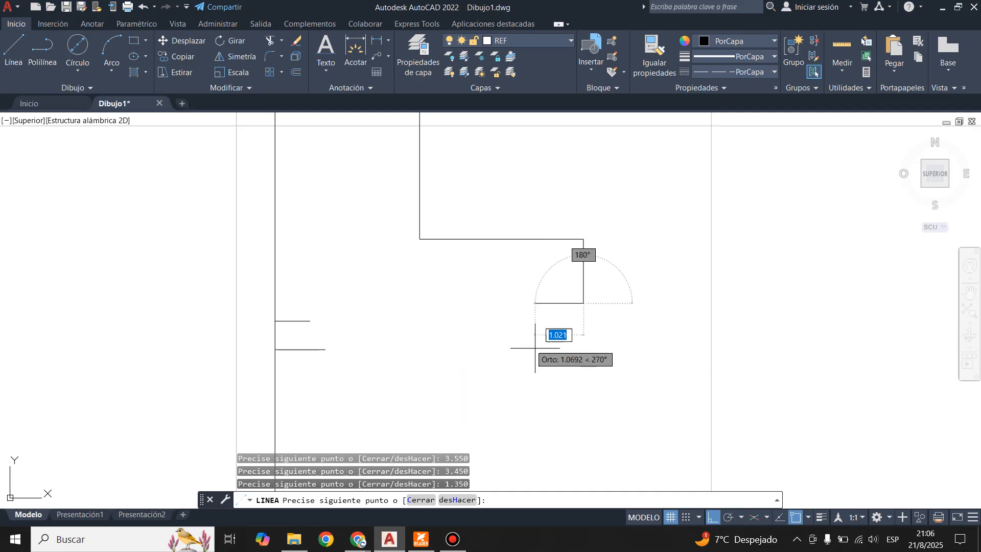
pyautogui.click(497, 306)
pyautogui.press('Return')
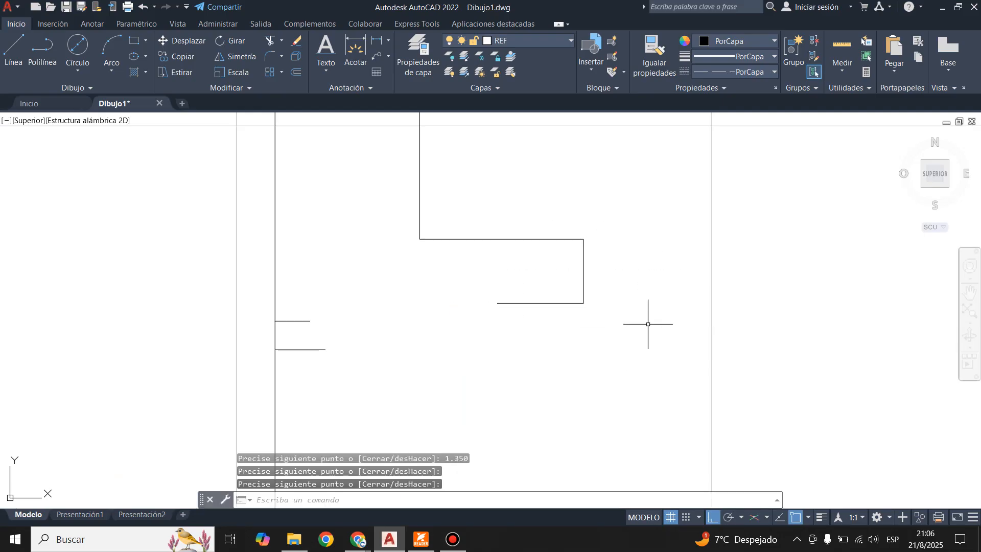
# Step: Continue the reference outline 2.1 m downward beside the staircase, per the PDF plan, and end it with a horizontal mark about 1.7 m long to the left
pyautogui.press('Return')
pyautogui.click(583, 303)
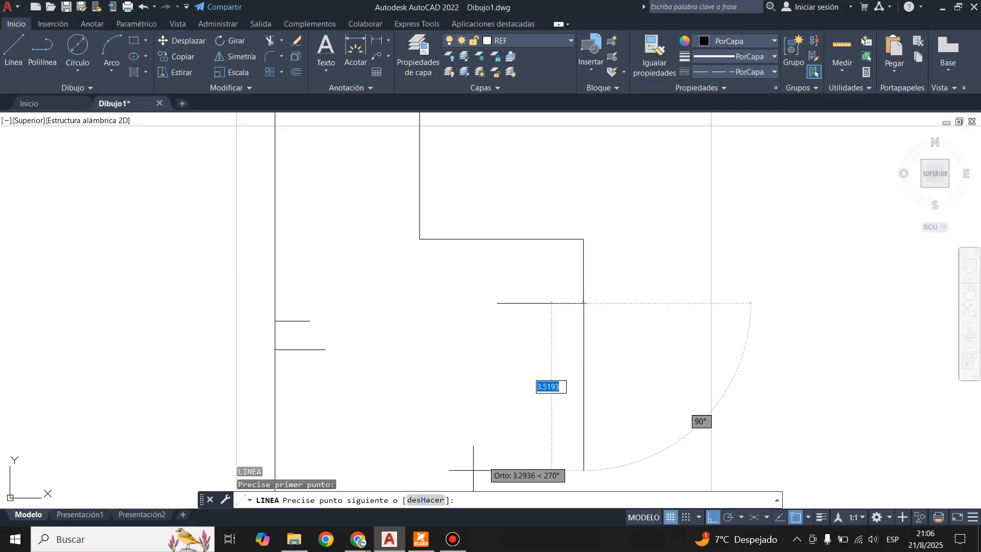
pyautogui.click(421, 541)
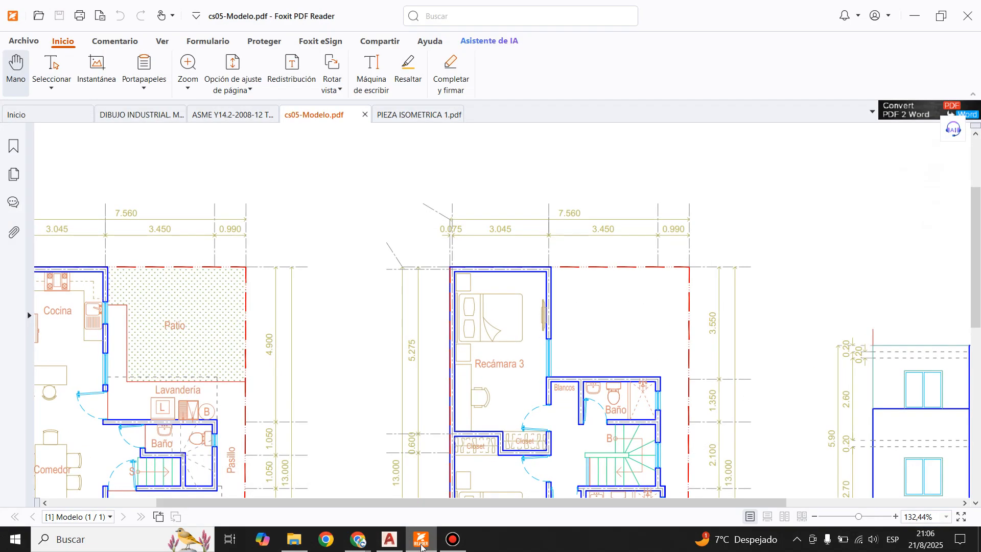
pyautogui.click(421, 544)
pyautogui.write('2.1')
pyautogui.press('Return')
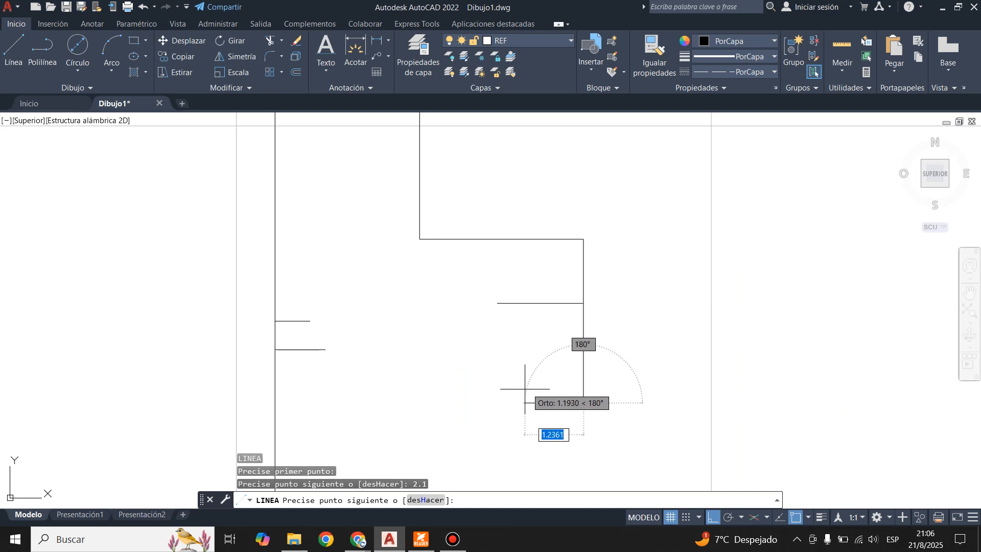
pyautogui.click(504, 406)
pyautogui.press('Return')
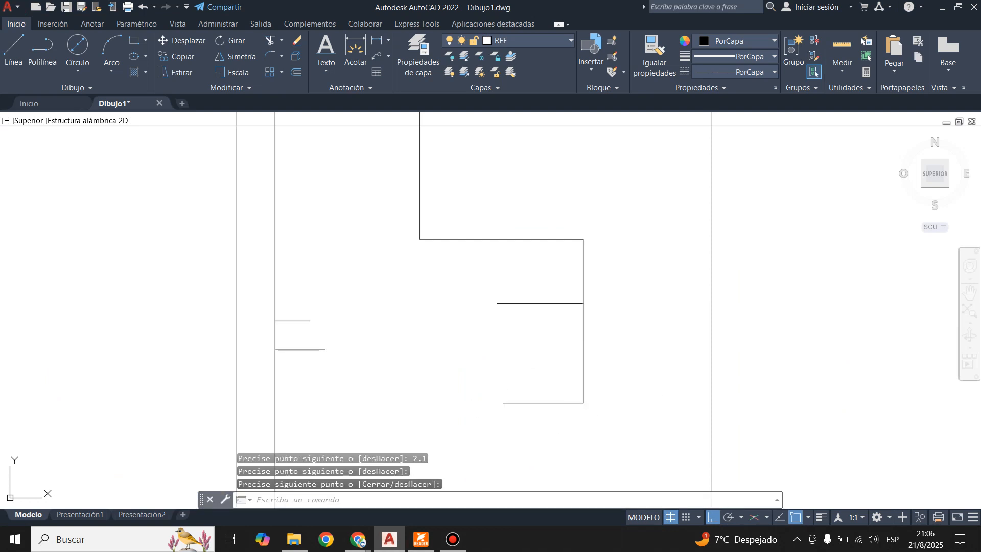
pyautogui.press('Return')
pyautogui.click(583, 403)
pyautogui.scroll(-2, 610, 232)
pyautogui.scroll(2, 598, 352)
# Step: Draw a 3.045 m reference line to the right along the bottom of Recámara 2, starting from the left wall line's lower end, per the PDF plan
pyautogui.click(419, 542)
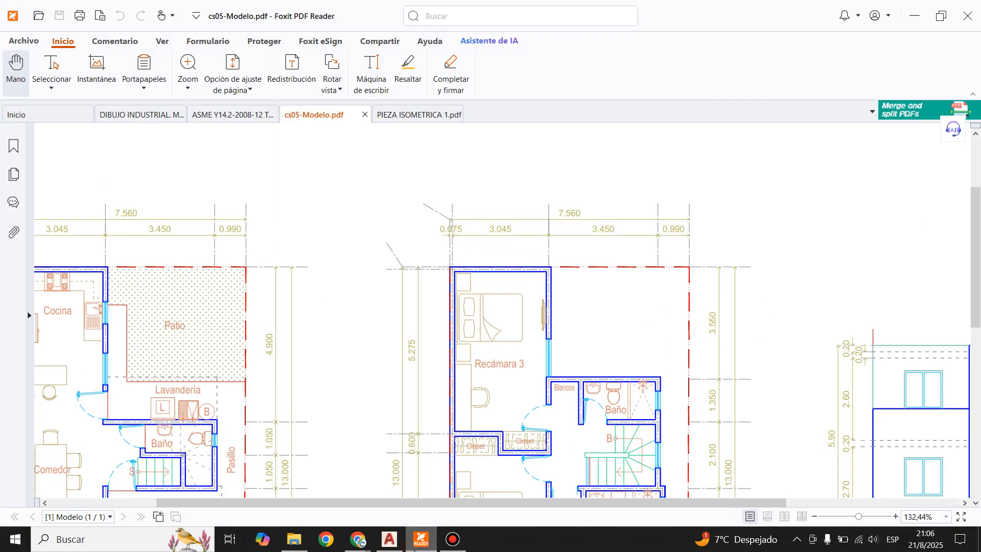
pyautogui.scroll(-5, 551, 336)
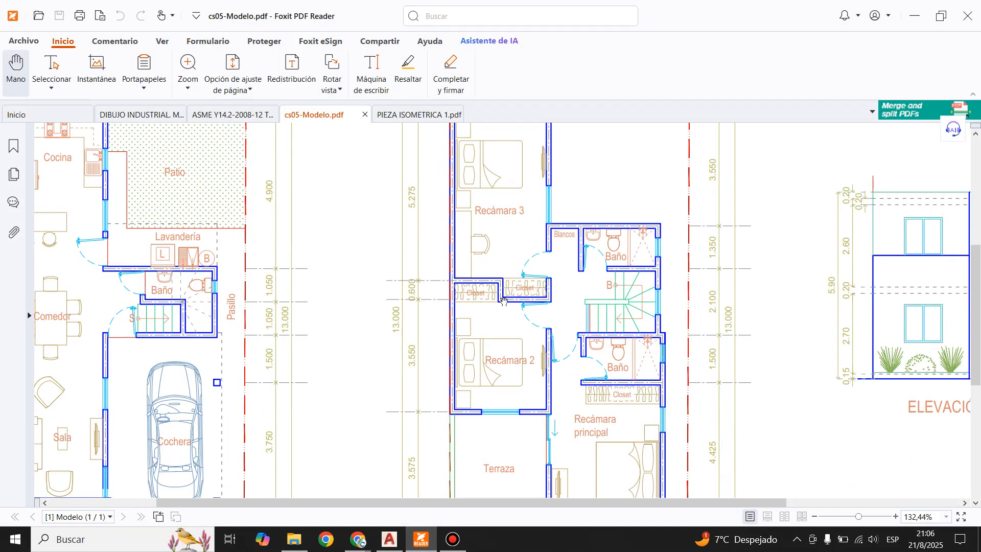
pyautogui.scroll(-2, 531, 331)
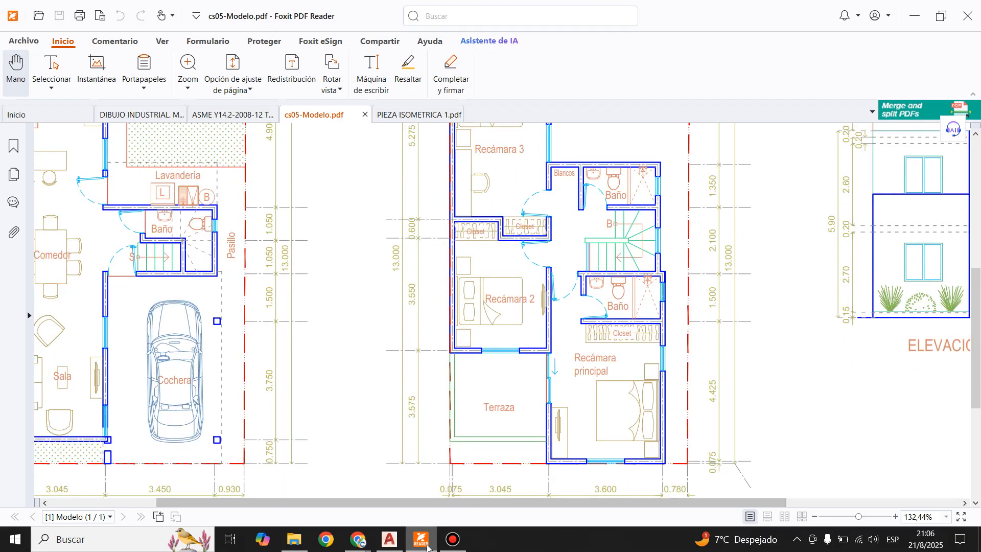
pyautogui.click(390, 539)
pyautogui.press('Escape')
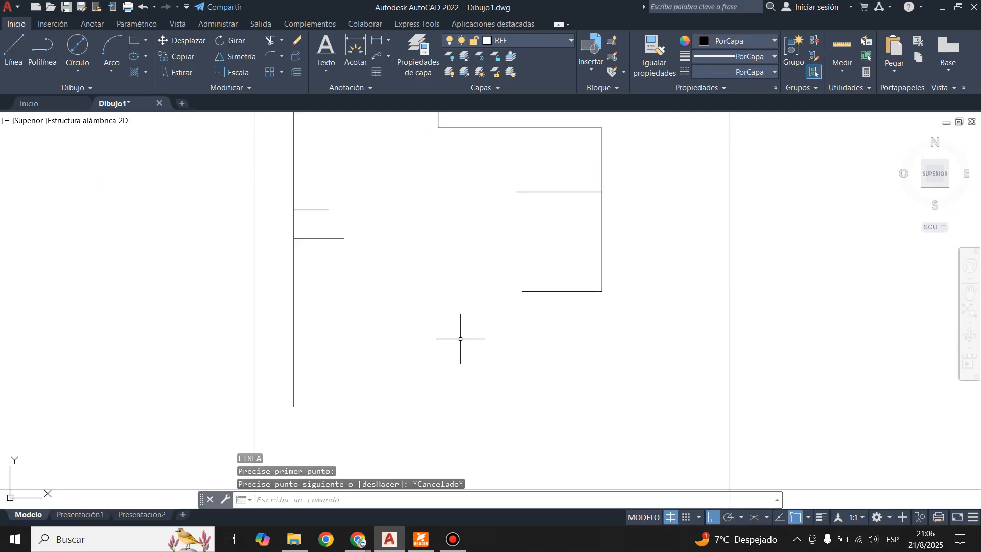
pyautogui.write('l')
pyautogui.press('Return')
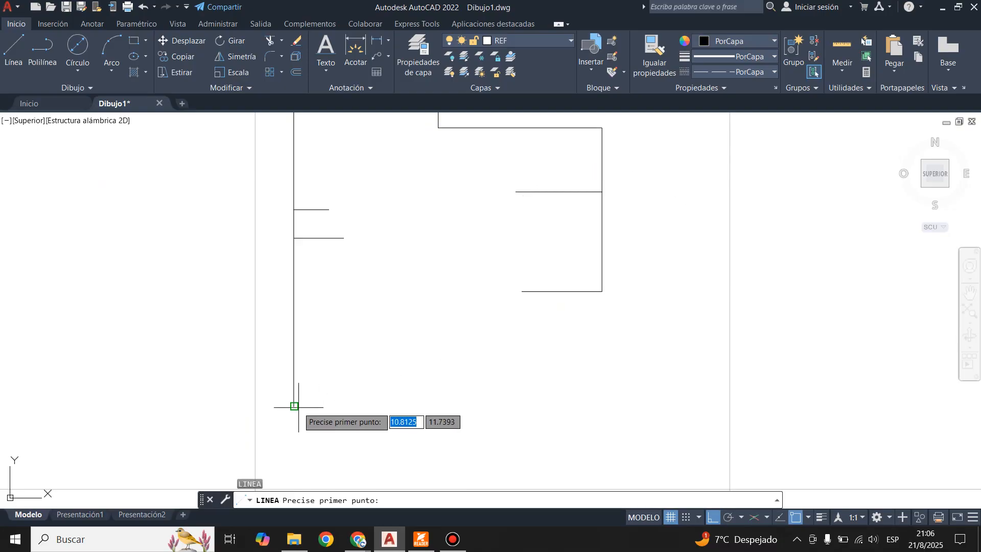
pyautogui.click(294, 406)
pyautogui.write('3.045')
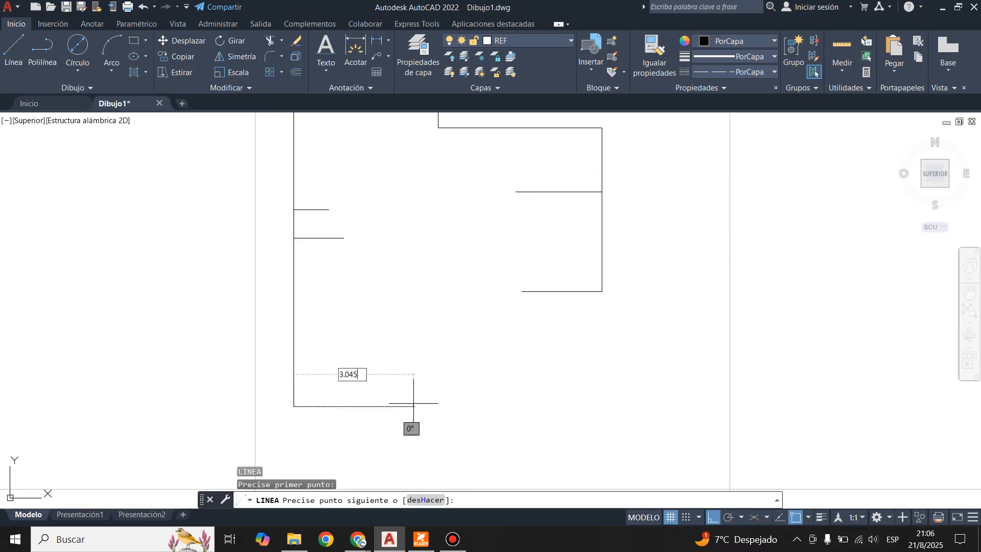
pyautogui.press('Return')
# Step: Continue the reference outline 3.575 m downward between Terraza and Recámara principal, per the PDF plan
pyautogui.scroll(-2, 462, 357)
pyautogui.scroll(5, 464, 397)
pyautogui.click(421, 542)
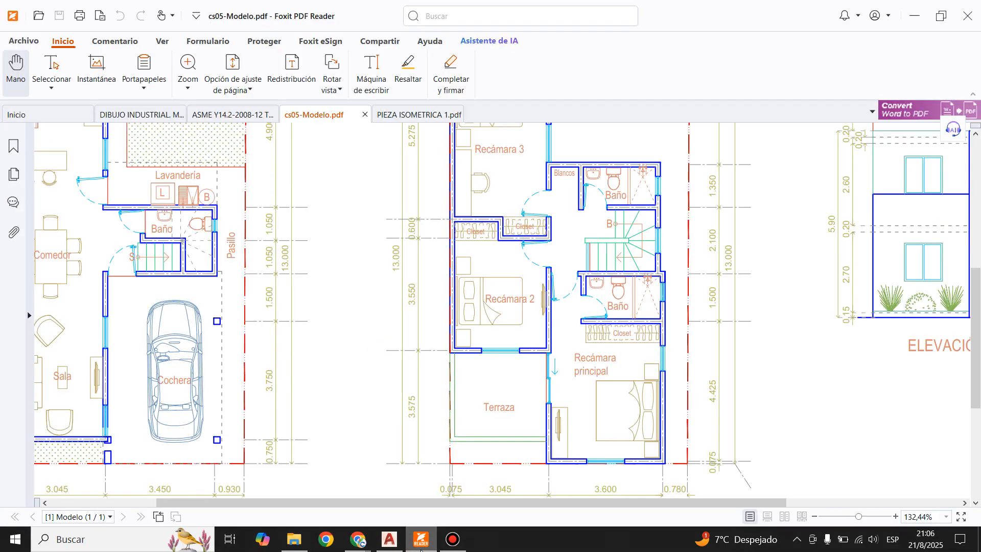
pyautogui.click(421, 543)
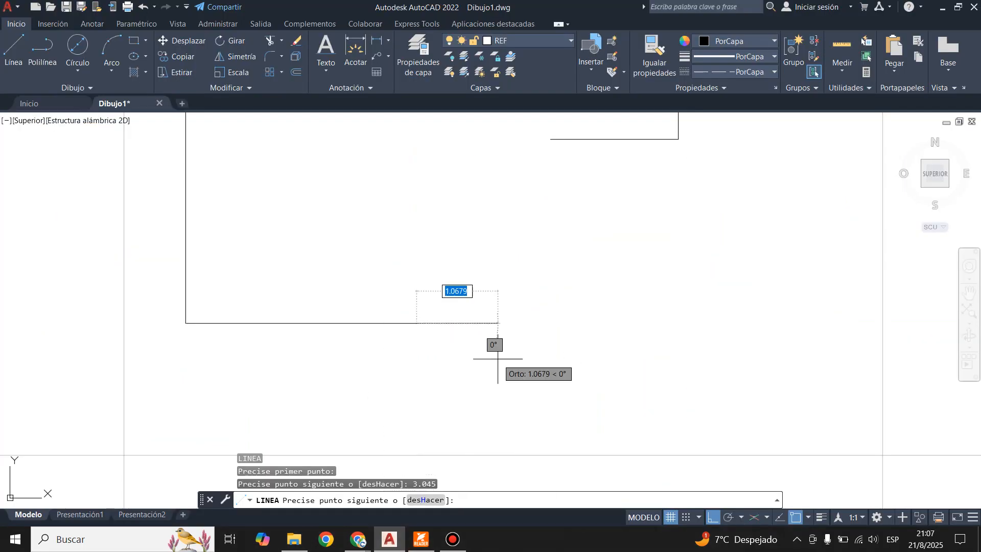
pyautogui.write('3.575')
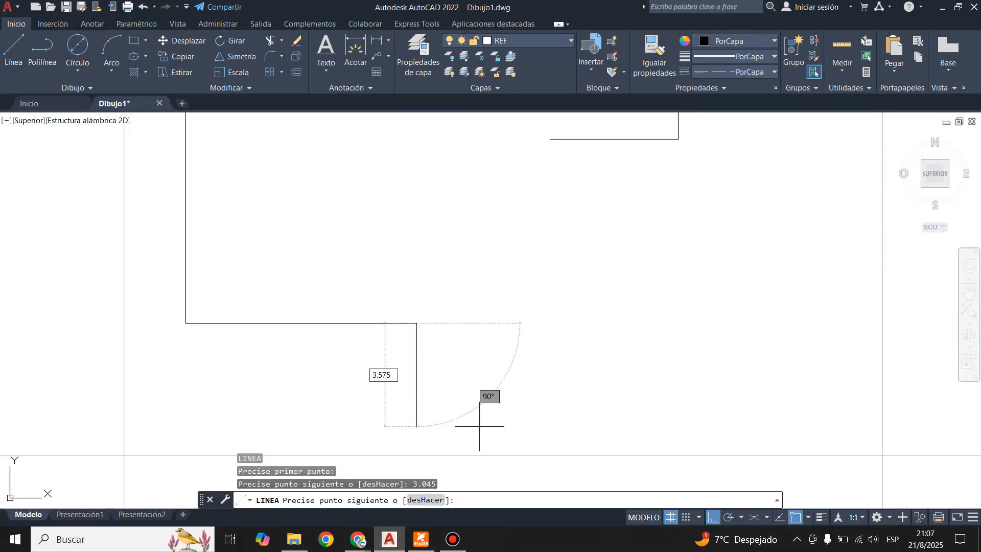
pyautogui.press('Return')
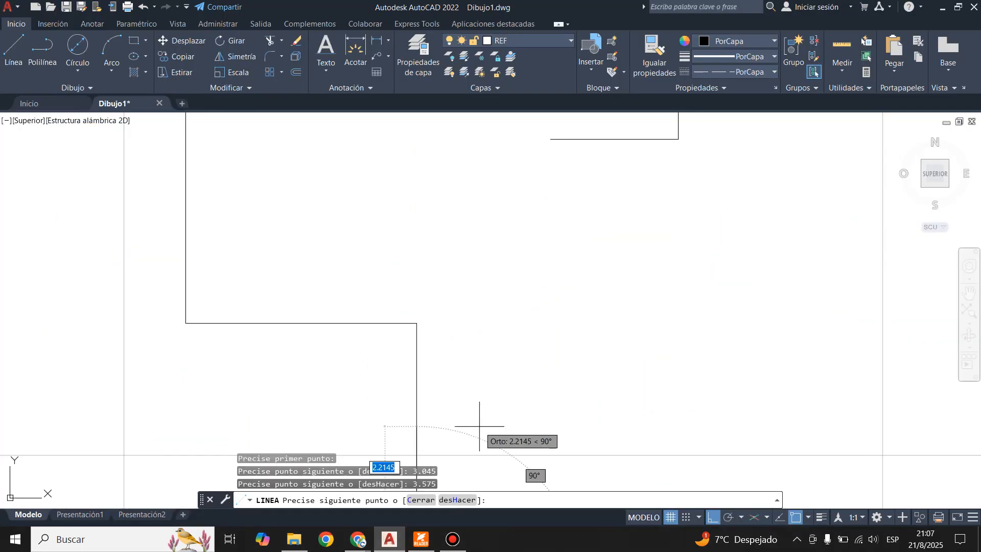
# Step: Continue the reference outline 3.6 m to the right along the bottom of Recámara principal, per the PDF plan
pyautogui.scroll(-4, 477, 301)
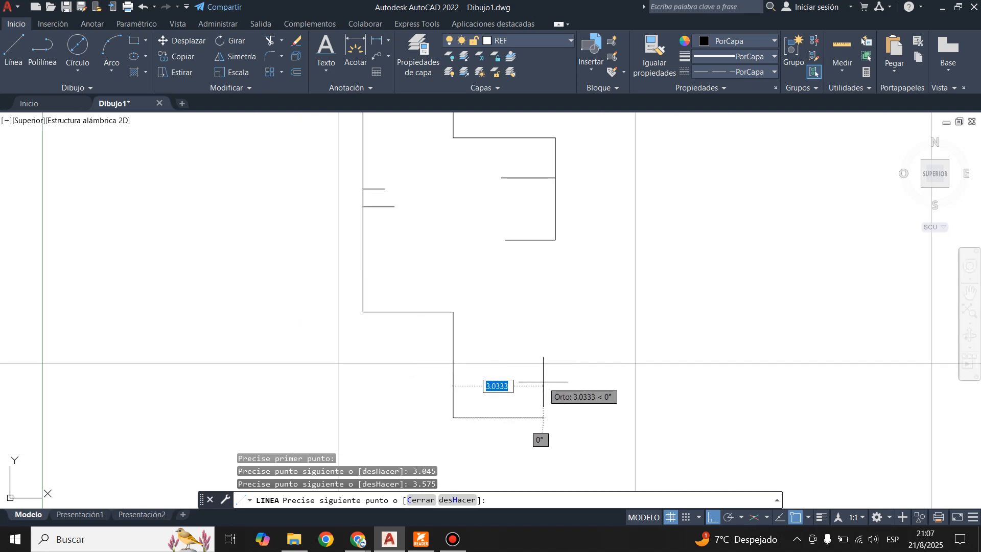
pyautogui.click(429, 546)
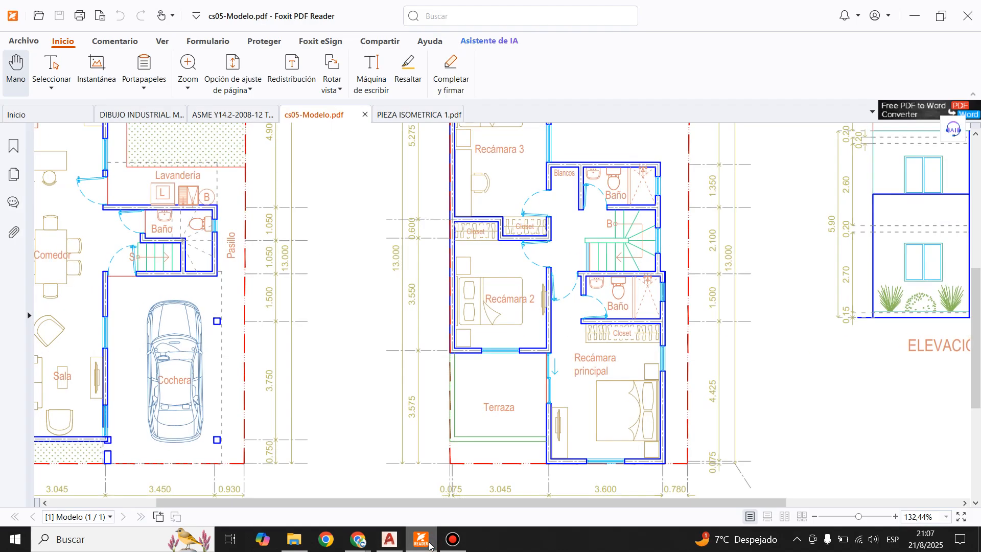
pyautogui.click(429, 546)
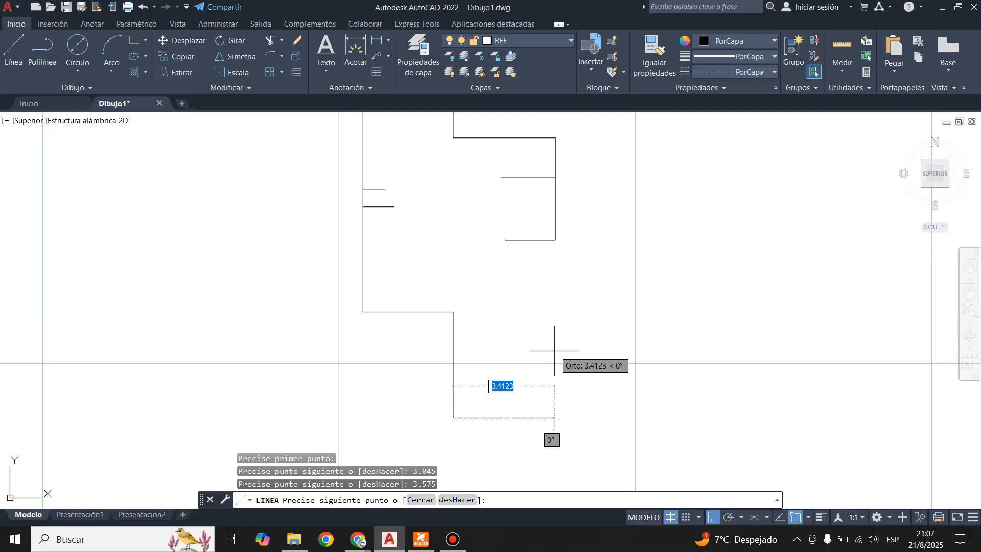
pyautogui.write('3.')
pyautogui.press('Return')
# Step: Run the outline about 6.1 m upward, slightly past the horizontal mark below the stairs, and join that mark's right end to it with a short segment
pyautogui.scroll(3, 552, 197)
pyautogui.scroll(4, 576, 295)
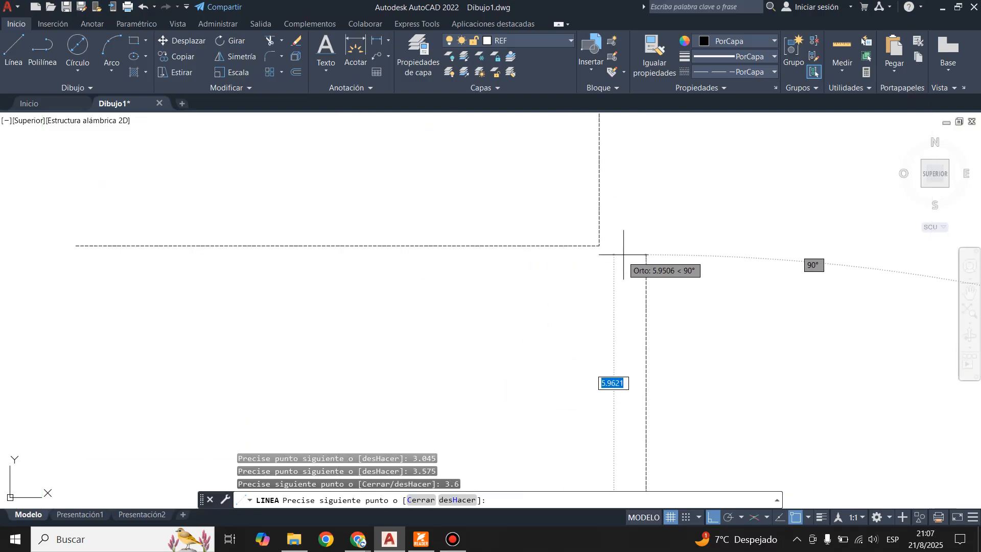
pyautogui.click(644, 221)
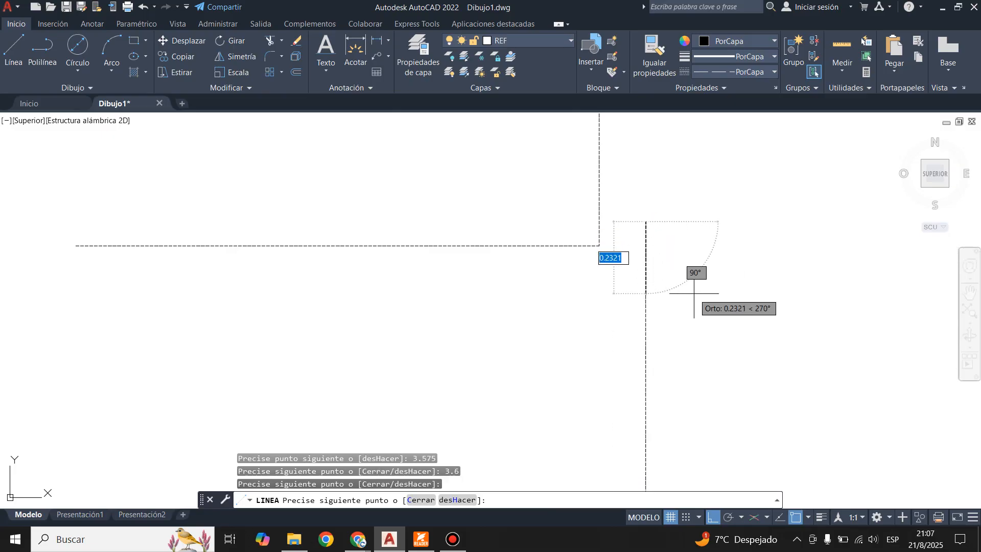
pyautogui.press('Return')
pyautogui.press('Return')
pyautogui.click(599, 245)
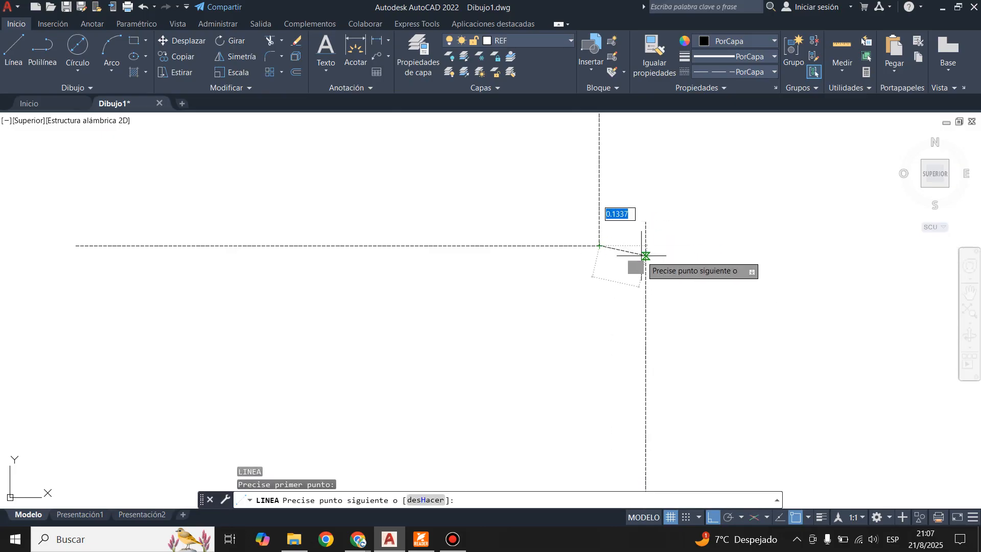
pyautogui.click(646, 246)
pyautogui.press('Return')
# Step: Trim the vertical line's overshoot above its junction with the horizontal line below the stairs
pyautogui.scroll(6, 658, 225)
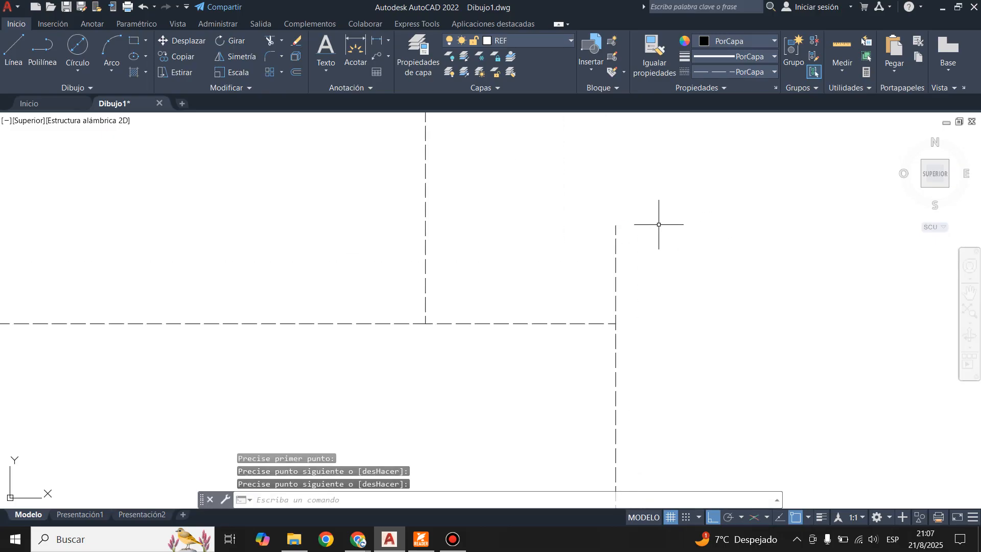
pyautogui.click(270, 40)
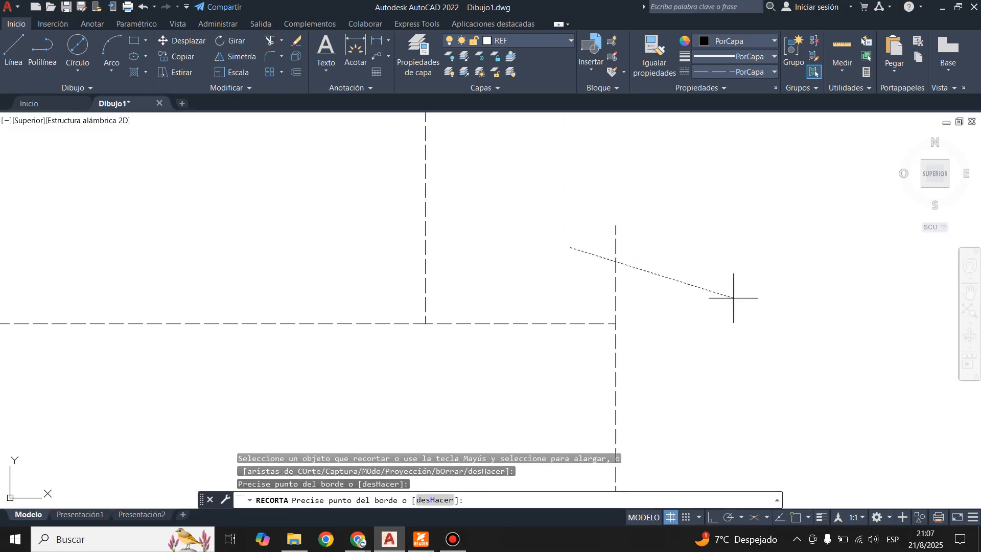
pyautogui.scroll(-5, 745, 302)
pyautogui.scroll(-3, 648, 236)
pyautogui.scroll(-2, 641, 322)
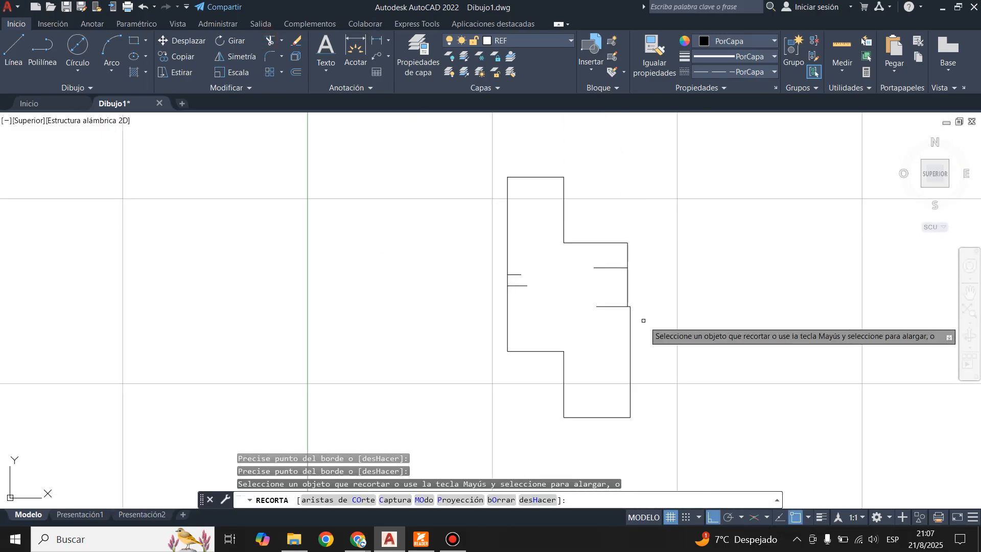
pyautogui.scroll(5, 647, 311)
pyautogui.press('Escape')
# Step: Examine the upper-floor PDF plan around Blancos, the bathrooms and the staircase for the interior wall positions, comparing it with the drawn outline
pyautogui.scroll(-5, 647, 311)
pyautogui.scroll(5, 637, 332)
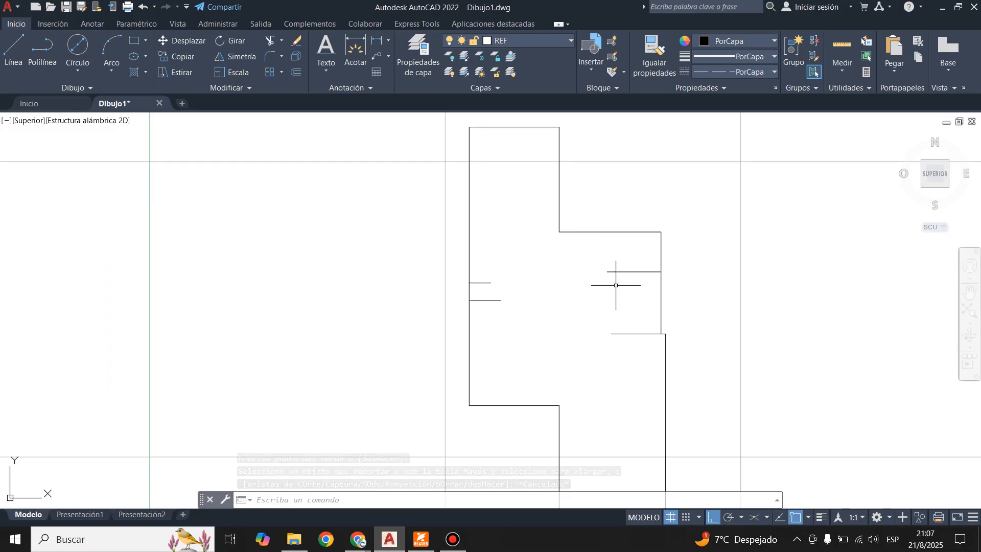
pyautogui.scroll(-1, 608, 267)
pyautogui.scroll(2, 627, 266)
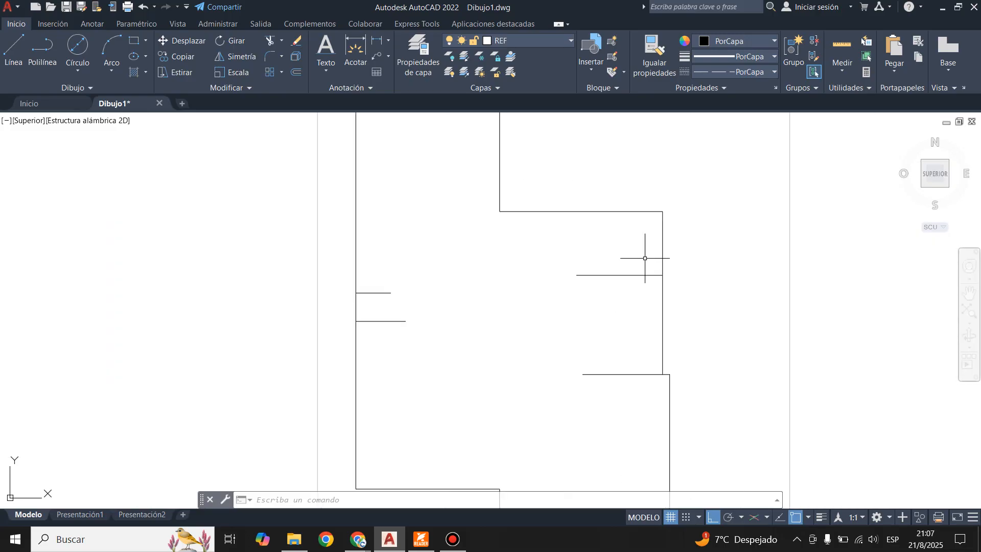
pyautogui.click(421, 539)
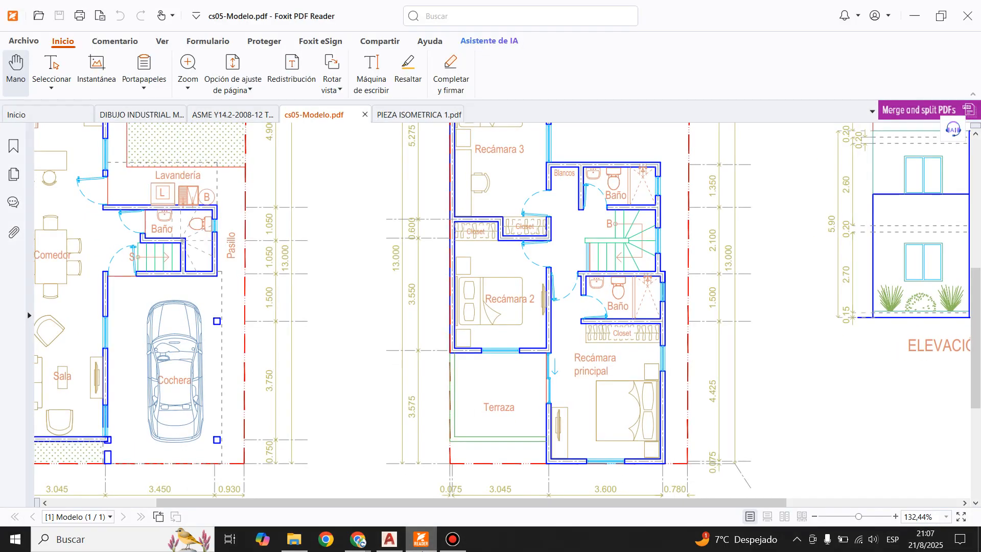
pyautogui.click(422, 541)
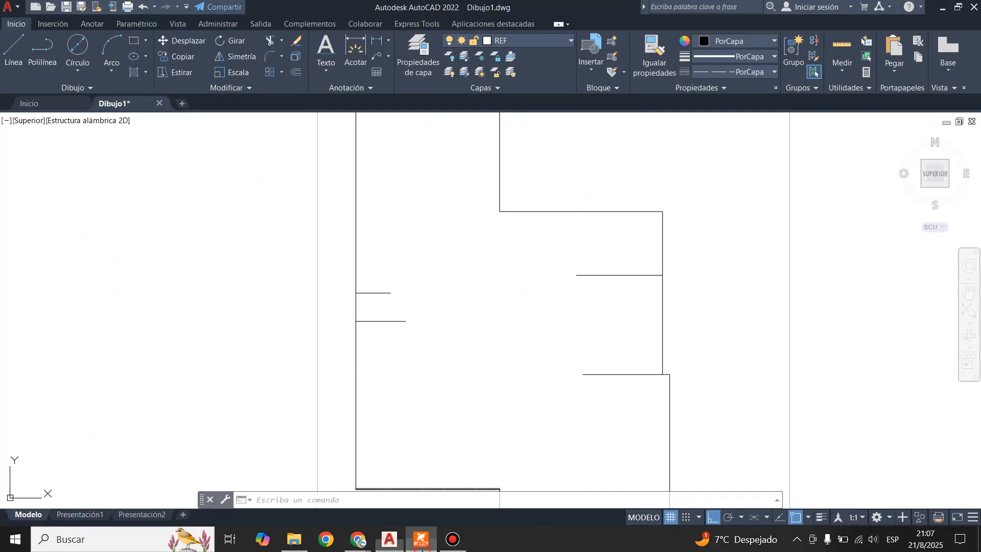
pyautogui.click(422, 541)
pyautogui.scroll(3, 654, 311)
pyautogui.scroll(1, 654, 313)
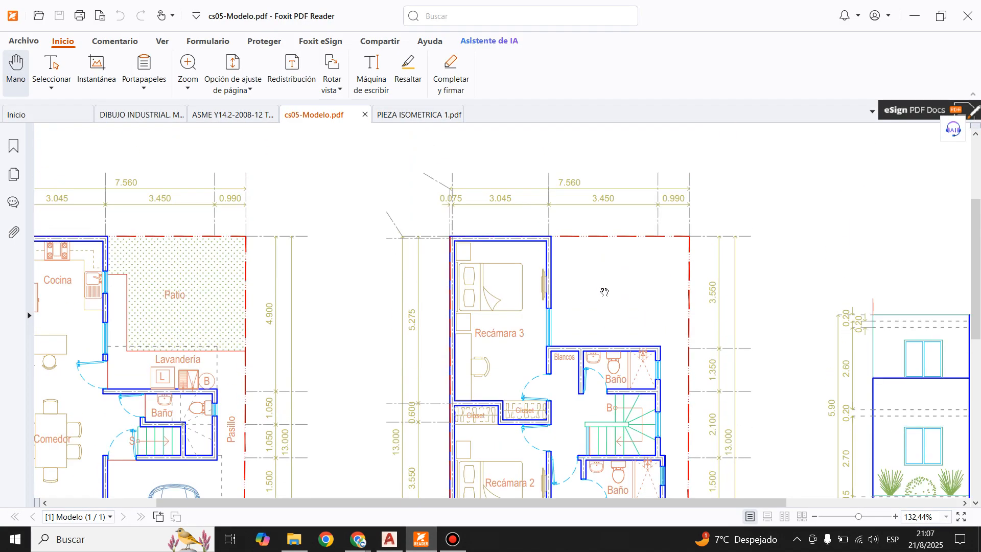
pyautogui.scroll(-1, 567, 322)
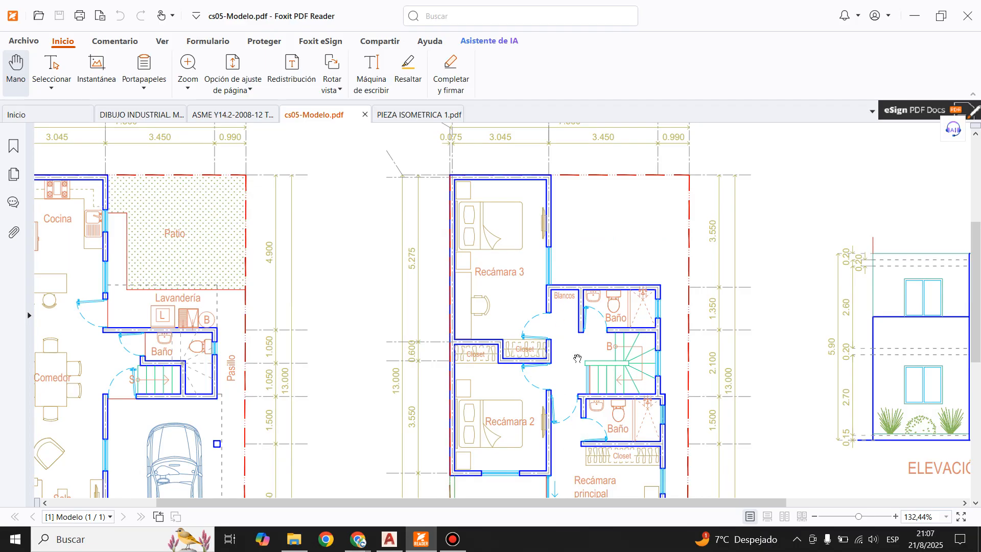
pyautogui.click(393, 544)
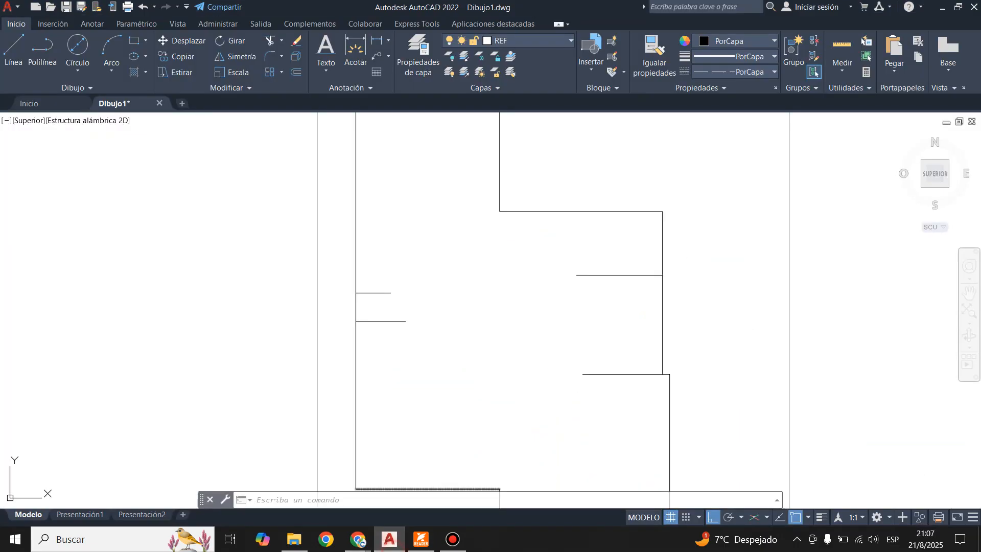
pyautogui.click(12, 53)
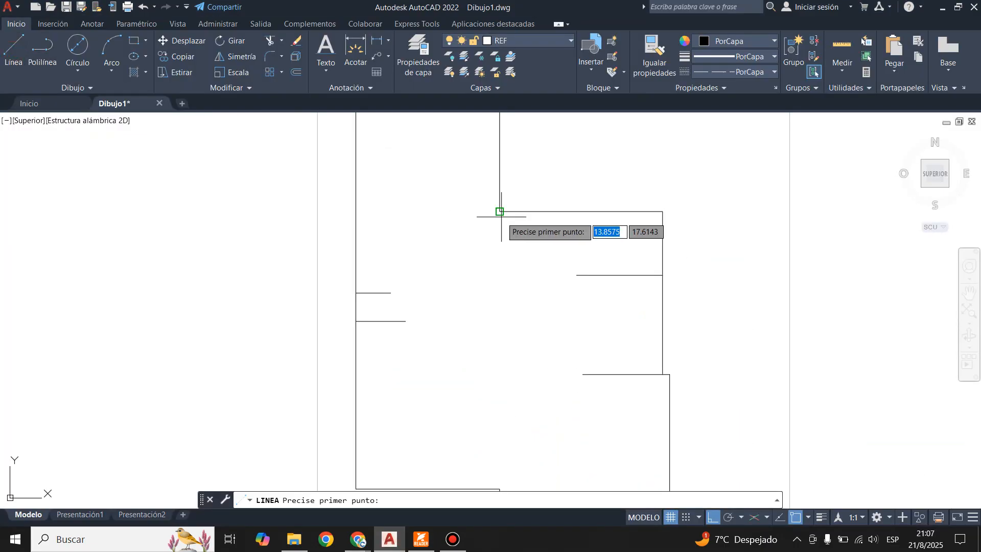
pyautogui.click(499, 211)
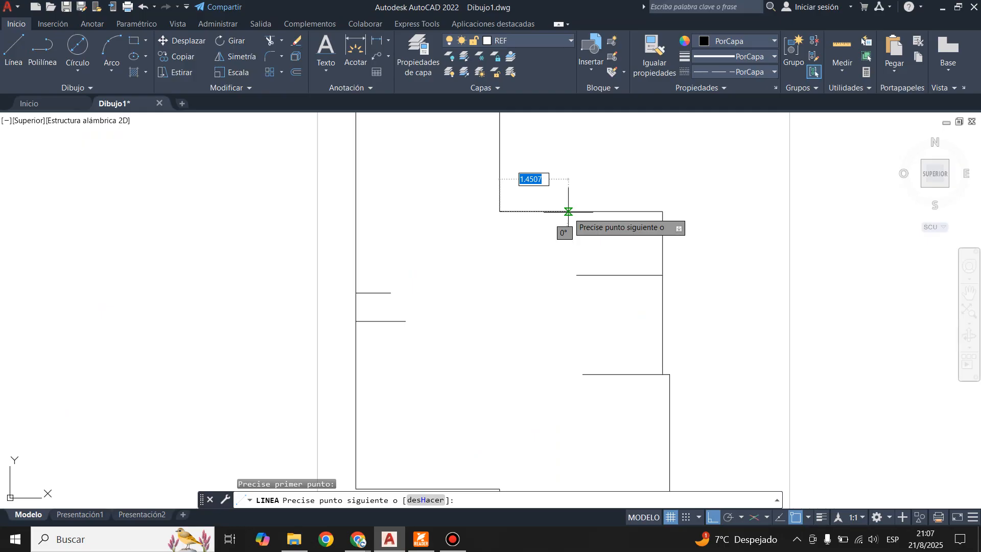
pyautogui.write('1')
pyautogui.press('Return')
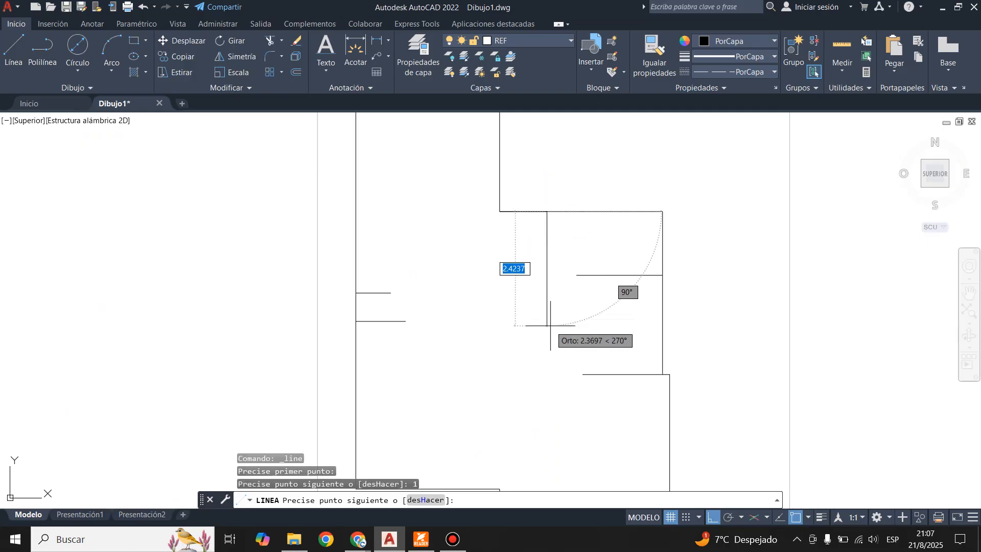
pyautogui.scroll(-3, 550, 349)
pyautogui.scroll(3, 550, 349)
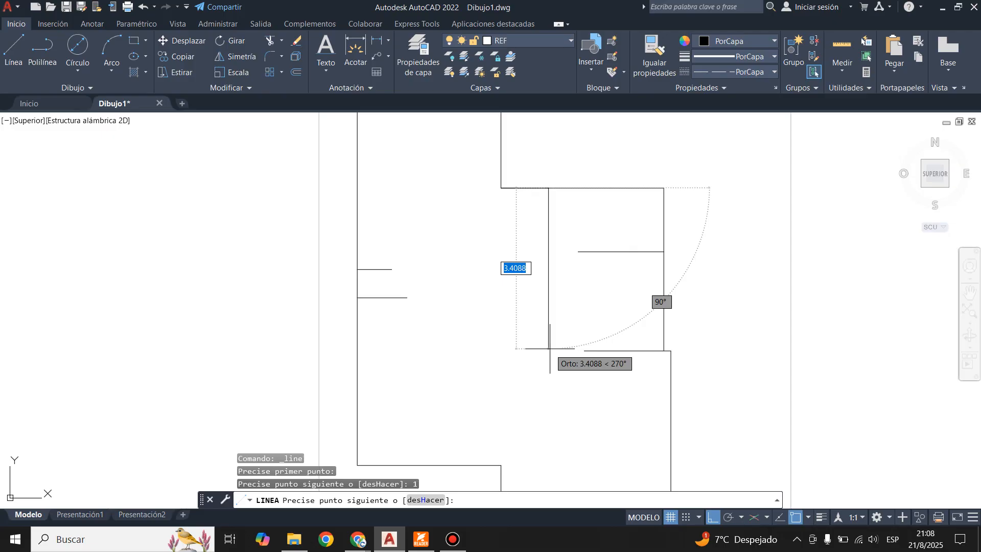
pyautogui.press('Escape')
pyautogui.click(528, 186)
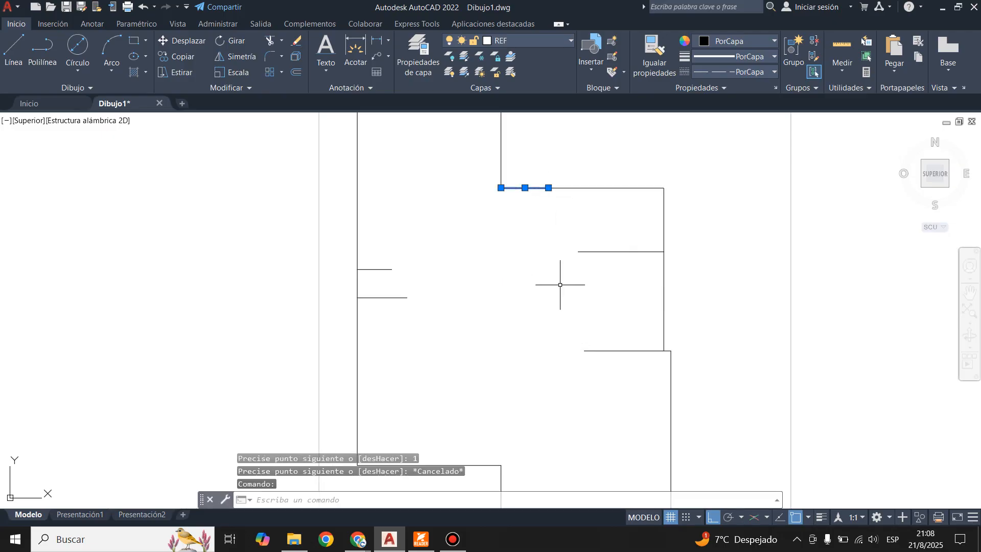
pyautogui.press('Delete')
# Step: From the inner corner of the outline's upper step, draw consecutive reference segments of 1 m and 0.075 m to the right
pyautogui.click(13, 47)
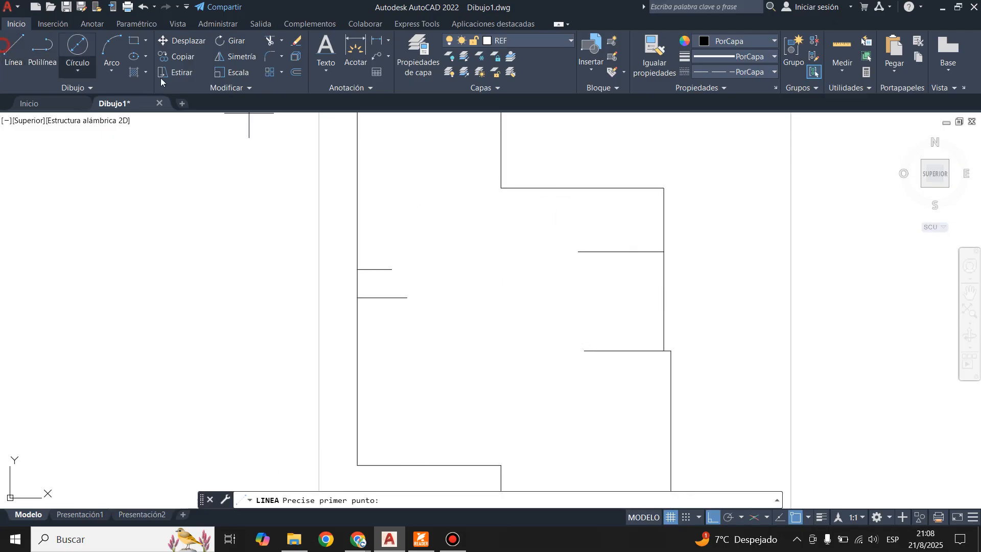
pyautogui.scroll(4, 612, 149)
pyautogui.click(329, 250)
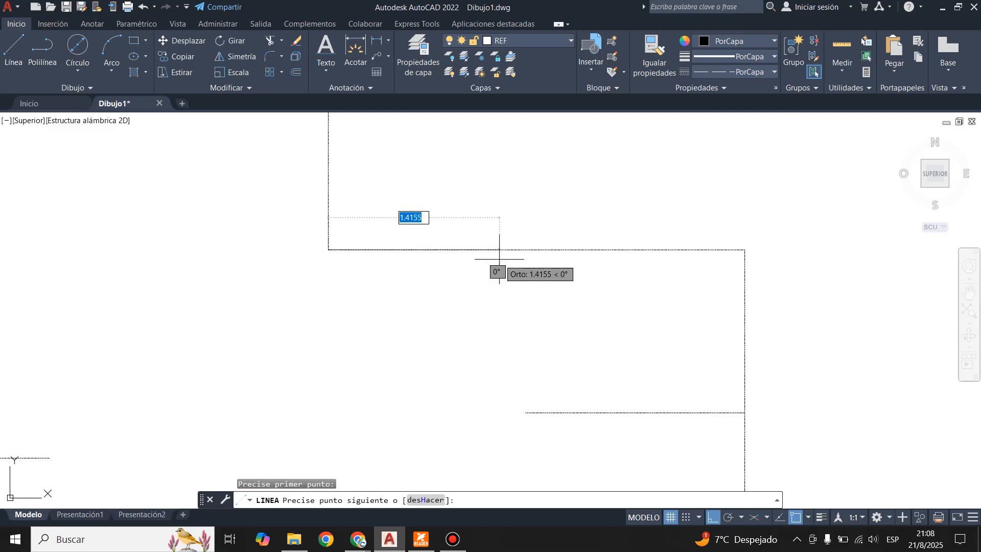
pyautogui.write('1')
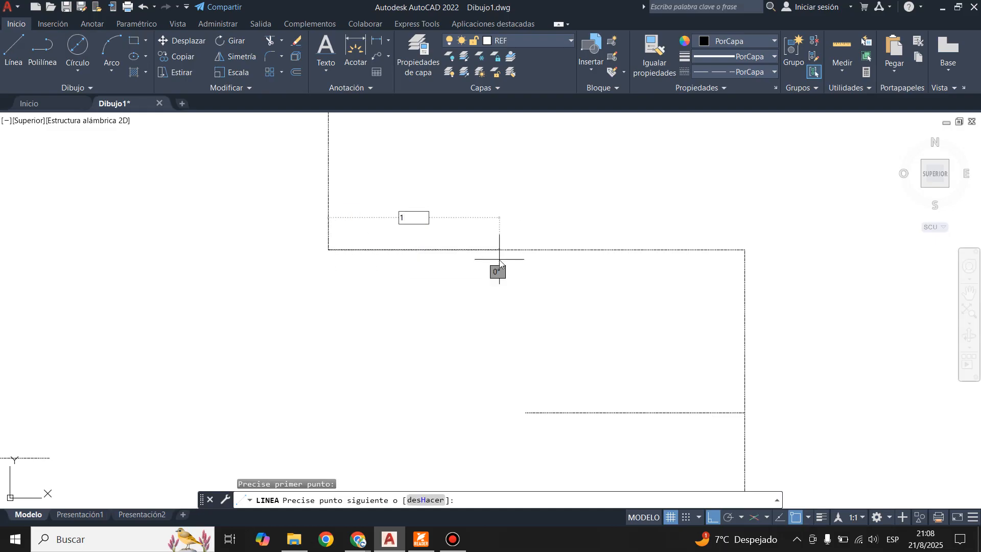
pyautogui.write('.')
pyautogui.press('Return')
pyautogui.scroll(5, 457, 240)
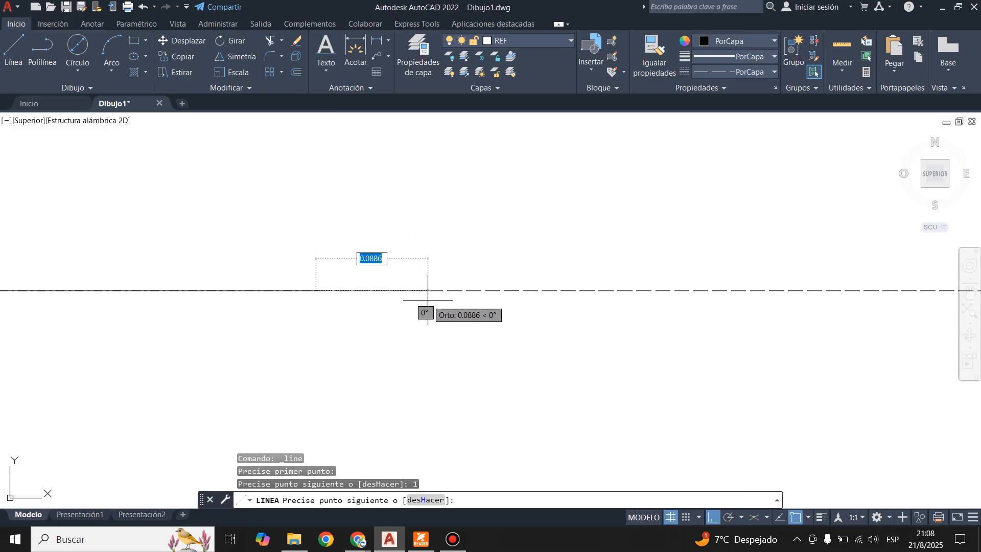
pyautogui.write('0.')
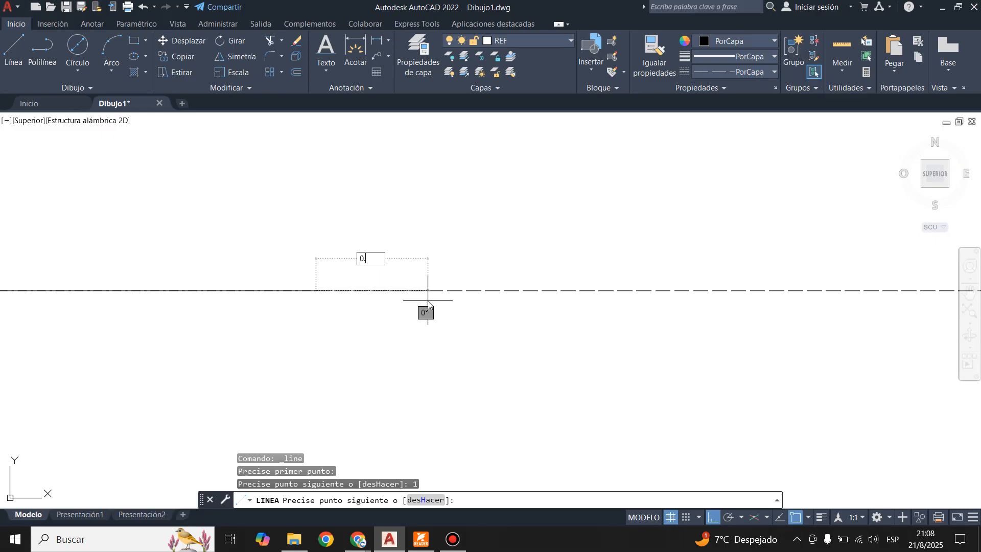
pyautogui.write('075')
pyautogui.press('Return')
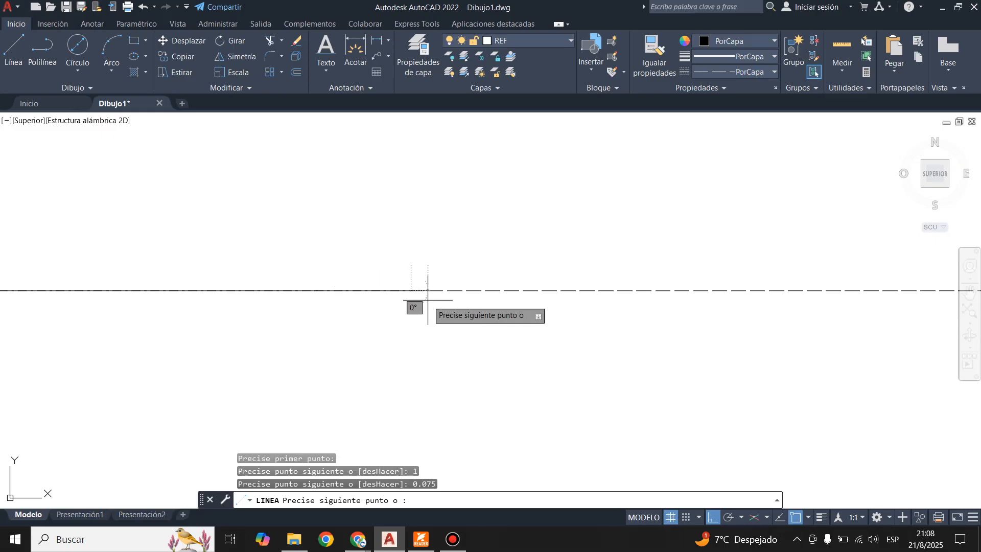
# Step: Continue the line about 5.8 m straight down as an interior wall axis, and delete the 1 m helper segment
pyautogui.scroll(-3, 417, 202)
pyautogui.scroll(-2, 416, 240)
pyautogui.scroll(3, 416, 278)
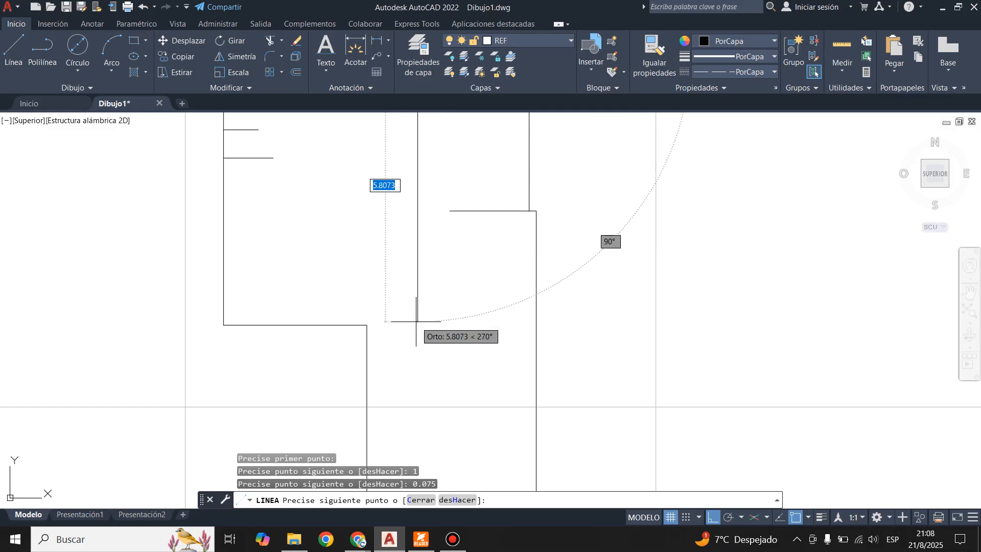
pyautogui.press('Escape')
pyautogui.scroll(-3, 427, 313)
pyautogui.scroll(3, 411, 228)
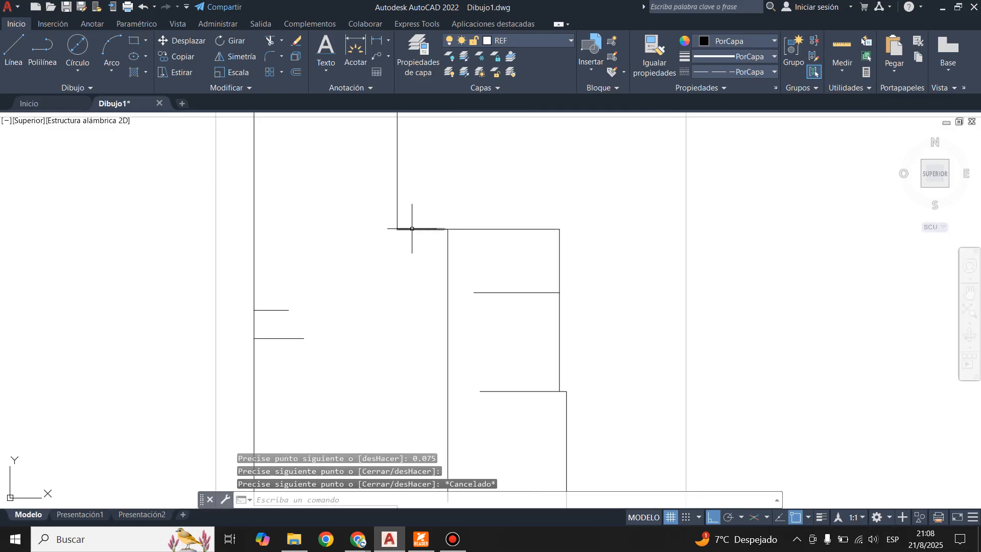
pyautogui.click(420, 230)
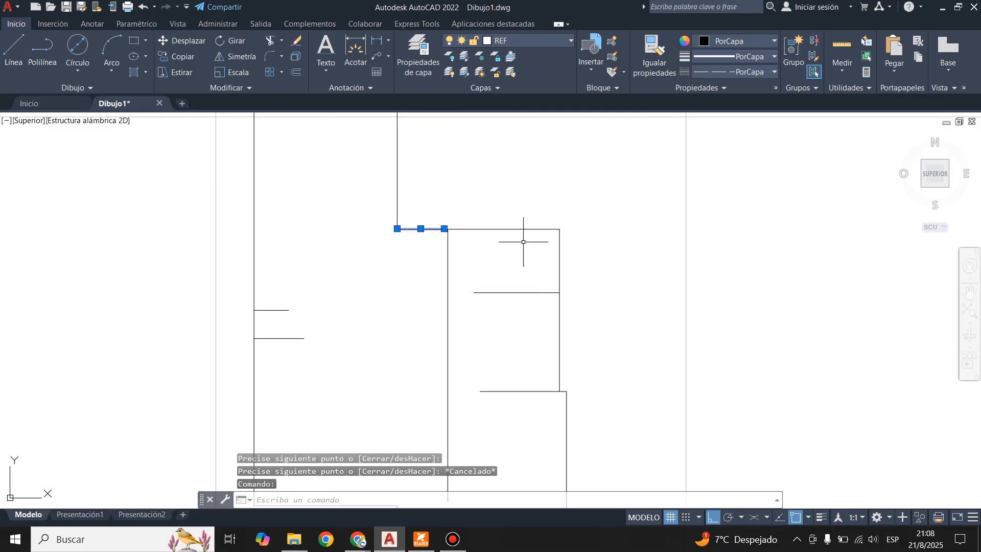
pyautogui.press('Delete')
# Step: Join all the perimeter segments of the floor outline into a single polyline, leaving out the interior wall lines
pyautogui.scroll(-3, 516, 286)
pyautogui.scroll(3, 508, 228)
pyautogui.scroll(-2, 543, 262)
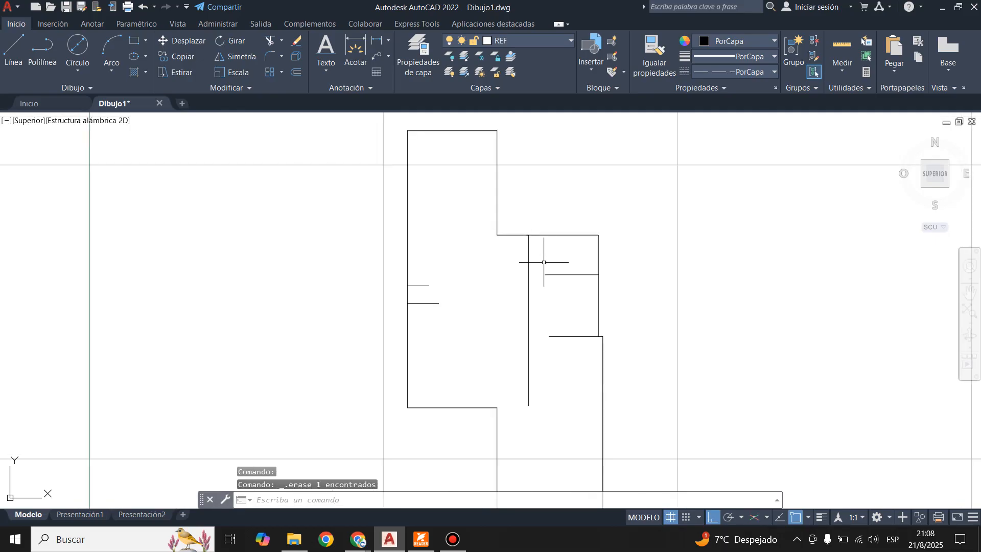
pyautogui.click(456, 408)
pyautogui.click(408, 360)
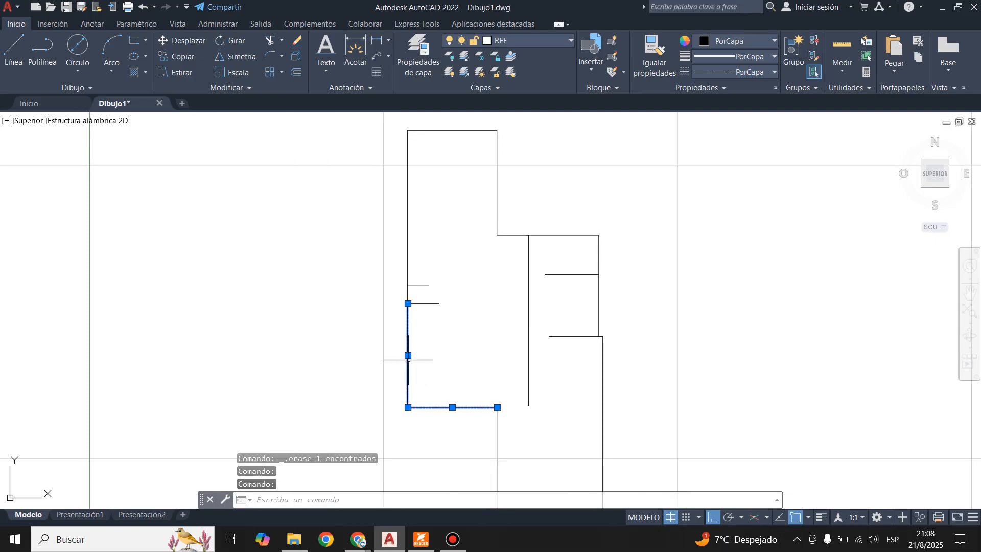
pyautogui.click(408, 240)
pyautogui.scroll(4, 401, 293)
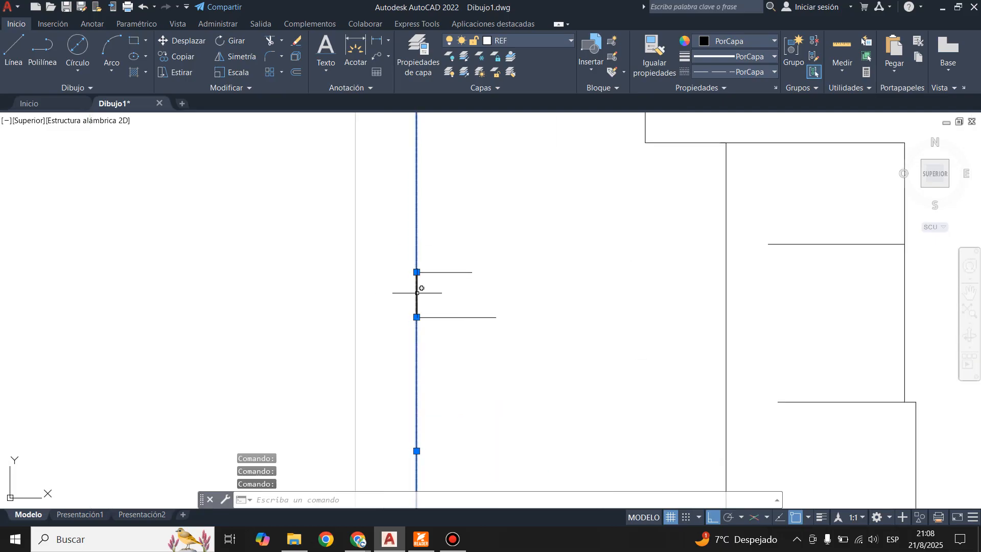
pyautogui.scroll(-2, 416, 294)
pyautogui.scroll(-2, 471, 304)
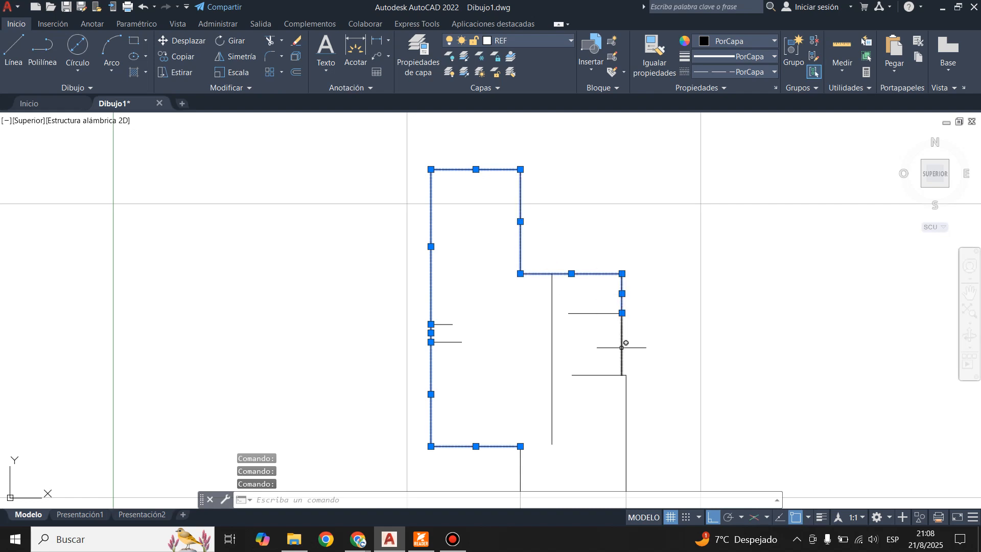
pyautogui.scroll(5, 621, 343)
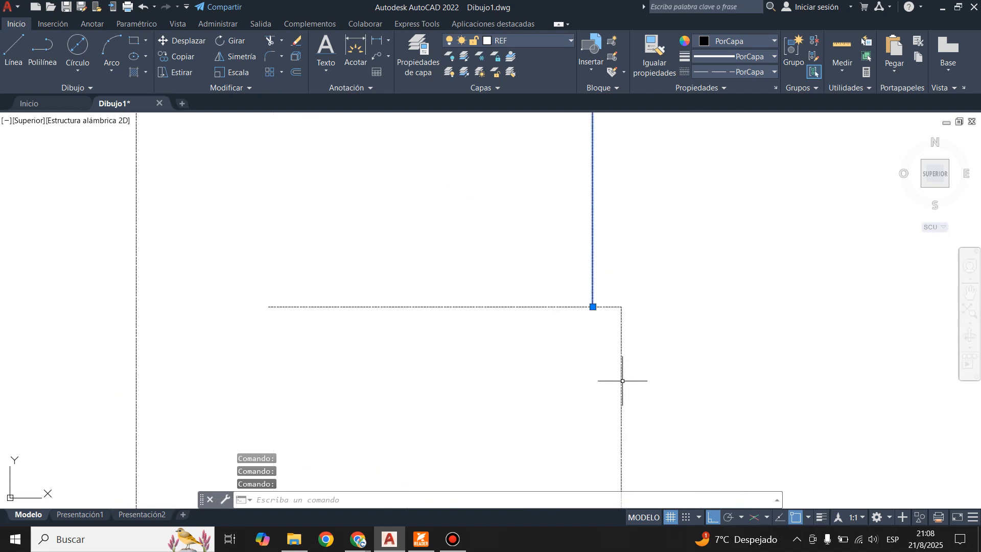
pyautogui.click(622, 380)
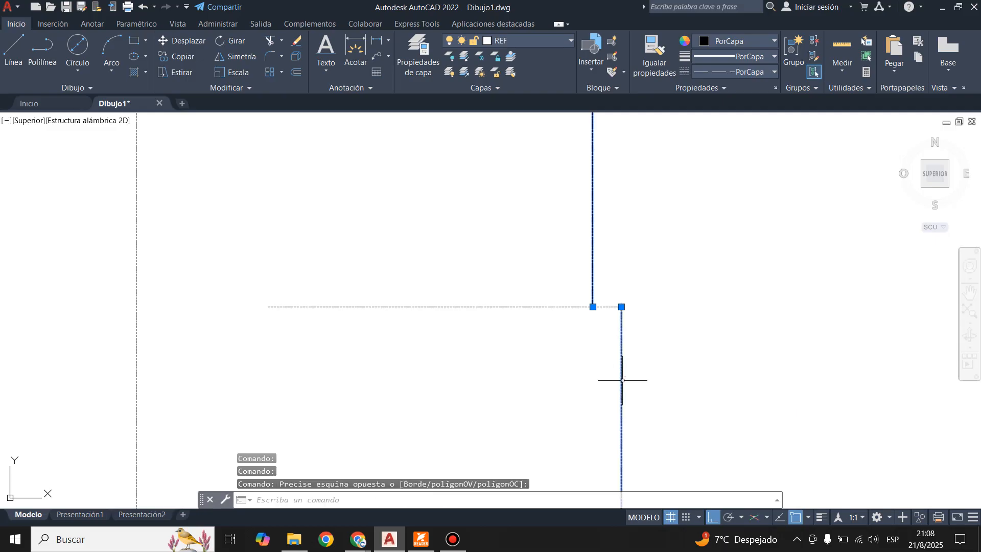
pyautogui.scroll(-5, 636, 236)
pyautogui.scroll(2, 592, 423)
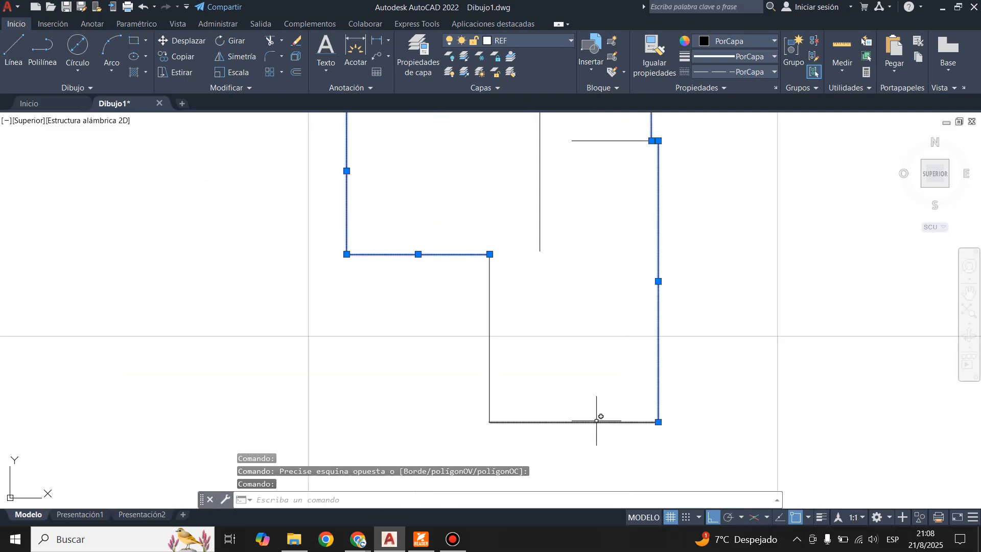
pyautogui.click(593, 422)
pyautogui.click(491, 328)
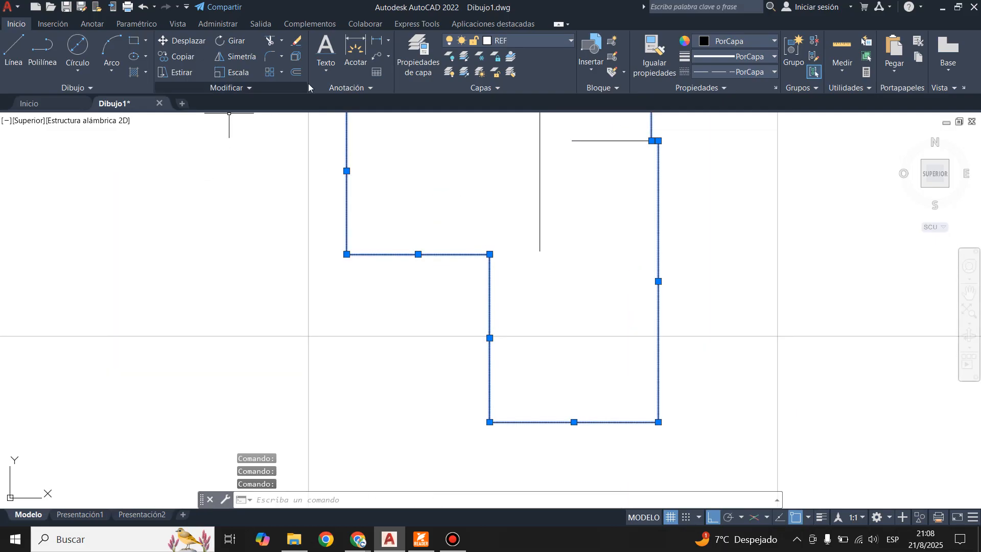
pyautogui.click(236, 87)
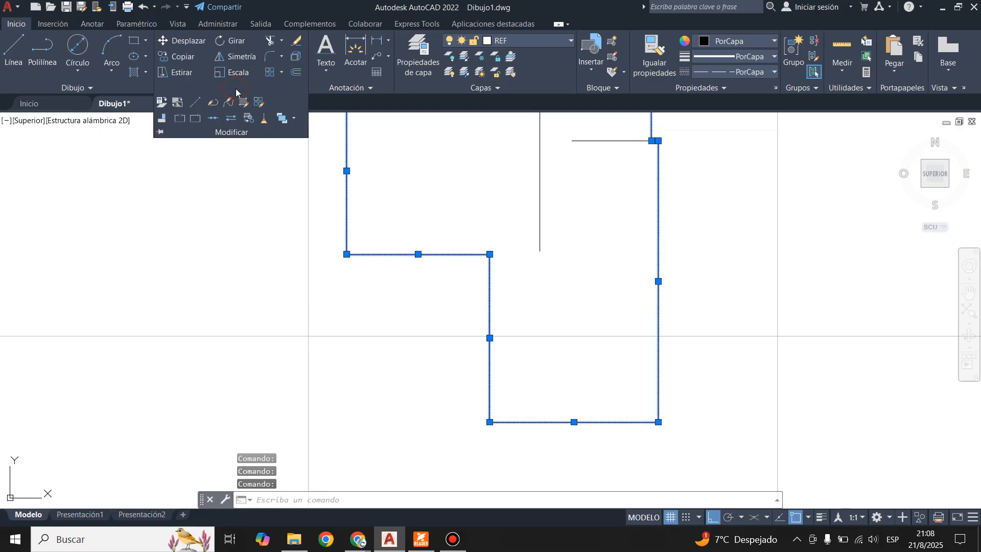
pyautogui.click(213, 119)
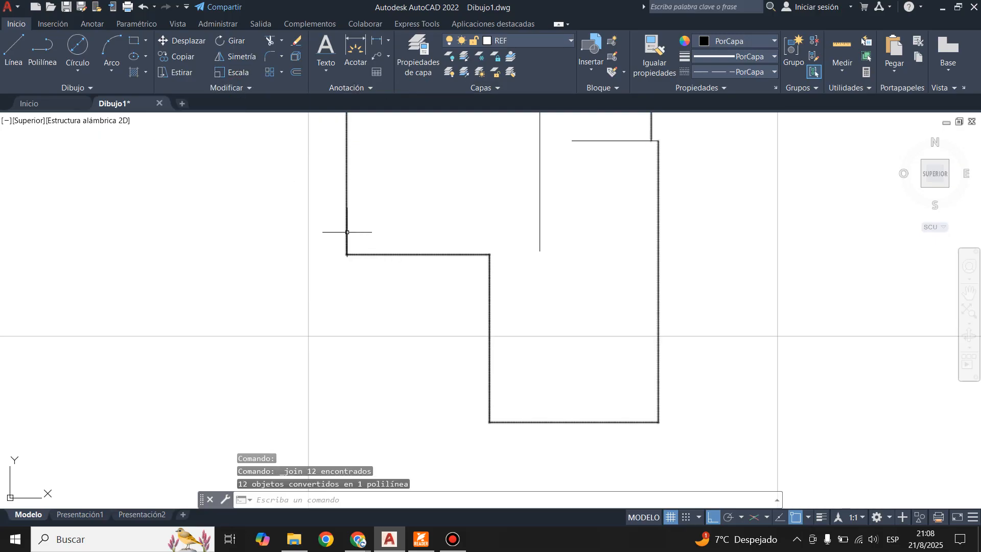
# Step: Offset the joined floor outline 0.075 m to both its outer and inner sides
pyautogui.scroll(-4, 492, 320)
pyautogui.scroll(2, 486, 197)
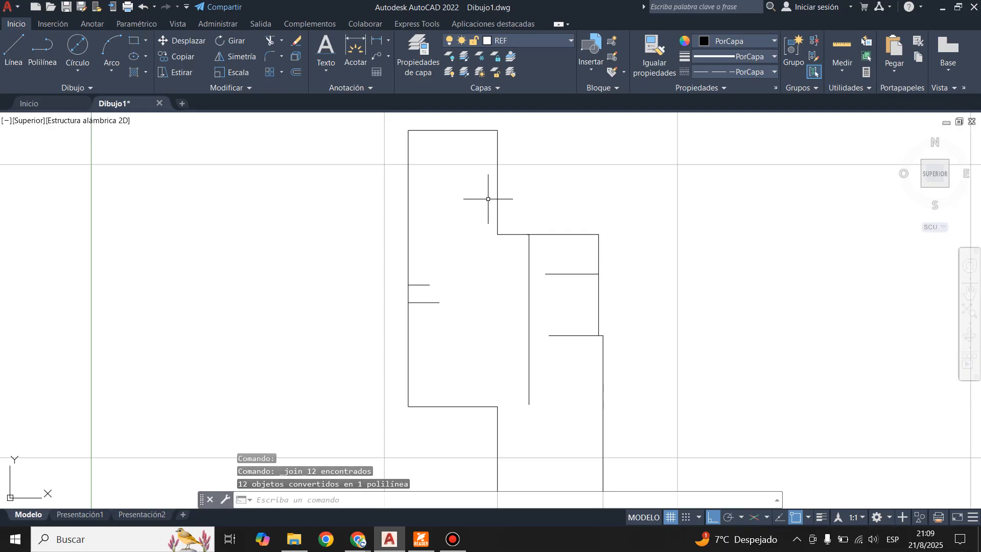
pyautogui.click(296, 72)
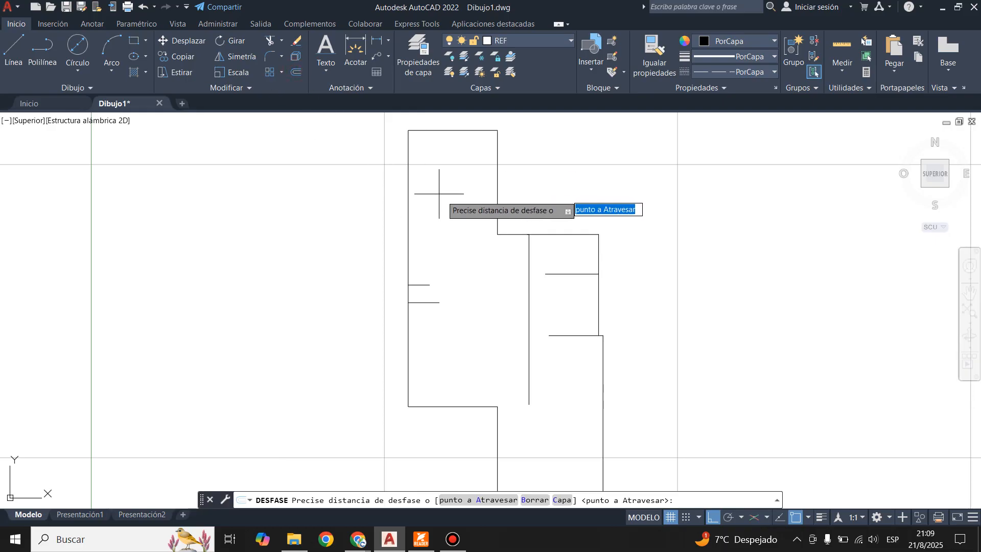
pyautogui.write('0')
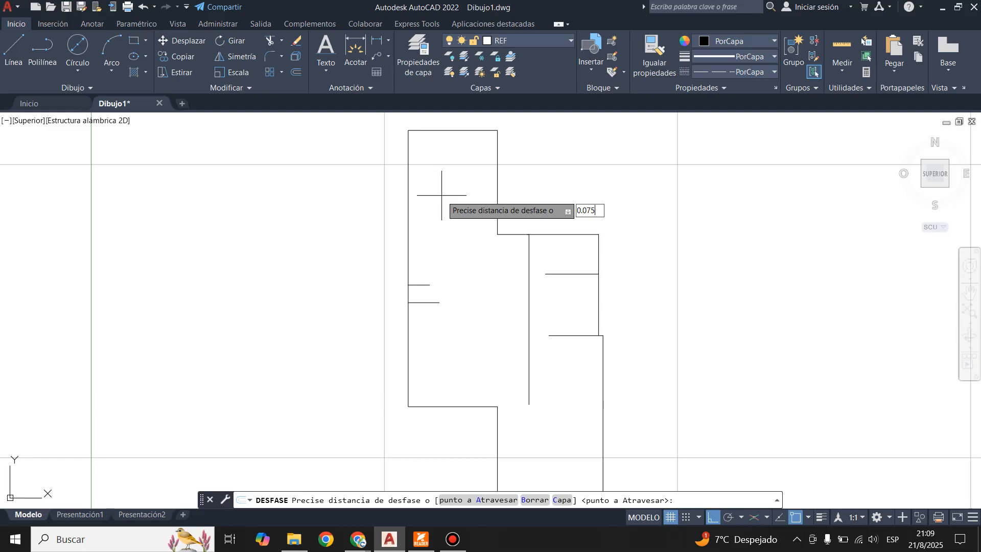
pyautogui.write('.075')
pyautogui.press('Return')
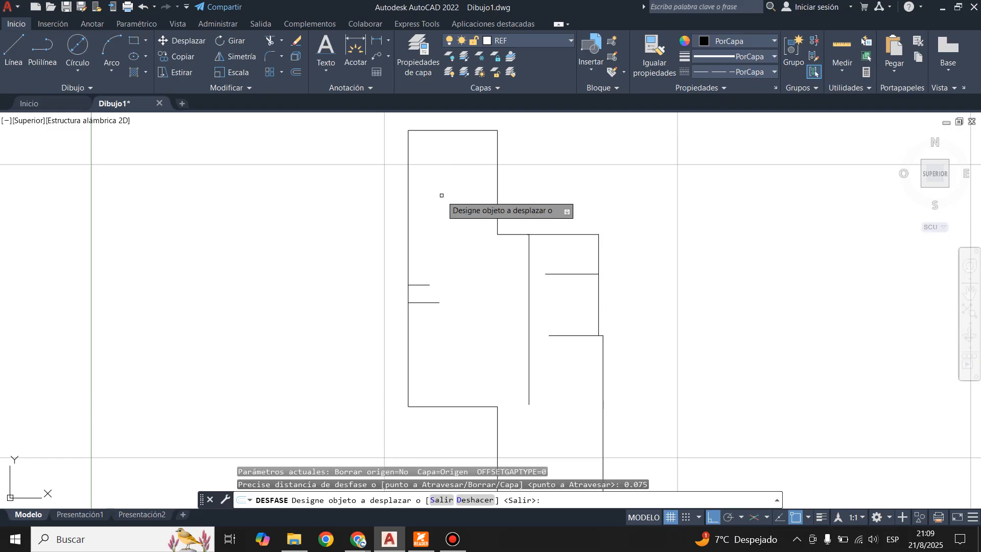
pyautogui.click(498, 172)
pyautogui.click(531, 171)
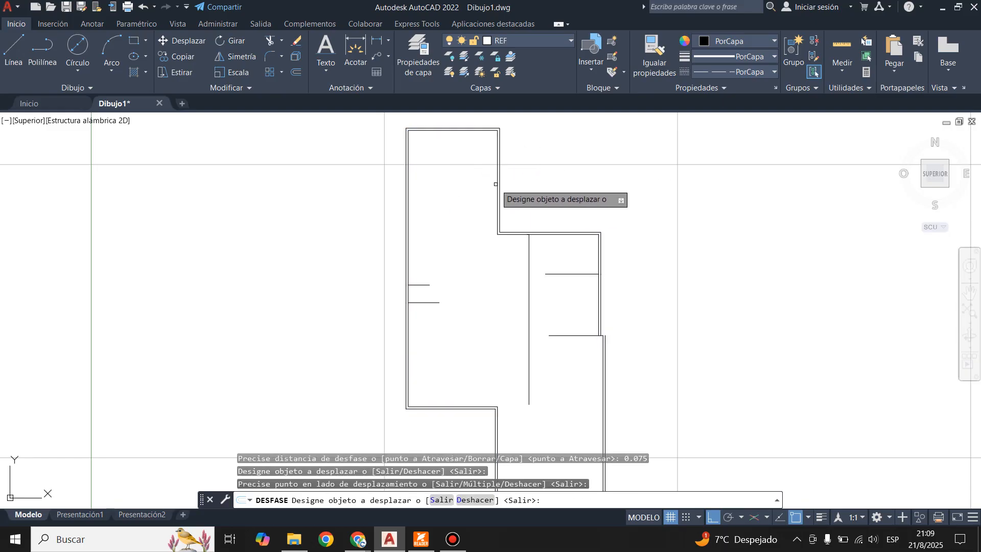
pyautogui.scroll(4, 499, 184)
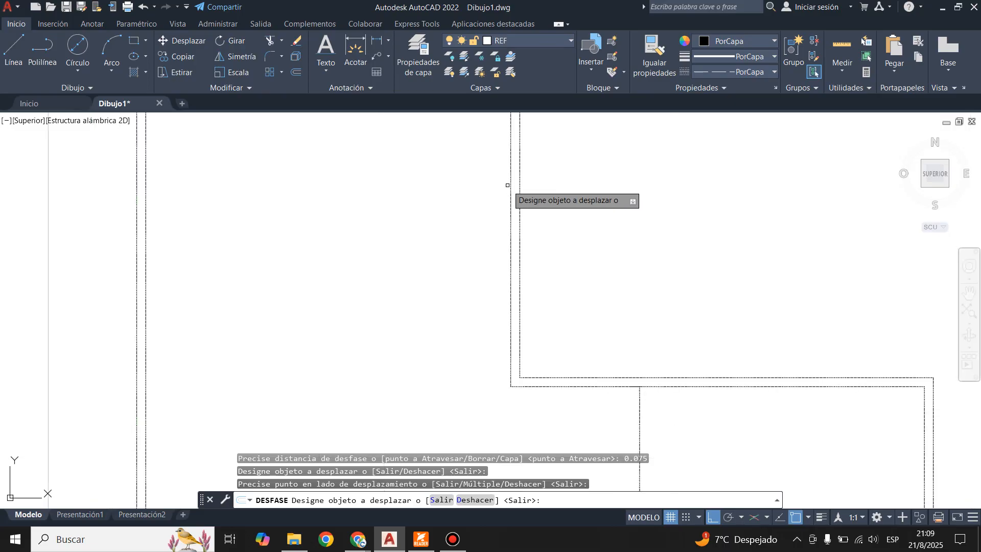
pyautogui.click(510, 186)
pyautogui.click(453, 208)
pyautogui.scroll(-5, 508, 199)
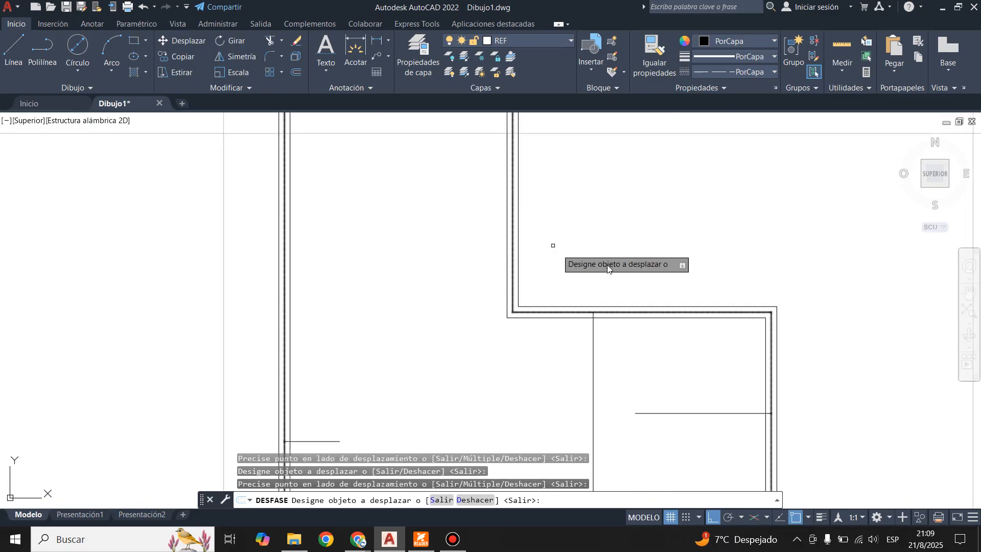
# Step: Offset the horizontal wall line at the right-hand jog of the outline 0.075 m upward and downward
pyautogui.scroll(4, 670, 339)
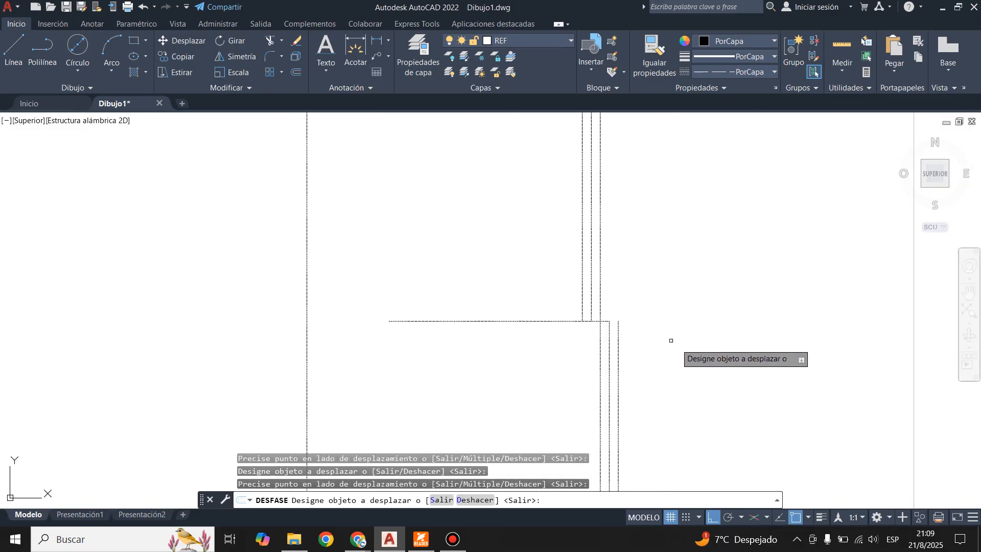
pyautogui.click(542, 328)
pyautogui.click(537, 272)
pyautogui.click(537, 328)
pyautogui.click(538, 352)
pyautogui.scroll(4, 637, 325)
pyautogui.press('Escape')
# Step: Stretch the right end of the lower offset wall line to meet the outermost vertical line at the jog
pyautogui.click(476, 295)
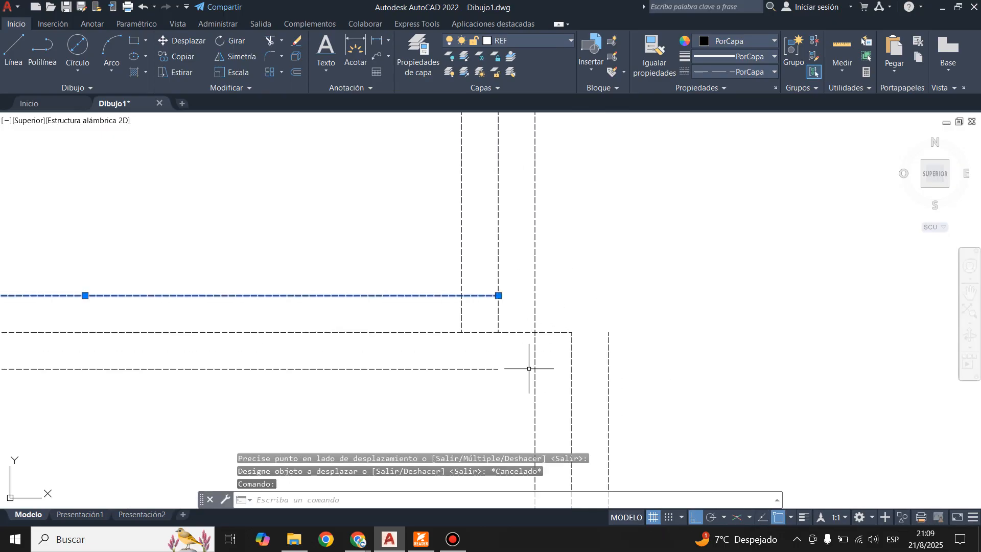
pyautogui.press('Escape')
pyautogui.click(493, 369)
pyautogui.click(499, 369)
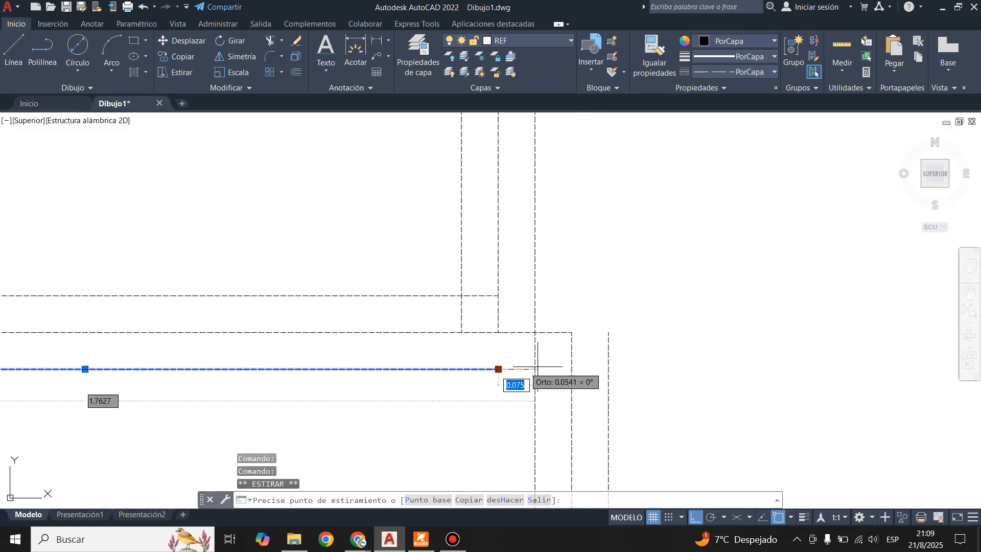
pyautogui.click(608, 369)
pyautogui.press('Escape')
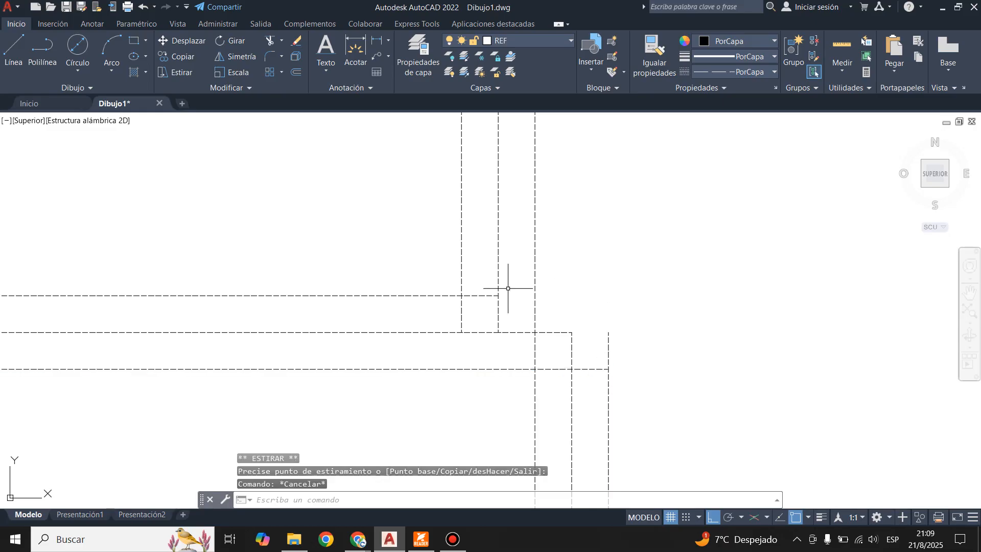
# Step: Stretch the right end of the short horizontal segment at the jog to meet the outermost vertical wall line
pyautogui.click(610, 337)
pyautogui.press('Escape')
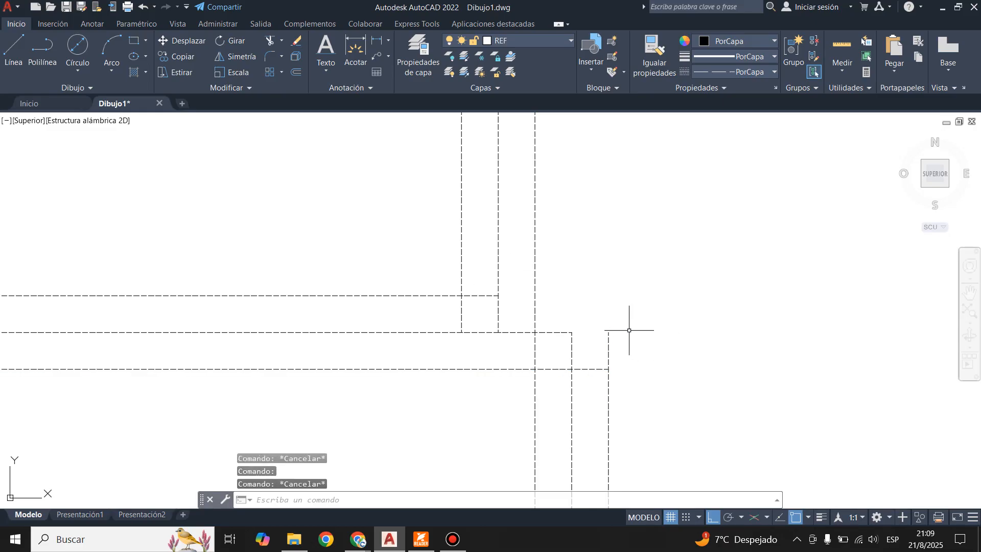
pyautogui.click(535, 330)
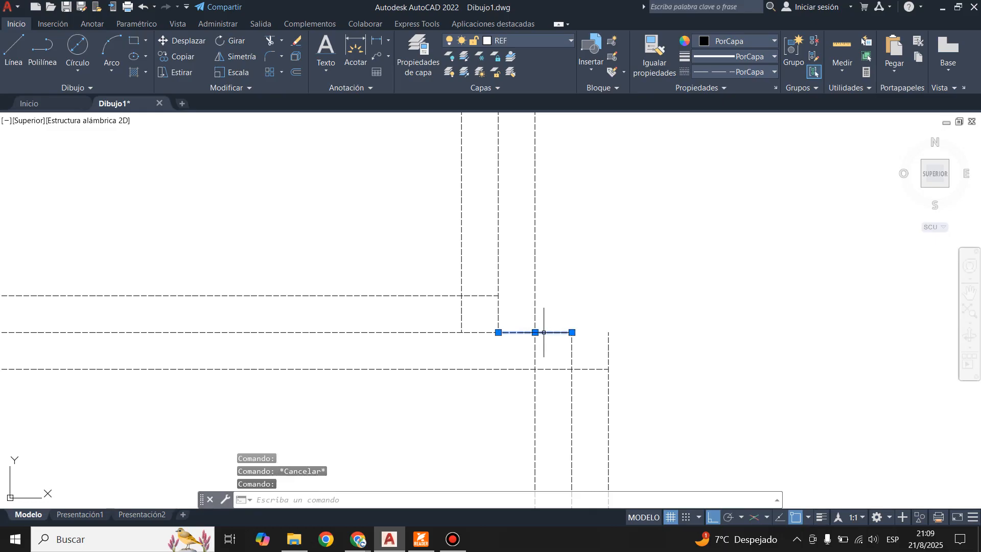
pyautogui.click(571, 332)
pyautogui.press('Escape')
pyautogui.scroll(-5, 588, 306)
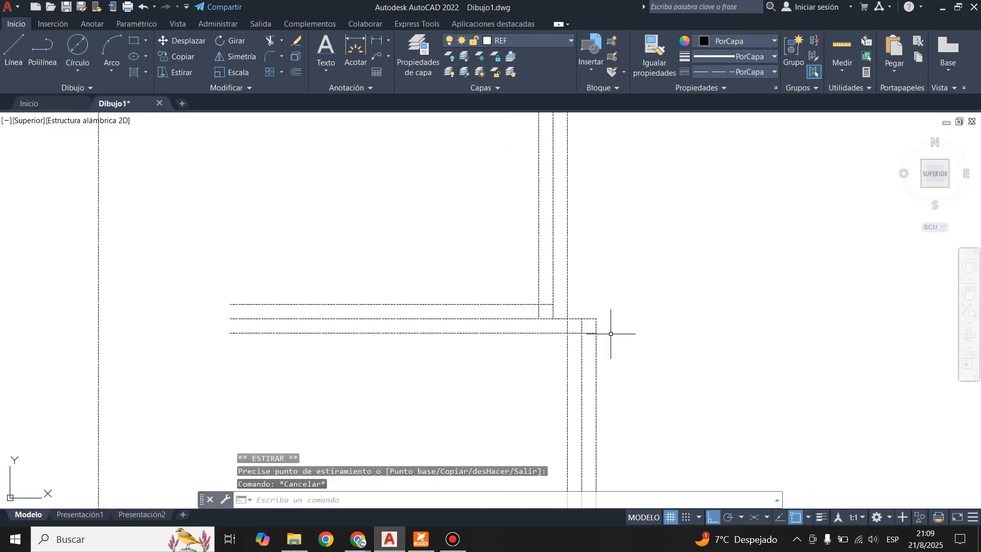
# Step: Delete the floor outline's centre polyline and the middle horizontal reference line at the right-hand jog
pyautogui.scroll(5, 592, 380)
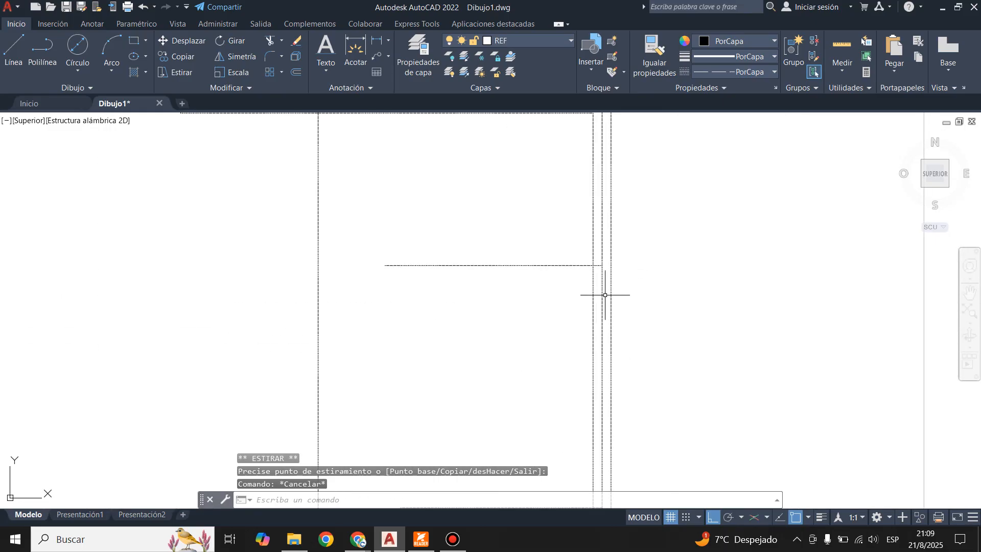
pyautogui.click(603, 297)
pyautogui.scroll(-5, 592, 317)
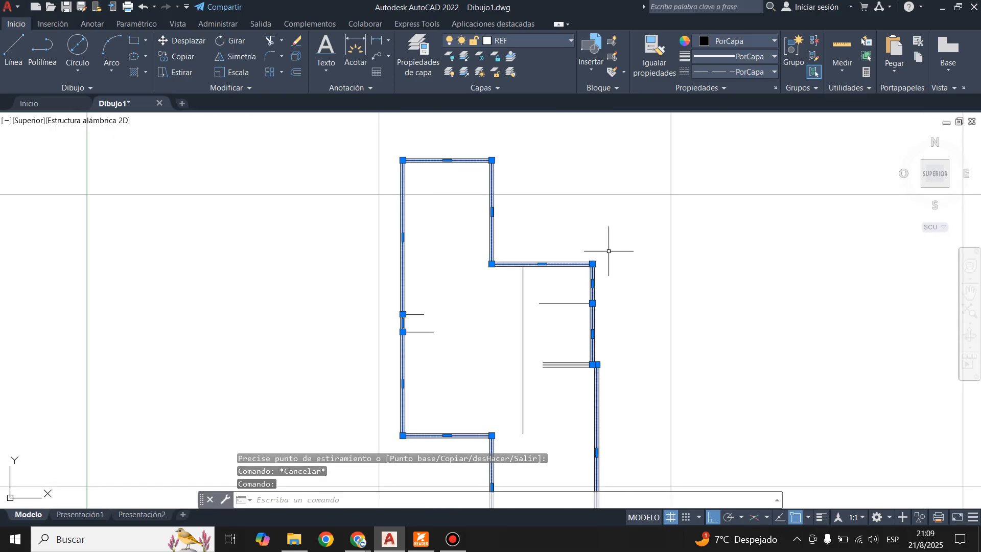
pyautogui.scroll(2, 609, 251)
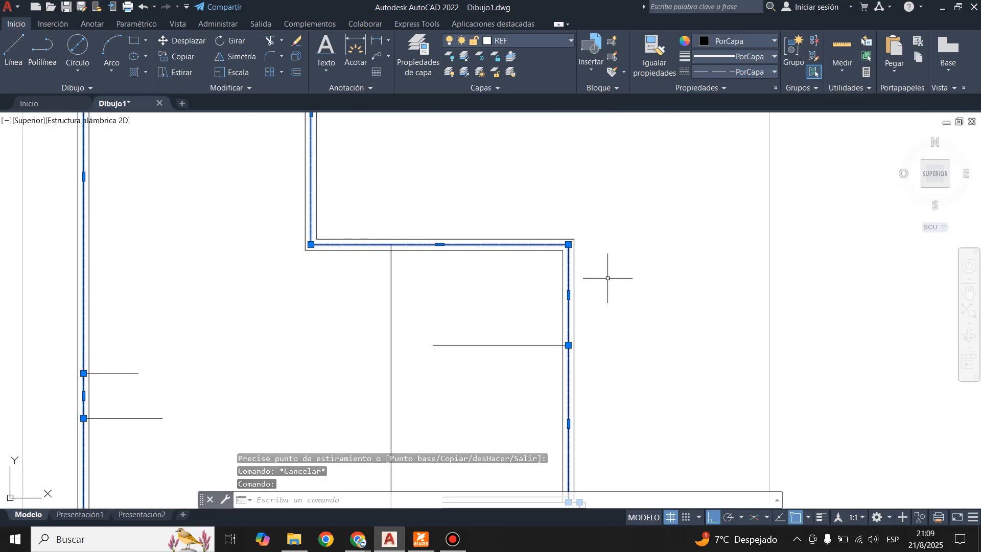
pyautogui.press('Delete')
pyautogui.scroll(-2, 609, 431)
pyautogui.scroll(5, 606, 285)
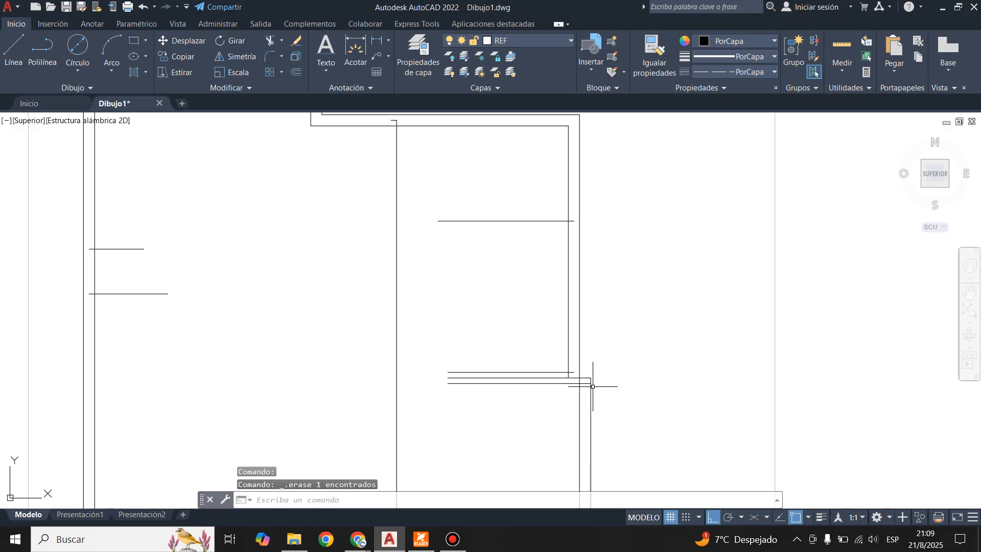
pyautogui.scroll(-2, 680, 299)
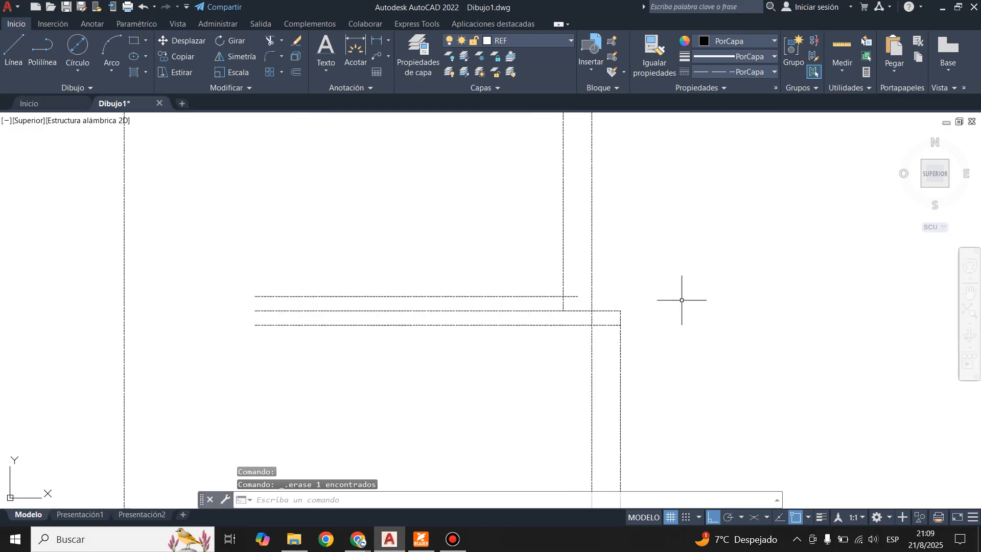
pyautogui.click(569, 312)
pyautogui.press('Delete')
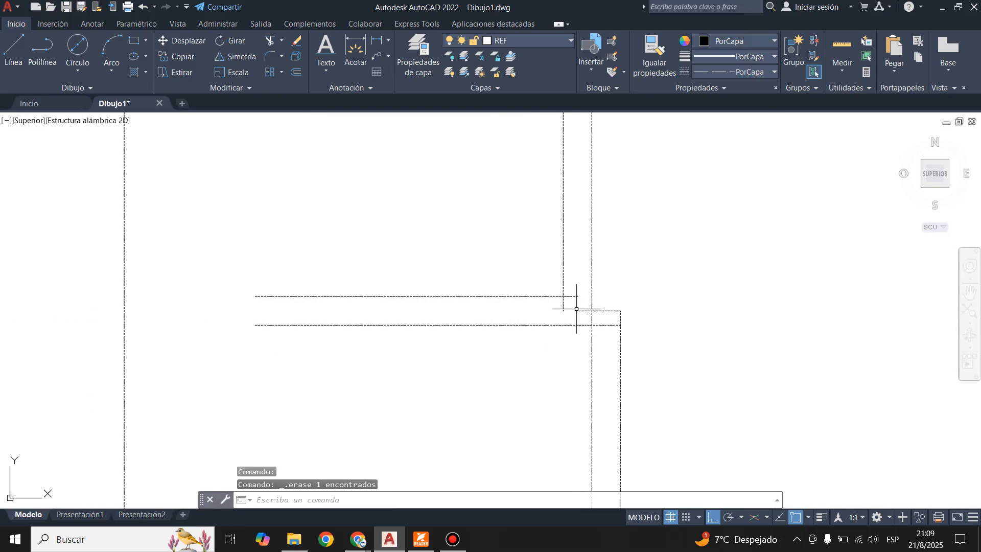
# Step: Trim the overlapping wall lines at the right-hand jog into clean inner and outer corners
pyautogui.scroll(3, 580, 309)
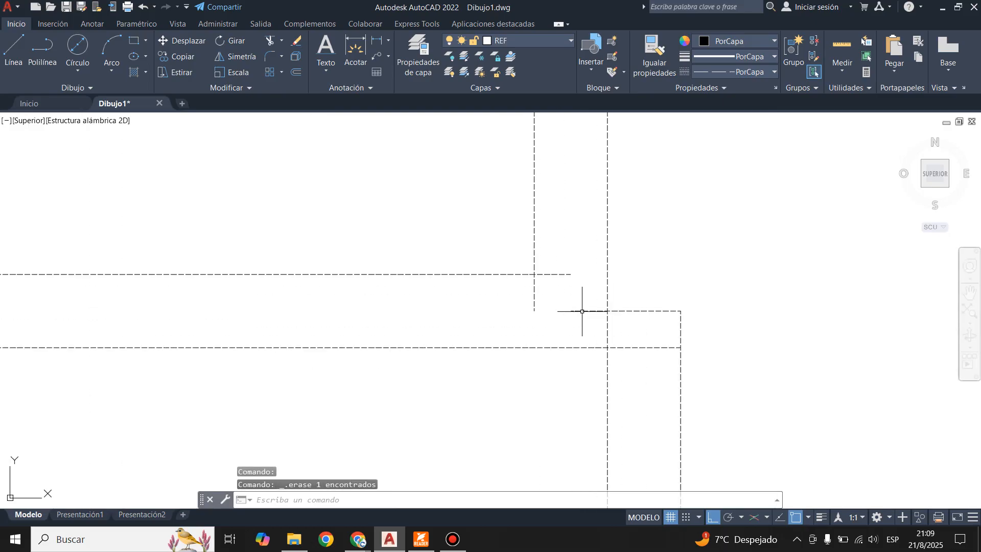
pyautogui.click(273, 46)
pyautogui.click(557, 263)
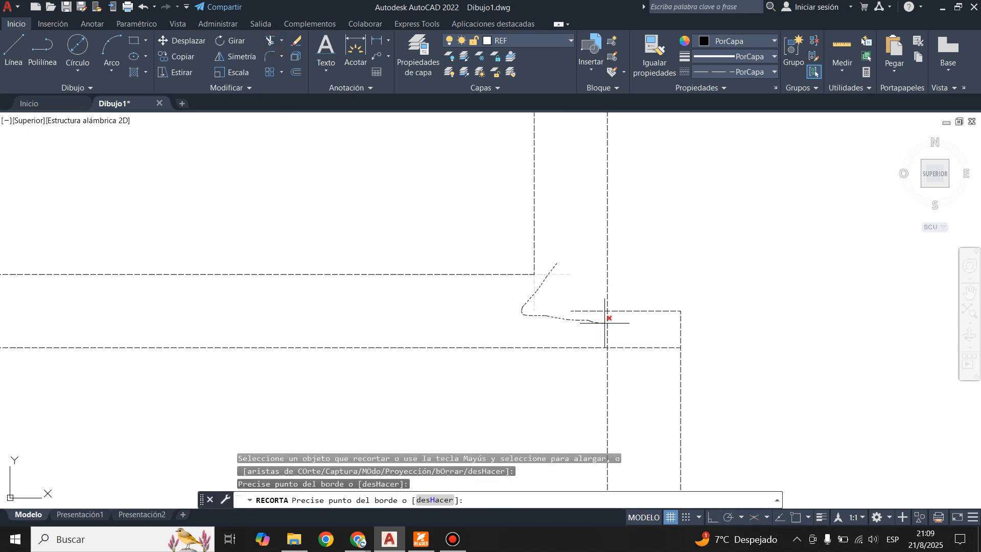
pyautogui.moveTo(584, 299); pyautogui.dragTo(610, 330)
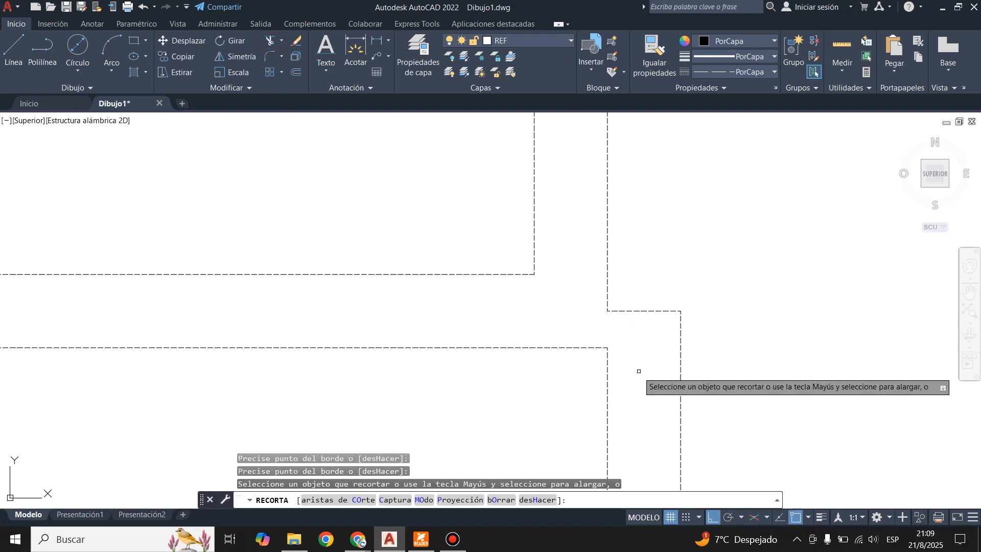
pyautogui.scroll(-5, 677, 286)
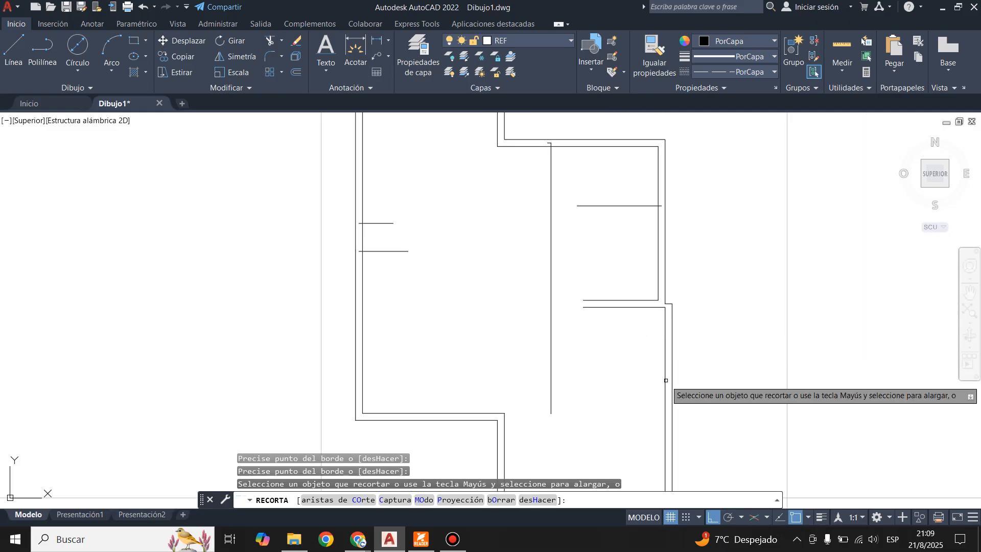
pyautogui.press('Escape')
pyautogui.scroll(-2, 615, 360)
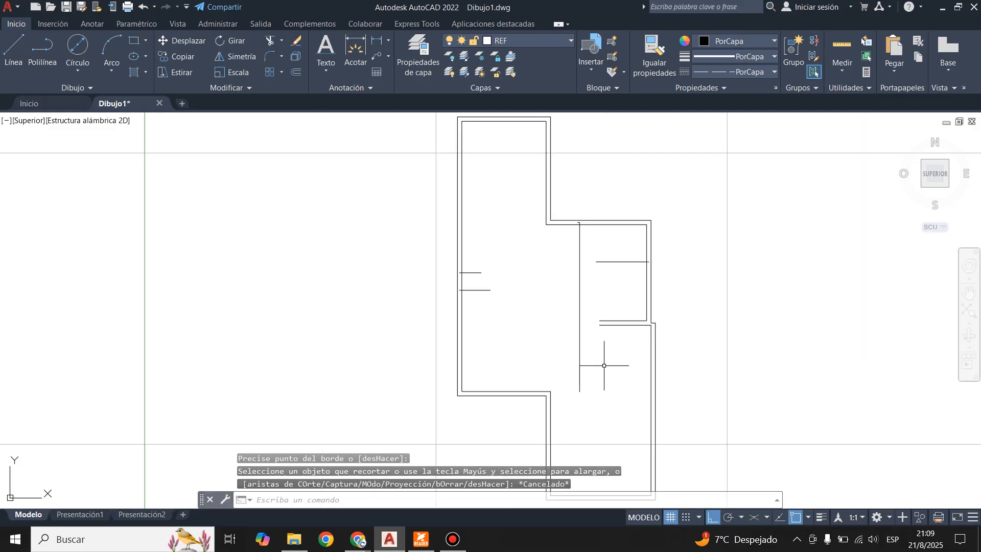
# Step: Offset the long vertical interior wall line 0.075 m to both its left and right sides
pyautogui.scroll(2, 581, 252)
pyautogui.click(296, 70)
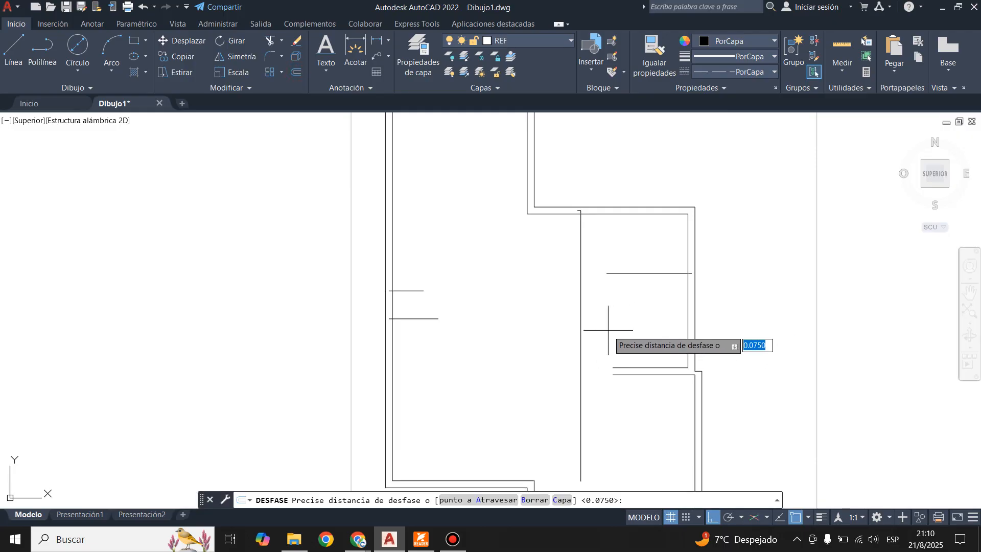
pyautogui.press('Return')
pyautogui.click(581, 327)
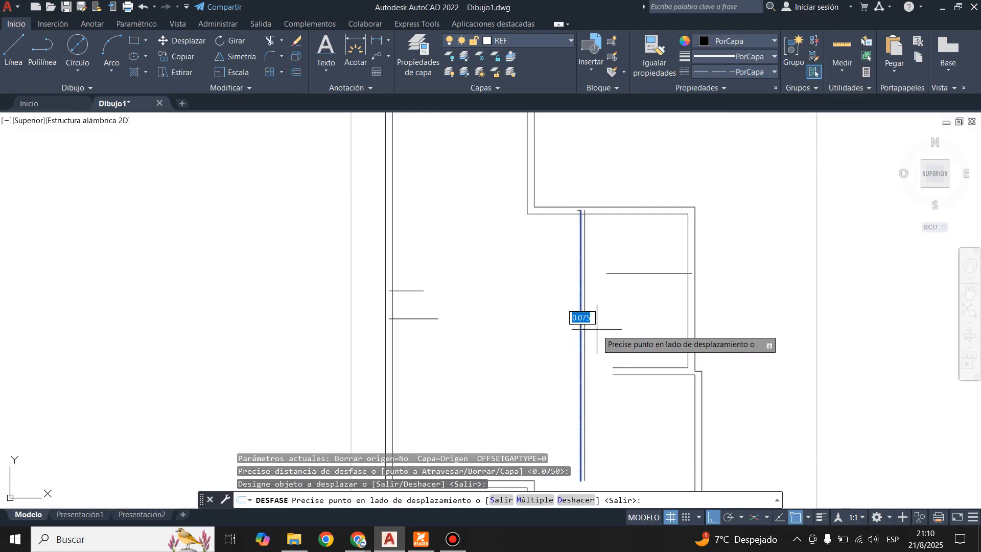
pyautogui.click(586, 327)
pyautogui.click(579, 328)
pyautogui.click(667, 276)
pyautogui.scroll(-2, 592, 304)
pyautogui.scroll(2, 562, 248)
pyautogui.press('Escape')
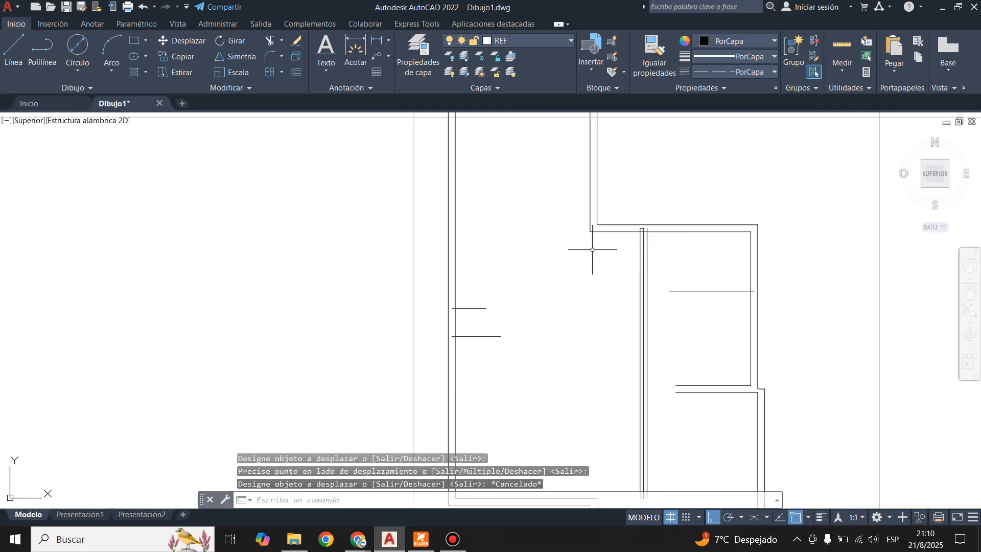
# Step: Draw a short horizontal line across the wall thickness at the upper inner corner of the floor outline
pyautogui.scroll(3, 595, 224)
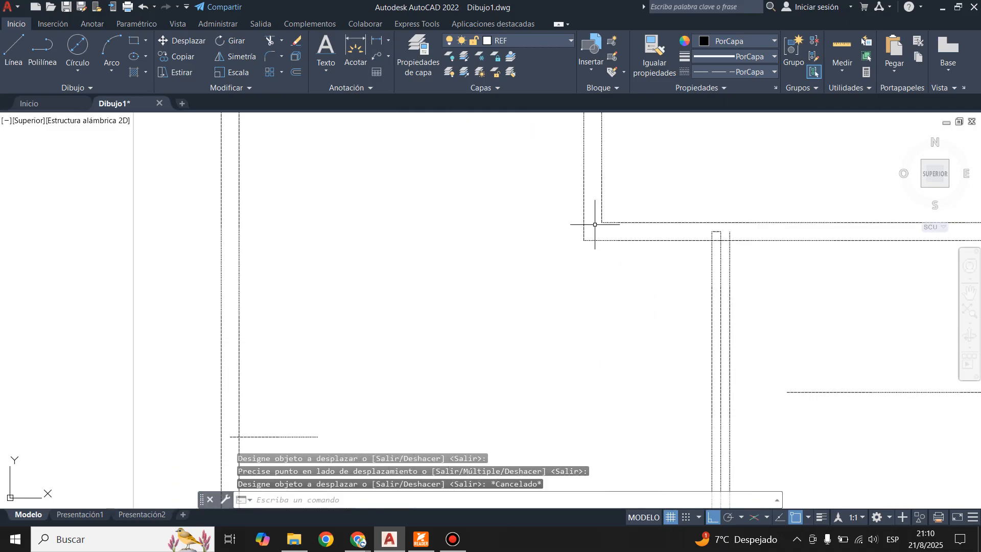
pyautogui.click(12, 49)
pyautogui.click(601, 223)
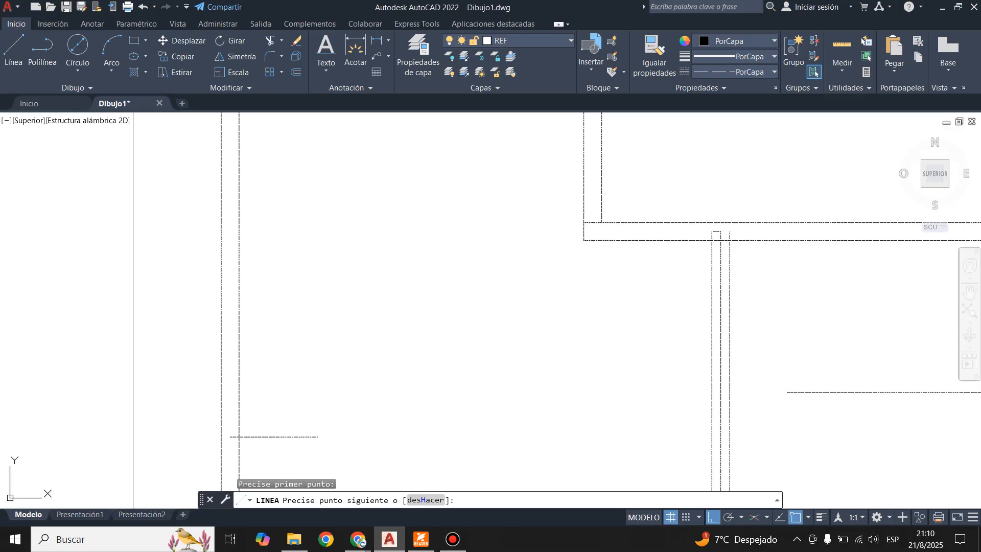
pyautogui.click(584, 222)
pyautogui.press('Return')
# Step: Draw a vertical line from the midpoint of that short line down to the inner face of the lower horizontal wall
pyautogui.press('Return')
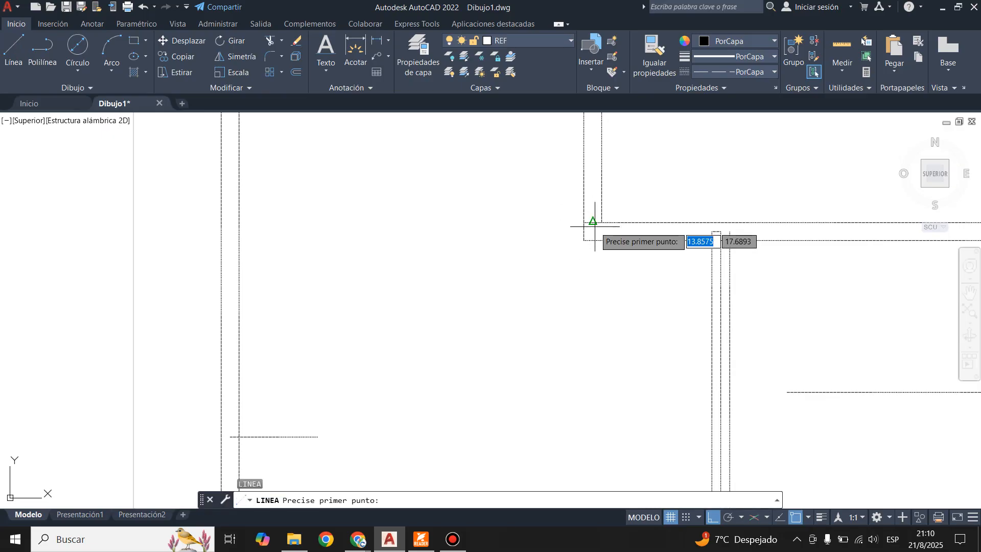
pyautogui.click(592, 222)
pyautogui.scroll(-5, 602, 191)
pyautogui.scroll(-1, 627, 409)
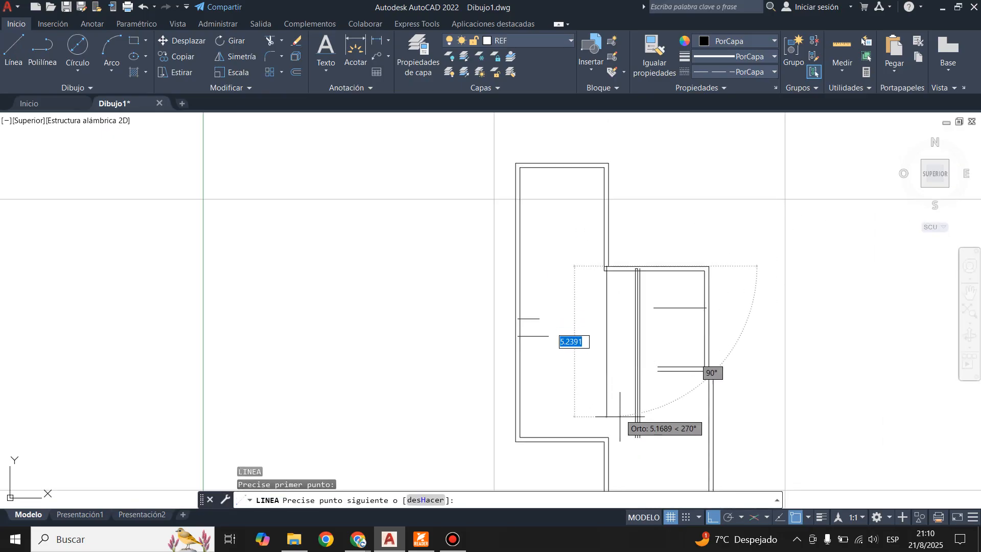
pyautogui.scroll(4, 623, 419)
pyautogui.click(593, 440)
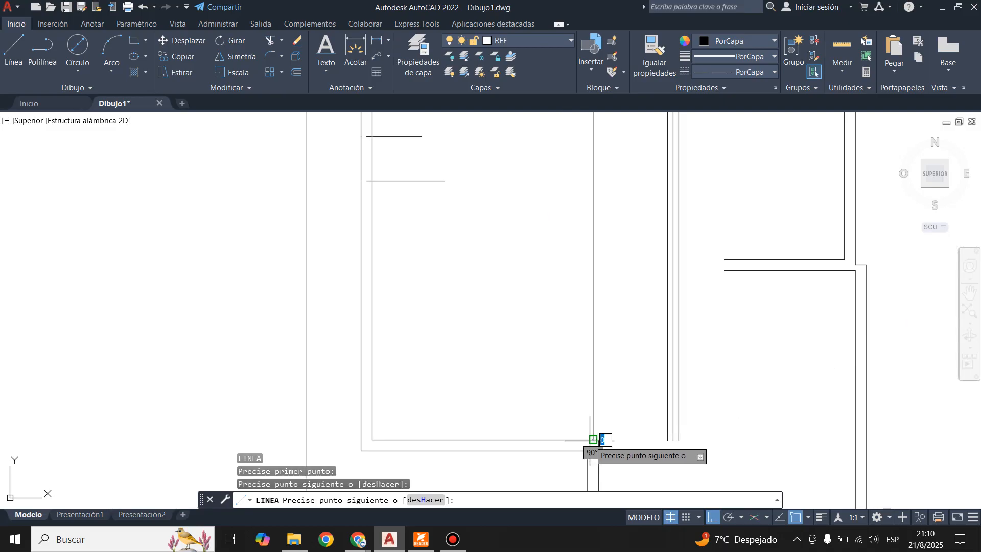
pyautogui.press('Escape')
pyautogui.scroll(-2, 607, 350)
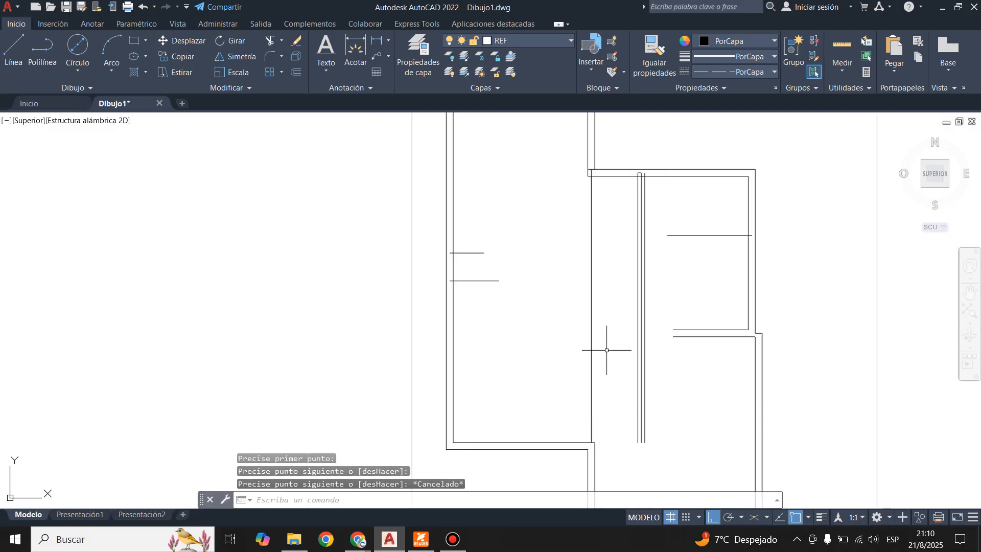
# Step: Offset the new vertical wall centreline 0.075 m to both its left and right sides
pyautogui.click(296, 73)
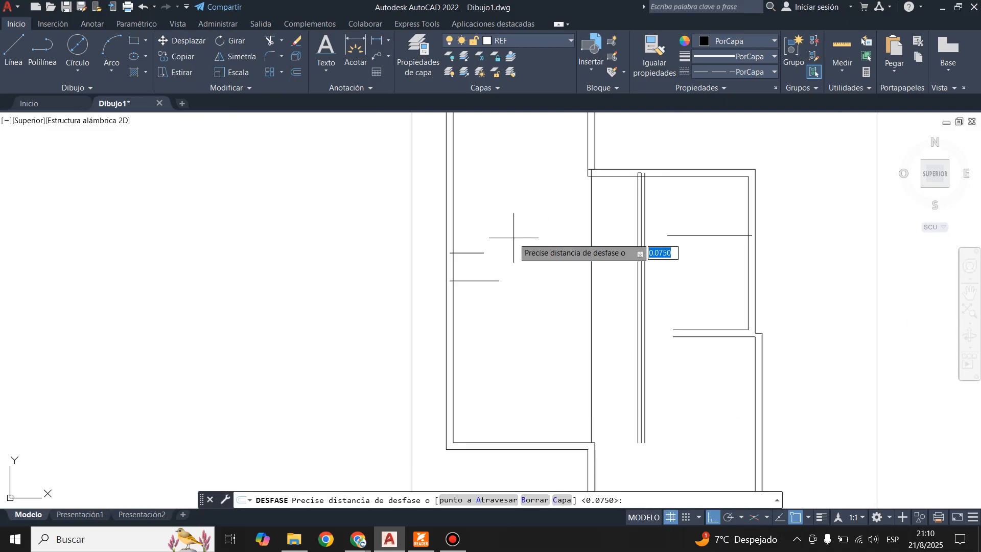
pyautogui.press('Return')
pyautogui.click(591, 291)
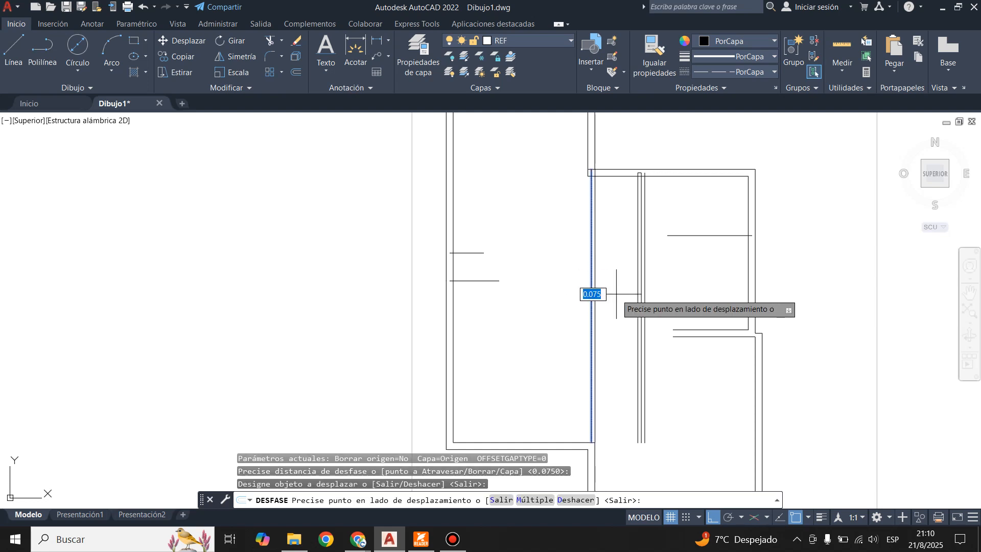
pyautogui.click(589, 290)
pyautogui.click(592, 290)
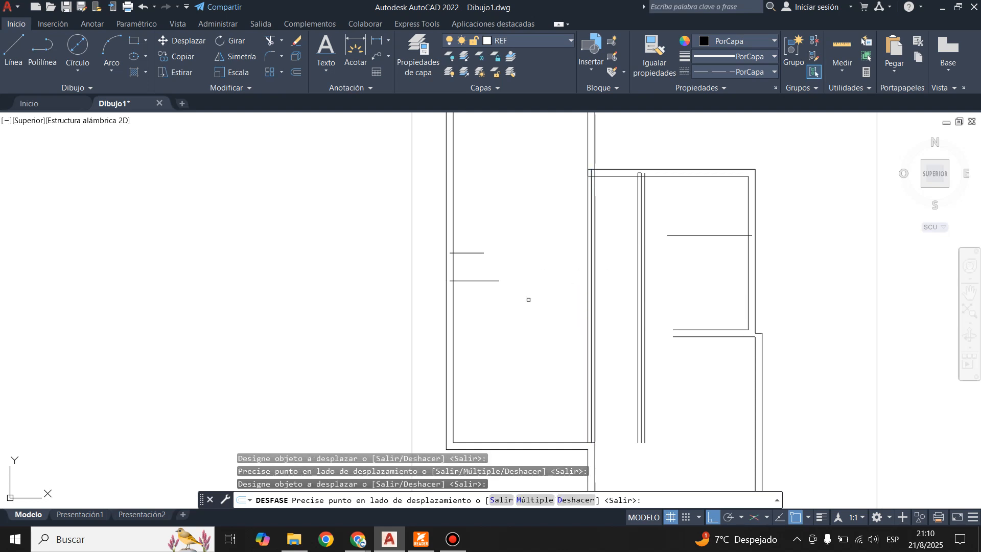
pyautogui.click(527, 298)
pyautogui.press('Escape')
# Step: Check the interior walls around the upper-floor bathrooms and stairs in cs05-Modelo.pdf in Foxit PDF Reader, and return to AutoCAD
pyautogui.scroll(5, 596, 439)
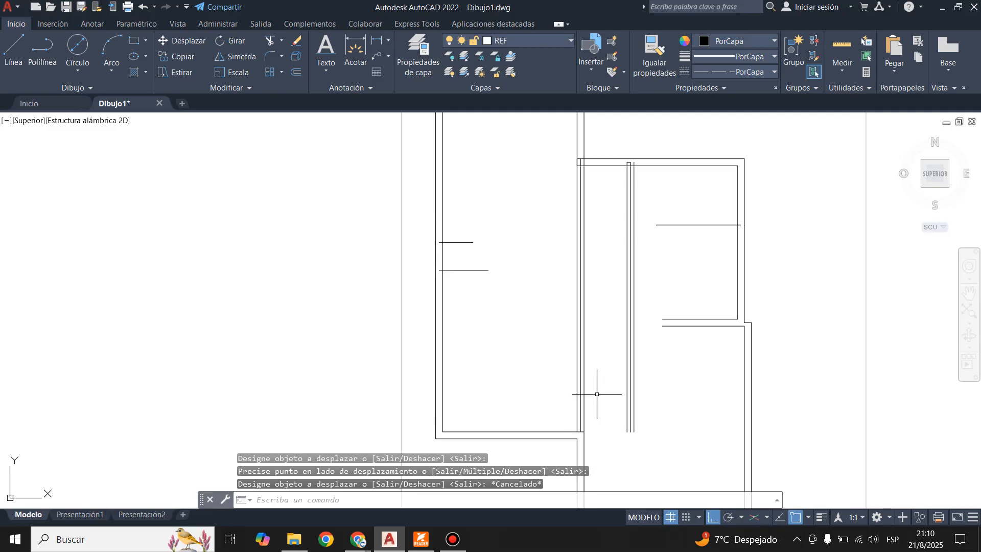
pyautogui.scroll(4, 558, 173)
pyautogui.scroll(-5, 534, 286)
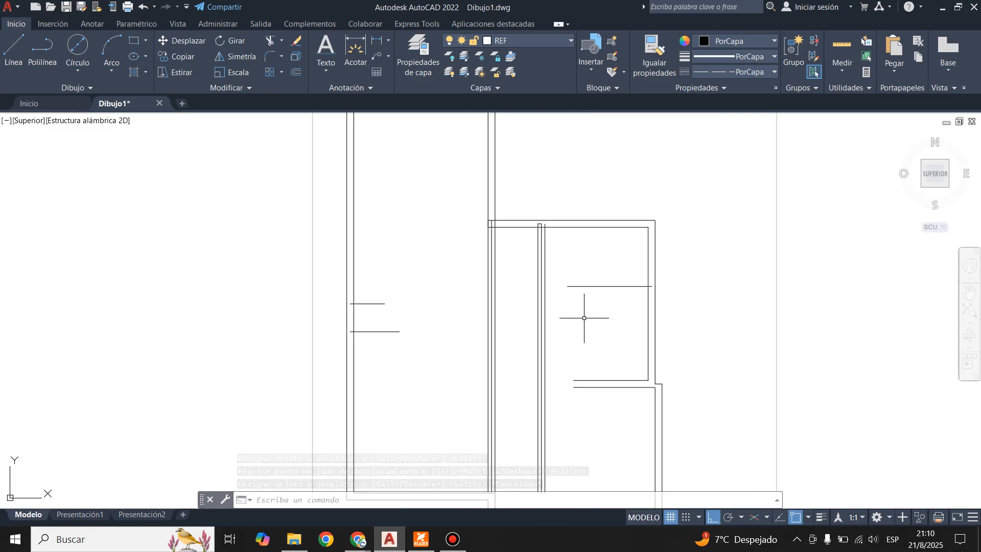
pyautogui.scroll(-3, 578, 301)
pyautogui.scroll(3, 574, 317)
pyautogui.click(421, 540)
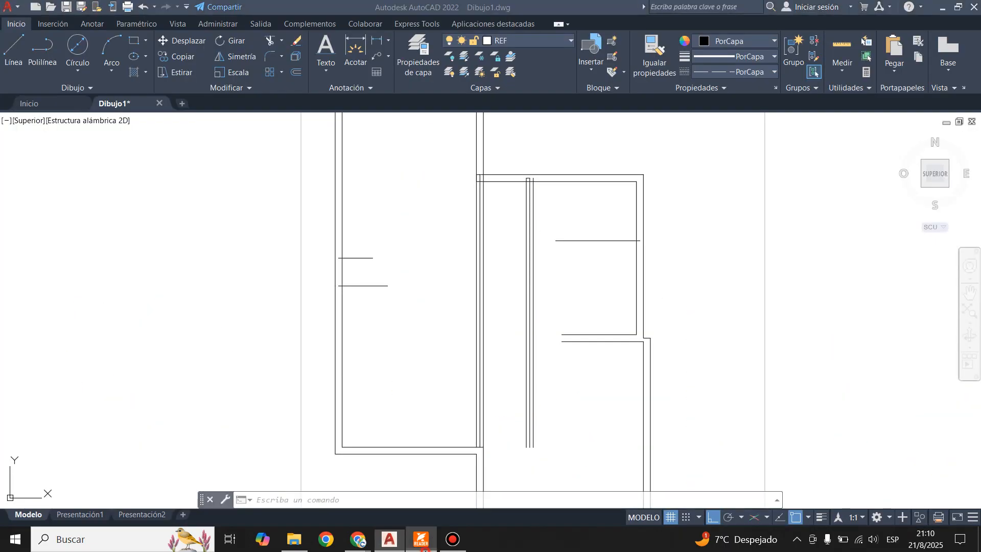
pyautogui.click(422, 541)
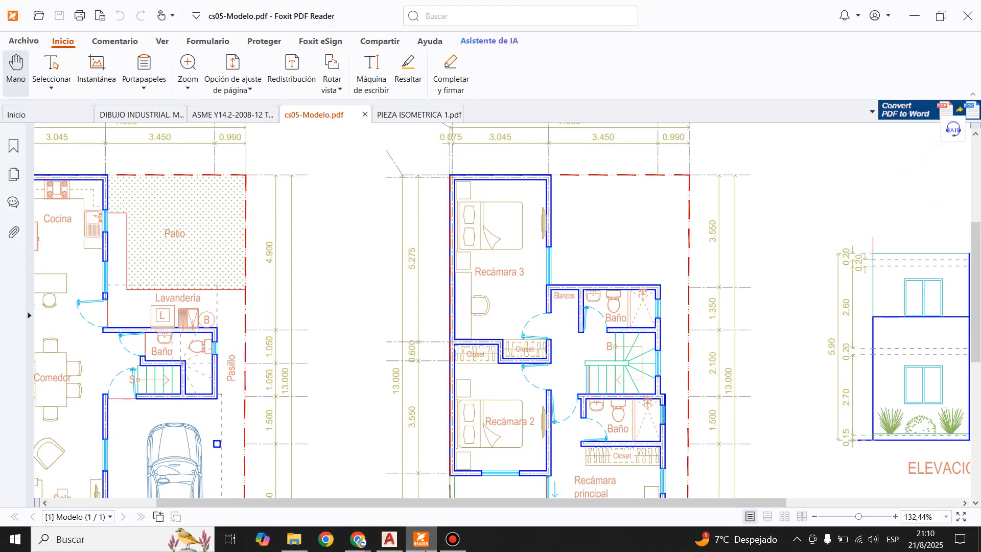
pyautogui.click(389, 539)
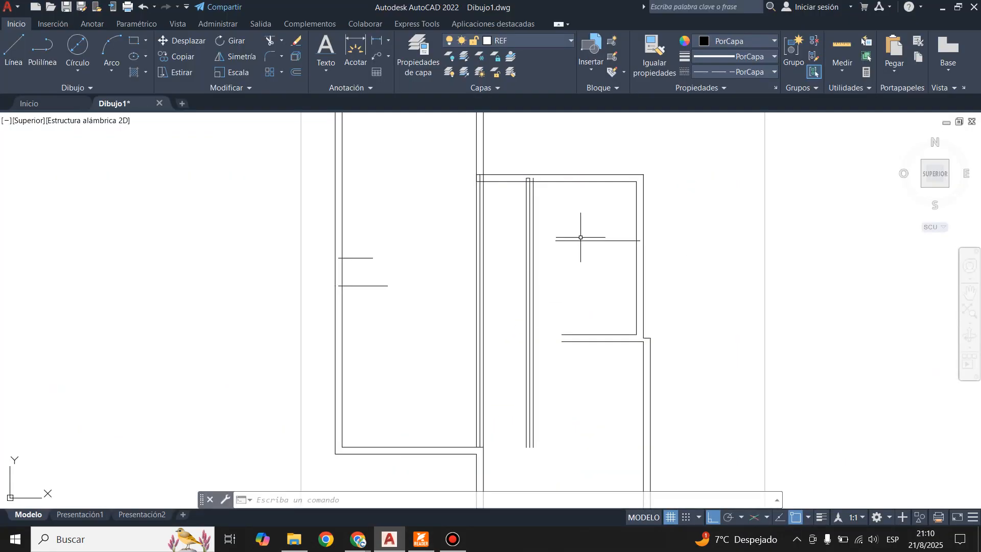
# Step: Stretch the upper bathroom's horizontal wall line between the interior wall's far left face and the right outer wall's inner face
pyautogui.scroll(5, 556, 241)
pyautogui.click(551, 243)
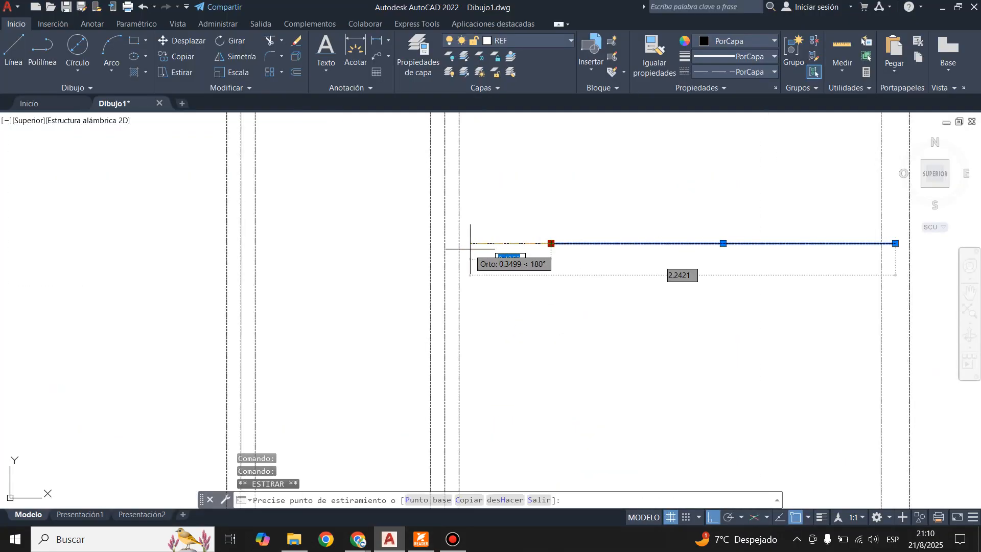
pyautogui.click(431, 243)
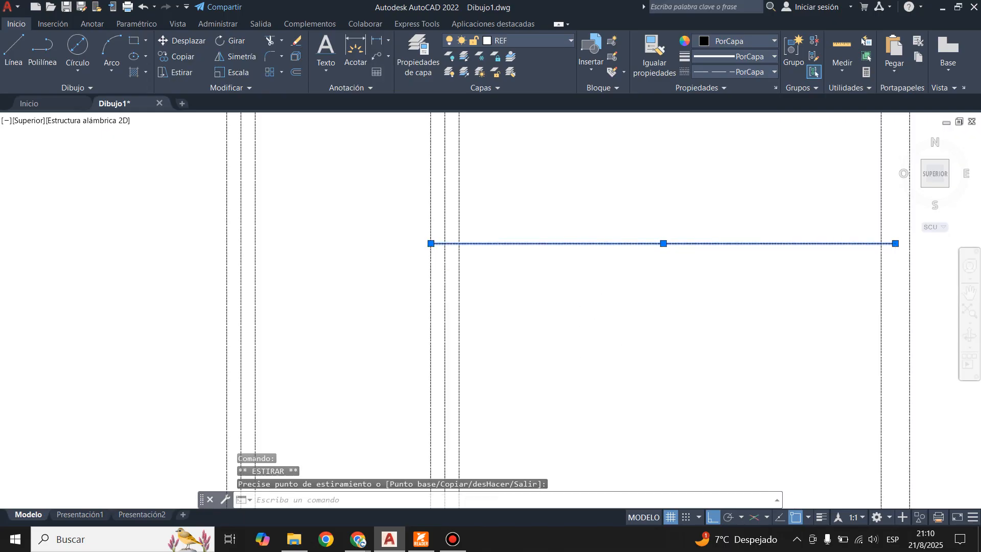
pyautogui.scroll(-2, 555, 356)
pyautogui.click(767, 286)
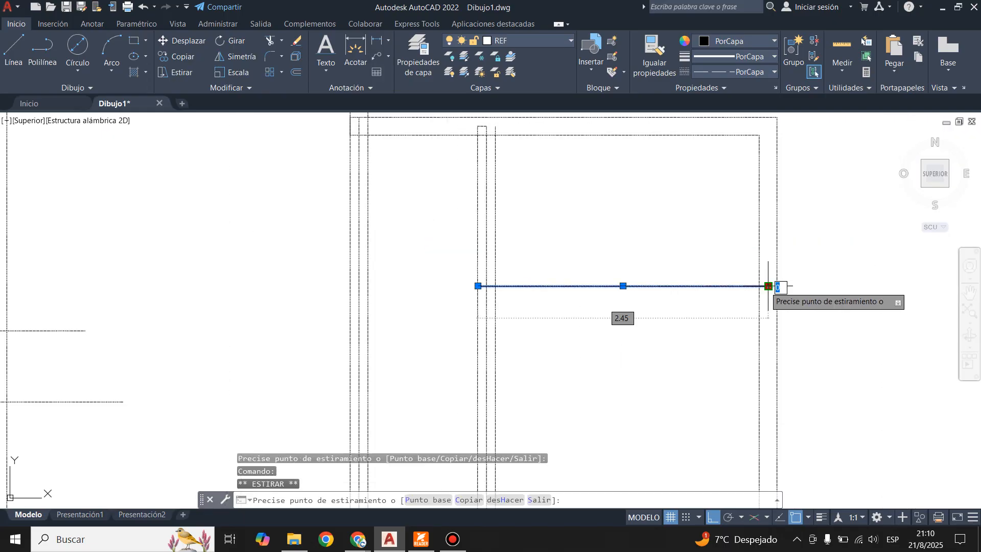
pyautogui.press('Escape')
pyautogui.press('Escape')
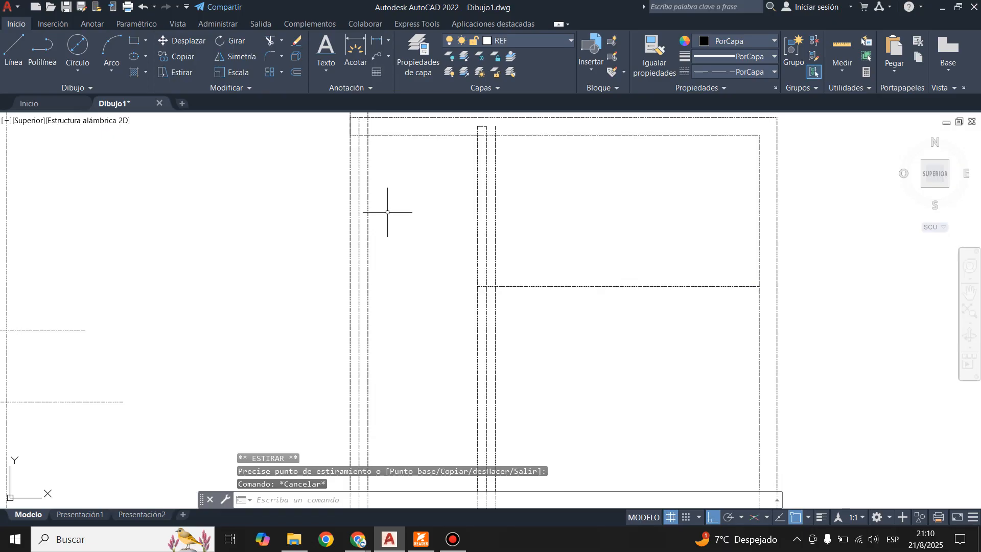
# Step: Offset the upper bathroom's horizontal wall centreline 0.075 m both upward and downward
pyautogui.click(298, 73)
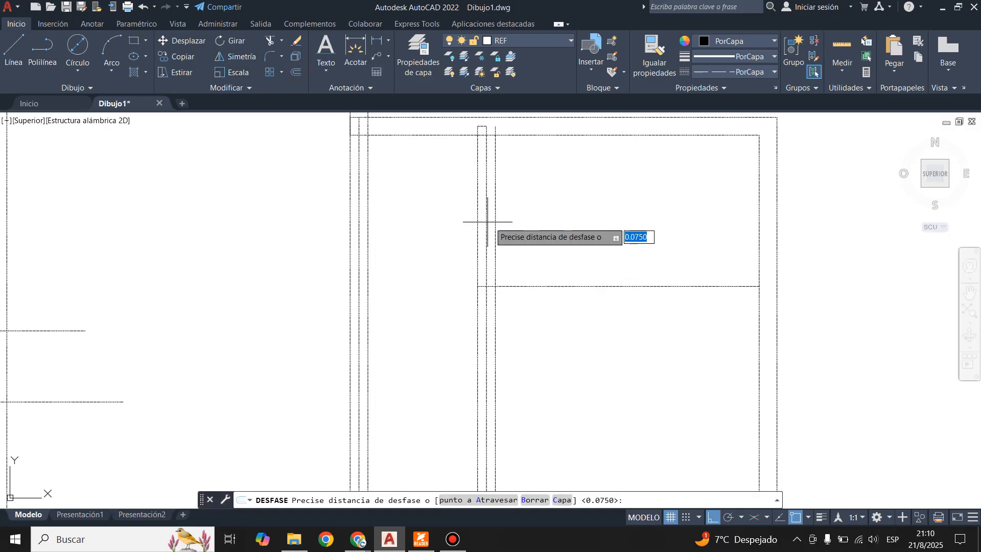
pyautogui.press('Return')
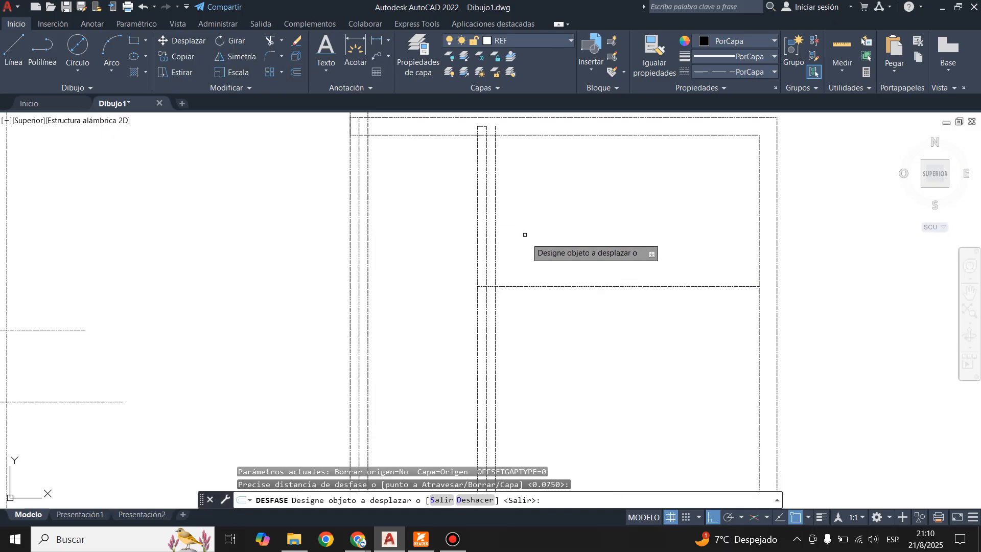
pyautogui.click(559, 286)
pyautogui.click(563, 260)
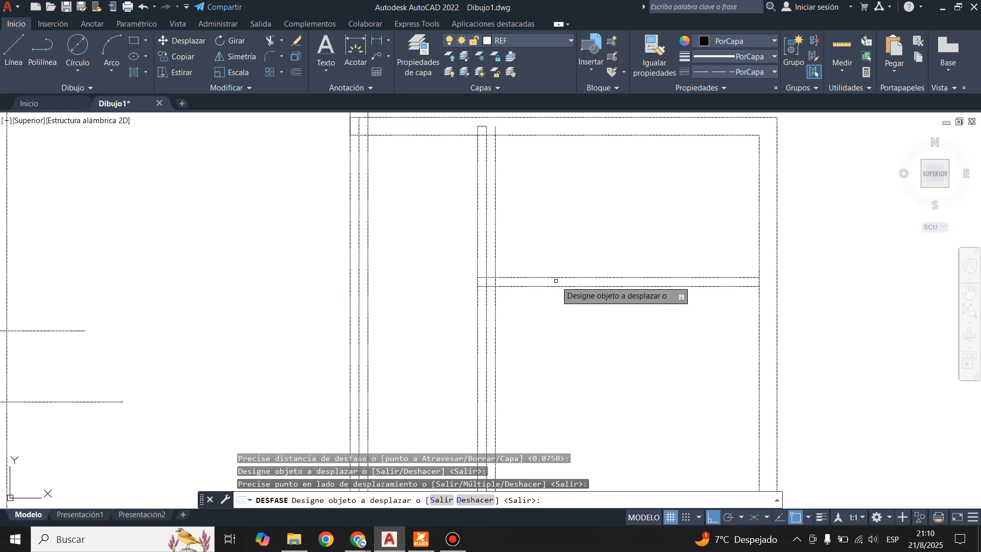
pyautogui.click(556, 279)
pyautogui.click(556, 321)
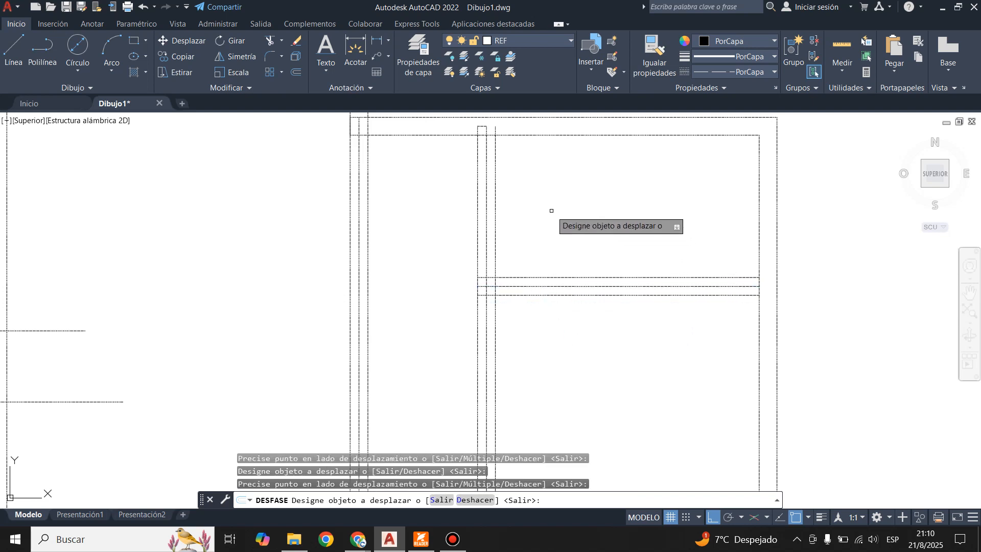
pyautogui.press('Escape')
pyautogui.scroll(-2, 510, 240)
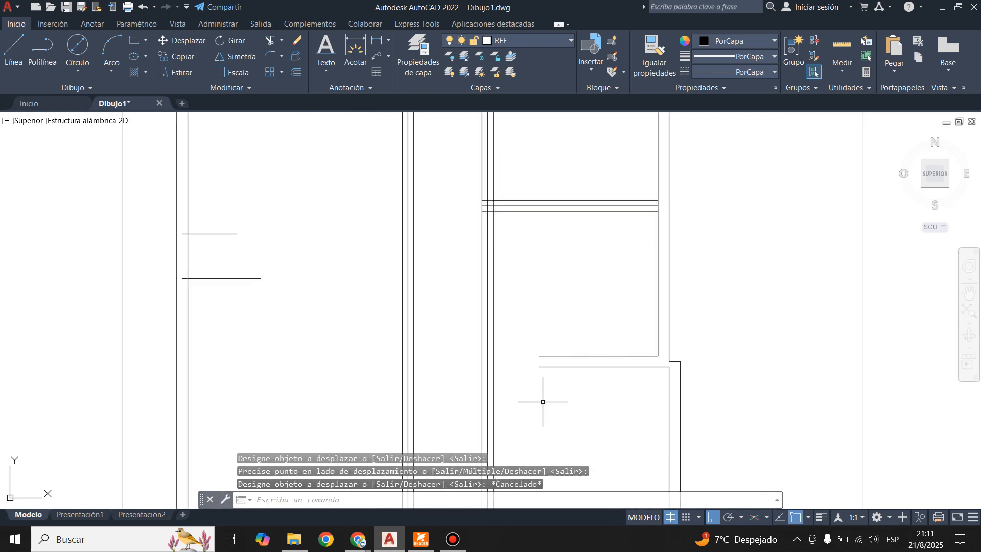
# Step: Check the lower bathroom's walls and dimensions in cs05-Modelo.pdf in Foxit PDF Reader, and return to AutoCAD
pyautogui.click(419, 541)
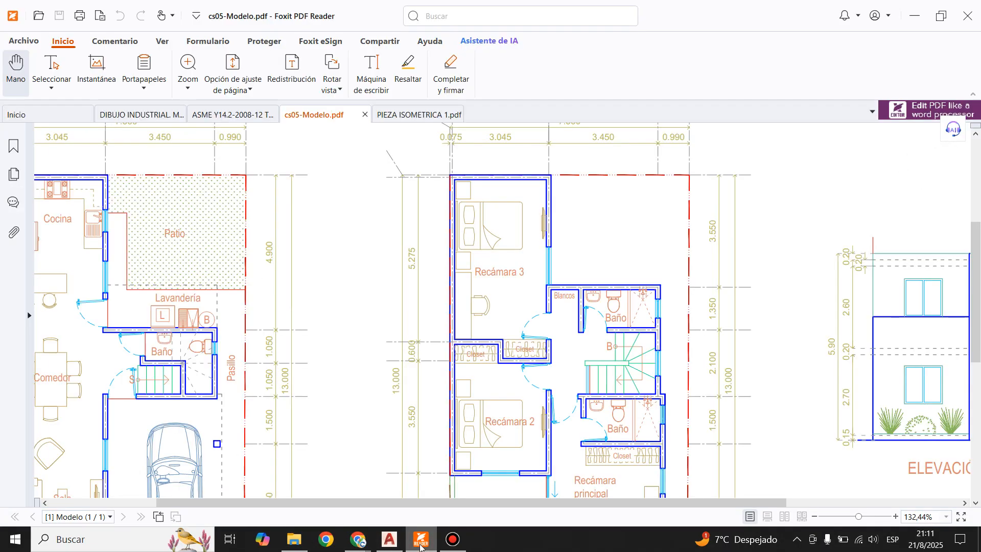
pyautogui.click(420, 543)
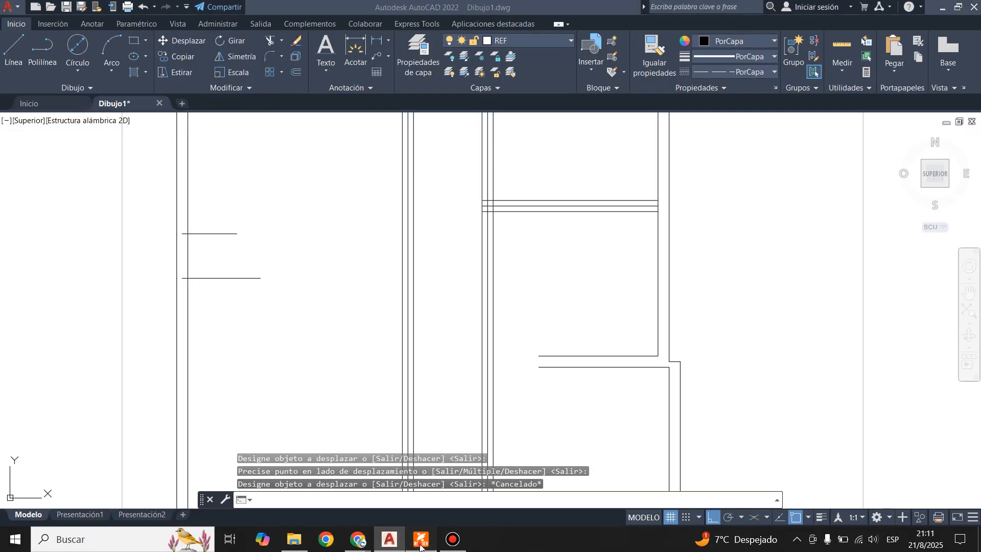
pyautogui.click(420, 542)
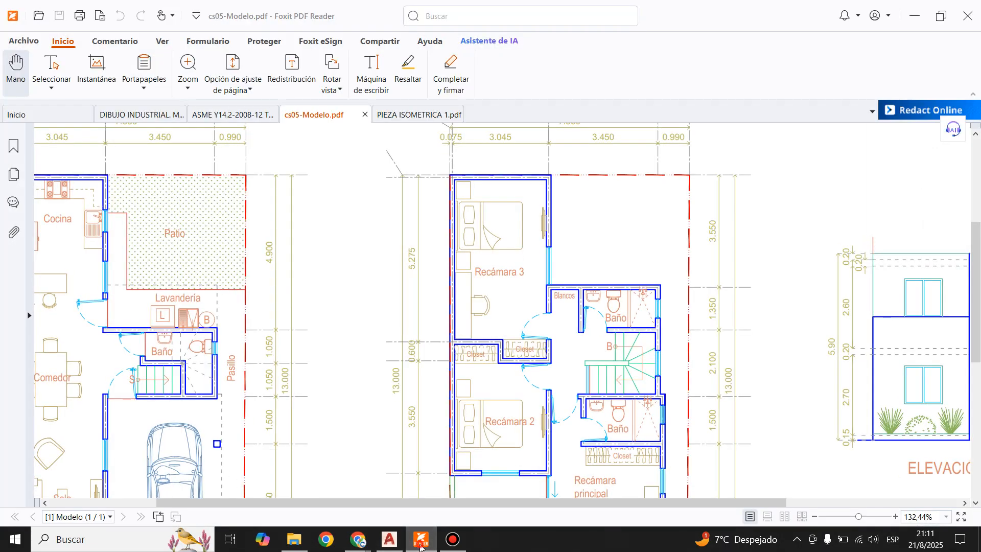
pyautogui.click(420, 544)
# Step: Draw a line 1.5 m down from the lower bathroom's upper-right inner corner, continuing horizontally left to the interior vertical wall's right face
pyautogui.scroll(-2, 635, 307)
pyautogui.scroll(4, 650, 313)
pyautogui.scroll(2, 653, 265)
pyautogui.click(26, 57)
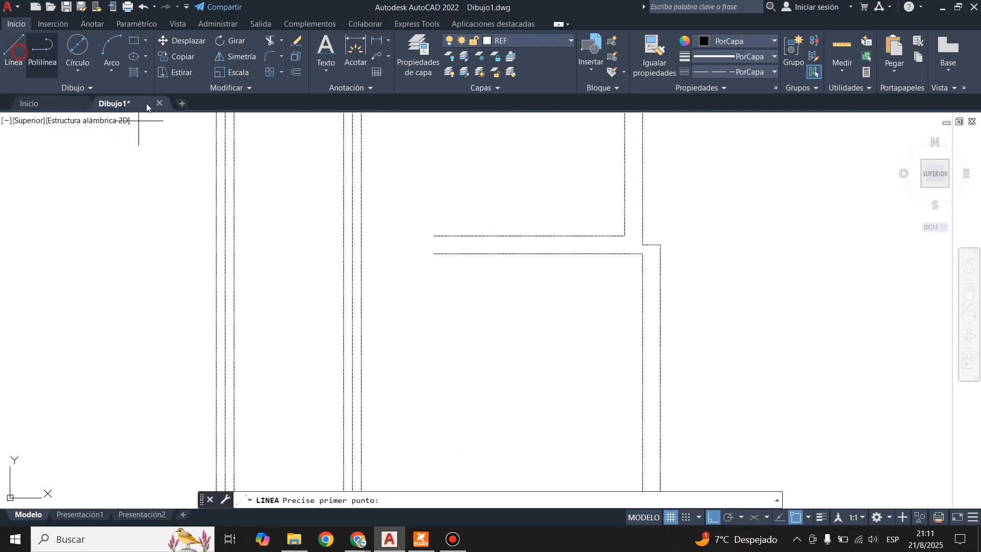
pyautogui.click(643, 254)
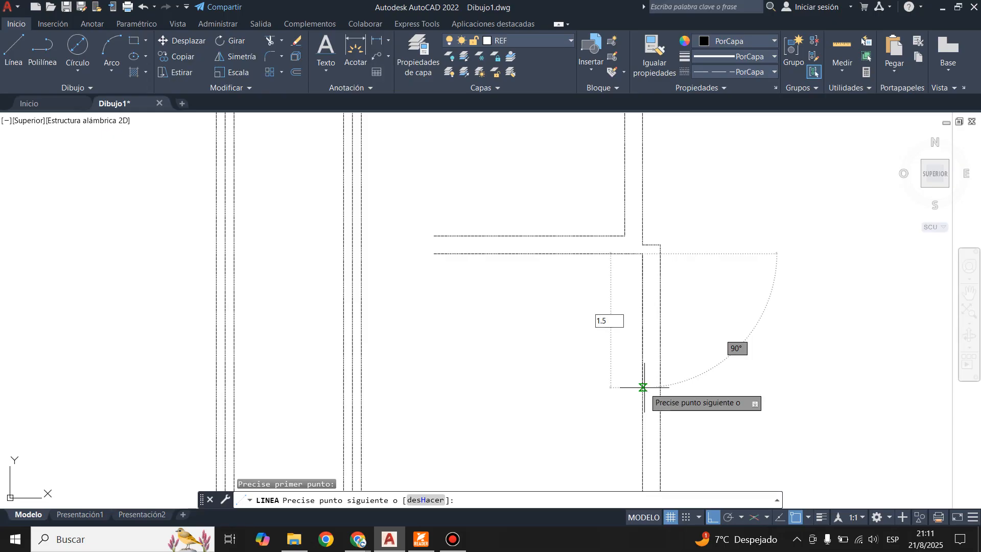
pyautogui.press('Return')
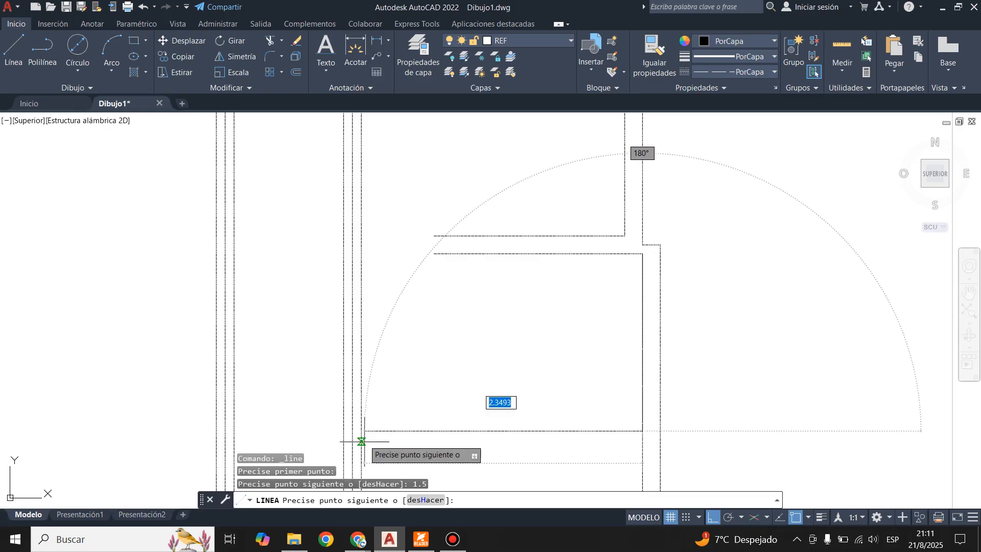
pyautogui.click(360, 430)
pyautogui.press('Escape')
# Step: Stretch the left ends of both faces of the horizontal wall above the lower bathroom to the interior vertical wall's far left face
pyautogui.scroll(-2, 516, 368)
pyautogui.scroll(2, 484, 304)
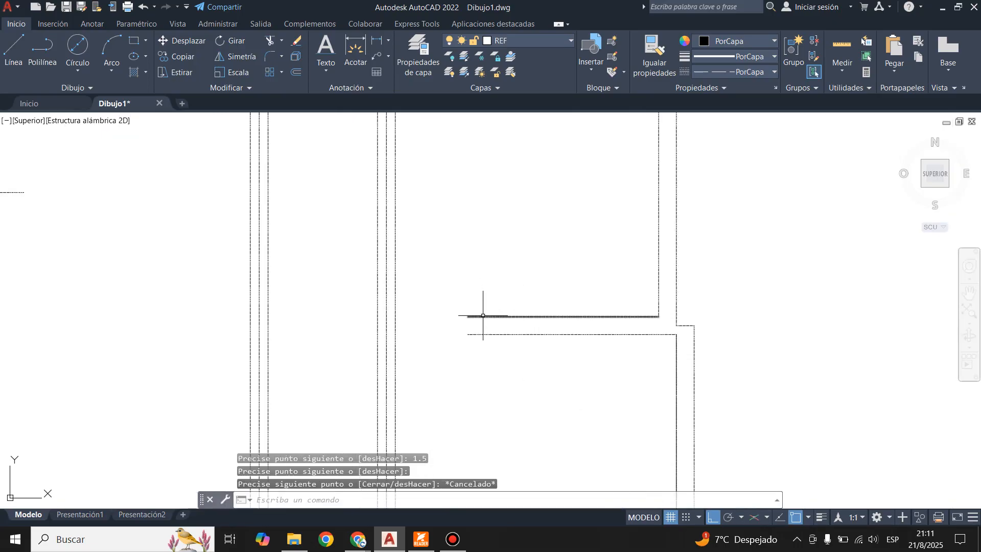
pyautogui.click(482, 316)
pyautogui.click(468, 316)
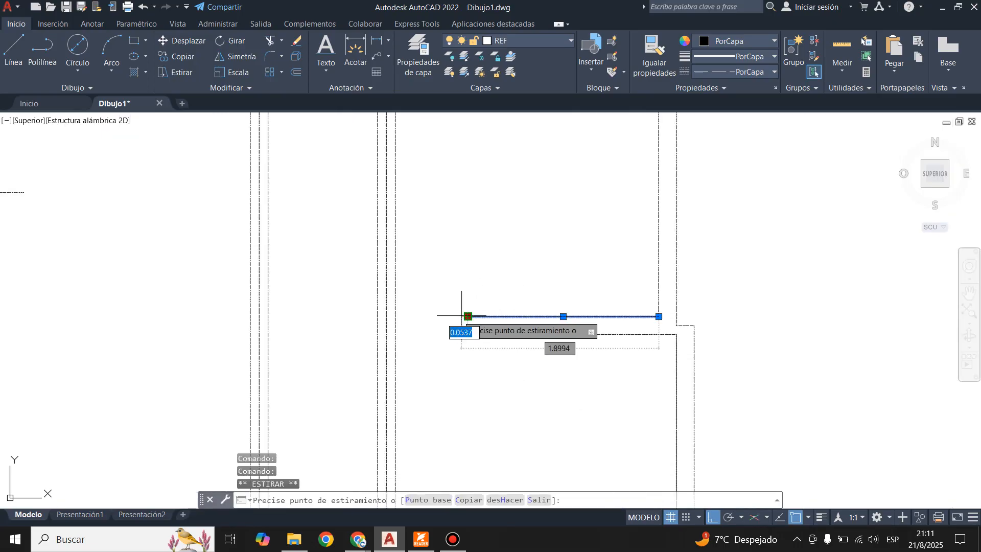
pyautogui.click(377, 316)
pyautogui.press('Escape')
pyautogui.click(479, 335)
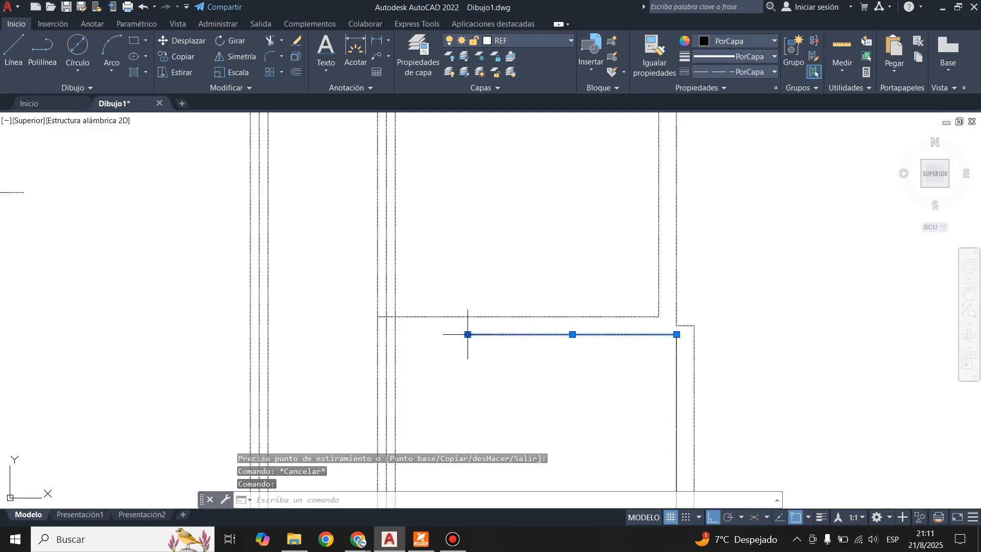
pyautogui.click(468, 335)
pyautogui.click(377, 334)
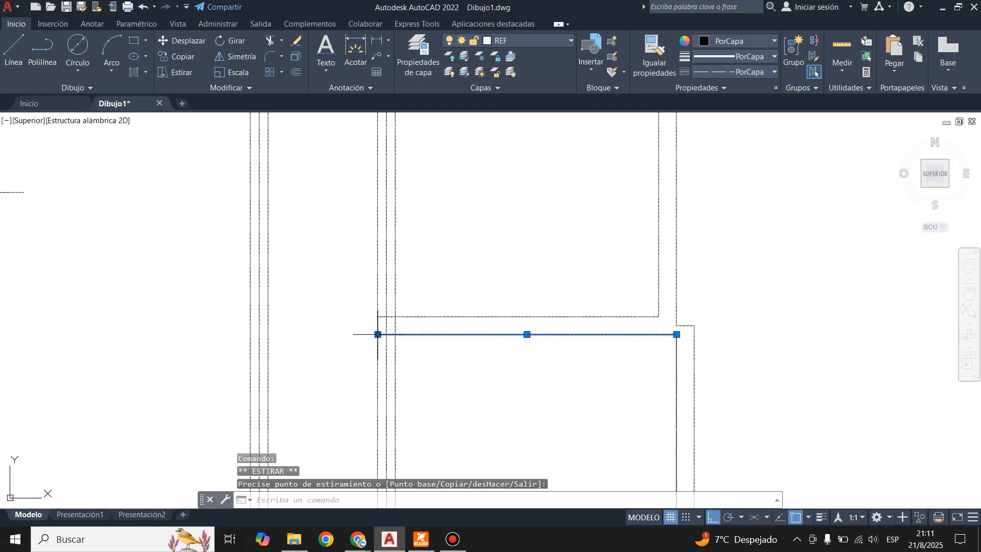
pyautogui.press('Escape')
# Step: Stretch the left end of the lower bathroom's bottom wall centreline to the interior vertical wall's far left face
pyautogui.scroll(-4, 449, 289)
pyautogui.scroll(4, 450, 377)
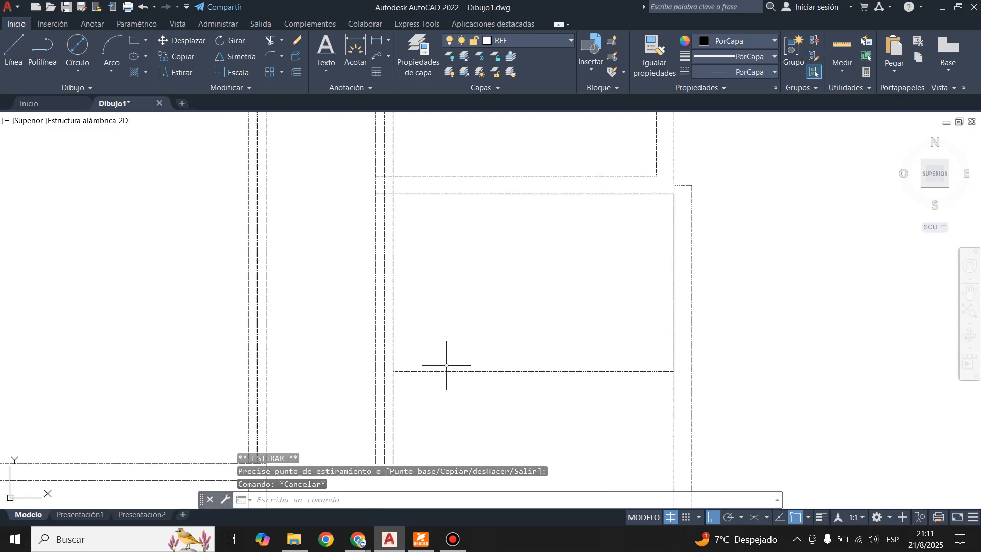
pyautogui.click(445, 371)
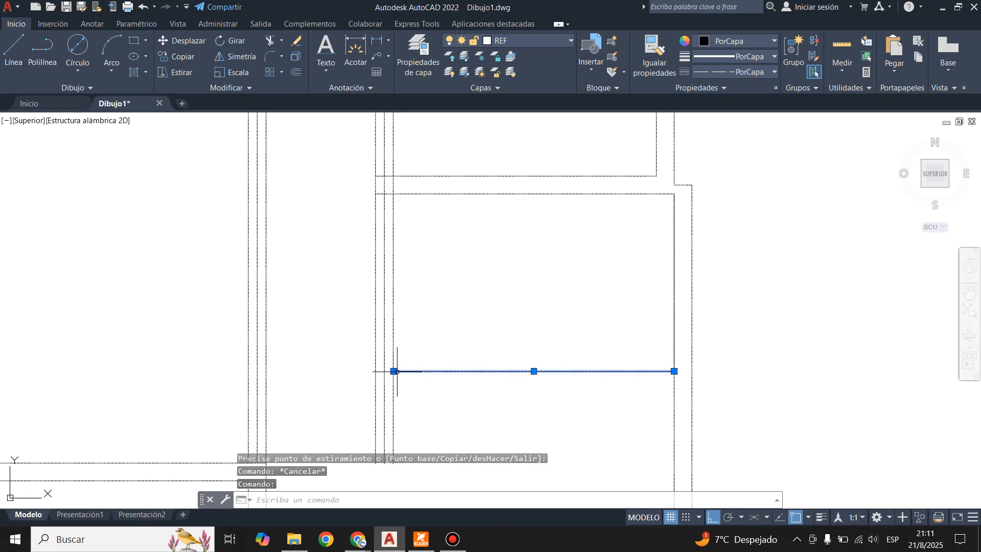
pyautogui.click(376, 372)
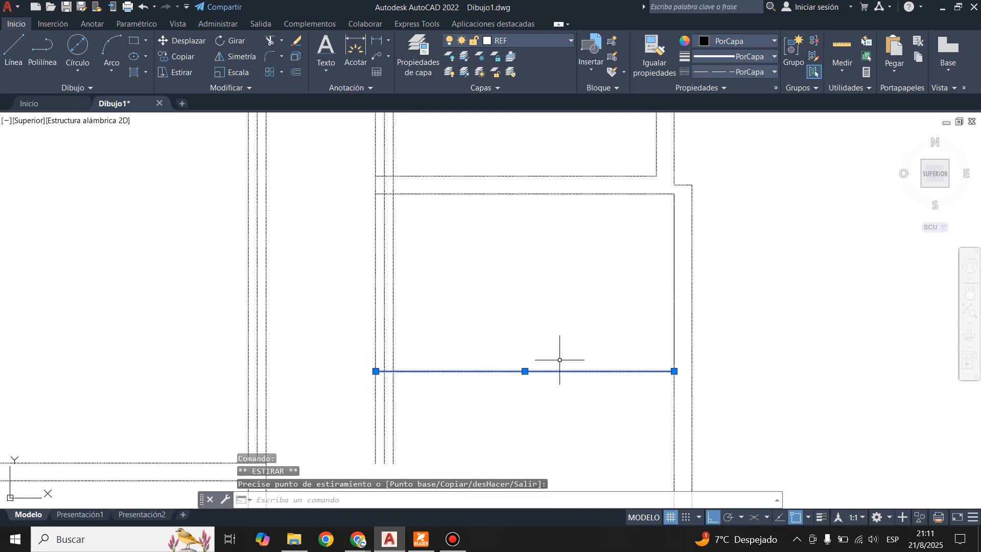
pyautogui.press('Escape')
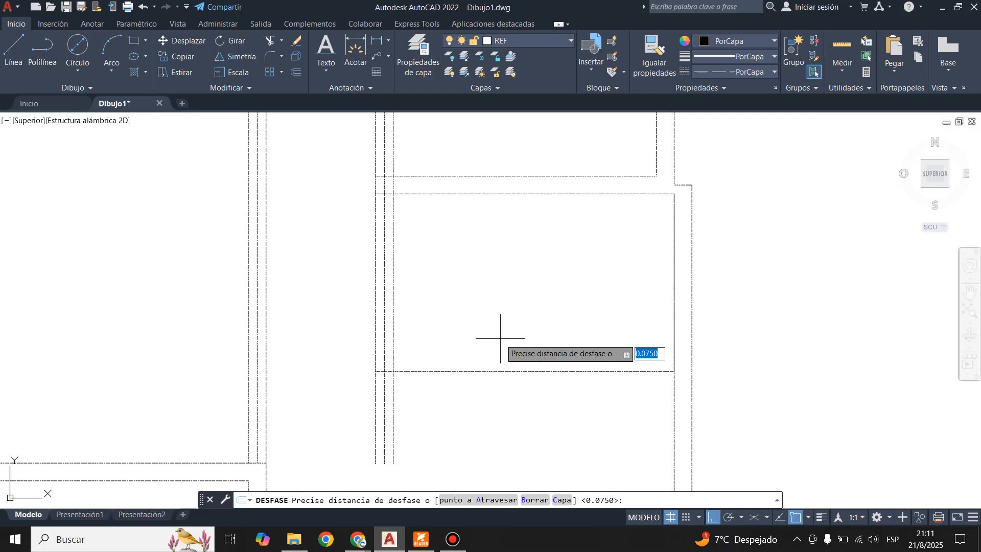
# Step: Offset the lower bathroom's bottom wall centreline 0.075 m to both its upper and lower sides
pyautogui.press('Return')
pyautogui.click(508, 371)
pyautogui.click(507, 345)
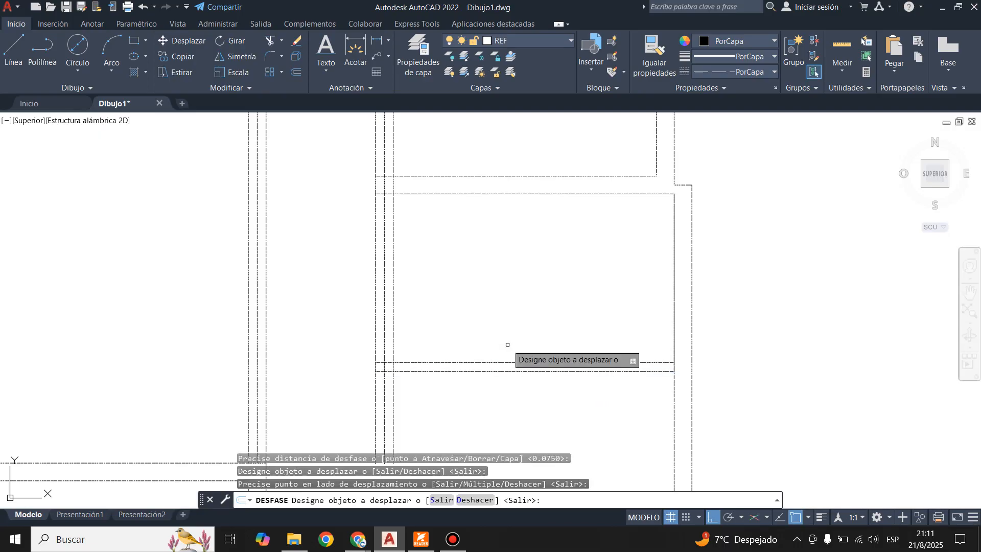
pyautogui.click(516, 371)
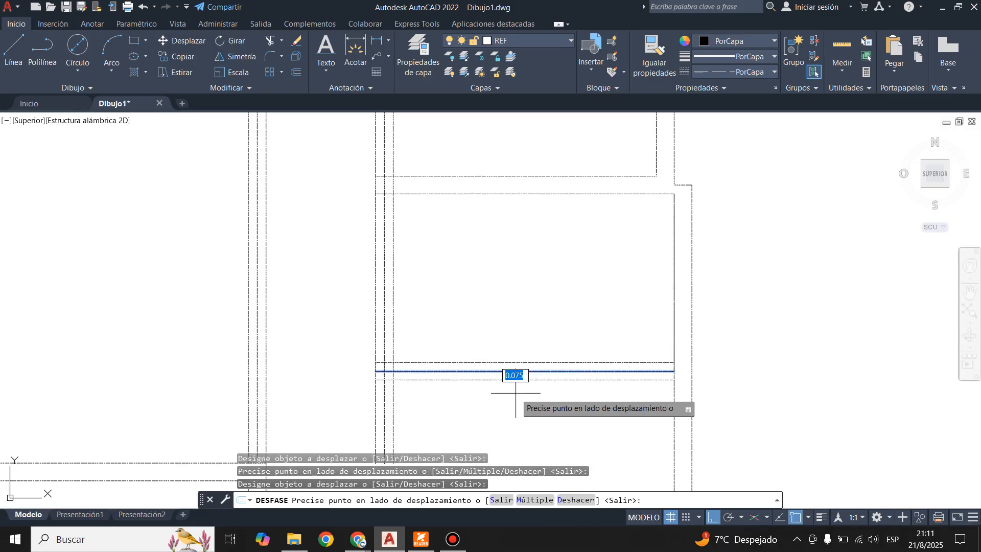
pyautogui.click(485, 406)
pyautogui.press('Escape')
pyautogui.scroll(-4, 482, 407)
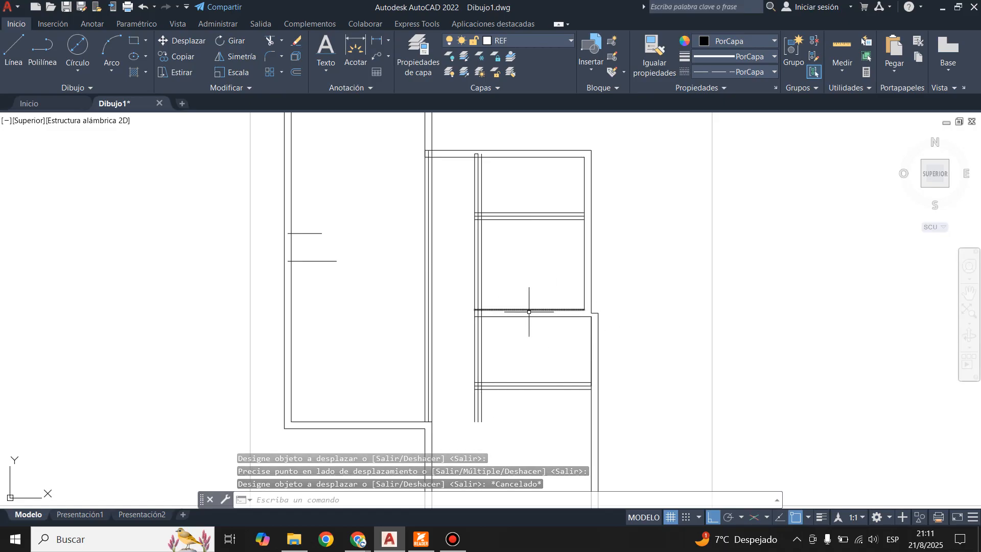
# Step: Check the floor plan in Foxit PDF Reader, then trim the partition lines between the two bathrooms to open the stairwell
pyautogui.click(422, 545)
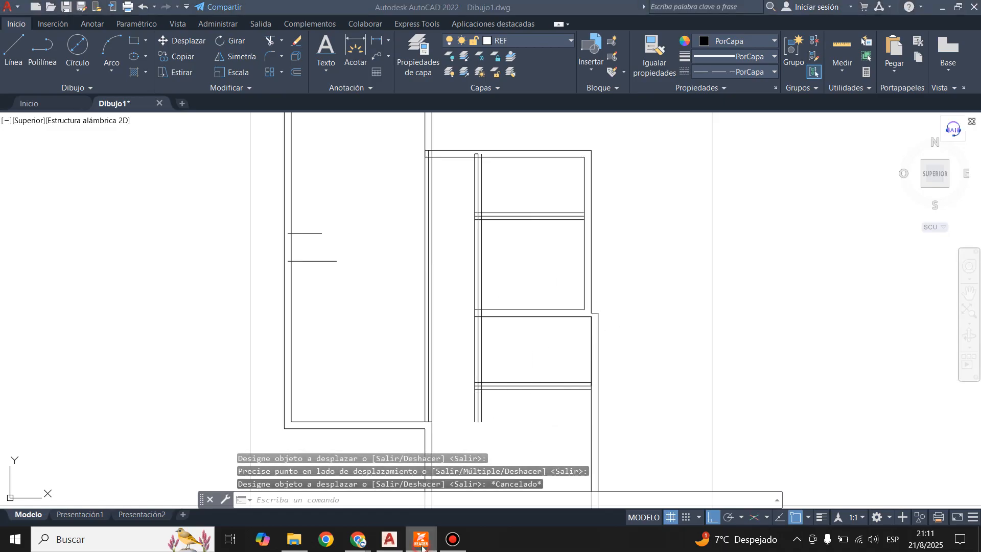
pyautogui.click(421, 545)
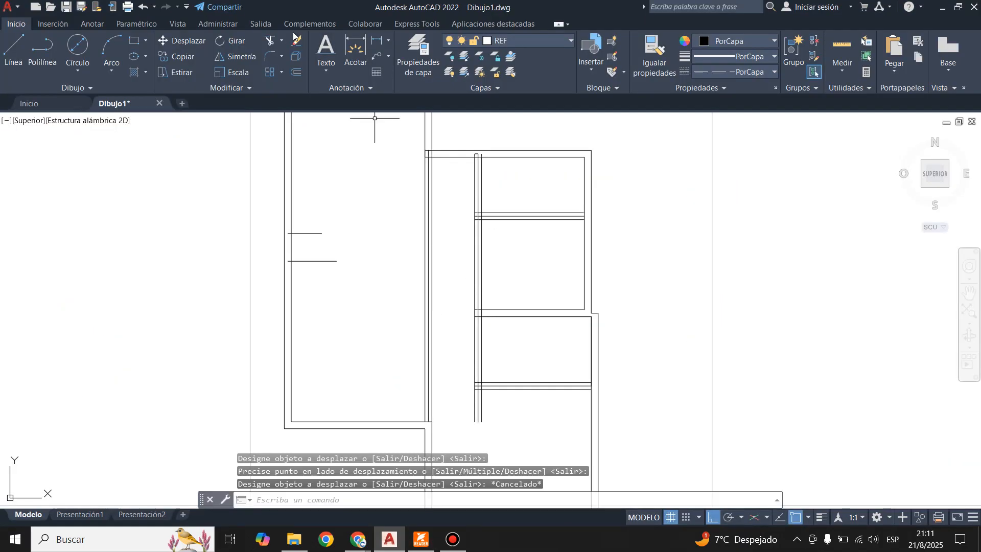
pyautogui.click(270, 40)
pyautogui.scroll(-3, 537, 256)
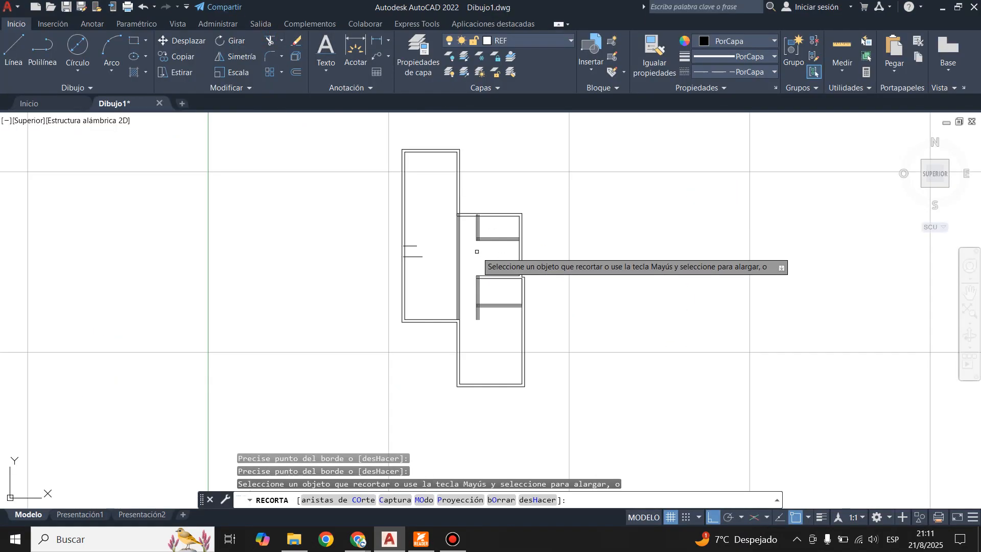
# Step: Consult the PDF floor plan again and trim the leftover vertical partition lines below the lower bathroom's bottom wall
pyautogui.scroll(3, 505, 330)
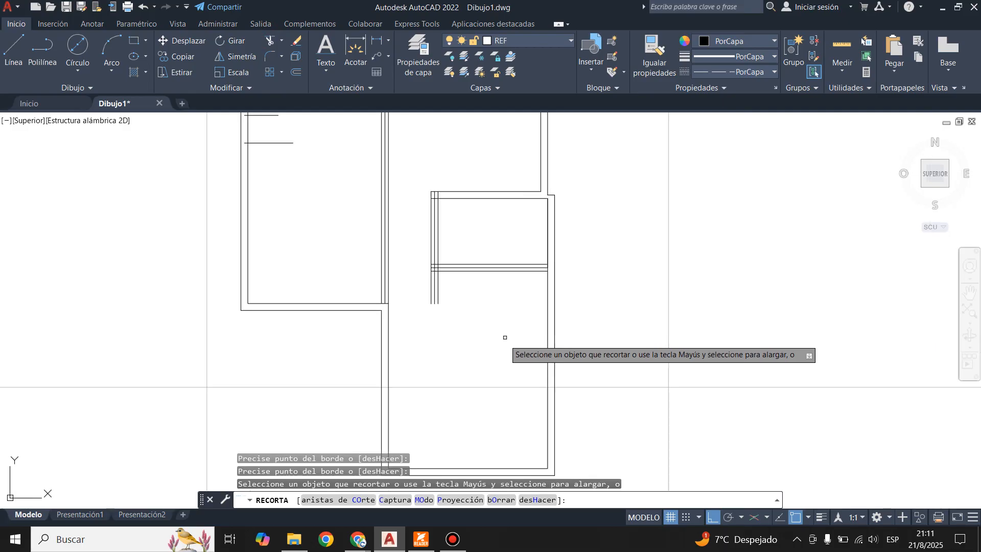
pyautogui.click(422, 546)
pyautogui.click(421, 548)
pyautogui.moveTo(418, 290); pyautogui.dragTo(474, 287)
# Step: Trim the centerlines and overlapping wall lines at the upper bathroom's lower-left corner to leave a clean double-line corner
pyautogui.scroll(-2, 466, 366)
pyautogui.scroll(3, 447, 212)
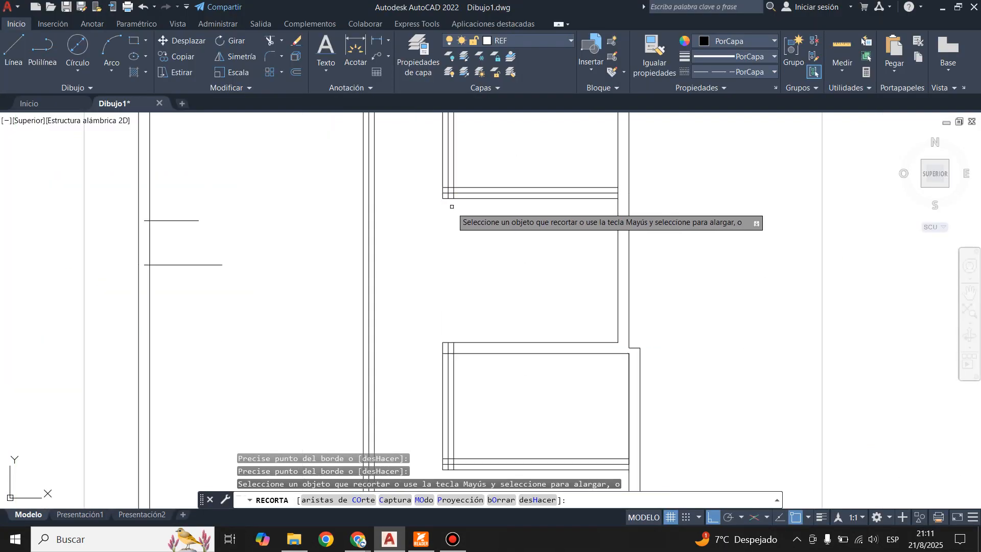
pyautogui.scroll(5, 439, 319)
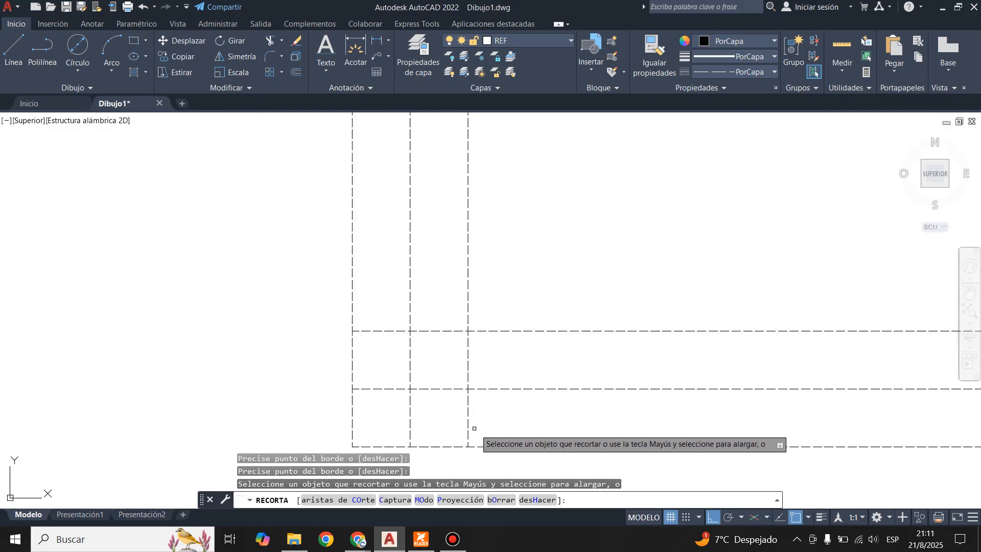
pyautogui.moveTo(430, 312); pyautogui.dragTo(444, 412)
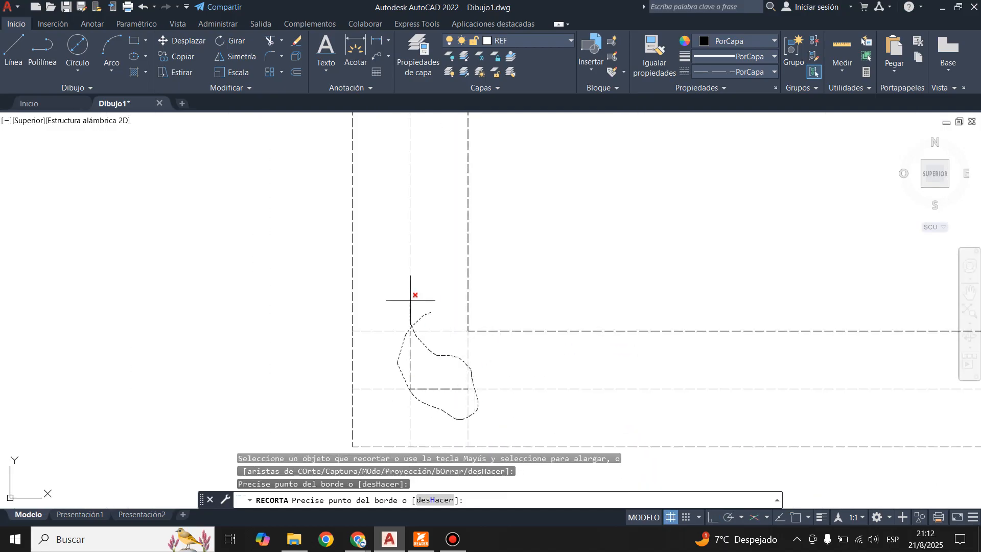
pyautogui.moveTo(410, 300); pyautogui.dragTo(411, 306)
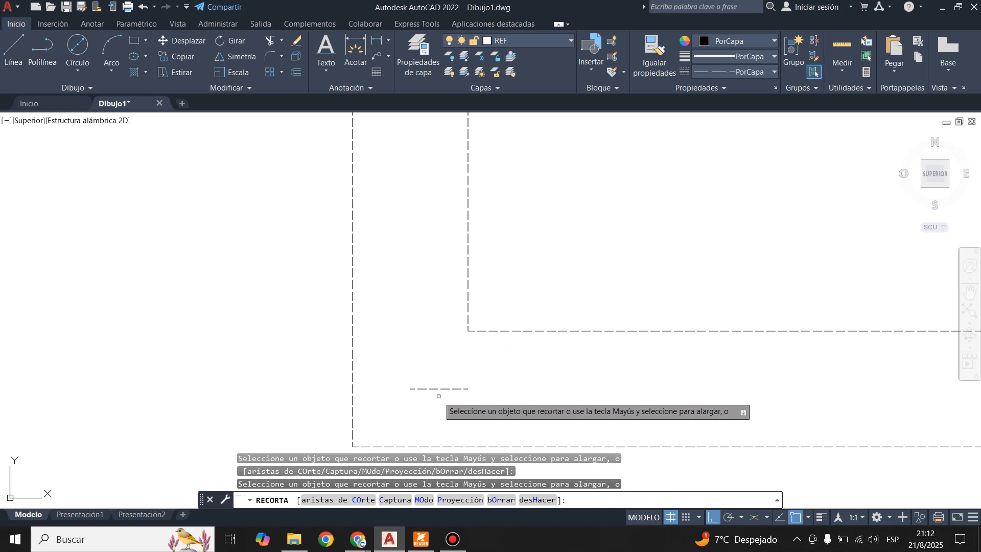
pyautogui.moveTo(443, 385)
pyautogui.mouseDown()
pyautogui.moveTo(455, 394)
pyautogui.moveTo(439, 355)
pyautogui.mouseUp()
# Step: Trim the overlapping wall lines and centerlines at the lower bathroom's left corners
pyautogui.scroll(-3, 445, 388)
pyautogui.scroll(-2, 452, 317)
pyautogui.scroll(4, 445, 227)
pyautogui.scroll(-4, 442, 385)
pyautogui.scroll(2, 434, 173)
pyautogui.scroll(5, 475, 327)
pyautogui.moveTo(425, 207); pyautogui.dragTo(394, 272)
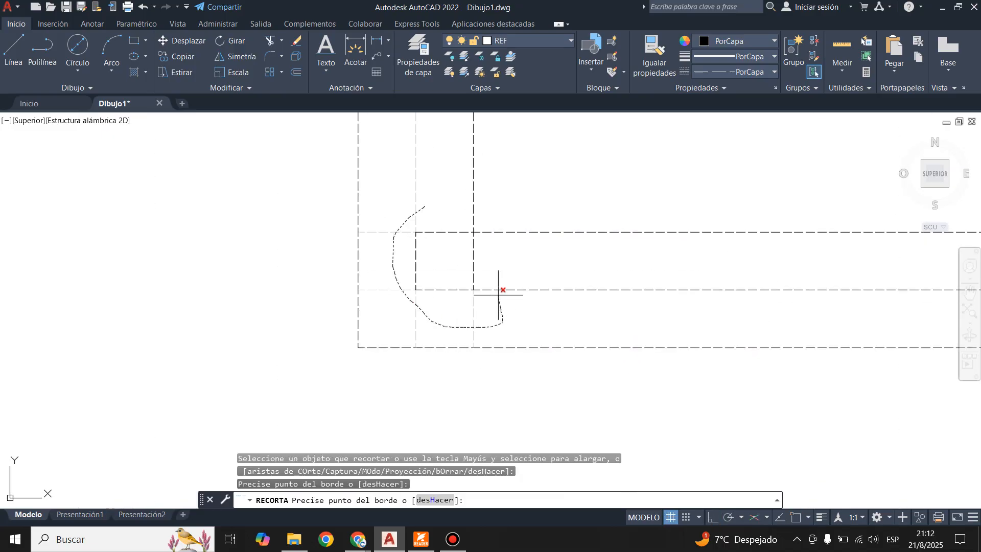
pyautogui.moveTo(461, 253); pyautogui.dragTo(449, 207)
pyautogui.moveTo(407, 250); pyautogui.dragTo(479, 315)
# Step: Trim the right wall's inner face between the two partition lines where the bathroom wall joins it
pyautogui.scroll(-5, 468, 326)
pyautogui.scroll(-2, 623, 372)
pyautogui.scroll(6, 659, 343)
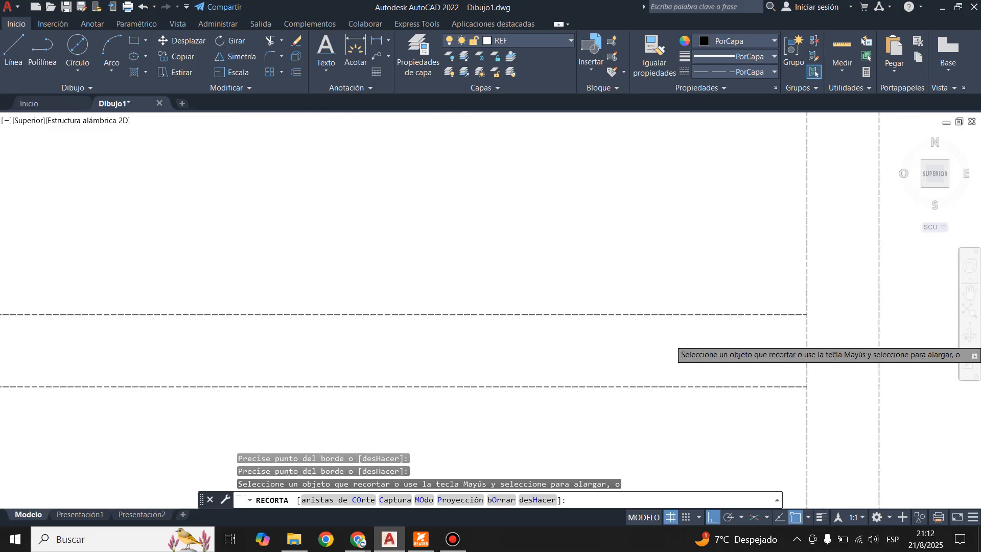
pyautogui.click(806, 342)
# Step: Trim the leftover lines where the upper bathroom's left partition meets the top wall
pyautogui.scroll(-4, 813, 380)
pyautogui.scroll(6, 677, 301)
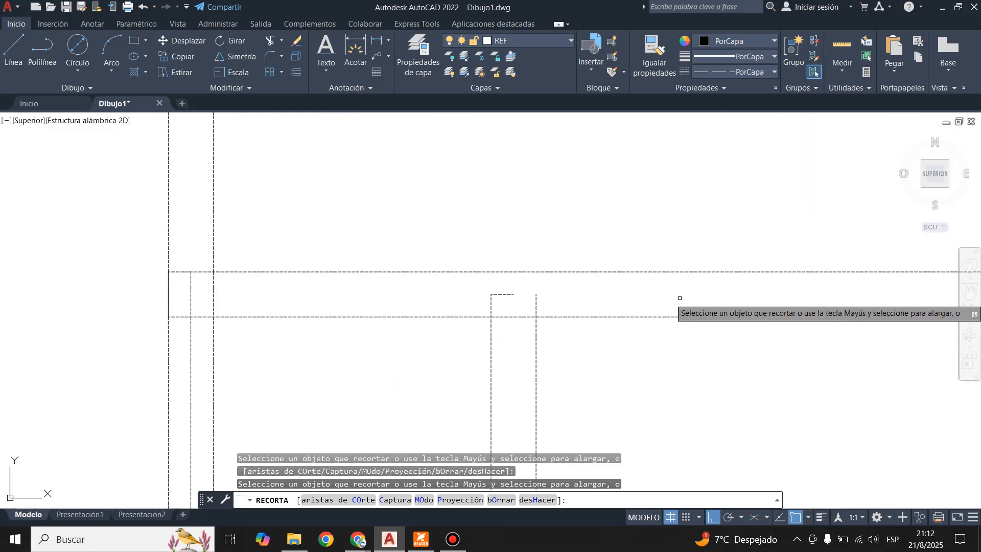
pyautogui.moveTo(61, 276); pyautogui.dragTo(366, 291)
pyautogui.moveTo(128, 210)
pyautogui.mouseDown()
pyautogui.moveTo(152, 299)
pyautogui.moveTo(199, 359)
pyautogui.mouseUp()
pyautogui.scroll(-4, 243, 253)
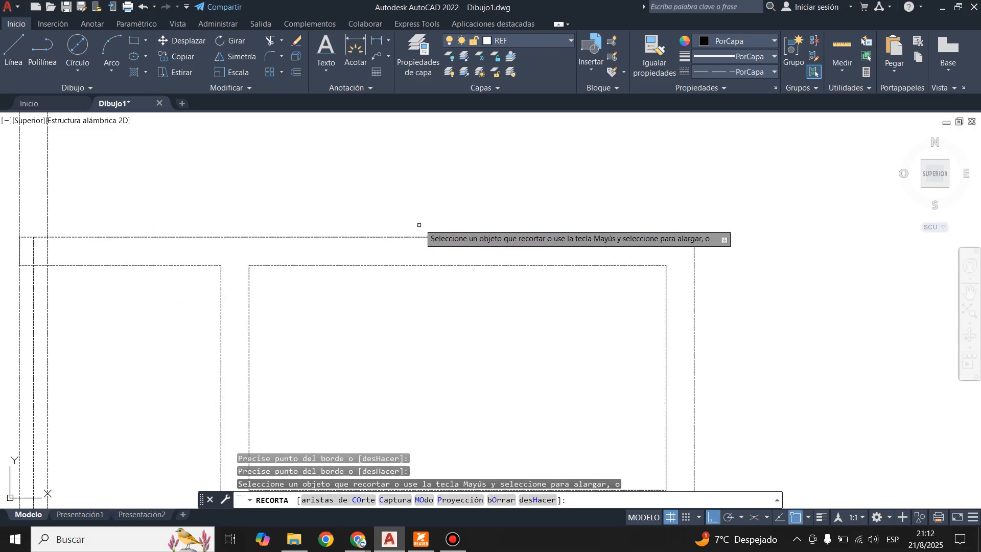
# Step: Trim the leftover centerline and crossing wall line at the large left room's lower-right corner
pyautogui.scroll(-2, 486, 152)
pyautogui.scroll(-2, 459, 167)
pyautogui.scroll(8, 399, 351)
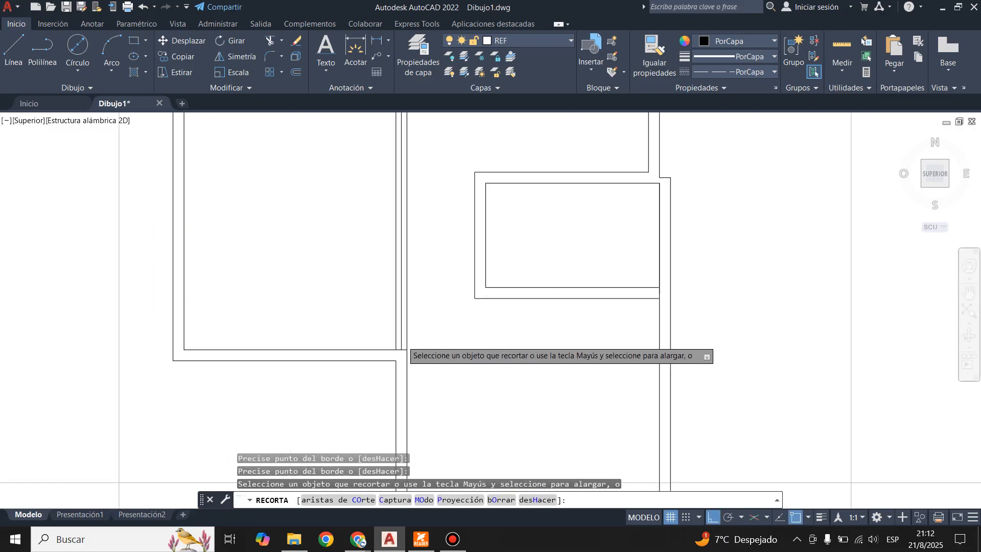
pyautogui.moveTo(377, 397)
pyautogui.mouseDown()
pyautogui.moveTo(399, 397)
pyautogui.moveTo(361, 383)
pyautogui.moveTo(383, 378)
pyautogui.mouseUp()
pyautogui.scroll(-9, 402, 408)
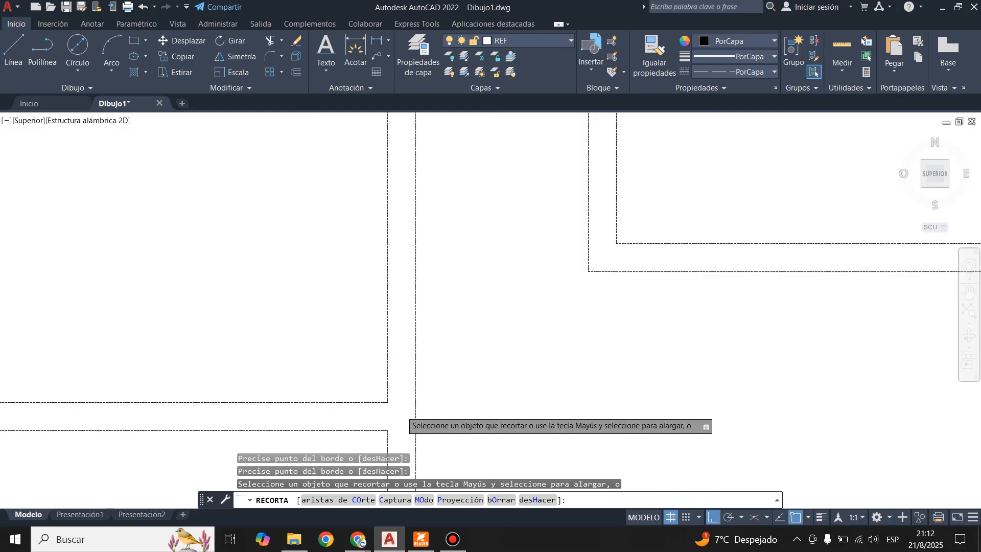
# Step: Trim the crossing lines where the bathroom block's top wall meets the long vertical wall, removing the remaining stubs
pyautogui.scroll(5, 403, 287)
pyautogui.scroll(7, 404, 358)
pyautogui.scroll(-2, 377, 296)
pyautogui.moveTo(380, 302); pyautogui.dragTo(376, 379)
pyautogui.moveTo(369, 340); pyautogui.dragTo(411, 347)
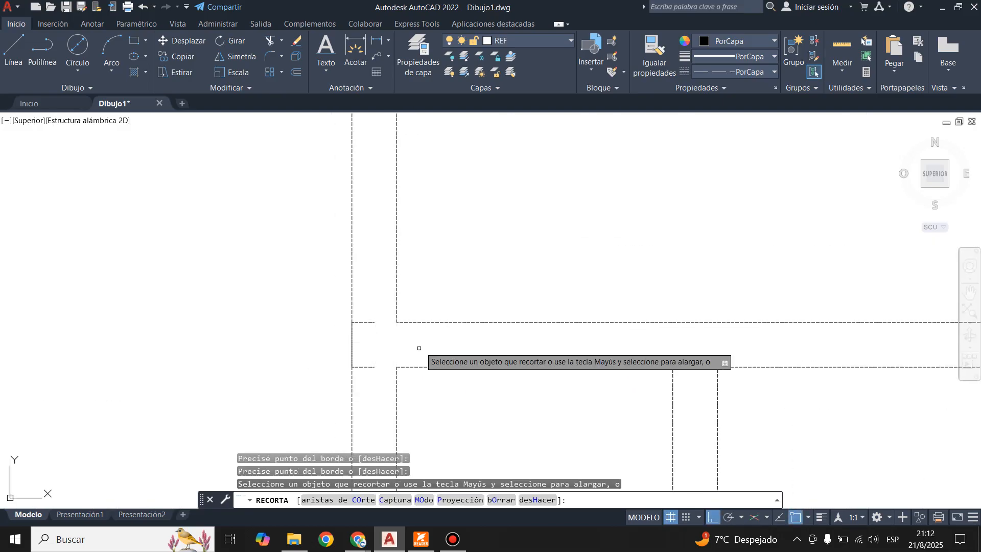
pyautogui.moveTo(369, 307); pyautogui.dragTo(368, 388)
pyautogui.scroll(-6, 477, 219)
pyautogui.scroll(4, 589, 213)
pyautogui.press('Escape')
# Step: Stretch the left ends of the two short horizontal closet lines to the outer face of the left wall
pyautogui.scroll(4, 498, 291)
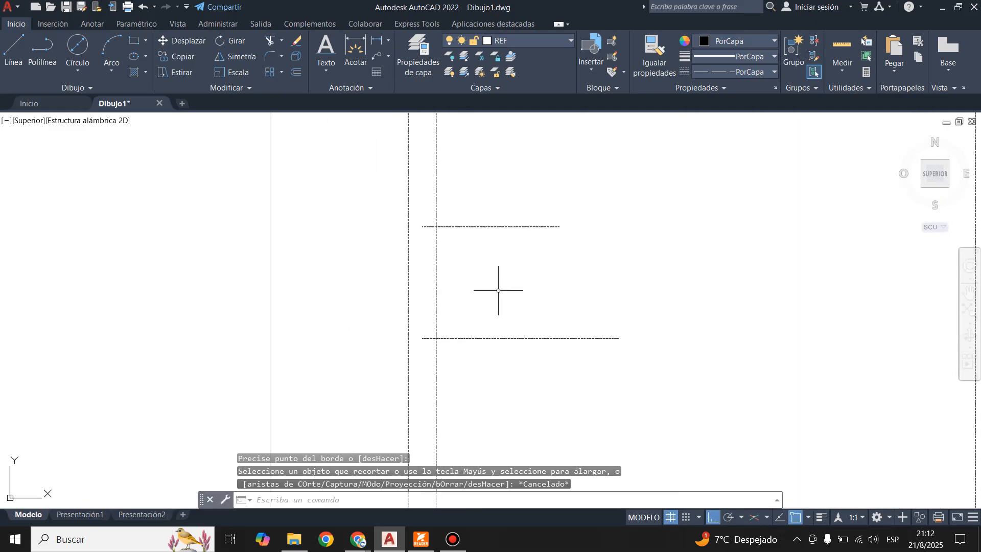
pyautogui.click(469, 339)
pyautogui.click(422, 337)
pyautogui.press('Escape')
pyautogui.click(448, 227)
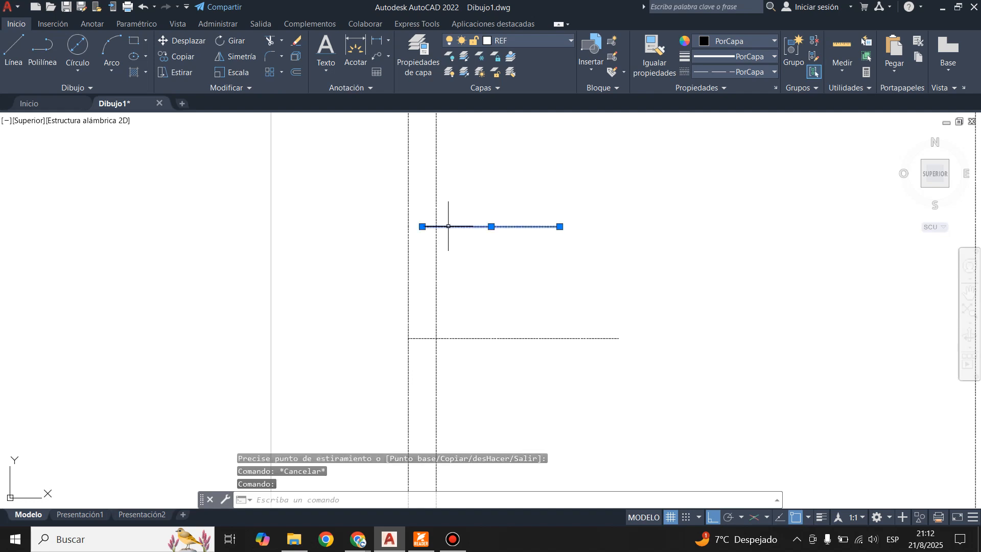
pyautogui.click(422, 226)
pyautogui.press('Escape')
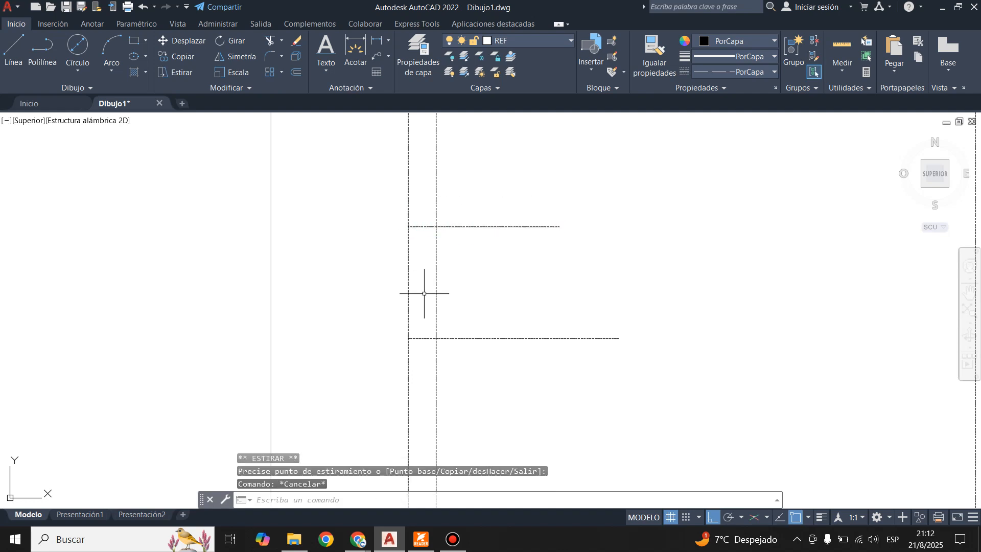
# Step: Check the closets in the PDF plan and stretch both horizontal closet lines to the far face of the room's right wall
pyautogui.scroll(-4, 419, 306)
pyautogui.click(413, 536)
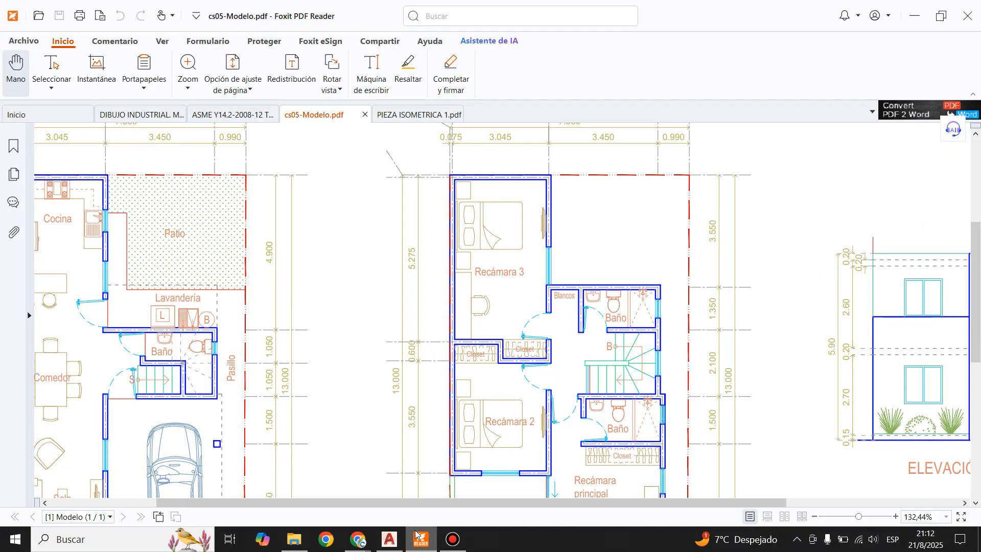
pyautogui.click(422, 547)
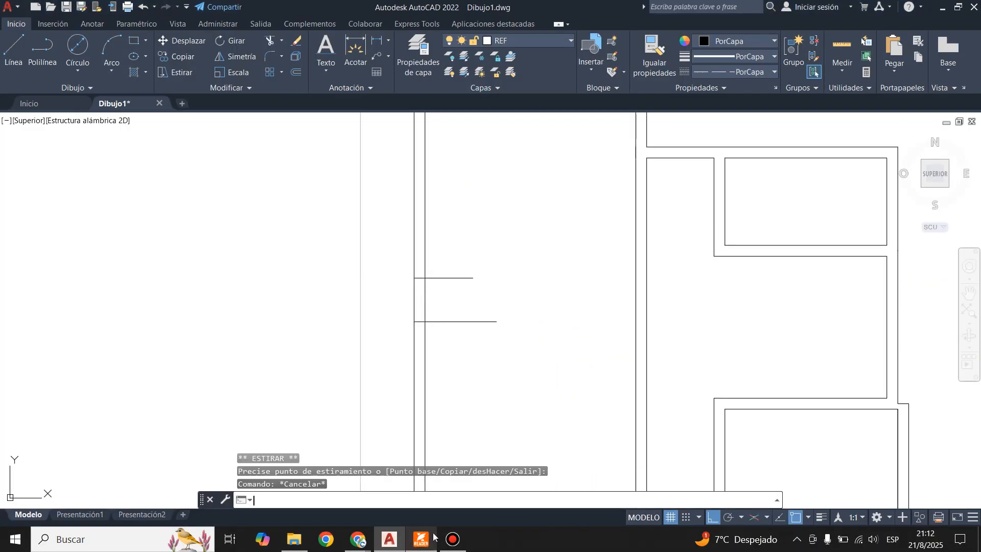
pyautogui.click(491, 321)
pyautogui.click(496, 321)
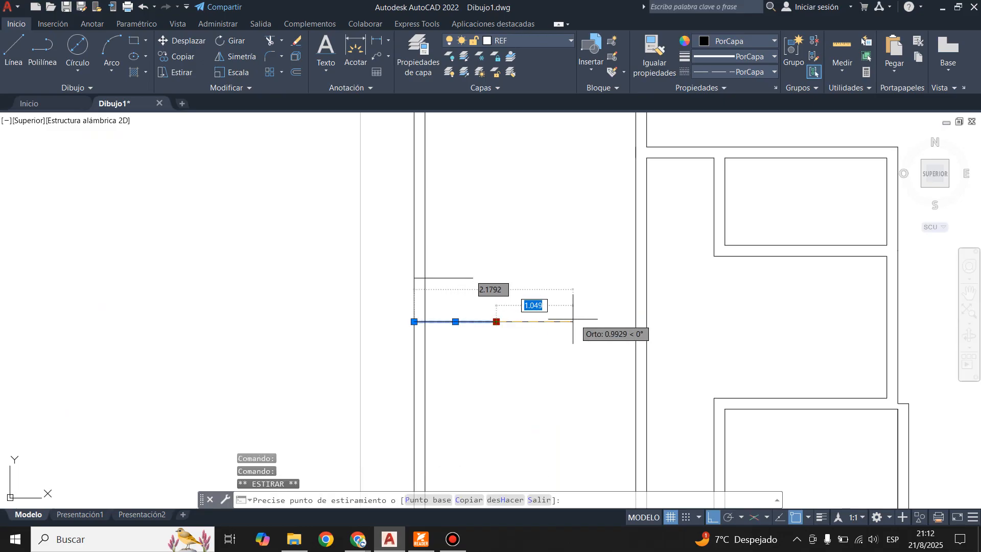
pyautogui.click(646, 321)
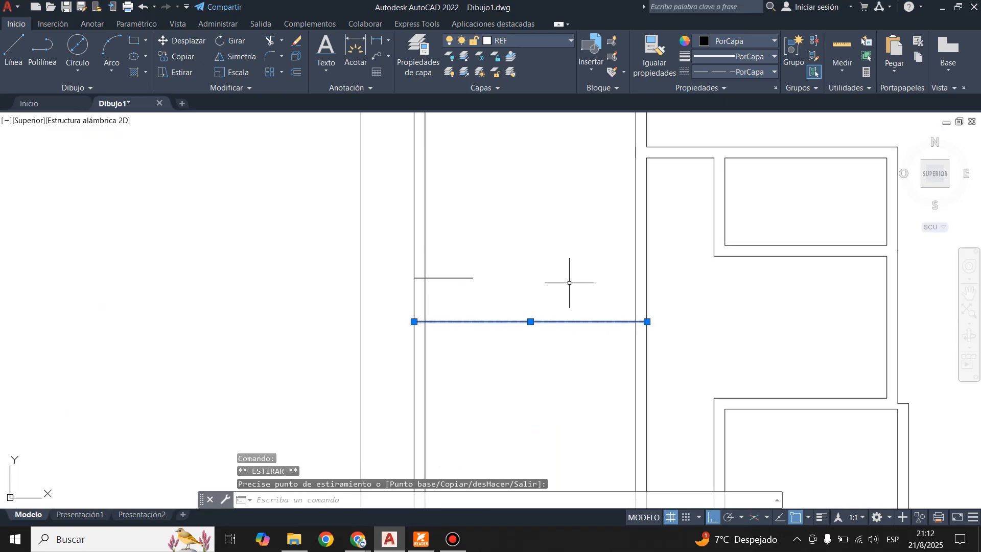
pyautogui.press('Escape')
pyautogui.click(465, 278)
pyautogui.click(474, 278)
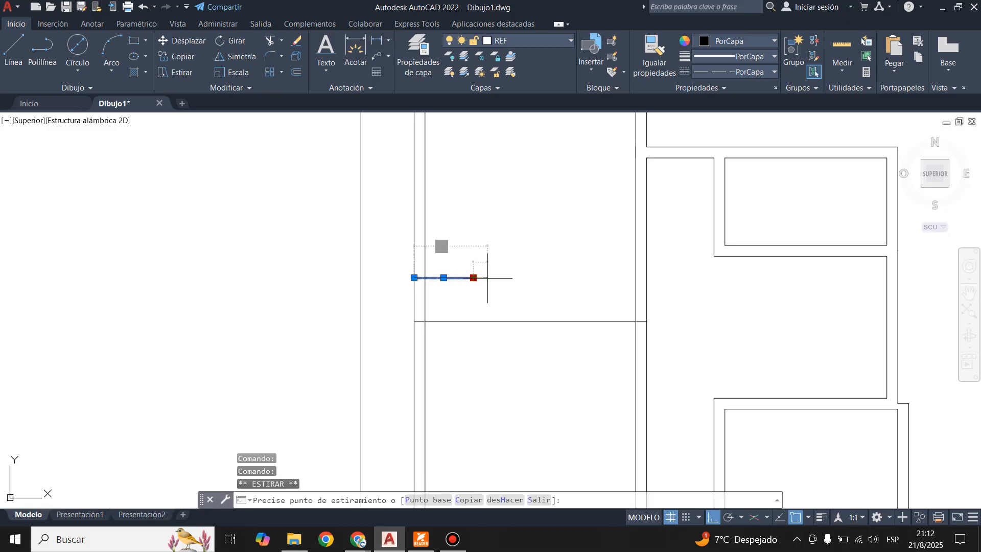
pyautogui.click(646, 278)
pyautogui.press('Escape')
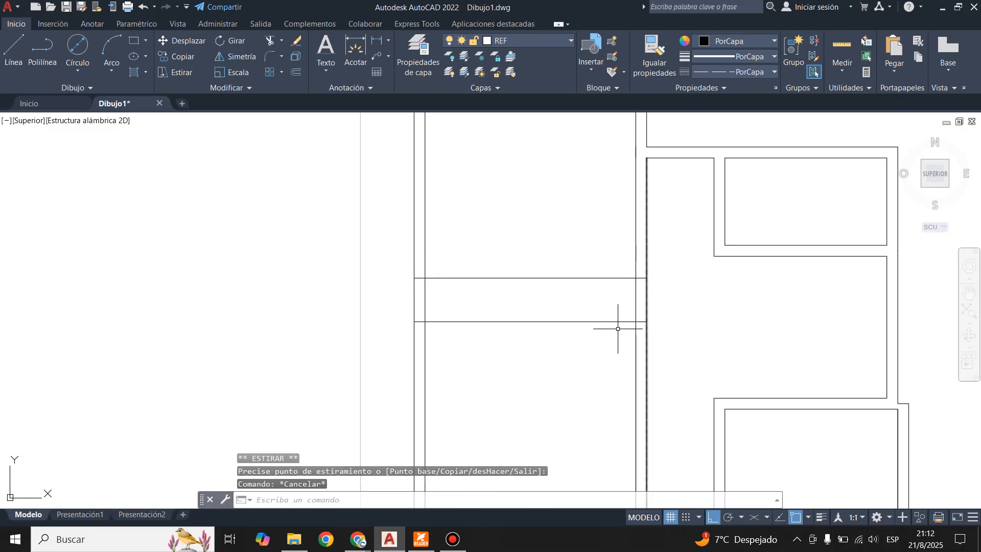
# Step: Draw a vertical line joining the midpoints of the two horizontal closet lines
pyautogui.click(14, 50)
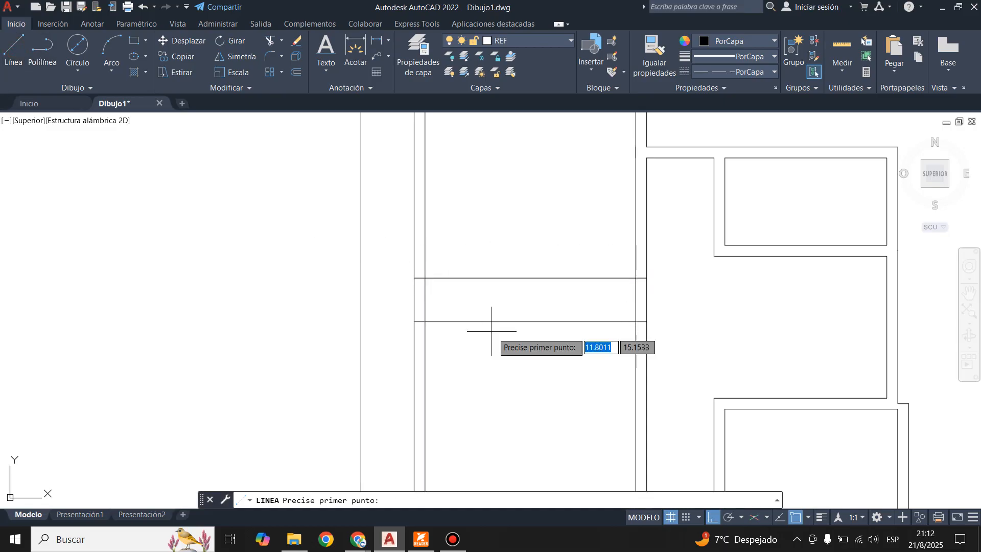
pyautogui.click(532, 321)
pyautogui.click(530, 277)
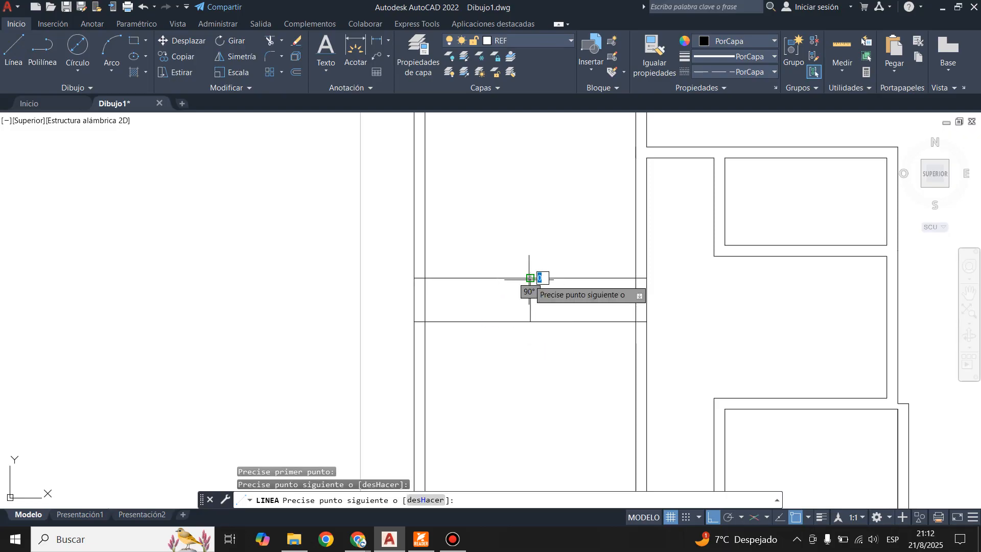
pyautogui.press('Escape')
pyautogui.scroll(2, 480, 279)
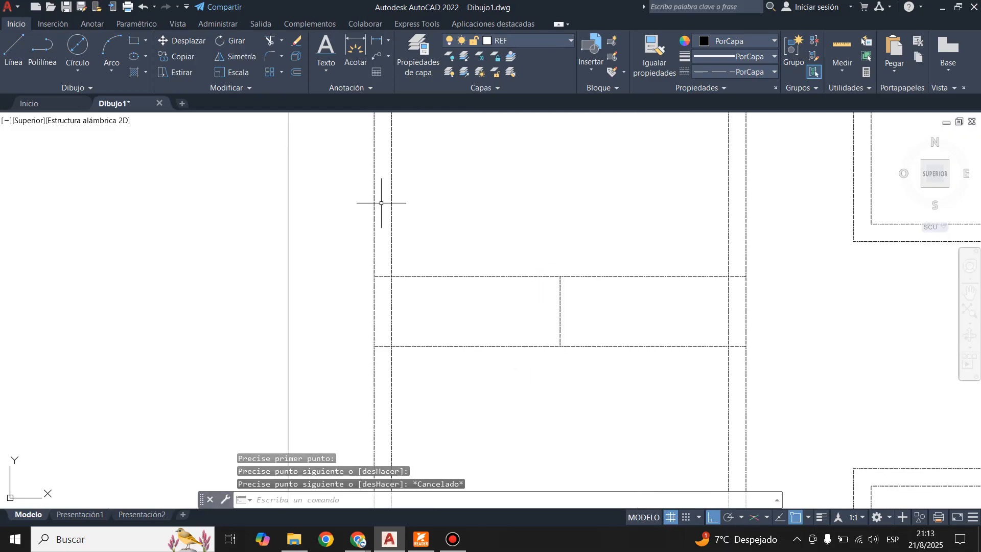
# Step: Offset each of the two horizontal closet lines 0.075 to both sides
pyautogui.click(294, 72)
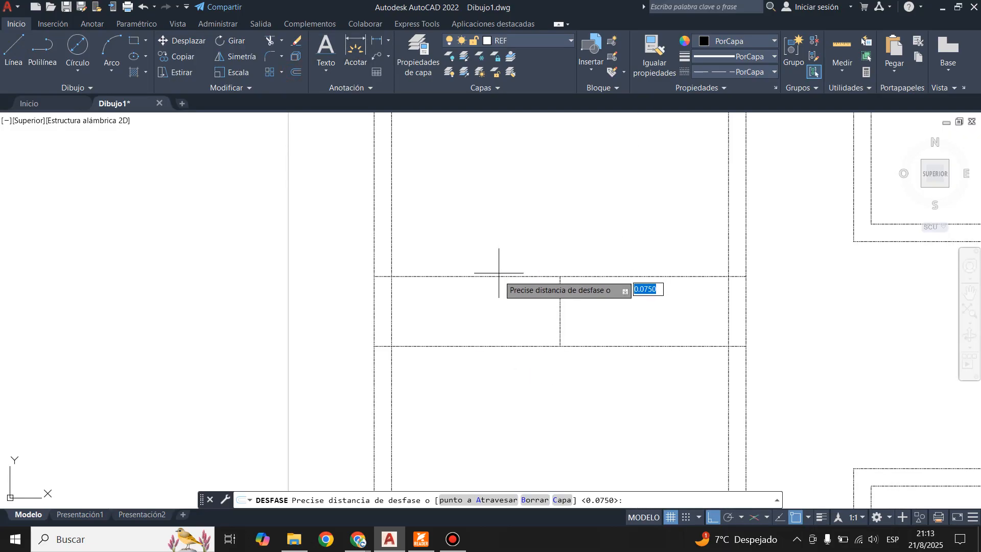
pyautogui.press('Return')
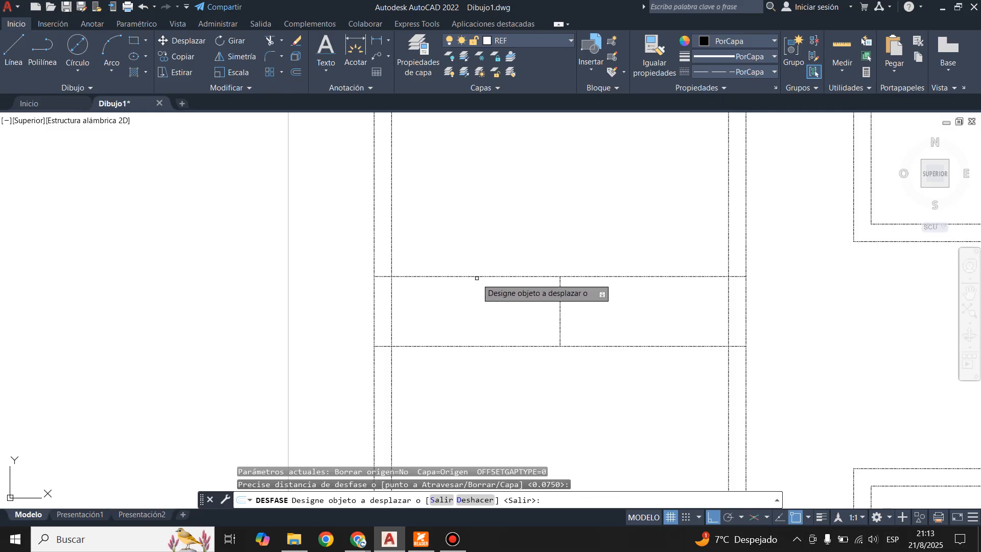
pyautogui.click(476, 277)
pyautogui.click(477, 263)
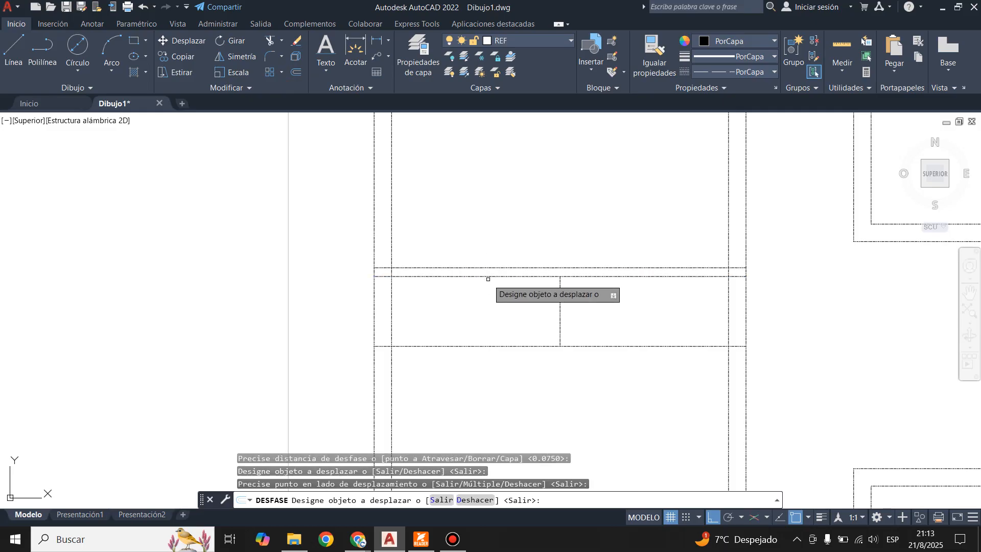
pyautogui.click(488, 277)
pyautogui.click(489, 303)
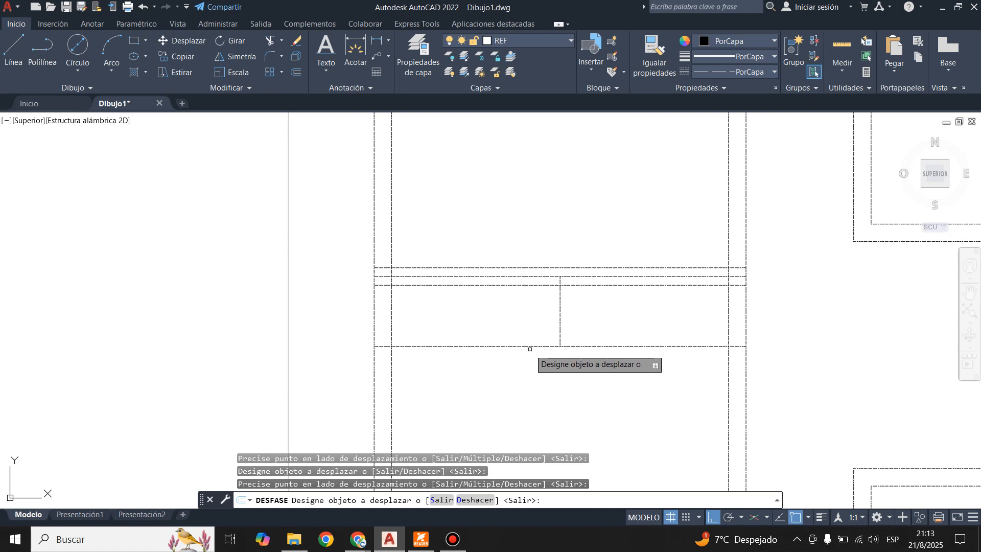
pyautogui.click(531, 346)
pyautogui.click(531, 333)
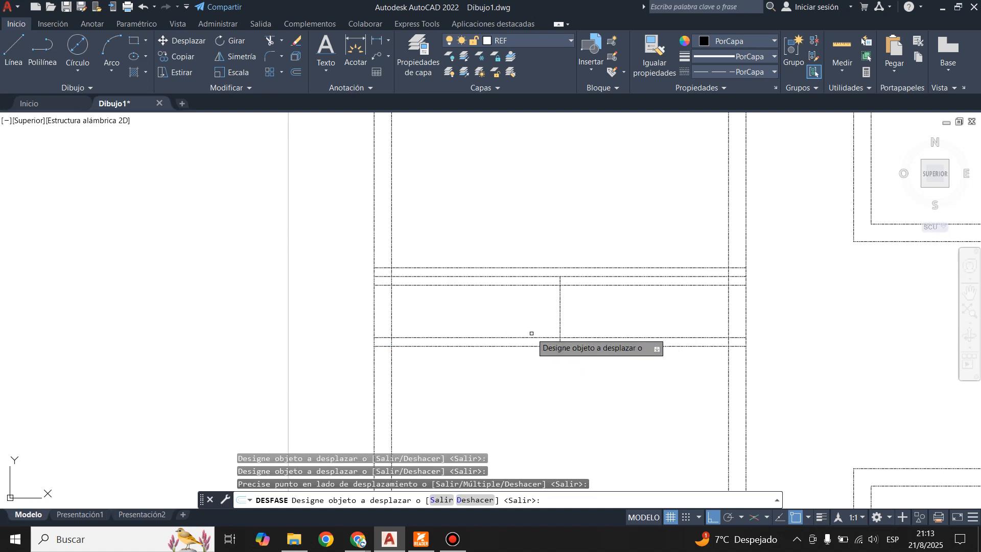
pyautogui.click(538, 346)
pyautogui.click(540, 358)
# Step: Offset the vertical closet divider 0.075 to both sides
pyautogui.click(560, 308)
pyautogui.click(565, 307)
pyautogui.click(561, 305)
pyautogui.click(532, 306)
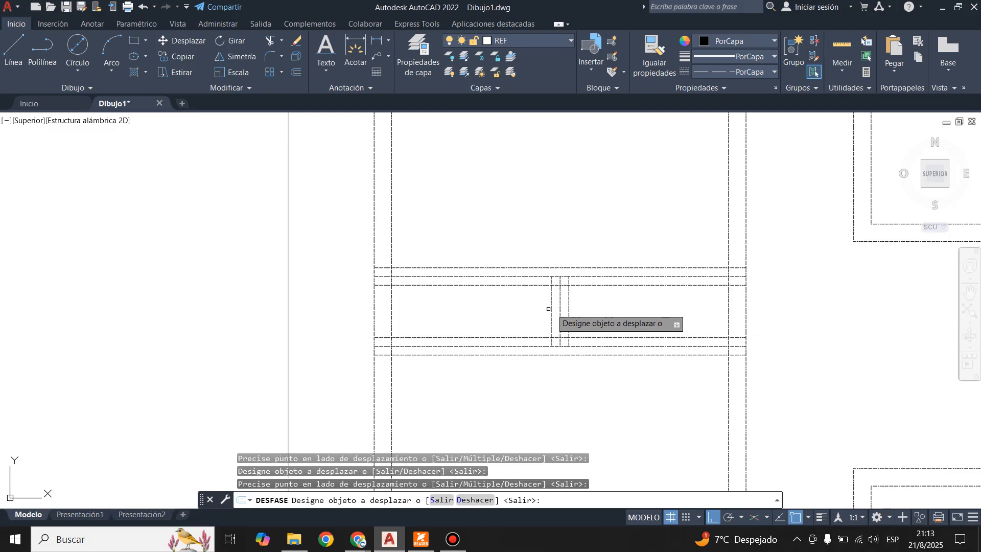
pyautogui.press('Escape')
# Step: Switch to Foxit PDF Reader to examine the closet wall layout between the two bedrooms
pyautogui.scroll(-3, 486, 306)
pyautogui.scroll(2, 551, 296)
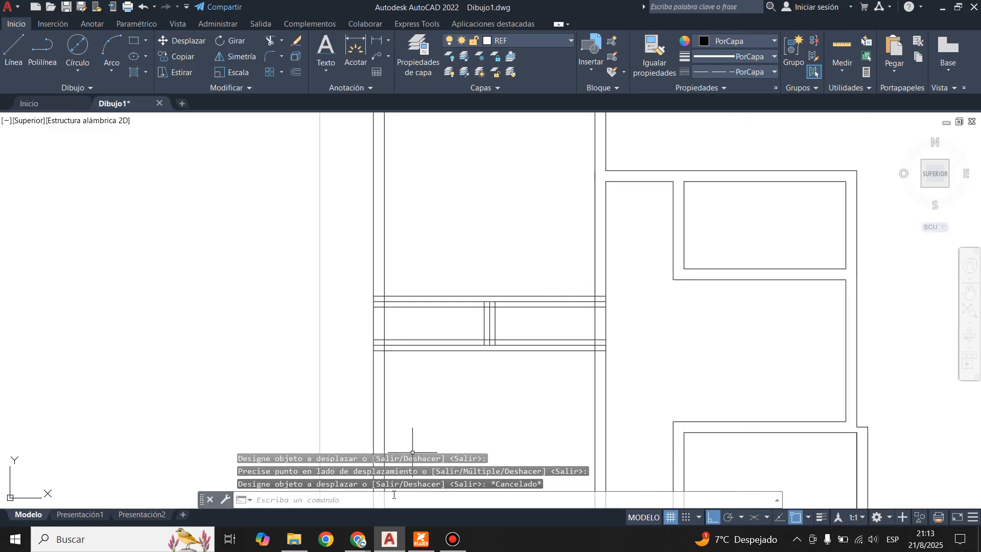
pyautogui.click(420, 543)
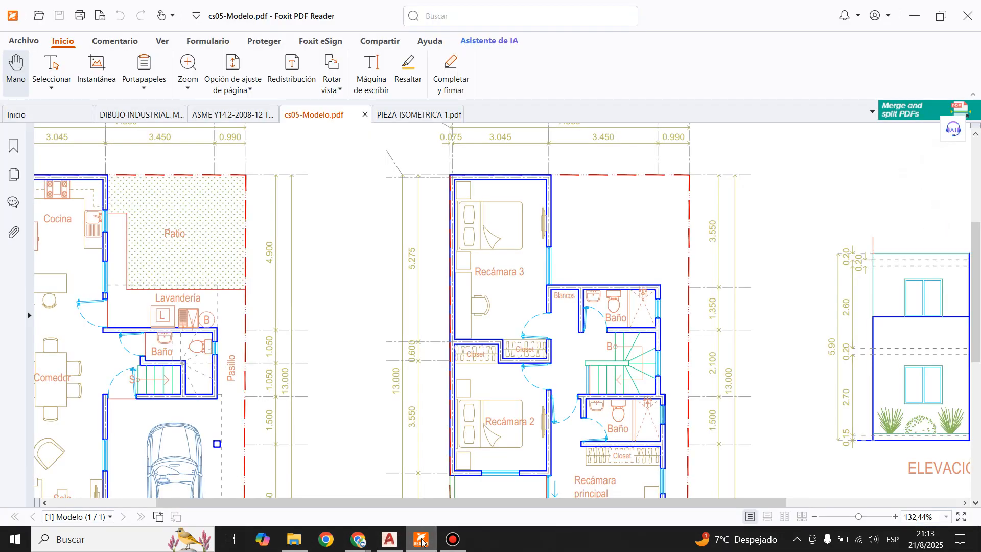
# Step: Return to AutoCAD and trim the outer closet line segments above the upper wall and below the lower wall to form a stepped layout
pyautogui.click(422, 540)
pyautogui.click(422, 541)
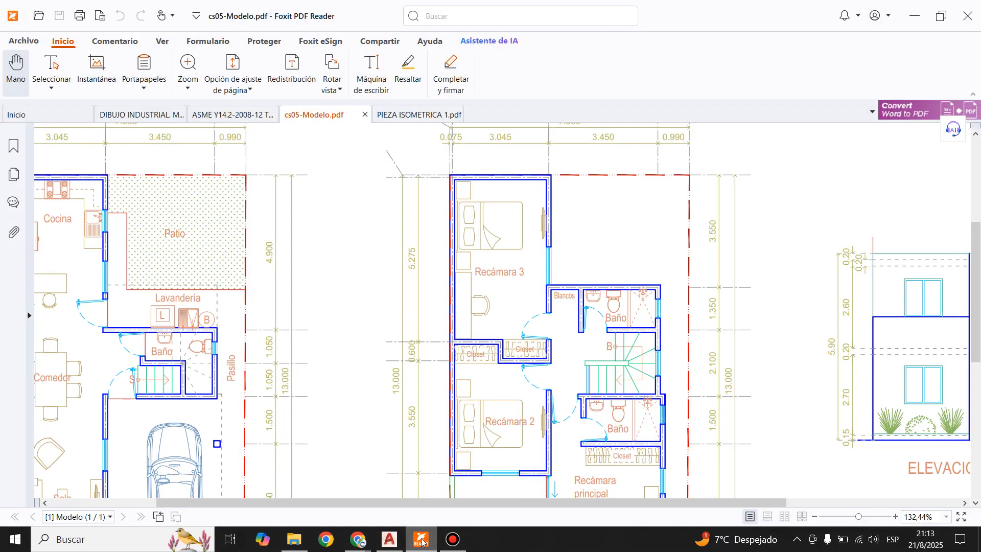
pyautogui.click(422, 541)
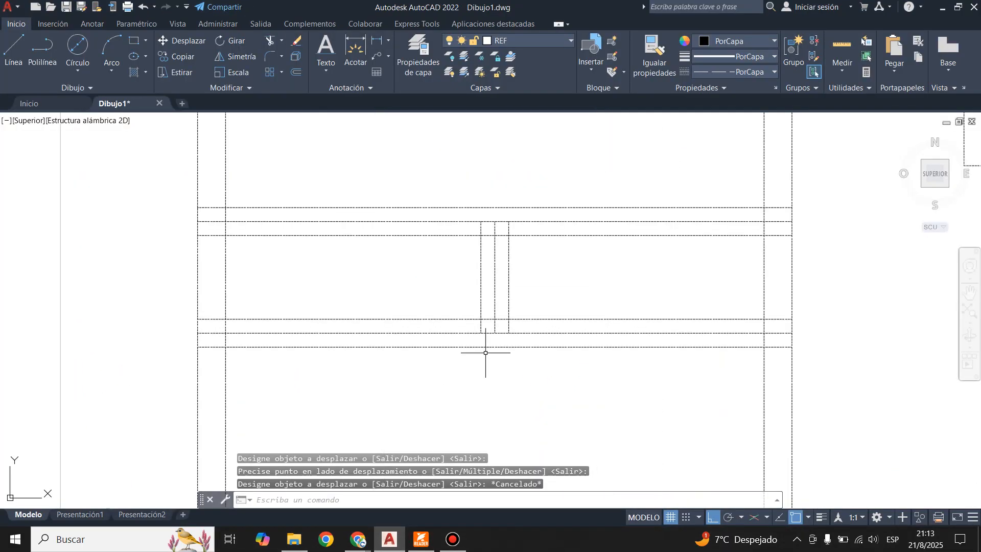
pyautogui.click(269, 44)
pyautogui.moveTo(389, 296); pyautogui.dragTo(395, 387)
pyautogui.moveTo(585, 164); pyautogui.dragTo(587, 279)
pyautogui.scroll(-2, 578, 245)
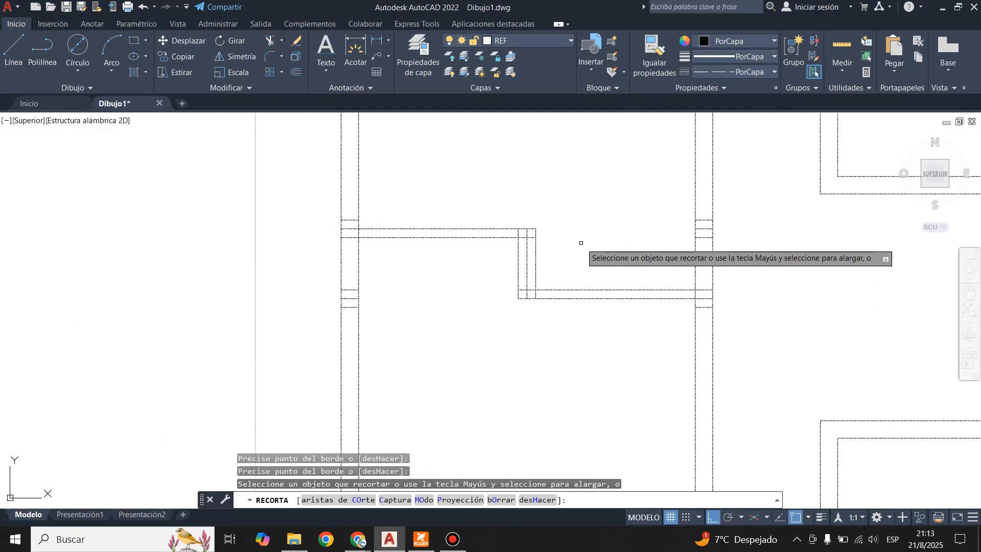
pyautogui.scroll(2, 578, 219)
pyautogui.press('Escape')
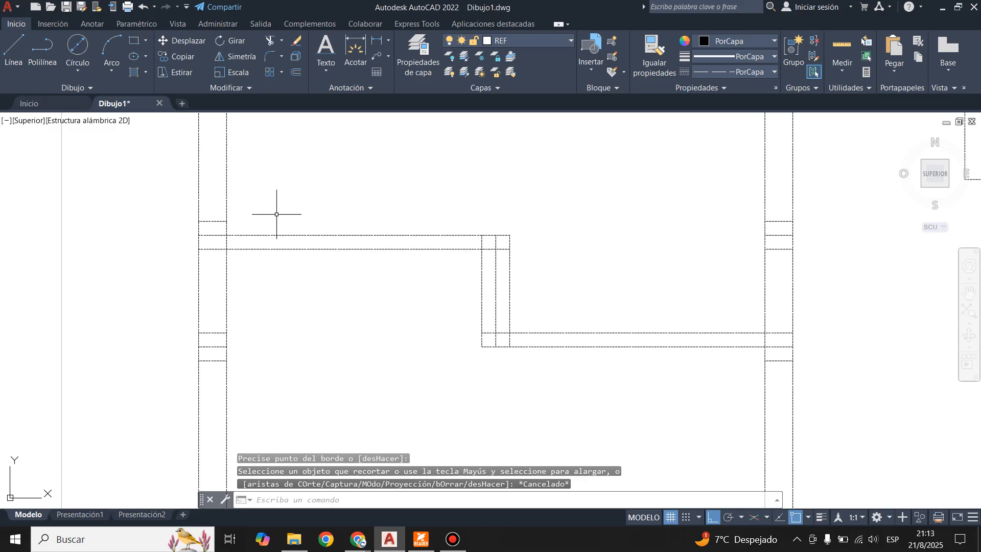
# Step: Redraw the upper face of the left closet wall past the divider and extend the divider's right face up to it
pyautogui.click(14, 51)
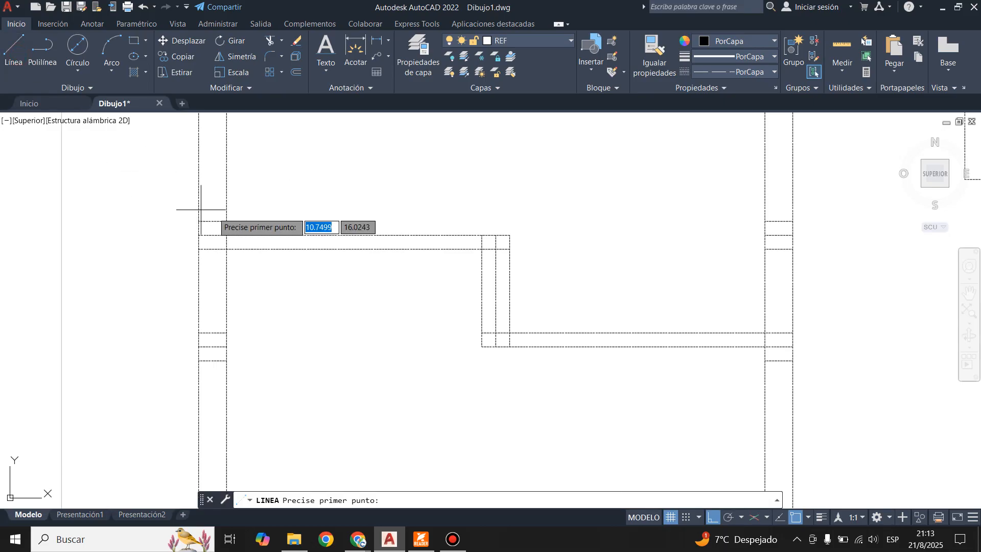
pyautogui.click(227, 222)
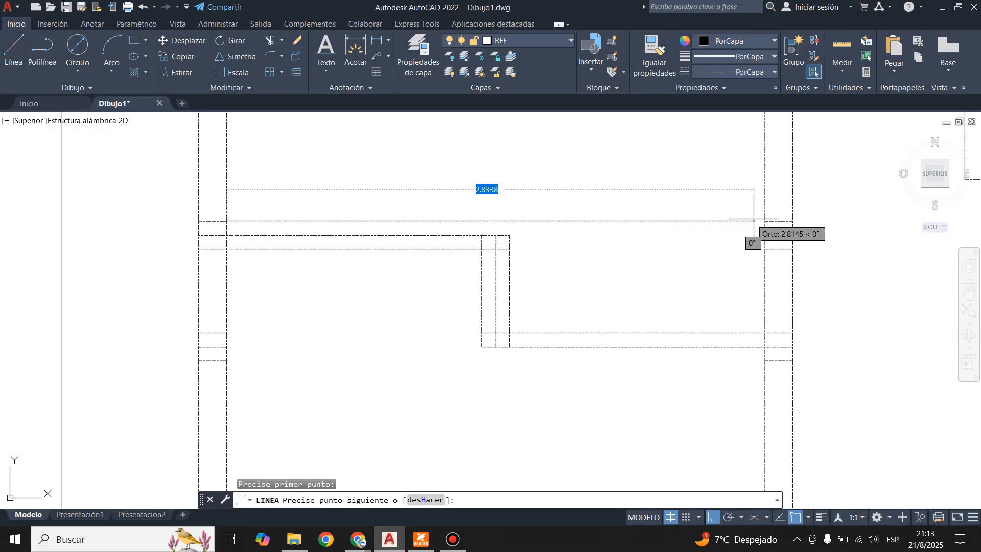
pyautogui.click(544, 221)
pyautogui.press('Return')
pyautogui.press('Return')
pyautogui.click(510, 235)
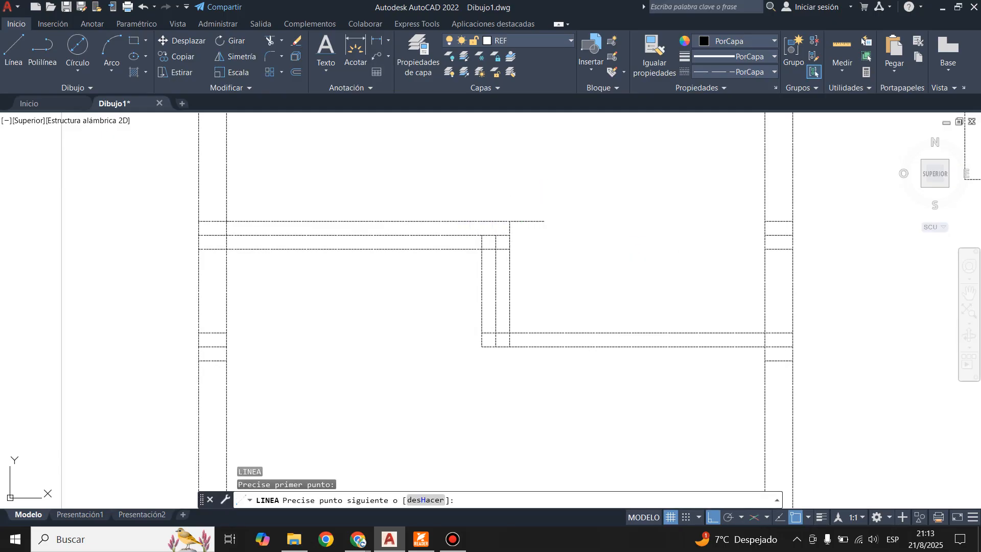
pyautogui.click(510, 221)
pyautogui.press('Return')
# Step: Trim the centre lines and overhanging ends at the closet wall's upper corner to leave a clean double-line corner
pyautogui.scroll(6, 514, 202)
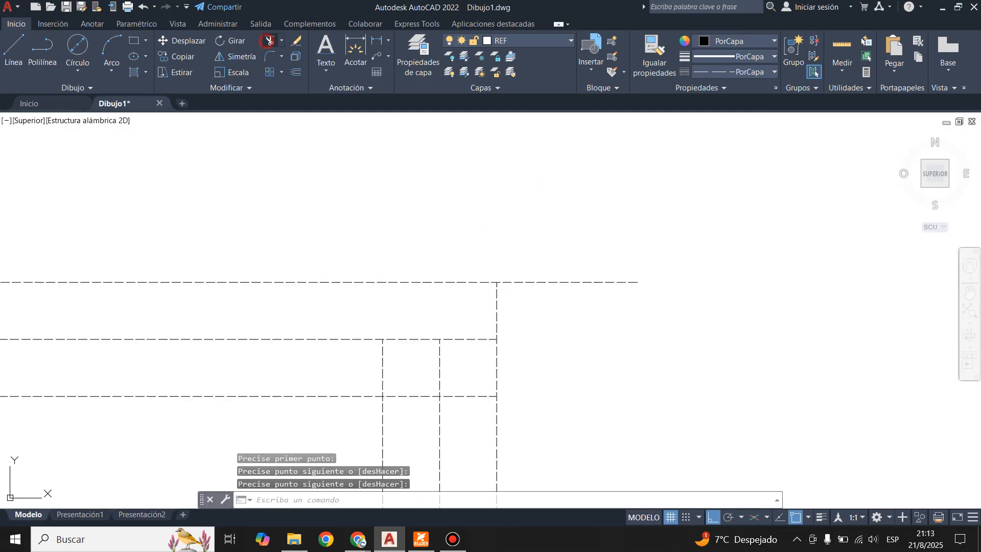
pyautogui.moveTo(449, 322)
pyautogui.mouseDown()
pyautogui.moveTo(422, 350)
pyautogui.moveTo(418, 388)
pyautogui.mouseUp()
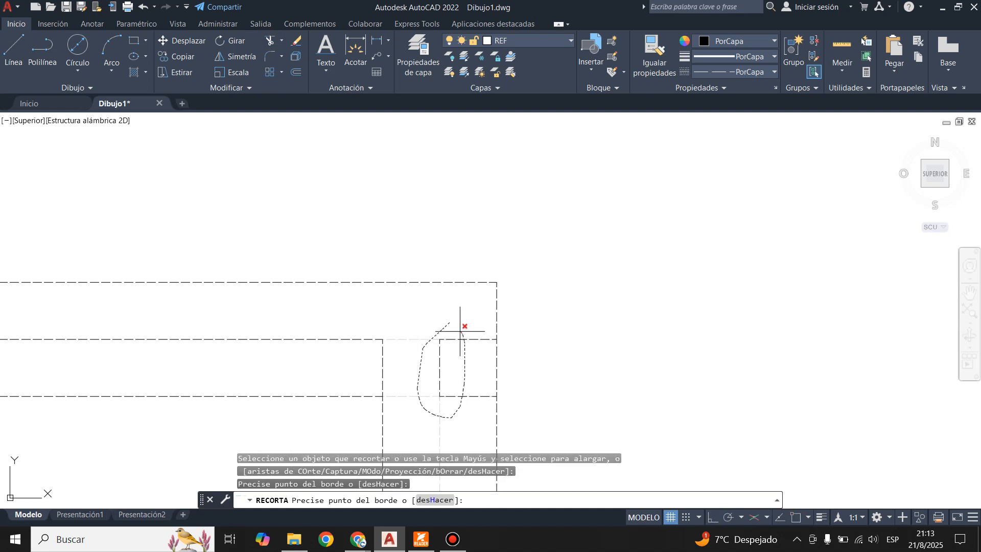
pyautogui.scroll(-6, 456, 332)
pyautogui.moveTo(460, 331); pyautogui.dragTo(482, 334)
pyautogui.scroll(6, 445, 343)
pyautogui.moveTo(425, 280)
pyautogui.mouseDown()
pyautogui.moveTo(400, 292)
pyautogui.moveTo(449, 323)
pyautogui.mouseUp()
pyautogui.scroll(-4, 463, 294)
pyautogui.scroll(-4, 456, 341)
pyautogui.scroll(4, 489, 399)
pyautogui.press('Escape')
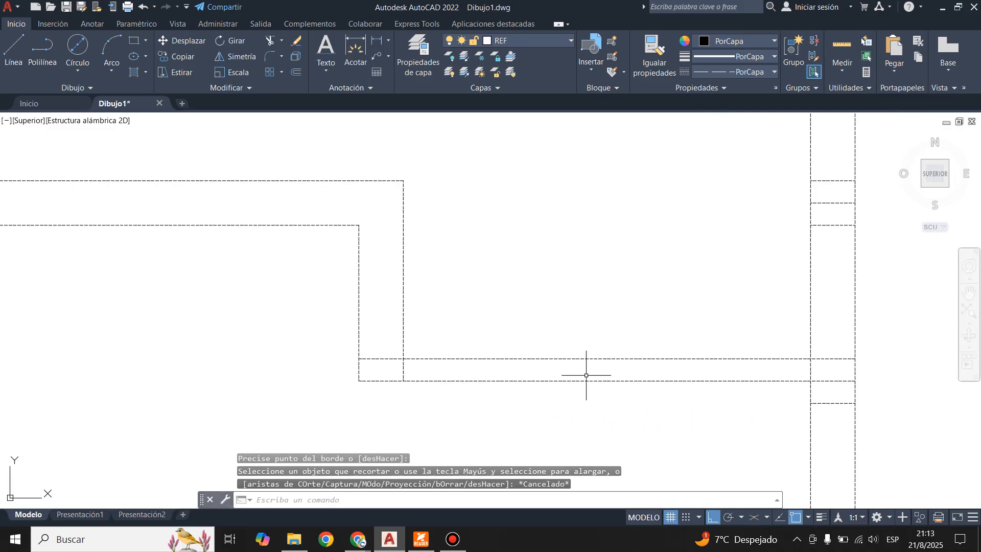
# Step: Stretch the lower stub at the right wall past the closet divider and lengthen the divider's left face down to it
pyautogui.scroll(-2, 685, 368)
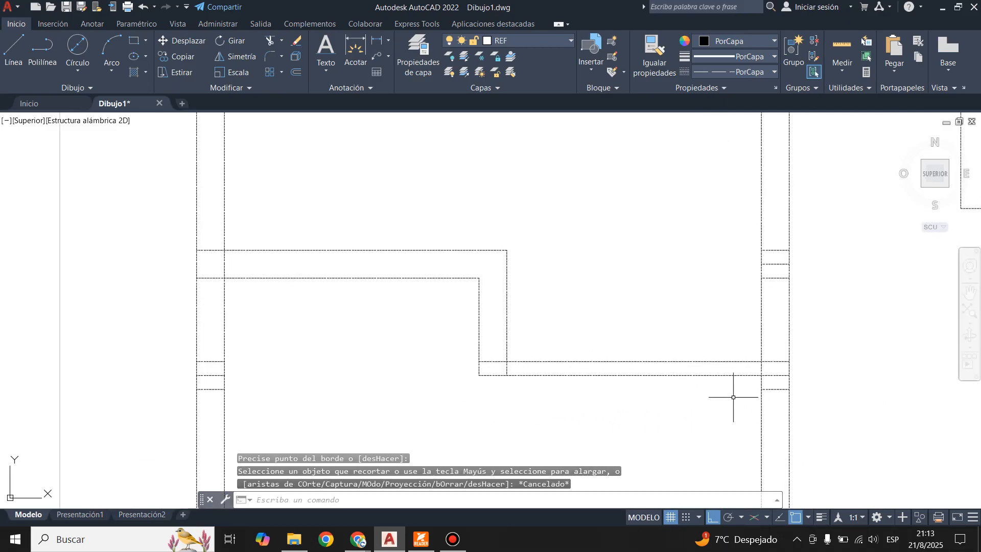
pyautogui.click(772, 389)
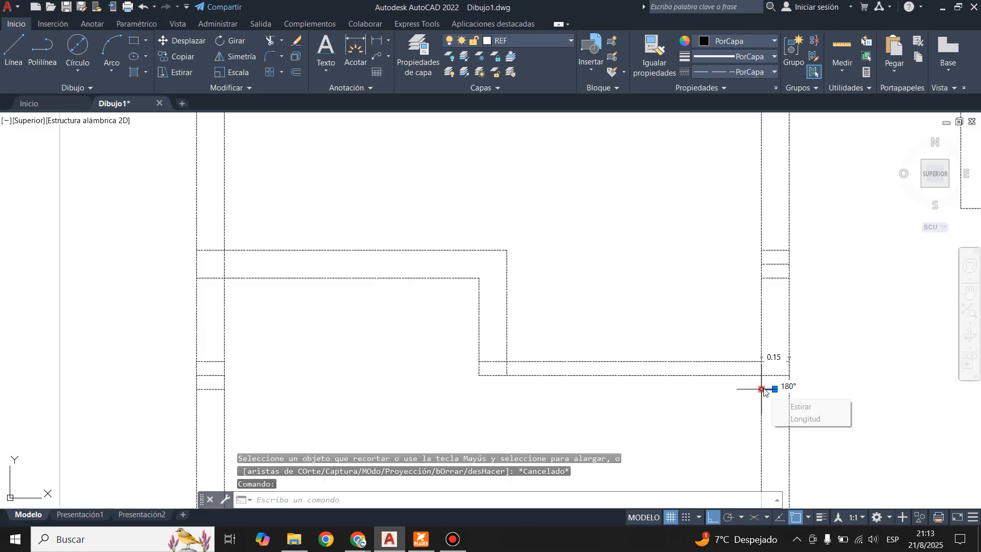
pyautogui.click(761, 389)
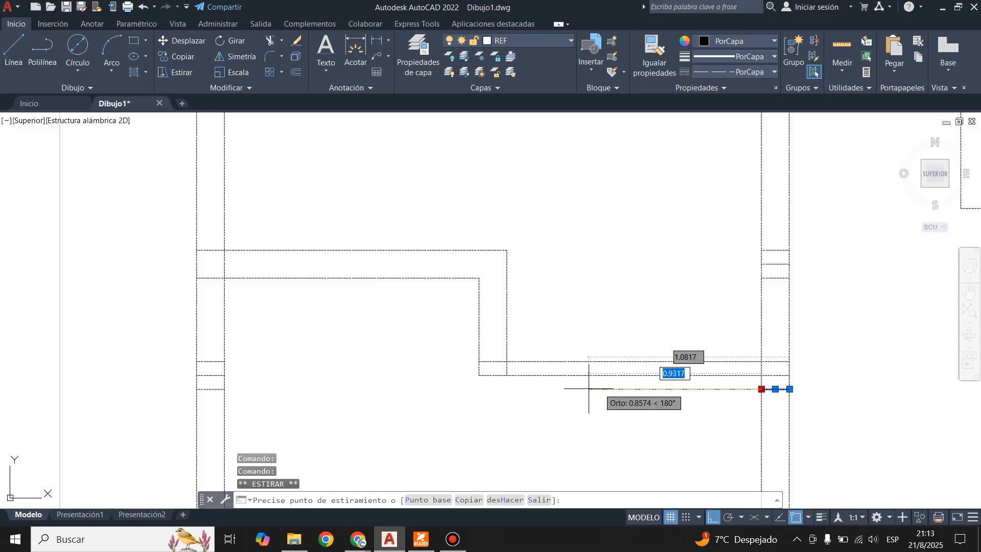
pyautogui.click(475, 392)
pyautogui.scroll(5, 484, 320)
pyautogui.press('Escape')
pyautogui.click(483, 317)
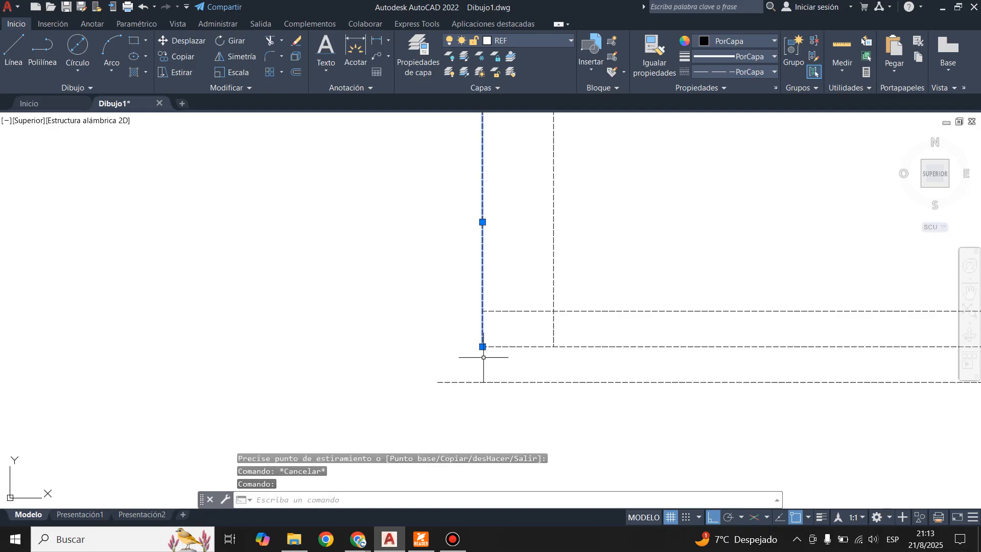
pyautogui.click(482, 347)
pyautogui.press('Escape')
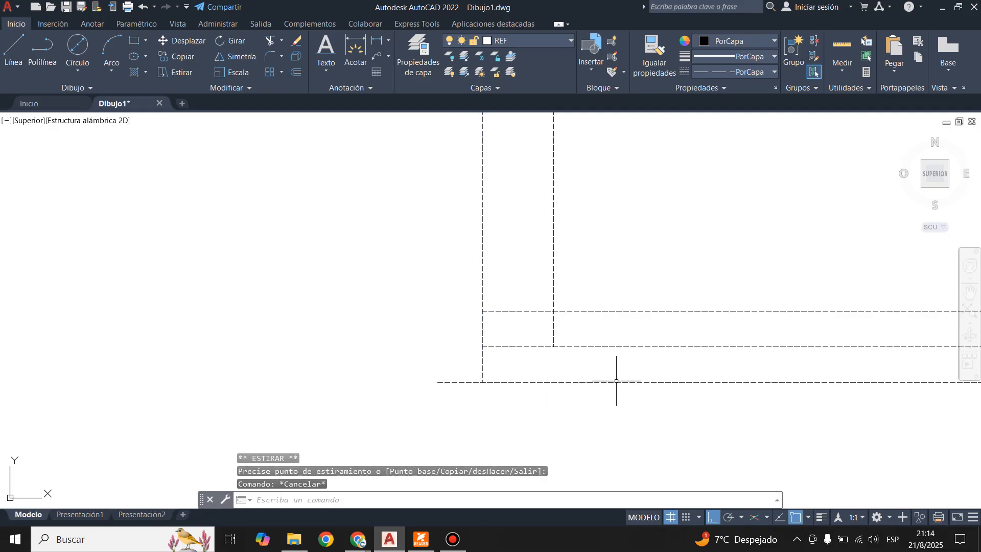
# Step: Trim the centre line and overlapping ends at the closet wall's lower corner
pyautogui.click(269, 40)
pyautogui.moveTo(504, 301); pyautogui.dragTo(567, 345)
pyautogui.moveTo(455, 348)
pyautogui.mouseDown()
pyautogui.moveTo(453, 448)
pyautogui.moveTo(456, 315)
pyautogui.mouseUp()
pyautogui.scroll(-3, 457, 314)
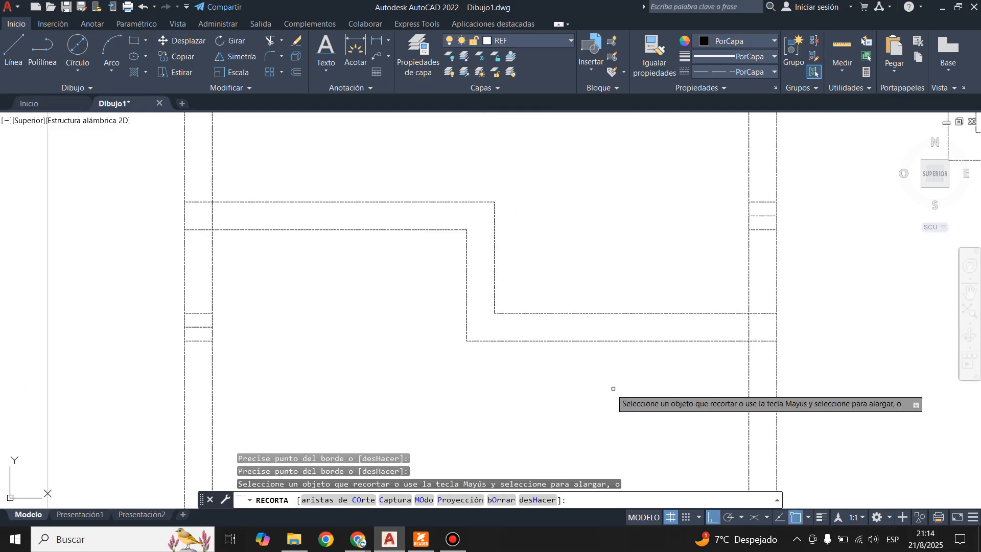
# Step: Trim the closet wall's junction with the right bedroom wall and remove the leftover stub lines inside both side walls
pyautogui.moveTo(763, 305)
pyautogui.mouseDown()
pyautogui.moveTo(766, 328)
pyautogui.moveTo(754, 338)
pyautogui.mouseUp()
pyautogui.scroll(4, 751, 326)
pyautogui.scroll(-3, 744, 315)
pyautogui.scroll(3, 769, 248)
pyautogui.moveTo(691, 218); pyautogui.dragTo(694, 358)
pyautogui.scroll(-1, 696, 256)
pyautogui.scroll(-3, 520, 314)
pyautogui.scroll(3, 332, 343)
pyautogui.moveTo(340, 307); pyautogui.dragTo(347, 366)
pyautogui.press('Escape')
# Step: Trim the crossing lines where the upper closet wall meets the left outer wall to open the junction
pyautogui.scroll(-2, 439, 335)
pyautogui.scroll(3, 366, 173)
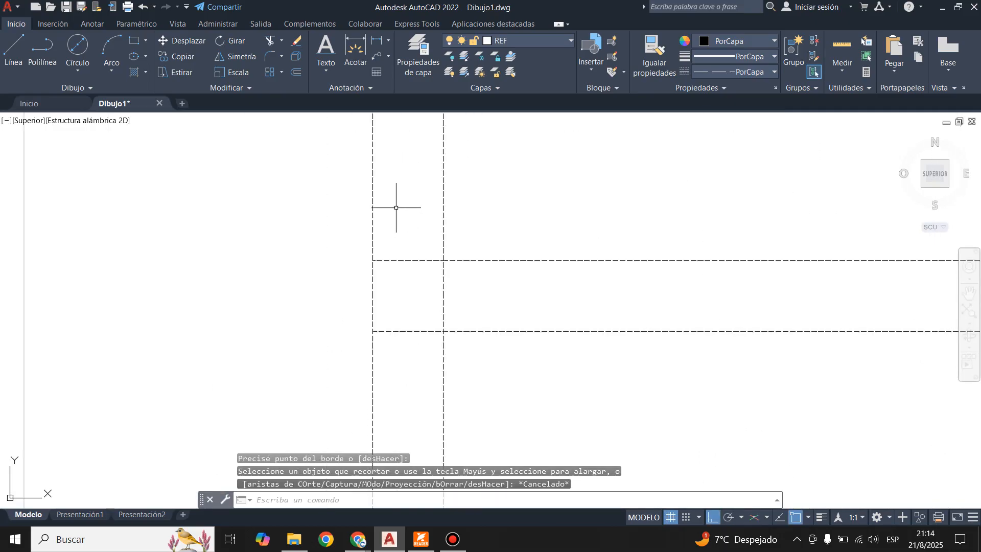
pyautogui.click(269, 40)
pyautogui.moveTo(405, 237); pyautogui.dragTo(409, 373)
pyautogui.moveTo(412, 286); pyautogui.dragTo(456, 289)
pyautogui.scroll(-4, 369, 295)
pyautogui.press('Escape')
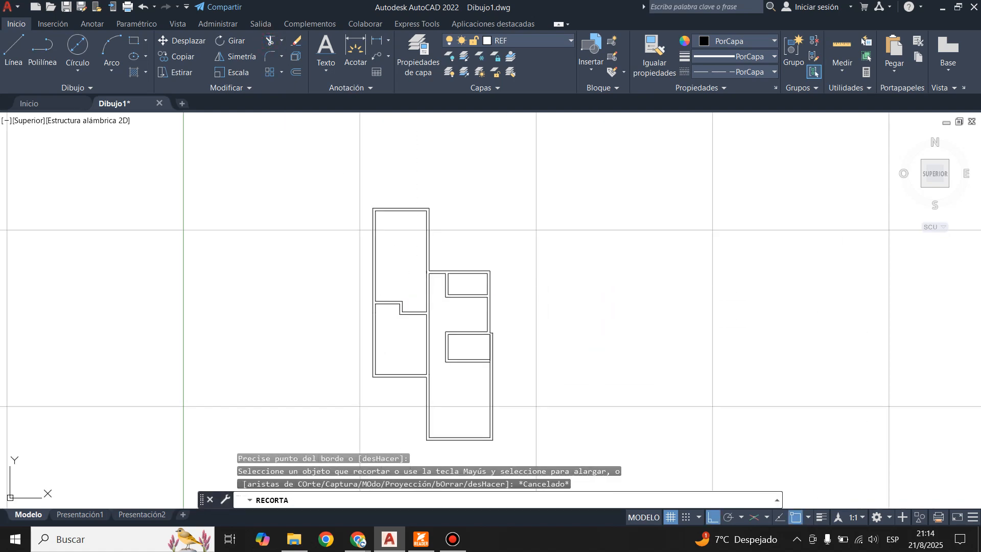
# Step: Trim the crossing lines where the lower bathroom's bottom wall meets the right outer wall
pyautogui.scroll(1, 416, 269)
pyautogui.scroll(-2, 424, 266)
pyautogui.scroll(3, 423, 297)
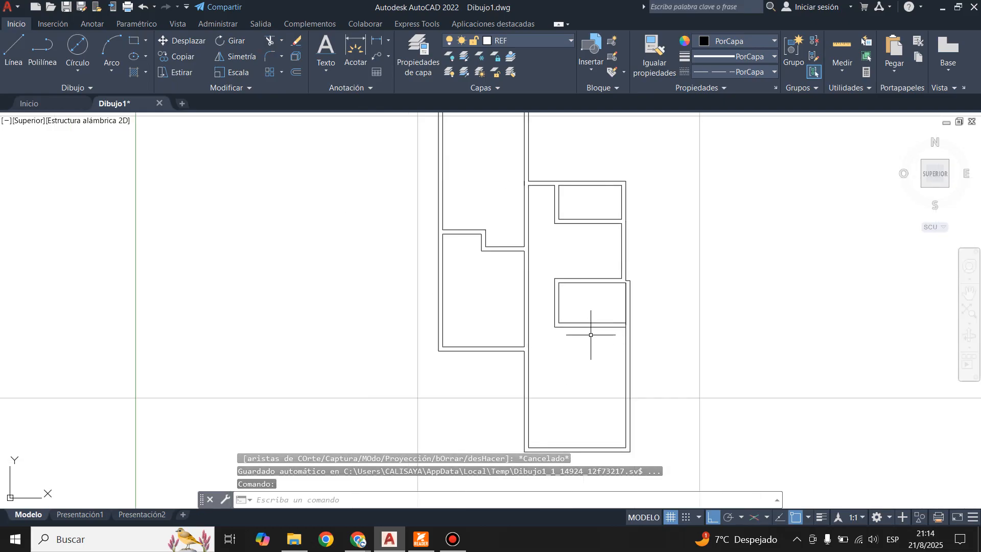
pyautogui.scroll(5, 628, 360)
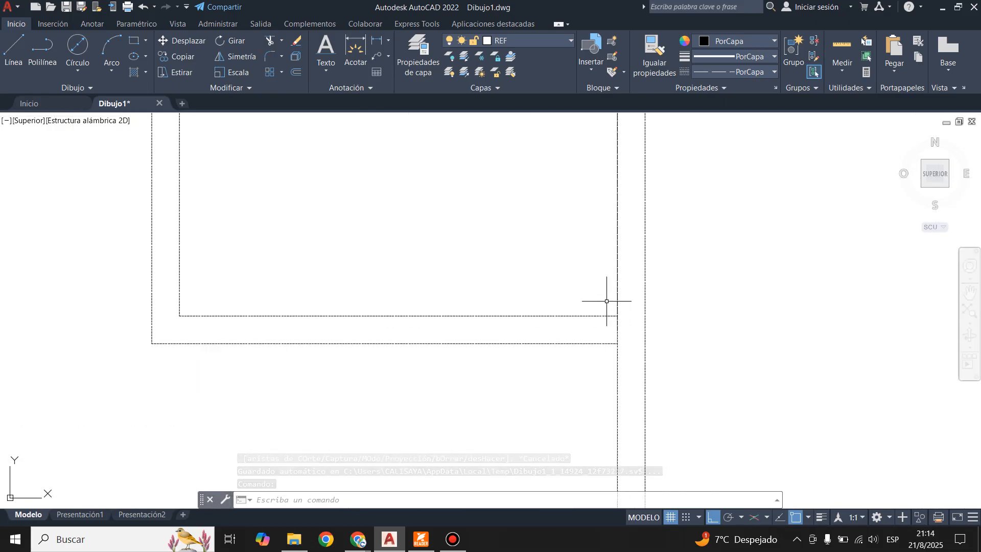
pyautogui.click(270, 41)
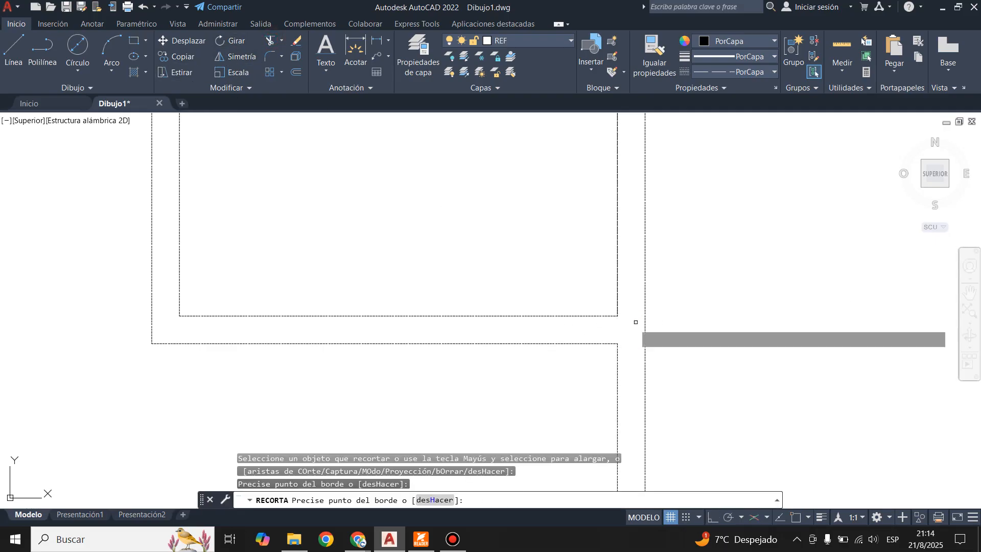
pyautogui.press('Escape')
pyautogui.scroll(-5, 635, 322)
pyautogui.press('Escape')
pyautogui.scroll(-2, 512, 295)
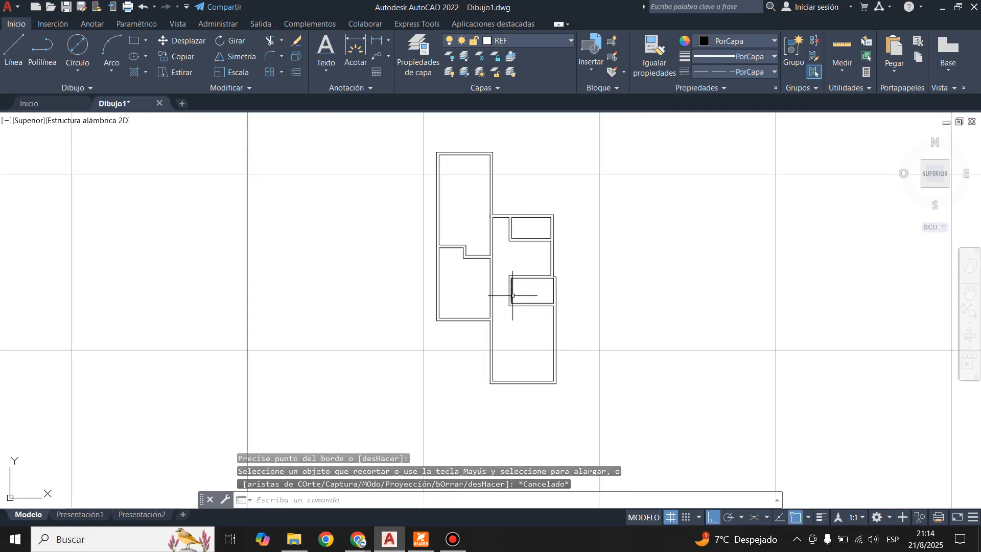
# Step: Select all the wall lines of the floor plan and move them to layer 0
pyautogui.click(404, 132)
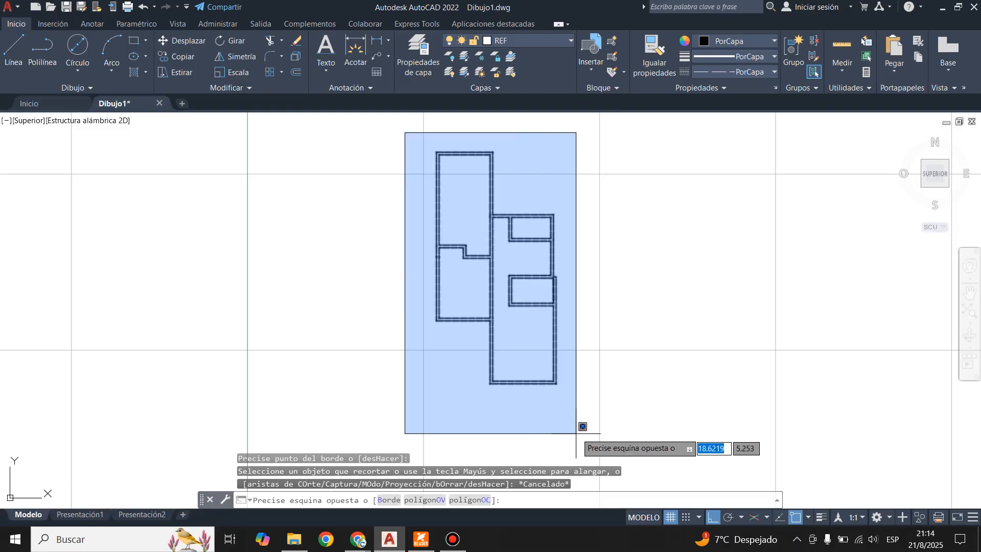
pyautogui.click(578, 427)
pyautogui.click(526, 38)
pyautogui.click(515, 54)
pyautogui.press('Escape')
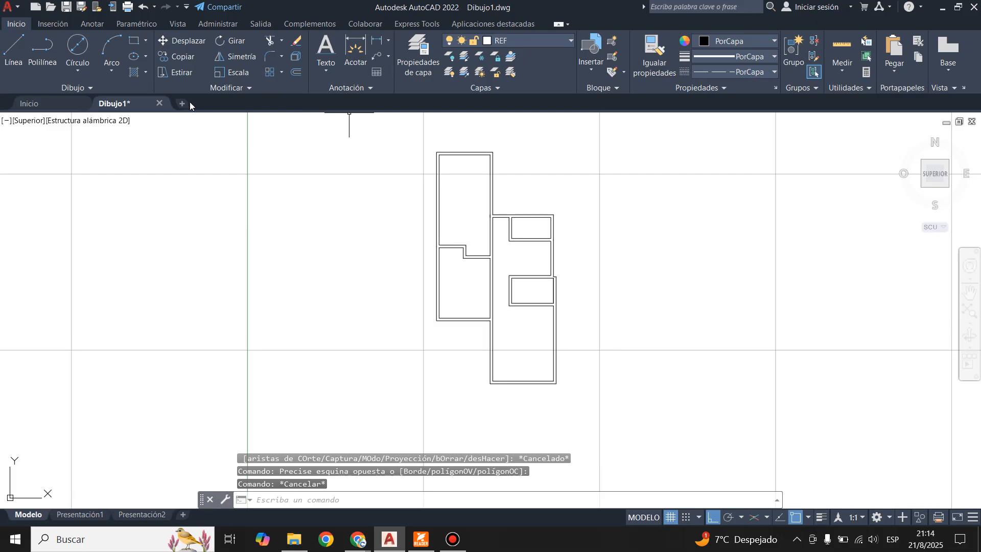
# Step: Try to fill the walls with a solid hatch in blue (Azul)
pyautogui.click(146, 72)
pyautogui.click(153, 93)
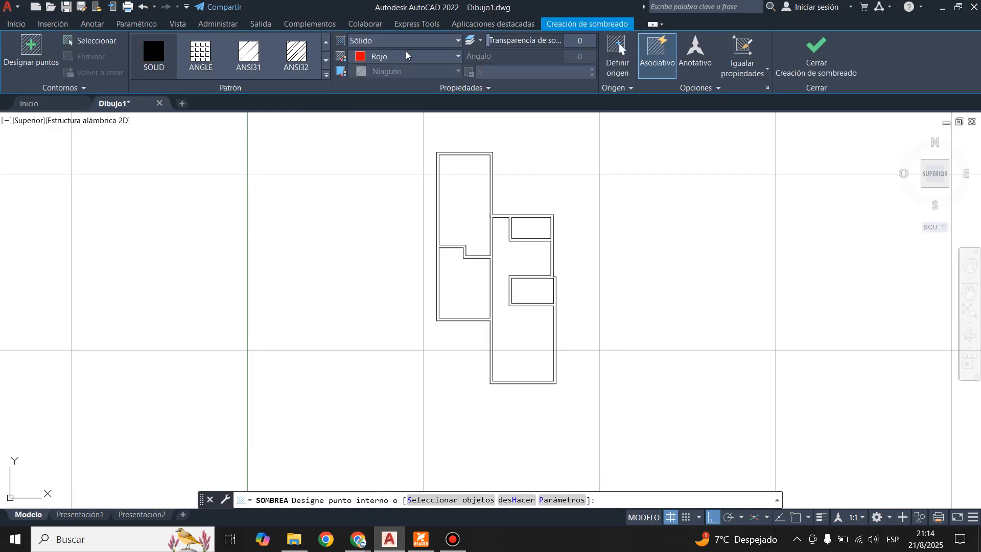
pyautogui.click(408, 56)
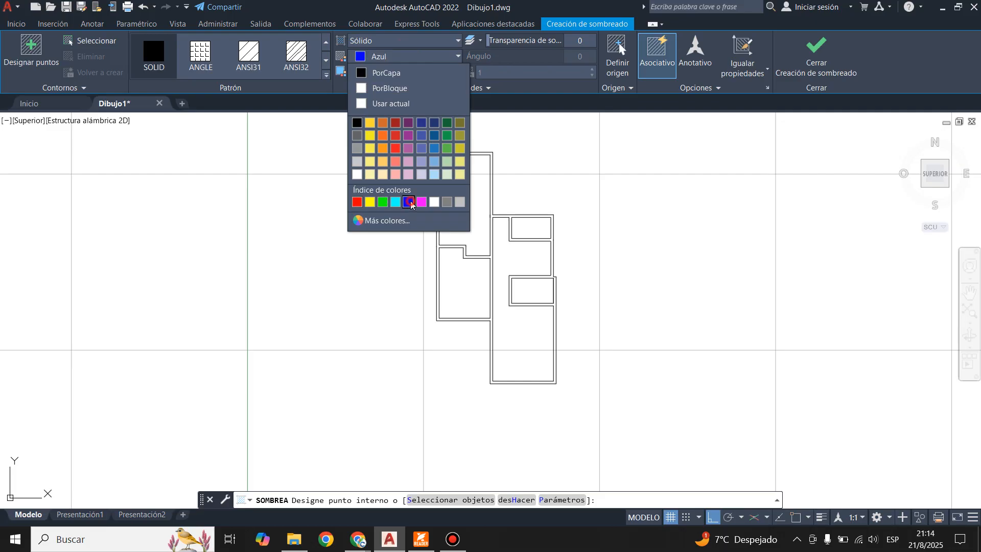
pyautogui.click(408, 202)
pyautogui.scroll(6, 467, 206)
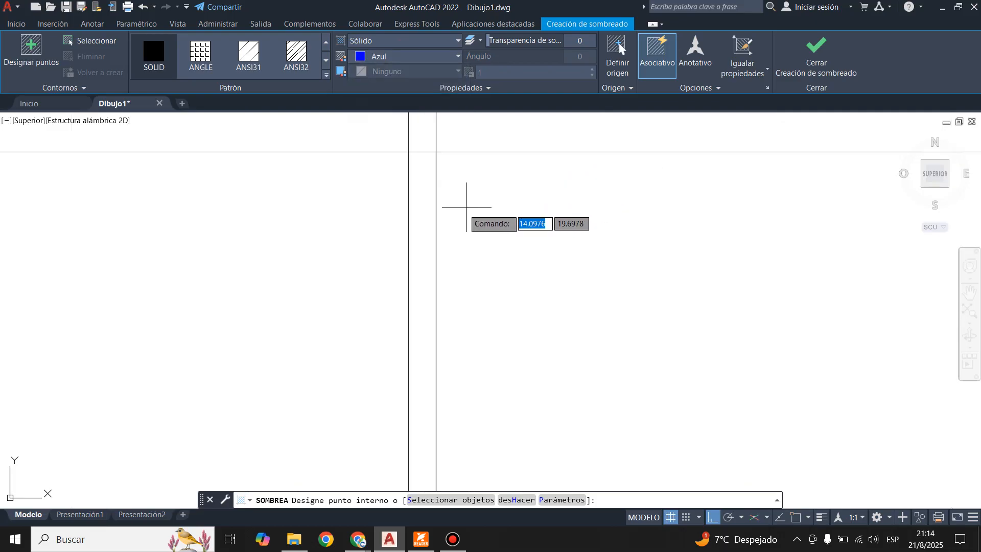
pyautogui.click(419, 234)
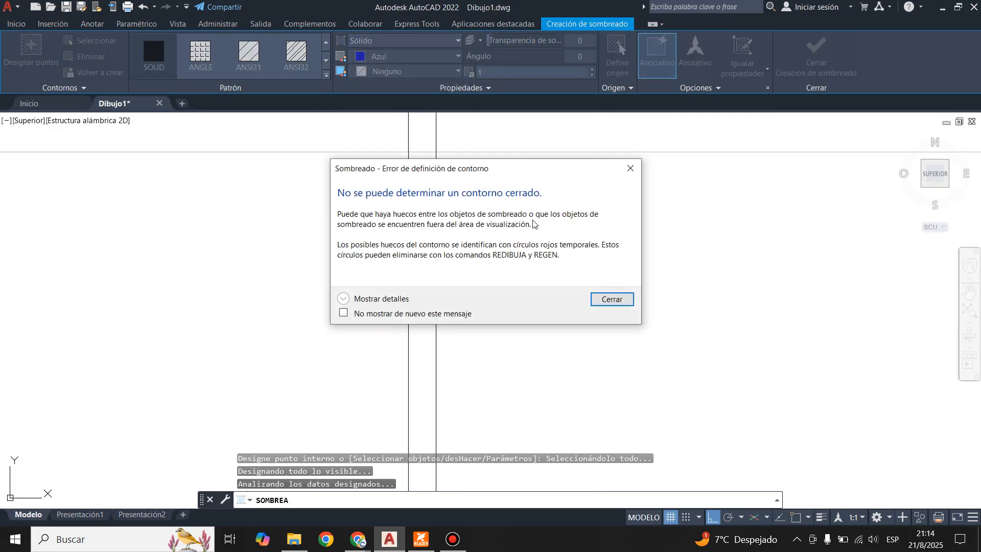
pyautogui.click(615, 300)
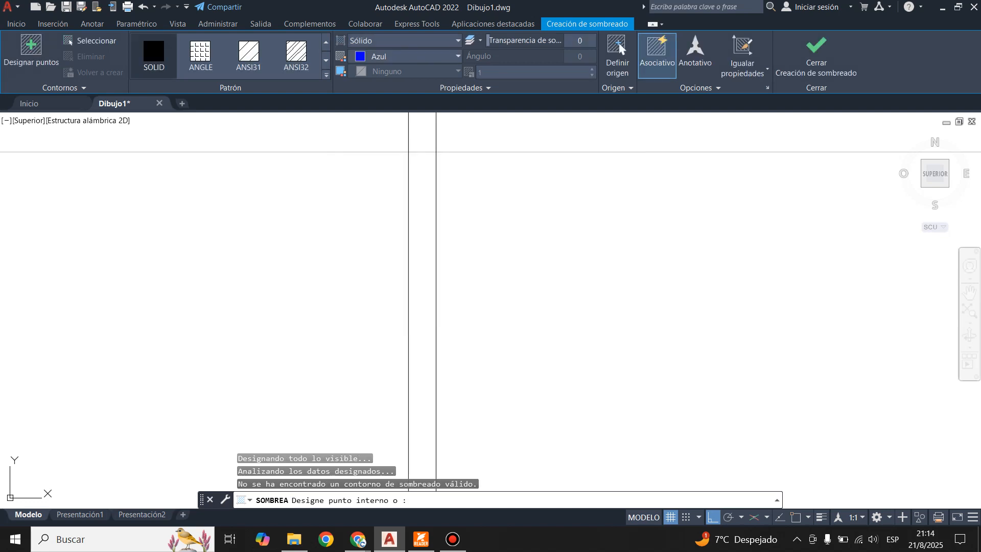
pyautogui.scroll(-6, 548, 210)
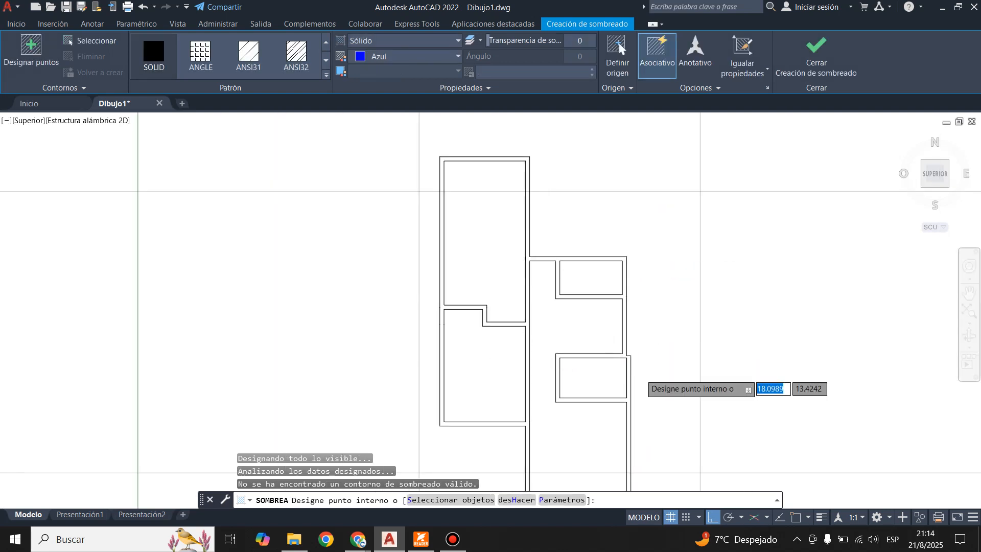
pyautogui.scroll(8, 601, 311)
pyautogui.press('Escape')
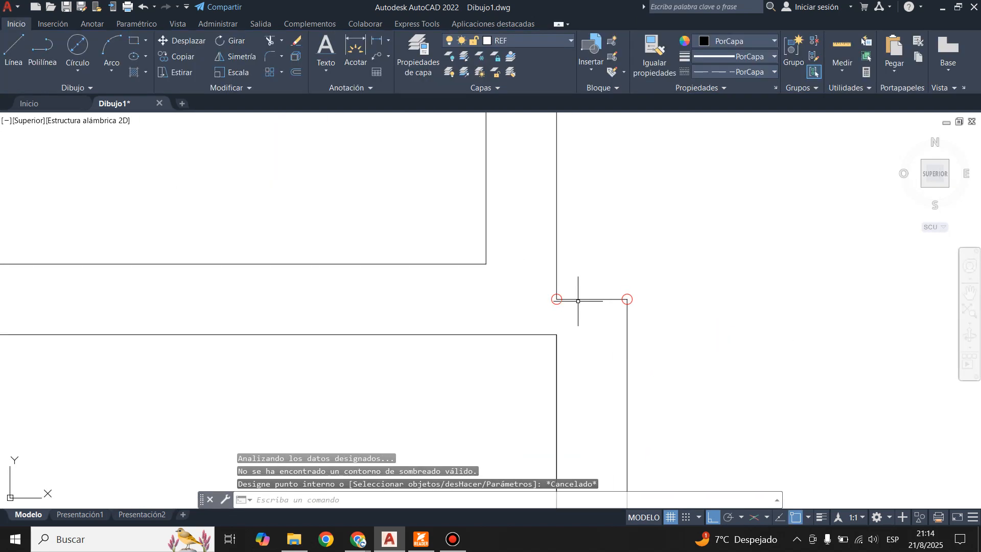
# Step: Erase the short horizontal line closing the jog in the right outer wall, beside the lower bathroom
pyautogui.click(578, 299)
pyautogui.press('Delete')
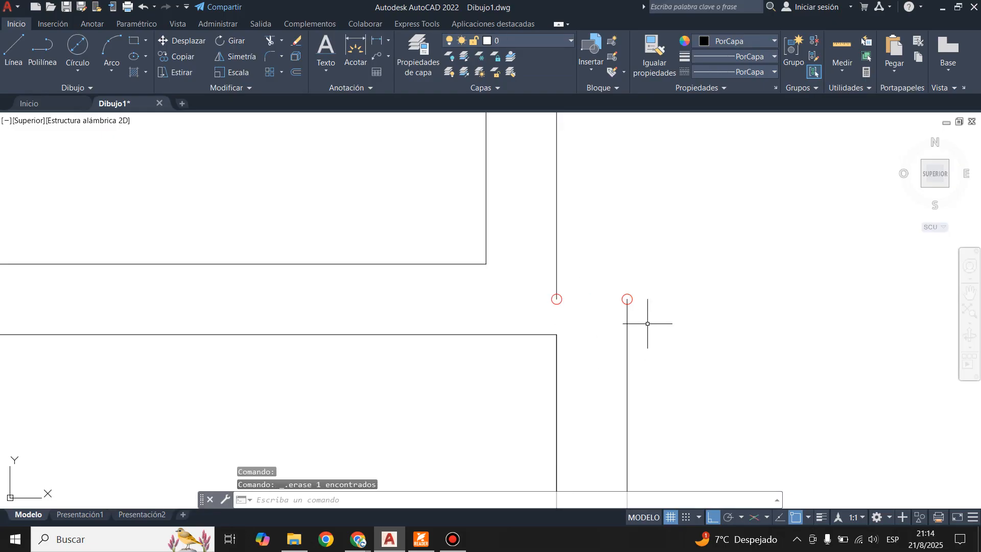
pyautogui.scroll(4, 559, 302)
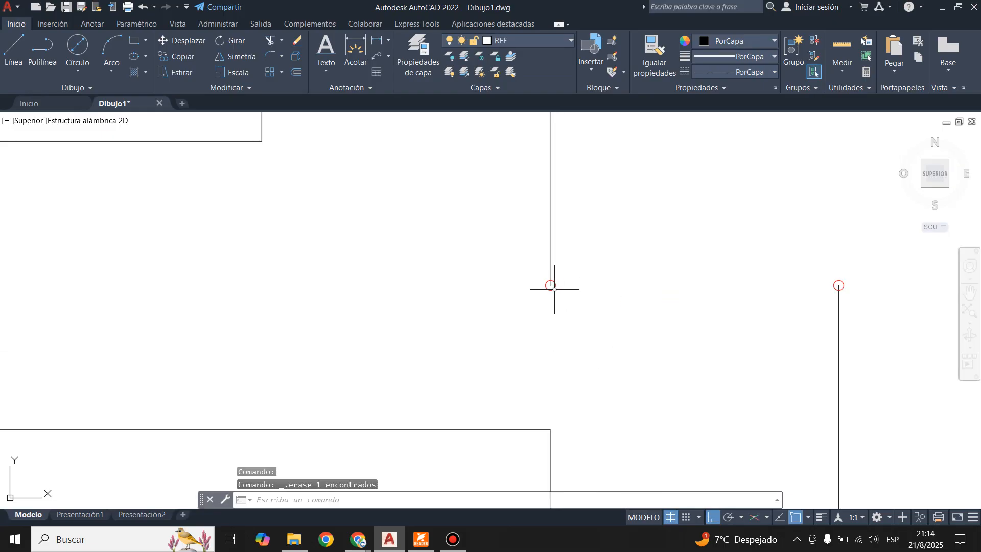
pyautogui.click(554, 284)
pyautogui.scroll(-4, 562, 344)
pyautogui.press('Escape')
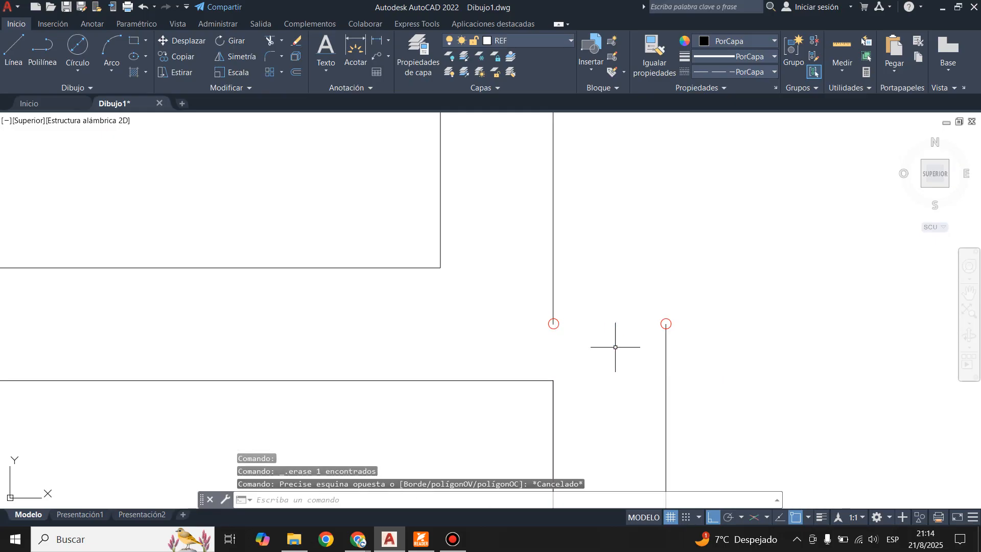
# Step: Draw a new line connecting the two open wall ends at the jog in the right outer wall
pyautogui.click(13, 49)
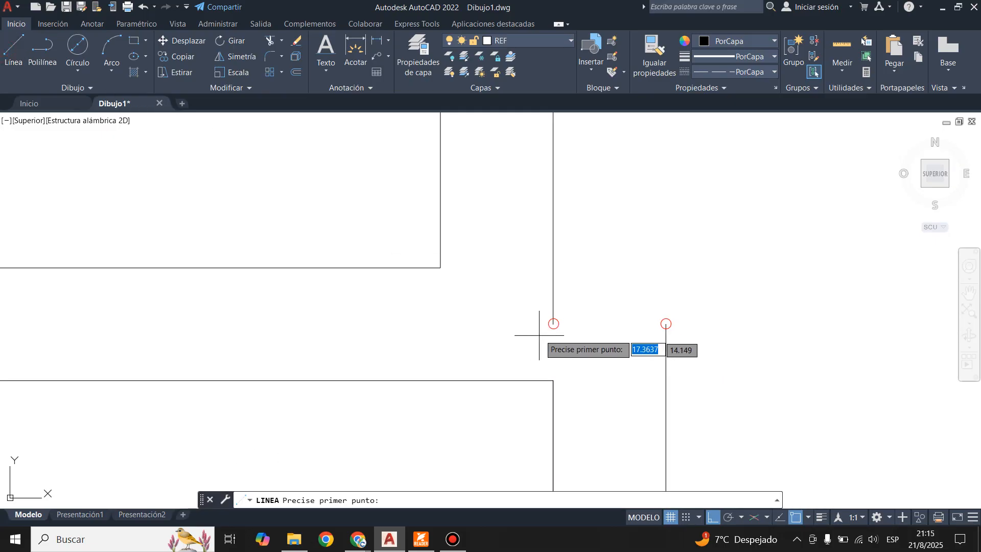
pyautogui.click(554, 323)
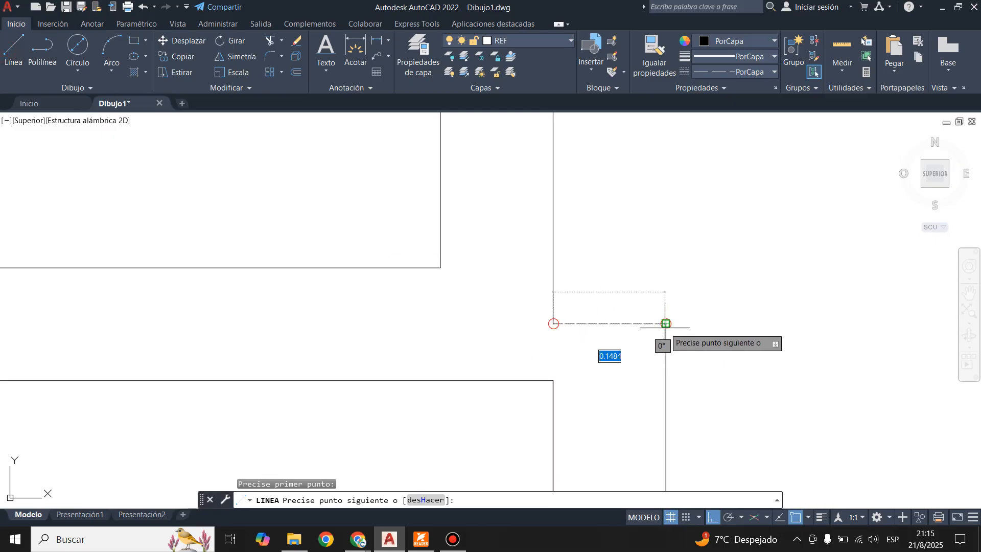
pyautogui.click(665, 323)
pyautogui.press('Escape')
# Step: Move the new closing line at the right outer wall's jog to layer 0
pyautogui.click(505, 280)
pyautogui.click(712, 374)
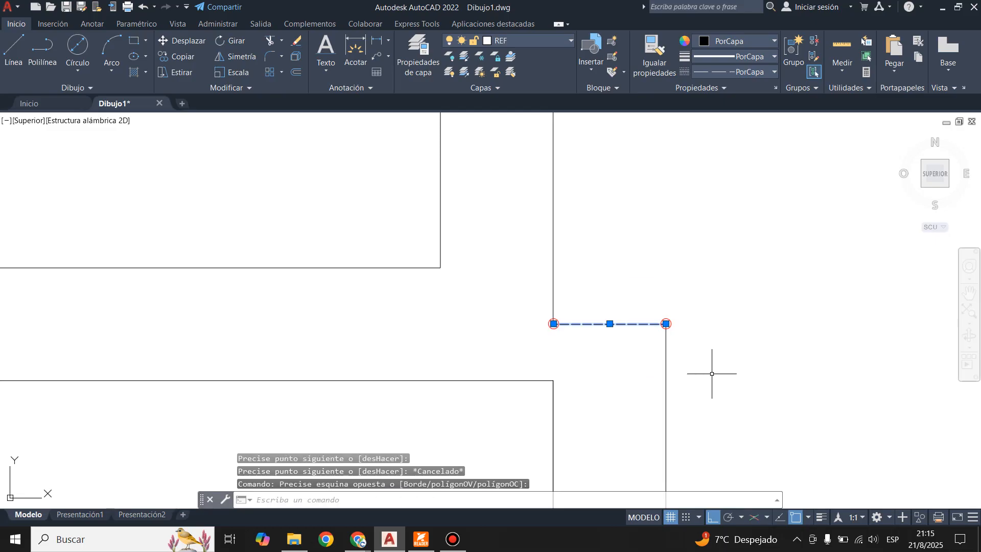
pyautogui.click(525, 50)
pyautogui.click(516, 62)
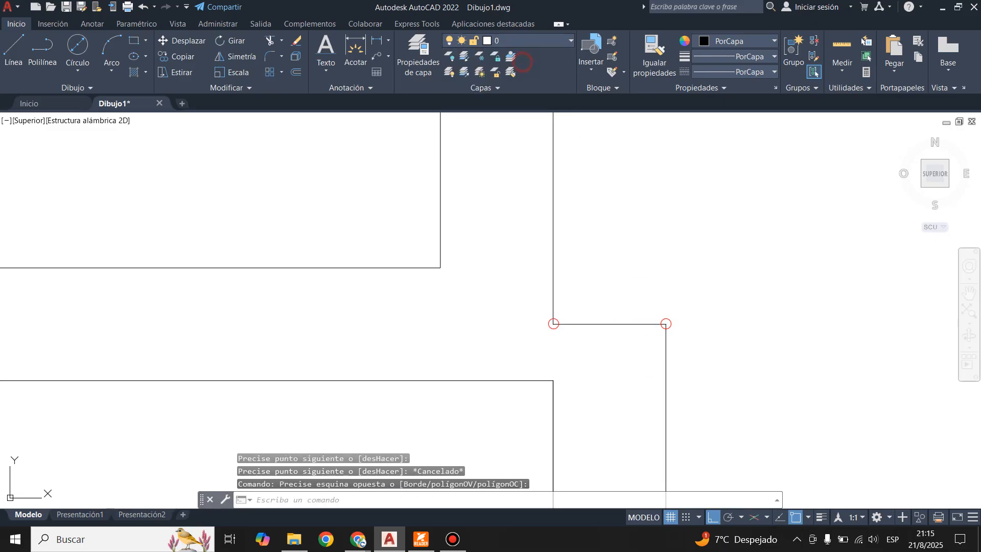
pyautogui.press('Escape')
# Step: Select all the wall lines of the upper-floor plan and join them into polylines
pyautogui.scroll(-5, 613, 255)
pyautogui.scroll(-6, 614, 319)
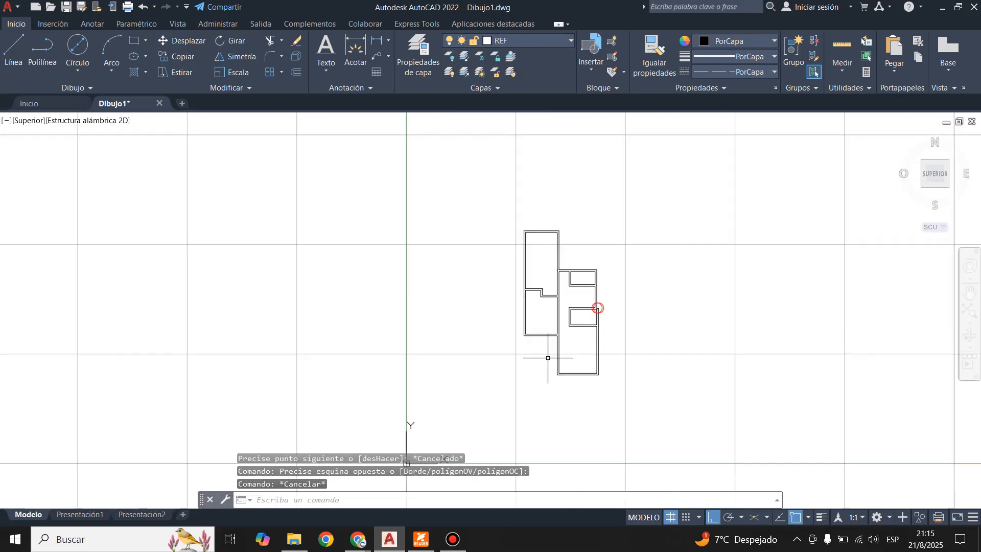
pyautogui.scroll(2, 512, 296)
pyautogui.click(515, 224)
pyautogui.scroll(-2, 613, 289)
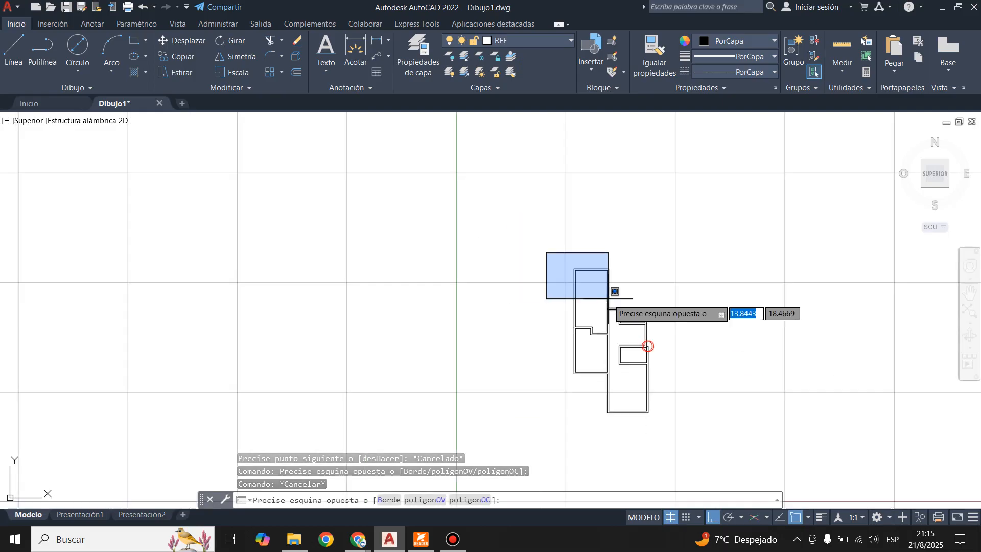
pyautogui.click(694, 453)
pyautogui.click(226, 87)
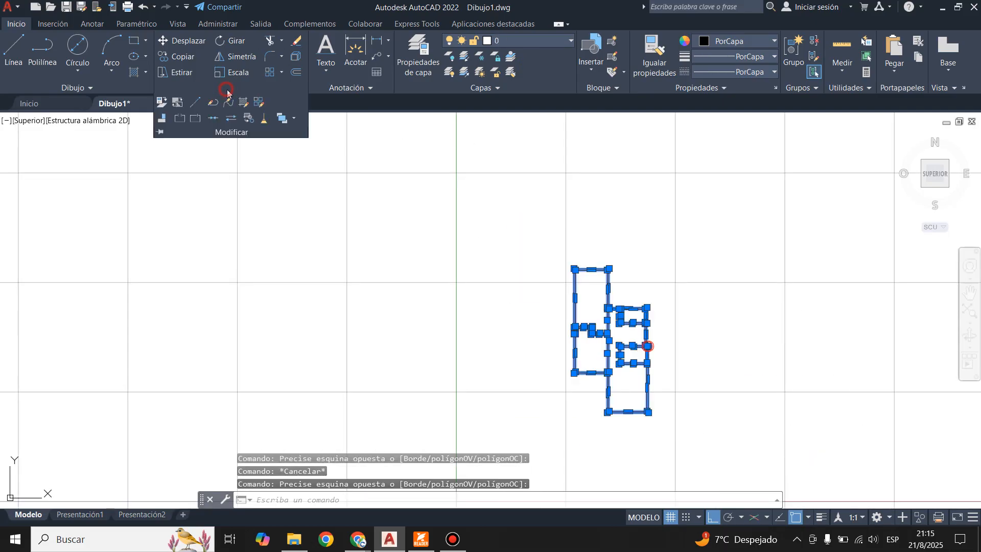
pyautogui.click(213, 118)
# Step: Fill the joined upper-floor walls with a solid blue (Azul) hatch
pyautogui.scroll(8, 656, 351)
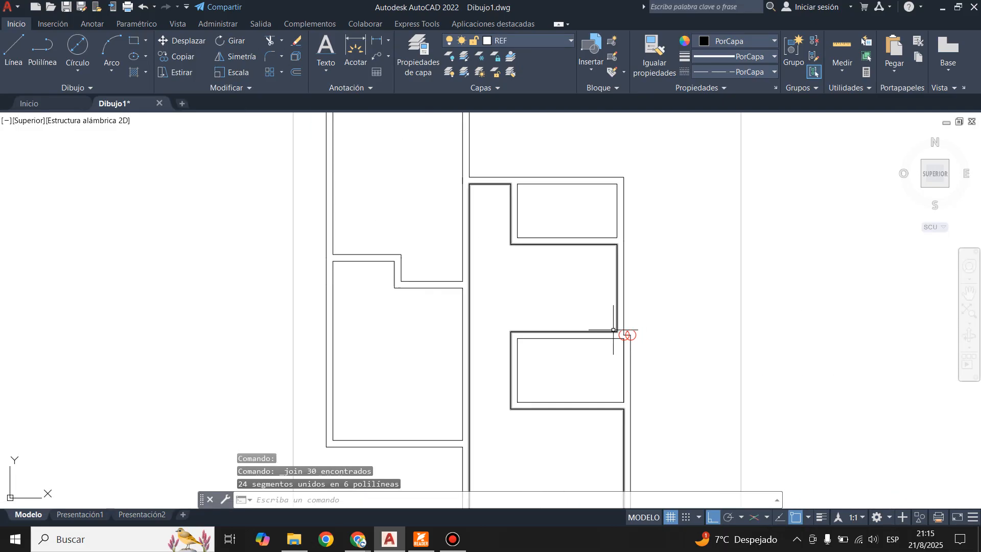
pyautogui.scroll(-6, 669, 352)
pyautogui.scroll(5, 588, 280)
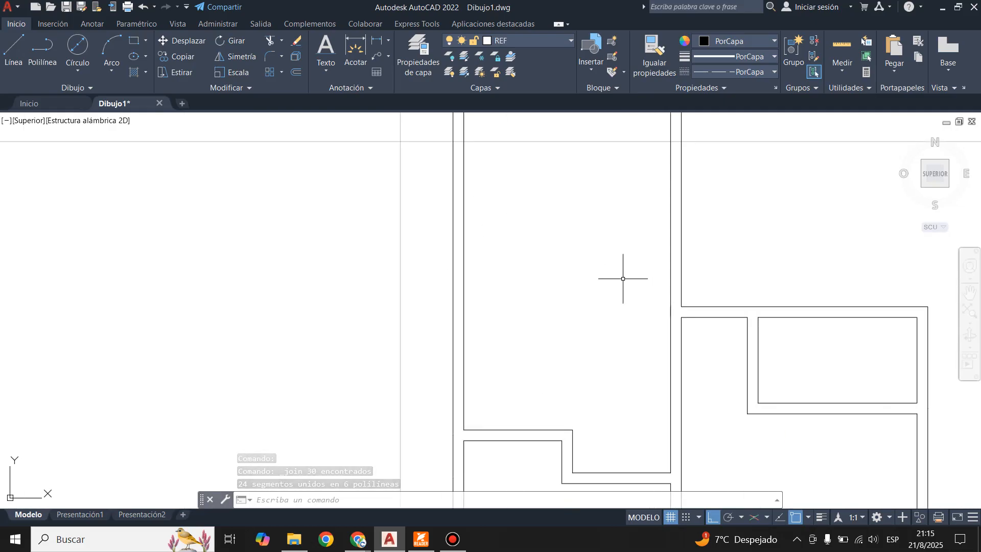
pyautogui.scroll(-2, 623, 278)
pyautogui.scroll(-2, 620, 334)
pyautogui.scroll(3, 620, 387)
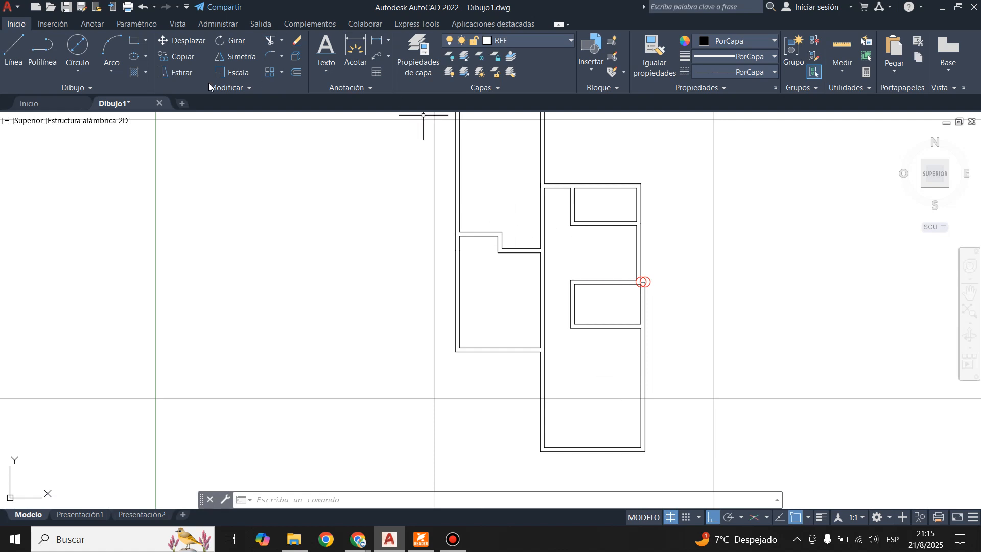
pyautogui.click(134, 72)
pyautogui.scroll(5, 531, 196)
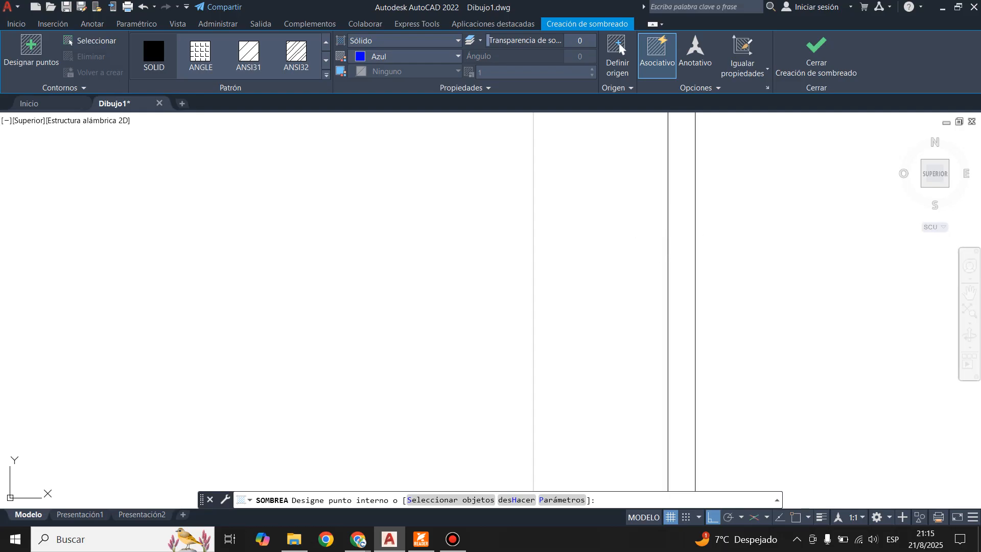
pyautogui.scroll(-4, 394, 245)
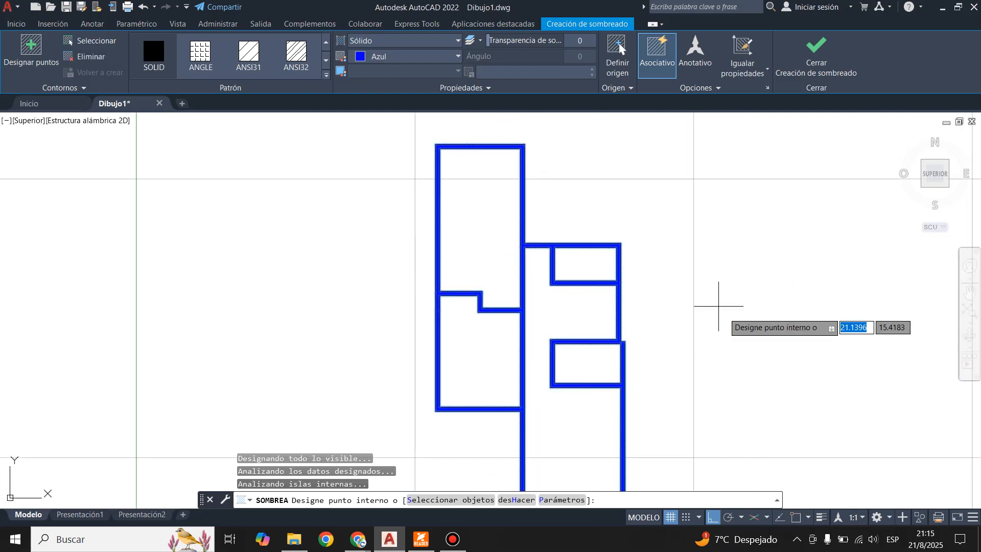
pyautogui.click(814, 54)
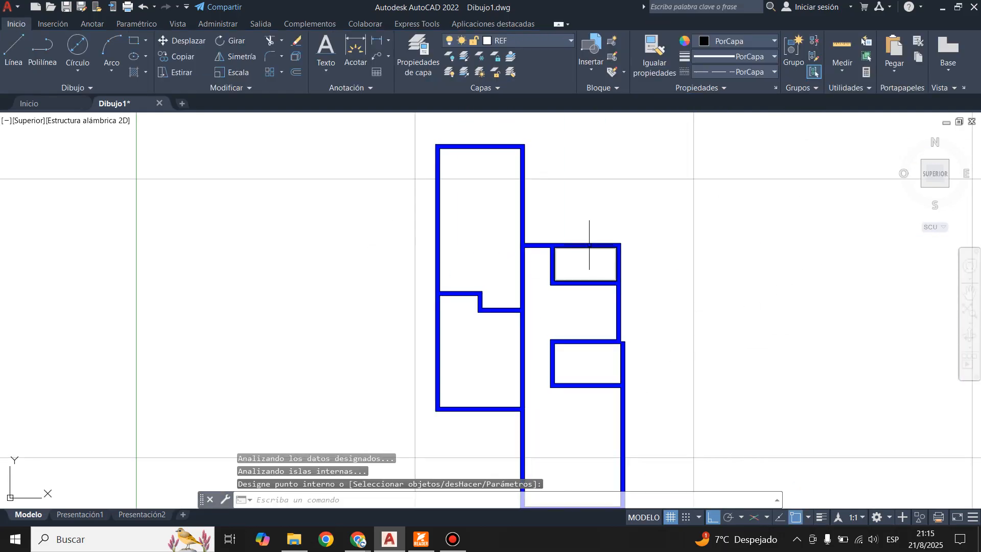
pyautogui.scroll(-4, 589, 245)
pyautogui.scroll(2, 620, 280)
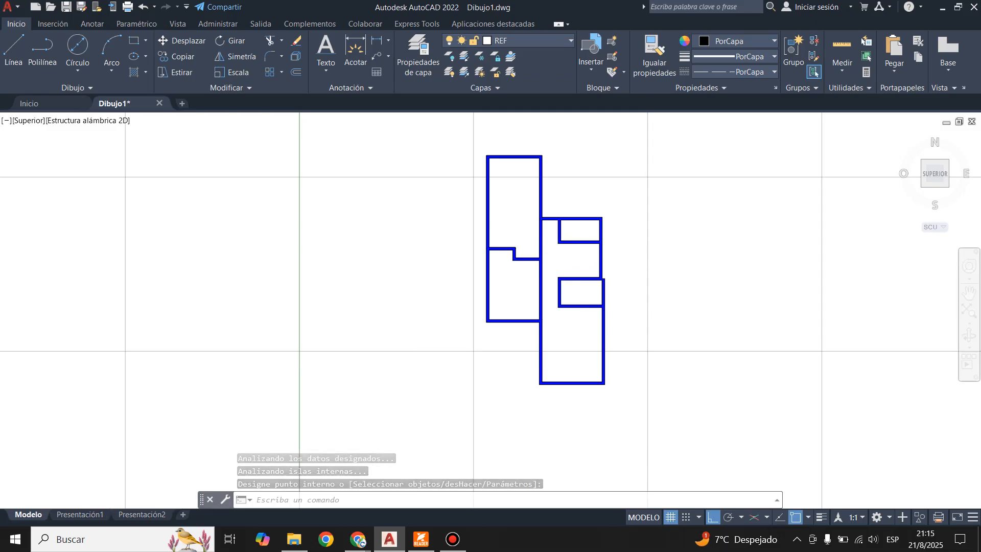
pyautogui.scroll(-2, 463, 352)
pyautogui.click(969, 292)
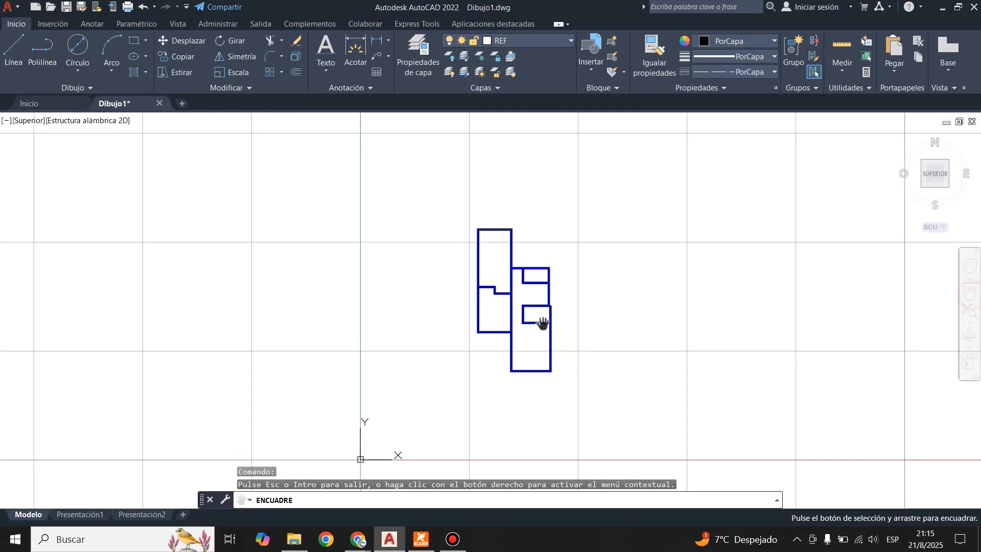
pyautogui.moveTo(544, 326); pyautogui.dragTo(653, 332)
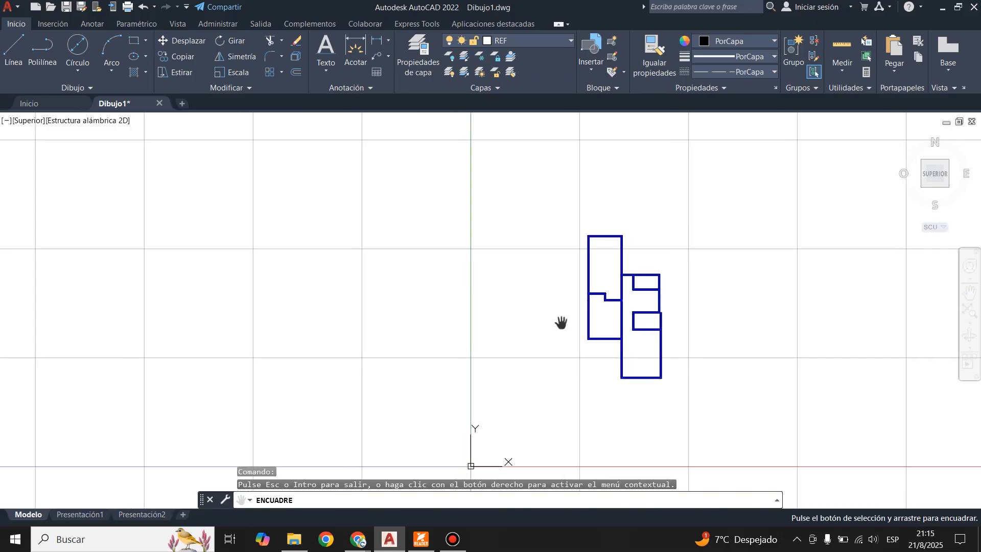
pyautogui.press('Escape')
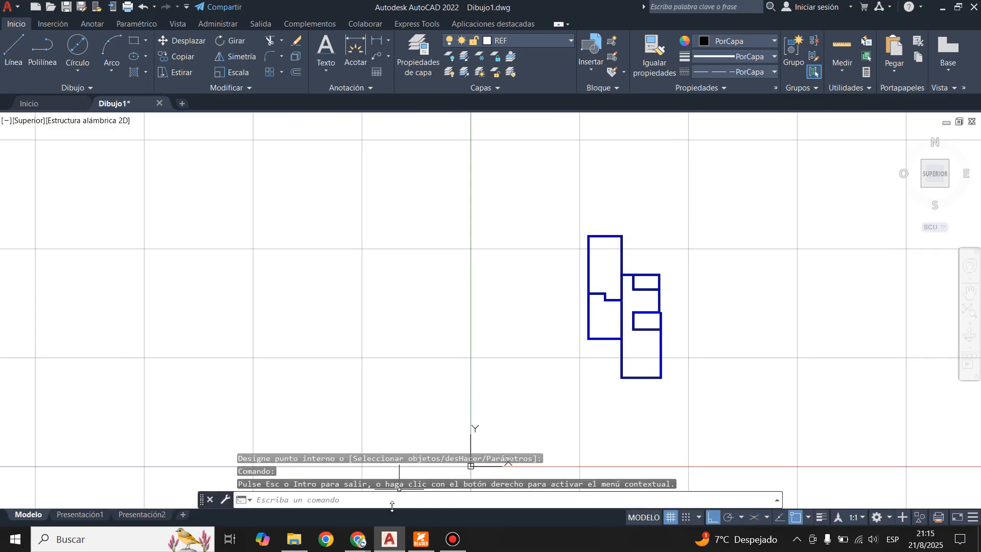
# Step: Switch to Foxit PDF Reader and examine the ground-floor walls and dimensions in cs05-Modelo.pdf beside the upper-floor plan
pyautogui.click(423, 540)
pyautogui.moveTo(369, 397); pyautogui.dragTo(743, 363)
pyautogui.moveTo(414, 343); pyautogui.dragTo(466, 325)
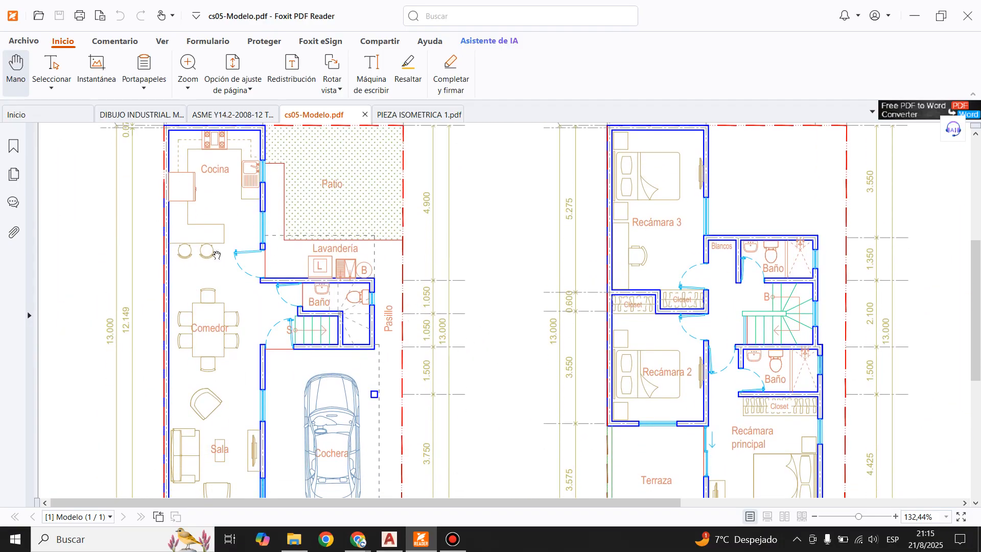
pyautogui.scroll(-1, 471, 257)
pyautogui.moveTo(452, 311); pyautogui.dragTo(493, 387)
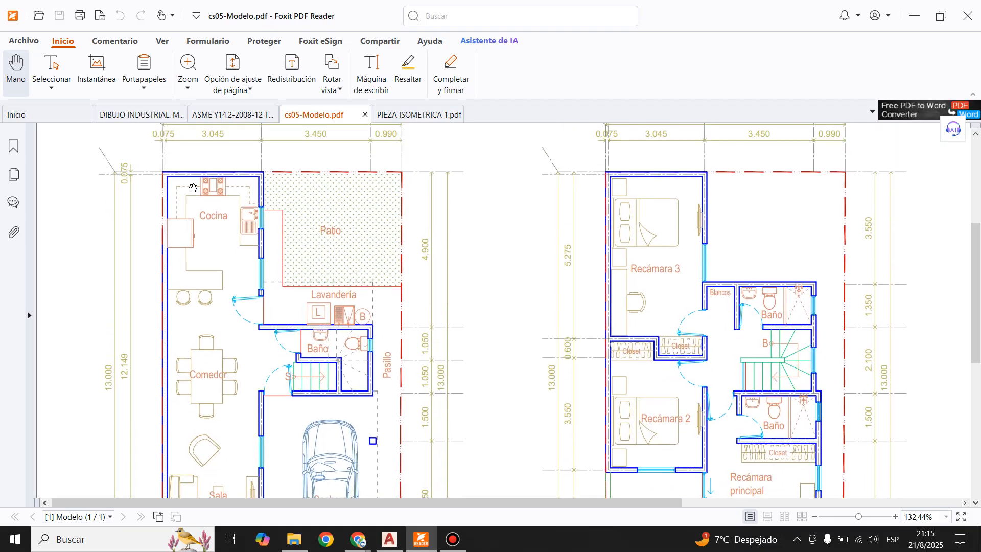
pyautogui.scroll(-2, 385, 385)
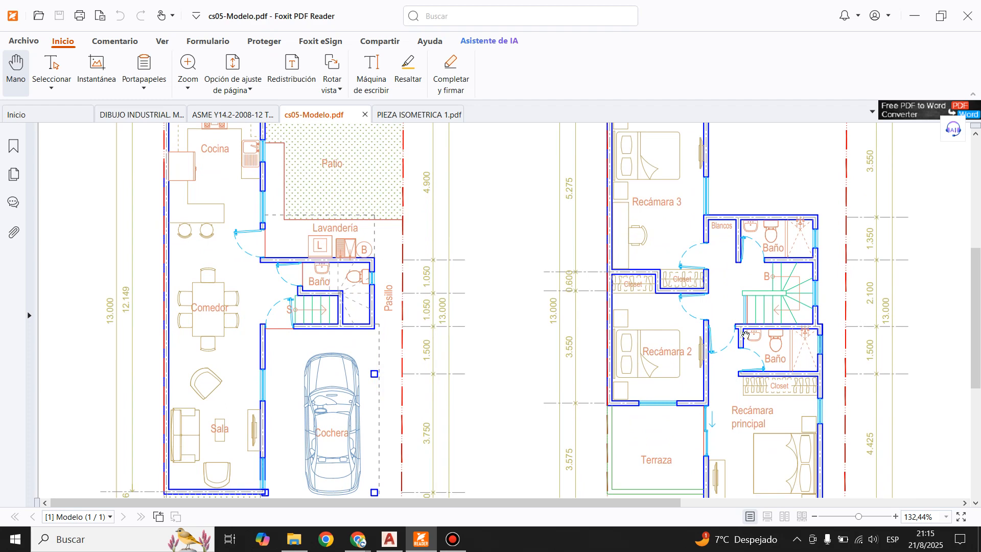
pyautogui.scroll(-1, 312, 299)
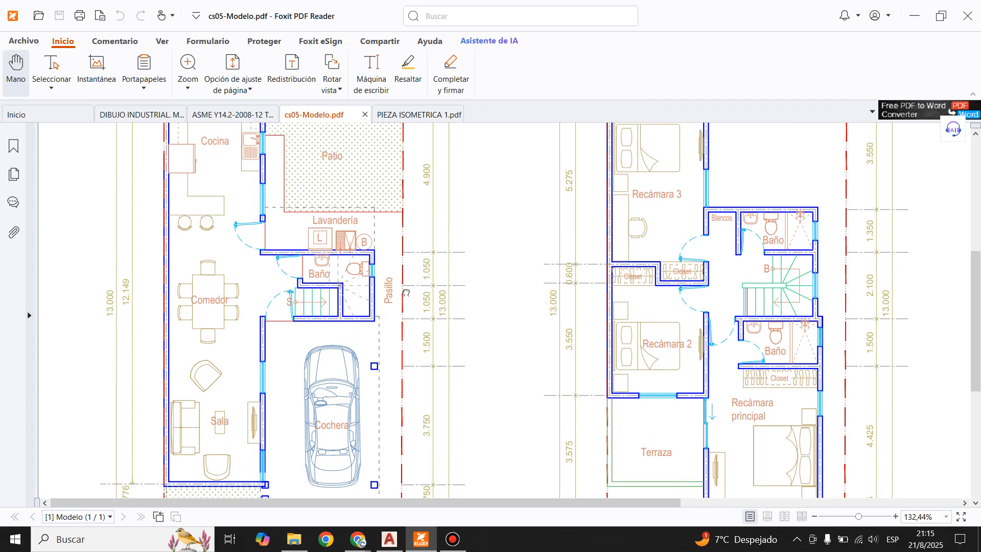
pyautogui.scroll(4, 266, 301)
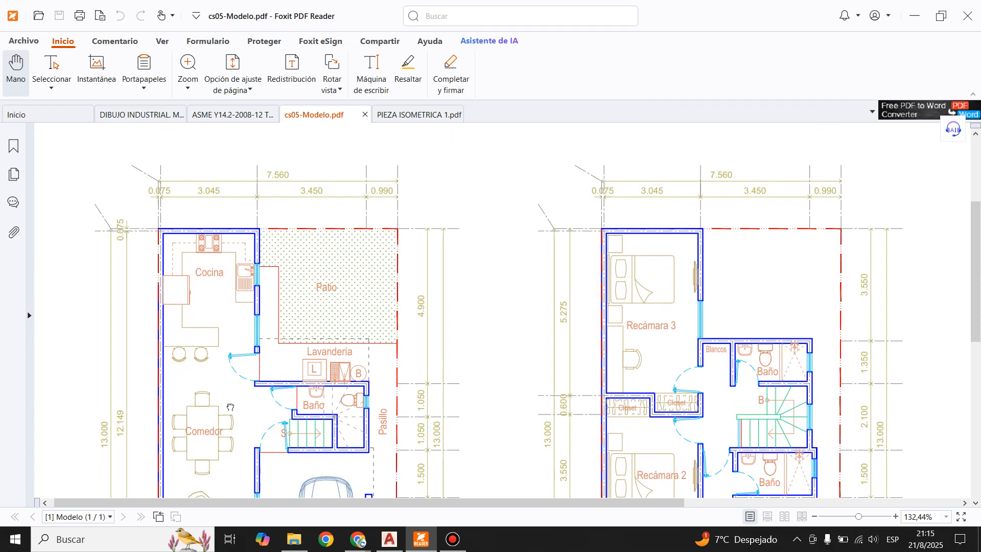
pyautogui.scroll(-4, 401, 276)
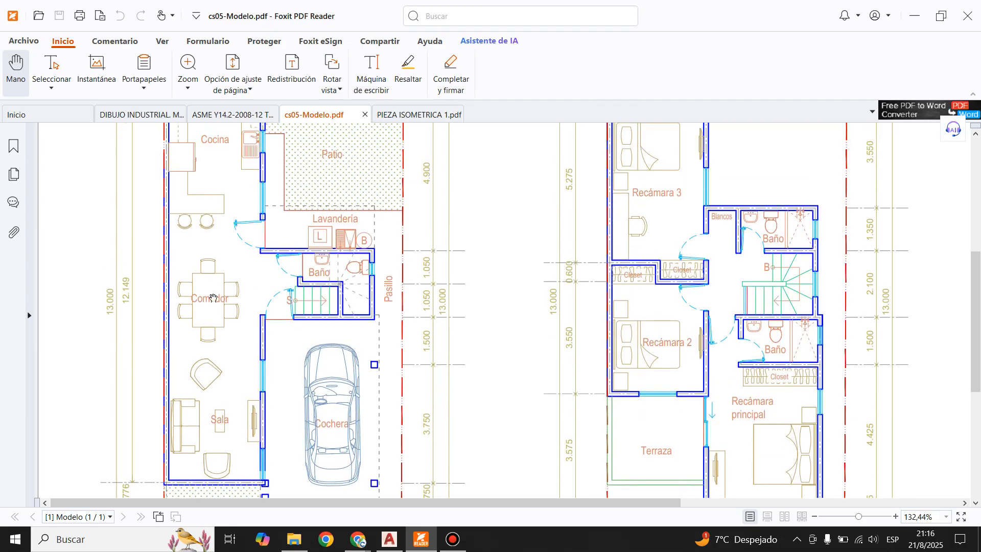
# Step: Switch back to AutoCAD and draw the ground floor's left outer wall as a vertical multiline 12.149 long, well left of the upper-floor plan
pyautogui.click(396, 536)
pyautogui.scroll(-4, 416, 368)
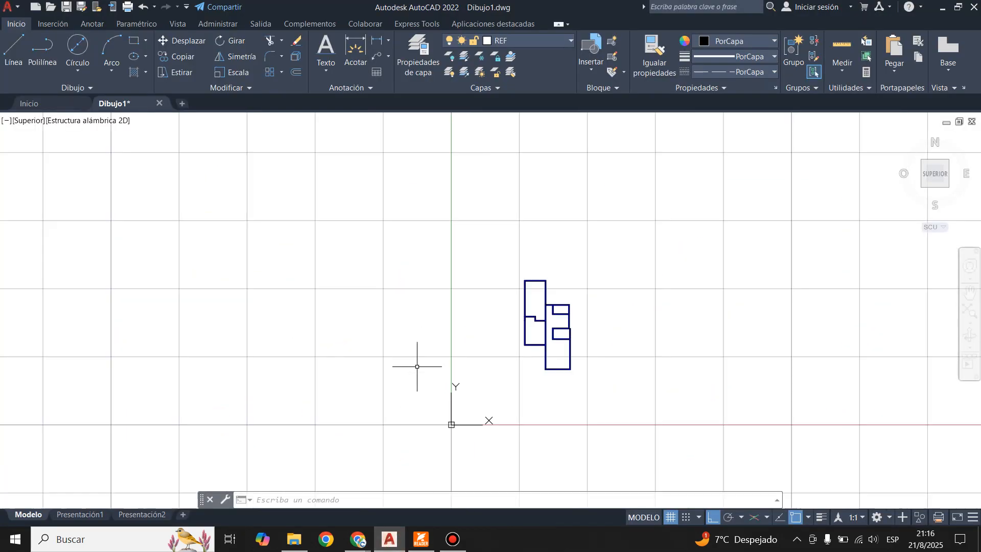
pyautogui.scroll(6, 539, 368)
pyautogui.scroll(-4, 646, 333)
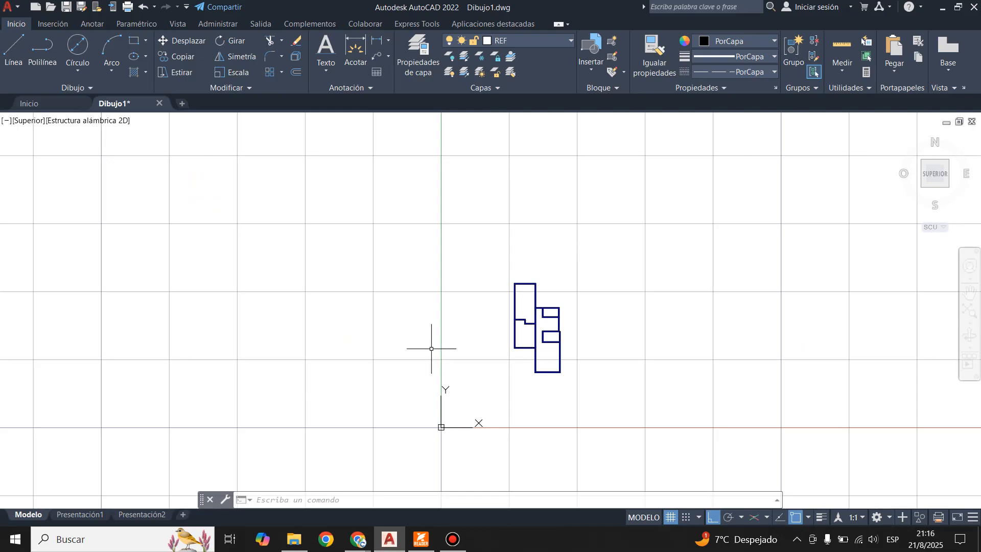
pyautogui.scroll(2, 388, 335)
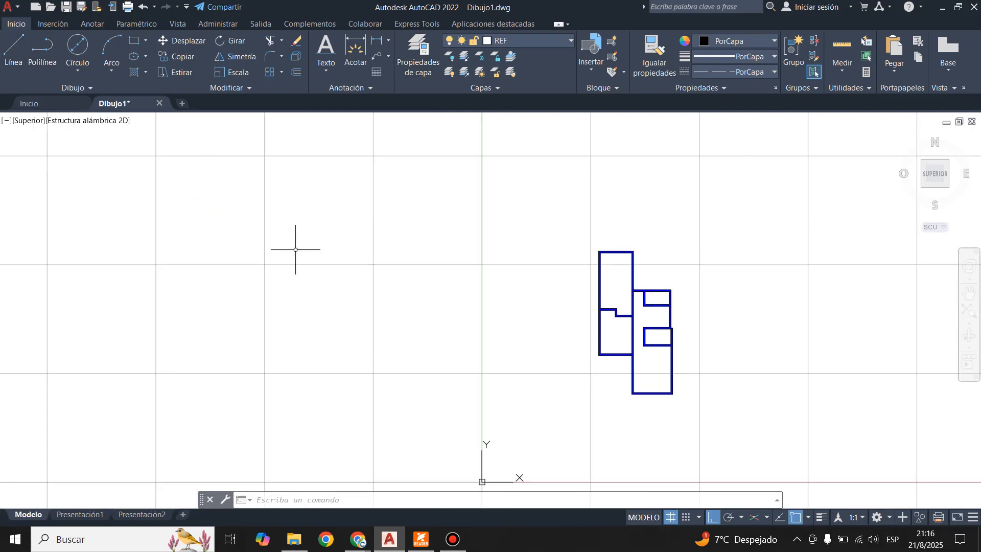
pyautogui.write('INEAM')
pyautogui.press('Return')
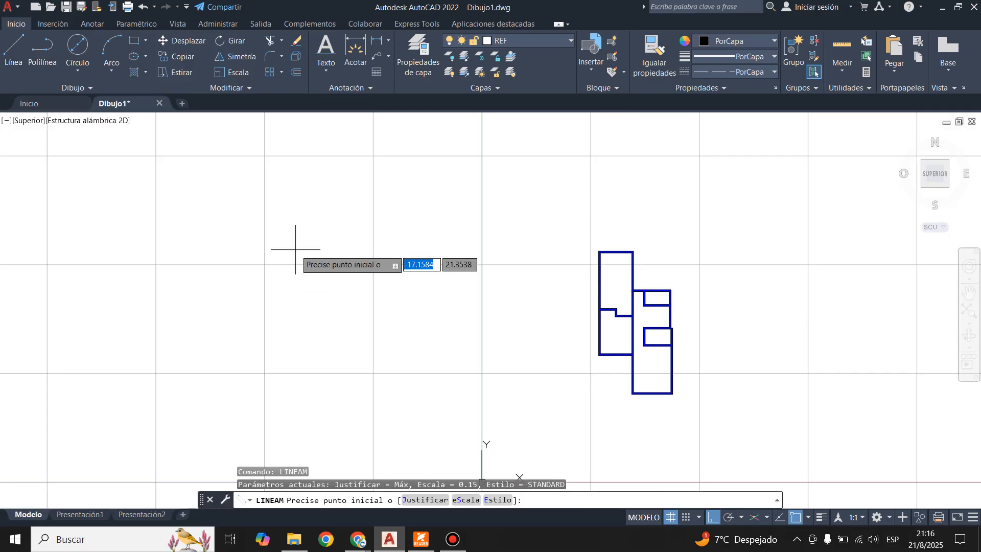
pyautogui.scroll(2, 285, 334)
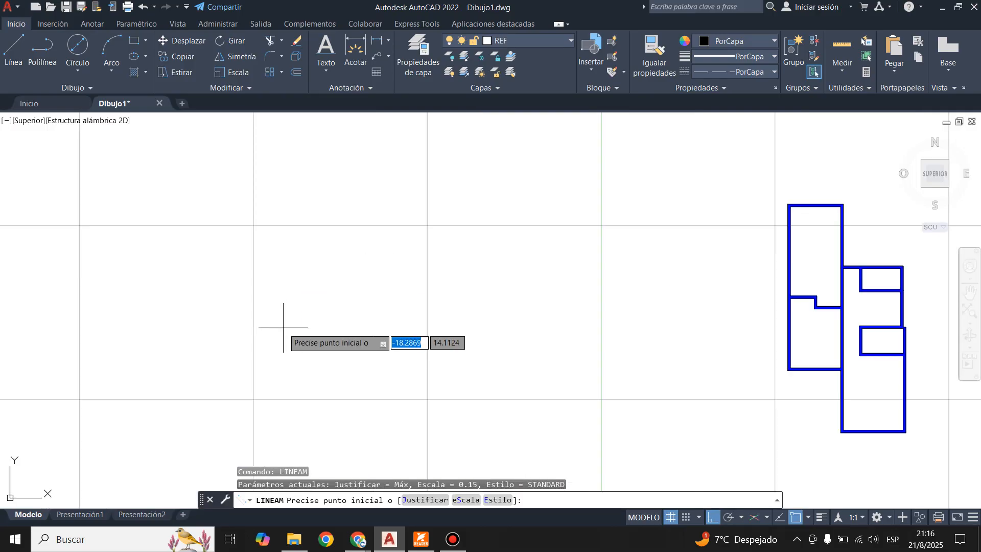
pyautogui.click(425, 546)
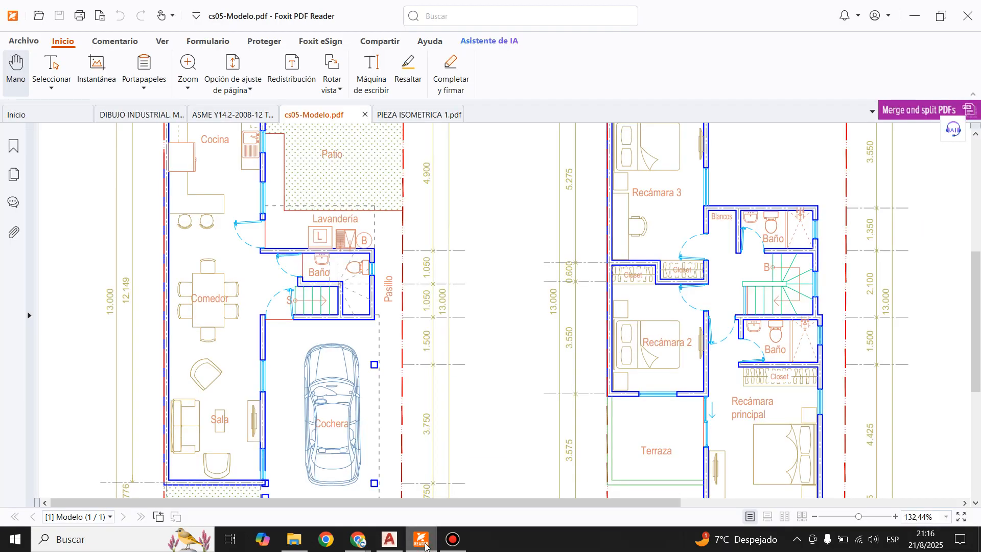
pyautogui.click(425, 546)
pyautogui.click(280, 411)
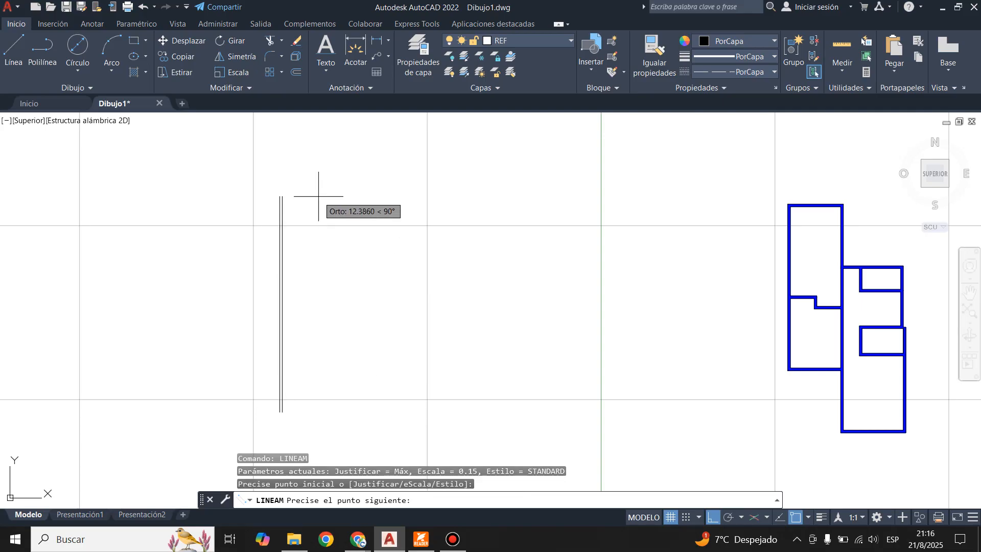
pyautogui.write('12.149')
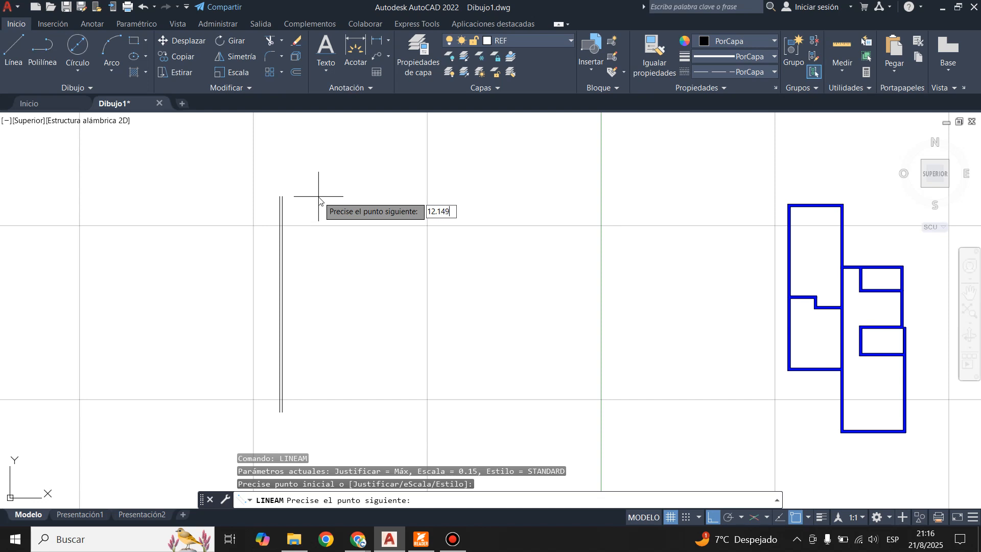
pyautogui.press('Return')
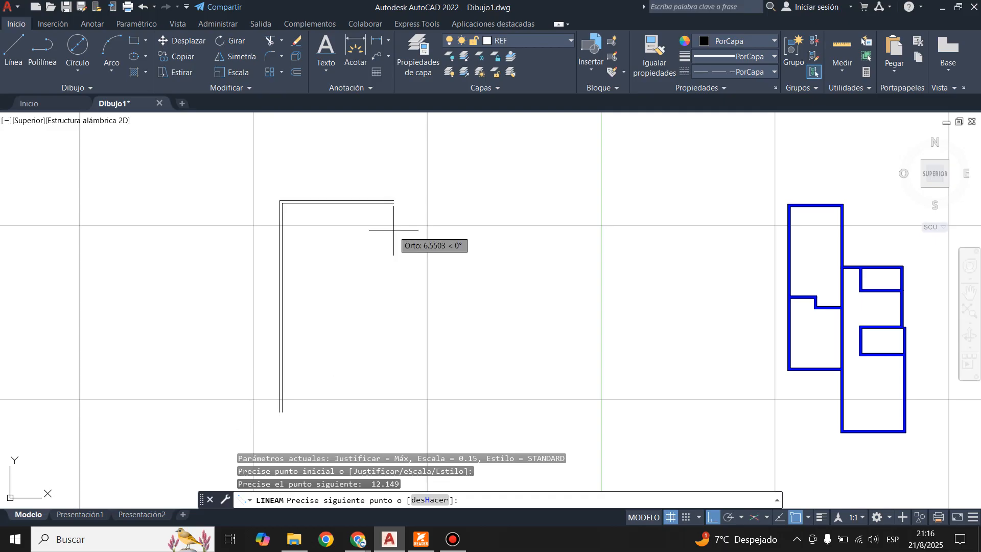
# Step: Check the top wall's width in the Foxit PDF plan and continue the AutoCAD multiline 3.045 horizontally right from the left wall's upper end
pyautogui.click(420, 538)
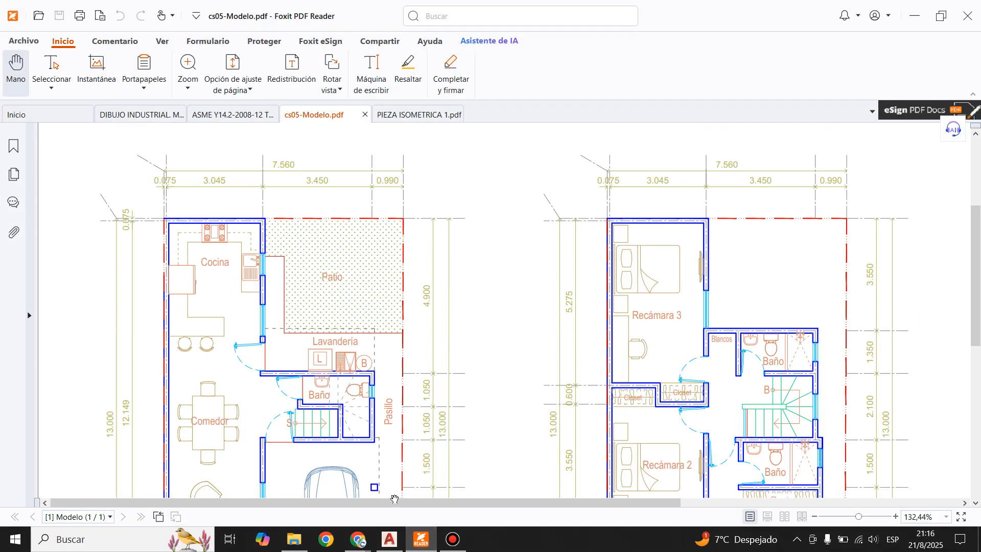
pyautogui.click(407, 543)
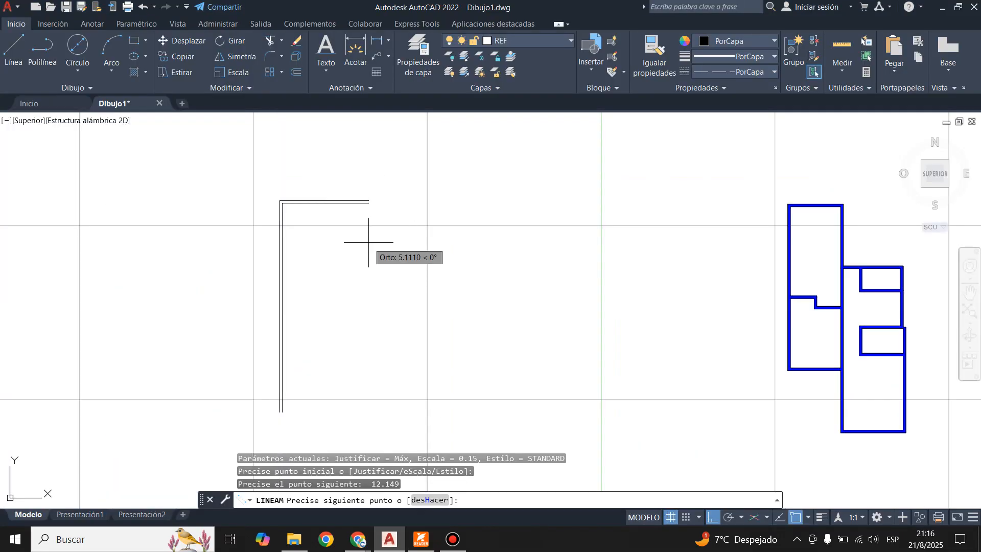
pyautogui.write('3.')
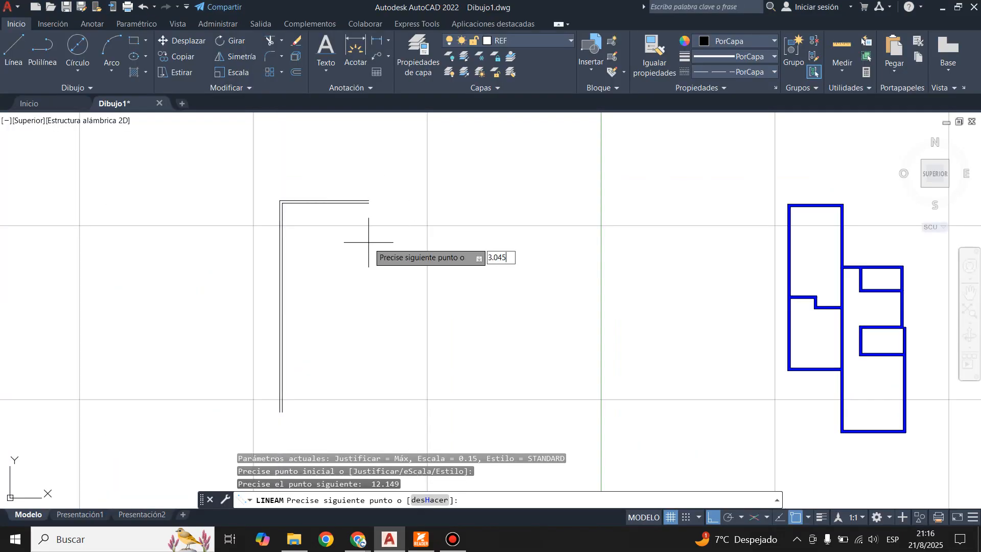
pyautogui.write('045')
pyautogui.press('Return')
# Step: Check the plan in Foxit PDF Reader and continue the multiline 4.9 vertically down from the top wall's right end
pyautogui.scroll(4, 360, 246)
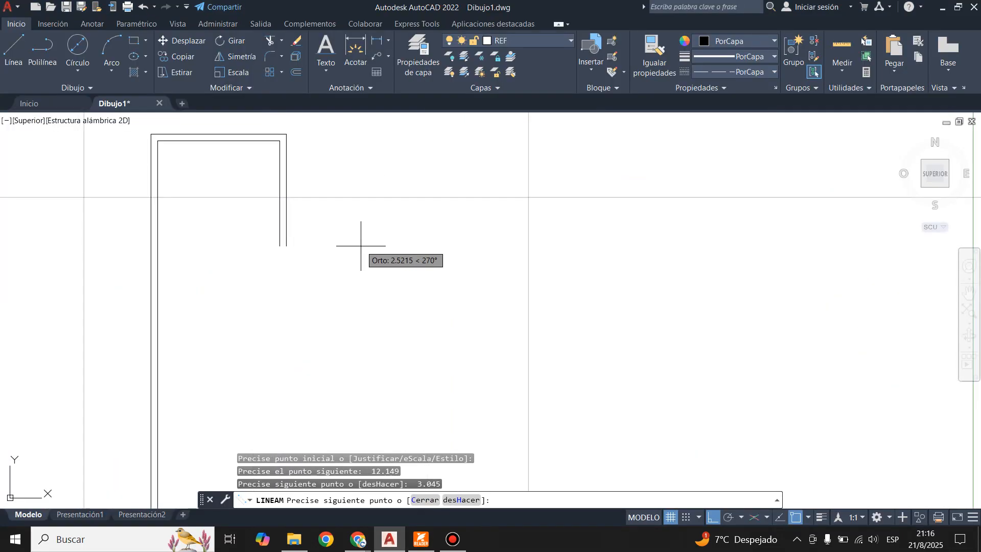
pyautogui.click(422, 542)
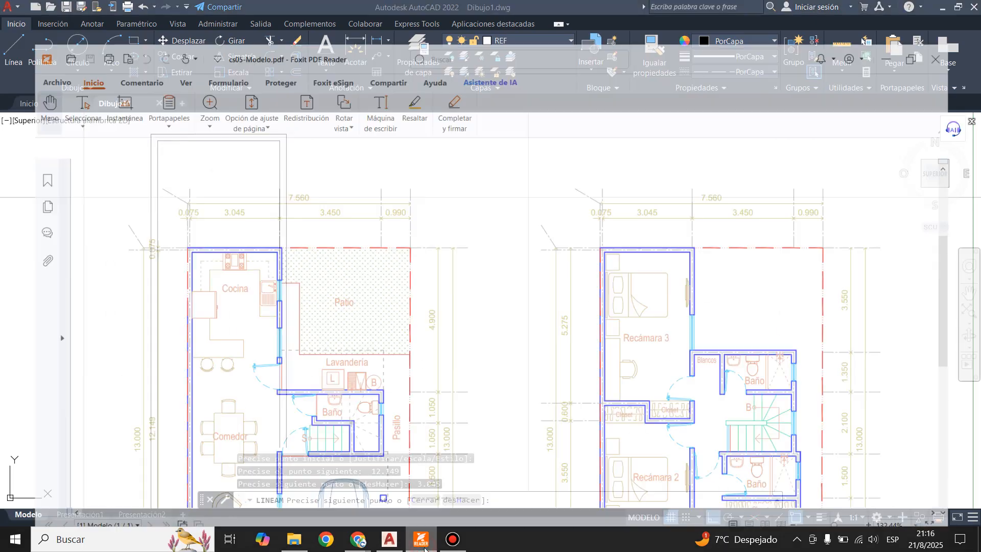
pyautogui.click(422, 541)
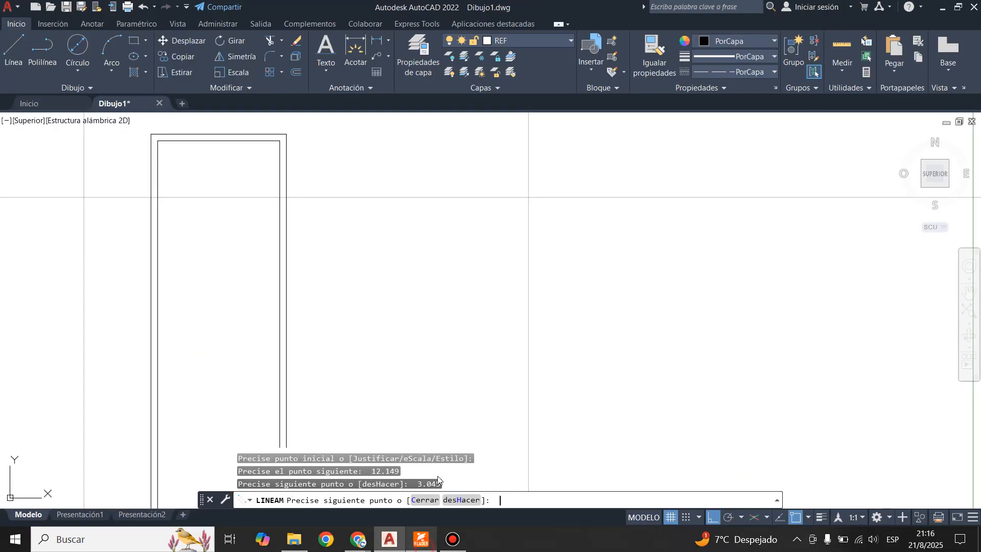
pyautogui.write('4.9')
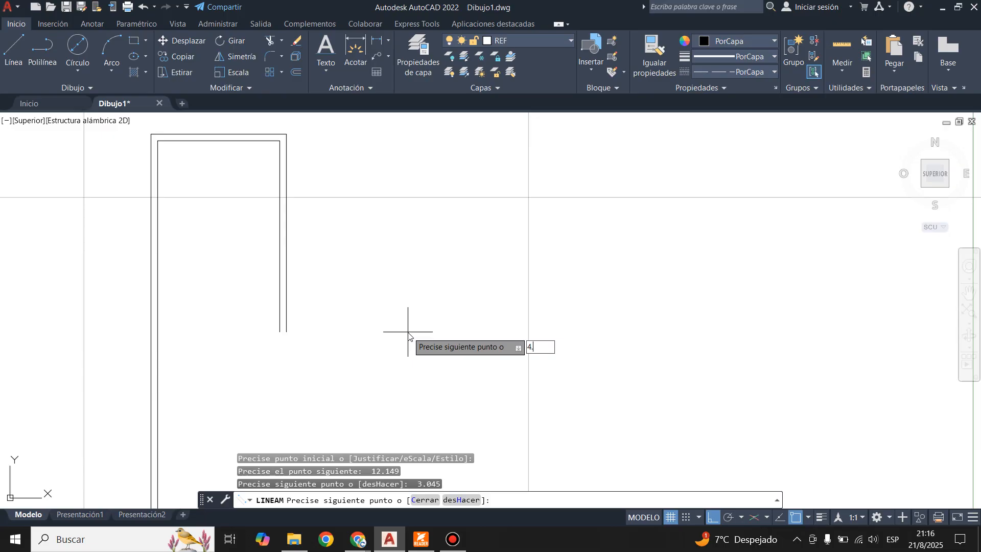
pyautogui.press('Return')
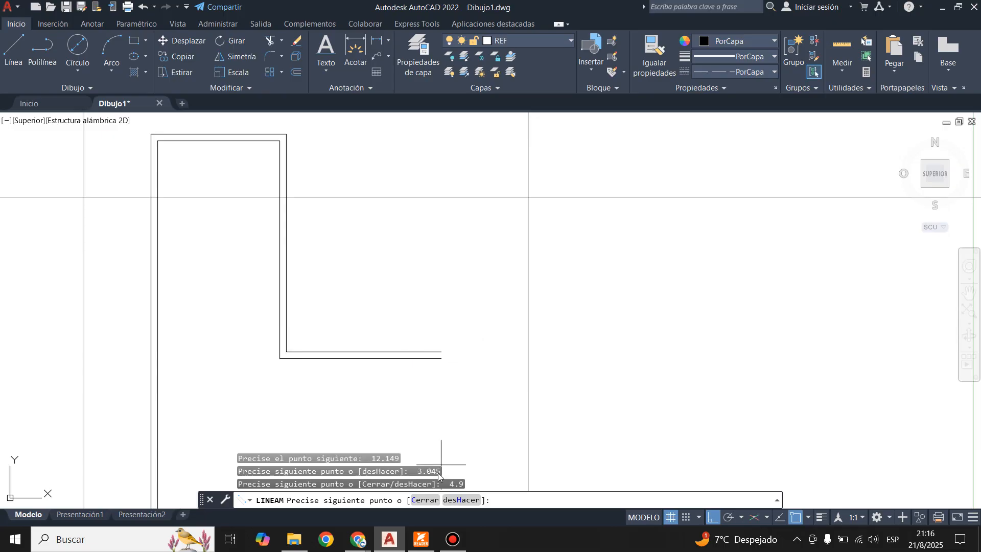
# Step: Check the bathroom's top wall in the Foxit PDF plan and continue the multiline 3.450 horizontally to the right
pyautogui.click(422, 541)
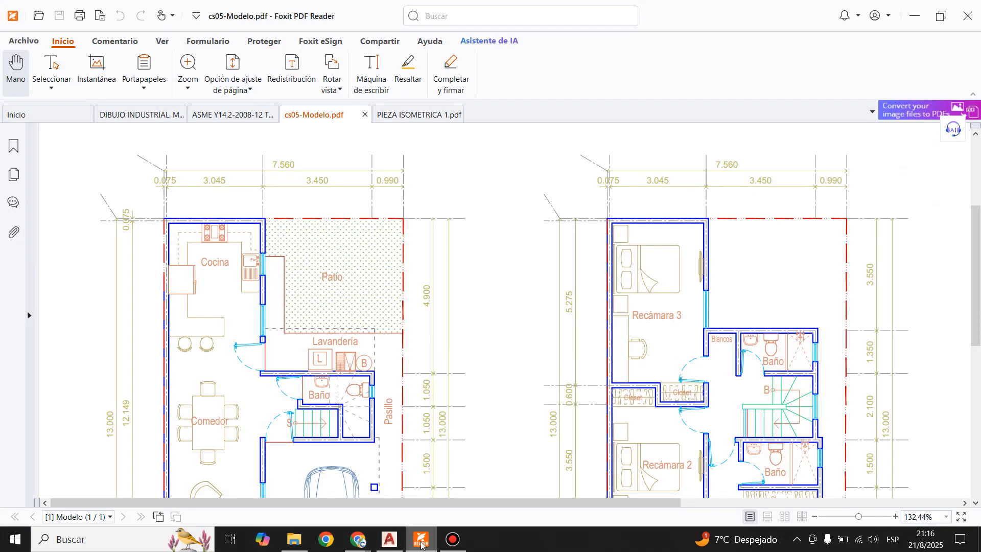
pyautogui.click(422, 543)
pyautogui.write('3.')
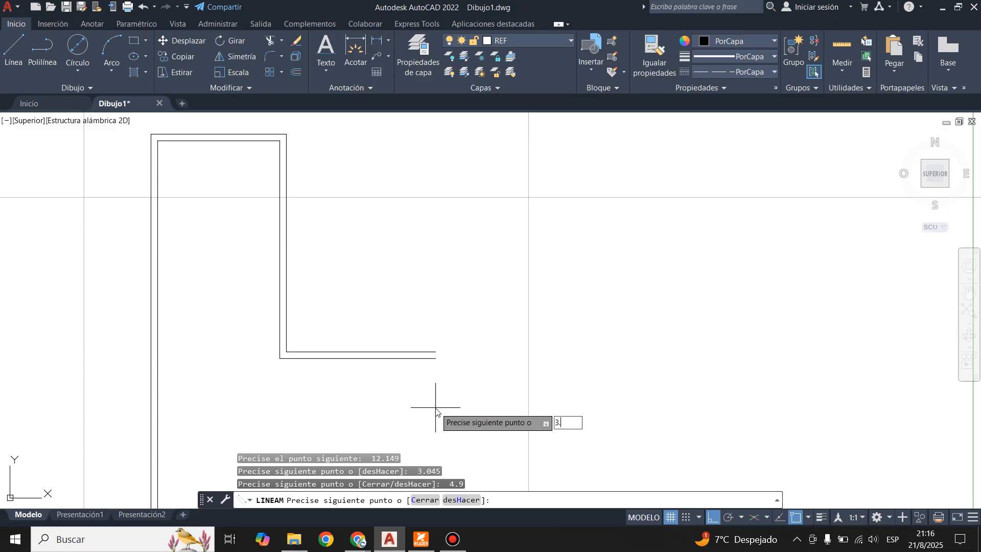
pyautogui.write('450')
pyautogui.press('Return')
# Step: Check the bathroom's right wall in the Foxit PDF plan and continue the multiline downward with two consecutive 1.05 segments
pyautogui.scroll(-3, 467, 201)
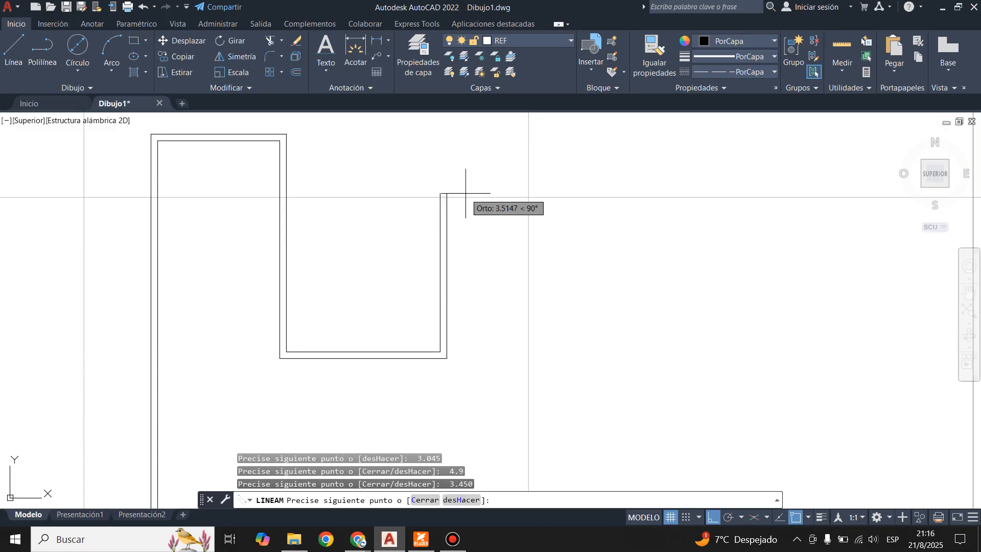
pyautogui.scroll(3, 452, 256)
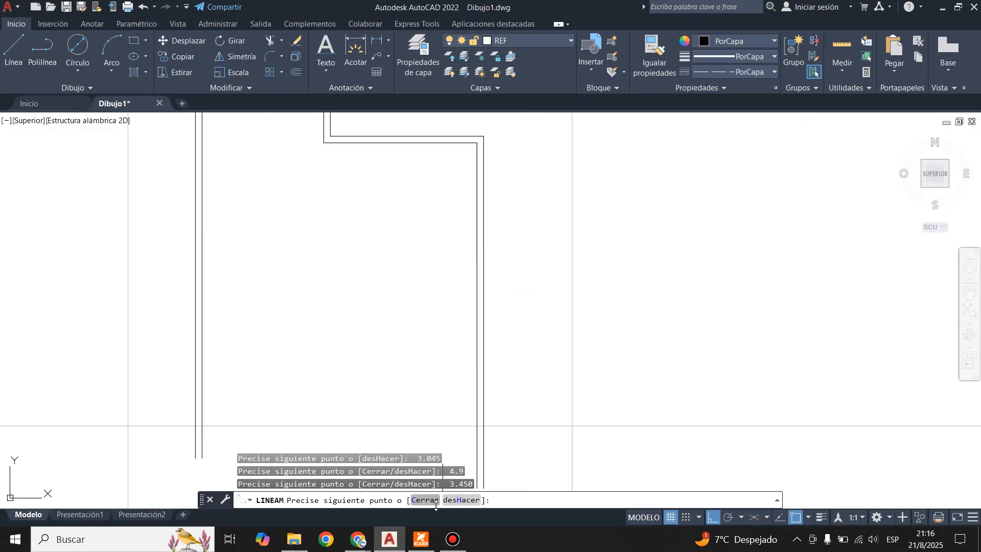
pyautogui.click(424, 540)
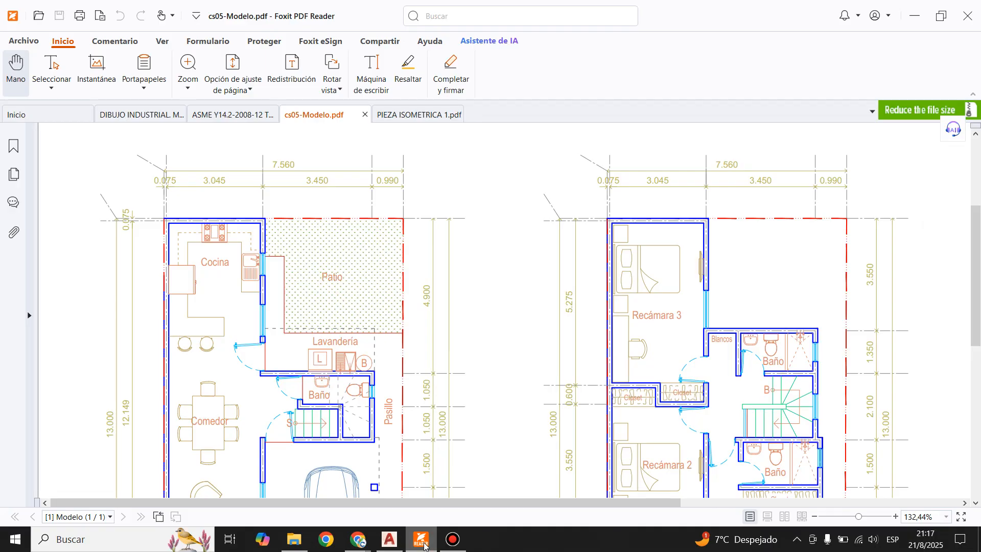
pyautogui.click(422, 541)
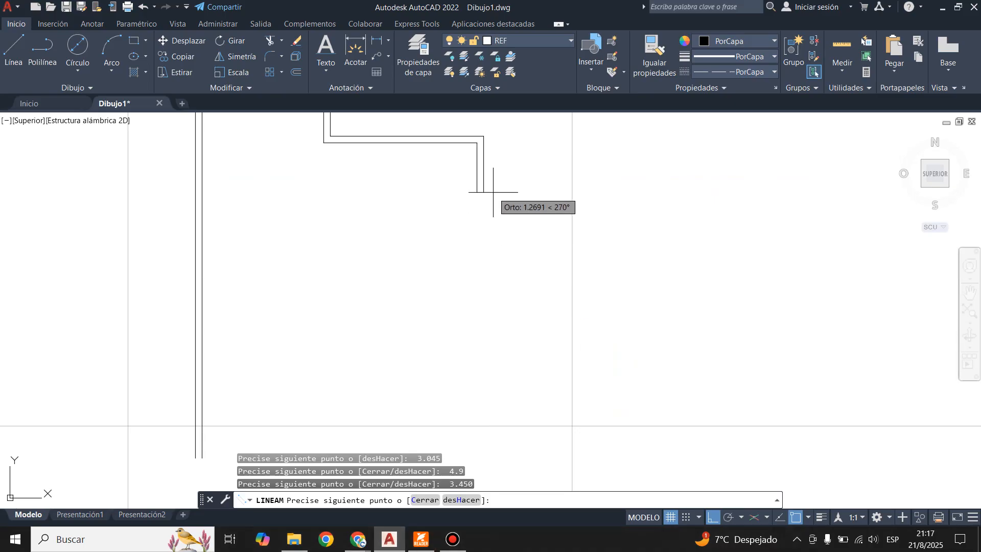
pyautogui.write('1.05')
pyautogui.press('Return')
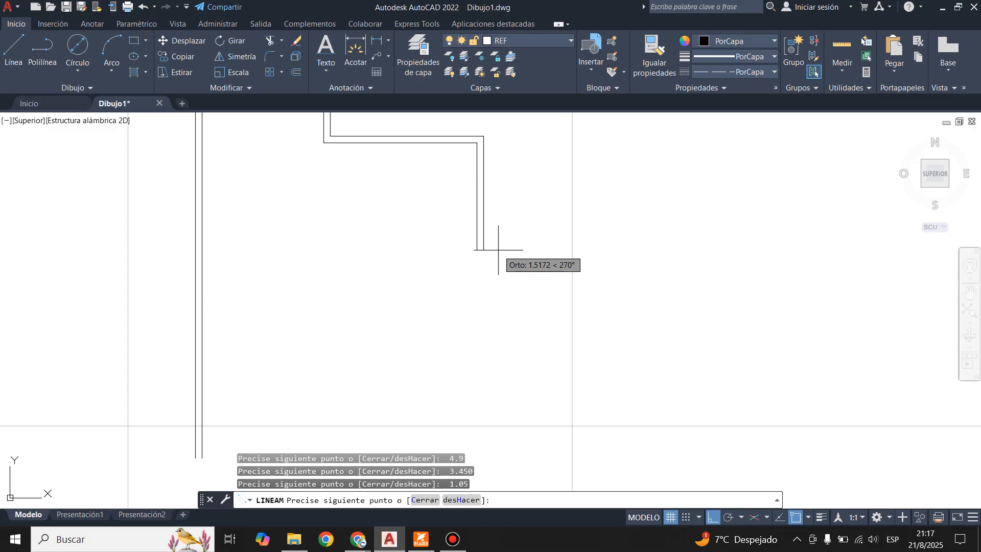
pyautogui.write('1')
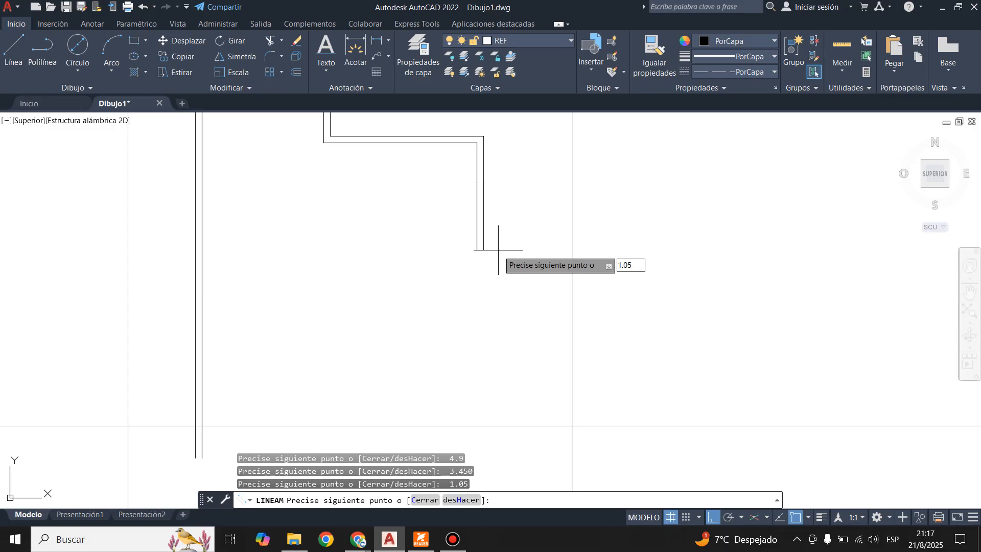
pyautogui.write('.05')
pyautogui.press('Return')
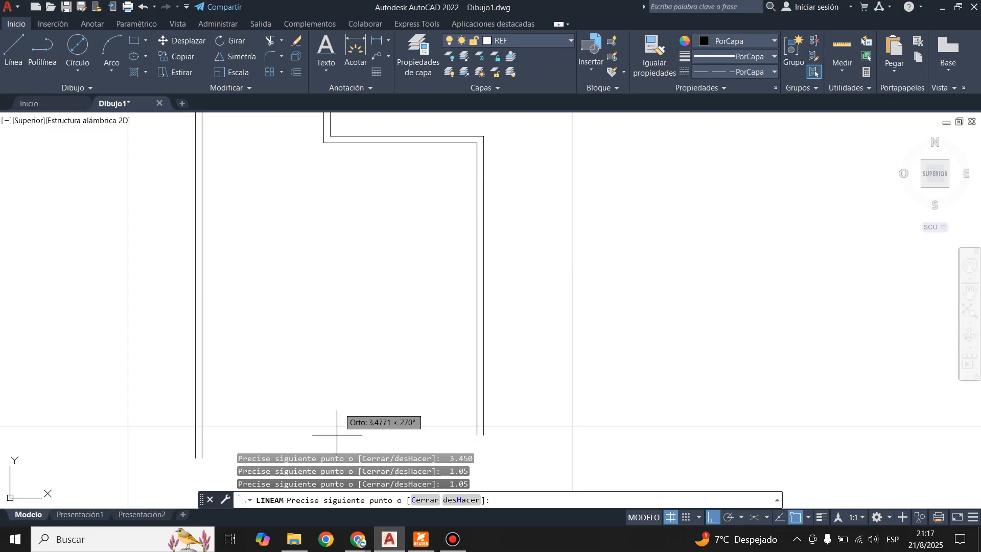
# Step: Examine the lower part of the ground floor in the Foxit PDF plan and continue the multiline 3.450 horizontally to the left
pyautogui.click(421, 538)
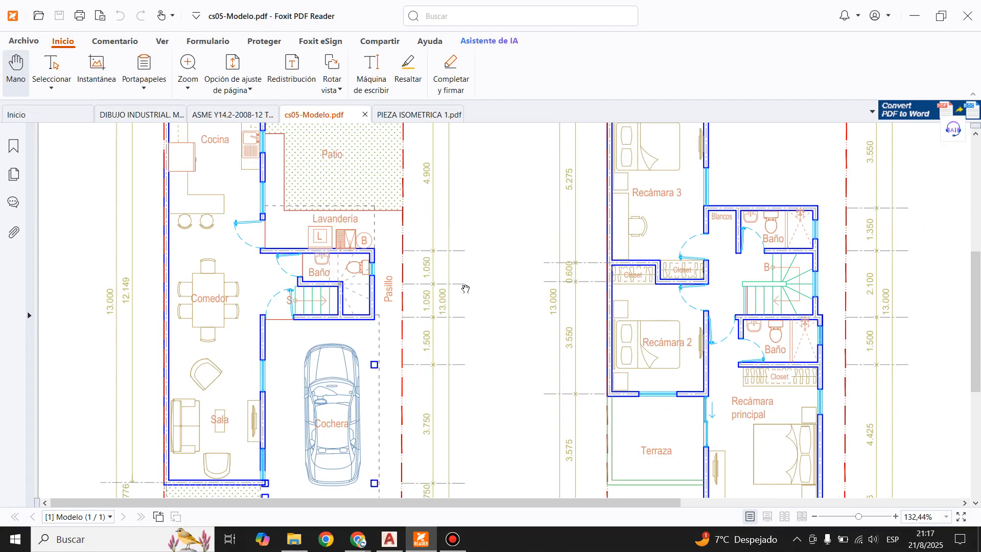
pyautogui.scroll(-3, 465, 289)
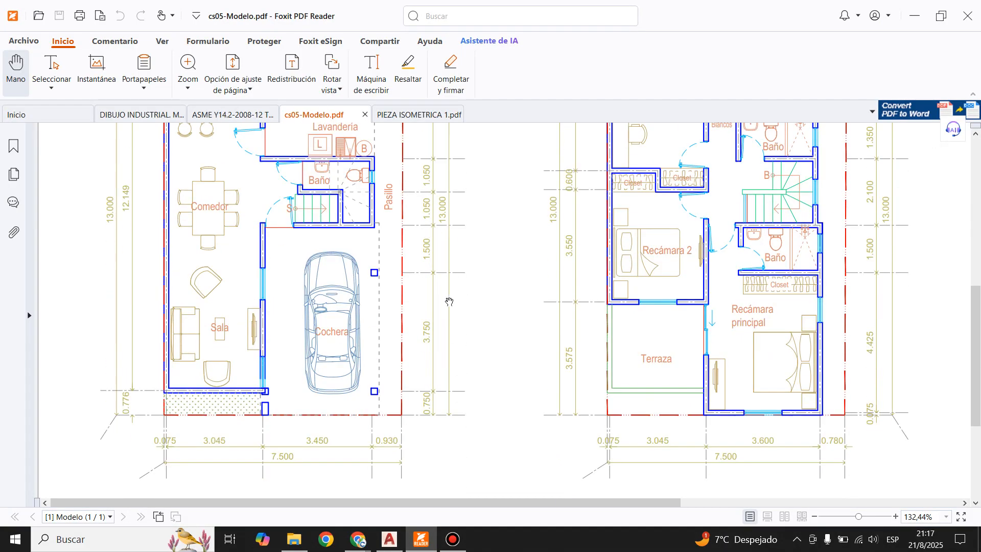
pyautogui.click(393, 540)
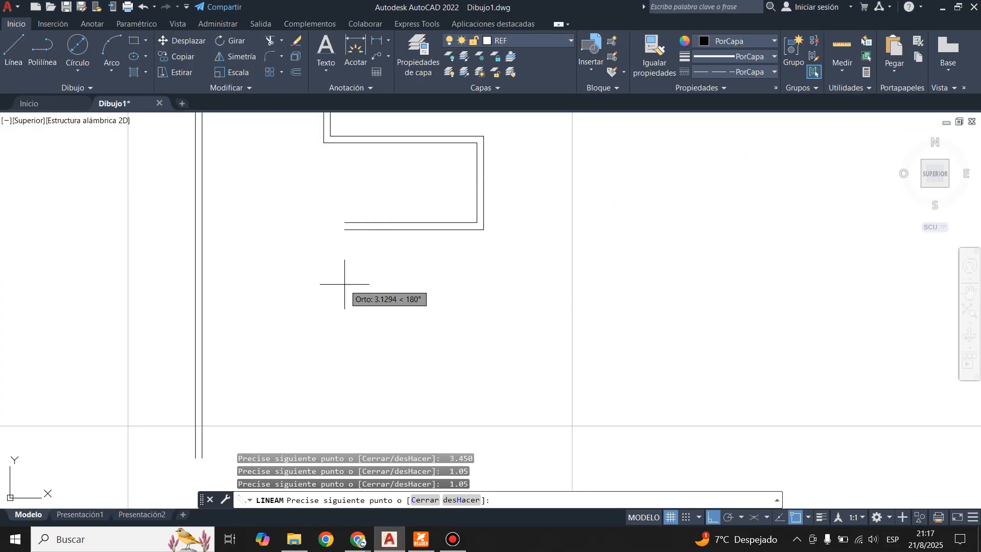
pyautogui.write('3')
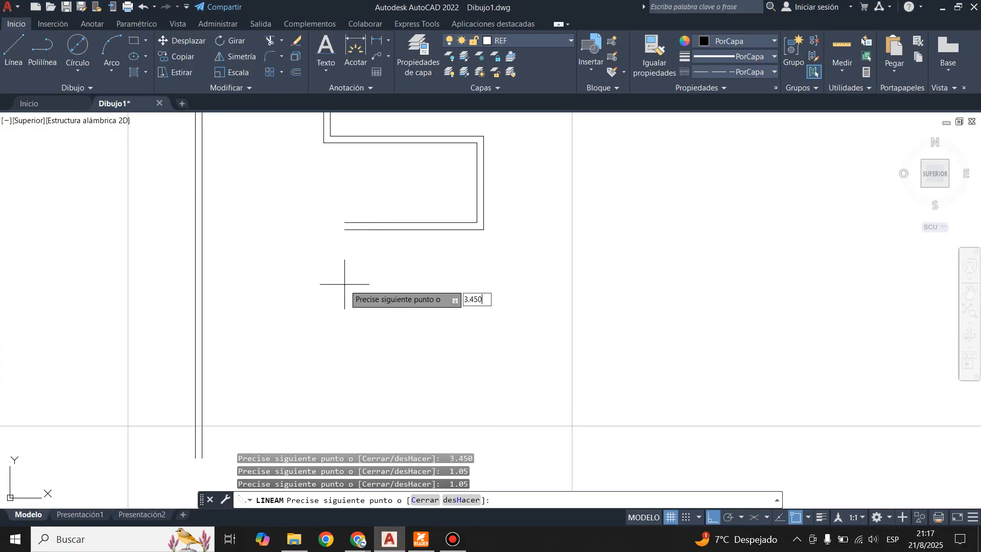
pyautogui.write('.450')
pyautogui.press('Return')
# Step: Check the wall between Sala and Cochera in the Foxit PDF plan and continue the multiline 3.750 vertically down
pyautogui.scroll(-3, 353, 276)
pyautogui.scroll(3, 377, 278)
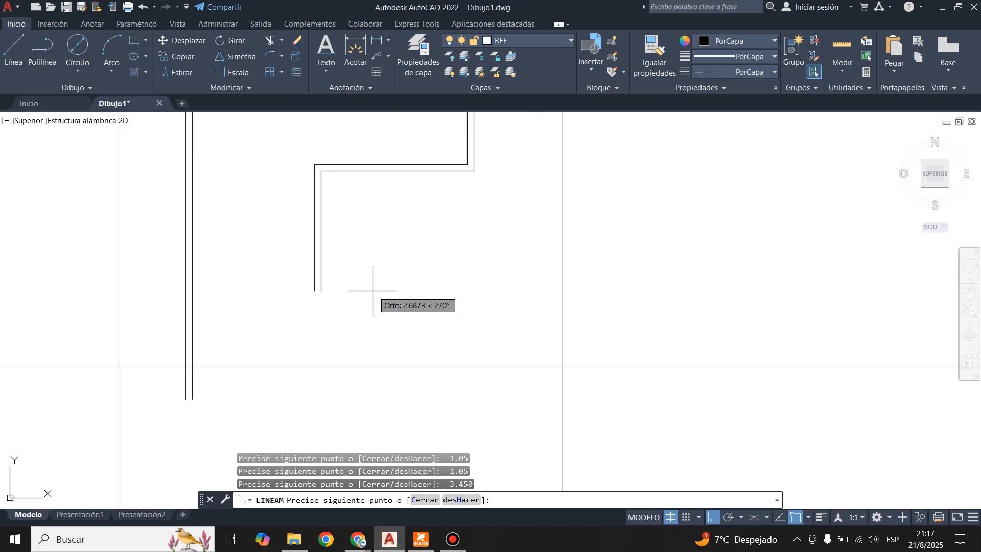
pyautogui.scroll(-2, 322, 287)
pyautogui.scroll(4, 284, 350)
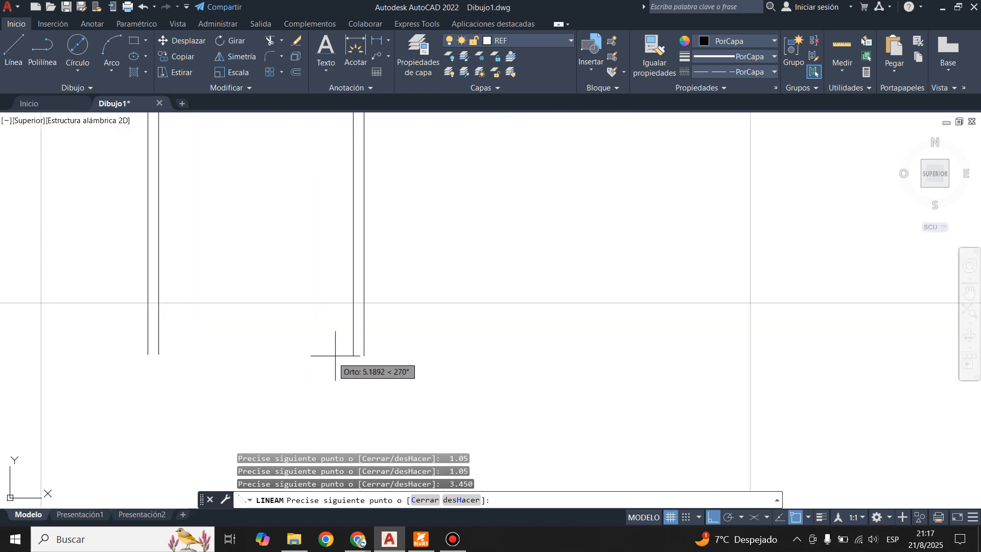
pyautogui.click(423, 542)
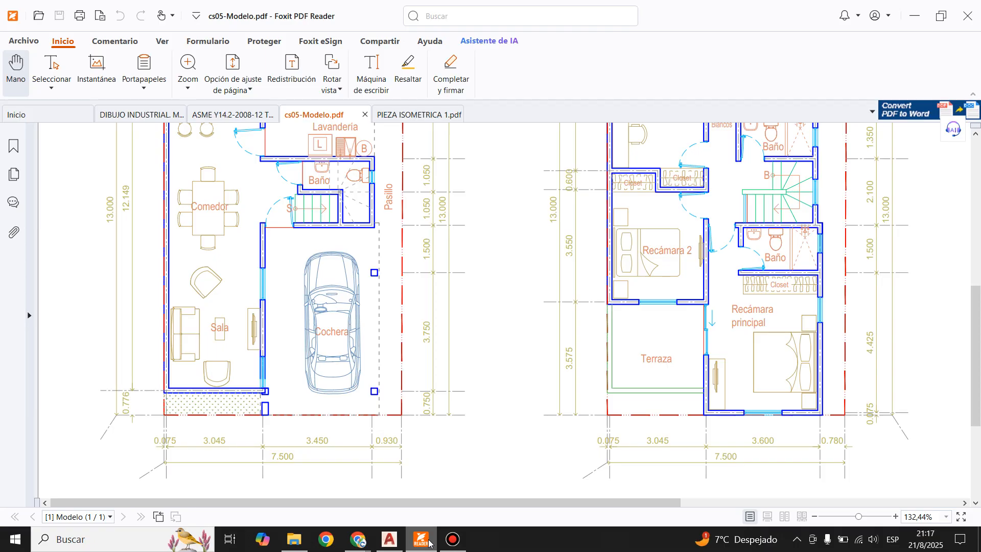
pyautogui.click(429, 543)
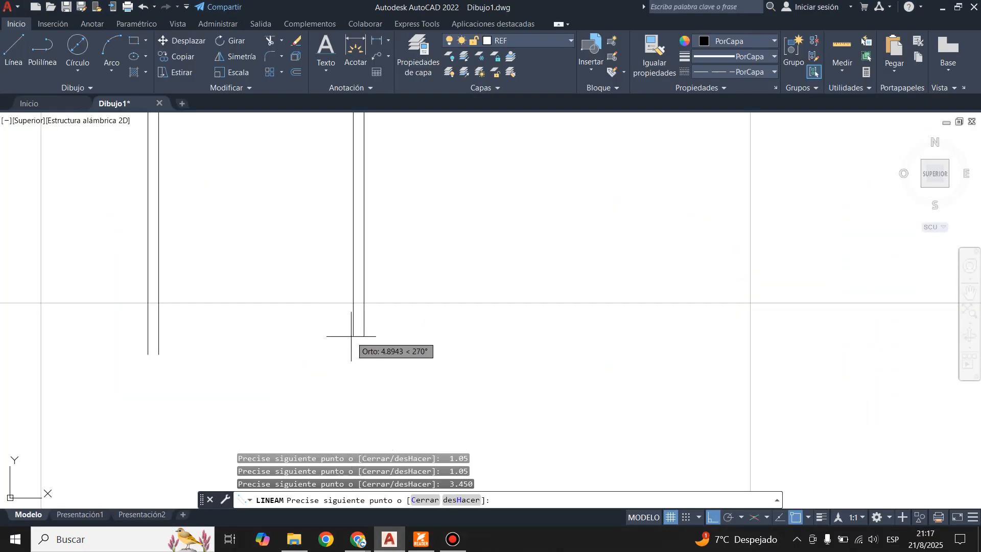
pyautogui.write('3.750')
pyautogui.press('Return')
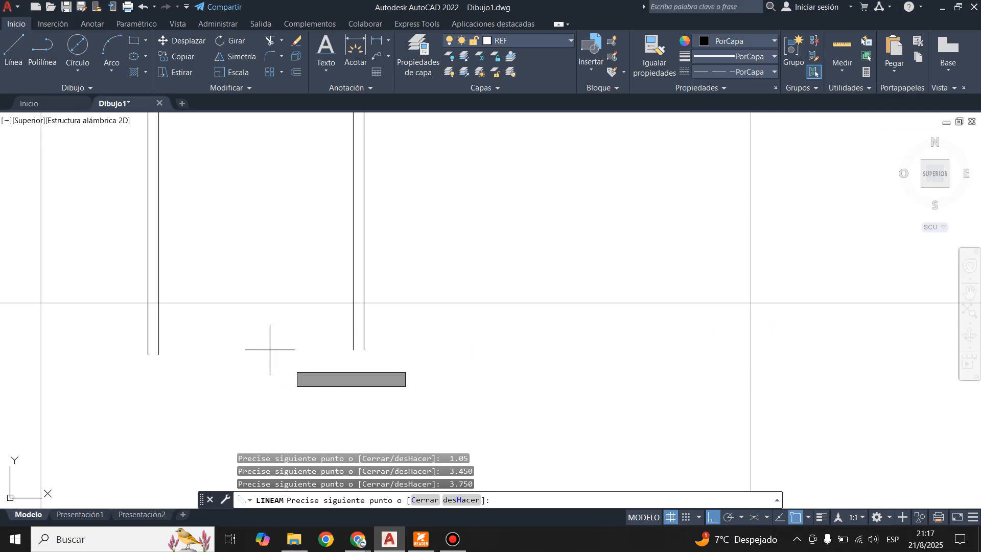
# Step: Recheck the wall between Sala and Cochera in the Foxit PDF plan and extend the multiline a further 1.5 down
pyautogui.scroll(-3, 290, 366)
pyautogui.scroll(3, 299, 346)
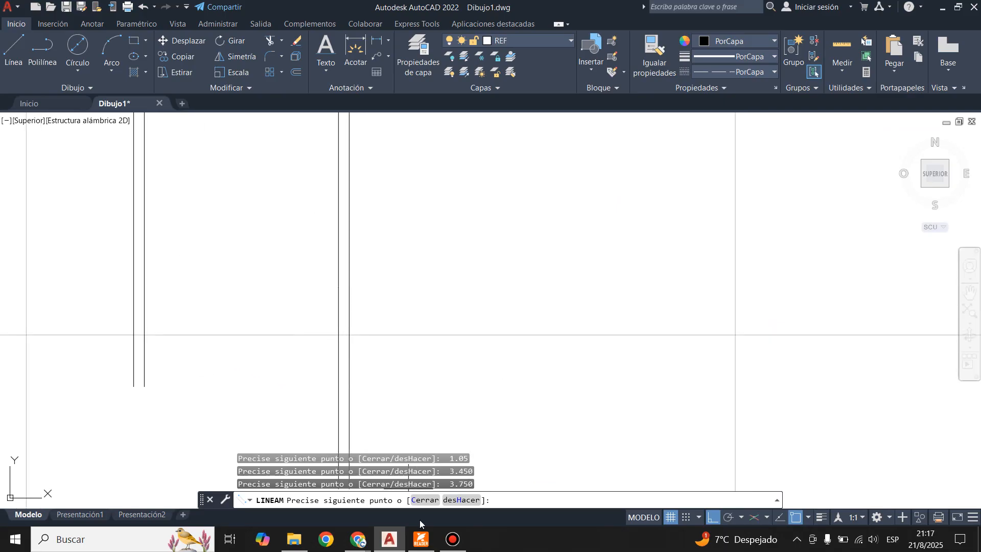
pyautogui.click(427, 548)
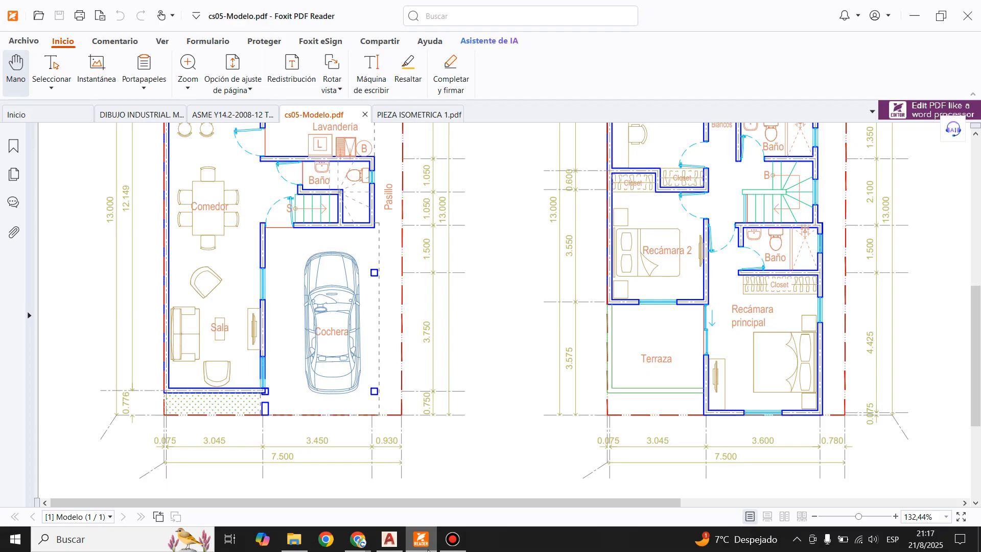
pyautogui.click(428, 549)
pyautogui.scroll(-2, 408, 347)
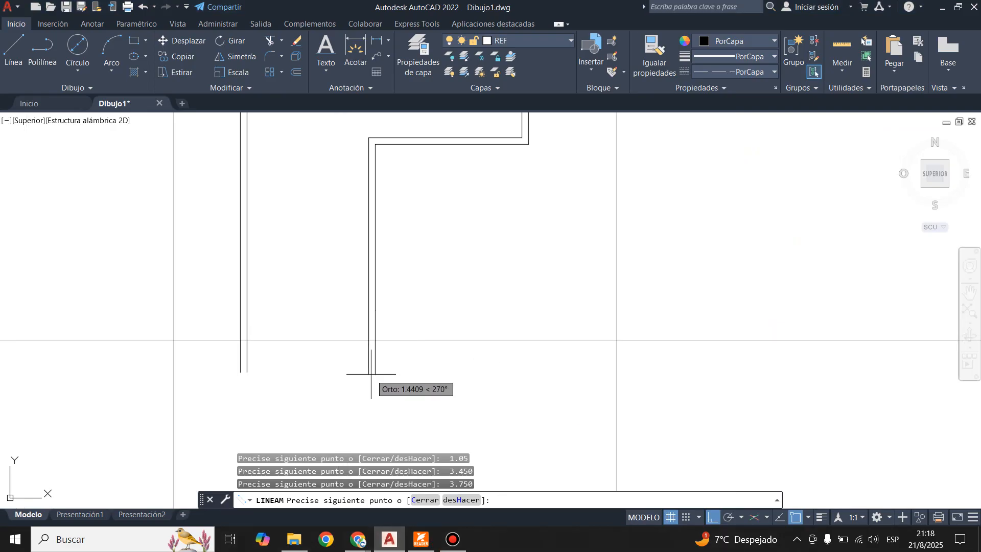
pyautogui.write('1.5')
pyautogui.press('Return')
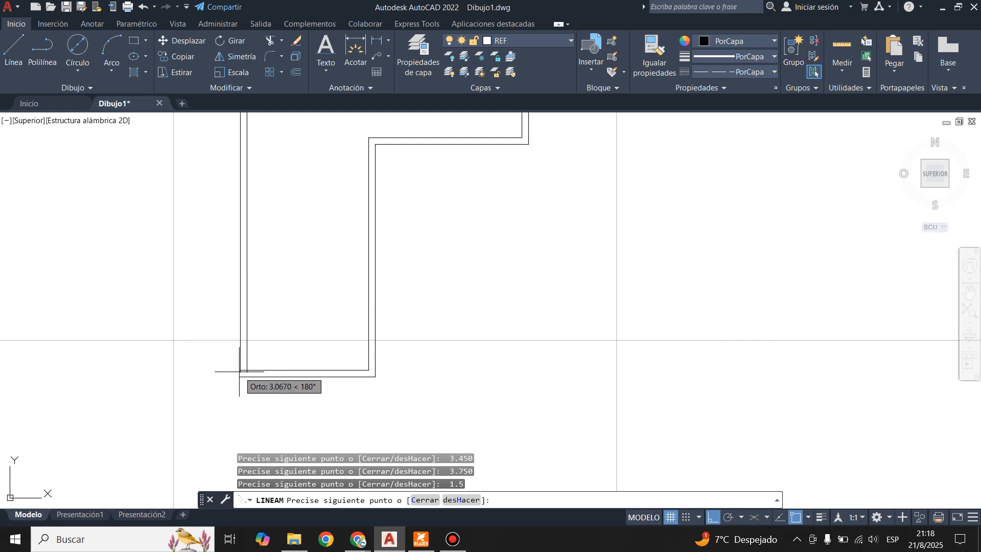
# Step: Draw the bottom wall leftward to the left outer wall's outer face and finish the multiline
pyautogui.scroll(5, 240, 371)
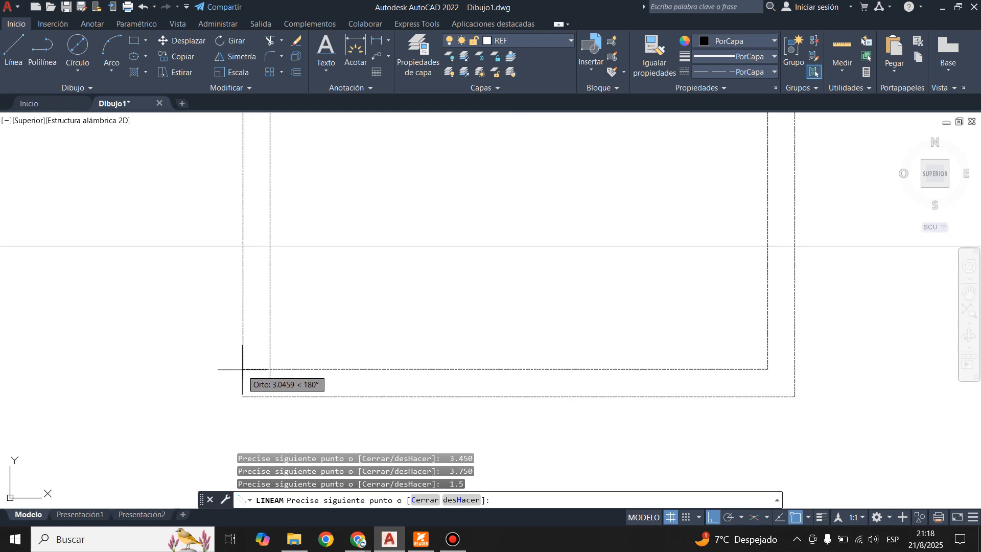
pyautogui.click(242, 369)
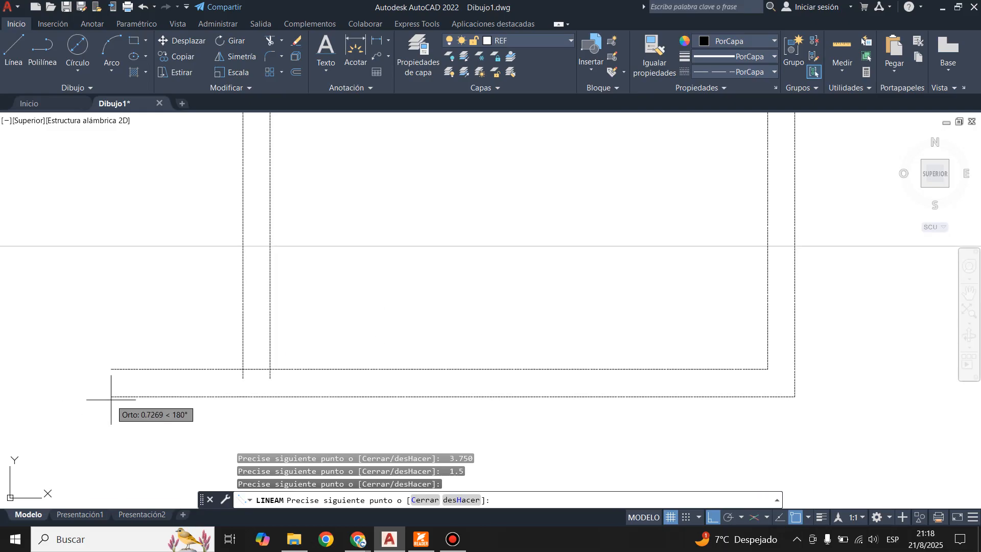
pyautogui.press('Return')
# Step: Join the left outer wall and the bottom wall at their lower-left corner with the multiline corner joint (Unión en esquina)
pyautogui.scroll(-5, 296, 361)
pyautogui.scroll(2, 281, 369)
pyautogui.scroll(-3, 340, 432)
pyautogui.scroll(8, 339, 375)
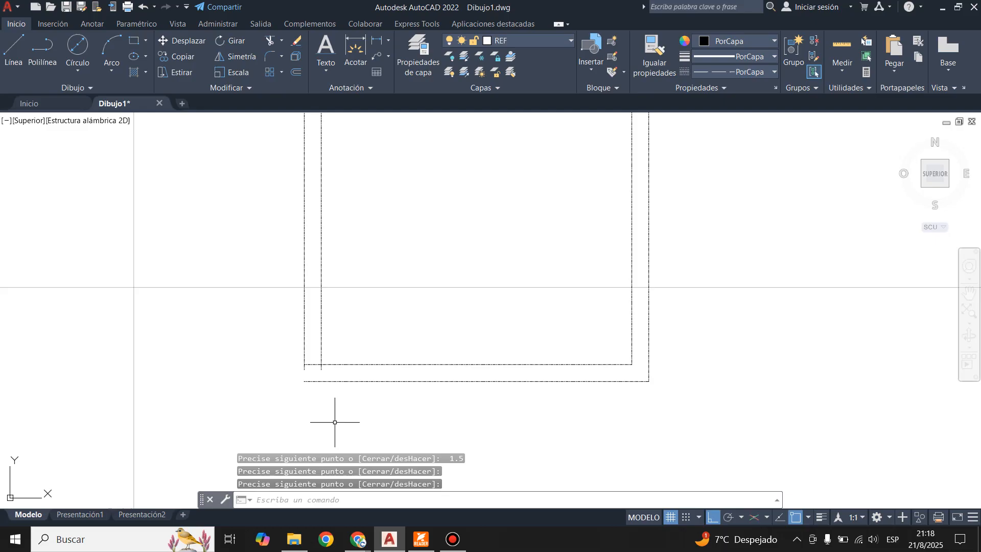
pyautogui.doubleClick(296, 323)
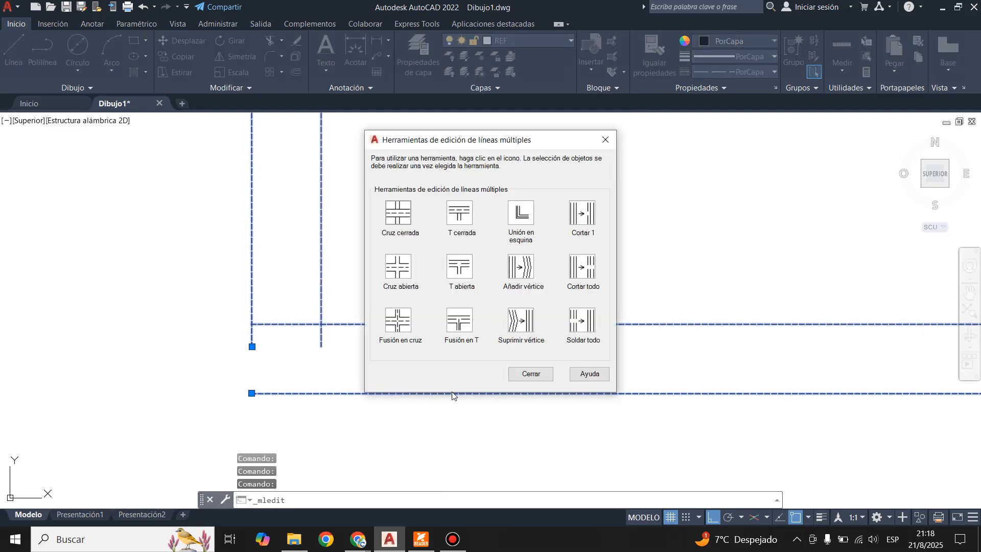
pyautogui.click(522, 214)
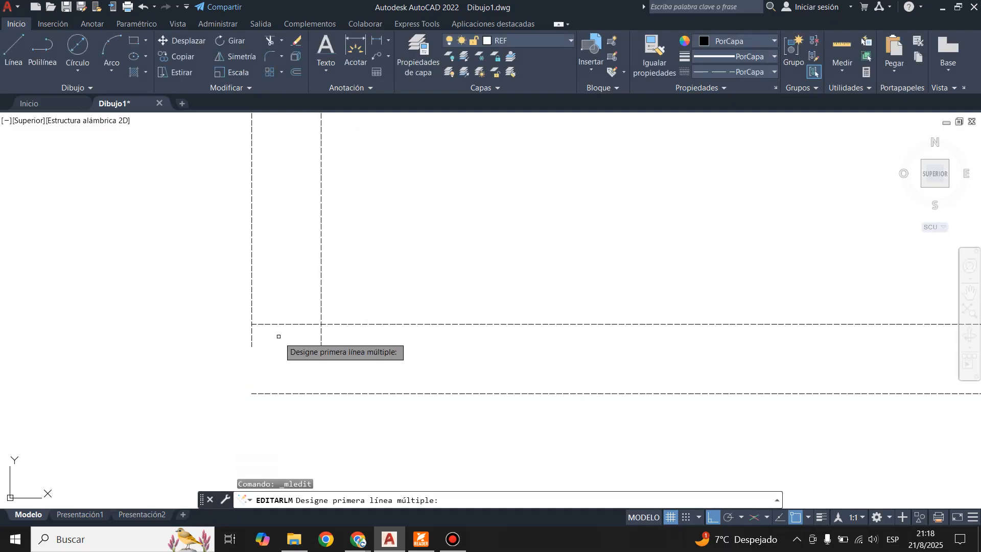
pyautogui.click(253, 315)
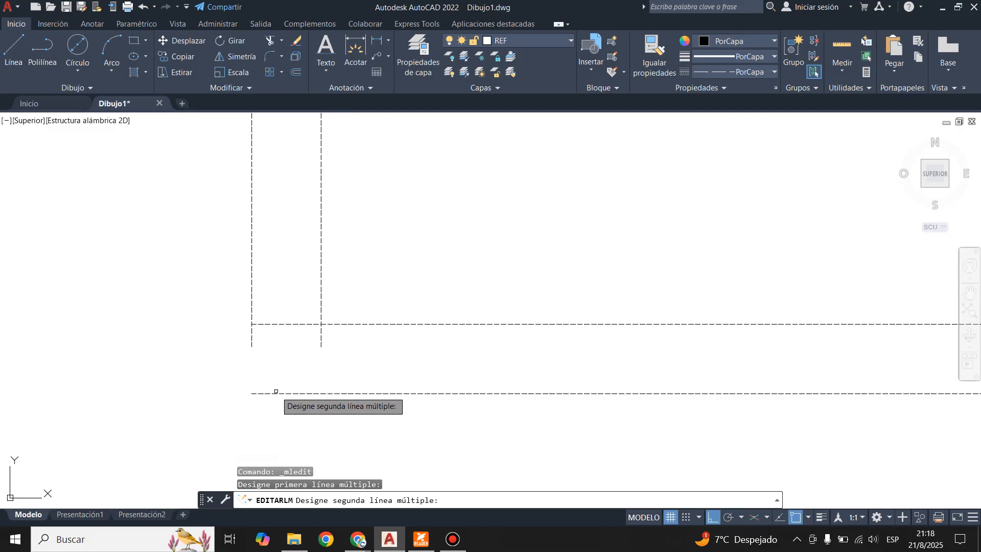
pyautogui.click(277, 392)
pyautogui.scroll(-6, 296, 411)
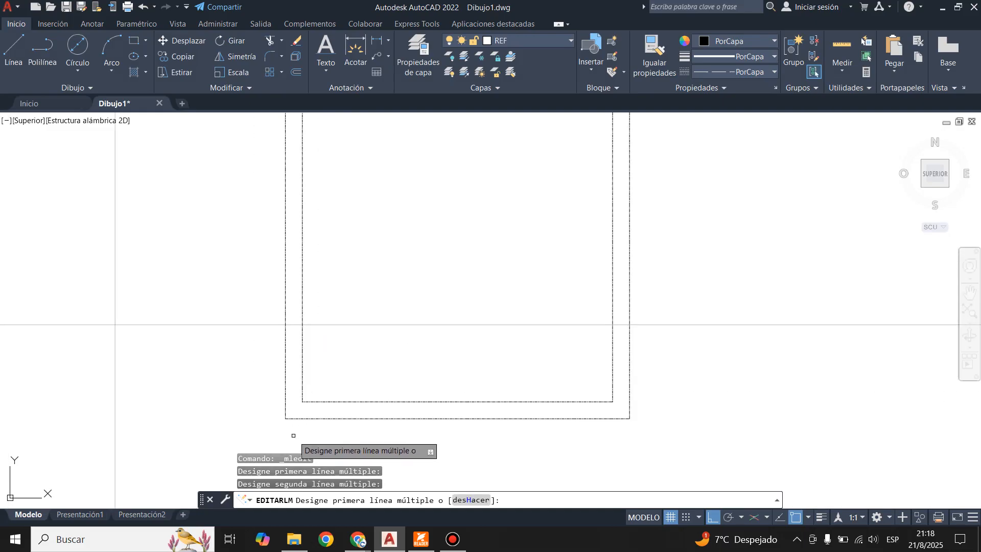
pyautogui.scroll(-4, 339, 431)
pyautogui.scroll(6, 418, 323)
pyautogui.scroll(5, 454, 327)
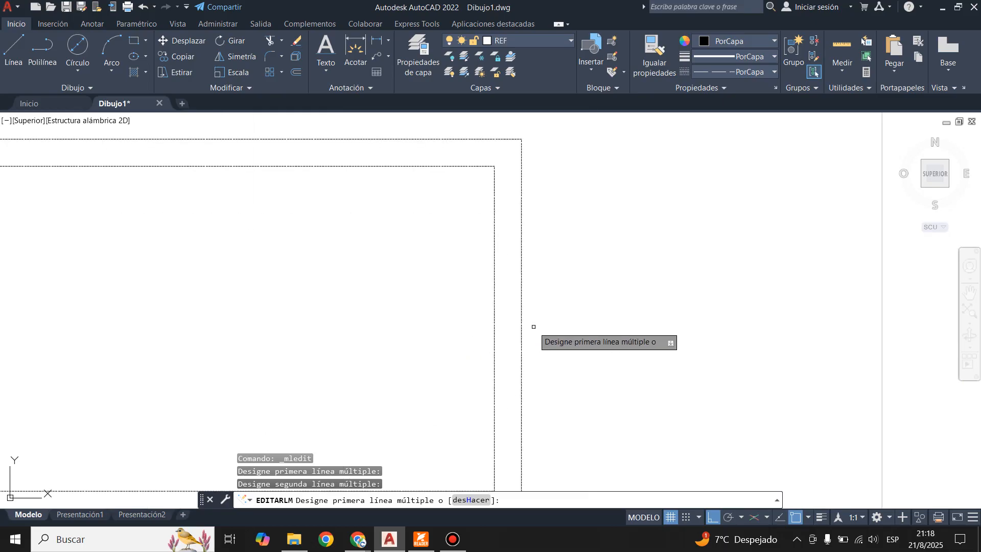
pyautogui.press('Escape')
pyautogui.scroll(-2, 561, 254)
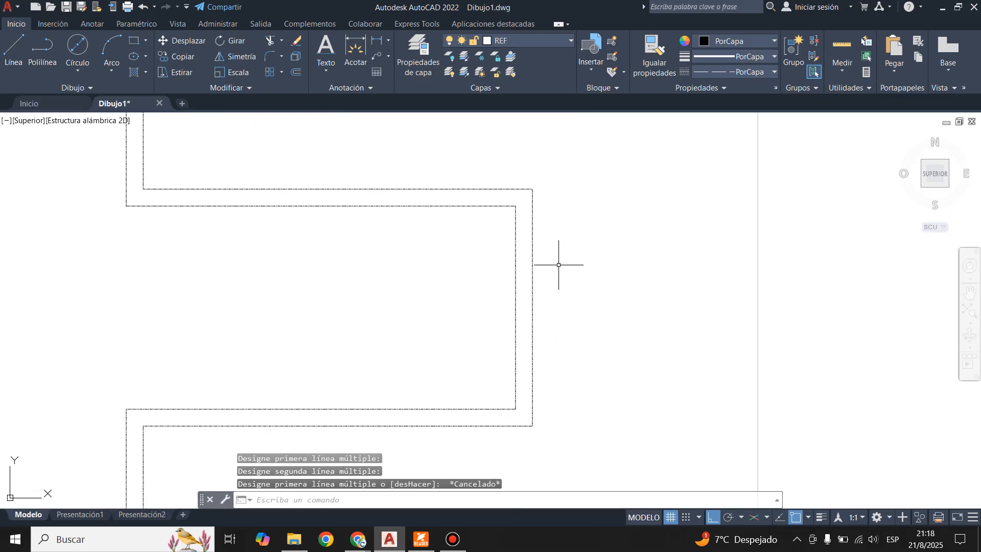
# Step: Check the Baño and stair area in the Foxit PDF plan and draw a line 1.05 down from the projecting block's upper-right outer corner
pyautogui.click(21, 53)
pyautogui.click(427, 548)
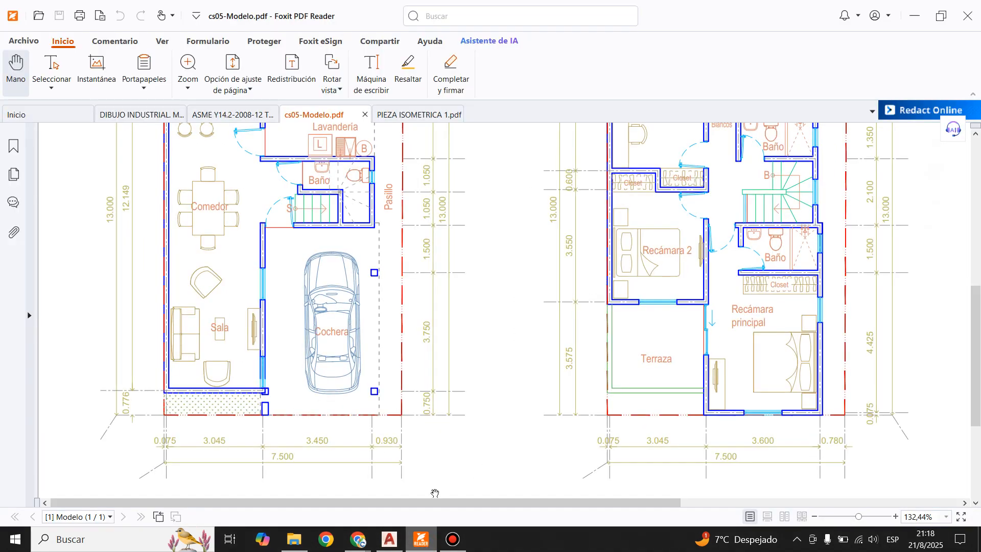
pyautogui.scroll(4, 311, 308)
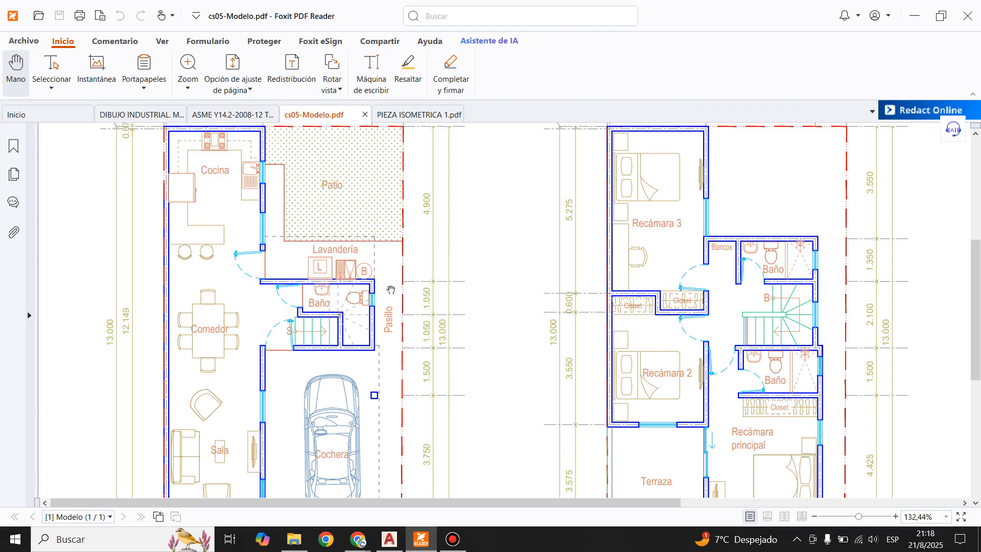
pyautogui.click(422, 539)
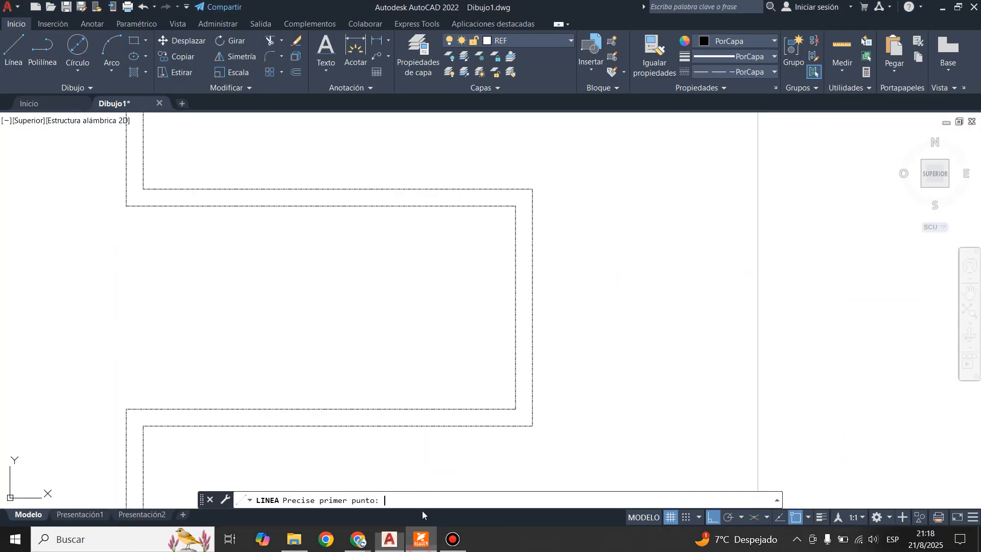
pyautogui.click(532, 189)
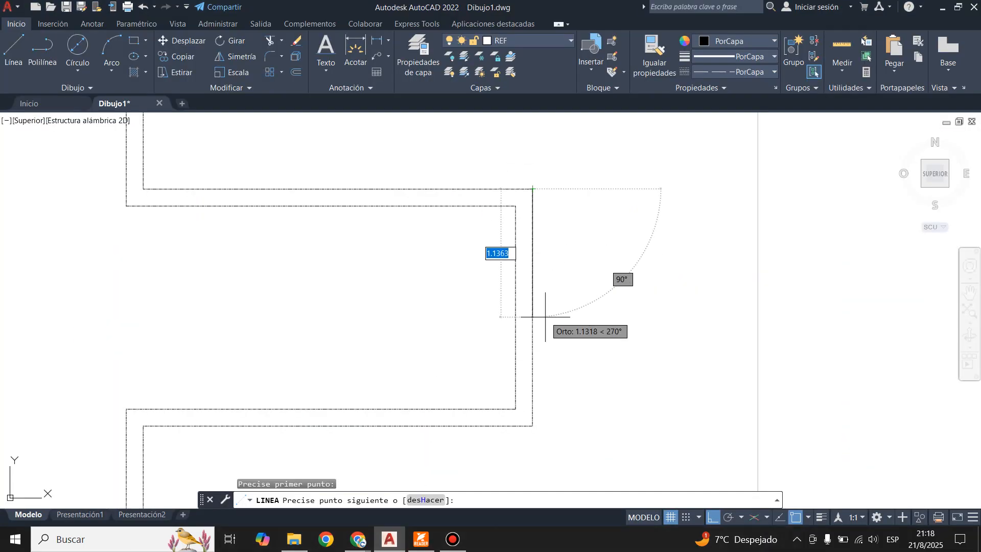
pyautogui.write('1.0')
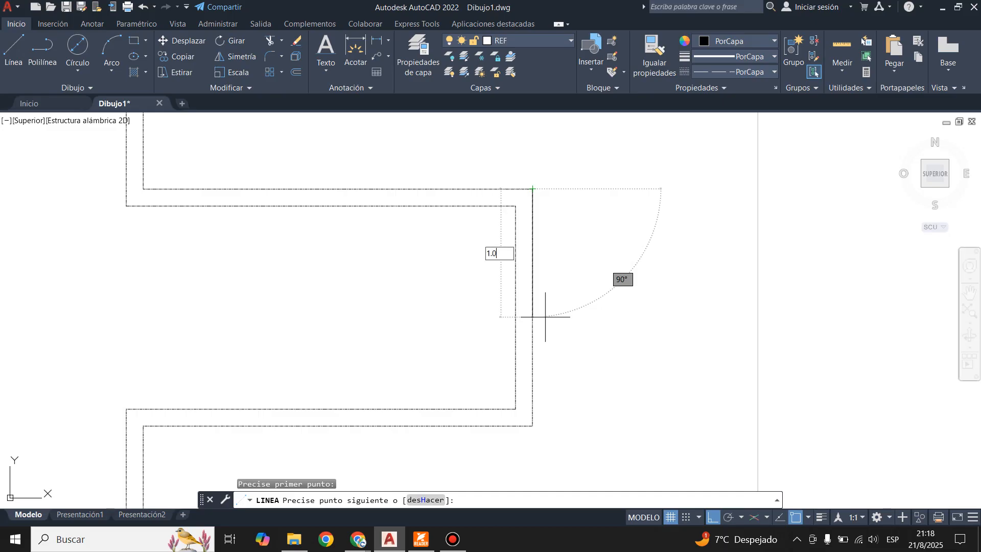
pyautogui.write('5')
pyautogui.press('Return')
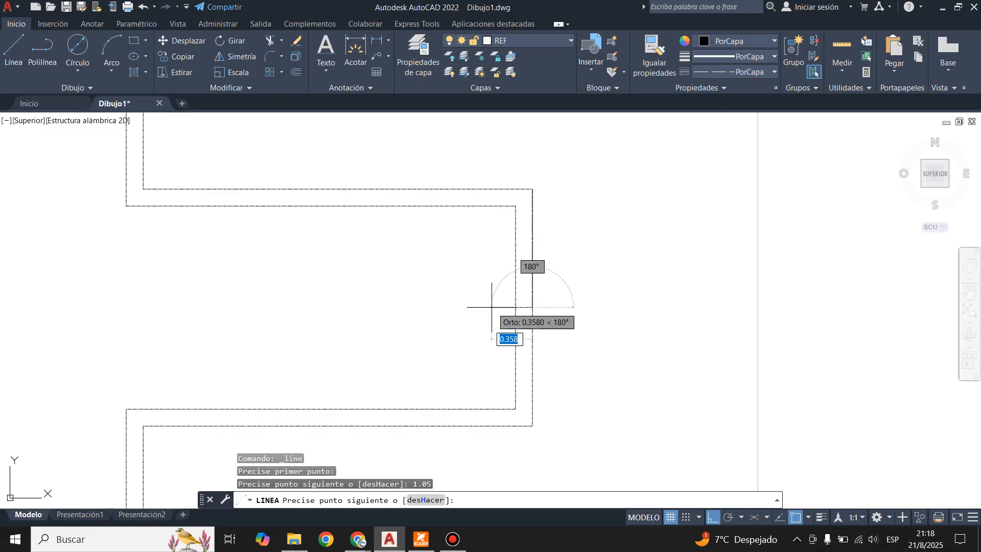
pyautogui.press('Escape')
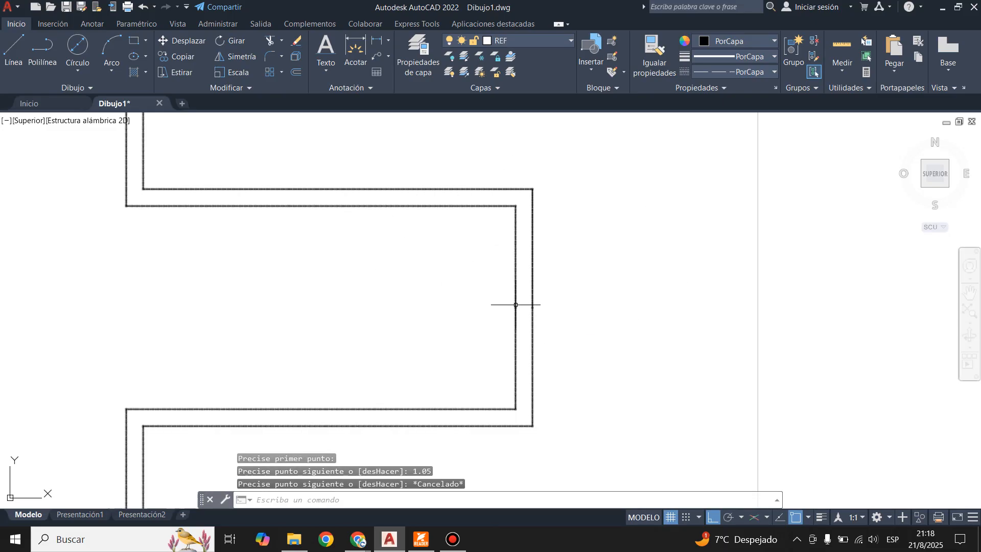
# Step: Recheck the Foxit PDF plan and draw a guide line 1 right from the block's lower-left outer corner and up to the upper wall's outer face
pyautogui.click(422, 547)
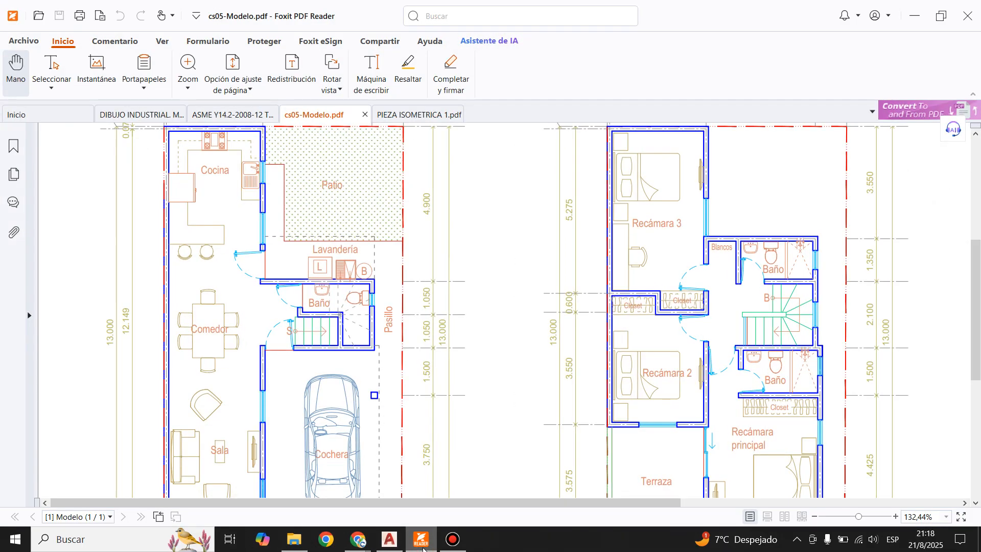
pyautogui.click(390, 539)
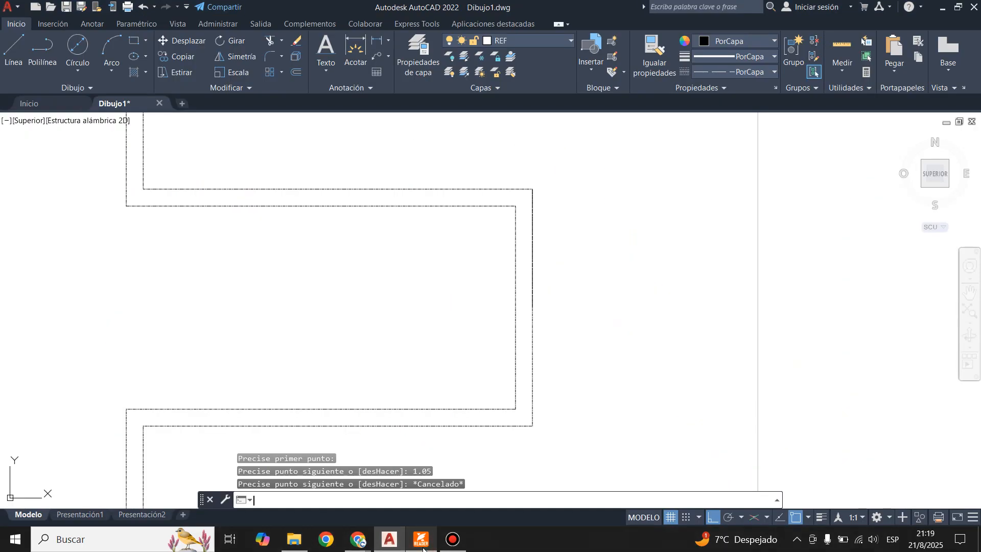
pyautogui.scroll(2, 290, 329)
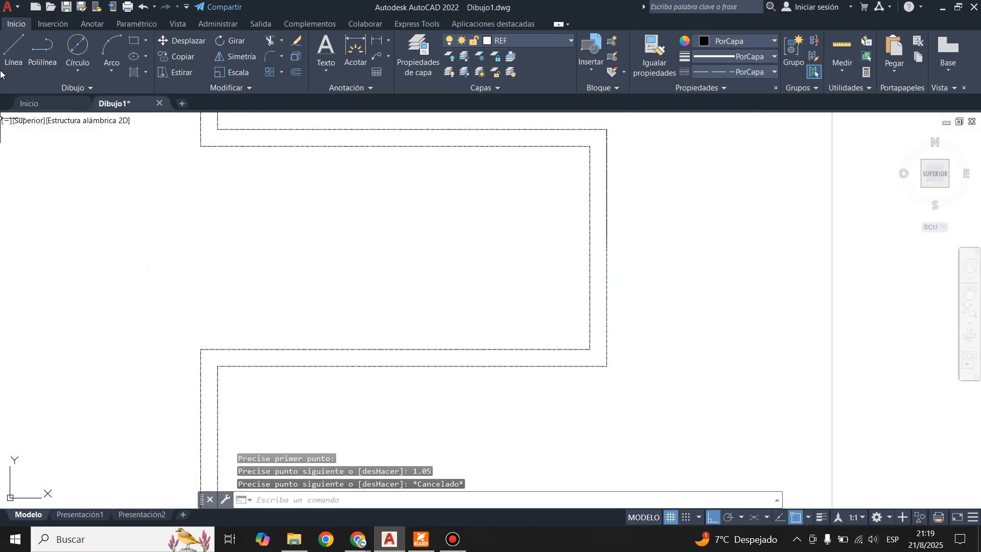
pyautogui.click(14, 48)
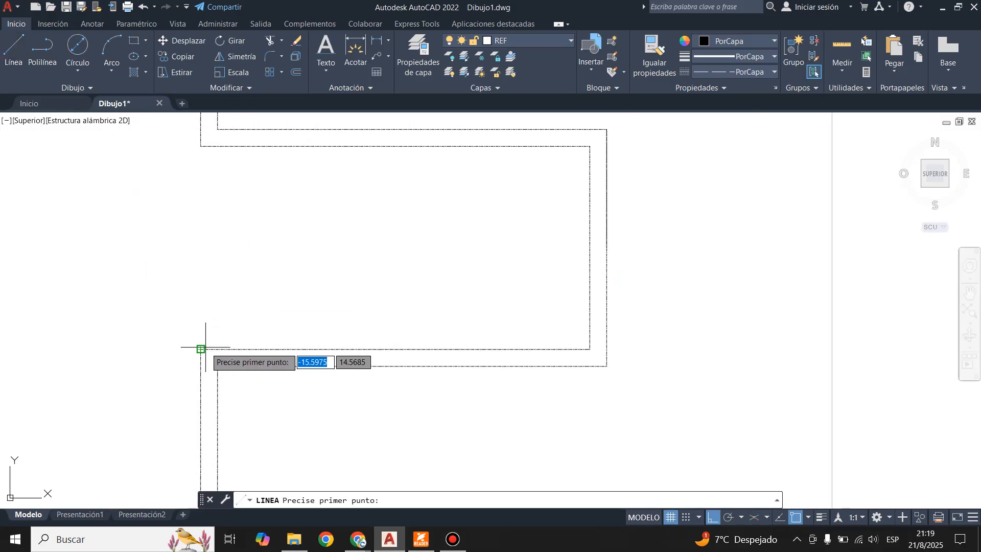
pyautogui.click(218, 367)
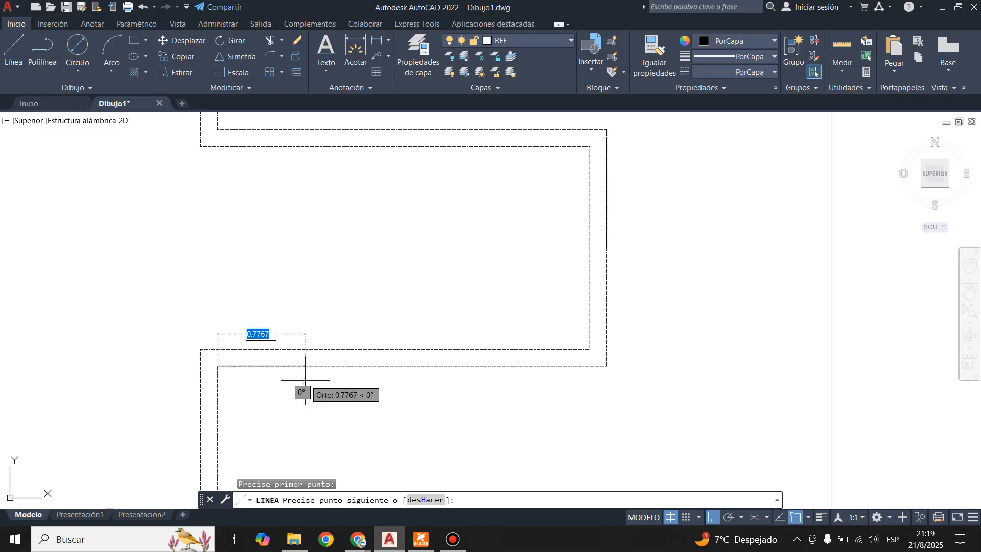
pyautogui.write('1')
pyautogui.press('Return')
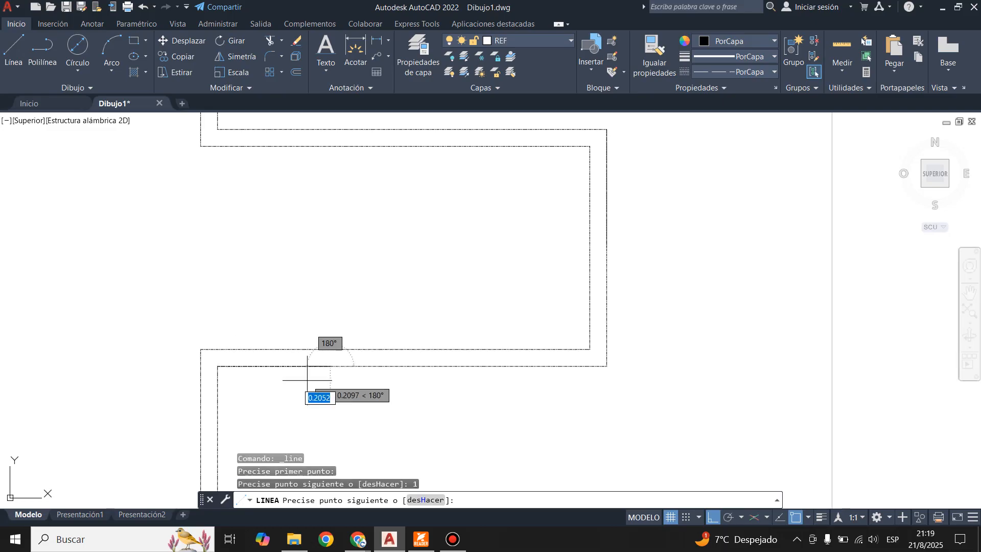
pyautogui.scroll(2, 341, 256)
pyautogui.scroll(-3, 361, 333)
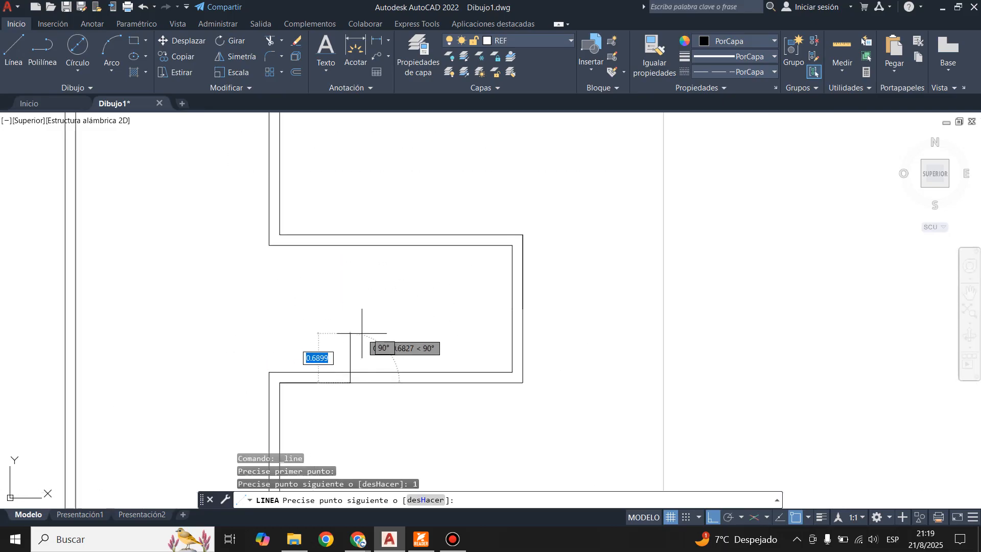
pyautogui.click(350, 235)
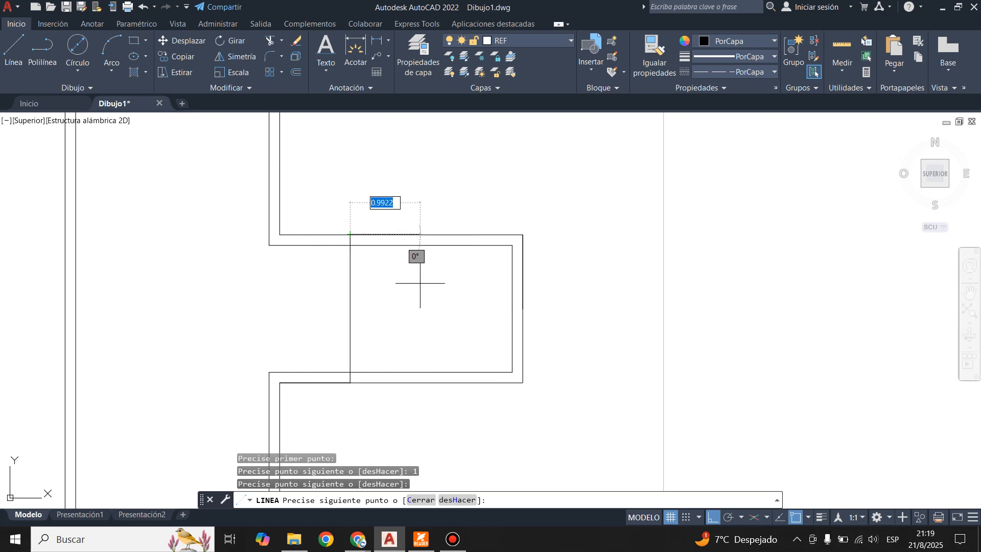
pyautogui.press('Escape')
pyautogui.scroll(2, 505, 314)
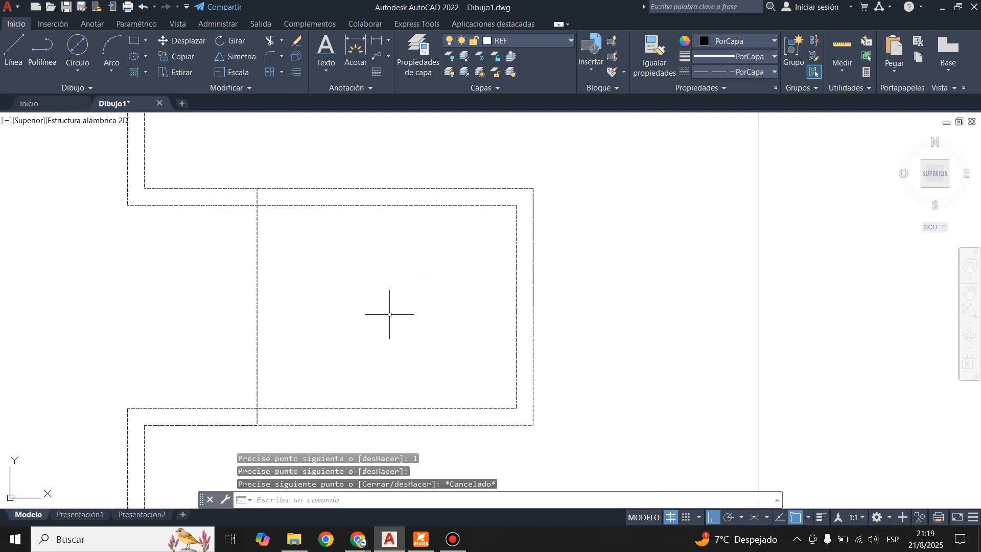
# Step: Draw a horizontal multiline partition from the lower end of the 1.05 line leftward past the vertical guide line
pyautogui.write('LINEAM')
pyautogui.press('Return')
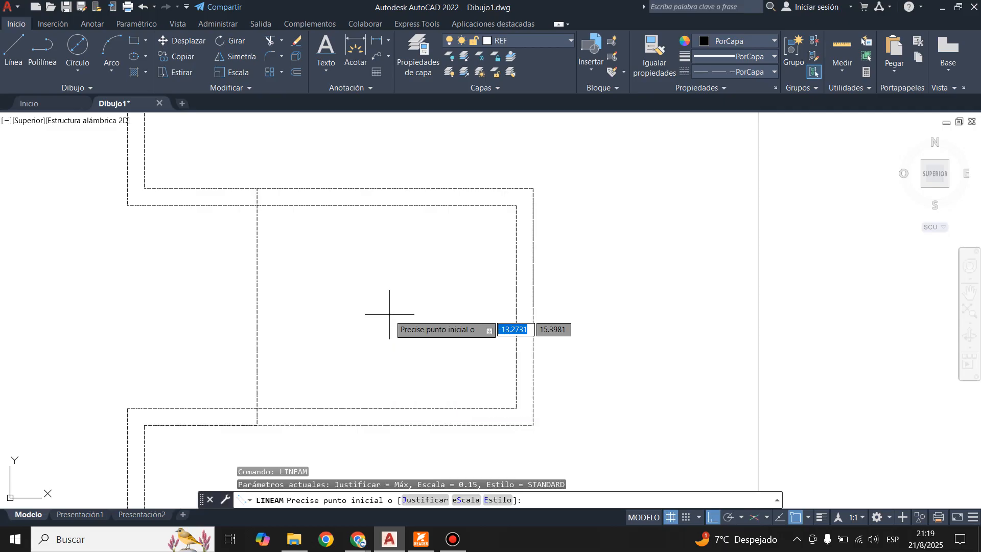
pyautogui.click(533, 306)
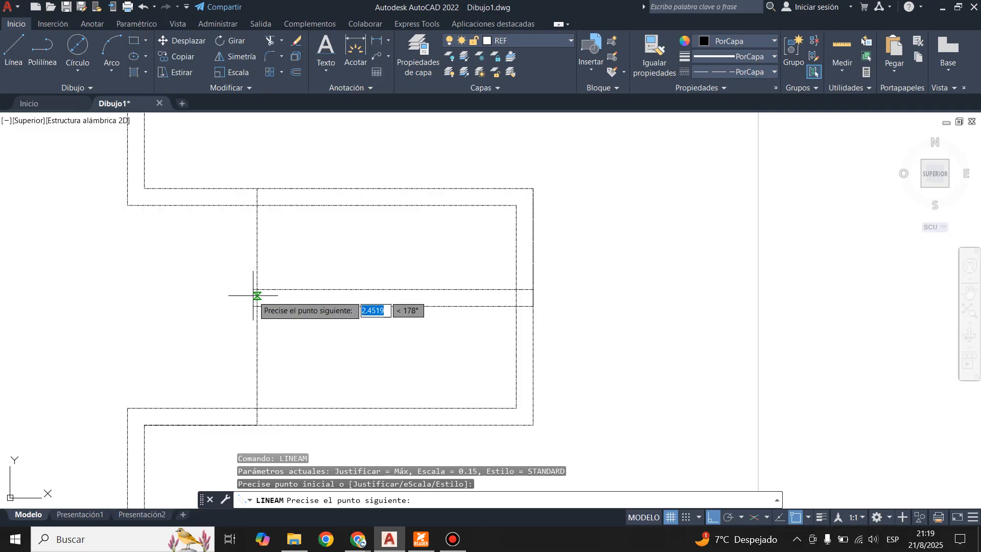
pyautogui.click(256, 296)
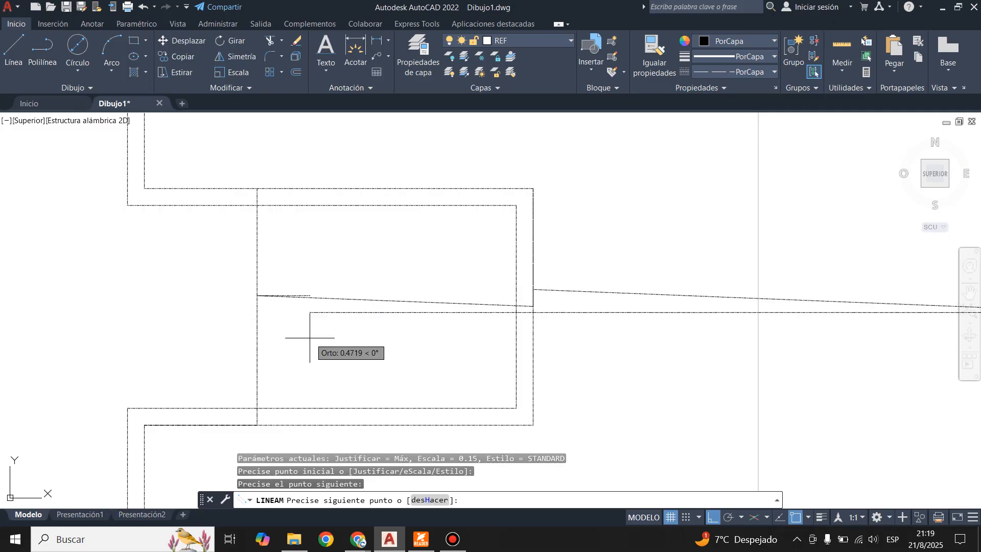
pyautogui.hotkey('ctrl', 'z')
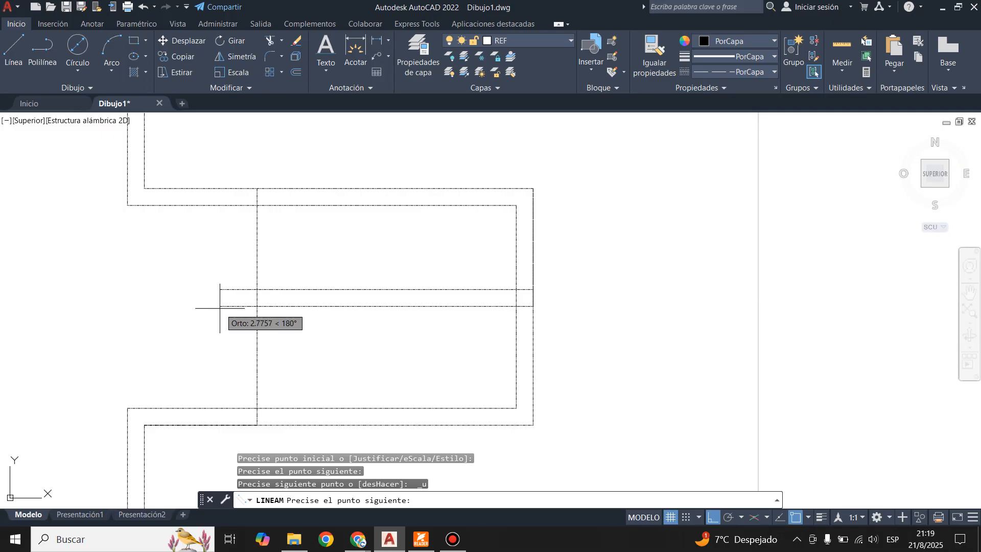
pyautogui.click(210, 306)
pyautogui.press('Escape')
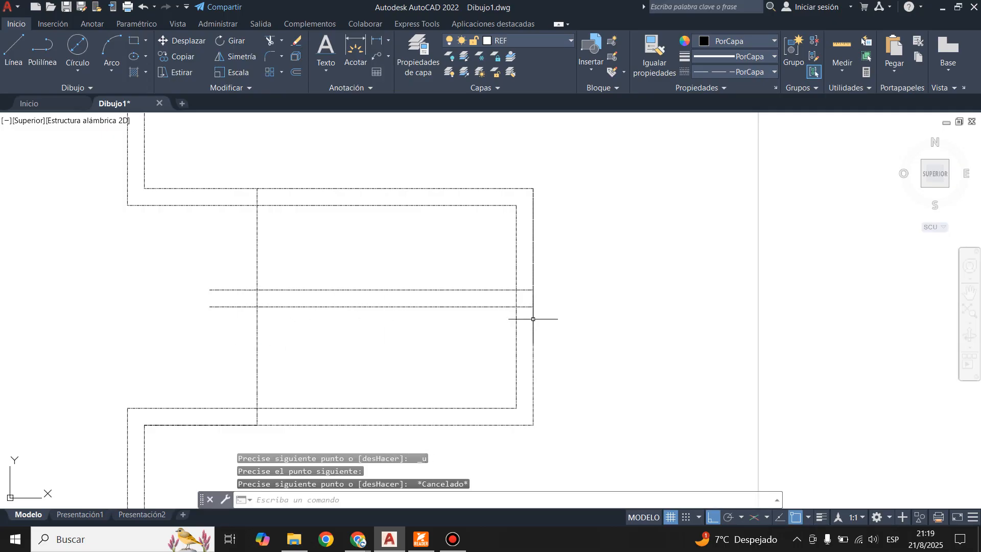
# Step: Join the horizontal partition to the block's right outer wall with the open T multiline tool (T abierta)
pyautogui.scroll(4, 519, 301)
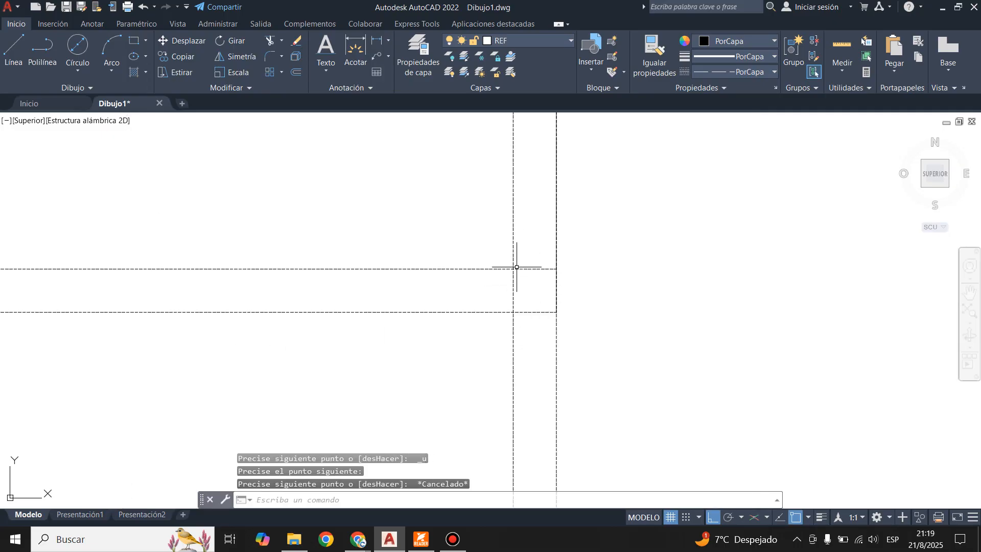
pyautogui.click(529, 279)
pyautogui.click(513, 281)
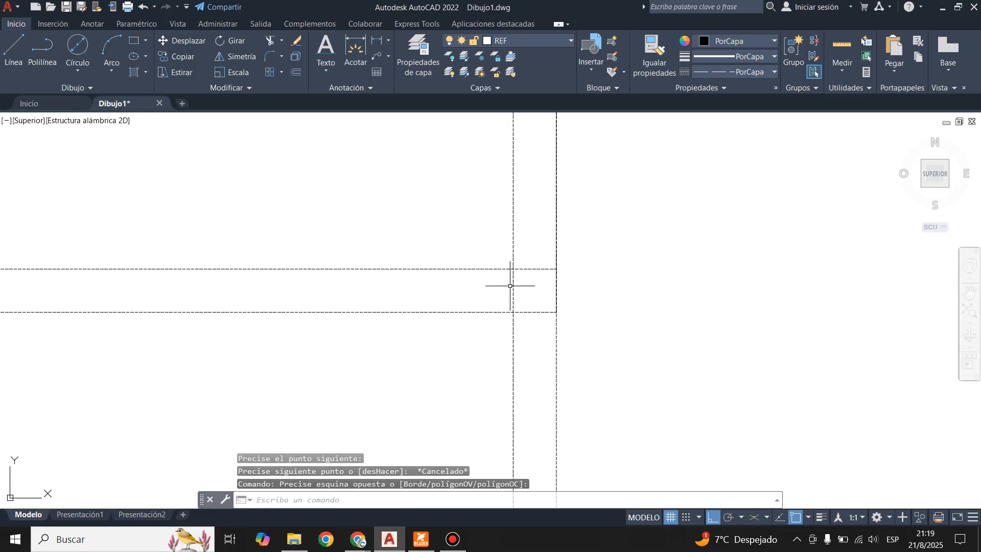
pyautogui.doubleClick(514, 286)
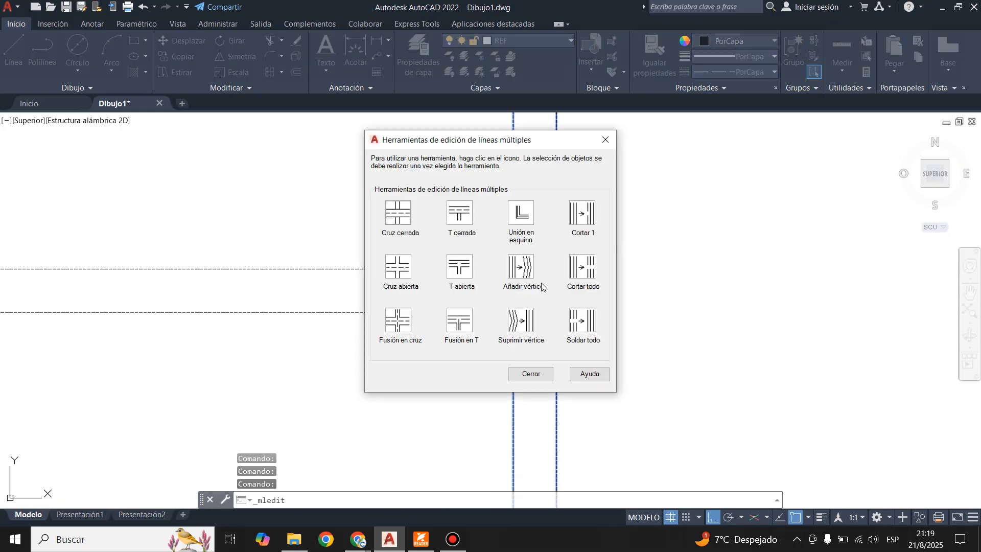
pyautogui.click(463, 266)
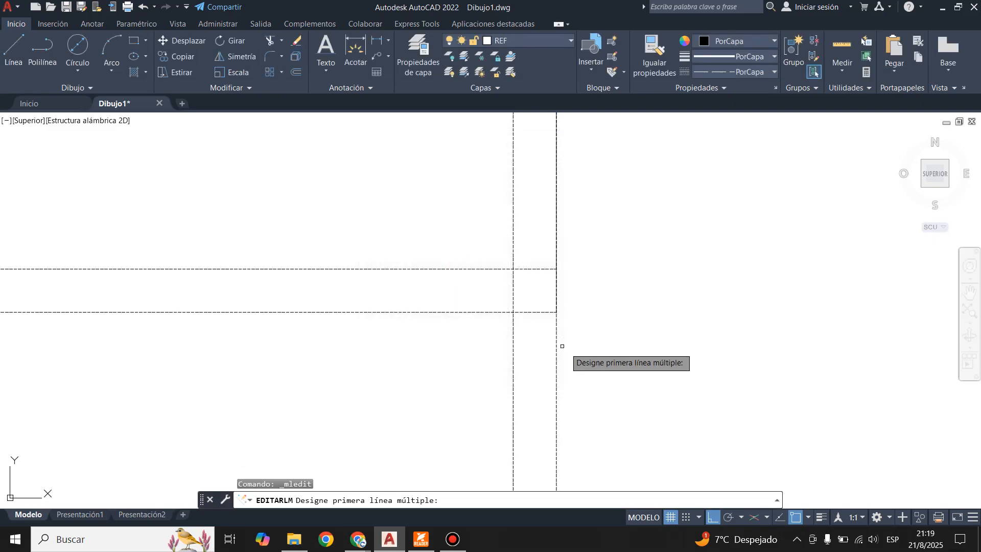
pyautogui.click(510, 293)
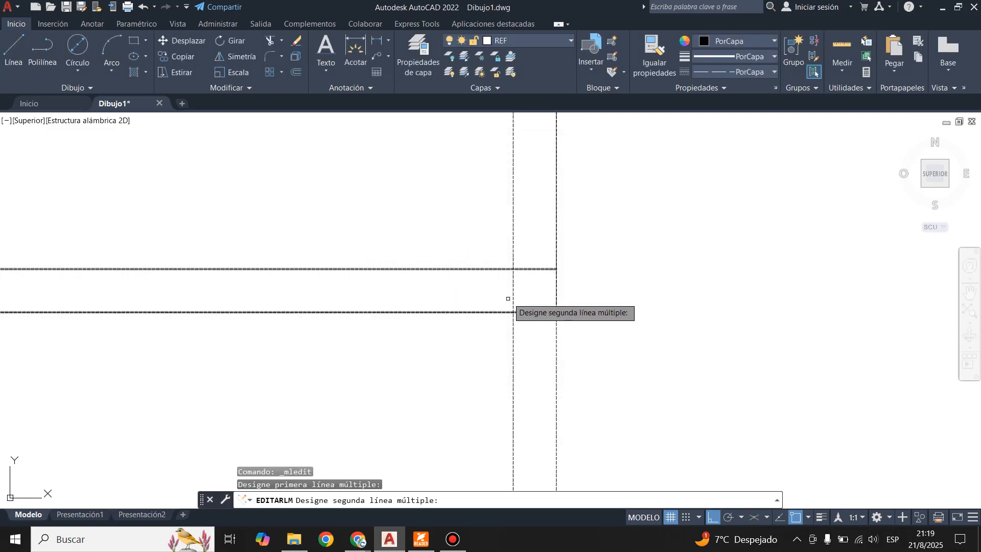
pyautogui.click(511, 292)
pyautogui.scroll(-3, 613, 302)
pyautogui.press('Escape')
pyautogui.scroll(-2, 608, 314)
pyautogui.scroll(3, 495, 297)
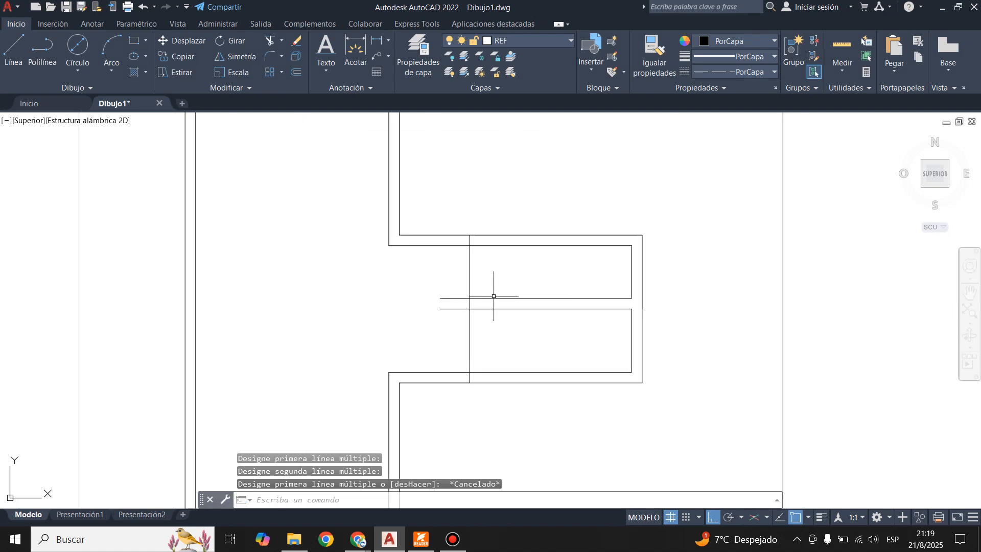
pyautogui.scroll(2, 508, 295)
pyautogui.scroll(-2, 469, 261)
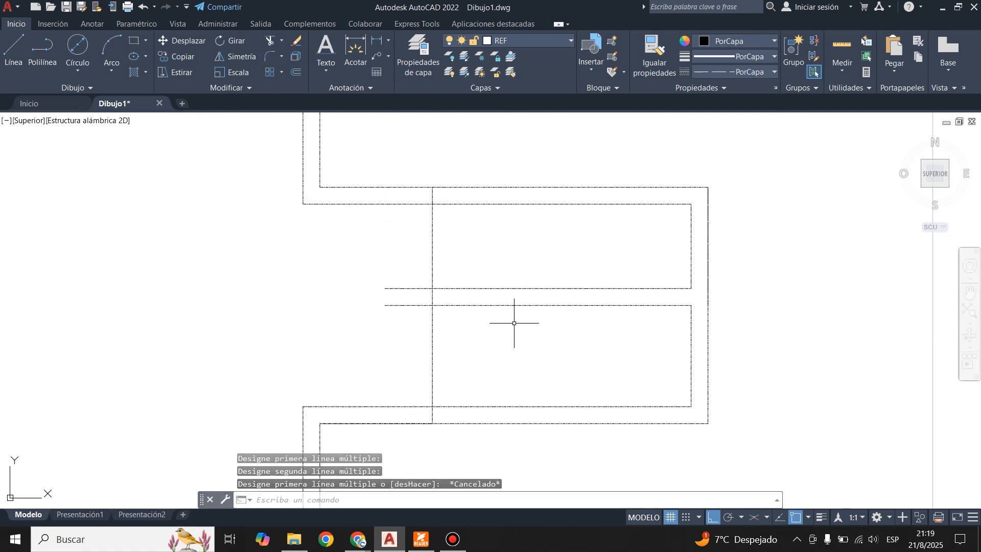
# Step: Recheck the Foxit PDF plan and offset the vertical guide line inside the projecting block 0.15 to the right
pyautogui.click(422, 542)
pyautogui.click(389, 540)
pyautogui.click(296, 74)
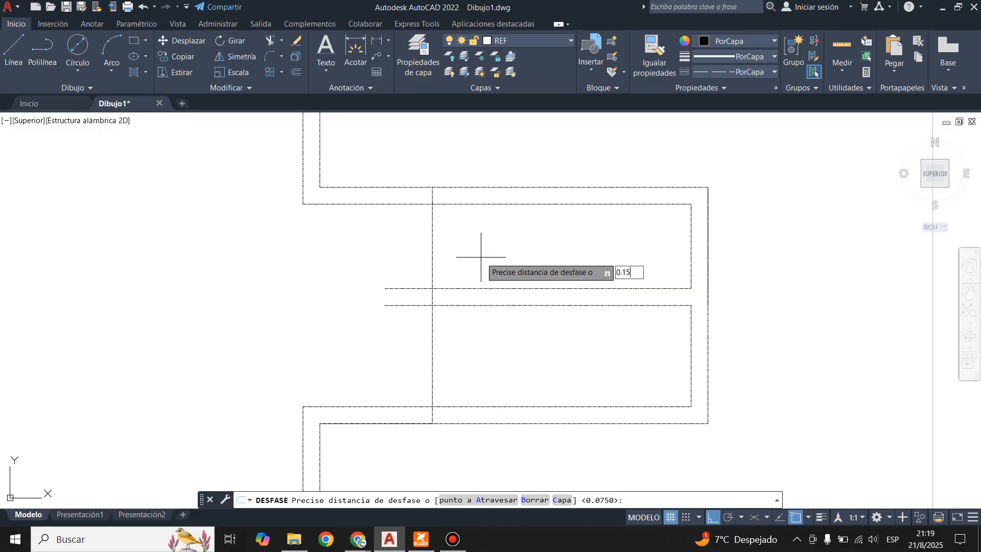
pyautogui.press('Return')
pyautogui.click(433, 259)
pyautogui.click(464, 261)
pyautogui.press('Escape')
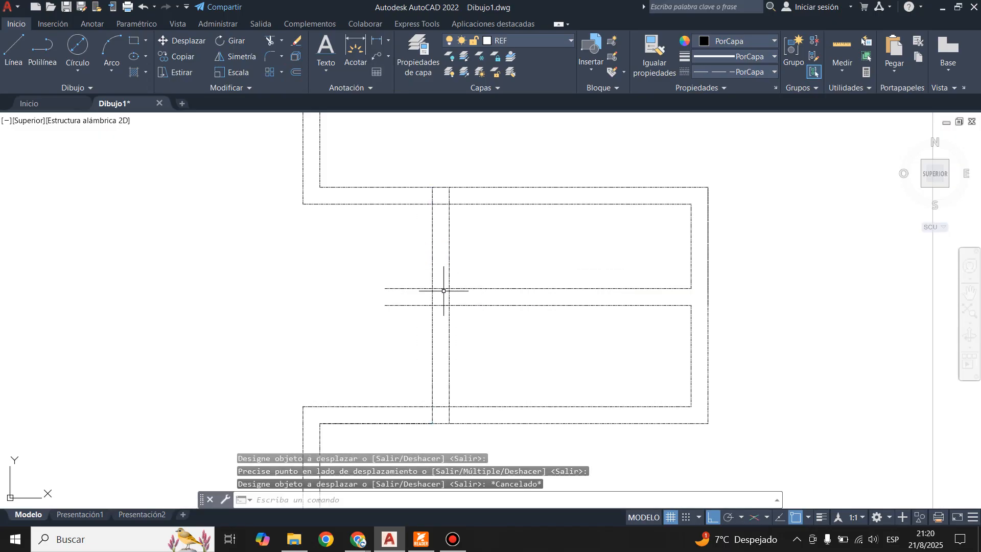
# Step: Trim the upper ends of both vertical guide lines back to the inner face of the block's upper wall
pyautogui.scroll(2, 439, 287)
pyautogui.scroll(-2, 480, 331)
pyautogui.scroll(2, 456, 199)
pyautogui.scroll(2, 439, 404)
pyautogui.scroll(-1, 449, 393)
pyautogui.scroll(1, 460, 179)
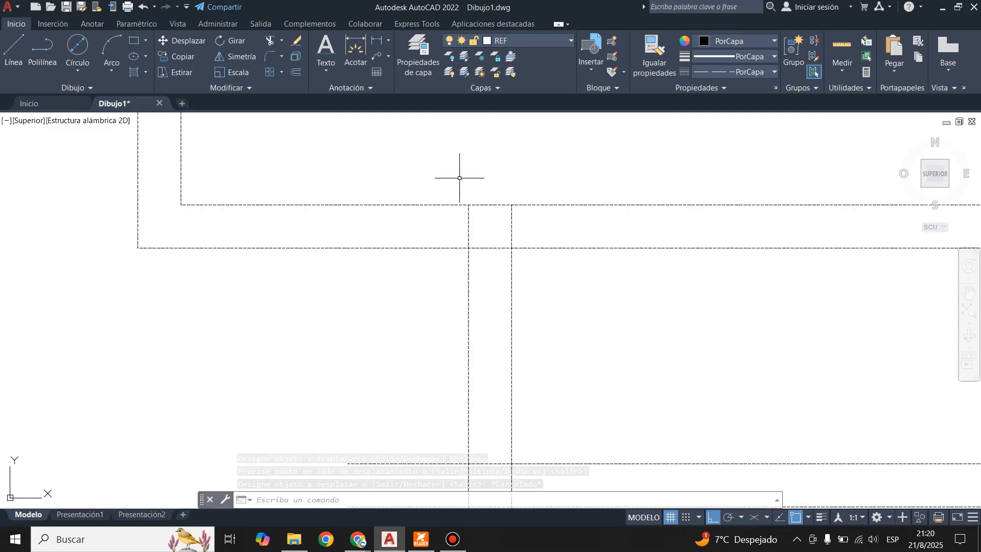
pyautogui.click(270, 40)
pyautogui.click(452, 220)
pyautogui.click(528, 223)
pyautogui.click(488, 241)
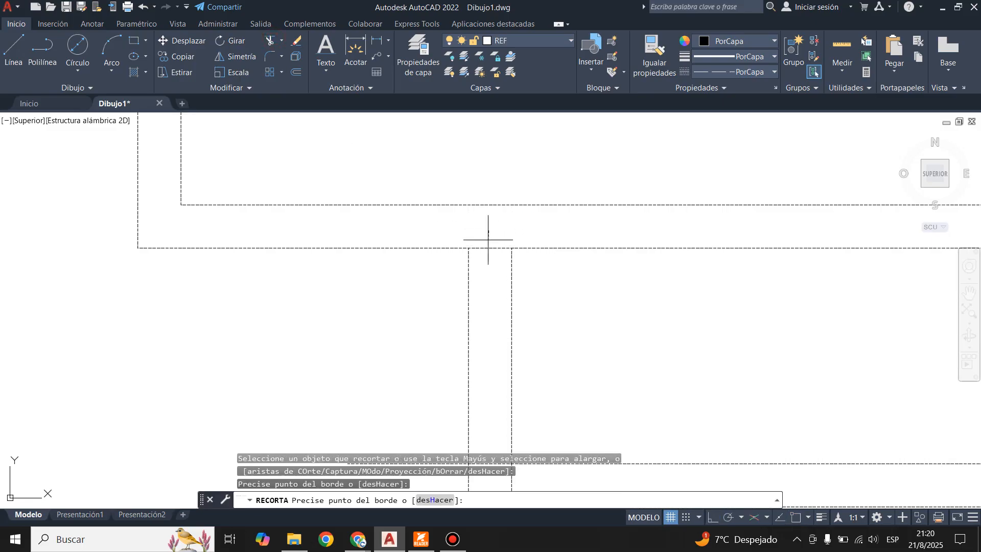
pyautogui.click(489, 239)
pyautogui.scroll(-2, 497, 233)
pyautogui.scroll(5, 491, 242)
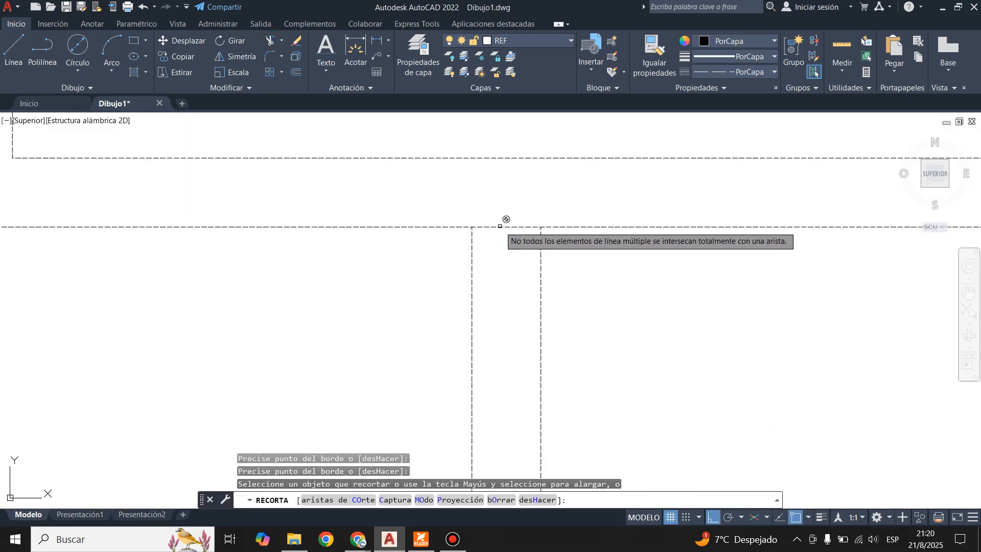
pyautogui.press('Escape')
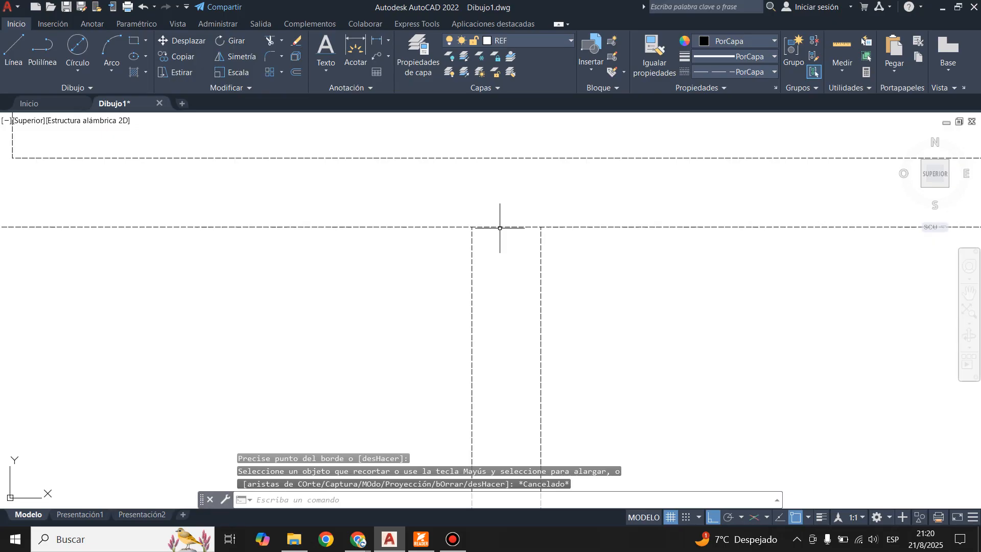
# Step: Try to join the vertical guide lines to the upper wall with the open T multiline tool (T abierta)
pyautogui.doubleClick(501, 226)
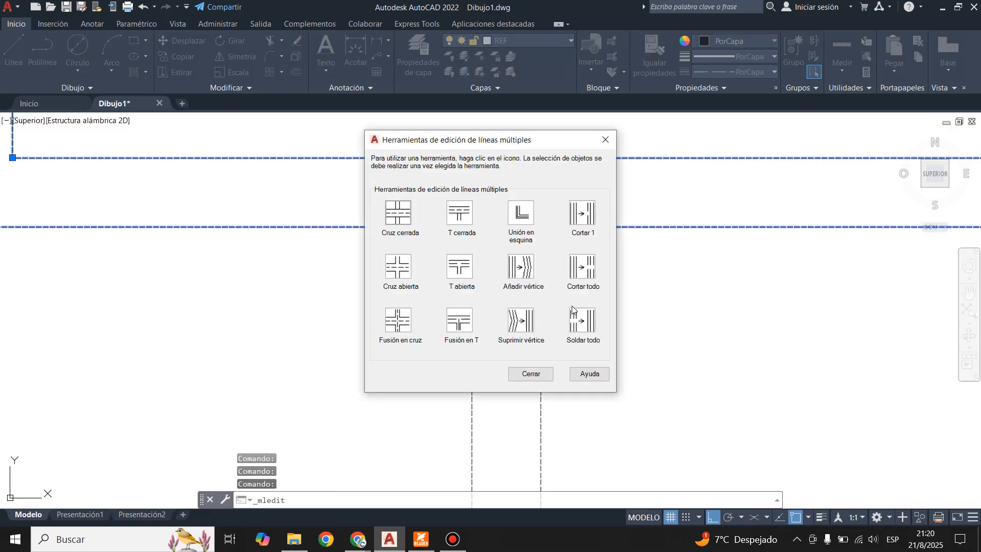
pyautogui.click(461, 269)
pyautogui.click(531, 225)
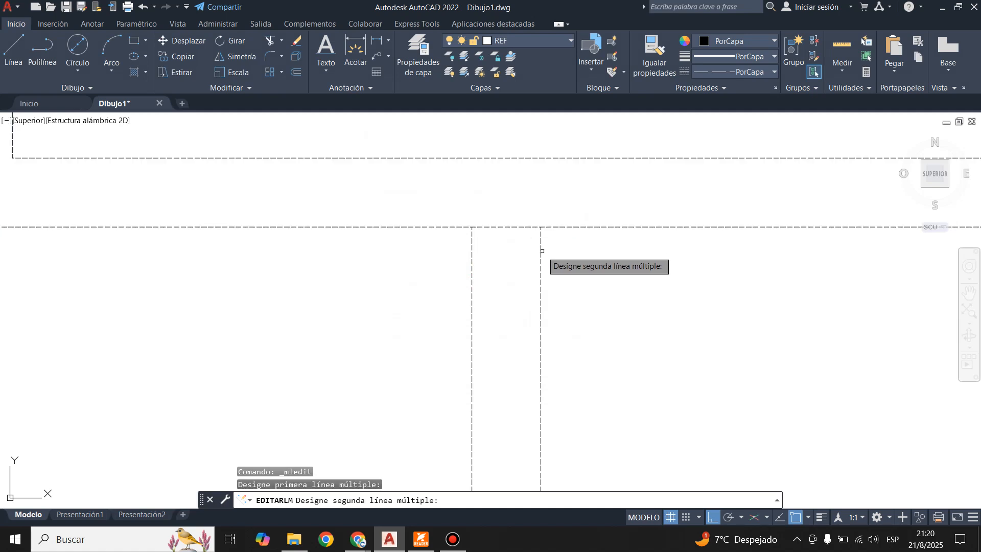
pyautogui.click(541, 251)
pyautogui.click(472, 263)
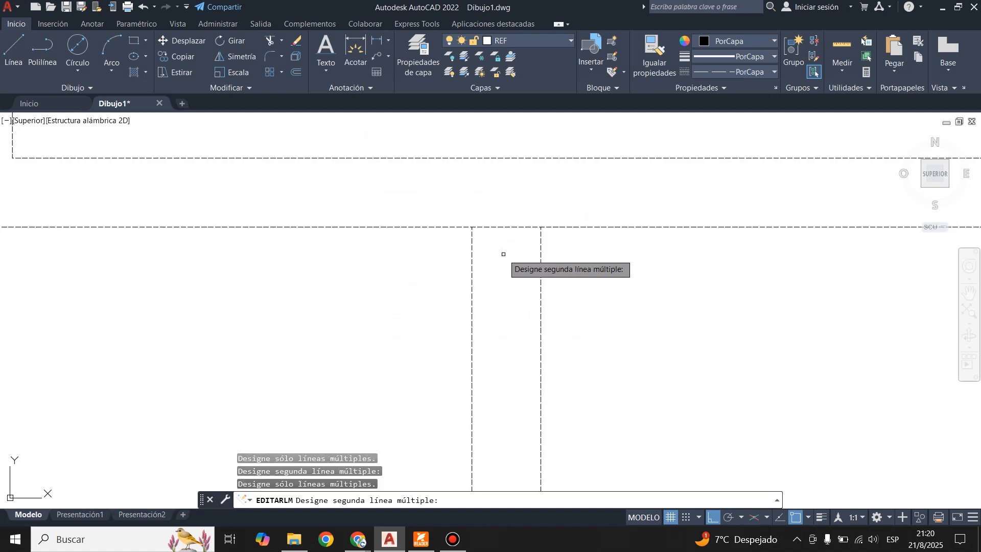
pyautogui.press('Escape')
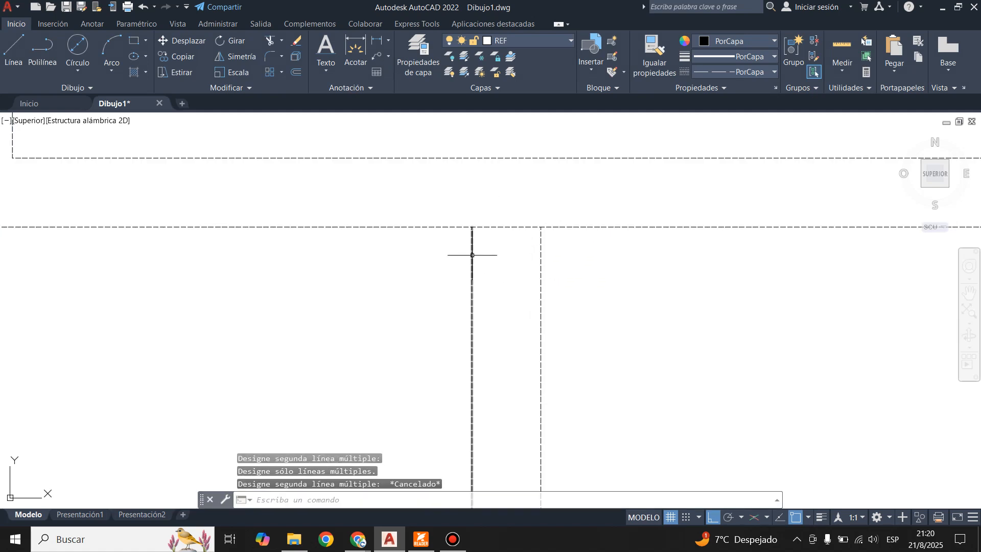
# Step: Draw a short horizontal line connecting the upper ends of the two vertical guide lines
pyautogui.click(504, 226)
pyautogui.scroll(-8, 499, 245)
pyautogui.scroll(3, 511, 270)
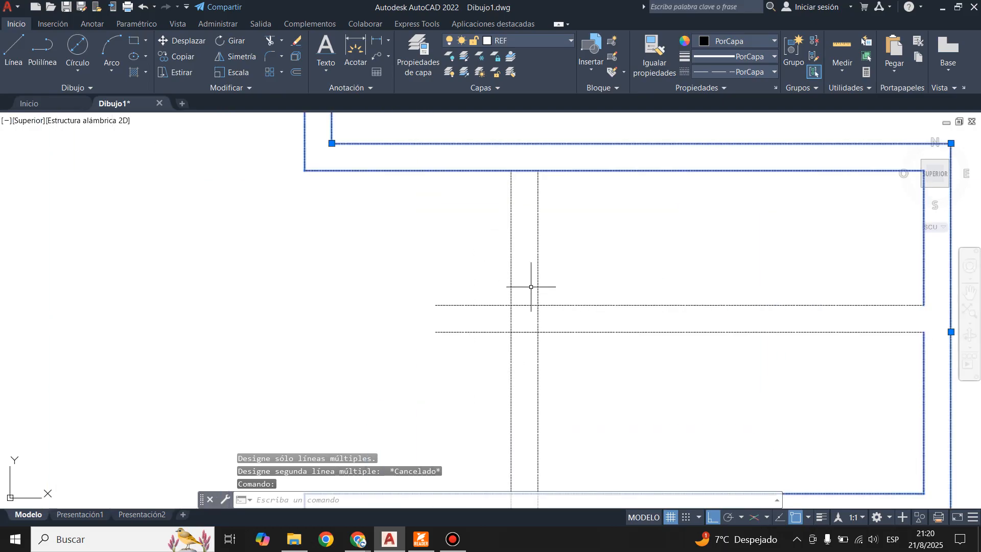
pyautogui.press('Escape')
pyautogui.write('l')
pyautogui.press('Return')
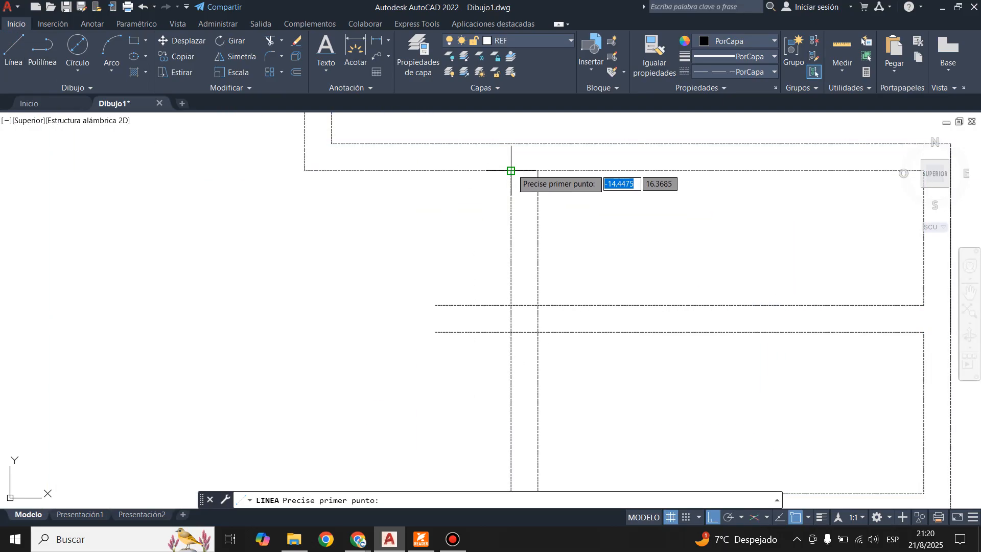
pyautogui.click(538, 171)
pyautogui.press('Return')
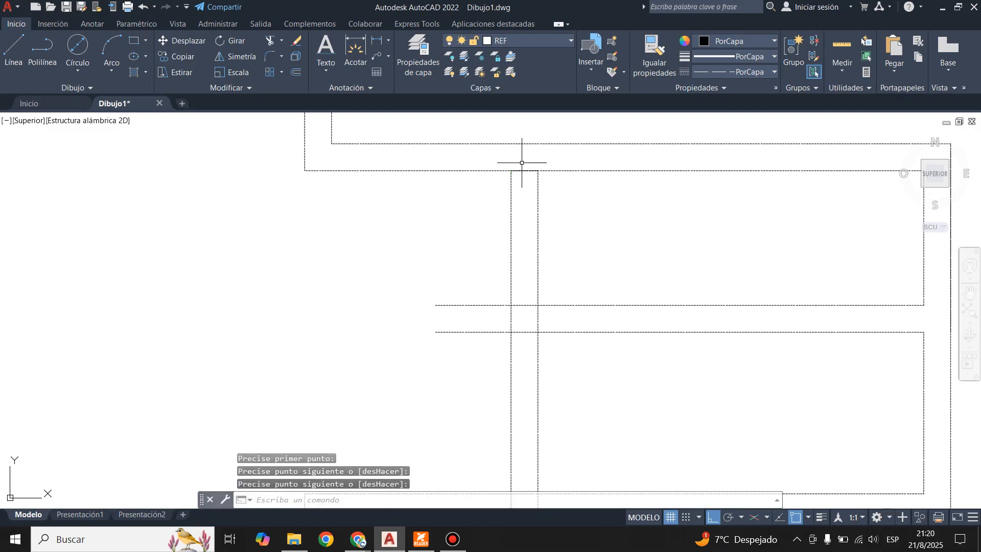
# Step: Draw a vertical centre line from the short line's midpoint down to the outer face of the lower wall
pyautogui.click(14, 51)
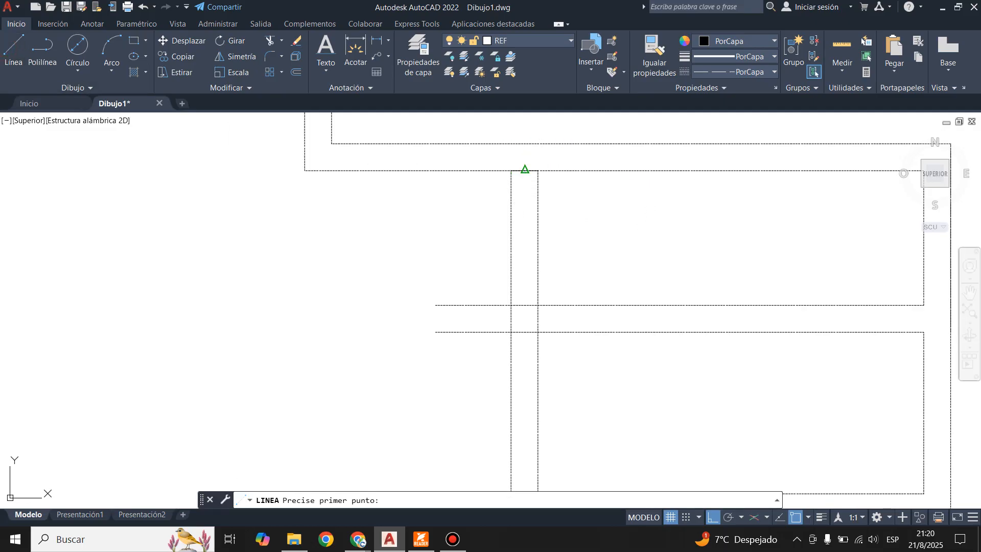
pyautogui.click(524, 171)
pyautogui.scroll(-3, 529, 166)
pyautogui.scroll(3, 528, 215)
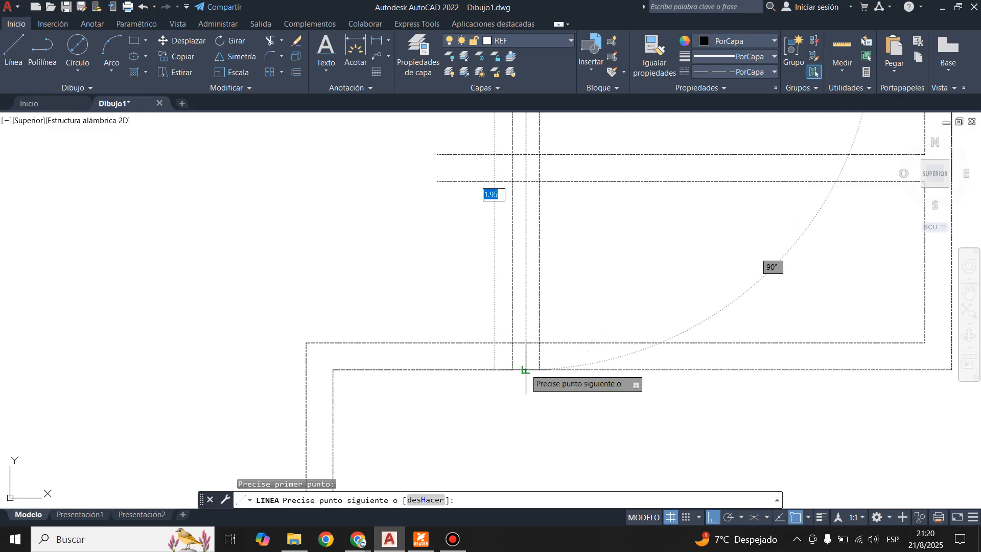
pyautogui.press('Escape')
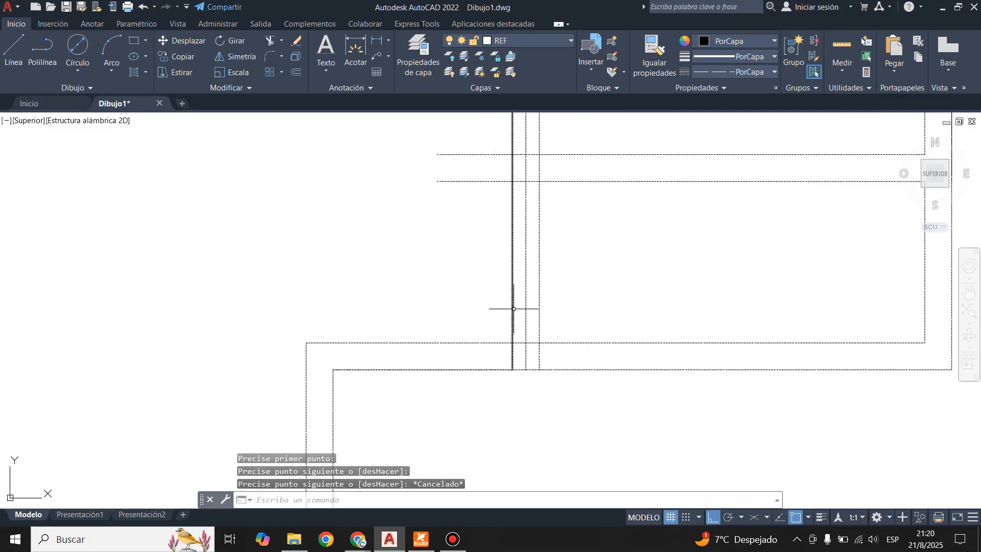
# Step: Erase the two vertical guide lines on either side of the centre line
pyautogui.click(515, 308)
pyautogui.scroll(-4, 587, 300)
pyautogui.scroll(4, 586, 299)
pyautogui.press('Escape')
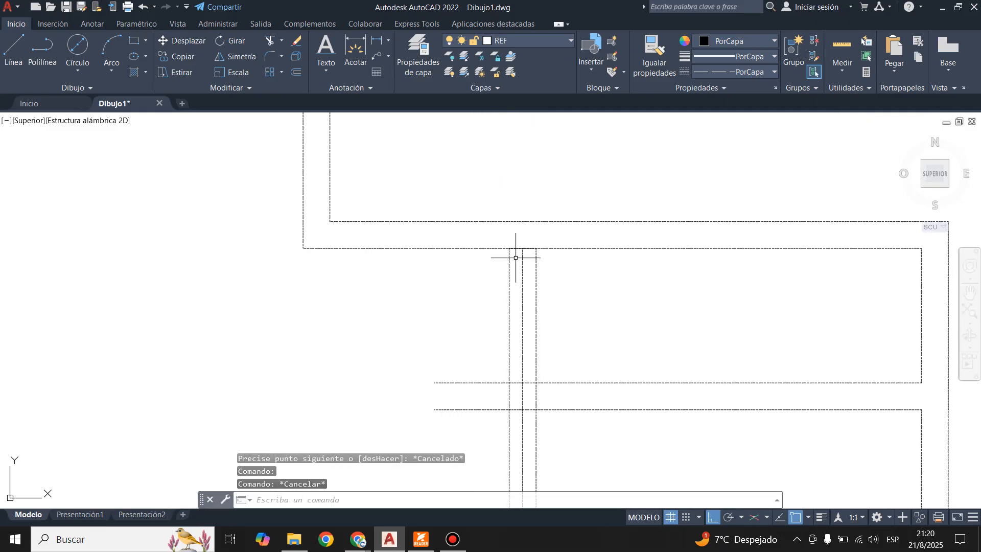
pyautogui.click(510, 262)
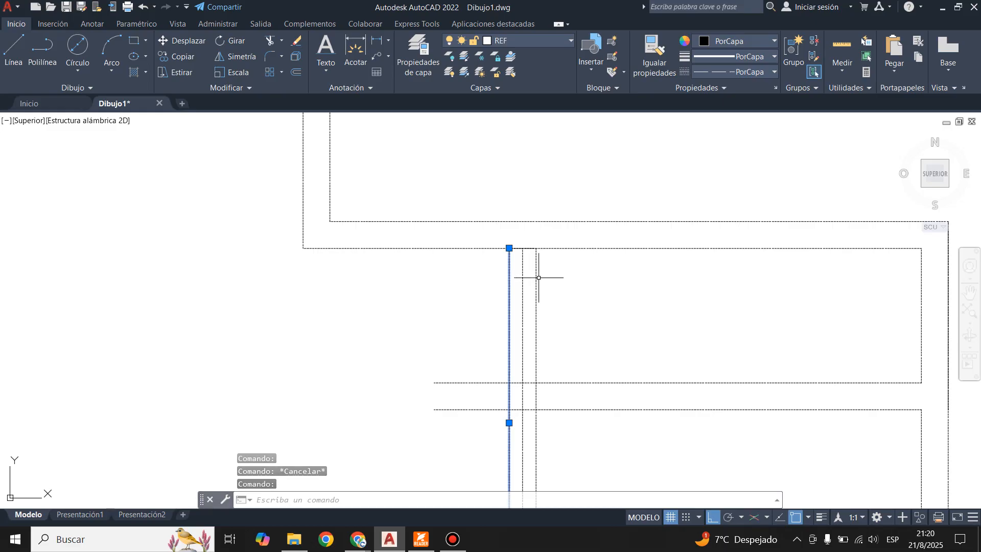
pyautogui.press('Delete')
pyautogui.click(538, 278)
pyautogui.press('Delete')
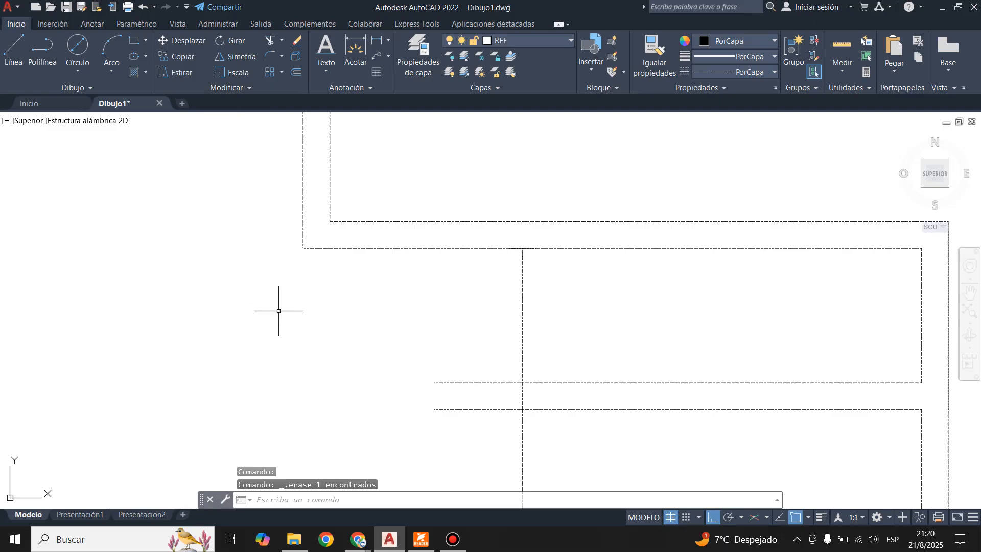
pyautogui.write('LINEAM')
pyautogui.press('Return')
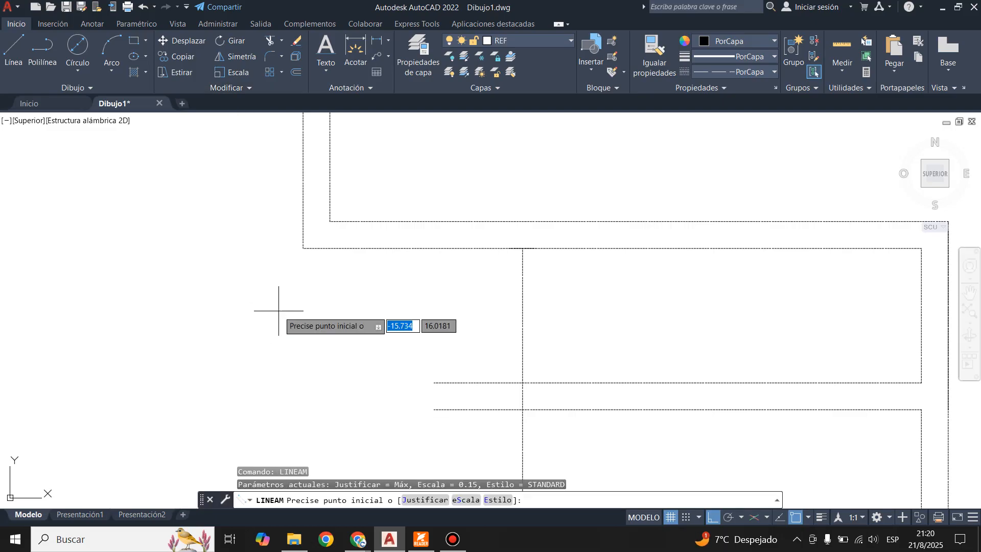
pyautogui.click(522, 249)
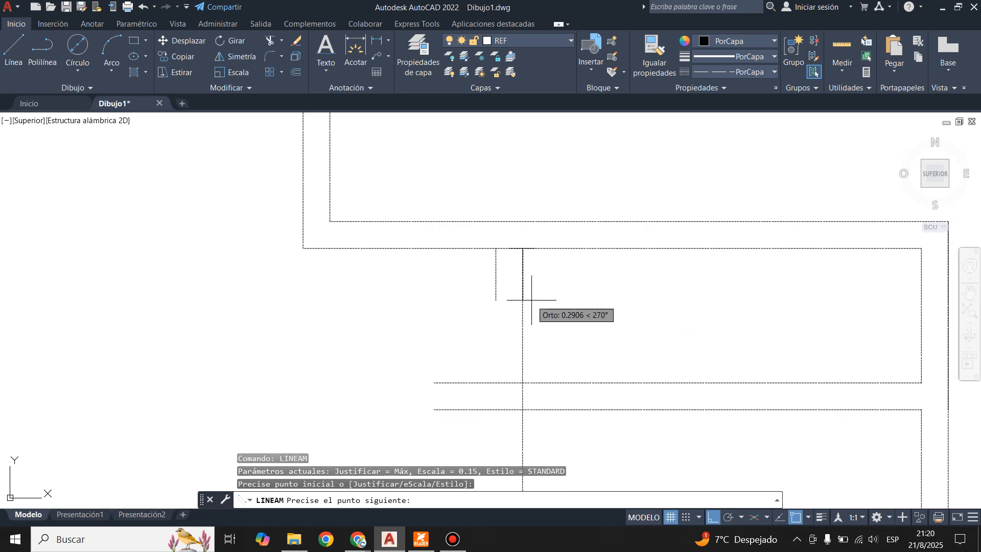
pyautogui.press('Escape')
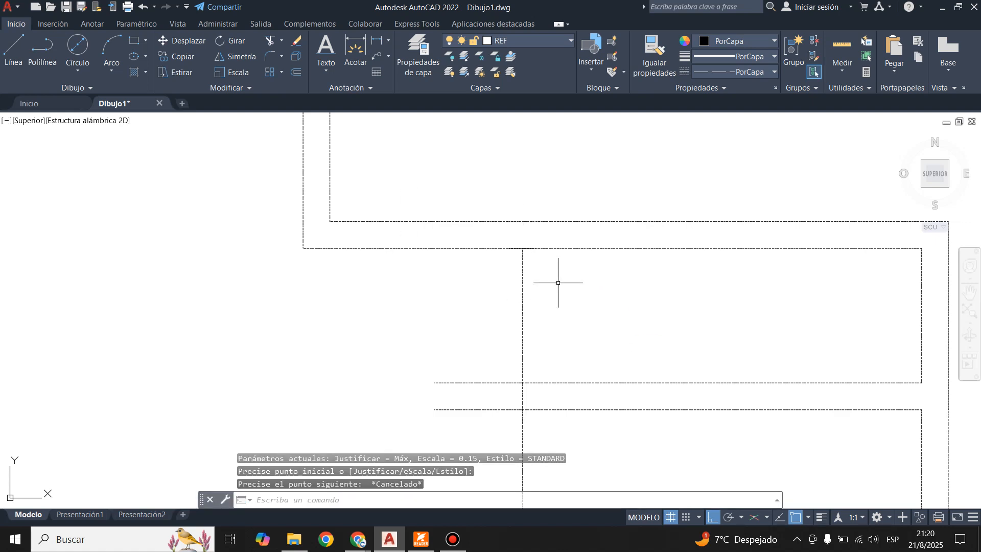
# Step: Draw a vertical multiline partition from the short line's right end down to the outer face of the lower wall
pyautogui.press('Return')
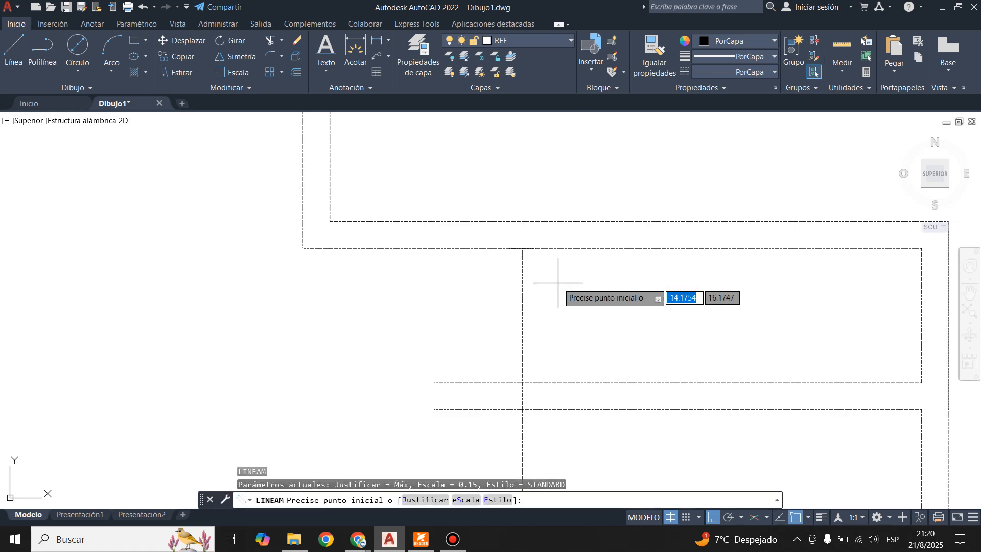
pyautogui.click(536, 249)
pyautogui.scroll(-3, 532, 333)
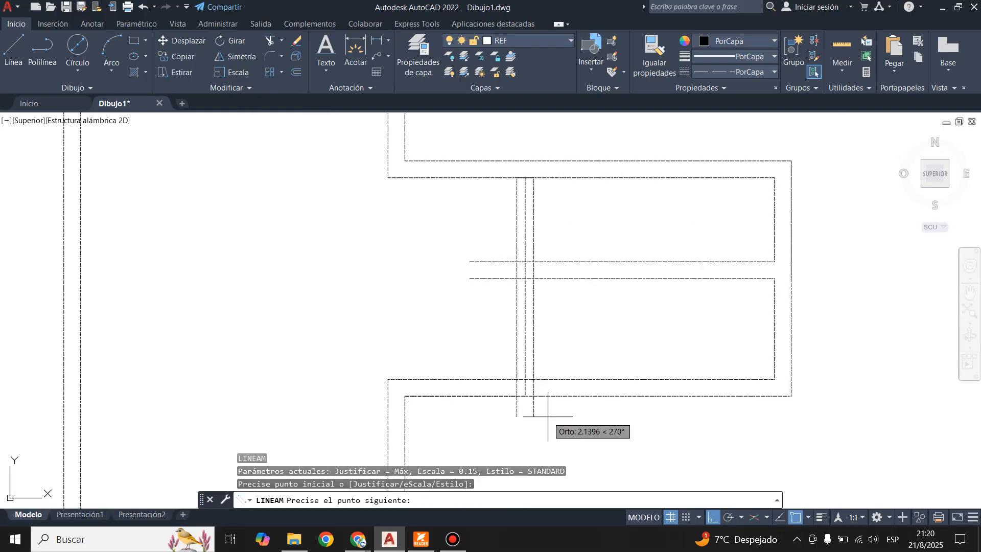
pyautogui.click(533, 397)
pyautogui.press('Escape')
# Step: Erase the centre line and the short horizontal line at the upper end of the vertical partition
pyautogui.scroll(2, 617, 379)
pyautogui.scroll(-4, 546, 416)
pyautogui.scroll(2, 509, 276)
pyautogui.scroll(4, 546, 276)
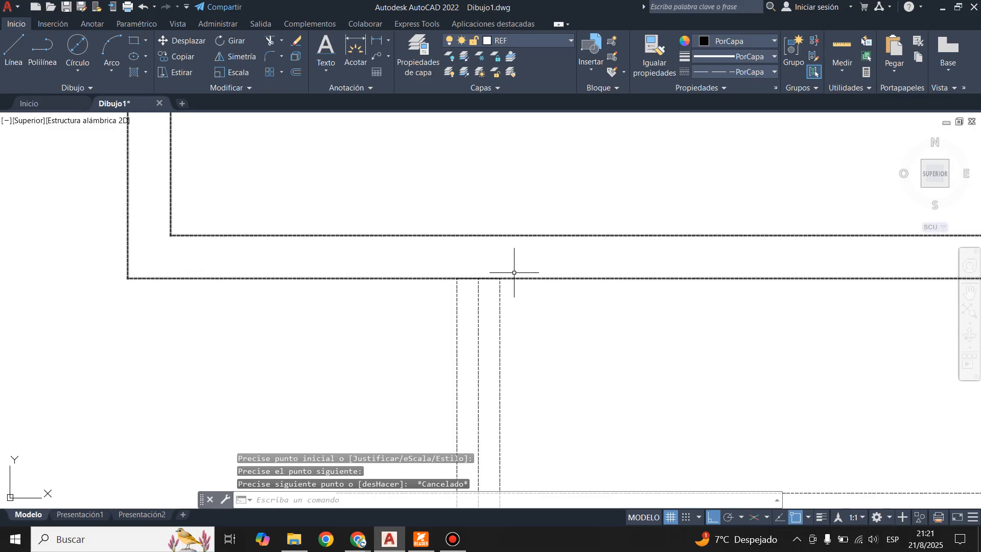
pyautogui.click(478, 292)
pyautogui.press('Delete')
pyautogui.click(490, 279)
pyautogui.press('Delete')
# Step: Join the vertical partition's upper end to the block's upper wall with the open T multiline tool (T abierta)
pyautogui.doubleClick(484, 279)
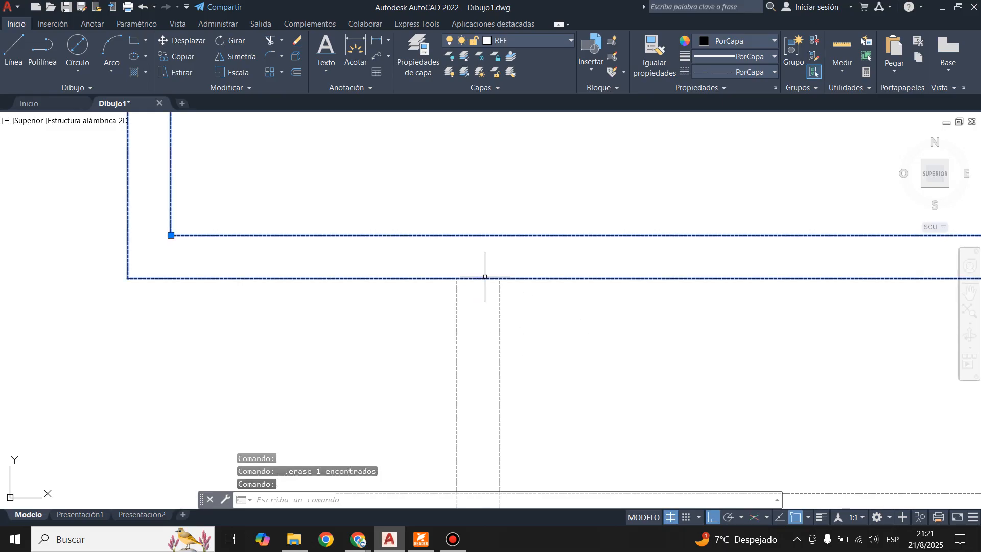
pyautogui.click(456, 265)
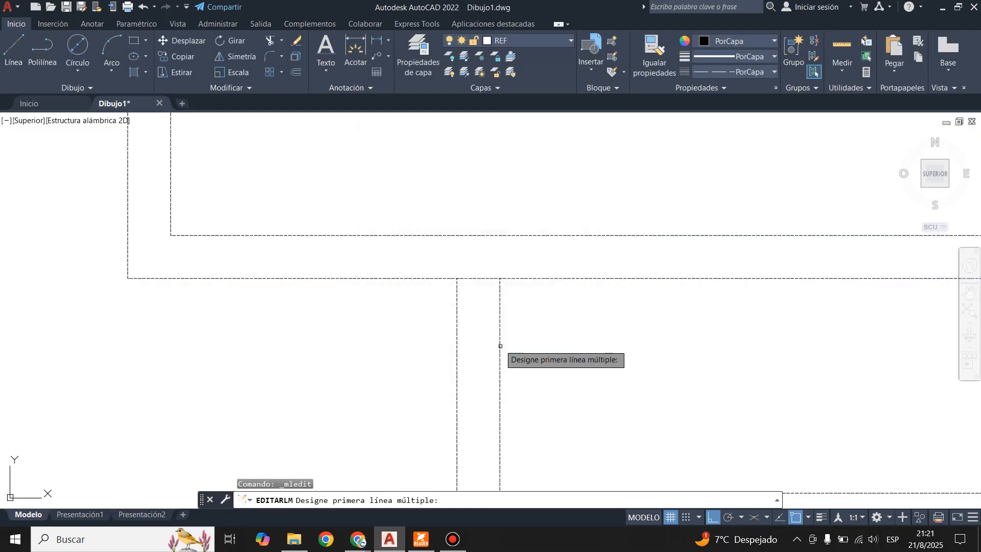
pyautogui.click(480, 279)
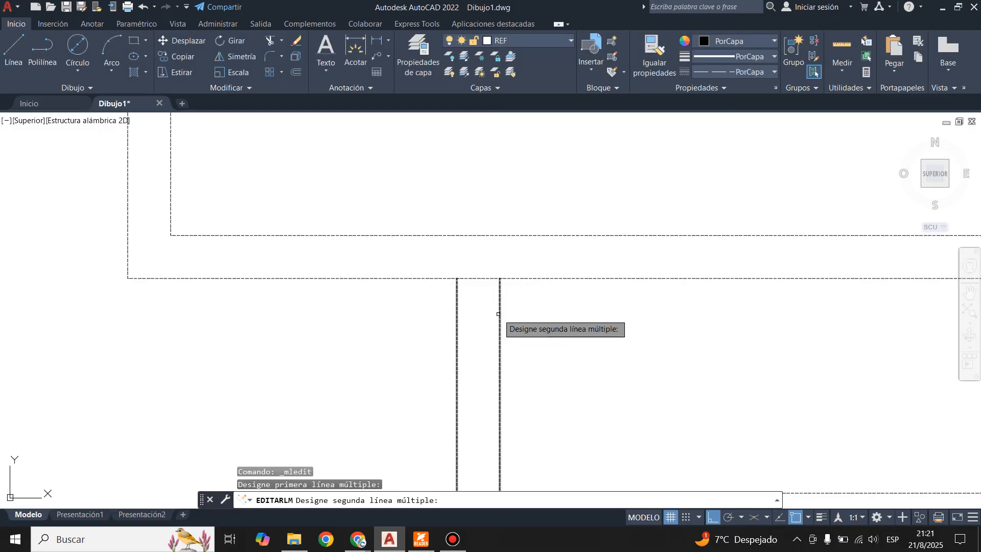
pyautogui.click(500, 312)
pyautogui.click(499, 304)
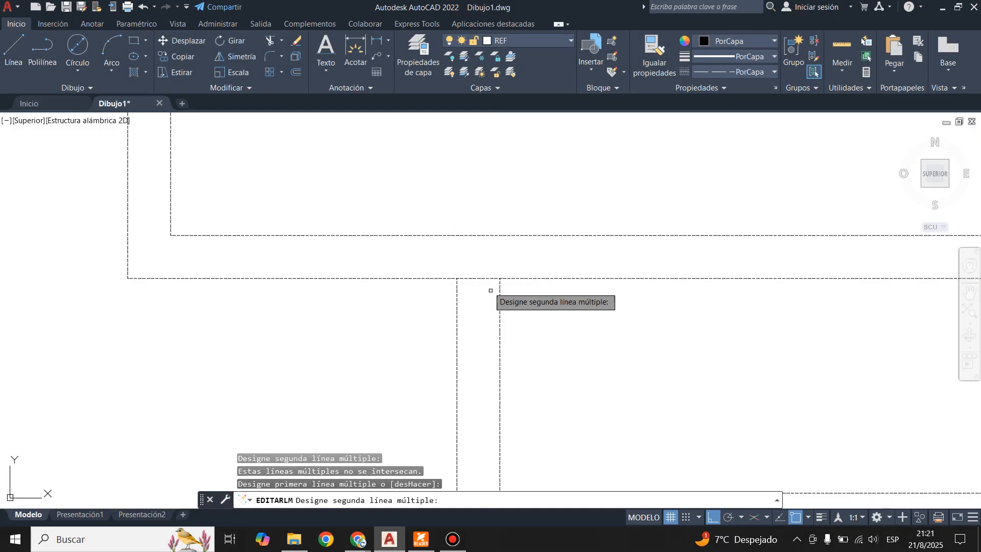
pyautogui.click(477, 279)
# Step: Join the vertical partition's lower end to the block's lower wall with the same open T tool
pyautogui.scroll(-4, 492, 224)
pyautogui.scroll(6, 492, 383)
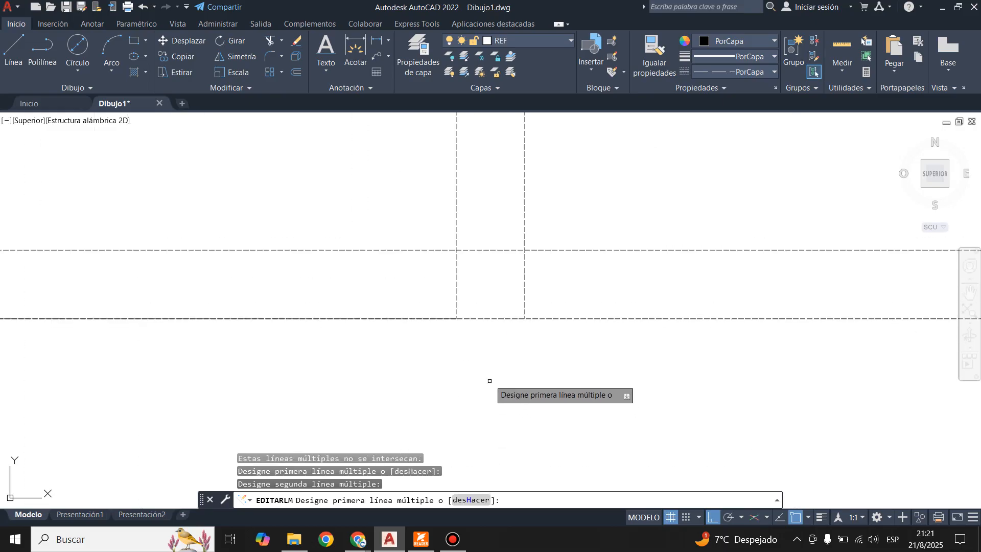
pyautogui.click(506, 320)
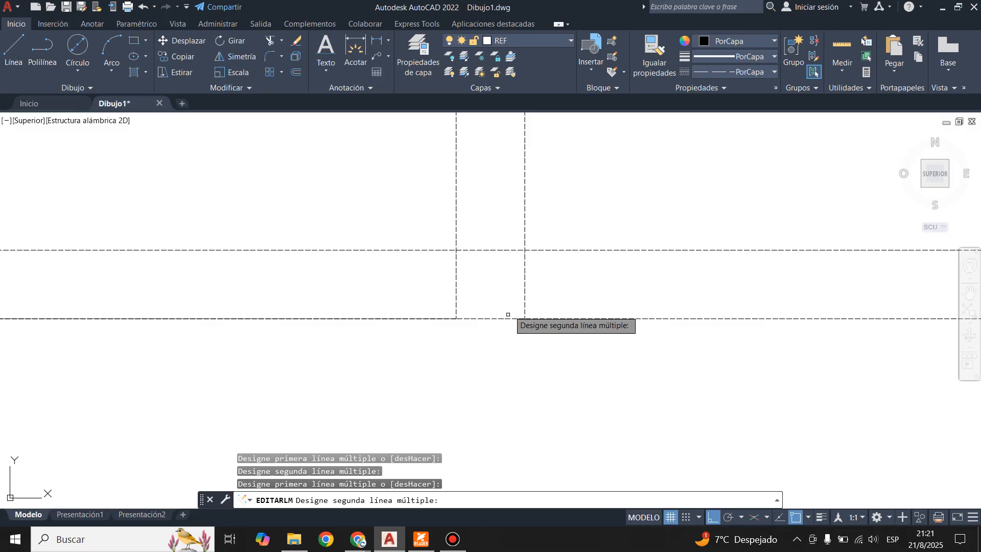
pyautogui.click(524, 227)
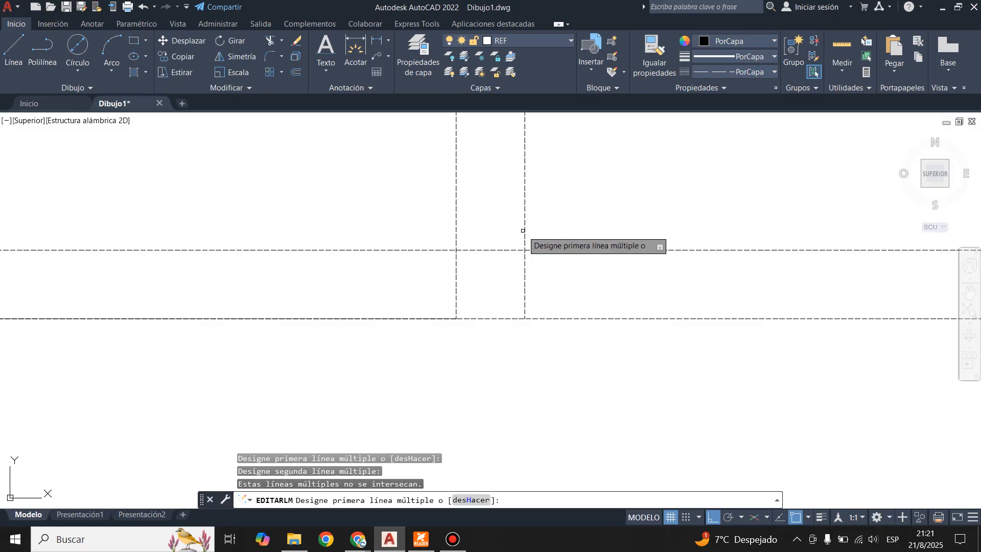
pyautogui.click(523, 231)
pyautogui.click(502, 319)
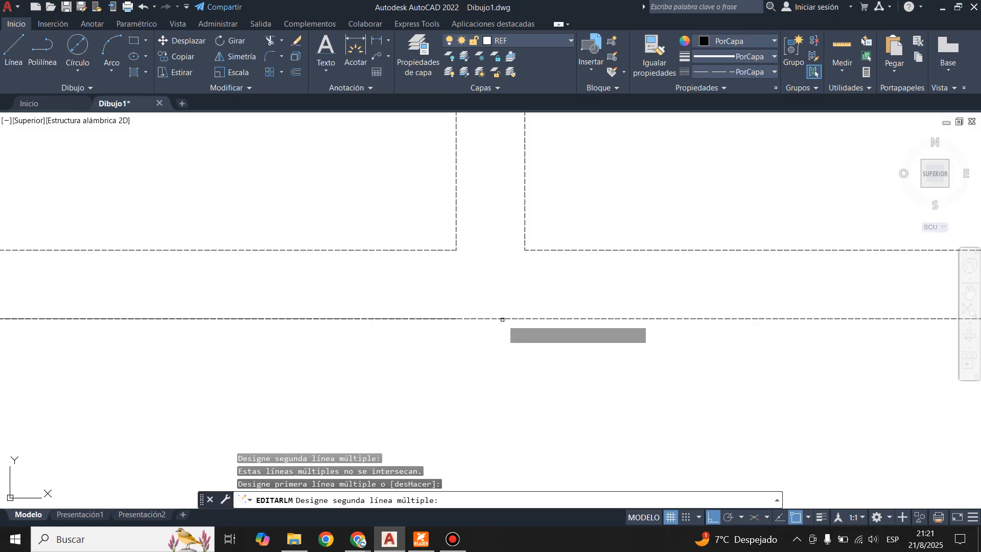
# Step: Try an open T joint (T abierta) between the horizontal partition and the vertical partition, picking the horizontal one first, and undo it
pyautogui.scroll(-6, 481, 403)
pyautogui.scroll(4, 485, 242)
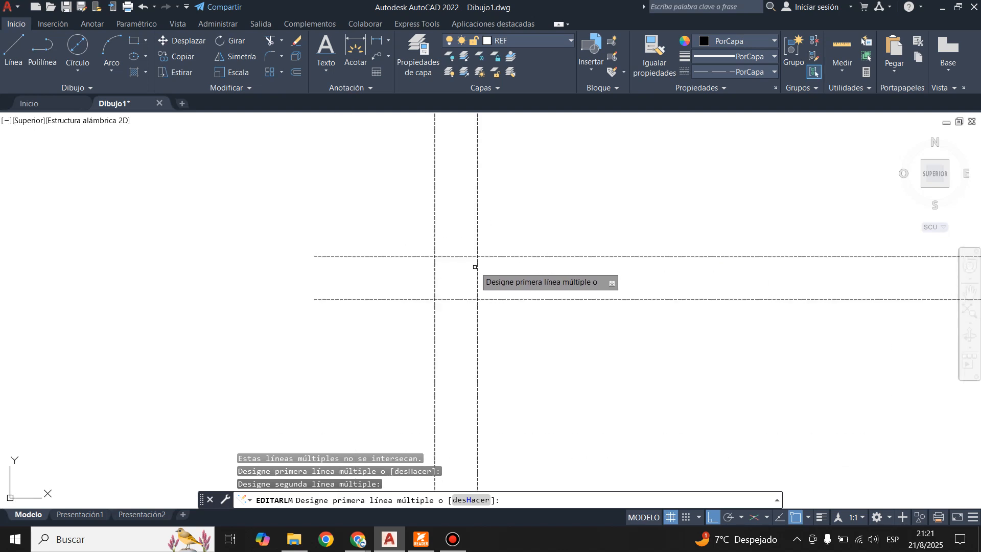
pyautogui.press('Escape')
pyautogui.doubleClick(469, 257)
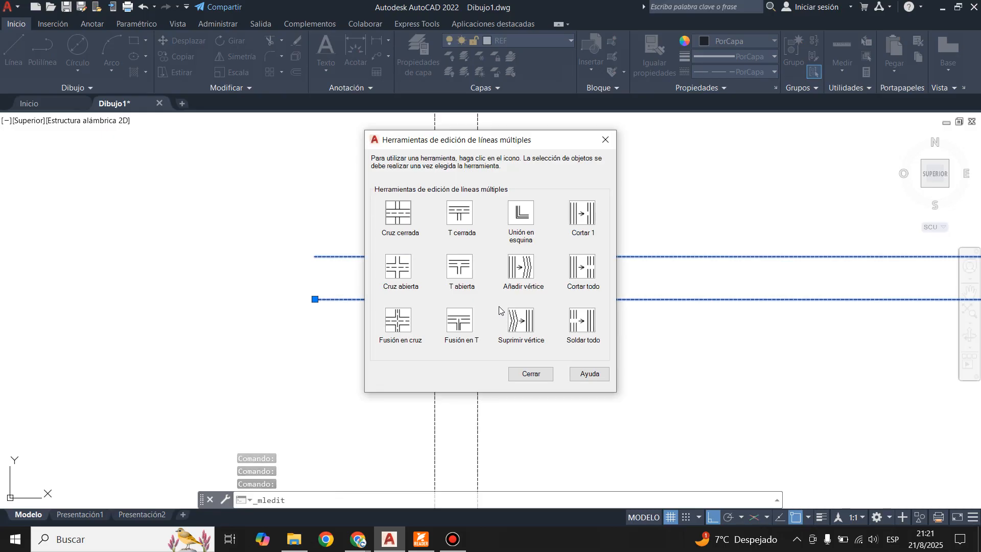
pyautogui.click(459, 266)
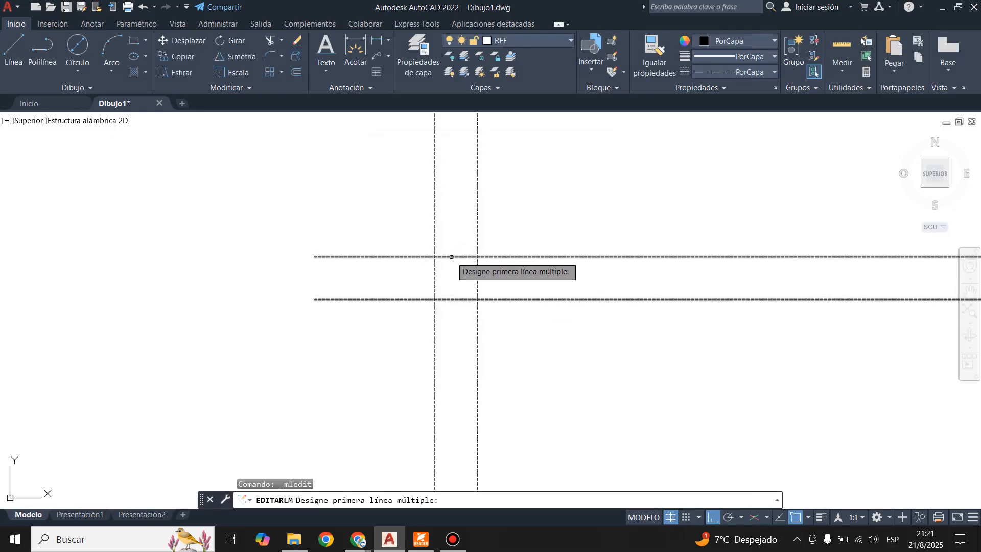
pyautogui.click(452, 257)
pyautogui.click(477, 237)
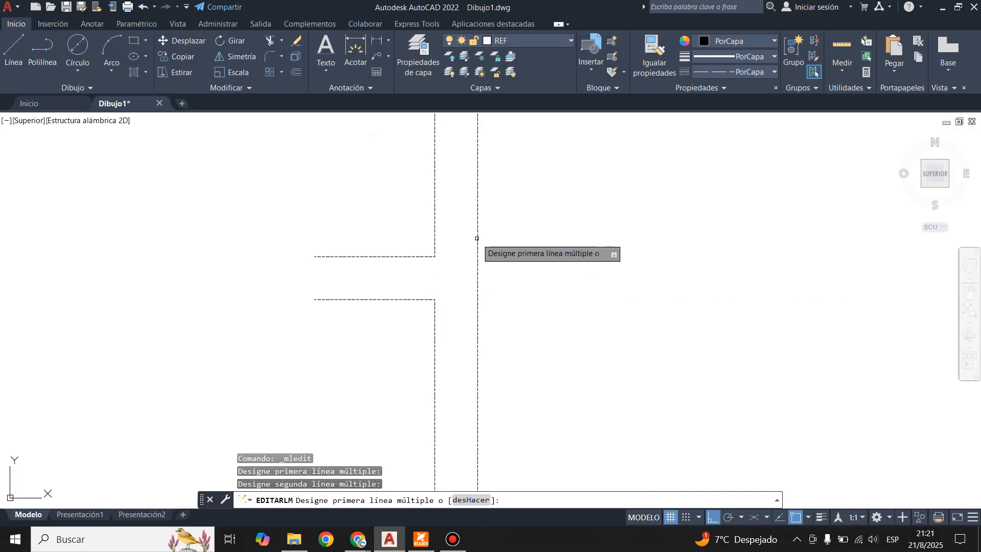
pyautogui.scroll(-3, 474, 319)
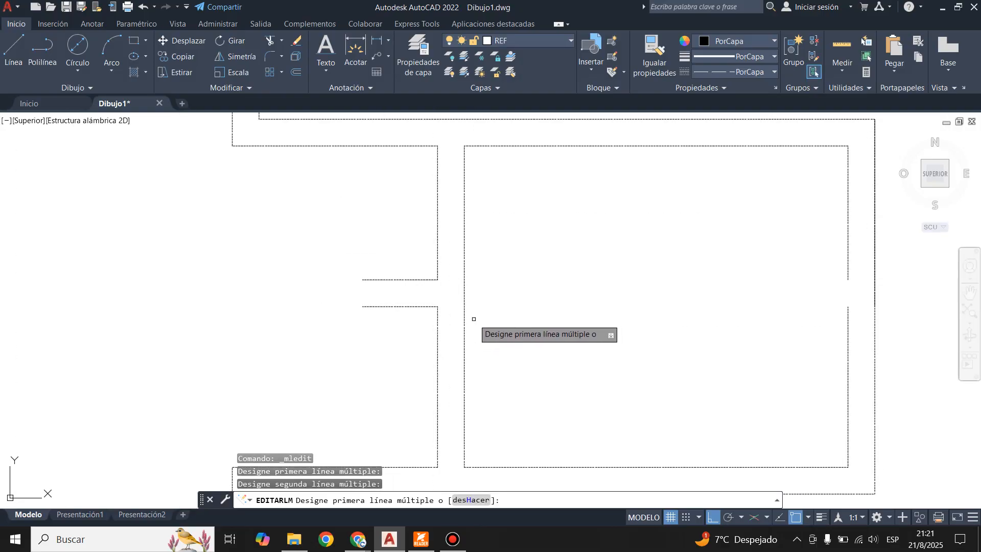
pyautogui.hotkey('ctrl', 'z')
# Step: Retry the open T joint picking the horizontal partition on its left overhang before the vertical partition, and undo it
pyautogui.scroll(5, 473, 319)
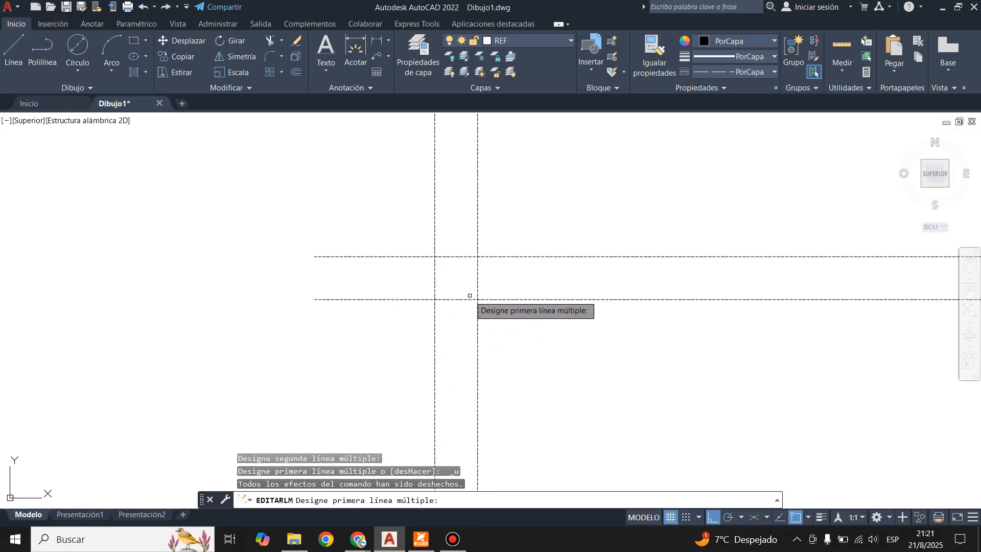
pyautogui.click(424, 258)
pyautogui.click(434, 238)
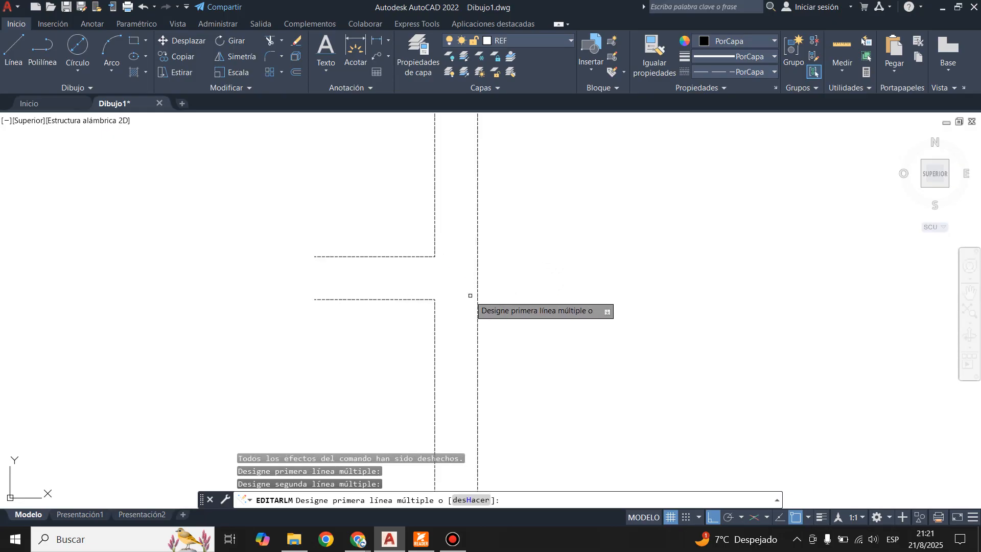
pyautogui.hotkey('ctrl', 'z')
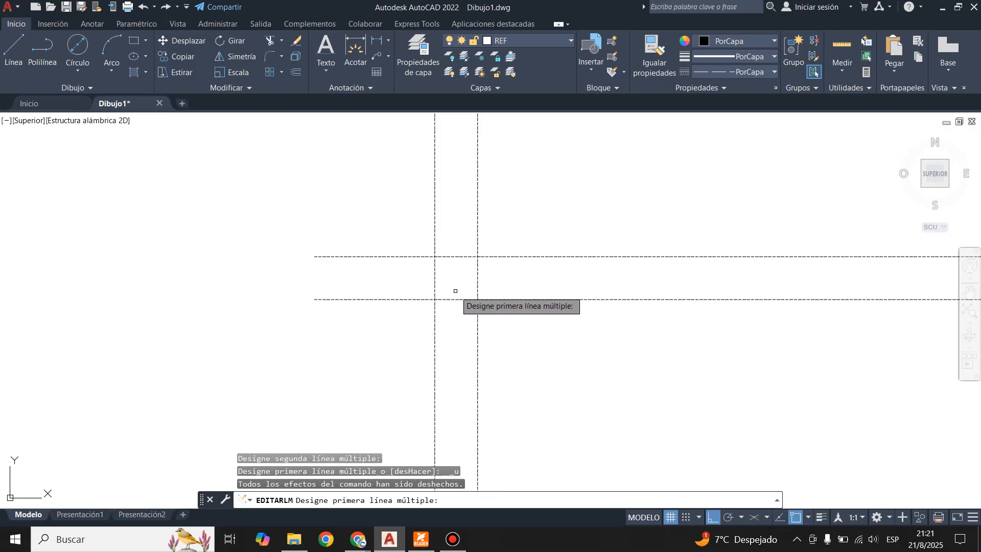
# Step: Retry the open T joint picking the vertical partition first and the horizontal partition second, undo it, and leave the multiline editing
pyautogui.click(479, 258)
pyautogui.click(503, 256)
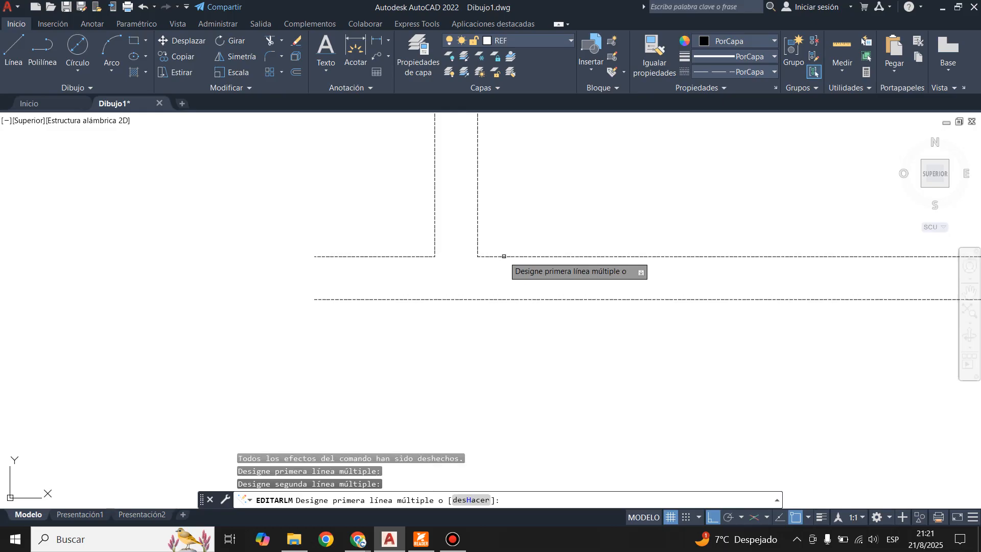
pyautogui.scroll(-4, 483, 286)
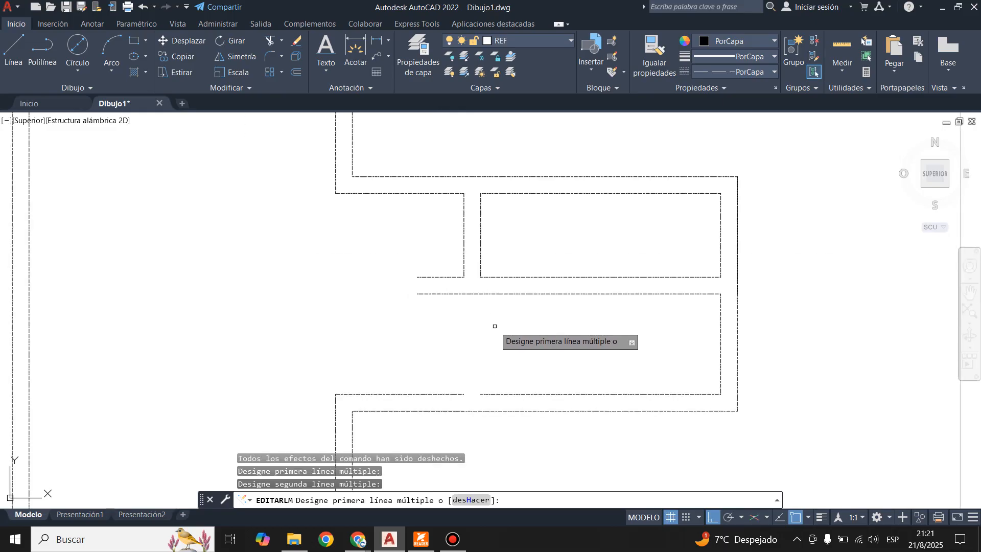
pyautogui.hotkey('ctrl', 'z')
pyautogui.scroll(-2, 493, 311)
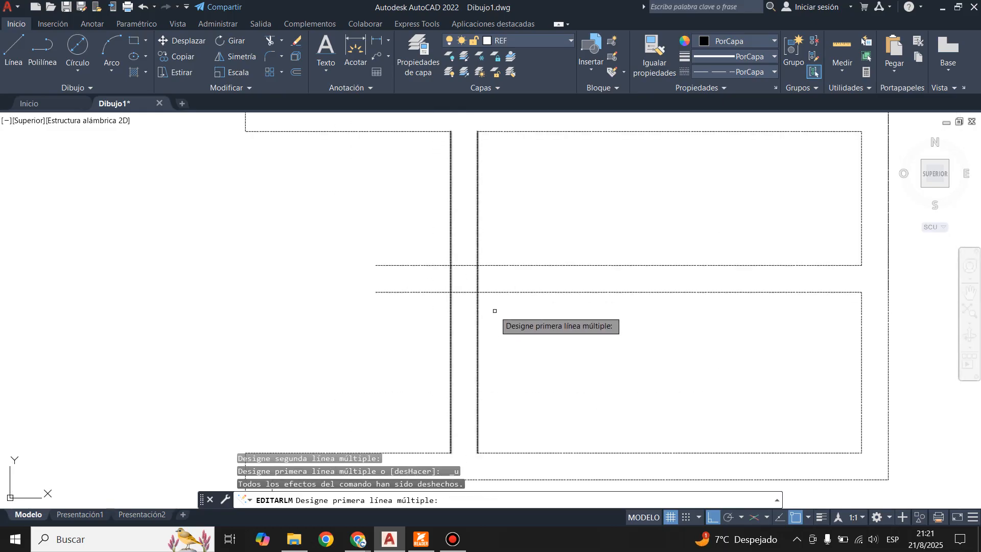
pyautogui.press('Escape')
# Step: Trim the horizontal partition's left overhang back to the vertical partition, using the closed multiline joint option (Cerrada)
pyautogui.click(275, 47)
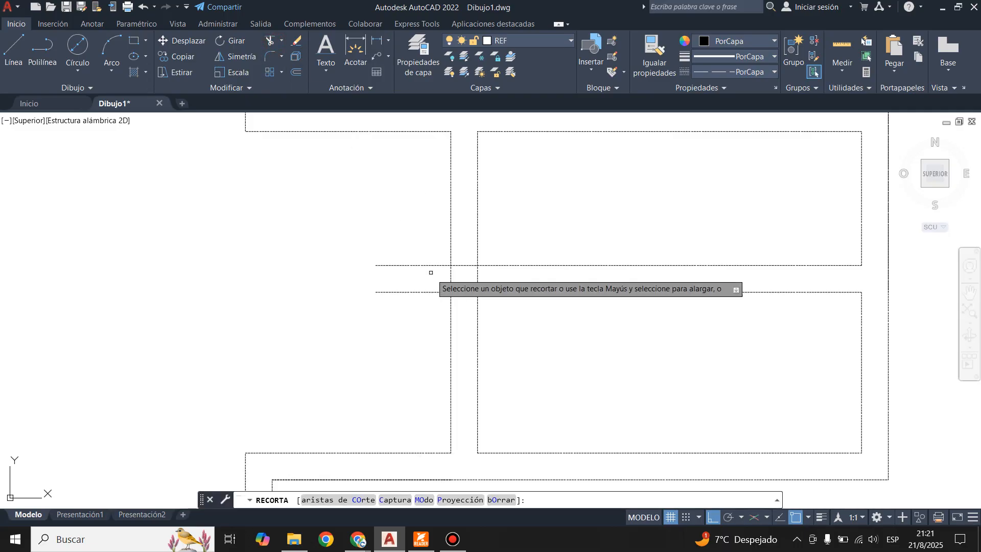
pyautogui.click(427, 241)
pyautogui.click(431, 340)
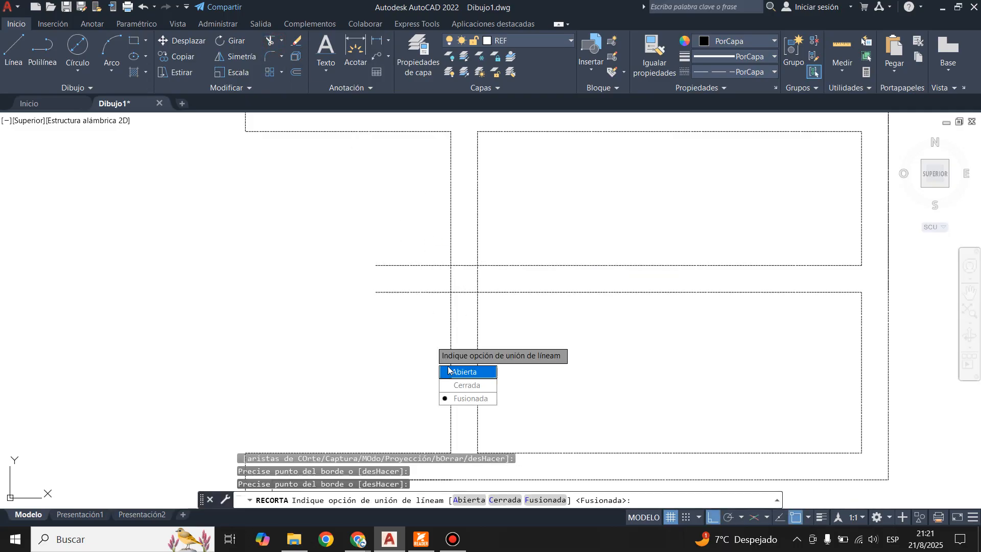
pyautogui.click(465, 386)
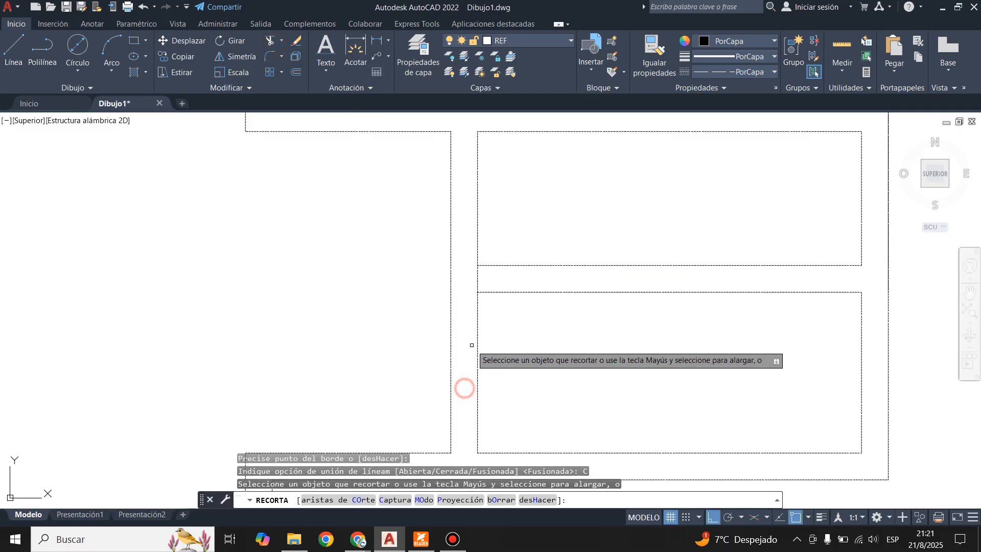
# Step: Undo the overhang trim and trim the vertical partition's right face open between the horizontal partition's two lines
pyautogui.click(479, 274)
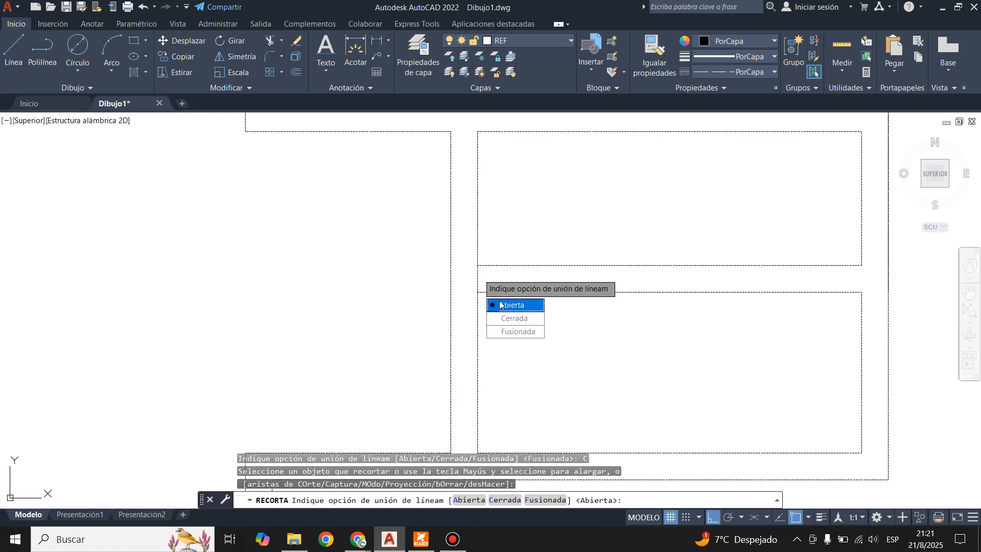
pyautogui.click(510, 317)
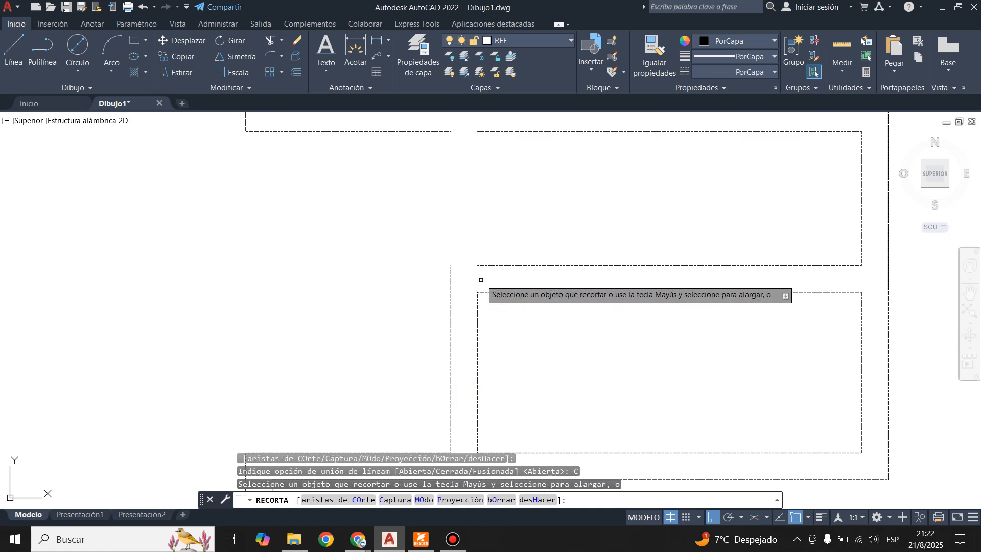
pyautogui.hotkey('ctrl', 'z')
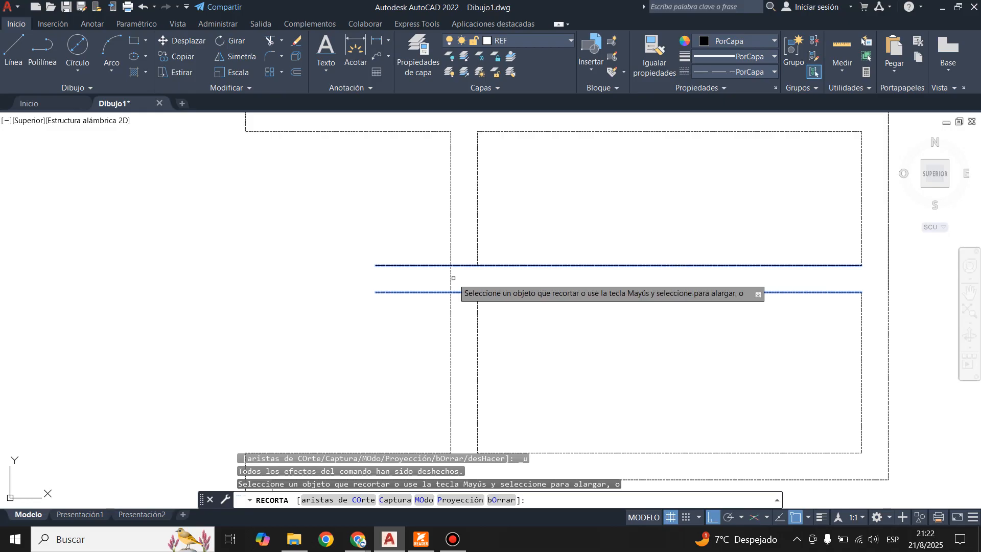
pyautogui.press('Escape')
pyautogui.scroll(-6, 449, 276)
pyautogui.scroll(4, 469, 281)
pyautogui.press('Escape')
pyautogui.click(382, 225)
pyautogui.scroll(-5, 509, 289)
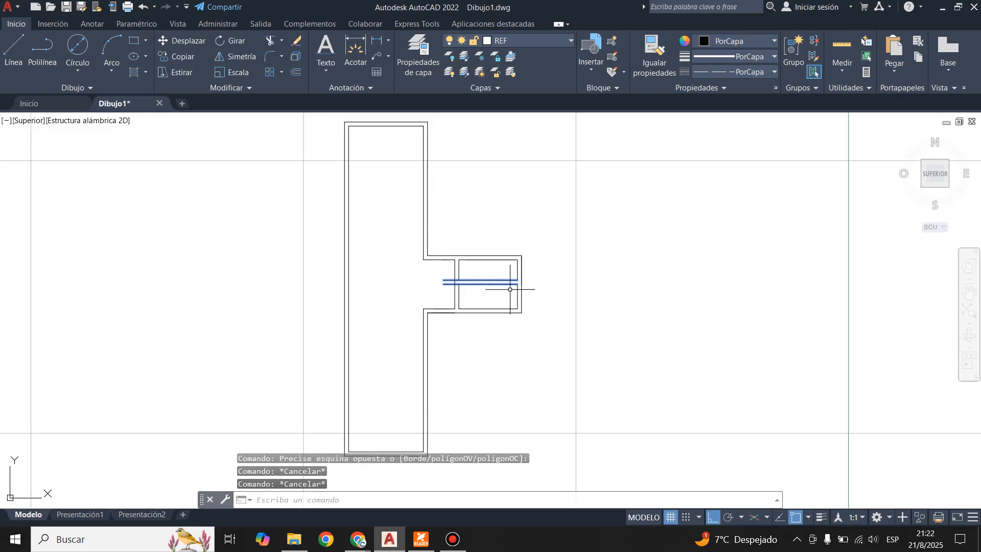
pyautogui.scroll(-2, 534, 300)
pyautogui.click(323, 146)
pyautogui.press('Escape')
# Step: Stretch the horizontal partition's left end back to the right face of the vertical partition
pyautogui.scroll(8, 496, 272)
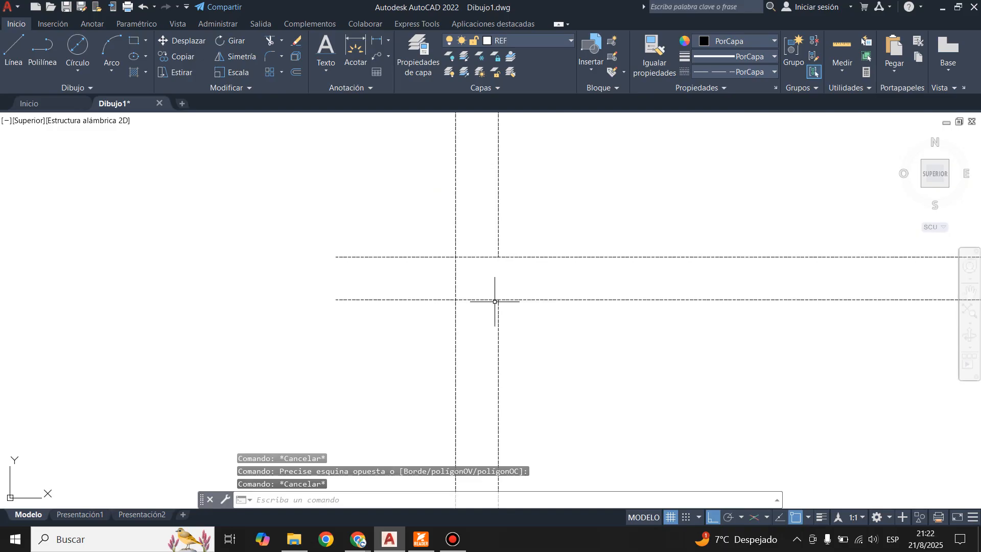
pyautogui.click(475, 299)
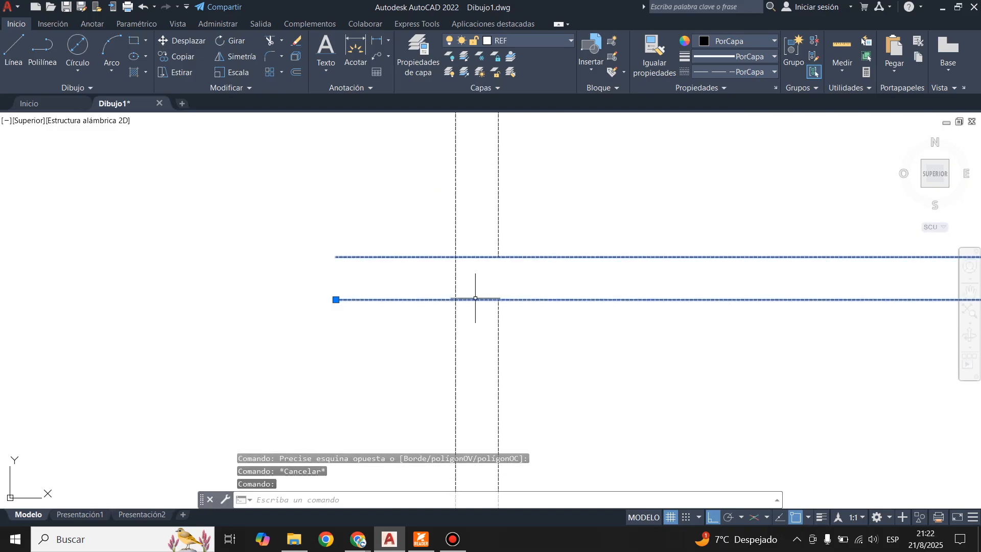
pyautogui.click(336, 300)
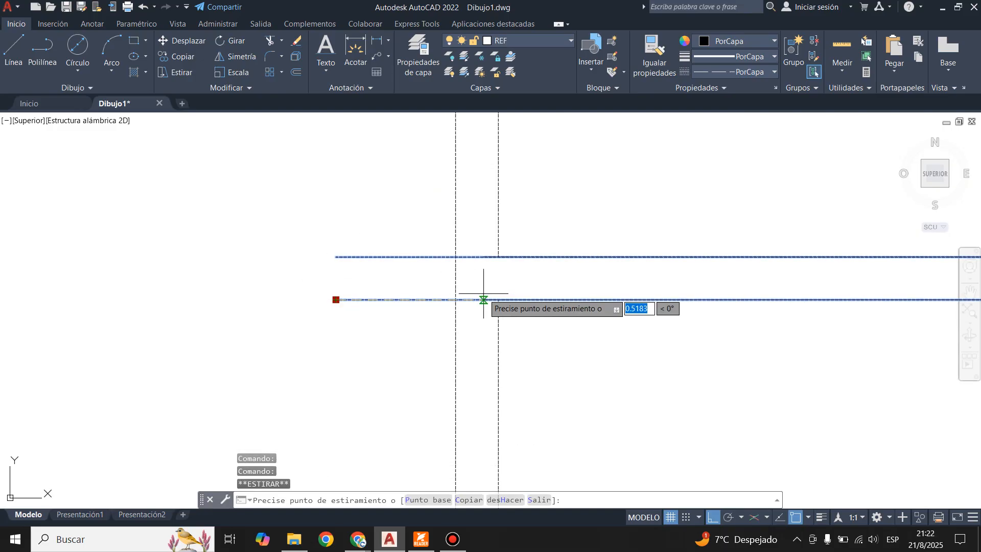
pyautogui.click(498, 299)
pyautogui.press('Escape')
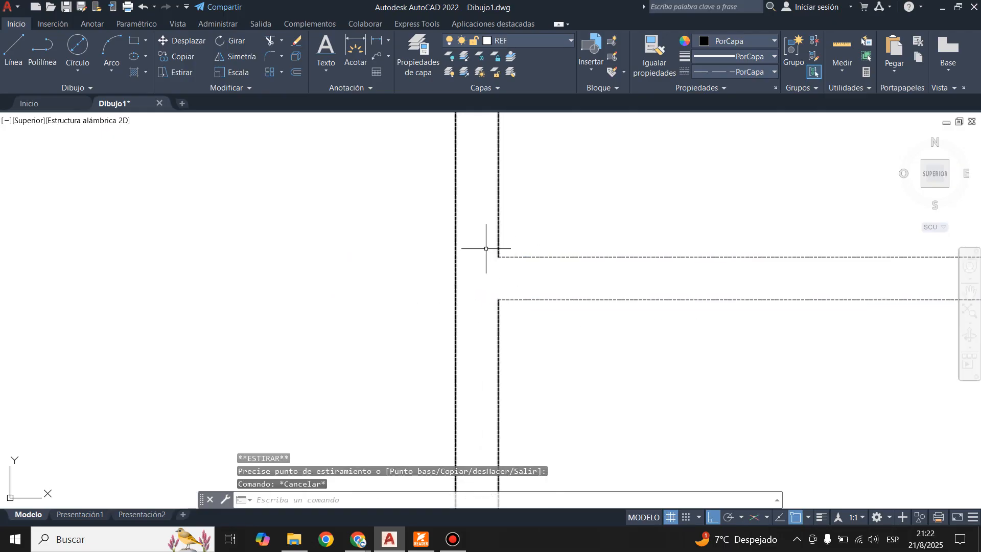
# Step: Try to fill the block's walls with a solid blue hatch from a point inside the upper left corner wall
pyautogui.scroll(-5, 574, 305)
pyautogui.scroll(-5, 509, 264)
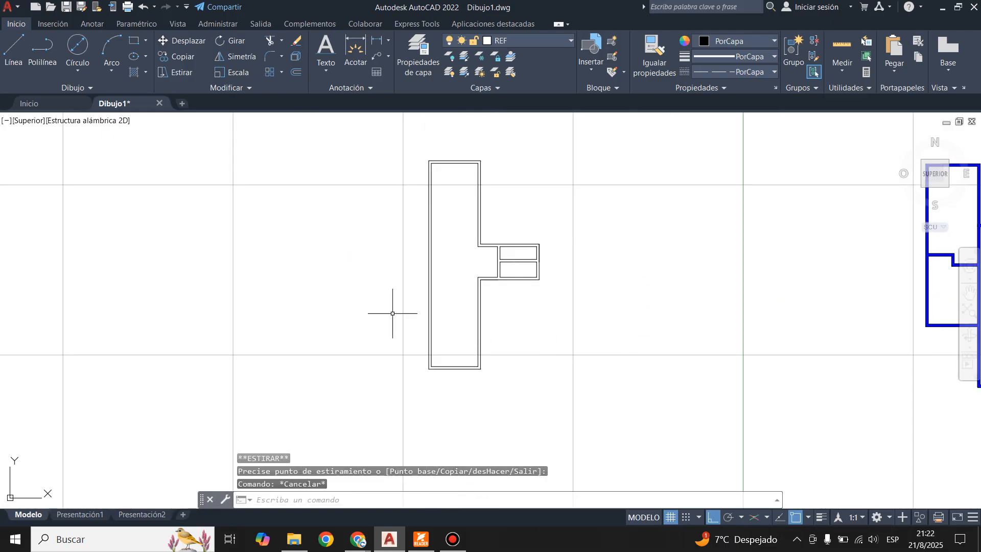
pyautogui.scroll(-3, 414, 255)
pyautogui.scroll(8, 493, 286)
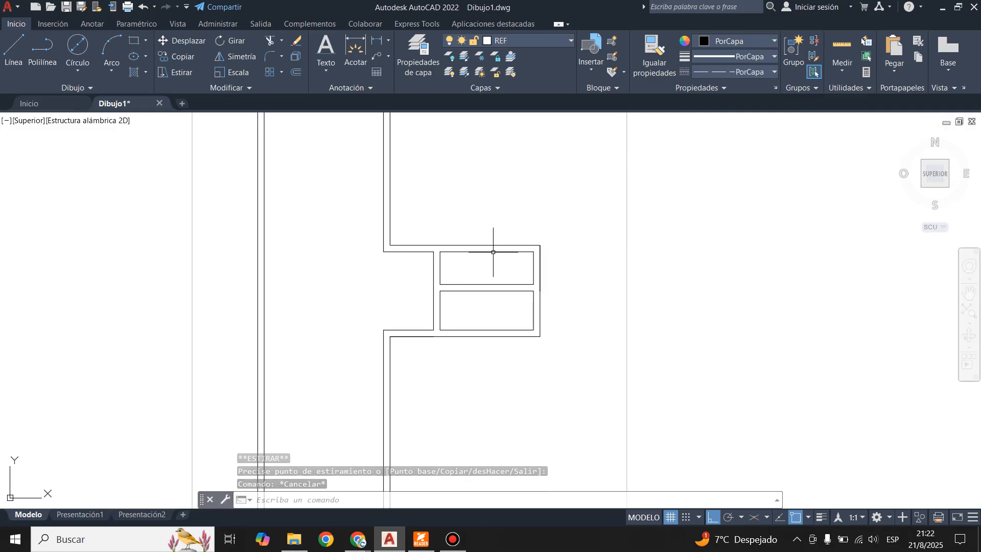
pyautogui.scroll(-4, 567, 302)
pyautogui.scroll(6, 460, 178)
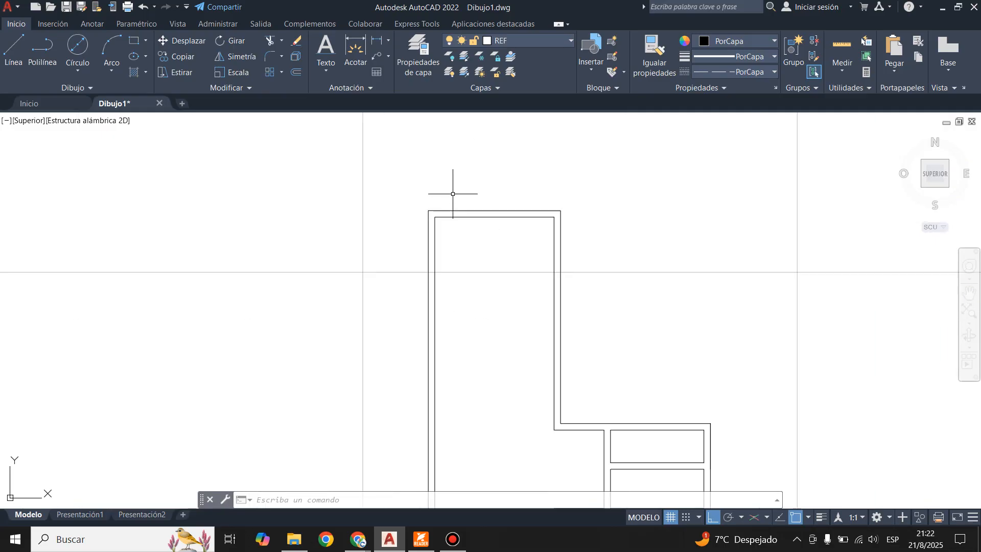
pyautogui.click(134, 72)
pyautogui.scroll(4, 440, 202)
pyautogui.click(415, 252)
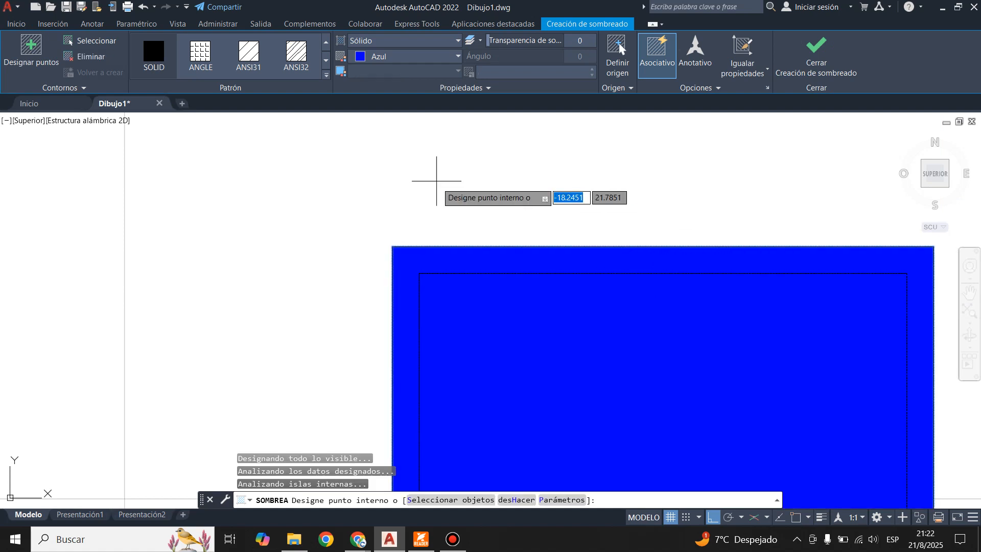
pyautogui.scroll(-6, 449, 194)
pyautogui.scroll(-2, 617, 314)
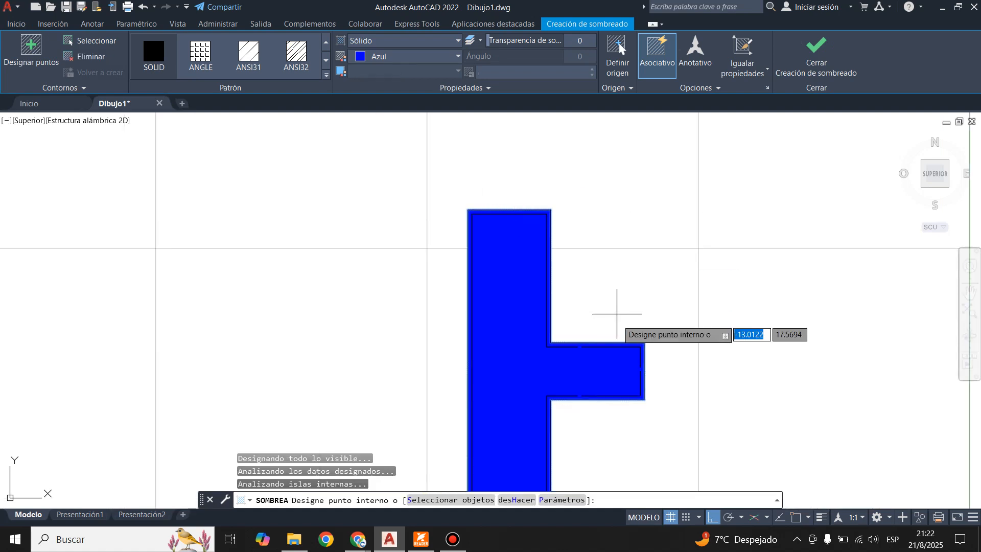
pyautogui.press('Escape')
# Step: Undo the solid blue hatch
pyautogui.scroll(4, 621, 379)
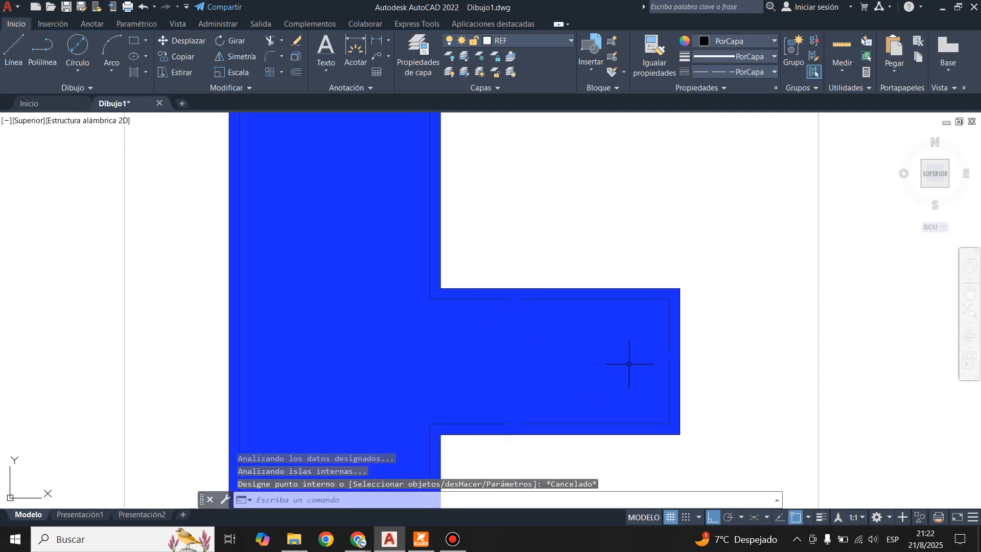
pyautogui.hotkey('ctrl', 'z')
pyautogui.hotkey('ctrl', 'z')
# Step: Try to join the vertical partition, the horizontal partition and the outer wall multilines into one object
pyautogui.scroll(-3, 517, 279)
pyautogui.scroll(5, 560, 372)
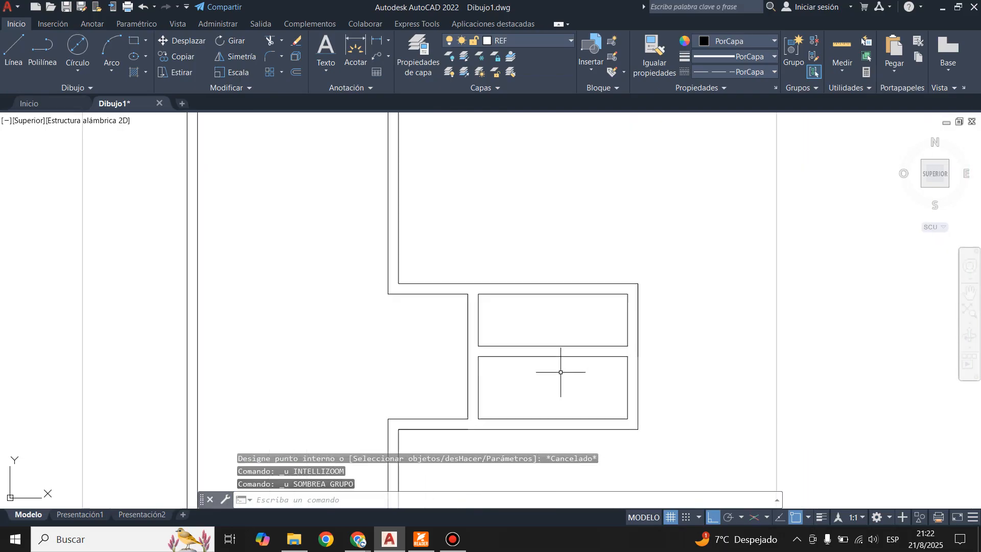
pyautogui.click(469, 328)
pyautogui.click(508, 355)
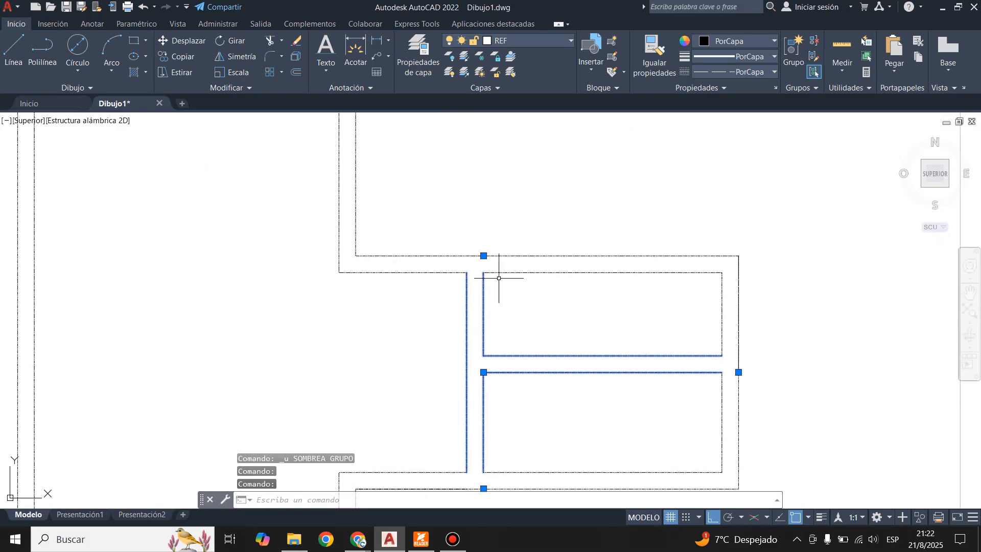
pyautogui.click(500, 273)
pyautogui.scroll(-3, 626, 228)
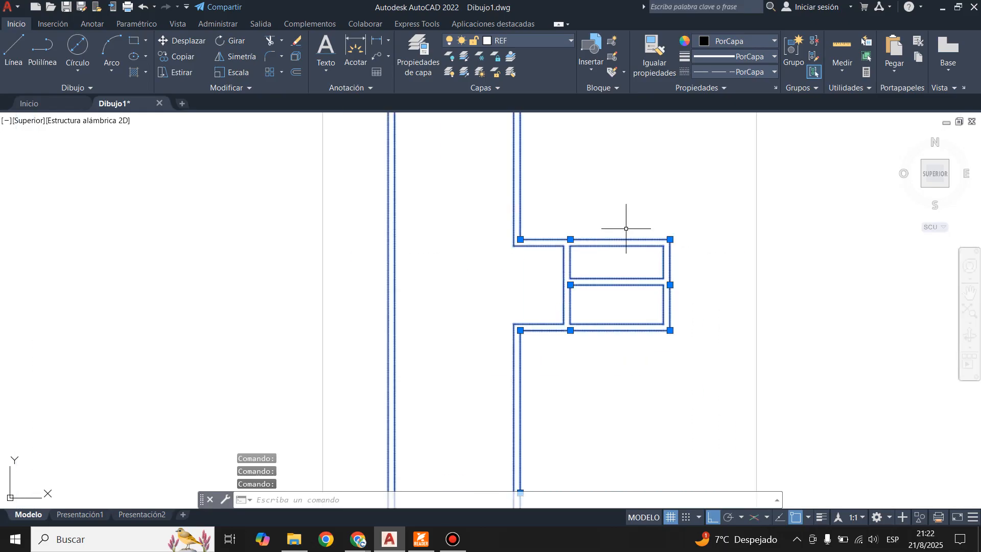
pyautogui.scroll(-2, 542, 290)
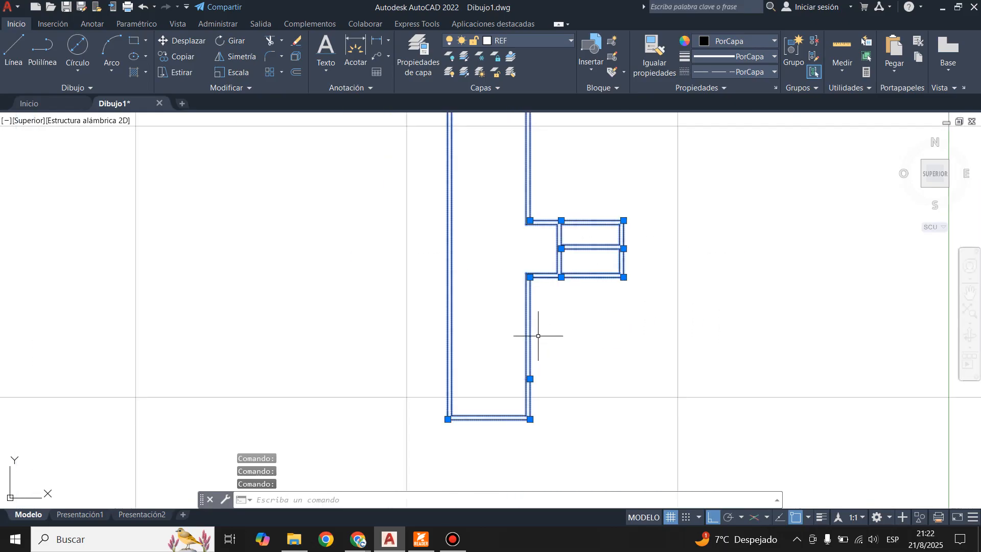
pyautogui.click(233, 87)
pyautogui.click(213, 118)
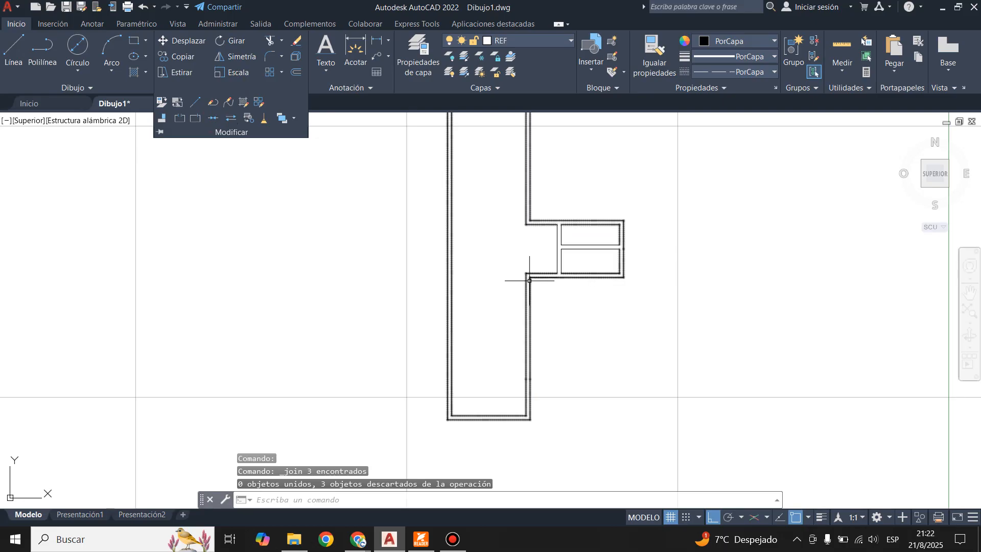
# Step: Fill the left block's outer walls and partitions with a solid blue hatch from a point inside the wall
pyautogui.scroll(4, 586, 225)
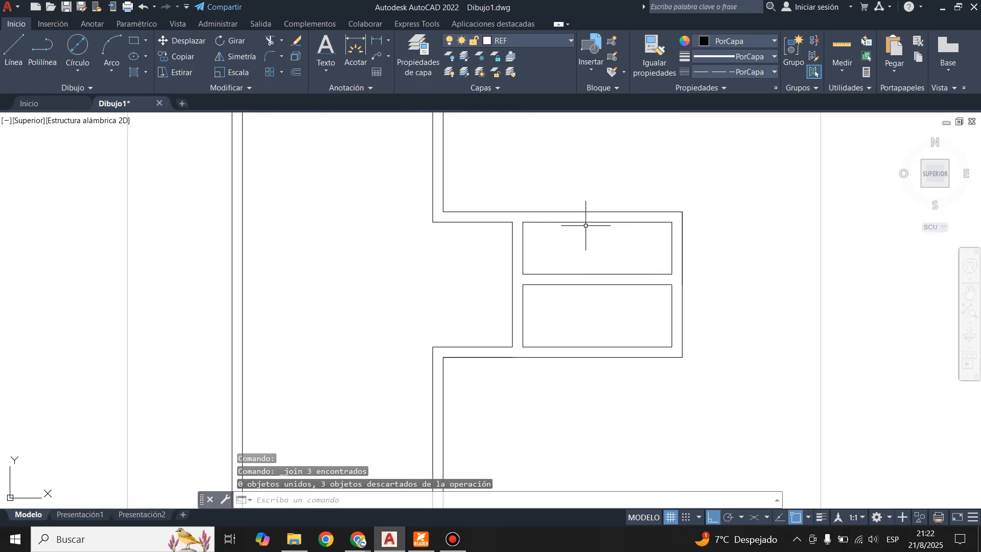
pyautogui.scroll(6, 573, 252)
pyautogui.scroll(-2, 573, 253)
pyautogui.click(137, 72)
pyautogui.click(437, 315)
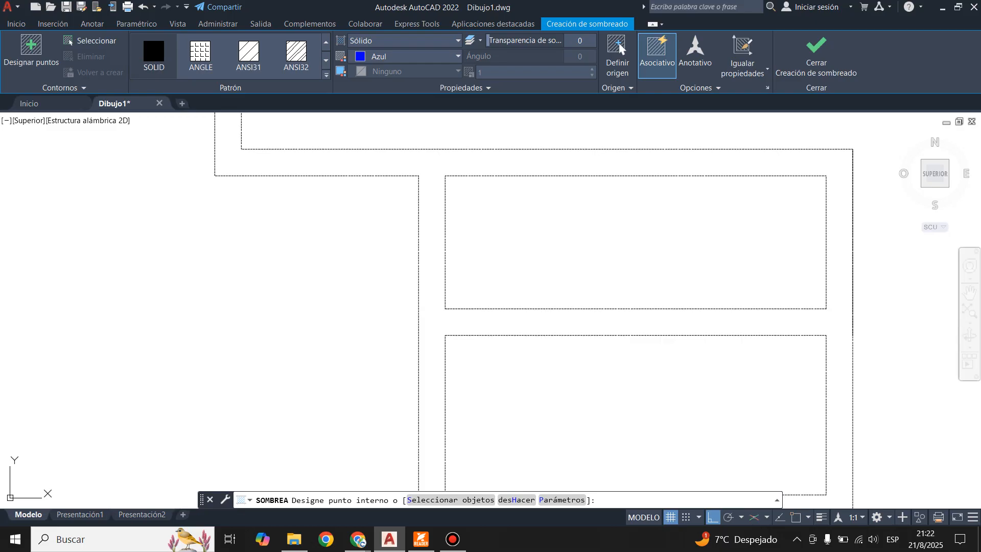
pyautogui.scroll(-6, 565, 197)
pyautogui.click(792, 62)
pyautogui.scroll(-4, 451, 275)
pyautogui.scroll(2, 874, 284)
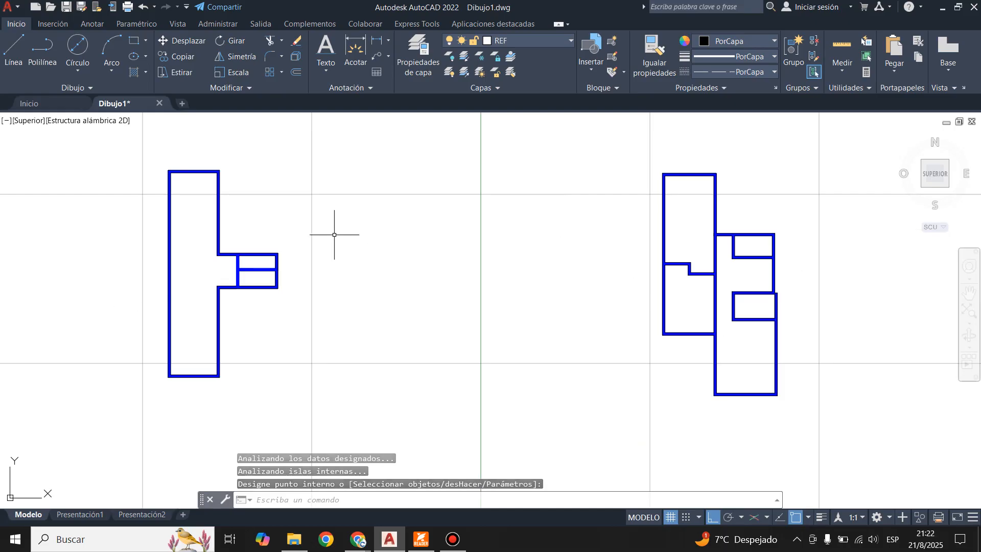
# Step: Switch to Foxit PDF Reader and examine both floor plans in cs05-Modelo.pdf against the drawn walls
pyautogui.scroll(-3, 372, 289)
pyautogui.scroll(3, 374, 292)
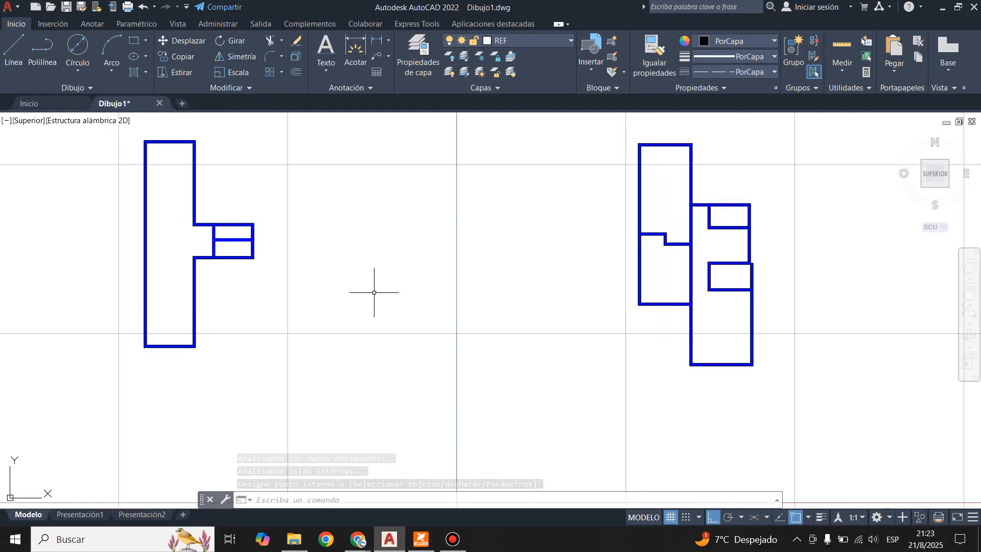
pyautogui.scroll(-2, 431, 305)
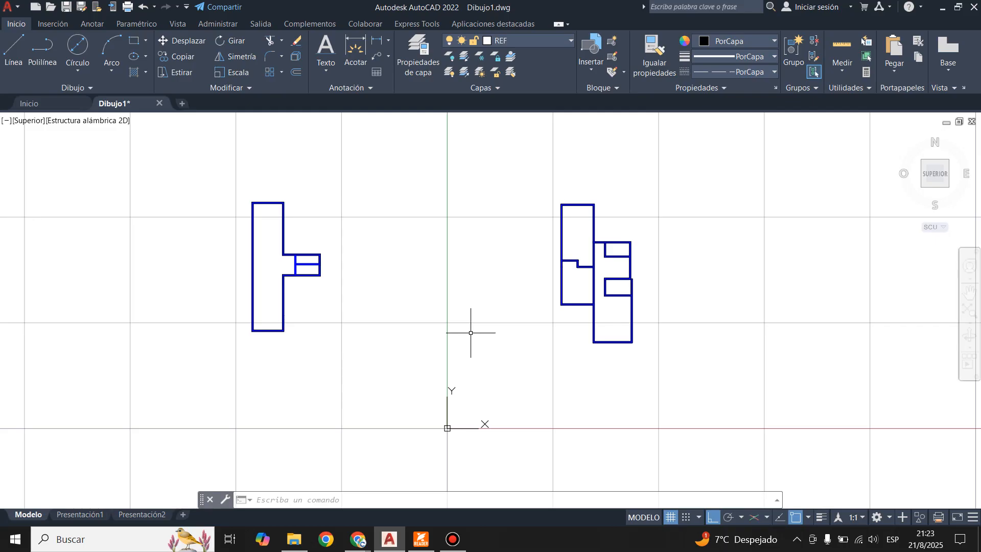
pyautogui.click(421, 538)
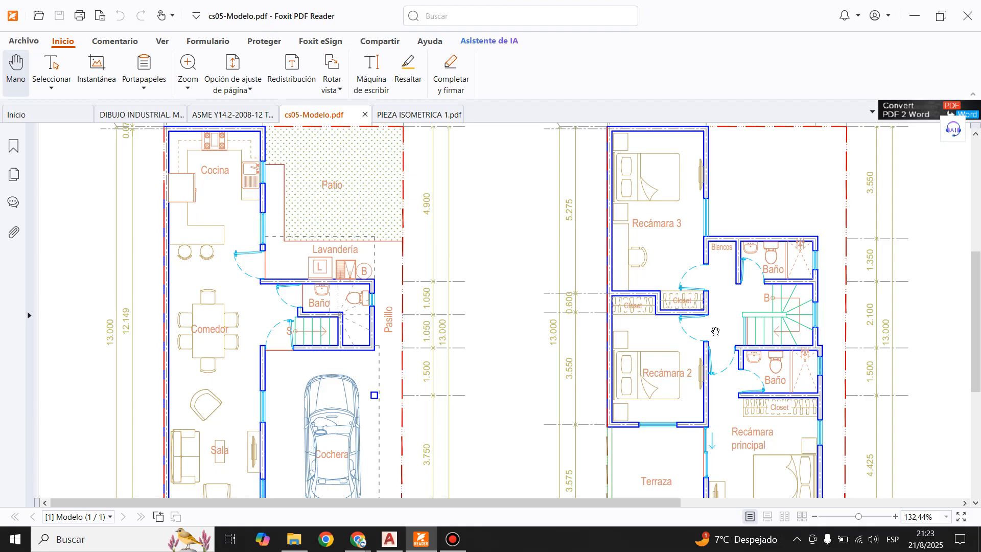
pyautogui.scroll(-3, 714, 330)
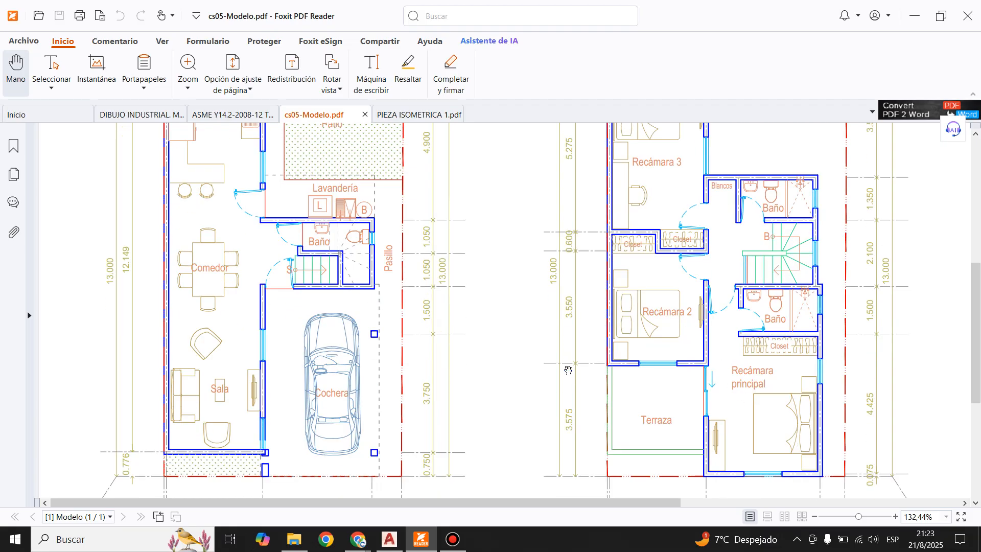
pyautogui.scroll(3, 315, 415)
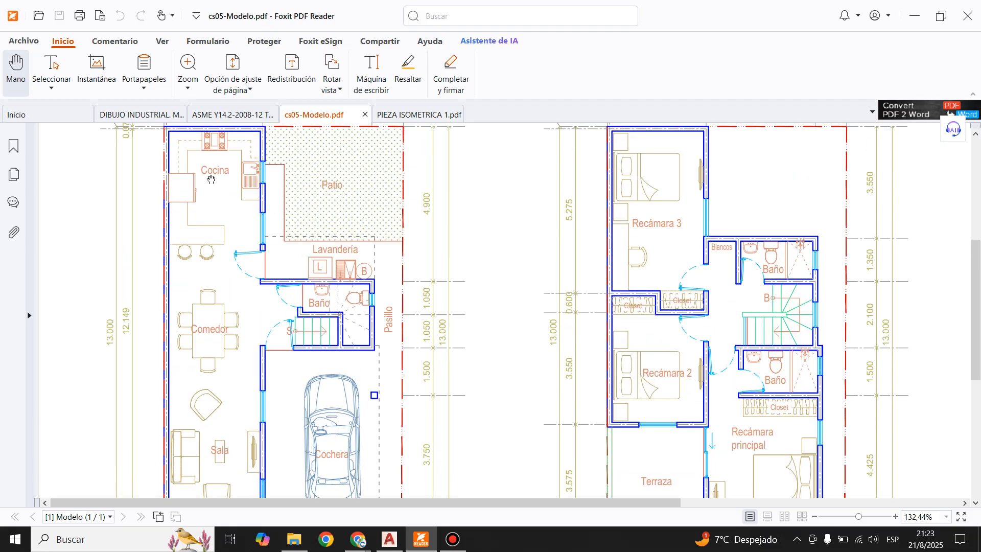
pyautogui.scroll(-5, 299, 263)
pyautogui.scroll(5, 325, 343)
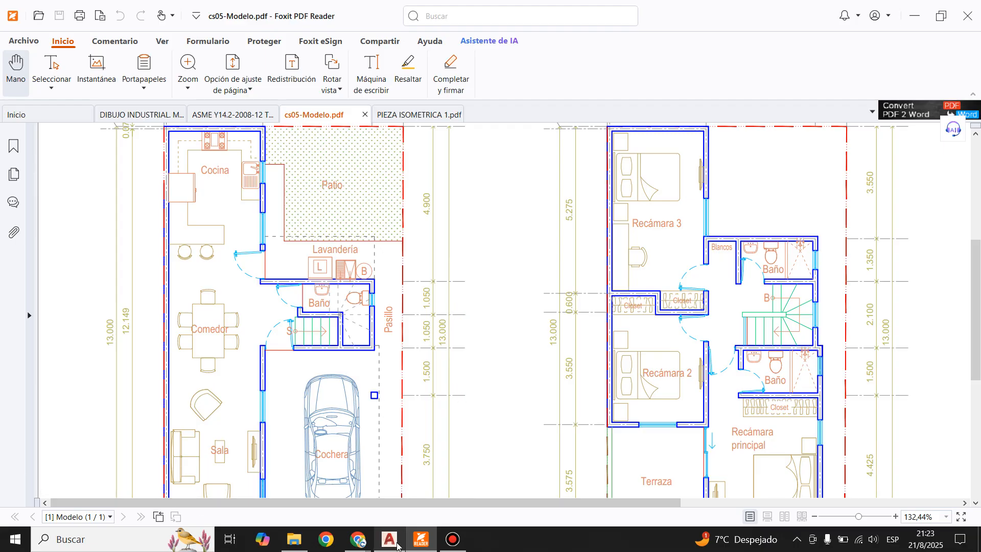
# Step: Switch back to AutoCAD and create a rectangular viewport in Presentación1, filling the frame's full width down to the title block's top edge
pyautogui.click(389, 539)
pyautogui.click(448, 333)
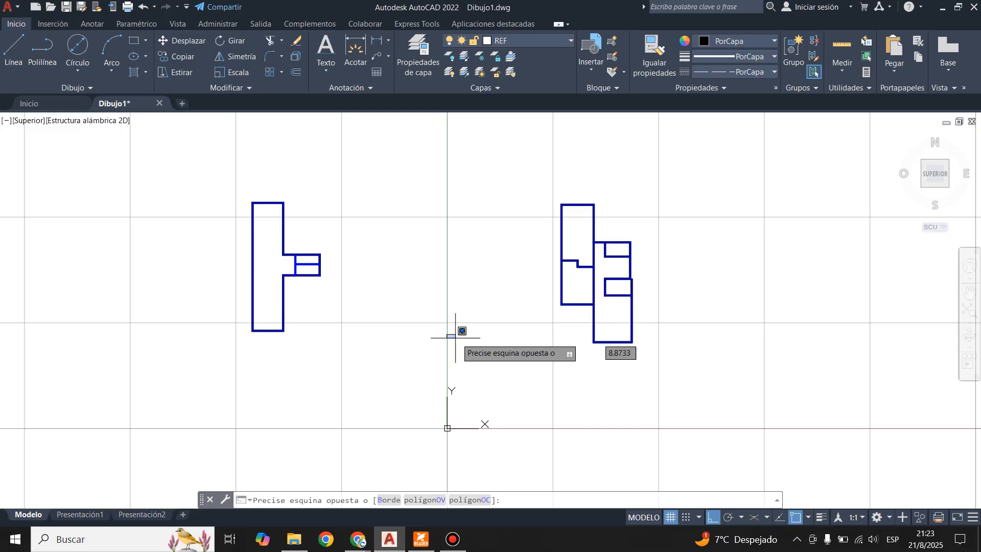
pyautogui.press('Escape')
pyautogui.click(78, 515)
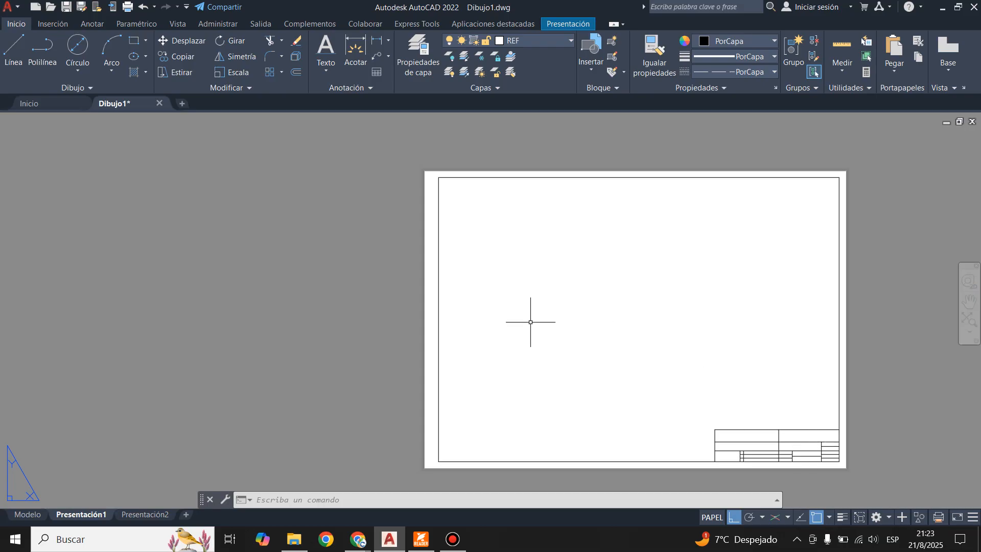
pyautogui.click(563, 24)
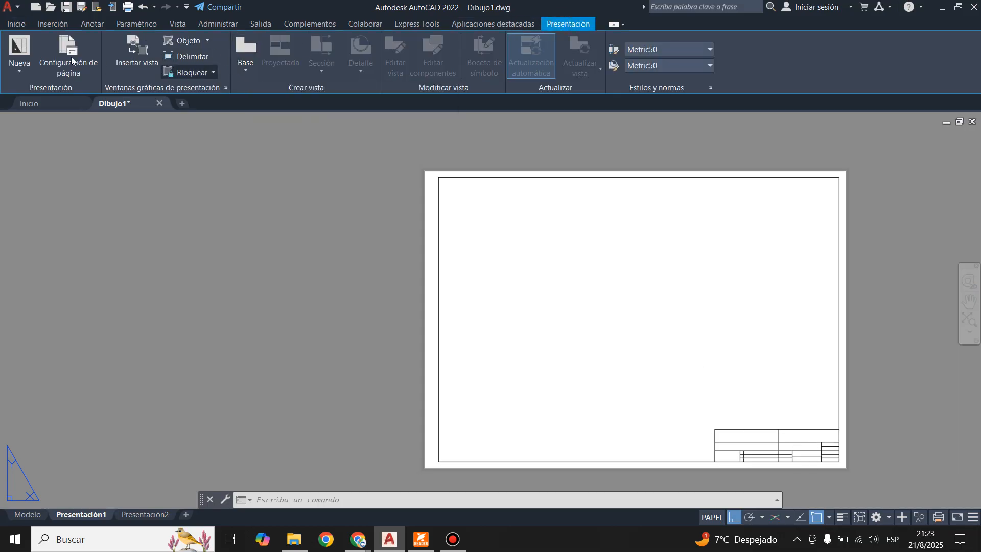
pyautogui.click(192, 41)
pyautogui.click(204, 62)
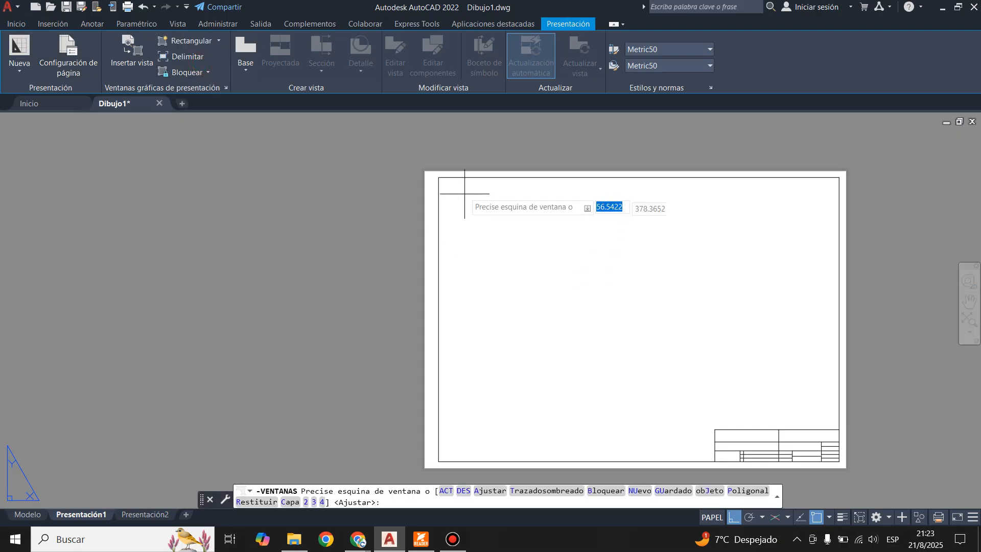
pyautogui.click(438, 177)
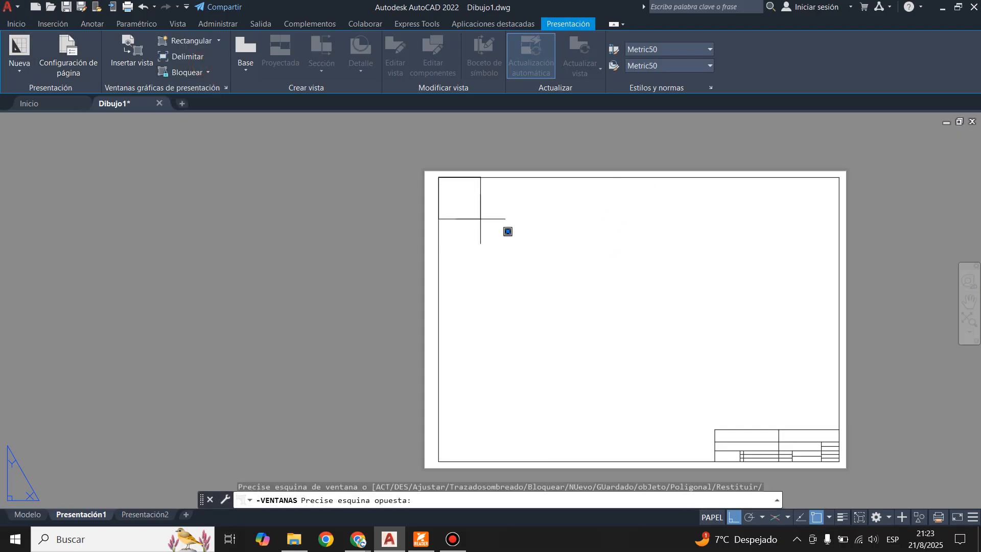
pyautogui.click(839, 429)
# Step: Activate the viewport, pan the model so both floor plans sit around its middle, and return to paper space
pyautogui.doubleClick(544, 352)
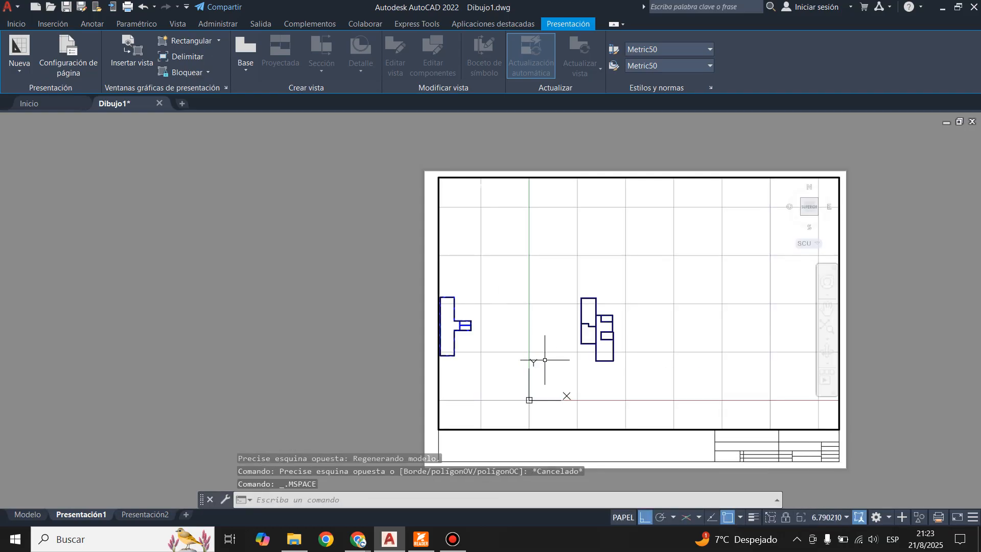
pyautogui.moveTo(715, 355); pyautogui.dragTo(730, 368)
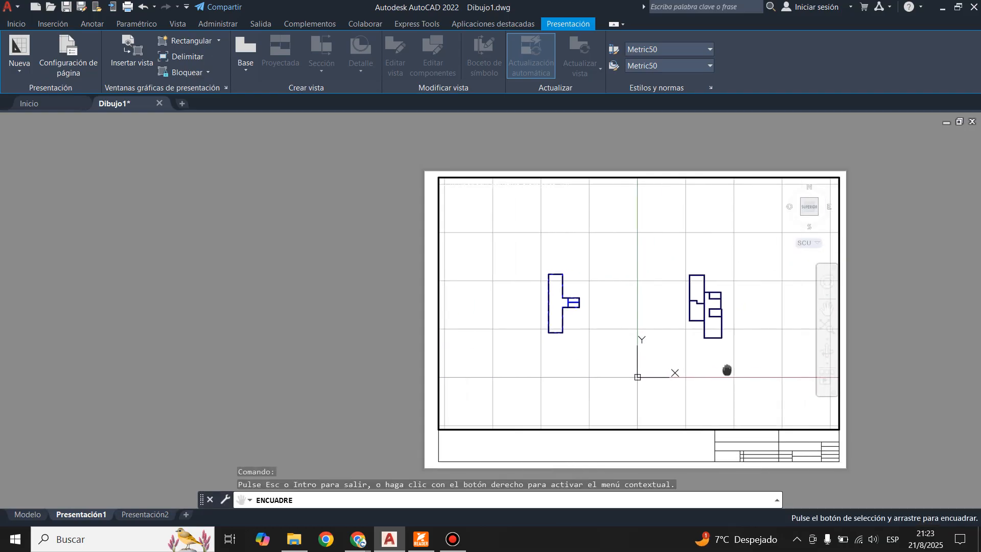
pyautogui.press('Escape')
pyautogui.doubleClick(606, 453)
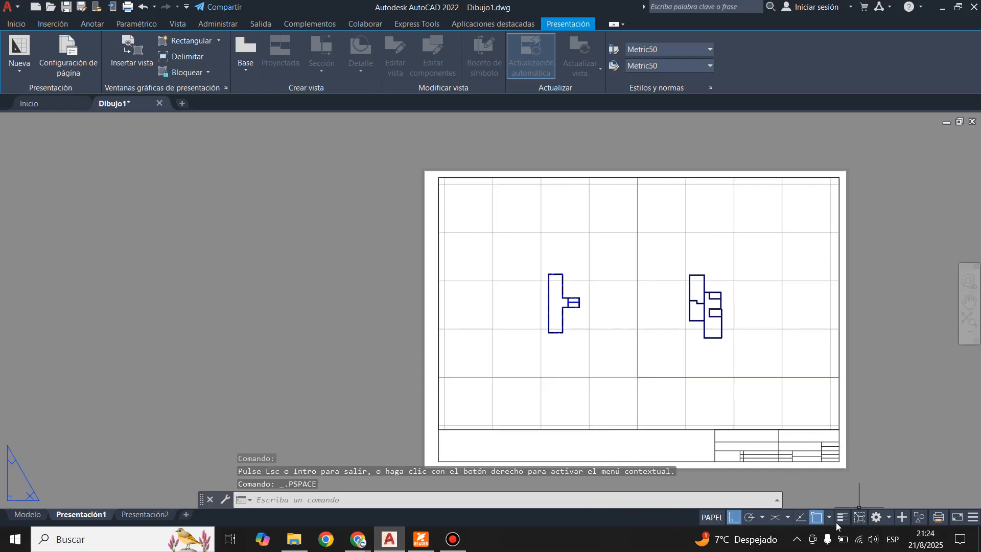
# Step: Reactivate the viewport and delete every scale except 1:1 from the drawing scale list
pyautogui.doubleClick(736, 407)
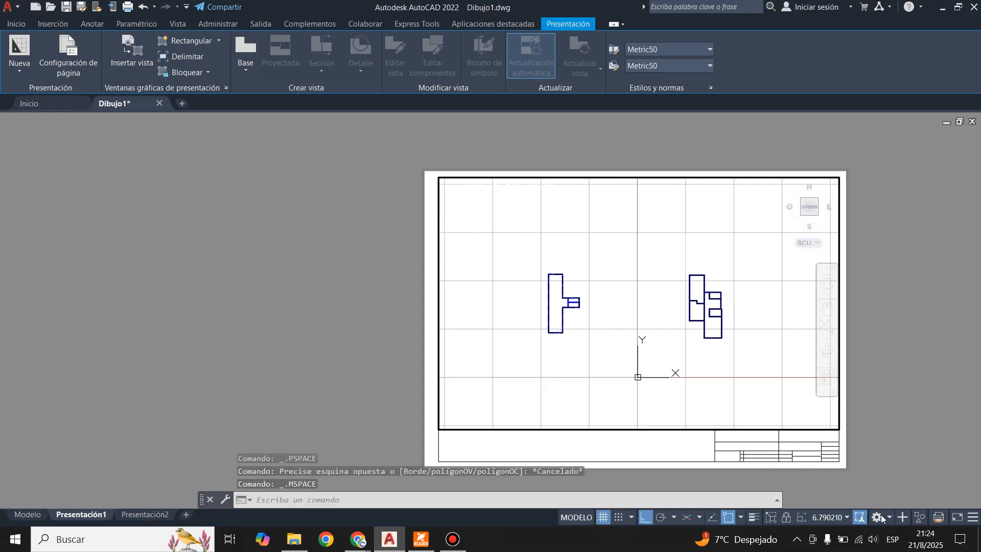
pyautogui.click(842, 518)
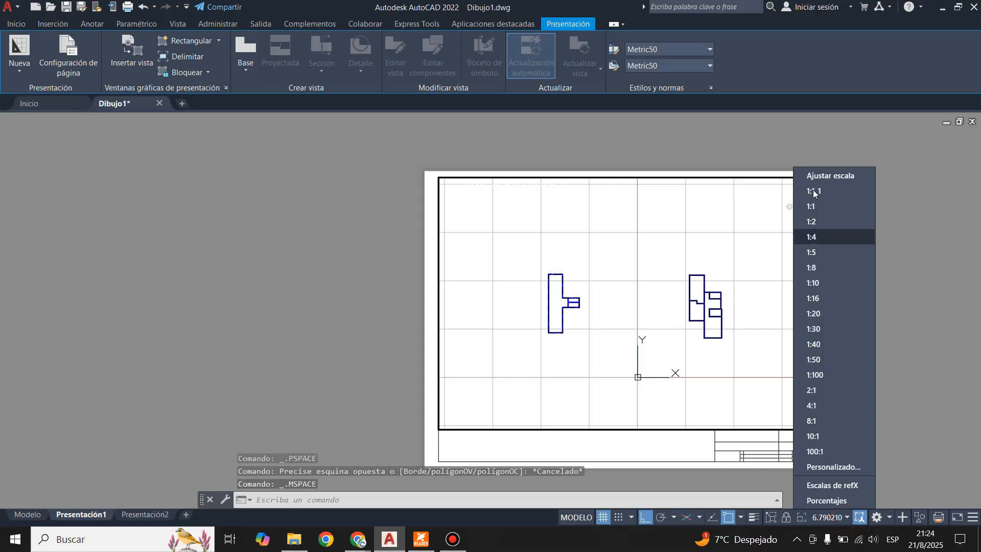
pyautogui.click(829, 466)
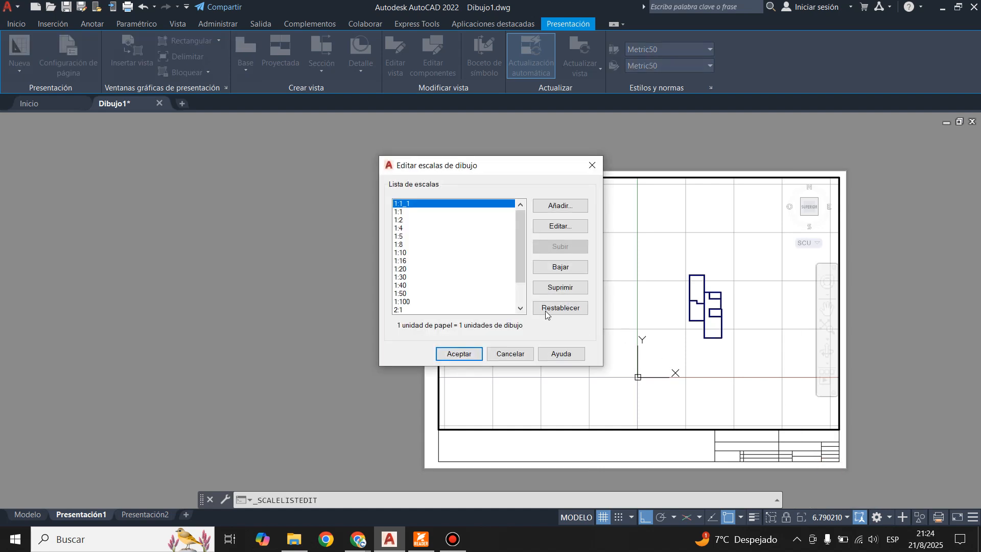
pyautogui.scroll(-1, 410, 311)
pyautogui.scroll(-1, 411, 312)
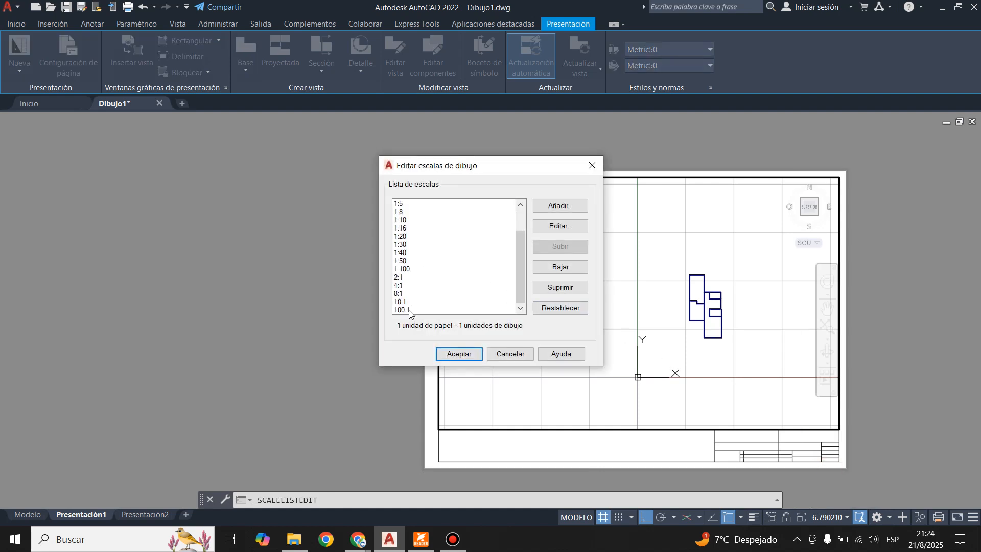
pyautogui.click(408, 309)
pyautogui.click(553, 288)
pyautogui.click(554, 288)
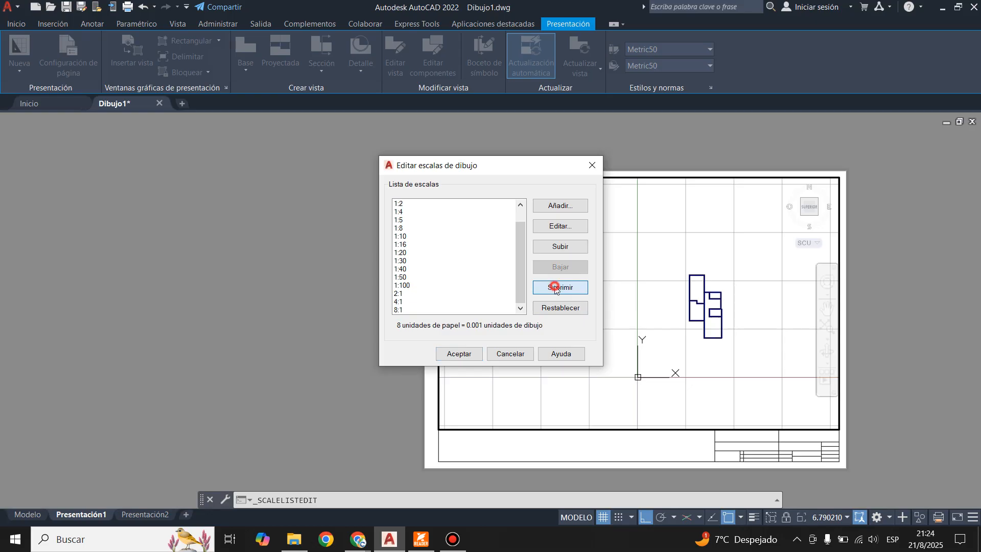
pyautogui.click(554, 288)
pyautogui.click(554, 288)
pyautogui.click(555, 288)
pyautogui.click(554, 288)
pyautogui.click(556, 288)
pyautogui.click(555, 288)
pyautogui.click(555, 288)
pyautogui.click(556, 288)
pyautogui.click(556, 288)
pyautogui.click(555, 288)
pyautogui.click(555, 288)
pyautogui.click(555, 288)
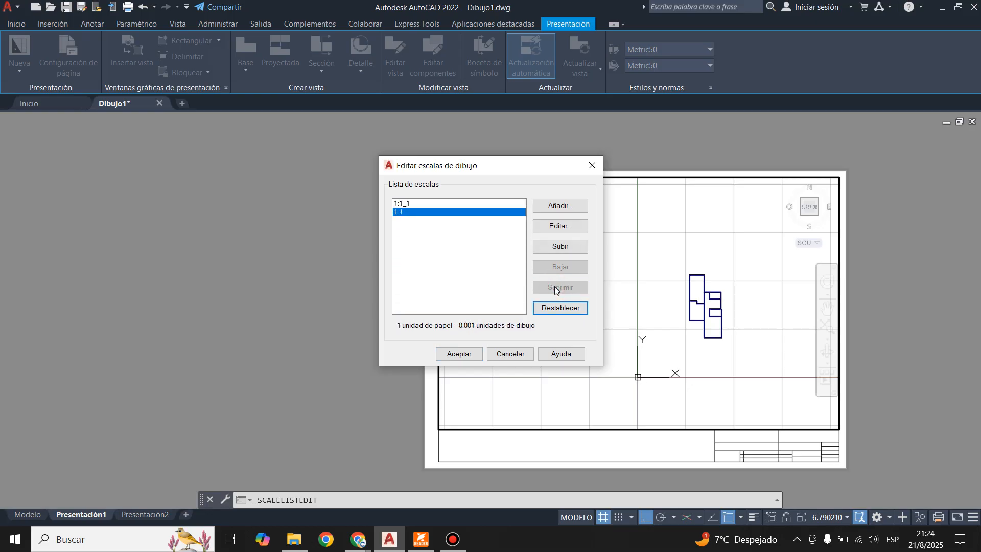
pyautogui.click(425, 204)
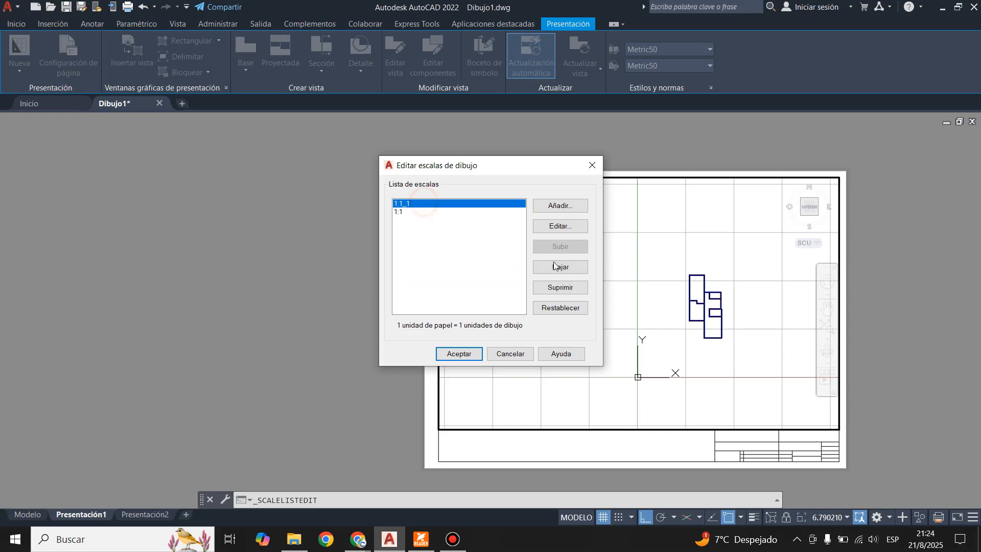
pyautogui.click(559, 287)
pyautogui.click(447, 247)
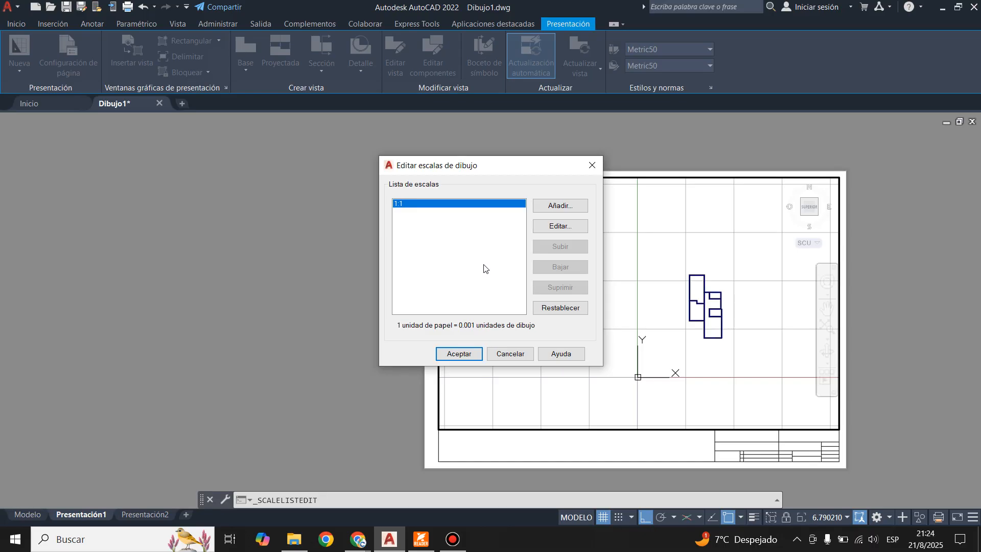
# Step: Add a scale named 1:50 with 1000 paper units equal to 50 drawing units
pyautogui.click(558, 207)
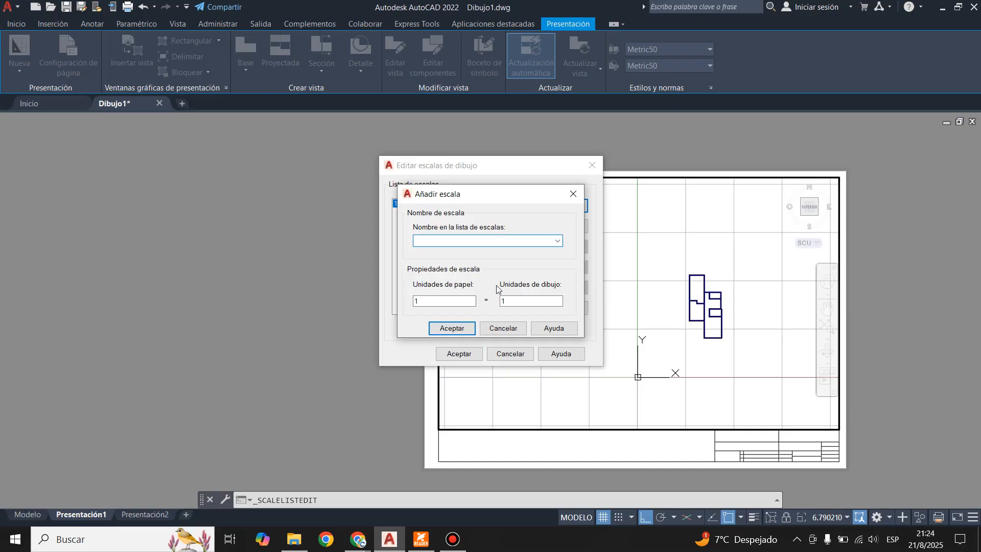
pyautogui.write('1:50')
pyautogui.click(444, 302)
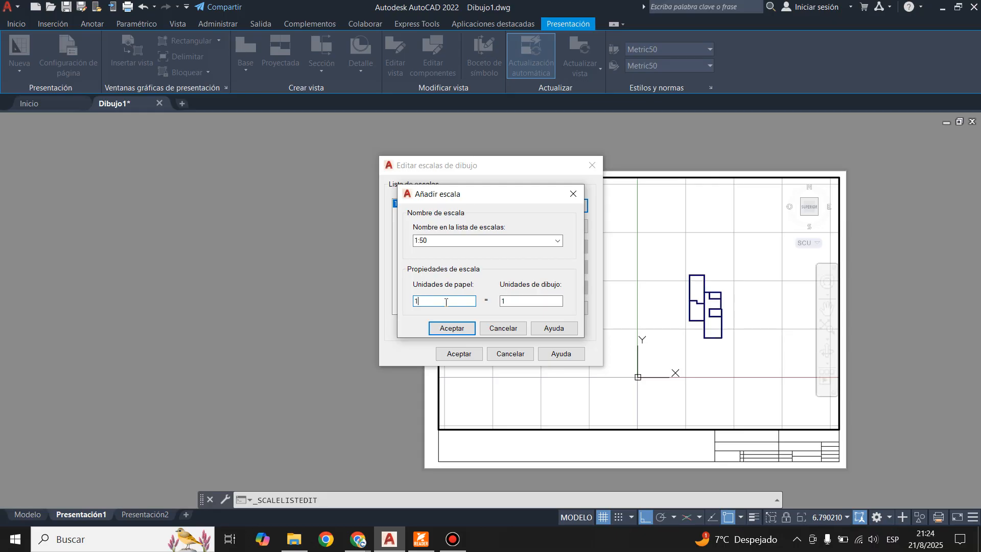
pyautogui.write('000')
pyautogui.click(521, 301)
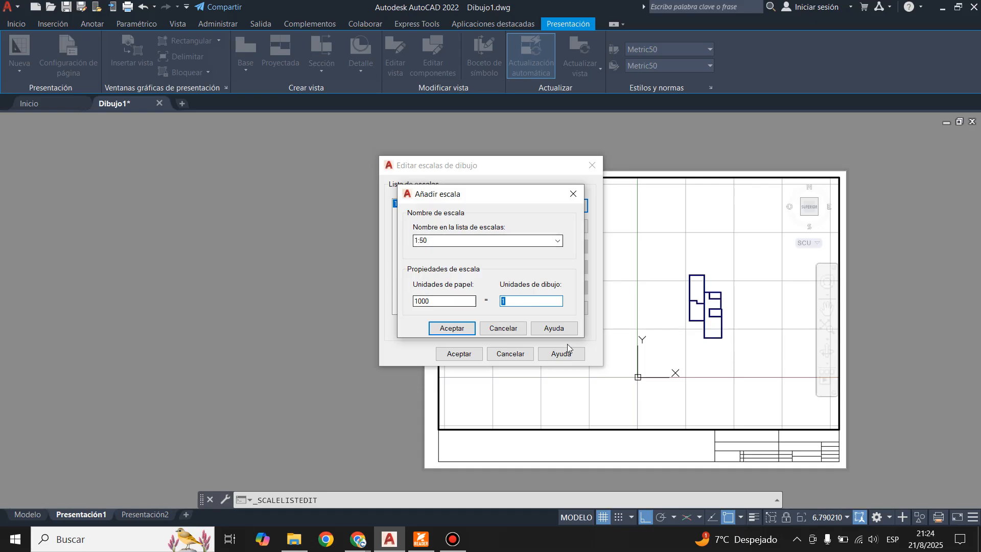
pyautogui.write('50')
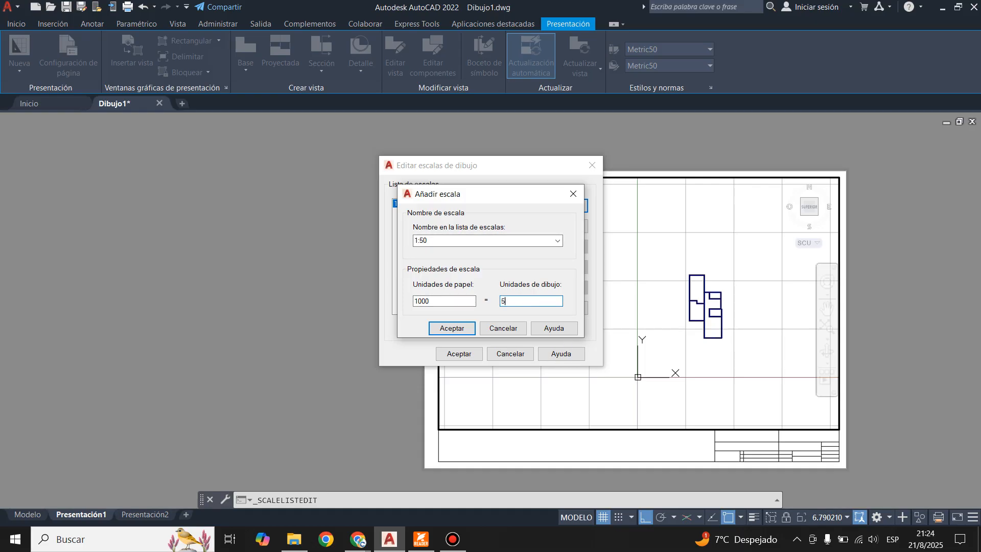
pyautogui.click(452, 329)
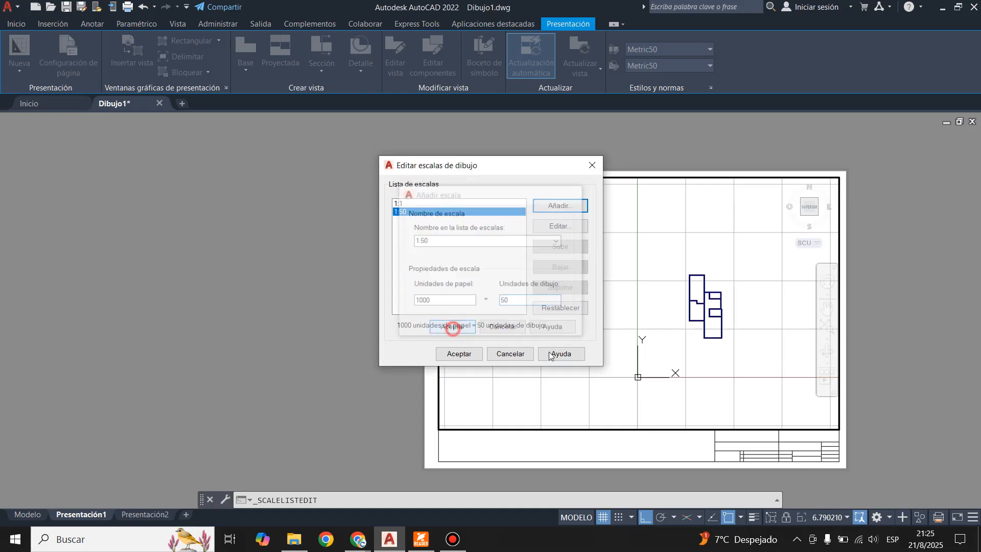
# Step: Add a scale named 1:100 with 1000 paper units equal to 100 drawing units and save the scale list
pyautogui.click(560, 206)
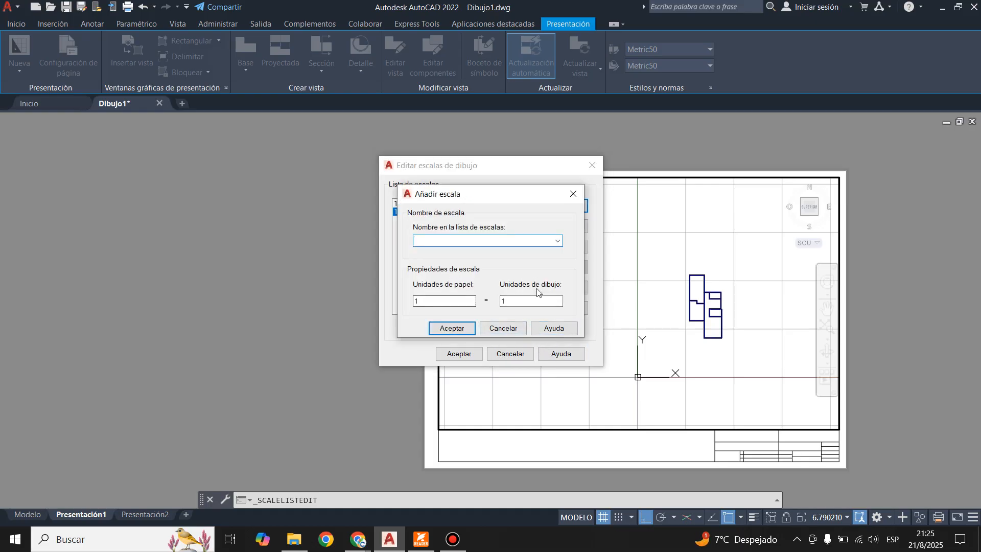
pyautogui.write('1:100')
pyautogui.click(444, 301)
pyautogui.write('000')
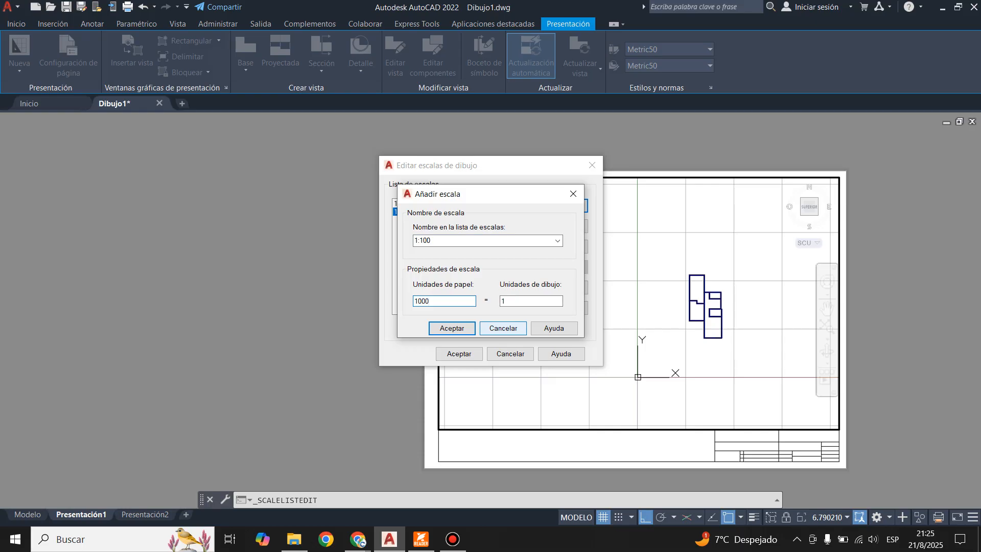
pyautogui.click(527, 302)
pyautogui.write('00')
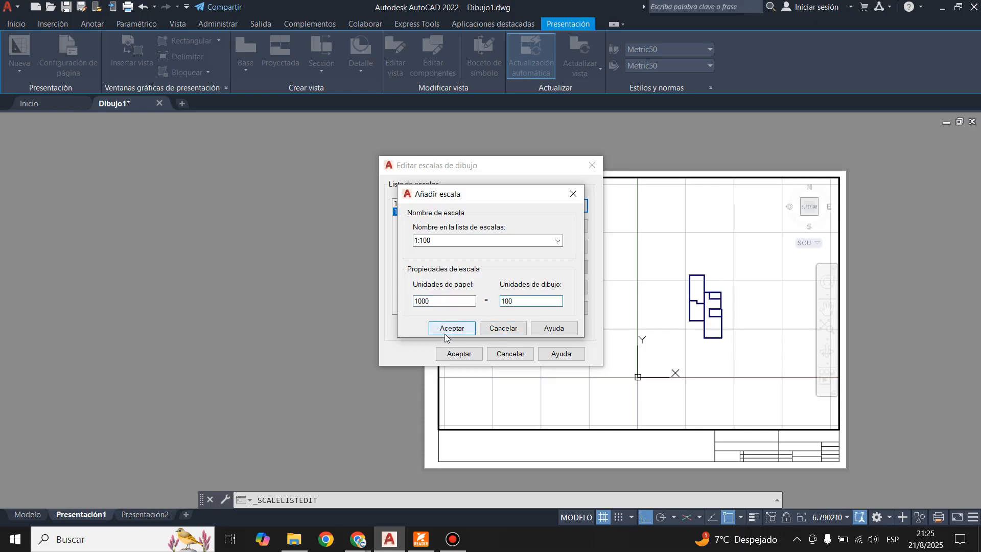
pyautogui.click(446, 330)
pyautogui.click(452, 352)
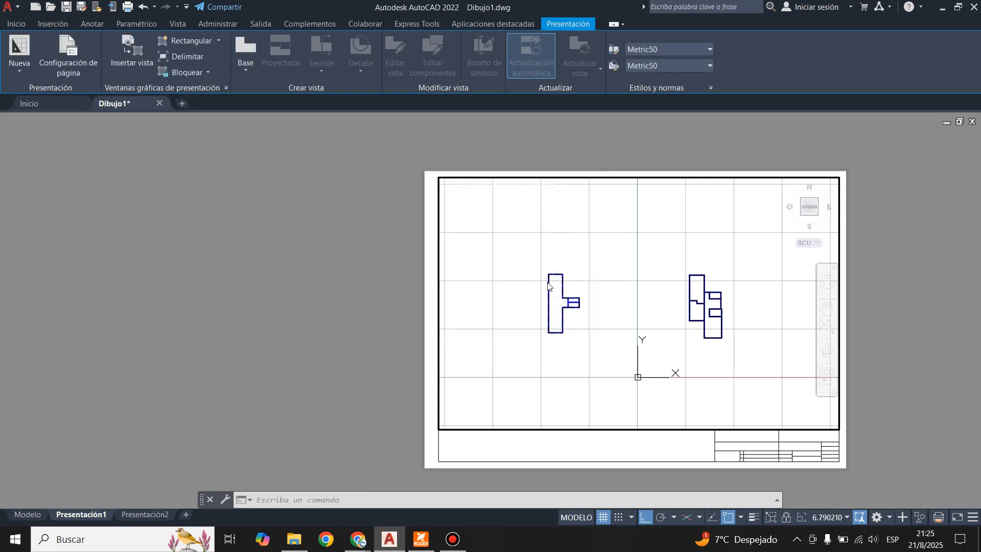
pyautogui.click(525, 325)
pyautogui.click(537, 348)
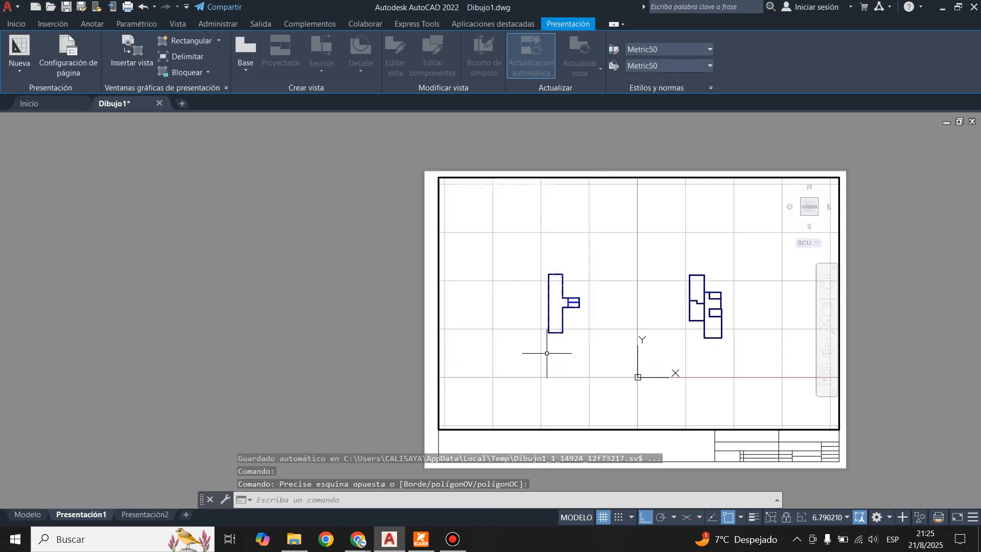
# Step: Set the active viewport's scale to 1:50, pan the model until the right-hand floor plan fits inside, and return to paper space
pyautogui.click(847, 517)
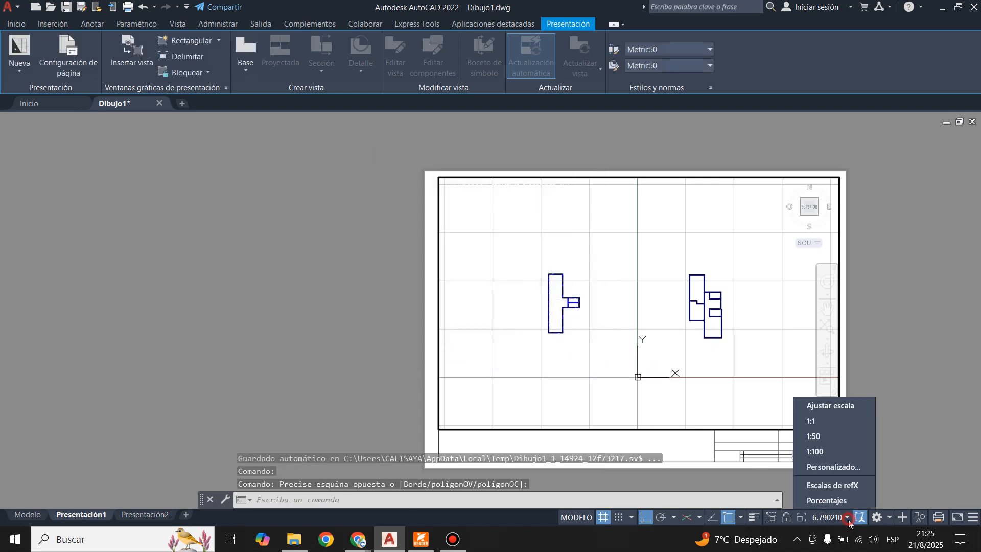
pyautogui.click(815, 436)
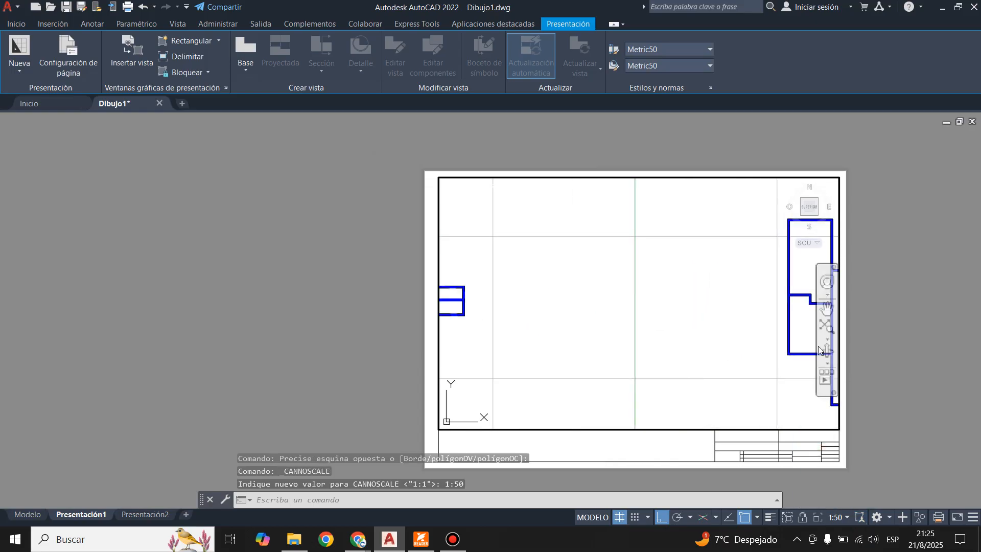
pyautogui.click(827, 307)
pyautogui.moveTo(562, 352); pyautogui.dragTo(656, 366)
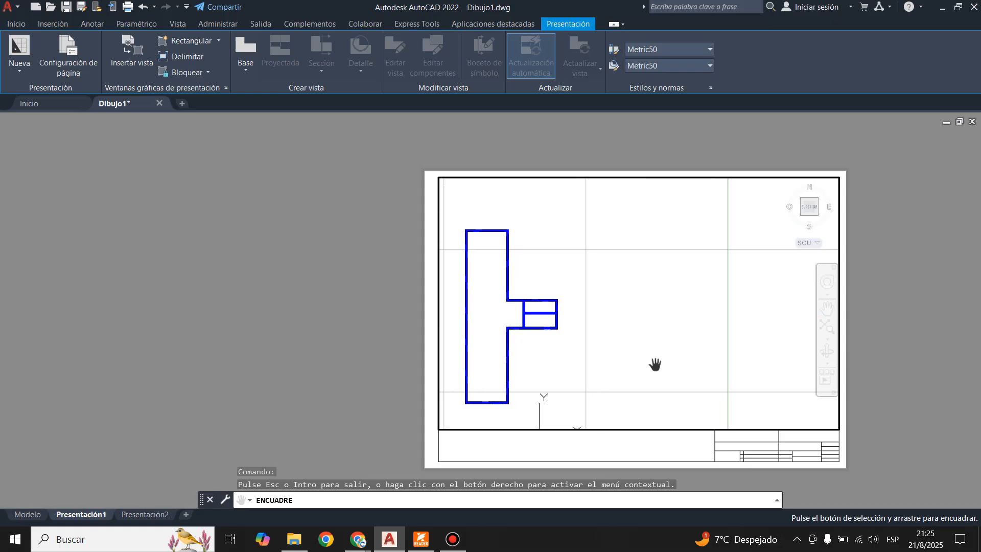
pyautogui.moveTo(716, 363)
pyautogui.mouseDown()
pyautogui.moveTo(528, 355)
pyautogui.moveTo(533, 336)
pyautogui.mouseUp()
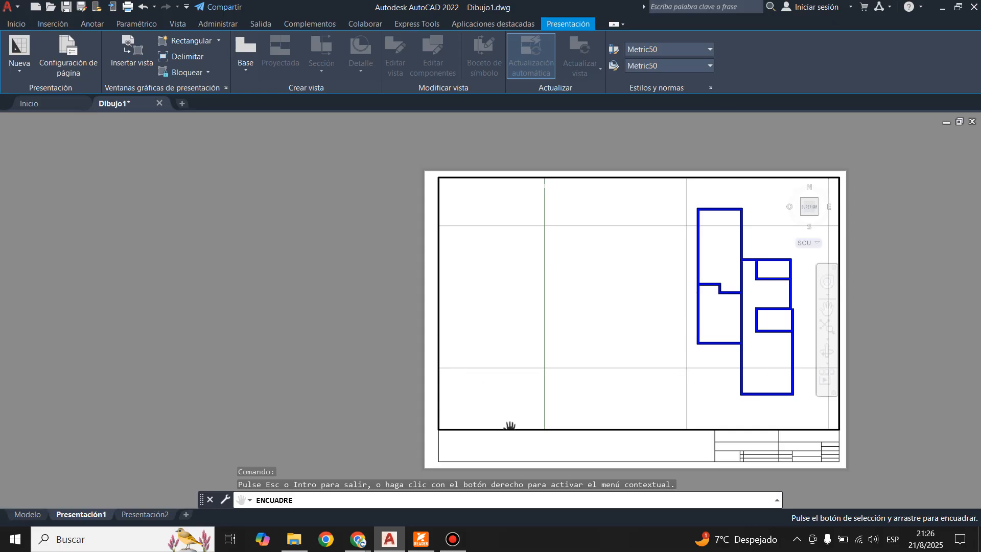
pyautogui.press('Escape')
pyautogui.doubleClick(531, 452)
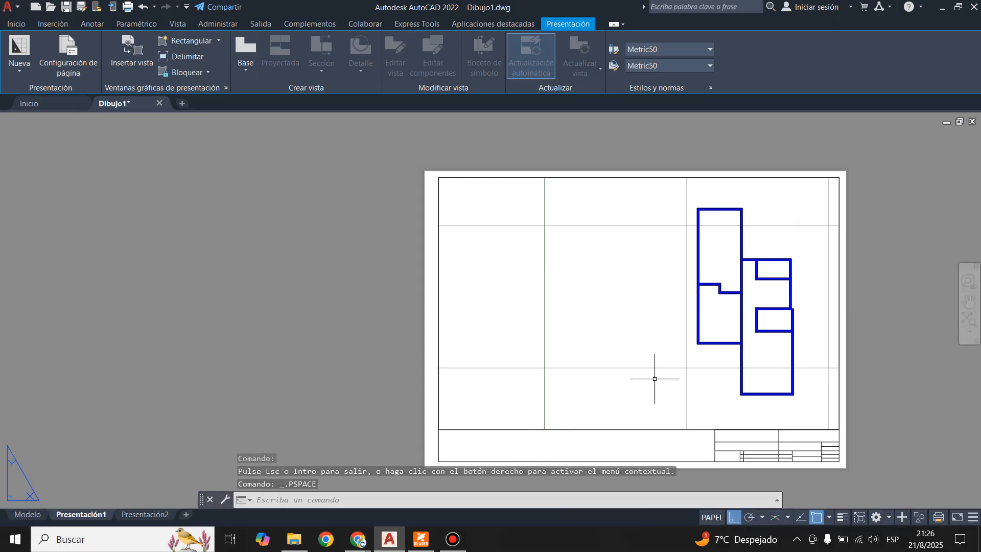
# Step: In model space, move the T-shaped floor plan horizontally to just beside the other plan, then return to the Presentación1 layout
pyautogui.click(26, 514)
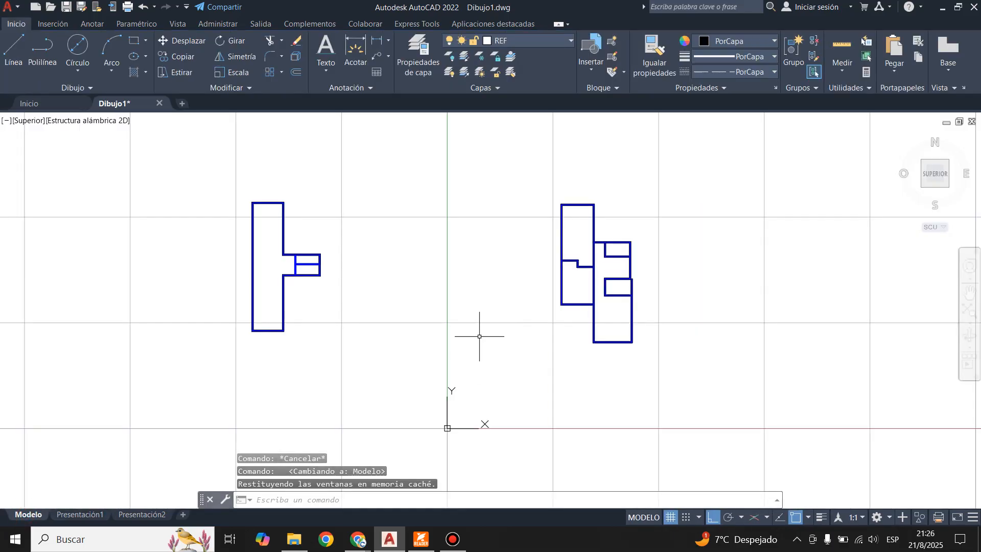
pyautogui.click(208, 175)
pyautogui.click(382, 367)
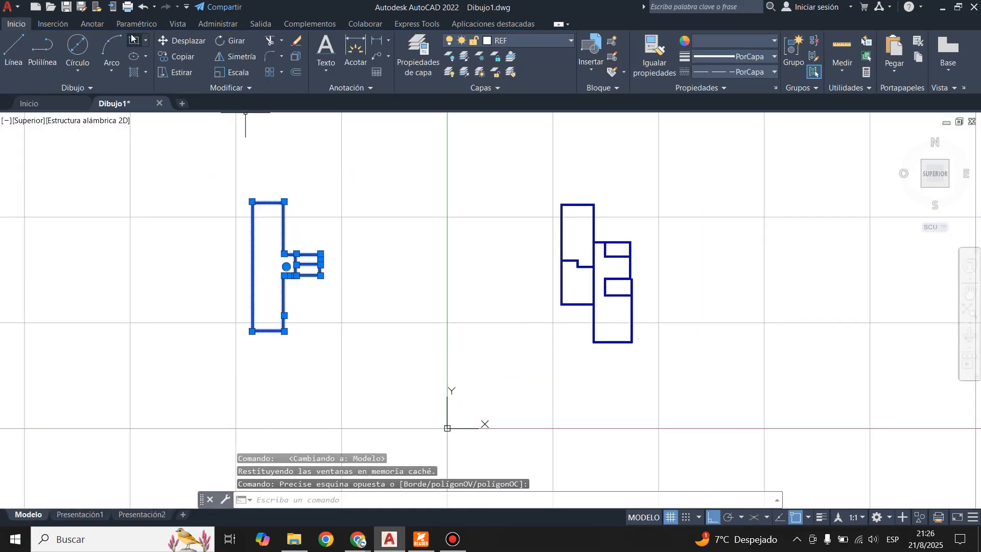
pyautogui.click(186, 41)
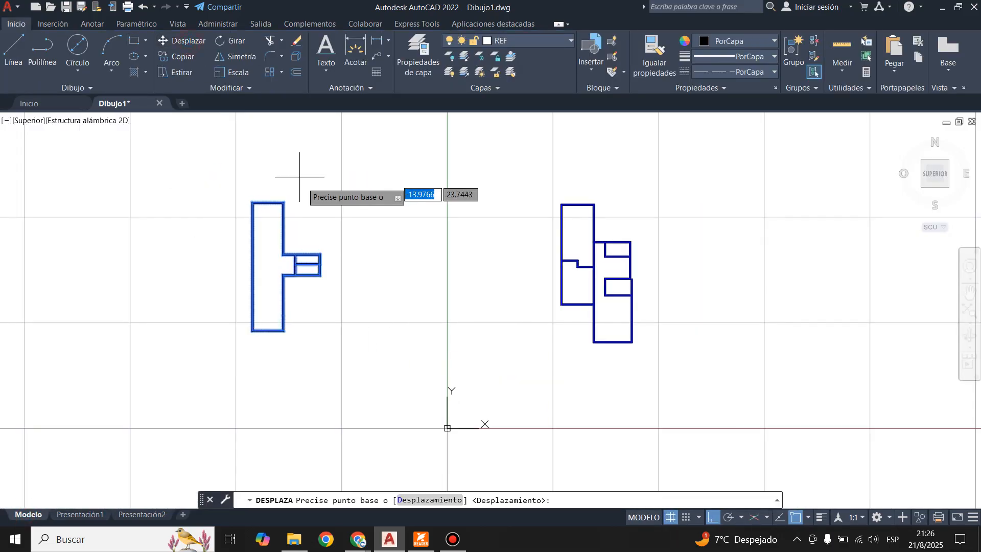
pyautogui.click(284, 203)
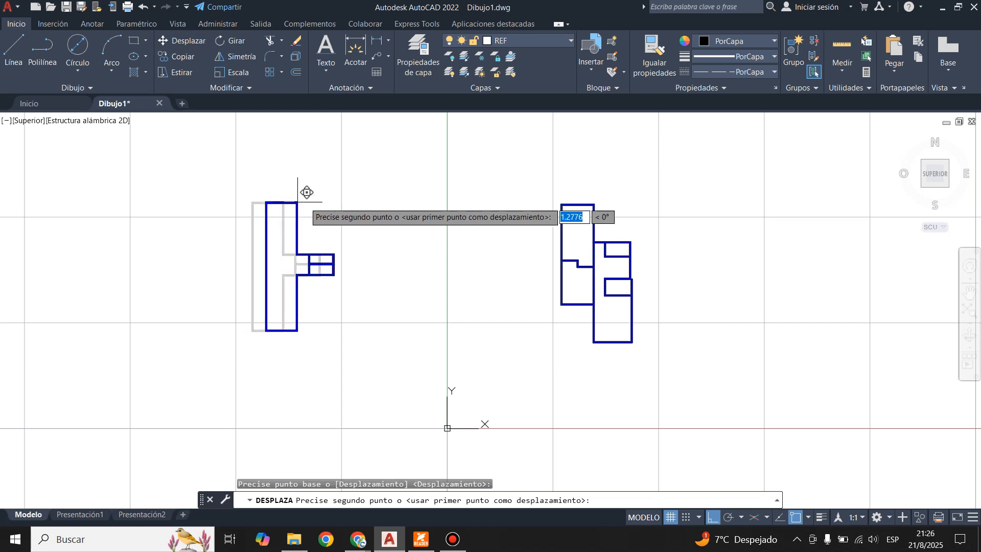
pyautogui.click(488, 197)
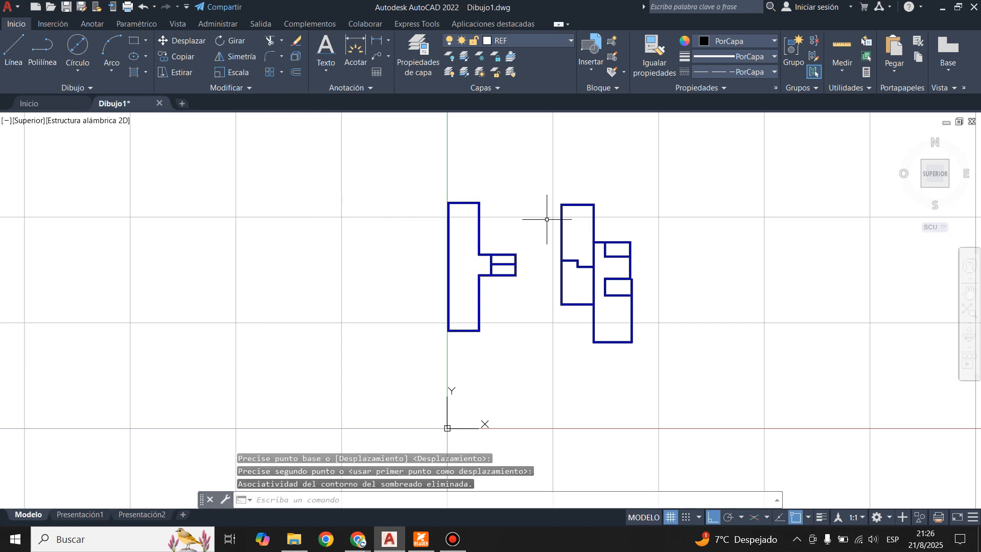
pyautogui.press('Escape')
pyautogui.click(80, 514)
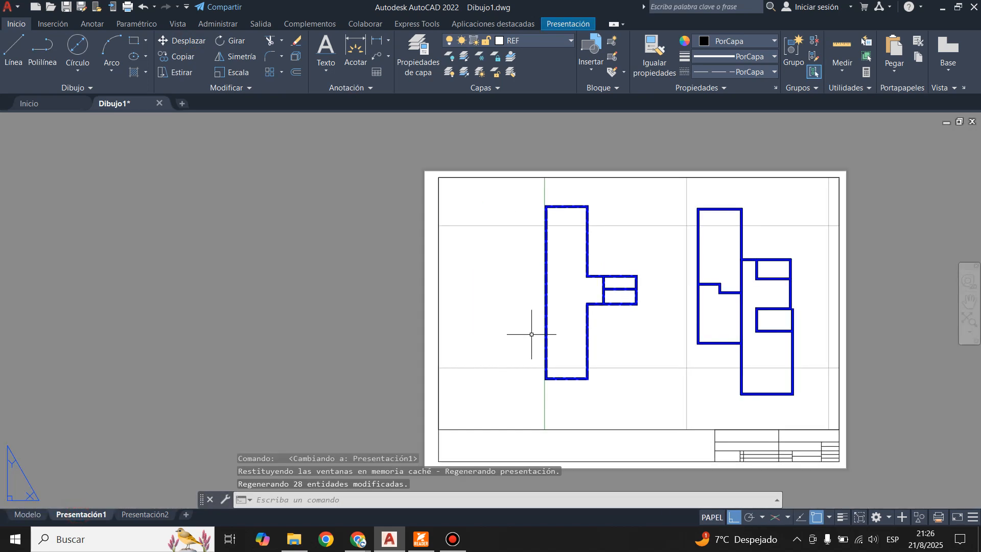
pyautogui.click(27, 514)
pyautogui.click(405, 176)
pyautogui.click(521, 406)
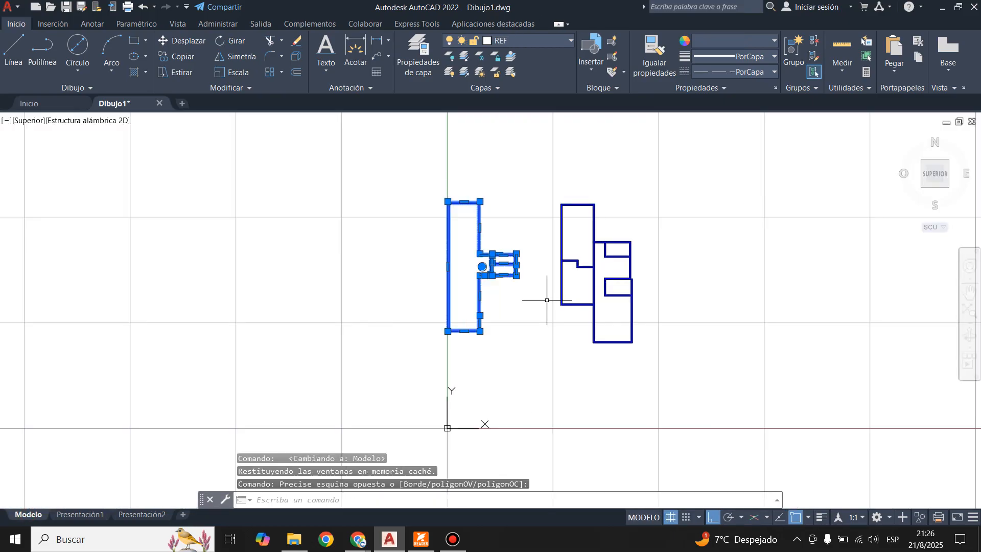
pyautogui.scroll(3, 510, 217)
pyautogui.press('Escape')
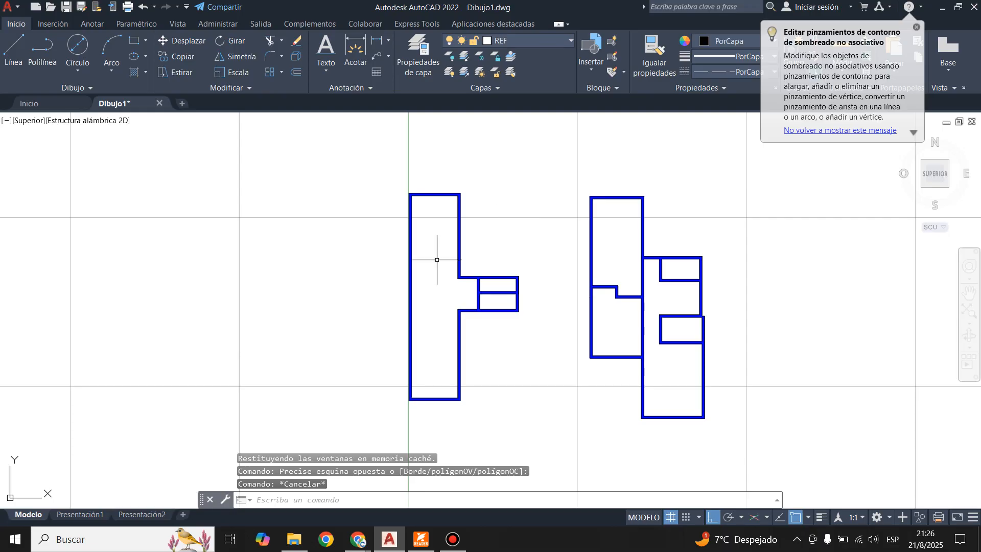
pyautogui.click(72, 515)
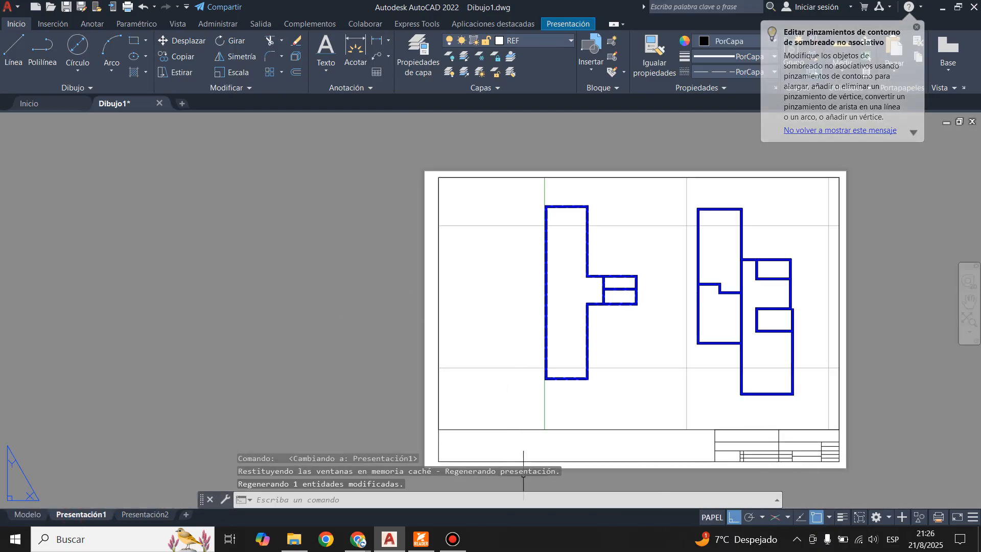
# Step: Activate the viewport and add a scale named 1:200 with 1000 paper units equal to 200 drawing units, saving the scale list
pyautogui.click(531, 454)
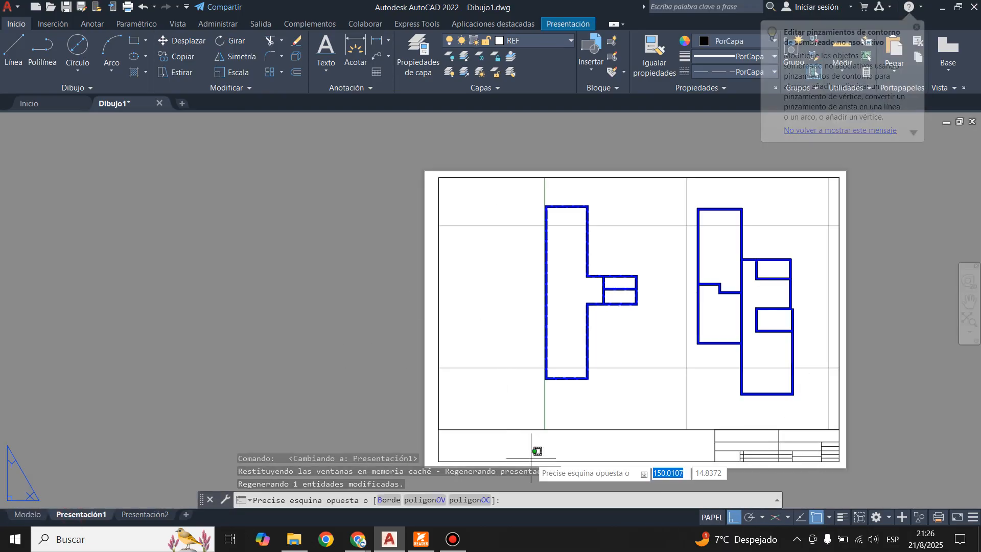
pyautogui.doubleClick(499, 388)
pyautogui.click(847, 517)
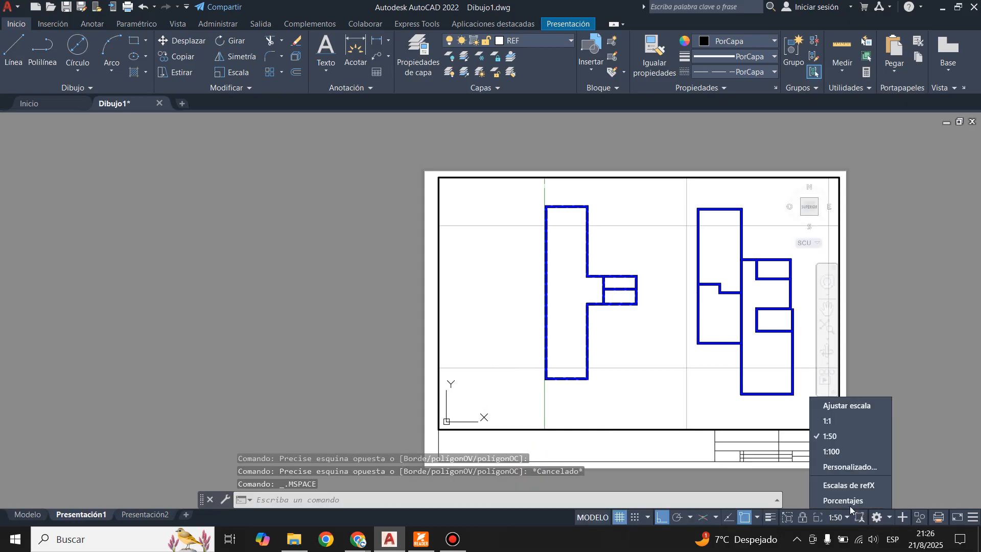
pyautogui.click(857, 468)
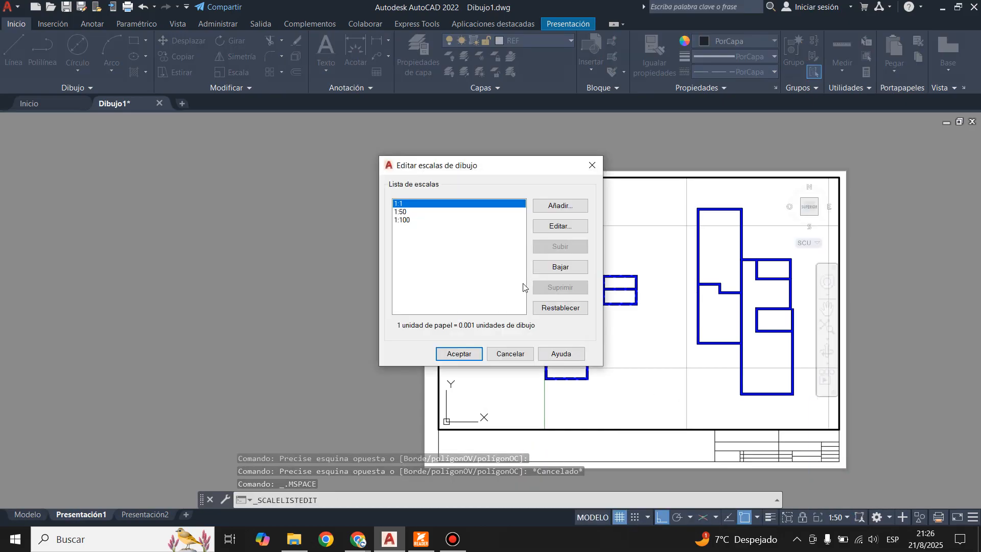
pyautogui.click(560, 206)
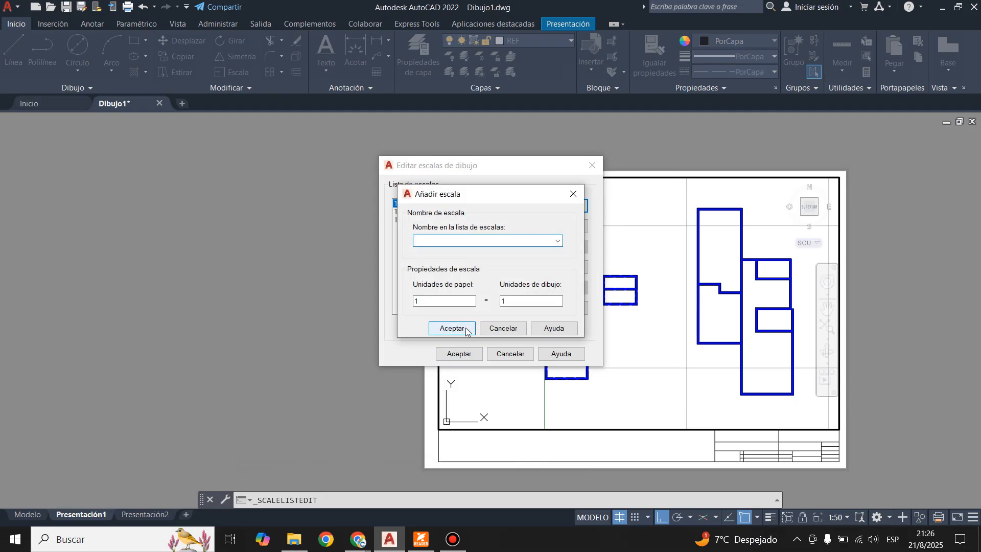
pyautogui.write('1:200')
pyautogui.click(437, 301)
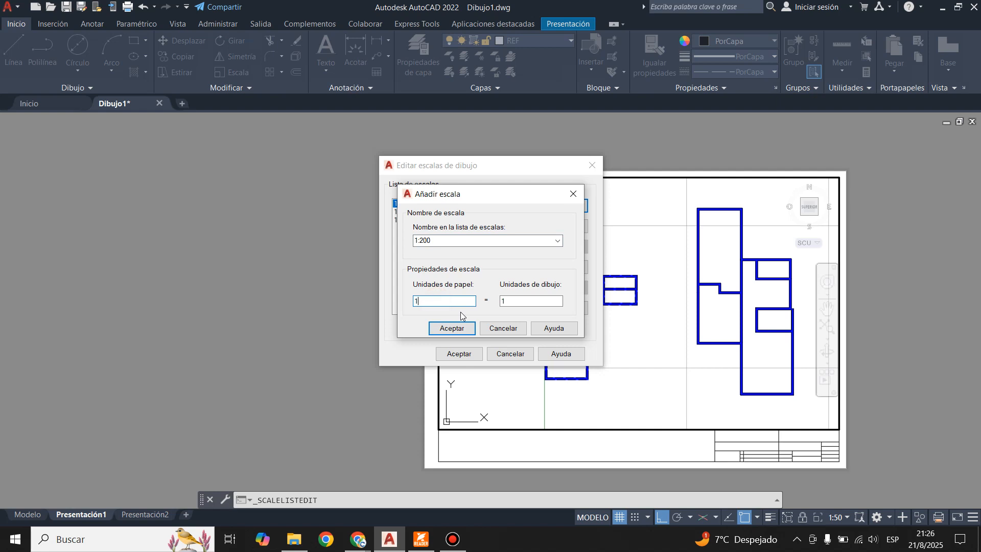
pyautogui.write('000')
pyautogui.doubleClick(524, 300)
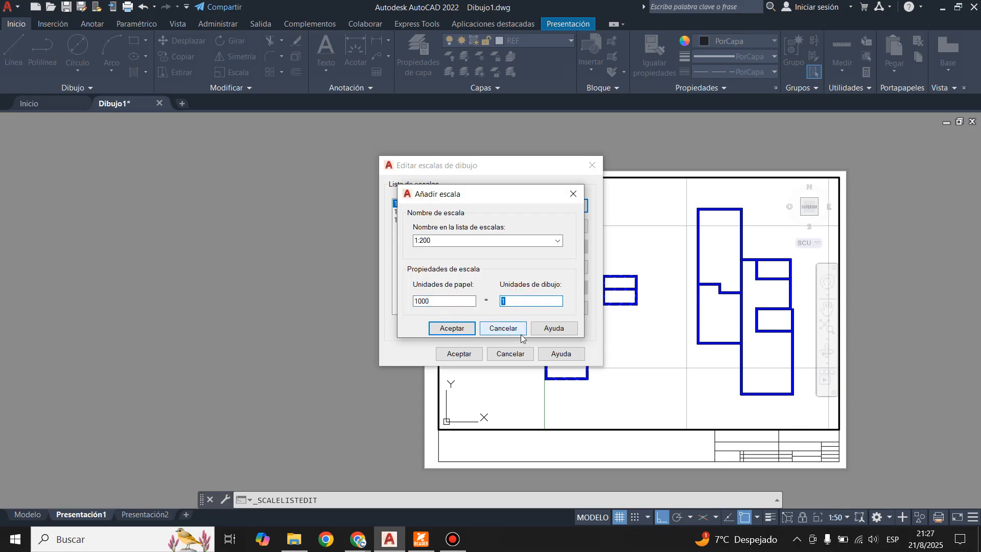
pyautogui.write('200')
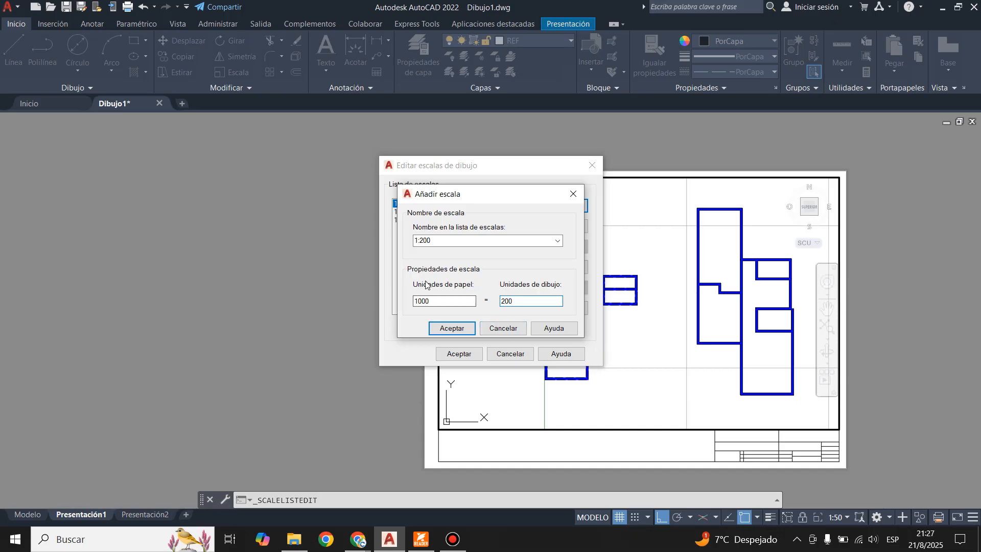
pyautogui.click(450, 328)
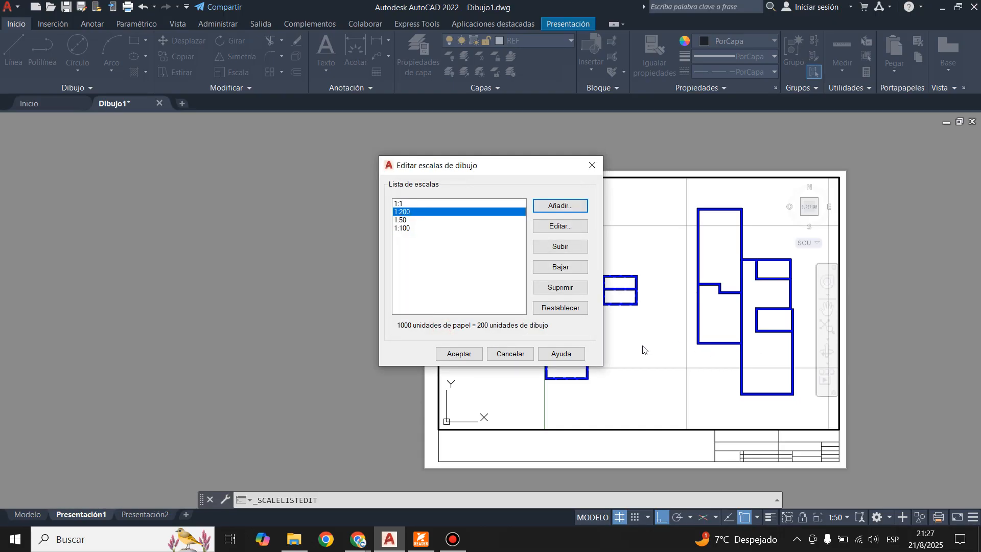
pyautogui.click(459, 353)
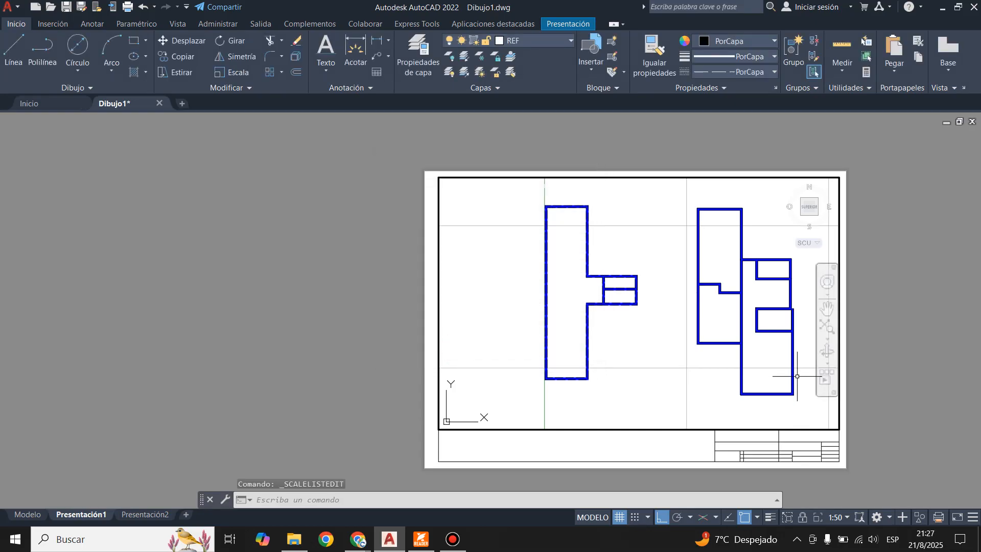
# Step: Try the viewport at the 1:100 and 1:200 scales
pyautogui.click(677, 375)
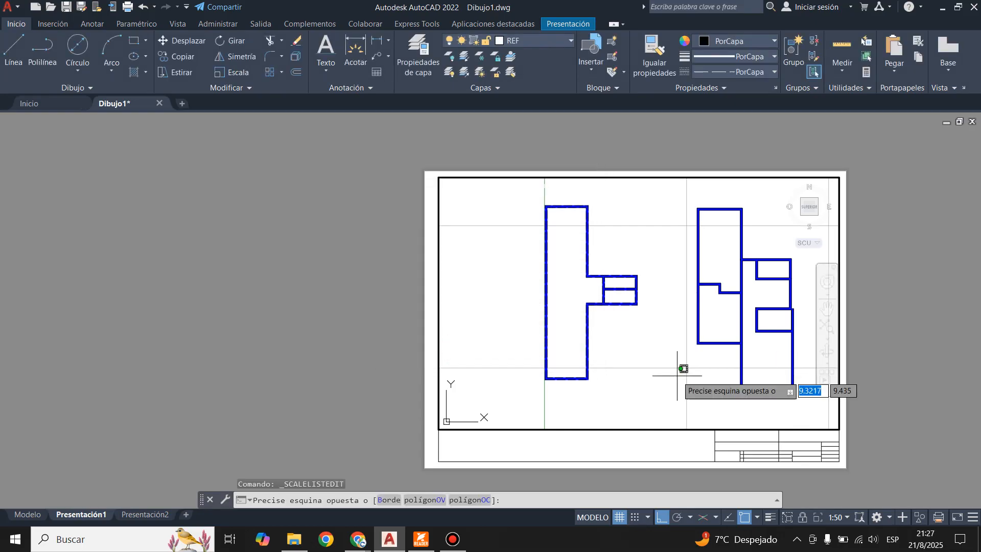
pyautogui.click(848, 518)
pyautogui.click(837, 454)
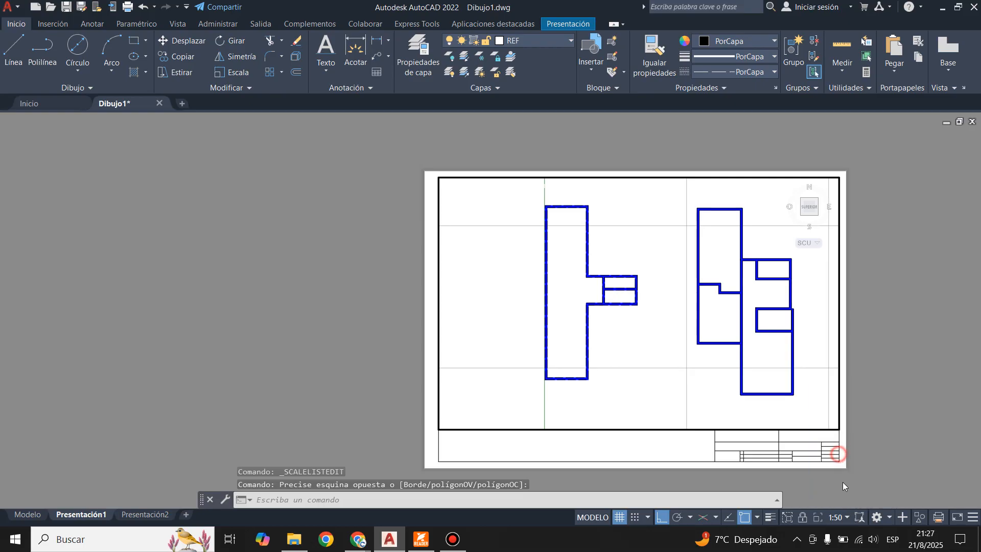
pyautogui.click(848, 518)
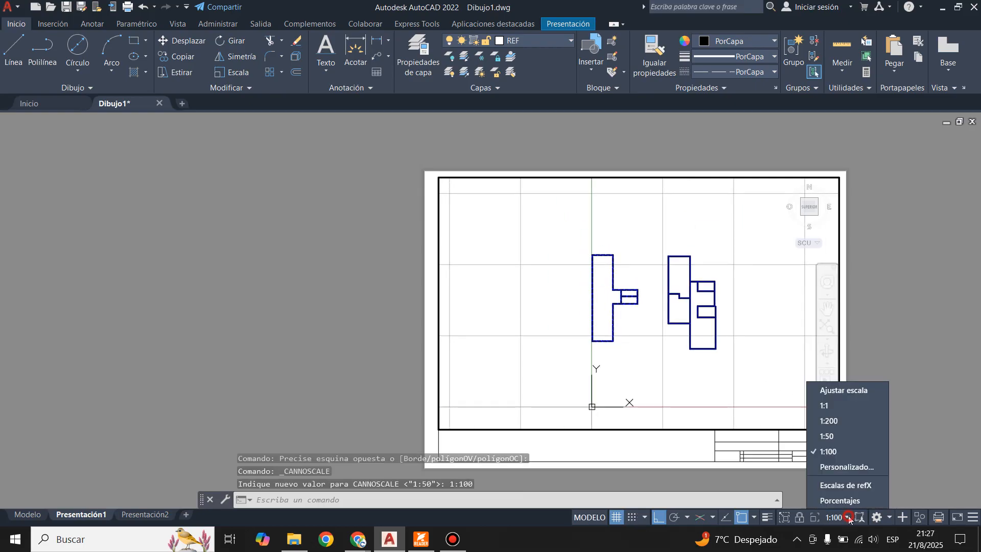
pyautogui.click(839, 421)
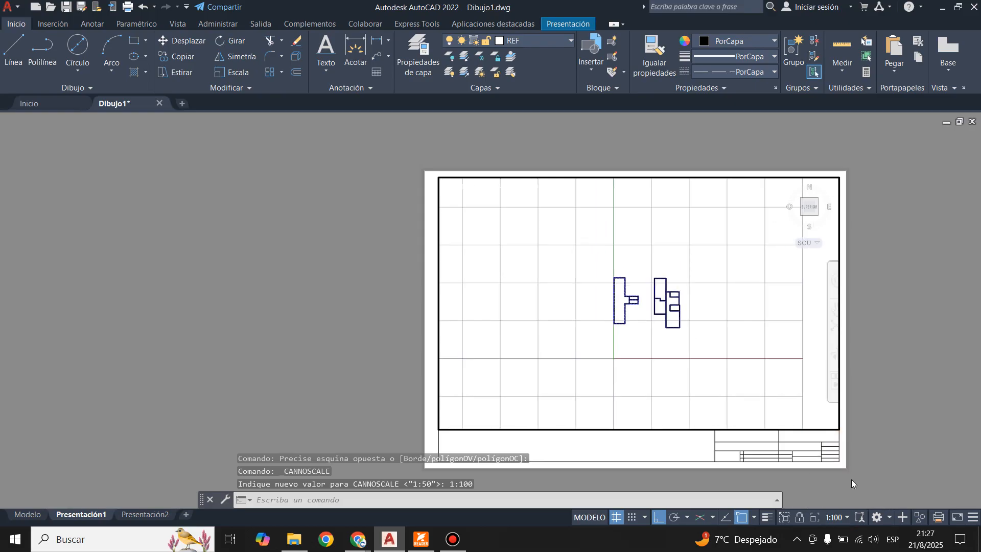
# Step: Set the viewport scale to 1:50, pan the model to centre both floor plans, and return to paper space
pyautogui.click(848, 517)
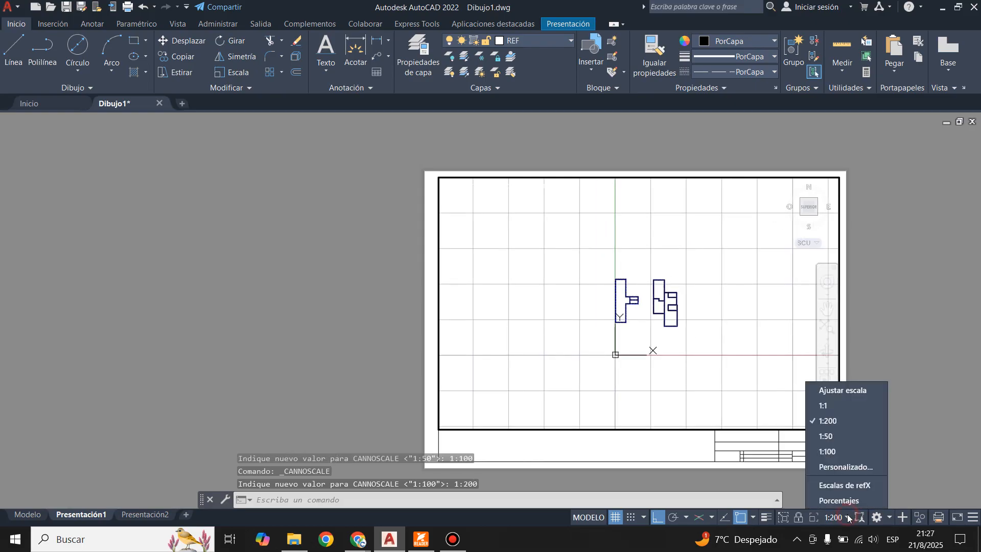
pyautogui.click(825, 437)
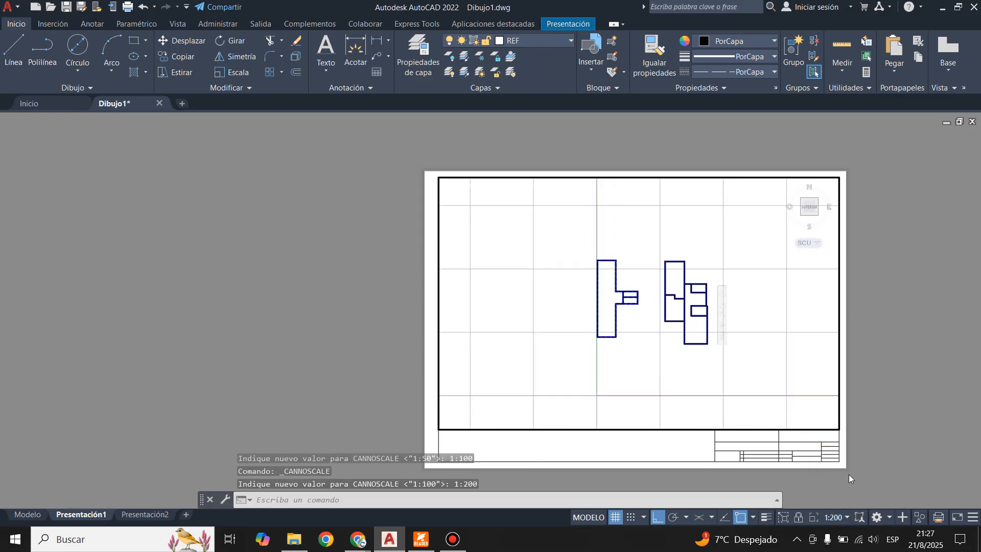
pyautogui.click(828, 308)
pyautogui.moveTo(706, 354); pyautogui.dragTo(680, 356)
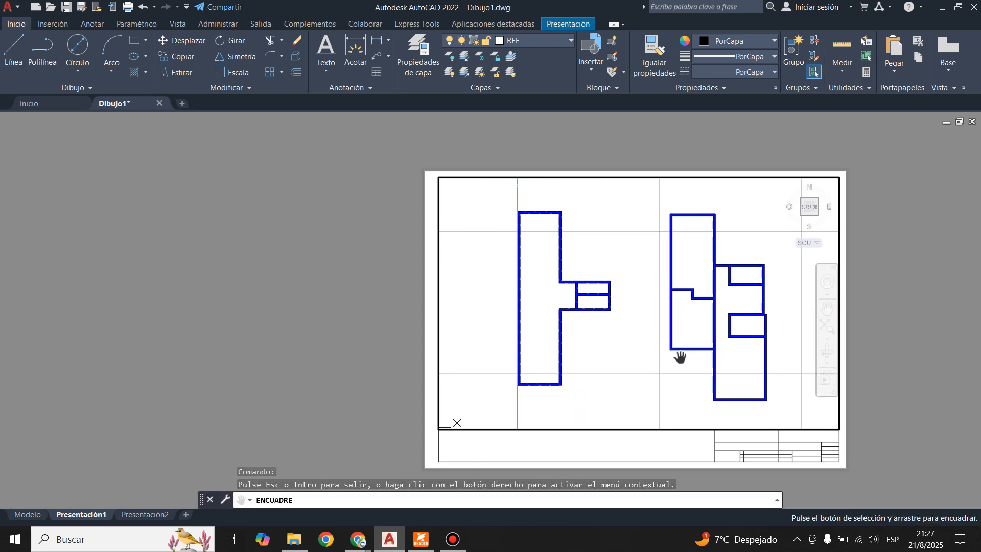
pyautogui.press('Escape')
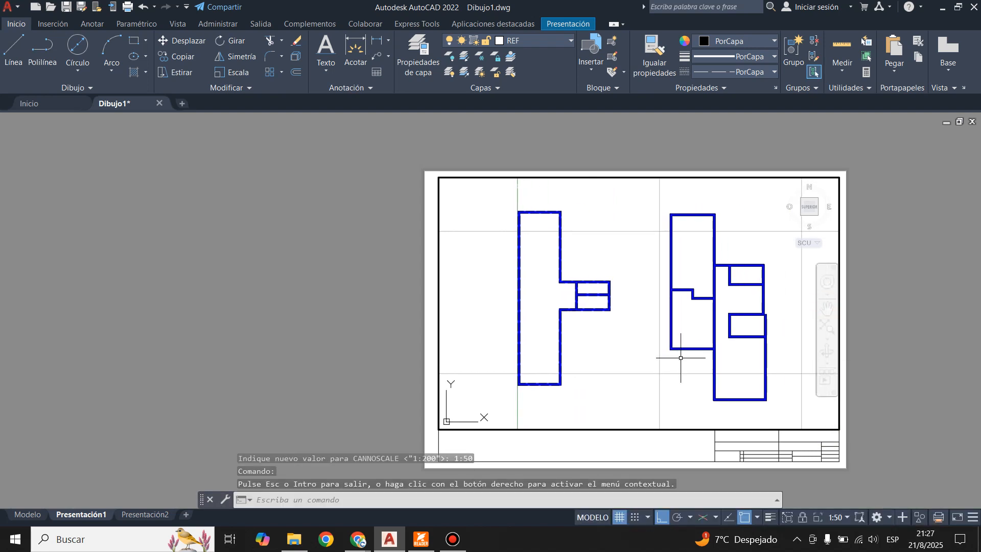
pyautogui.doubleClick(667, 450)
# Step: Reactivate the viewport, lock its scale and view, and return to paper space
pyautogui.click(623, 394)
pyautogui.doubleClick(623, 392)
pyautogui.click(802, 518)
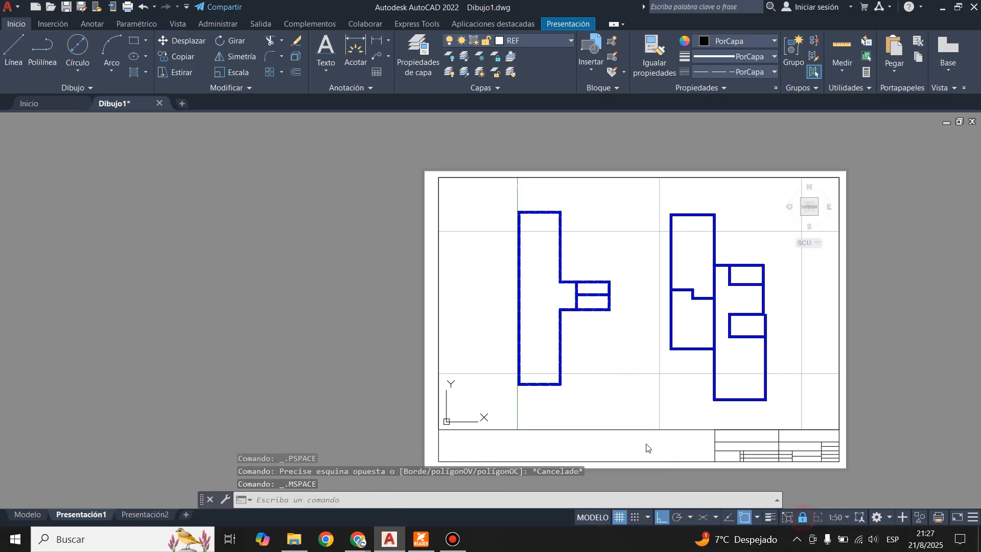
pyautogui.doubleClick(636, 443)
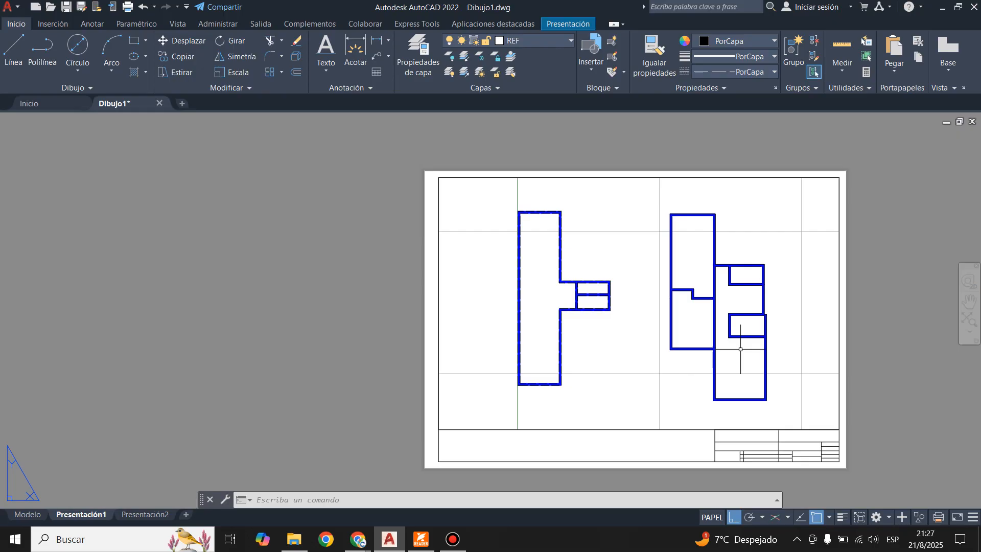
# Step: Switch to model space and browse for a drawing to open in D:\Material AutoCAD 2D - 3D\Documentos 2D\Bloques\Arquitectura
pyautogui.click(28, 514)
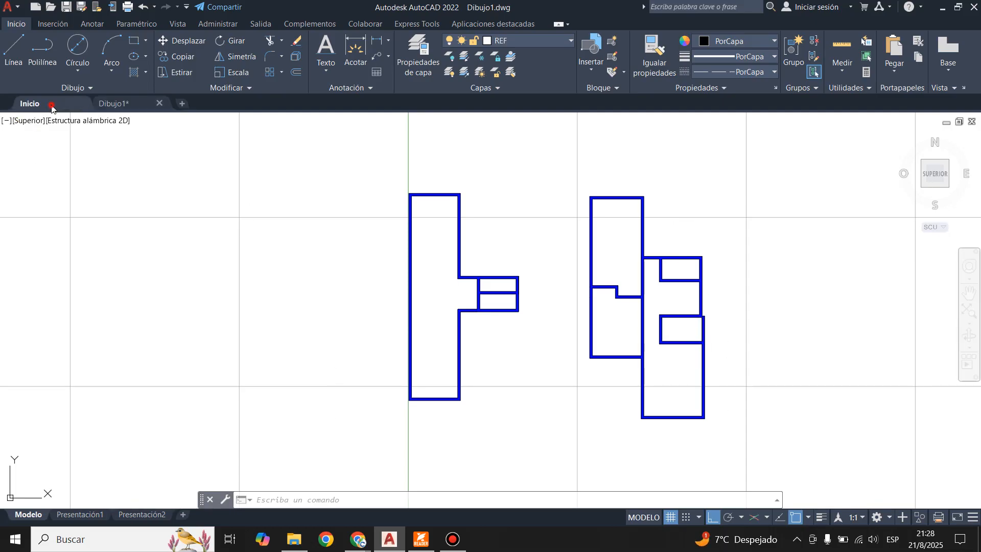
pyautogui.click(36, 104)
pyautogui.click(70, 226)
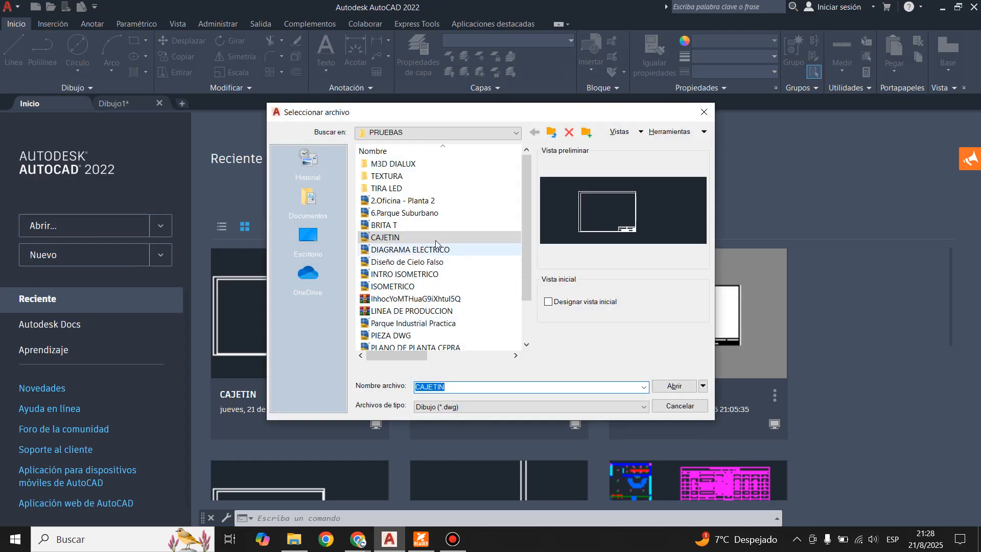
pyautogui.click(305, 246)
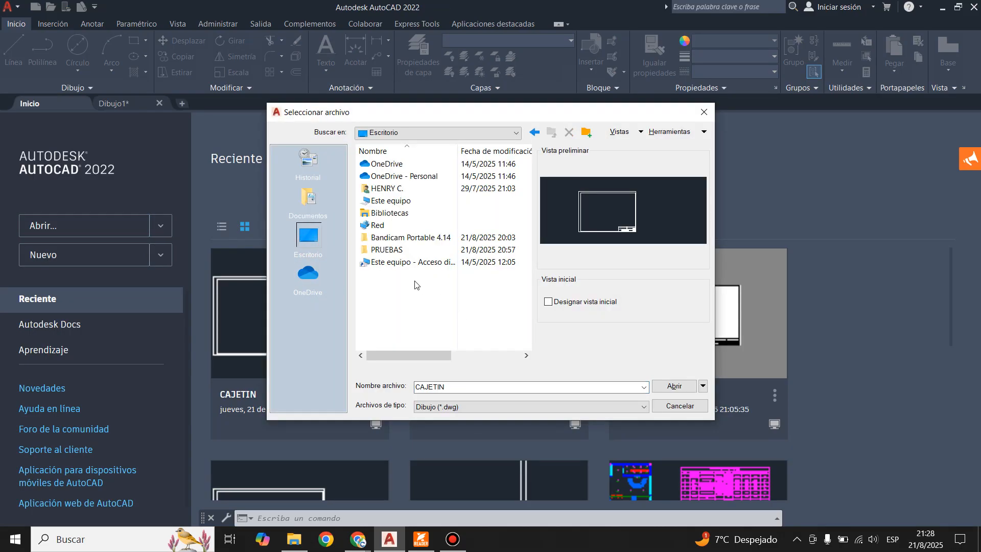
pyautogui.doubleClick(400, 266)
pyautogui.click(411, 294)
pyautogui.doubleClick(410, 293)
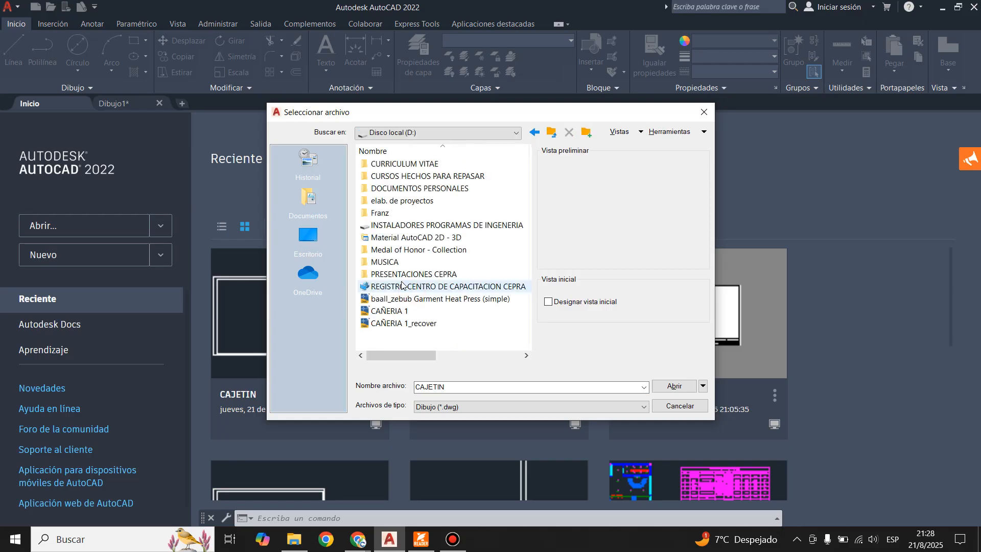
pyautogui.doubleClick(402, 233)
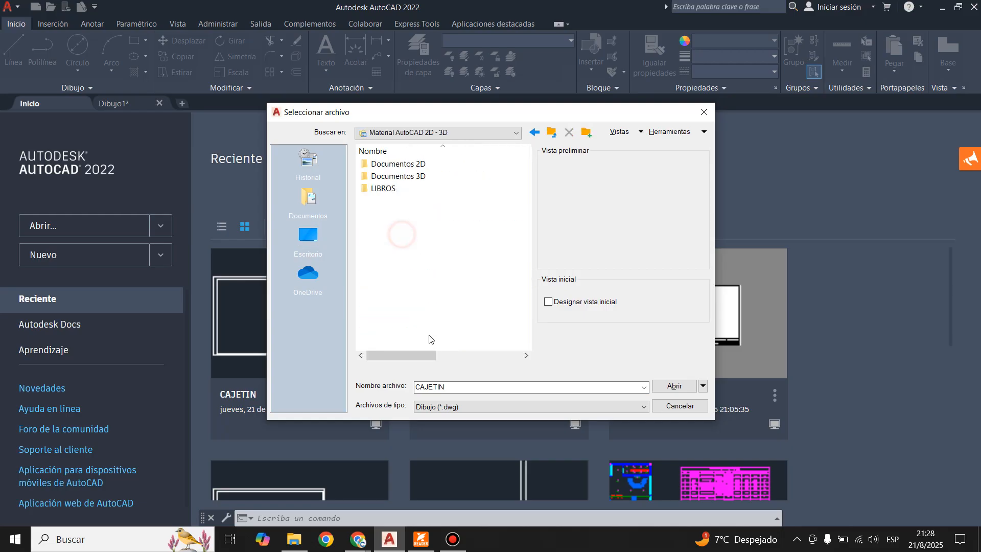
pyautogui.doubleClick(398, 167)
pyautogui.click(383, 176)
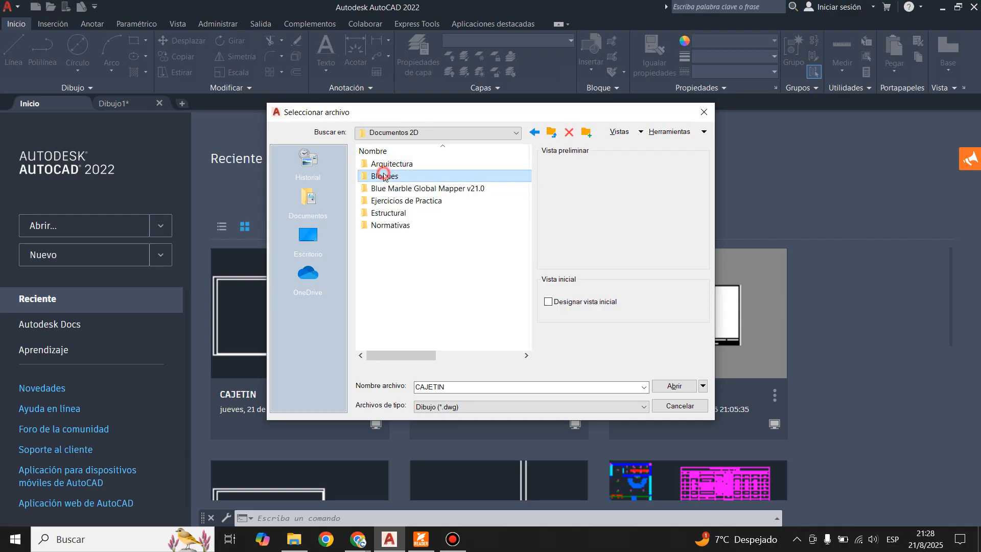
pyautogui.doubleClick(384, 176)
pyautogui.doubleClick(395, 163)
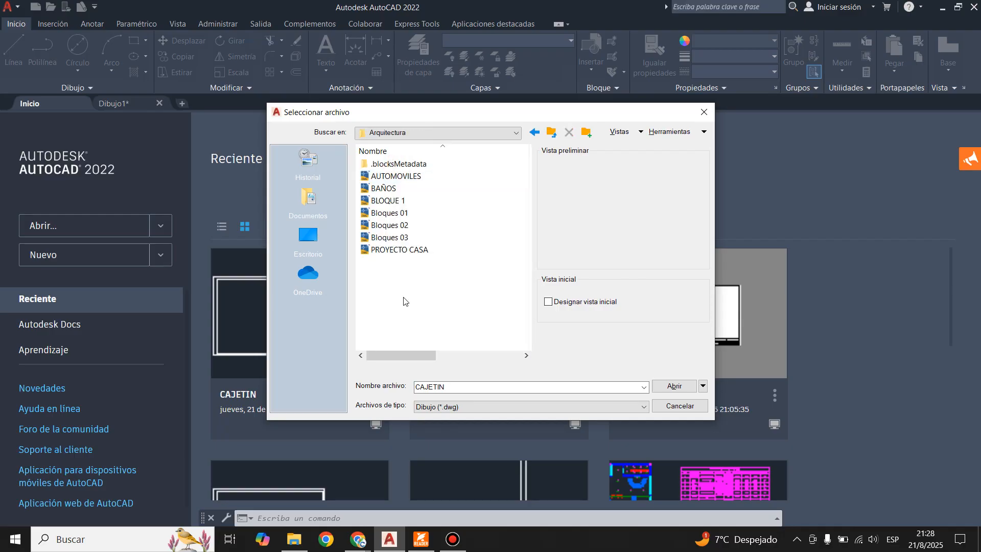
# Step: Preview the block library drawings in the Arquitectura folder and open Bloques 01
pyautogui.click(388, 200)
pyautogui.click(388, 213)
pyautogui.click(386, 238)
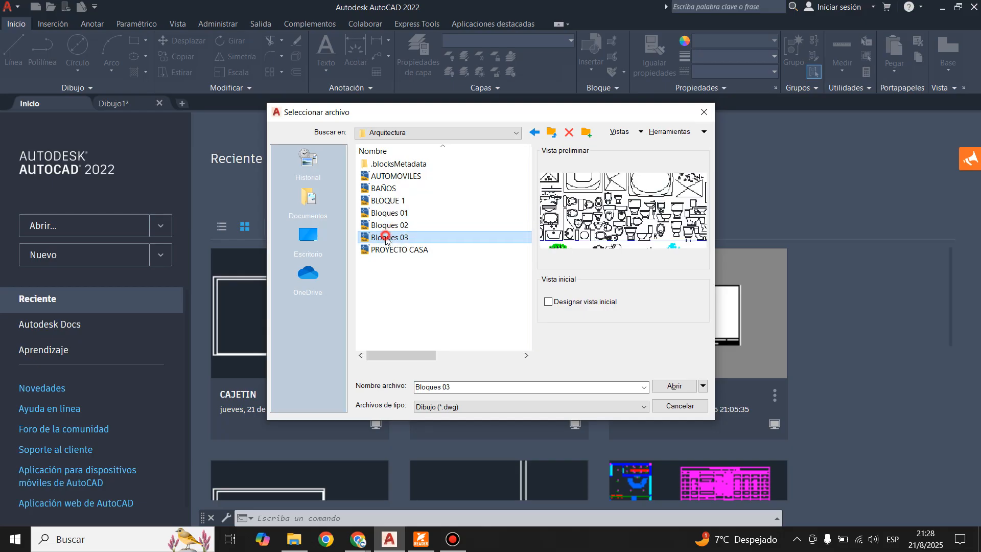
pyautogui.click(400, 224)
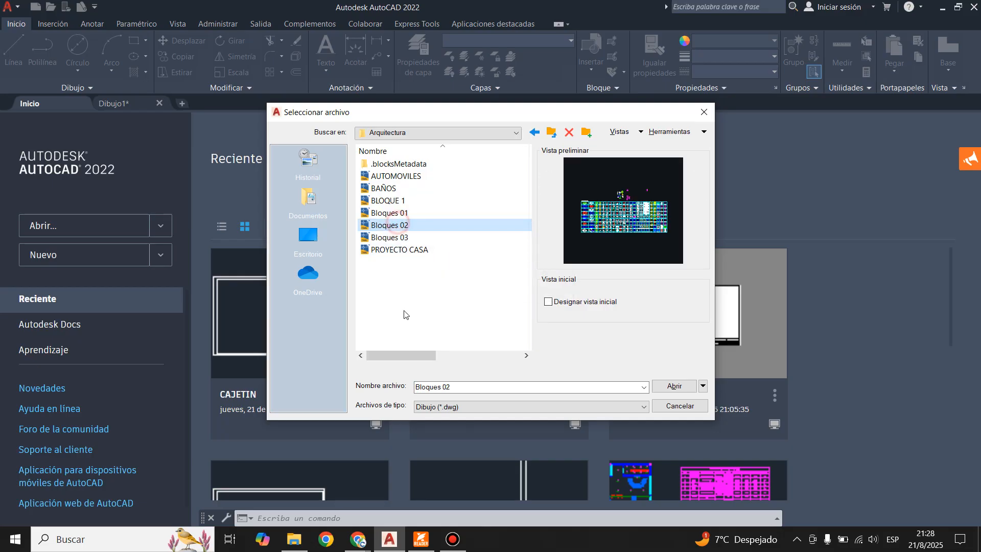
pyautogui.click(385, 213)
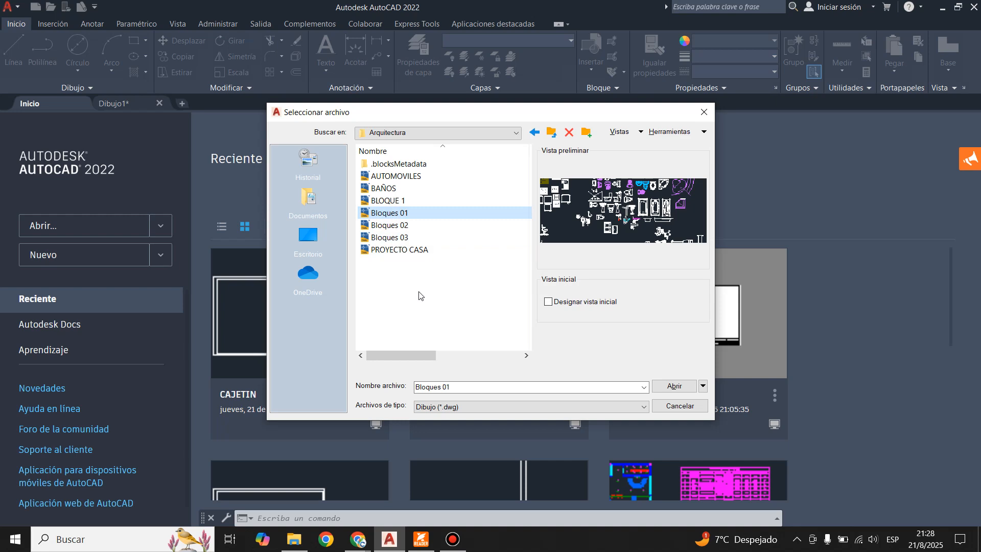
pyautogui.press('Return')
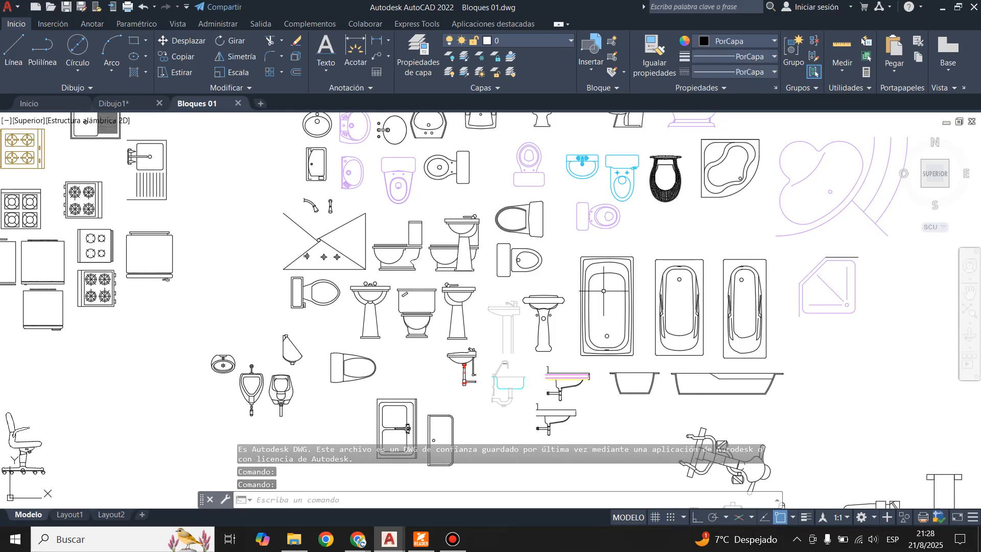
# Step: Examine the kitchen and bathroom blocks in the library, and check the furniture layout in cs05-Modelo.pdf in Foxit PDF Reader
pyautogui.scroll(-3, 480, 363)
pyautogui.scroll(3, 381, 288)
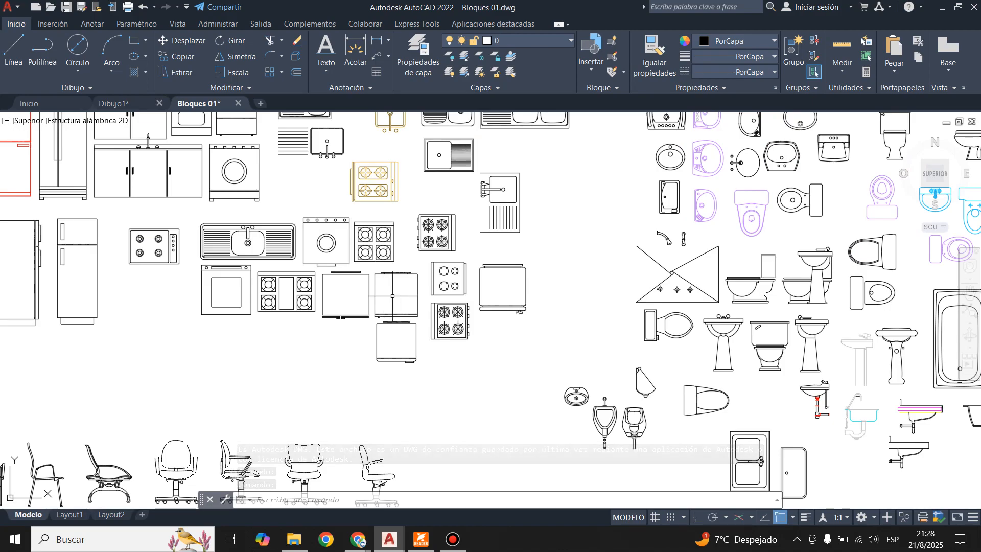
pyautogui.scroll(2, 381, 288)
pyautogui.scroll(-6, 486, 401)
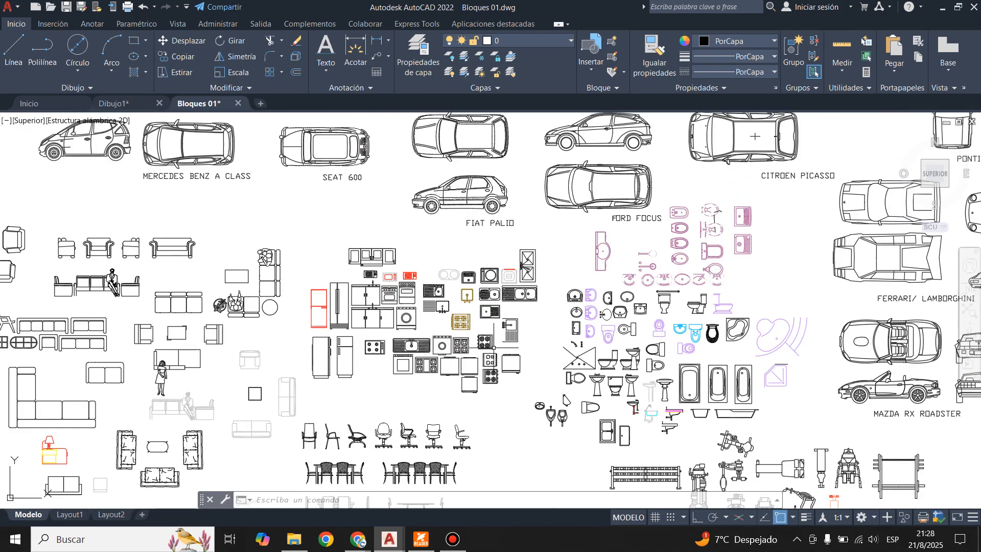
pyautogui.scroll(4, 483, 331)
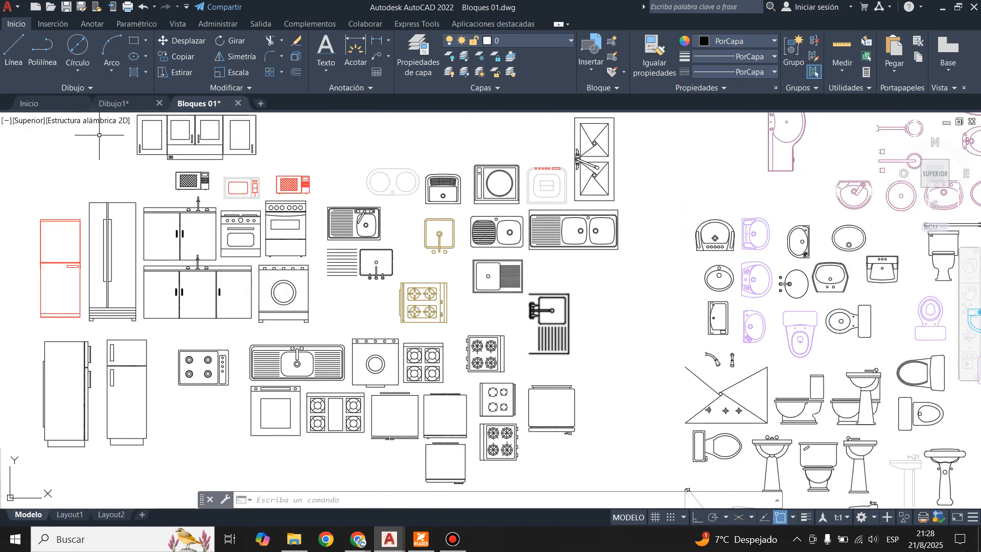
pyautogui.click(125, 103)
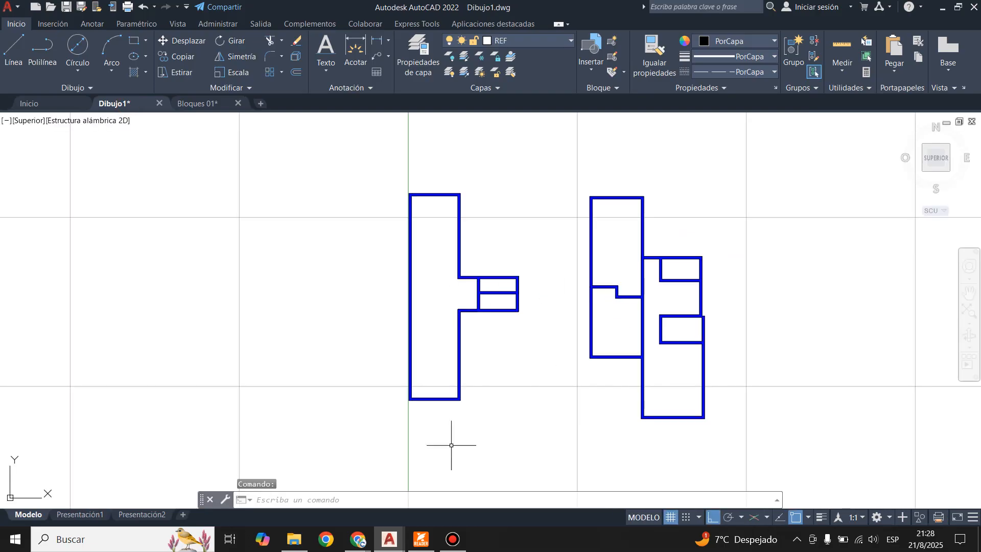
pyautogui.click(421, 539)
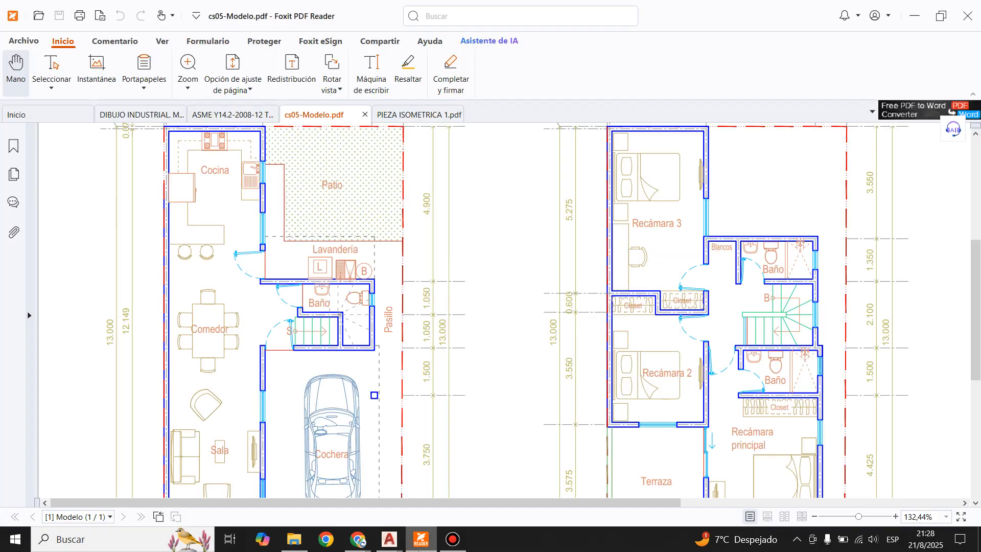
pyautogui.click(389, 539)
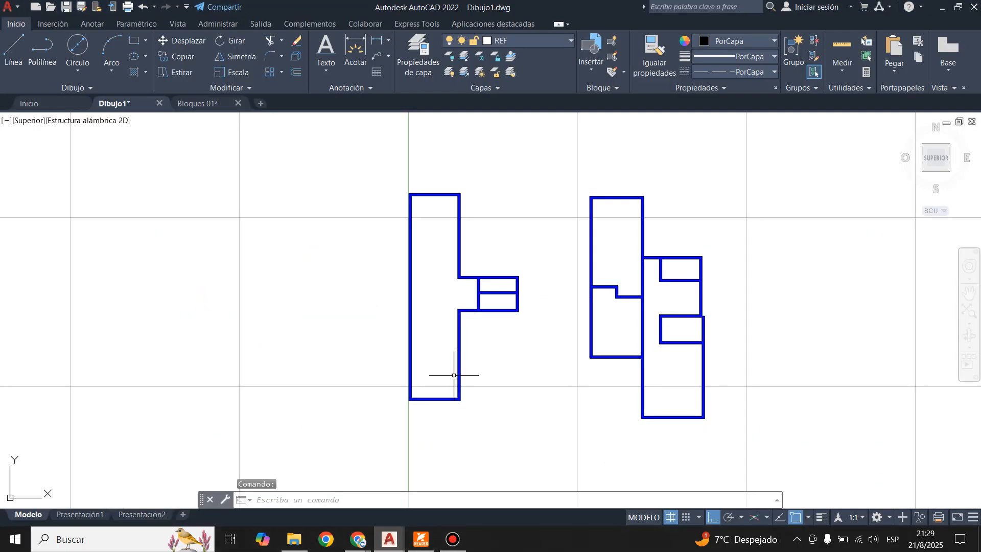
# Step: Examine the dining table blocks in the Bloques 01 drawing for one that suits the Comedor
pyautogui.click(186, 104)
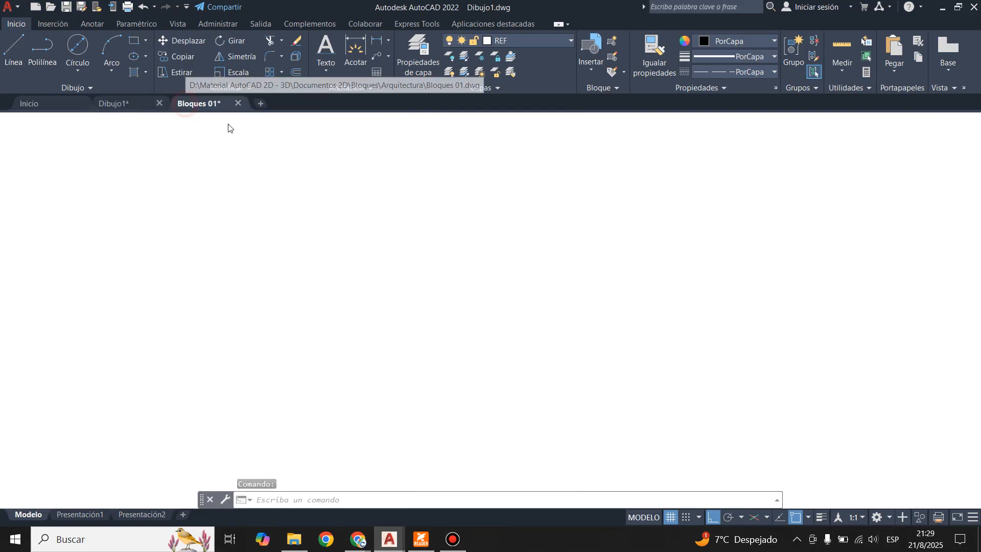
pyautogui.scroll(-5, 495, 281)
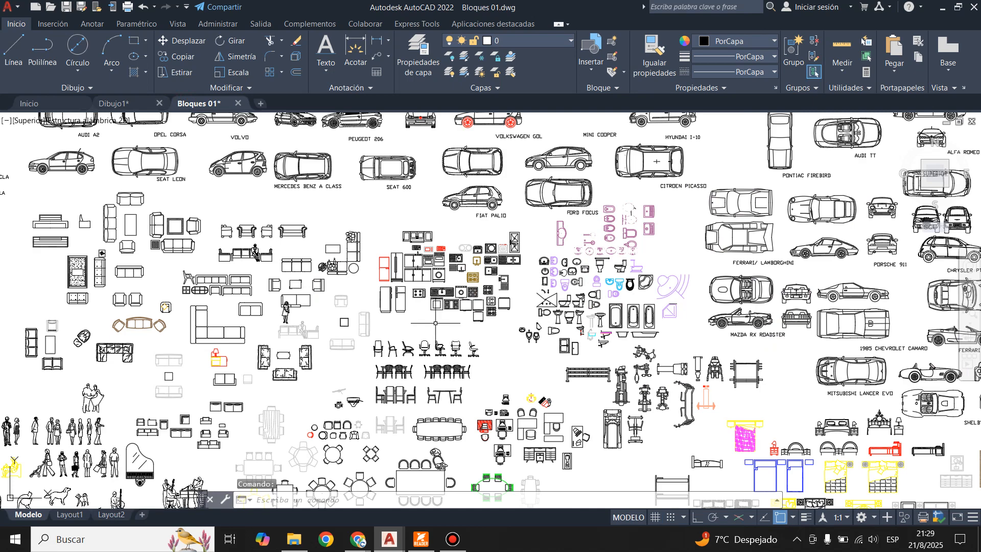
pyautogui.scroll(3, 580, 405)
pyautogui.scroll(-4, 580, 405)
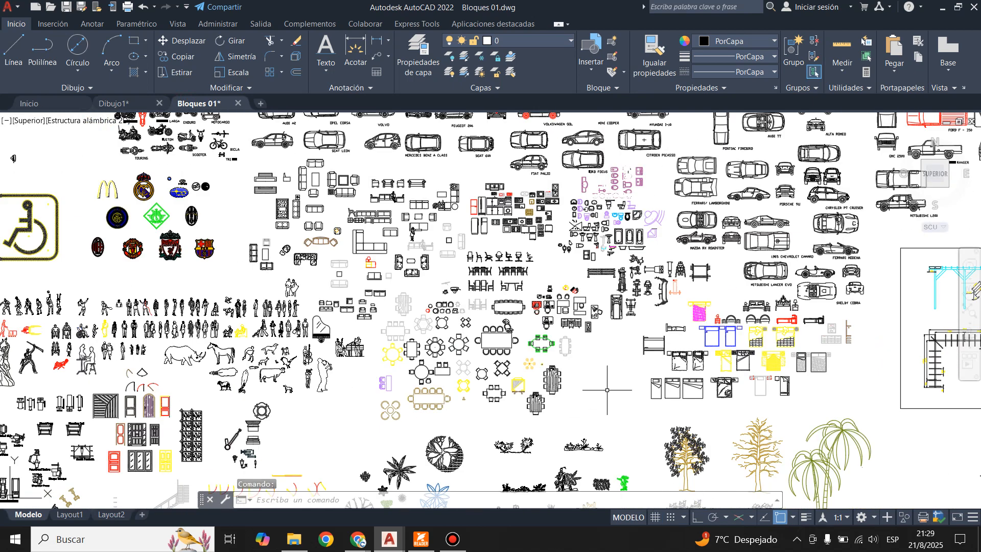
pyautogui.scroll(5, 560, 349)
pyautogui.scroll(4, 560, 349)
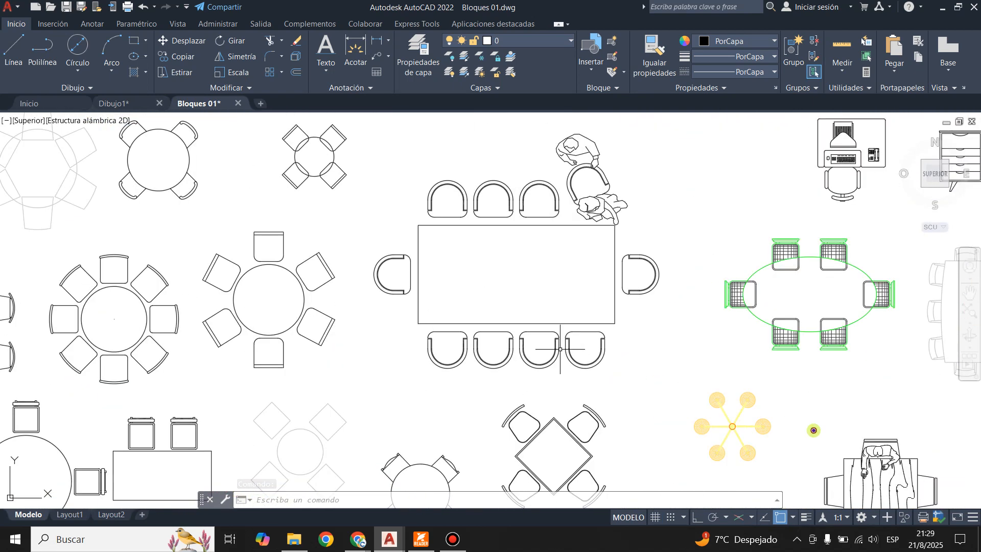
pyautogui.scroll(-2, 549, 353)
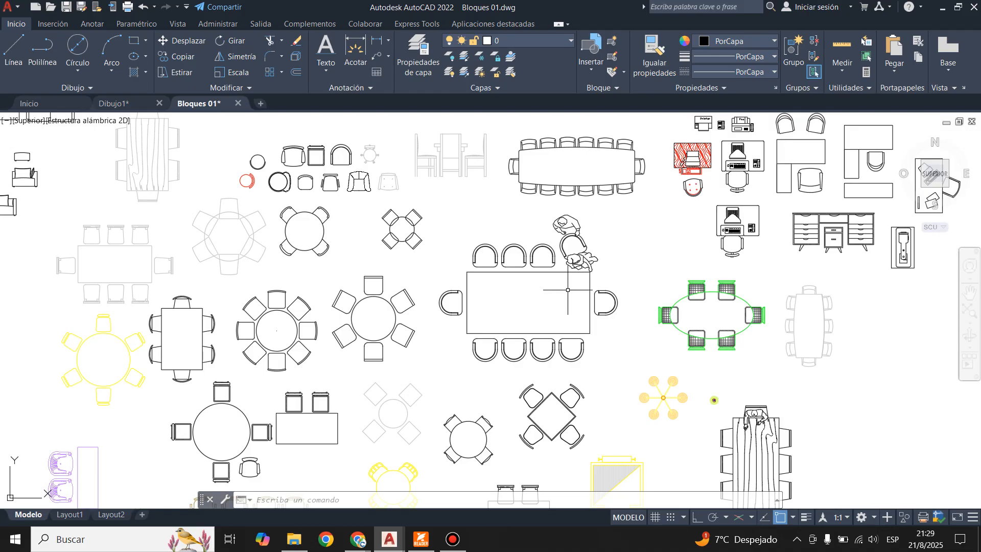
pyautogui.scroll(4, 579, 290)
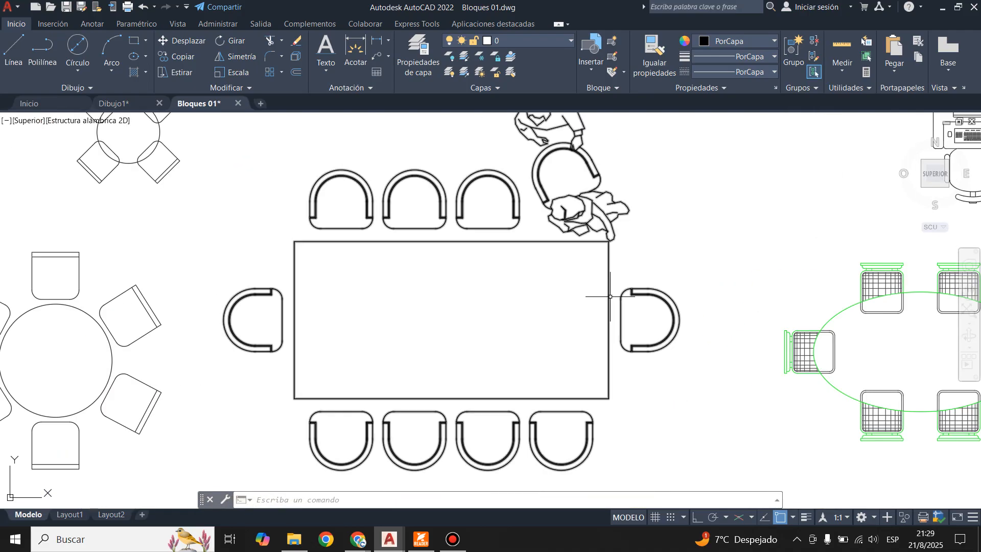
pyautogui.scroll(-4, 518, 331)
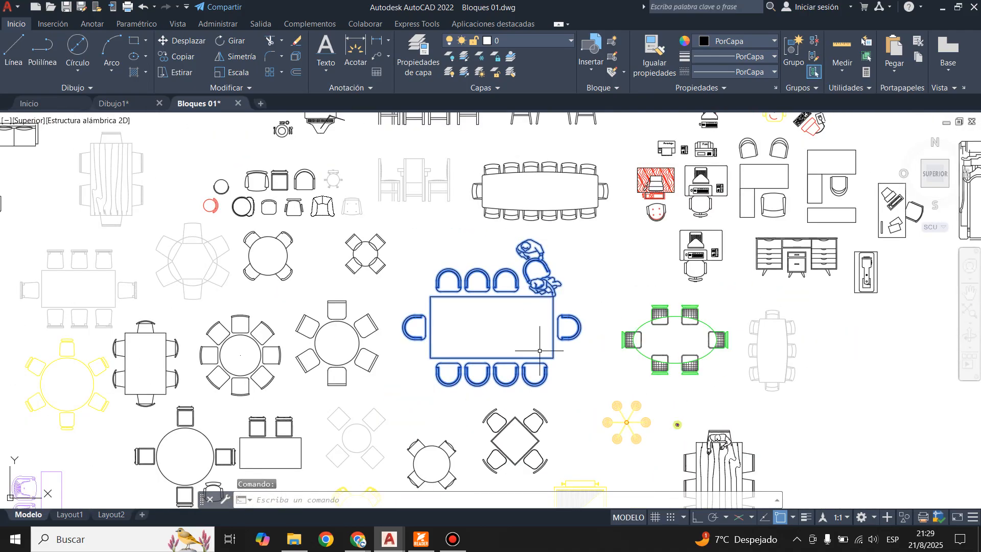
pyautogui.press('Escape')
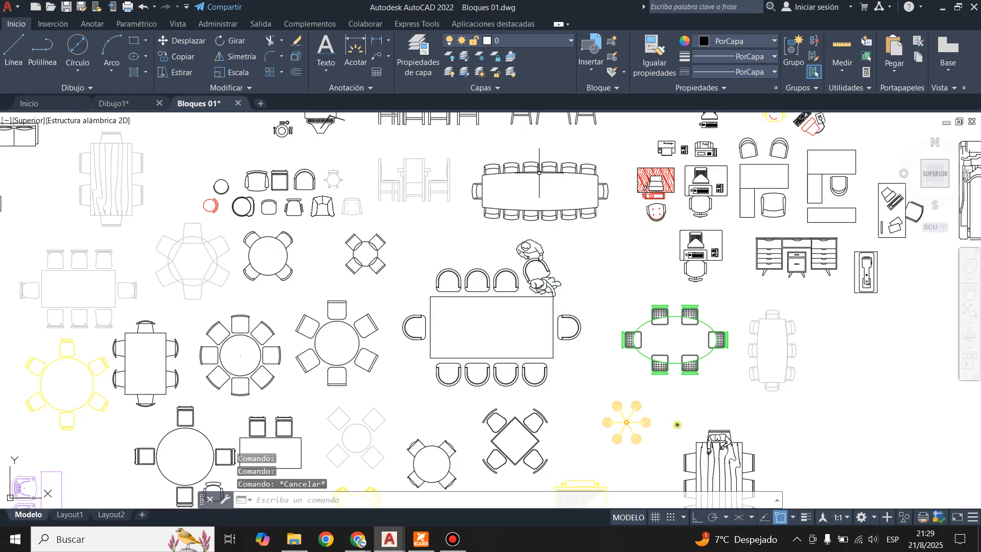
pyautogui.press('Escape')
pyautogui.scroll(-2, 481, 203)
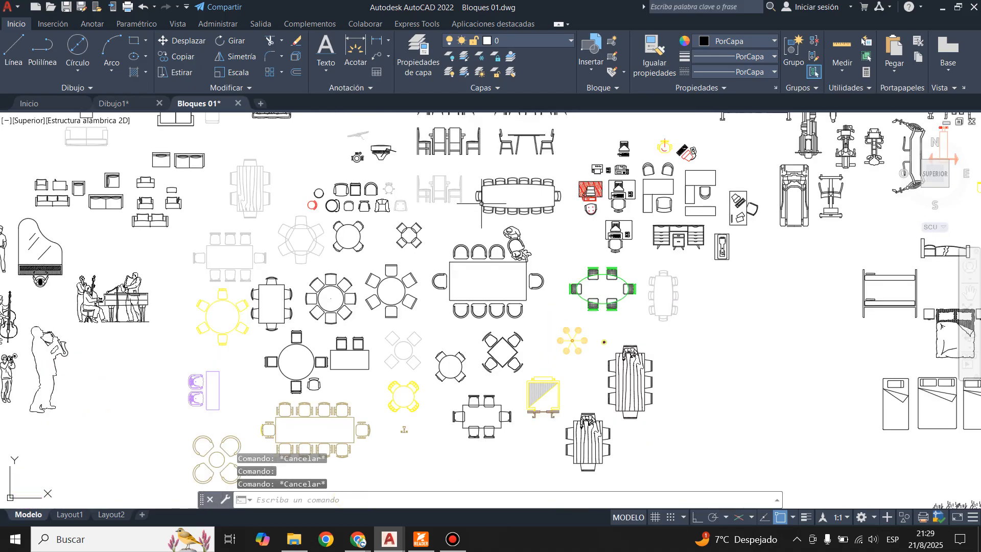
pyautogui.scroll(-4, 468, 249)
pyautogui.scroll(4, 412, 356)
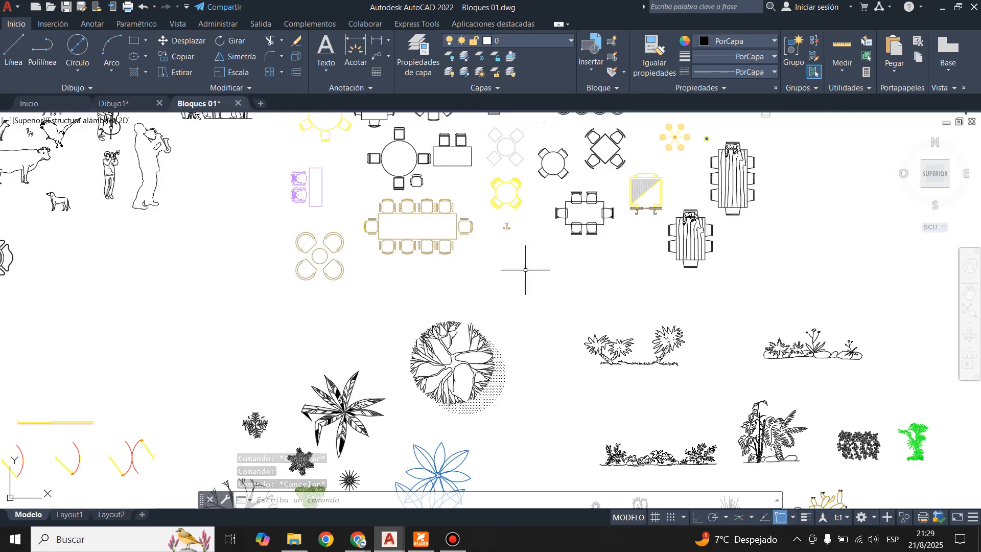
pyautogui.scroll(-4, 552, 247)
pyautogui.scroll(8, 613, 238)
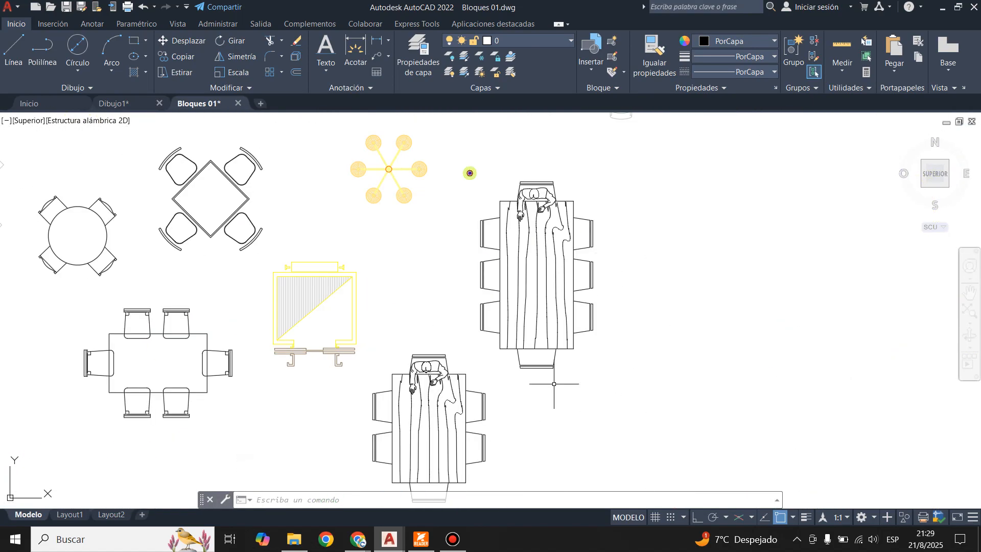
pyautogui.scroll(-4, 554, 383)
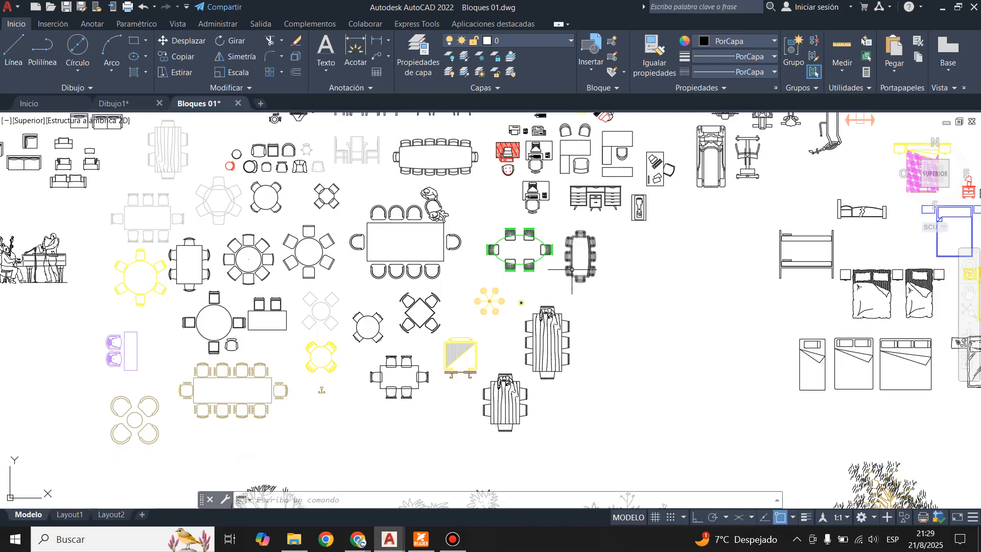
# Step: Copy the longer striped dining table block with six side chairs from Bloques 01 and paste it in Dibujo1, midway inside the left plan's long room
pyautogui.click(566, 343)
pyautogui.scroll(4, 565, 345)
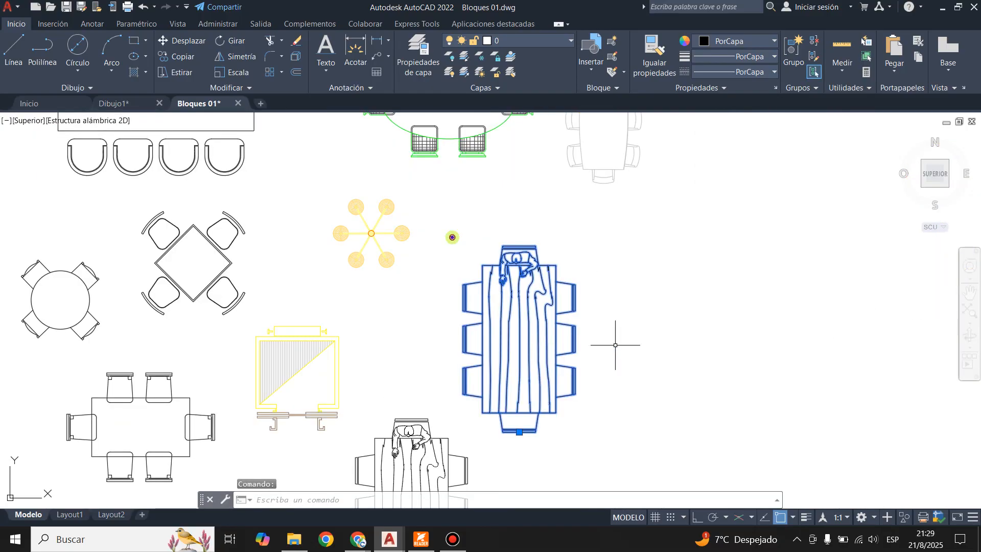
pyautogui.scroll(-4, 616, 348)
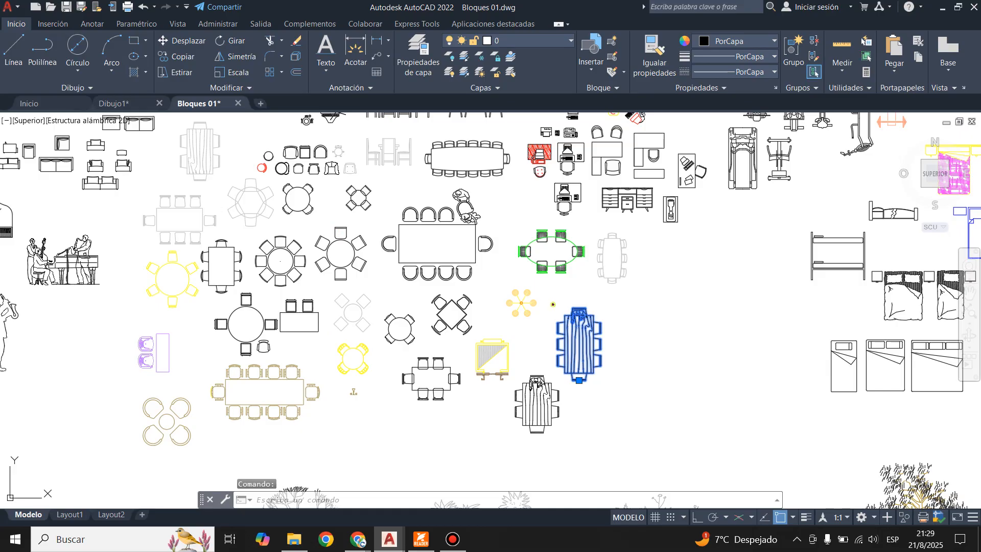
pyautogui.hotkey('ctrl', 'c')
pyautogui.click(117, 104)
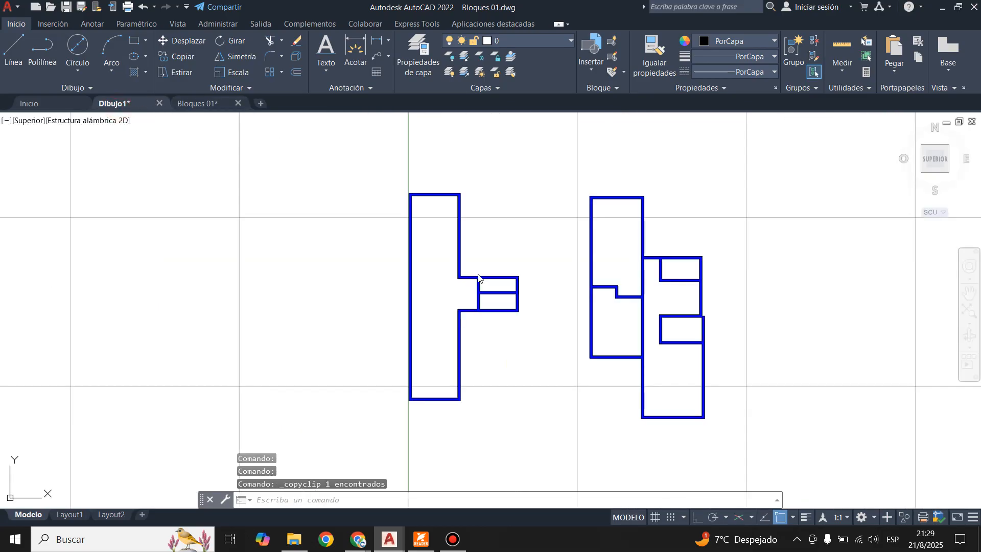
pyautogui.hotkey('ctrl', 'v')
pyautogui.scroll(2, 416, 315)
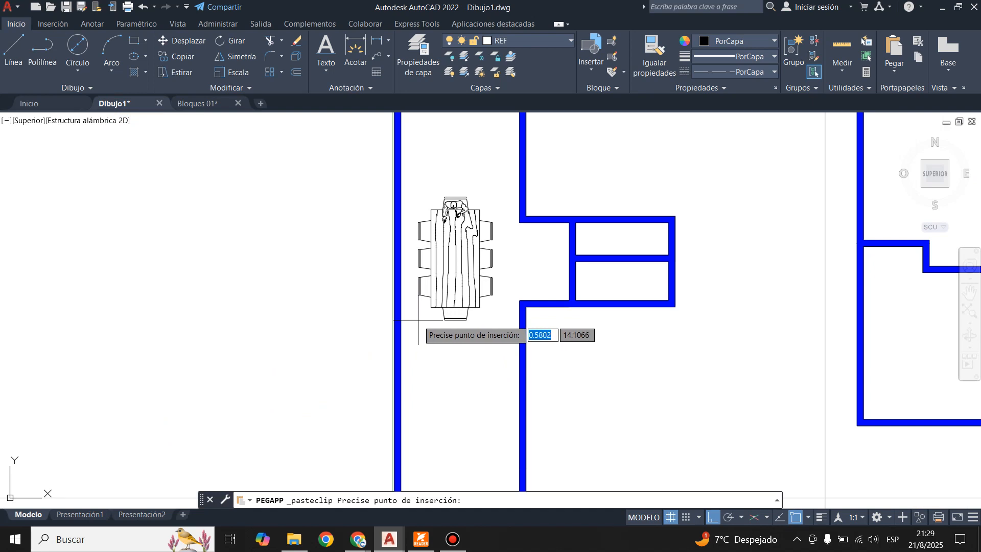
pyautogui.scroll(-3, 418, 321)
pyautogui.click(420, 321)
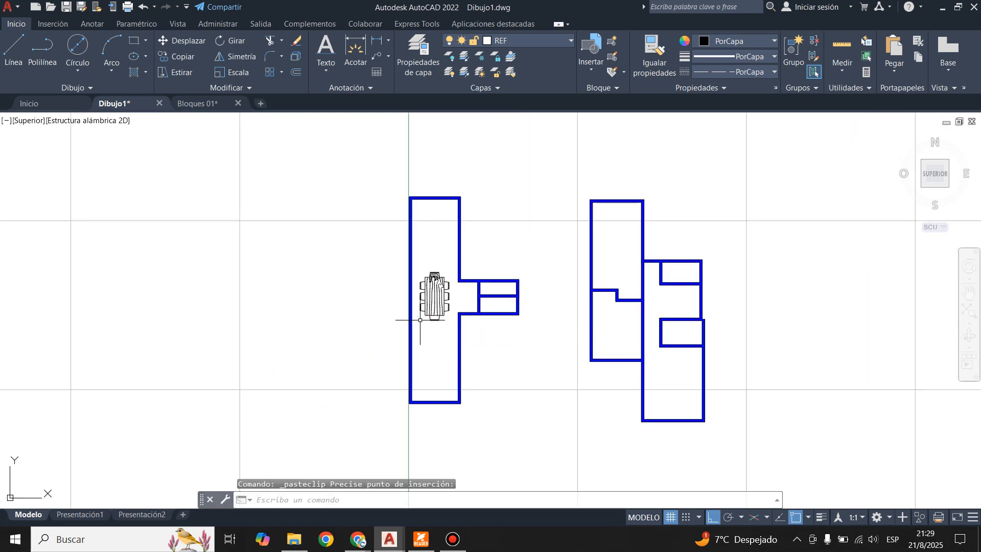
# Step: Check the length unit options of the Bloques 01 drawing with the -DWGUNITS command
pyautogui.click(200, 103)
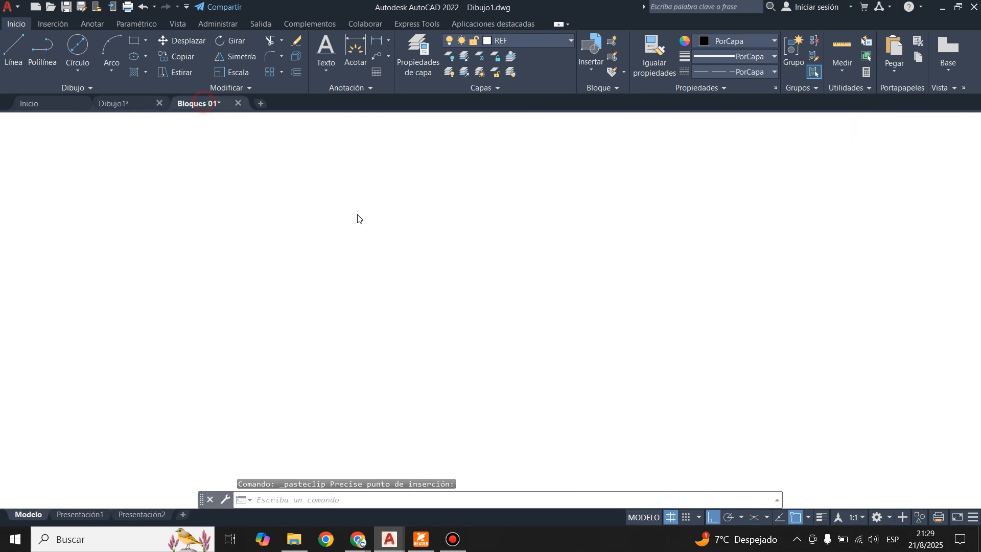
pyautogui.write('DWGunit')
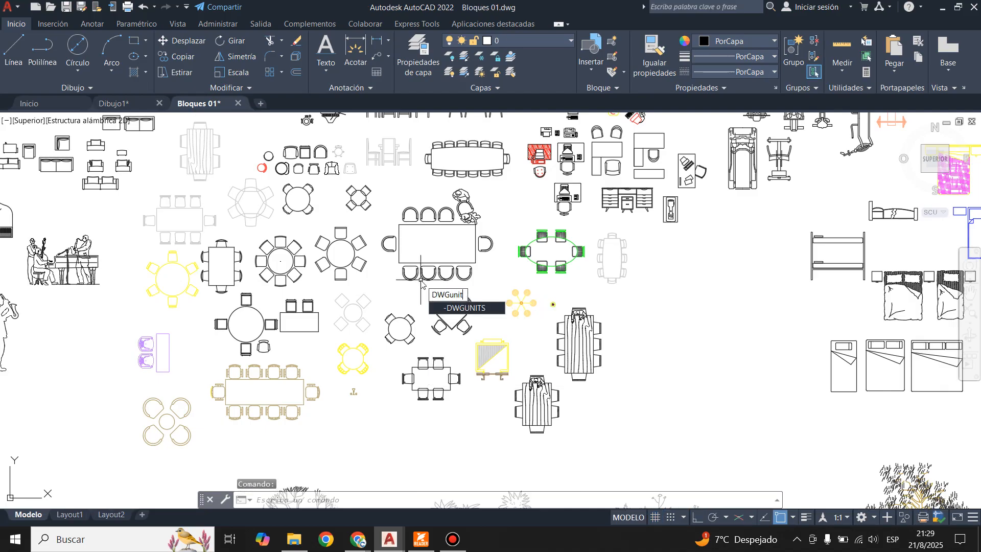
pyautogui.write('s')
pyautogui.press('Return')
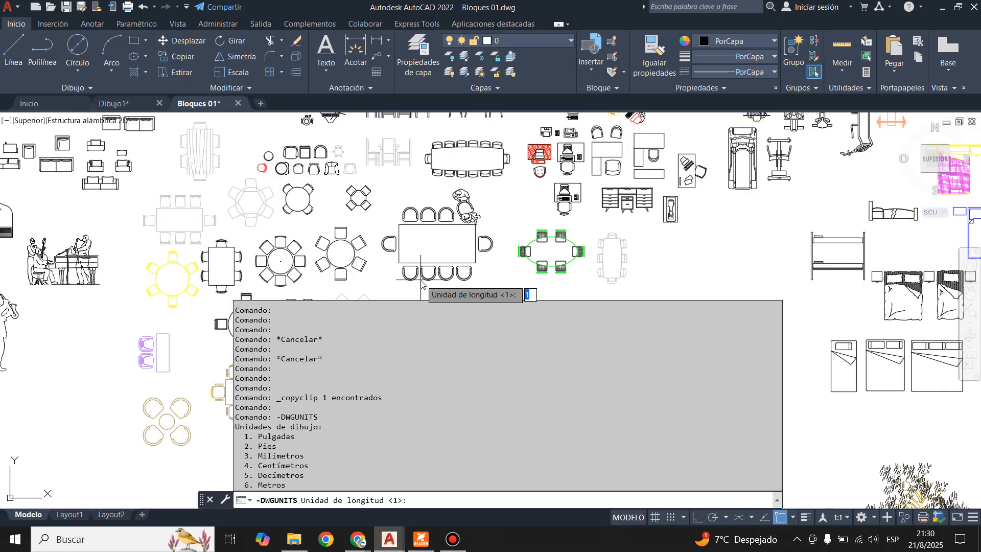
pyautogui.press('Escape')
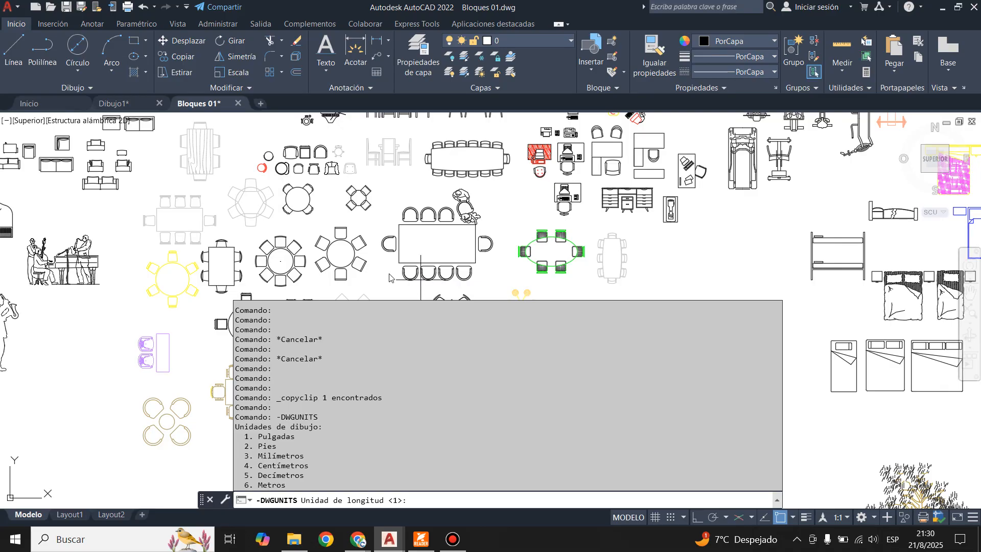
pyautogui.click(757, 269)
pyautogui.press('Escape')
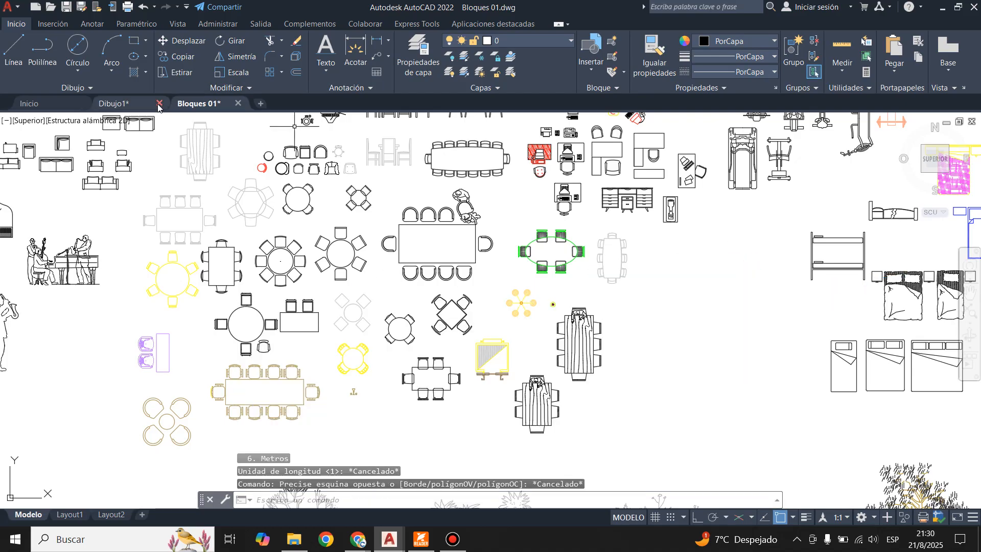
# Step: Measure the width of the pasted dining table's top edge in Dibujo1, from corner to corner
pyautogui.click(136, 104)
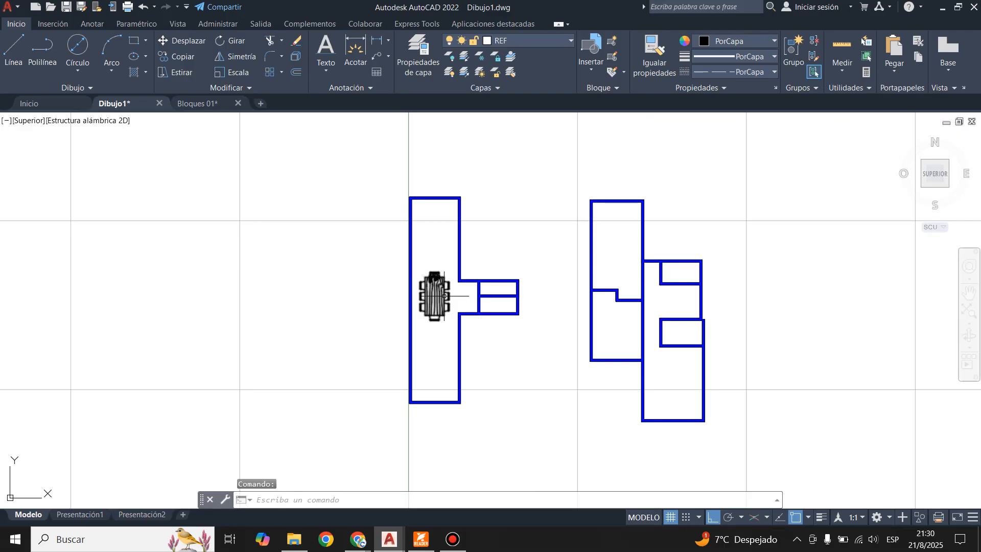
pyautogui.scroll(8, 443, 296)
pyautogui.scroll(-2, 442, 339)
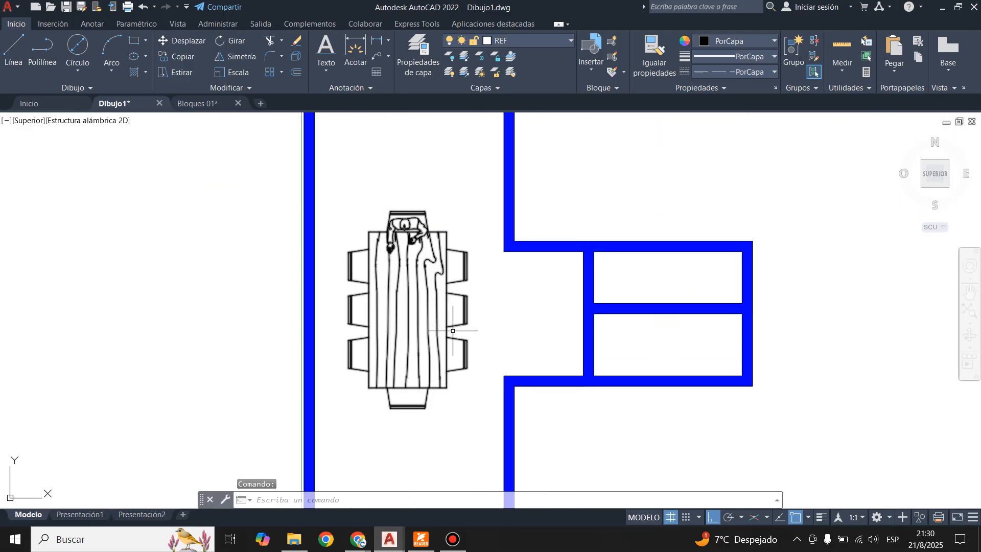
pyautogui.scroll(2, 442, 342)
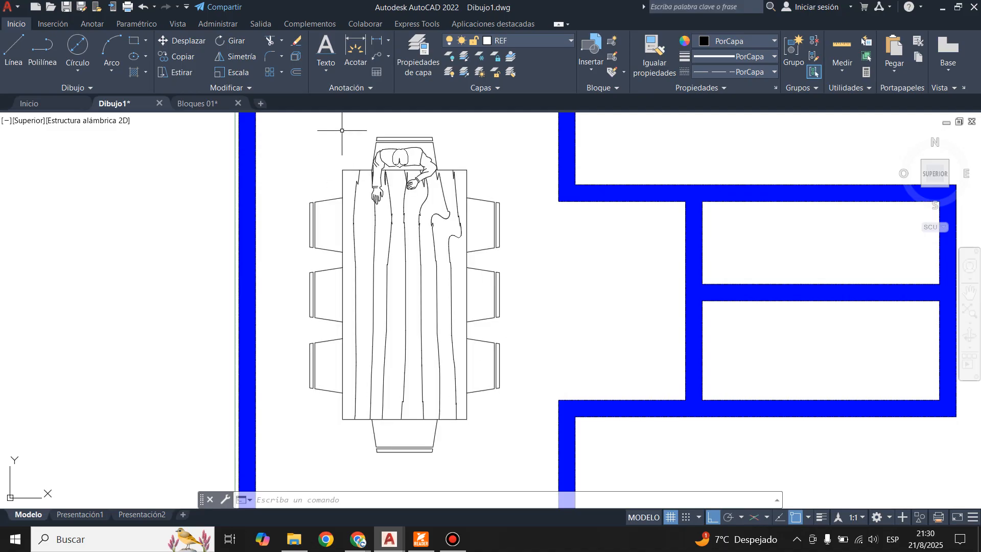
pyautogui.scroll(4, 346, 169)
pyautogui.scroll(-2, 344, 194)
pyautogui.scroll(2, 344, 194)
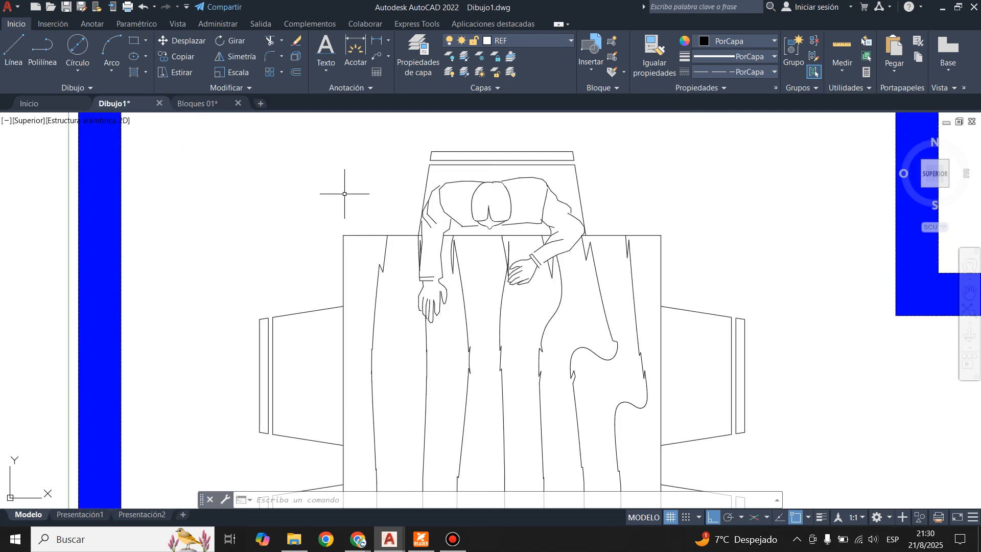
pyautogui.write('med')
pyautogui.press('Return')
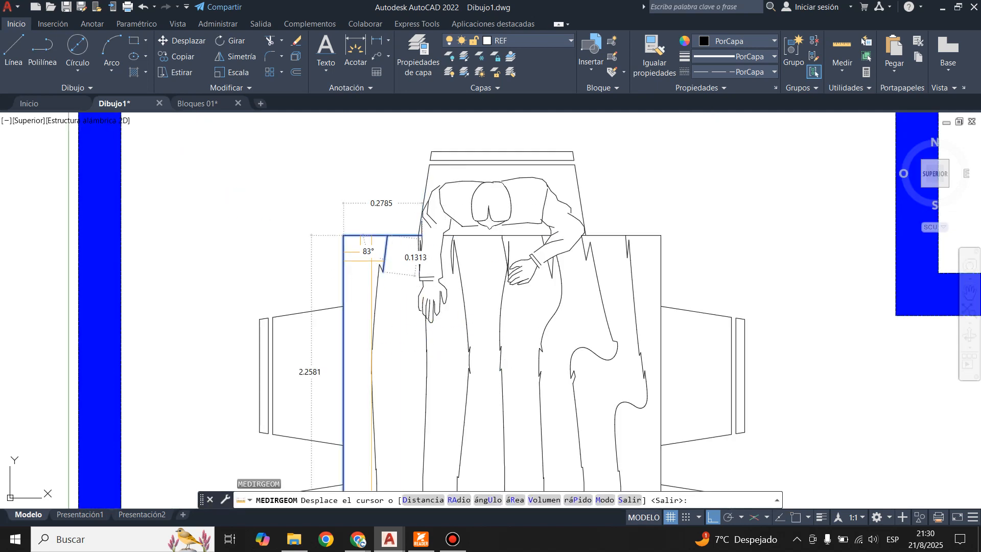
pyautogui.write('d')
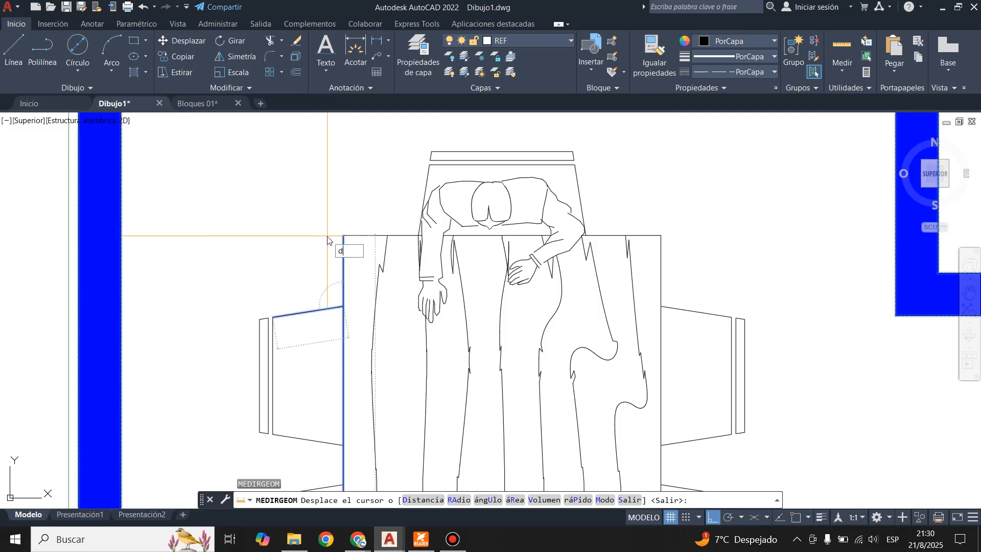
pyautogui.press('Return')
pyautogui.click(343, 235)
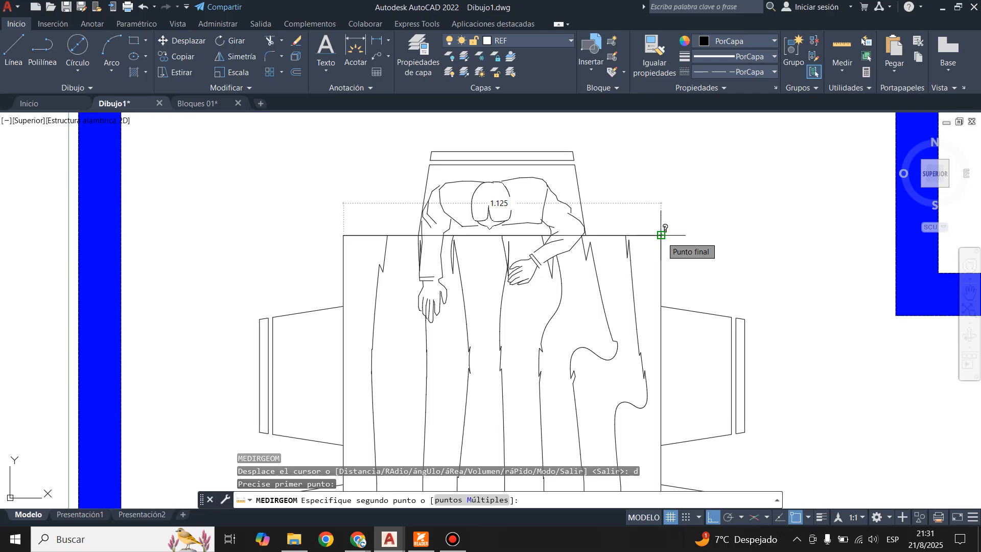
pyautogui.press('Escape')
# Step: Scale the dining table block by reference from its upper-left tabletop corner, setting the tabletop width to 1
pyautogui.scroll(-4, 549, 208)
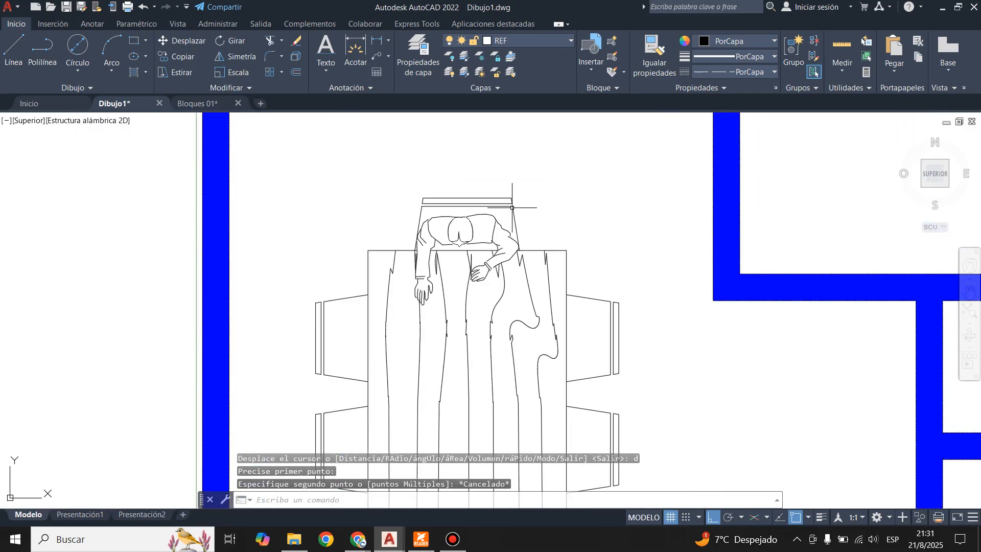
pyautogui.click(233, 72)
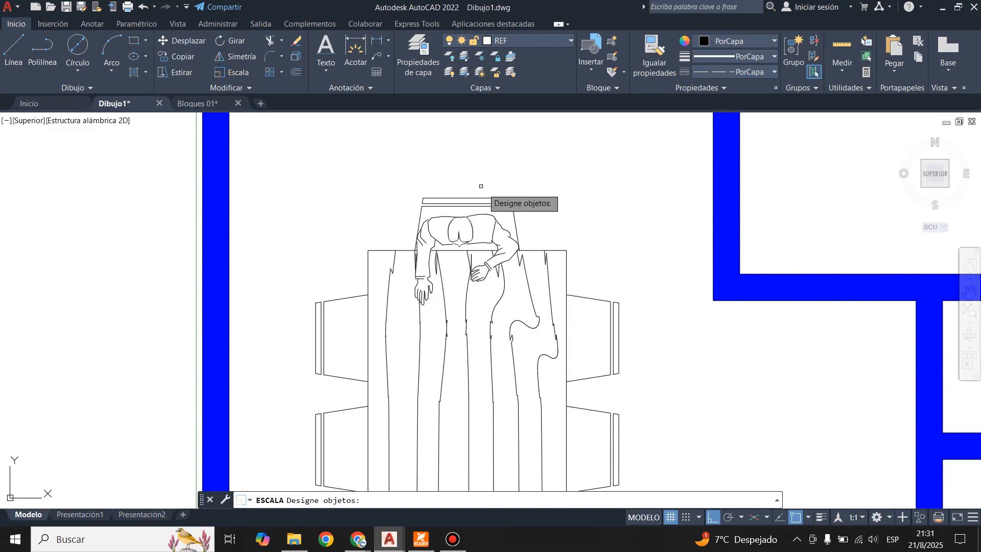
pyautogui.click(550, 265)
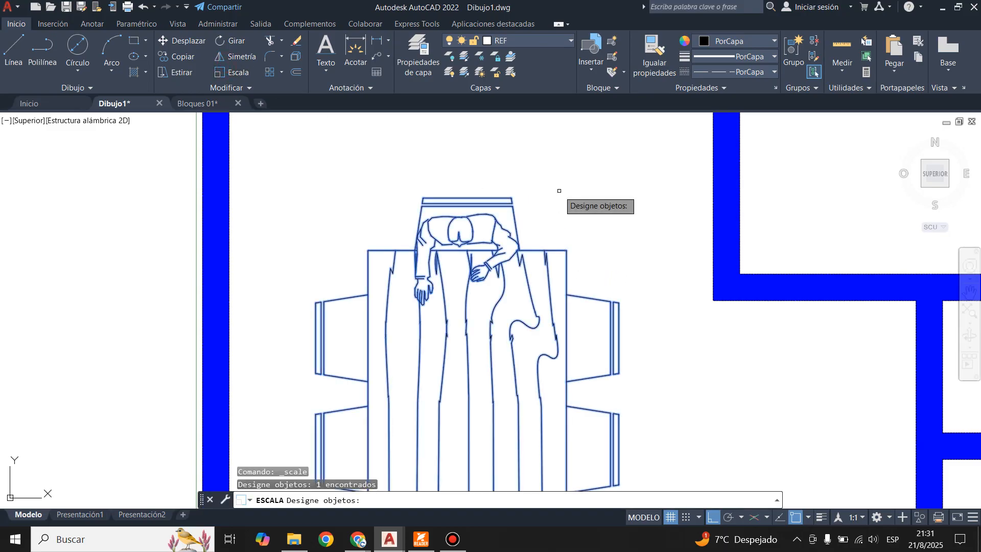
pyautogui.press('Return')
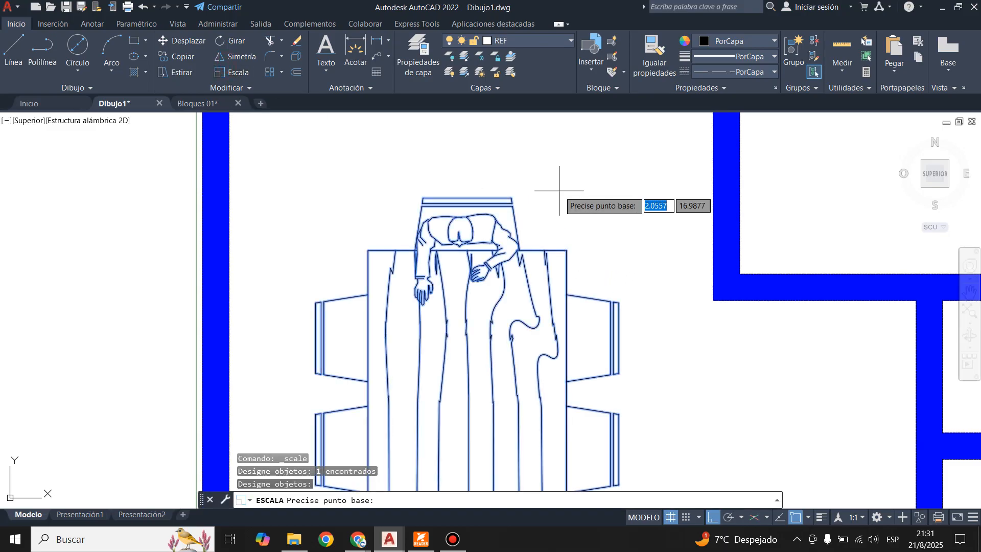
pyautogui.click(367, 250)
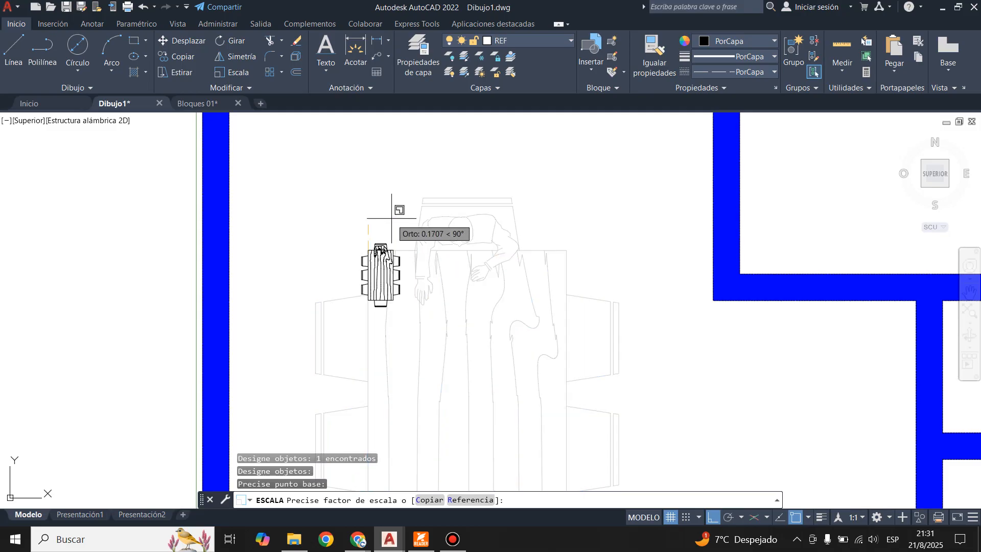
pyautogui.click(471, 500)
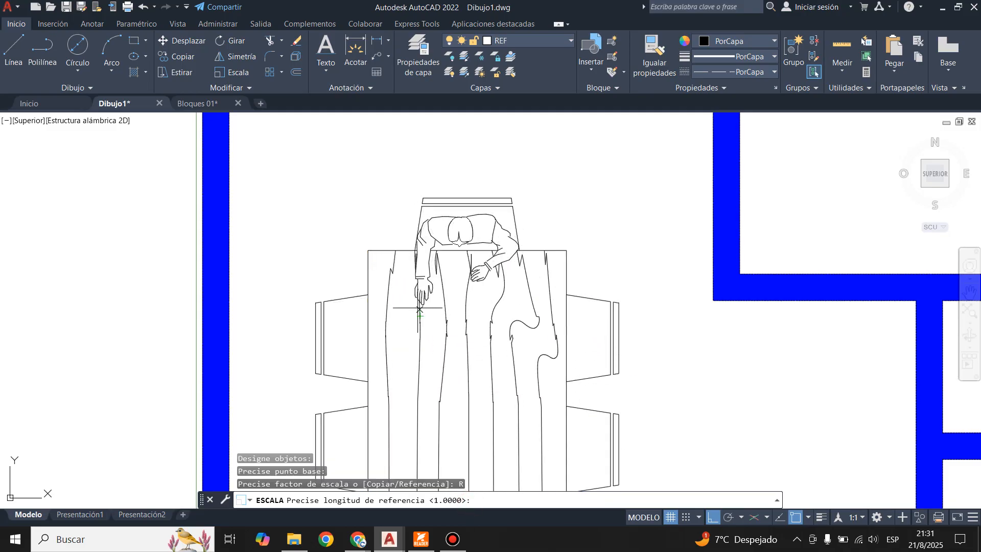
pyautogui.click(367, 250)
pyautogui.click(567, 250)
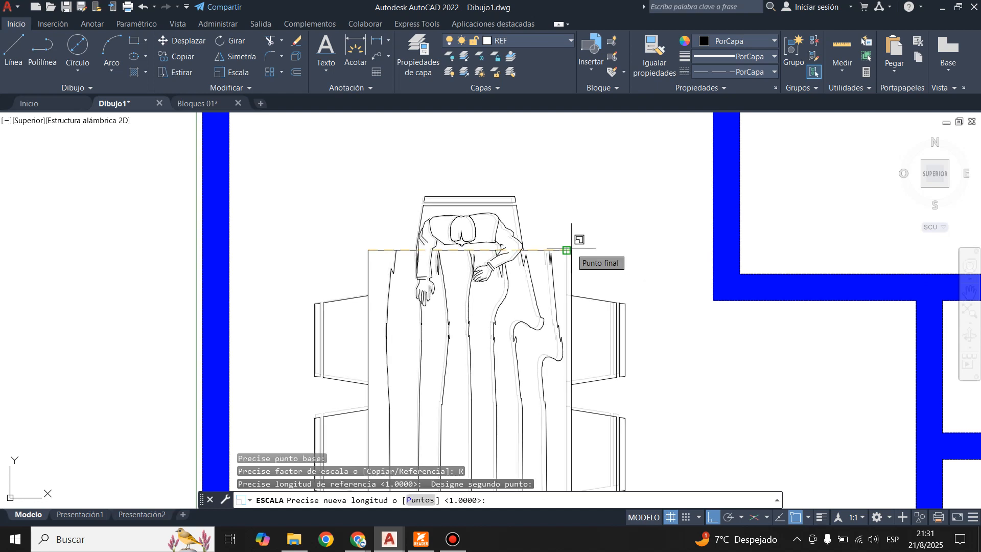
pyautogui.write('1')
pyautogui.press('Return')
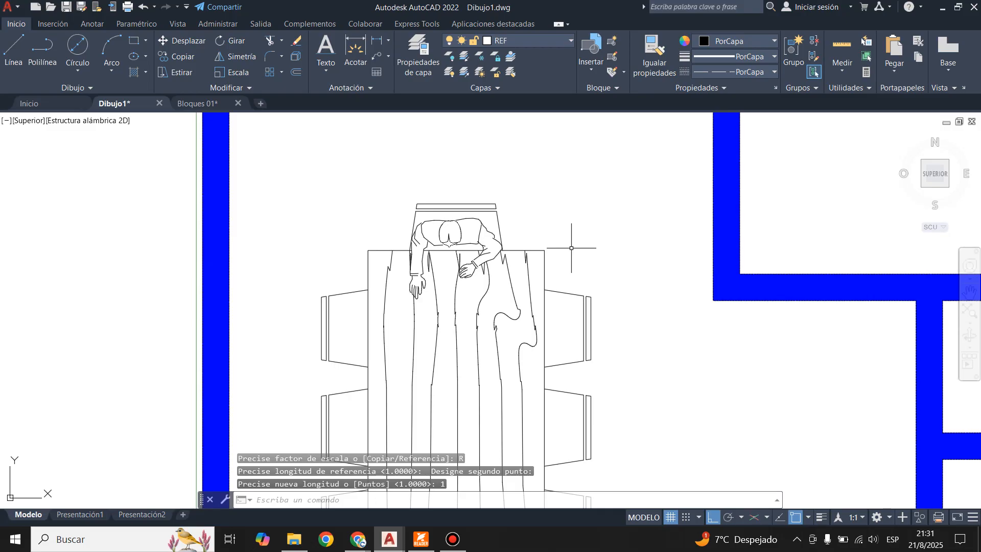
# Step: Measure the scaled dining table's width between the two upper tabletop corners
pyautogui.scroll(-3, 570, 271)
pyautogui.scroll(3, 571, 271)
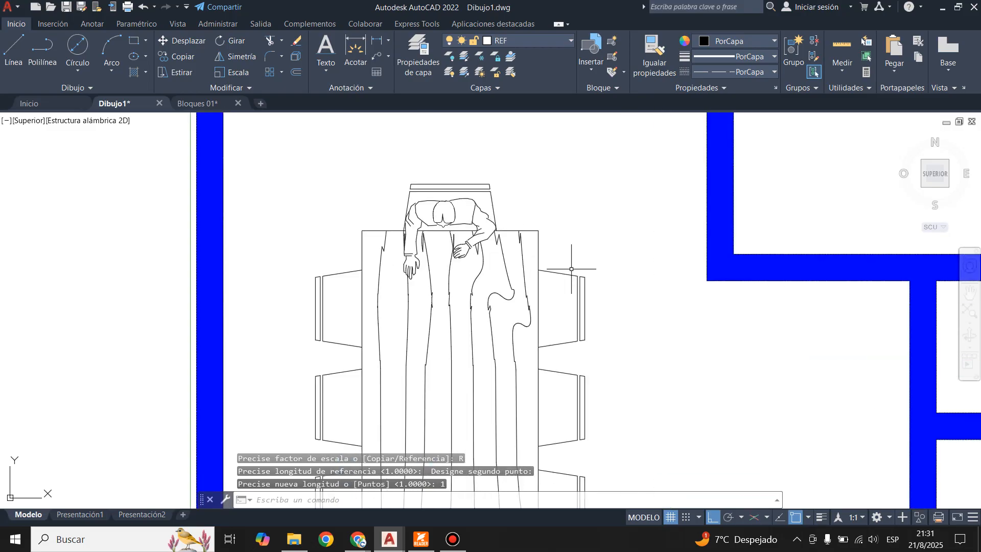
pyautogui.write('med')
pyautogui.press('Return')
pyautogui.write('d')
pyautogui.press('Return')
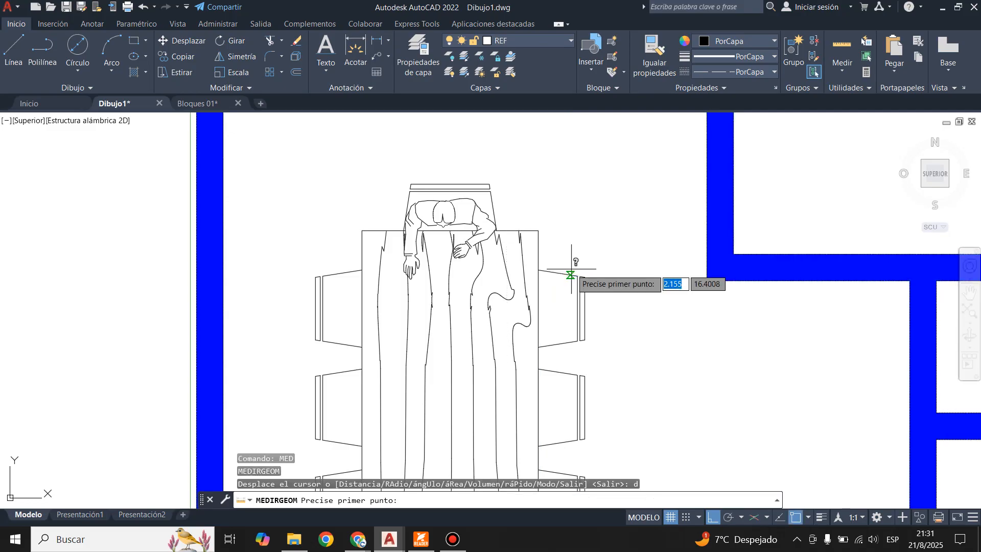
pyautogui.click(363, 230)
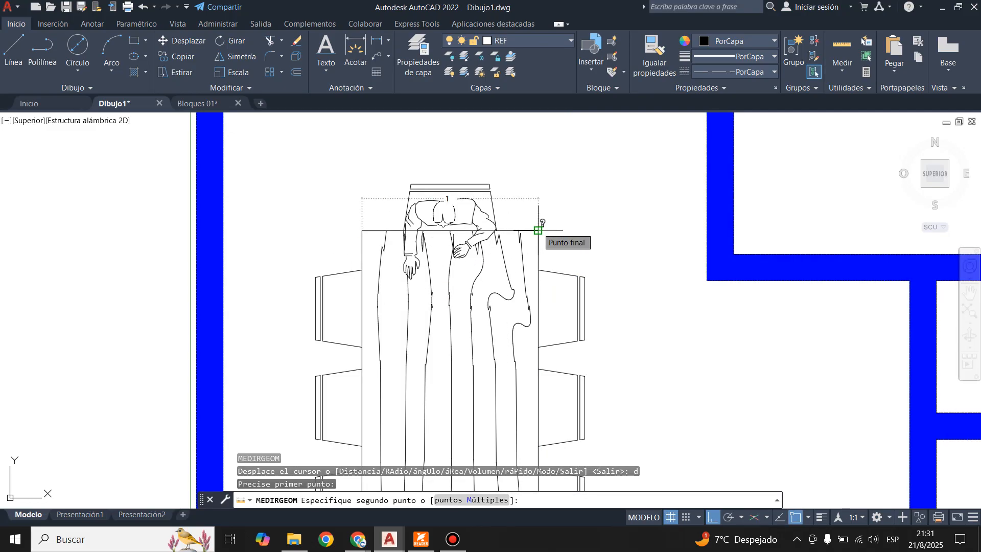
pyautogui.scroll(-4, 537, 230)
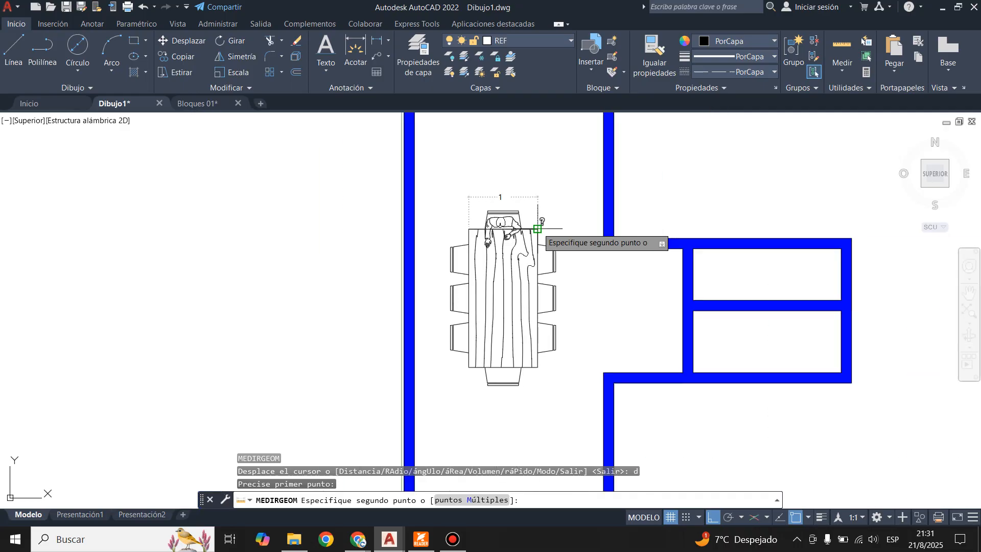
pyautogui.press('Escape')
# Step: Examine how the scaled dining table fits the left plan's long room, and review the rooms of both plans
pyautogui.scroll(-5, 500, 286)
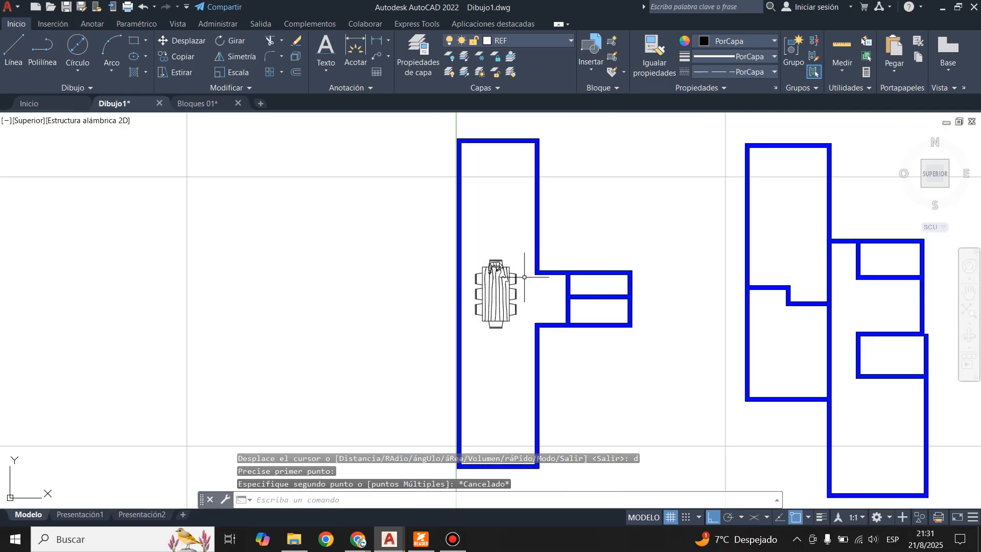
pyautogui.scroll(5, 467, 306)
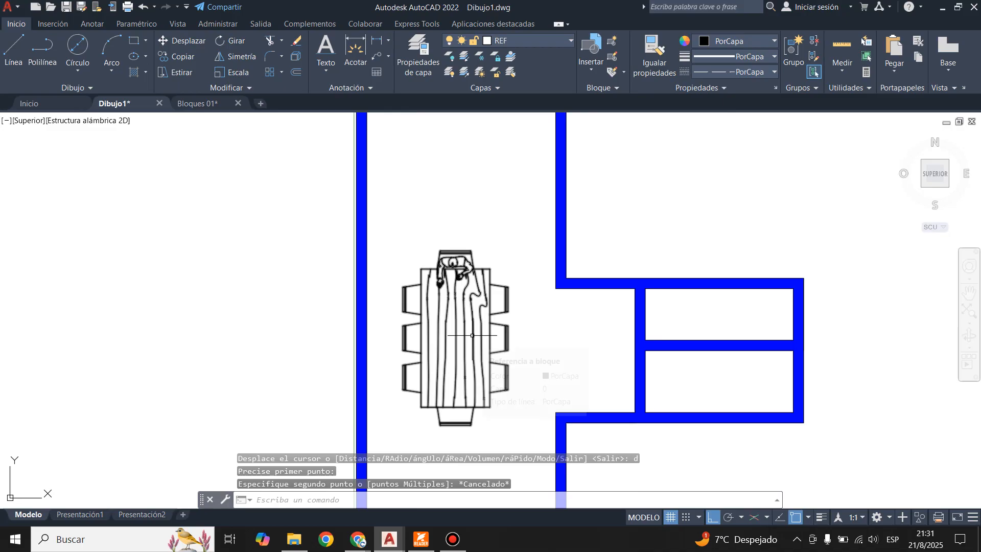
pyautogui.scroll(-4, 472, 336)
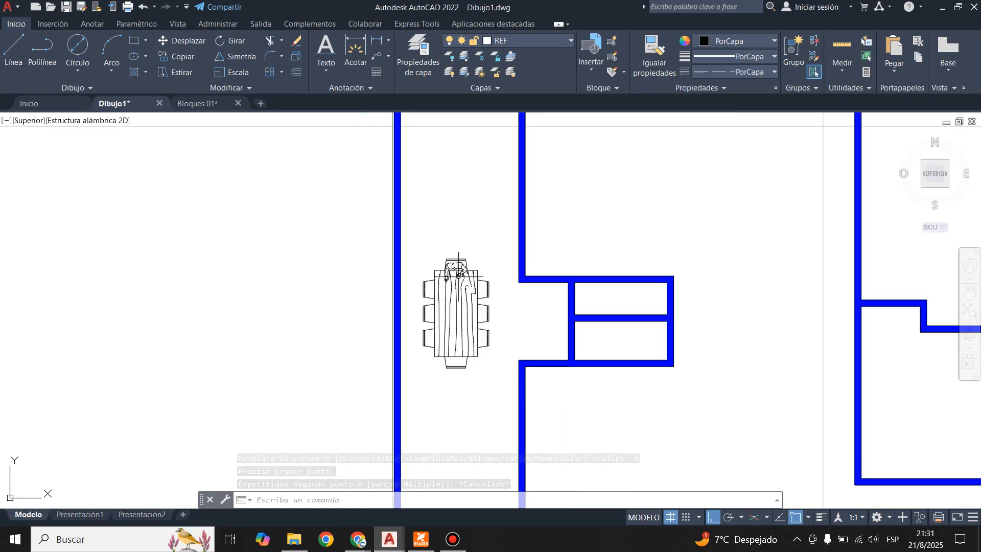
pyautogui.scroll(2, 464, 315)
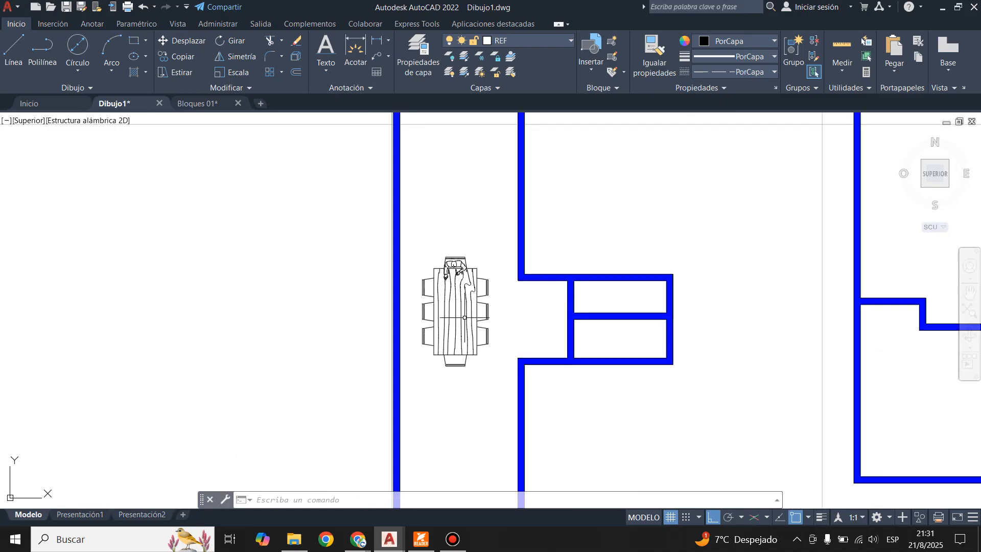
pyautogui.scroll(2, 464, 317)
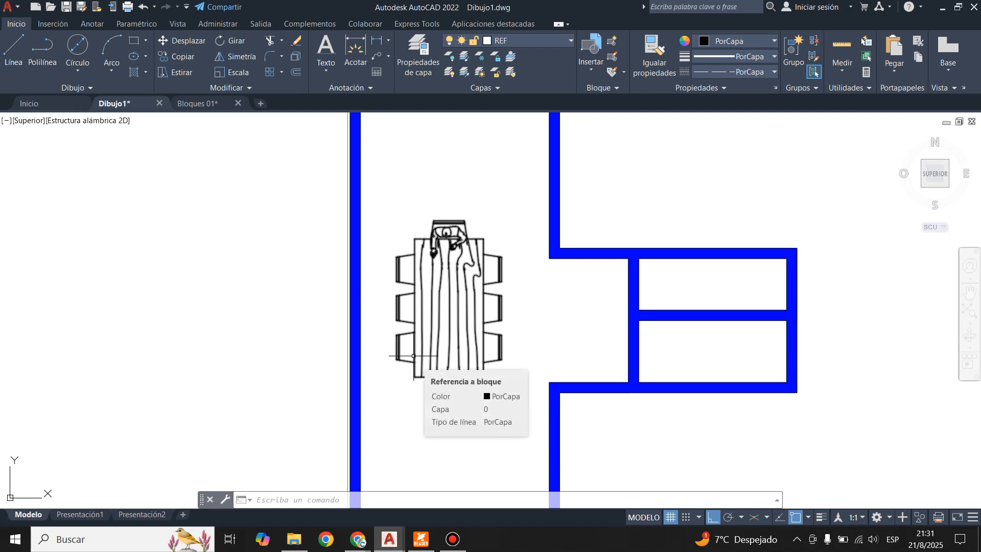
pyautogui.scroll(-3, 376, 279)
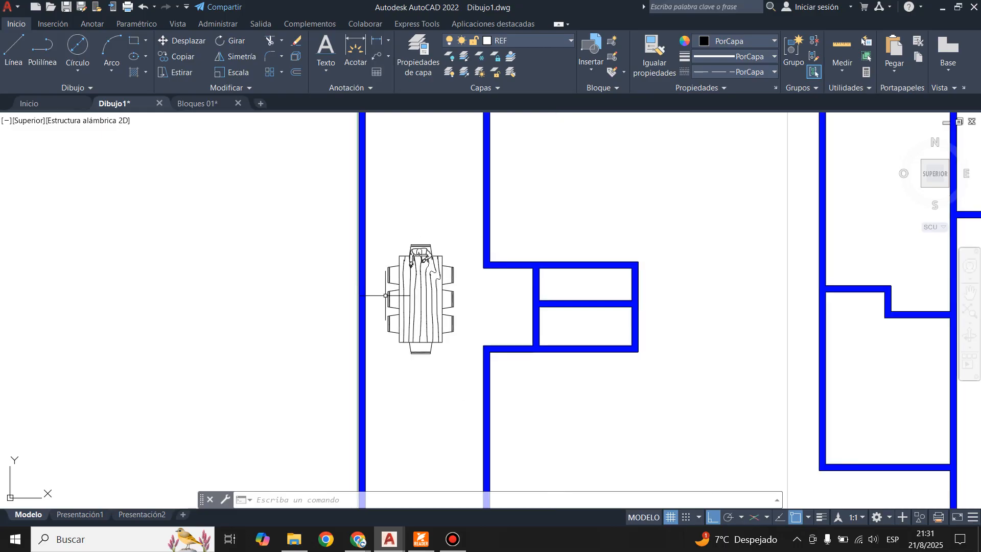
pyautogui.scroll(-3, 400, 319)
pyautogui.scroll(2, 582, 311)
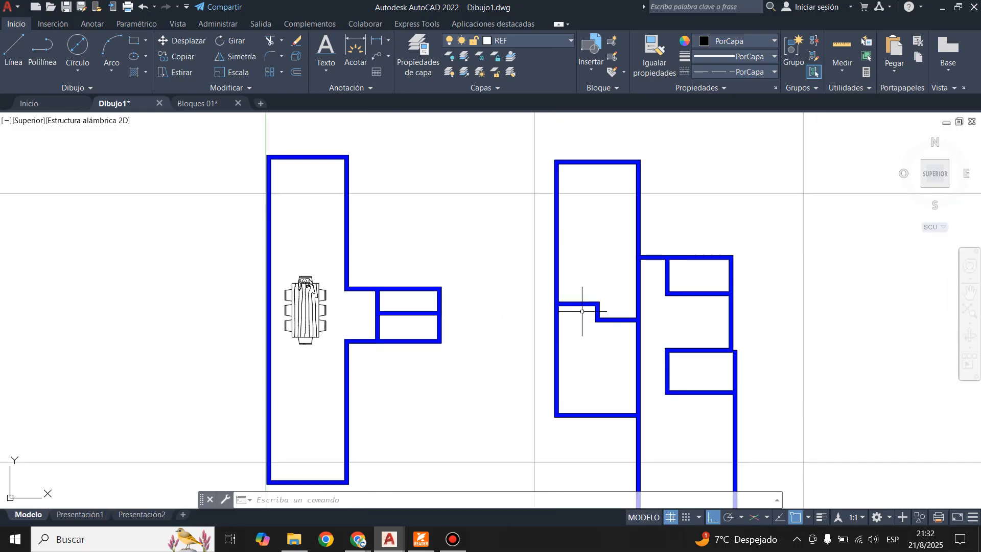
pyautogui.scroll(3, 353, 281)
pyautogui.scroll(-5, 253, 304)
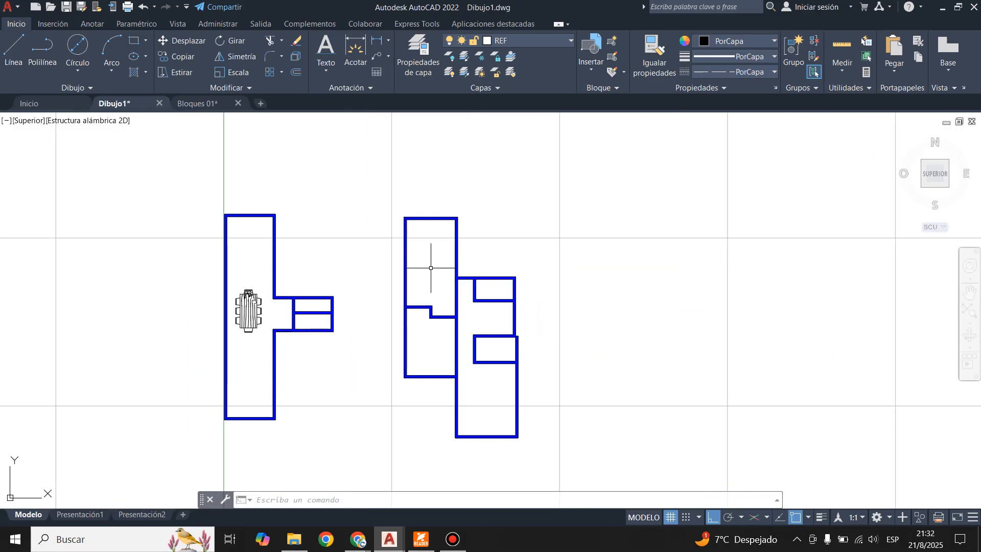
pyautogui.scroll(2, 398, 331)
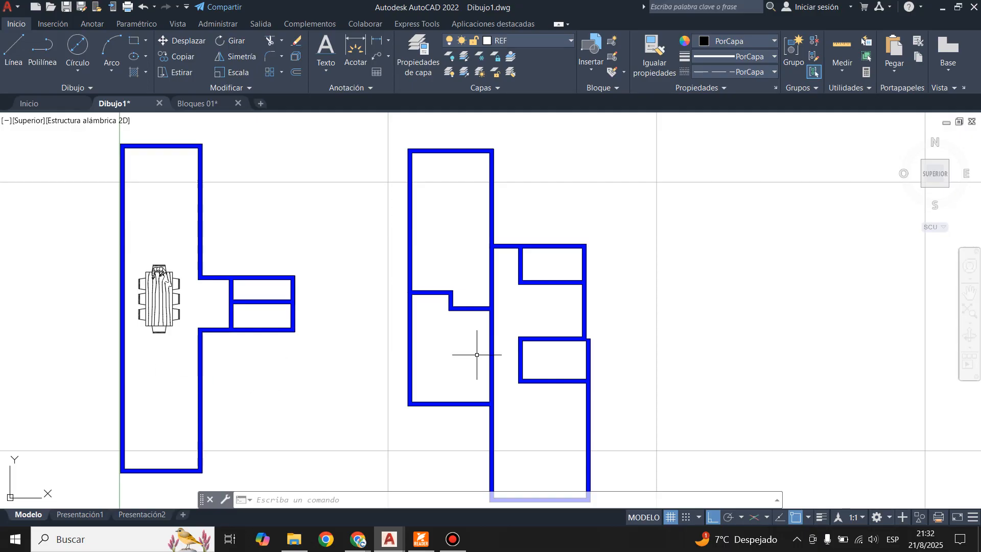
pyautogui.scroll(-2, 631, 280)
pyautogui.scroll(2, 498, 274)
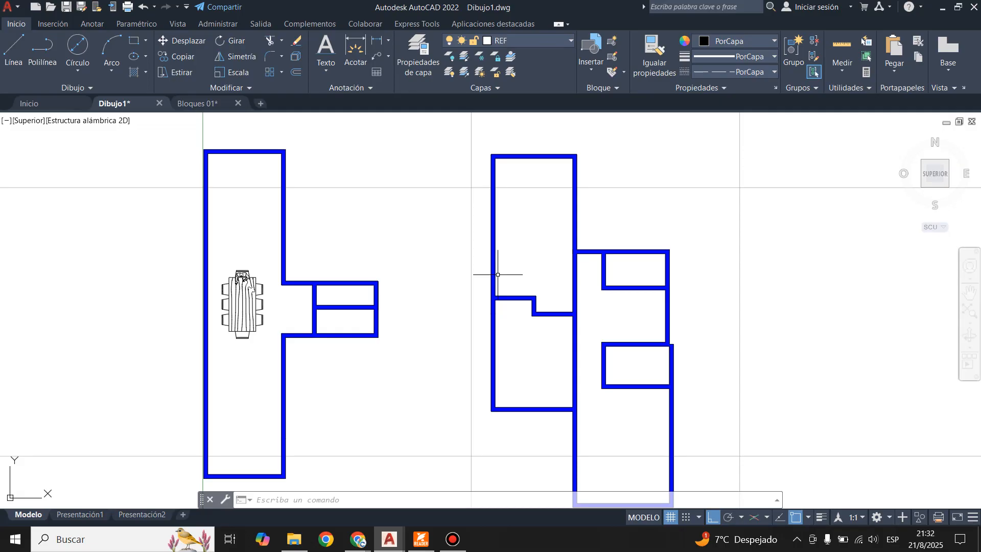
# Step: Switch to the Bloques 01 drawing and look over its library of furniture, people, vegetation and vehicle blocks
pyautogui.click(203, 103)
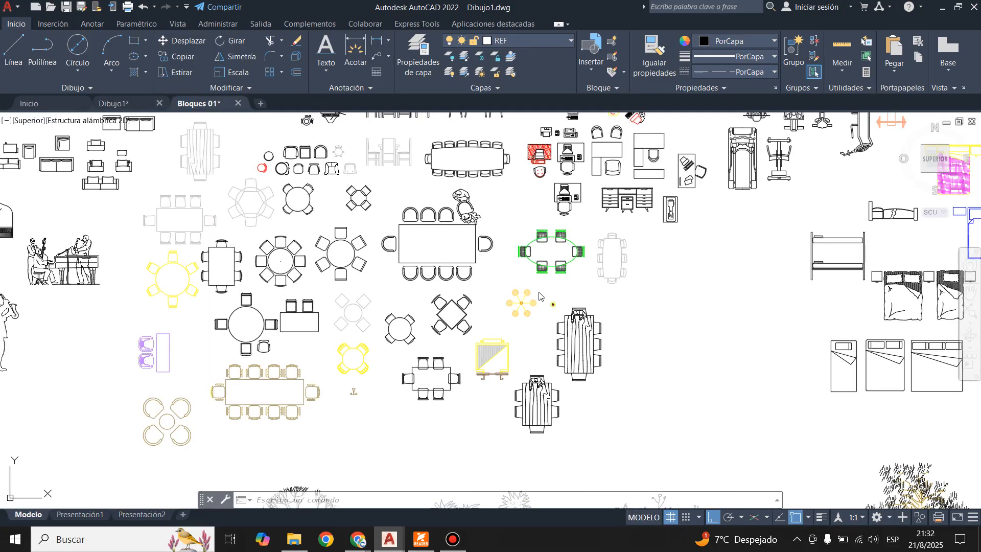
pyautogui.scroll(-6, 448, 315)
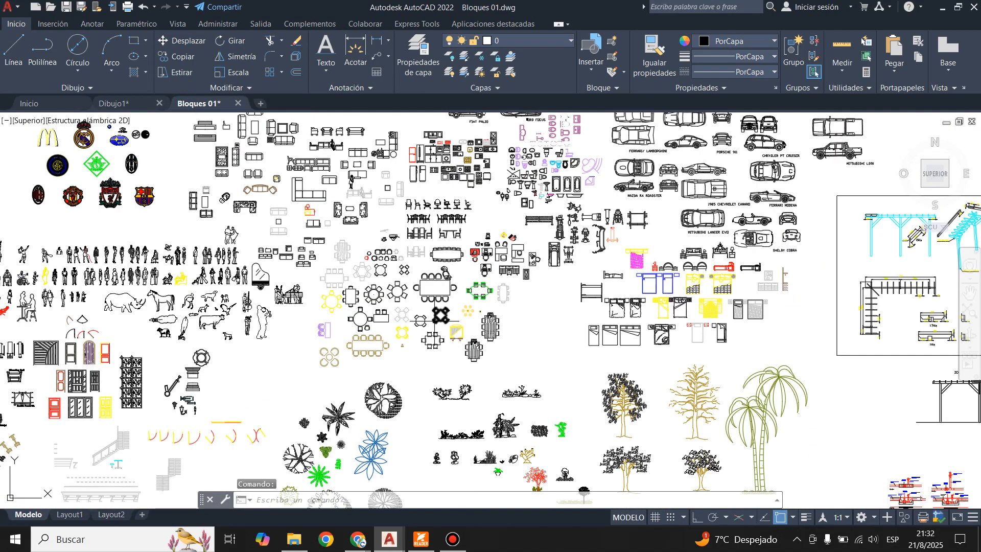
pyautogui.scroll(-2, 660, 225)
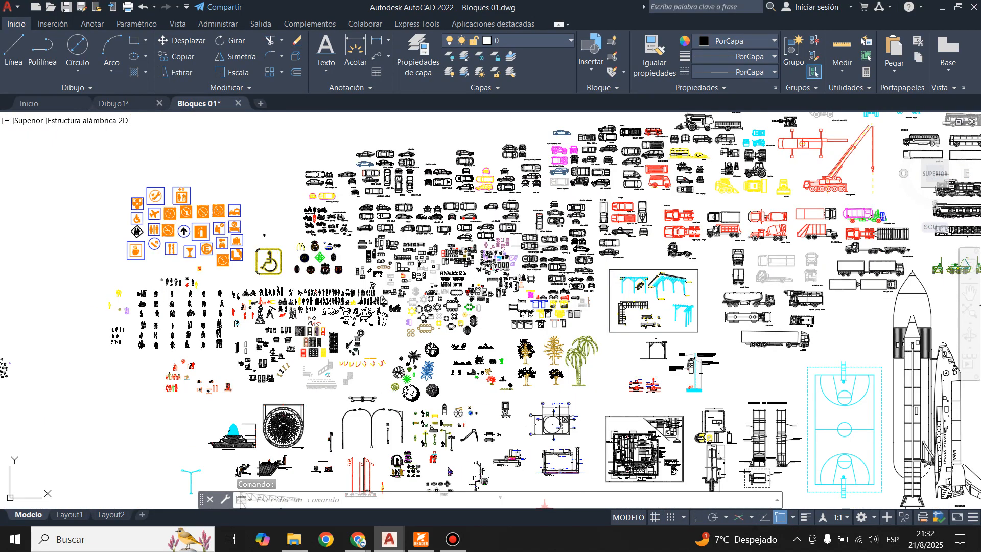
pyautogui.scroll(5, 660, 225)
pyautogui.scroll(-3, 567, 247)
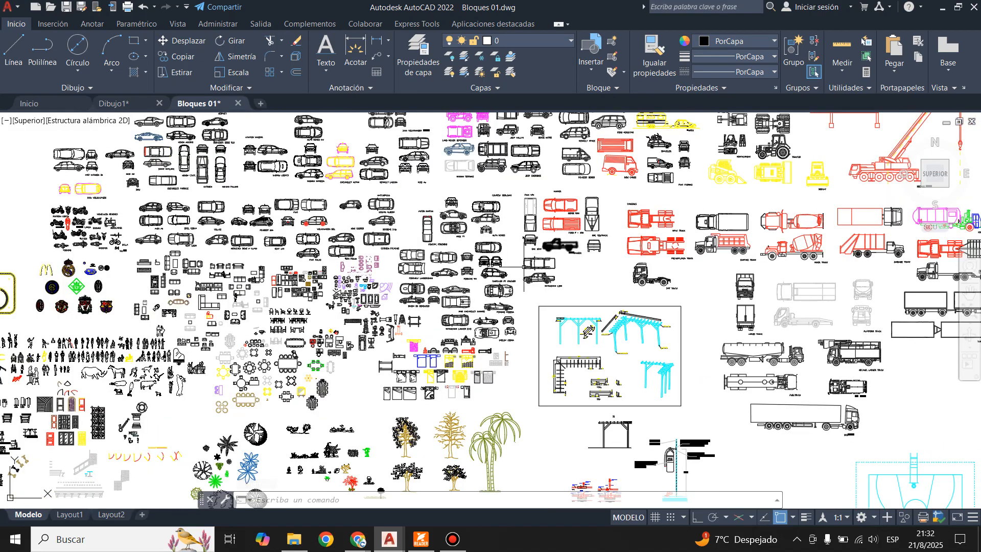
# Step: Review the drawing files in the Documentos 2D > Bloques > Arquitectura folder in File Explorer, and return to Dibujo1 in AutoCAD
pyautogui.click(294, 539)
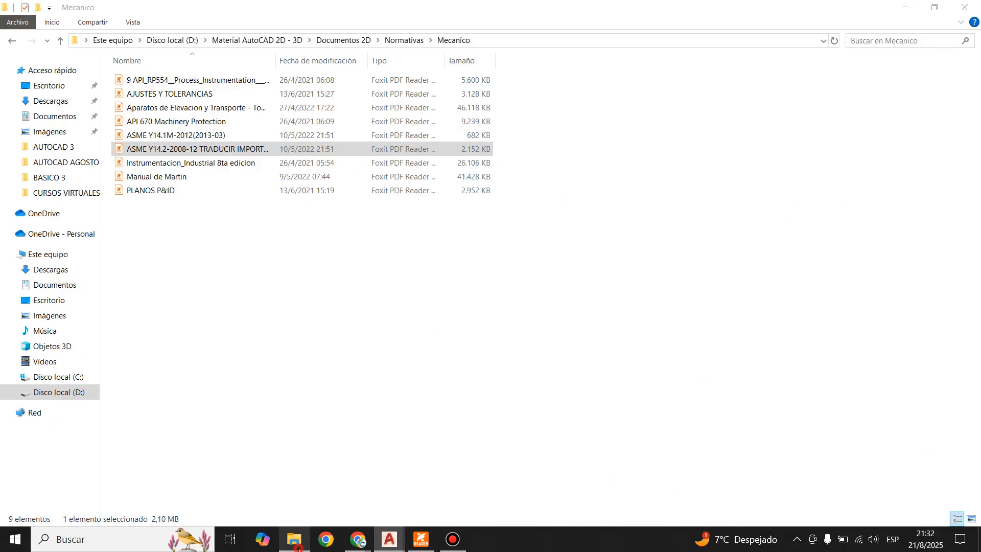
pyautogui.click(343, 40)
pyautogui.doubleClick(153, 93)
pyautogui.doubleClick(154, 84)
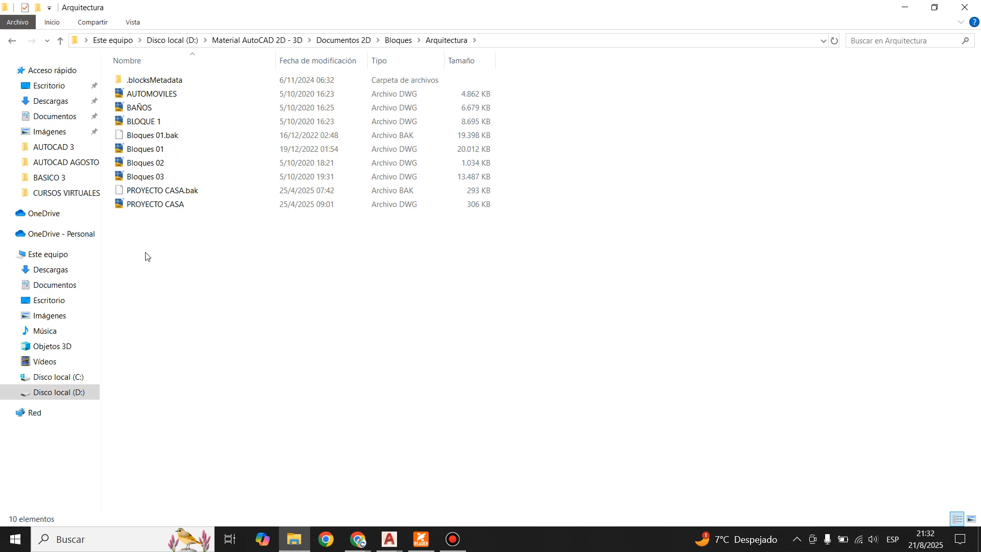
pyautogui.click(389, 539)
pyautogui.click(295, 487)
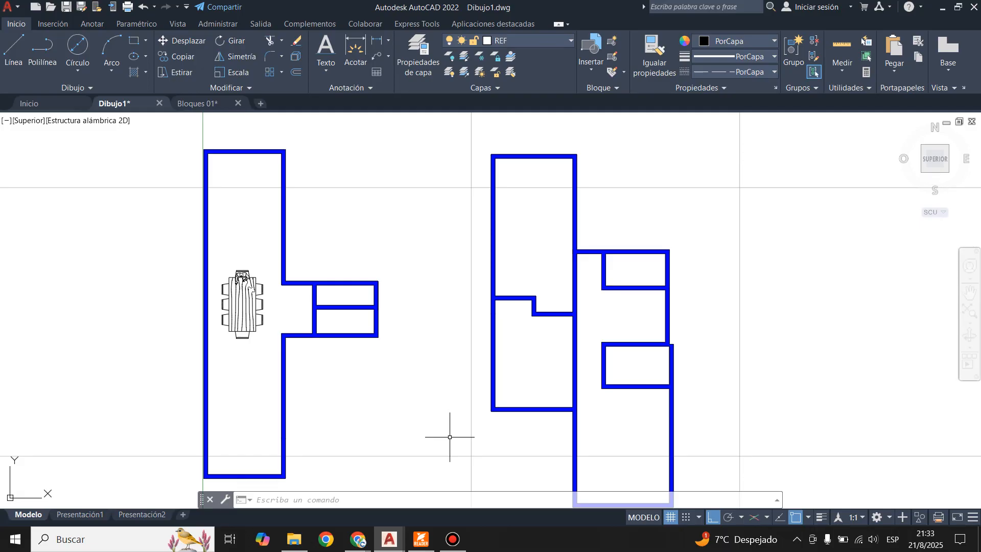
pyautogui.moveTo(518, 405)
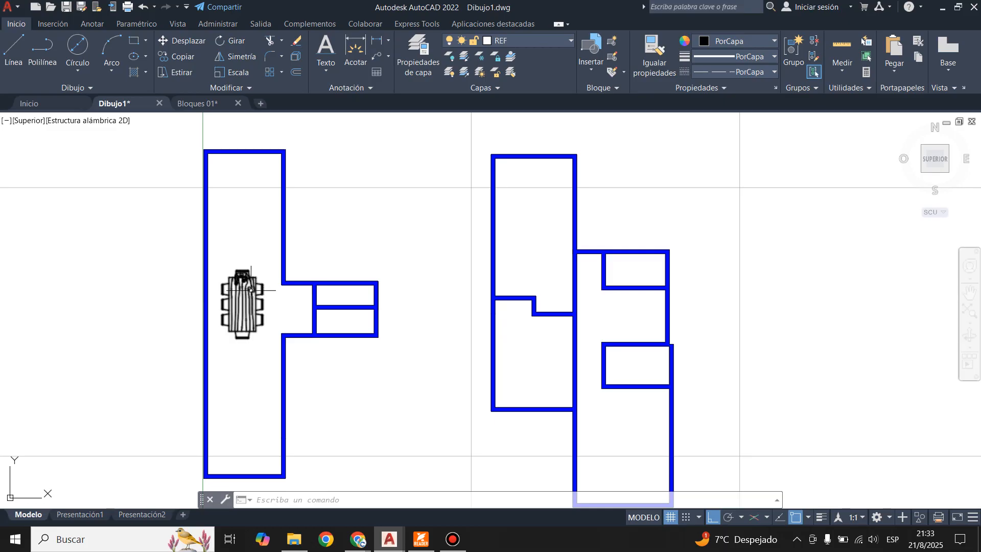
pyautogui.scroll(4, 216, 297)
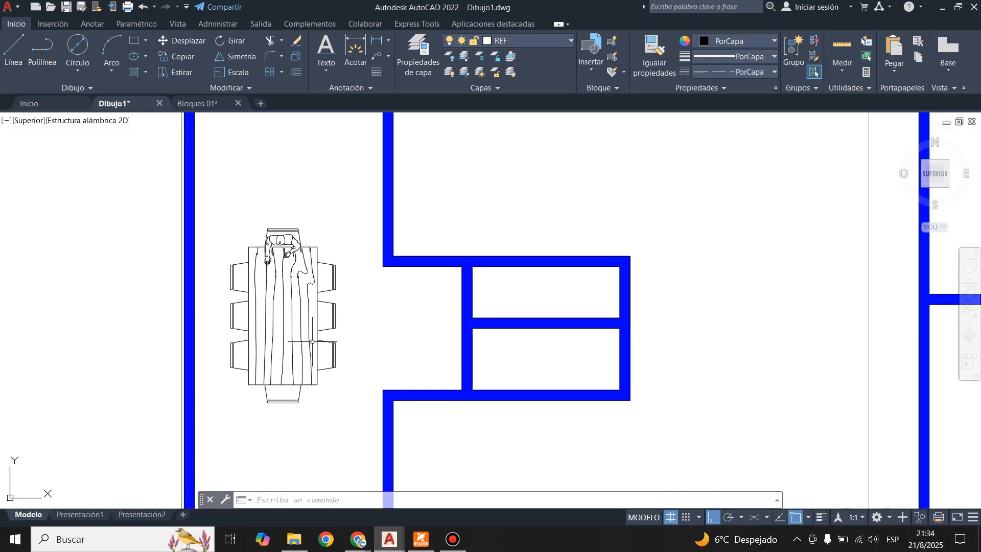
pyautogui.scroll(-4, 312, 342)
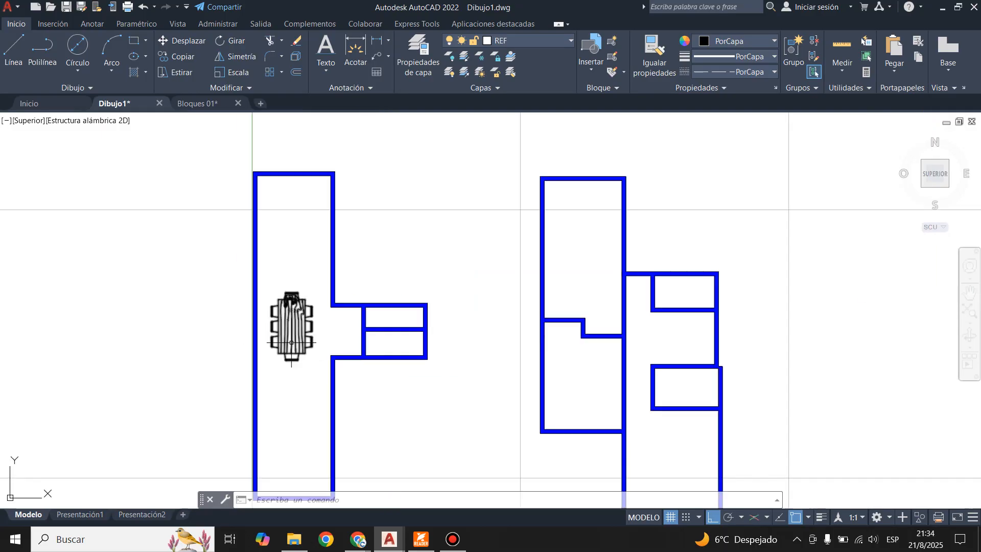
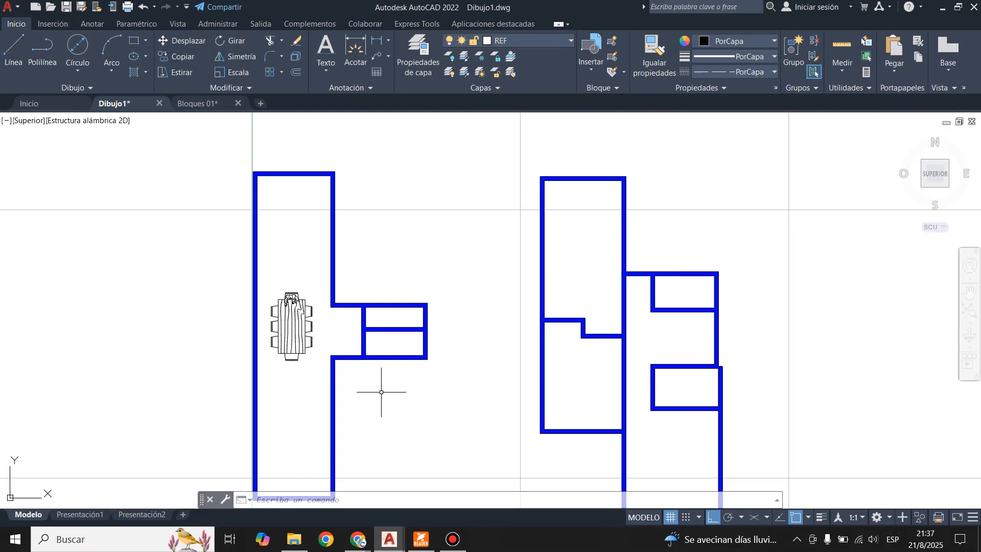
pyautogui.scroll(2, 314, 373)
pyautogui.scroll(2, 390, 332)
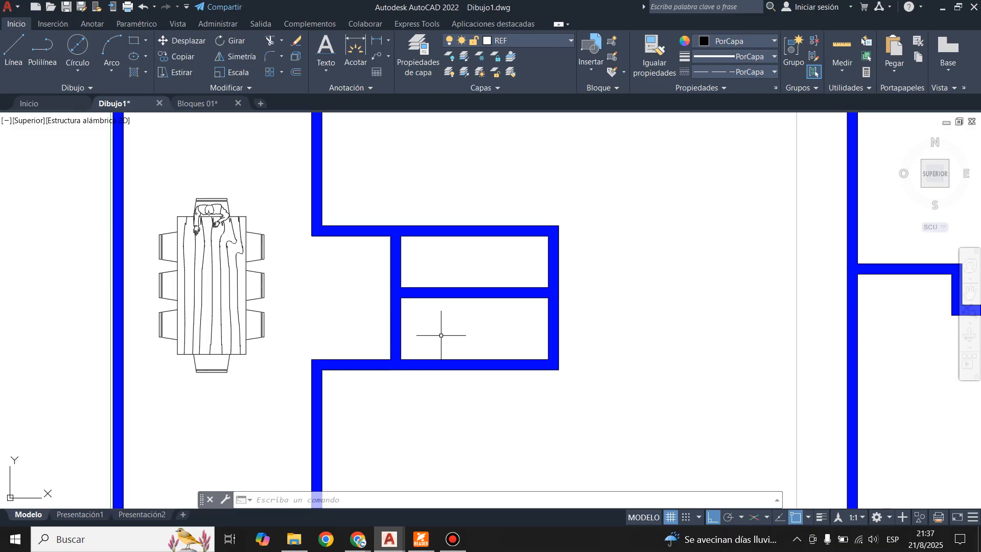
pyautogui.scroll(-5, 442, 327)
pyautogui.scroll(5, 587, 317)
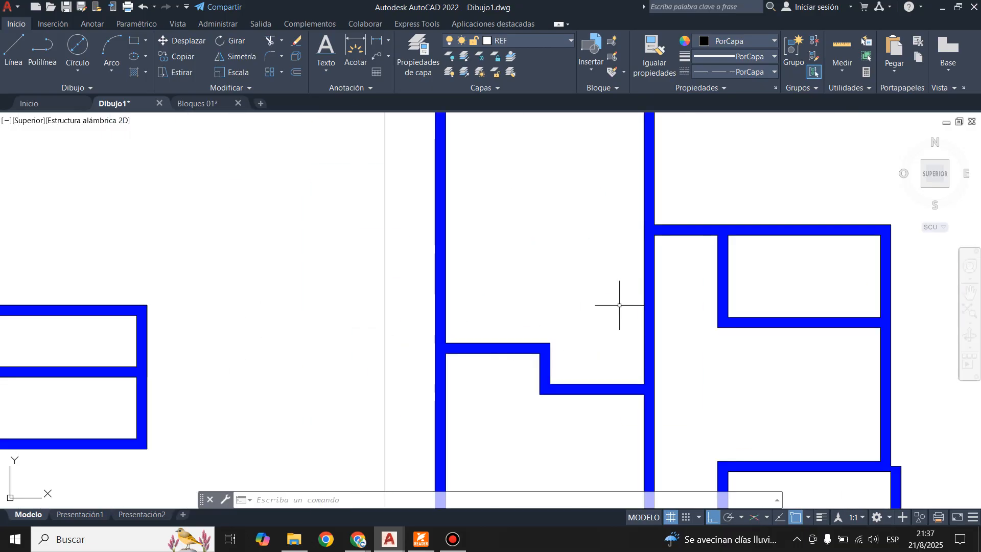
pyautogui.scroll(-2, 594, 338)
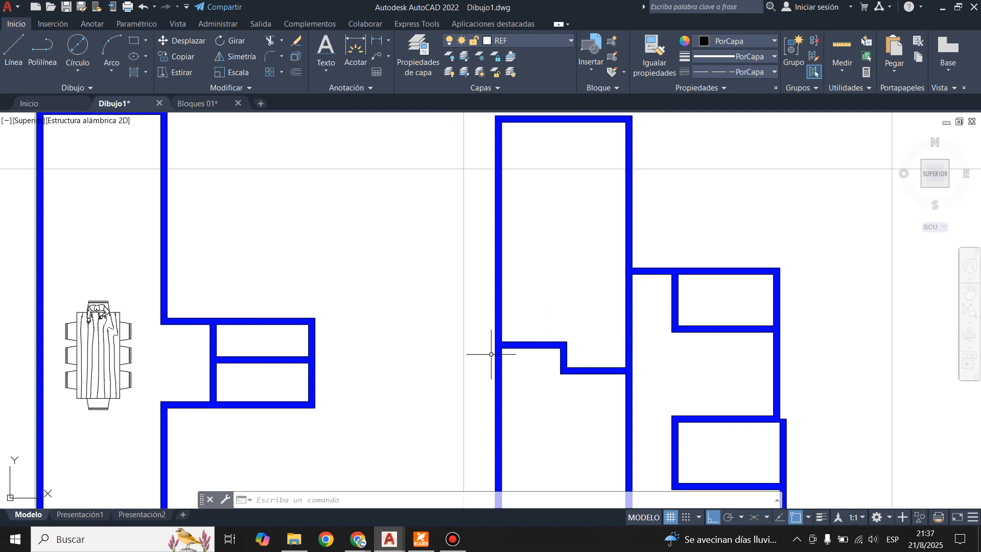
# Step: Consult the furnished floor plans of cs05-Modelo.pdf in Foxit PDF Reader, and return to Dibujo1 in AutoCAD to compare both plans
pyautogui.moveTo(499, 369)
pyautogui.click(420, 540)
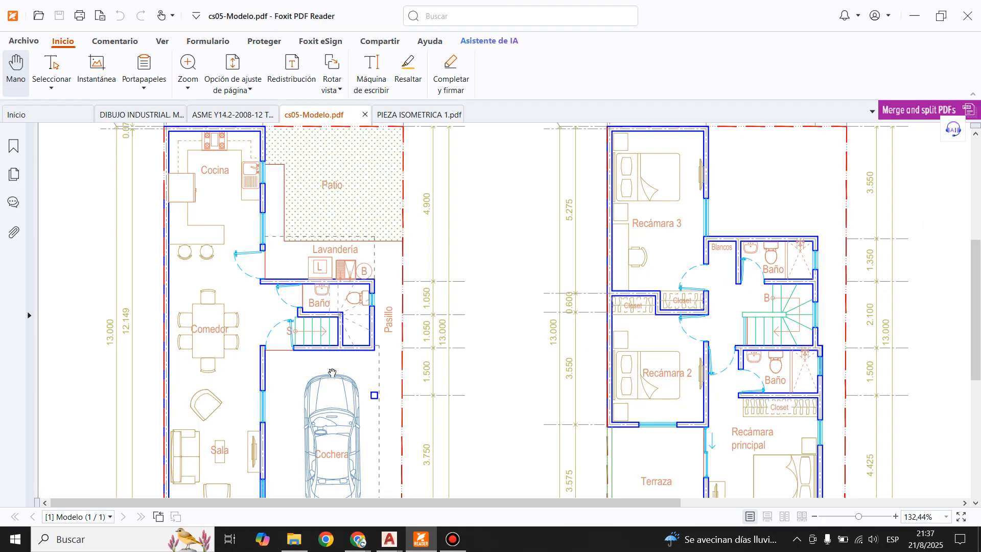
pyautogui.moveTo(395, 540)
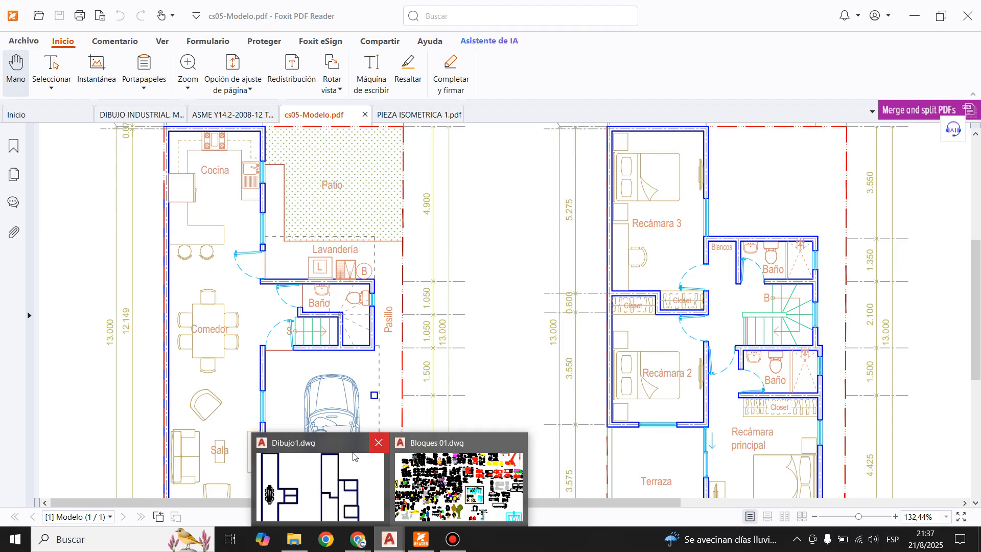
pyautogui.click(320, 488)
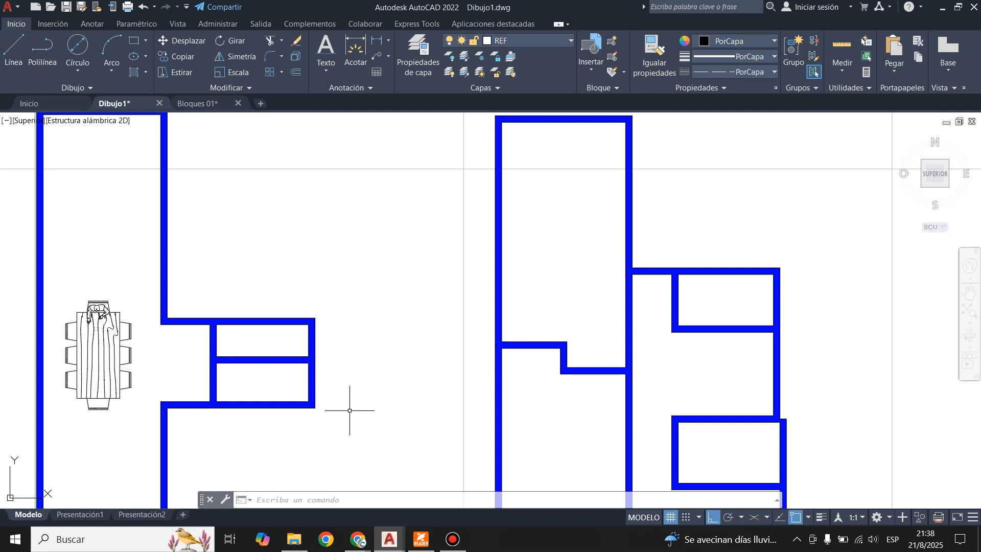
pyautogui.scroll(-4, 430, 388)
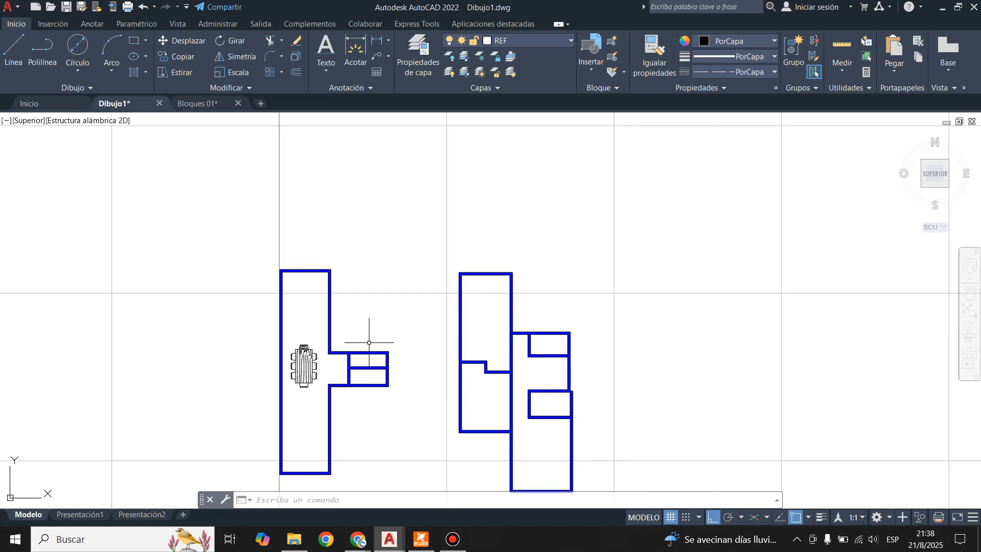
pyautogui.scroll(4, 389, 354)
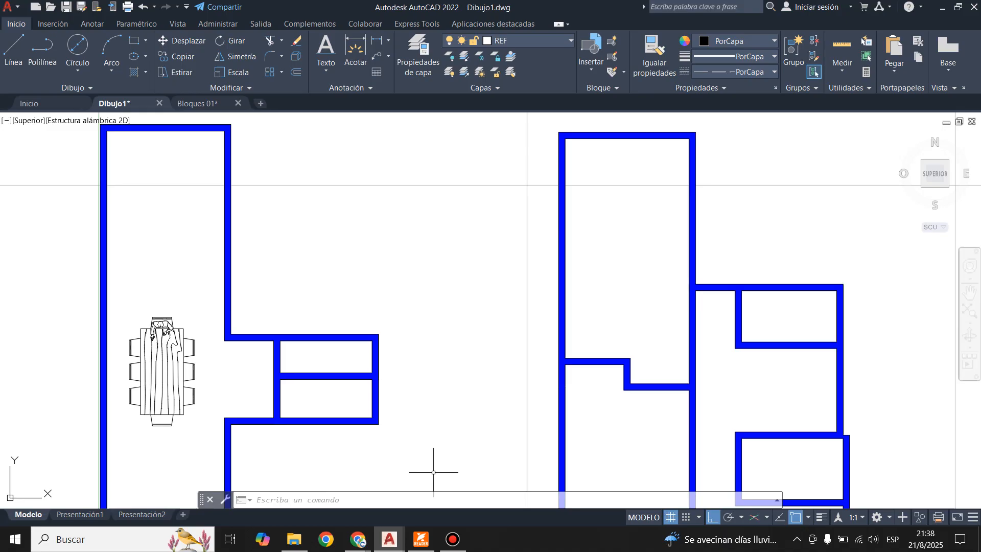
# Step: Bring the cs05-Modelo.pdf floor plans back up in Foxit PDF Reader for reference
pyautogui.click(432, 537)
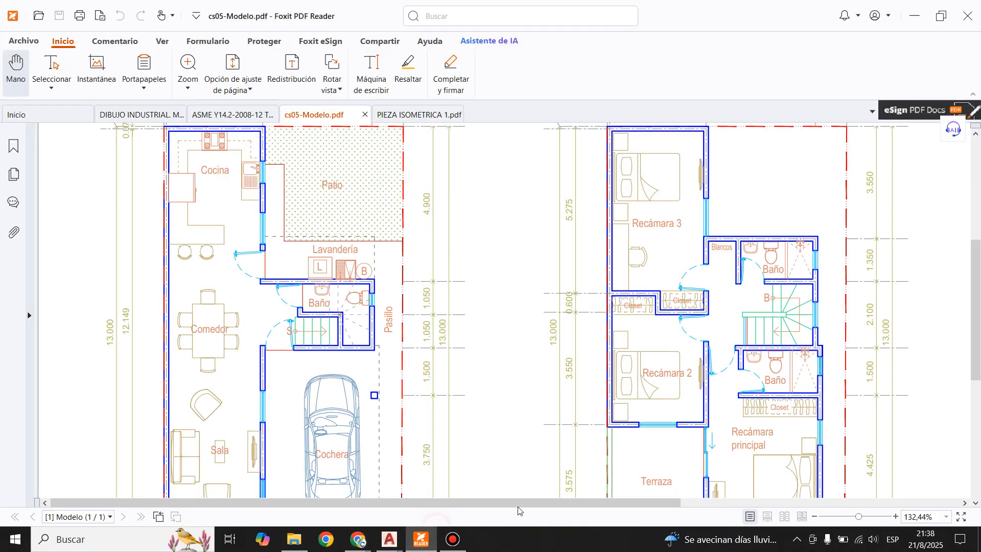
pyautogui.moveTo(357, 539)
pyautogui.click(439, 497)
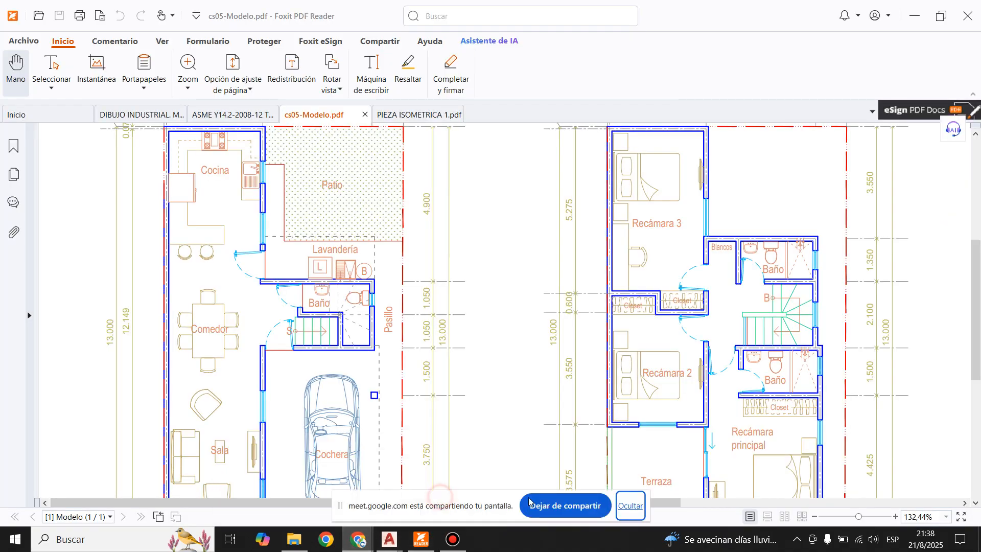